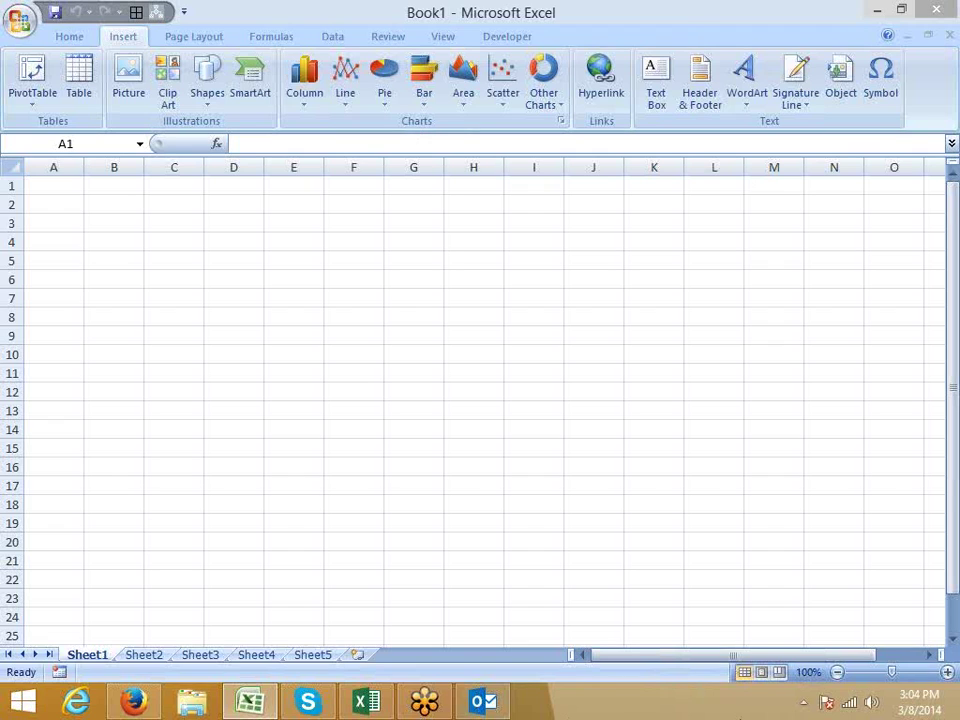
- Open the recent workbooks Data and DATAPIVOT
left_click(109, 186)
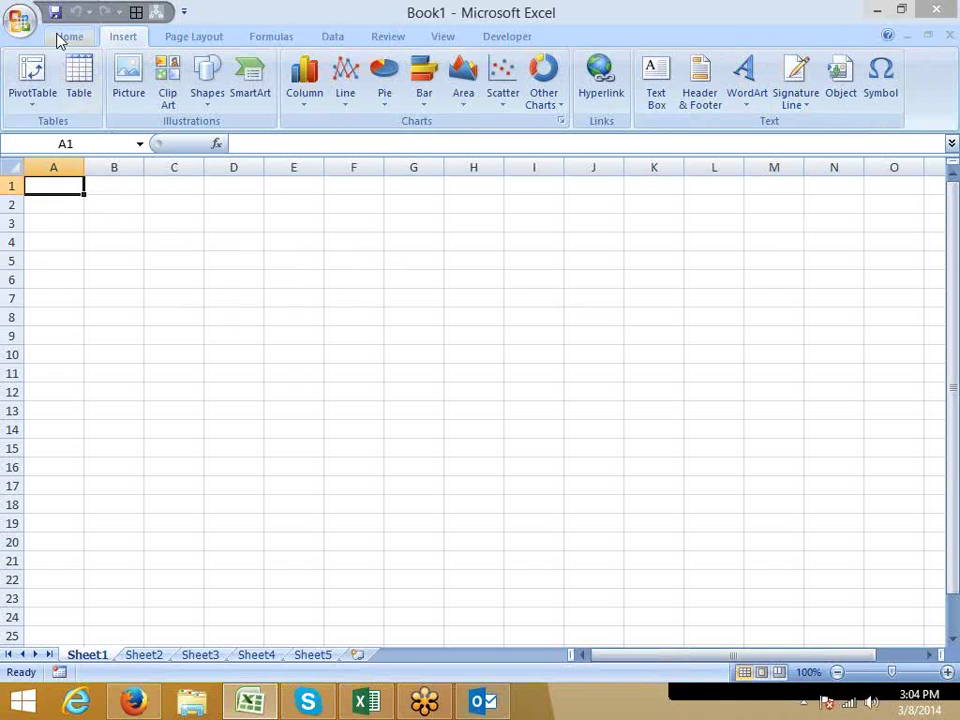
left_click(33, 21)
left_click(183, 78)
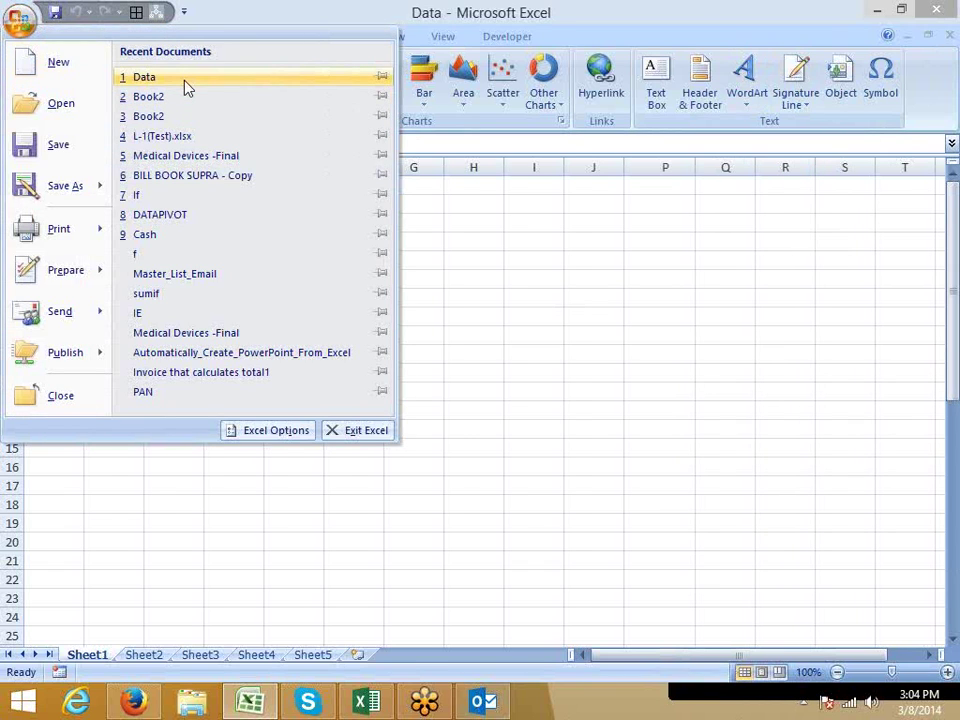
left_click(22, 22)
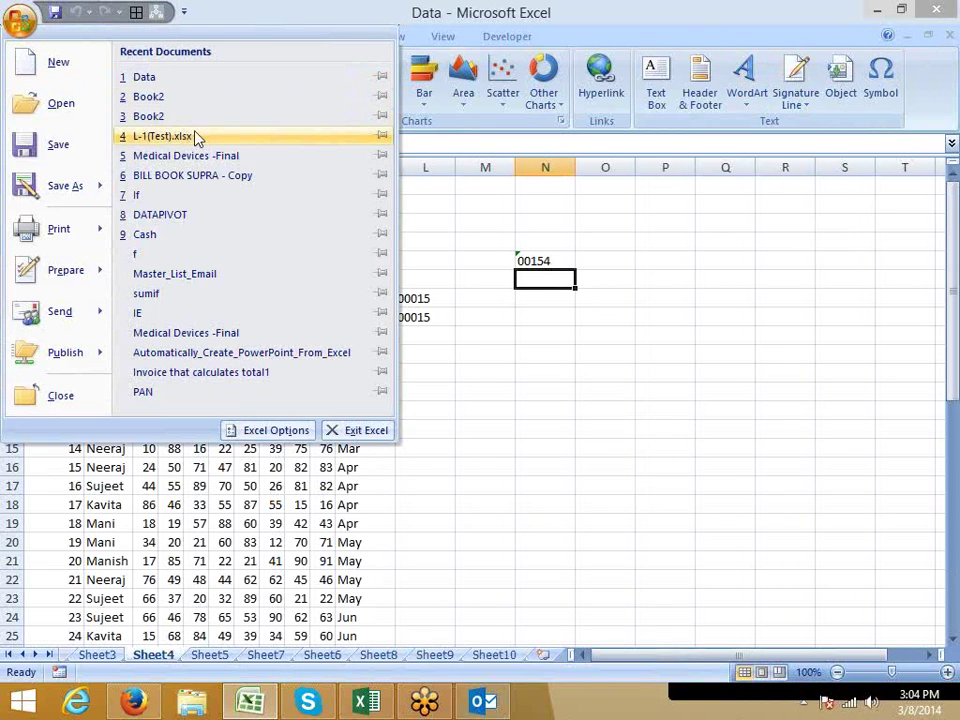
left_click(188, 216)
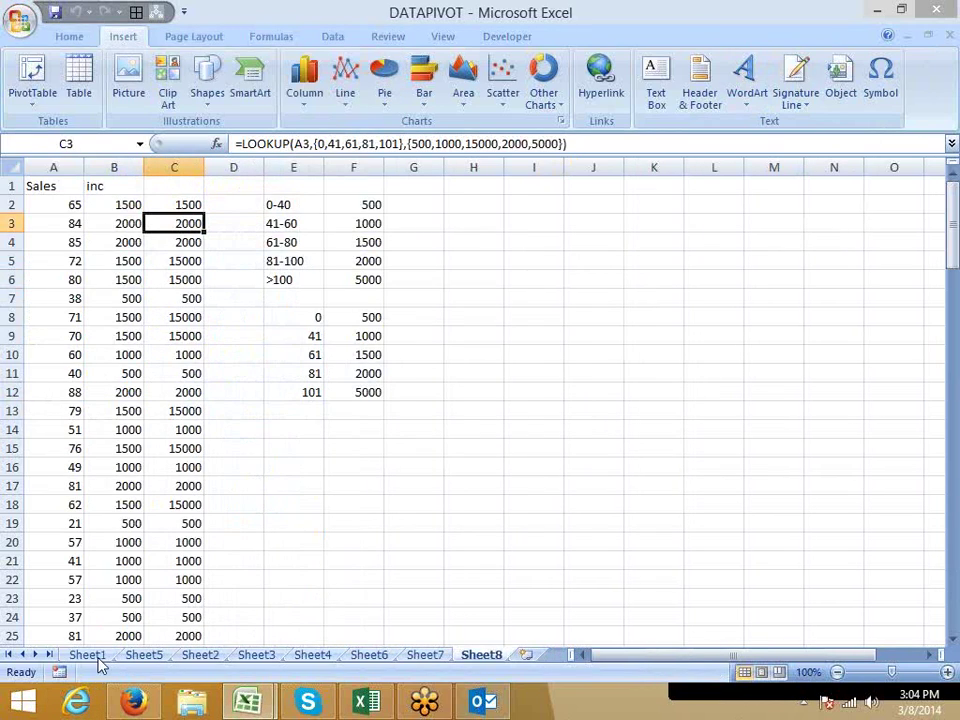
- Copy the entire call data table from Sheet1 of DATAPIVOT into a new workbook, starting at cell A1
left_click(88, 655)
left_click(72, 373)
key("ctrl+Home")
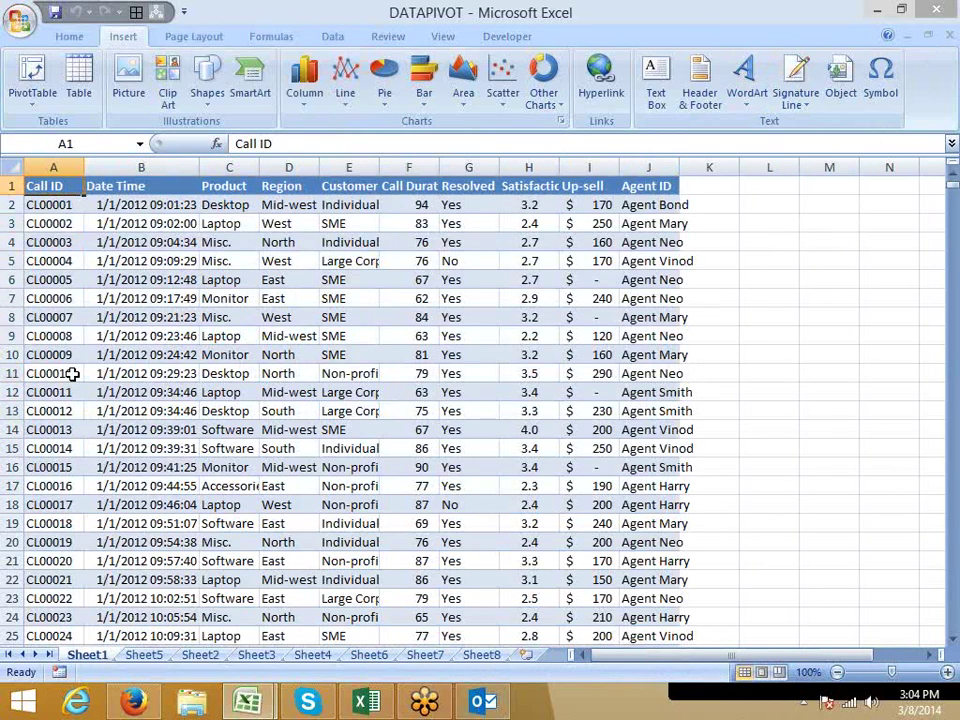
key("ctrl+shift+Right")
key("ctrl+shift+Down")
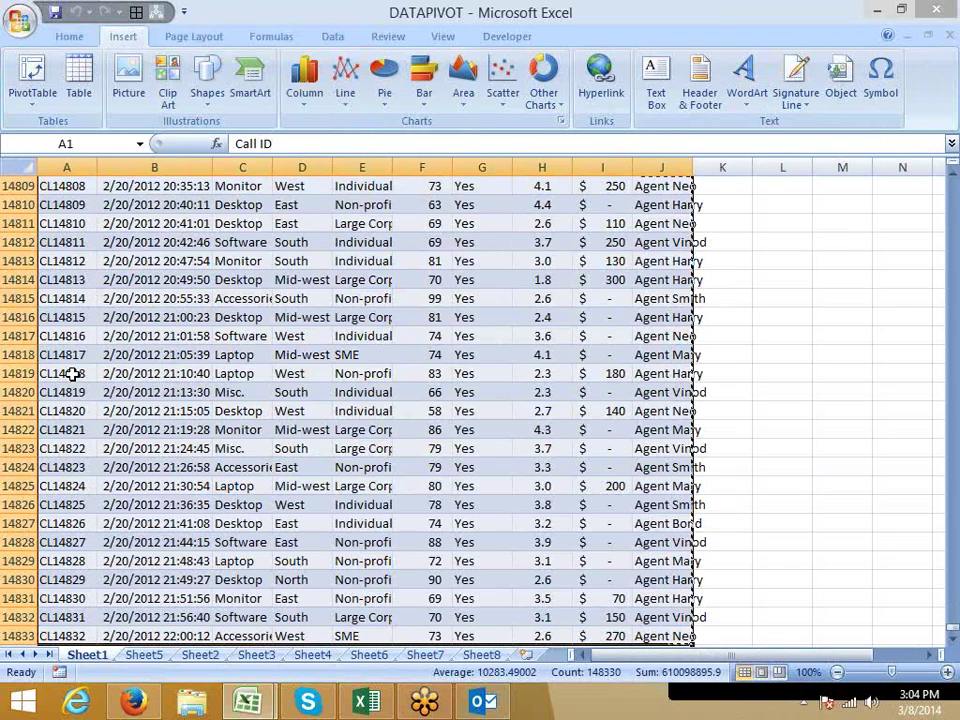
key("ctrl+c")
key("ctrl+n")
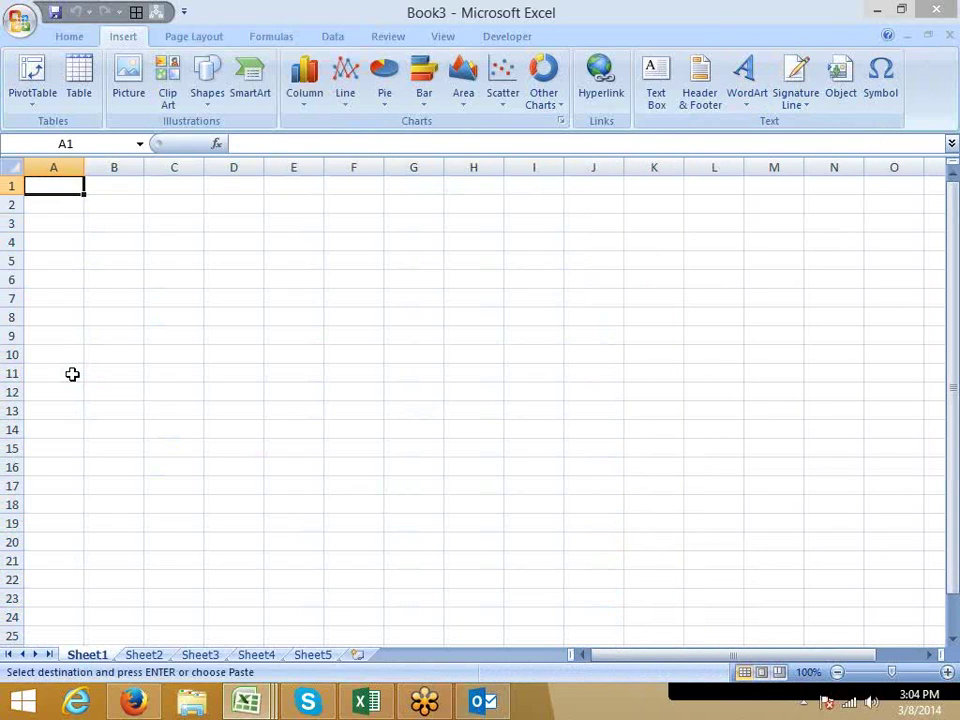
key("ctrl+v")
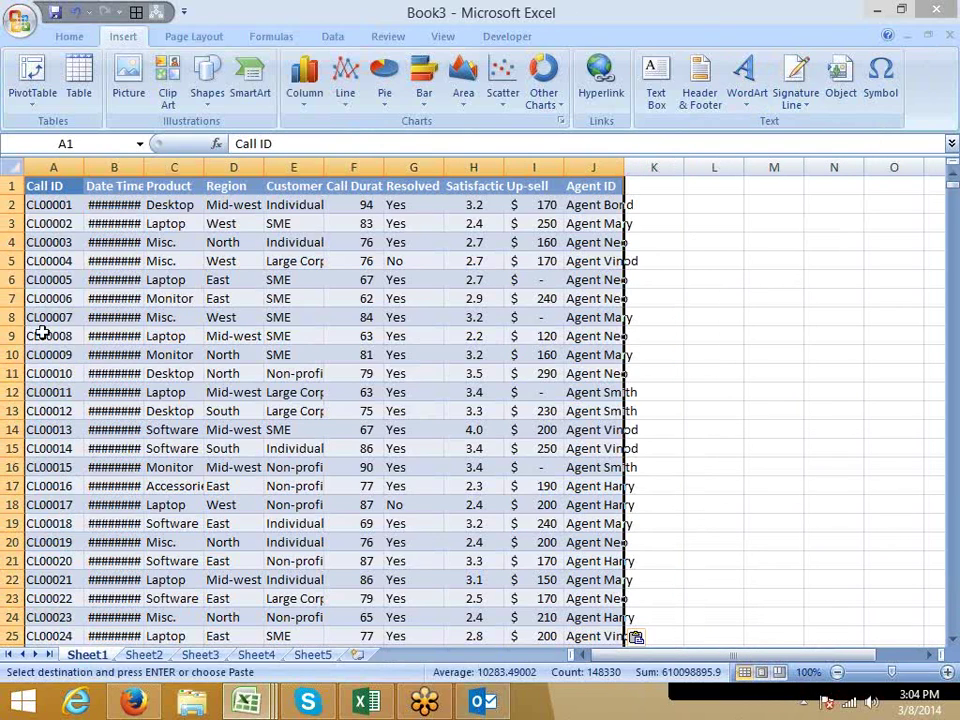
- Auto-fit the widths of the Date Time and Agent ID columns to their contents
left_click(105, 261)
double_click(144, 167)
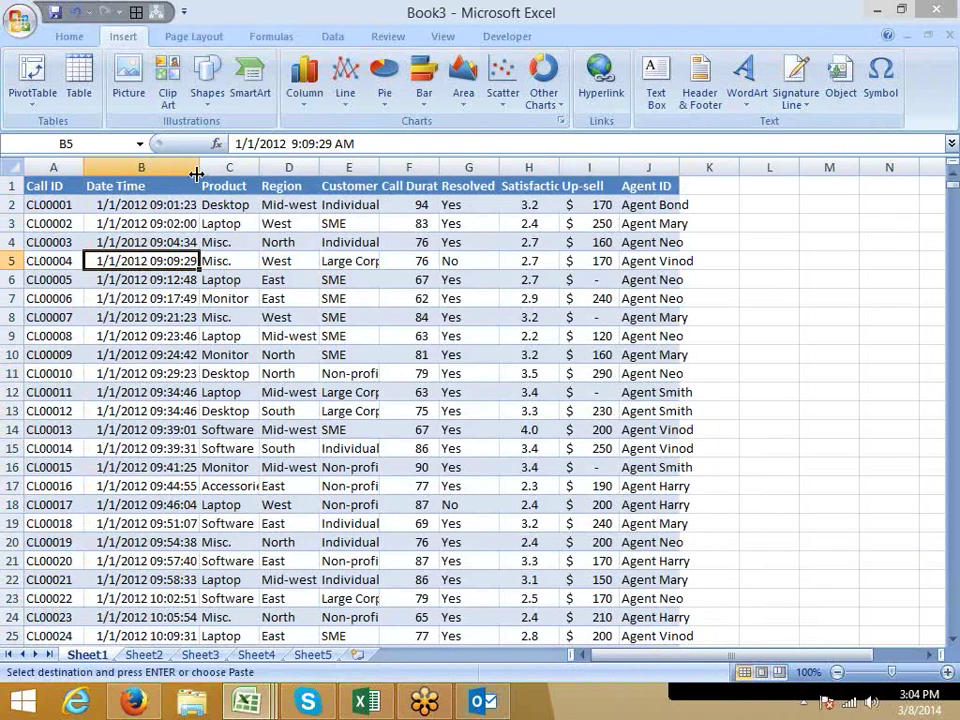
left_click_drag(199, 167, 150, 168)
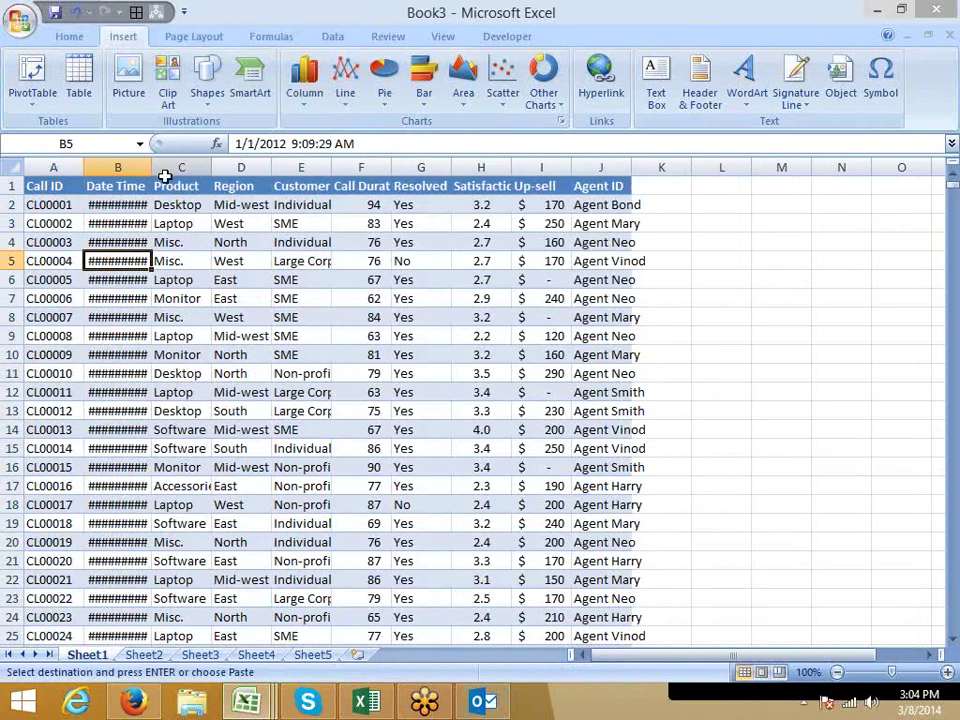
double_click(150, 167)
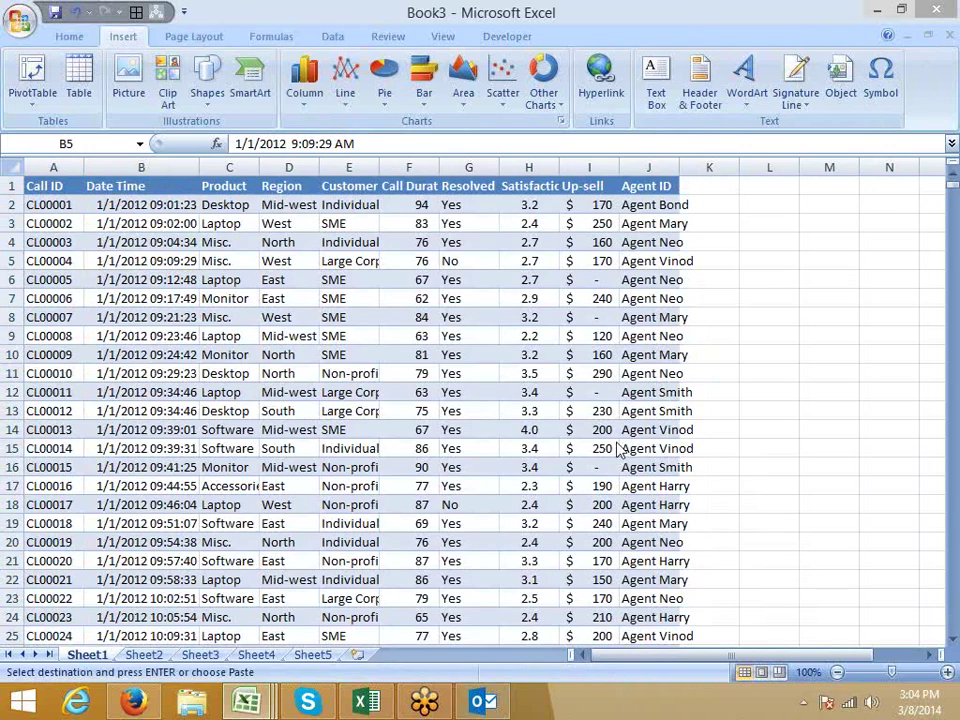
left_click(313, 484)
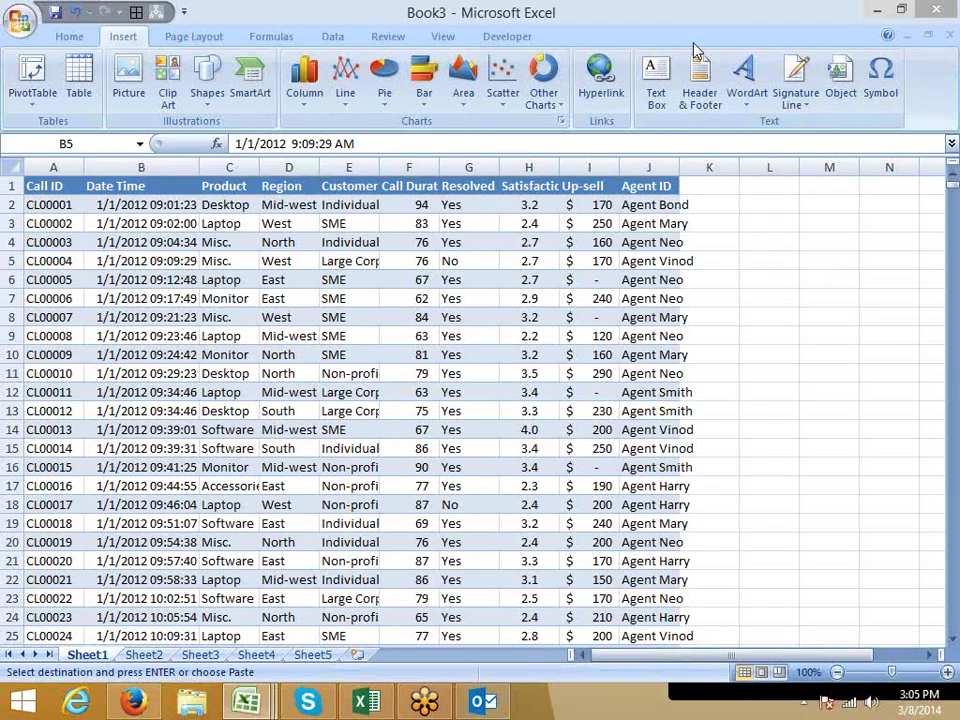
left_click(661, 223)
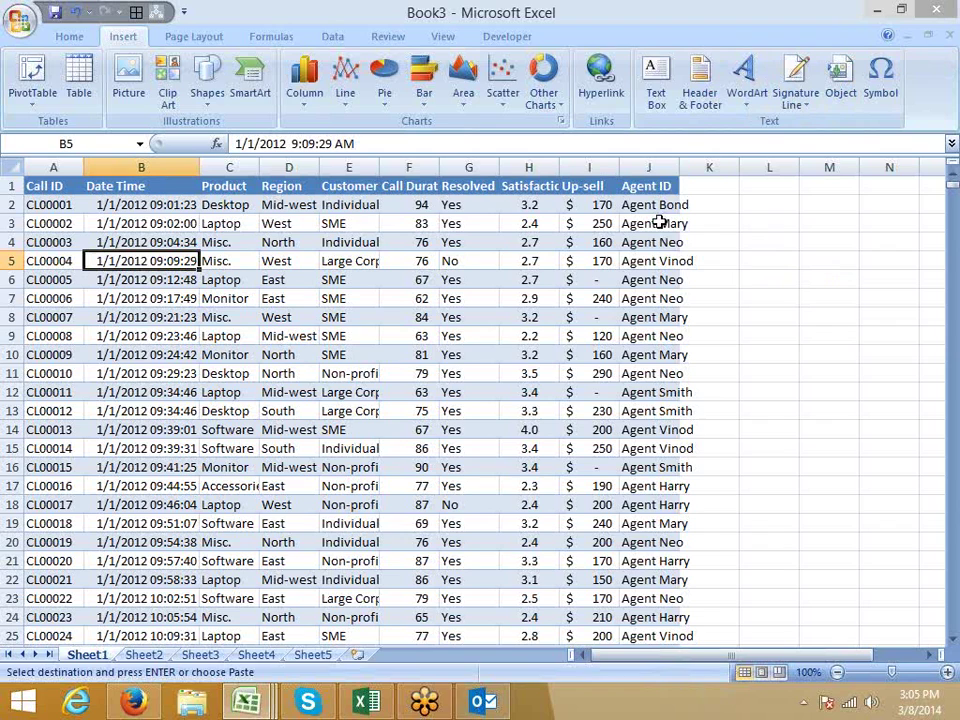
double_click(684, 155)
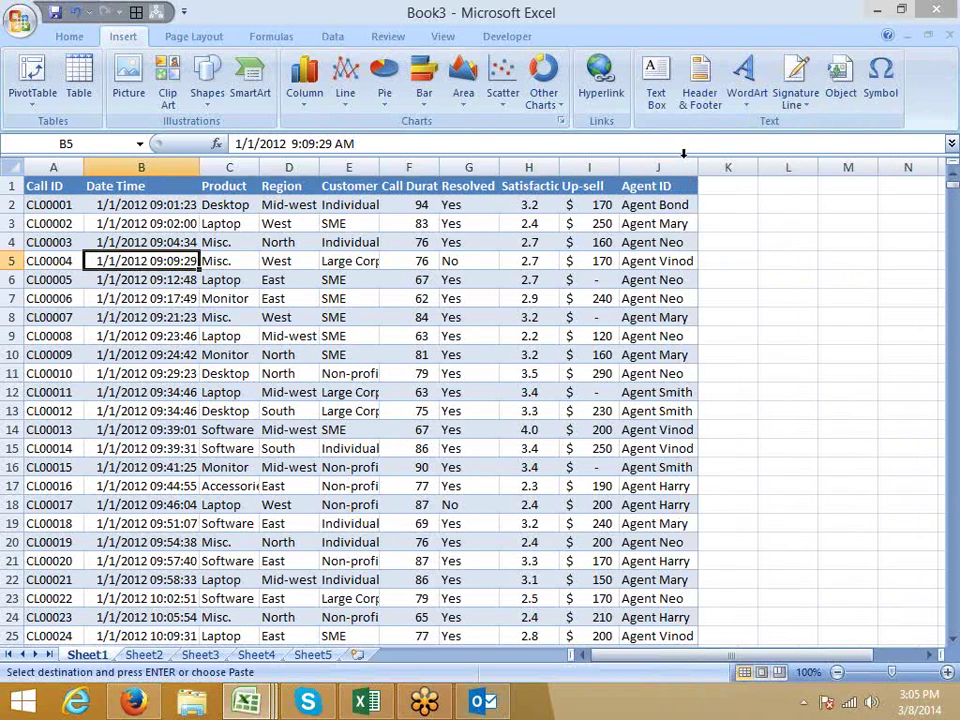
- Minimize the workbook, check the display's screen resolution settings, and close them without changes
left_click(878, 10)
right_click(808, 69)
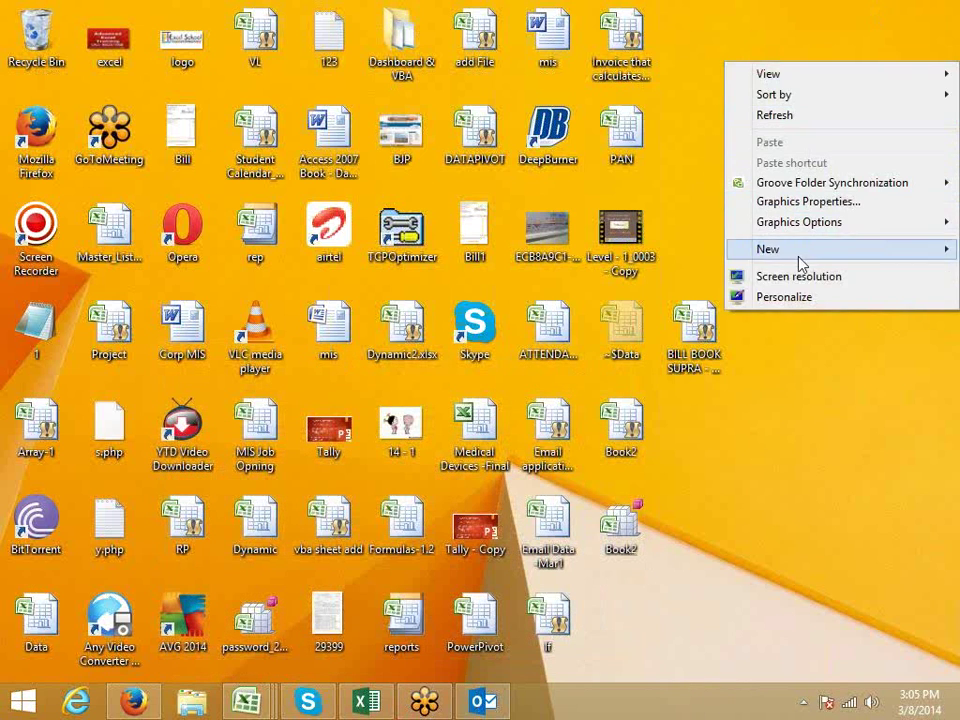
left_click(796, 283)
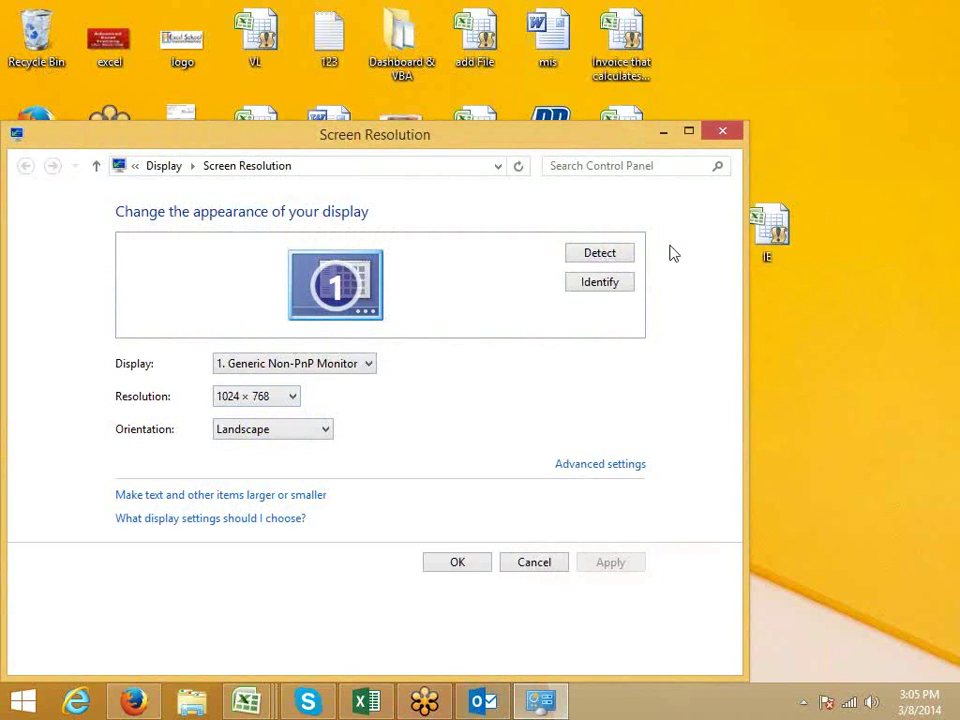
left_click(729, 135)
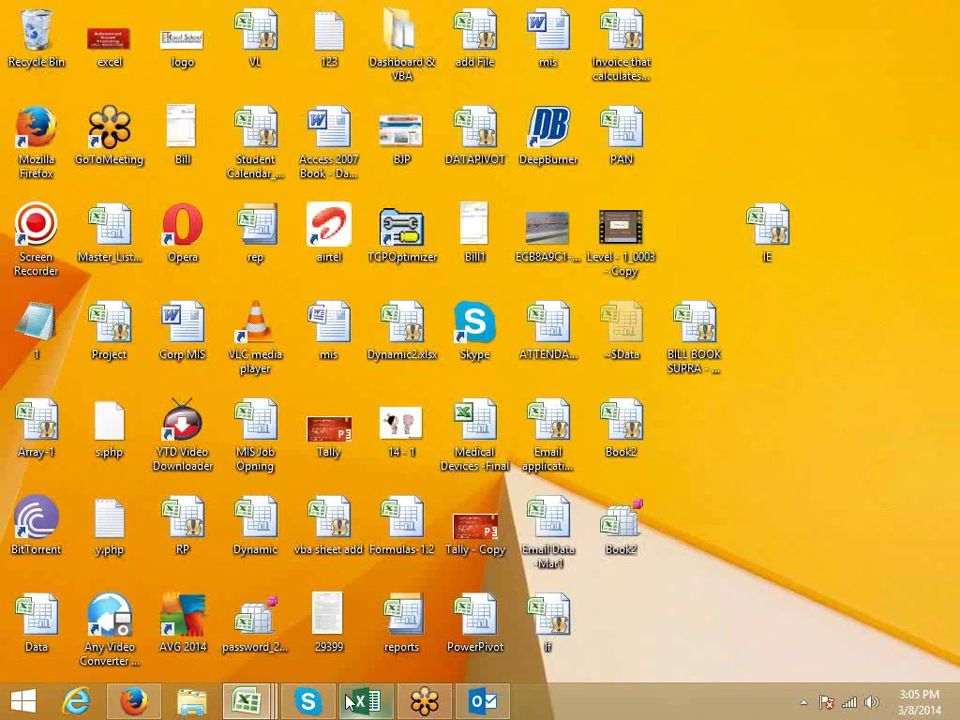
- Look at the source data in the DATAPIVOT workbook, and return to Book3
left_click(247, 702)
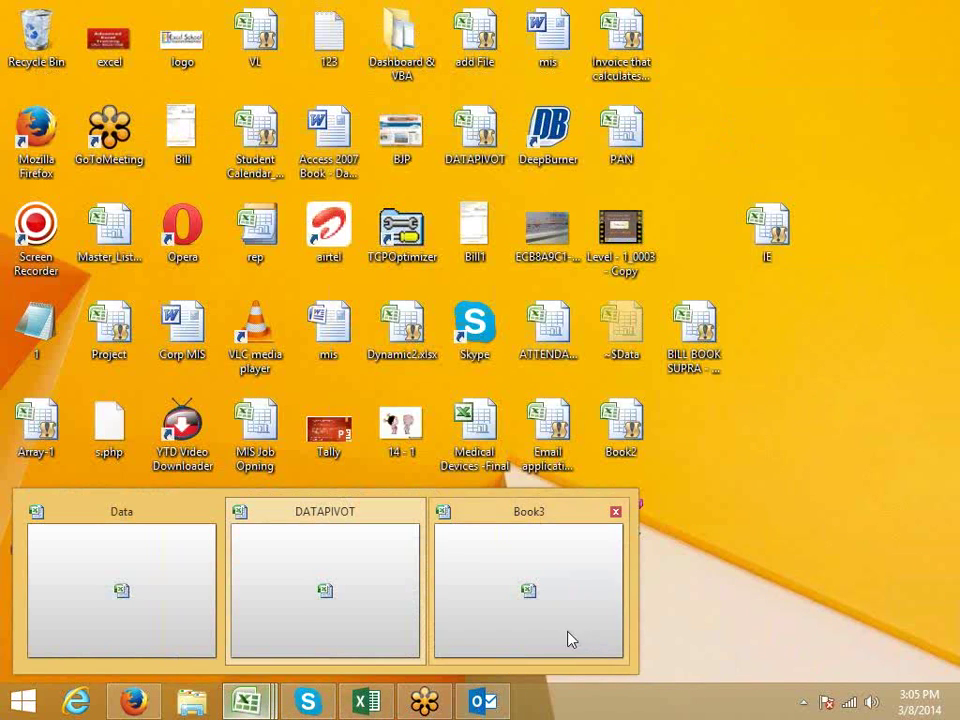
left_click(306, 613)
left_click(321, 281)
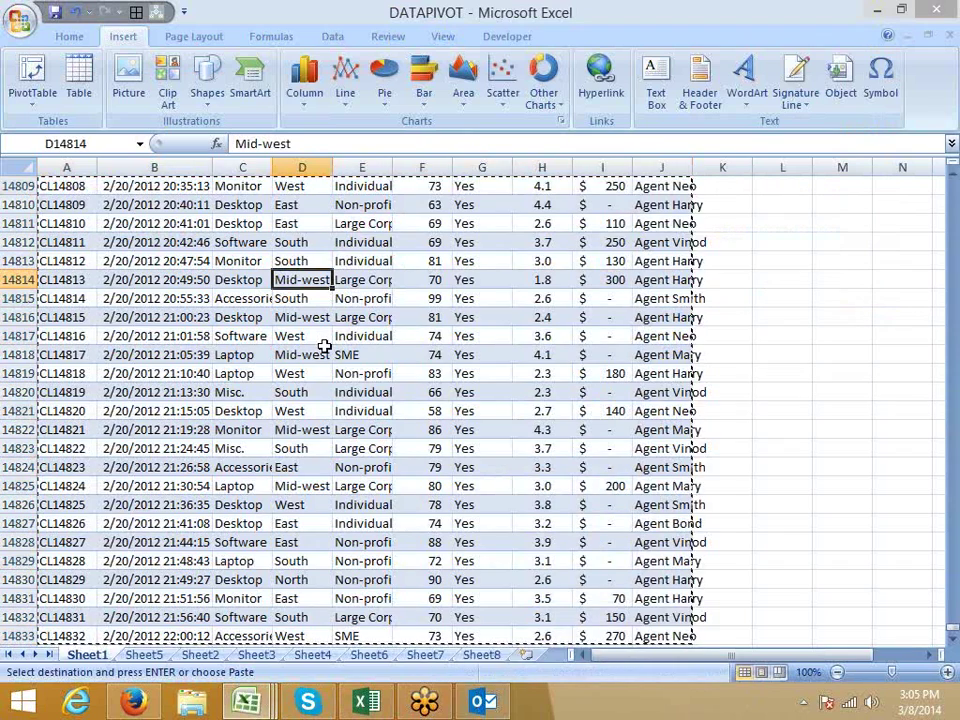
left_click(247, 702)
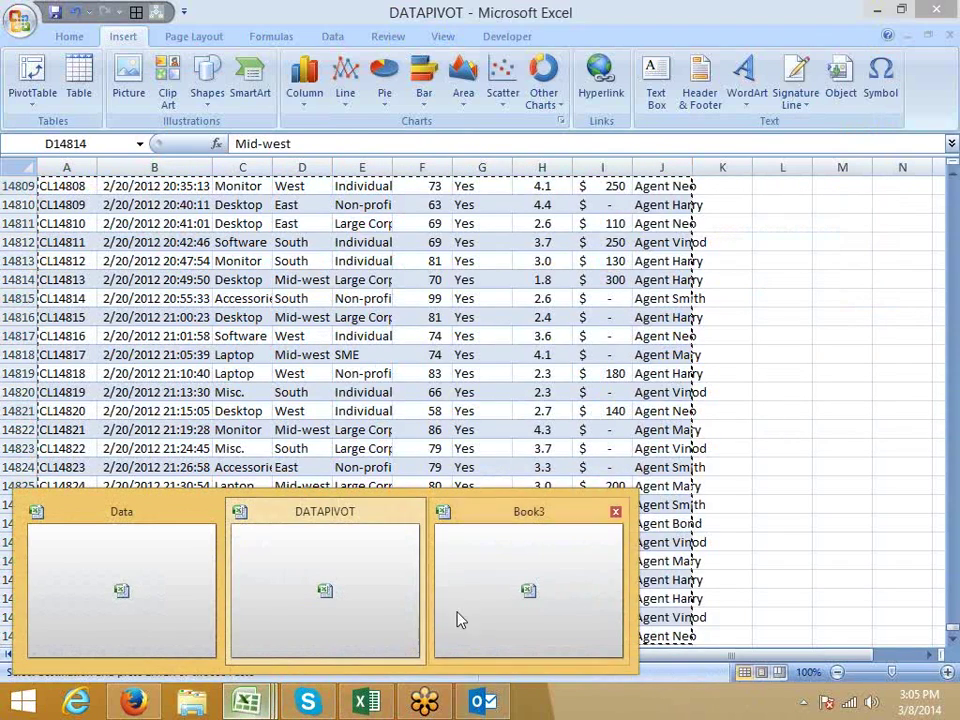
left_click(456, 619)
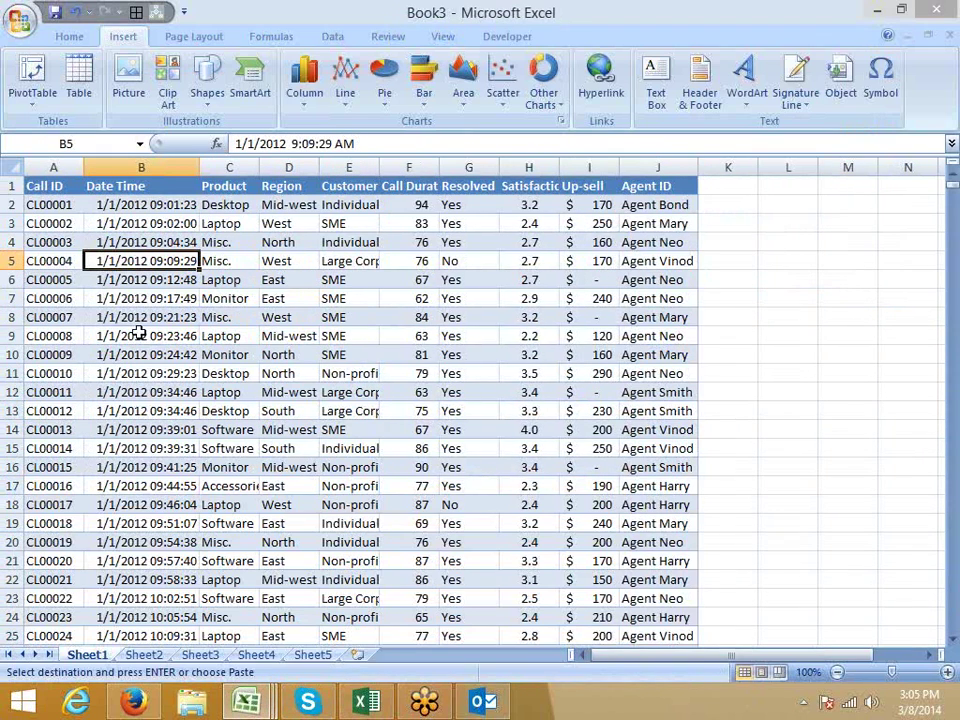
- Review the Call ID, Date Time, Product, Region and Customer Type columns and their first entries
left_click(60, 189)
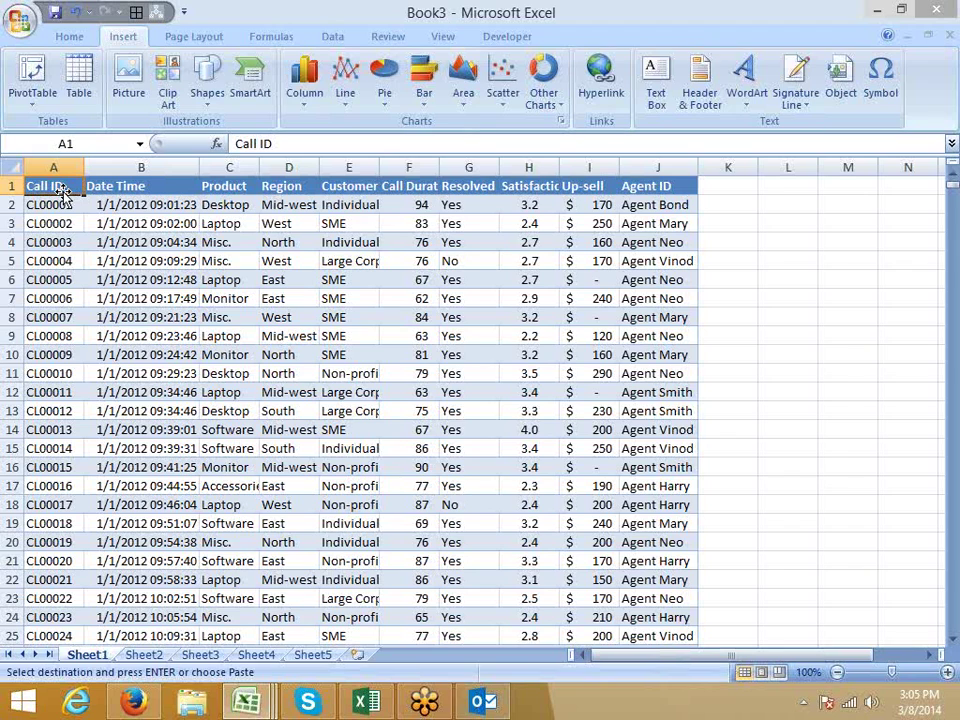
left_click(62, 203)
left_click(134, 206)
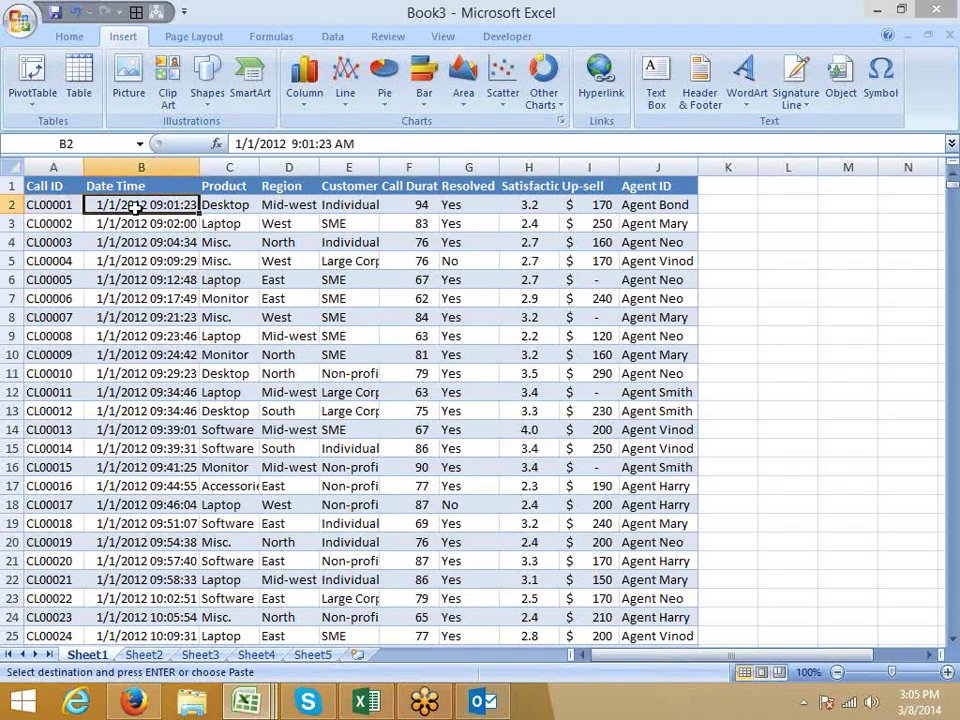
left_click(245, 186)
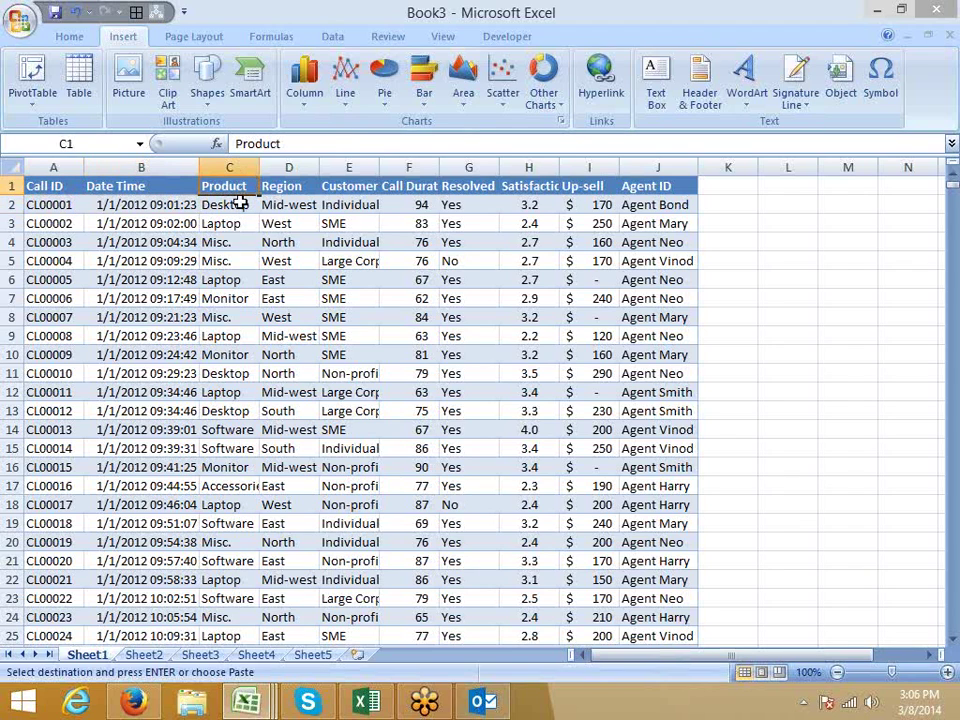
left_click(240, 203)
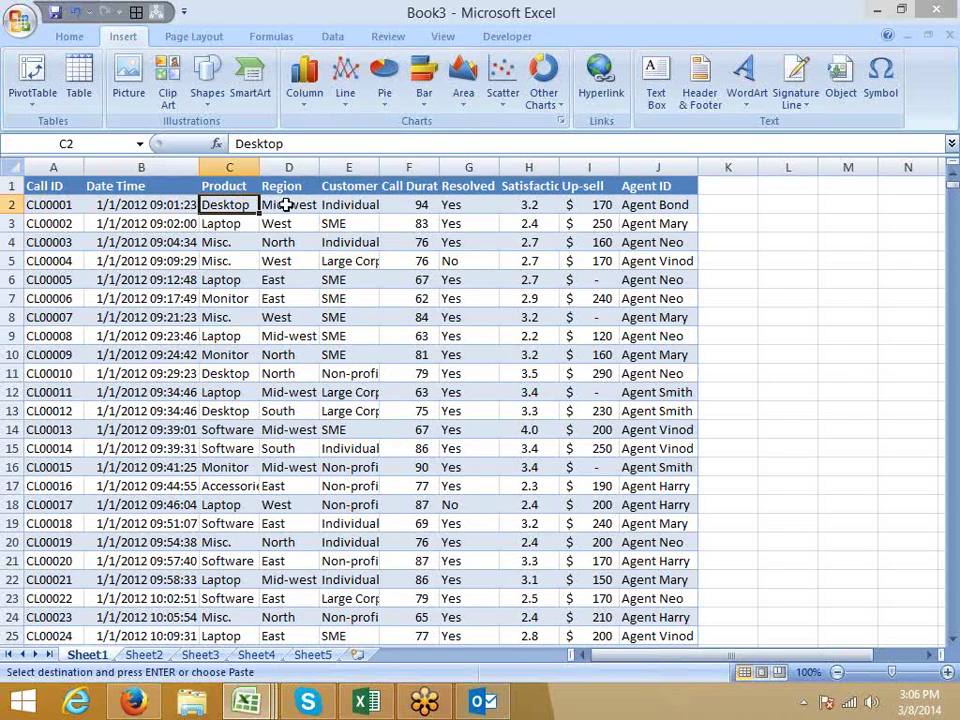
left_click(287, 204)
left_click(353, 204)
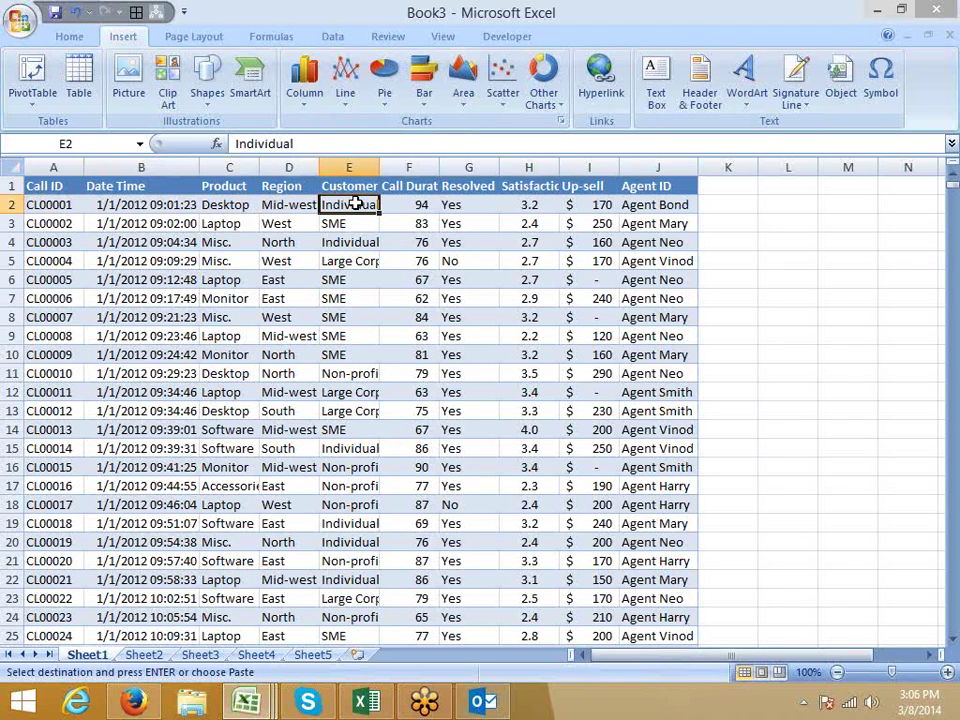
left_click(356, 186)
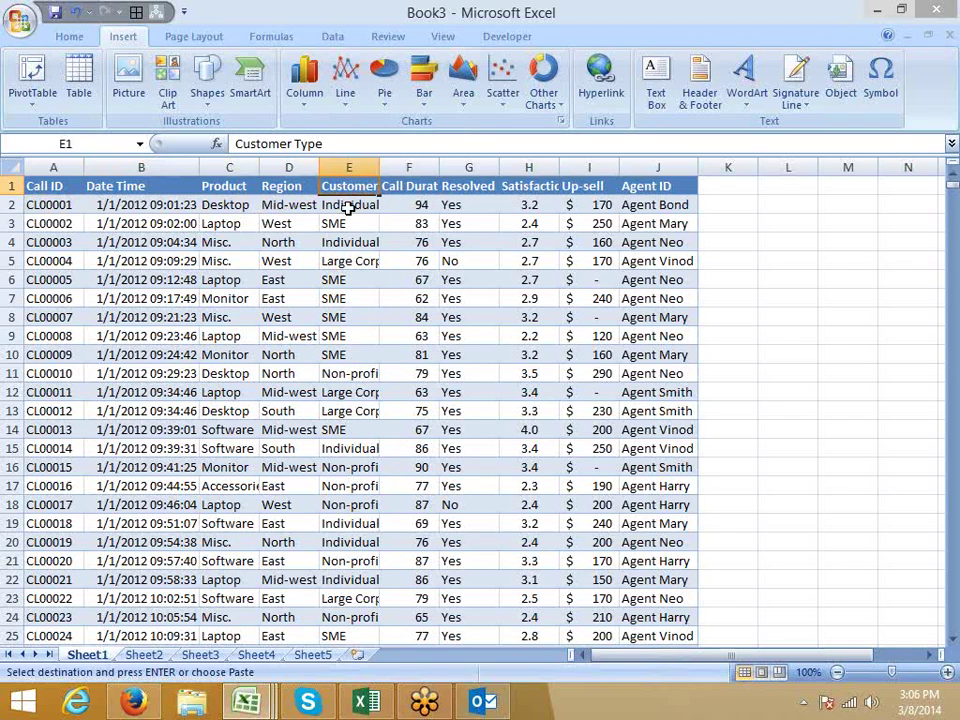
left_click_drag(351, 208, 357, 240)
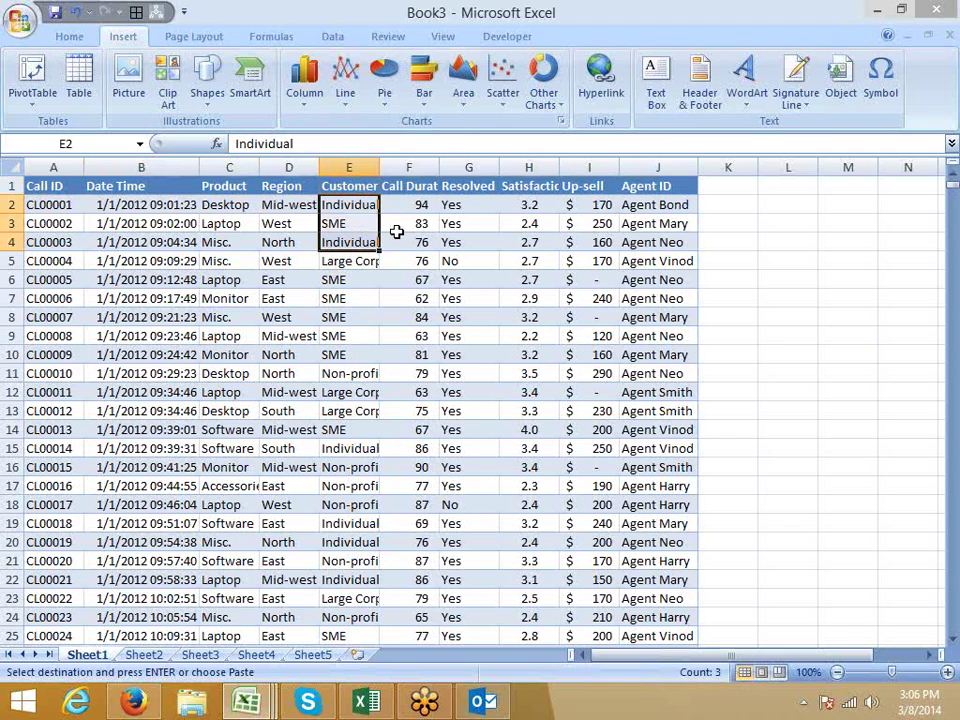
- Review the Call Duration, Resolved, Satisfaction Ratio, Up-sell and Agent ID columns, and revisit the first Region entry
left_click_drag(413, 187, 420, 225)
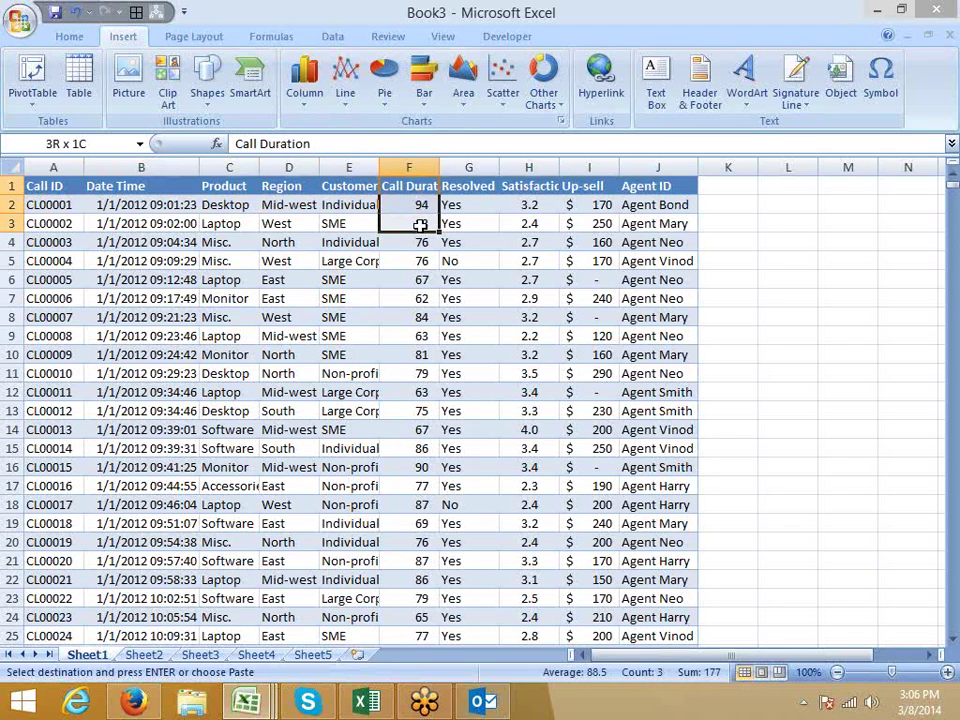
left_click_drag(469, 189, 470, 245)
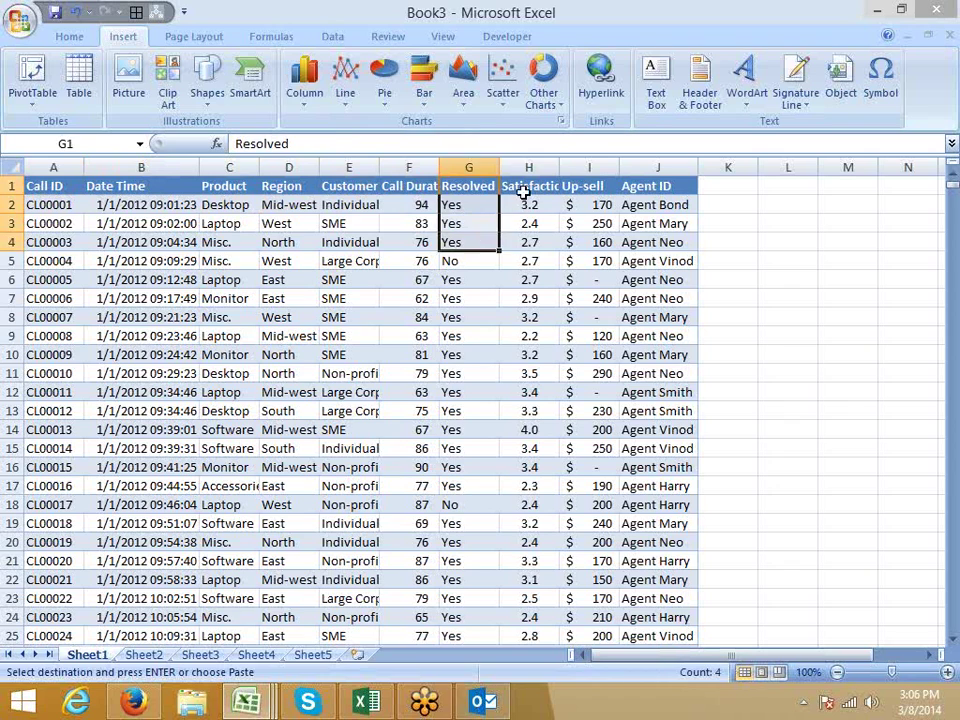
left_click_drag(525, 188, 526, 245)
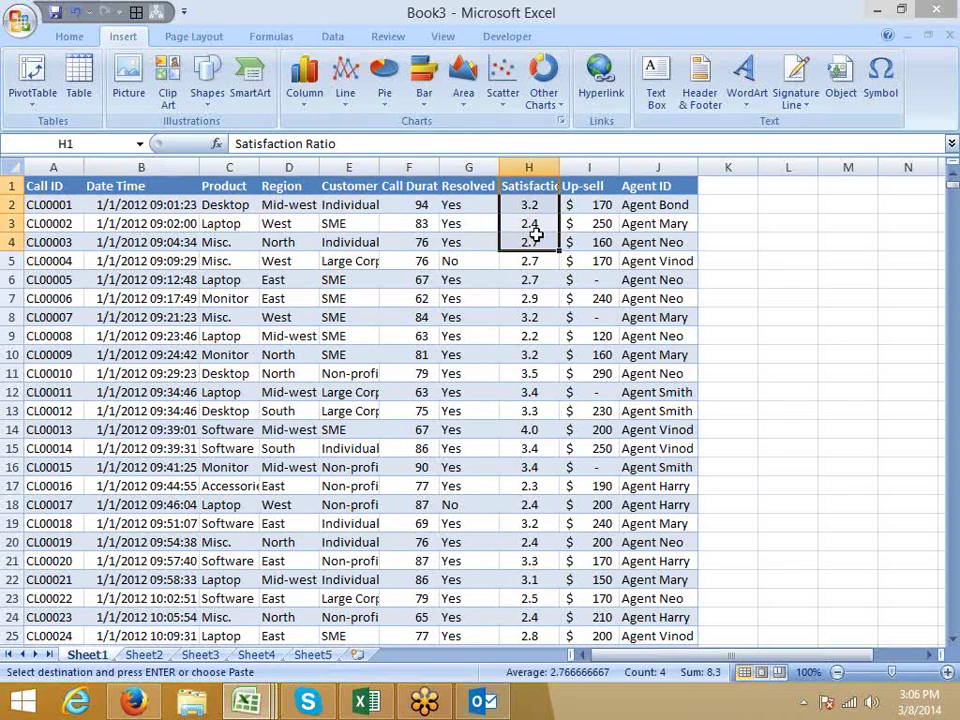
left_click_drag(575, 188, 595, 214)
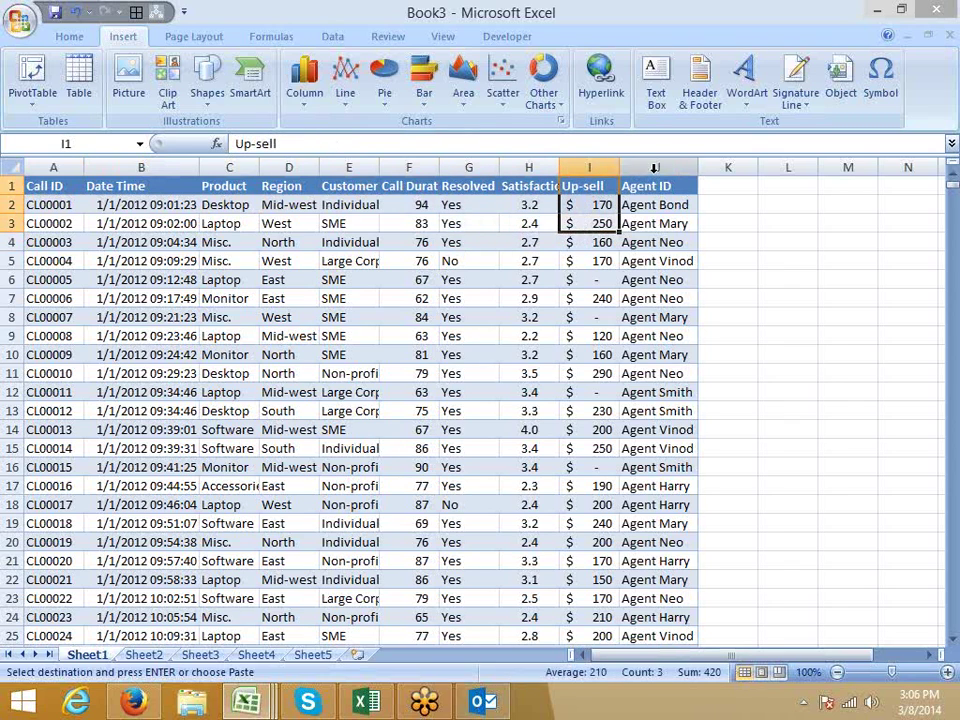
left_click_drag(650, 180, 638, 242)
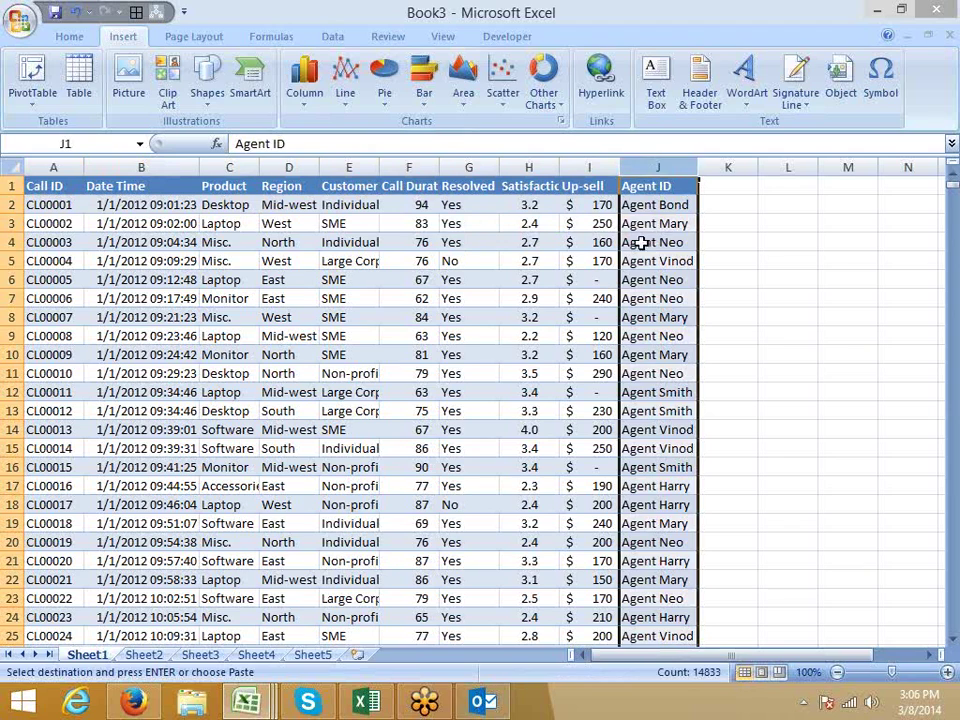
left_click(450, 242)
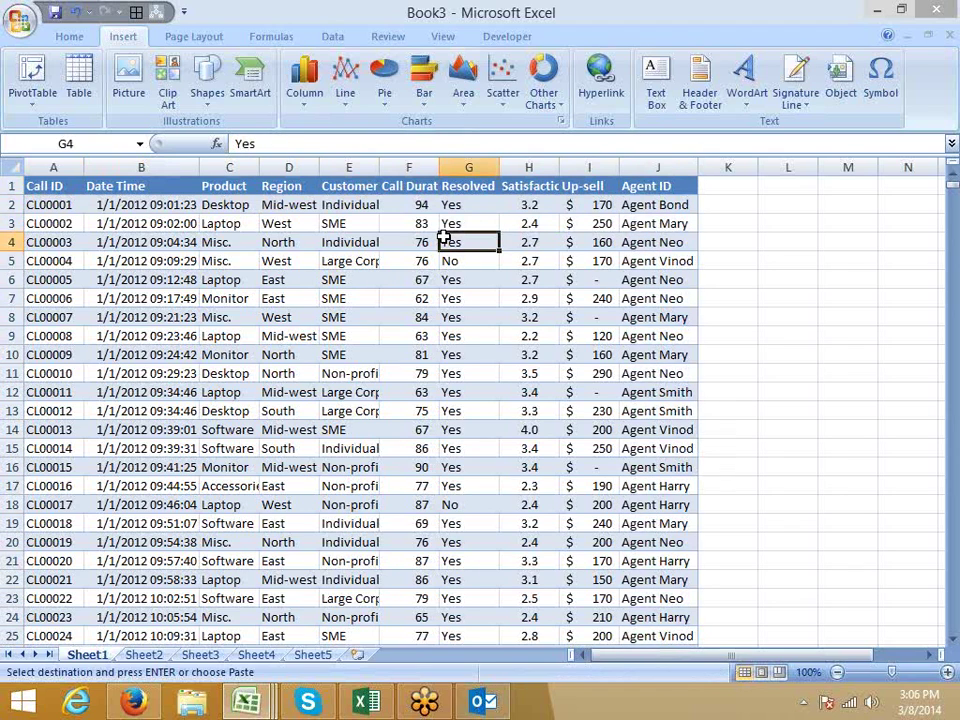
left_click(287, 204)
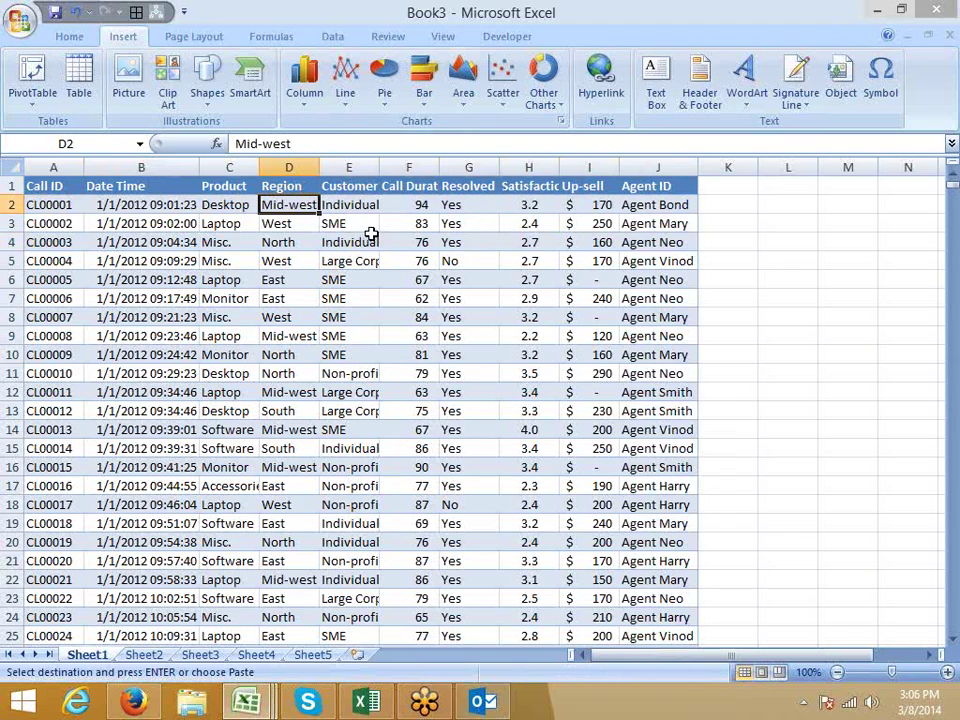
- Review the first Call Duration, Resolved, Up-sell and Agent ID entries, and examine the table's full header row
left_click(412, 204)
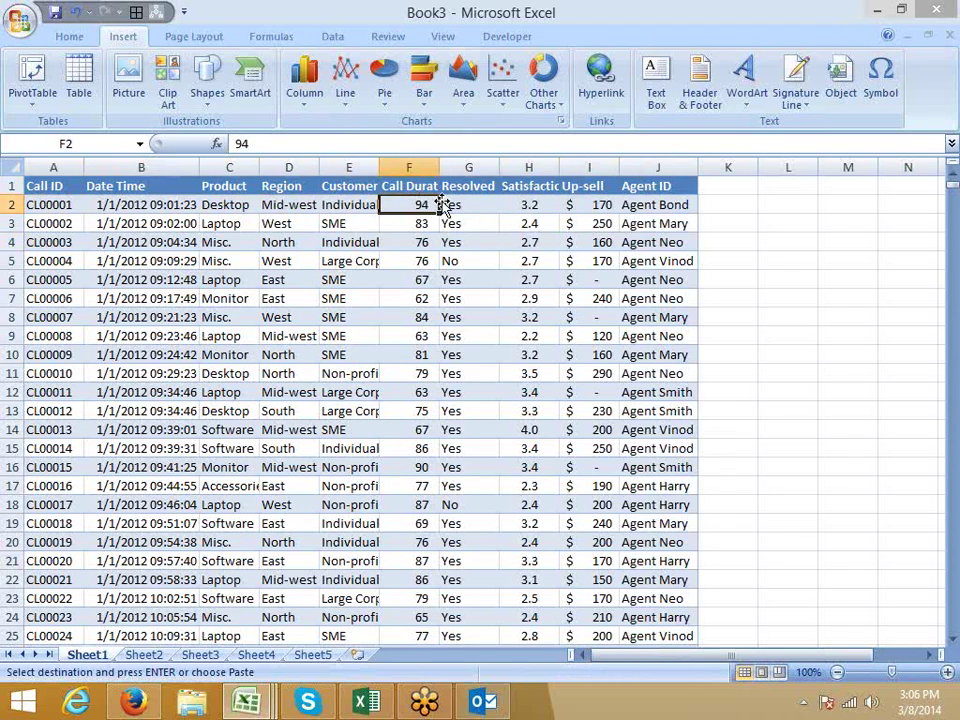
left_click(451, 205)
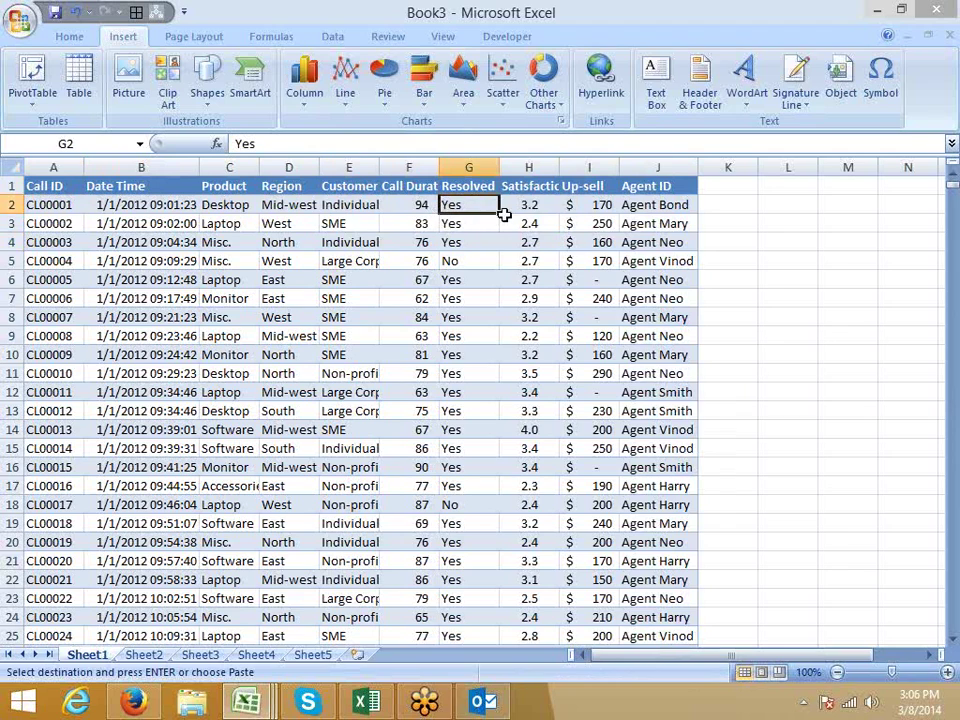
left_click(585, 204)
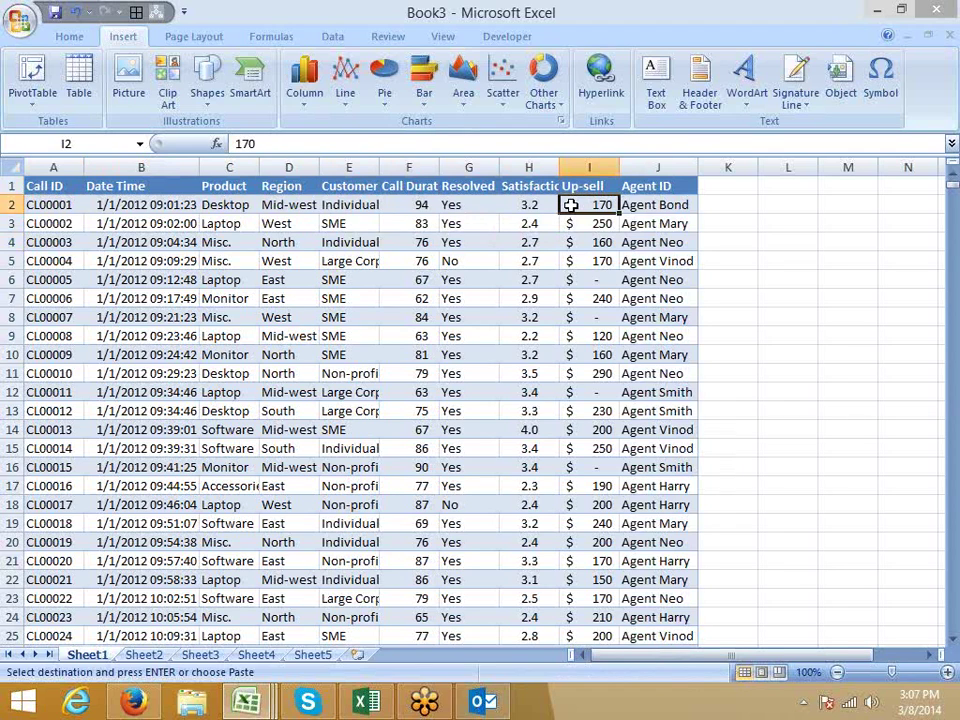
left_click(634, 206)
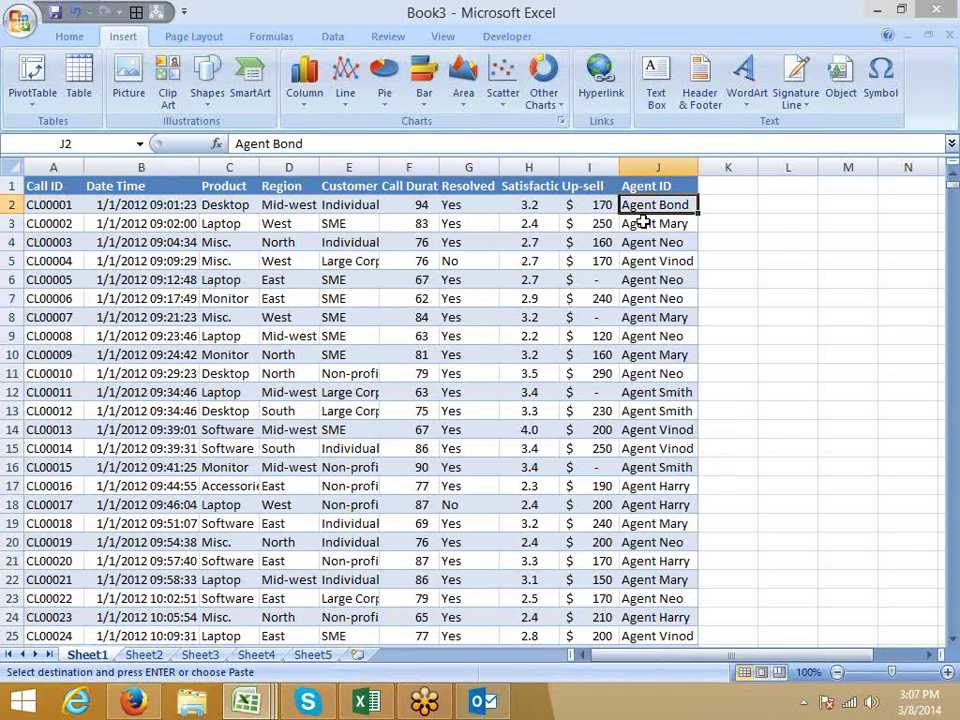
scroll(150, 215, "down", 3)
scroll(148, 217, "up", 3)
left_click_drag(45, 186, 691, 187)
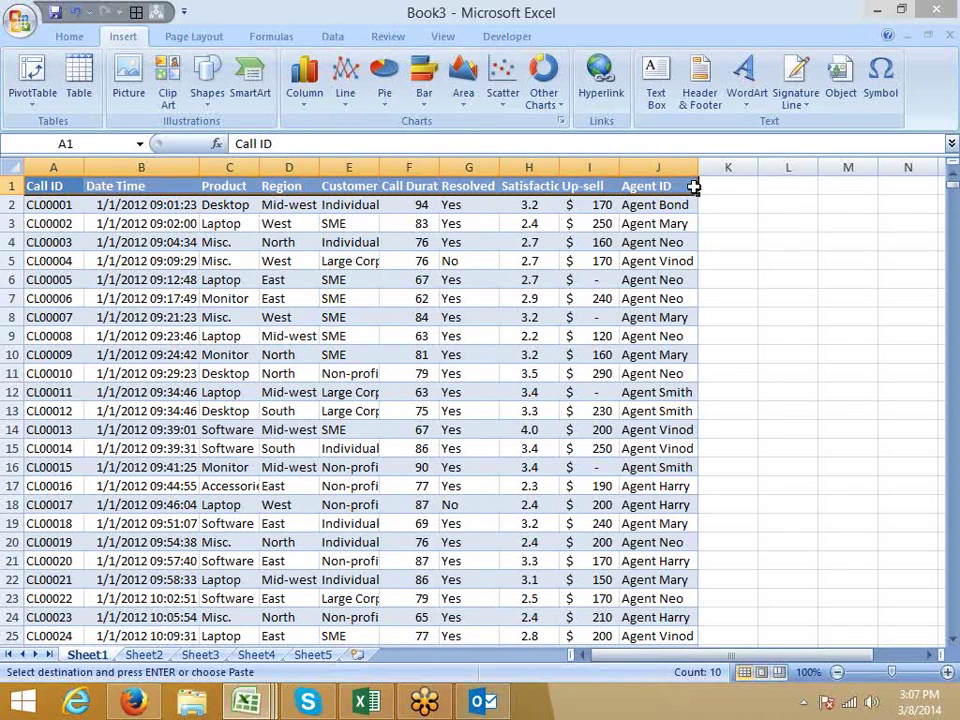
left_click(190, 276)
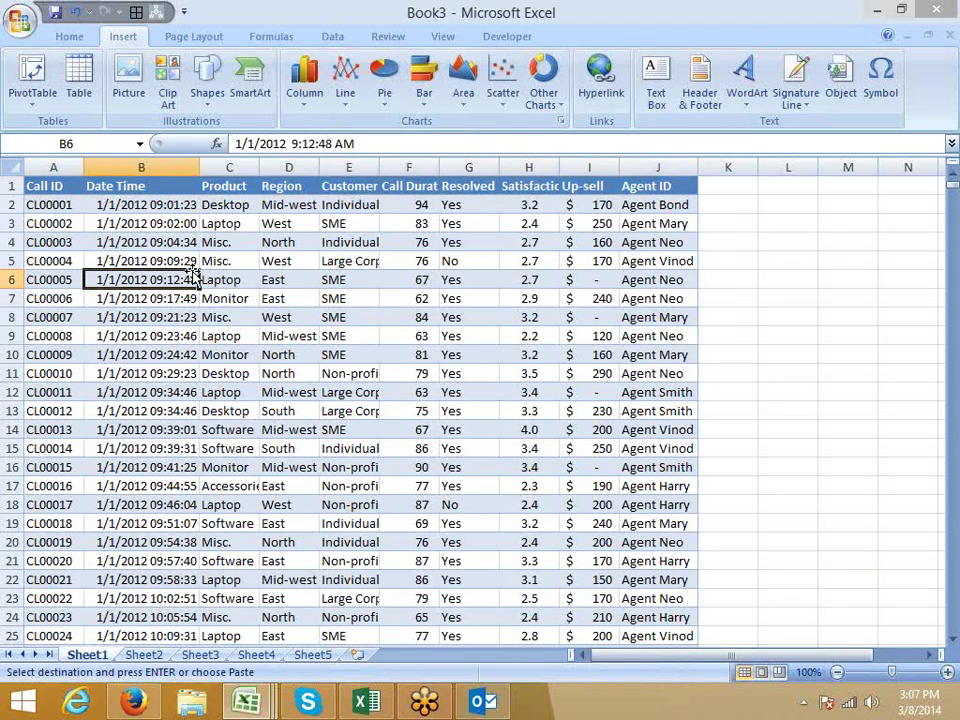
- Insert a blank row above the CL00011 record at row 12 of the call data
left_click(12, 392)
right_click(12, 392)
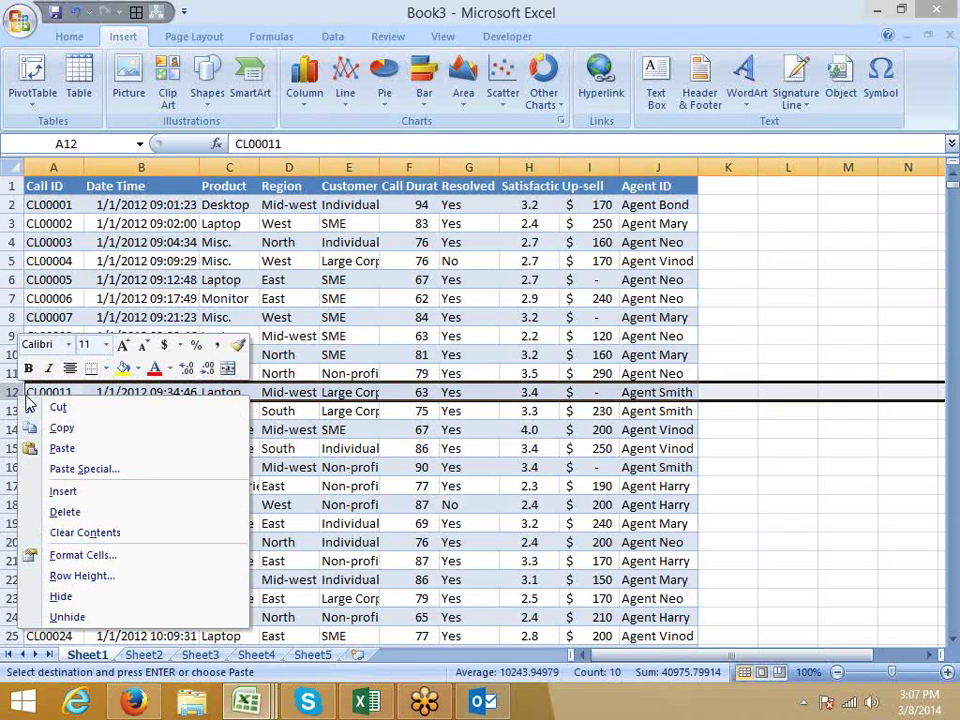
left_click(86, 491)
left_click(62, 410)
left_click_drag(60, 393, 650, 337)
left_click(388, 370)
- Examine how far the contiguous data extends around blank row 12 by selecting columns A to J and the block above it
left_click_drag(43, 170, 676, 565)
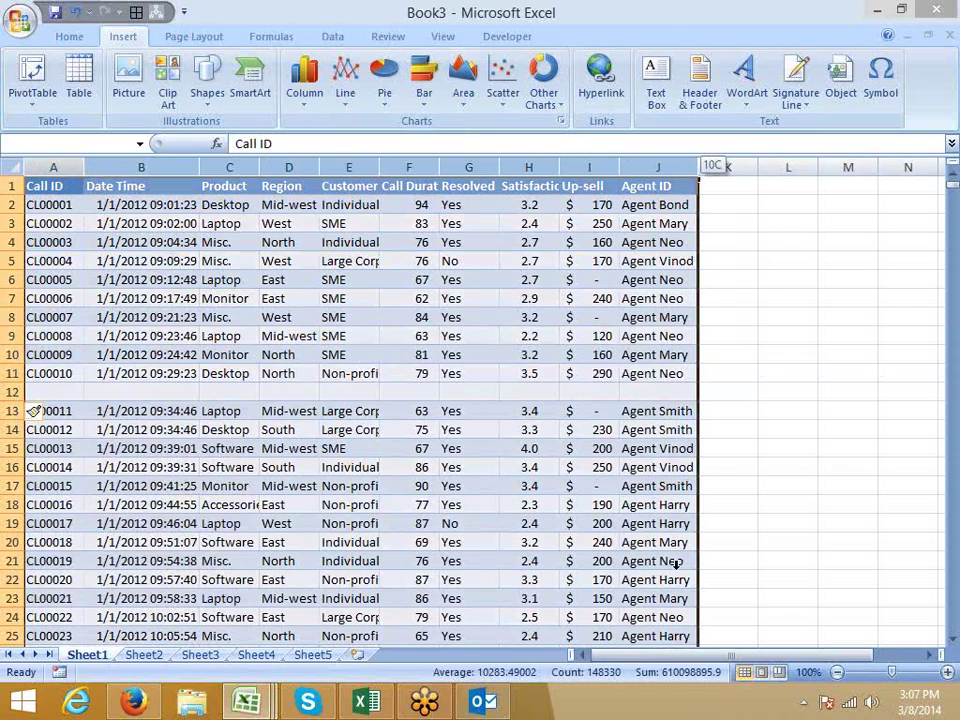
left_click(458, 617)
left_click_drag(43, 186, 45, 367)
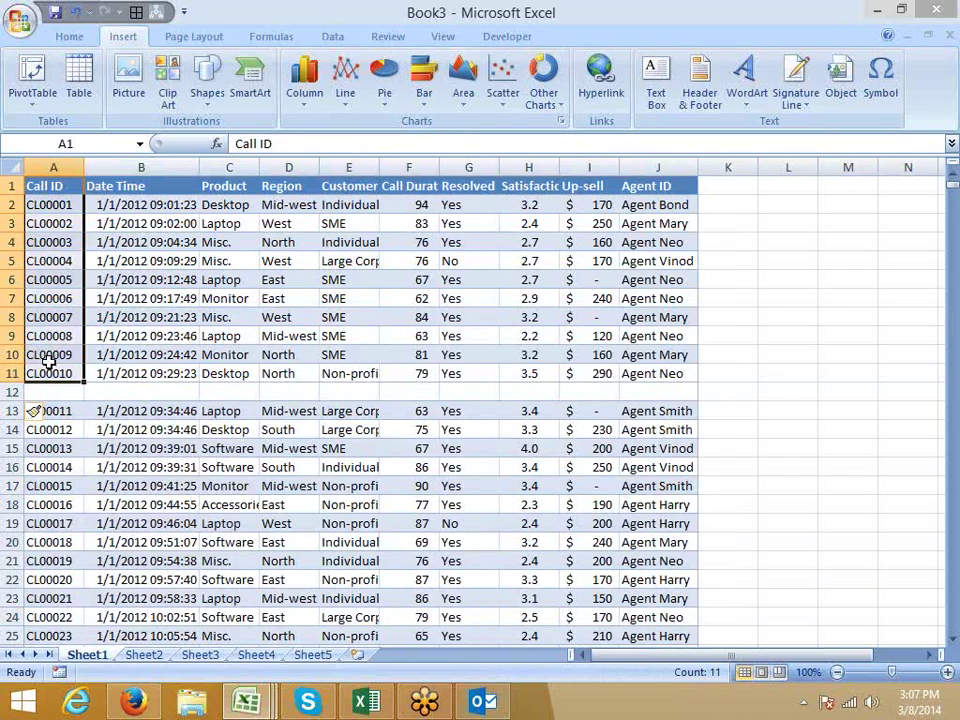
left_click(60, 335)
key("ctrl+a")
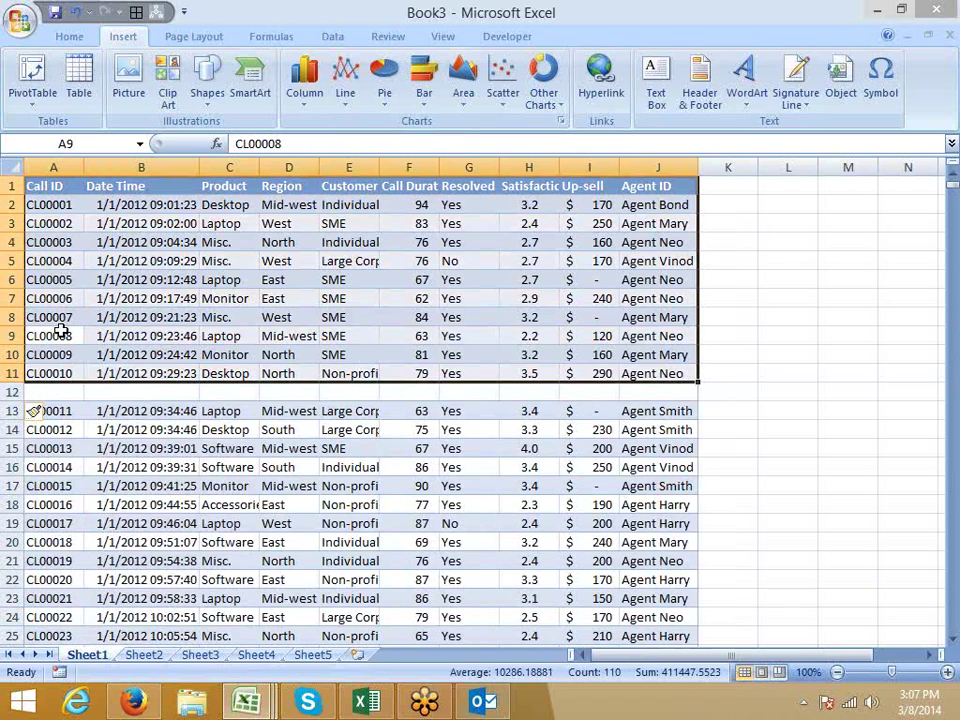
left_click(48, 392)
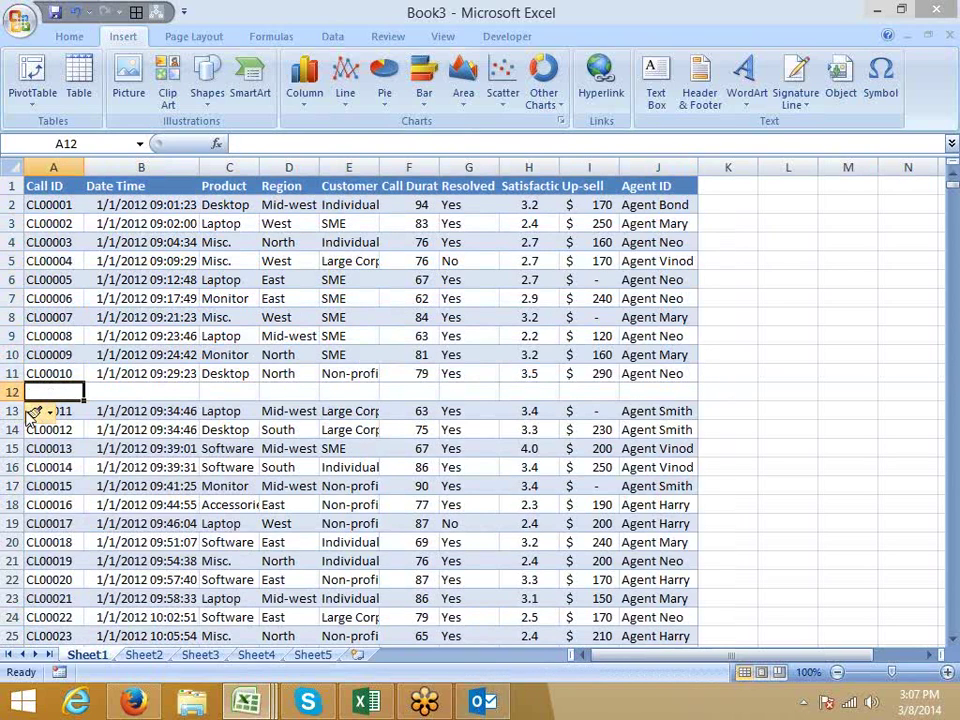
- Delete the blank row 12 from the call data
left_click(15, 392)
right_click(15, 392)
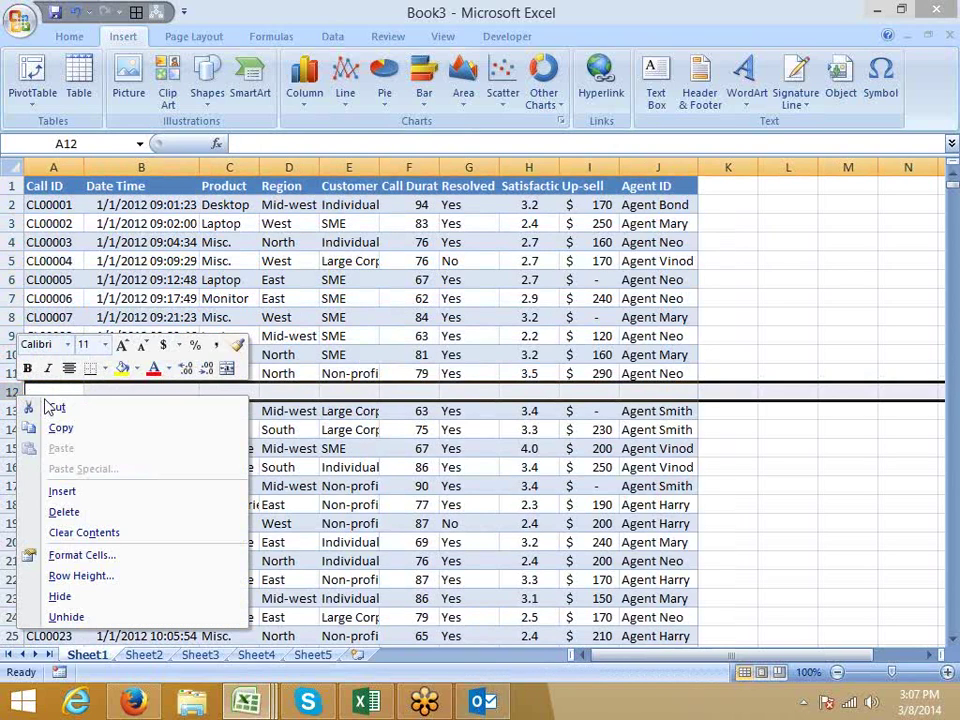
left_click(70, 511)
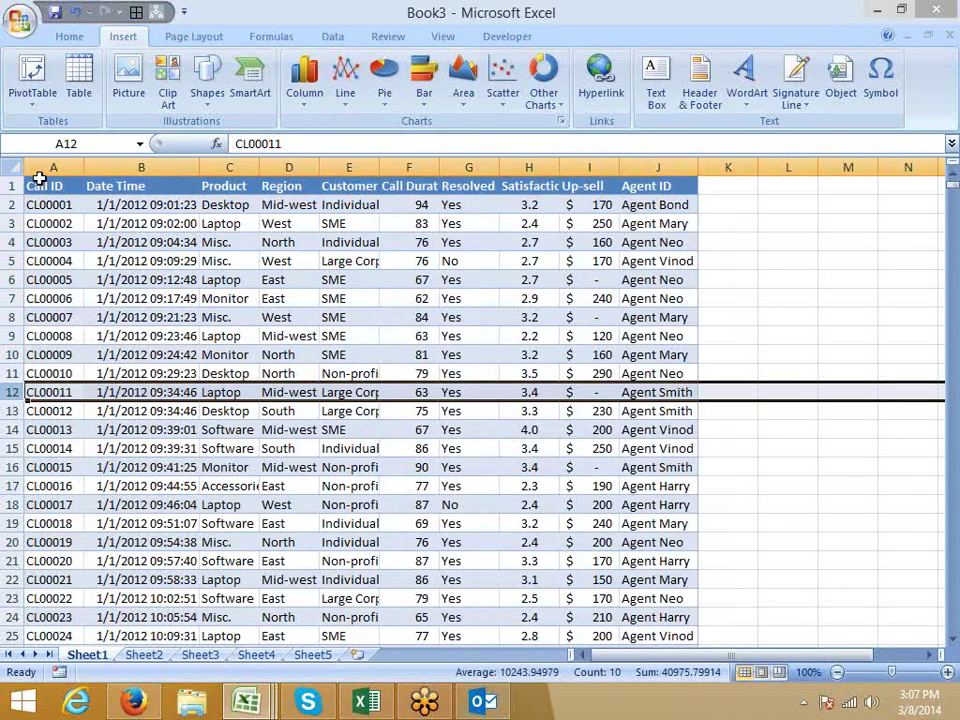
- Create a PivotTable from the range Sheet1!$A$1:$J$14833 on a new worksheet
left_click(38, 180)
left_click(32, 96)
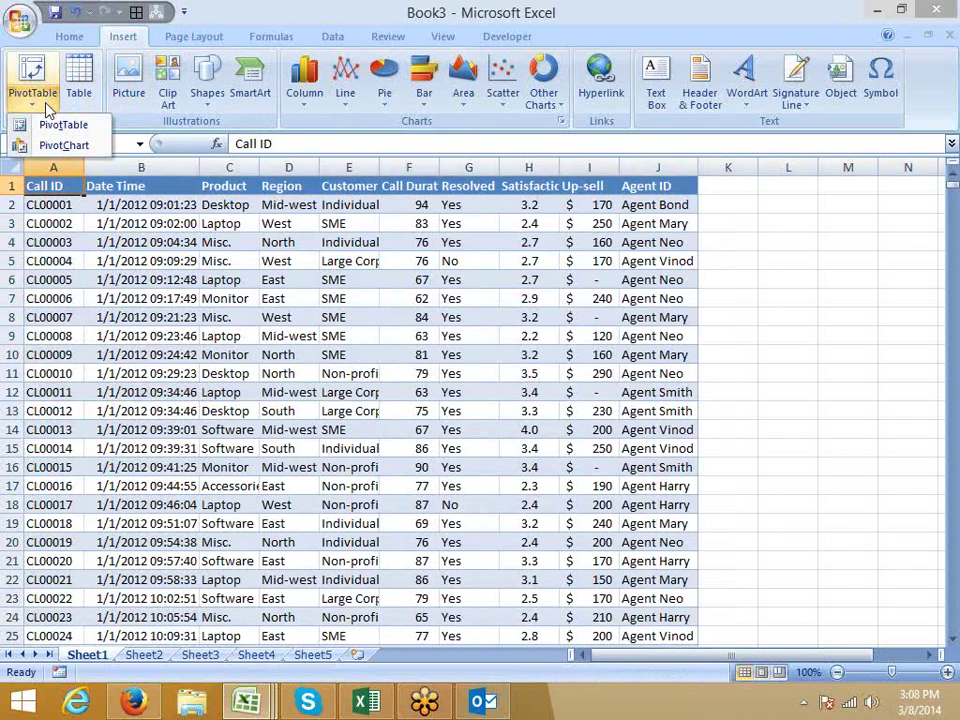
left_click(46, 126)
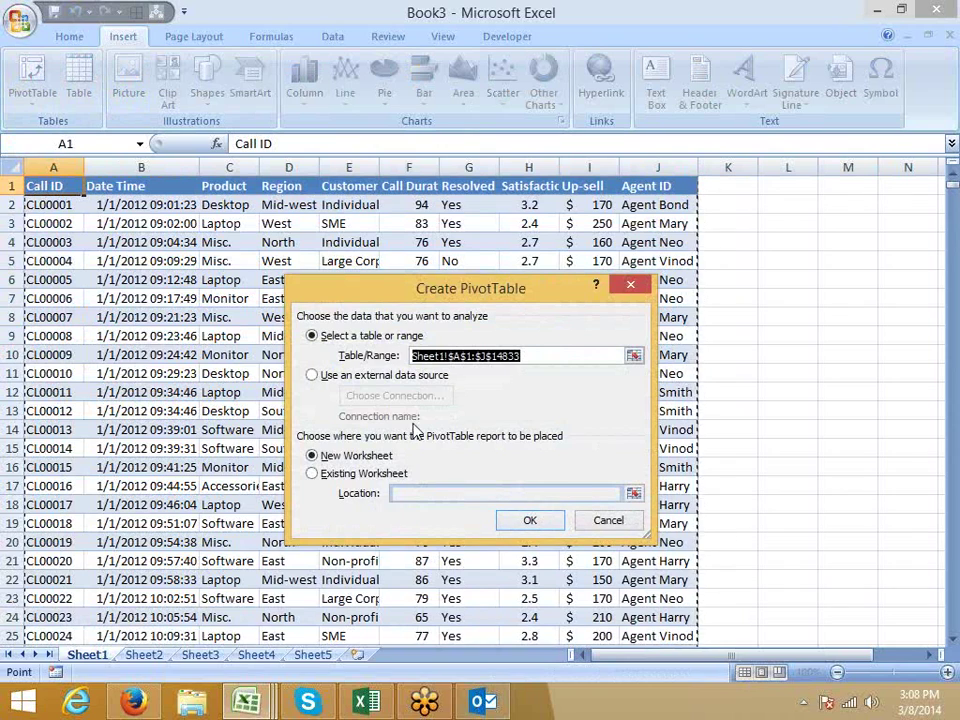
left_click(538, 521)
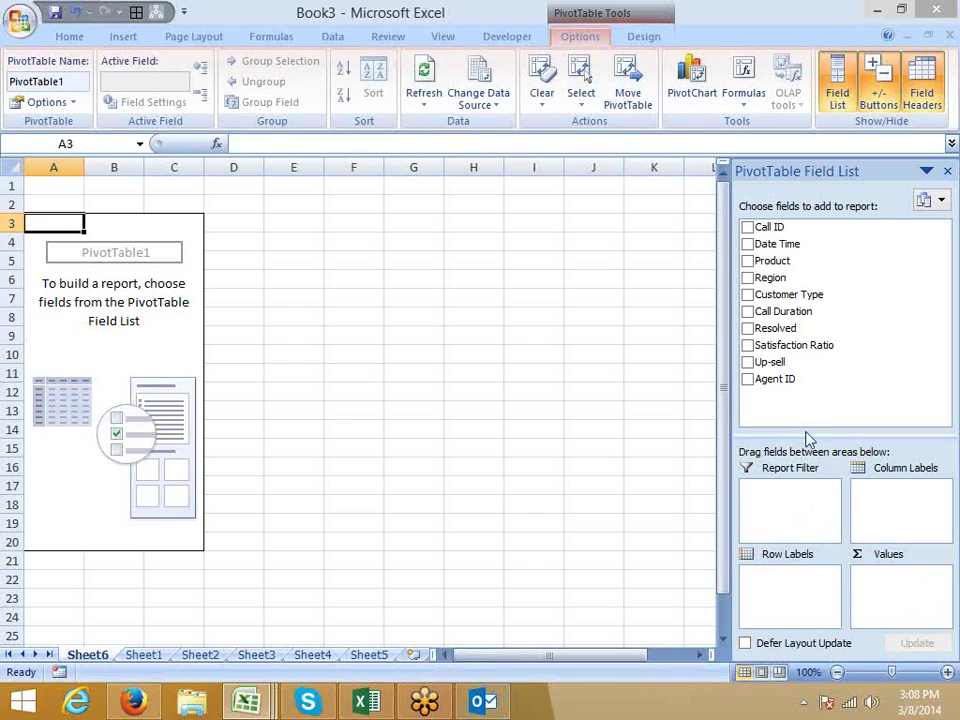
- Enlarge the PivotTable's field areas and place Region in the row labels, trying it as column labels before returning it to rows
left_click_drag(806, 439, 806, 398)
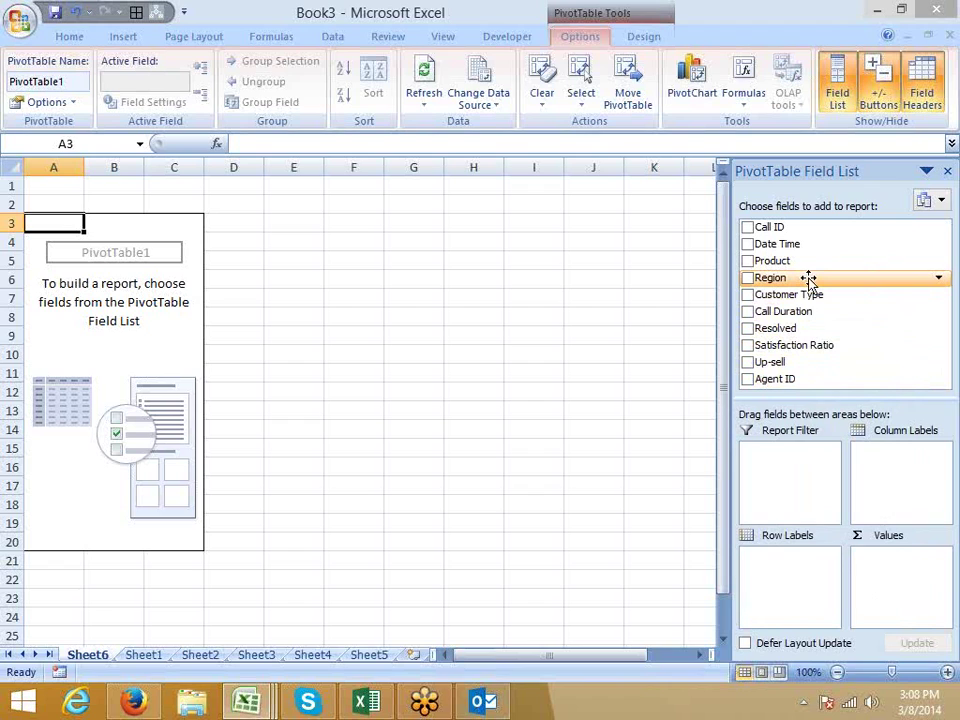
left_click_drag(808, 279, 799, 567)
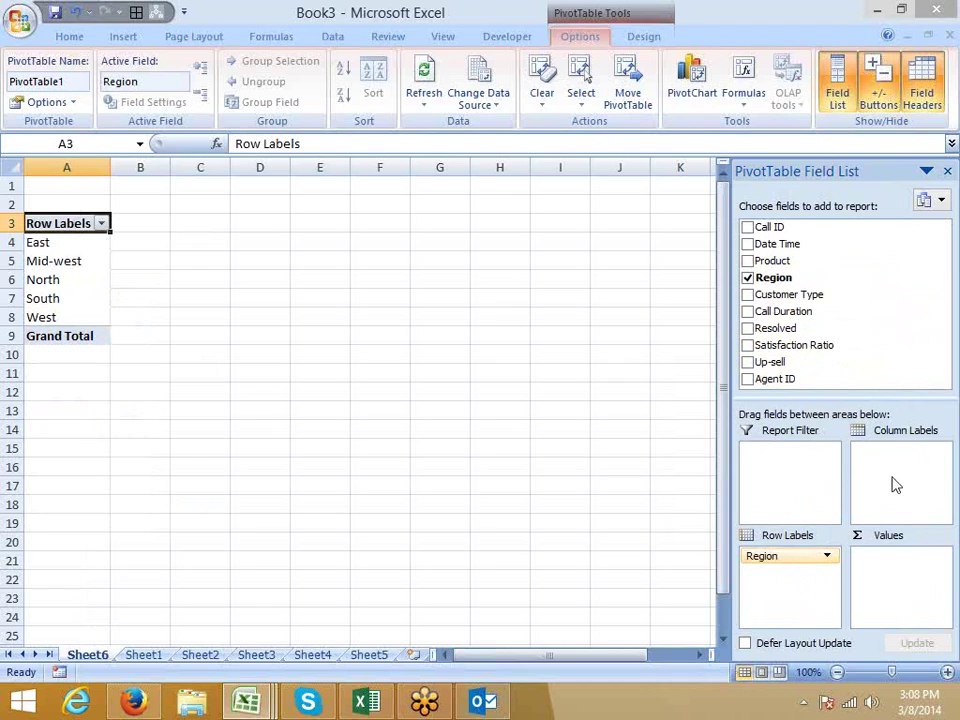
left_click_drag(819, 557, 892, 477)
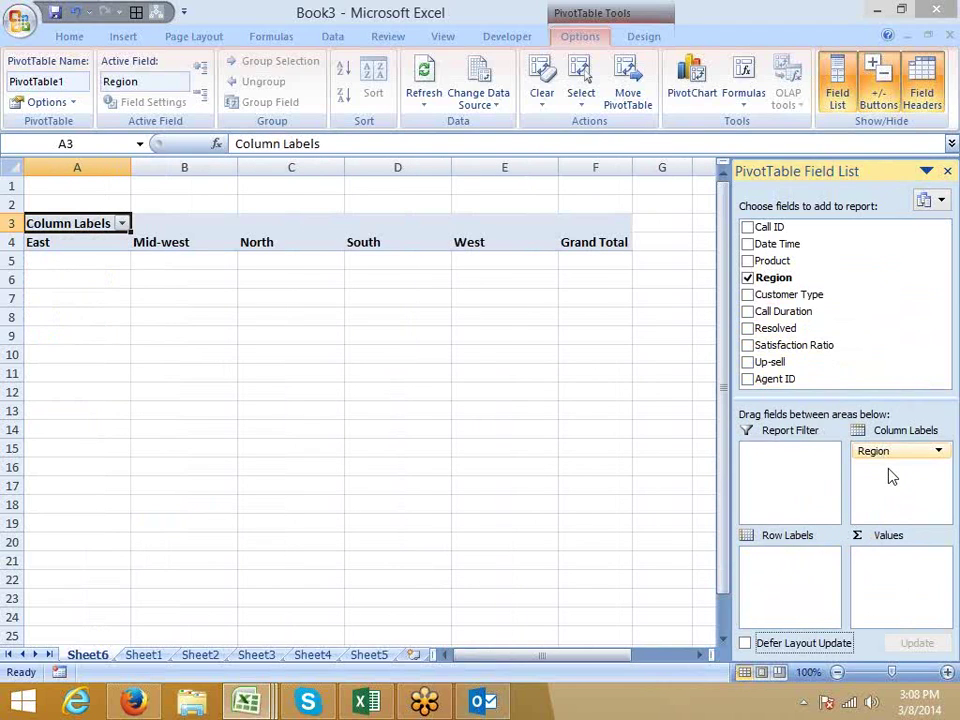
left_click_drag(864, 453, 820, 566)
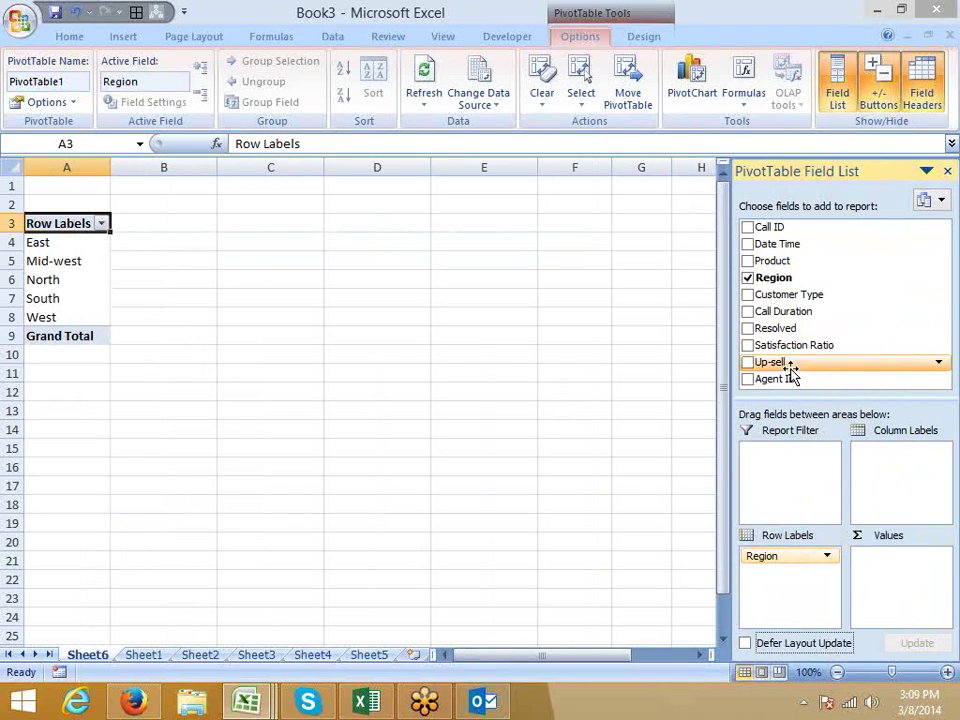
- Sum Up-sell in the values and nest Customer Type under Region in the row labels, trying it as column labels first
left_click_drag(790, 368, 827, 397)
left_click_drag(891, 516, 896, 568)
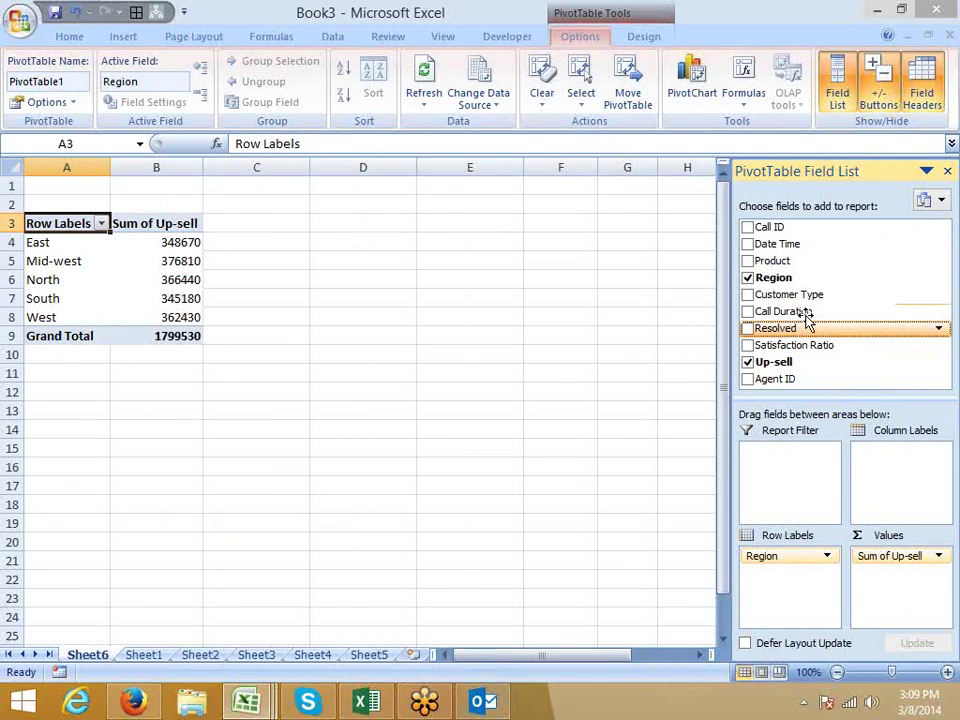
left_click_drag(145, 262, 145, 298)
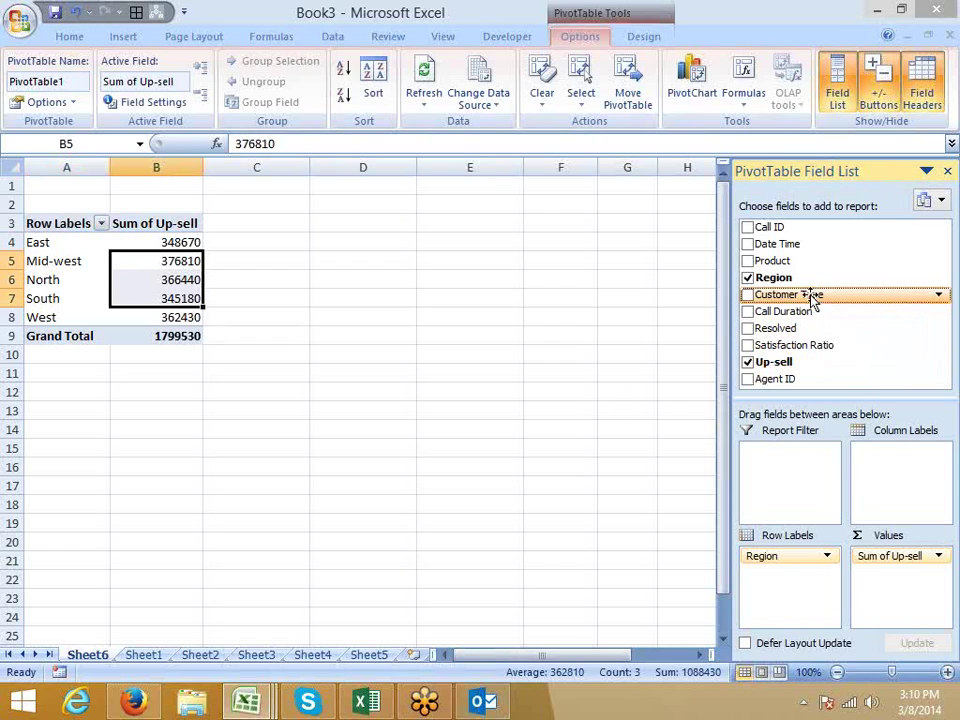
left_click_drag(812, 297, 884, 468)
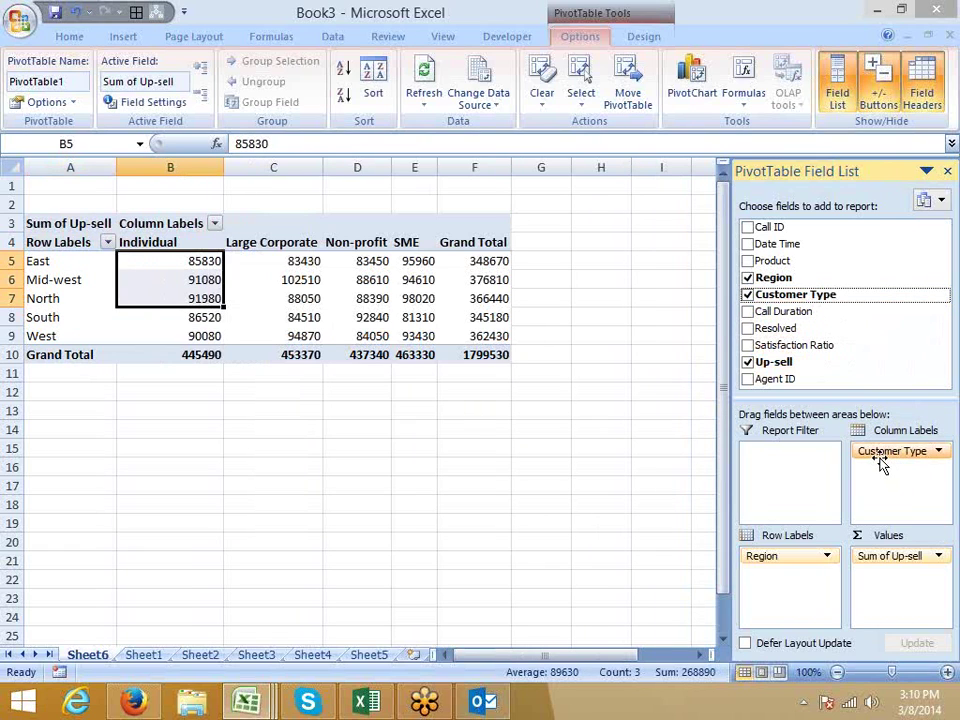
left_click_drag(881, 465, 805, 568)
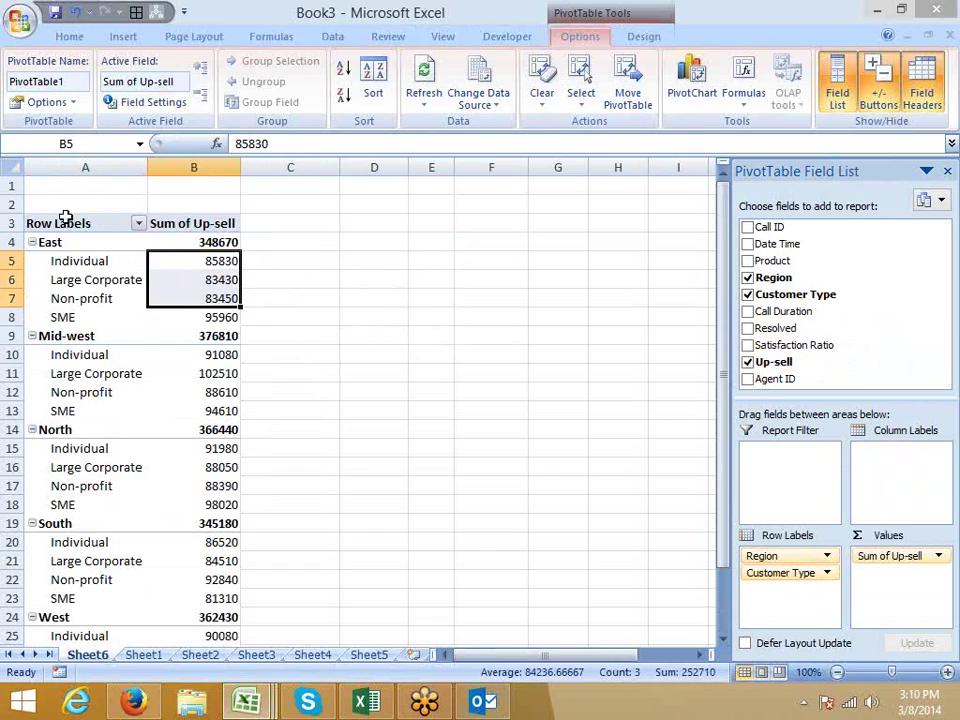
- Collapse all regions in the PivotTable, expand only North, and select its customer type rows
left_click(47, 242)
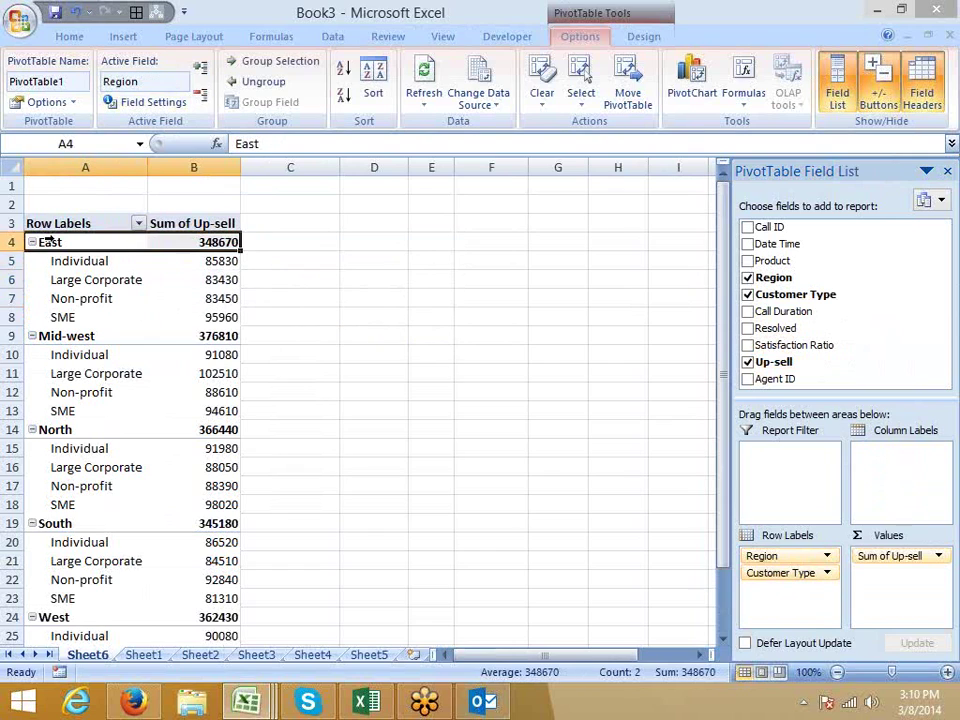
left_click(200, 96)
left_click(281, 234)
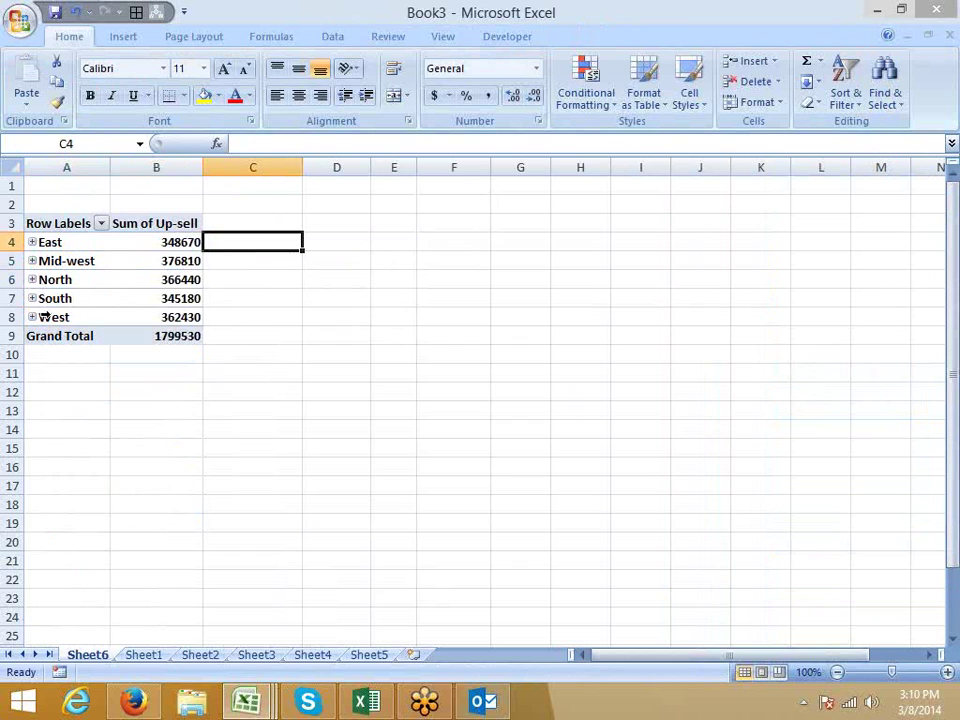
left_click(32, 280)
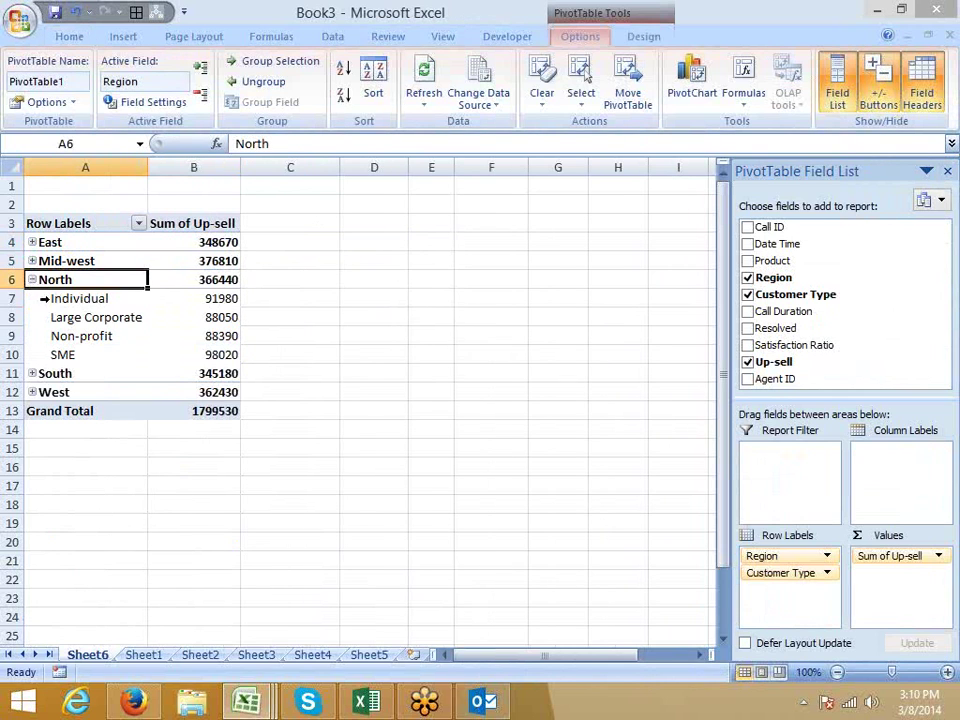
left_click(49, 300)
left_click_drag(49, 300, 60, 356)
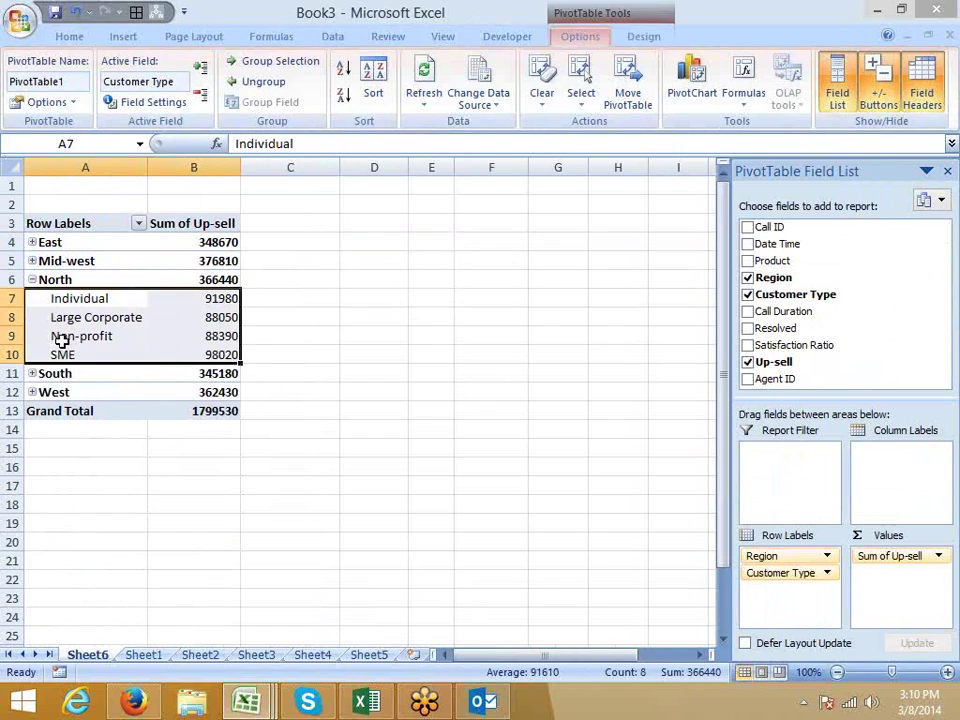
- Expand the Mid-west, East, South and West regions to show their customer types
left_click(33, 261)
left_click(32, 243)
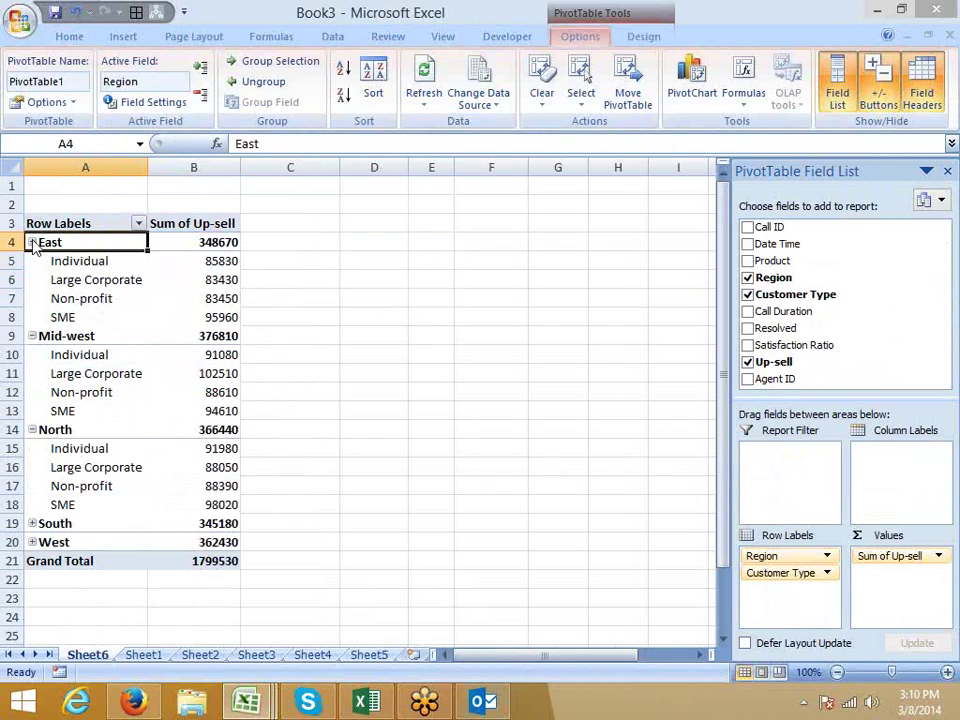
left_click(32, 523)
scroll(34, 455, "down", 4)
left_click(32, 392)
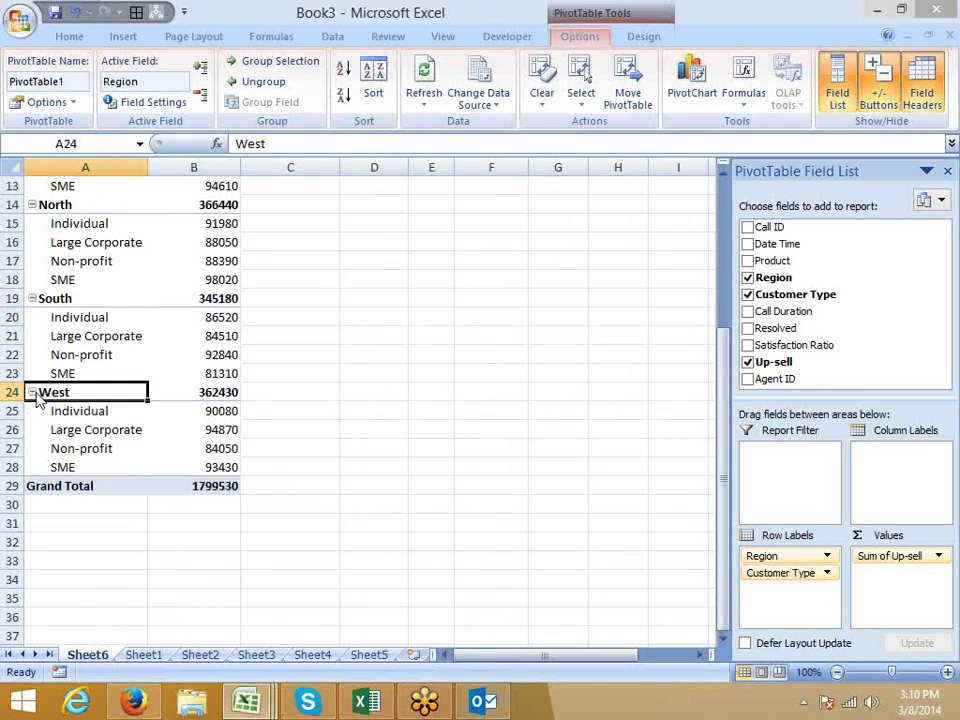
scroll(90, 405, "up", 4)
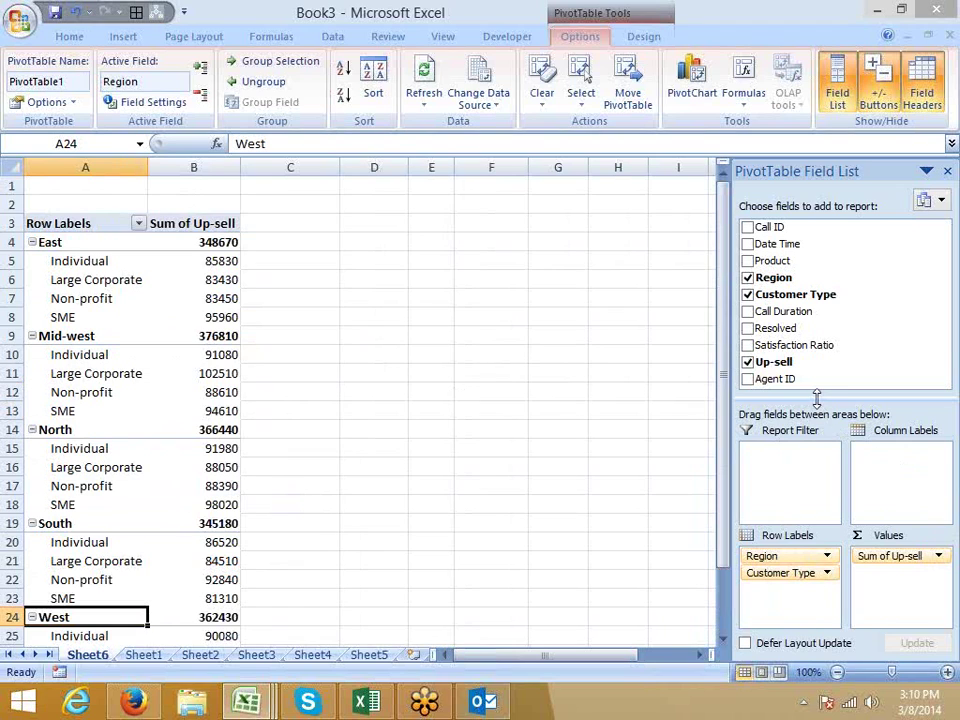
- Add Resolved to the column labels and the sum of Call Duration to the values
left_click_drag(788, 332, 879, 471)
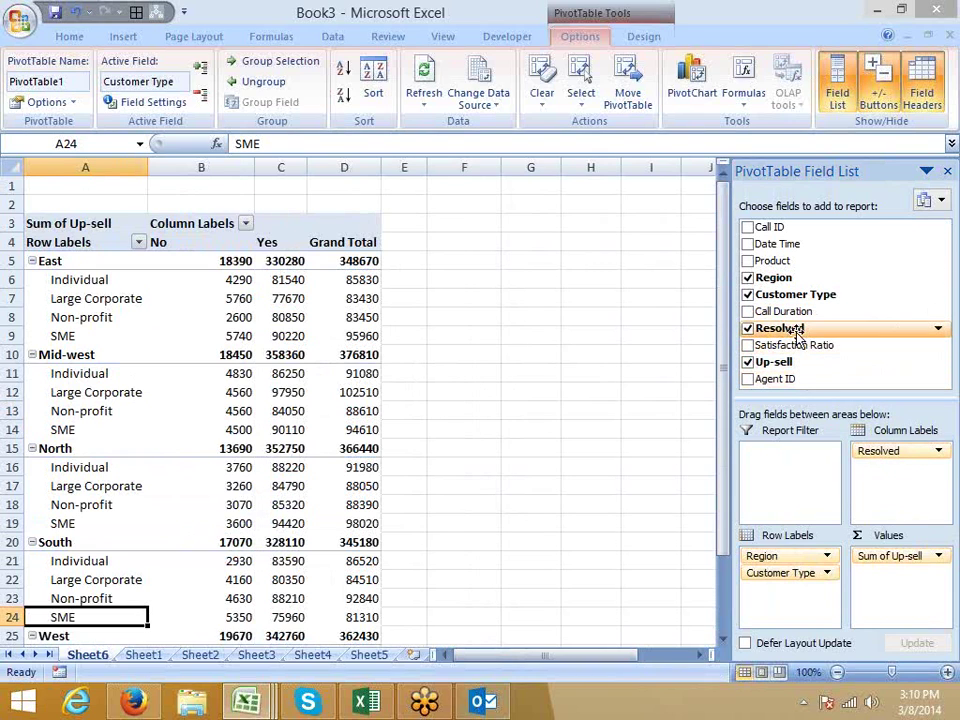
left_click_drag(797, 312, 912, 562)
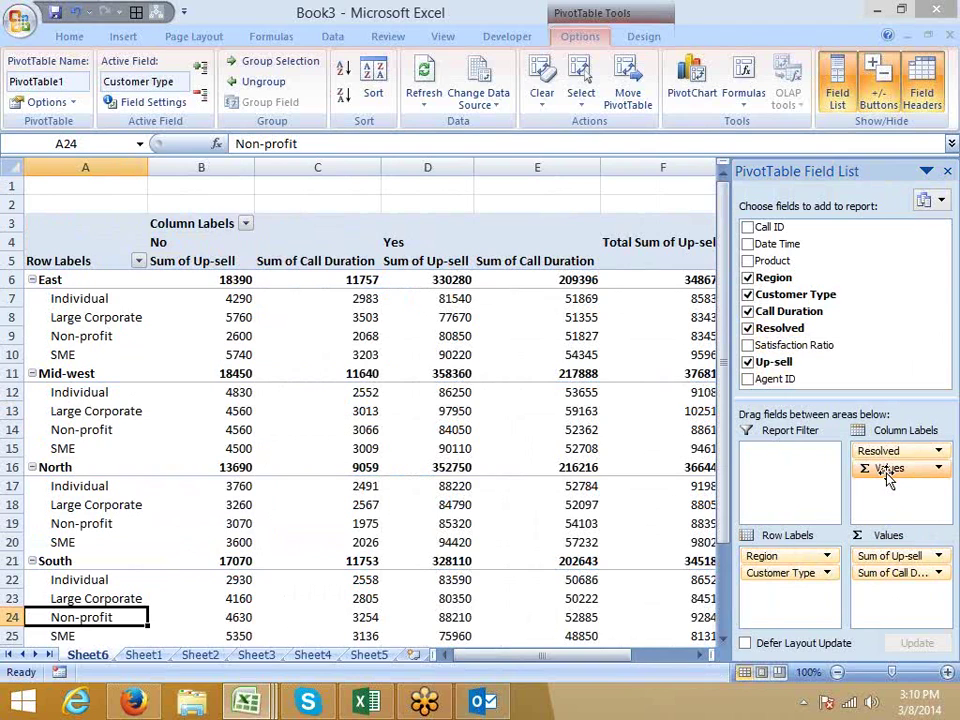
- Remove the Up-sell and Call Duration values and the Resolved column labels from the PivotTable
left_click_drag(888, 478, 815, 335)
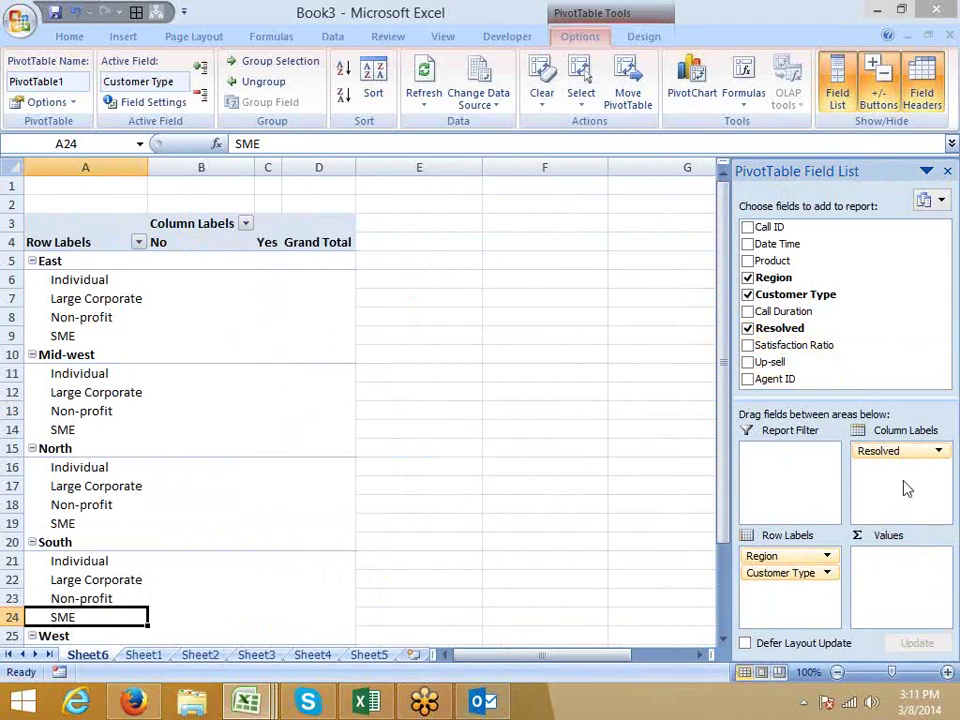
left_click_drag(868, 456, 870, 336)
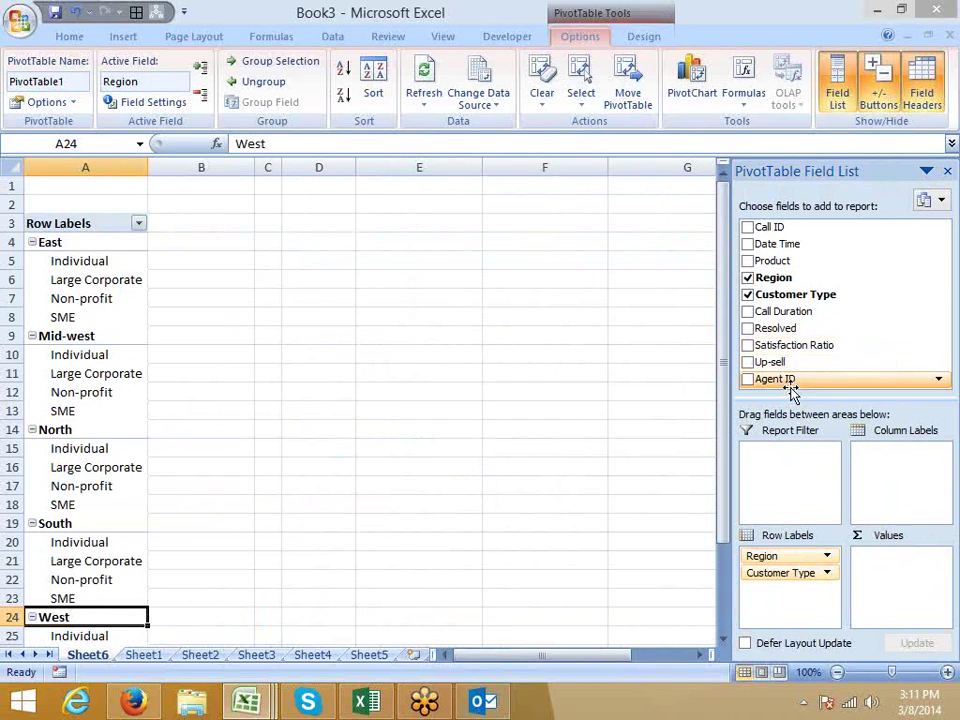
- Add the sums of Up-sell and Call Duration to the values and select both values for East's Individual customers
left_click_drag(790, 362, 896, 598)
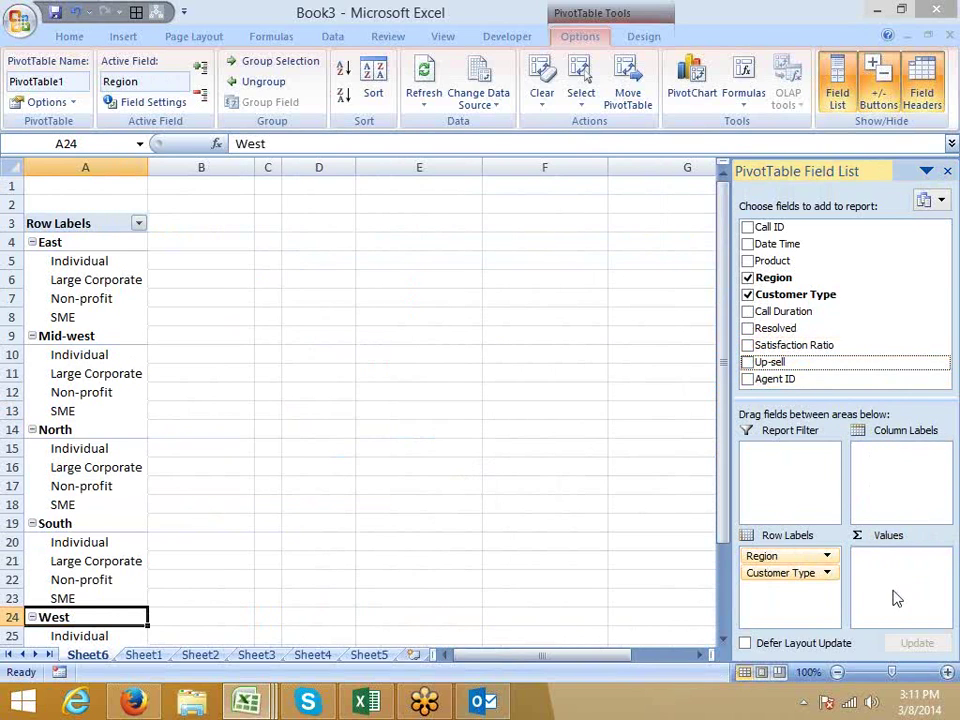
left_click_drag(784, 312, 902, 568)
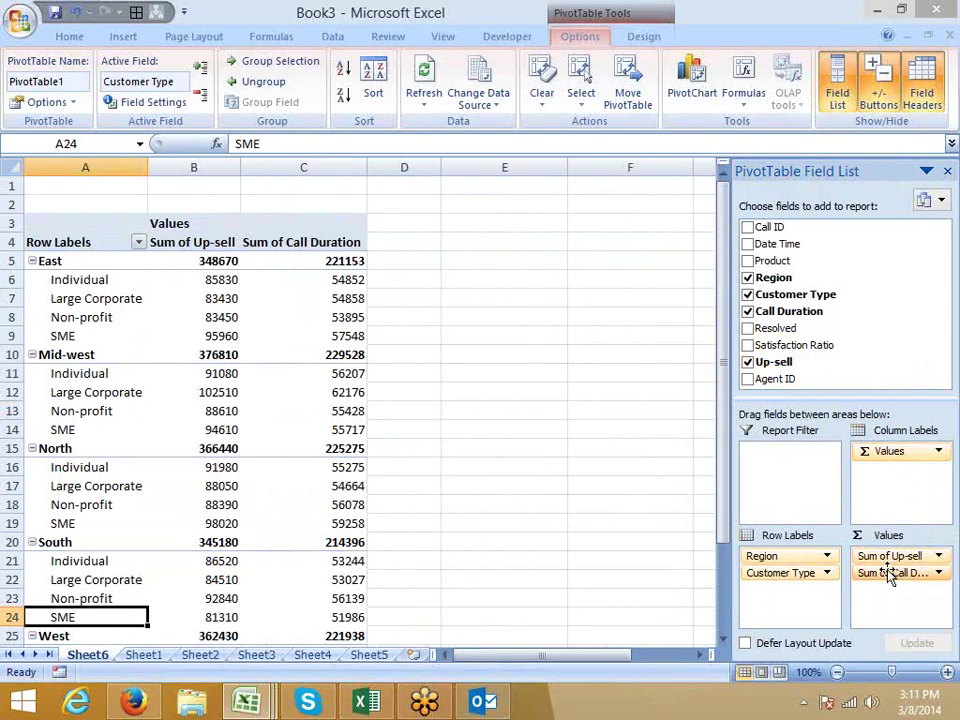
left_click_drag(214, 279, 310, 281)
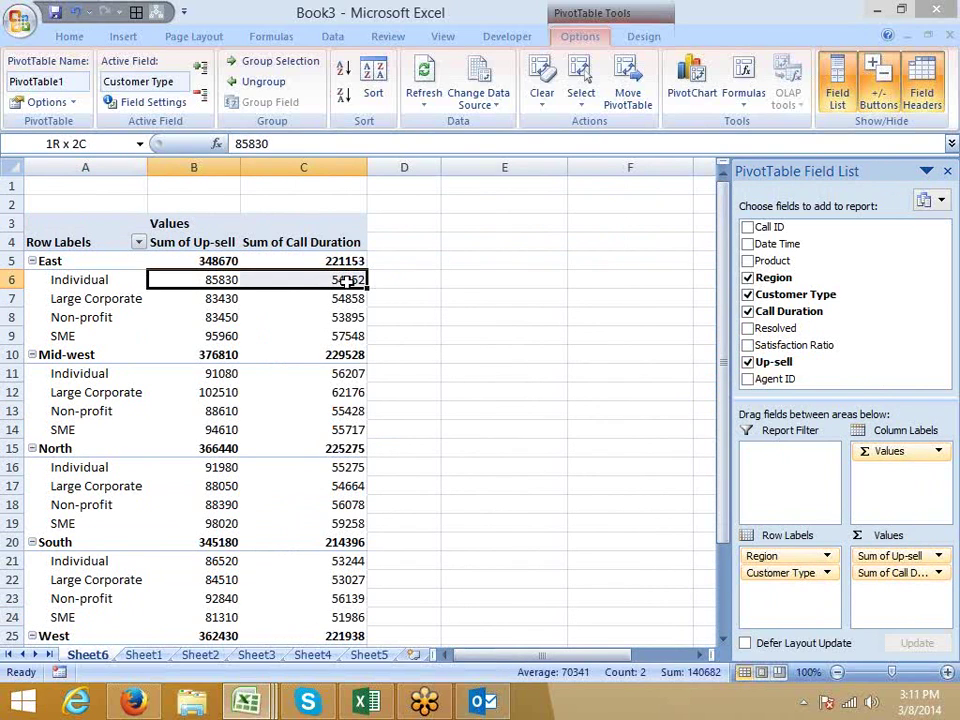
- Move the Values field into the row labels and remove Region, and select the Individual customer type's label and value rows
left_click_drag(874, 454, 800, 600)
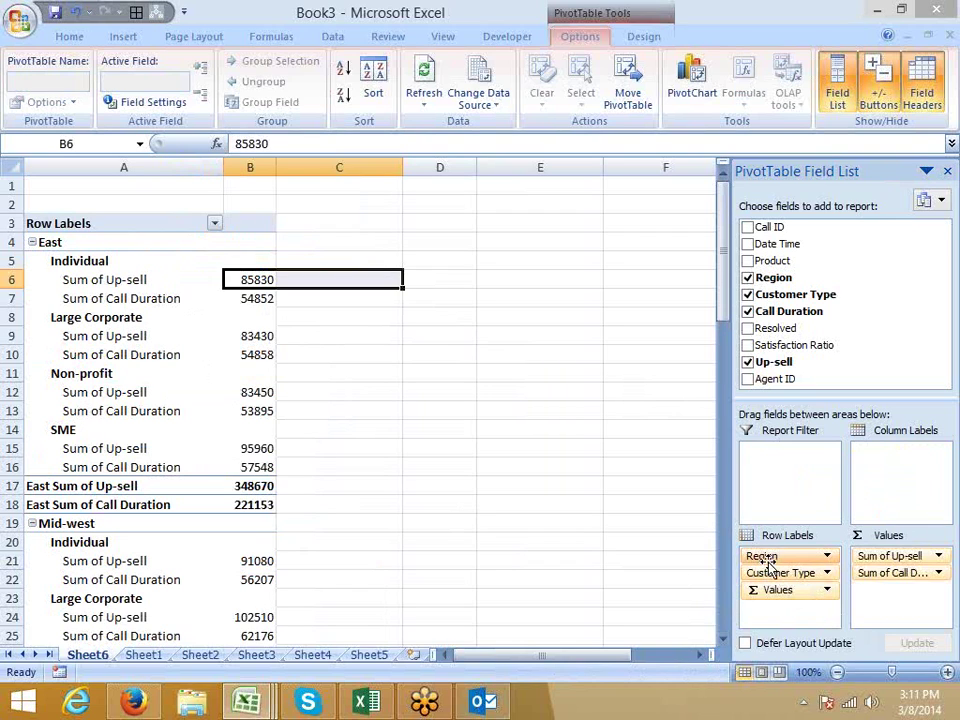
left_click_drag(763, 557, 768, 311)
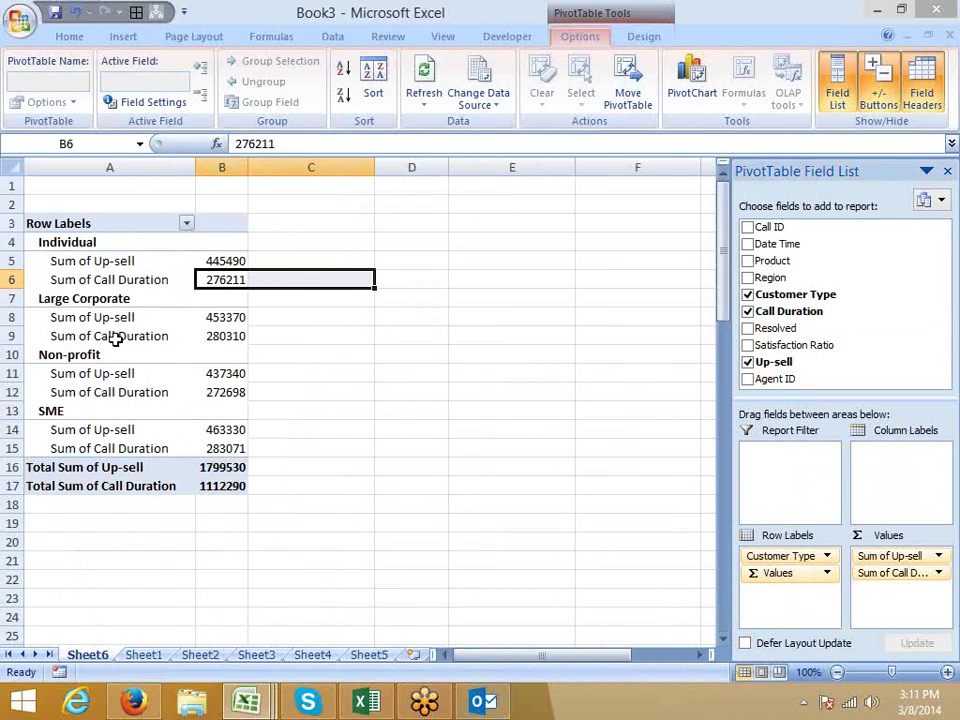
left_click(68, 242)
left_click(68, 261)
mouse_move(68, 261)
left_mouse_down()
mouse_move(69, 270)
mouse_move(76, 261)
left_mouse_up()
left_click(81, 279)
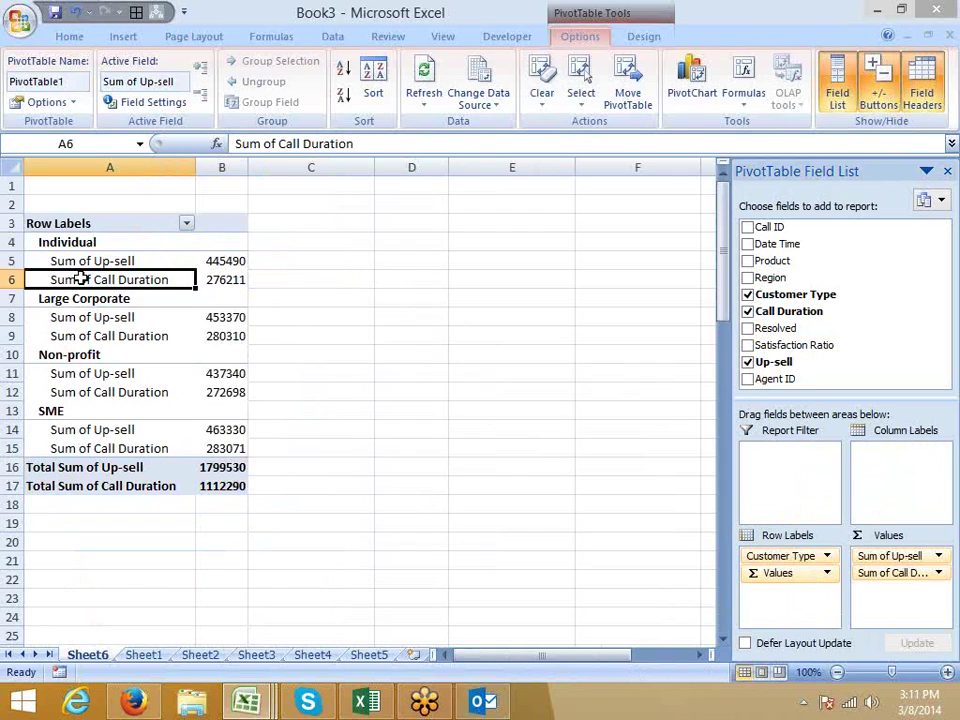
- Reduce the PivotTable values to only the sum of Up-sell and add Resolved as a report filter
left_click_drag(806, 576, 851, 339)
left_click_drag(803, 366, 910, 590)
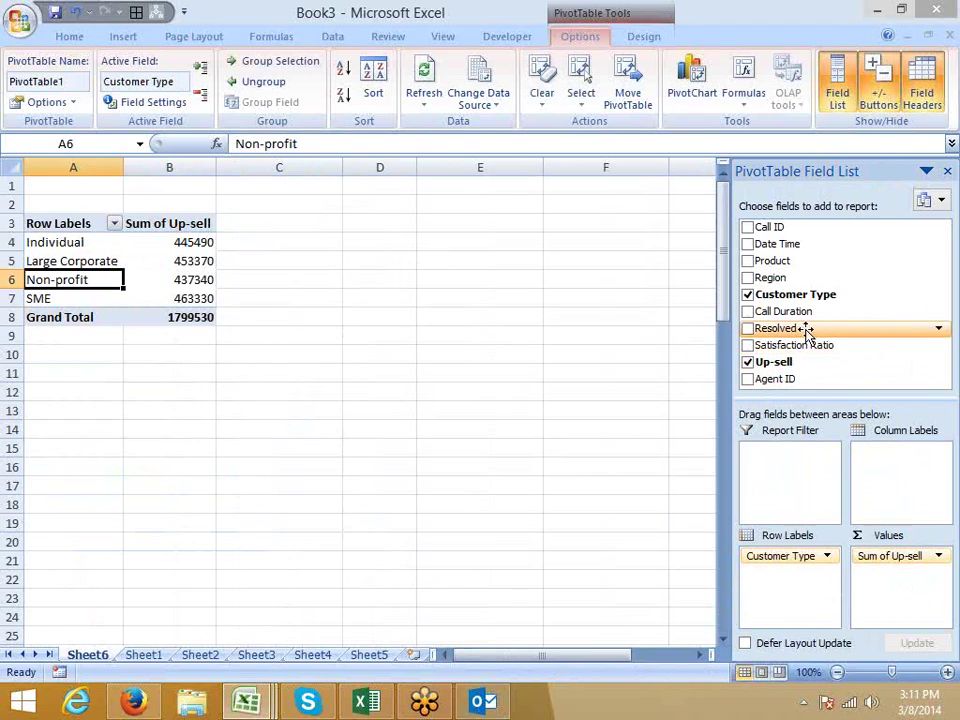
left_click_drag(793, 333, 810, 474)
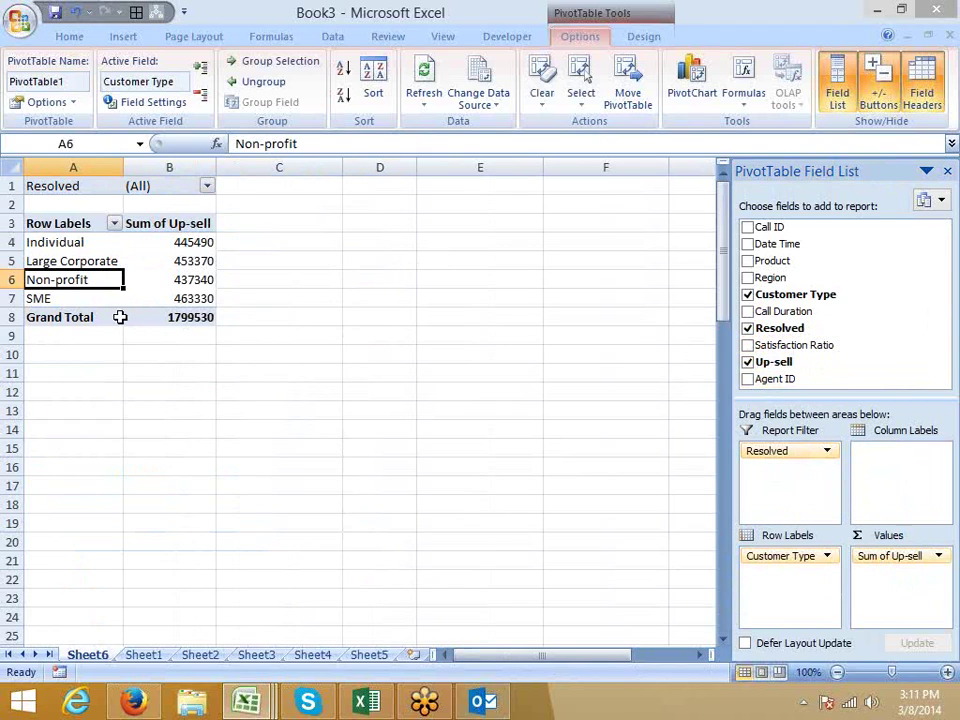
- Filter the PivotTable report by Resolved, setting it to Yes and finally to No
left_click(207, 188)
left_click(60, 237)
left_click(84, 404)
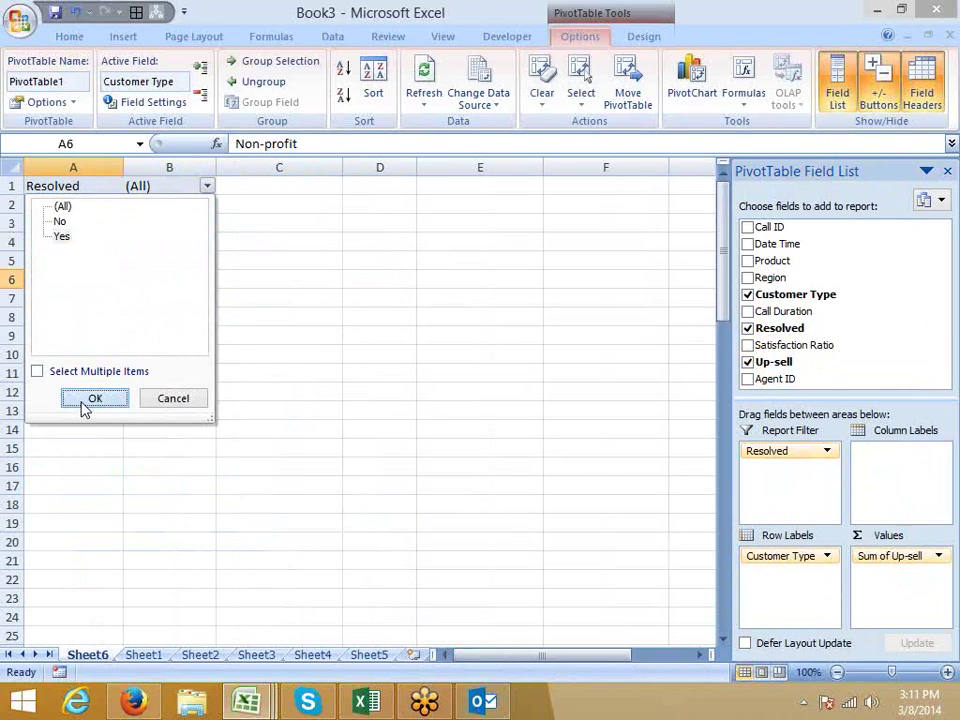
left_click(207, 186)
left_click(61, 221)
left_click(95, 400)
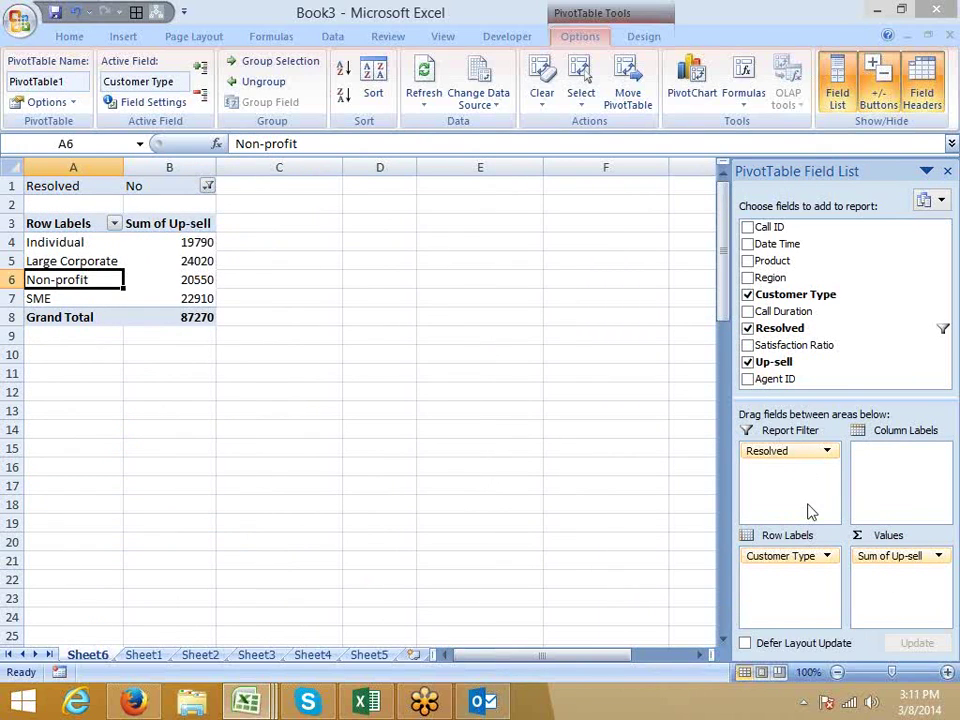
- Add Call Duration and Satisfaction Ratio as report filters and move Resolved to the row labels under Customer Type
left_click_drag(783, 316, 760, 472)
left_click_drag(789, 343, 780, 489)
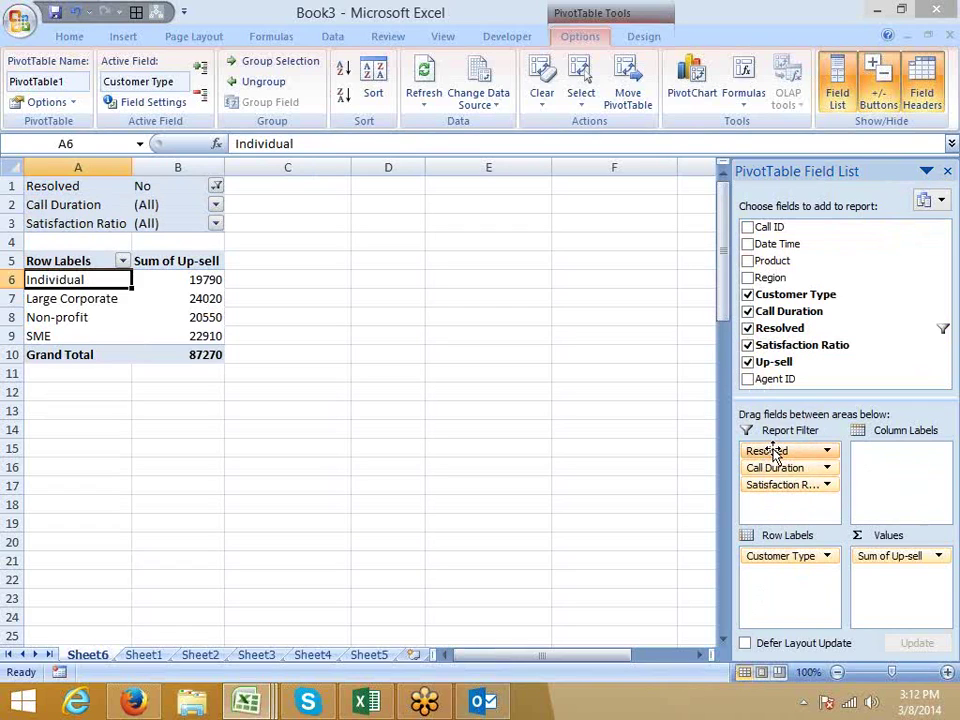
left_click_drag(810, 326, 796, 573)
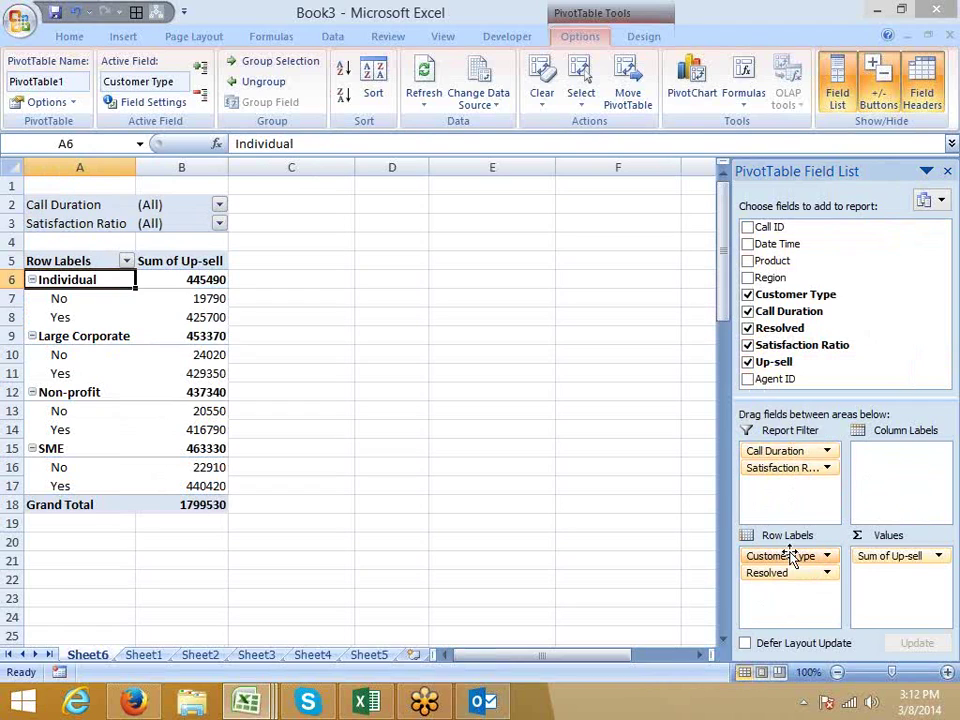
- Remove Resolved from the row labels and add Up-sell a second time plus Satisfaction Ratio to the values
left_click_drag(789, 573, 875, 585)
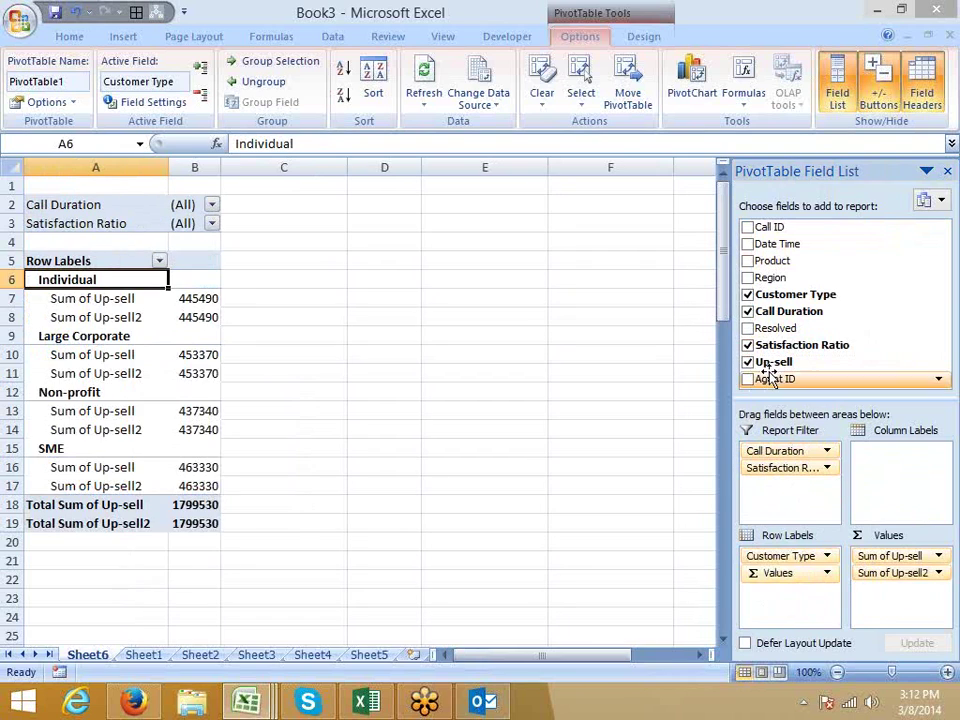
left_click_drag(763, 344, 890, 588)
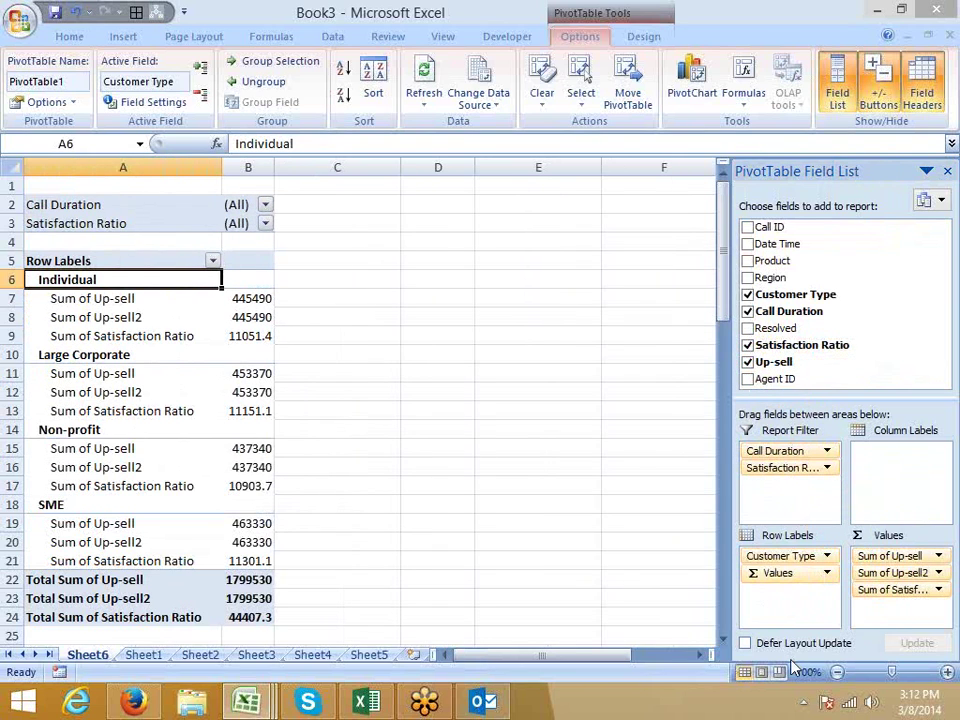
mouse_move(797, 447)
left_mouse_down()
mouse_move(810, 386)
mouse_move(792, 452)
left_mouse_up()
- Preview the Average and Count calculations in the value field settings of the second Up-sell value without applying them
left_click(938, 573)
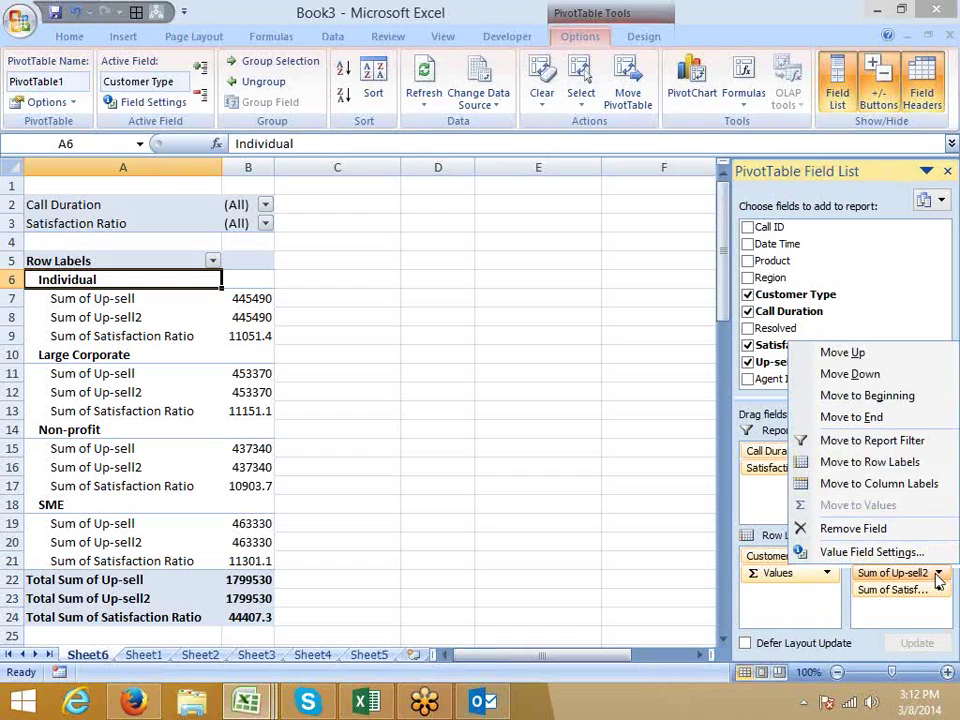
left_click(908, 563)
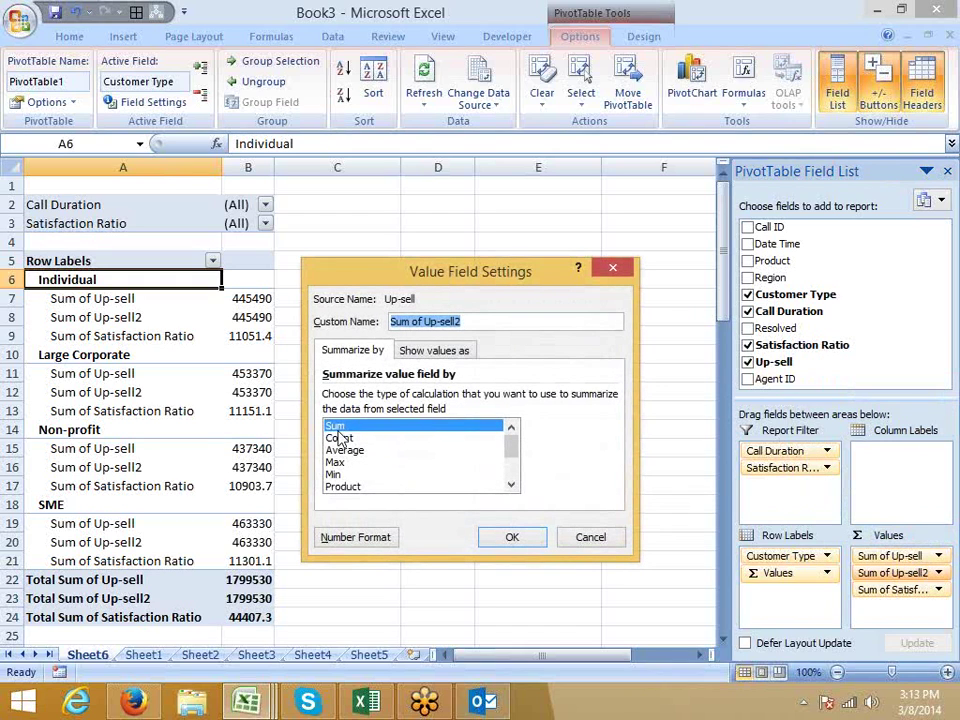
left_click(344, 450)
left_click(340, 438)
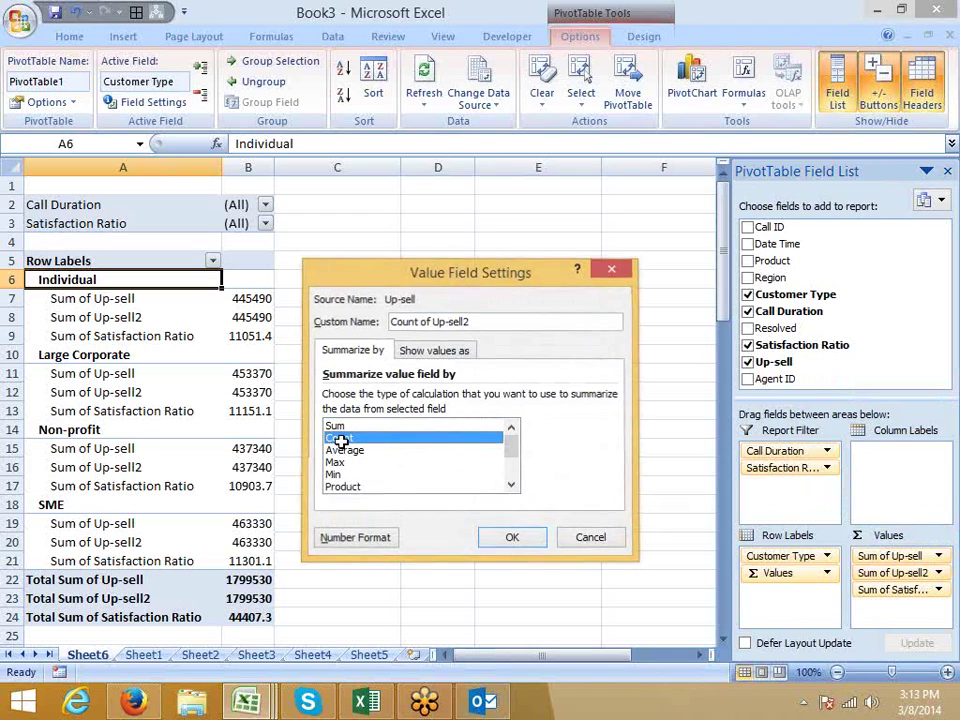
left_click(590, 537)
- Remove Satisfaction Ratio and Call Duration from the PivotTable and move the Values field to the column labels
left_click_drag(885, 589, 877, 370)
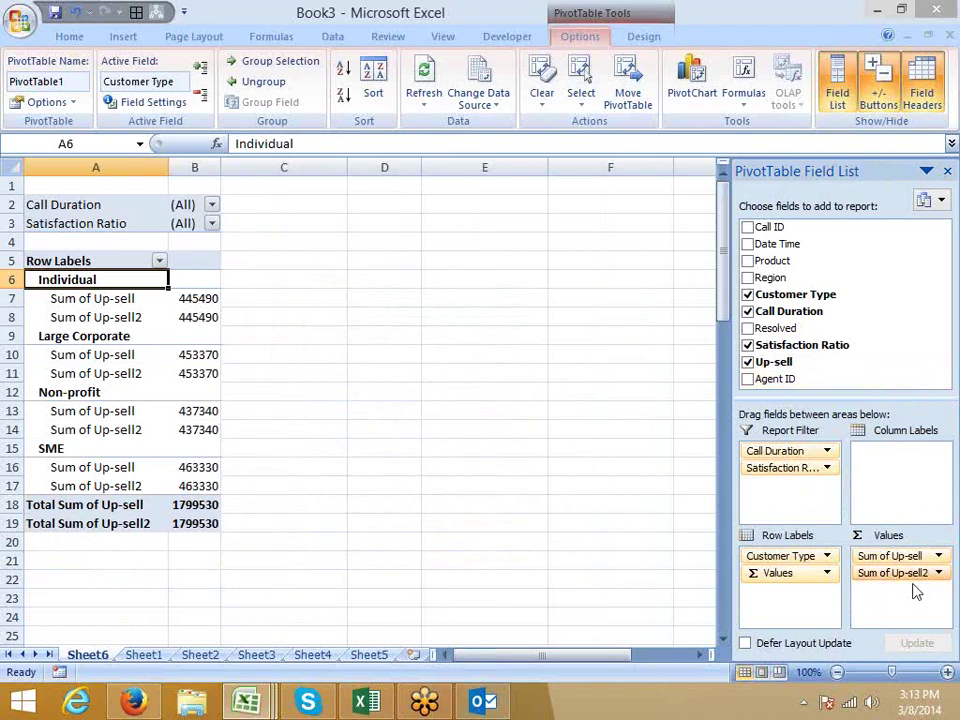
left_click_drag(800, 573, 893, 478)
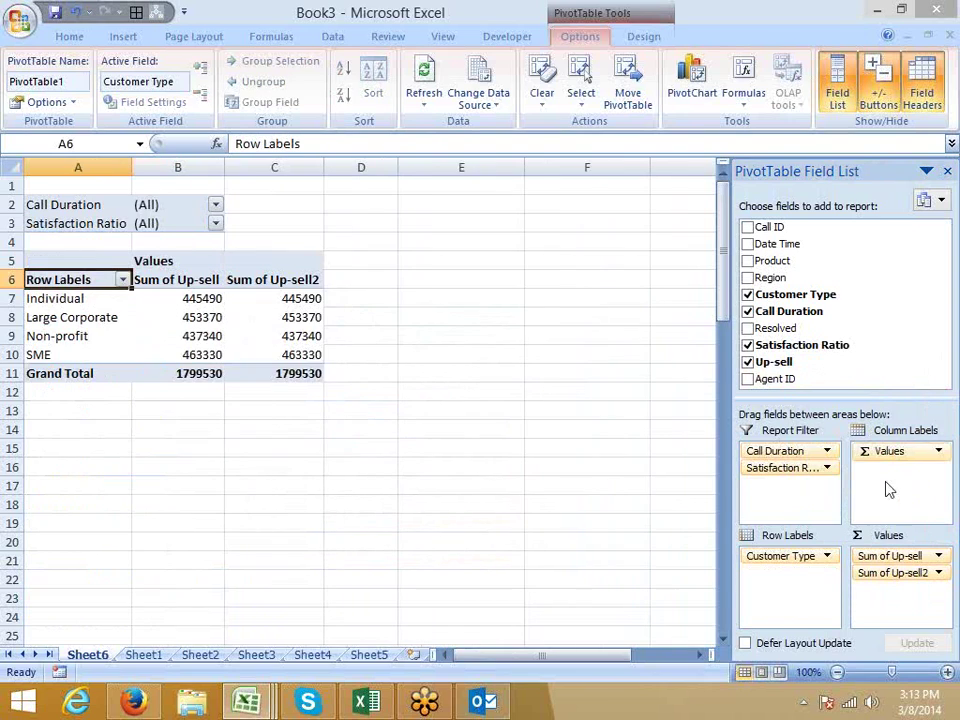
left_click_drag(858, 330, 858, 330)
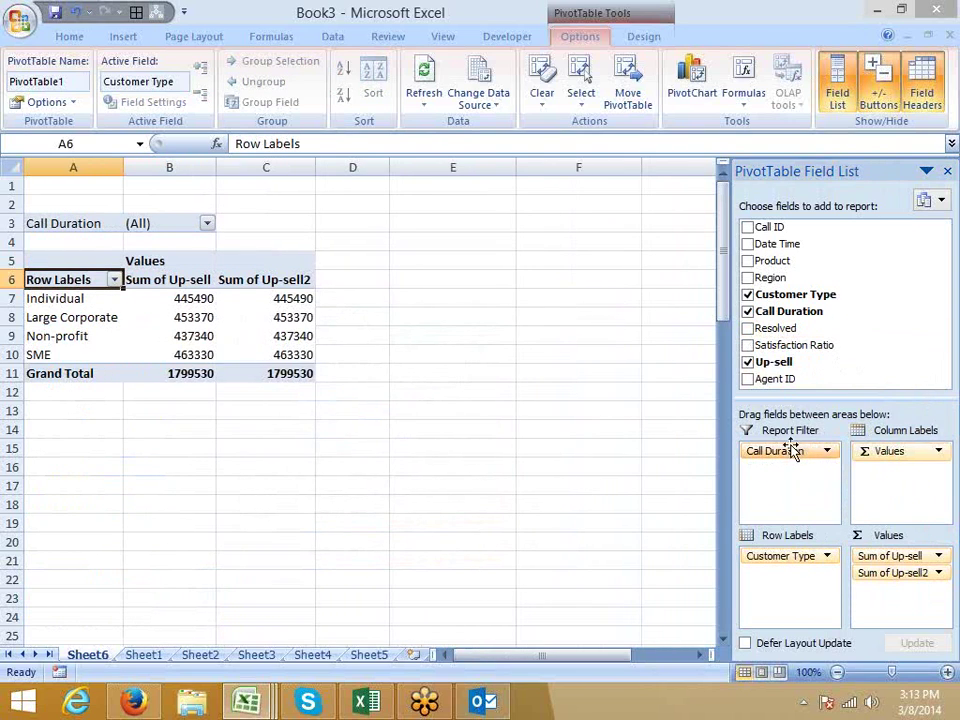
left_click_drag(789, 450, 853, 360)
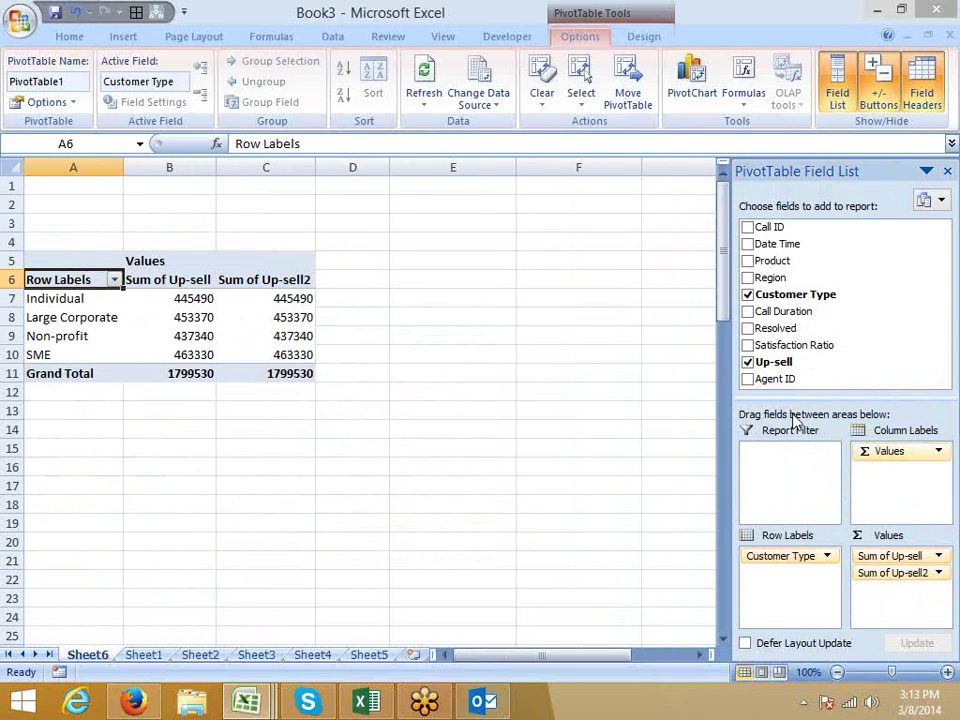
- Add Product below Customer Type in the row labels and highlight column A, where both fields share one column
left_click_drag(800, 261, 821, 575)
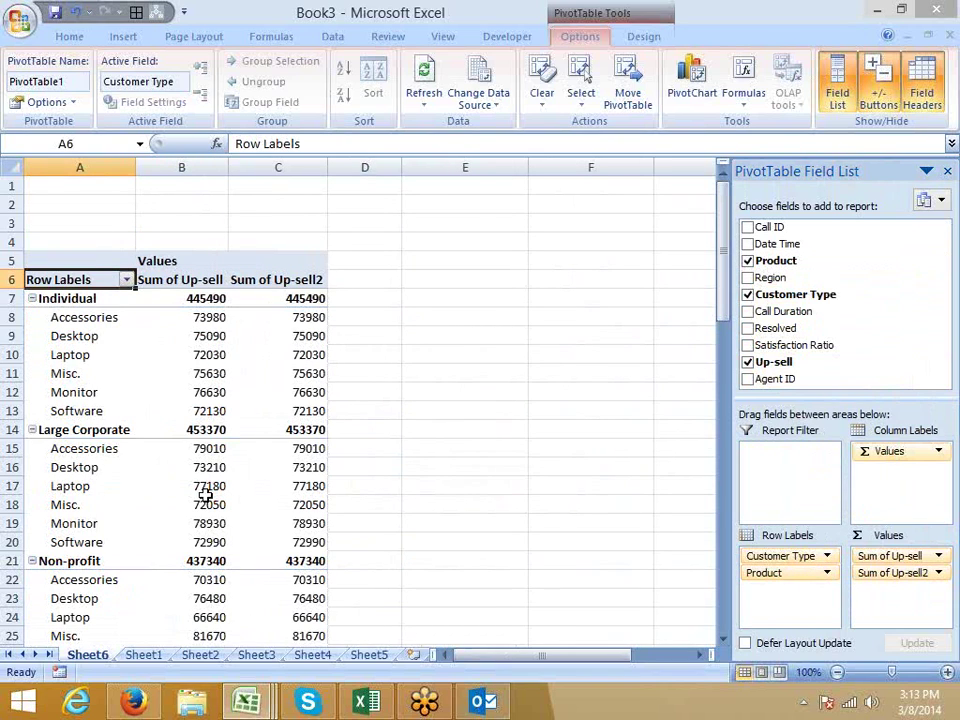
left_click(70, 299)
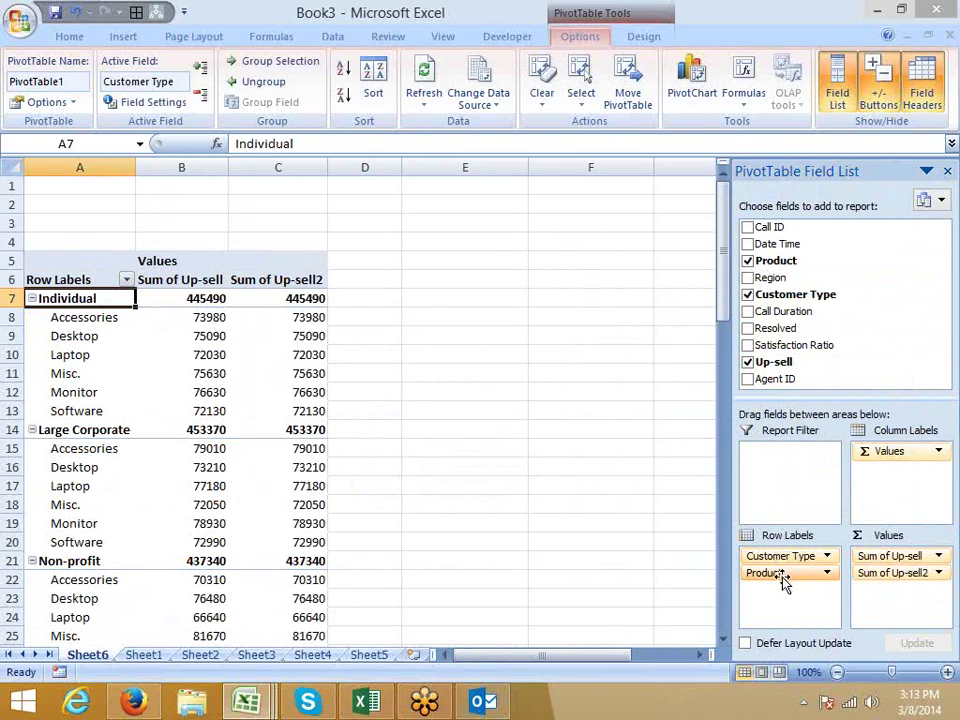
left_click(112, 168)
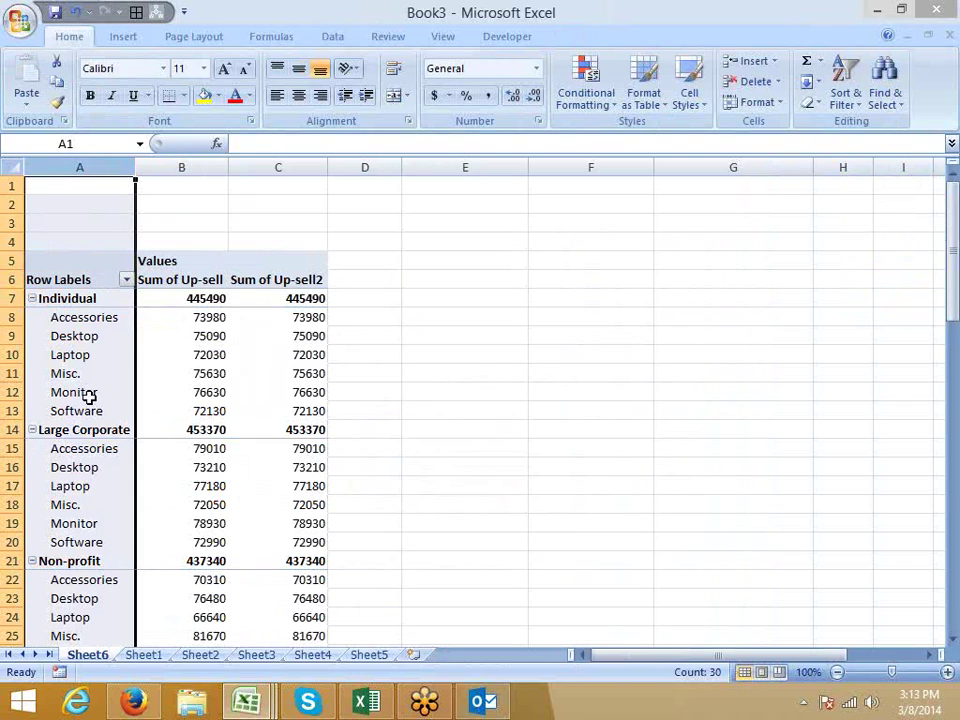
left_click(78, 355)
left_click(78, 298)
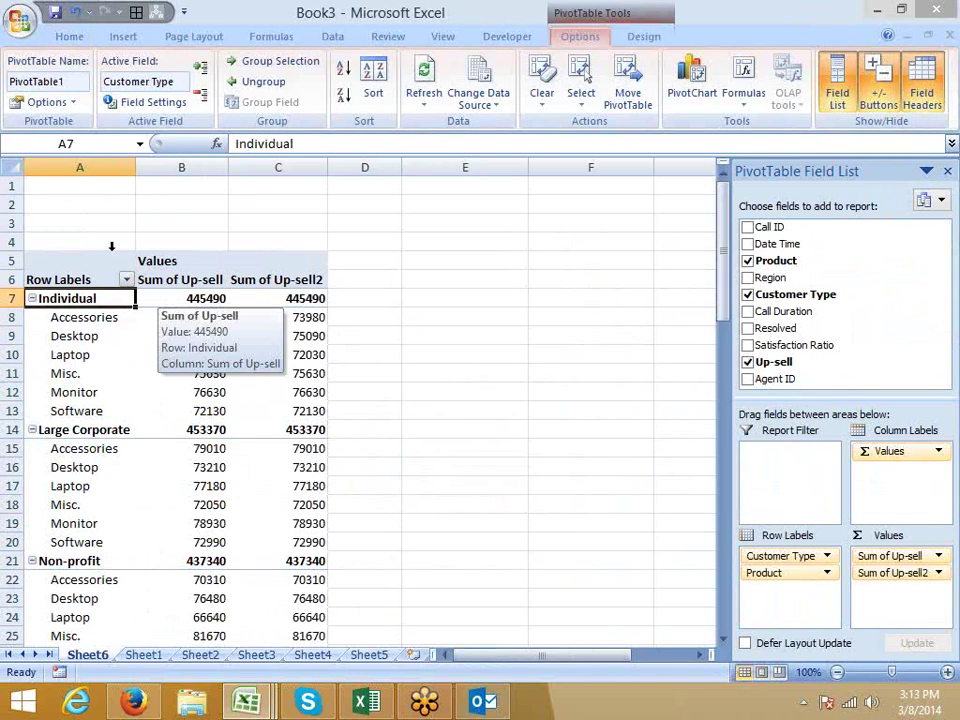
left_click(86, 166)
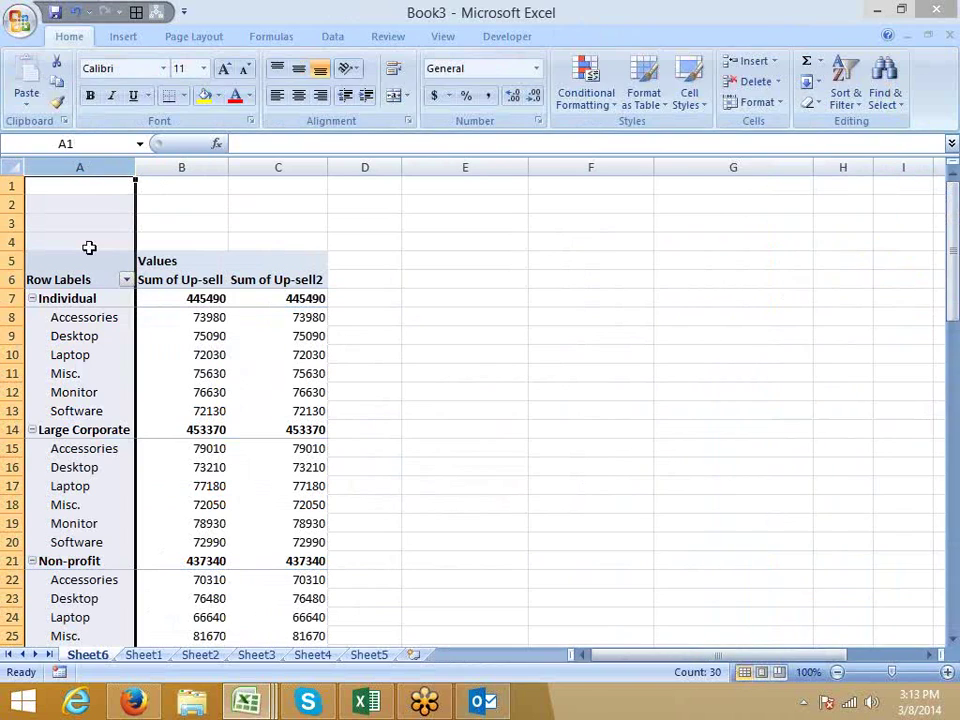
left_click(79, 299)
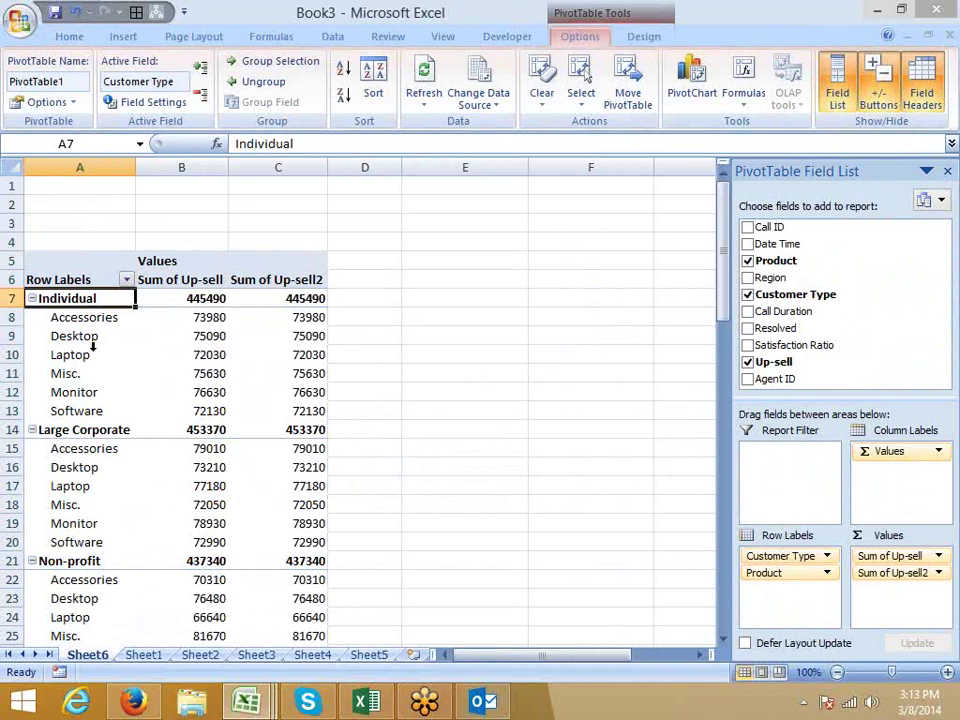
- Enable the classic PivotTable layout in the display settings of the PivotTable options
left_click(62, 352)
left_click(88, 337)
right_click(90, 340)
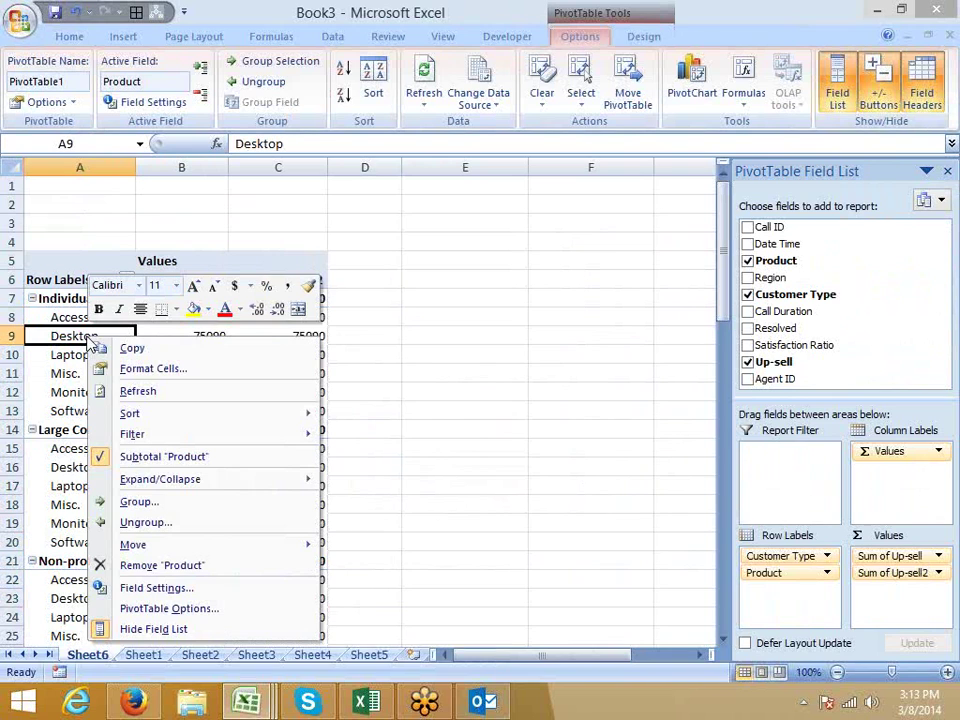
left_click(170, 610)
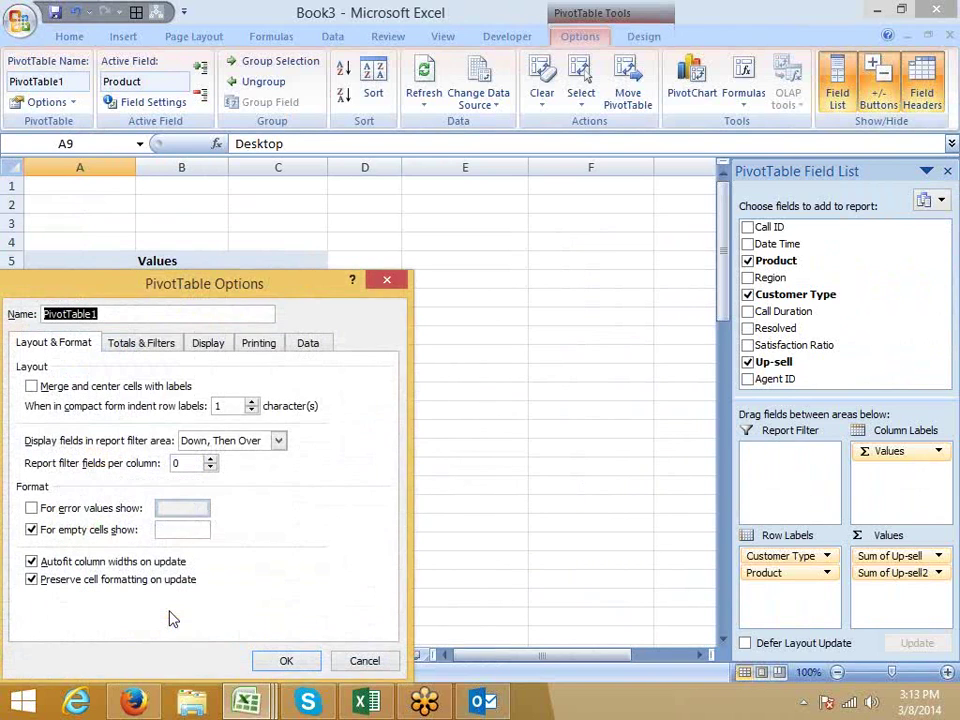
left_click_drag(235, 283, 415, 209)
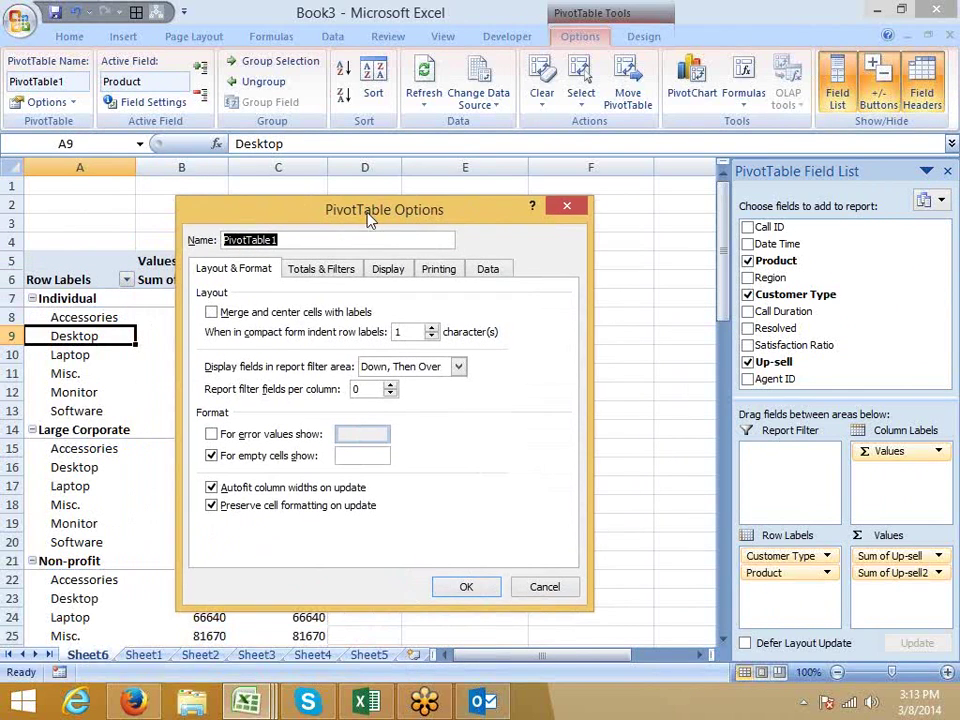
left_click(405, 276)
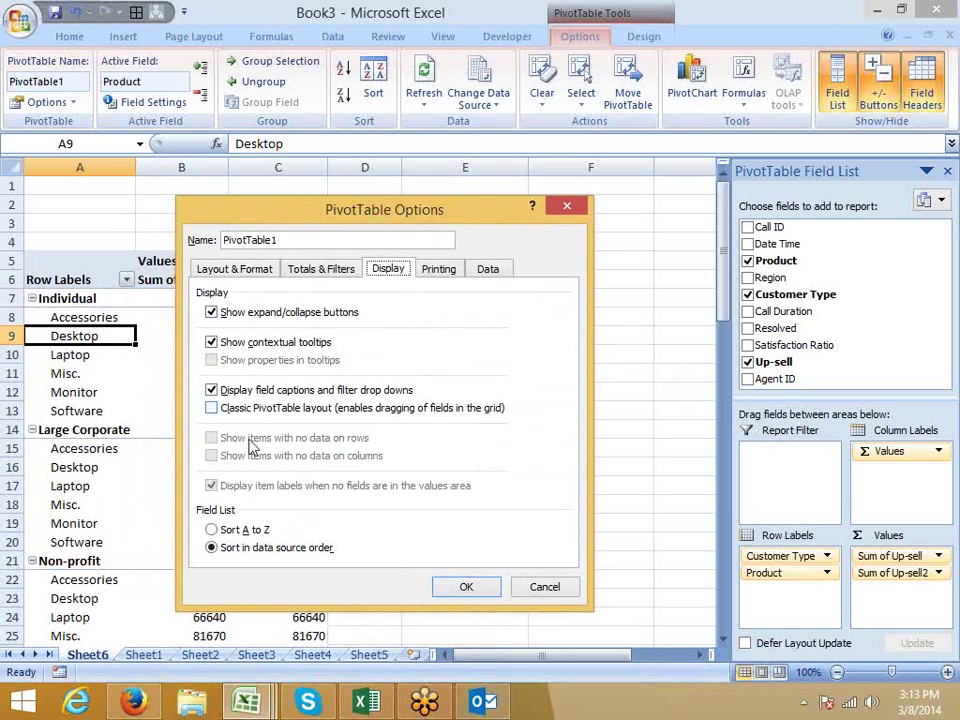
left_click(242, 409)
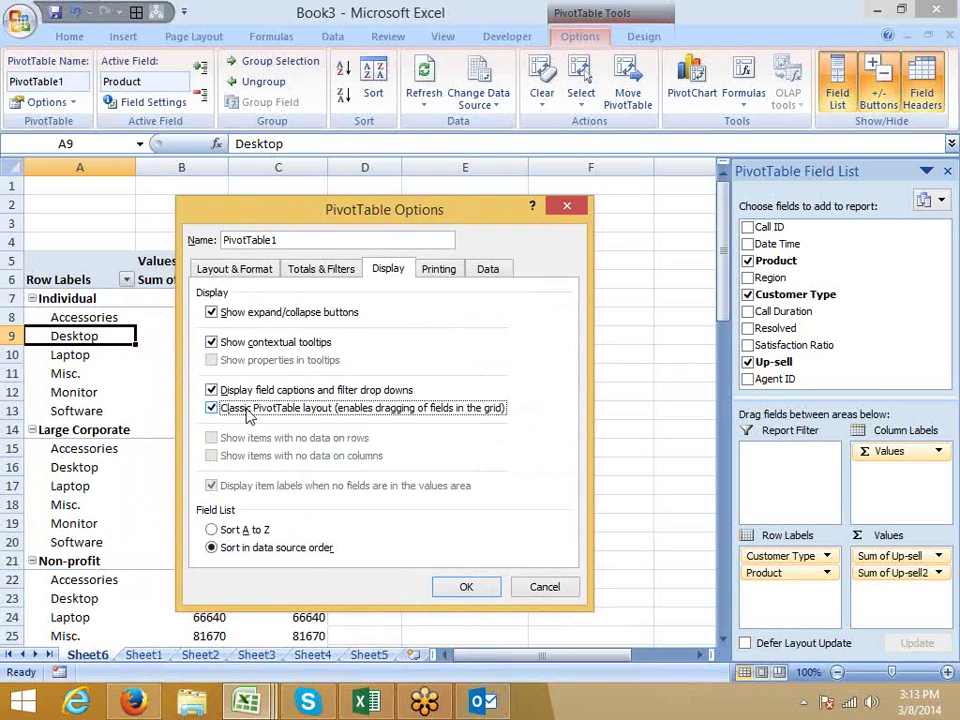
left_click(468, 590)
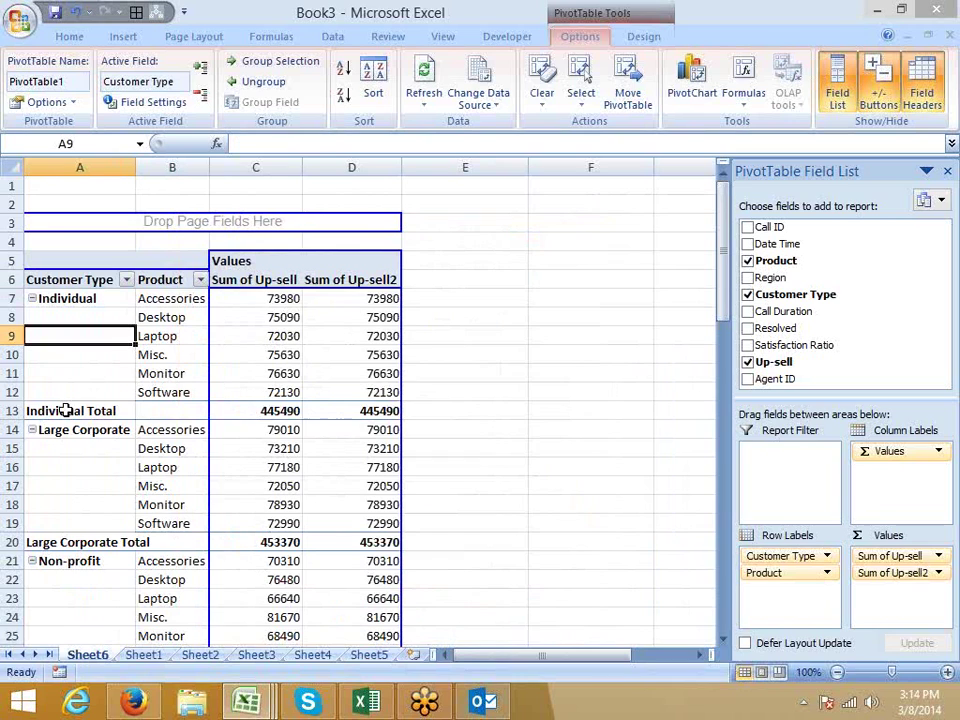
- Select the Individual Total subtotal row across both Up-sell values, and its label cell
left_click_drag(71, 410, 355, 415)
left_click(305, 484)
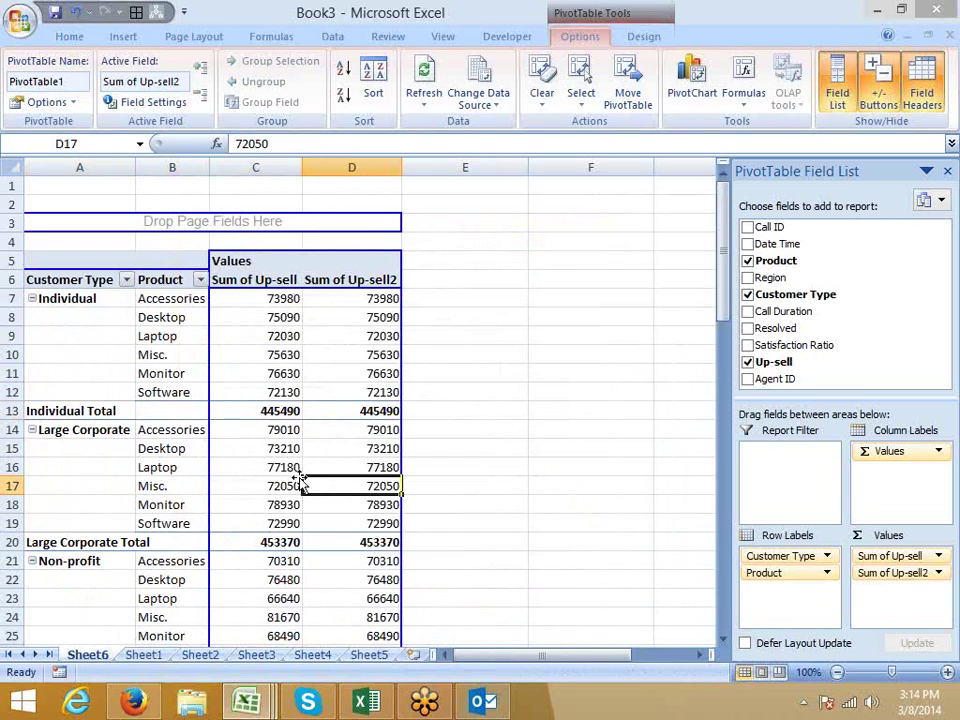
left_click(64, 411)
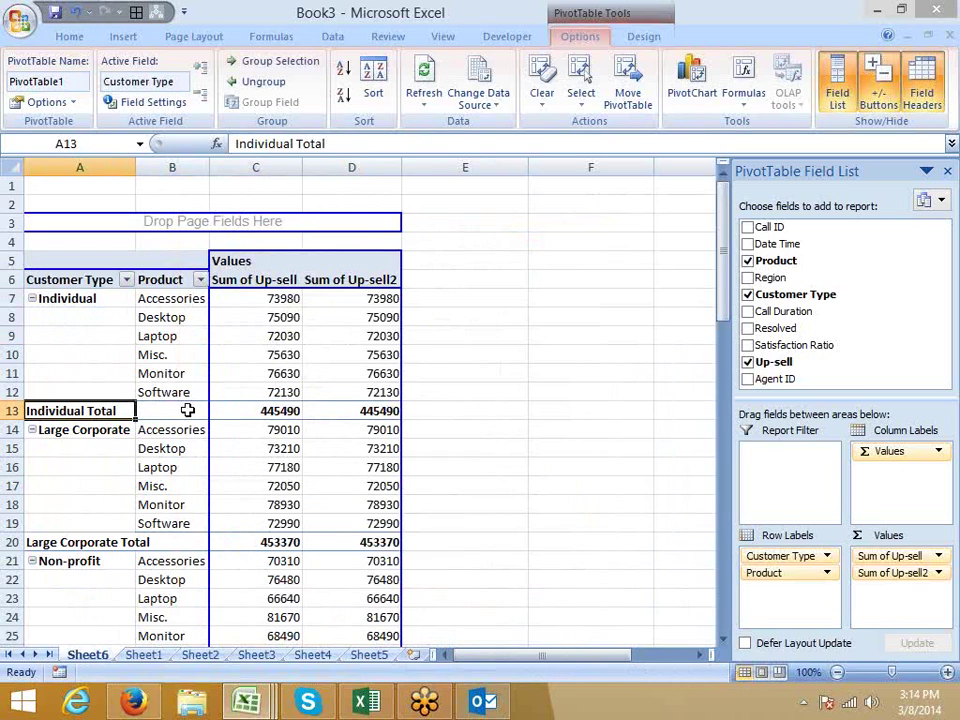
- Remove the Customer Type subtotals from the PivotTable and check the rows down to the Grand Total
scroll(115, 385, "down", 2)
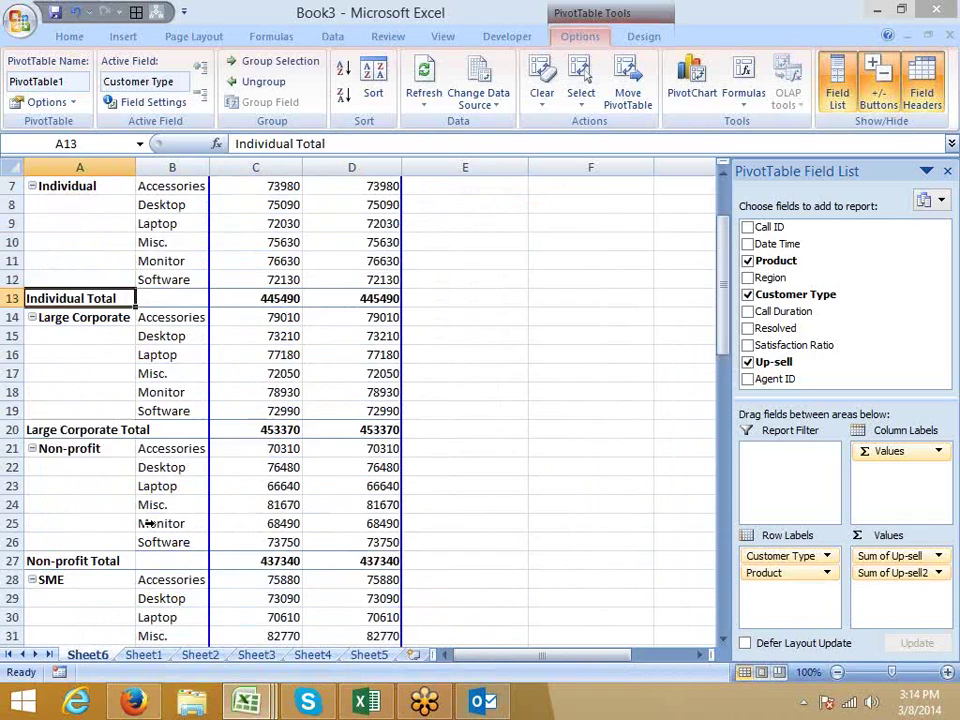
scroll(160, 500, "up", 2)
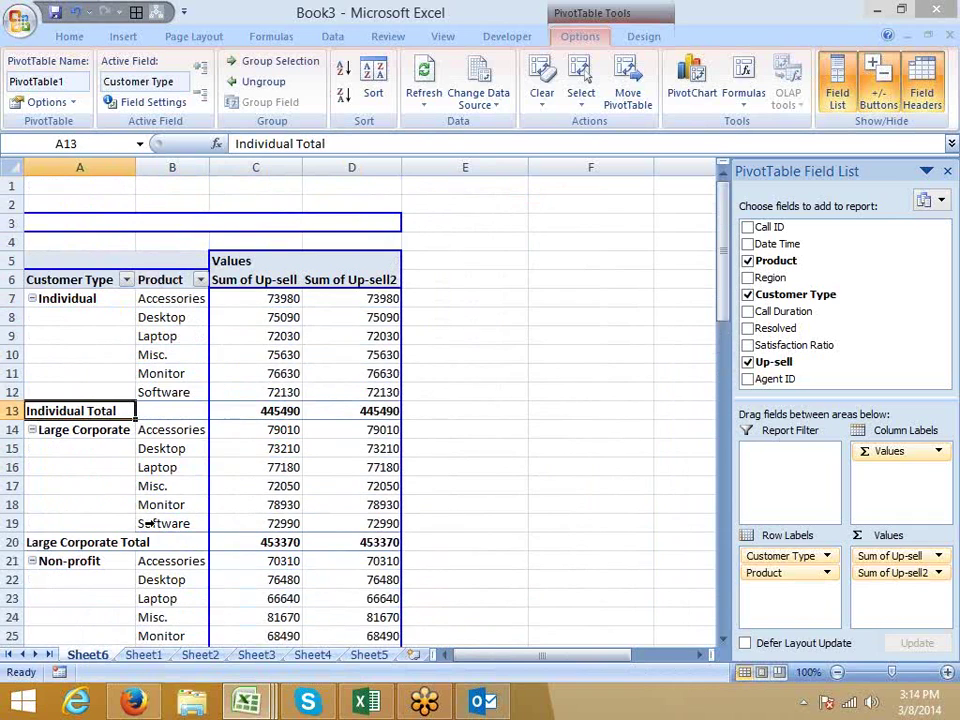
right_click(72, 408)
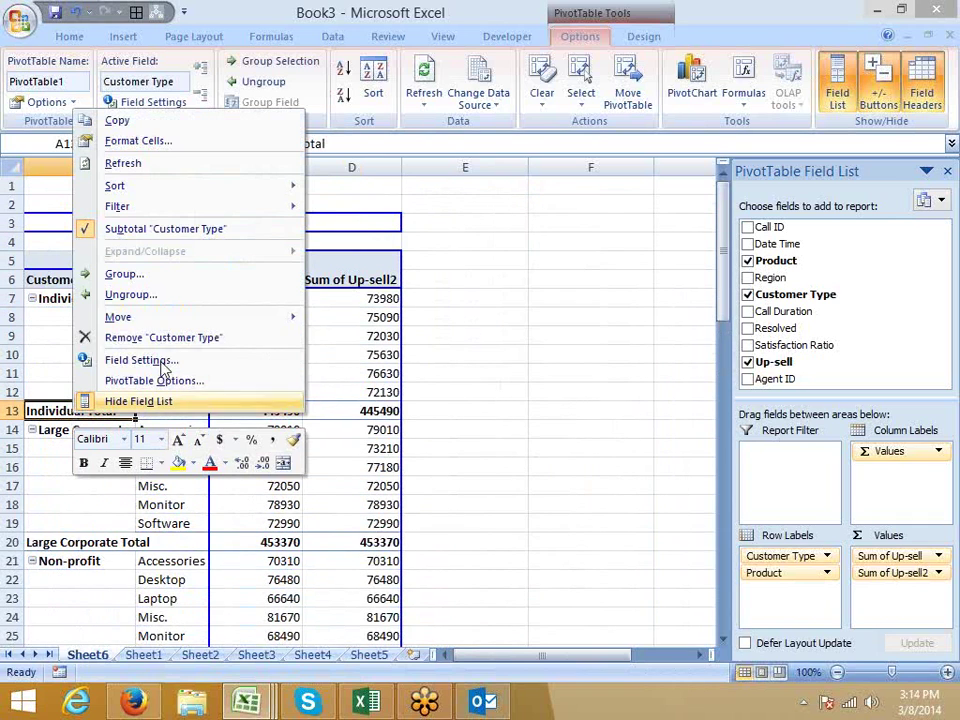
left_click(143, 229)
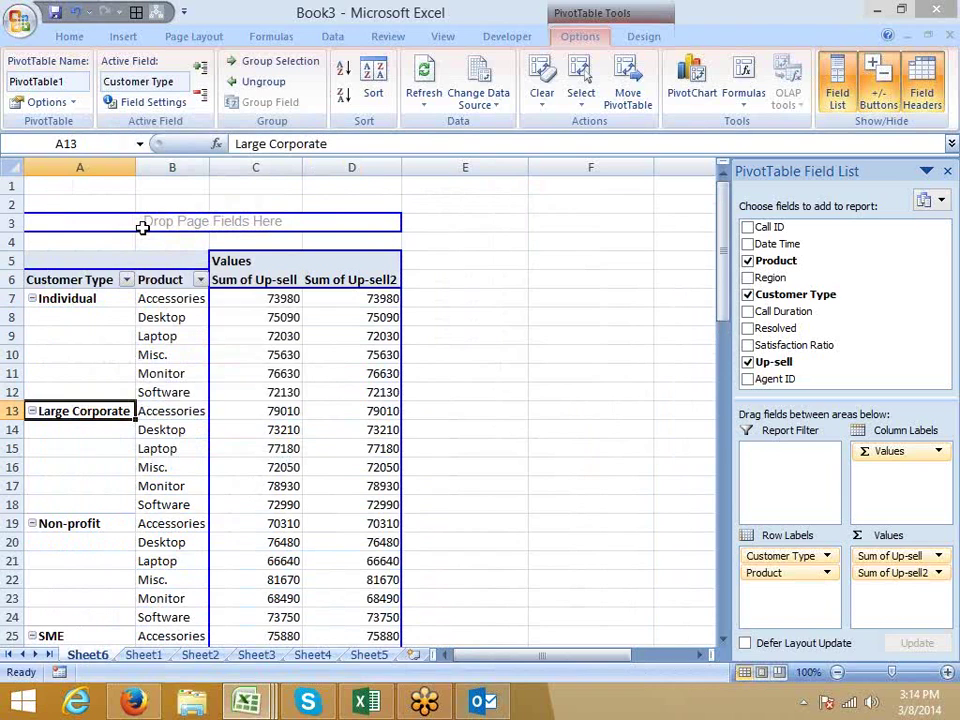
scroll(193, 415, "down", 5)
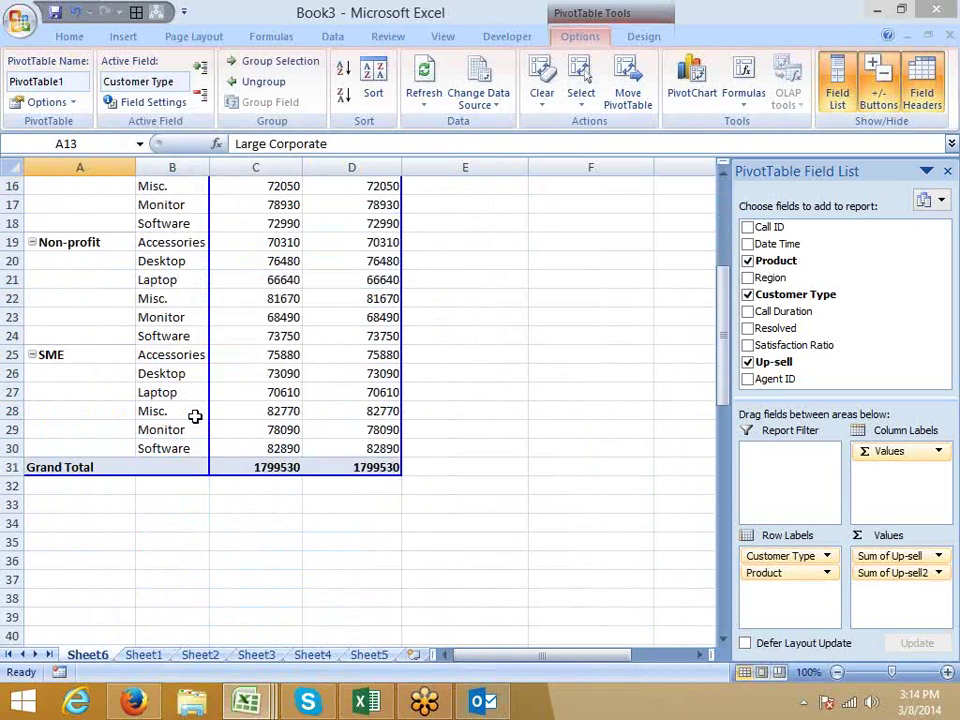
scroll(193, 418, "up", 5)
- Try applying all borders to the PivotTable range A7:D15, and select A7:B8 to inspect them
left_click_drag(115, 300, 321, 452)
left_click(69, 36)
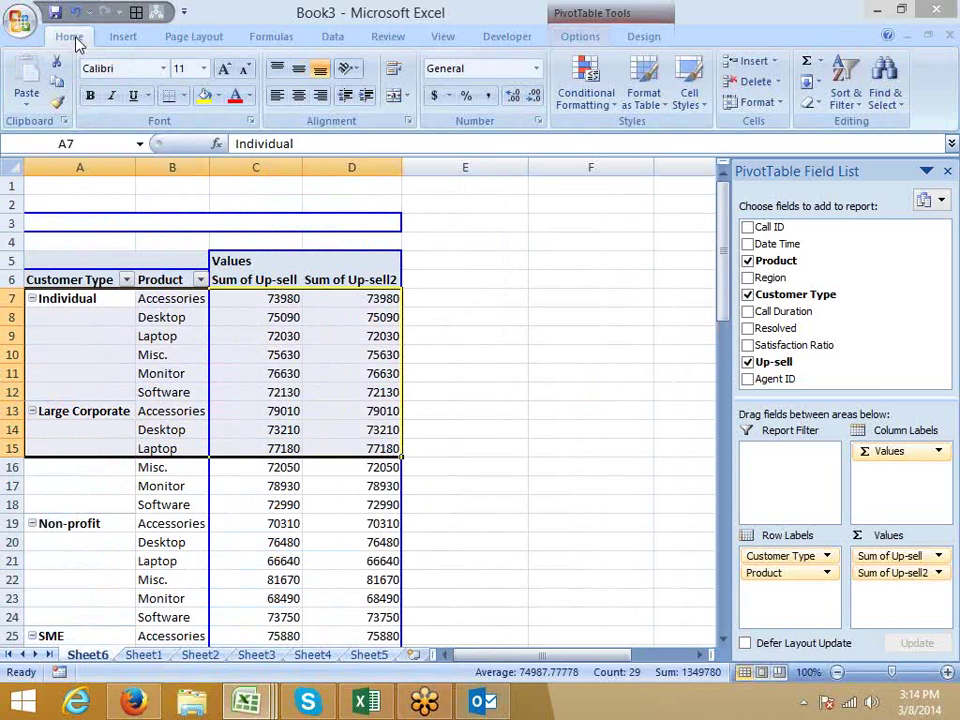
left_click(184, 95)
left_click(200, 245)
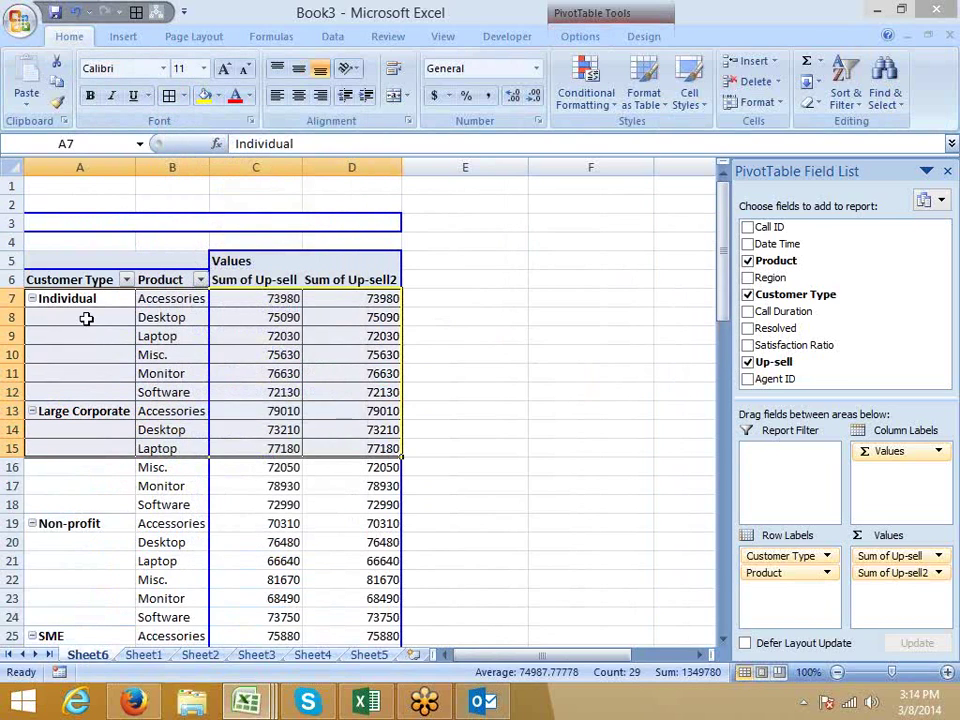
left_click_drag(100, 300, 168, 316)
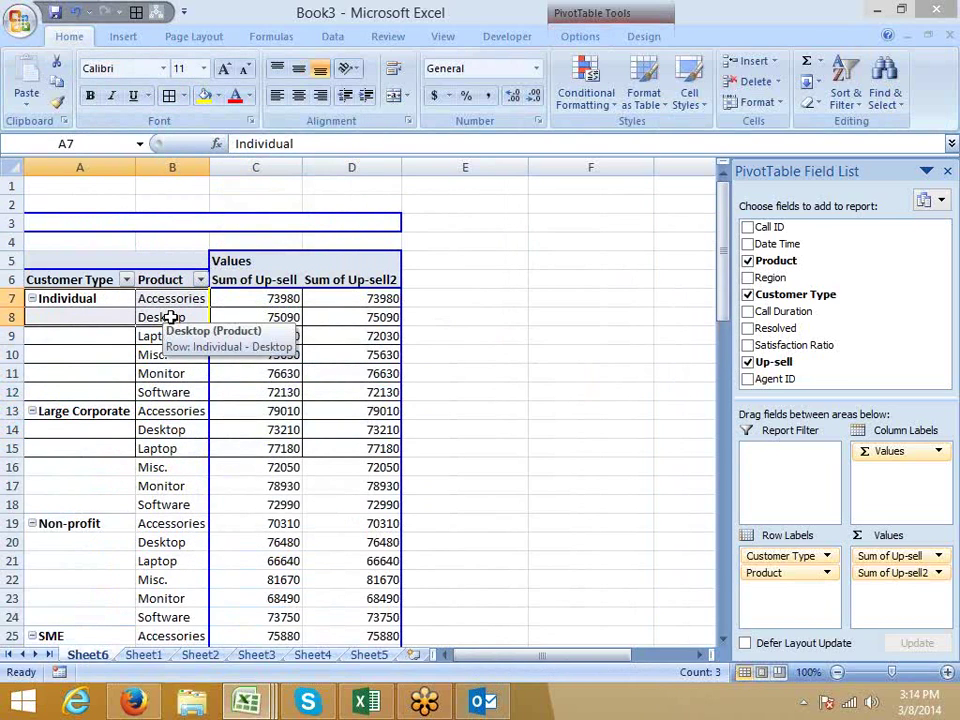
- Try to merge and center the Individual label cells A7:A12 with the regular cell merge command
left_click_drag(161, 373, 91, 393)
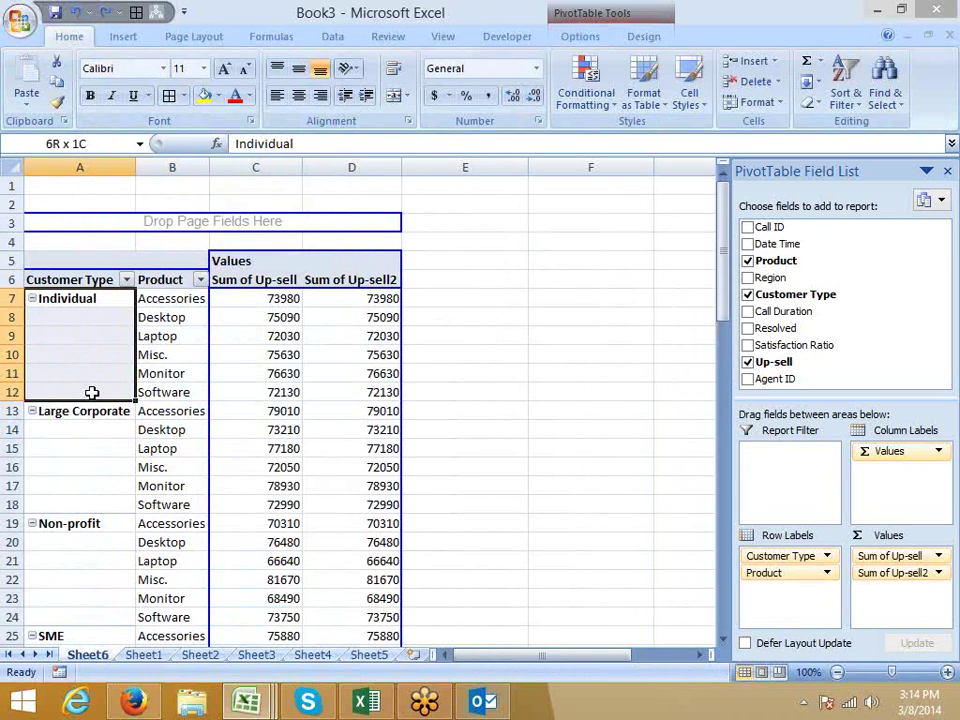
left_click(395, 95)
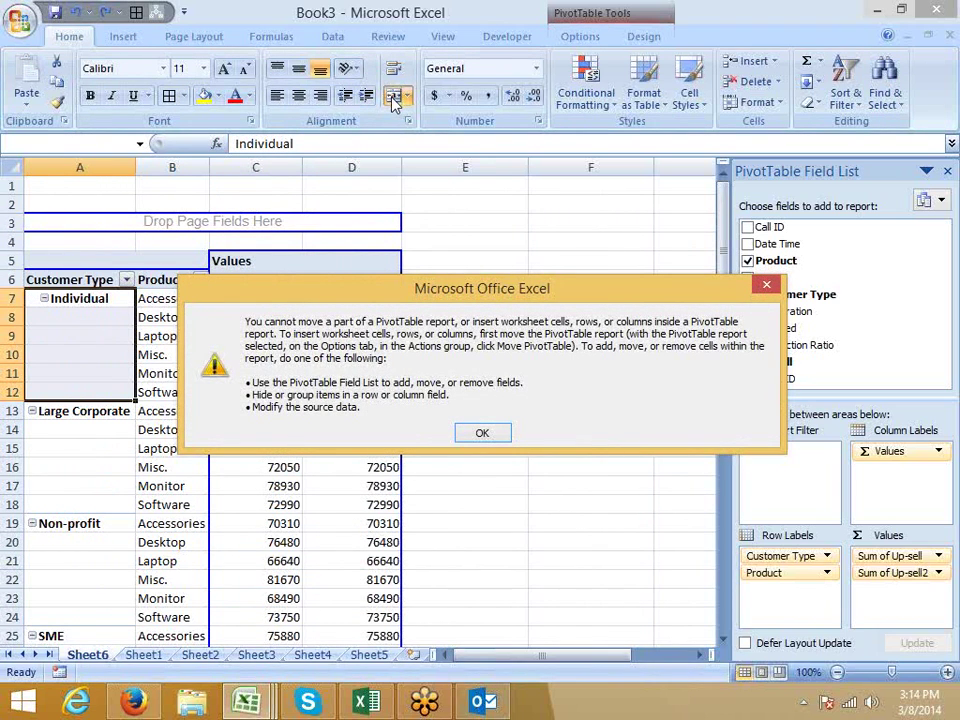
left_click(482, 432)
- Enable merging and centering of cells with labels in the PivotTable options
right_click(88, 337)
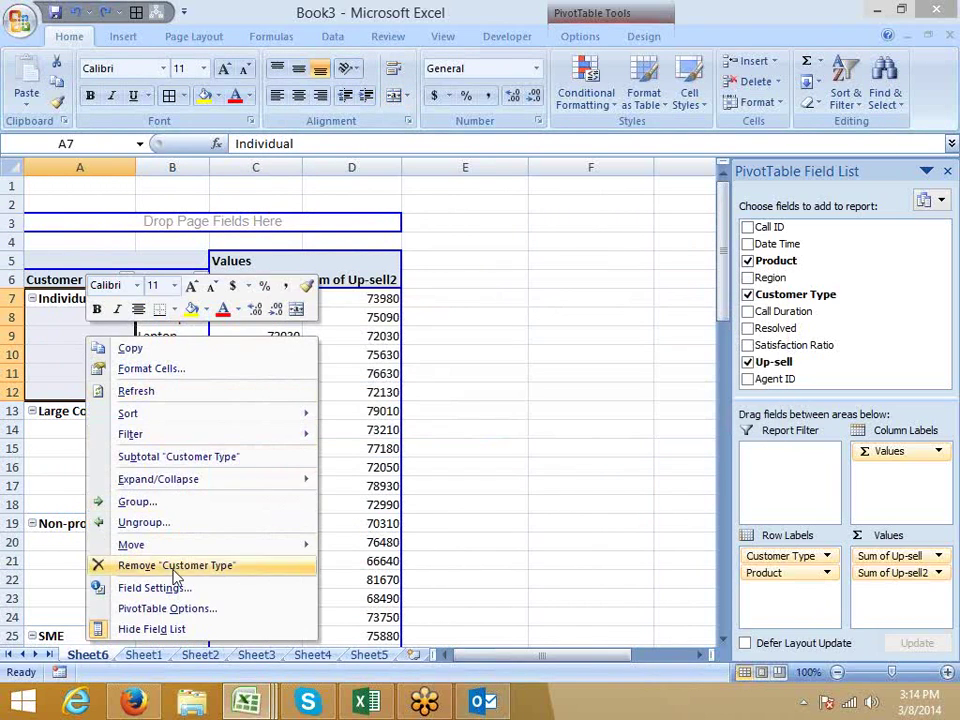
left_click(167, 608)
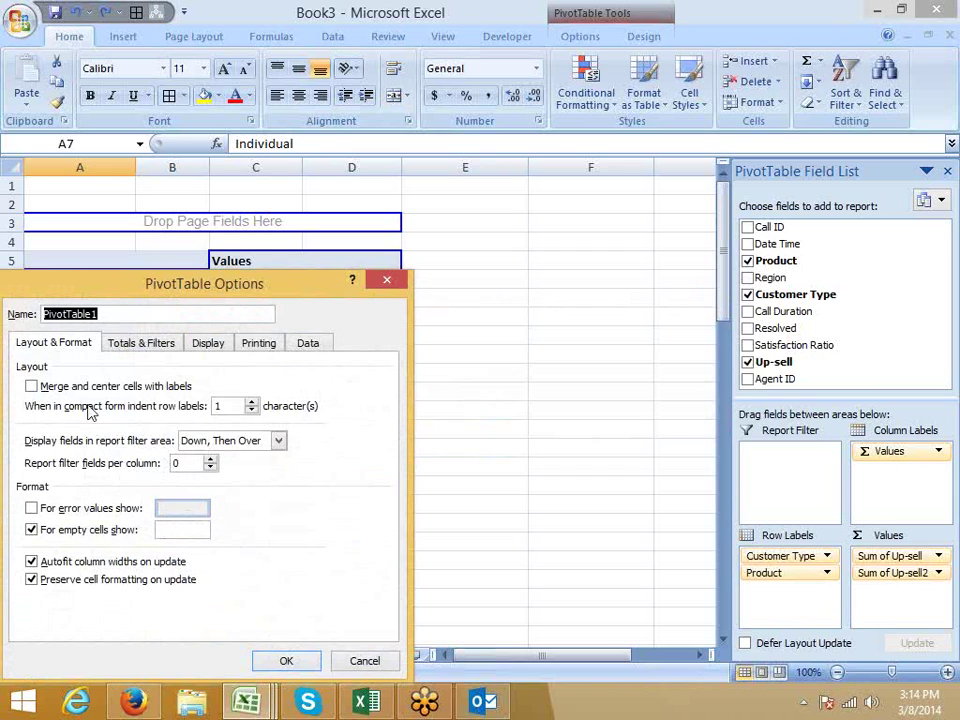
left_click(33, 386)
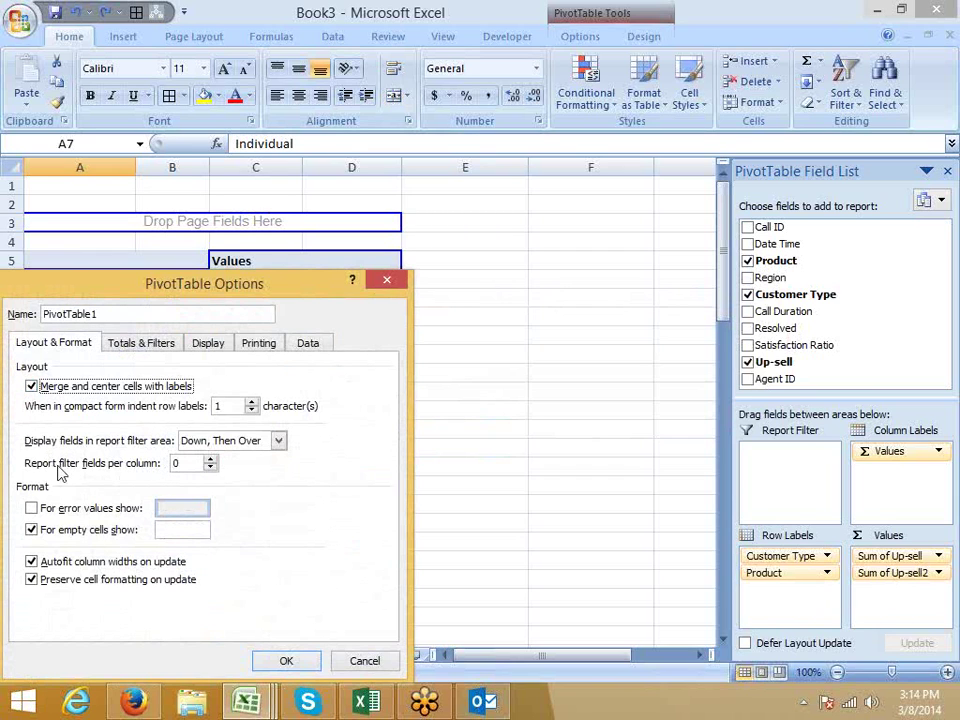
left_click(292, 665)
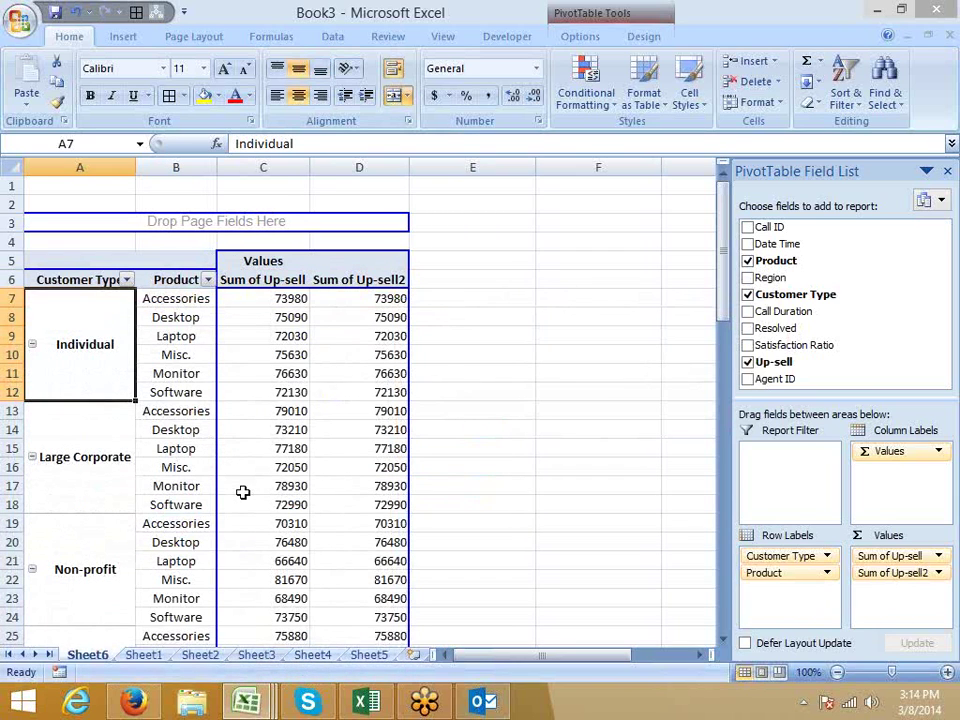
- Select the Grand Total values and examine the grand totals settings in the PivotTable options
scroll(231, 467, "down", 5)
scroll(233, 470, "down", 1)
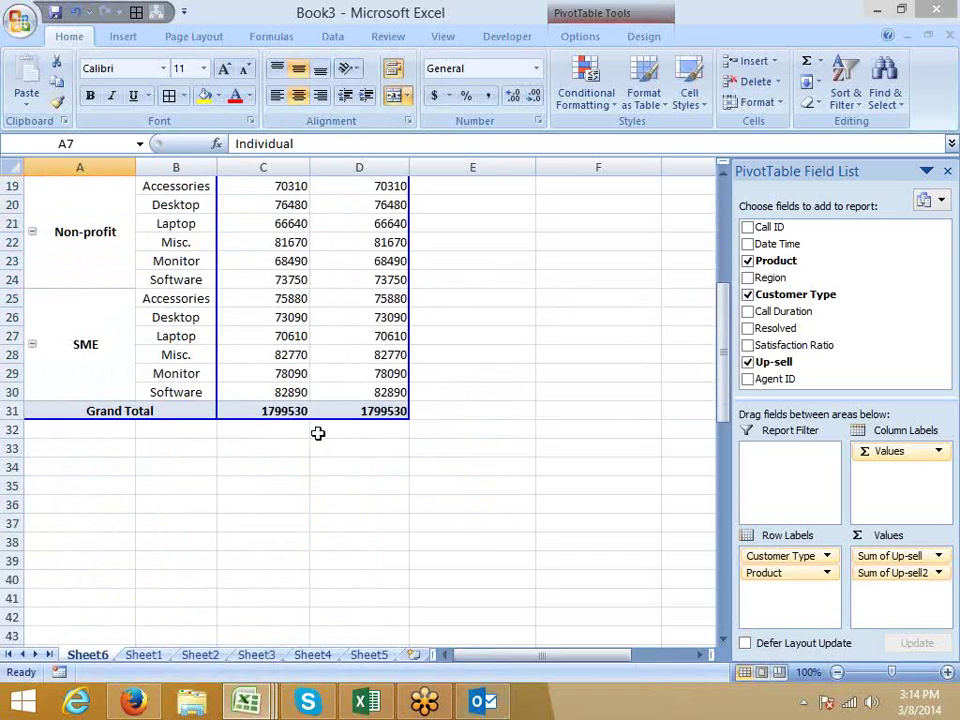
left_click_drag(294, 409, 379, 411)
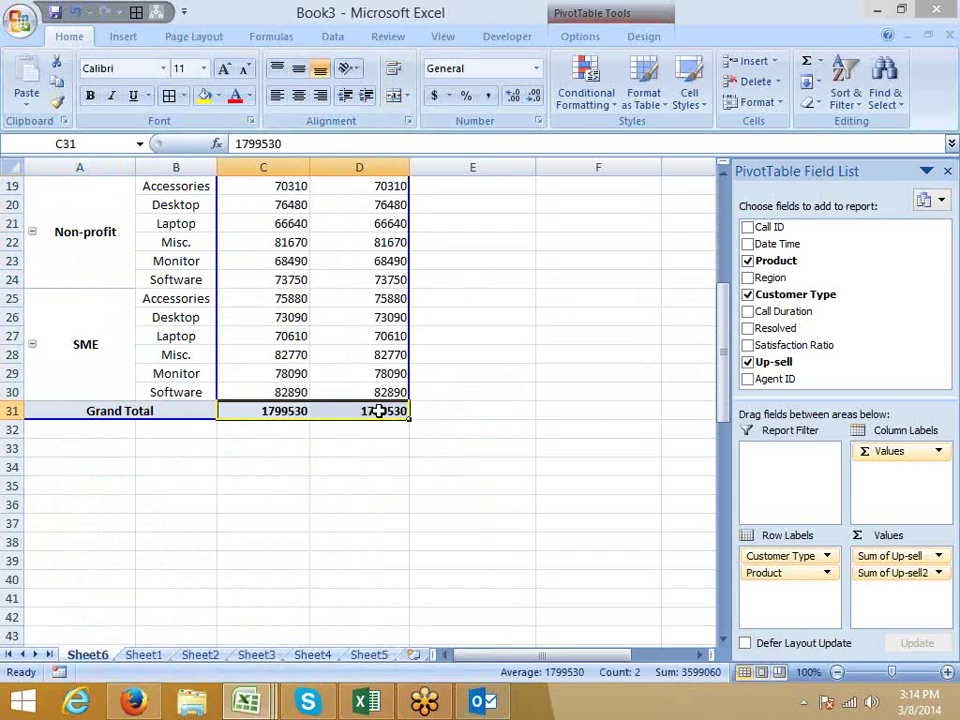
right_click(379, 411)
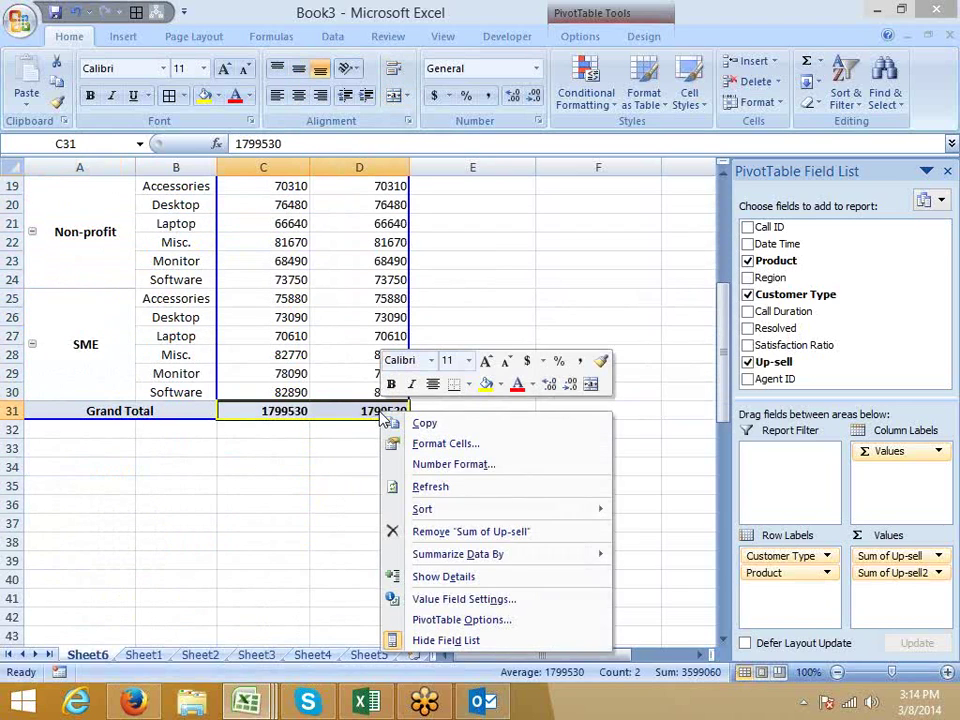
left_click(432, 557)
left_click(370, 343)
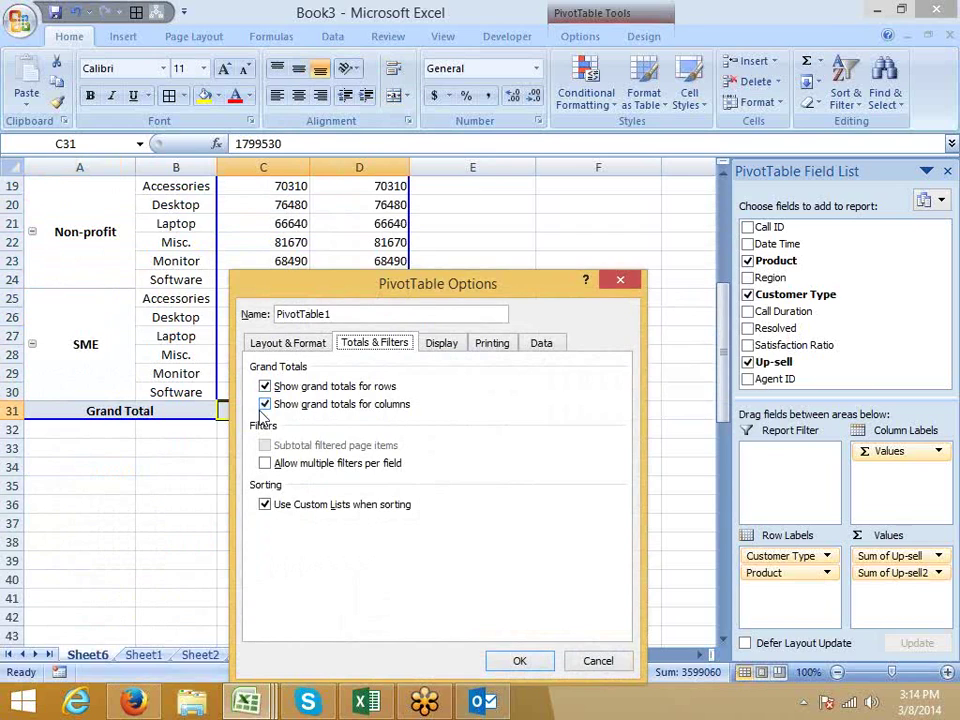
key("Return")
scroll(257, 409, "up", 6)
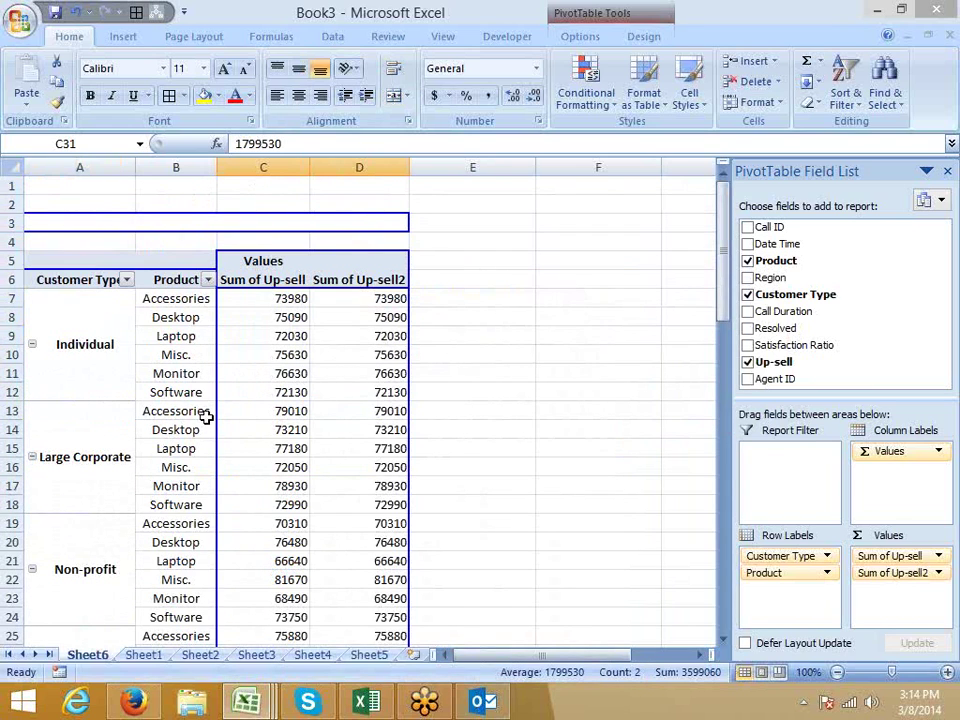
- Drill into the Individual Desktop value under Sum of Up-sell2 and look through its source records on the new sheet
left_click(96, 344)
left_click(181, 322)
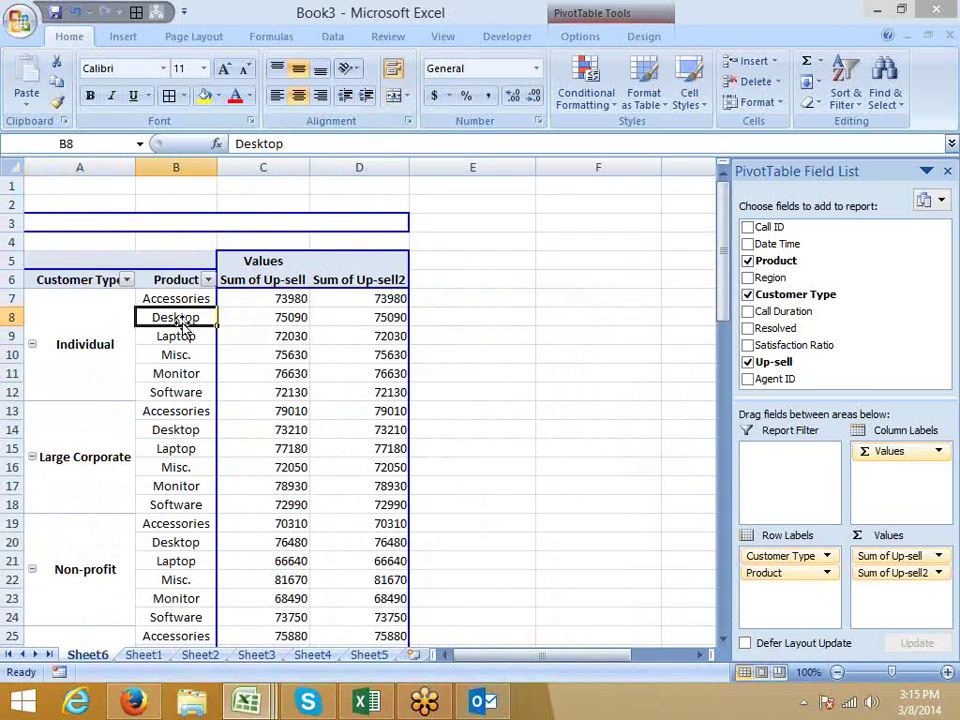
left_click(377, 316)
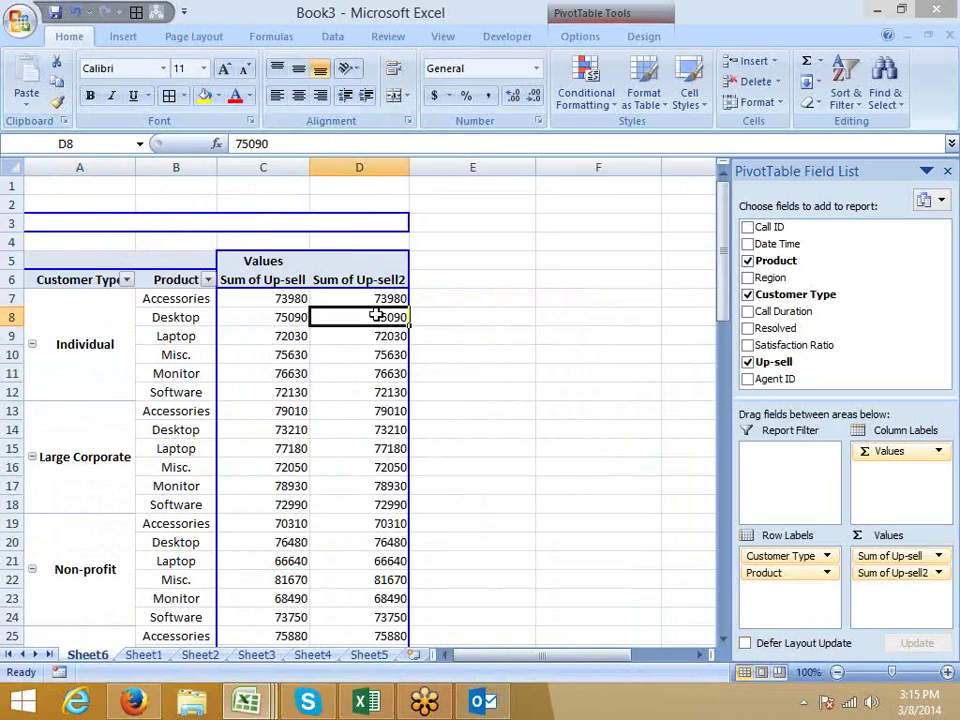
double_click(375, 316)
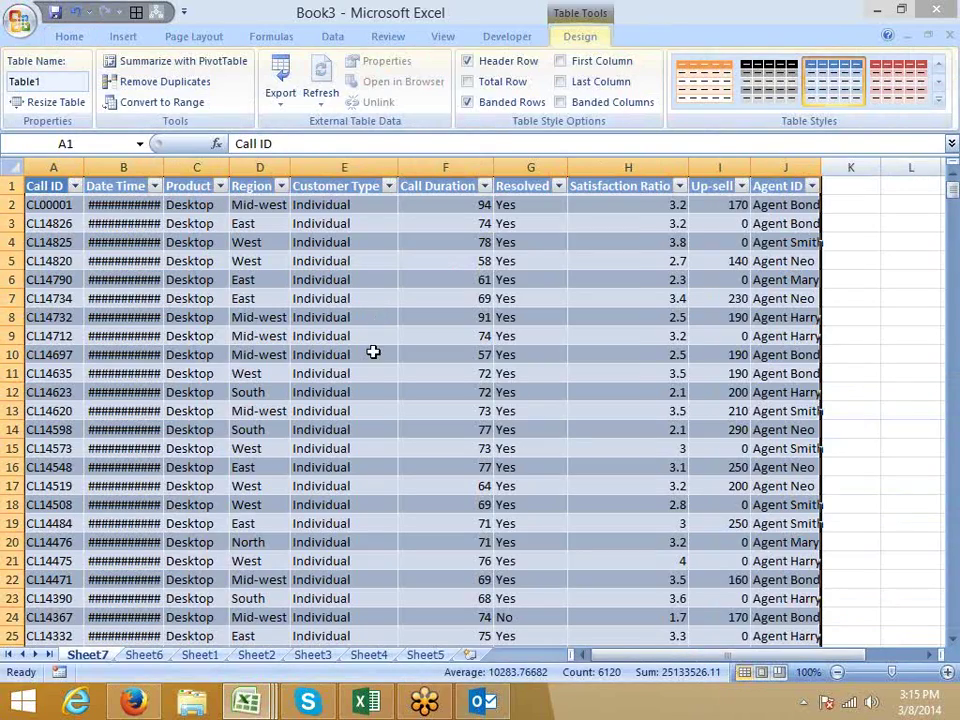
scroll(192, 570, "down", 5)
scroll(195, 566, "down", 20)
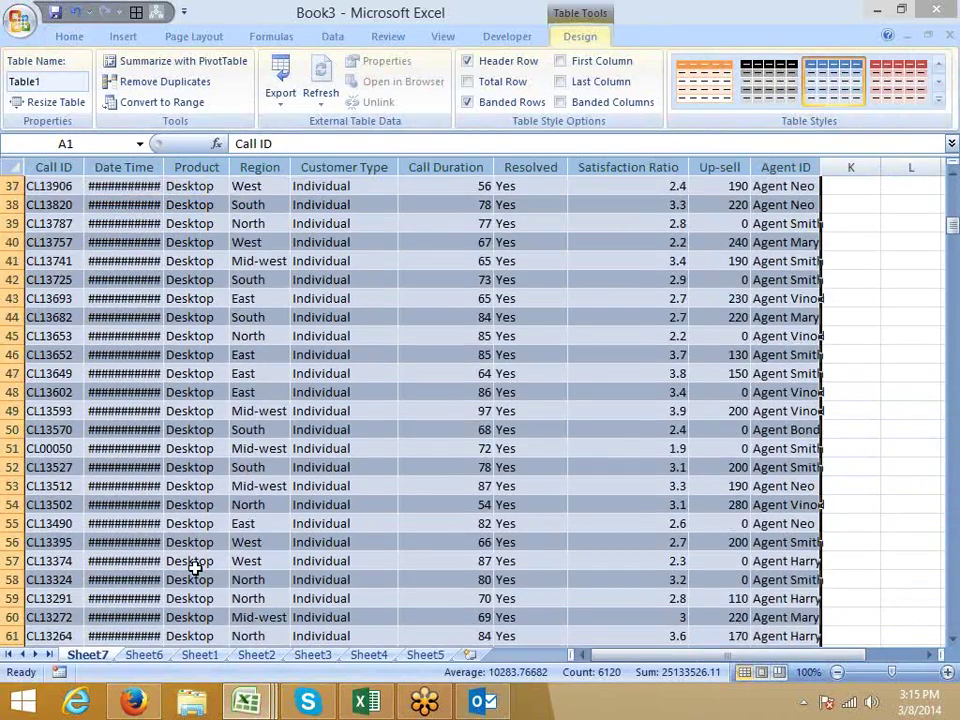
scroll(195, 568, "down", 4)
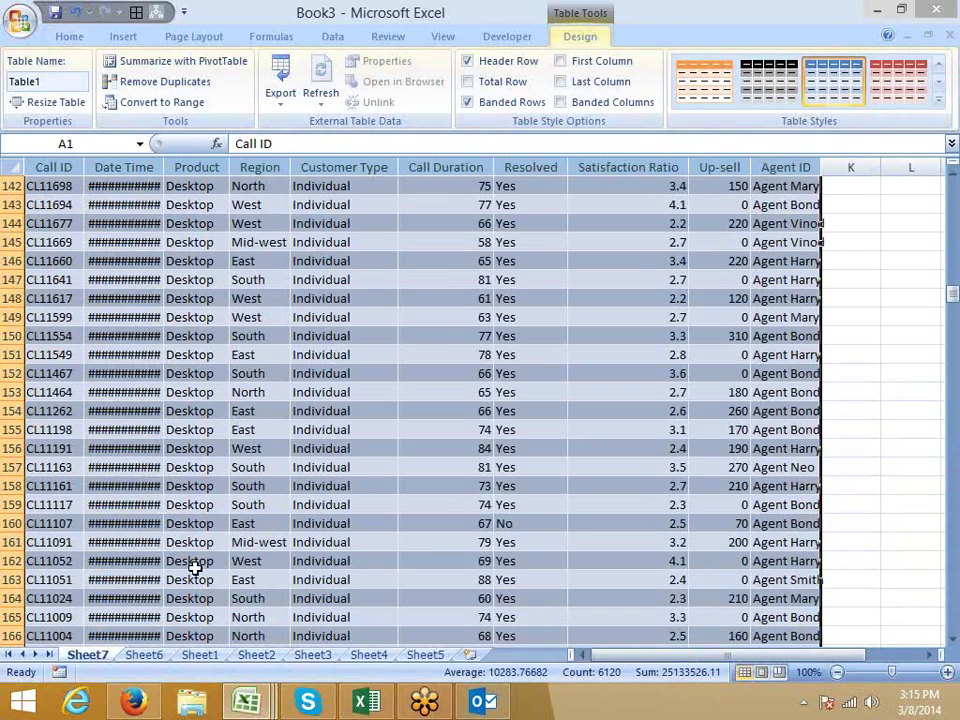
- Delete Sheet7 with the drilled-down detail records
right_click(84, 655)
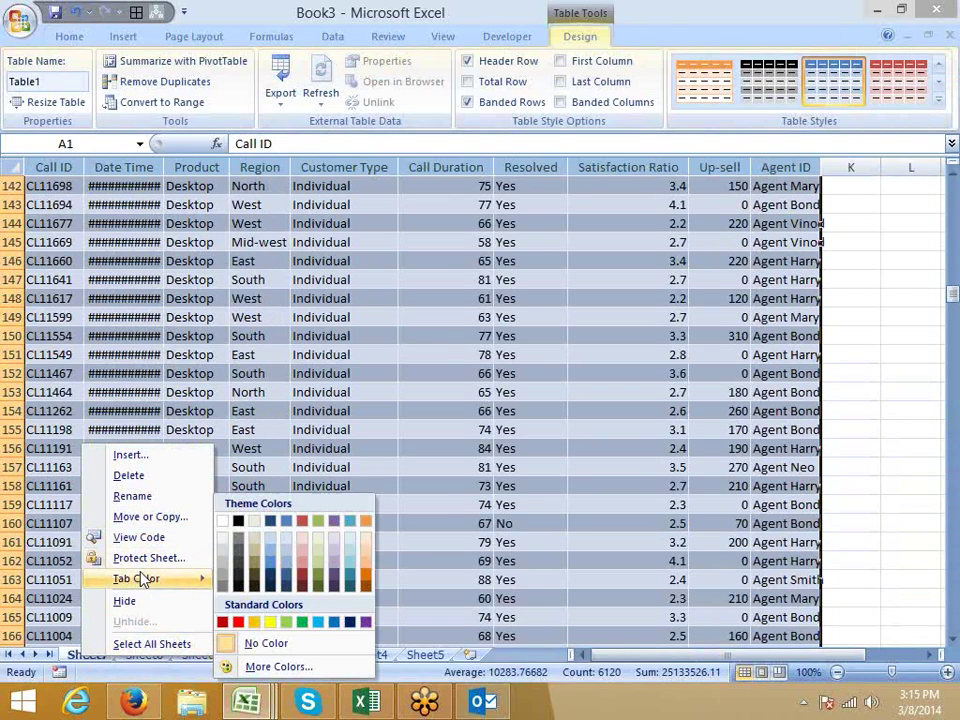
left_click(143, 485)
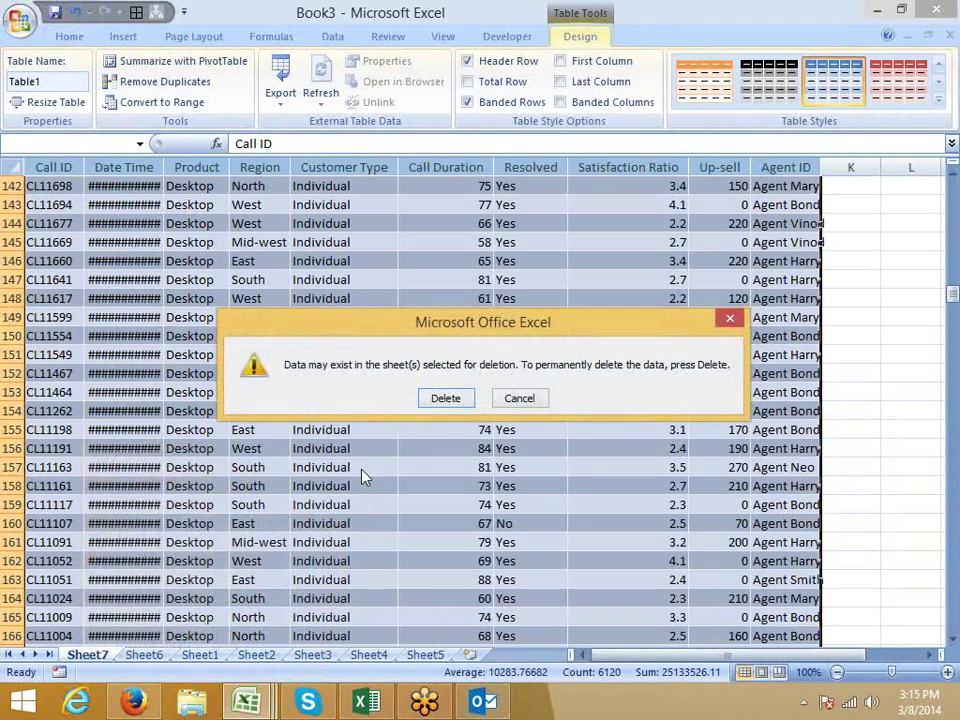
left_click(453, 401)
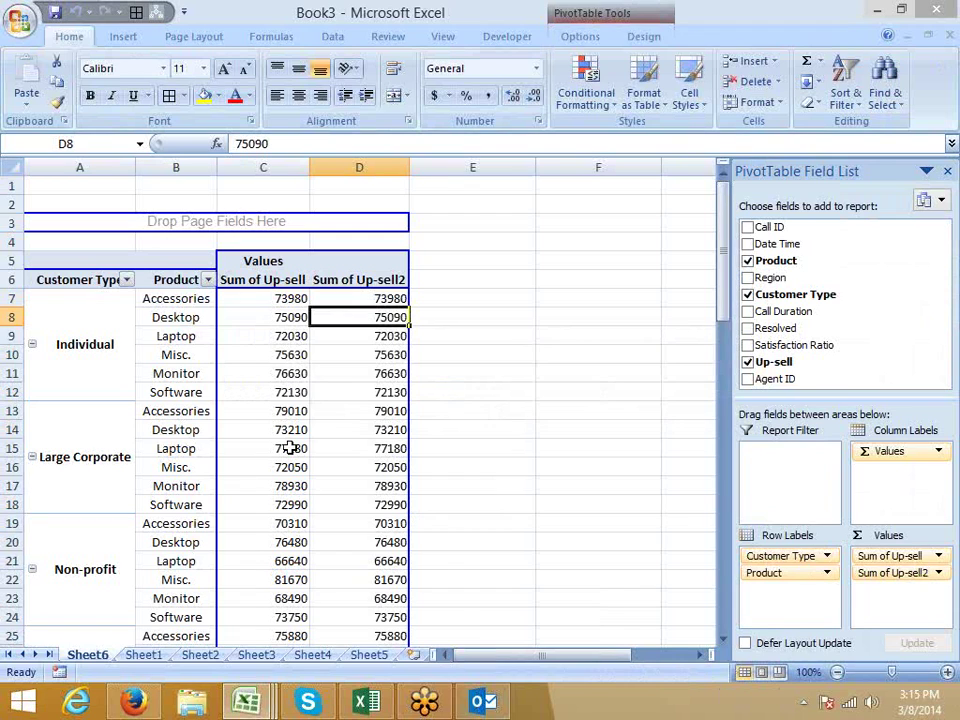
- Disable show details in the PivotTable's data options and try to drill into the Large Corporate Accessories value in D13
right_click(372, 415)
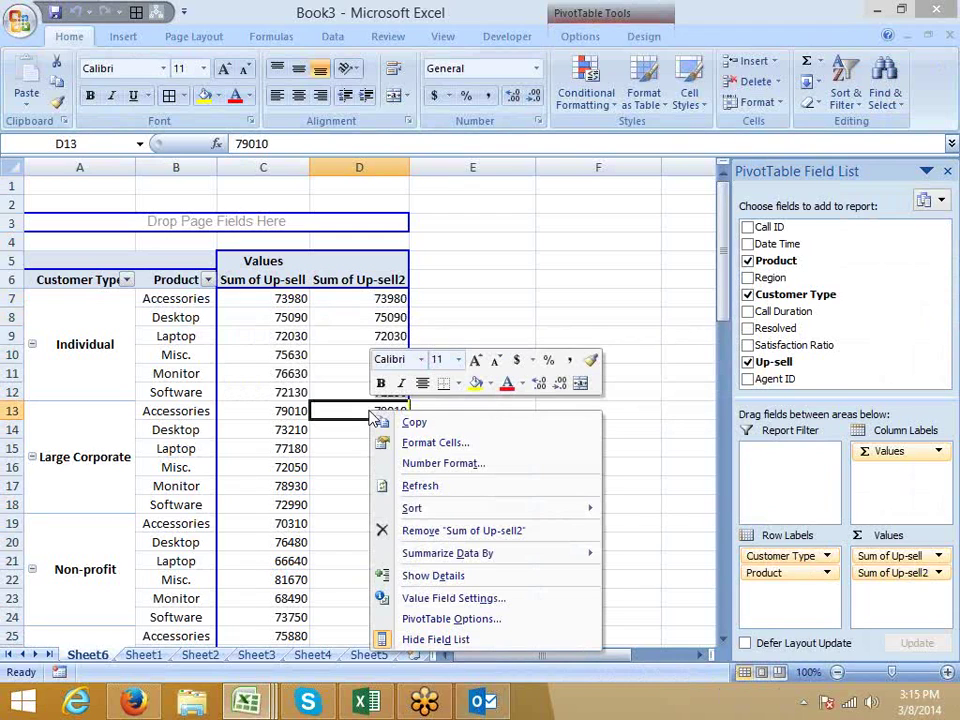
left_click(463, 620)
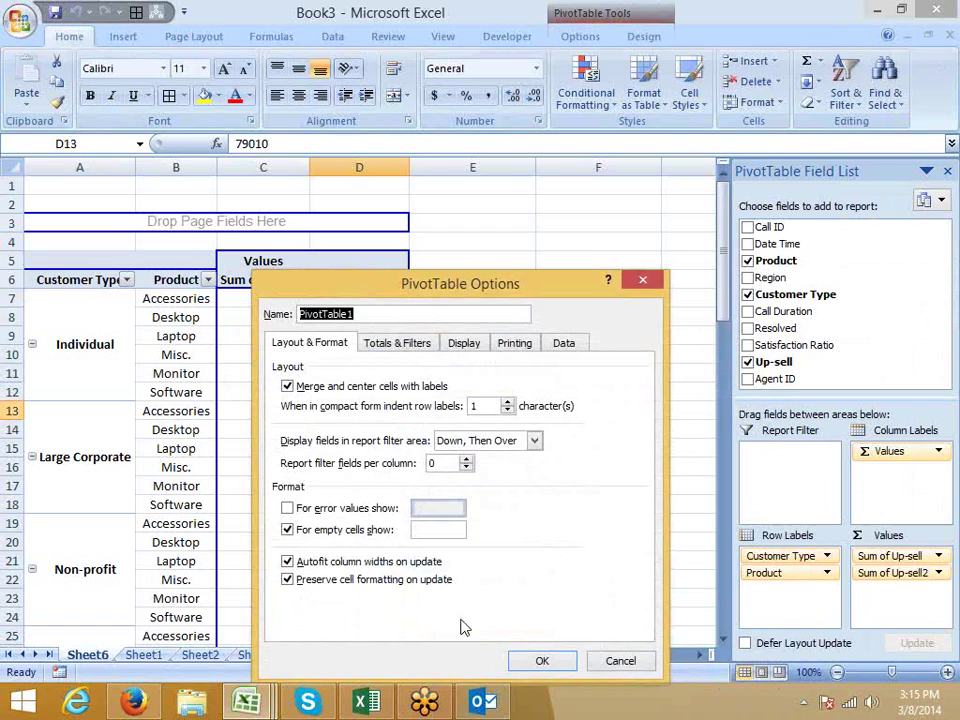
left_click(476, 345)
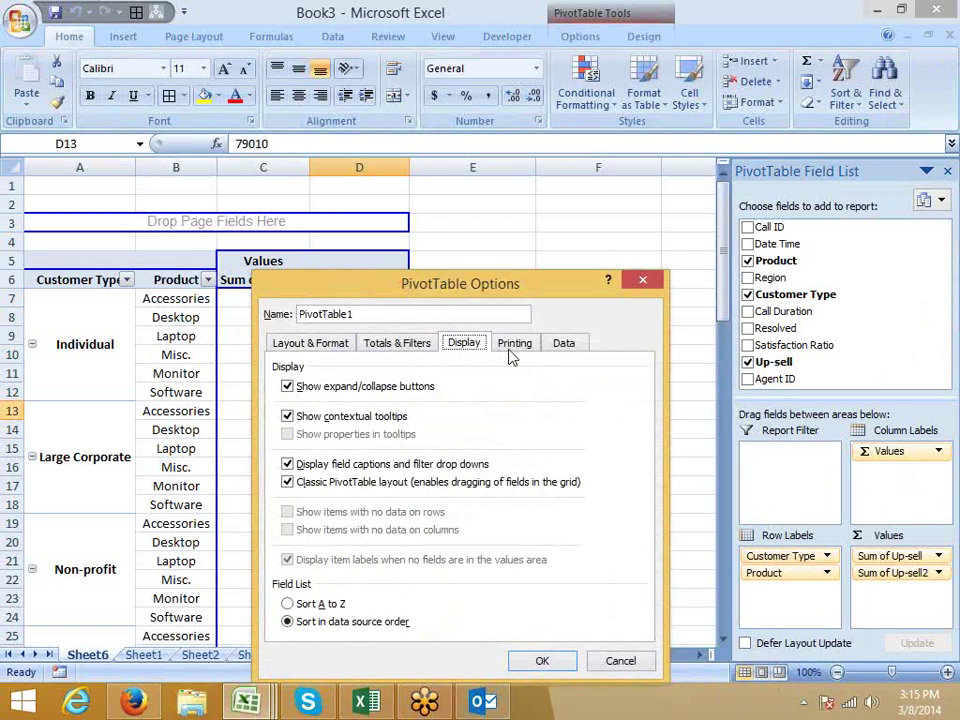
left_click(514, 346)
left_click(562, 346)
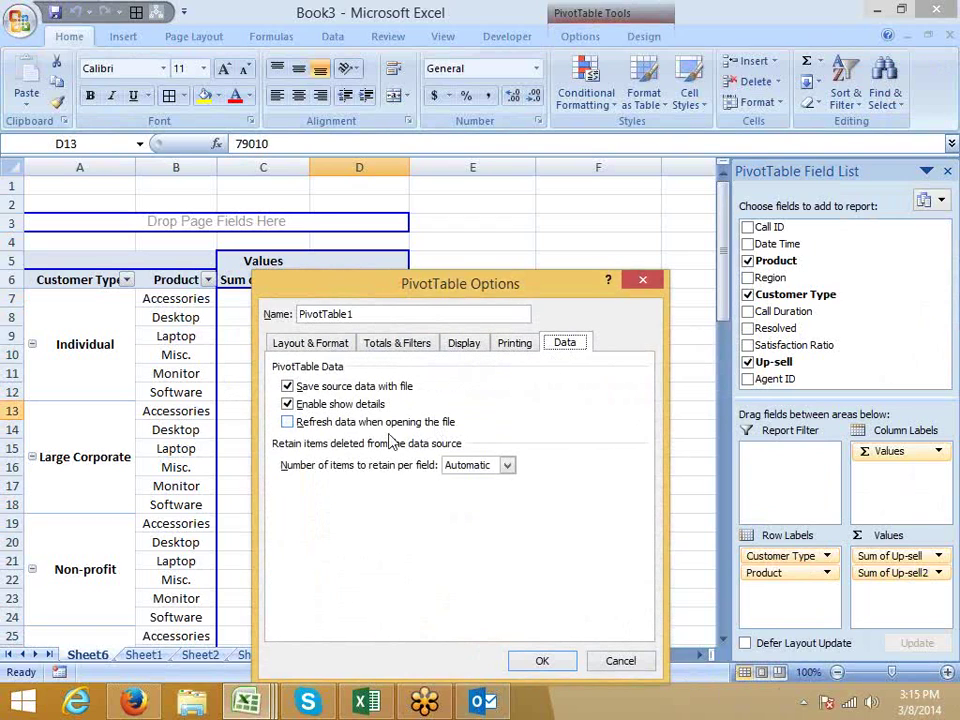
left_click(317, 406)
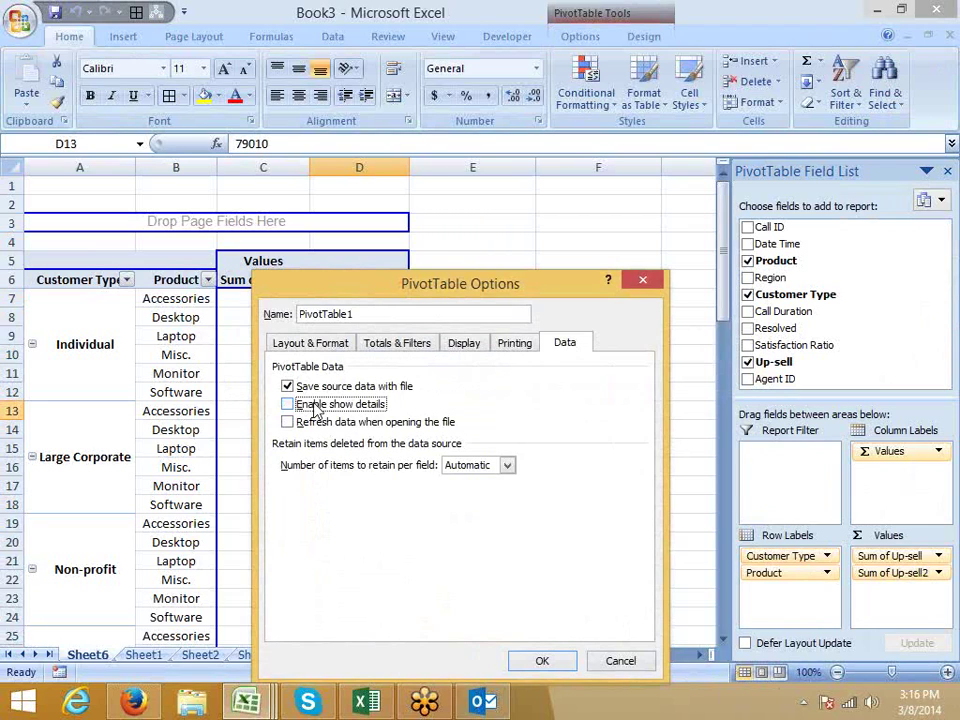
left_click(542, 661)
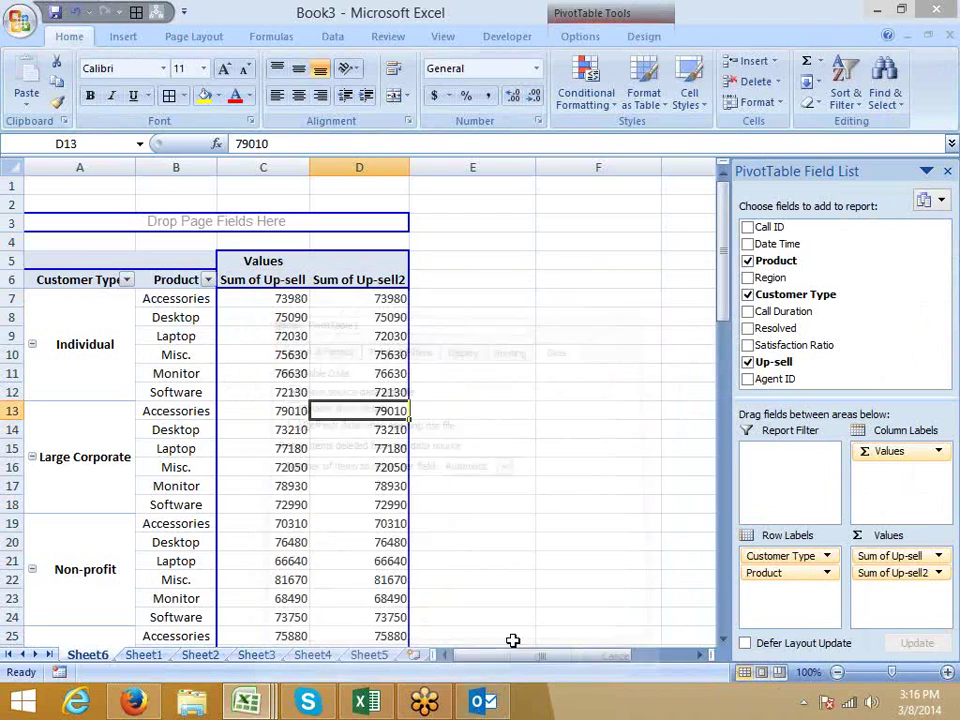
double_click(385, 412)
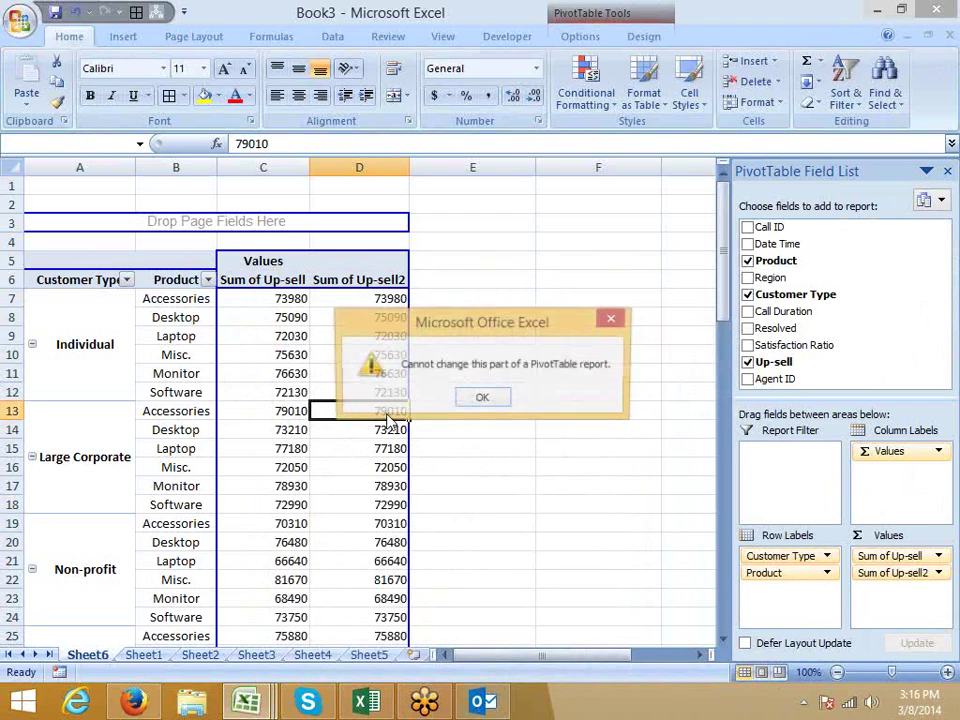
left_click(481, 400)
- Look at the call data on Sheet1 and examine the data settings in the PivotTable options on Sheet6
left_click(146, 656)
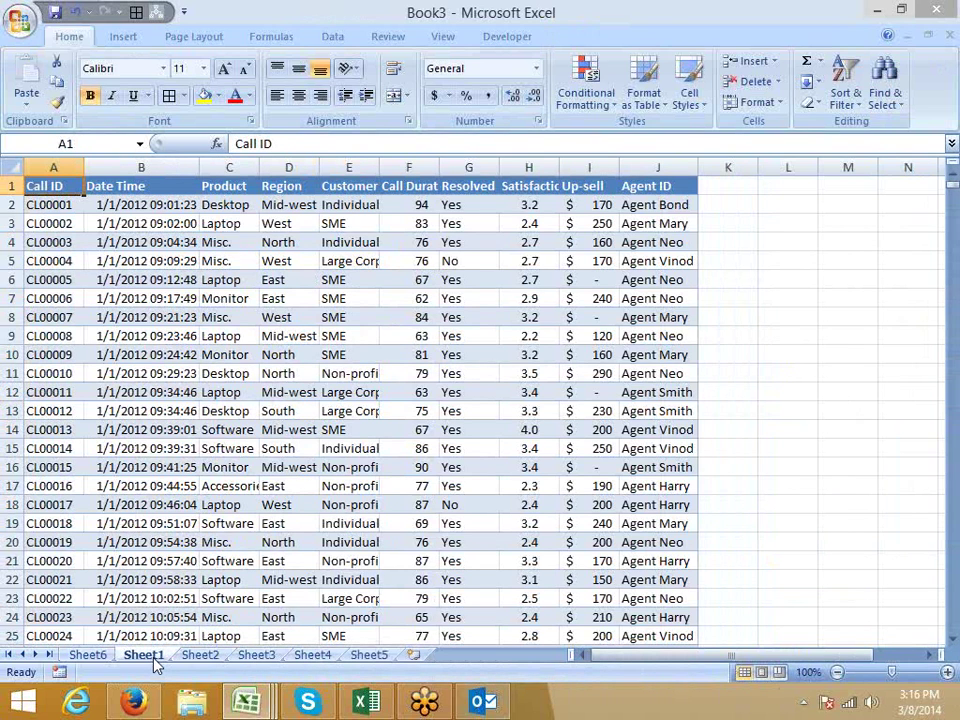
left_click(87, 655)
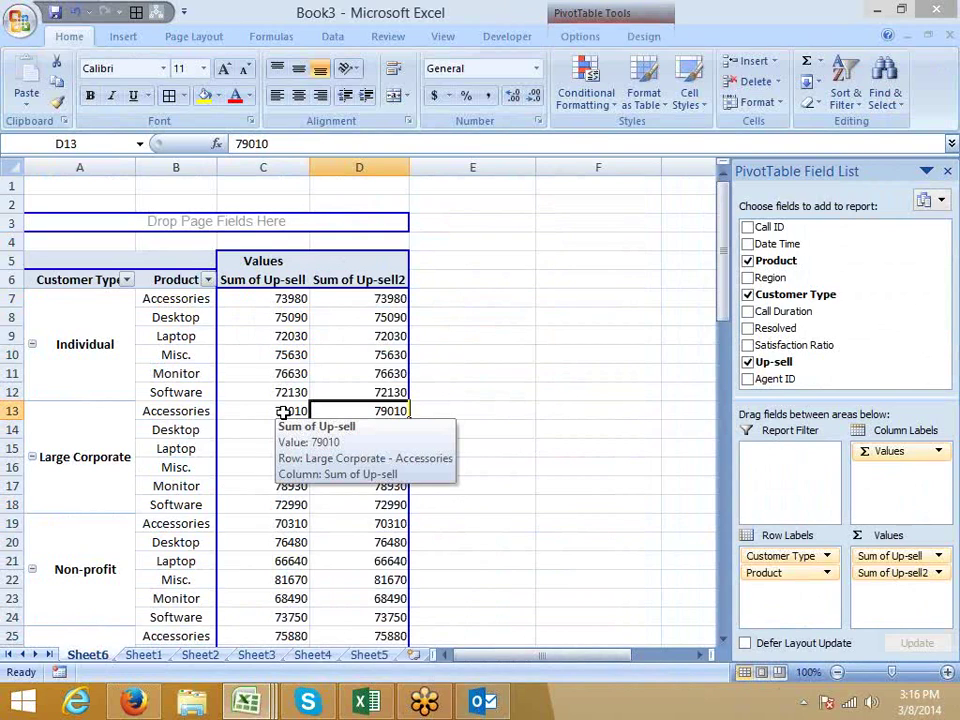
right_click(388, 357)
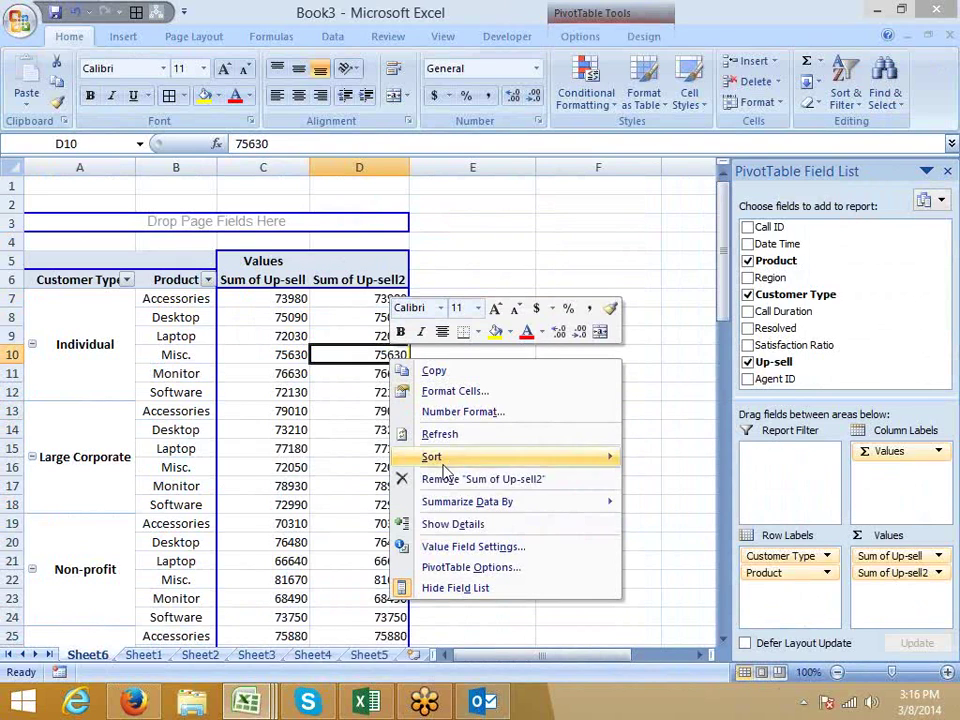
left_click(463, 569)
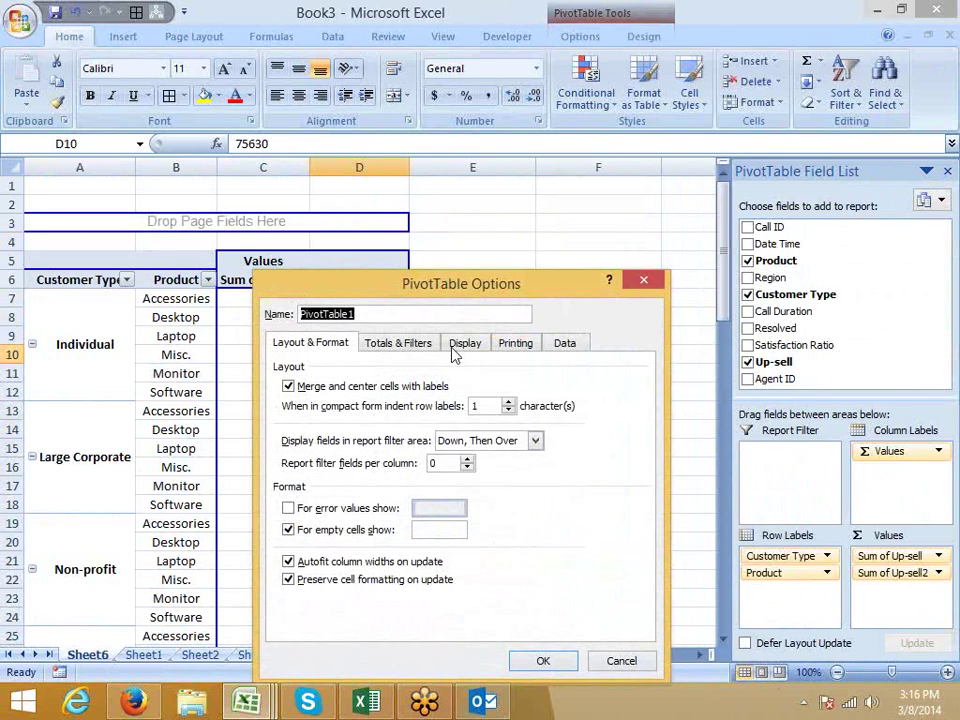
left_click(565, 345)
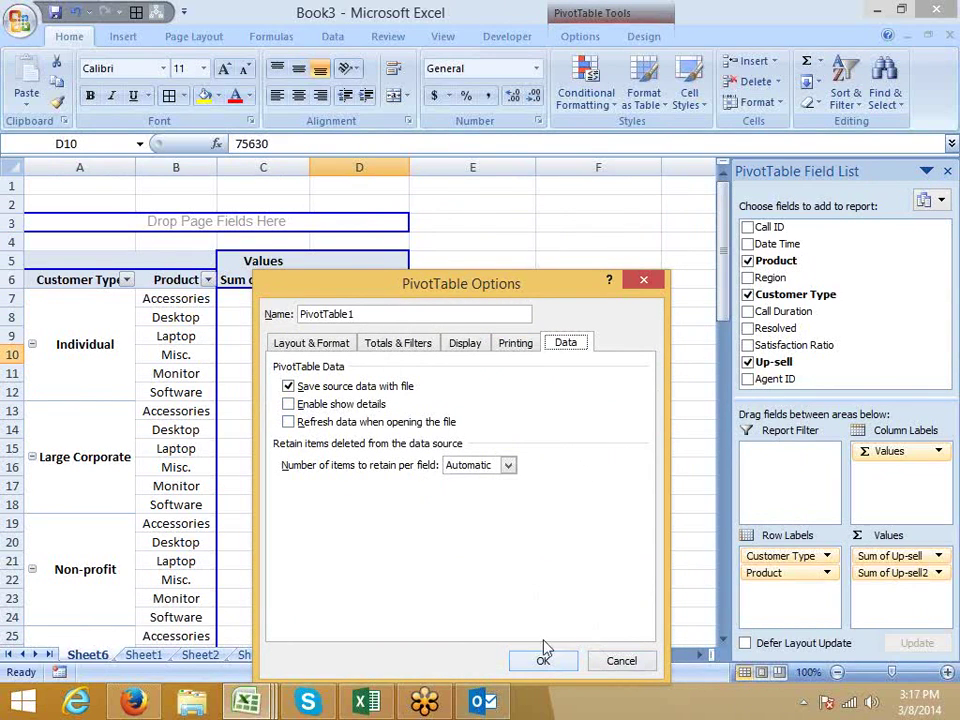
left_click(653, 288)
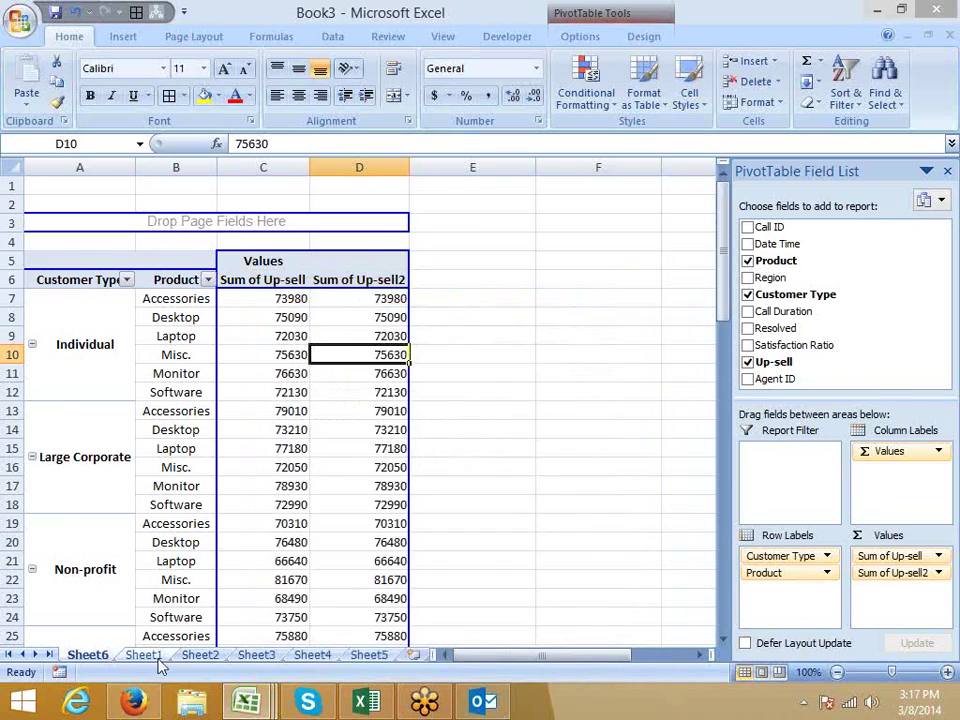
- Change the Up-sell amount of call CL00008 in cell I9 of Sheet1 to 1200
left_click(143, 654)
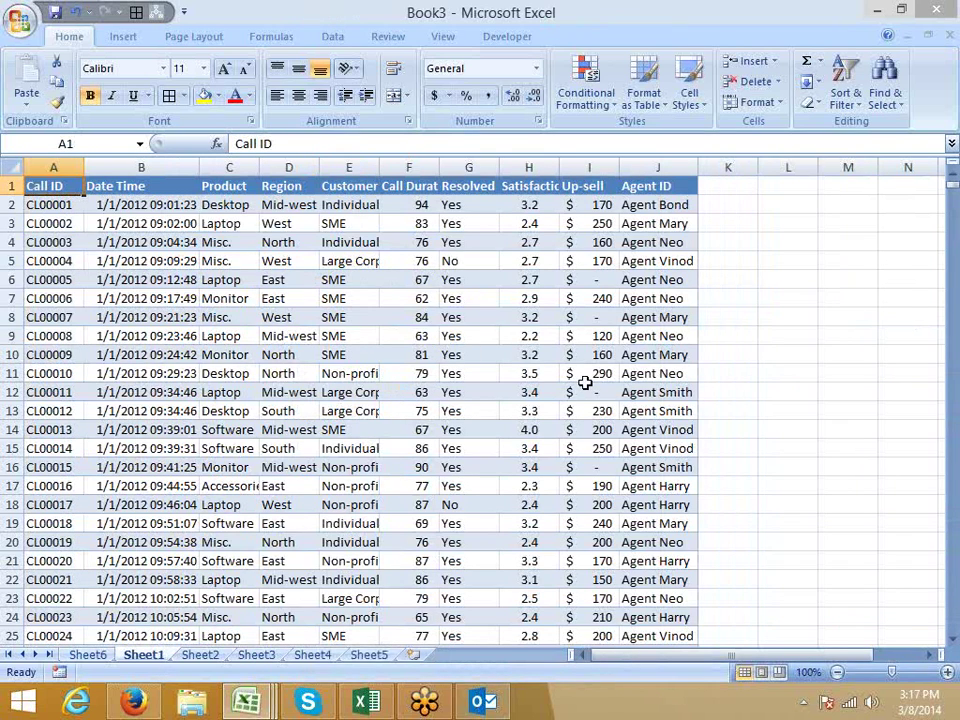
left_click(587, 336)
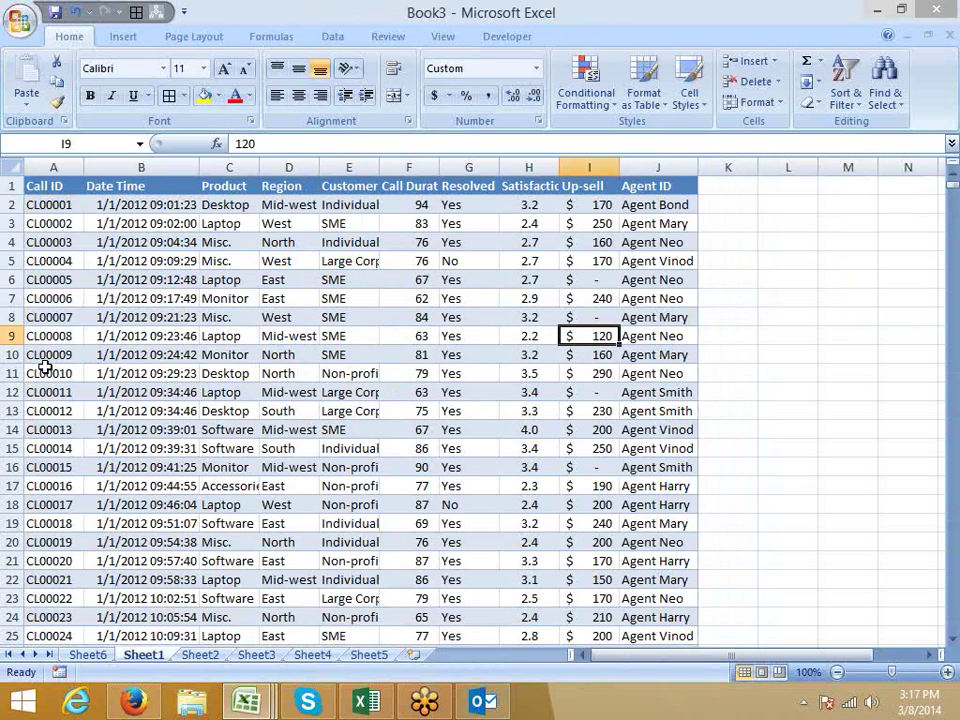
key("F2")
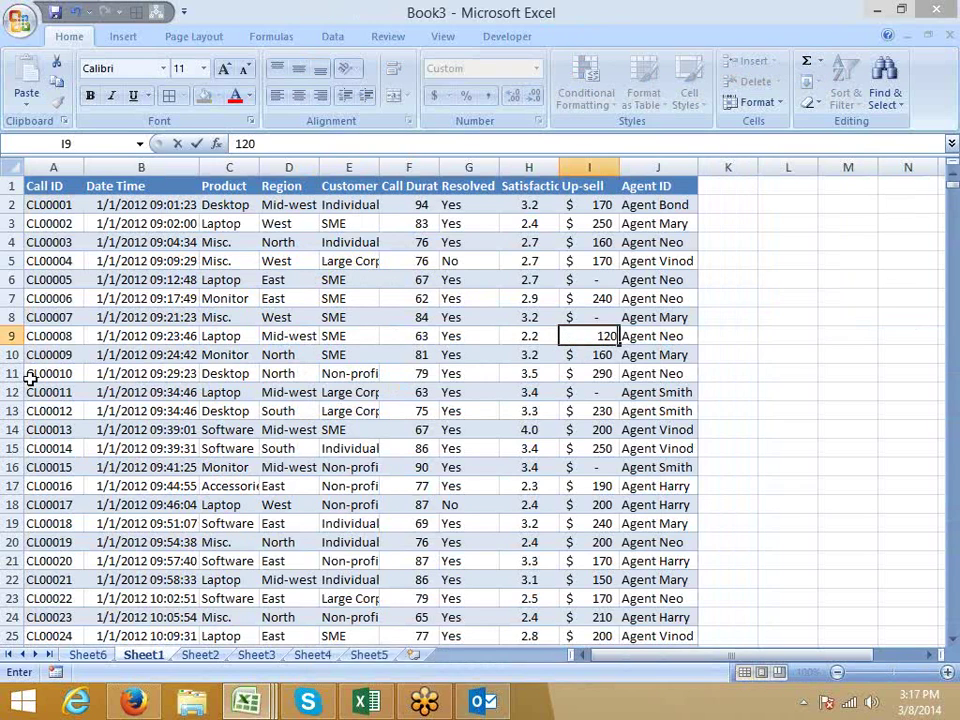
type("0")
key("Return")
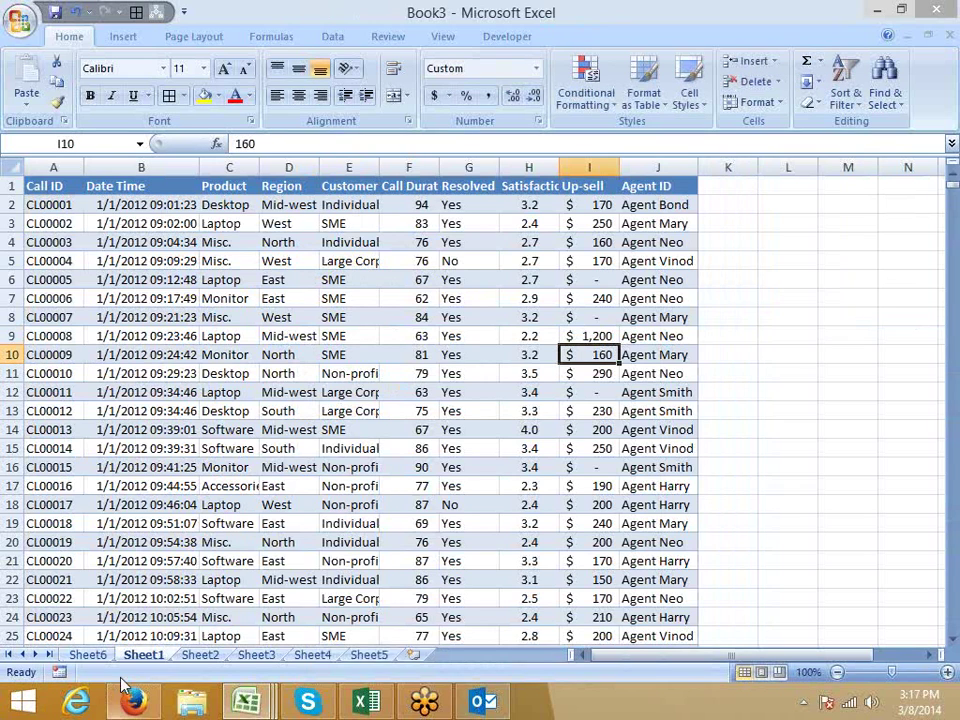
- Remove the Product field from the row labels of the PivotTable on Sheet6
left_click(87, 655)
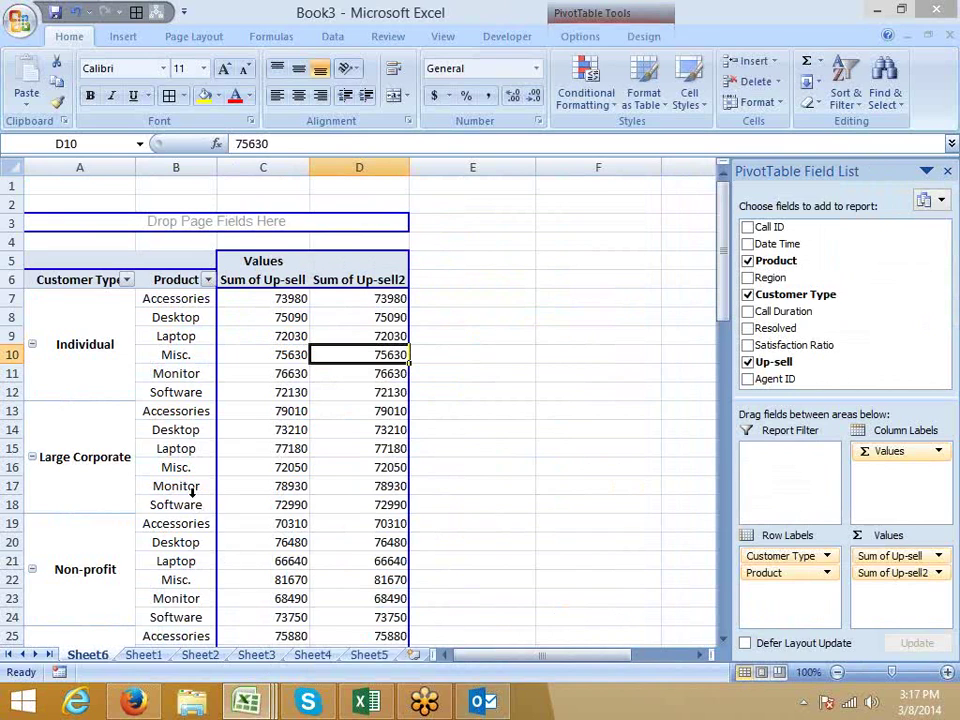
scroll(116, 471, "down", 3)
left_click(102, 395)
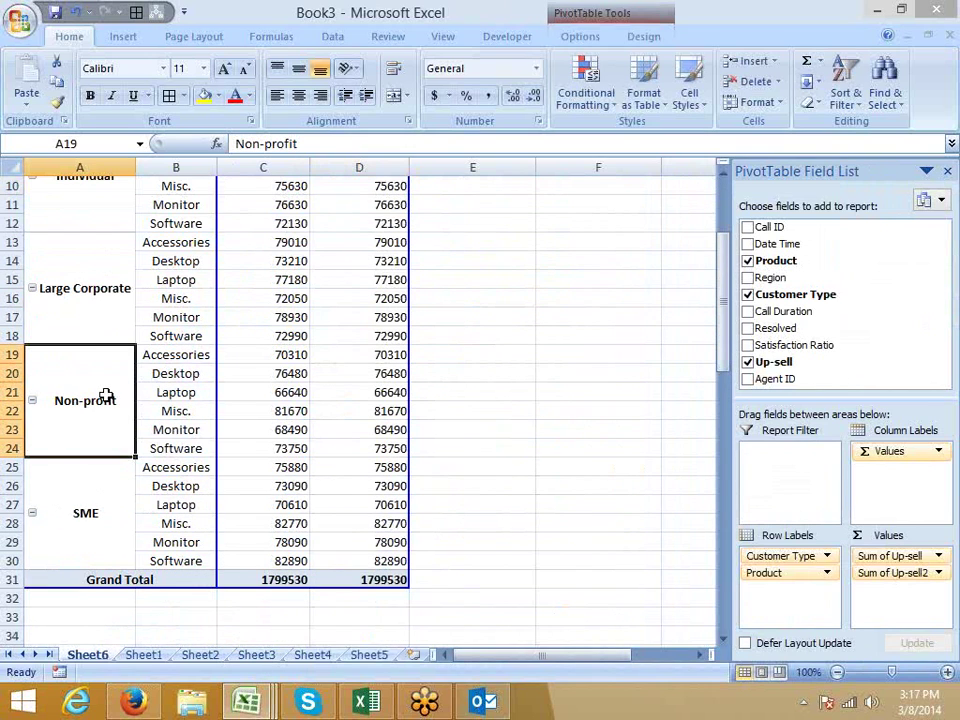
left_click_drag(775, 585, 805, 343)
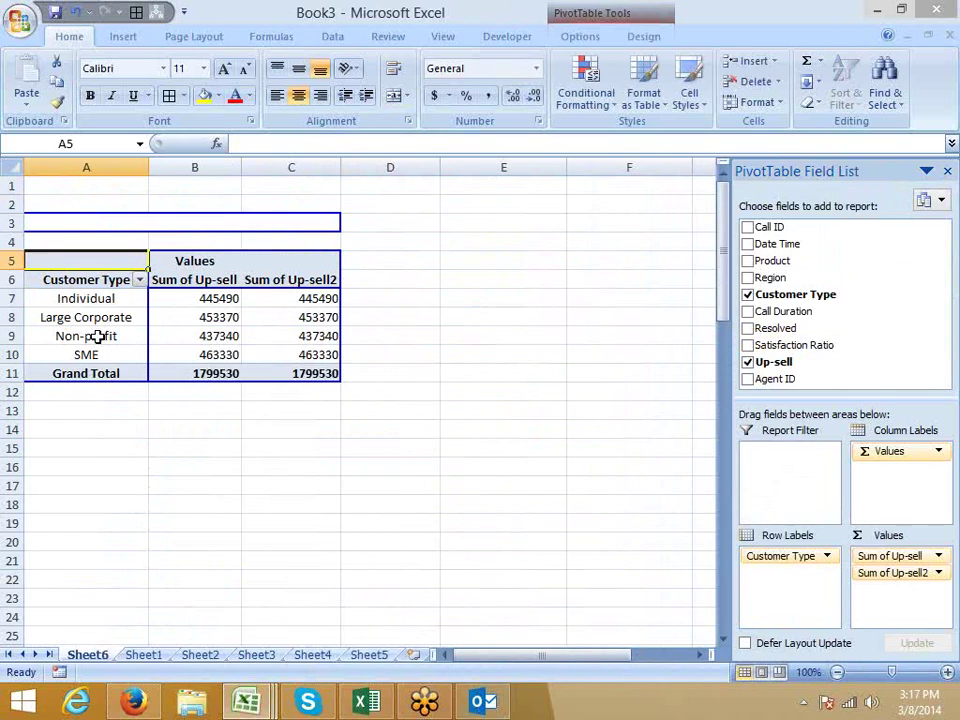
- Replace Customer Type with Region as the PivotTable's row field, leaving only Values in the column labels
left_click_drag(831, 561, 862, 490)
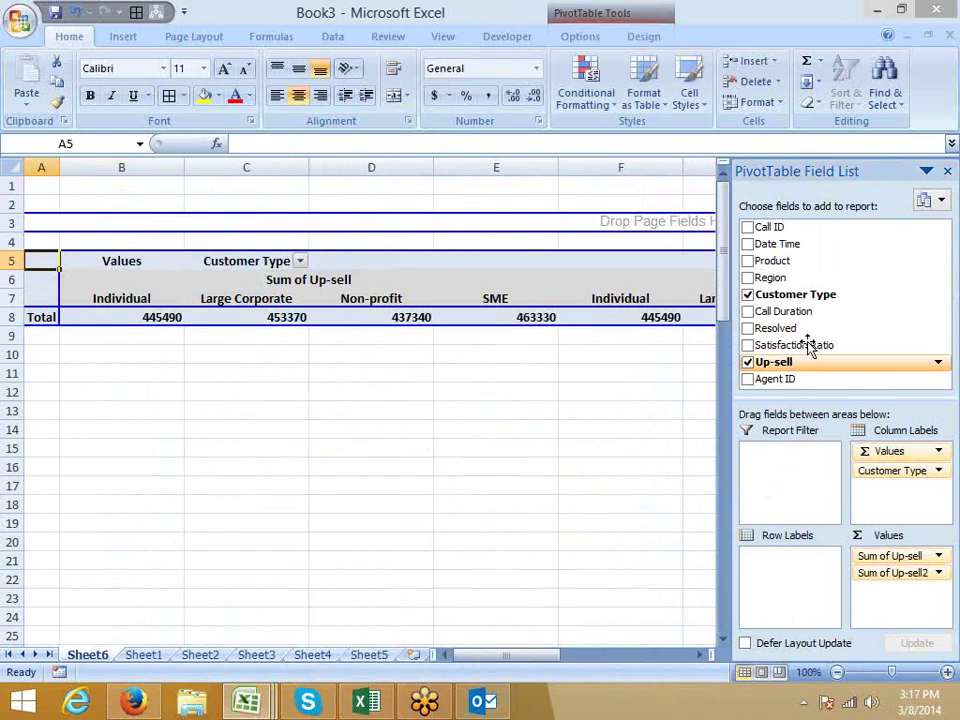
left_click_drag(795, 280, 793, 574)
left_click(480, 523)
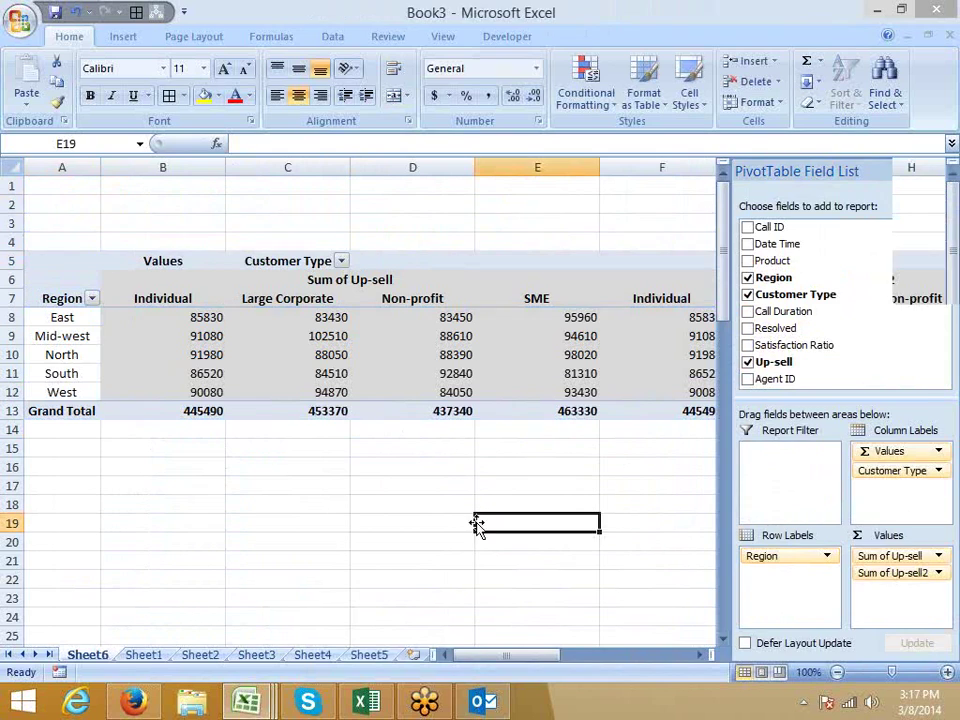
left_click(540, 373)
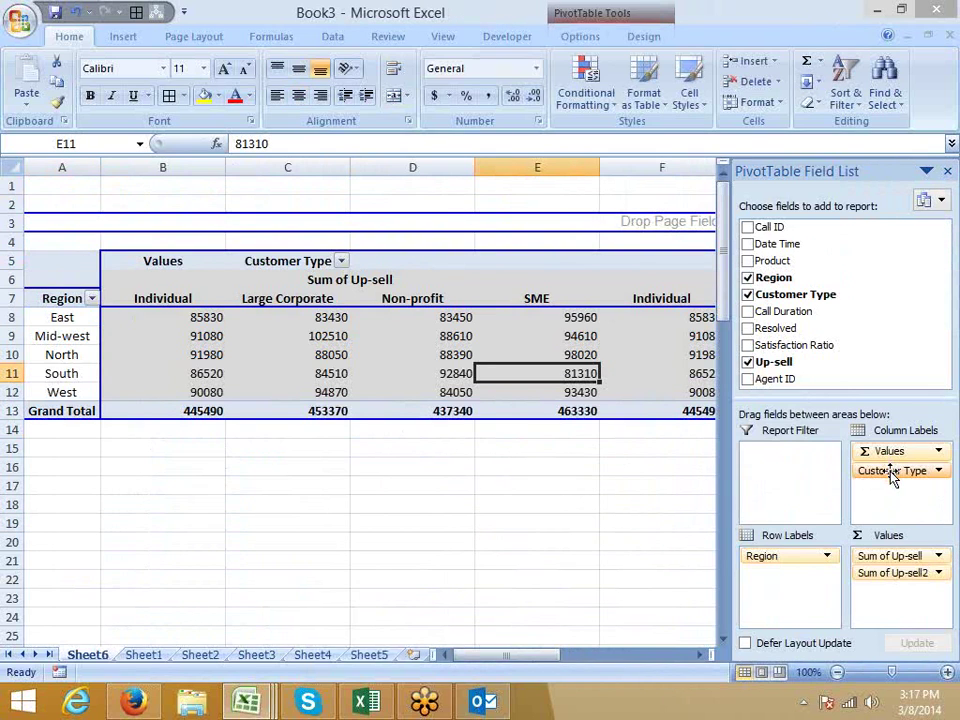
left_click_drag(893, 483, 812, 340)
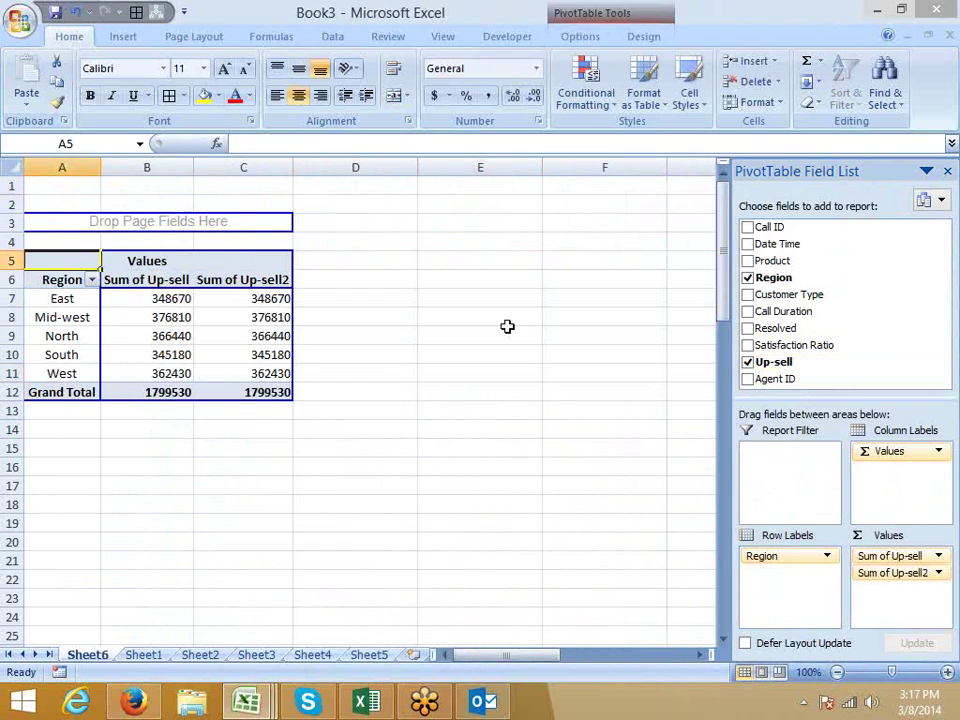
- Refresh the PivotTable from the Mid-west Sum of Up-sell value to bring in the edited source data
left_click(148, 320)
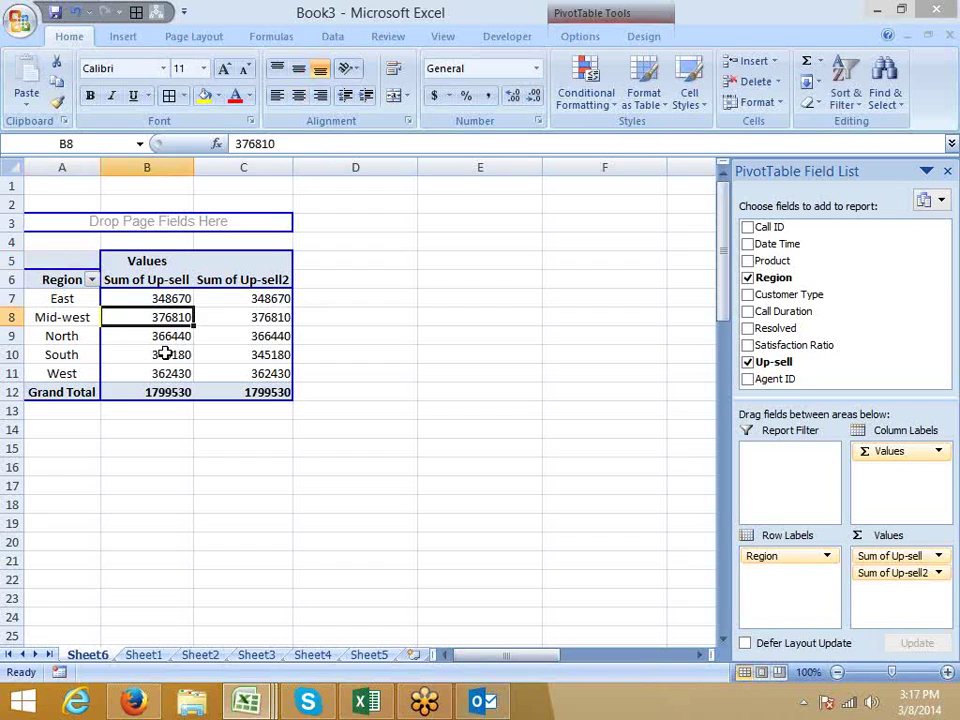
right_click(181, 321)
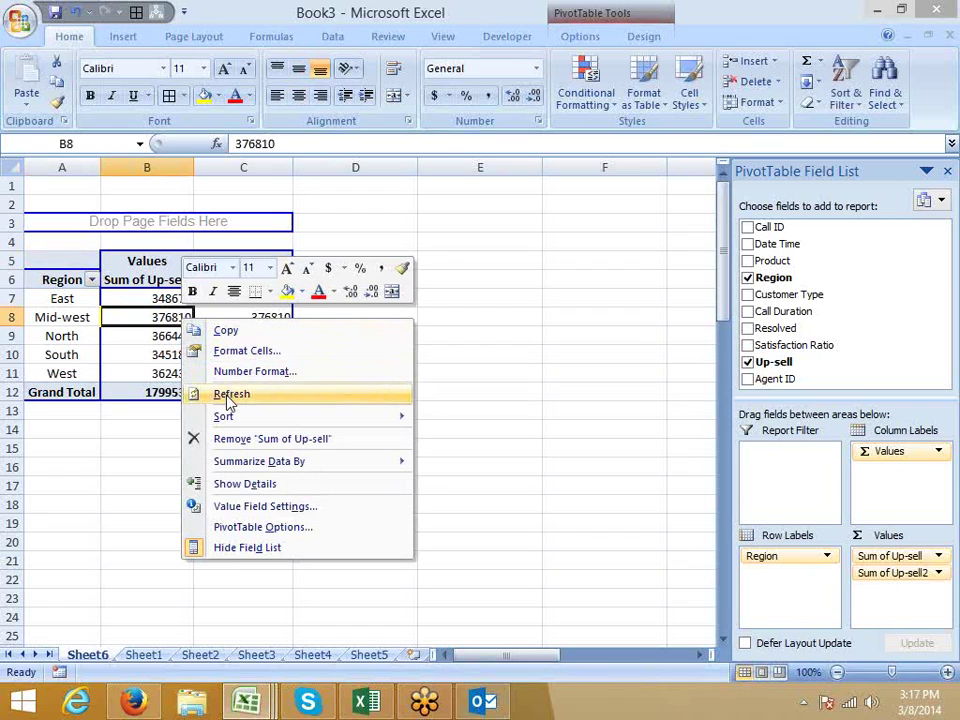
left_click(231, 394)
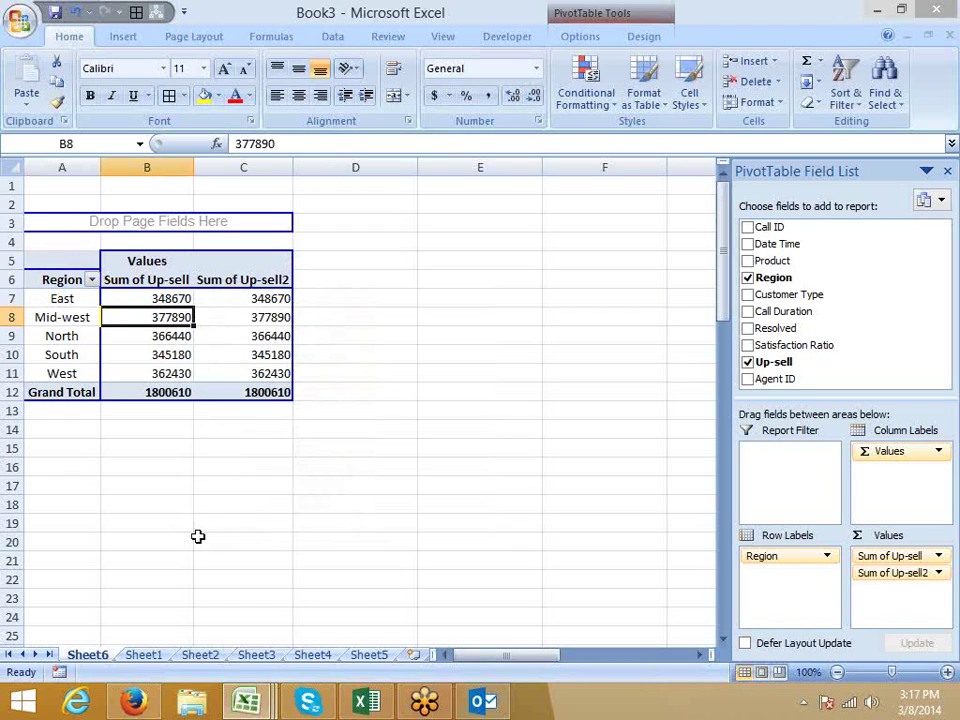
- Enable refreshing data when opening the file in the PivotTable's data options
right_click(186, 318)
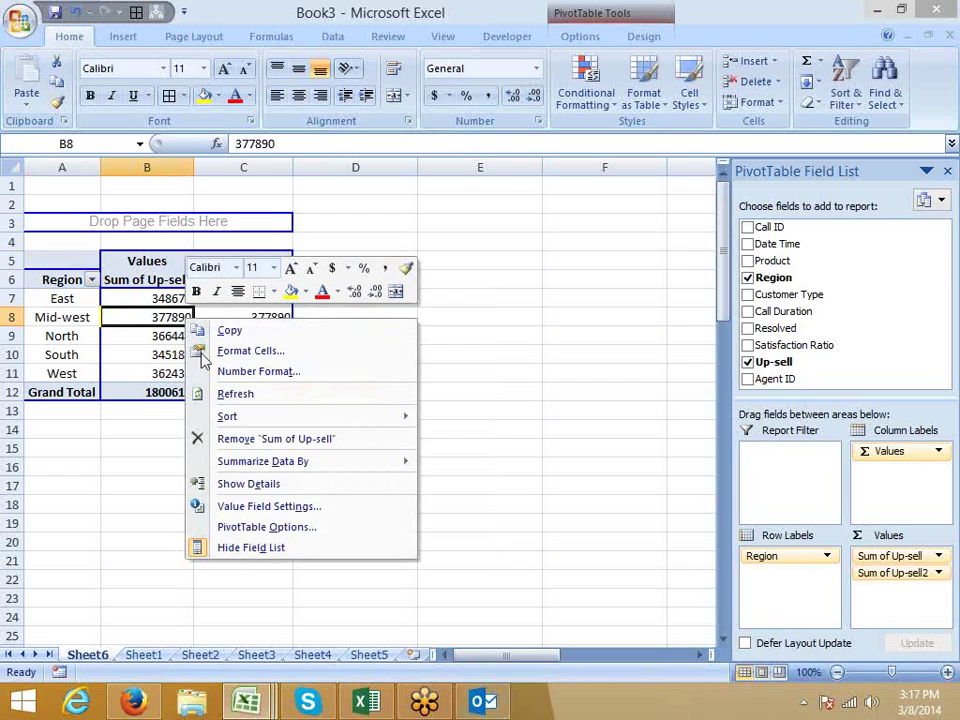
left_click(260, 527)
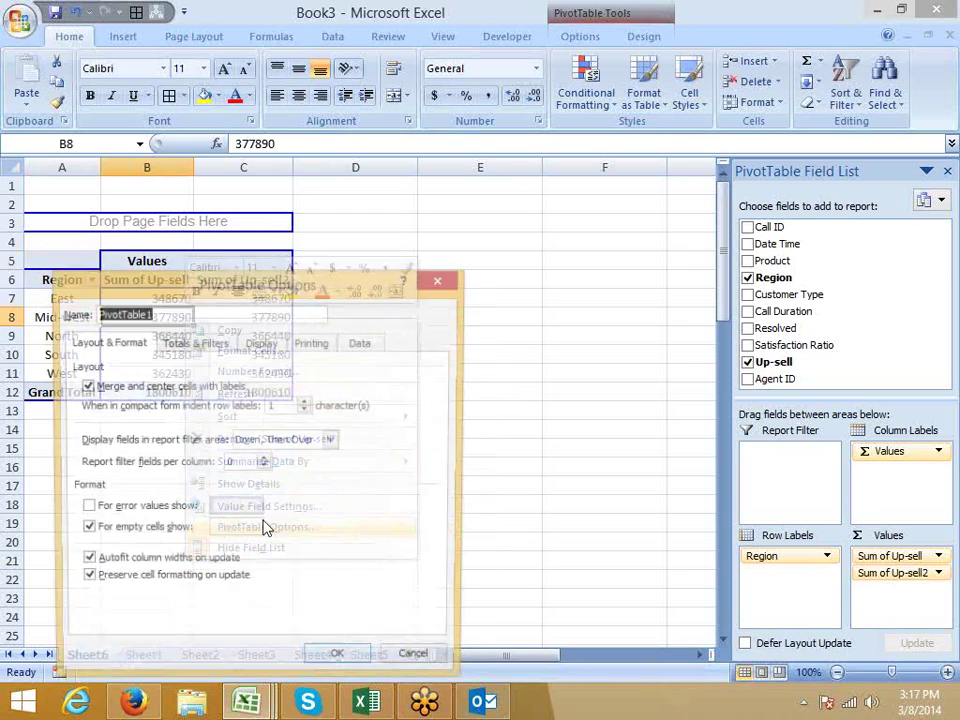
left_click(360, 345)
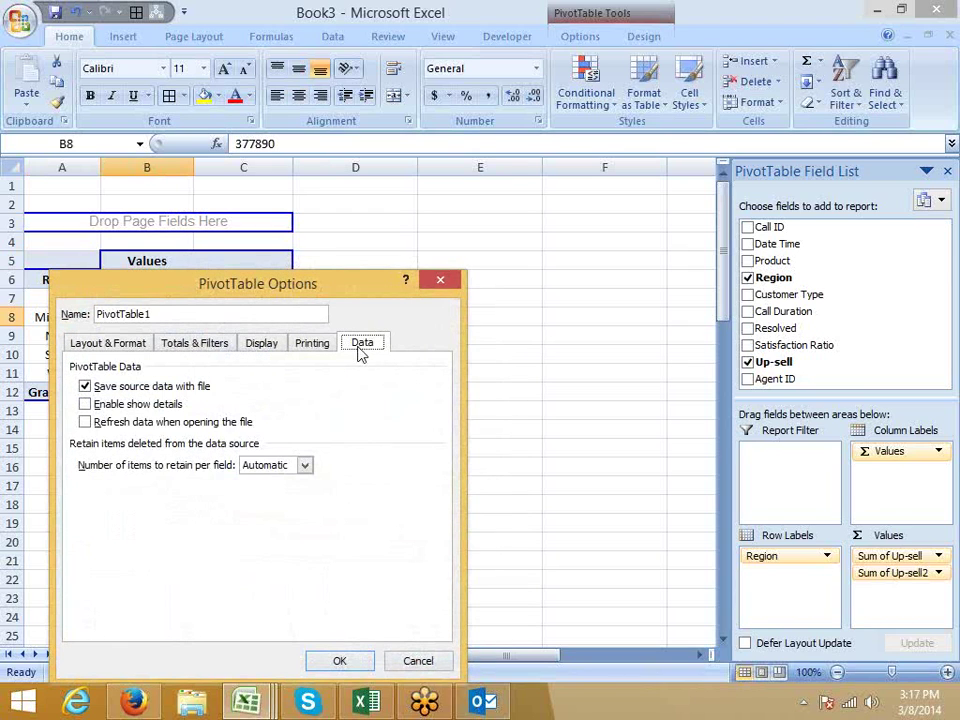
left_click(122, 422)
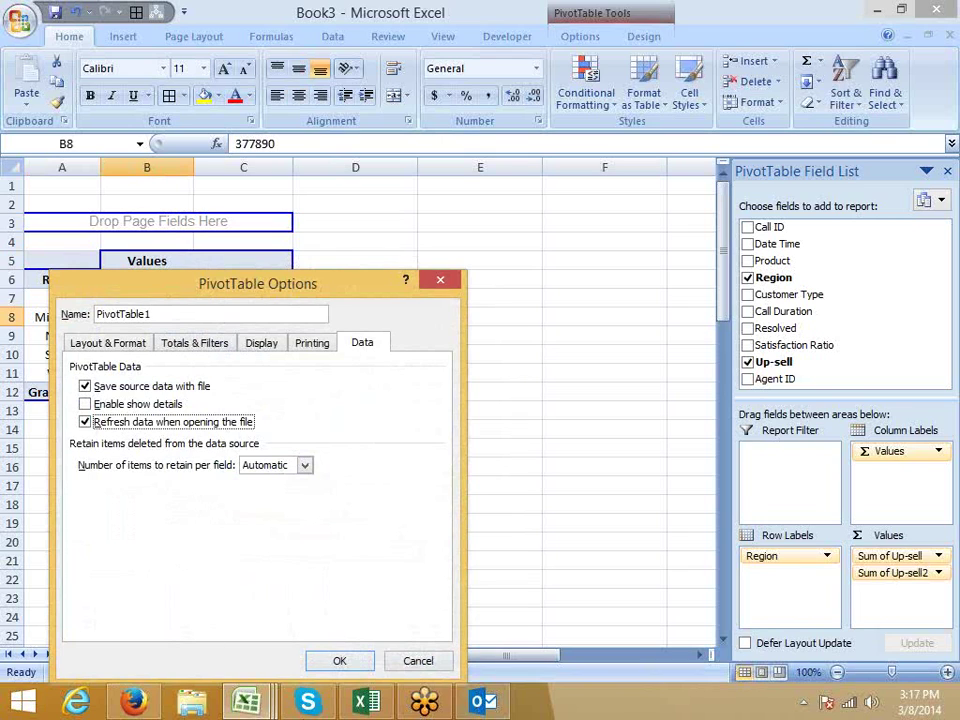
left_click(337, 662)
- Examine the extent of the call data on Sheet1, from the header row to the last record
left_click(316, 658)
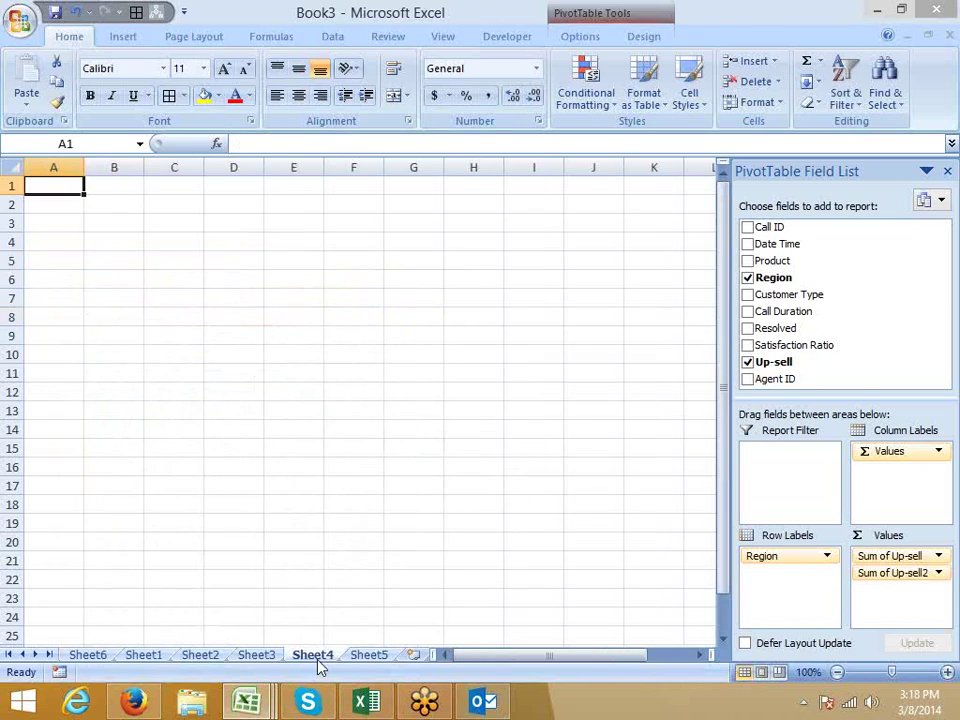
left_click(88, 657)
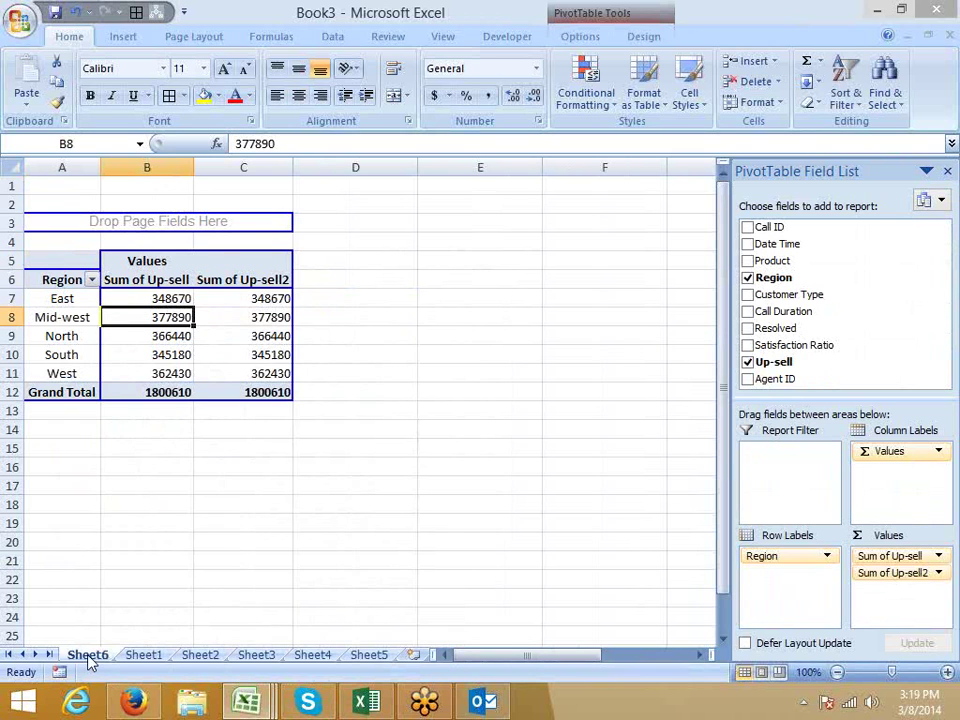
left_click(150, 638)
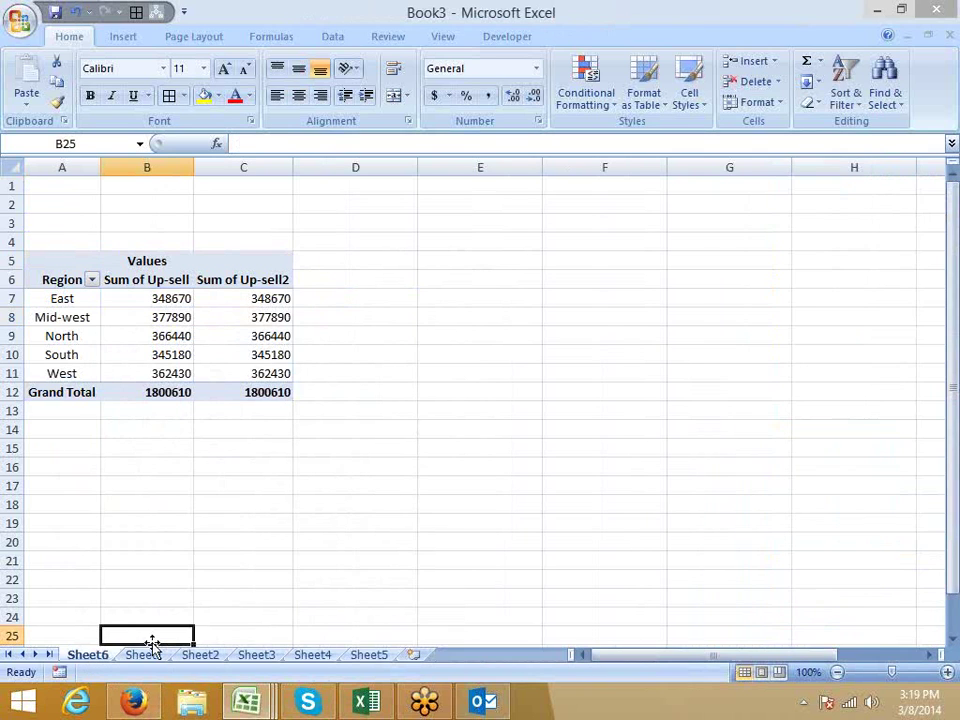
left_click(140, 655)
left_click(287, 430)
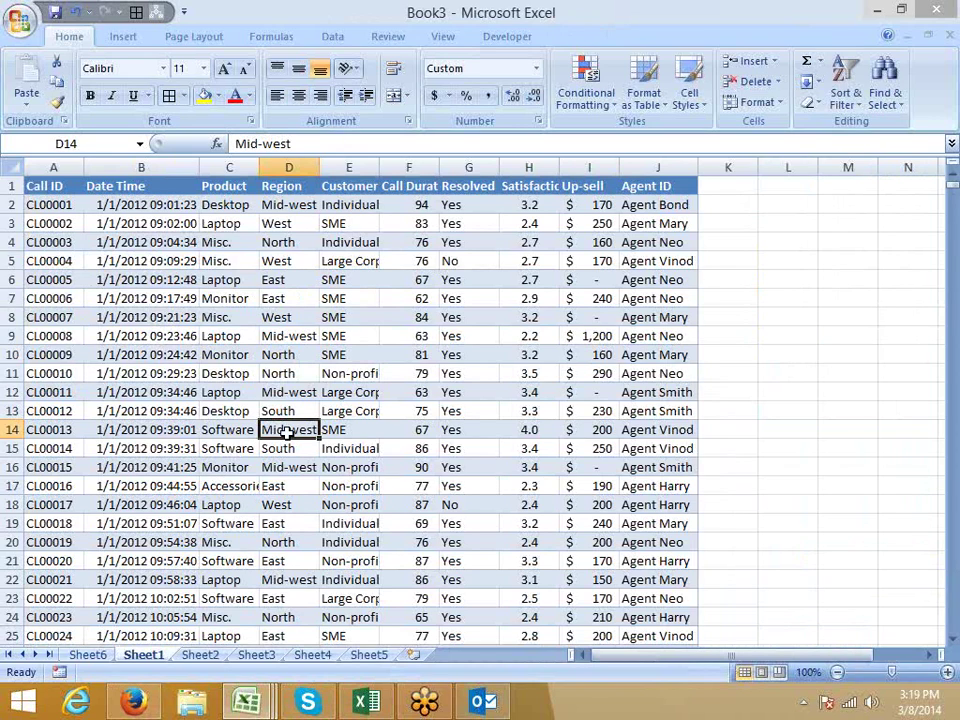
key("Left")
key("Left")
key("Left")
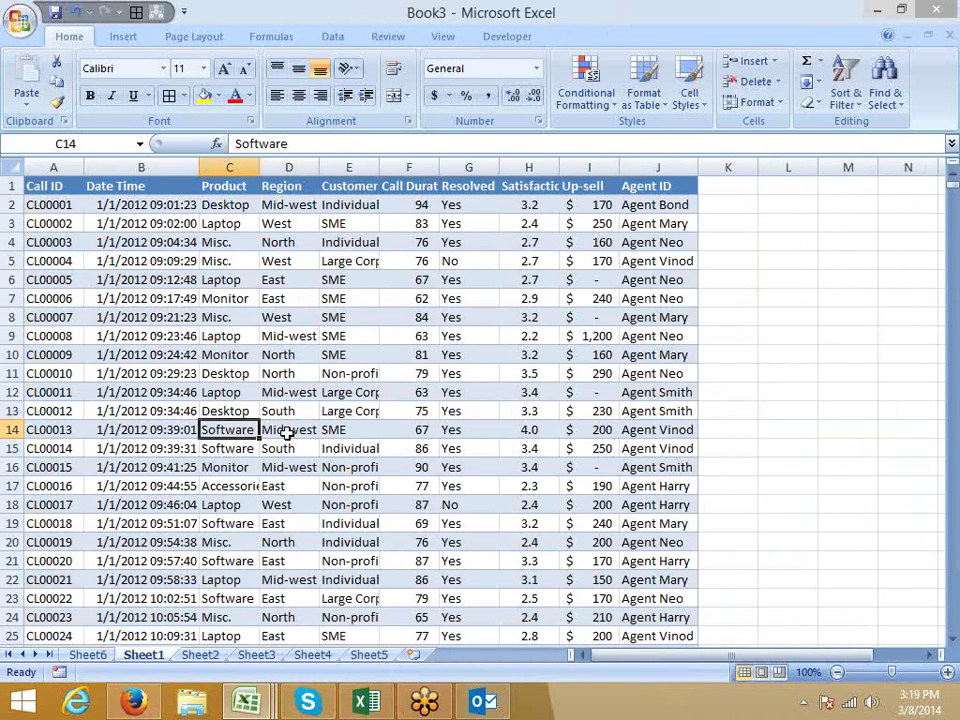
key("ctrl+Down")
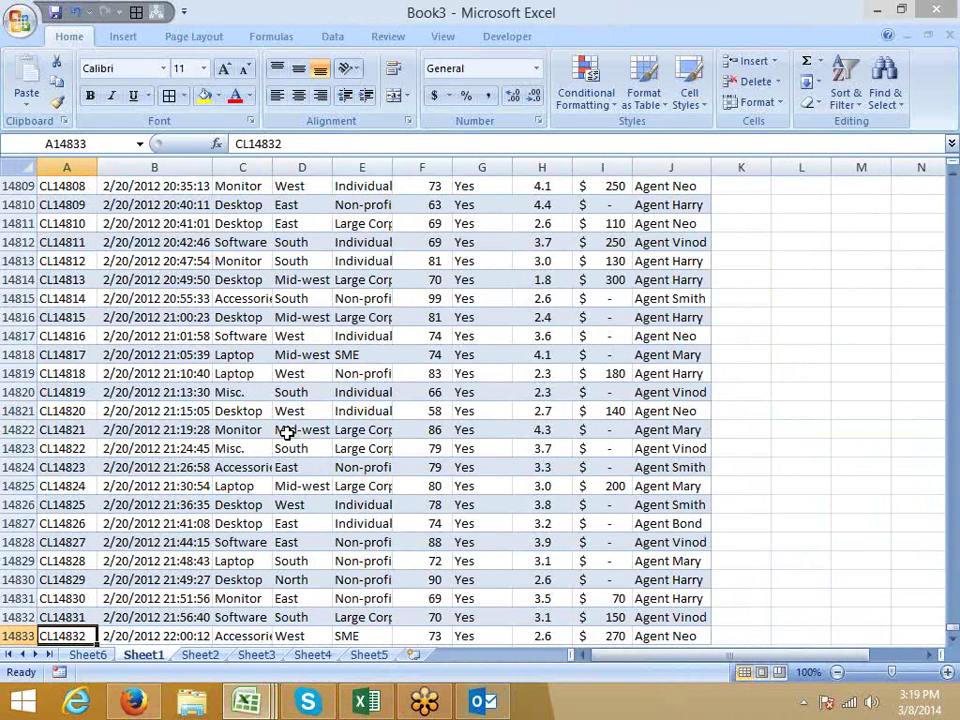
key("ctrl+Up")
key("ctrl+Down")
key("ctrl+Up")
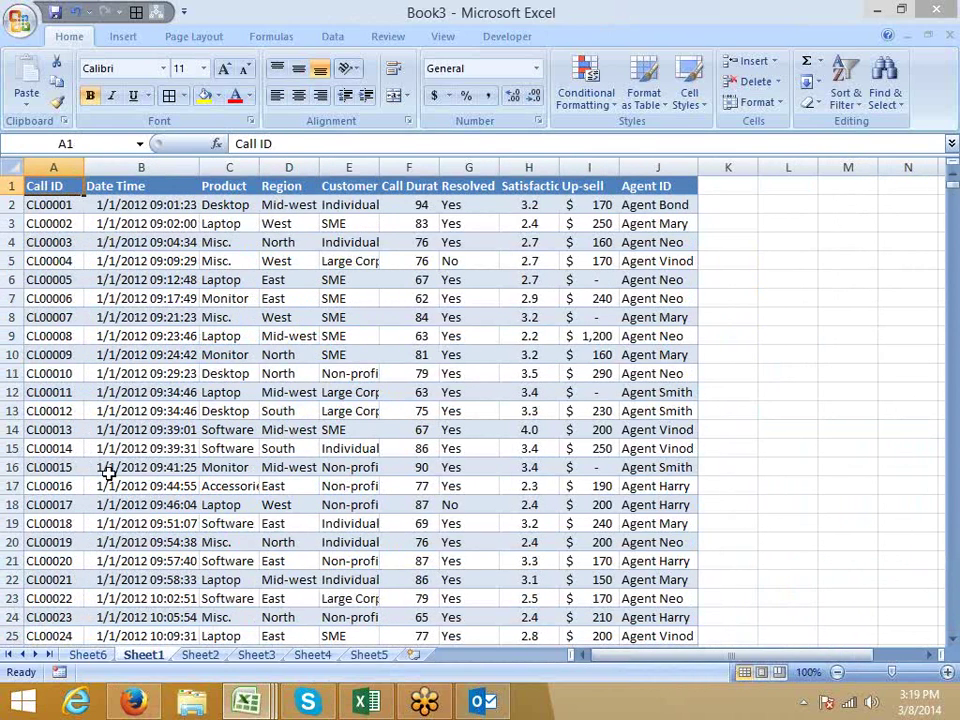
- Change the PivotTable's data source on Sheet6 to the range Sheet1!$A$1:$J$14833
left_click(87, 654)
left_click(188, 355)
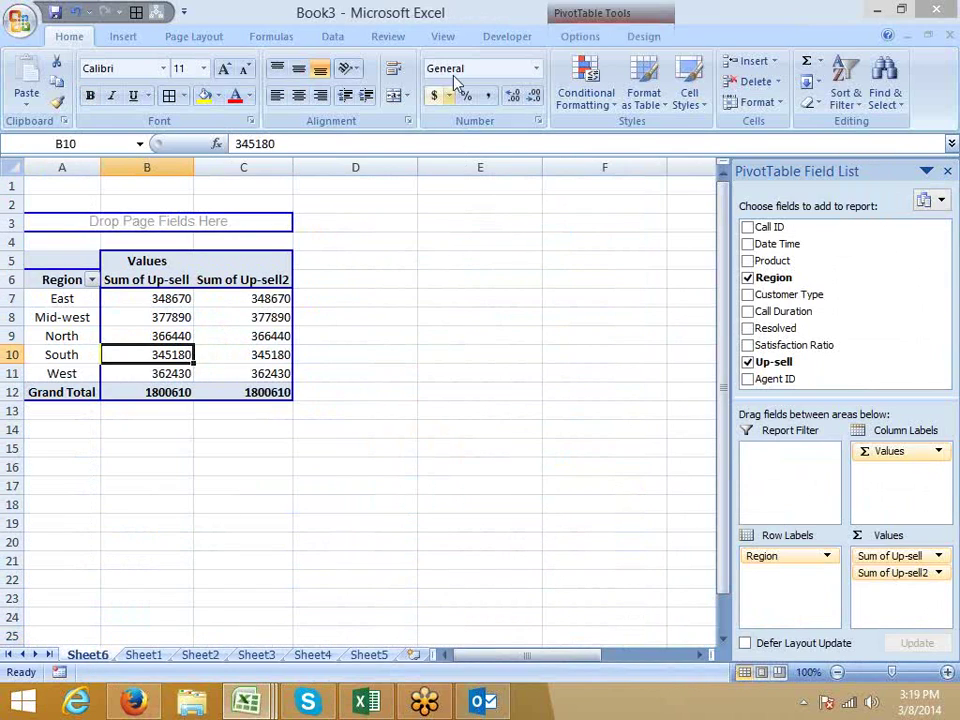
left_click(595, 22)
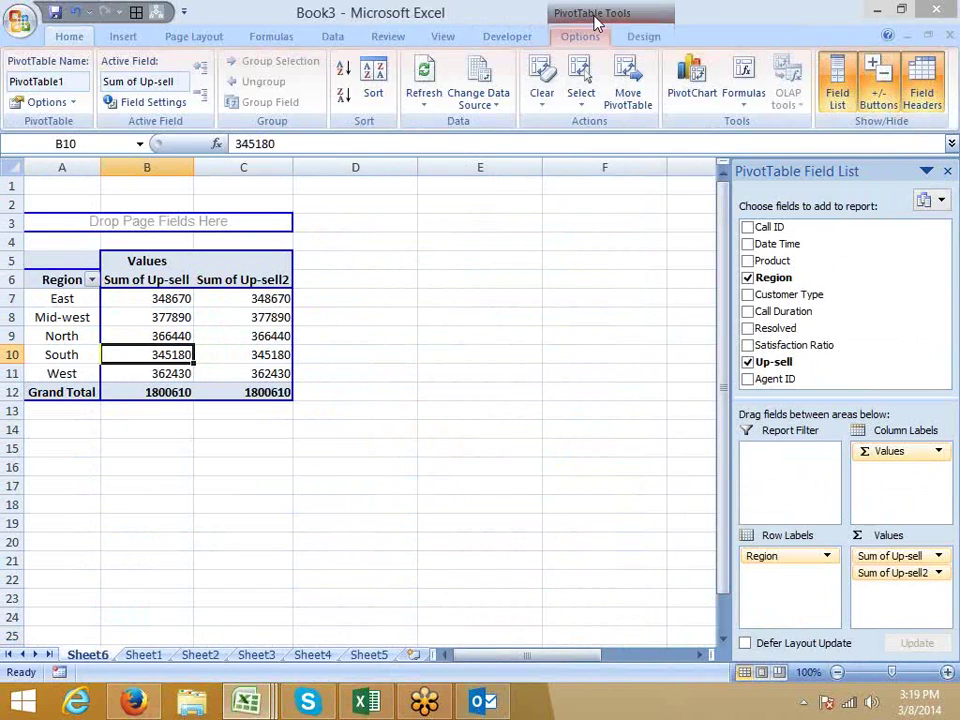
left_click(478, 100)
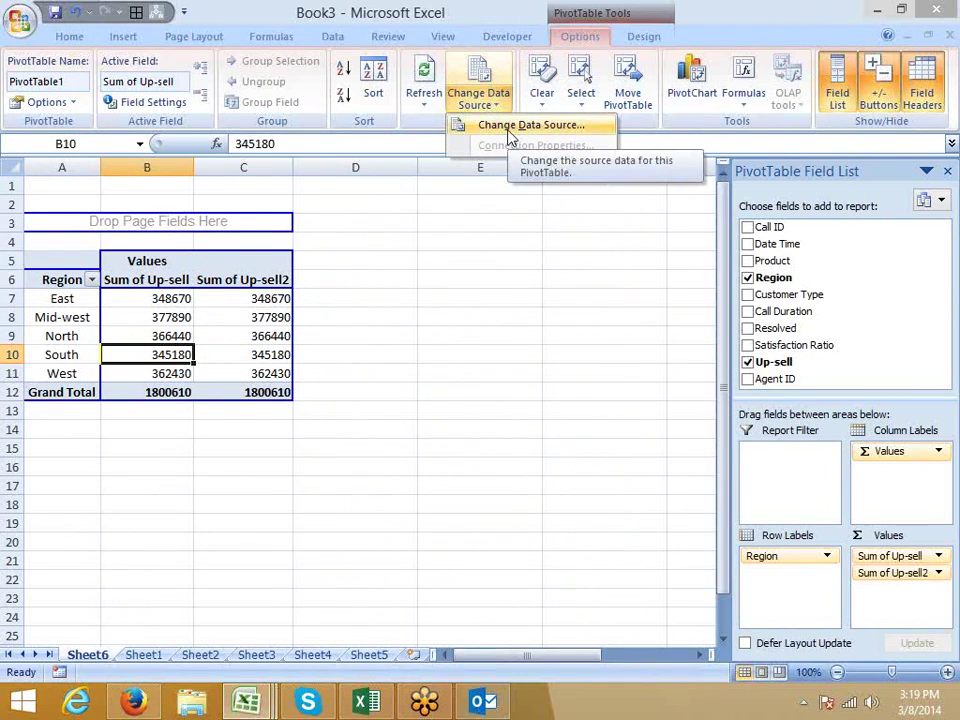
left_click(510, 127)
left_click(60, 186)
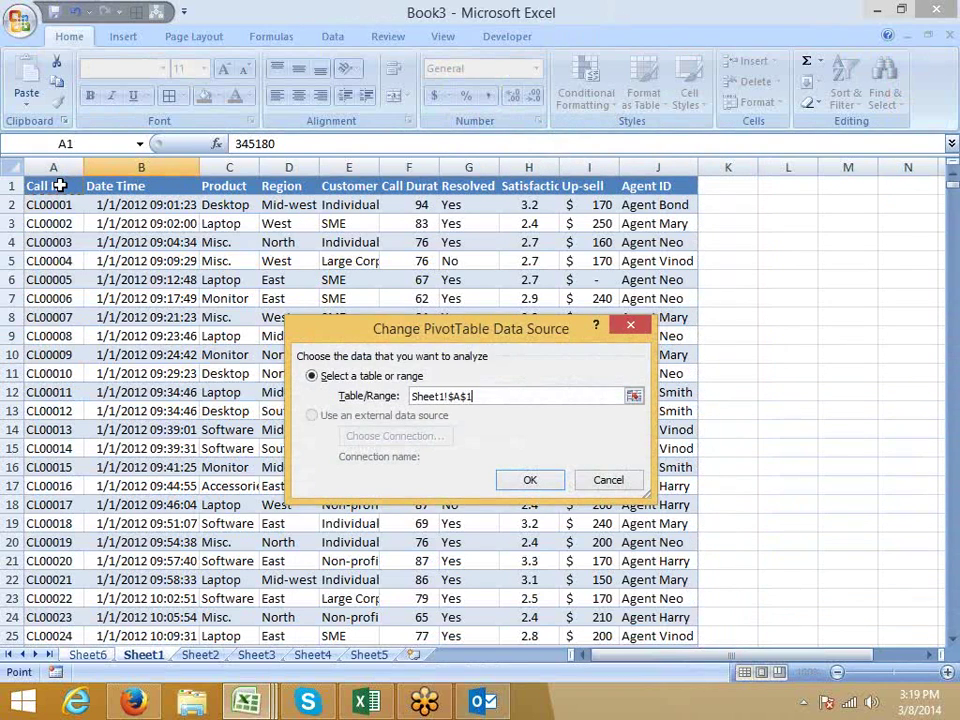
key("ctrl+shift+End")
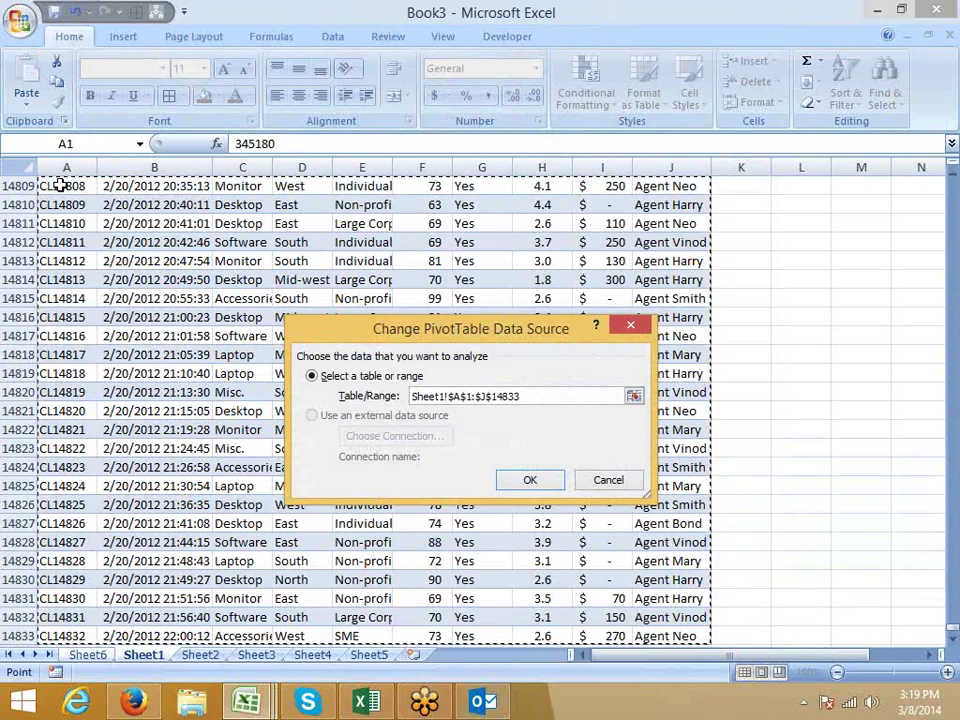
key("Return")
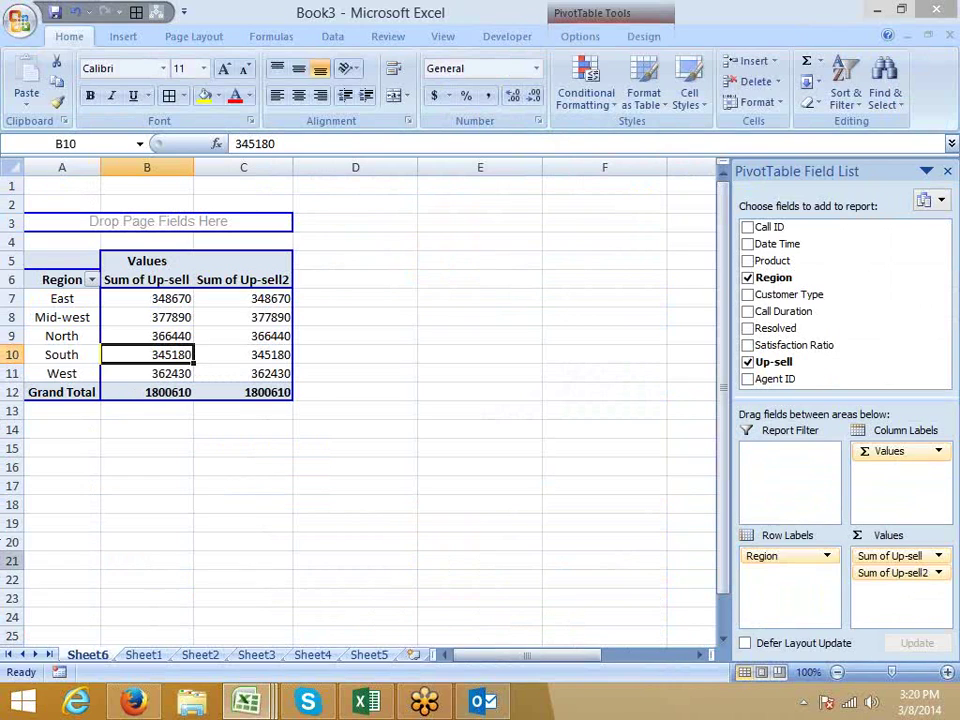
- Delete the PivotTable worksheet Sheet6 from the workbook
right_click(88, 656)
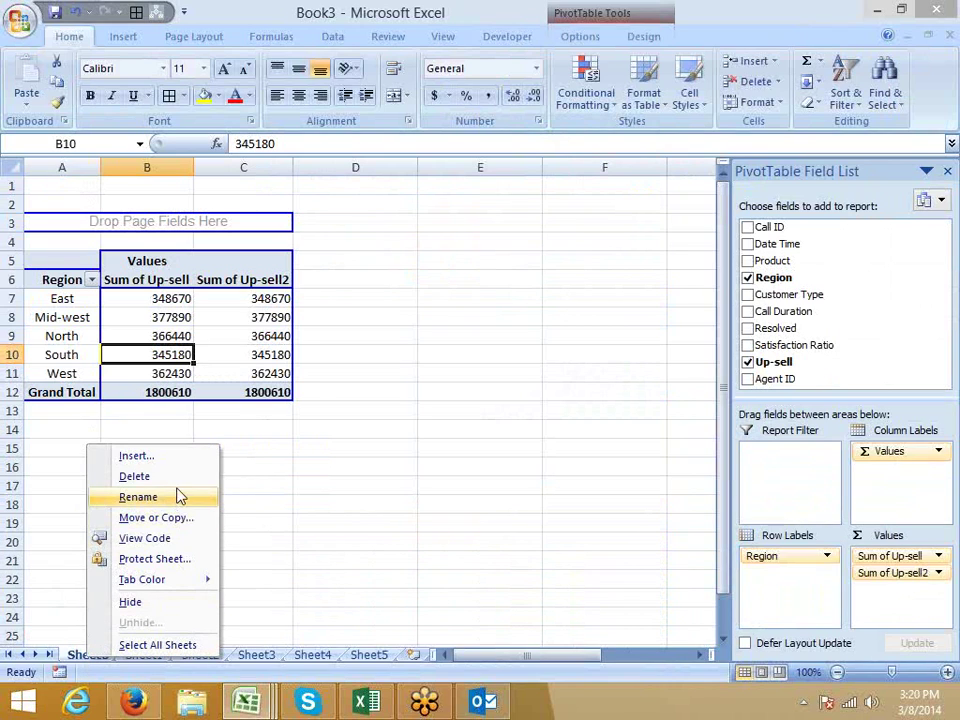
left_click(134, 476)
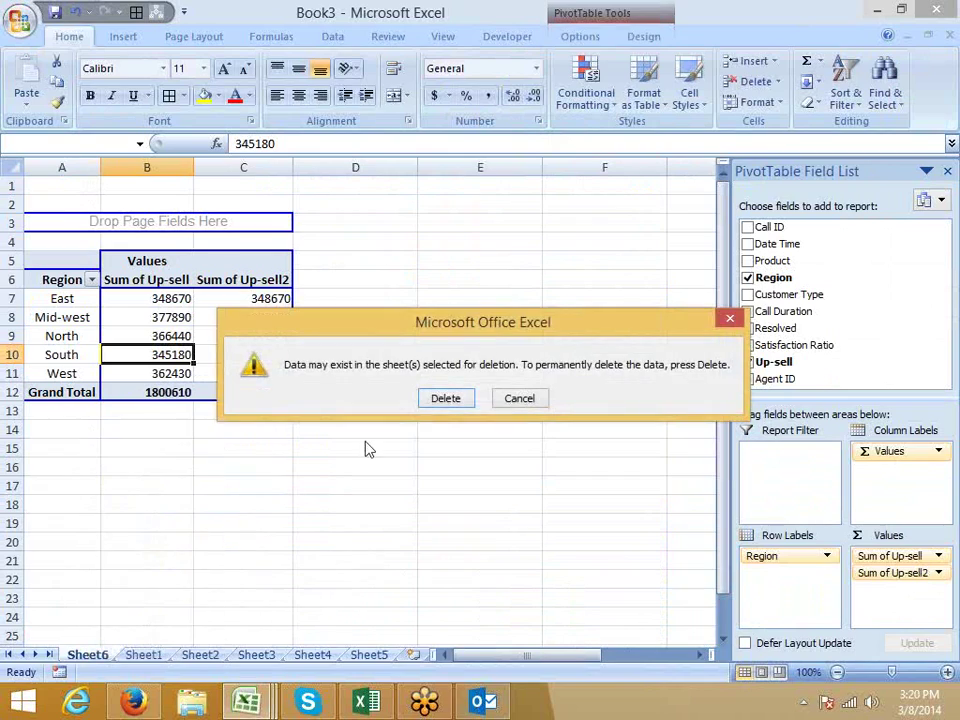
left_click(443, 410)
- Format the call data range $A$1:$J$14833 on Sheet1 as a table with headers, using Table Style Light 3
left_click(139, 378)
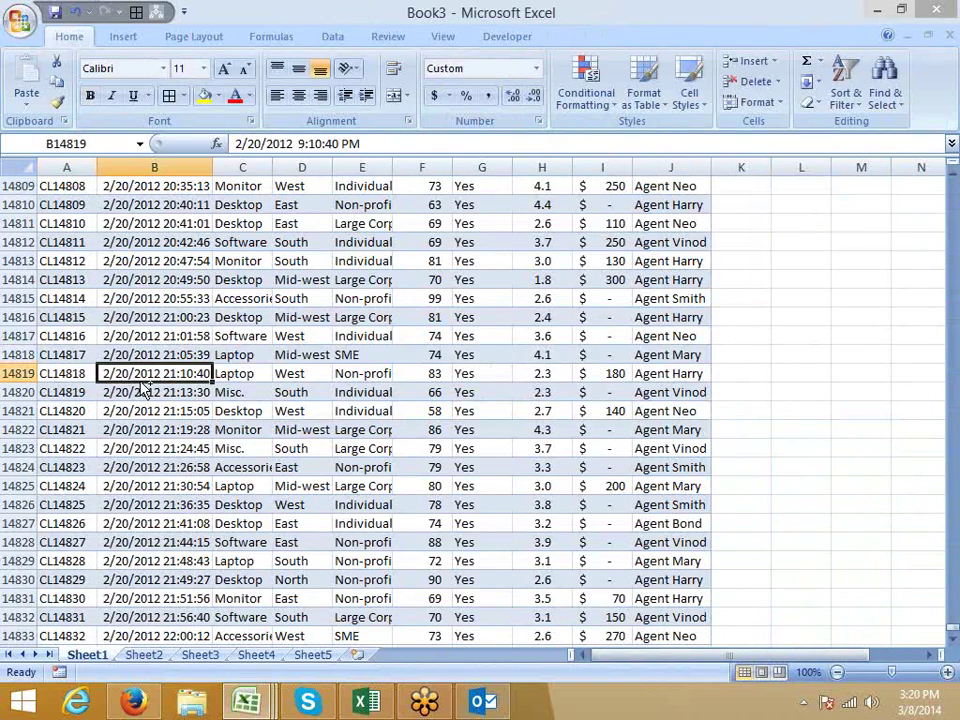
key("ctrl+Home")
key("ctrl+shift+Right")
key("ctrl+shift+Down")
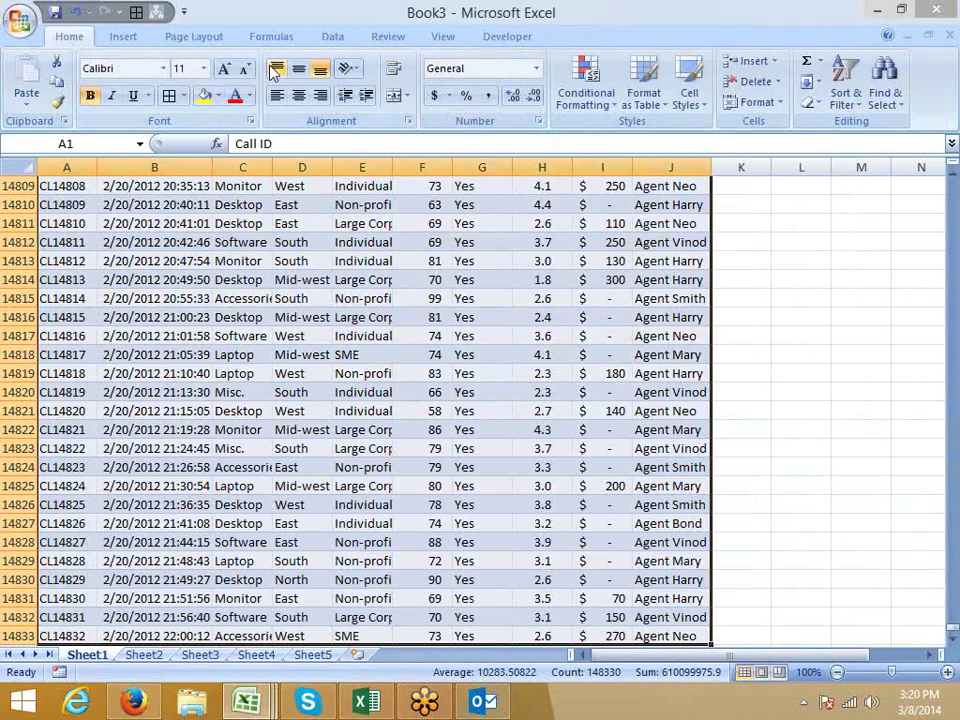
left_click(341, 36)
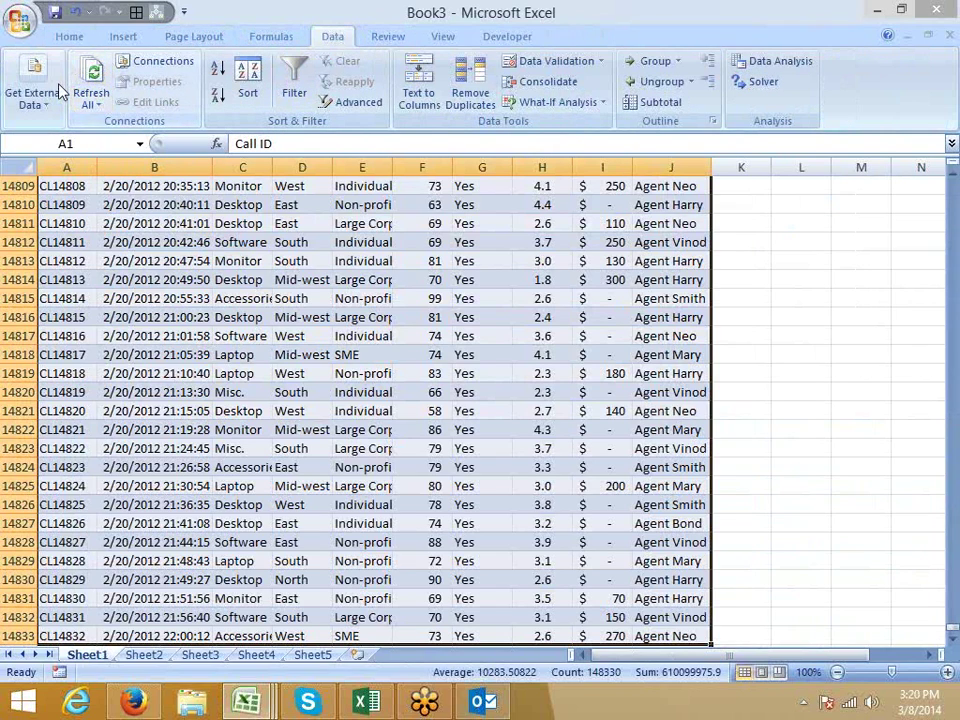
left_click(70, 36)
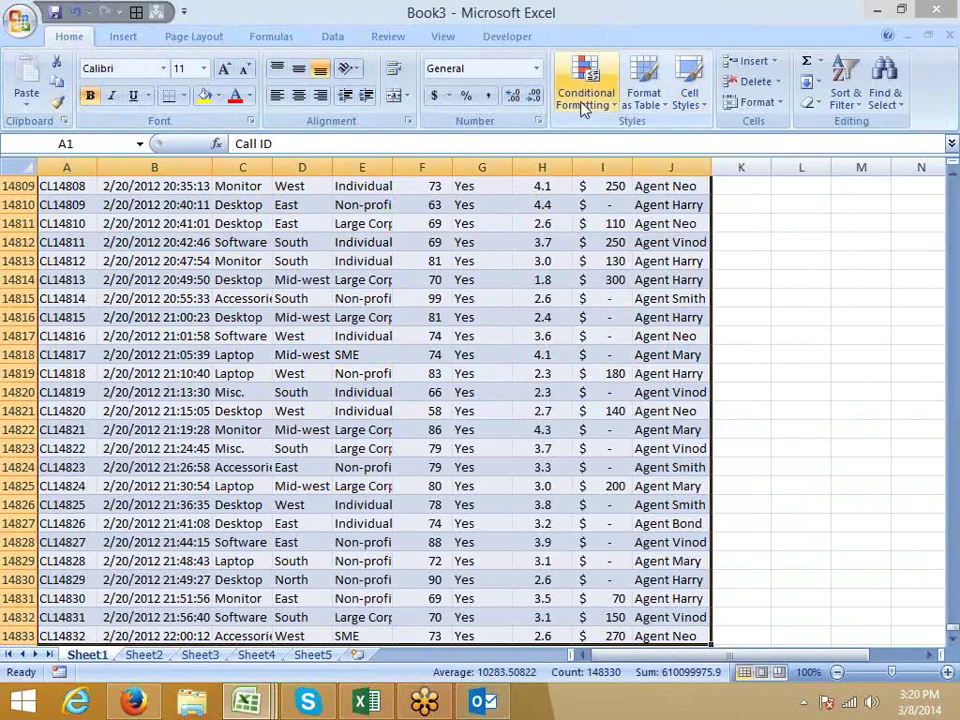
left_click(655, 102)
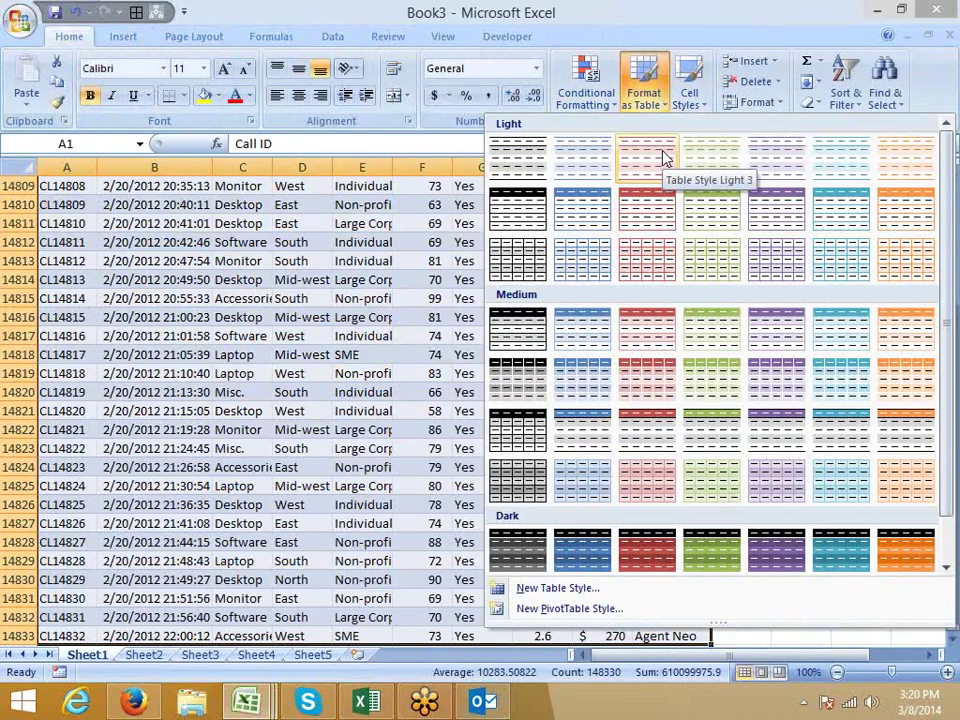
left_click(664, 158)
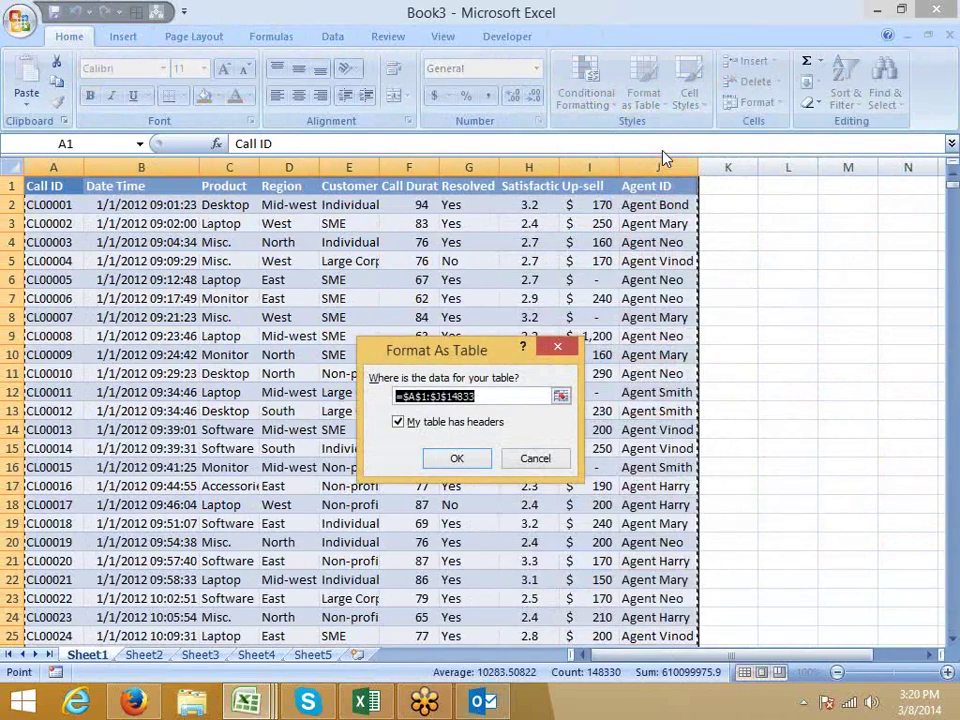
left_click(456, 462)
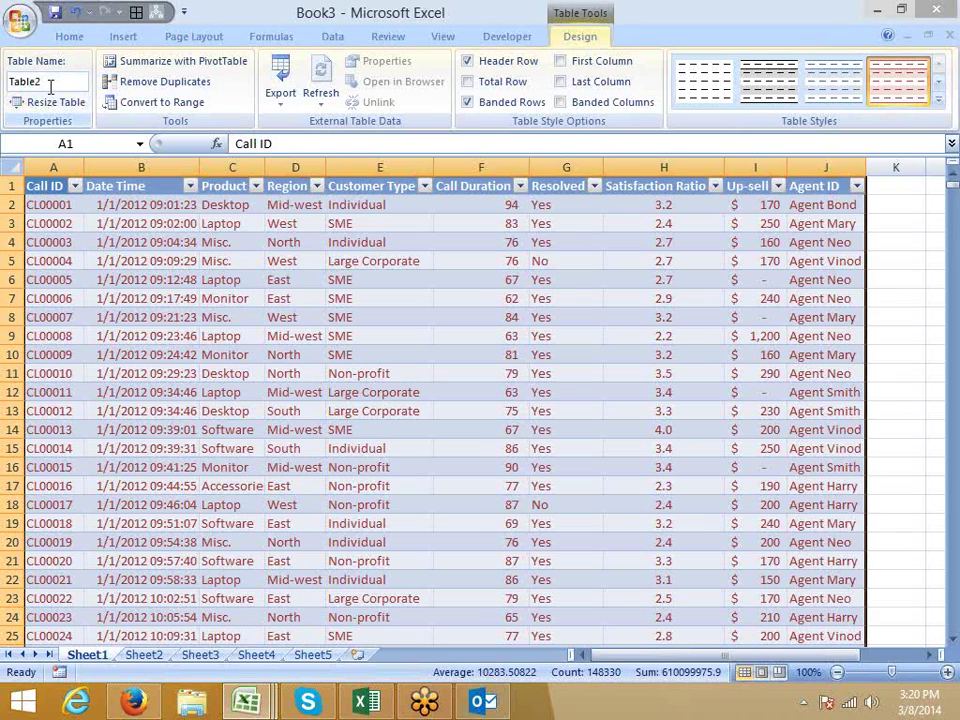
- Check where the table ends by going to the first empty row below its last record and inspecting its corner handle
left_click(66, 225)
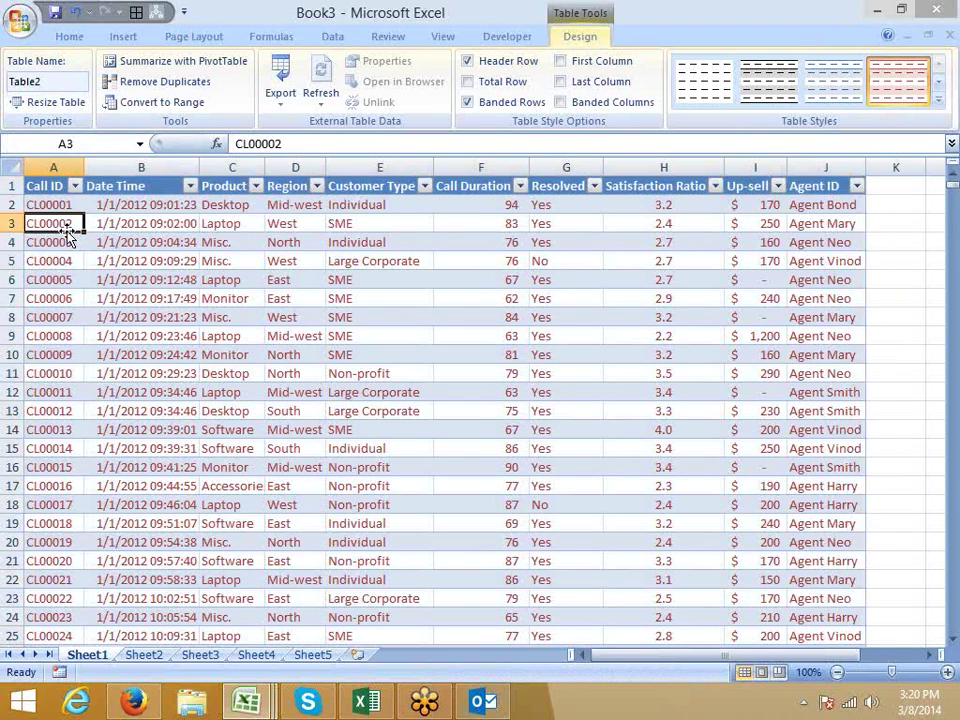
key("ctrl+Down")
key("Down")
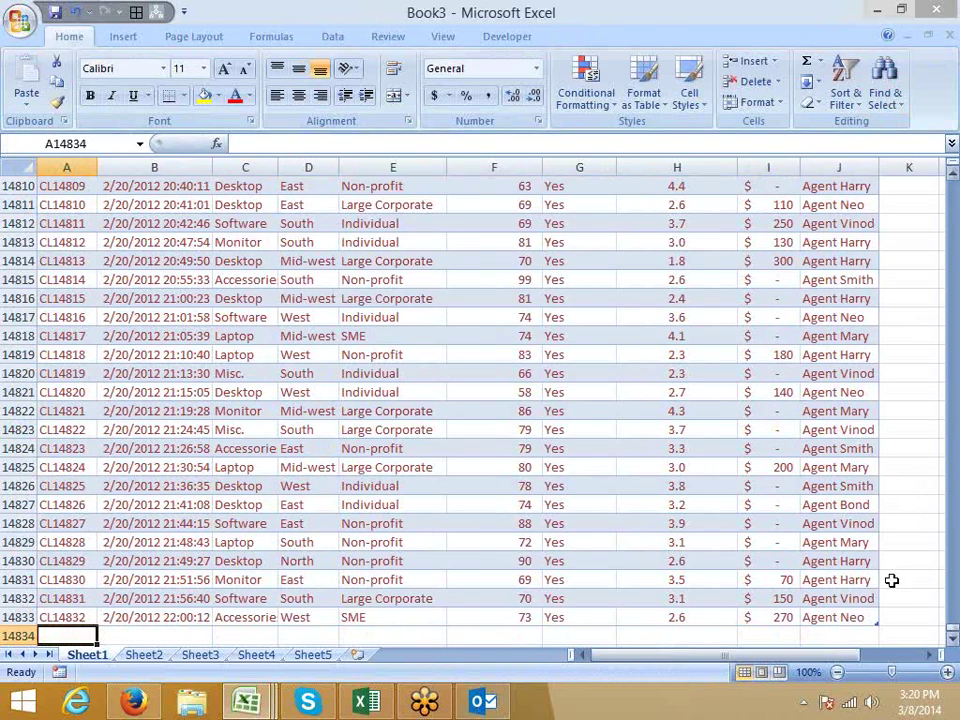
left_click_drag(877, 627, 881, 630)
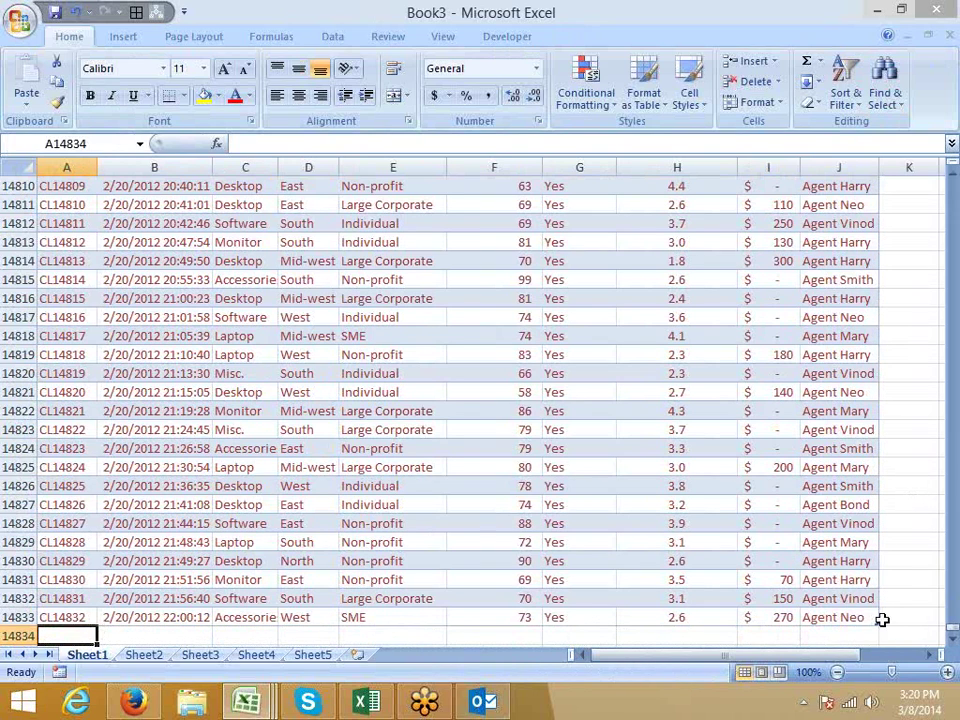
- Create a PivotTable on a new worksheet with Table2 as its source
left_click(155, 261)
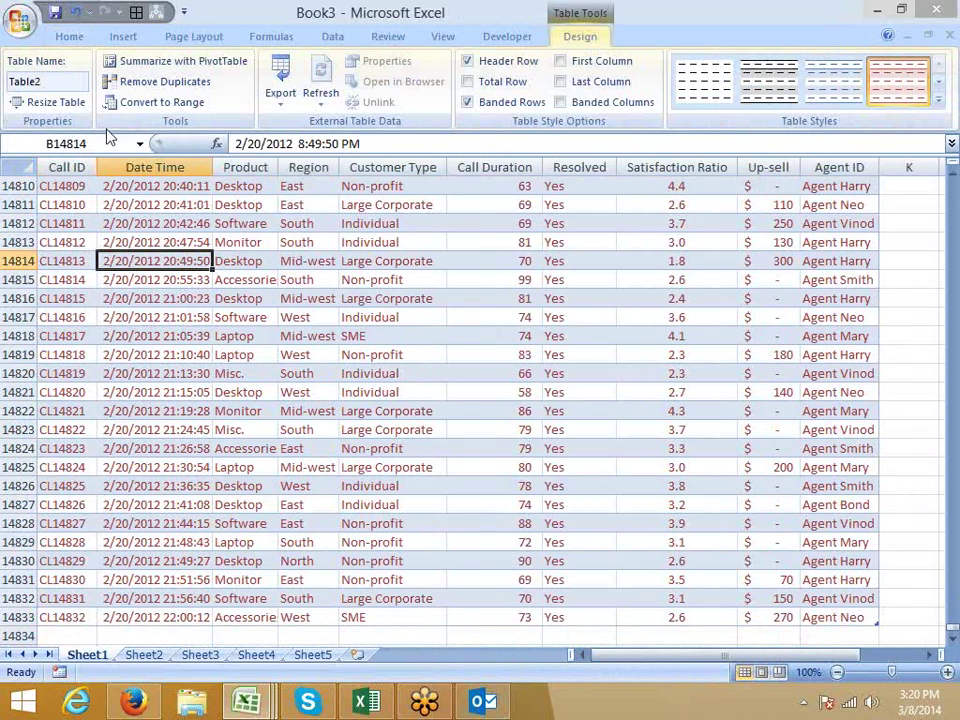
left_click(113, 36)
left_click(32, 95)
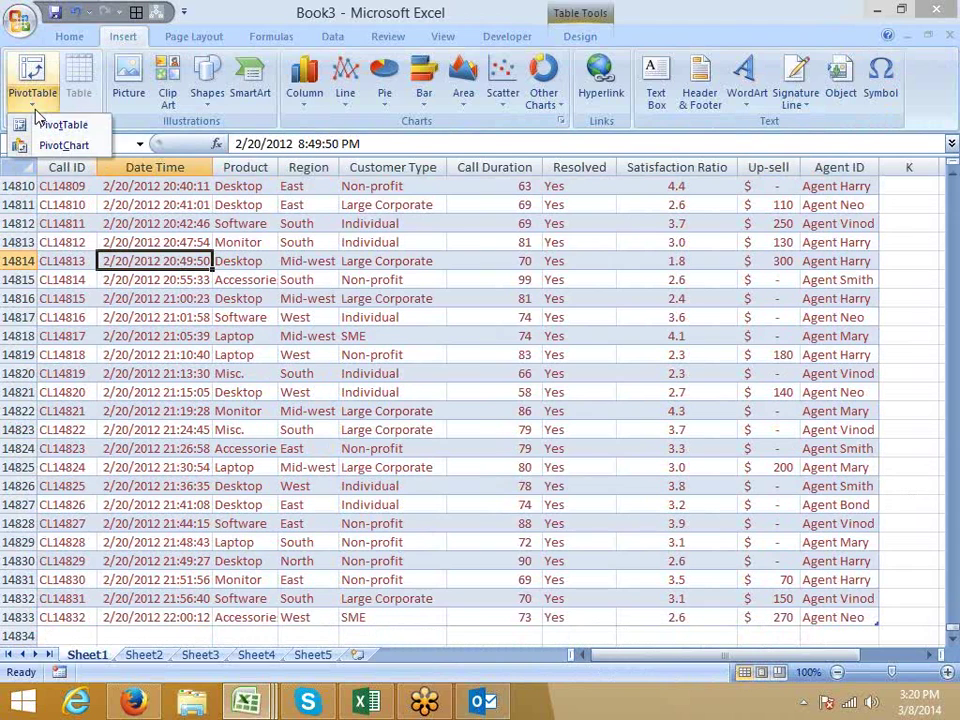
left_click(45, 124)
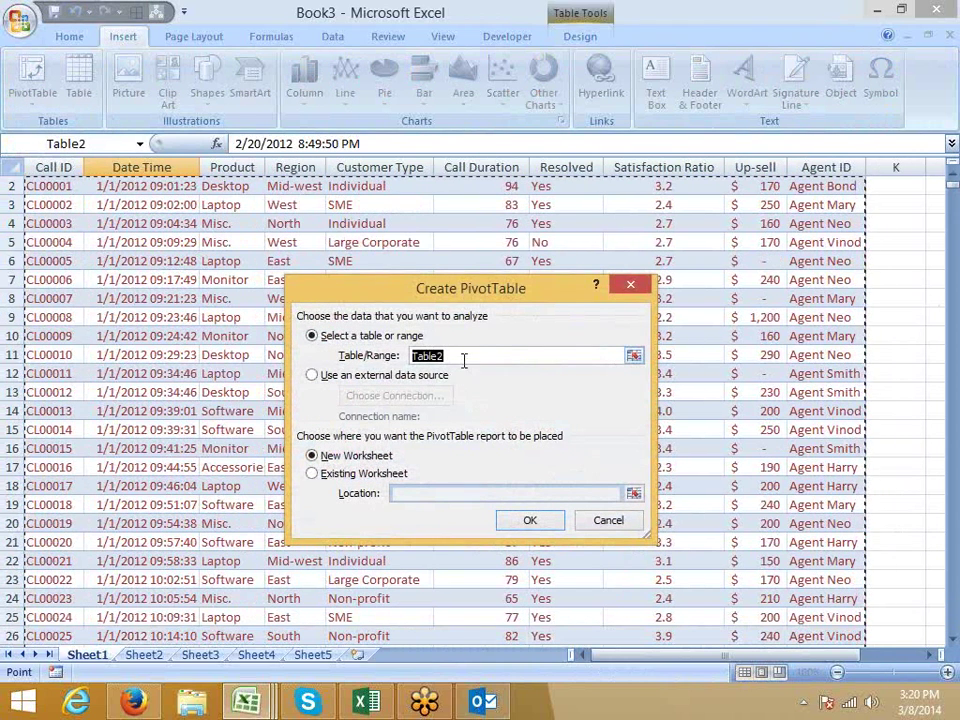
left_click_drag(464, 358, 395, 360)
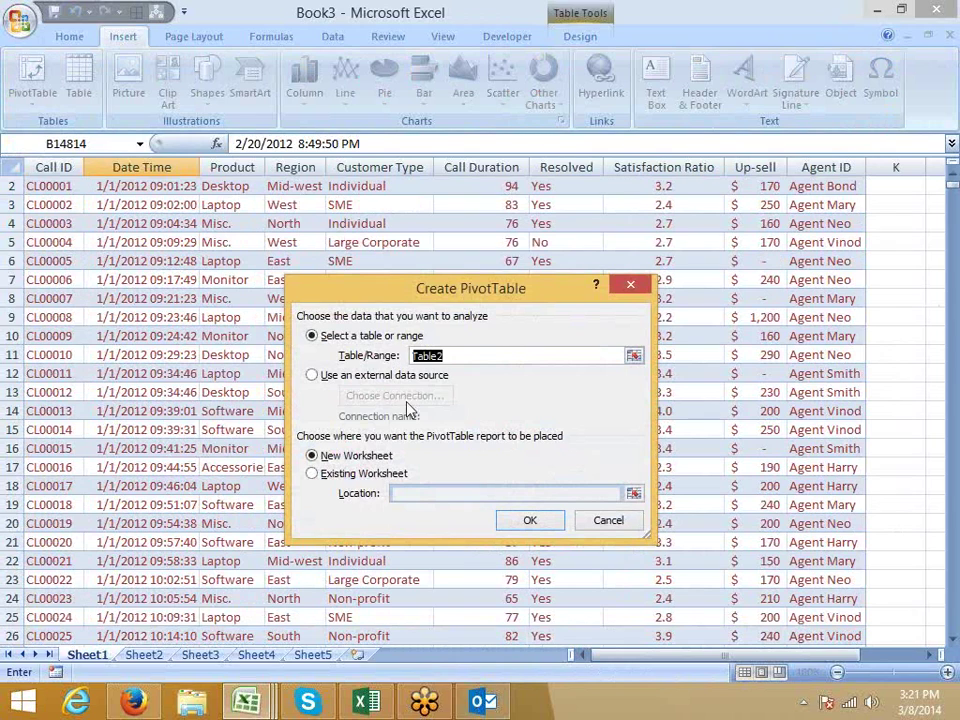
left_click(521, 516)
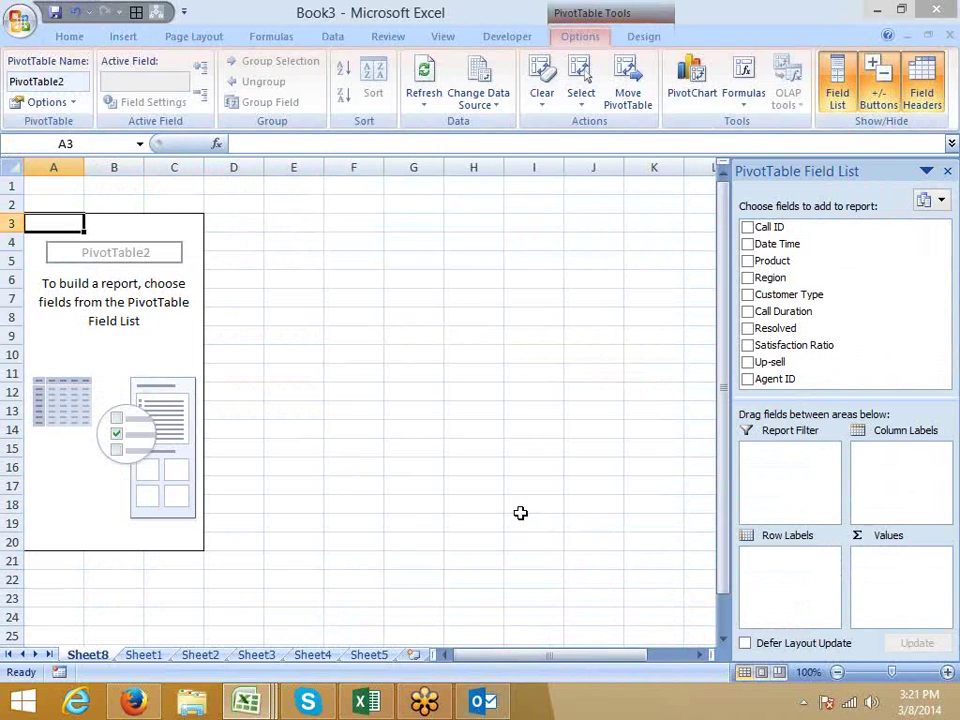
- Examine the extent of the source table on Sheet1, from its header row to the corner handle at the last record
left_click(498, 104)
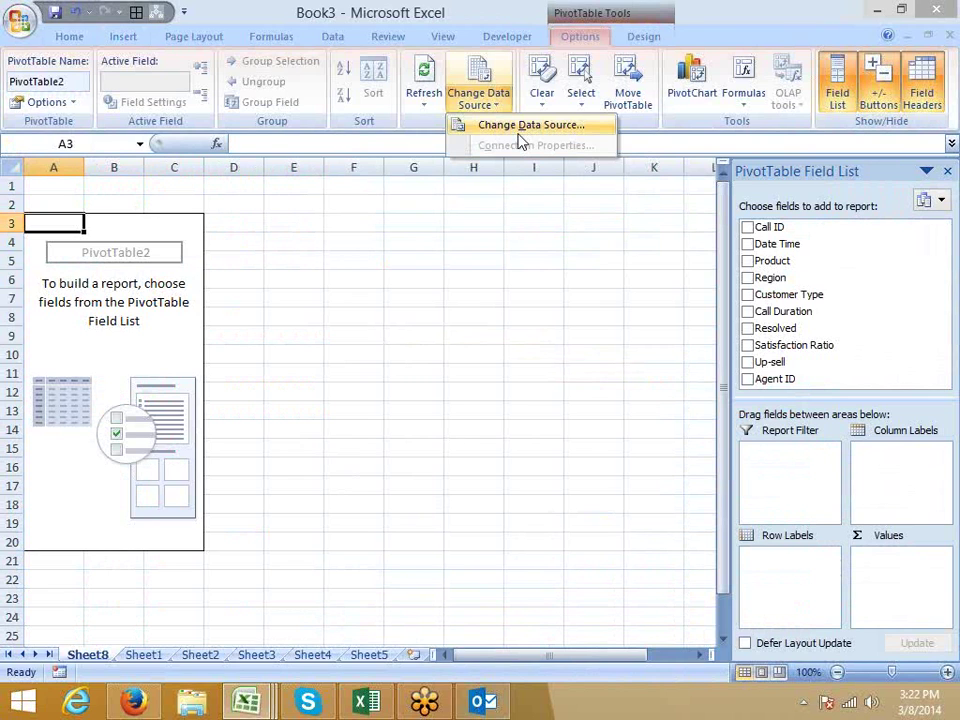
left_click(144, 658)
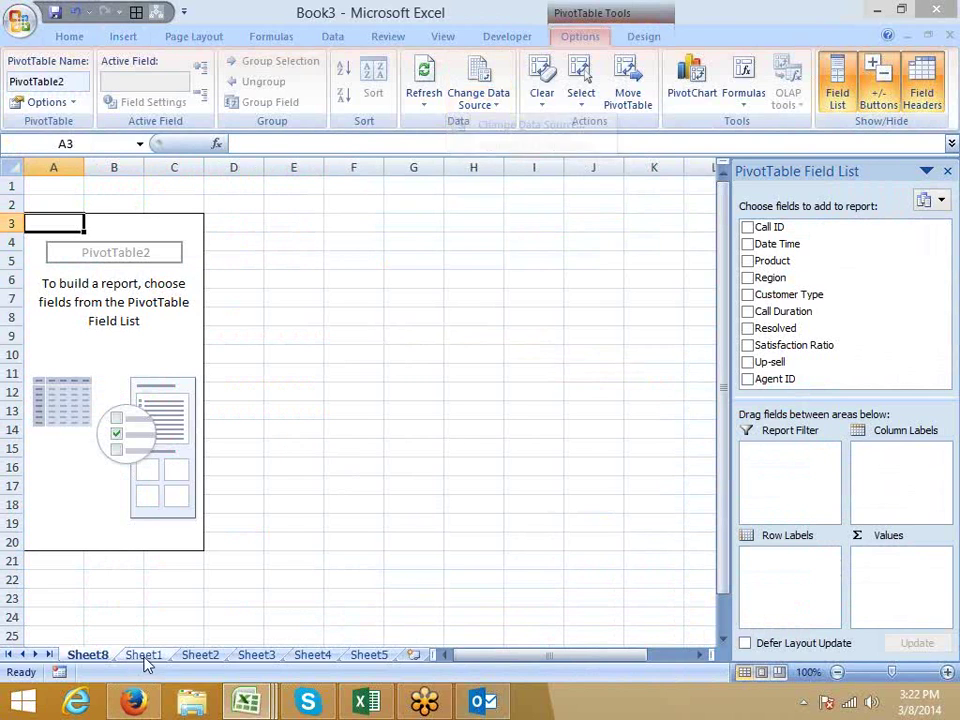
left_click(146, 658)
left_click(396, 467)
scroll(771, 403, "up", 1)
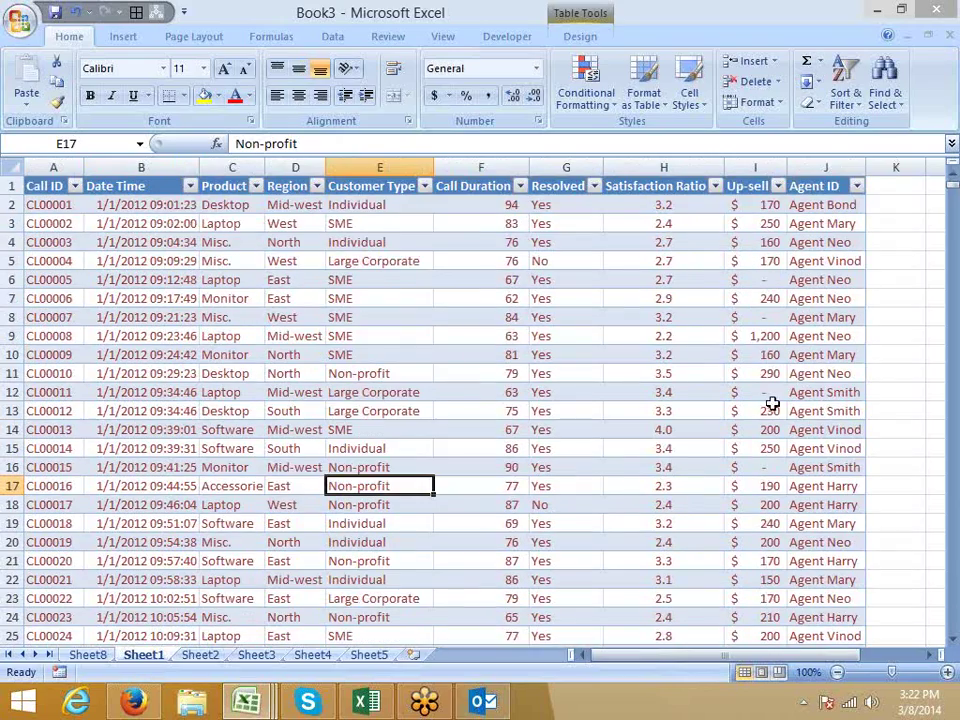
left_click(896, 204)
scroll(830, 450, "down", 5)
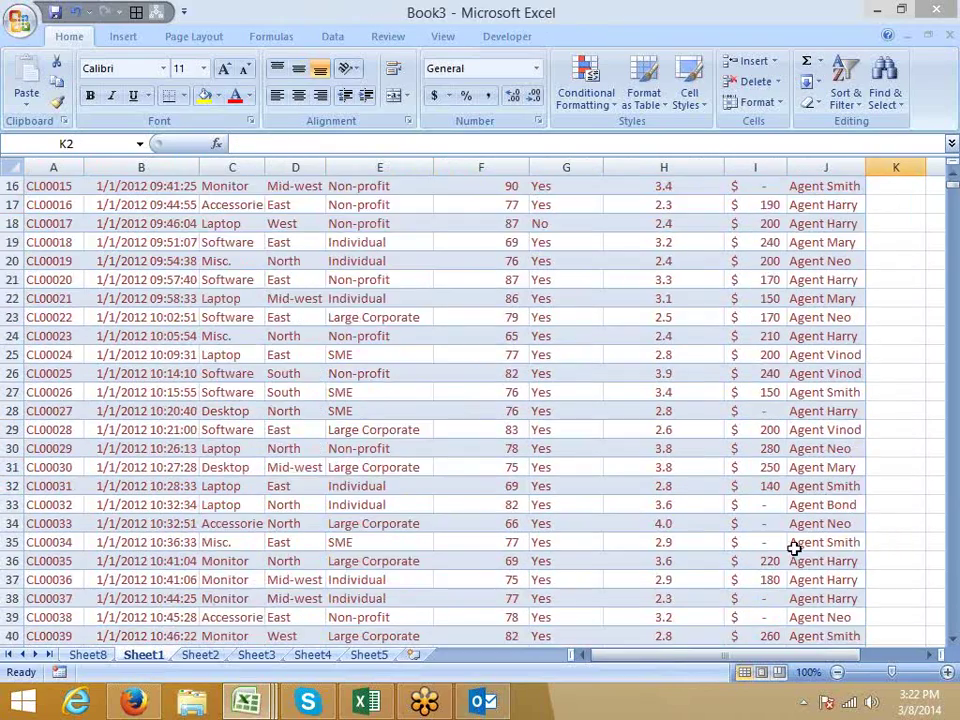
scroll(804, 561, "up", 5)
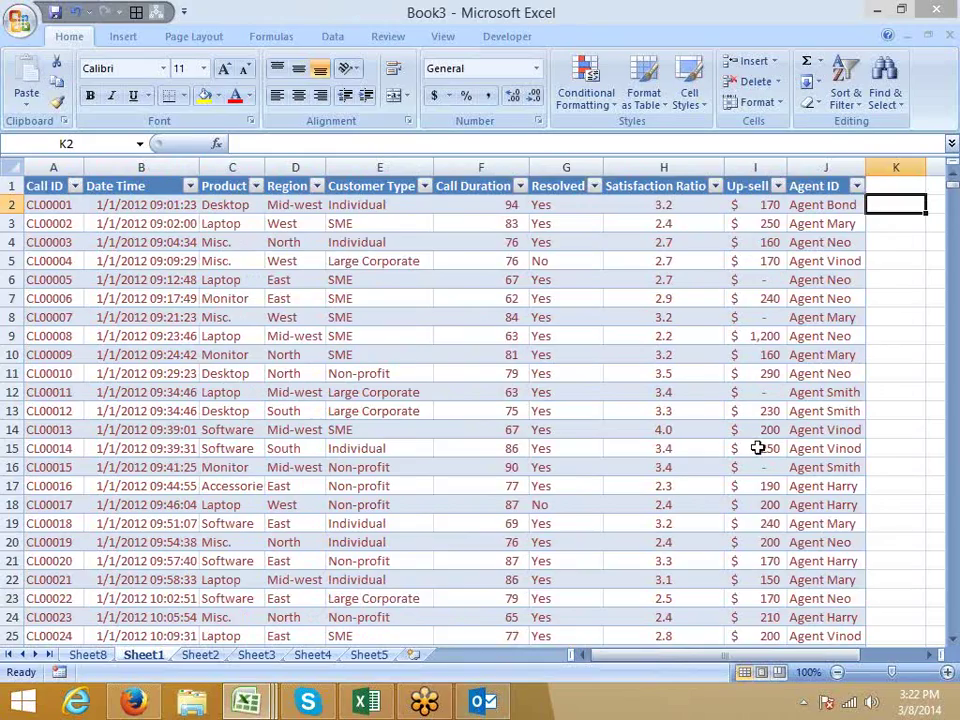
scroll(758, 448, "down", 18)
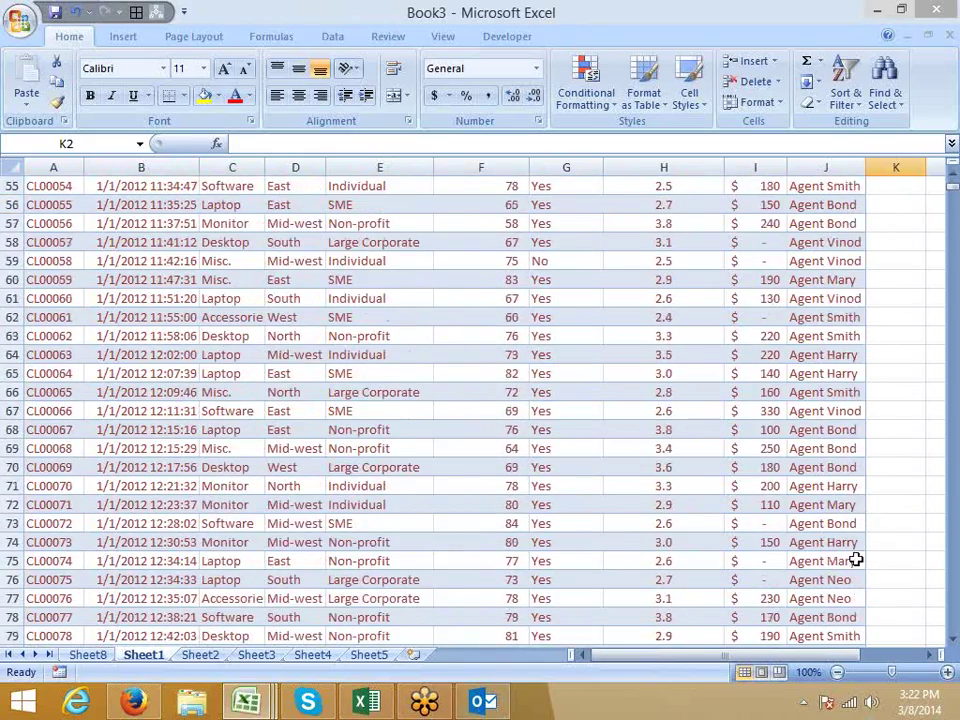
scroll(856, 565, "down", 20)
left_click(858, 579)
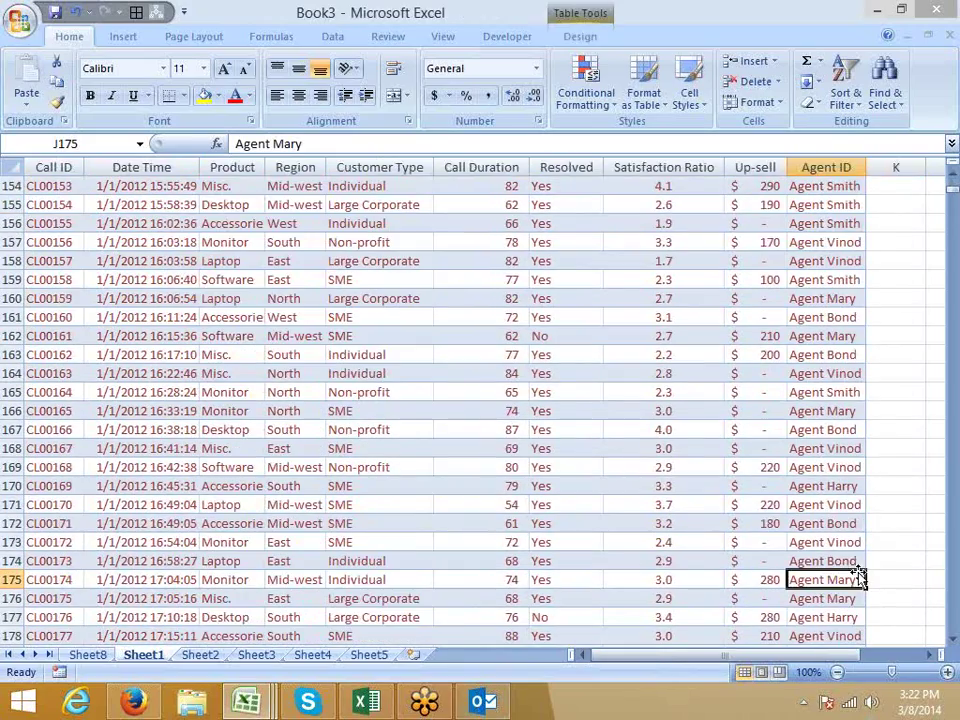
key("ctrl+Down")
scroll(853, 578, "down", 4)
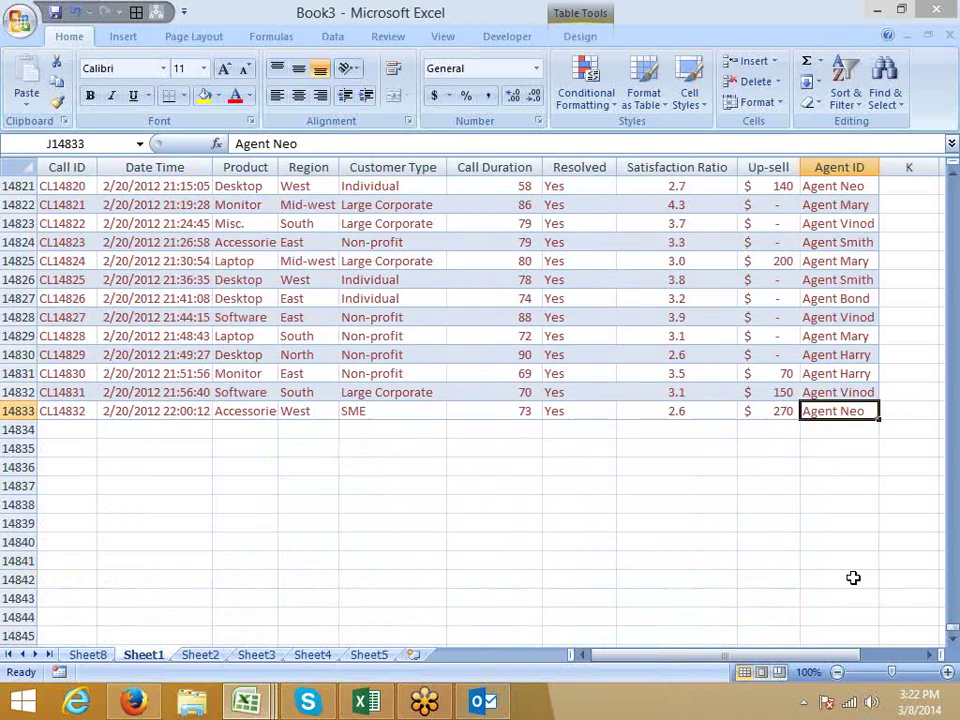
left_click(853, 578)
mouse_move(879, 416)
left_mouse_down()
mouse_move(915, 440)
mouse_move(921, 470)
mouse_move(880, 423)
left_mouse_up()
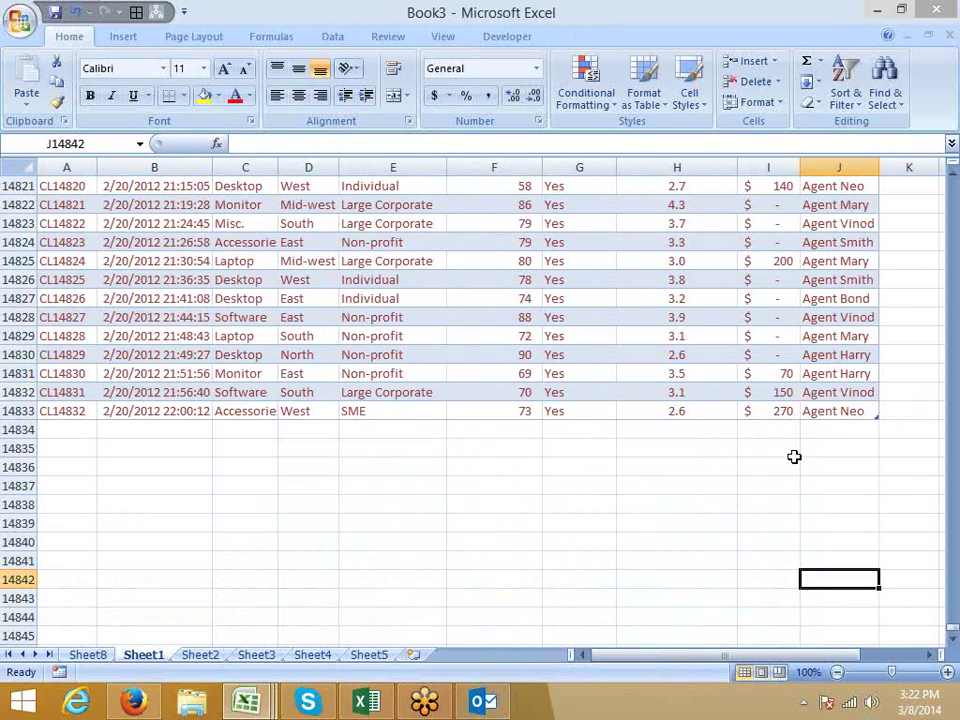
- View the empty PivotTable on Sheet8, and return to the blank rows below the table on Sheet1
left_click(95, 654)
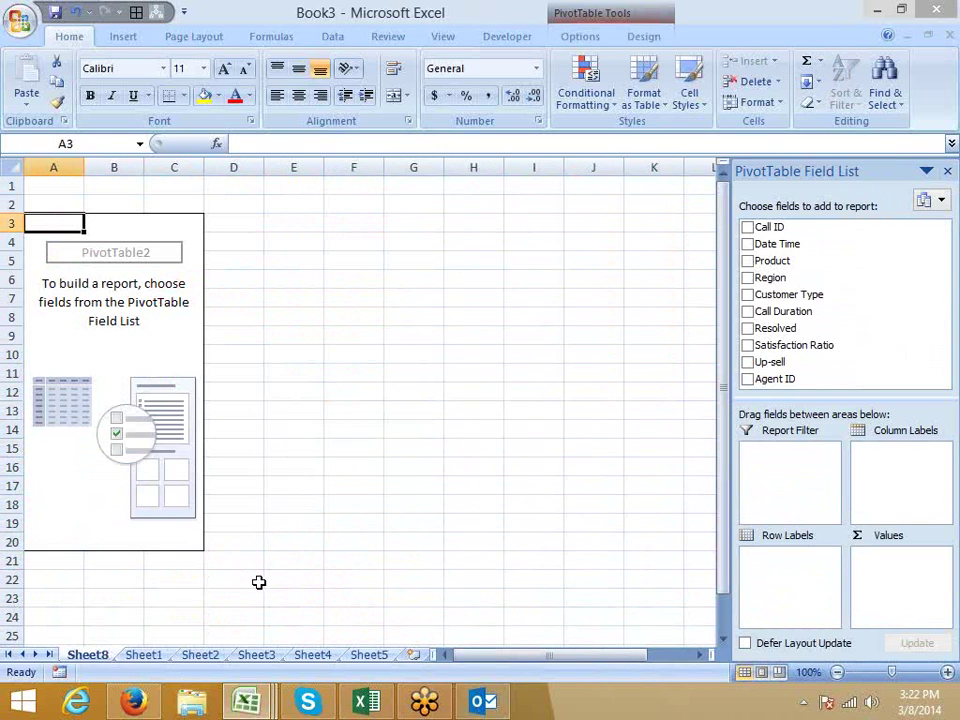
left_click(141, 656)
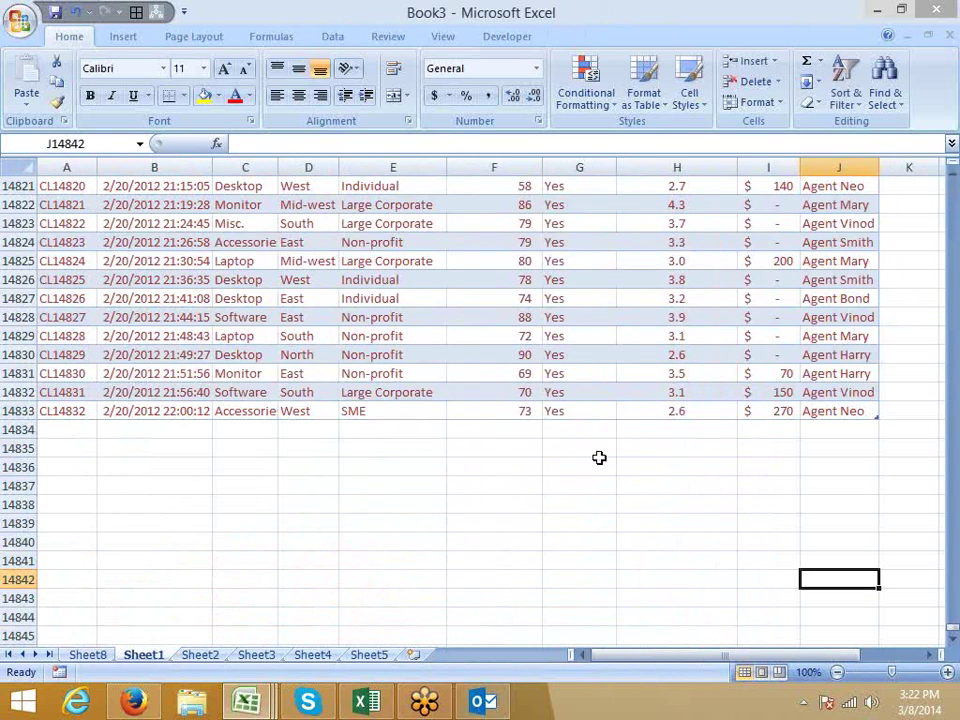
left_click(497, 450)
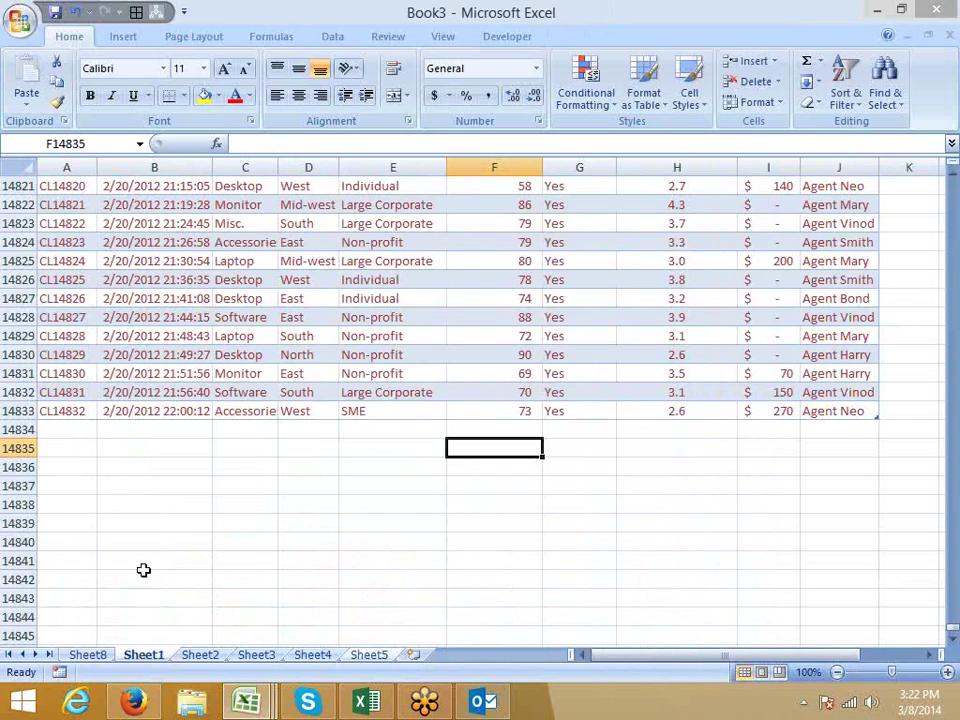
- Lay out the PivotTable on Sheet8 with Date Time as row labels and the sum of Up-sell as values
left_click(20, 429)
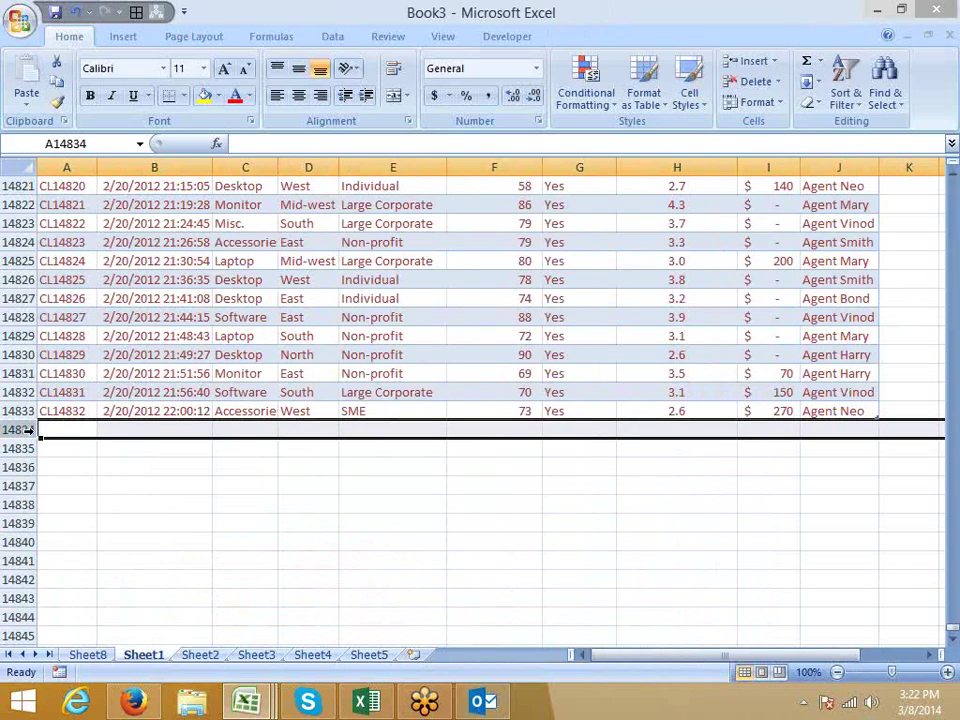
left_click(197, 656)
left_click(105, 656)
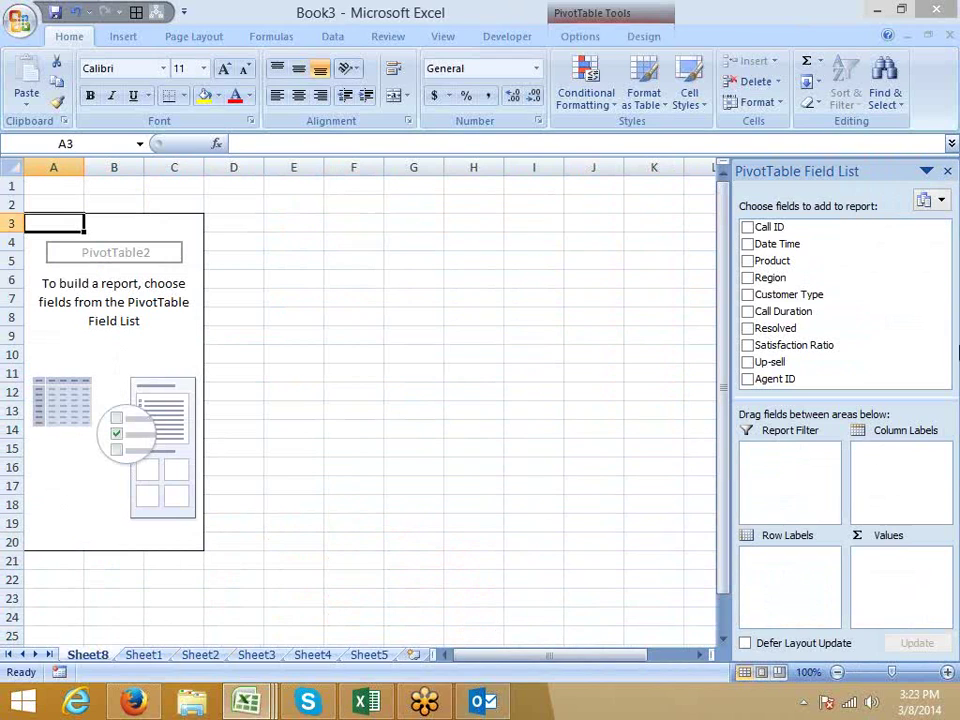
left_click_drag(807, 246, 790, 568)
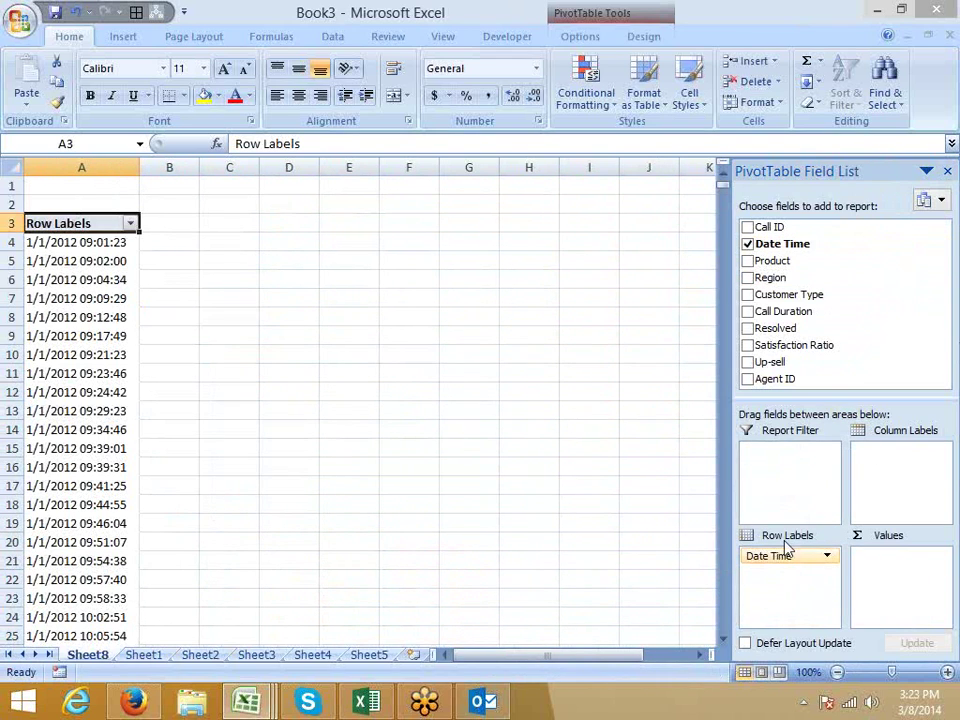
left_click_drag(784, 364, 894, 563)
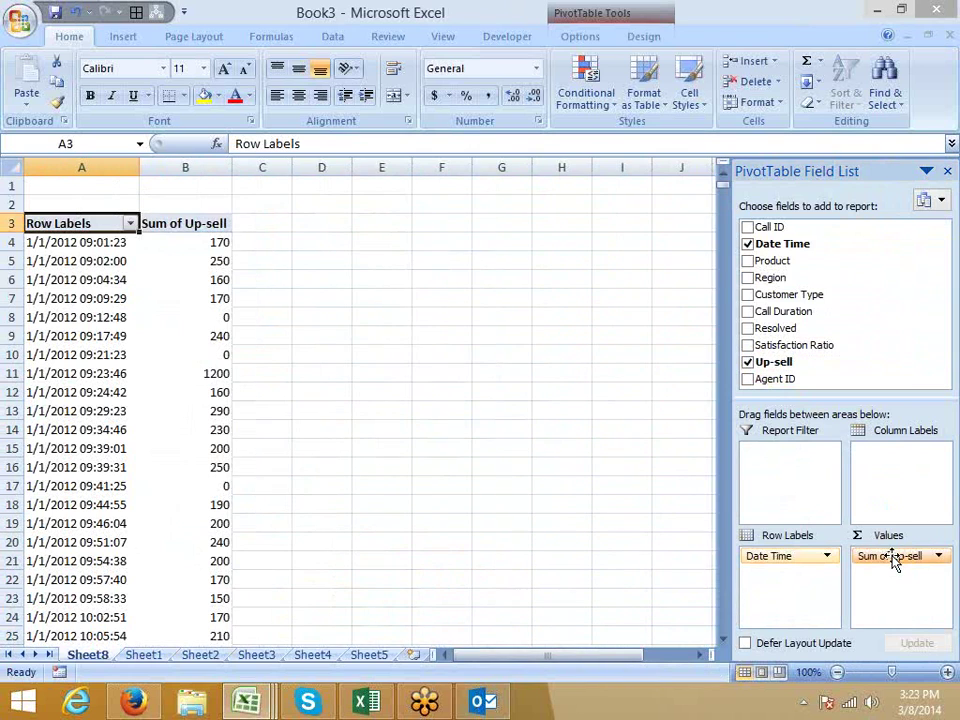
scroll(435, 495, "down", 10)
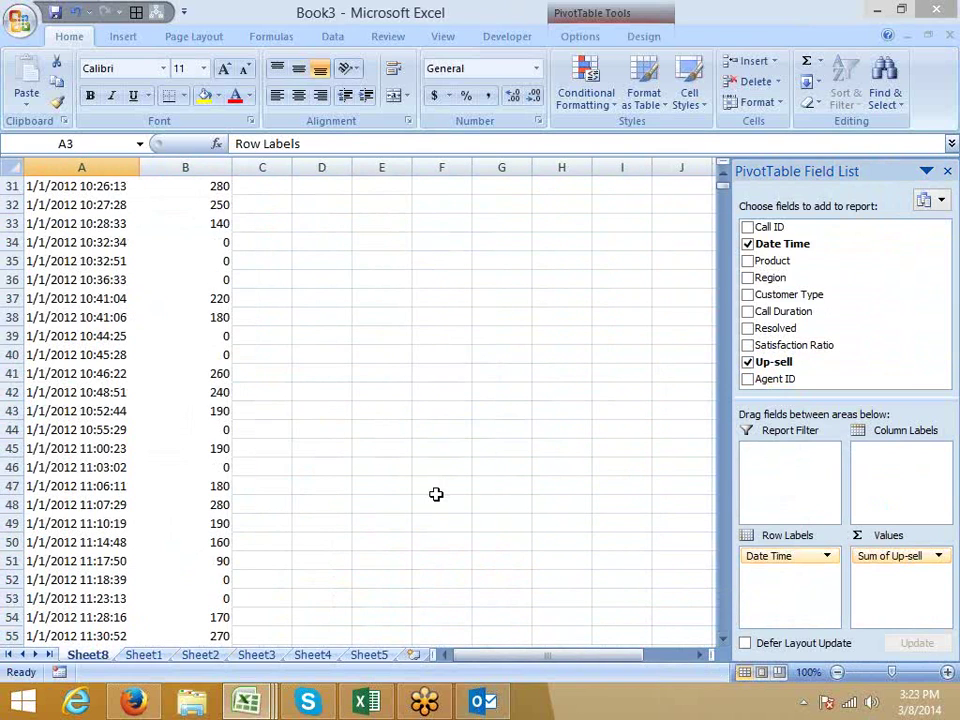
scroll(313, 490, "down", 3)
scroll(313, 490, "down", 20)
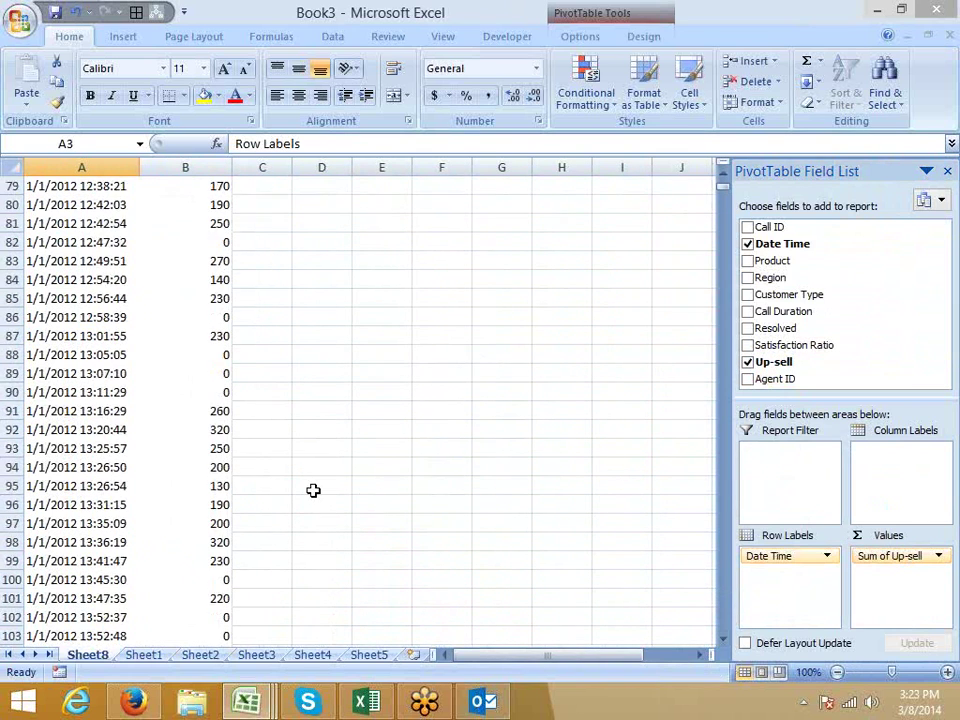
- Examine the first entries of the Date Time column in the source table on Sheet1
left_click(143, 654)
left_click(84, 283)
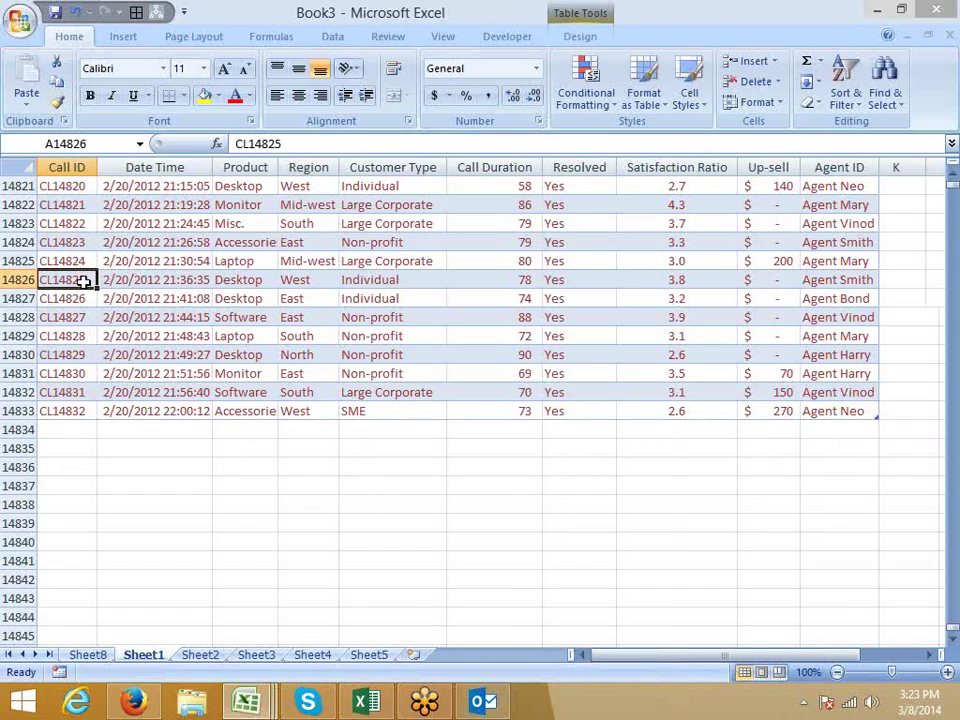
key("ctrl+Home")
key("Right")
key("Down")
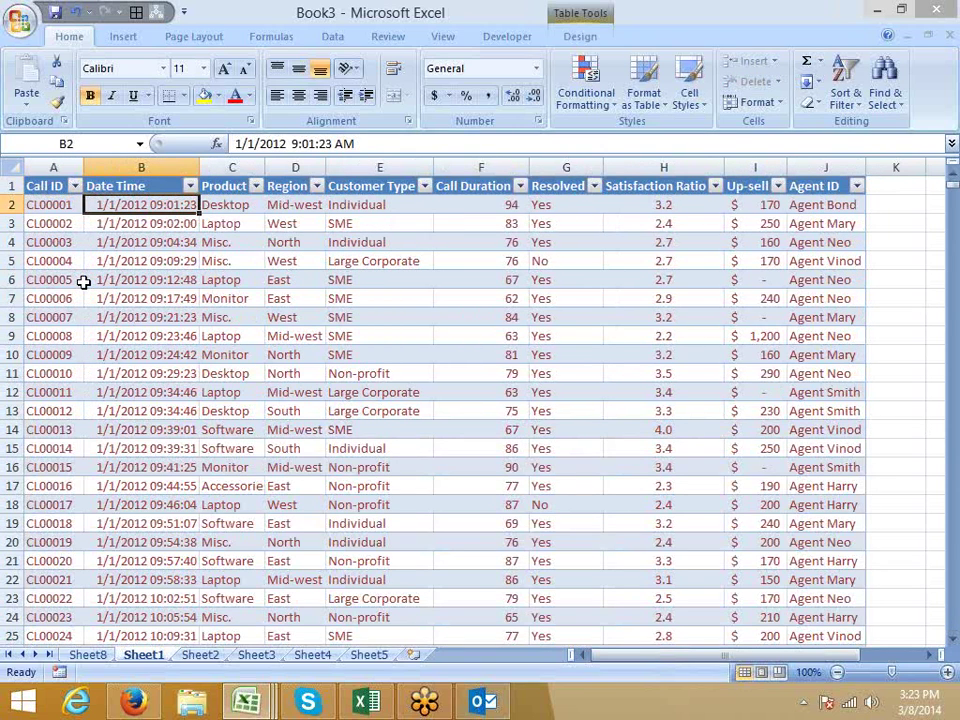
key("Down")
key("Down")
key("Up")
key("Up")
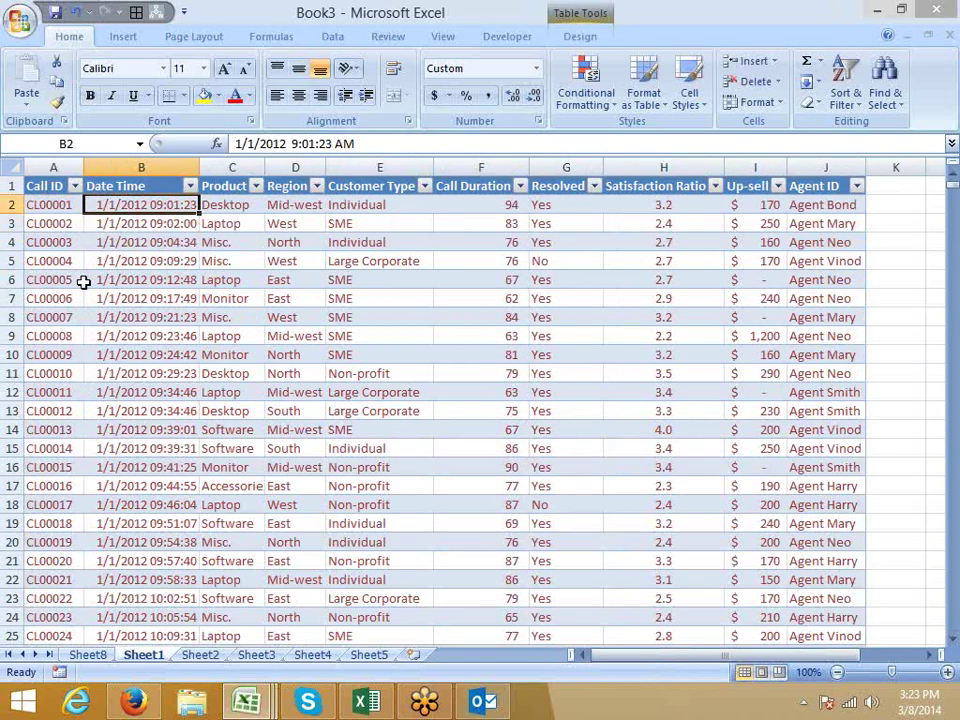
key("Down")
key("Down")
key("Down")
key("Down")
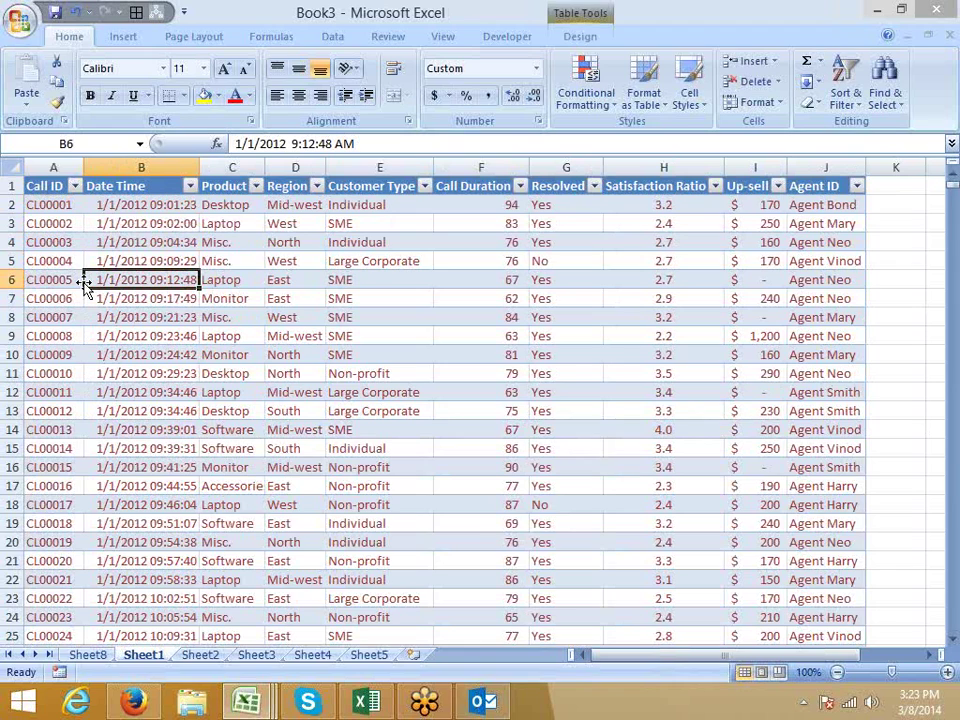
- Enter the formula =B2+0.05 in cell B3 of the Date Time column
key("Up")
key("Up")
key("Up")
type("=")
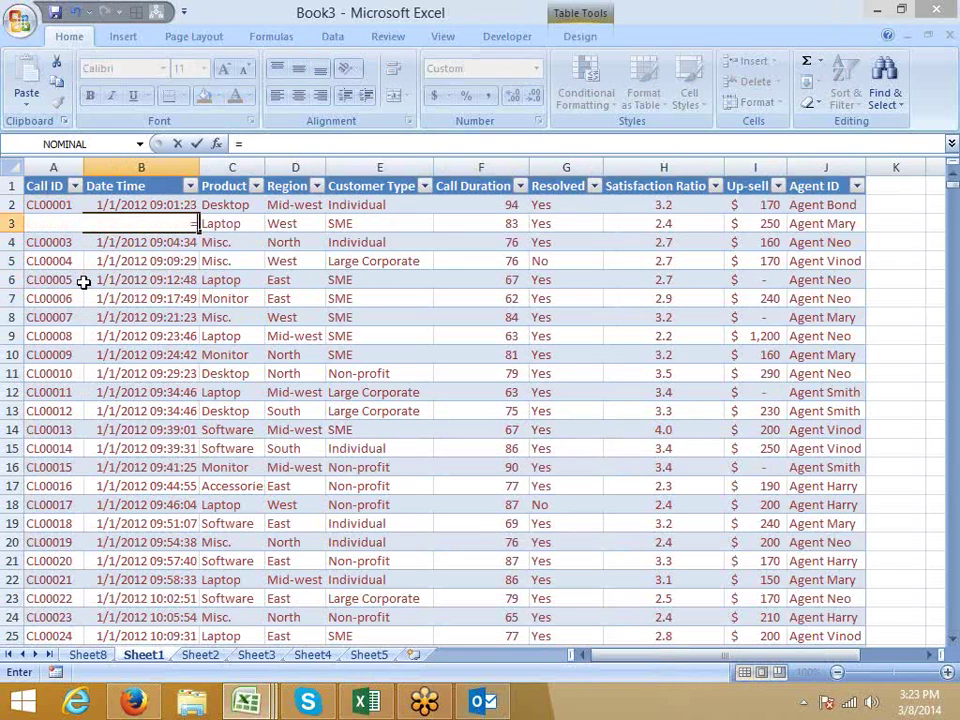
key("Up")
type("+")
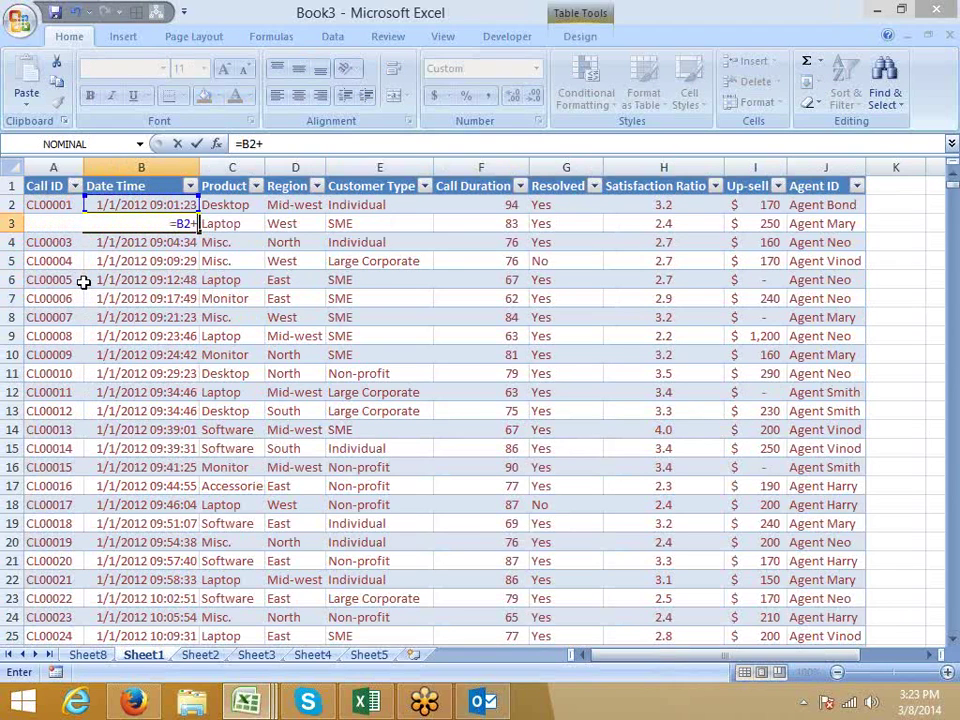
type(".5")
key("BackSpace")
type("05")
key("Return")
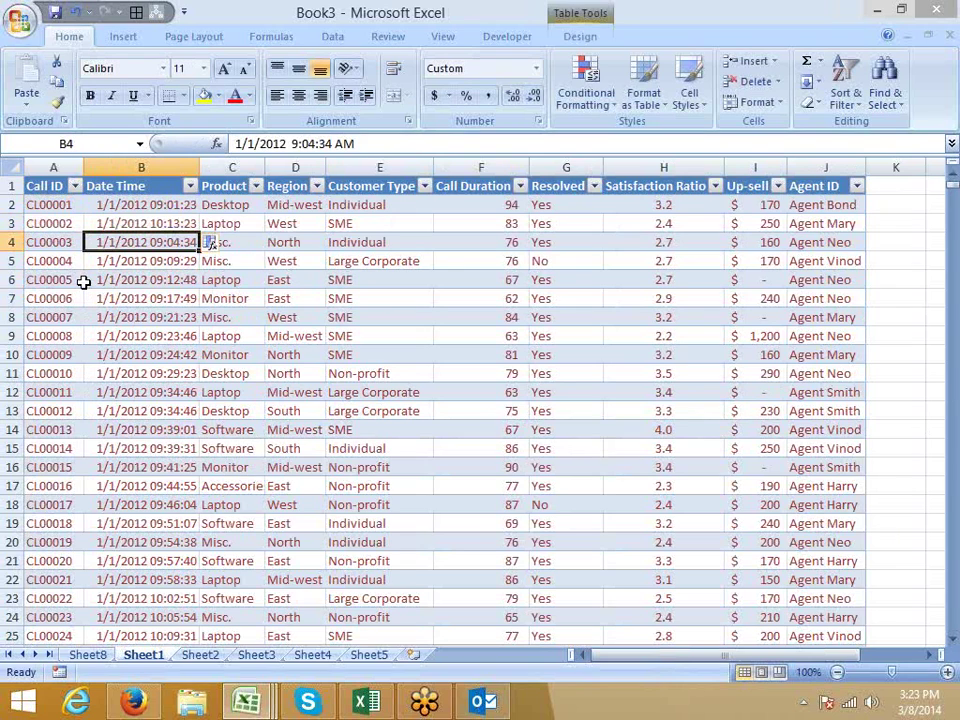
- Fill the formula in B3 down the rest of the Date Time column
key("Up")
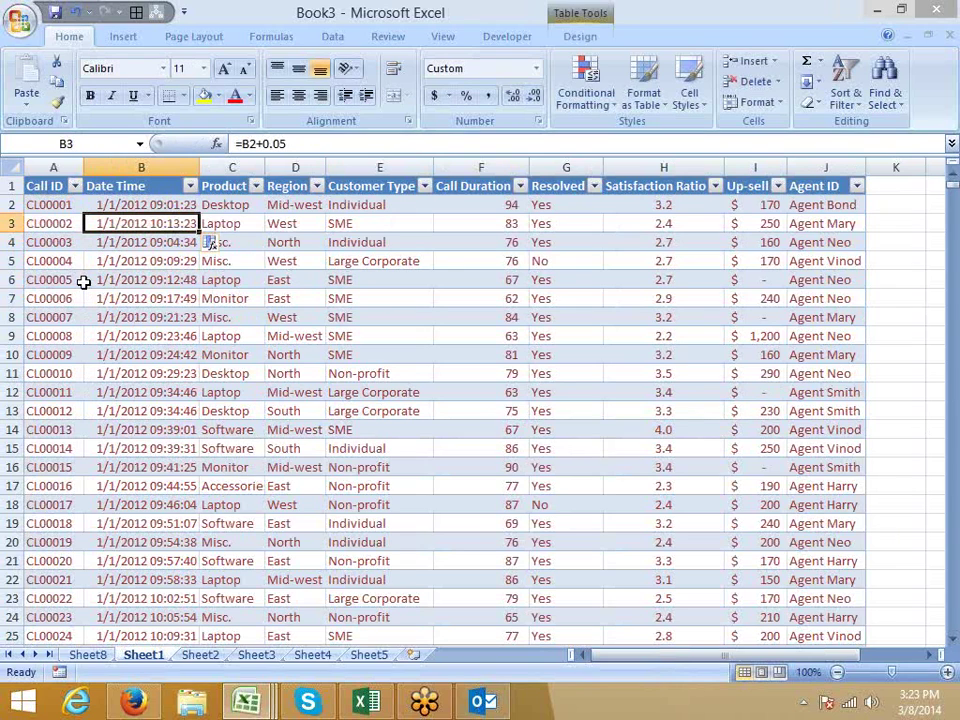
double_click(198, 232)
left_click(150, 411)
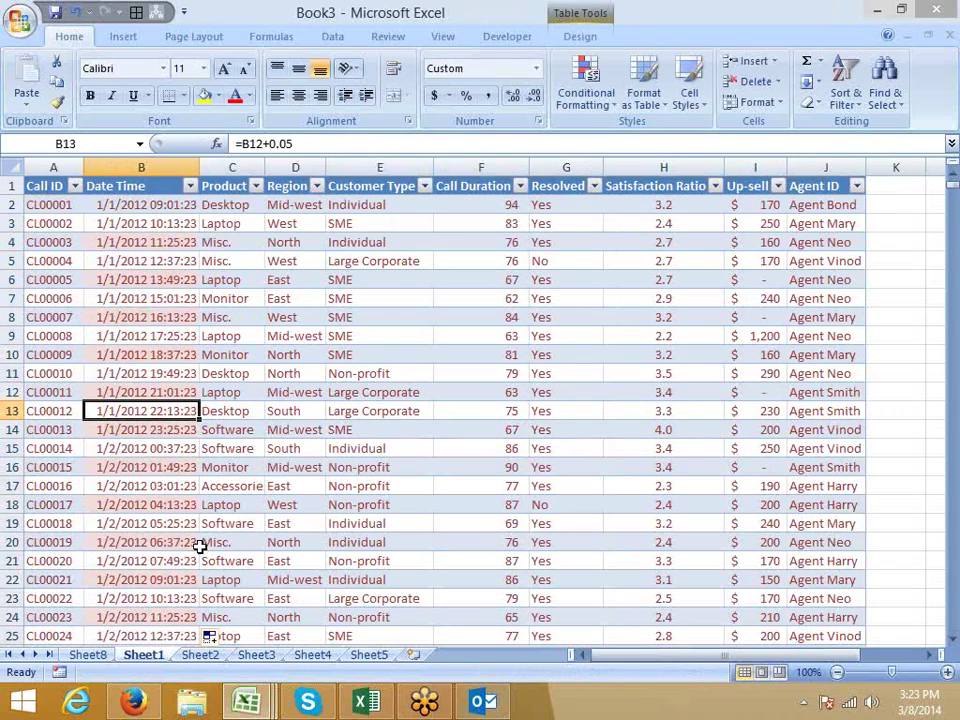
- Refresh the PivotTable on Sheet8 to load the recalculated dates
left_click(87, 654)
right_click(112, 359)
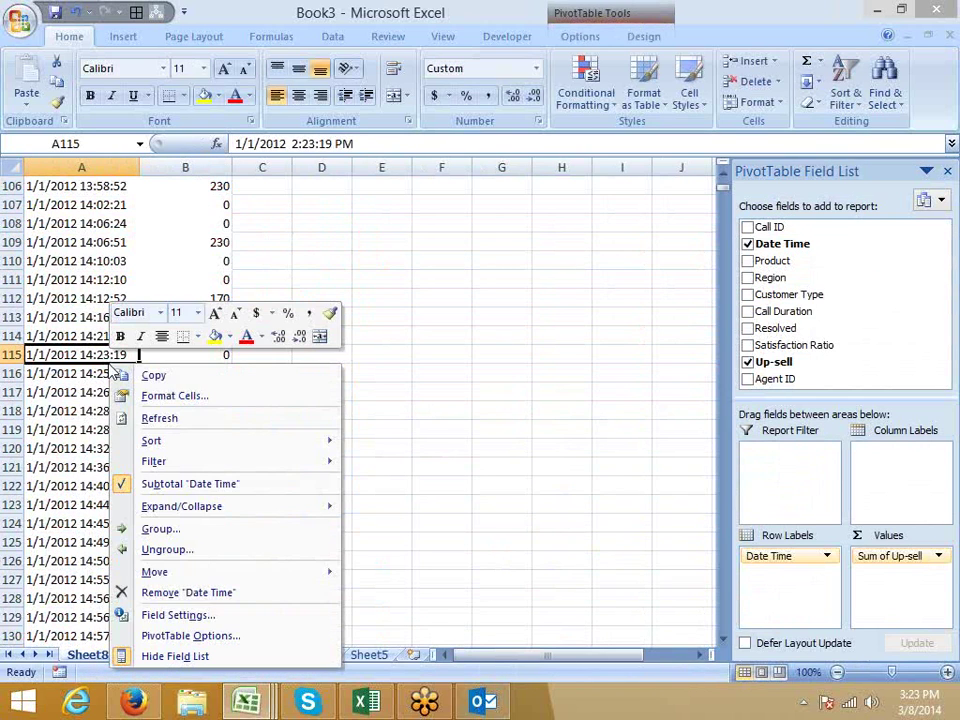
left_click(153, 422)
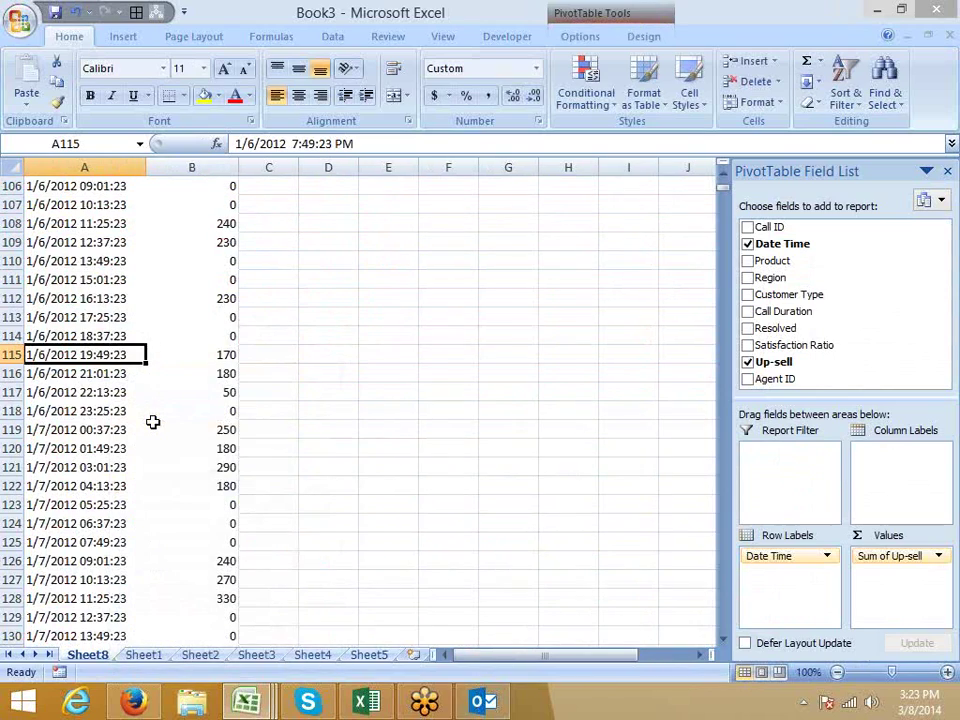
scroll(153, 422, "down", 5)
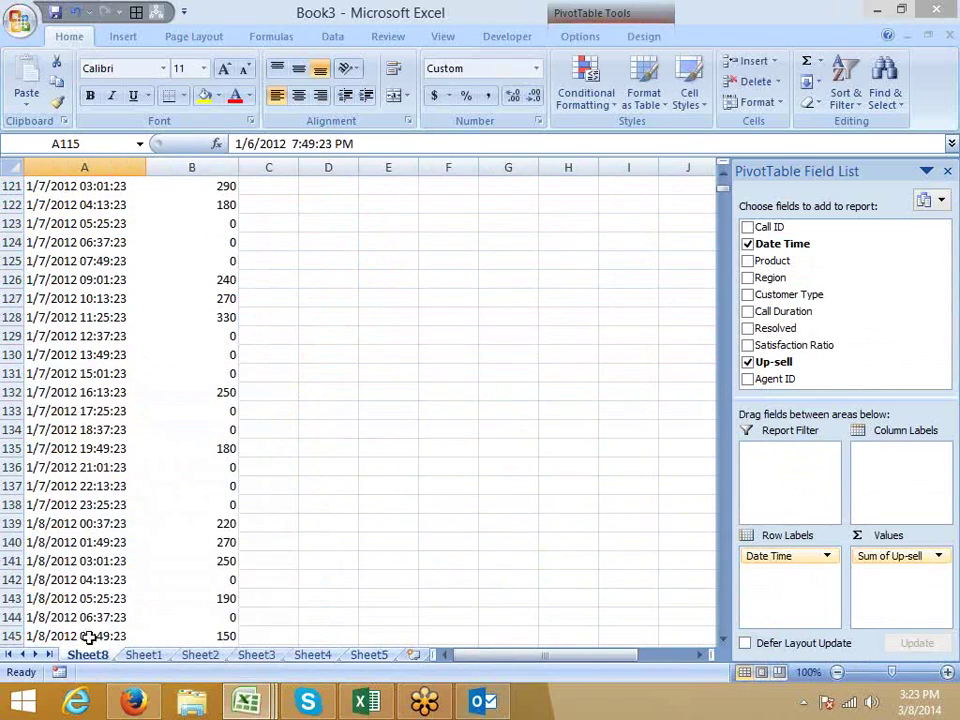
- Examine the recalculated Date Time values in the Sheet1 table and look across the columns of row 13
left_click(143, 654)
scroll(189, 481, "down", 9)
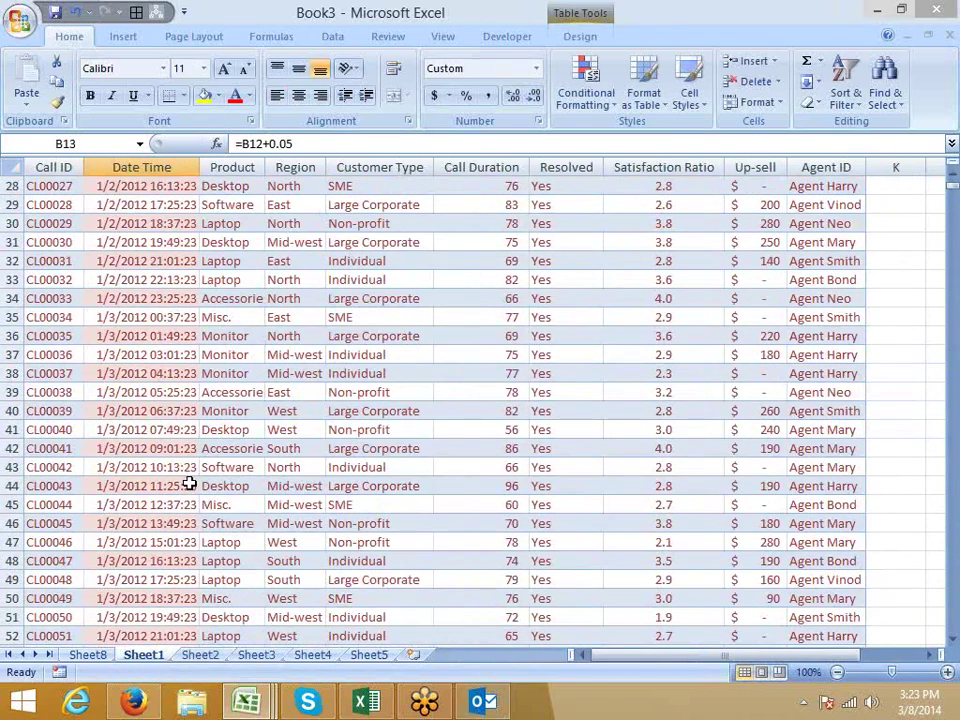
scroll(189, 481, "up", 4)
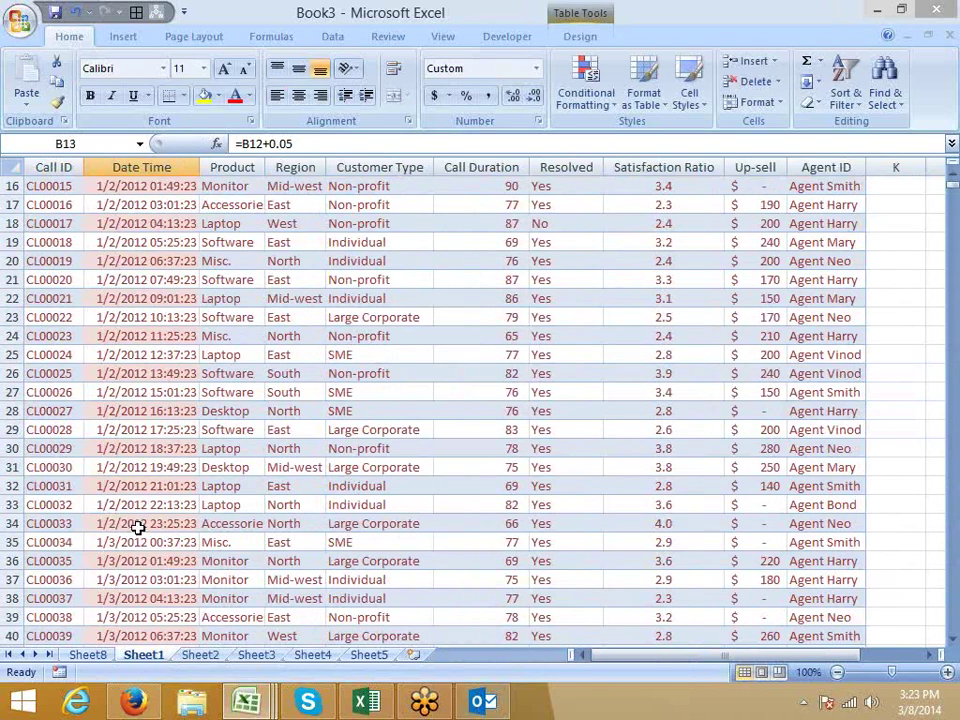
scroll(137, 522, "down", 12)
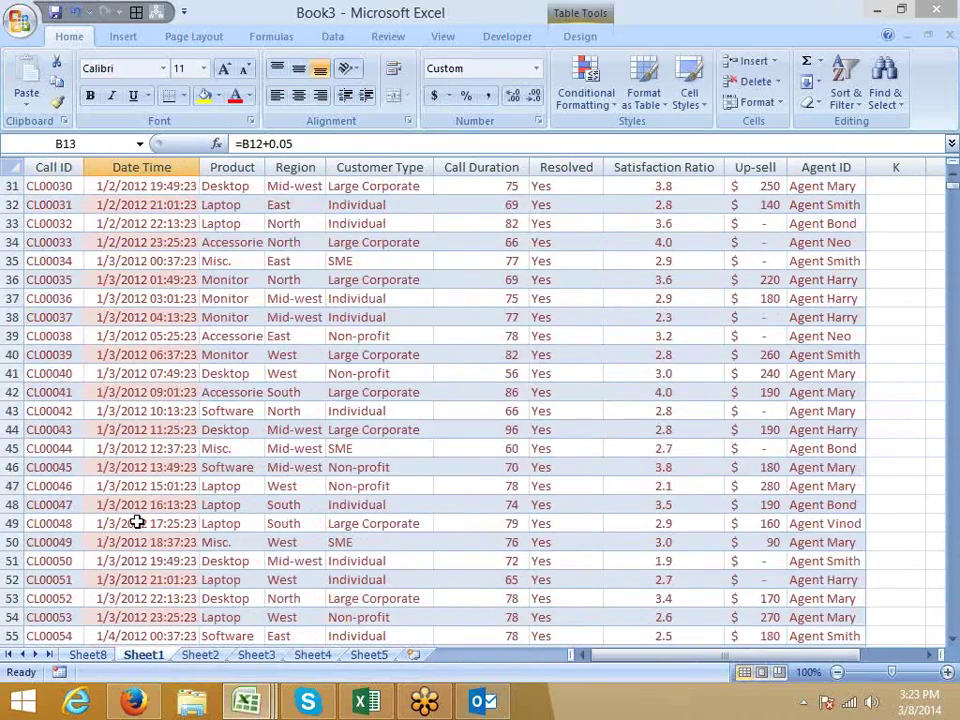
scroll(137, 522, "up", 17)
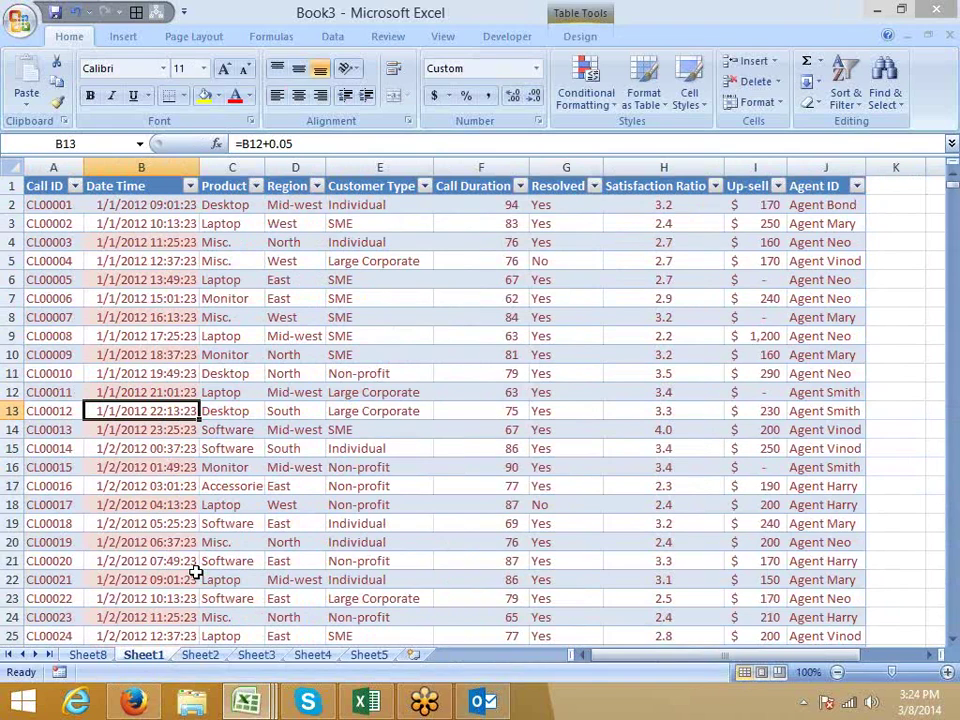
key("Right")
key("Right")
key("Right")
key("Right")
key("Right")
key("Right")
key("Right")
key("Right")
key("Right")
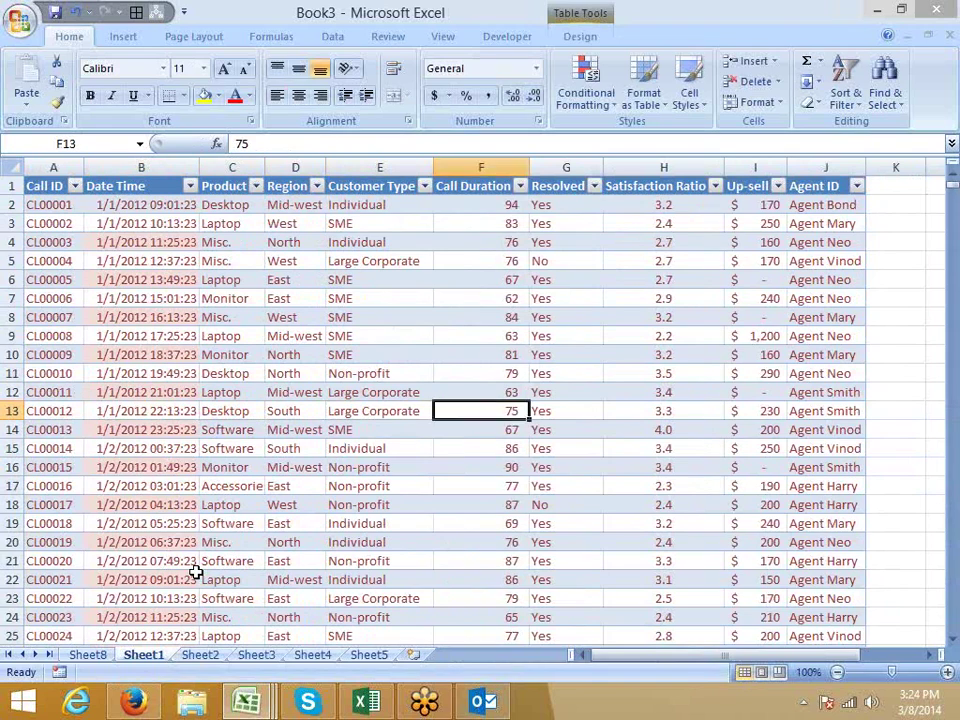
key("Left")
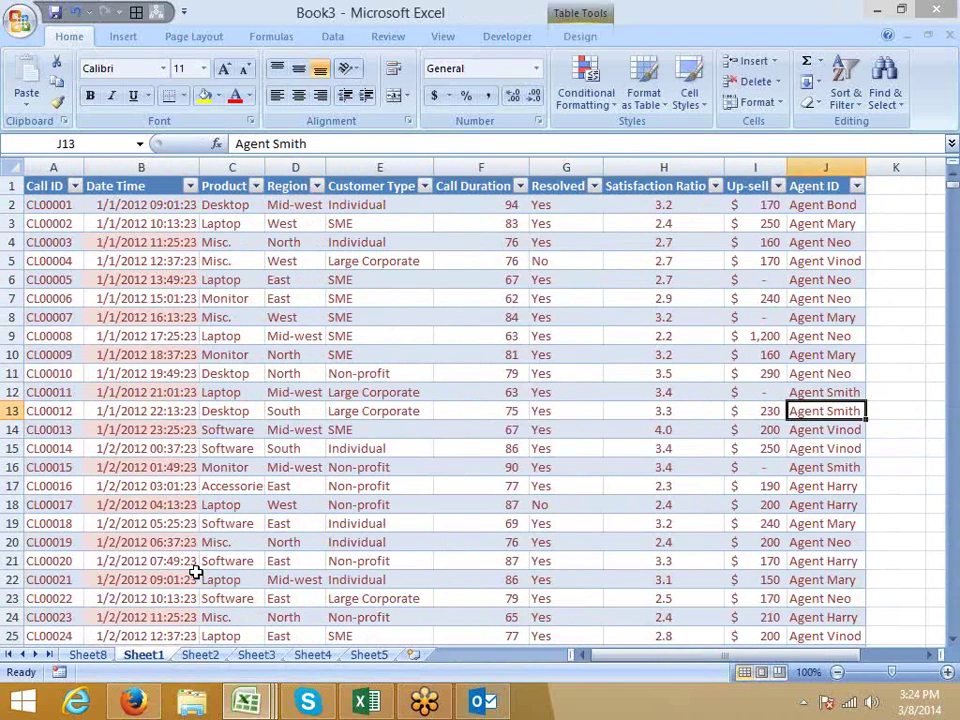
- Group the Date Time row labels of the PivotTable on Sheet8 by months
left_click(93, 657)
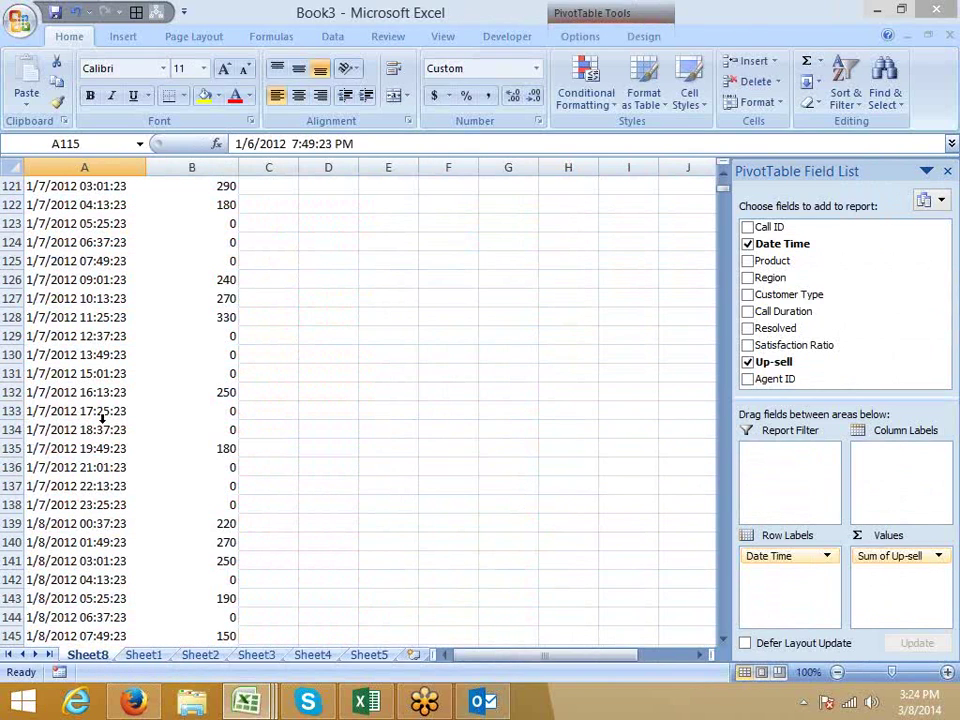
left_click(79, 300)
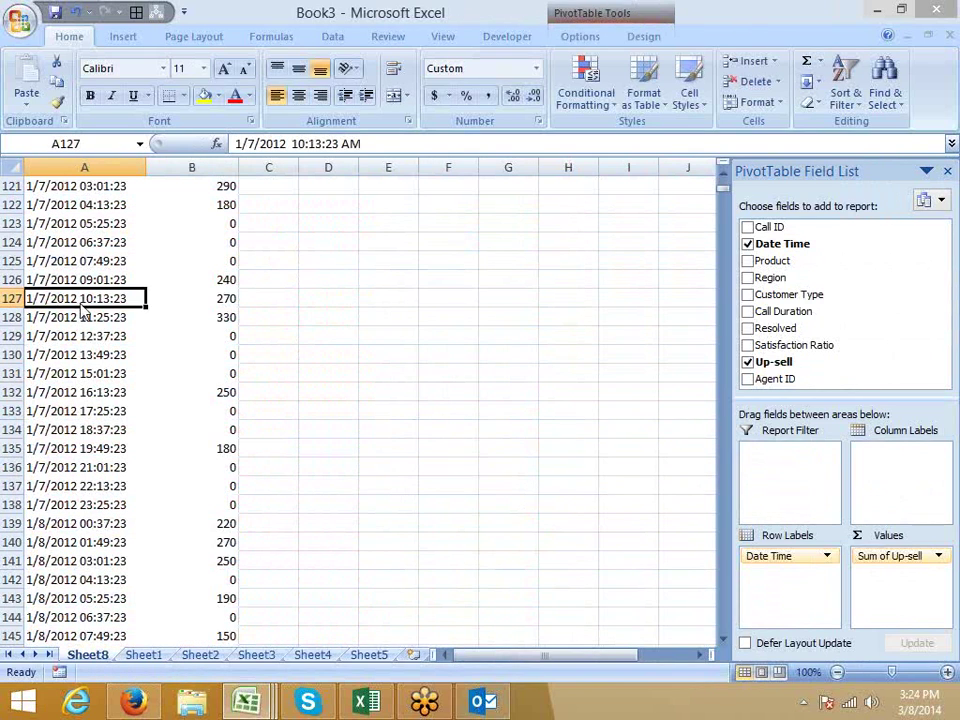
right_click(80, 304)
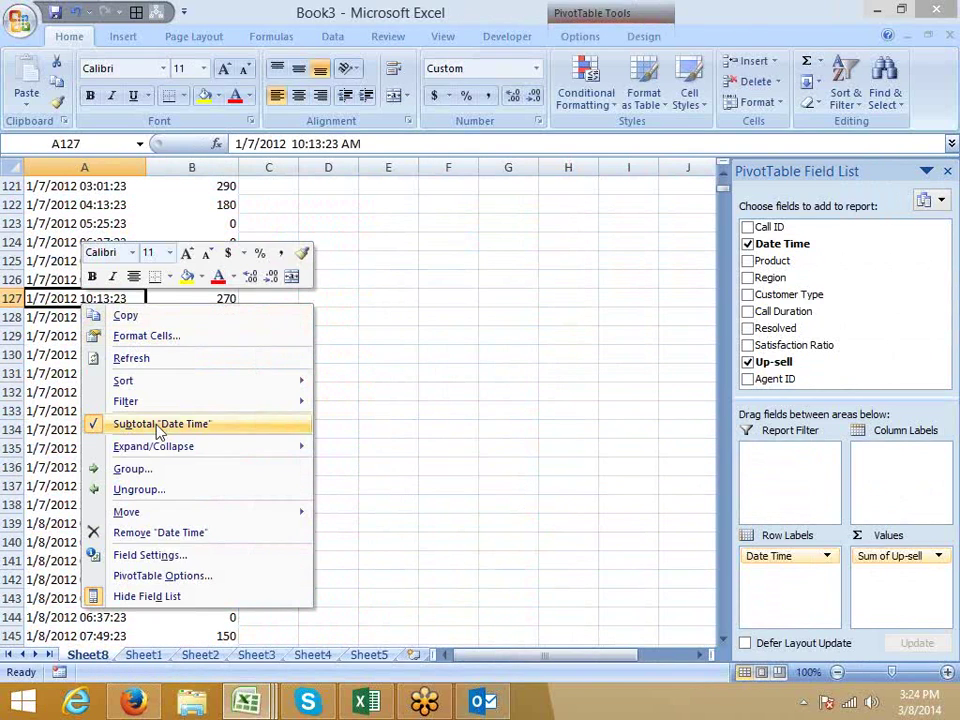
left_click(155, 475)
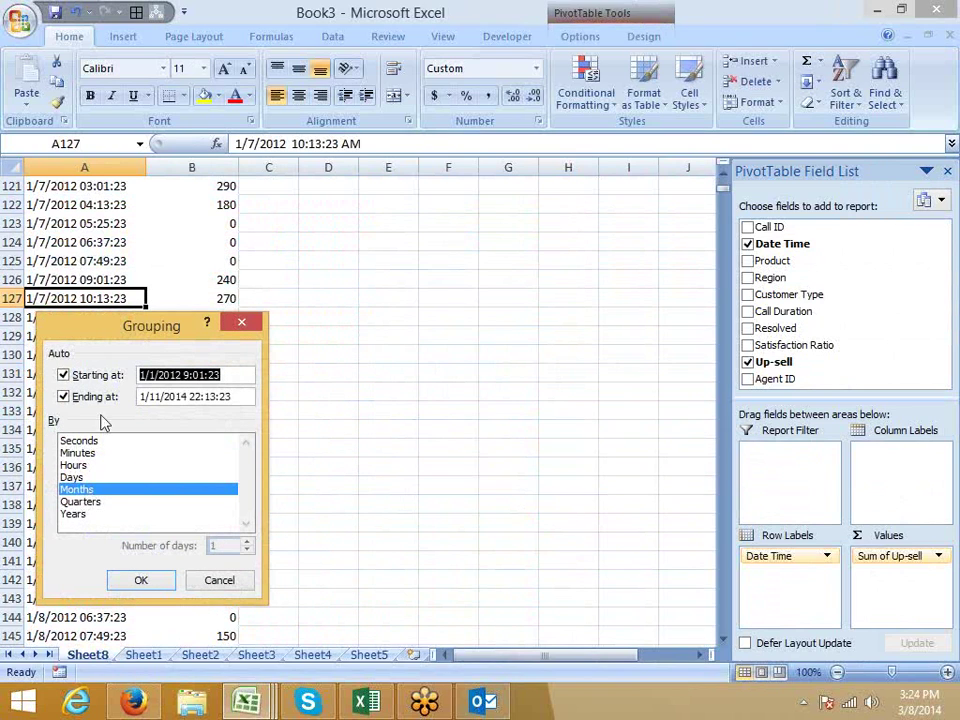
left_click_drag(129, 330, 355, 240)
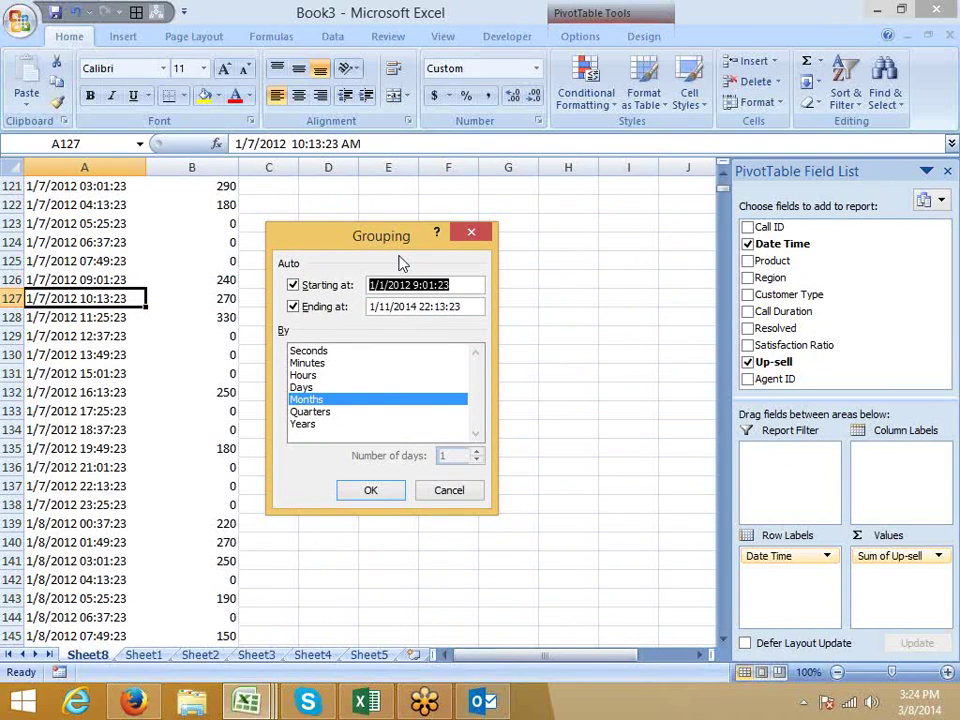
left_click(370, 490)
- Group the PivotTable's Date Time row labels by months, quarters and years
scroll(304, 410, "up", 2)
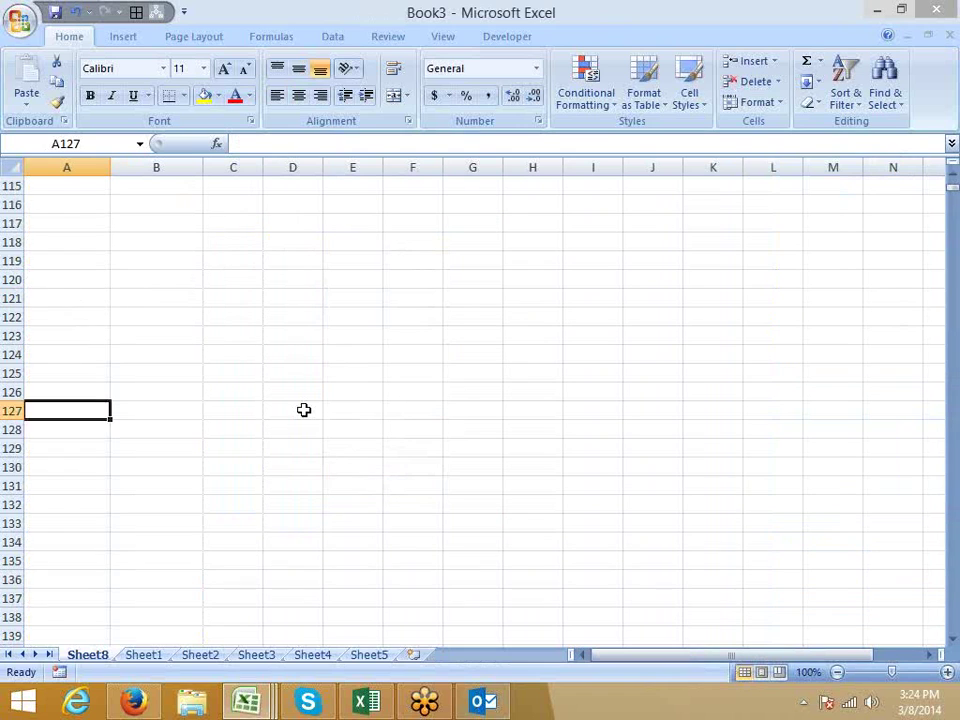
scroll(304, 410, "up", 7)
left_click(64, 370)
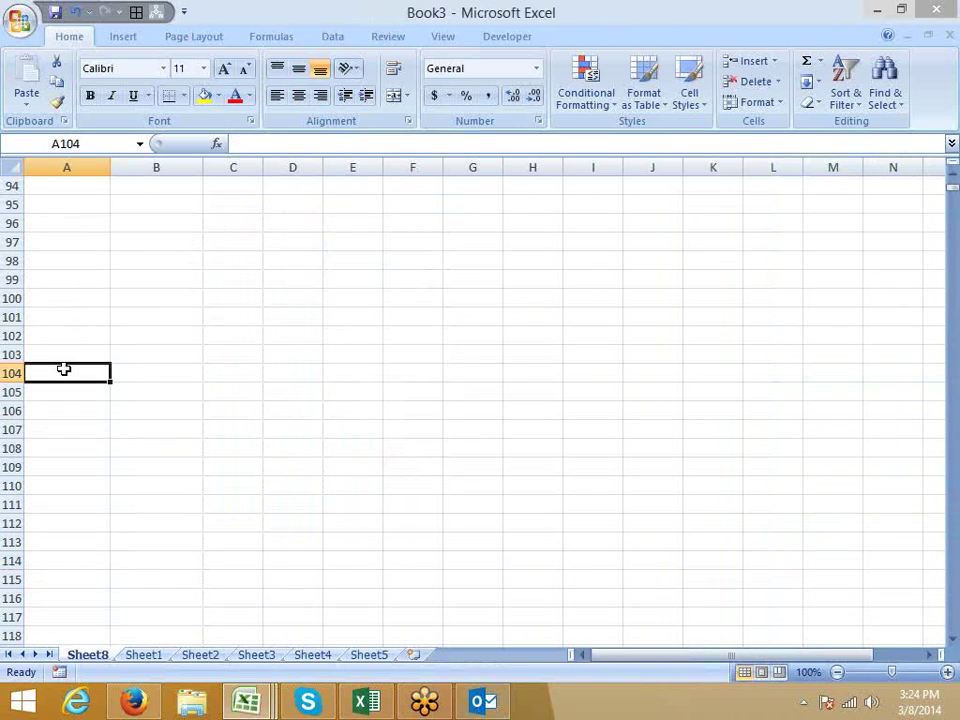
key("ctrl+Up")
scroll(64, 368, "up", 5)
left_click(74, 318)
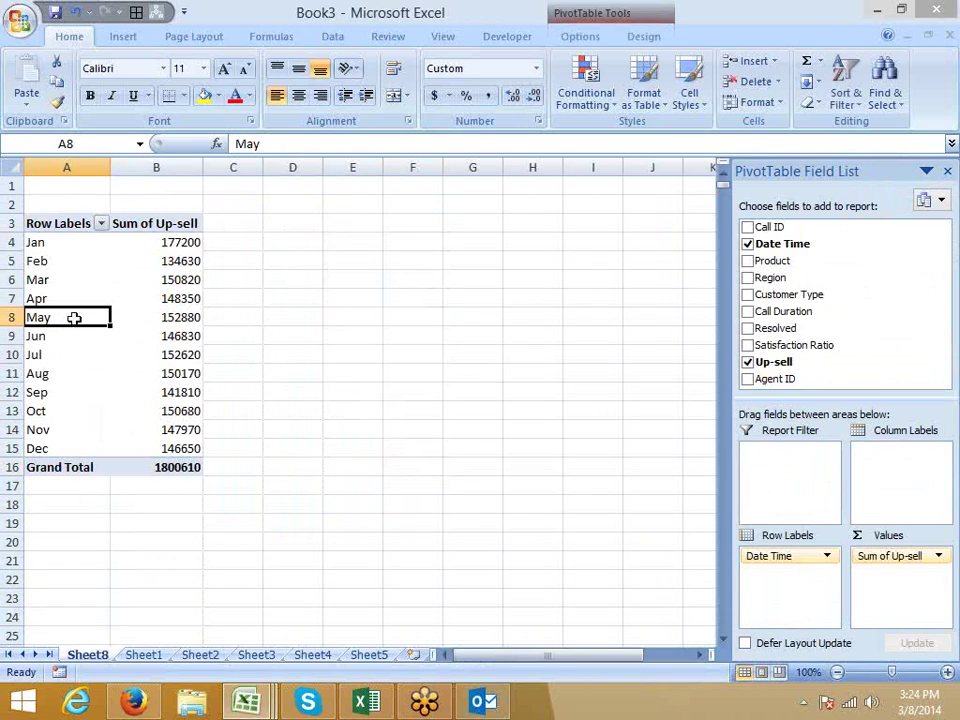
right_click(74, 318)
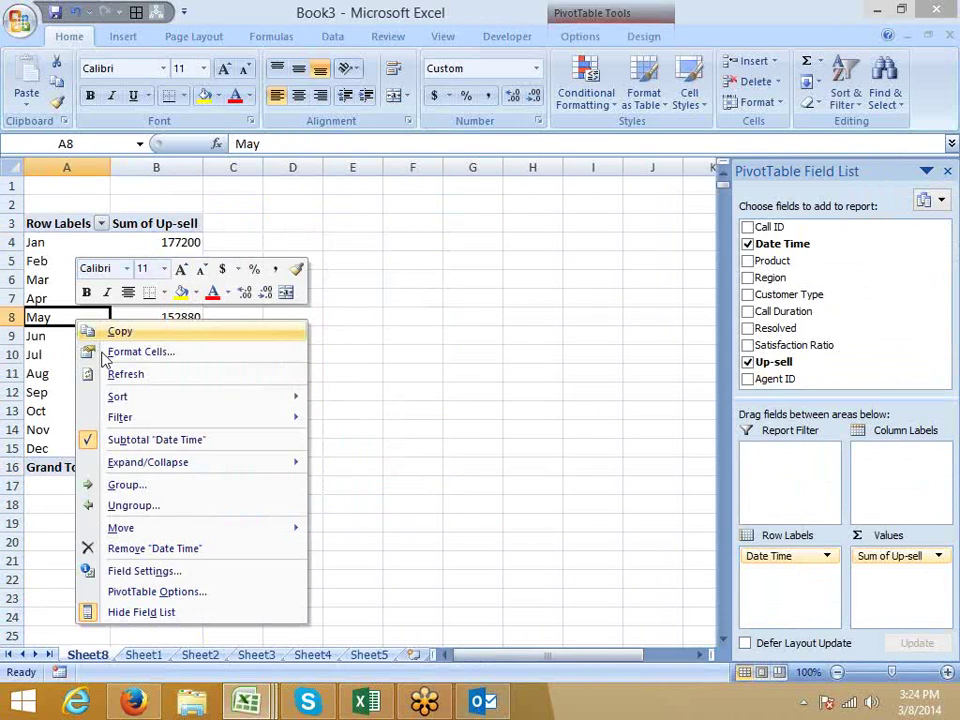
left_click(140, 486)
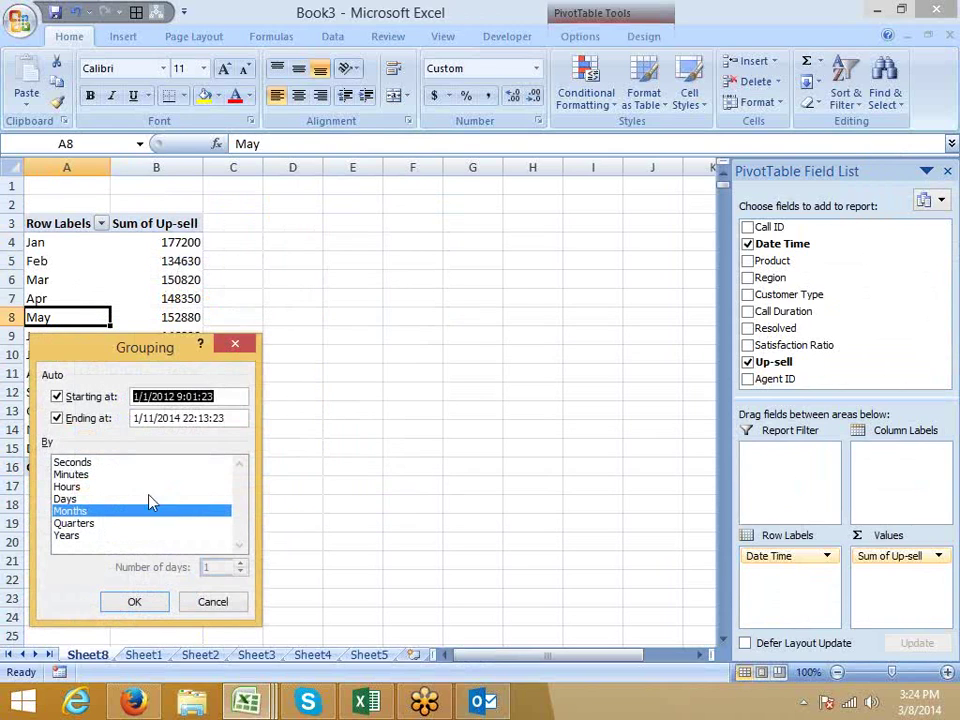
left_click(81, 537)
left_click(80, 525)
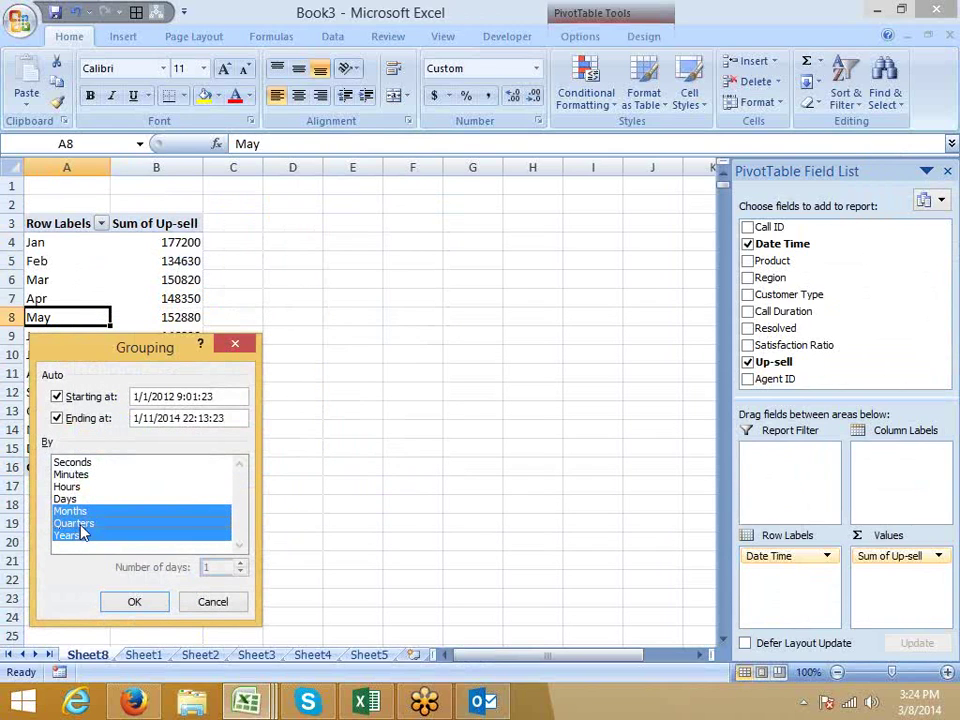
left_click(138, 602)
left_click(292, 483)
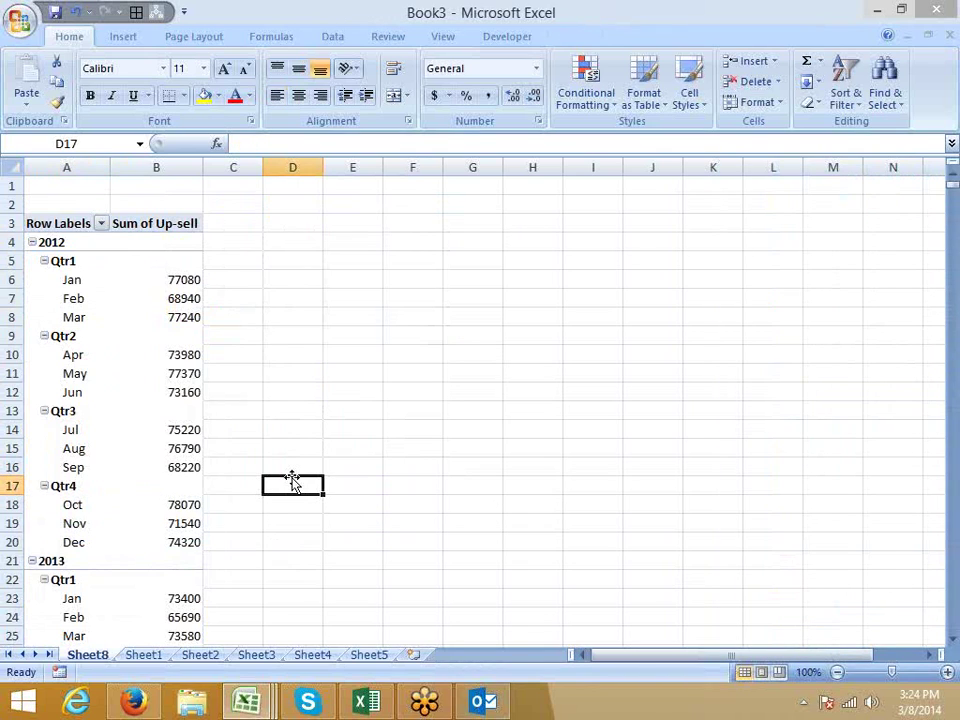
- Move the Years and Quarters fields from the row labels to the report filter, leaving only the months as rows
left_click(75, 316)
key("Up")
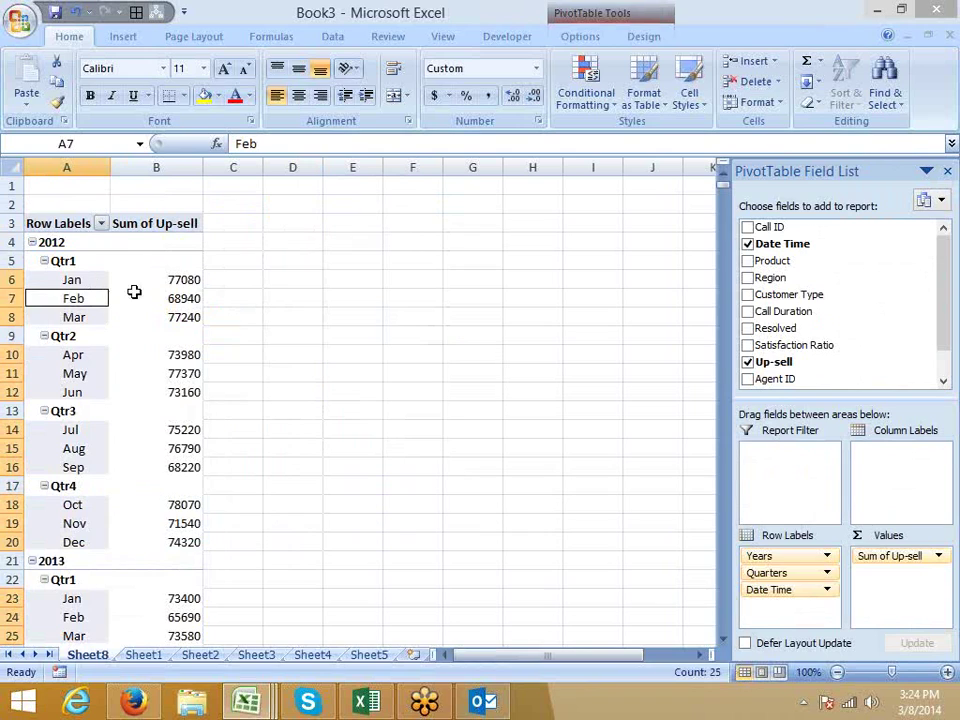
left_click(136, 293)
left_click(135, 368)
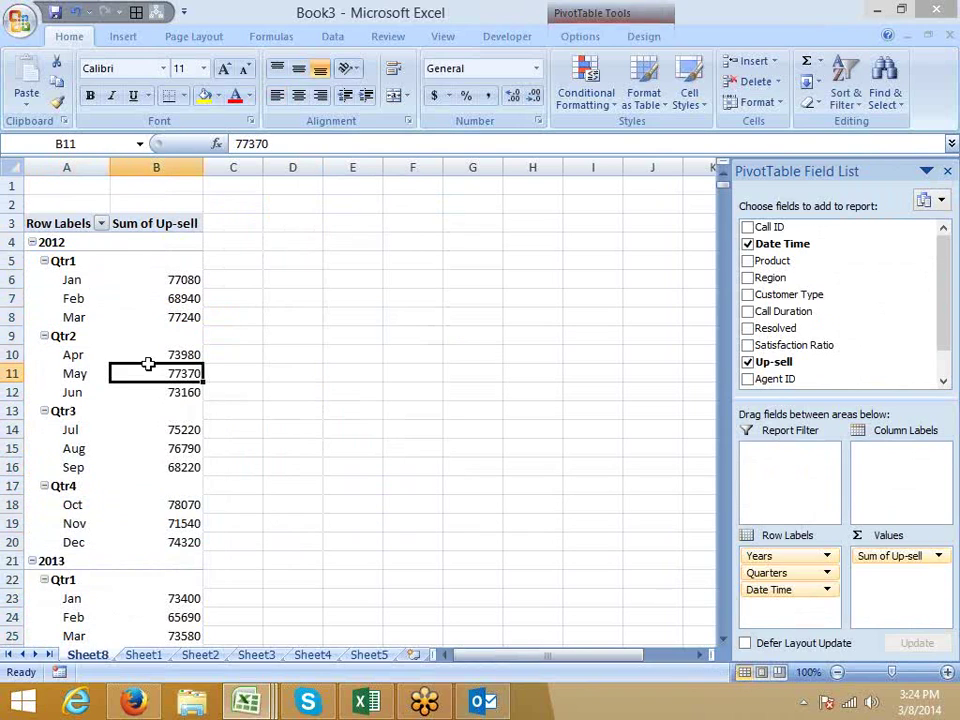
left_click(75, 280)
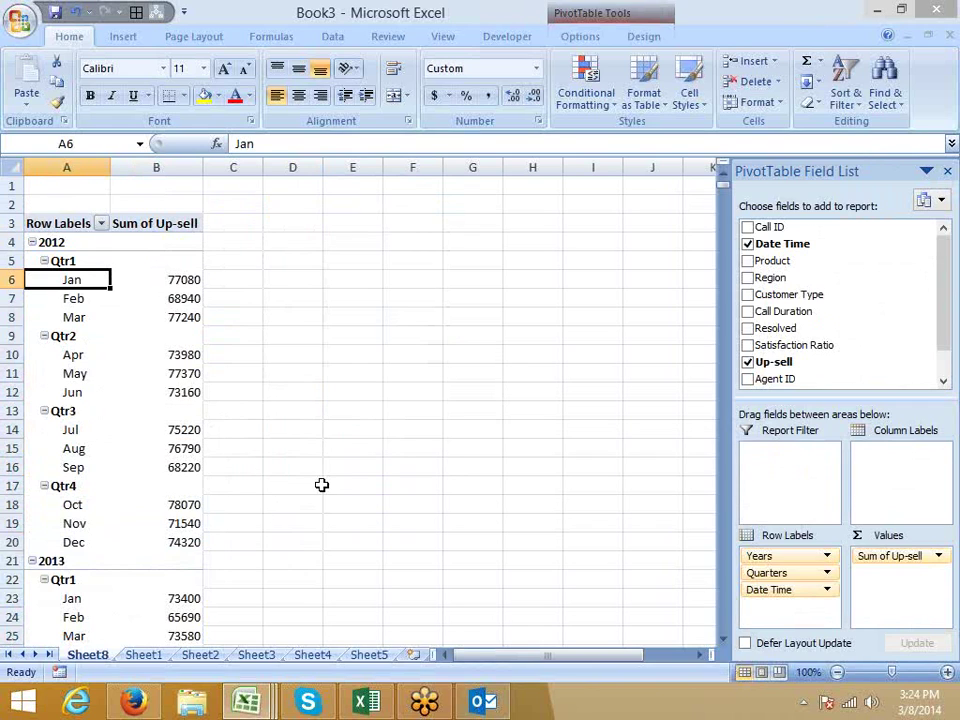
left_click_drag(757, 556, 765, 463)
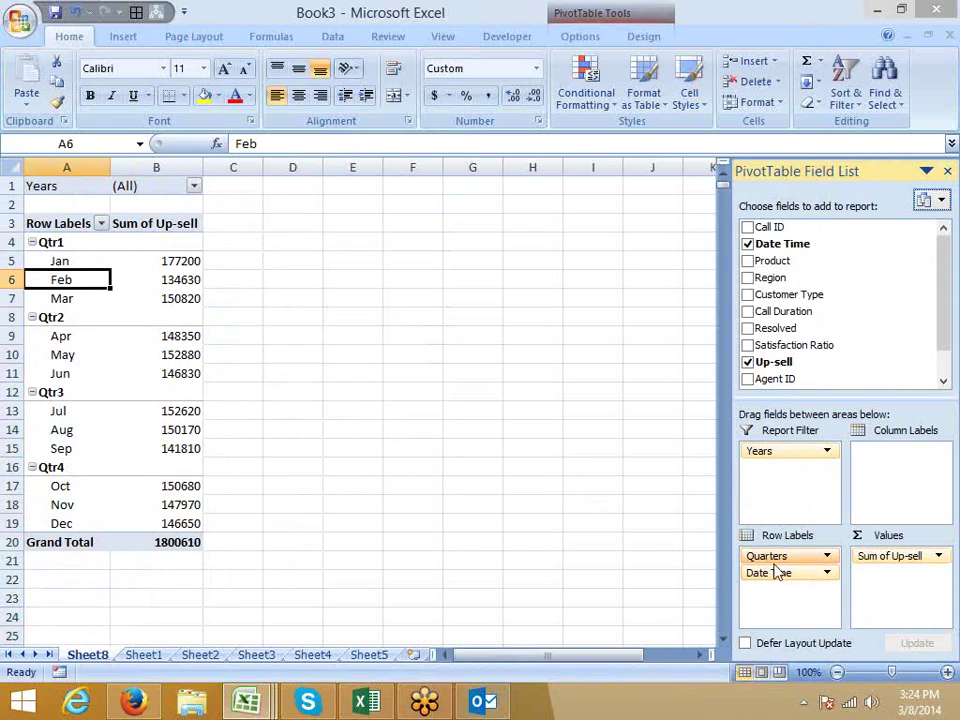
left_click_drag(772, 557, 776, 468)
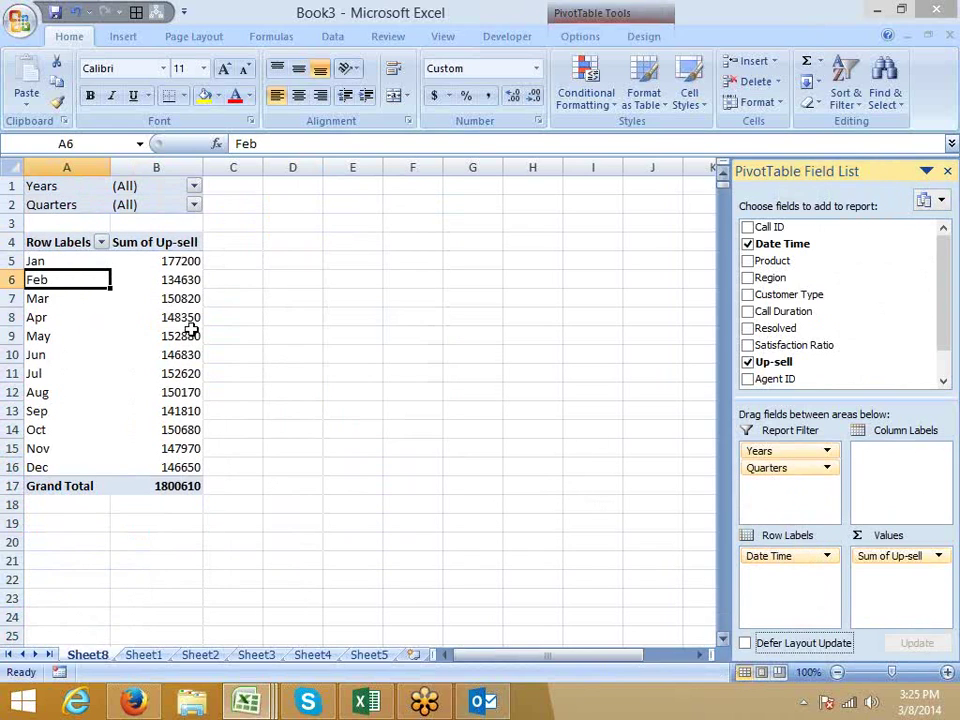
- Extend the Date Time grouping with days and hours in addition to months, quarters and years
right_click(40, 281)
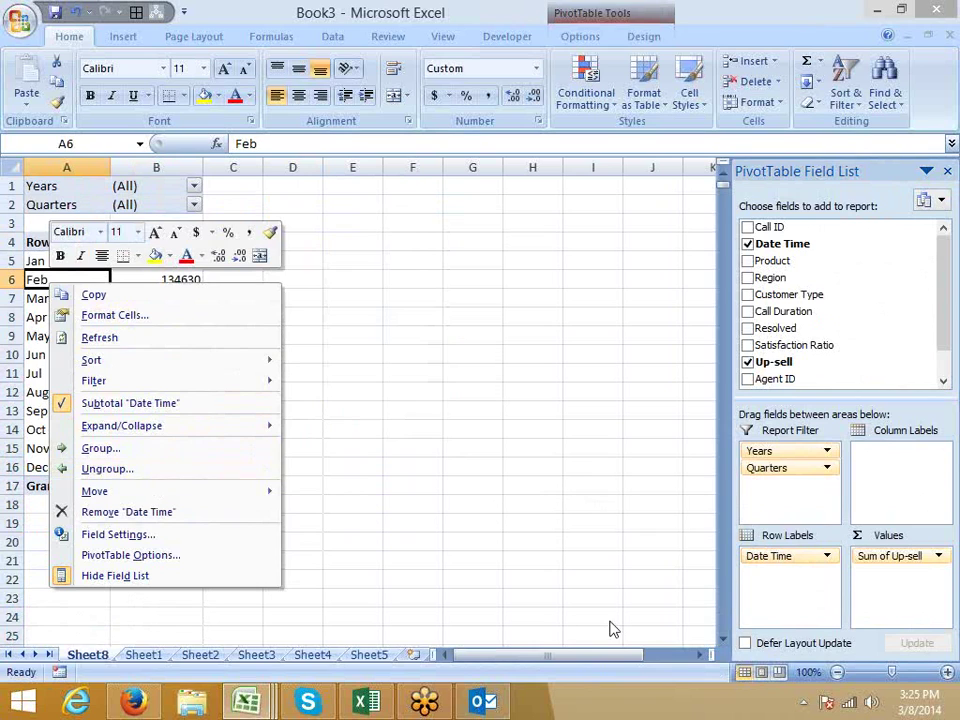
left_click(100, 449)
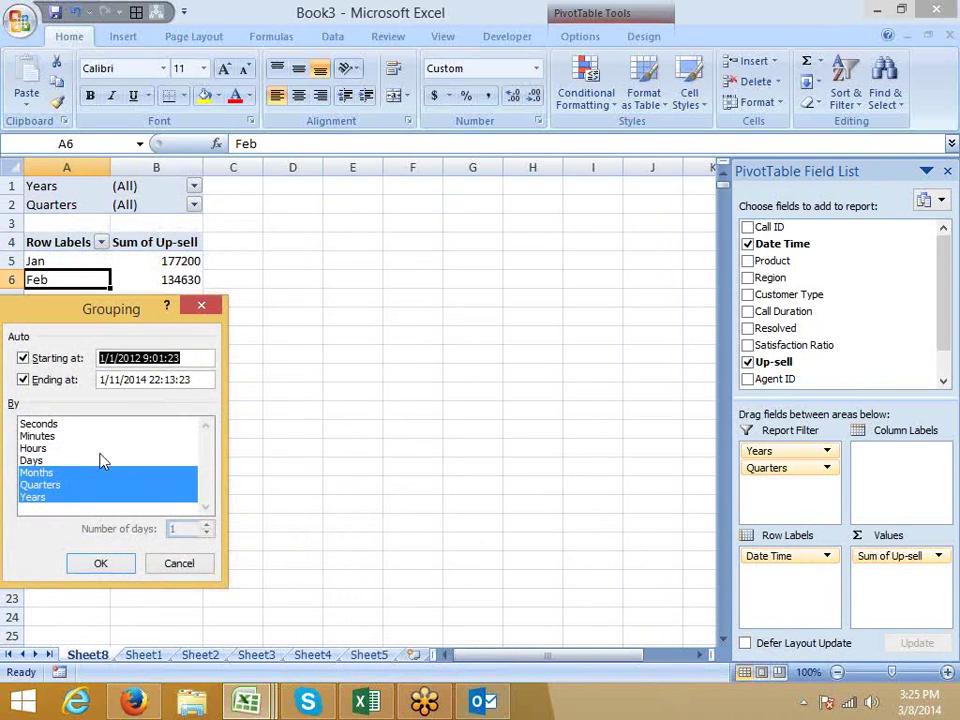
left_click(38, 459)
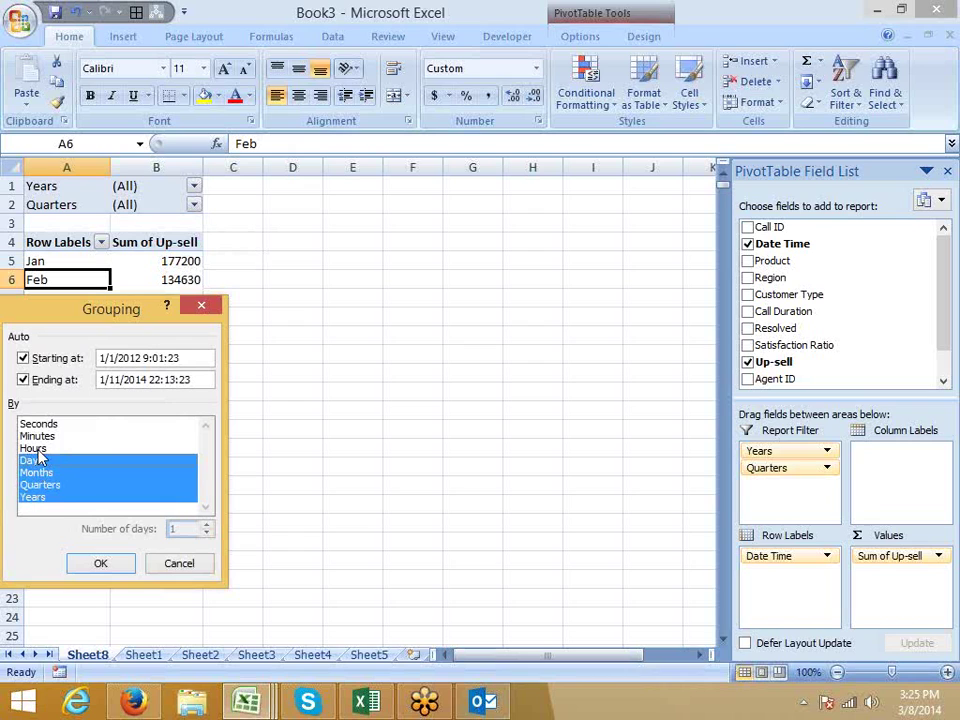
left_click(33, 447)
left_click(100, 564)
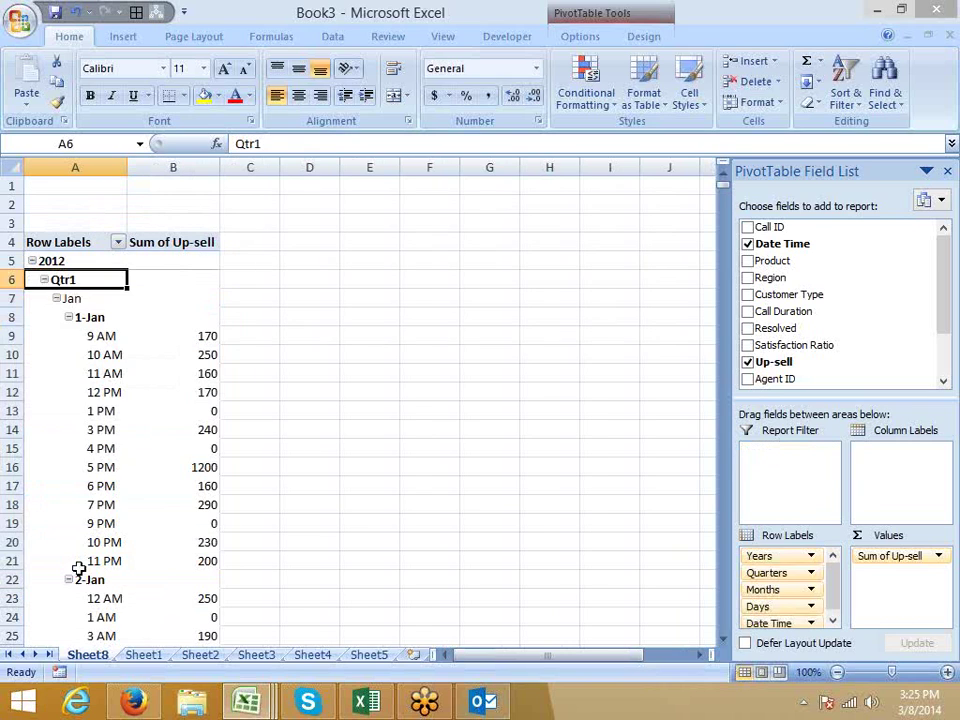
left_click(82, 373)
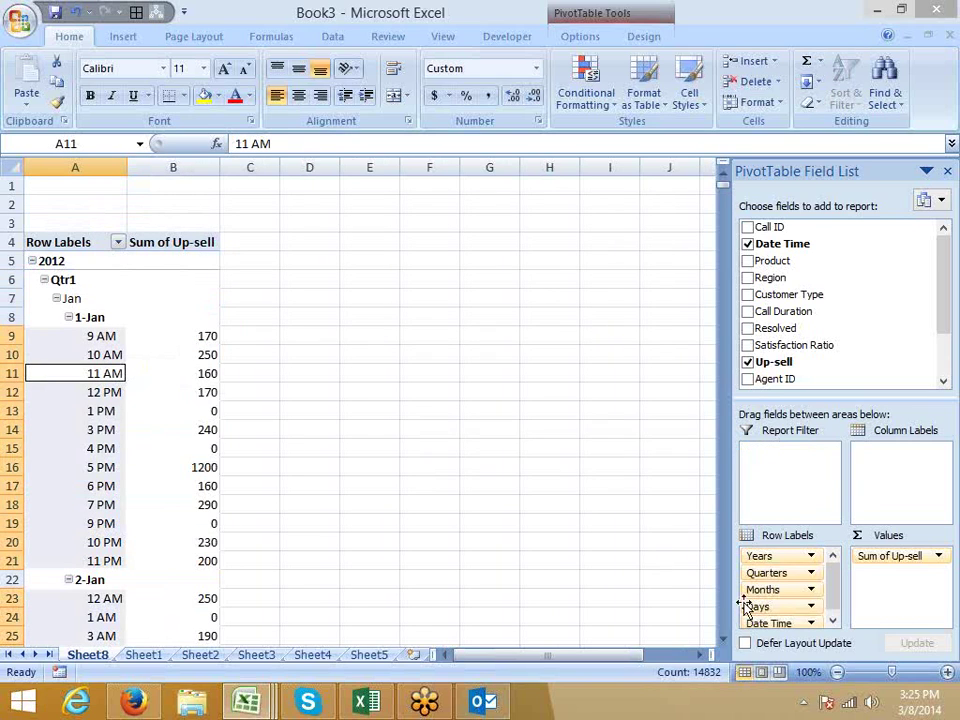
- Move Years, Quarters, Months and Days from the row labels to the report filter so only the hours remain as rows
left_click(832, 620)
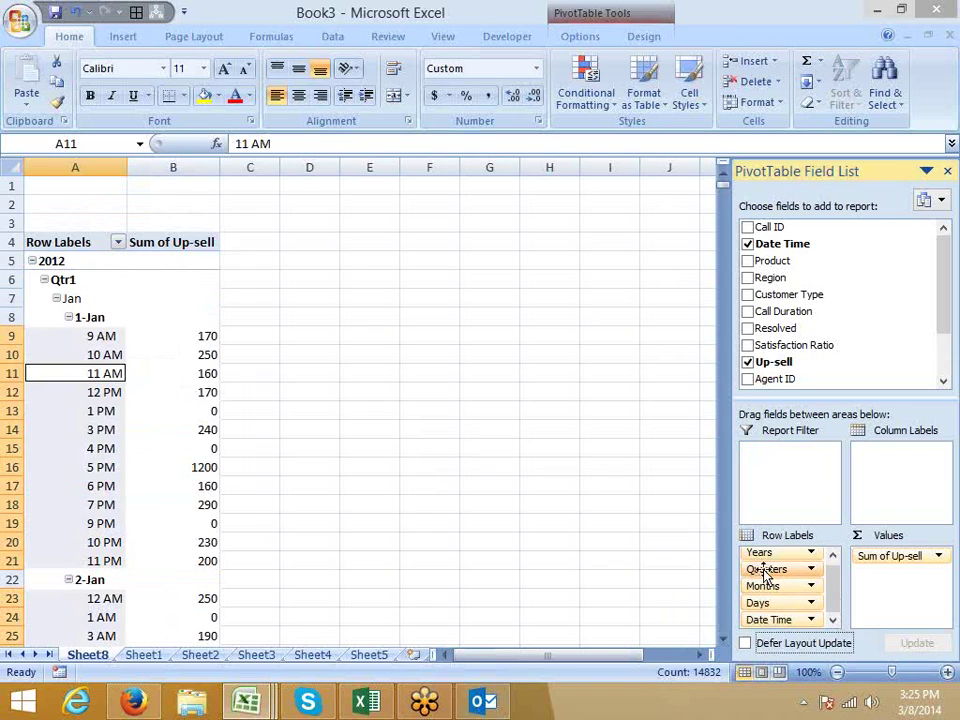
left_click_drag(762, 553, 782, 462)
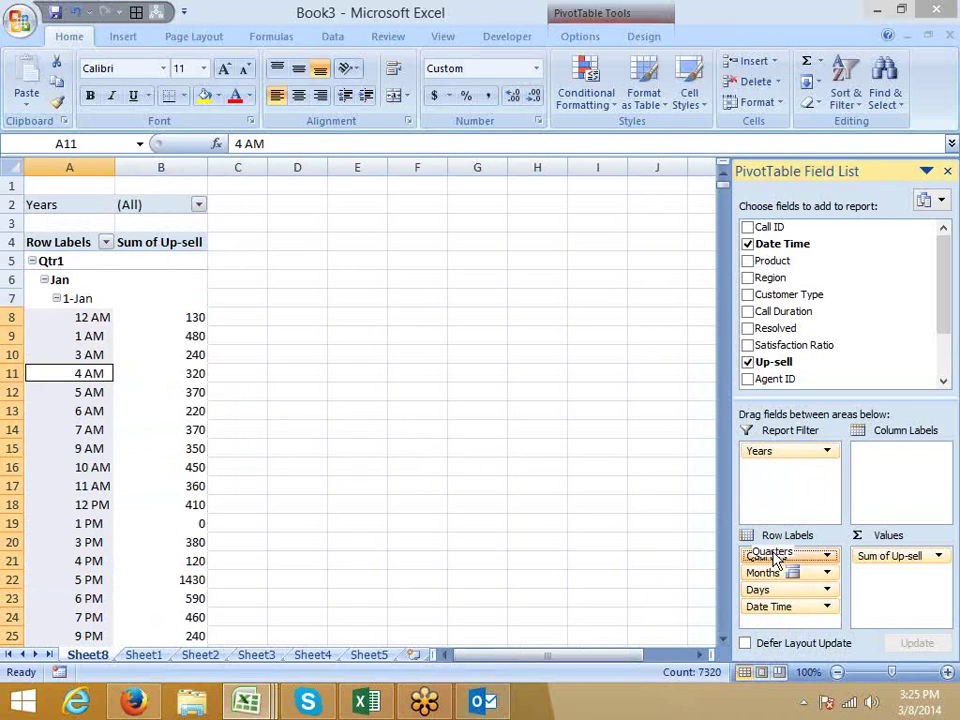
left_click_drag(776, 560, 780, 472)
left_click_drag(761, 561, 780, 478)
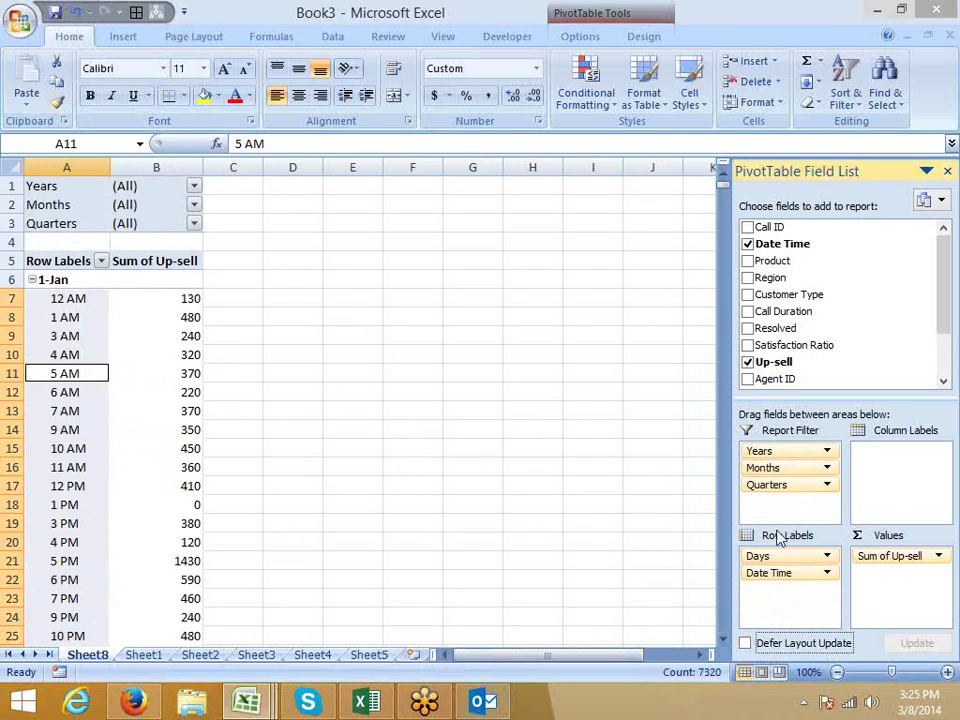
left_click_drag(774, 555, 782, 500)
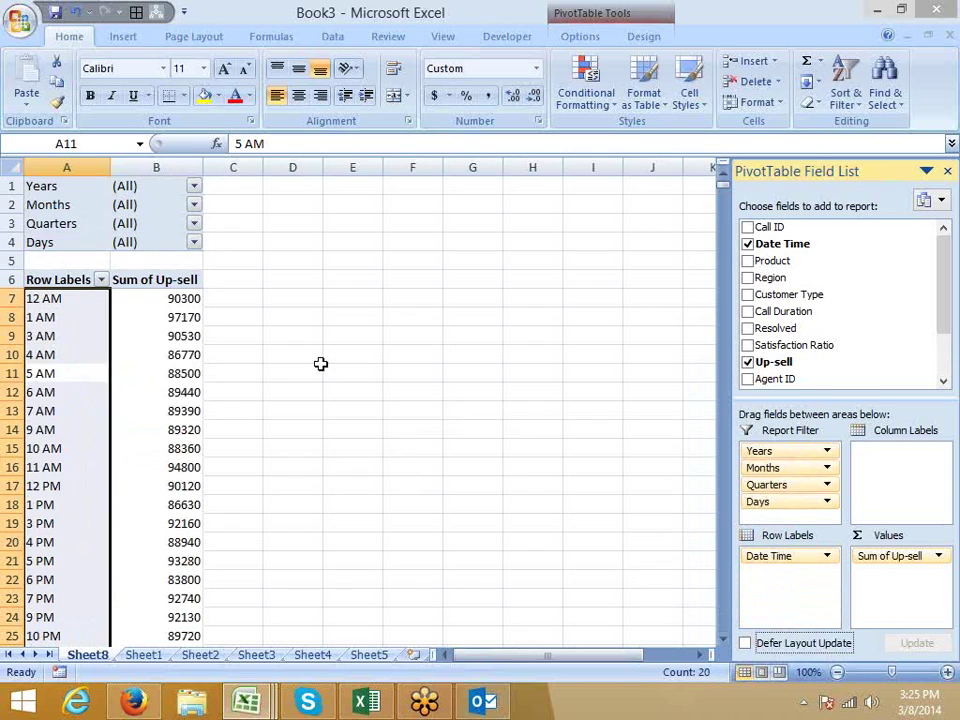
left_click(135, 337)
left_click(288, 336)
- Filter the PivotTable report to the month Jan and the day 5-Jan
left_click(194, 242)
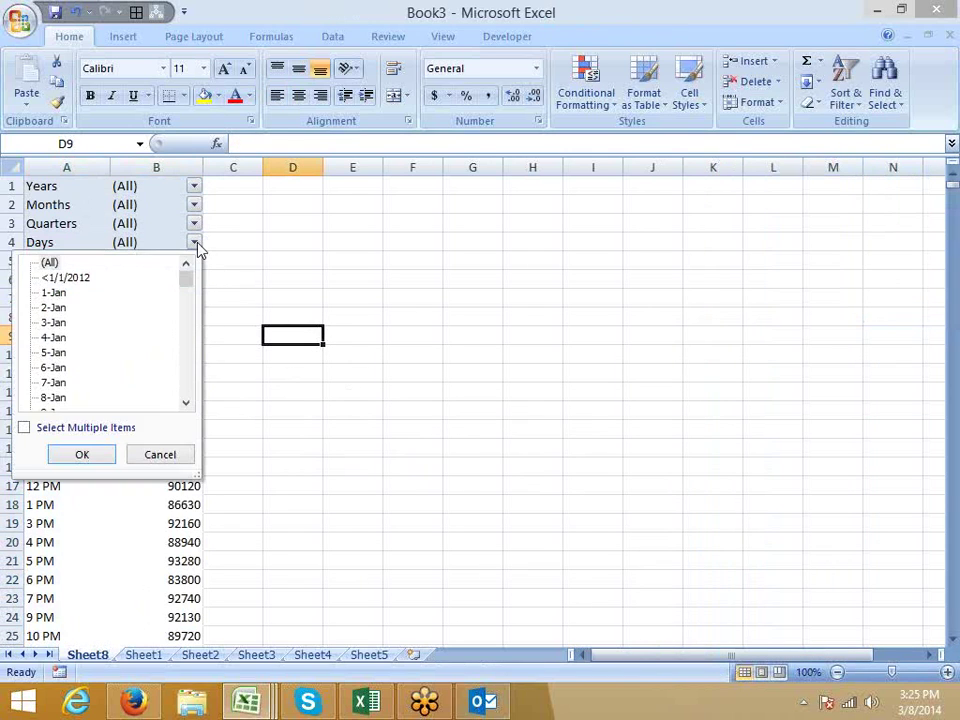
left_click(195, 244)
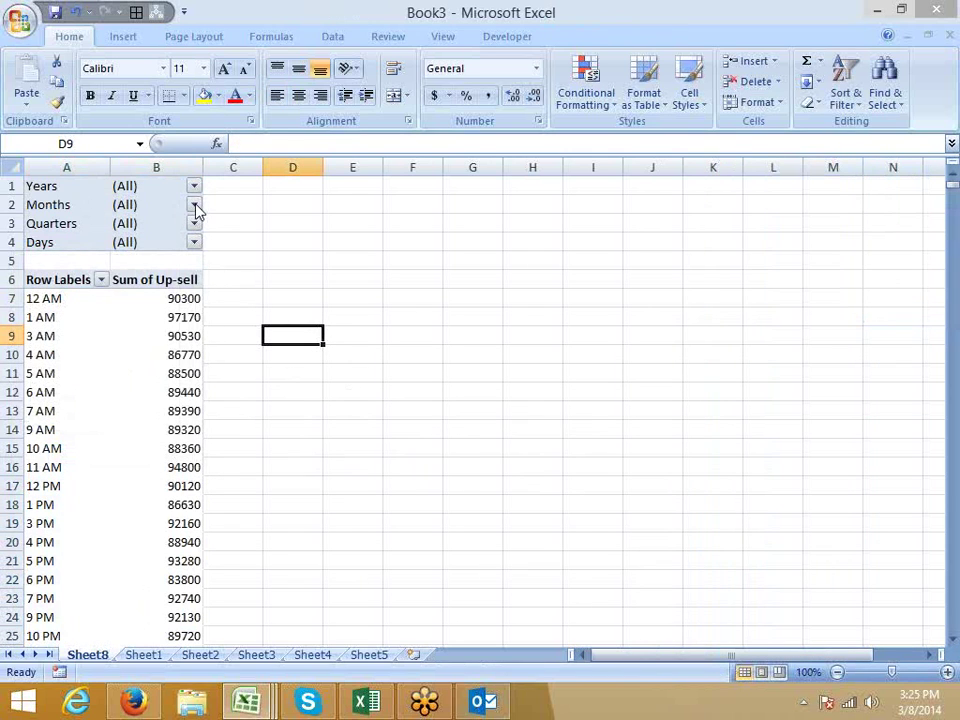
left_click(194, 205)
left_click(52, 256)
left_click(86, 414)
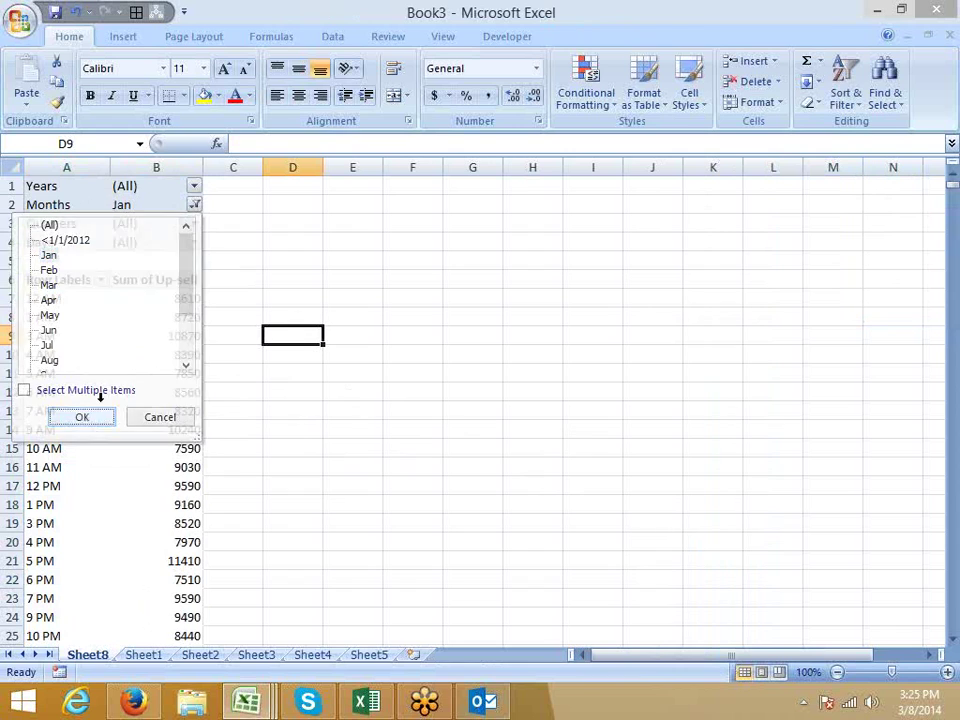
left_click(194, 242)
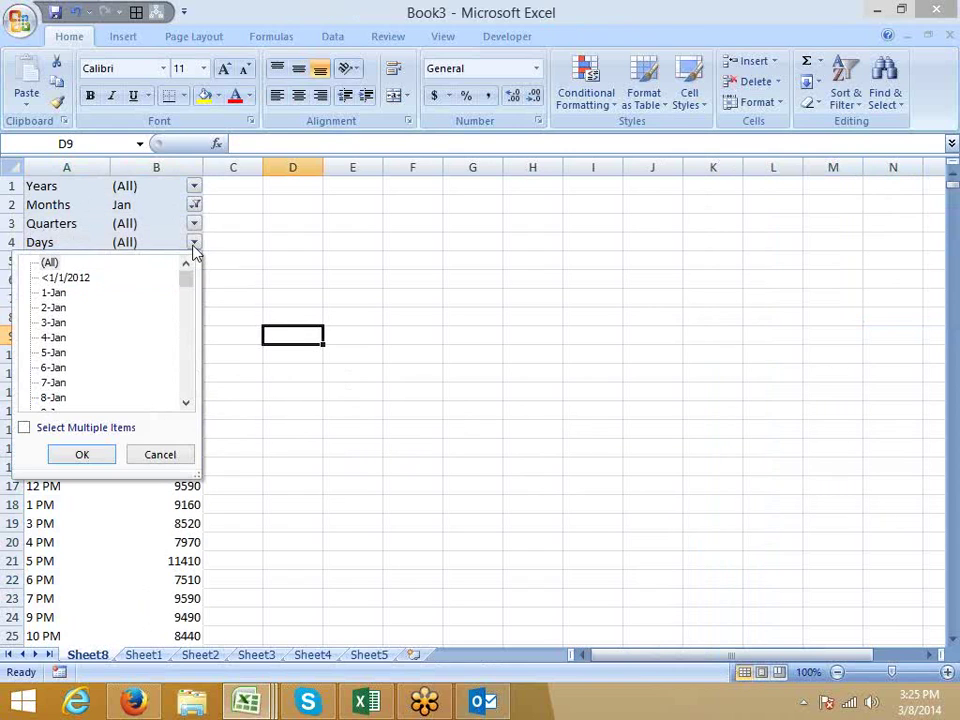
left_click(60, 352)
left_click(82, 455)
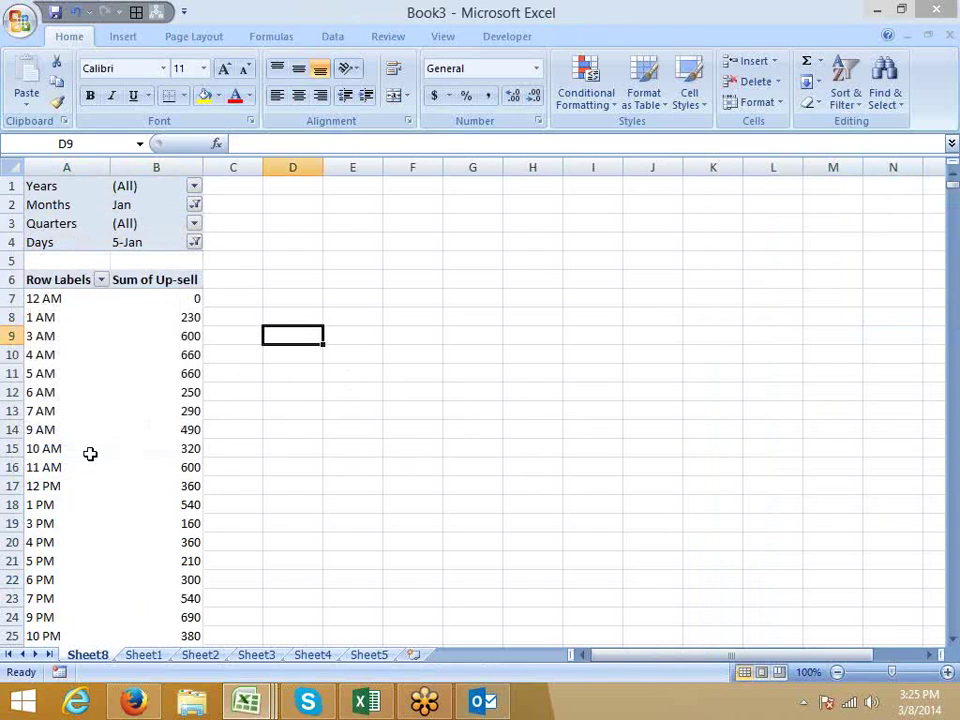
- Examine the hourly Sum of Up-sell values for the filtered day, from the 12 AM row down to the grand total
left_click(238, 373)
scroll(236, 379, "down", 4)
scroll(233, 386, "up", 3)
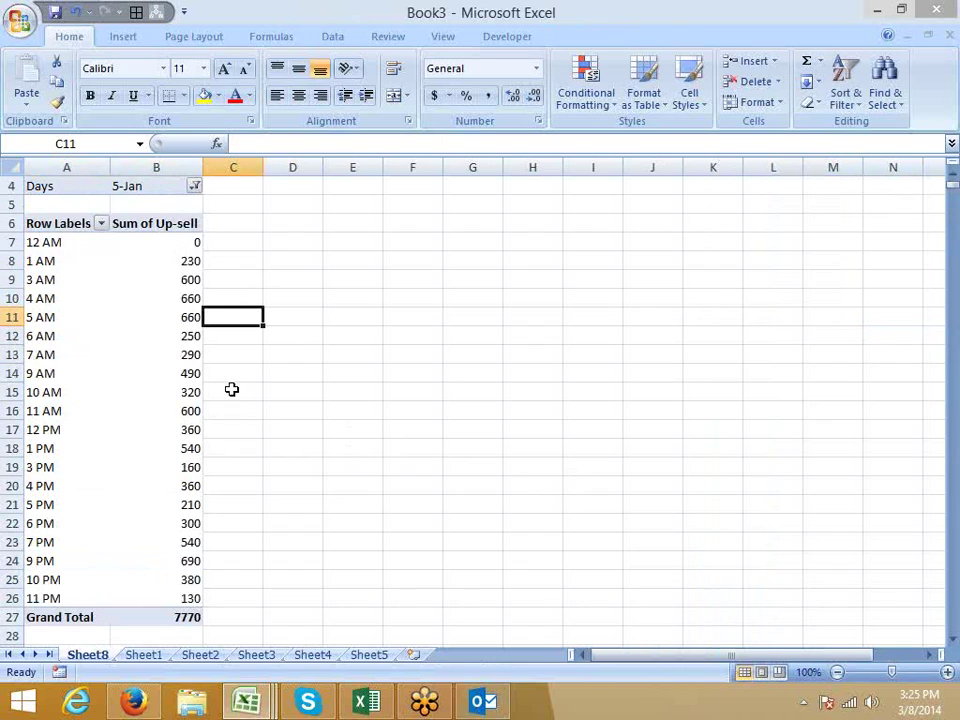
left_click(45, 261)
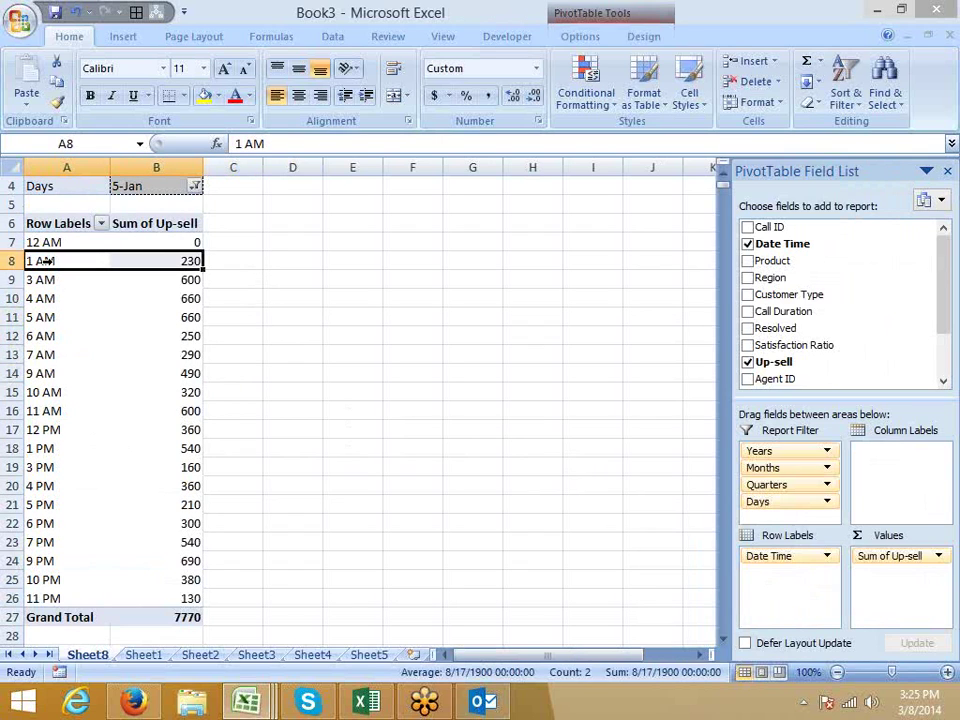
left_click(42, 280)
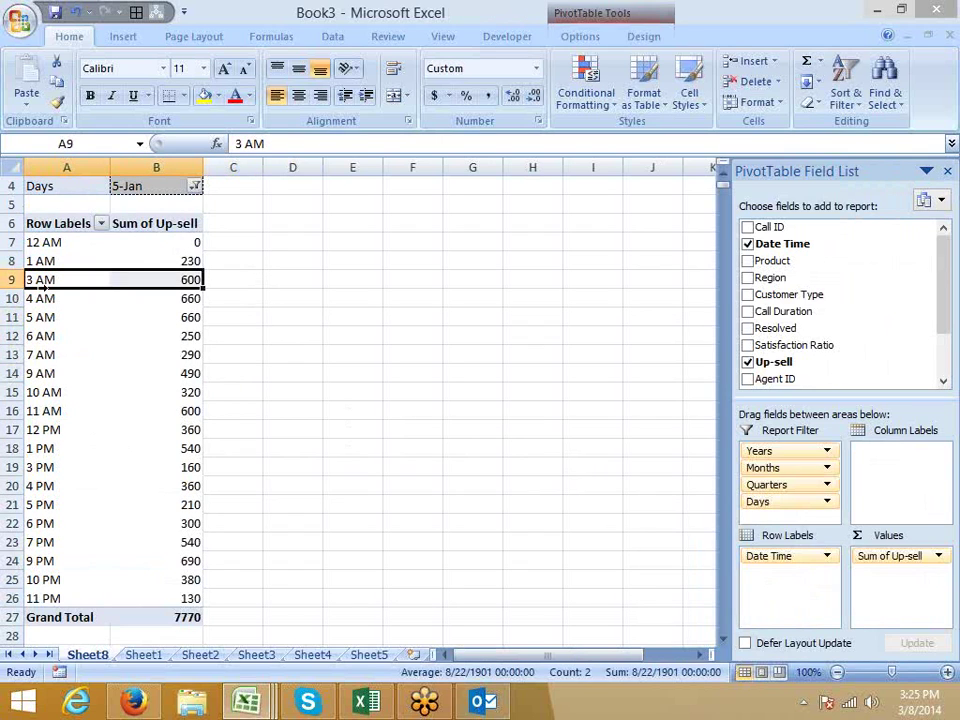
left_click(42, 298)
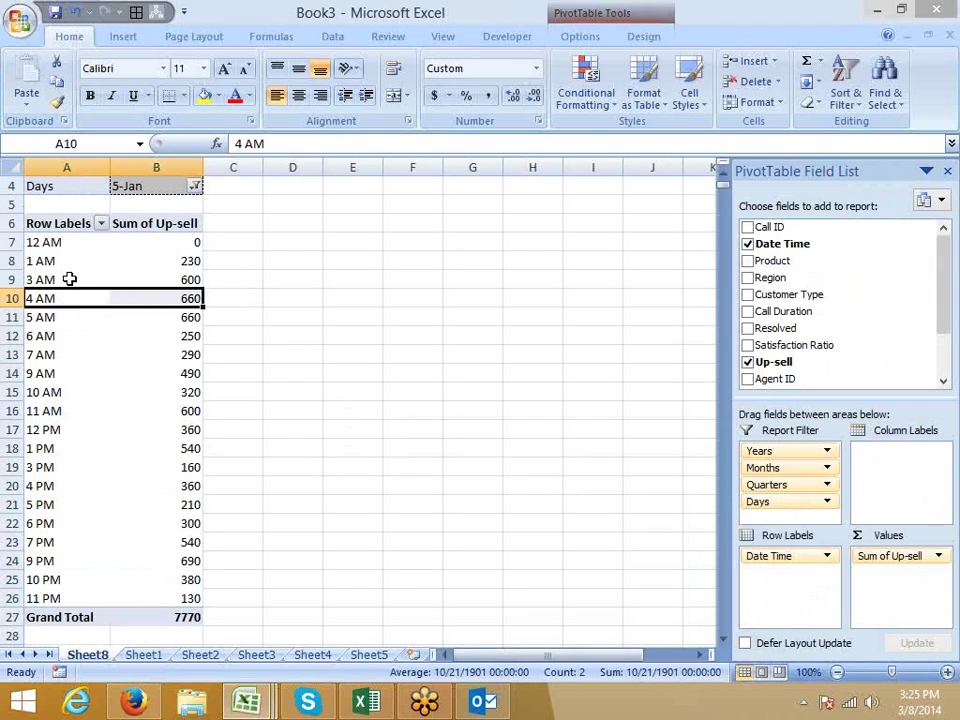
left_click(58, 261)
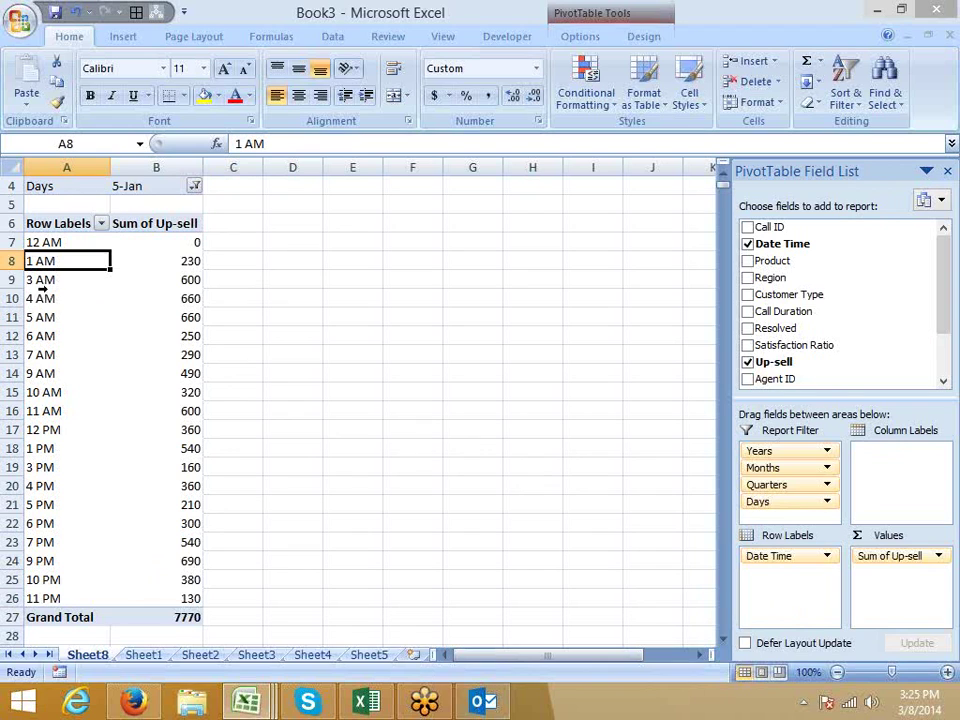
left_click(42, 281)
left_click_drag(40, 287, 36, 300)
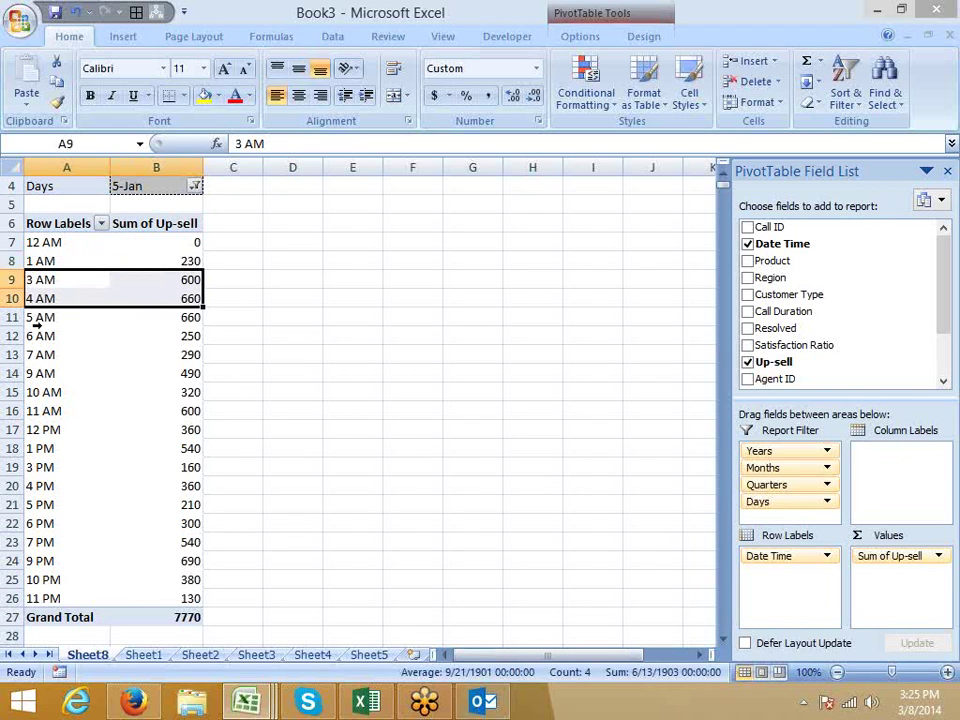
scroll(38, 396, "down", 3)
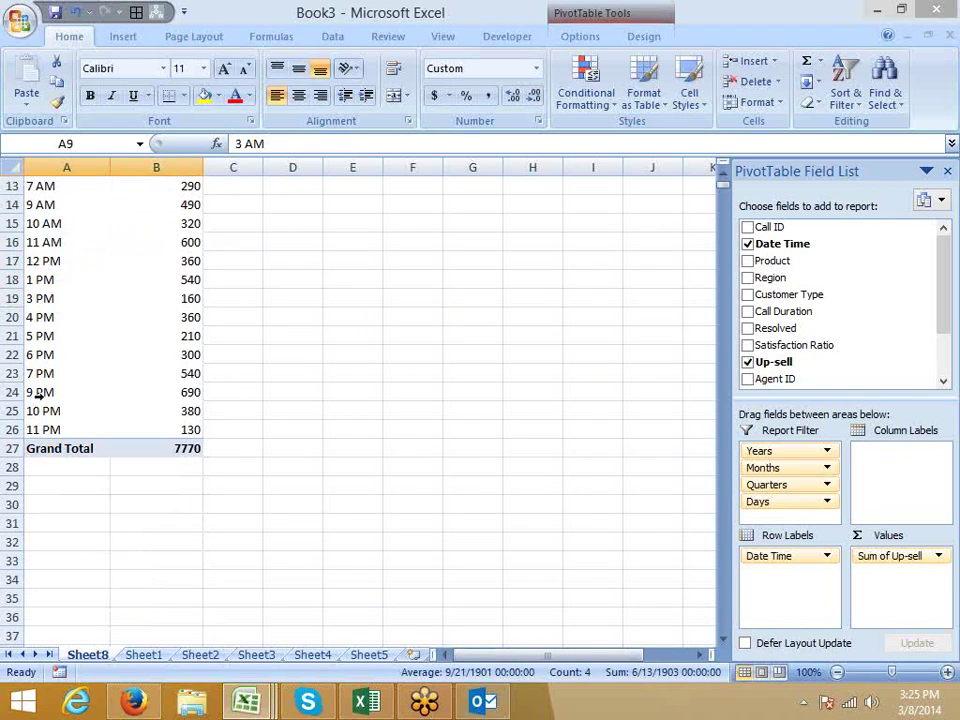
scroll(36, 396, "up", 3)
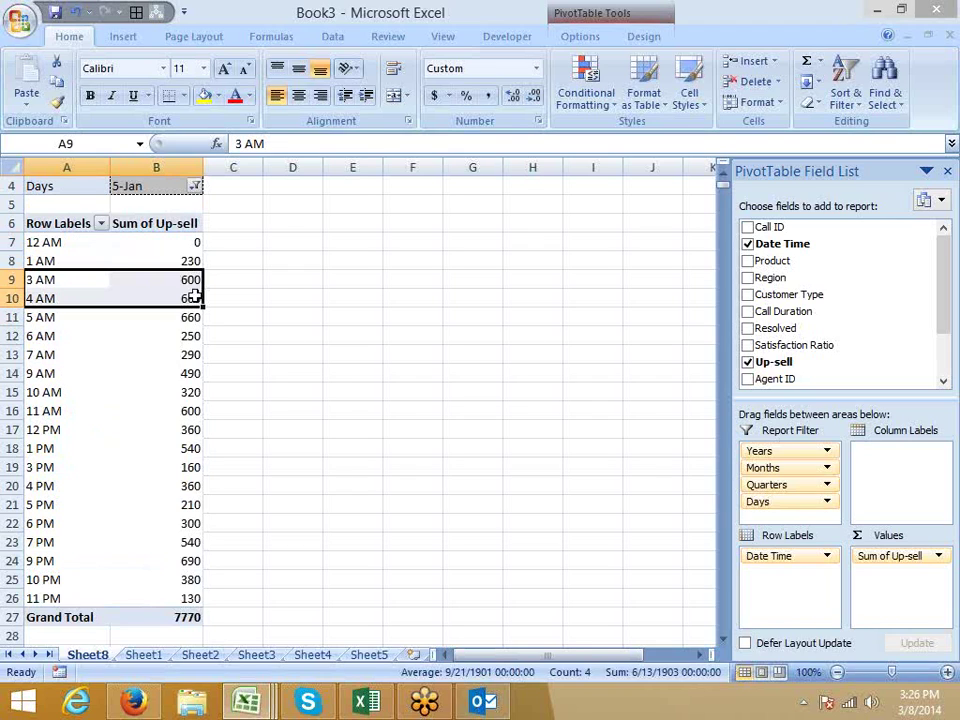
left_click(192, 260)
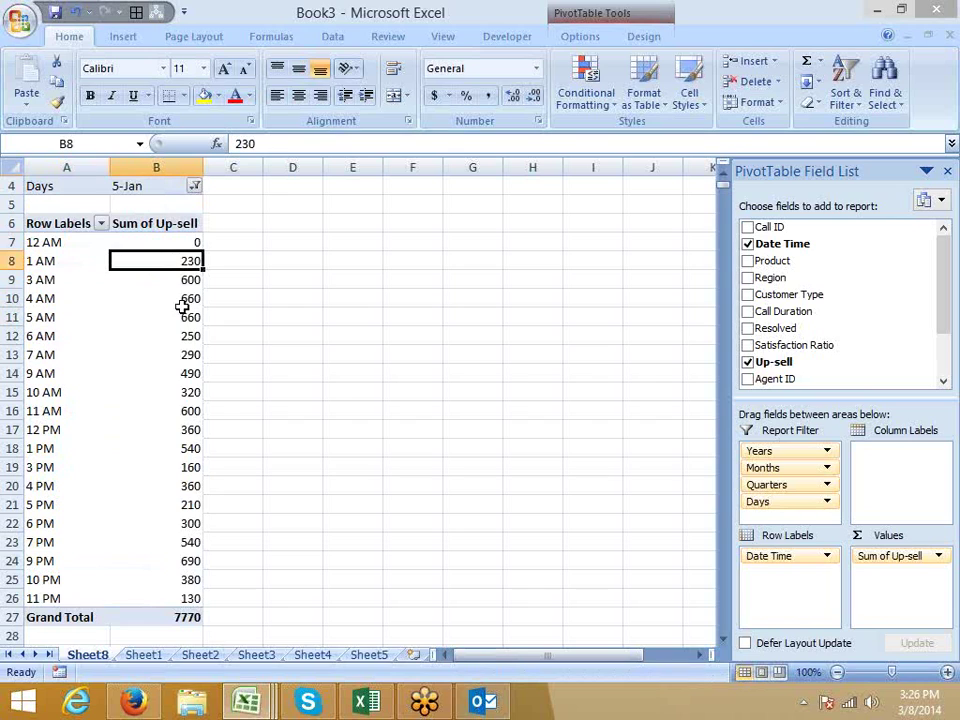
left_click(232, 256)
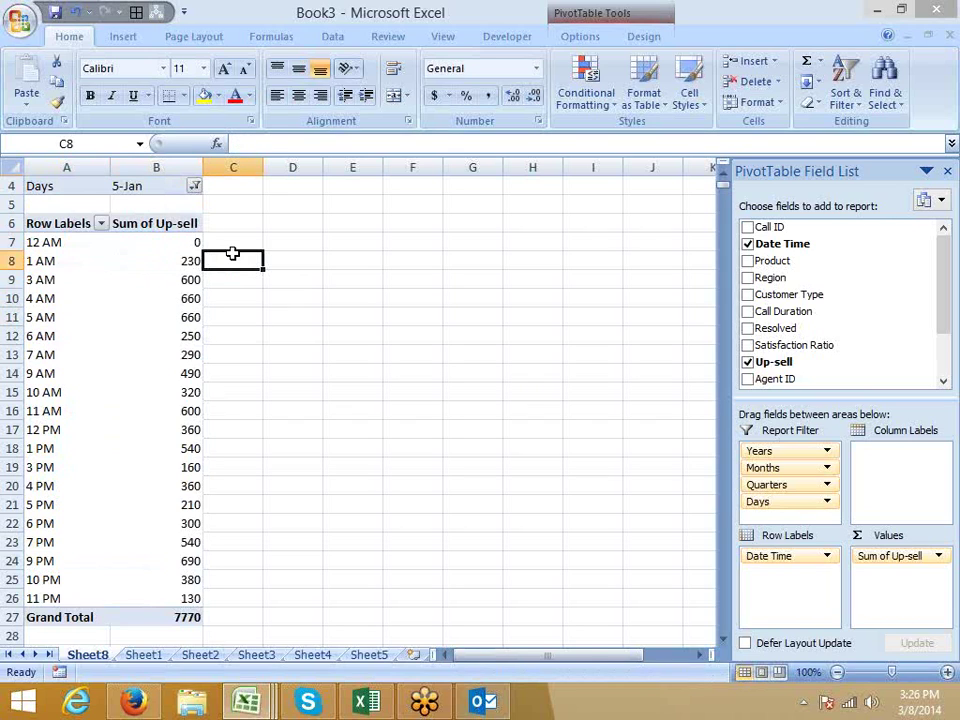
left_click(292, 266)
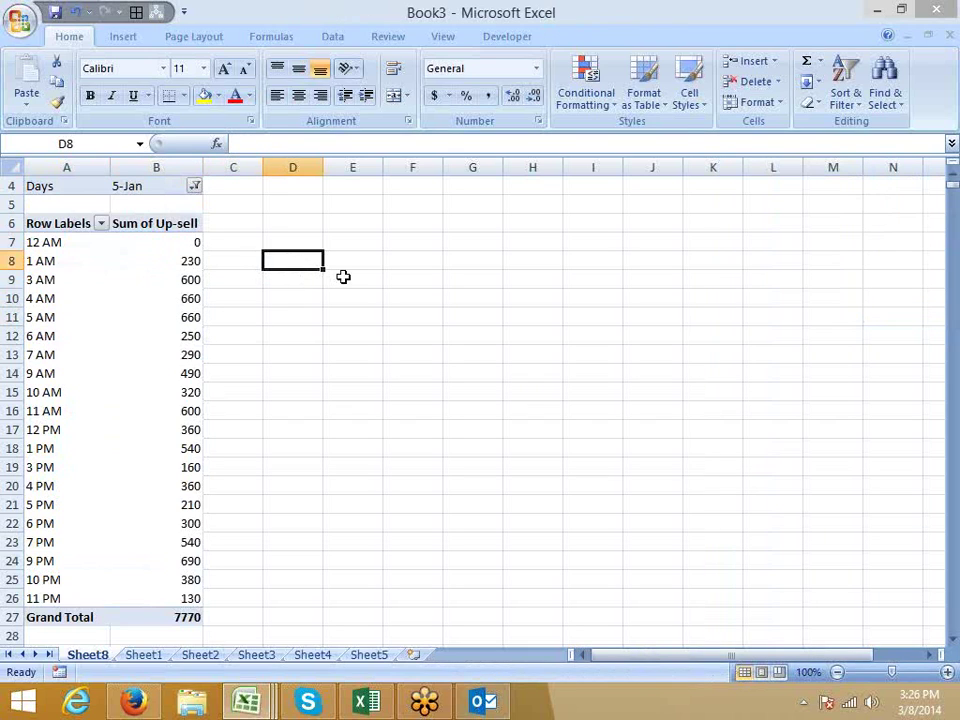
left_click(356, 276)
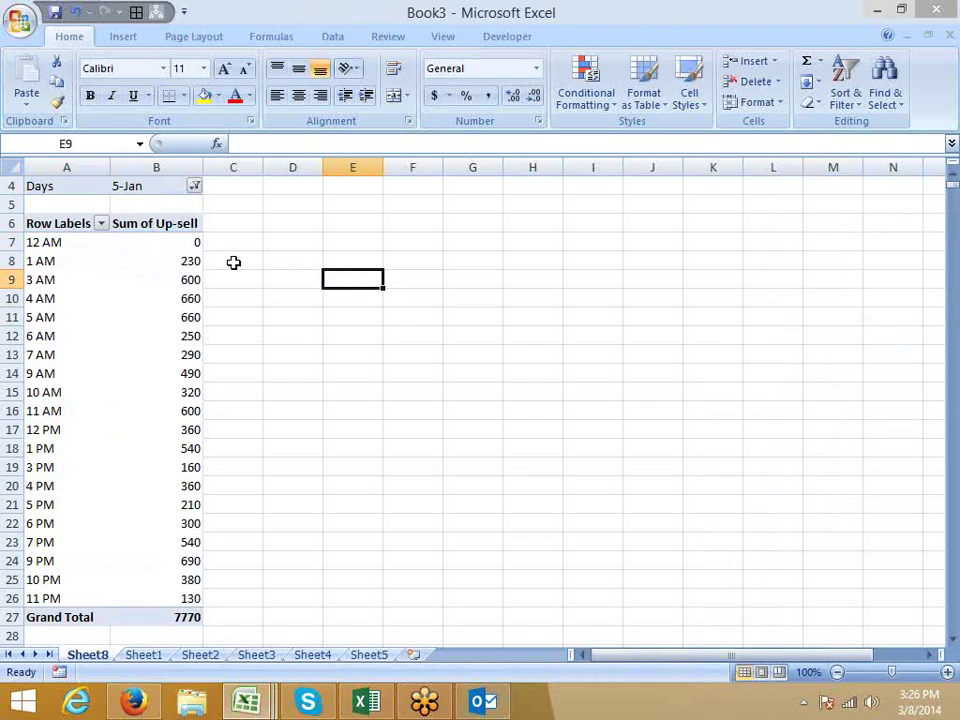
left_click(177, 280)
left_click(236, 283)
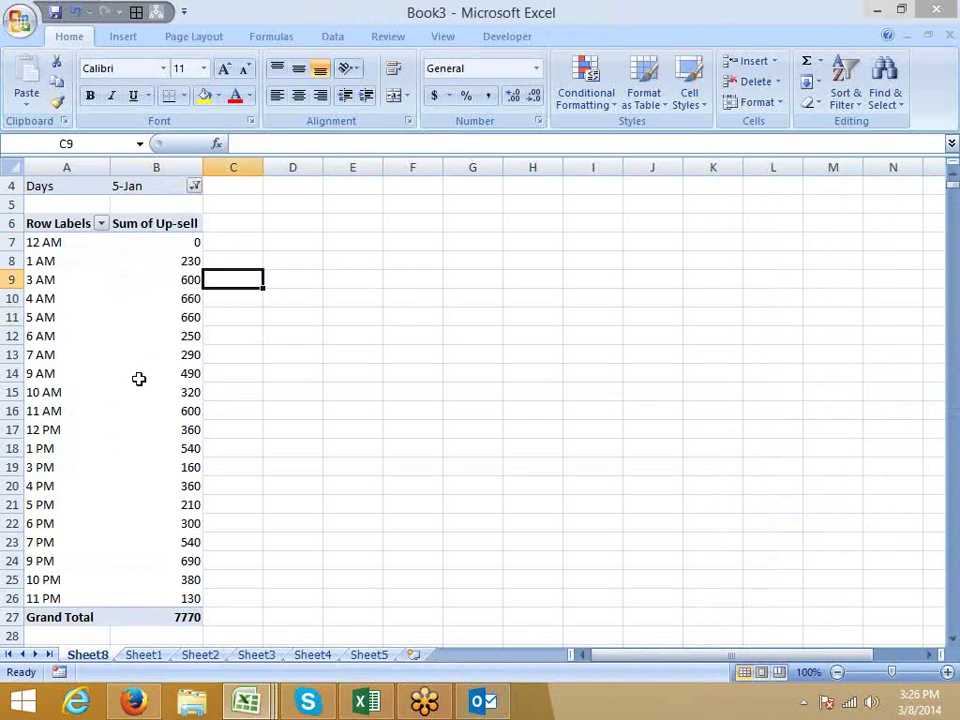
mouse_move(137, 377)
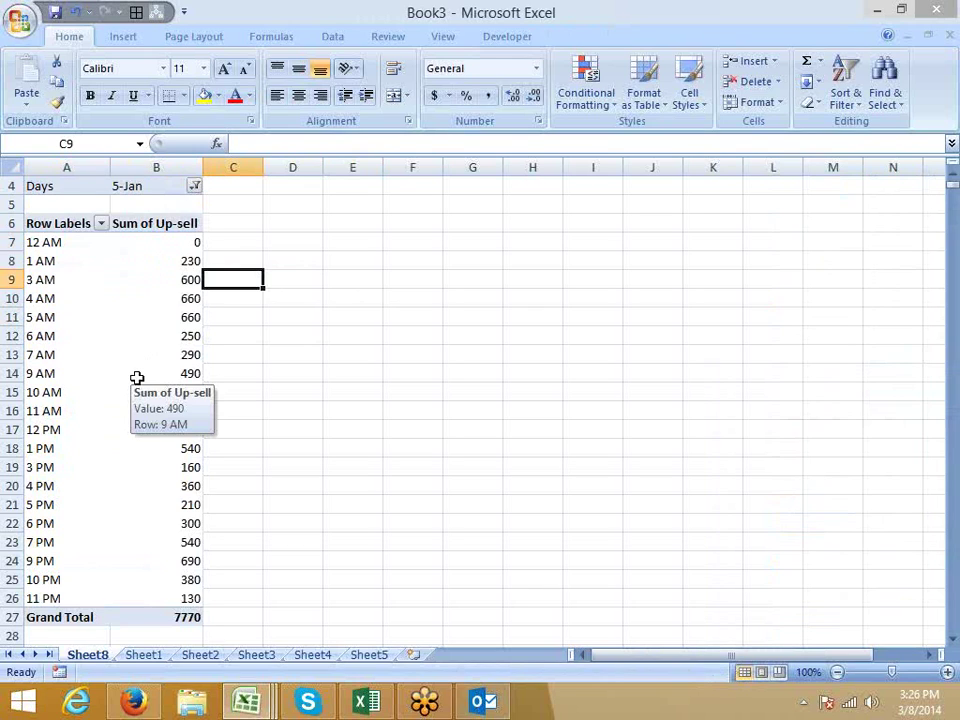
left_click(146, 296)
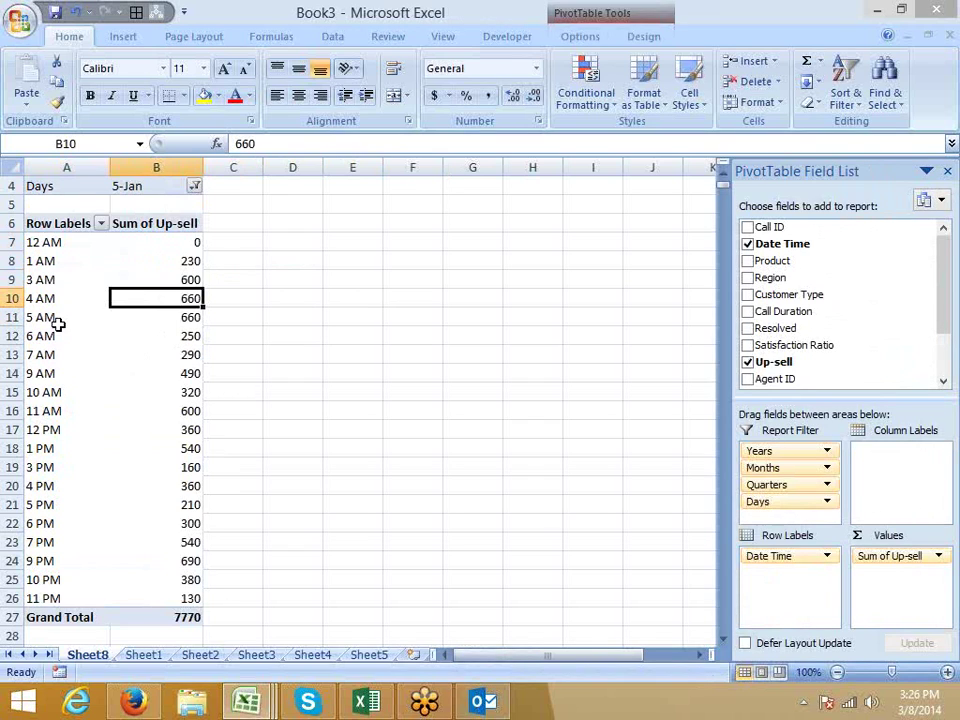
left_click(50, 243)
left_click(55, 228)
left_click_drag(55, 228, 137, 609)
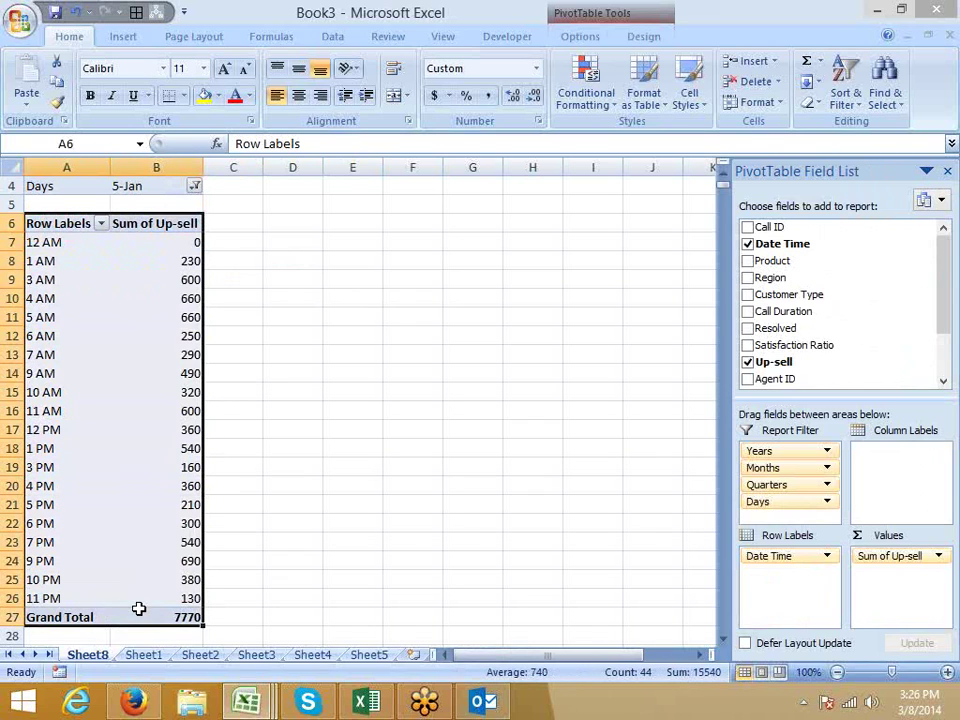
left_click(218, 96)
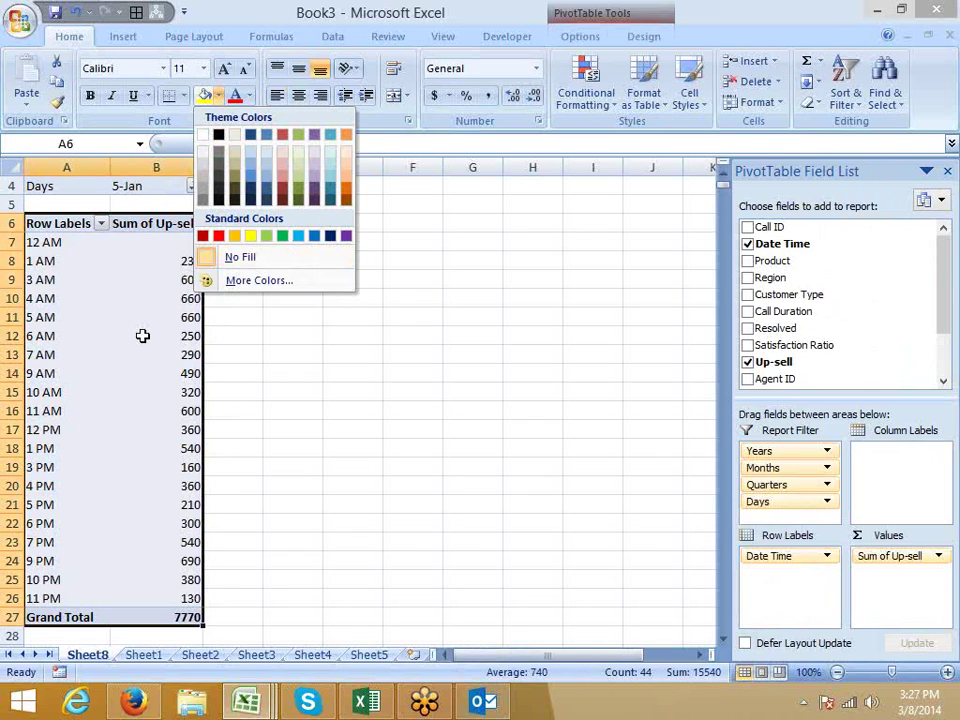
left_click(143, 336)
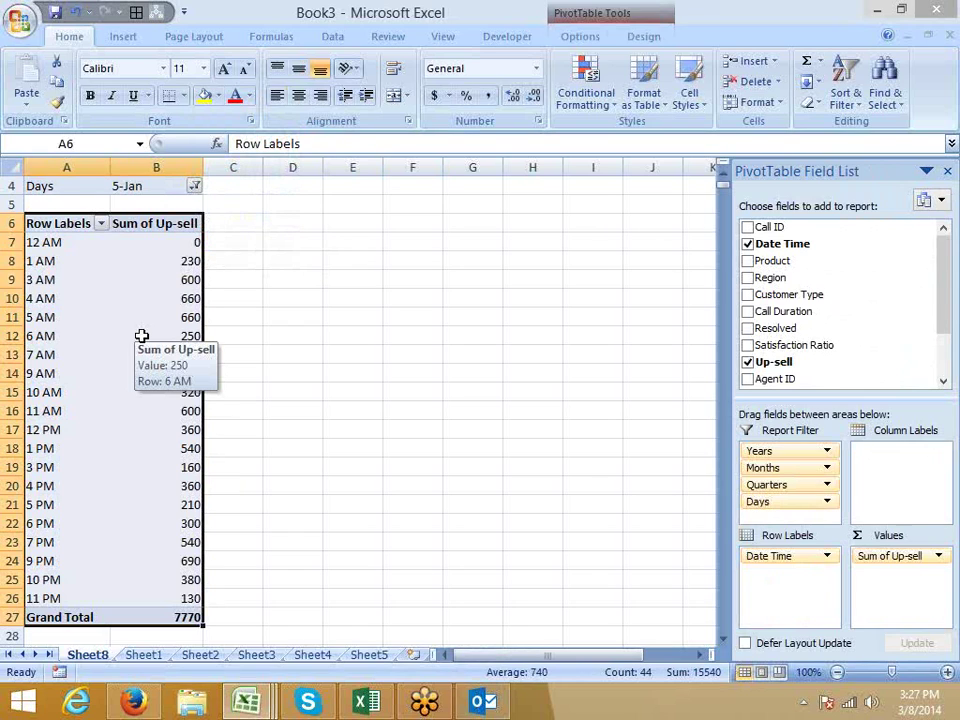
- Browse the PivotTable style gallery from the light styles through to the dark ones, previewing them on the hourly report
left_click(600, 21)
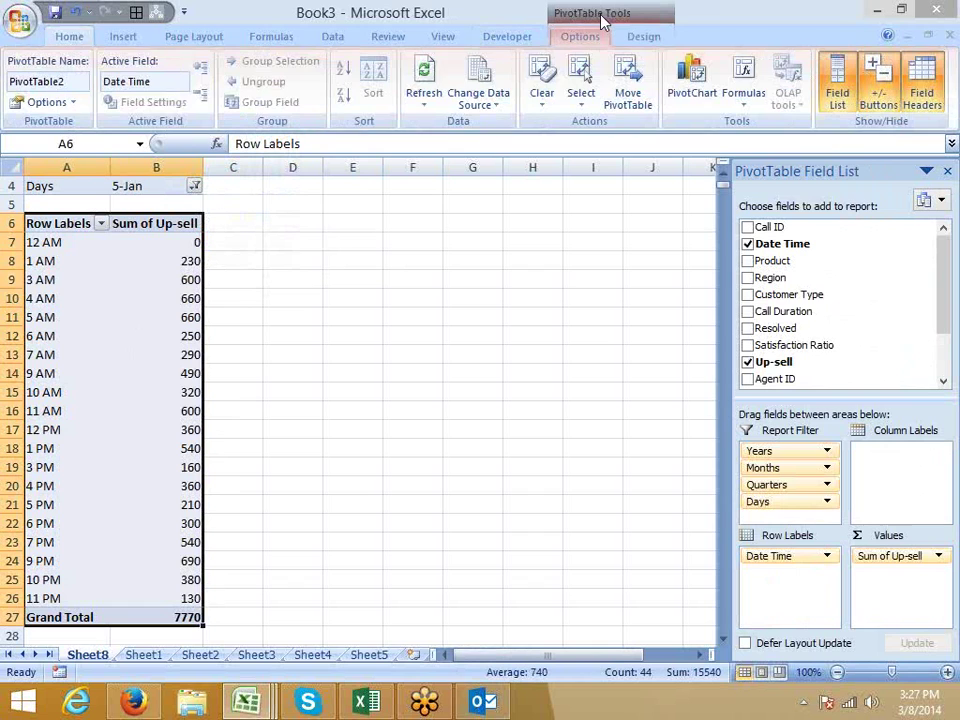
left_click(648, 38)
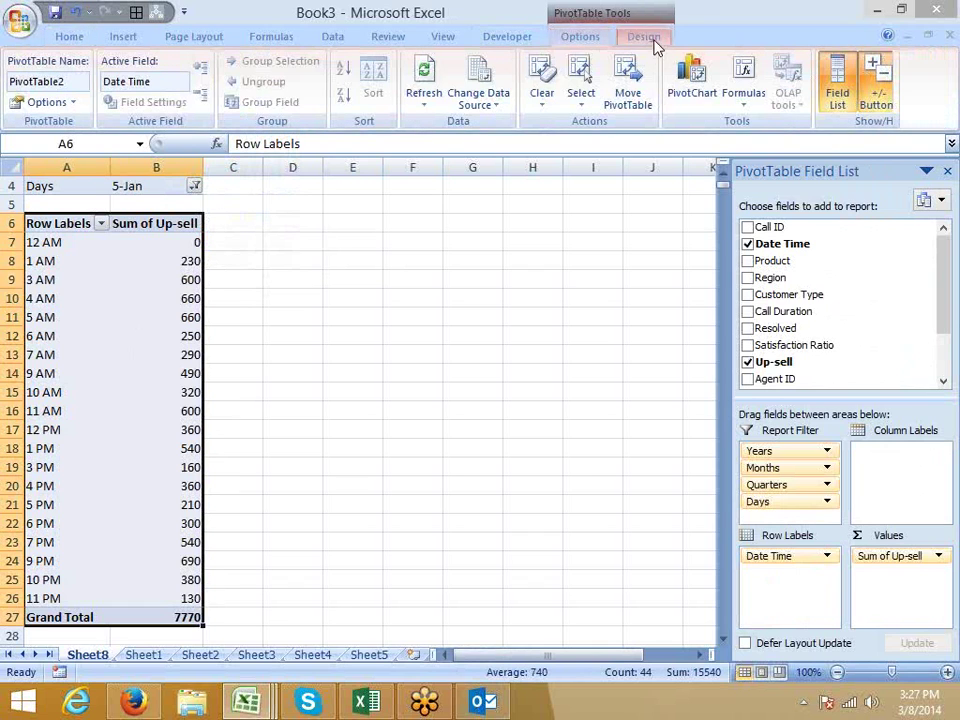
left_click(885, 98)
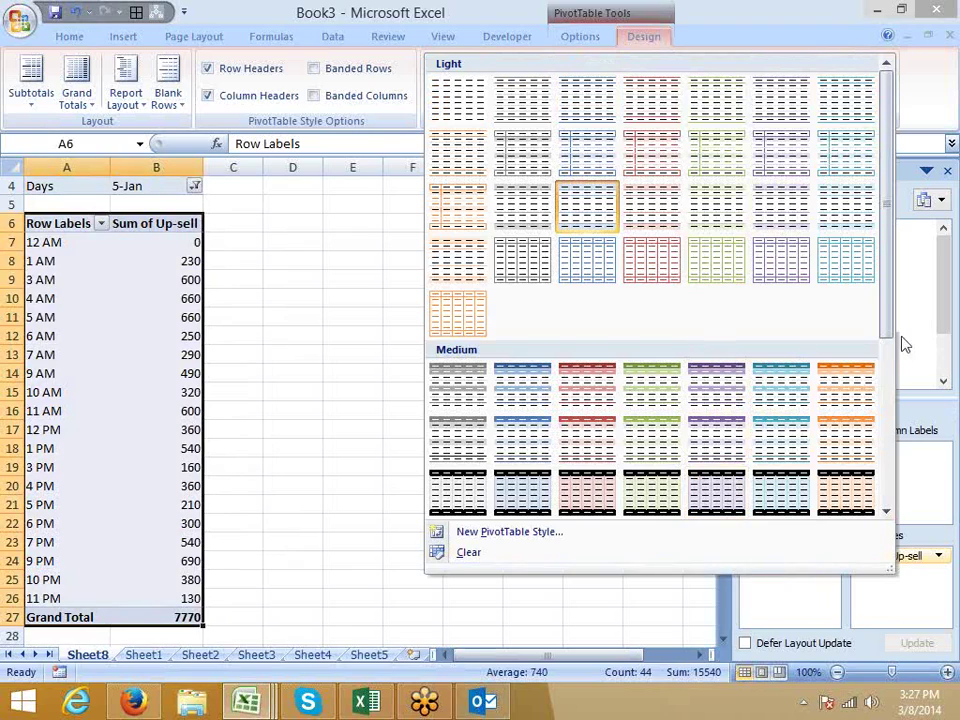
left_click_drag(891, 323, 884, 478)
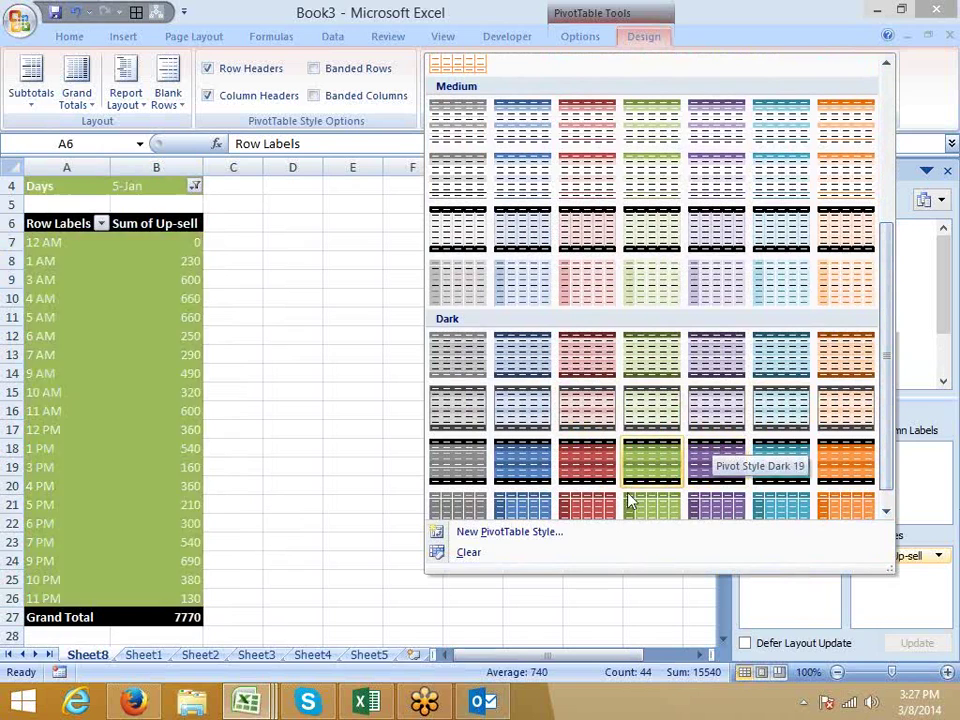
- Look at the settings for a new PivotTable style and its whole-table formatting, and leave without creating a style
left_click(497, 534)
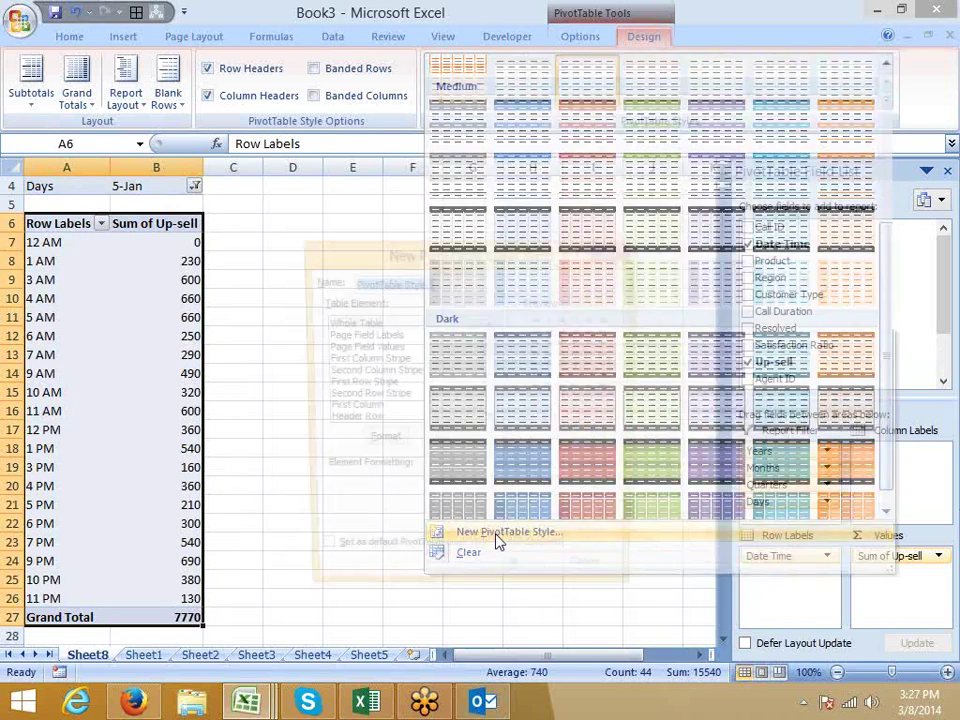
left_click(380, 442)
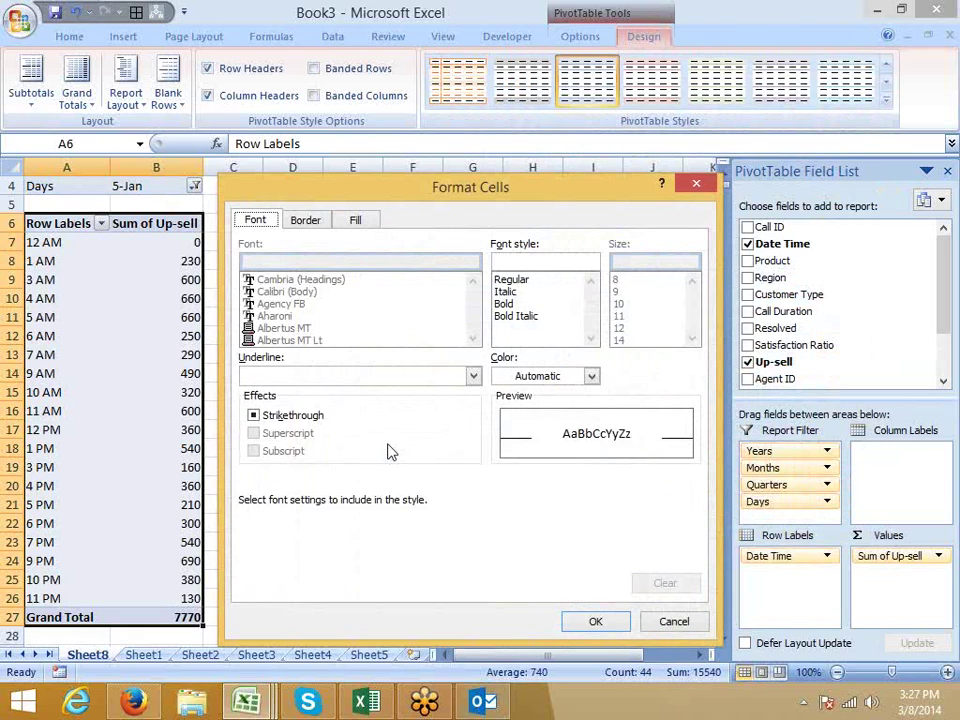
key("Escape")
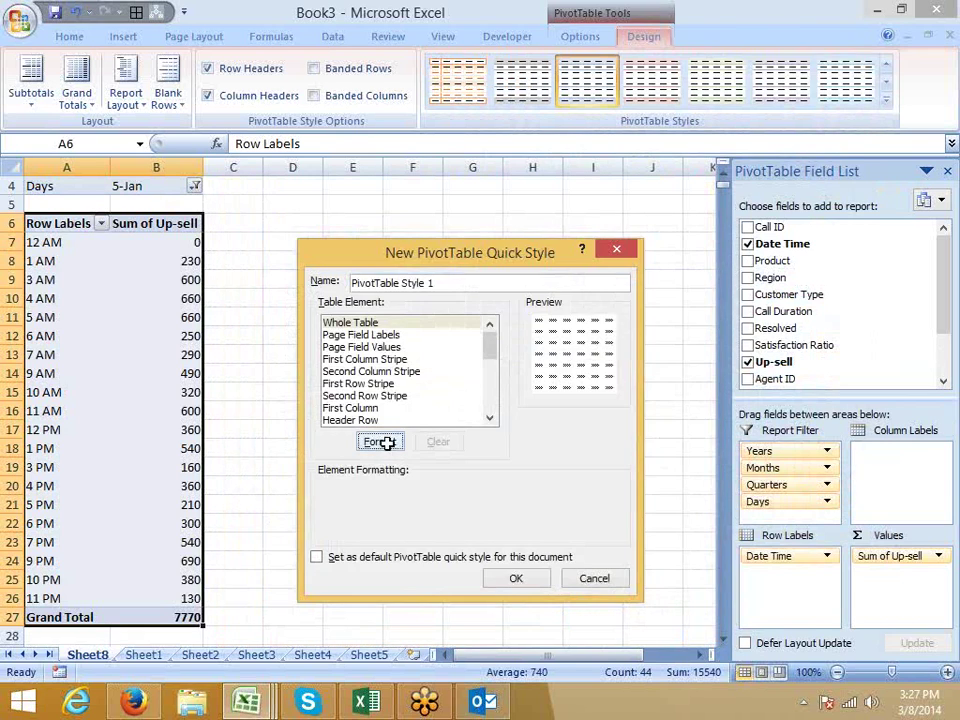
key("Escape")
left_click(304, 347)
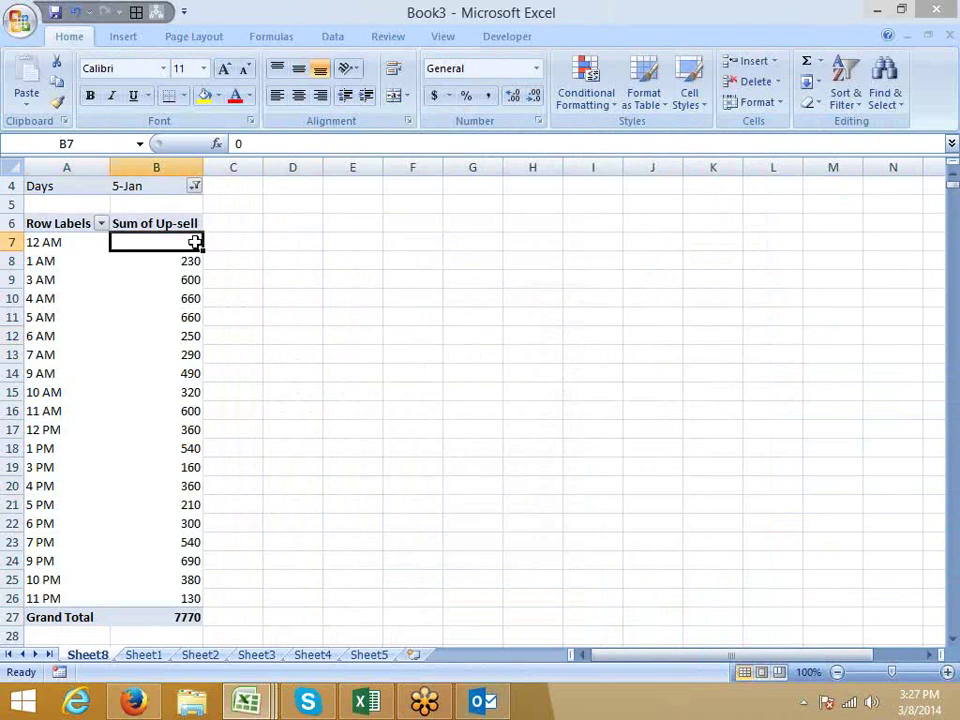
- Examine individual hourly Sum of Up-sell values in the early rows and select ranges of the value column
left_click_drag(195, 240, 188, 590)
left_click(66, 37)
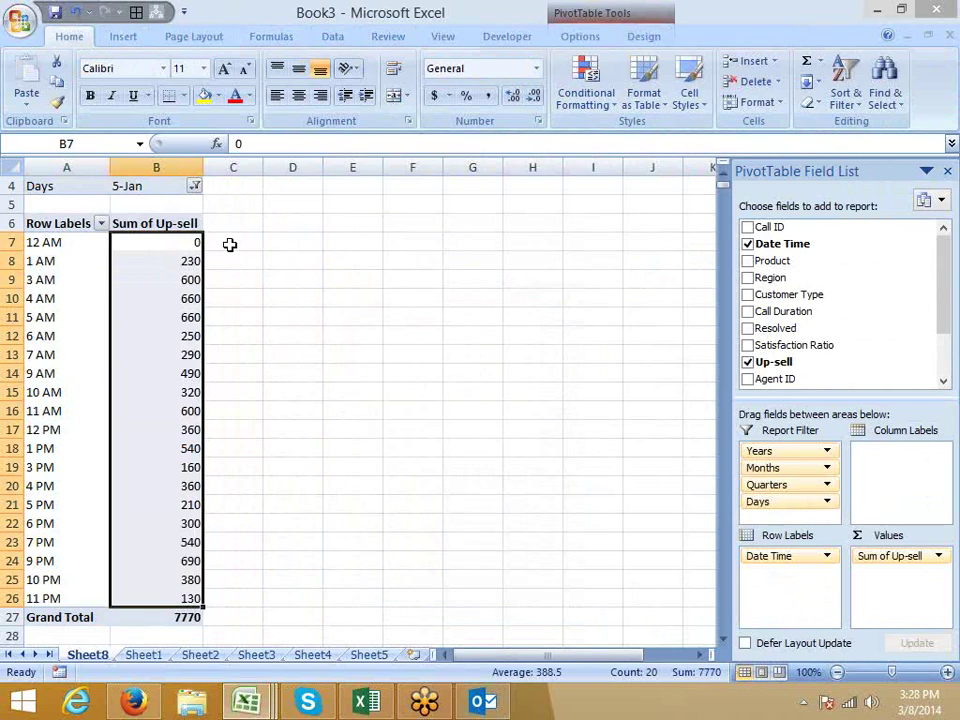
left_click(185, 246)
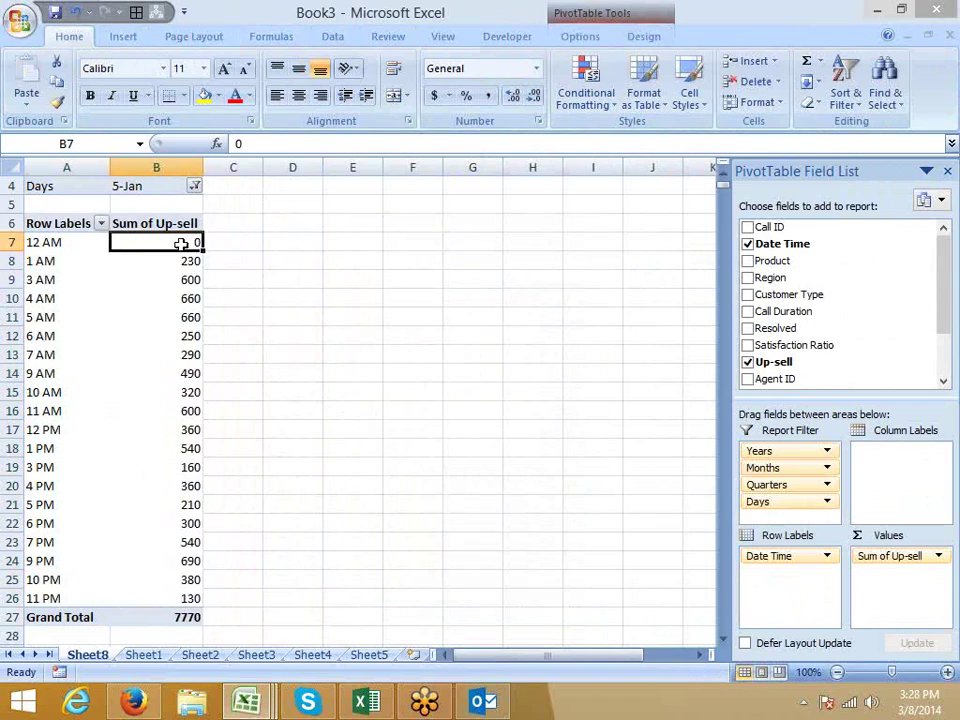
left_click(185, 261)
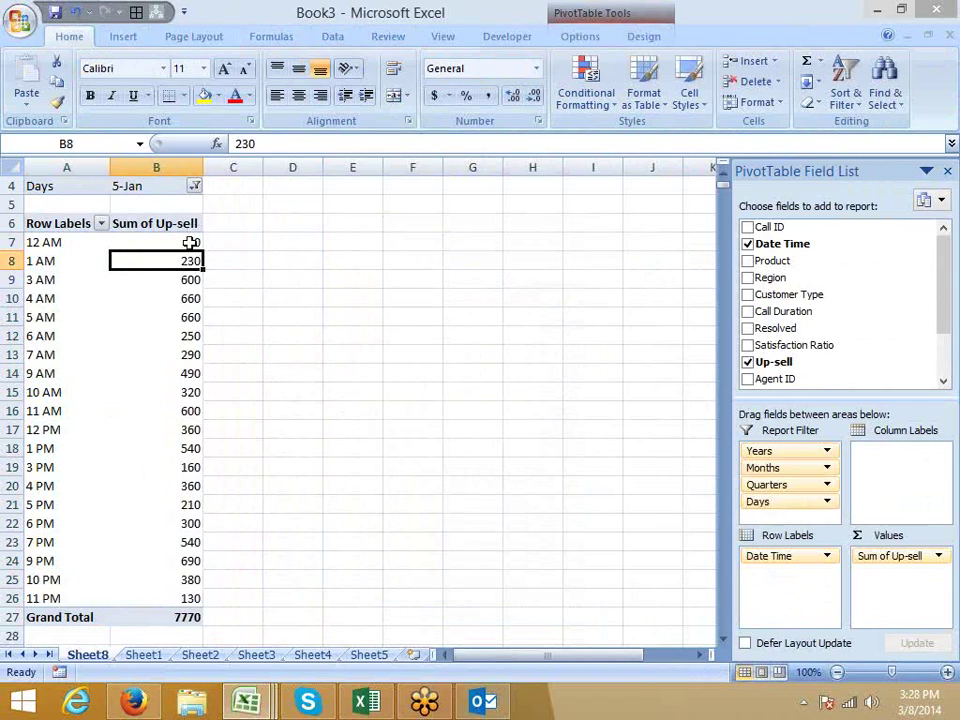
mouse_move(190, 243)
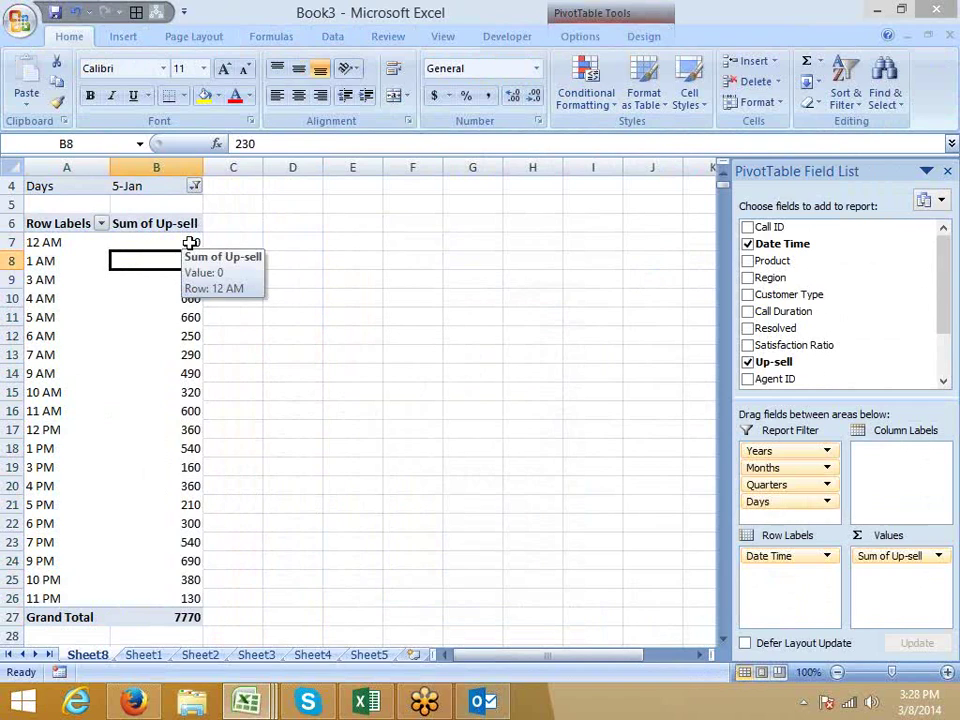
left_click(189, 243)
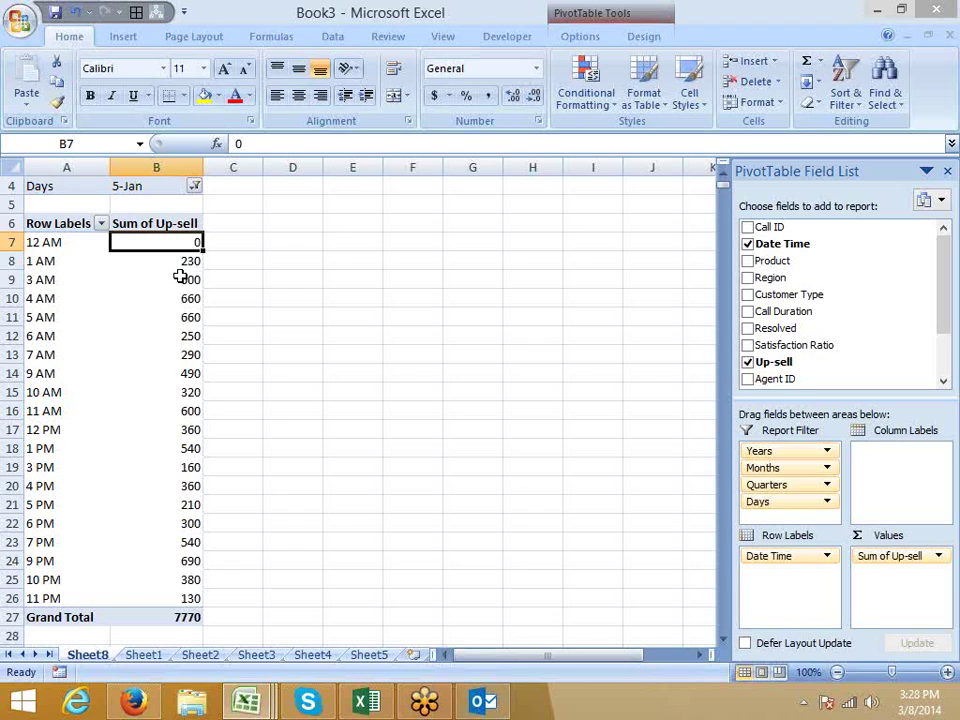
mouse_move(180, 278)
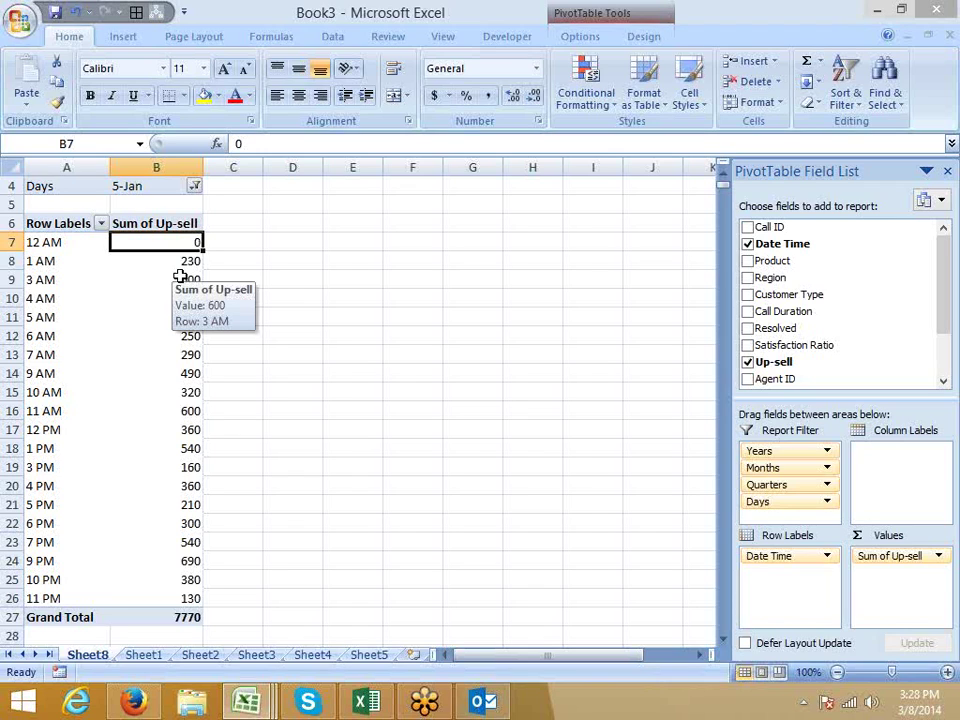
mouse_move(199, 337)
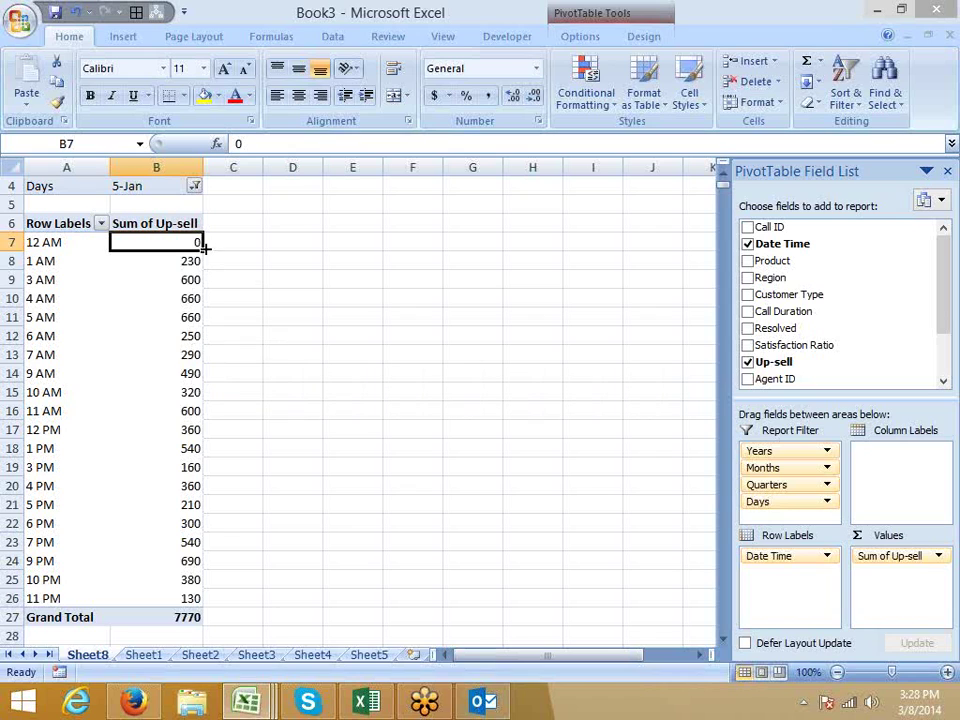
mouse_move(203, 250)
left_mouse_down()
mouse_move(167, 403)
mouse_move(165, 523)
left_mouse_up()
left_click(57, 101)
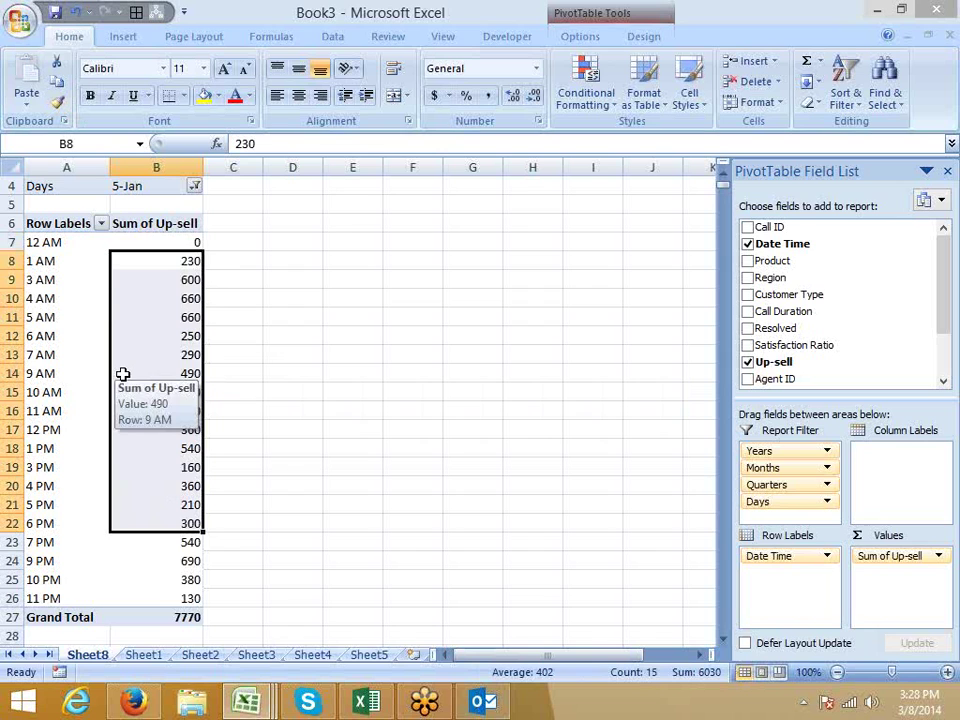
- Check Sheet1 briefly and return to the 11 PM row of the PivotTable on Sheet8
left_click(145, 656)
left_click(99, 658)
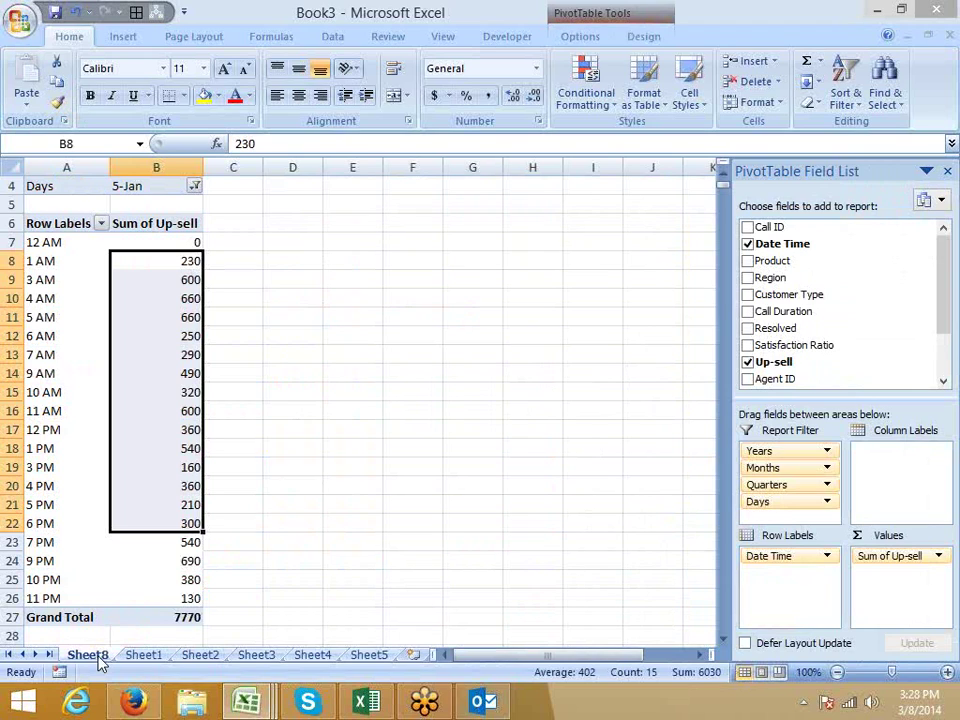
left_click(54, 600)
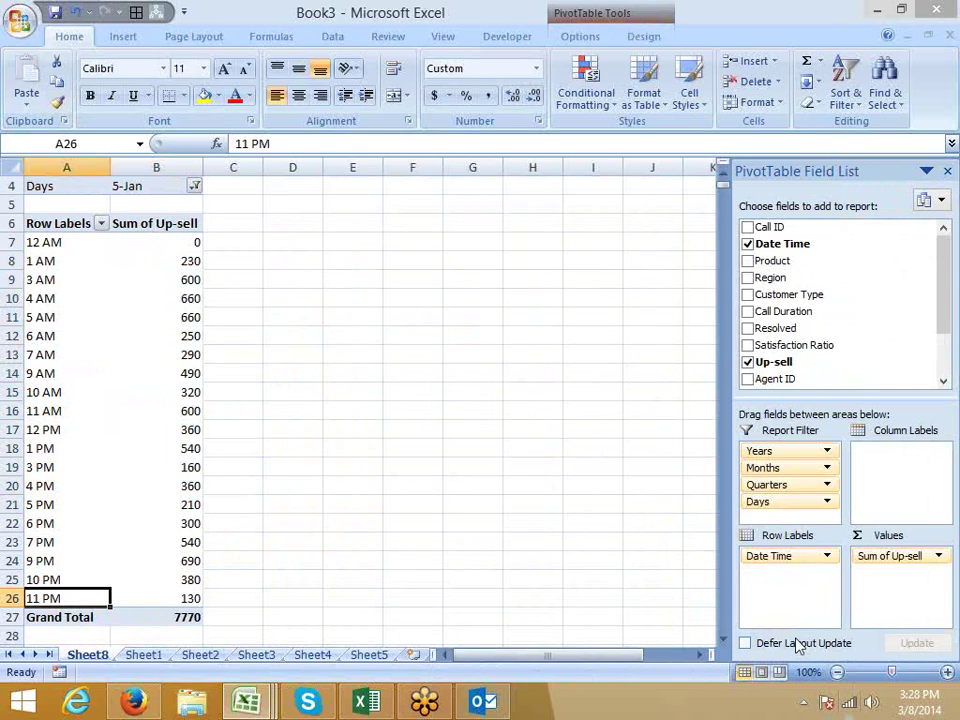
- Try out Defer Layout Update while checking the available PivotTable options and report layouts, and turn it back off
left_click(745, 644)
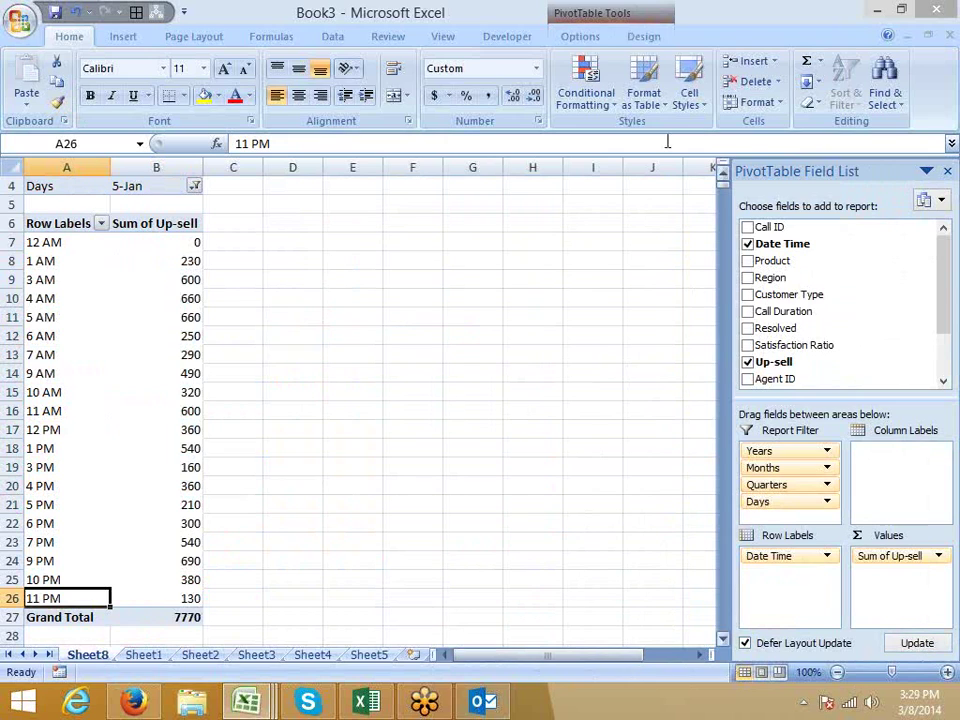
left_click(580, 36)
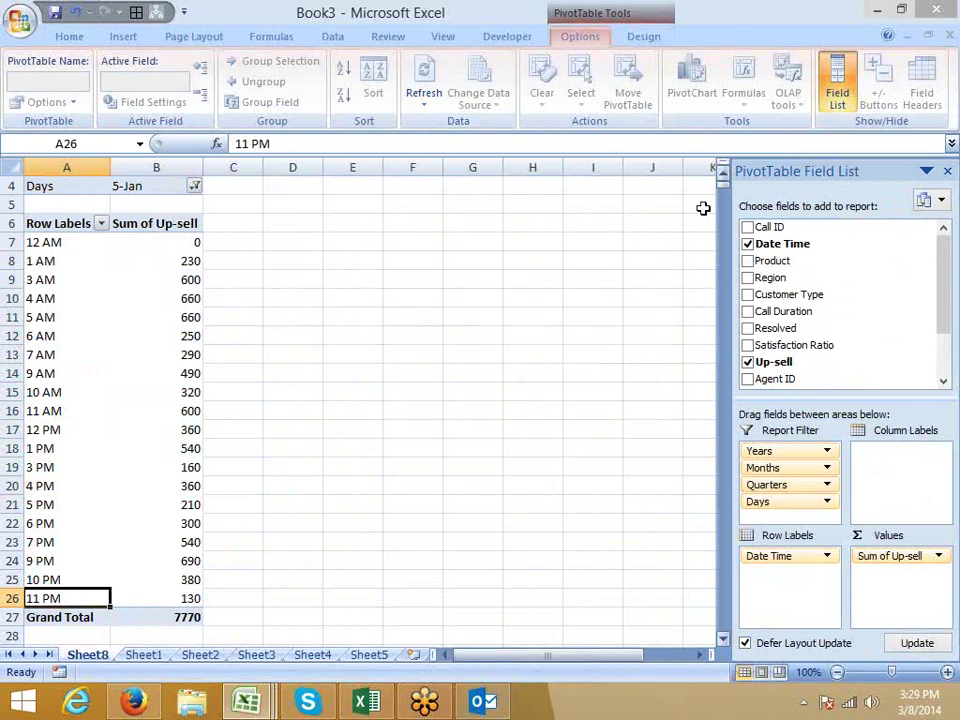
left_click(644, 37)
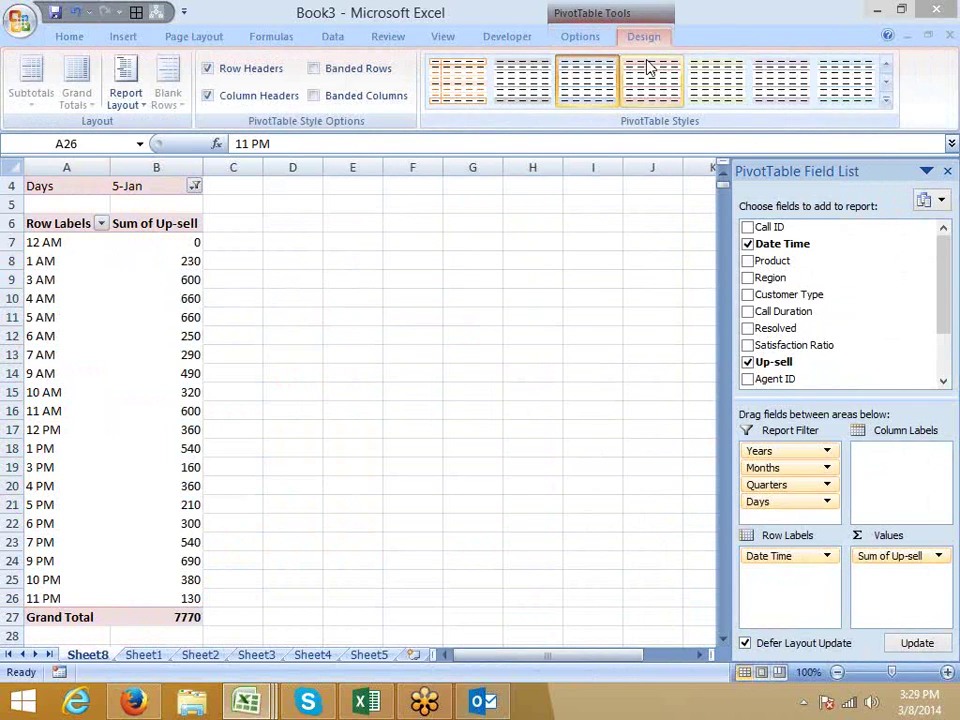
left_click(125, 97)
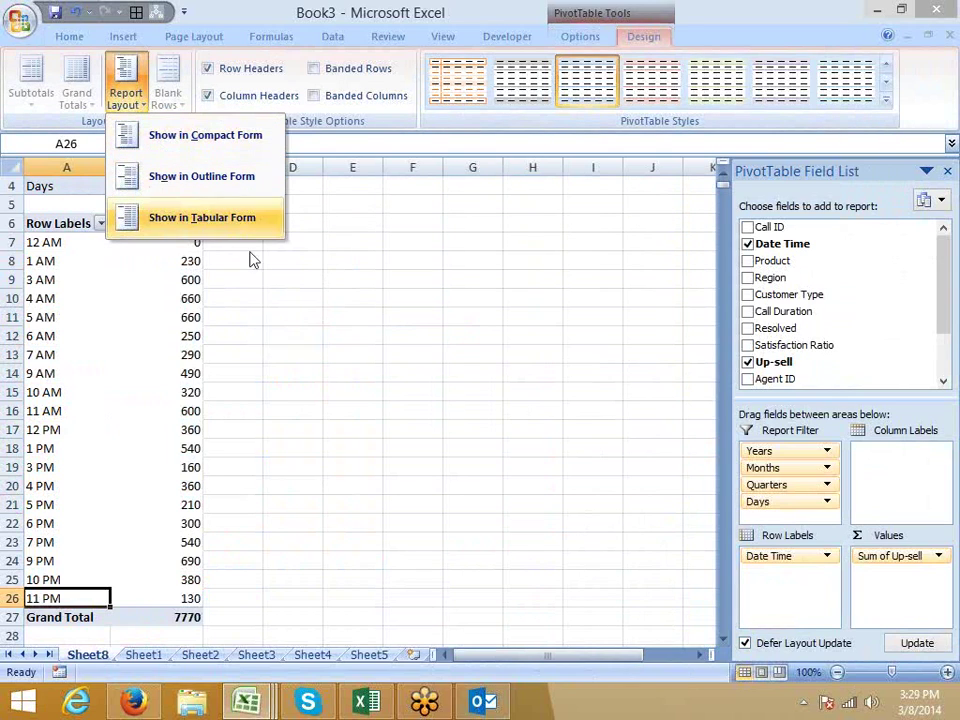
left_click(748, 643)
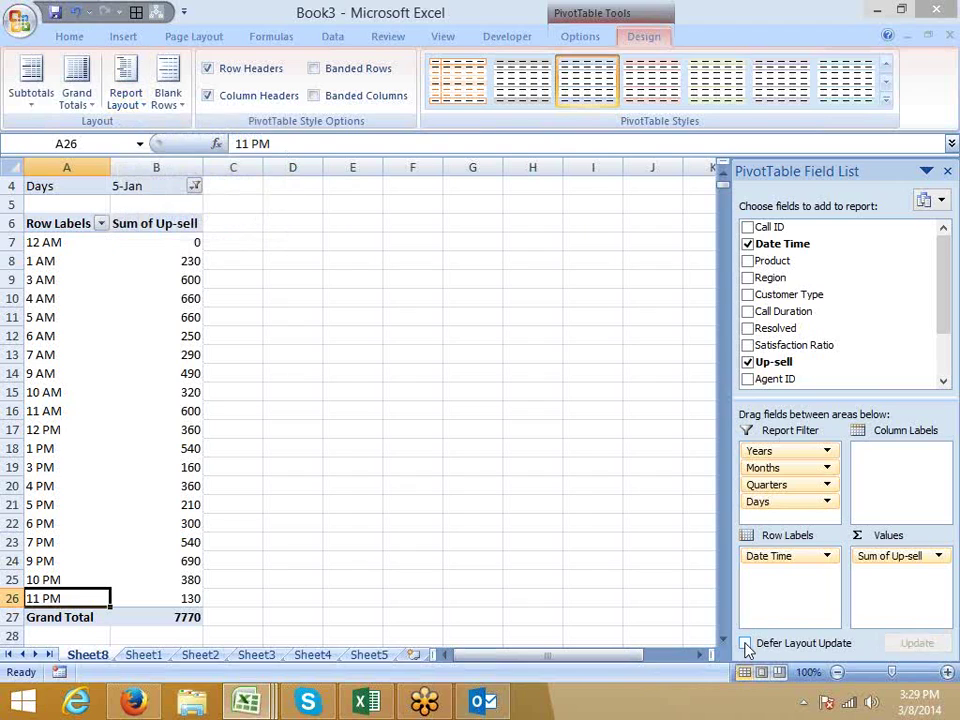
- Replace Date Time with Agent ID in the row labels so the filtered report sums Up-sell per agent
left_click(97, 381)
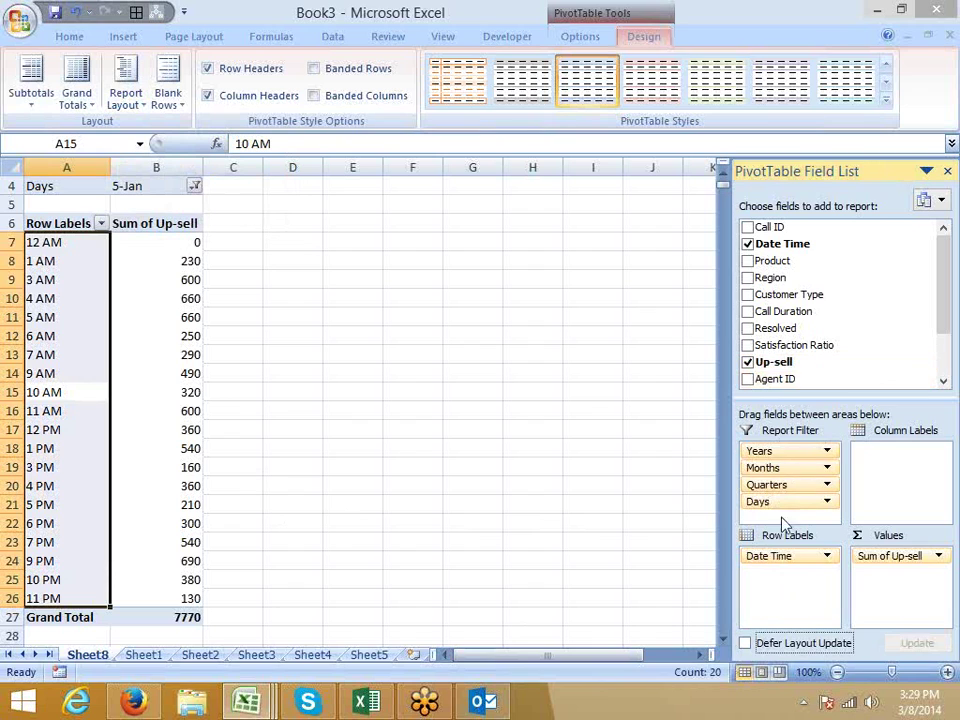
left_click(785, 557)
left_click_drag(785, 557, 868, 379)
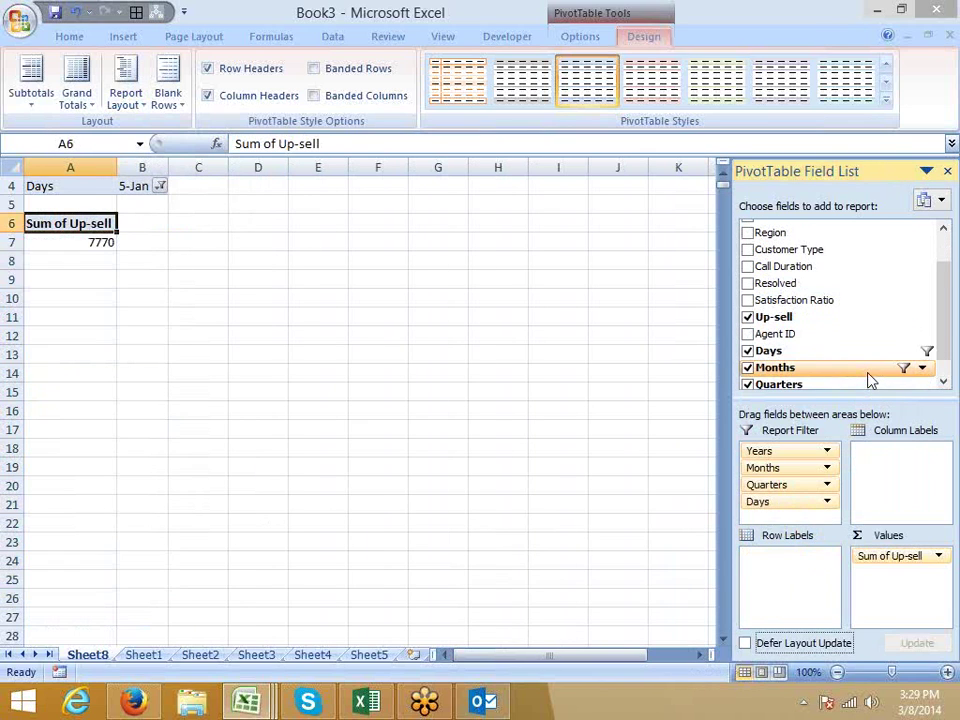
scroll(857, 379, "up", 1)
scroll(804, 369, "down", 2)
left_click_drag(788, 312, 784, 578)
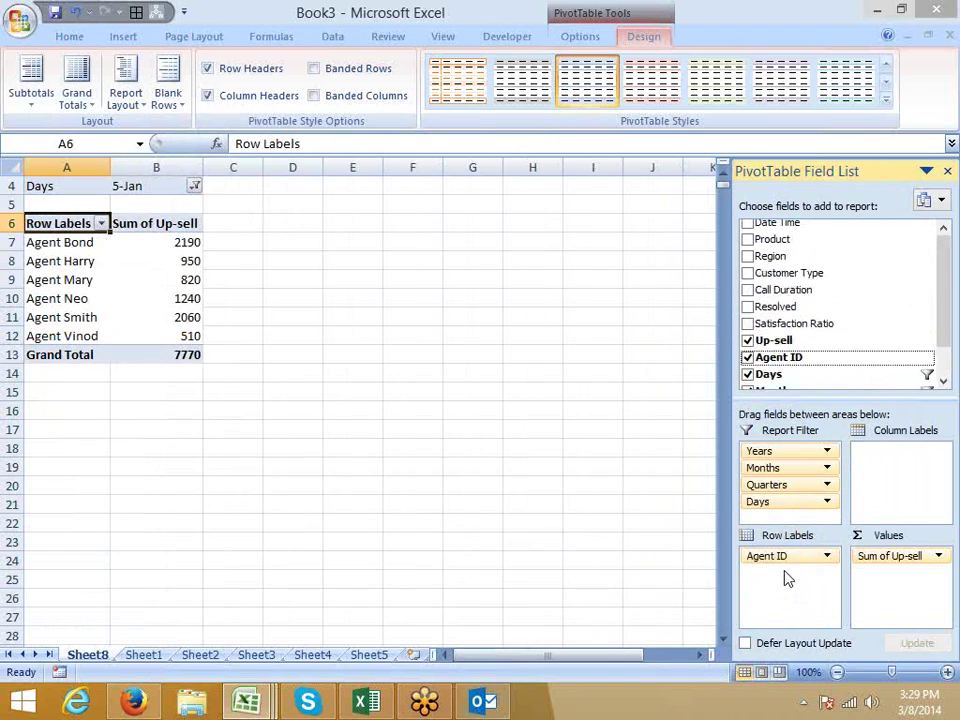
- Add Region to the column labels and group the first and last agents together in the row labels
left_click_drag(786, 278, 880, 455)
left_click(62, 263)
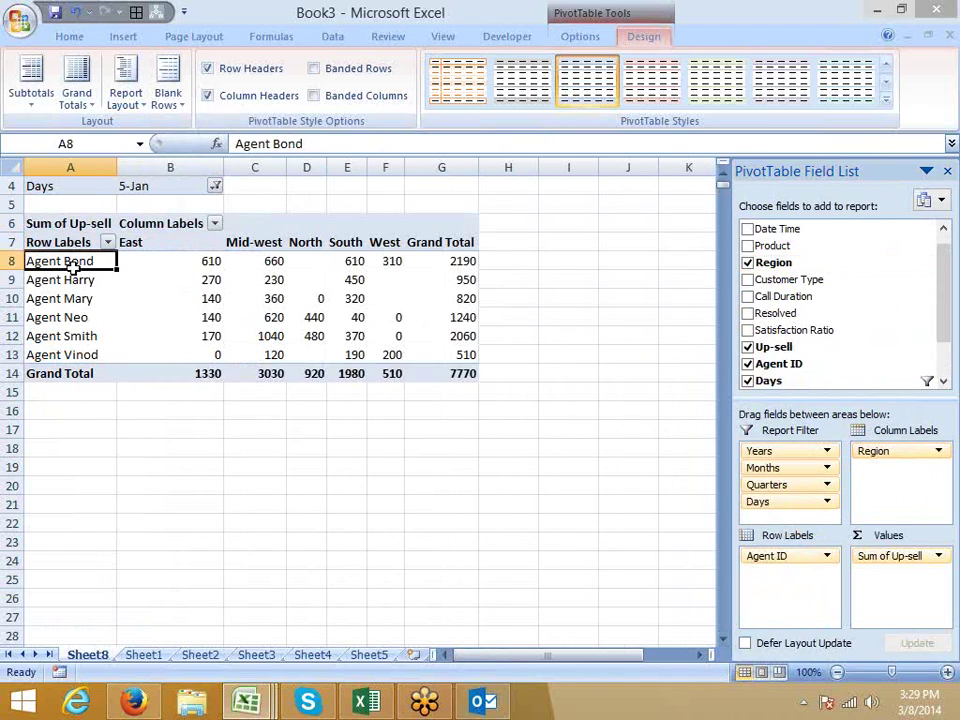
left_click(79, 355)
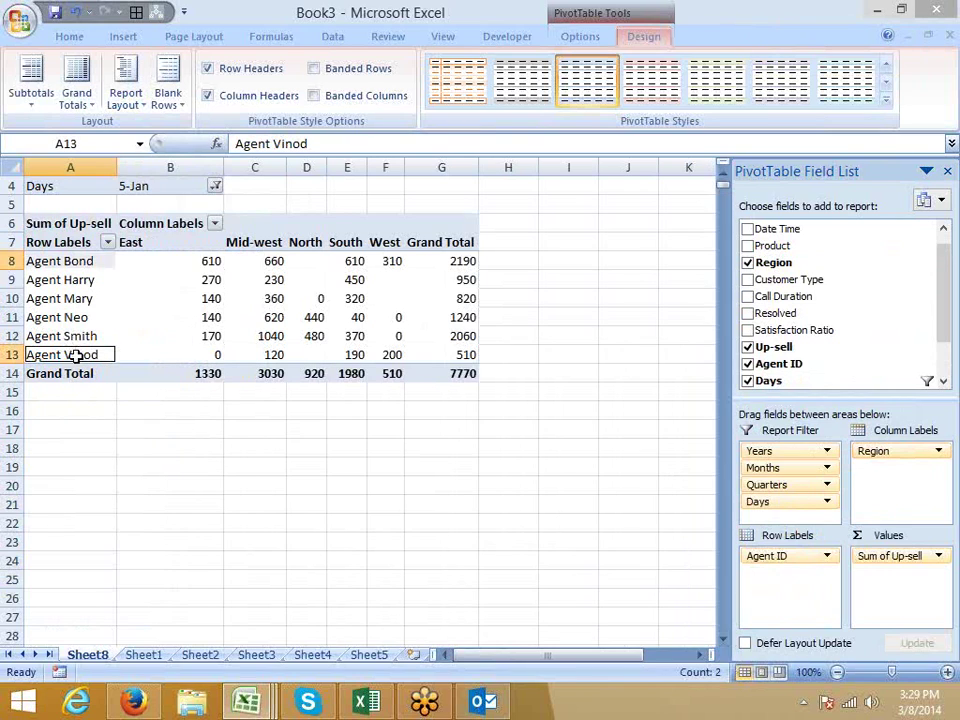
left_click(70, 262)
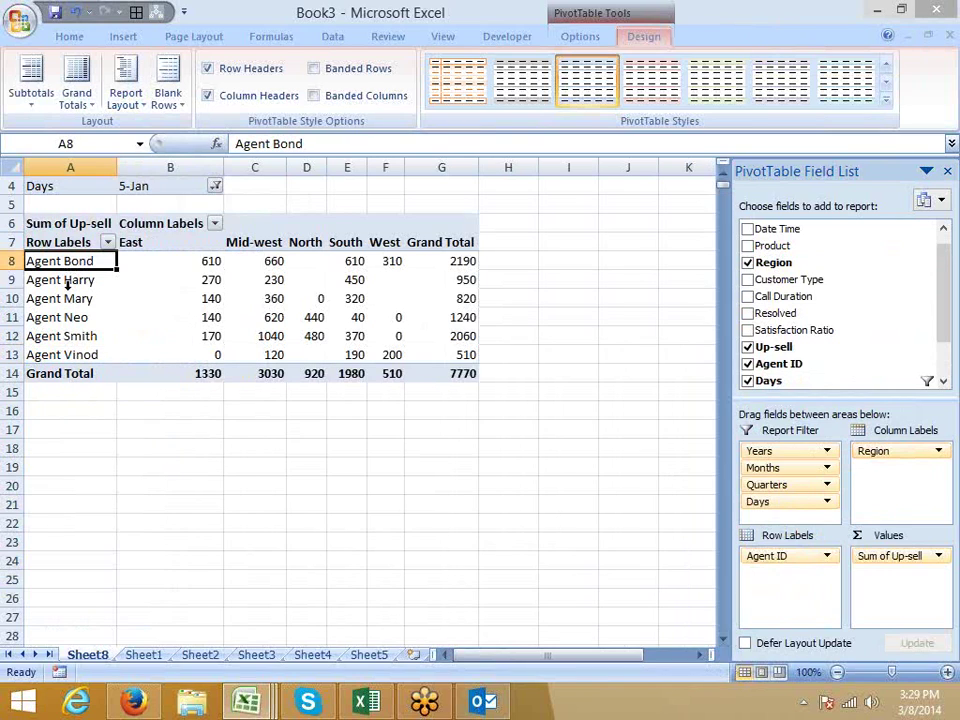
left_click(64, 355)
right_click(64, 355)
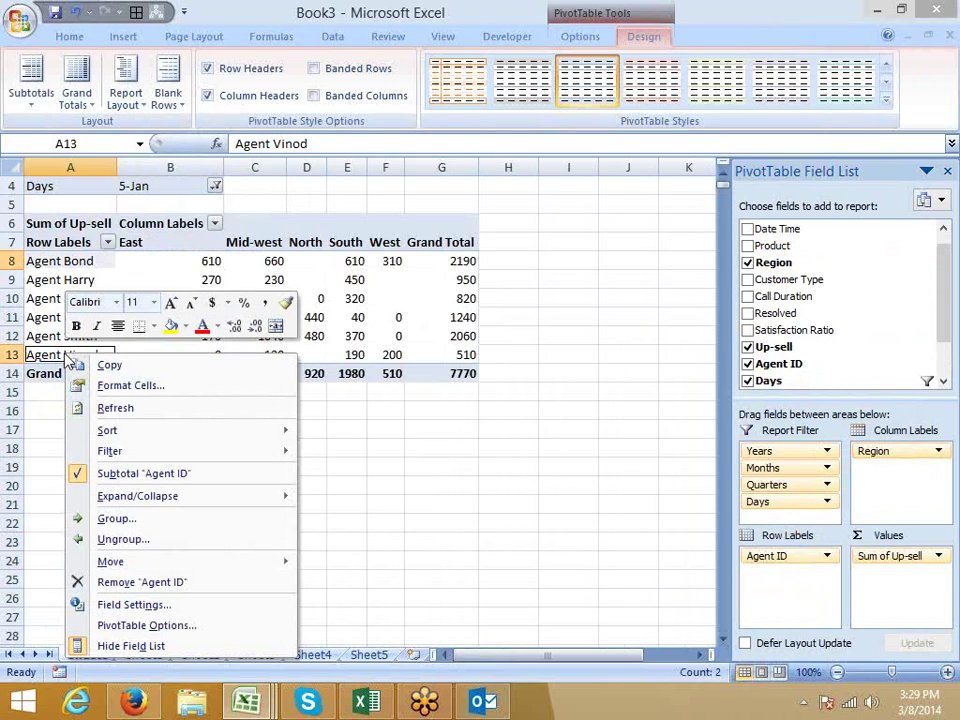
left_click(170, 520)
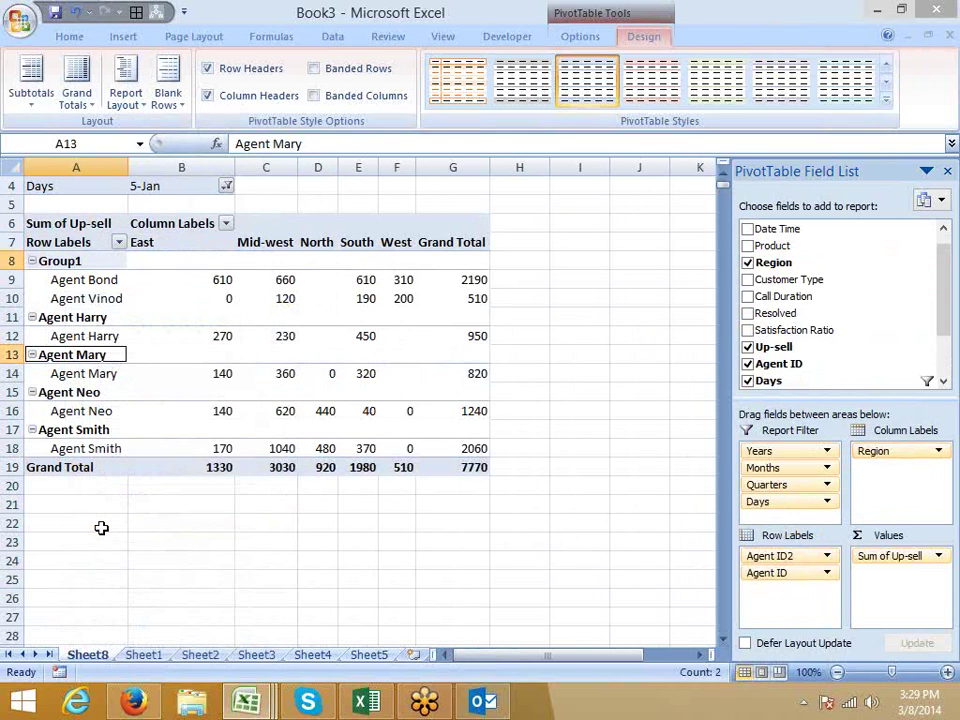
- Rename the new agent group to T1 and select the report's header rows and value range
left_click(72, 260)
type("T1")
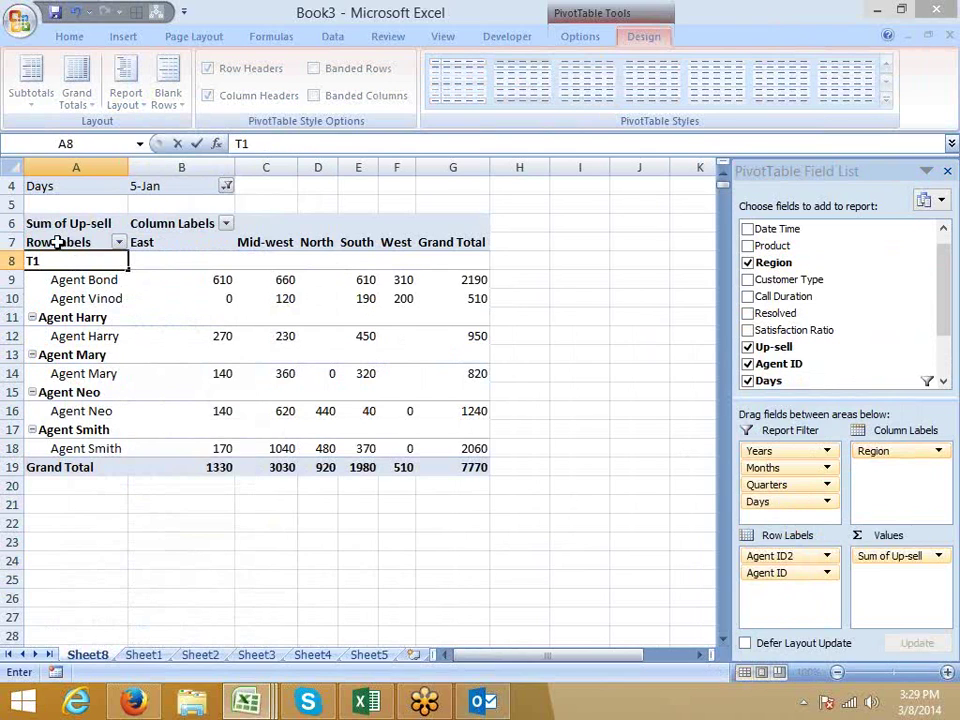
left_click(68, 332)
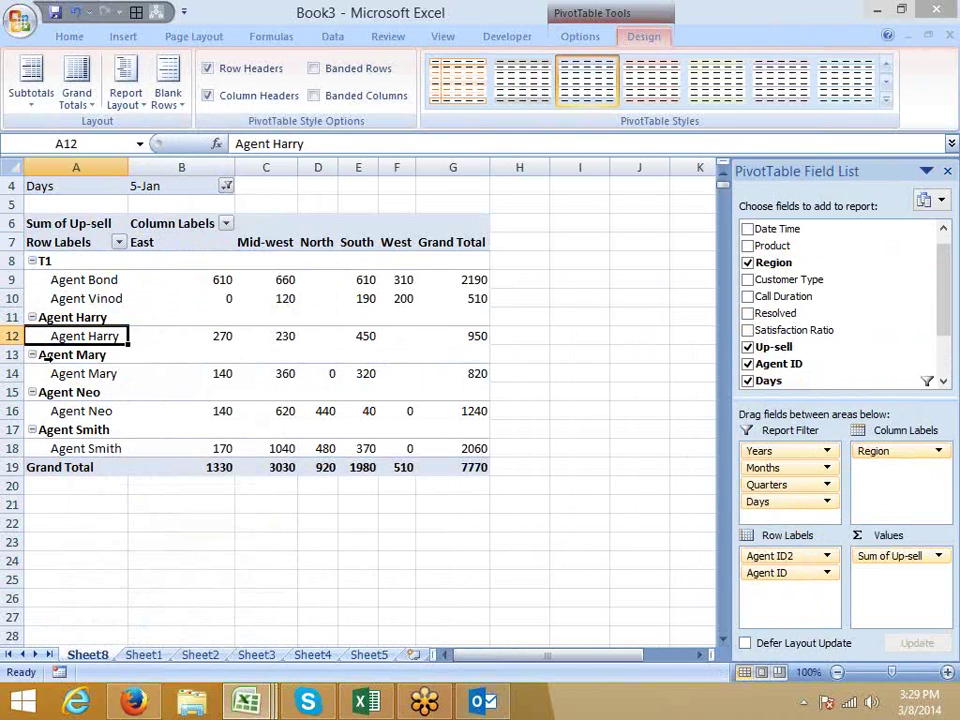
left_click_drag(108, 242, 467, 224)
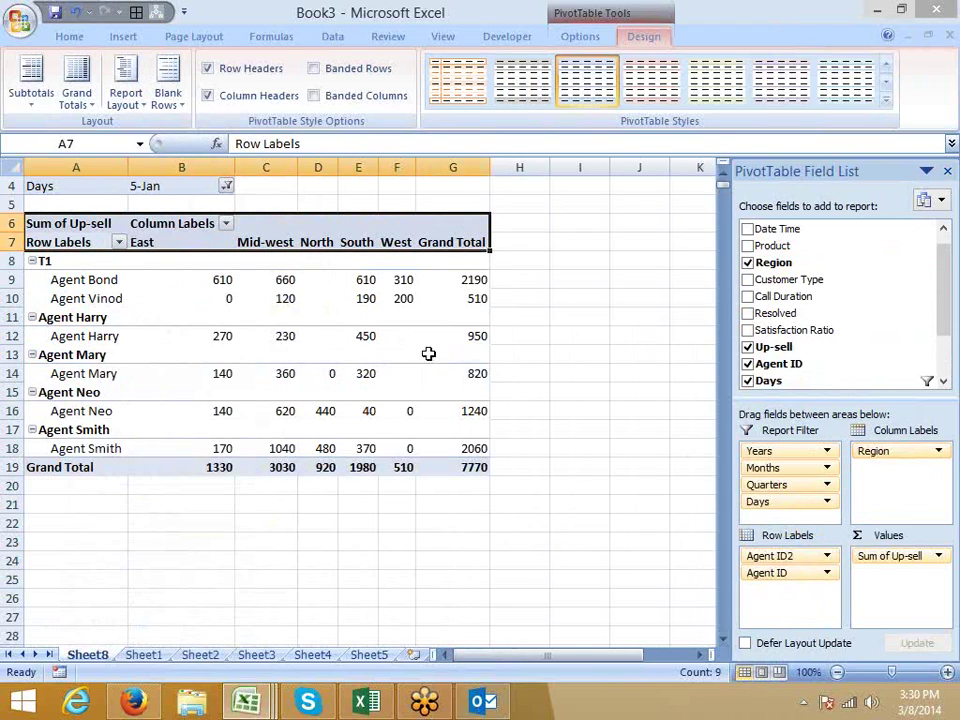
left_click_drag(228, 260, 489, 430)
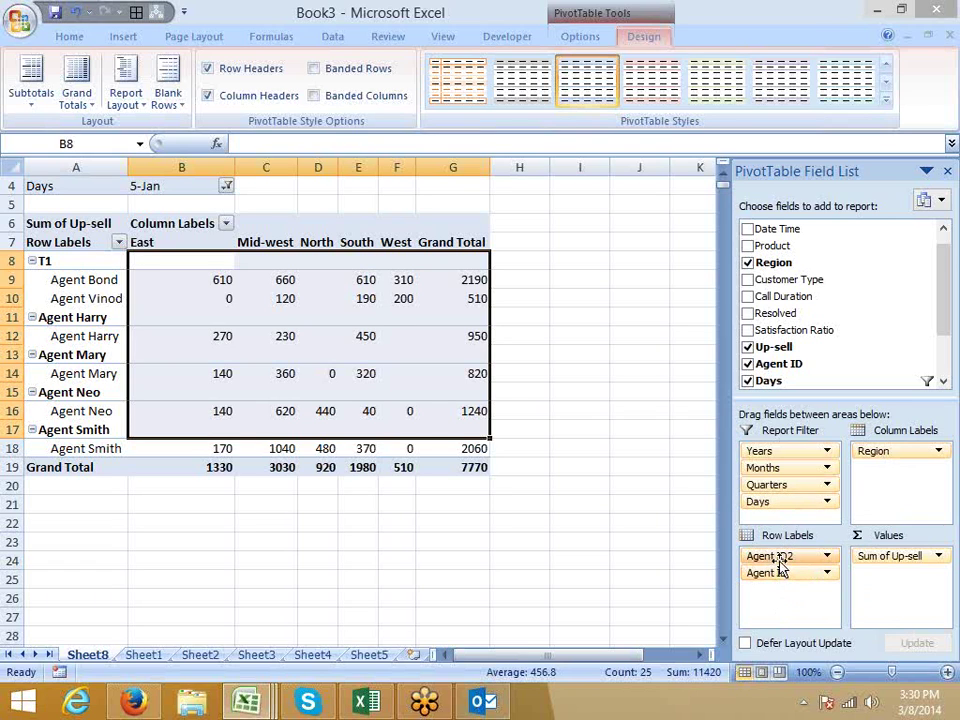
- Remove both agent fields and Region from the layout and use Call Duration as the row labels
left_click_drag(770, 557, 800, 372)
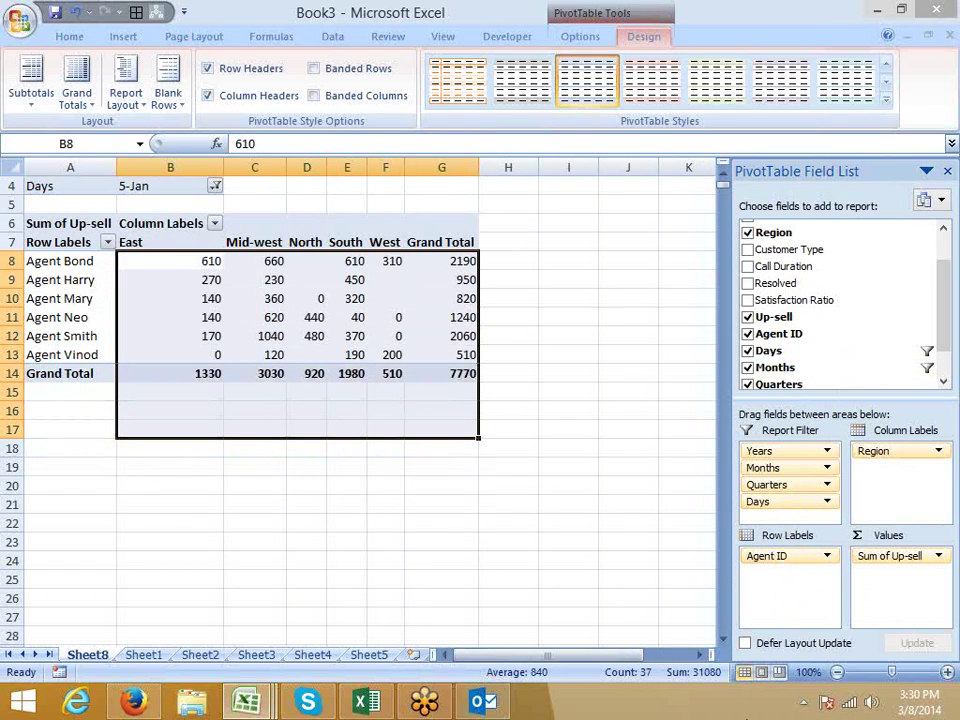
left_click_drag(757, 562, 834, 347)
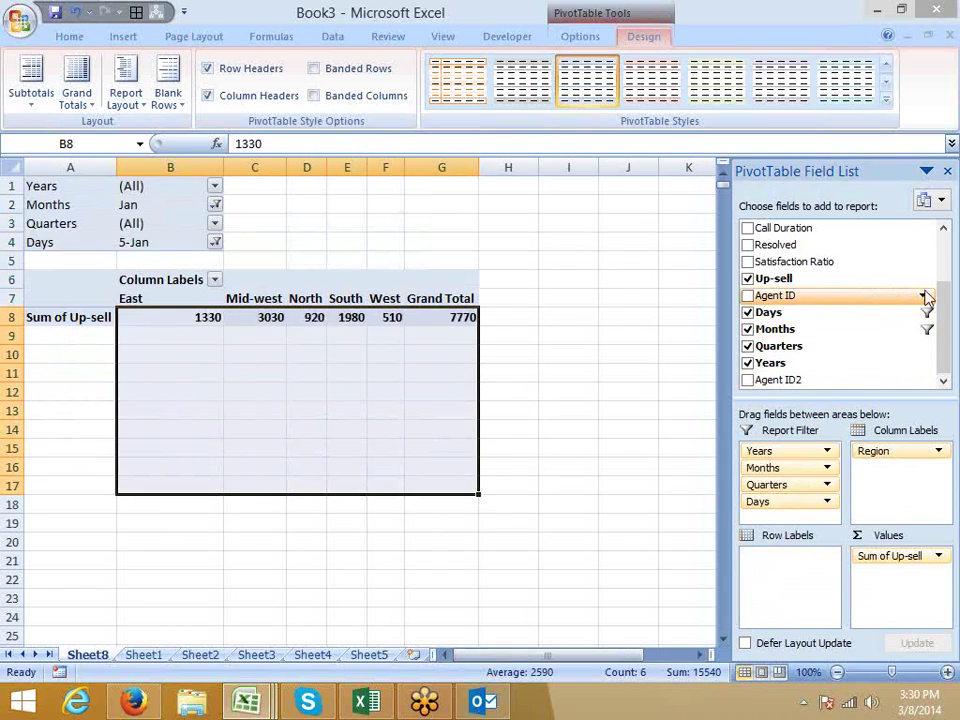
left_click_drag(808, 227, 805, 572)
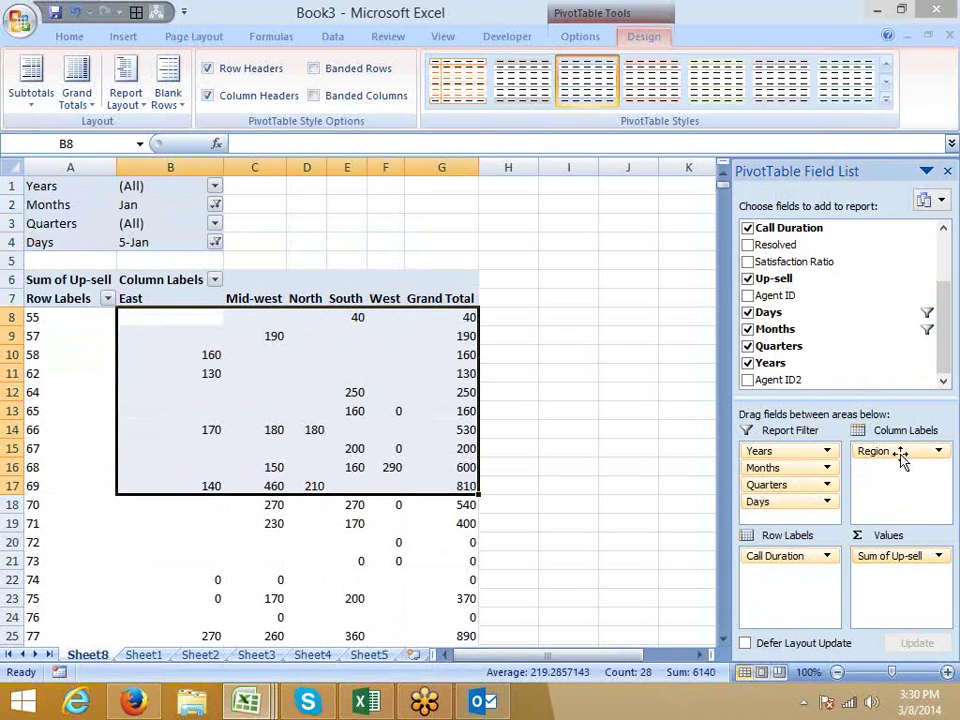
left_click_drag(902, 452, 820, 370)
left_click(255, 354)
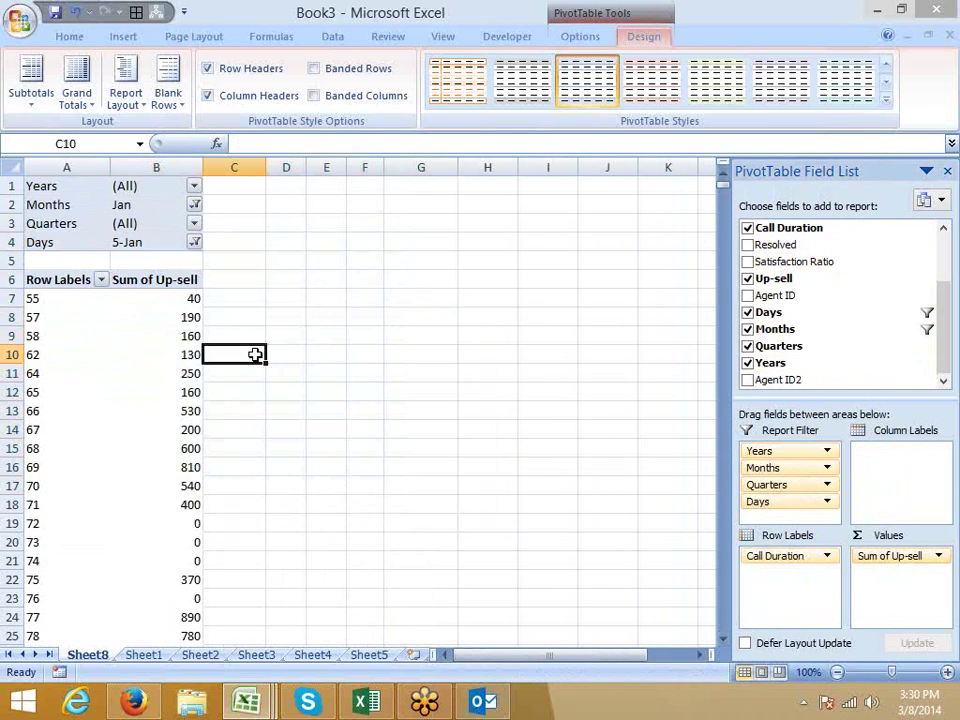
scroll(197, 379, "down", 4)
scroll(199, 382, "up", 4)
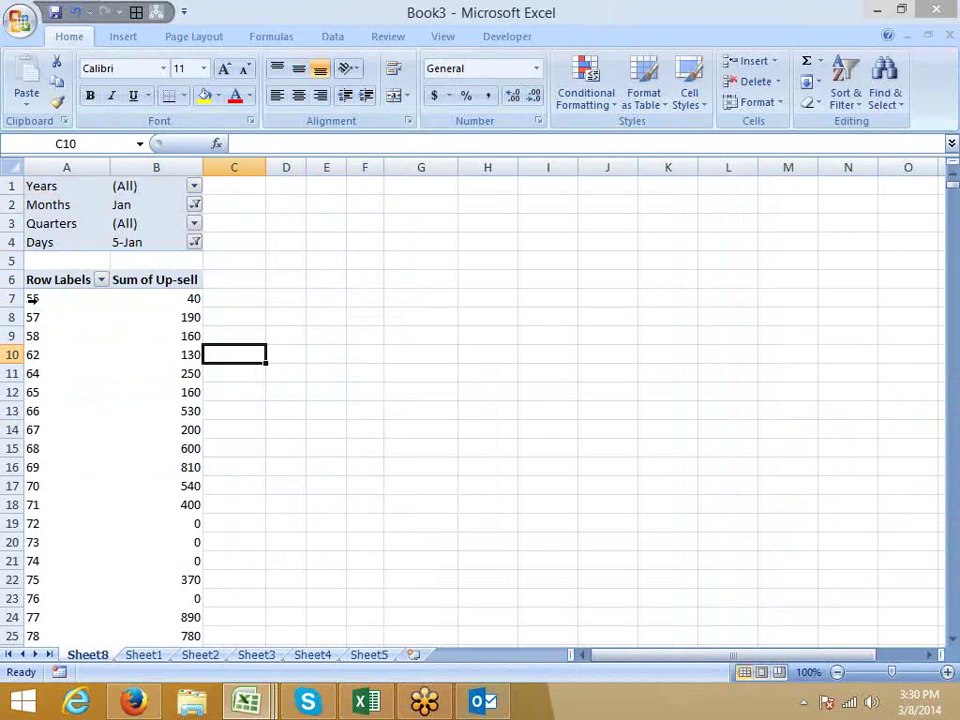
- Group the Call Duration row labels from 46 to 106 in intervals of 10
left_click(64, 299)
right_click(64, 299)
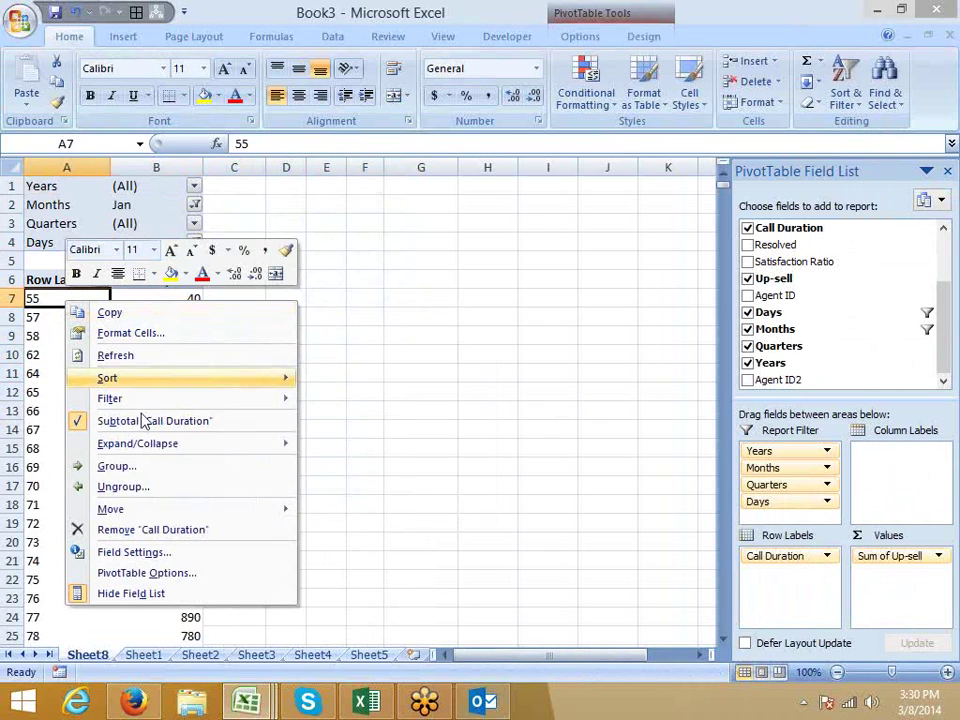
left_click(122, 466)
left_click_drag(112, 383, 362, 275)
left_click(399, 323)
left_click_drag(399, 323, 380, 354)
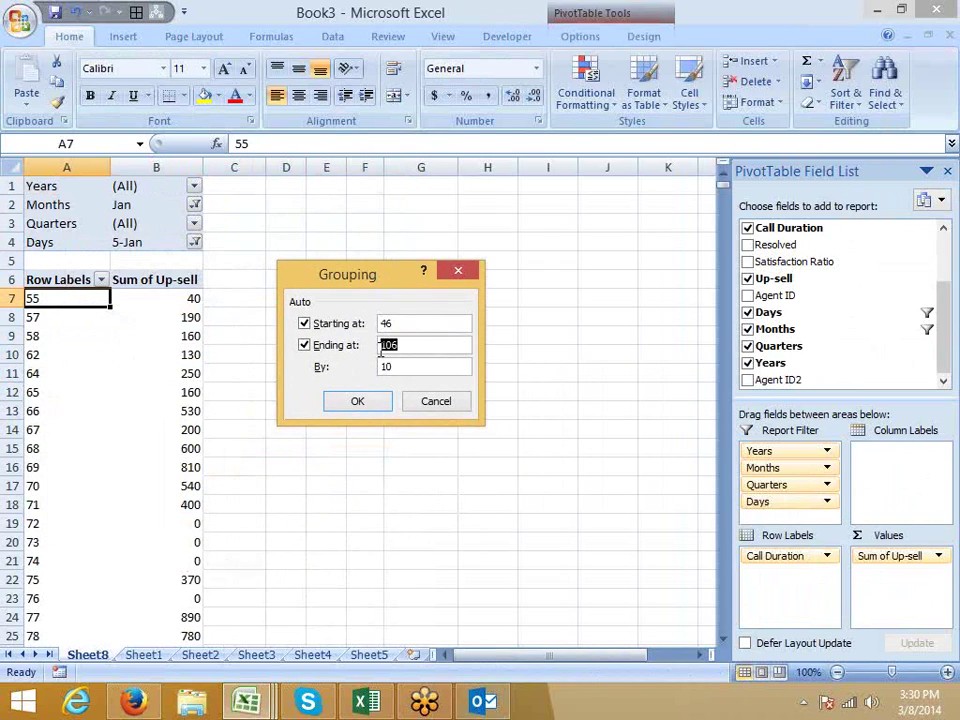
key("Tab")
left_click(358, 401)
left_click(326, 408)
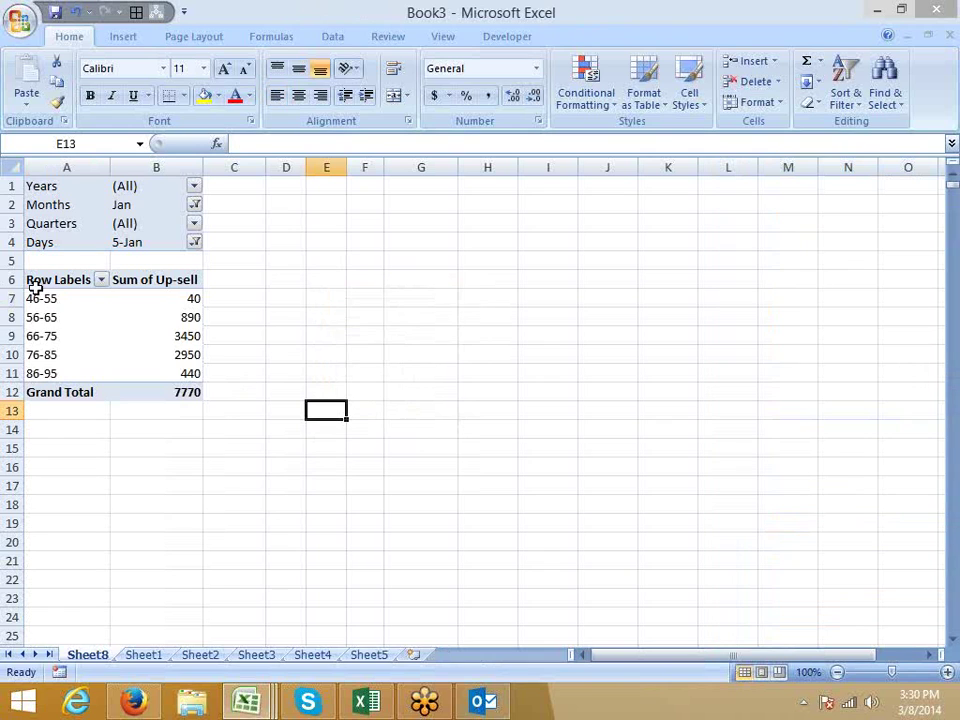
- Examine the Sum of Up-sell for each grouped call duration band
left_click(169, 299)
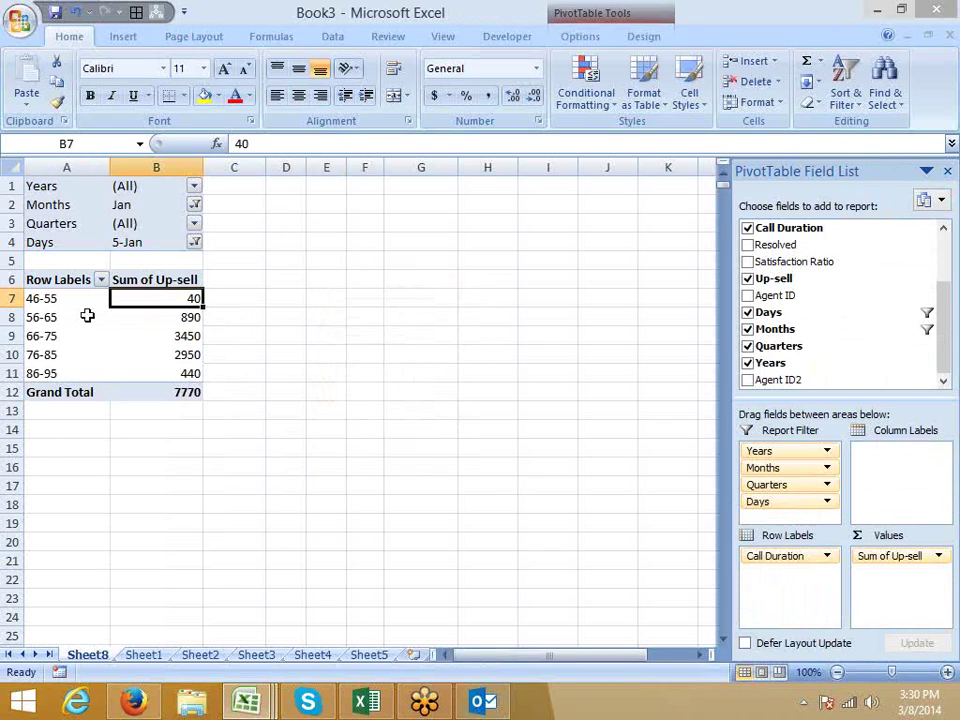
left_click(86, 315)
left_click(193, 316)
left_click(86, 340)
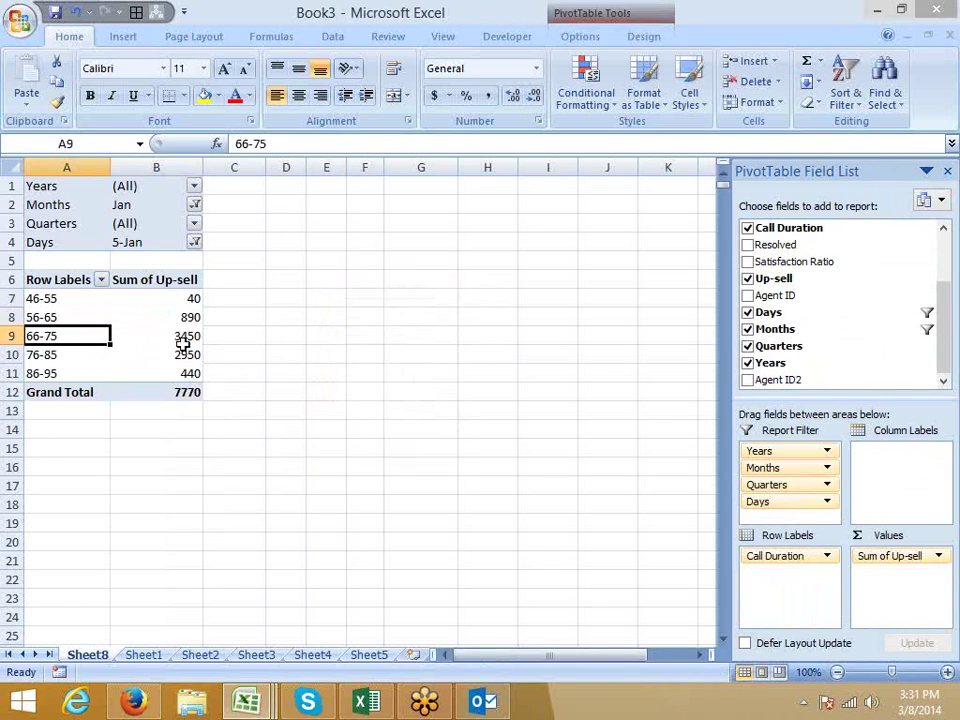
left_click(184, 339)
left_click(186, 355)
- Ungroup the Call Duration row labels and look through the individual durations
left_click(72, 340)
key("alt+shift+Left")
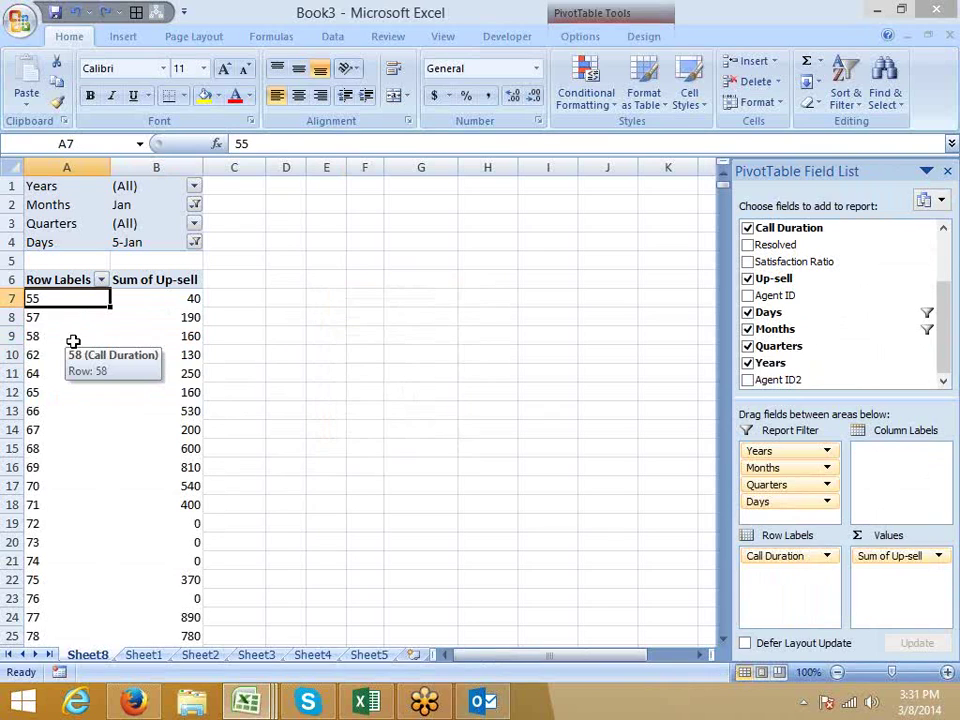
scroll(64, 354, "down", 4)
scroll(60, 340, "up", 3)
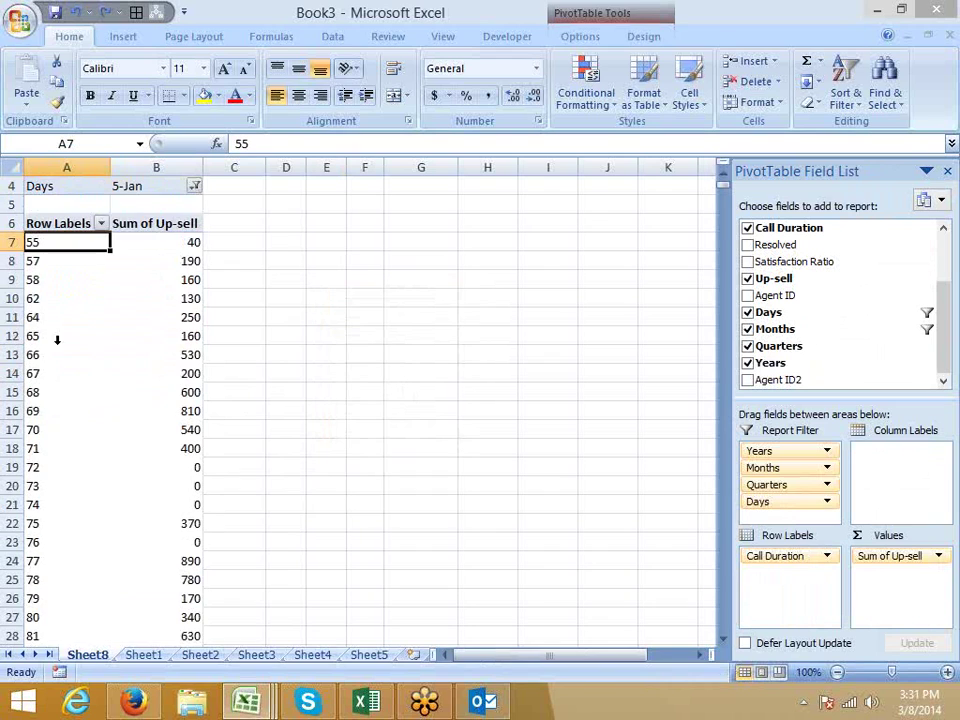
- Group the Call Duration row labels starting at 10 and ending at 110, in intervals of 10
right_click(59, 300)
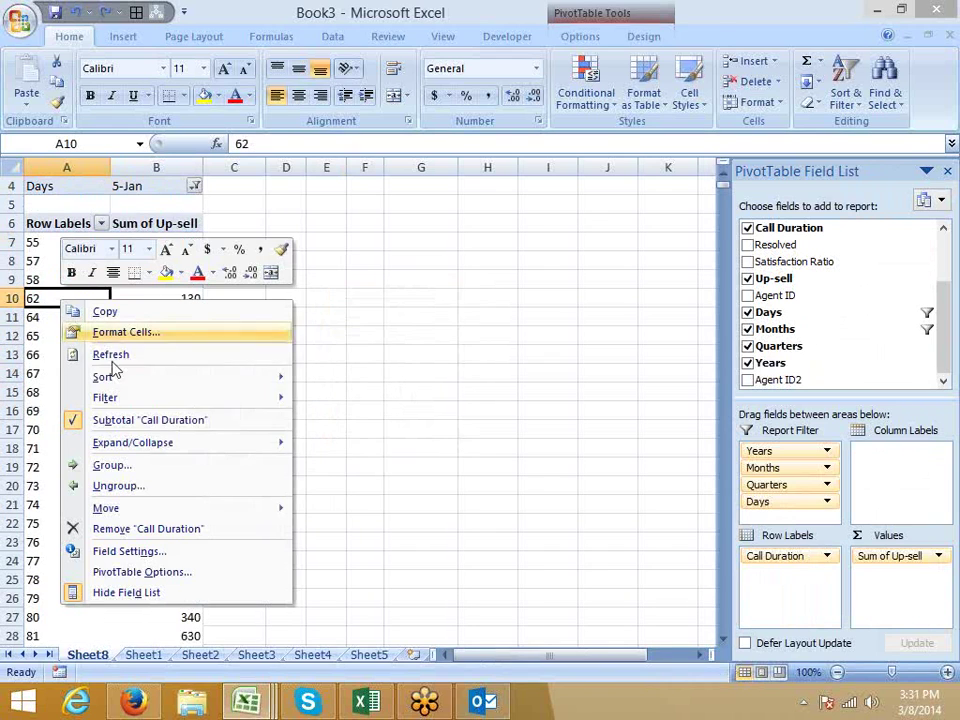
left_click(137, 474)
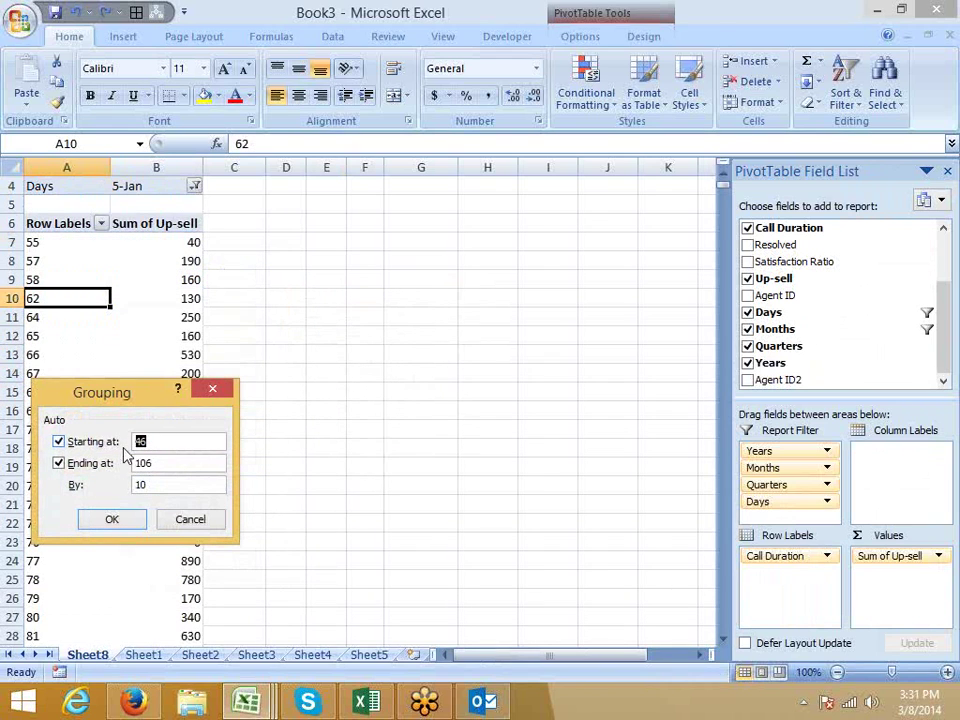
left_click_drag(152, 463, 114, 447)
left_click(149, 445)
type("10")
left_click_drag(186, 462, 132, 462)
type("110")
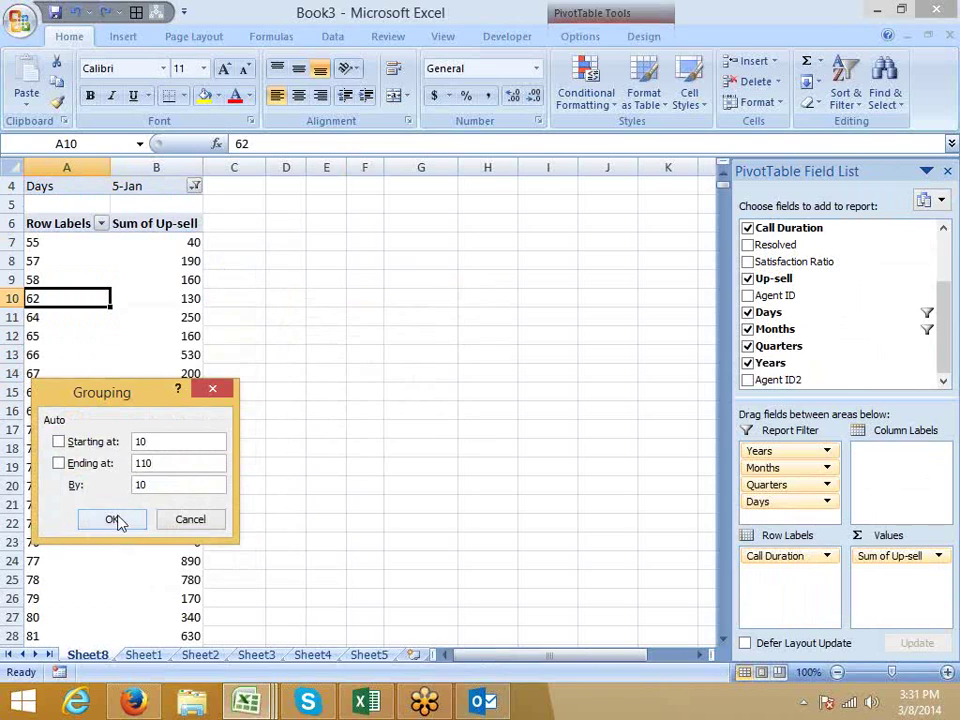
left_click(113, 519)
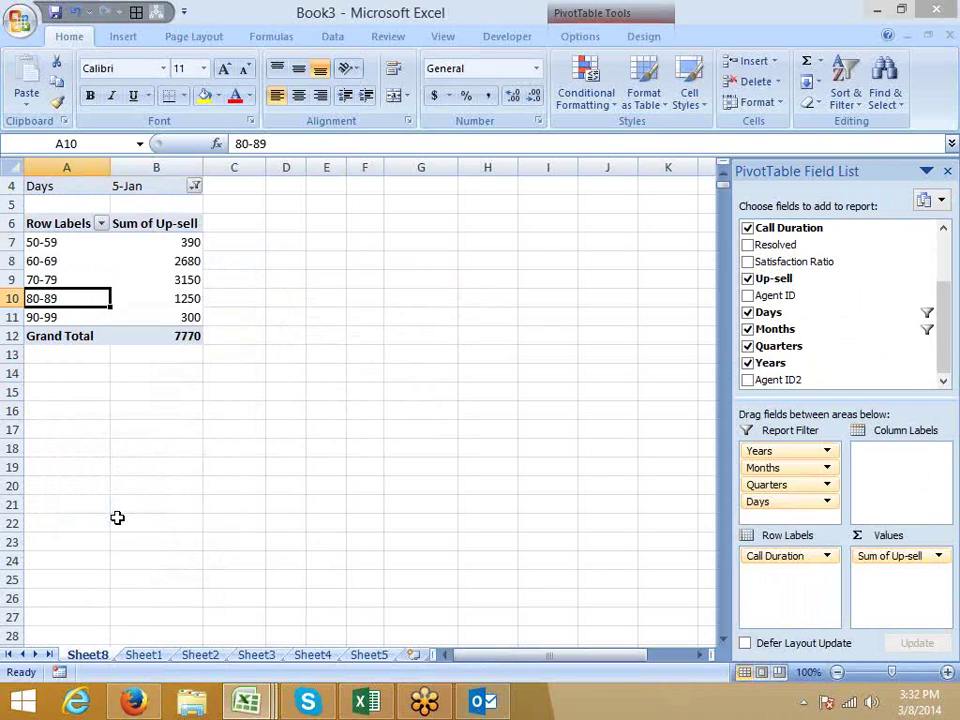
- Review the interval in the Call Duration grouping settings and leave without applying changes
right_click(61, 300)
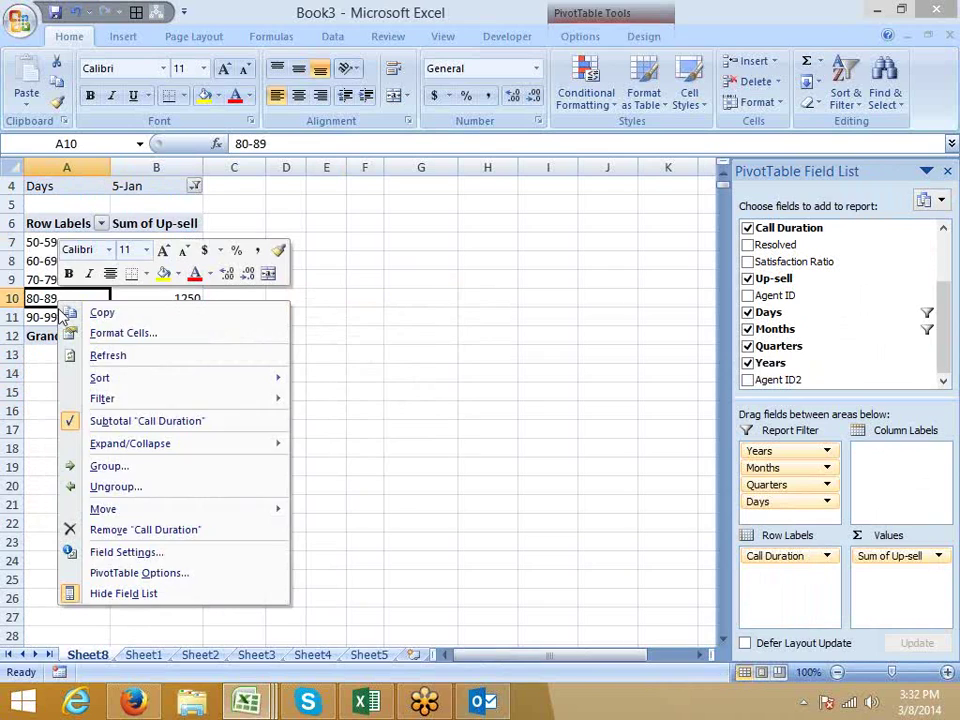
left_click(108, 467)
key("Tab")
key("Tab")
key("Tab")
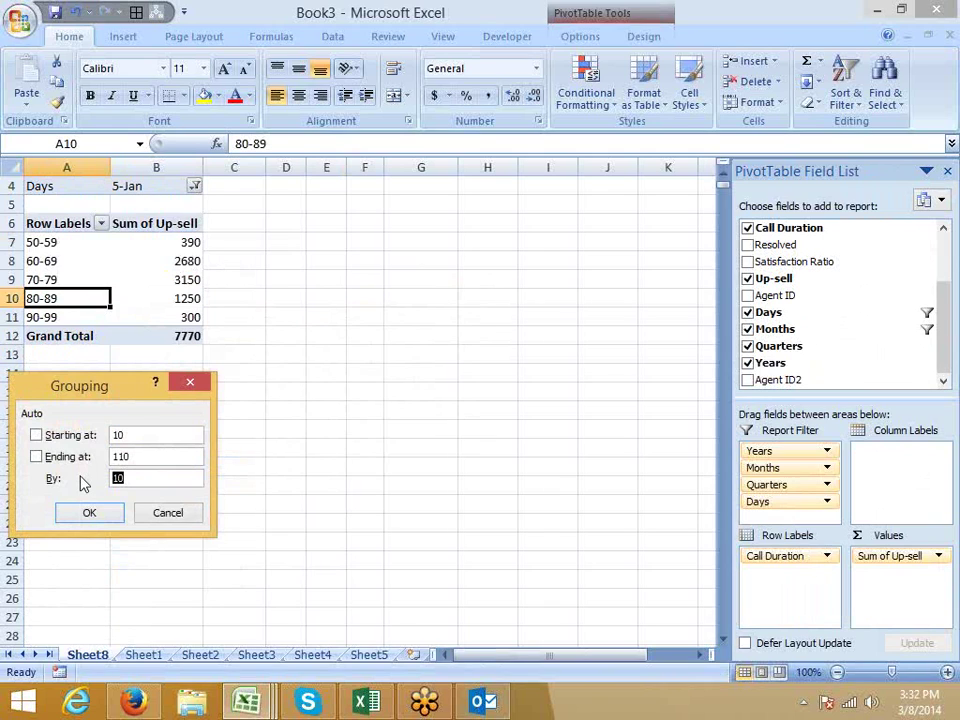
left_click(183, 515)
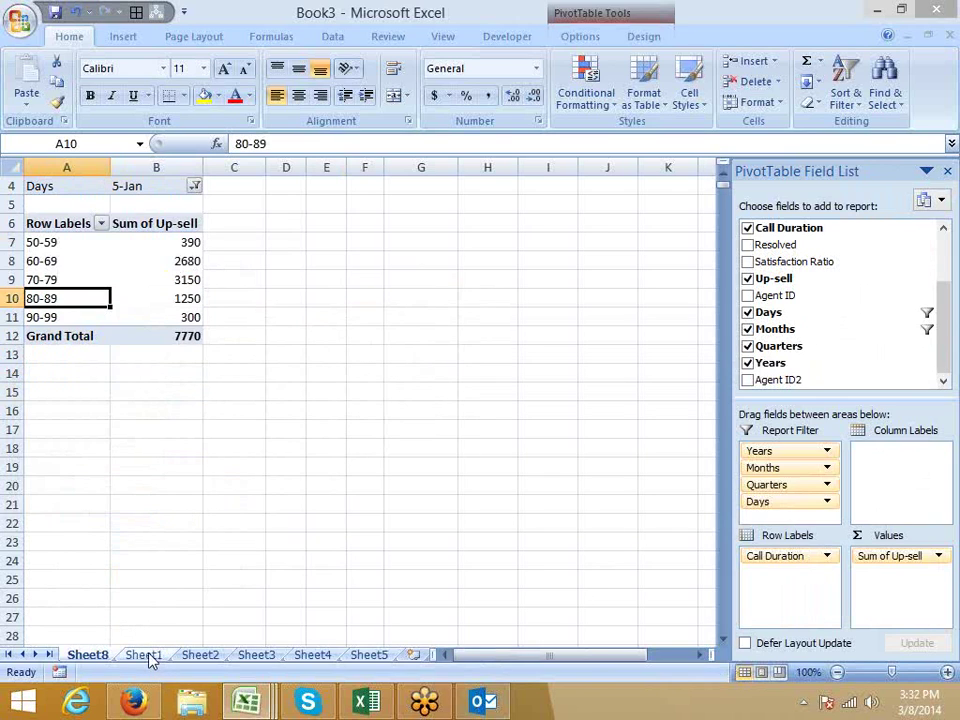
- Delete the PivotTable worksheet Sheet8 from the workbook
right_click(88, 638)
right_click(88, 655)
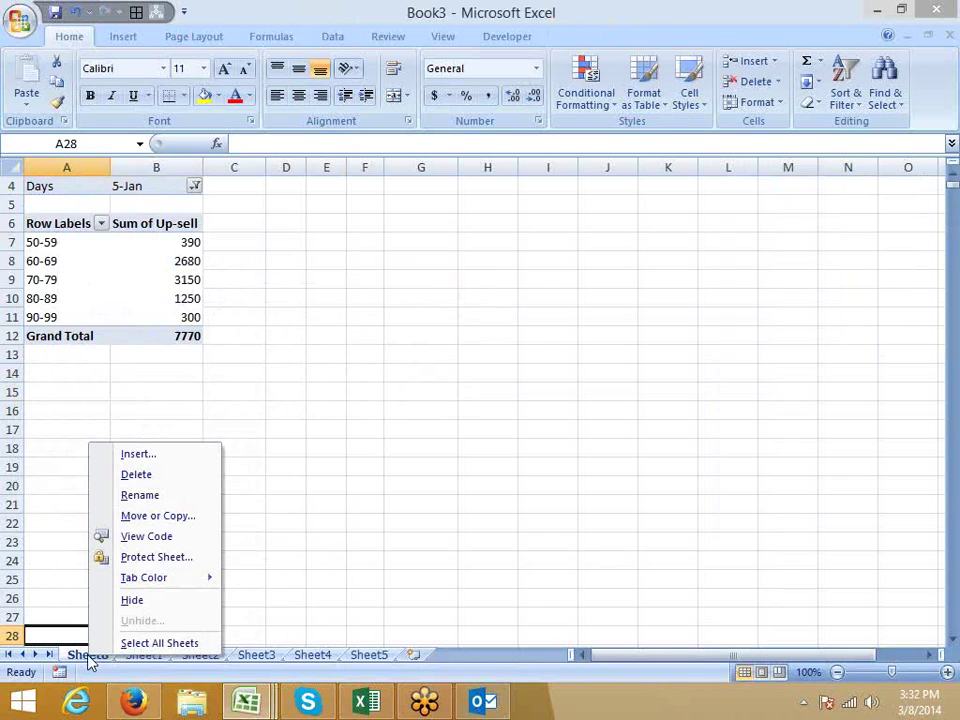
left_click(158, 478)
left_click(446, 396)
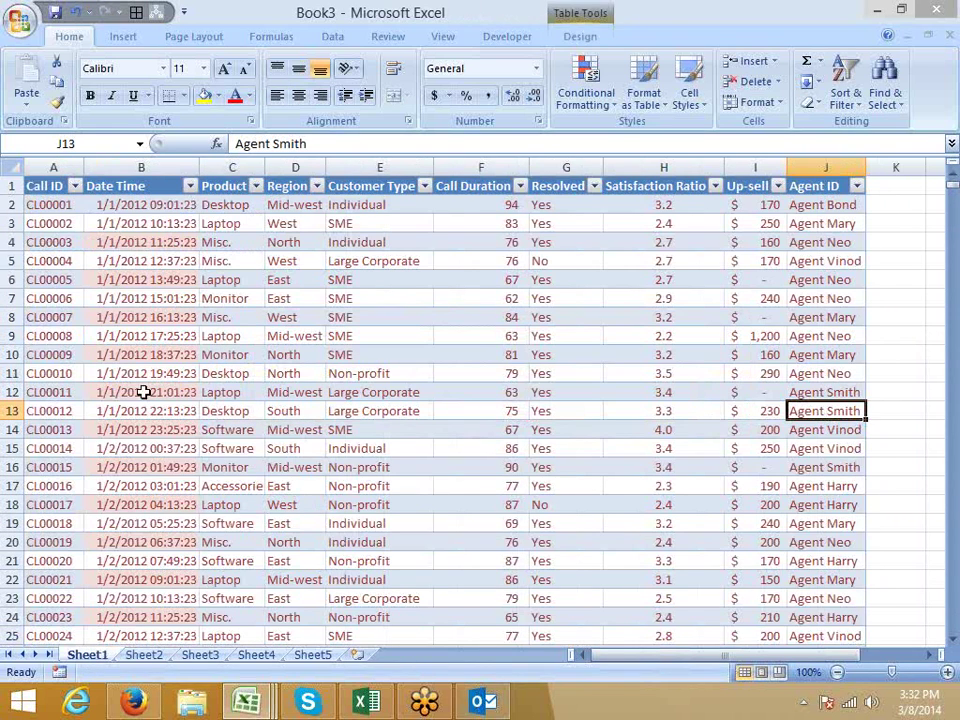
- Select the whole call data table on Sheet1 and create a PivotTable from Table2 on a new worksheet
left_click(40, 188)
key("ctrl+shift+Right")
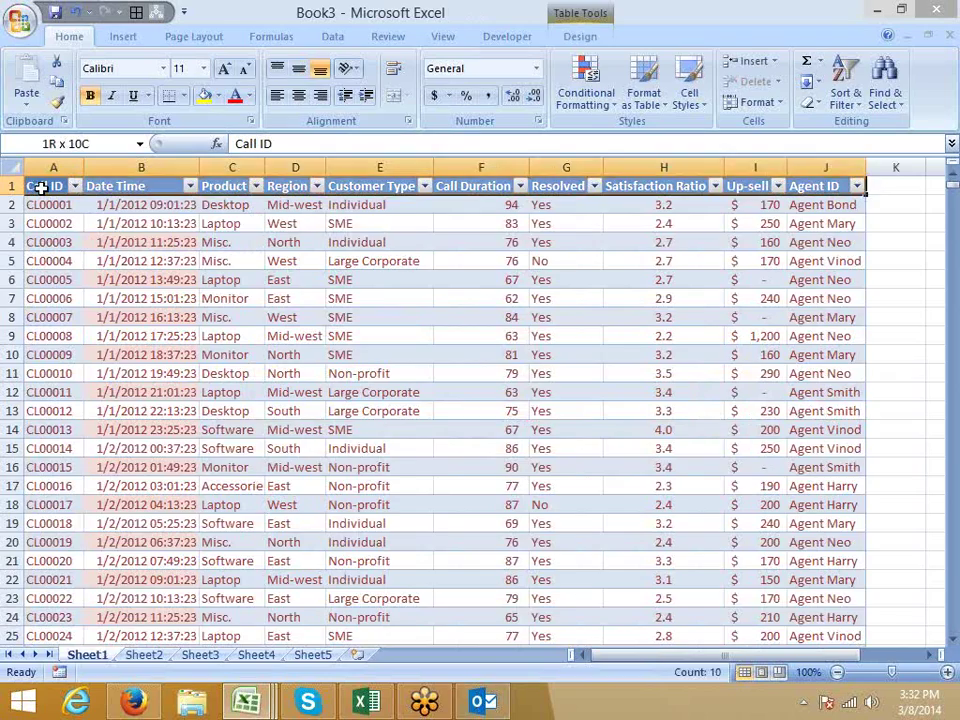
key("ctrl+shift+Down")
left_click(122, 38)
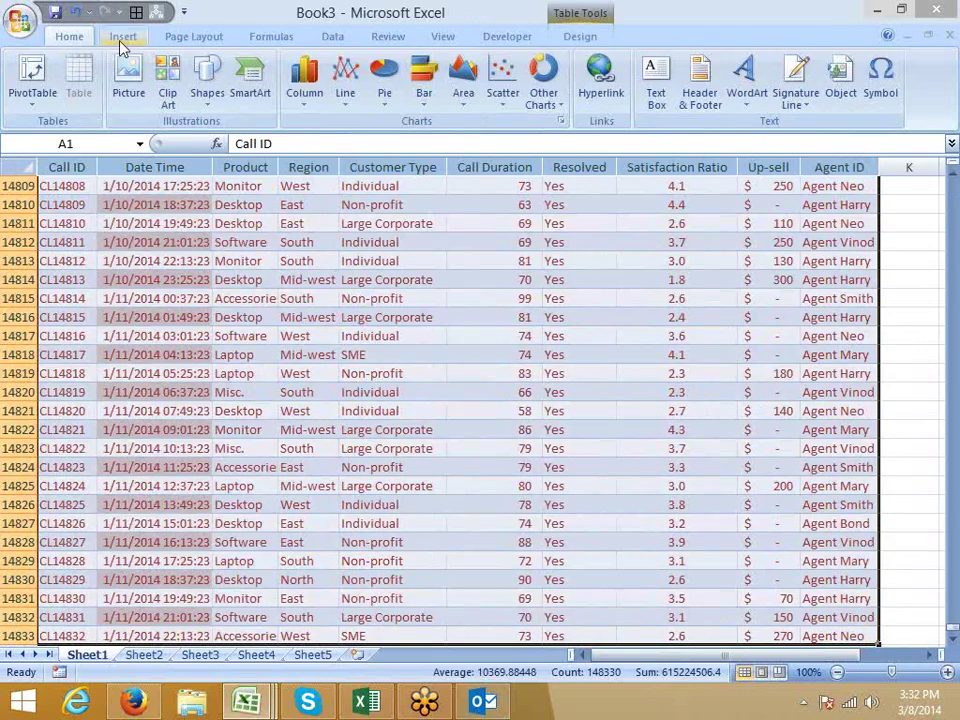
left_click(34, 94)
left_click(30, 127)
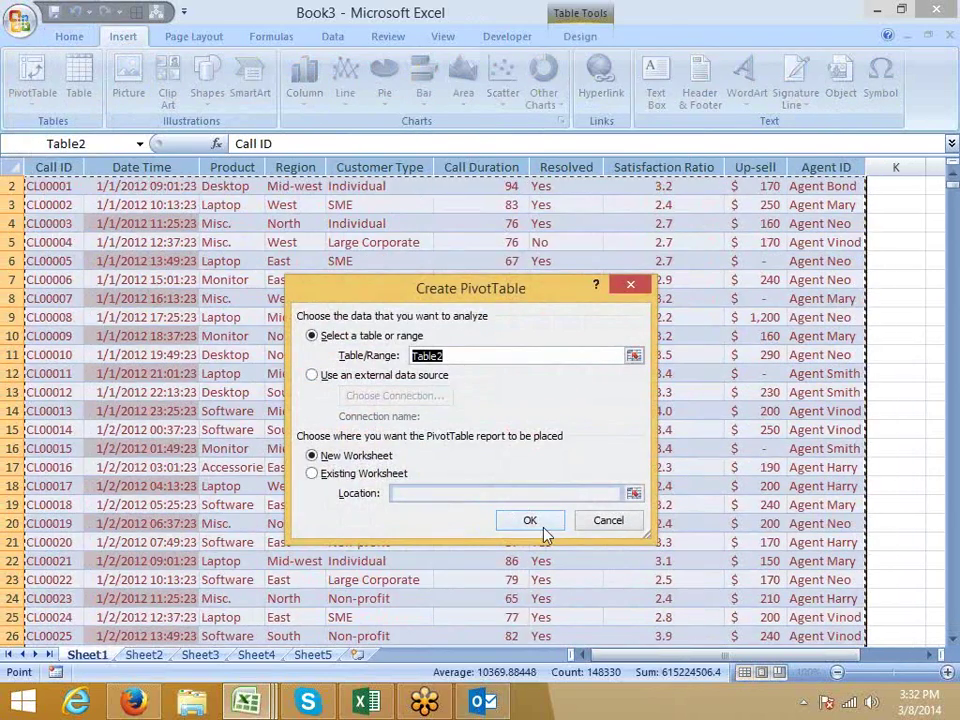
left_click(536, 525)
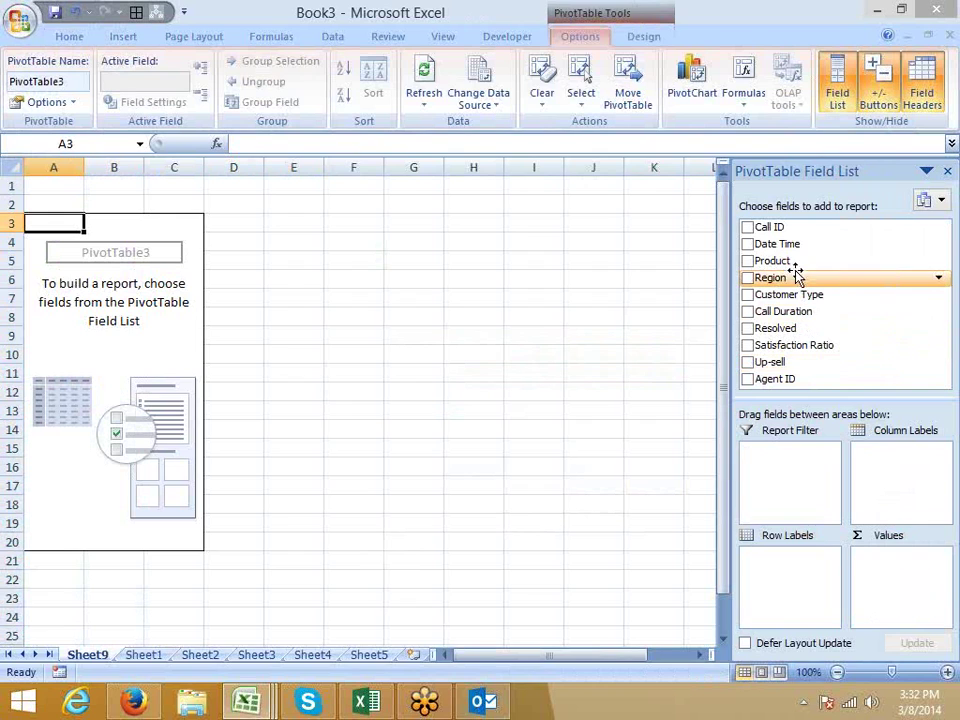
- Build the report with Product as the row labels and the sum of Up-sell as the values
left_click_drag(795, 262, 797, 566)
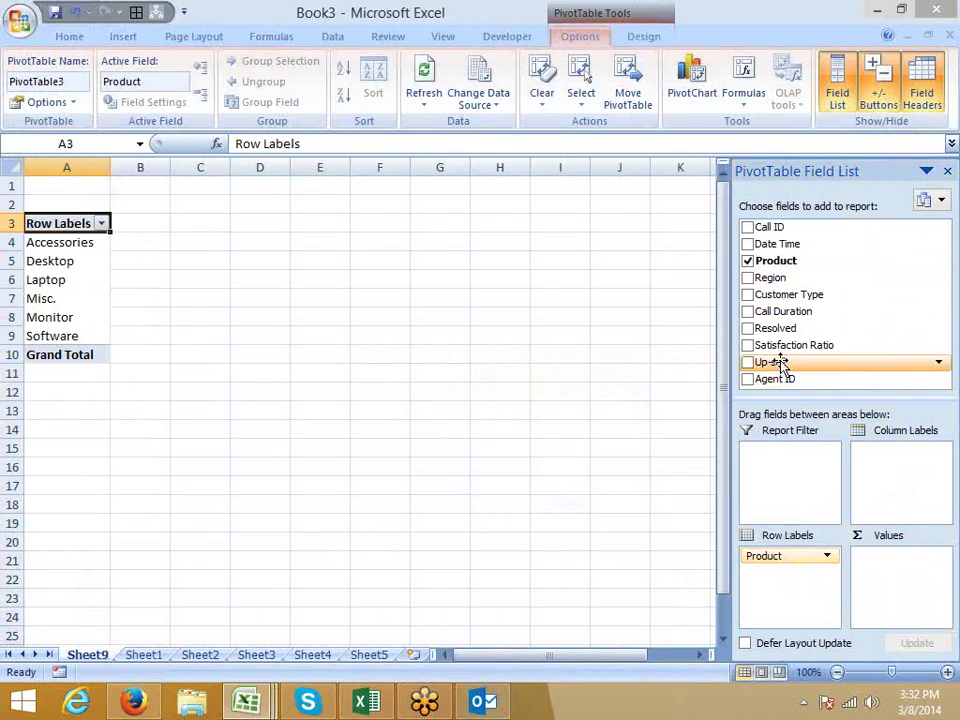
left_click_drag(778, 362, 891, 578)
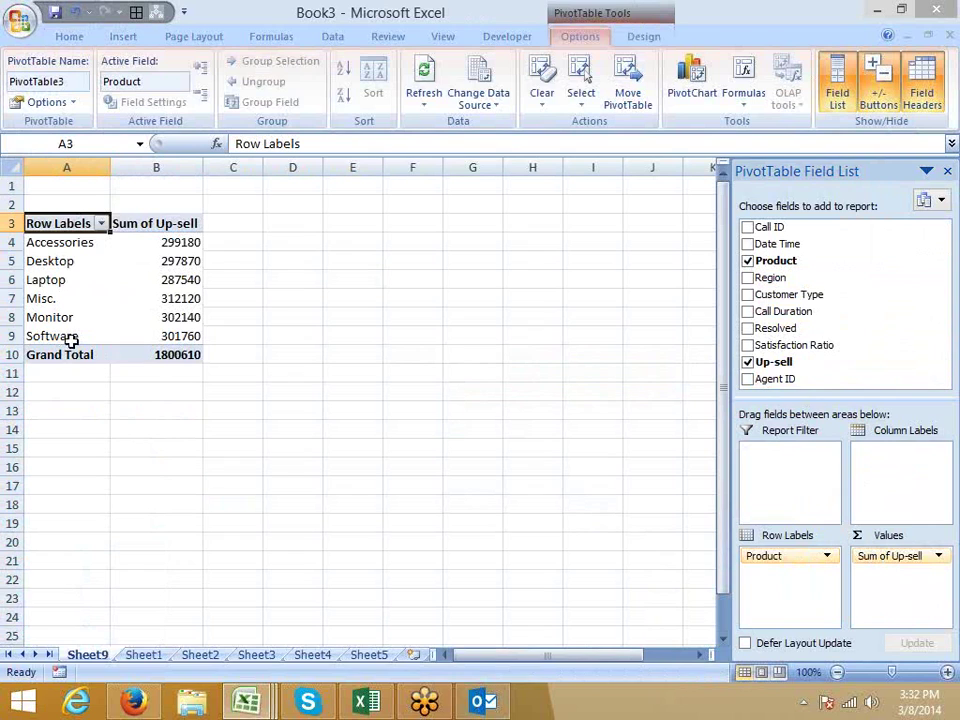
- Sort the products by Sum of Up-sell from smallest to largest and look over the sorted amounts
left_click(174, 336)
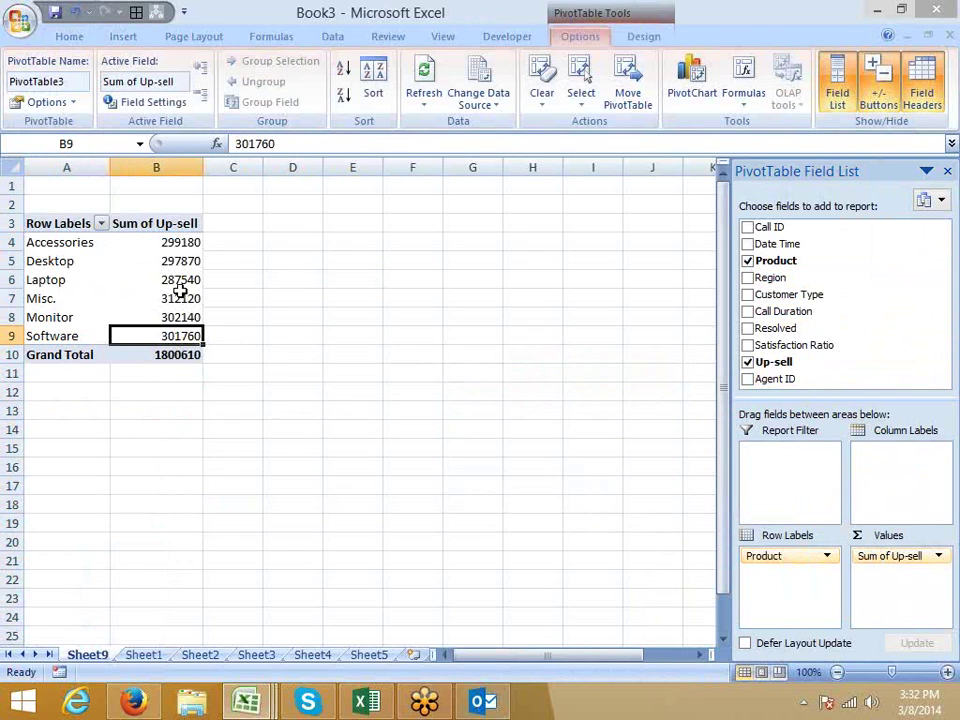
right_click(189, 242)
mouse_move(266, 342)
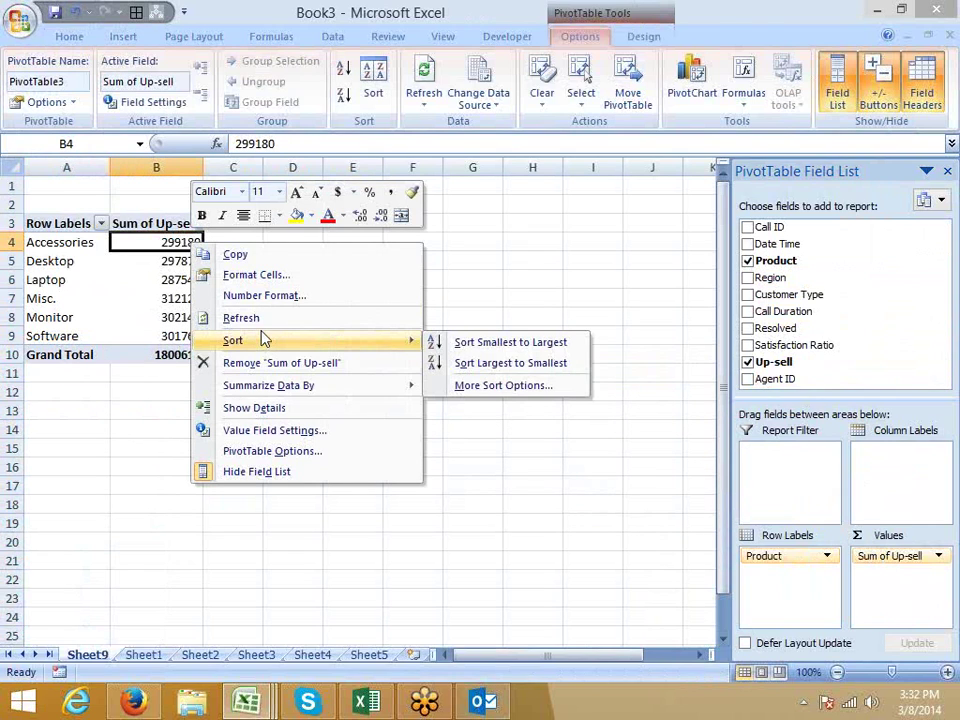
left_click(475, 342)
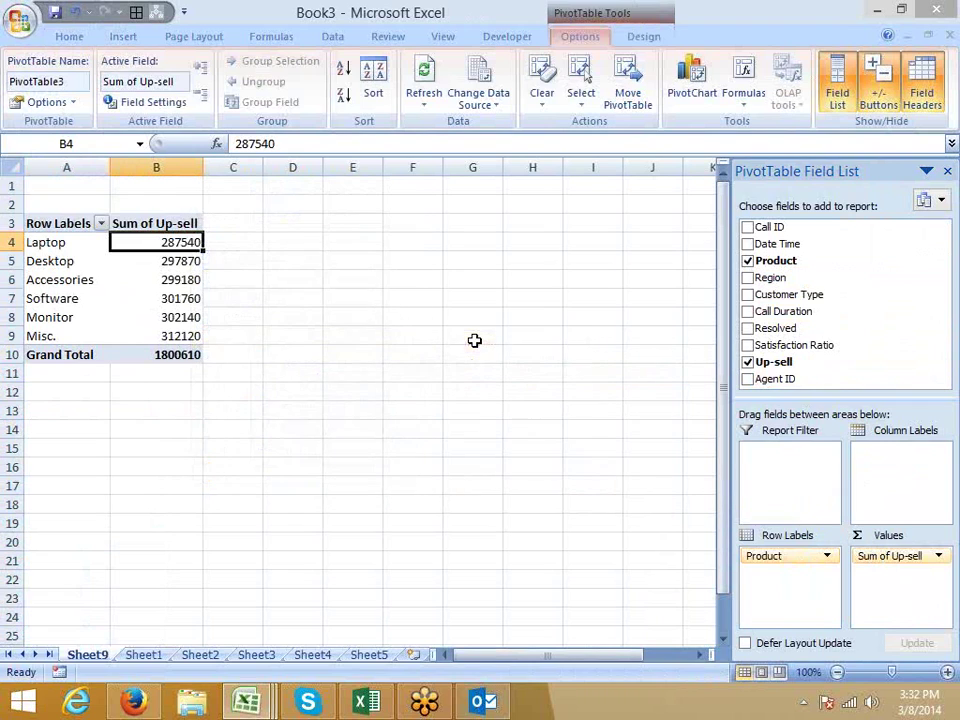
left_click(33, 336)
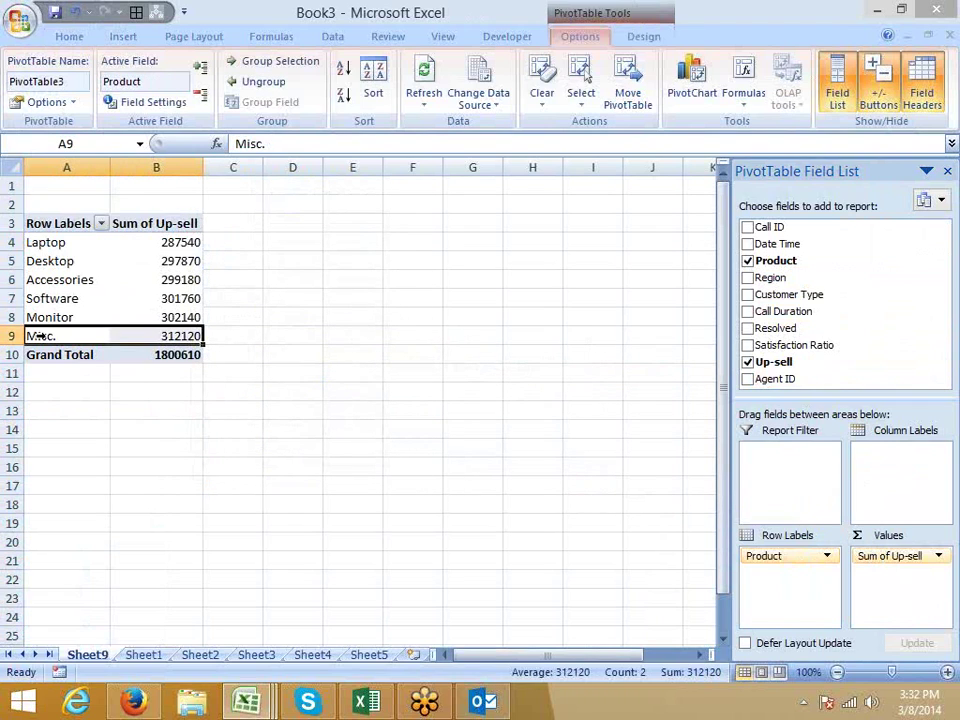
left_click_drag(194, 319, 194, 243)
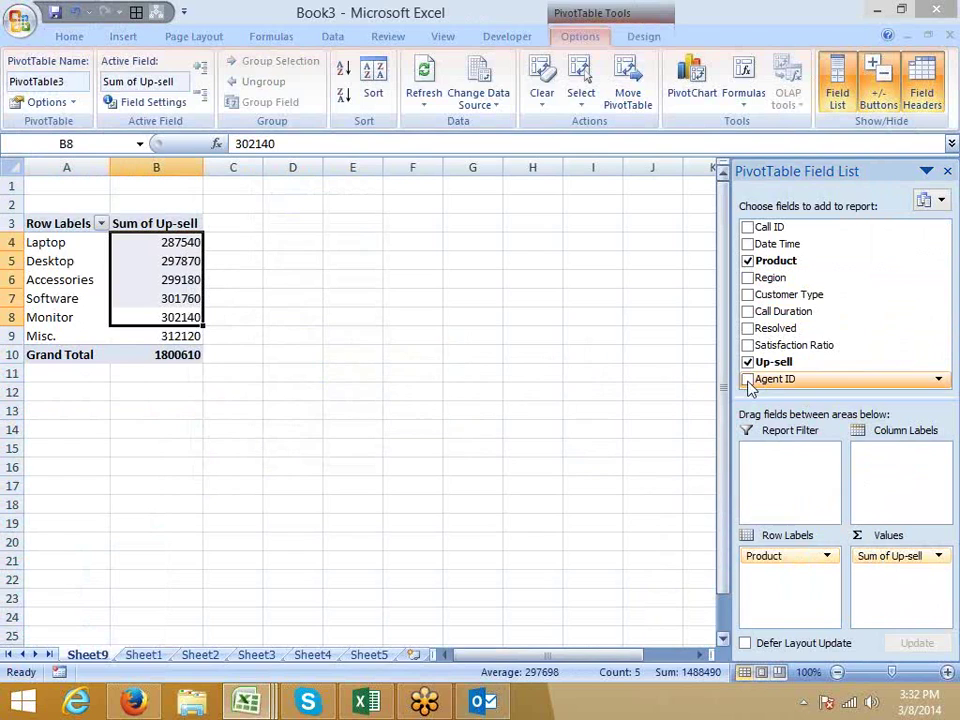
- Add Up-sell to the values a second time and show it as Difference From, with base field Product and base item Misc
left_click_drag(780, 366, 892, 578)
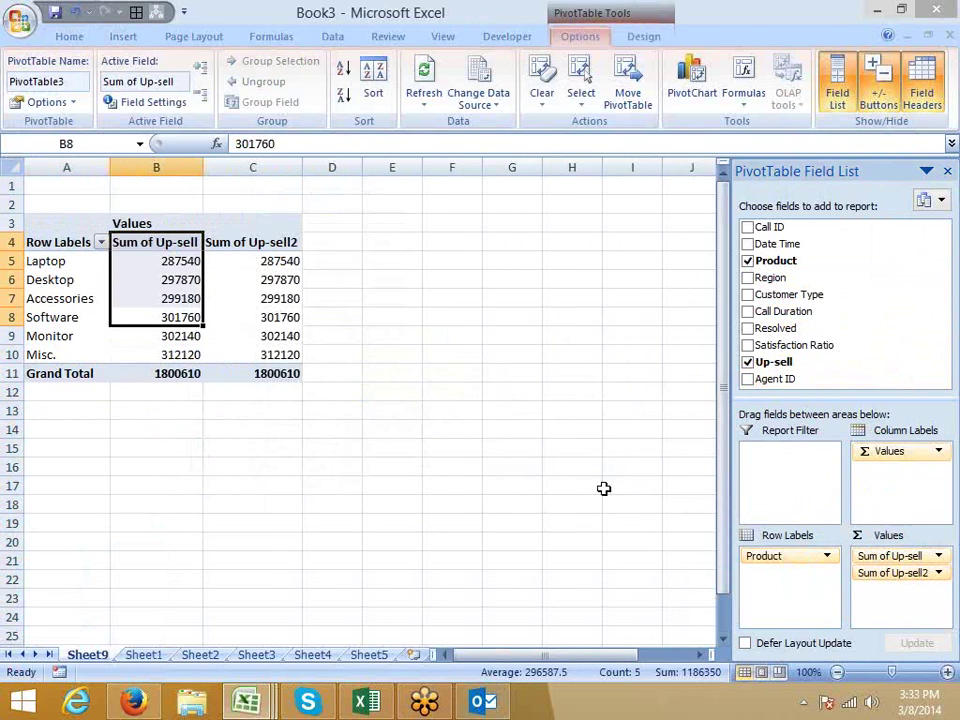
left_click(939, 572)
left_click(860, 551)
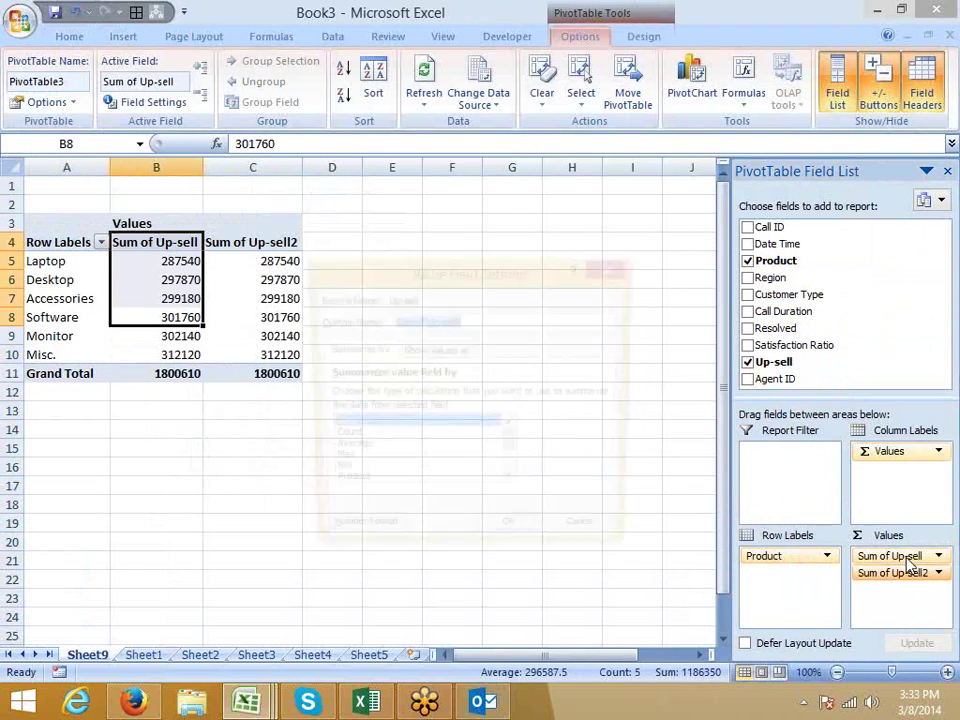
left_click_drag(495, 275, 500, 152)
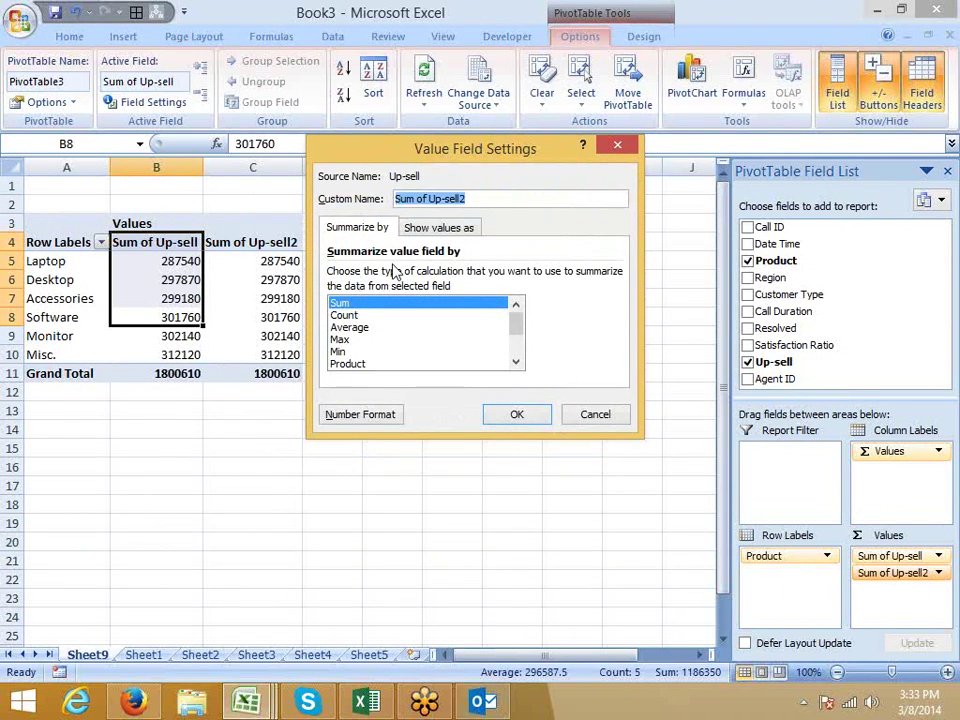
left_click(422, 229)
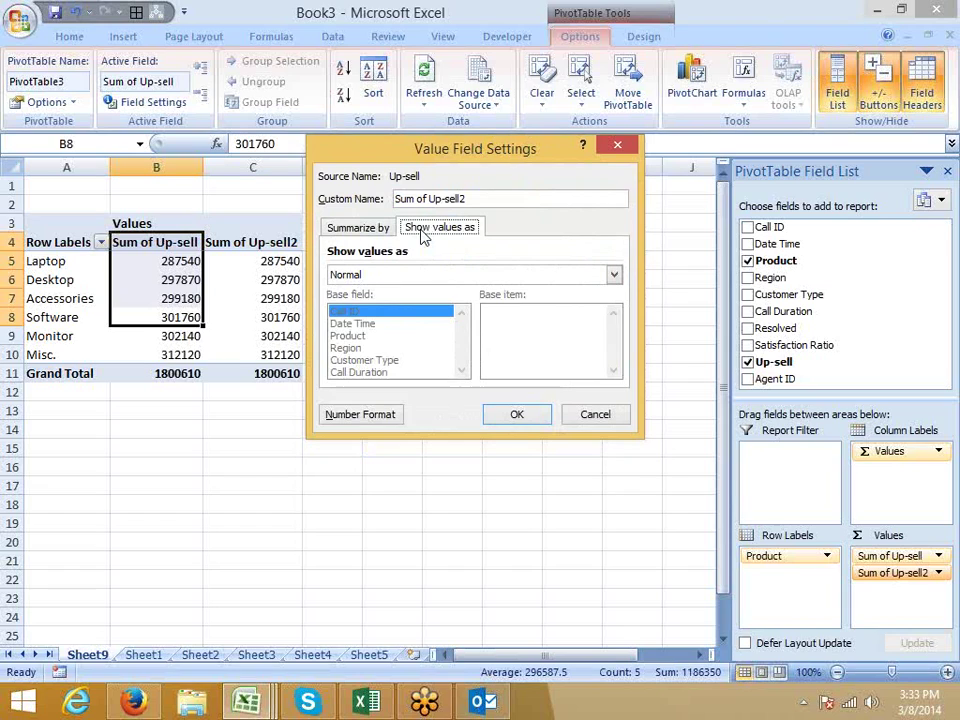
left_click(390, 277)
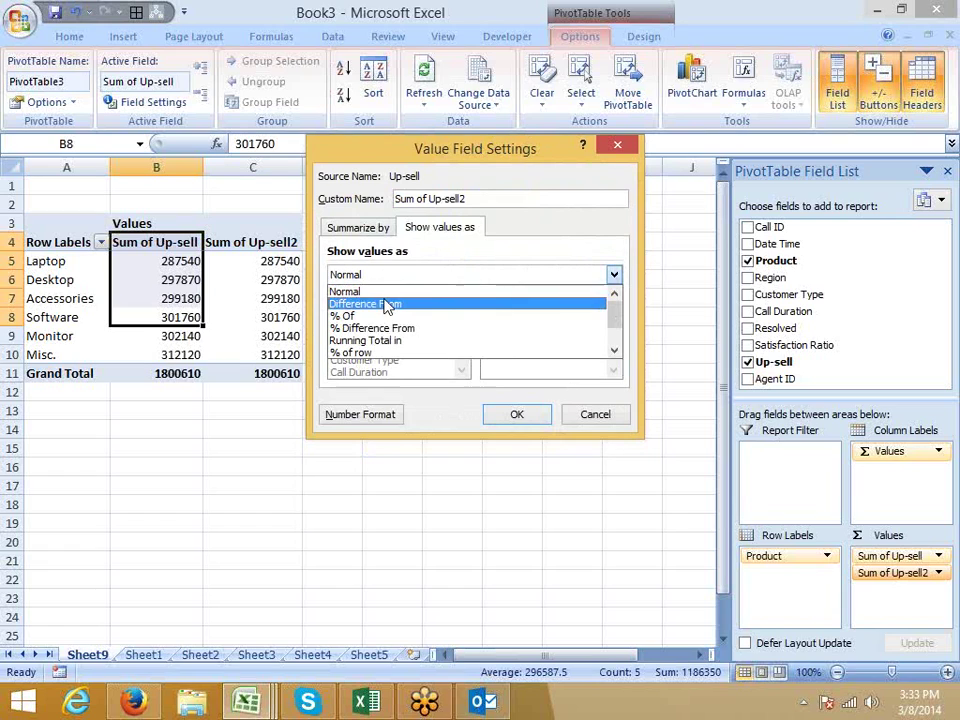
left_click(388, 306)
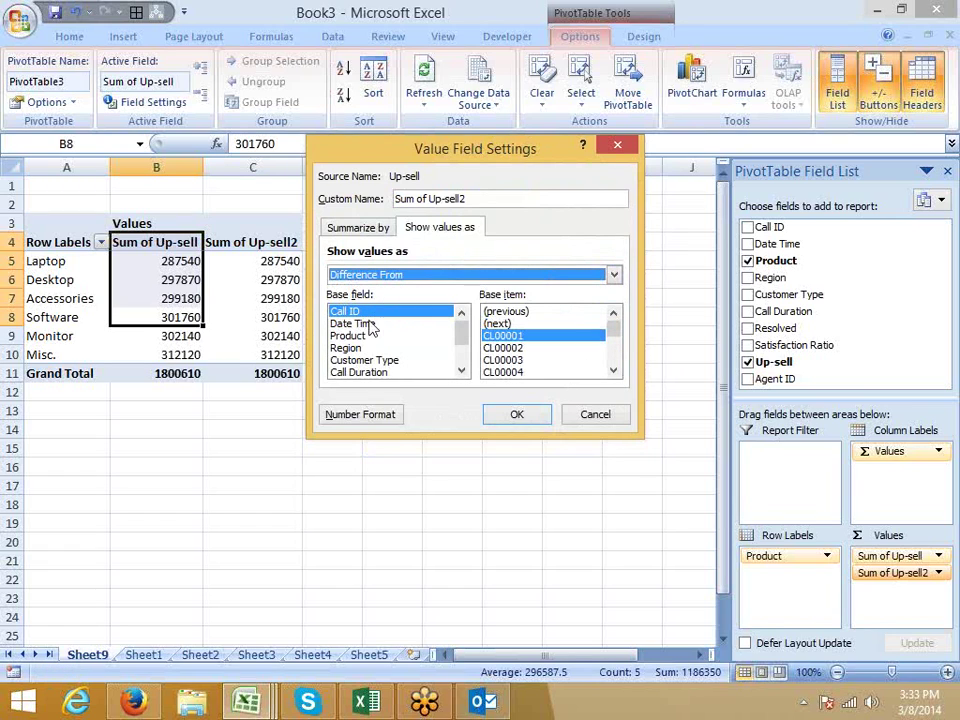
left_click(356, 336)
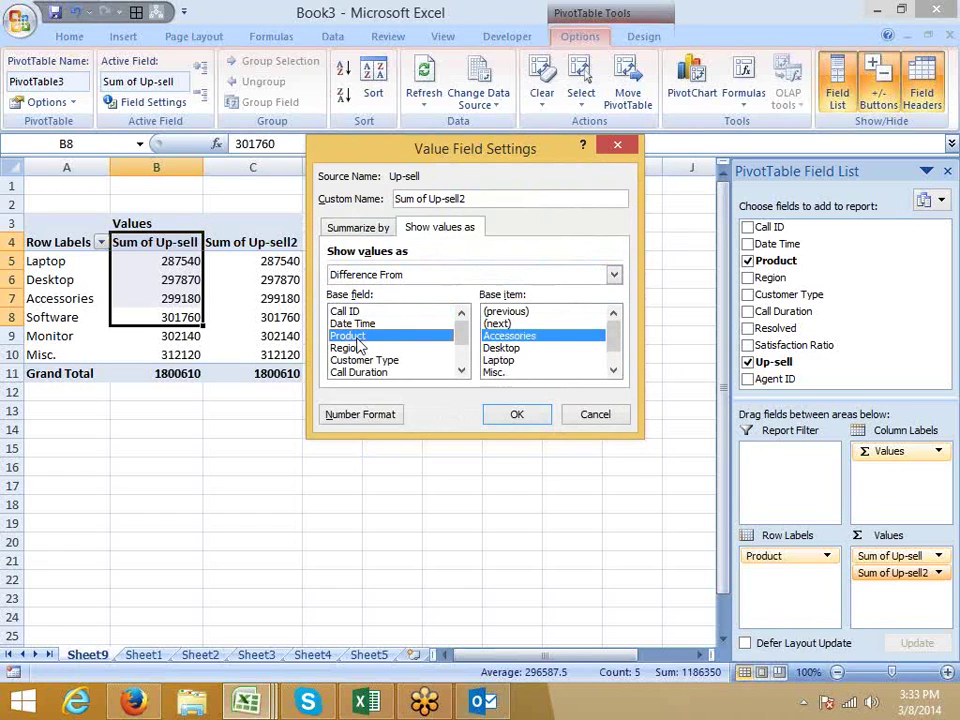
left_click(500, 371)
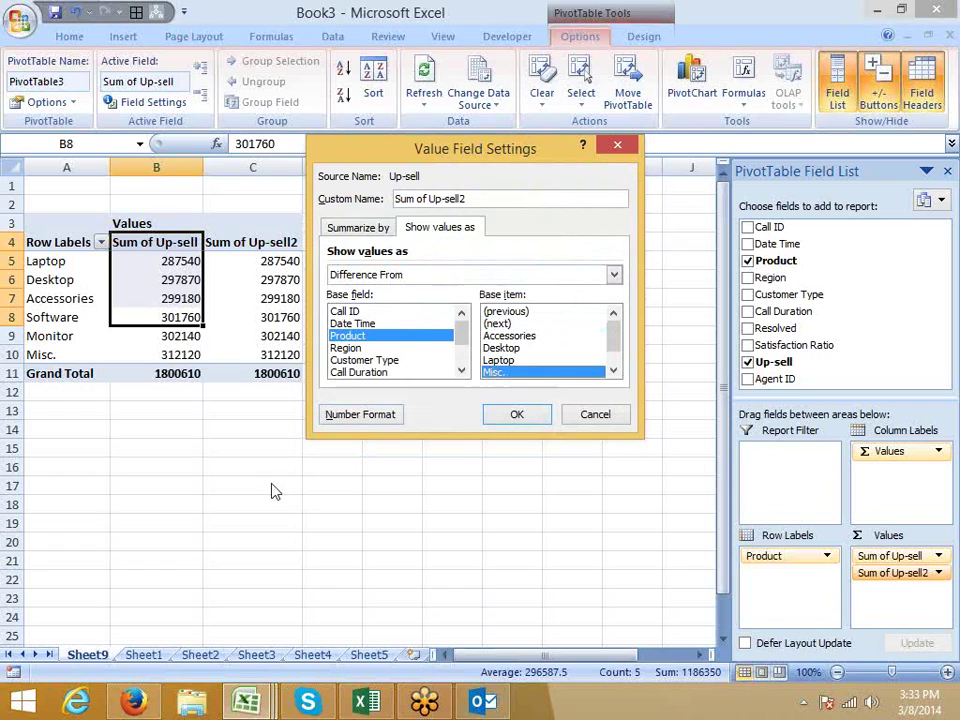
left_click(515, 416)
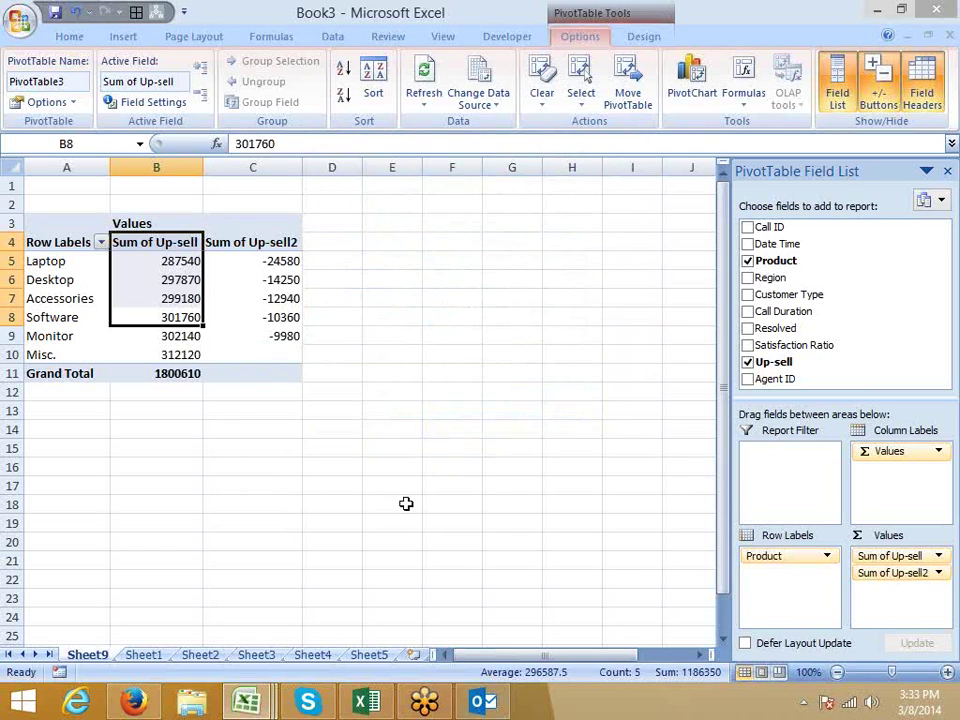
- Show the second Up-sell value field as % Of, based on the Misc. item of Product
left_click(939, 574)
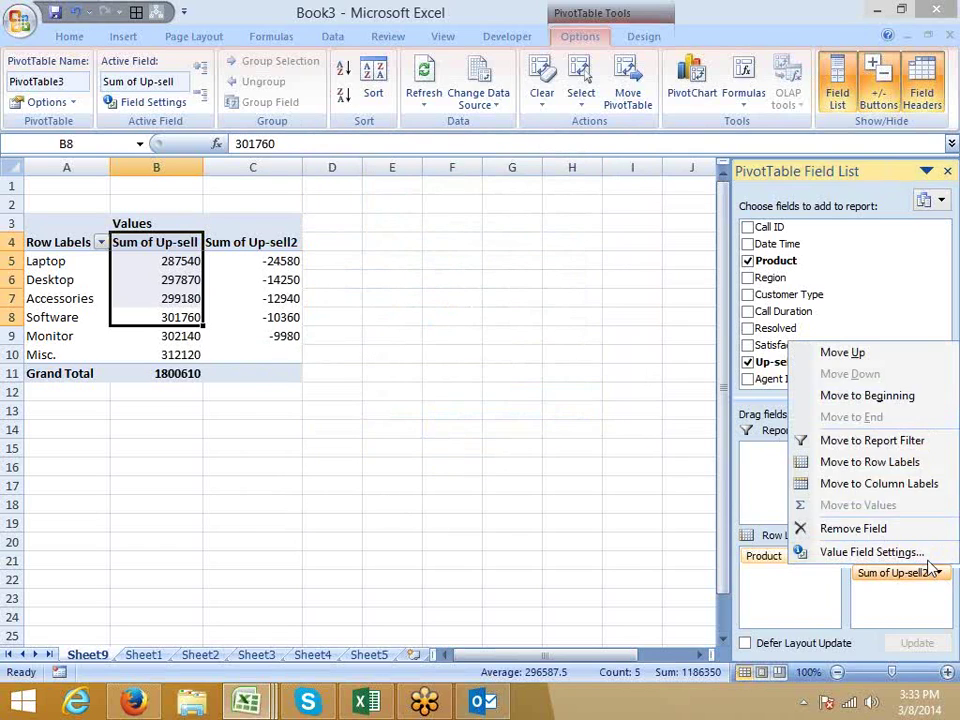
left_click(880, 551)
left_click(440, 228)
left_click(613, 274)
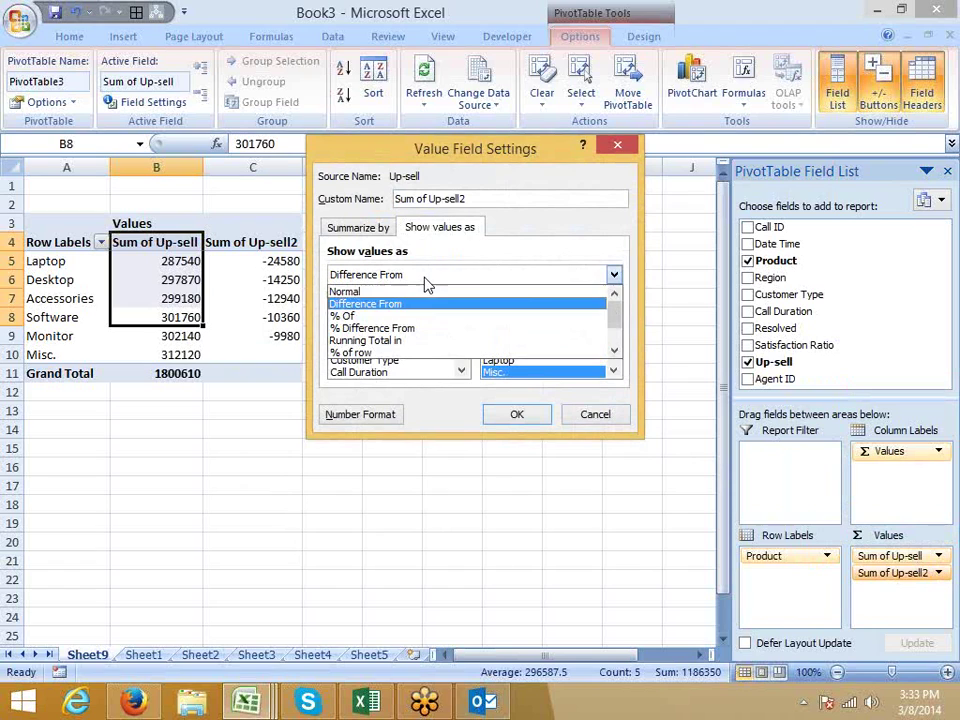
left_click(418, 313)
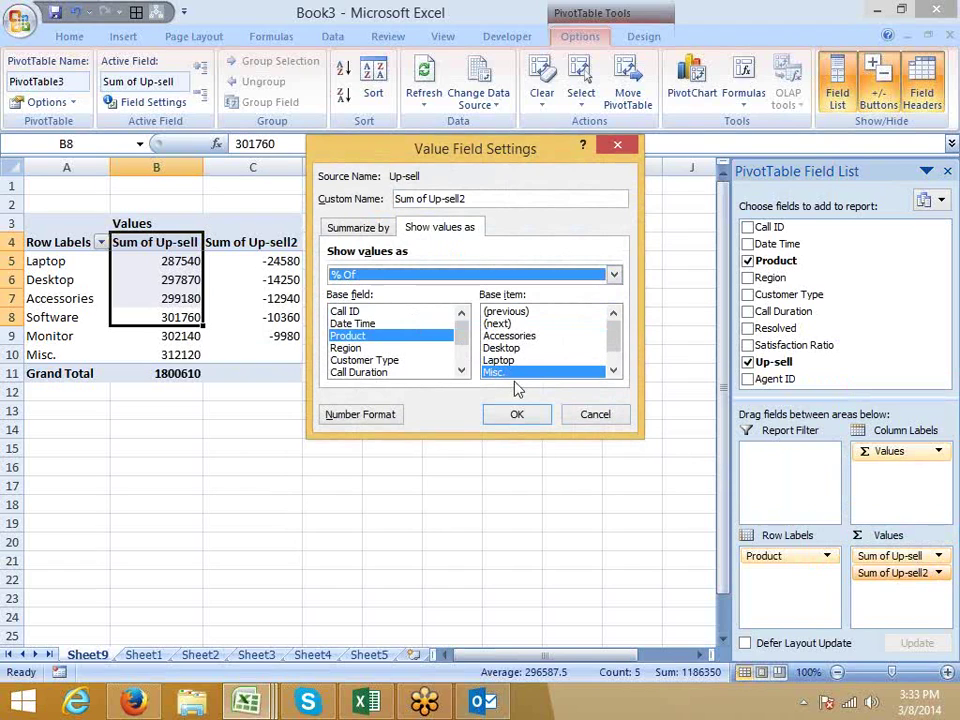
left_click(517, 414)
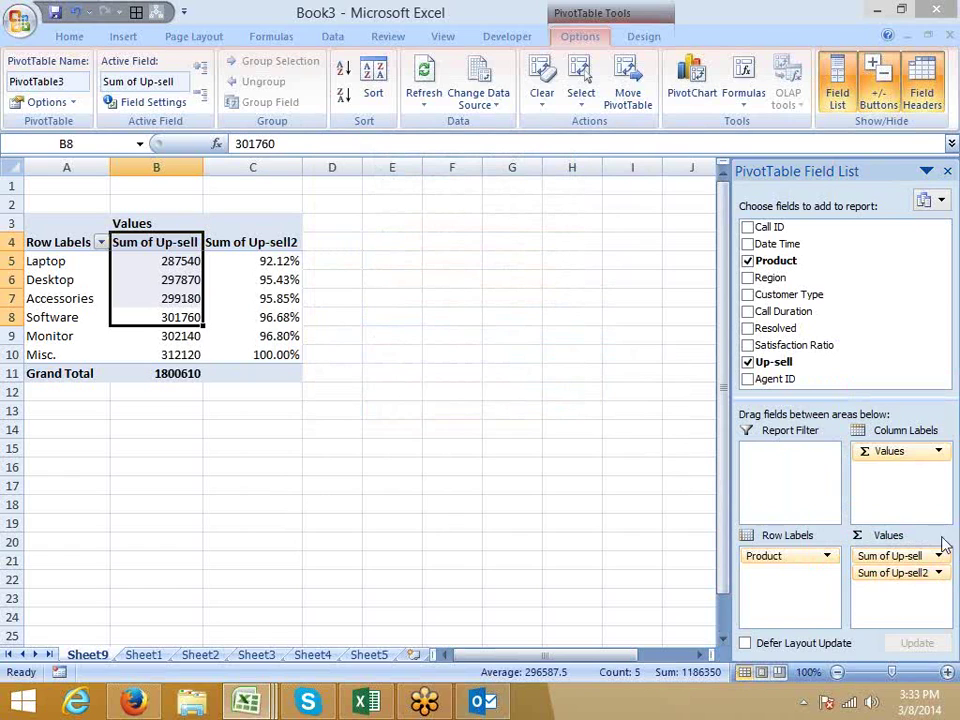
- Show the second Up-sell value field as % Difference From the Misc. item of Product
left_click(937, 573)
left_click(900, 555)
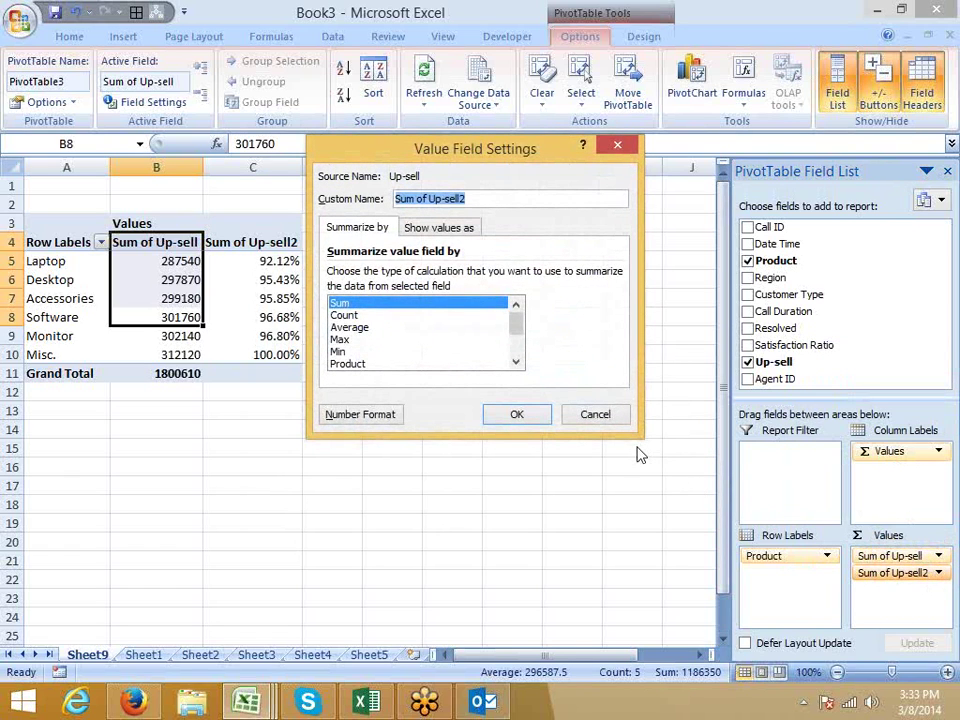
left_click(440, 227)
left_click(435, 276)
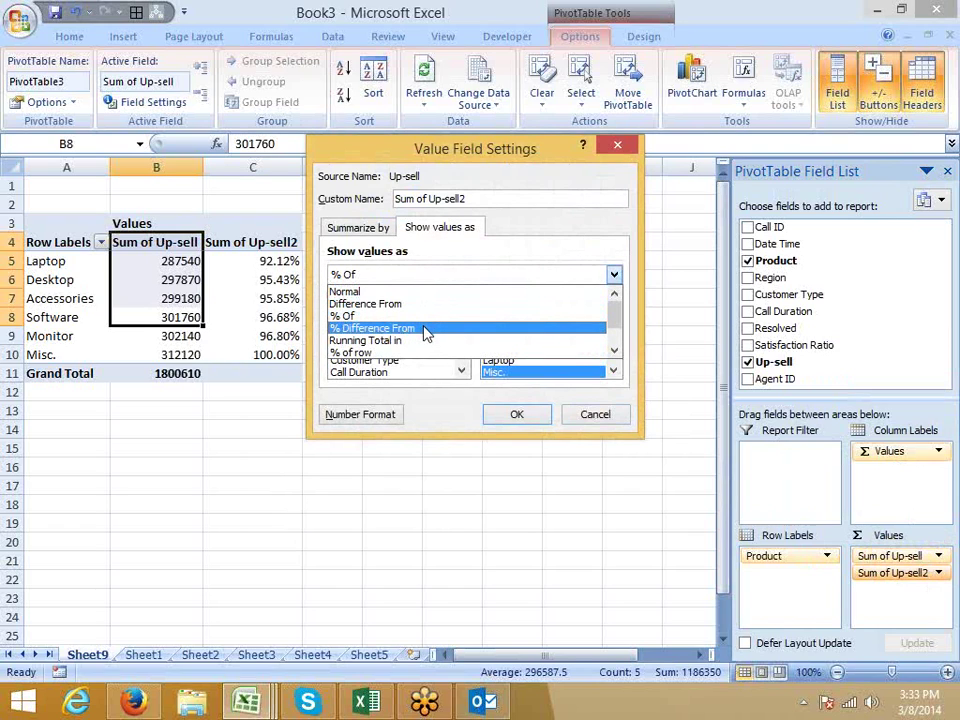
left_click(425, 329)
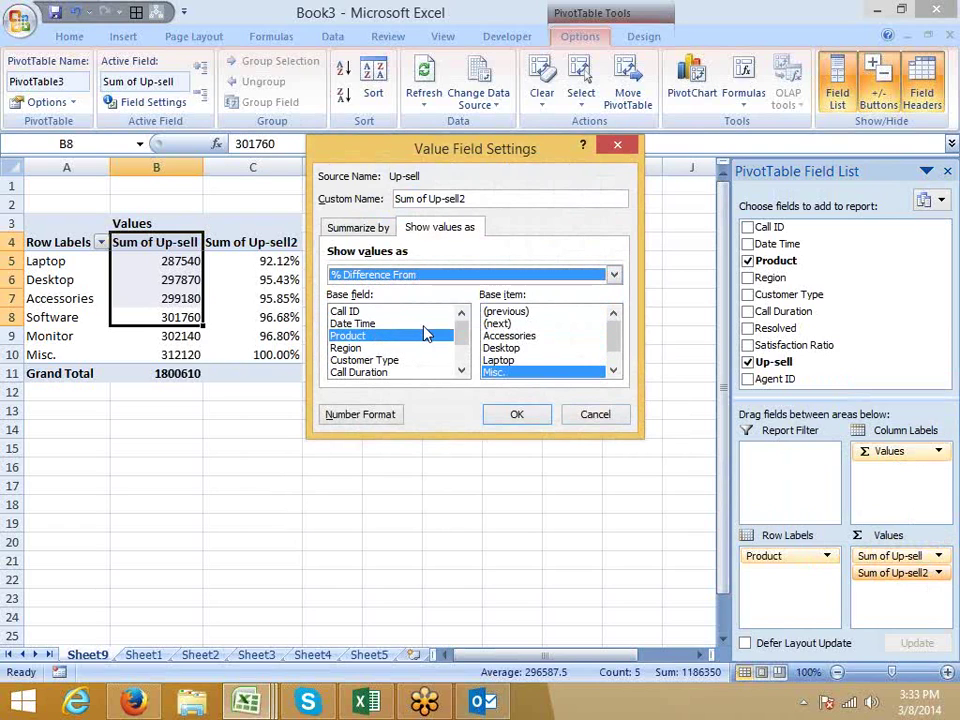
left_click(528, 415)
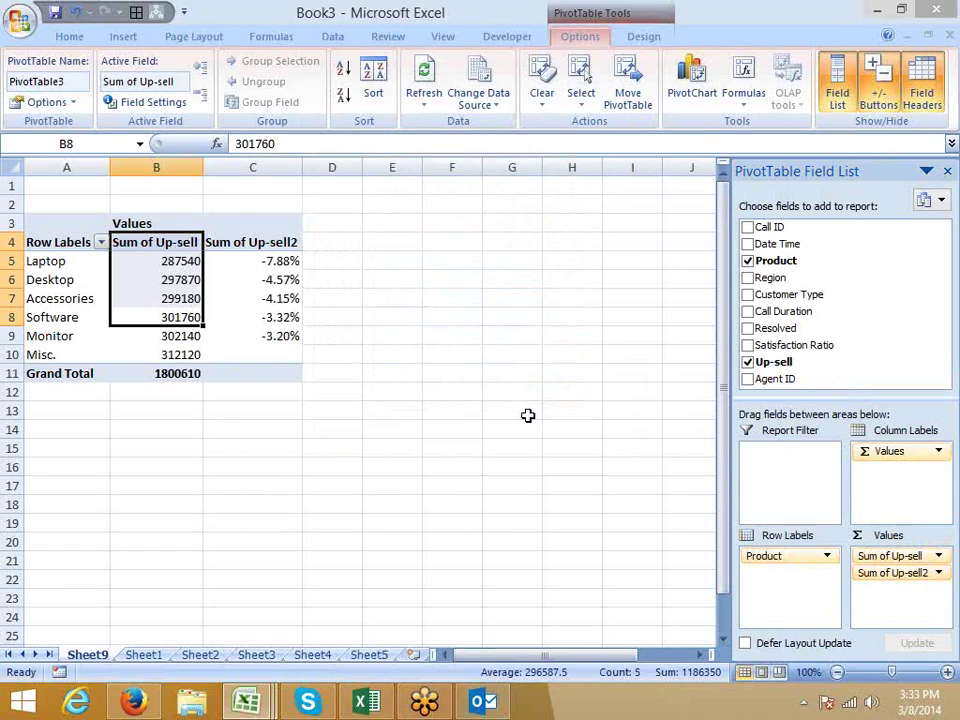
- Show the second Up-sell value field as Running Total in Product and look over the accumulated amounts
left_click(928, 572)
left_click(898, 553)
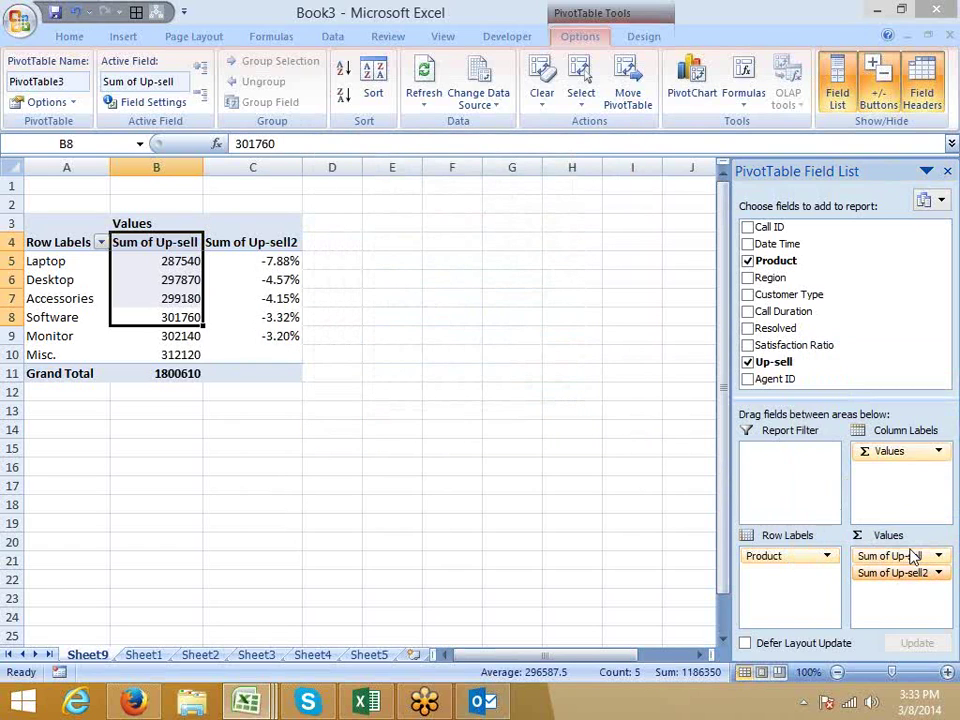
left_click(436, 227)
left_click(440, 274)
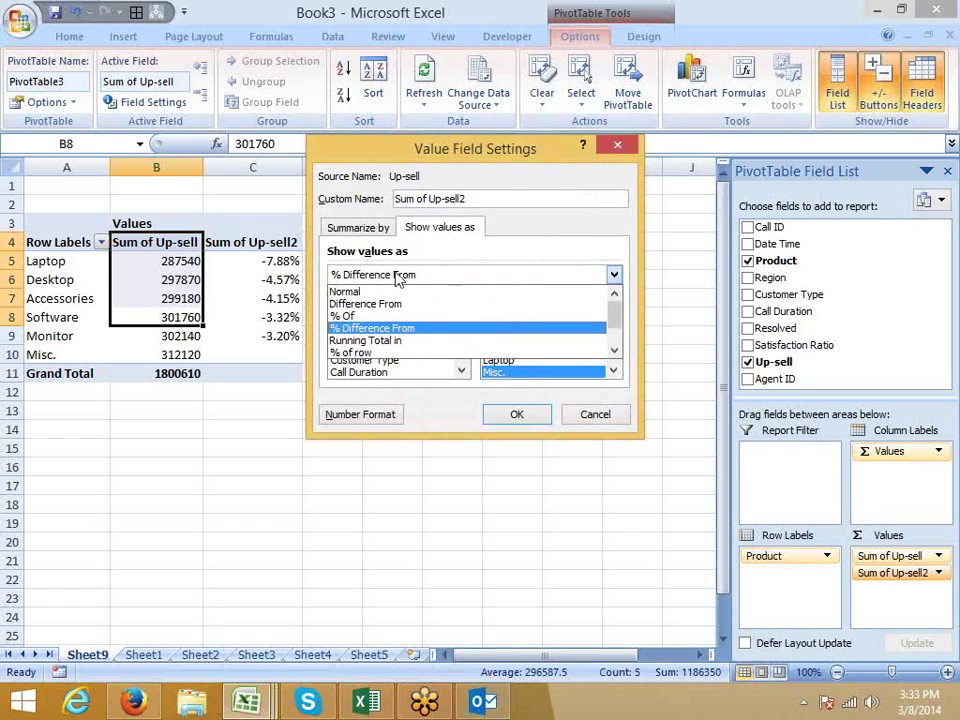
left_click(392, 340)
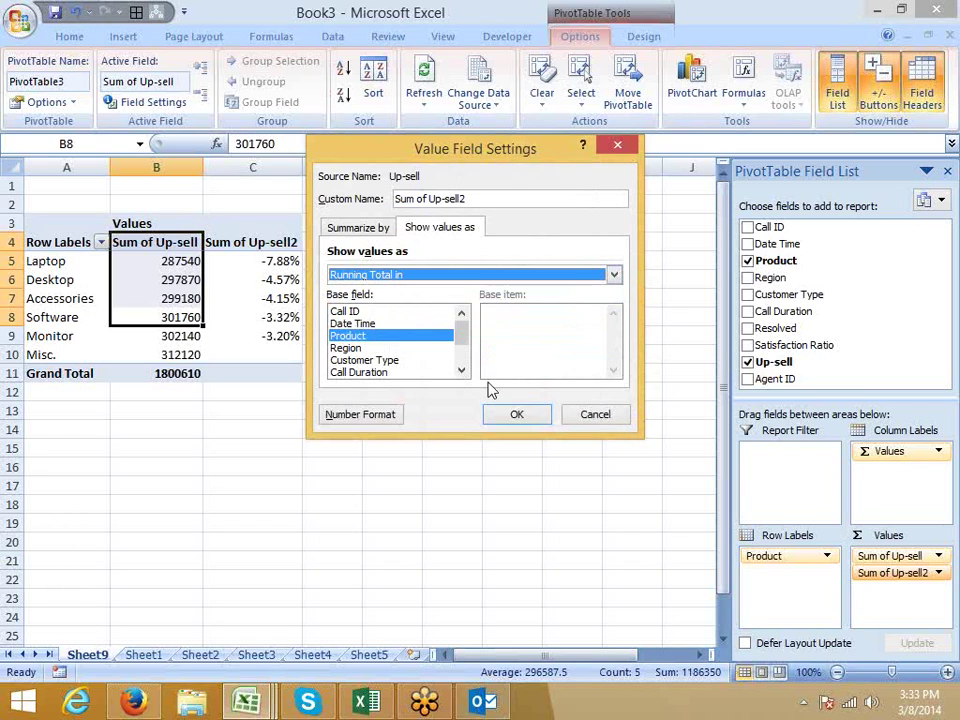
left_click(512, 414)
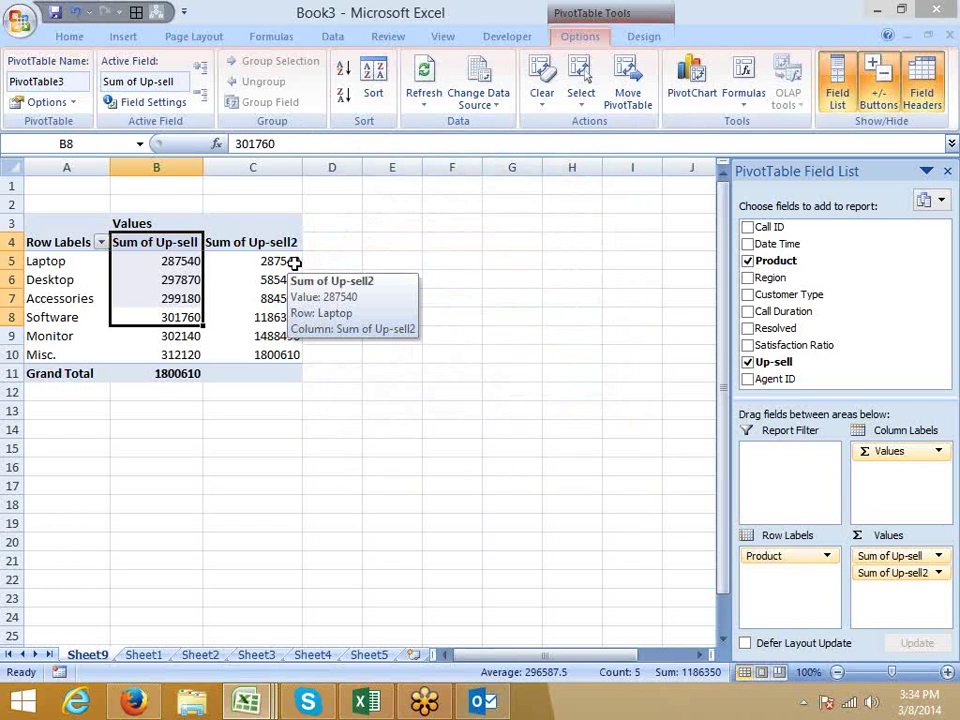
left_click_drag(294, 264, 295, 340)
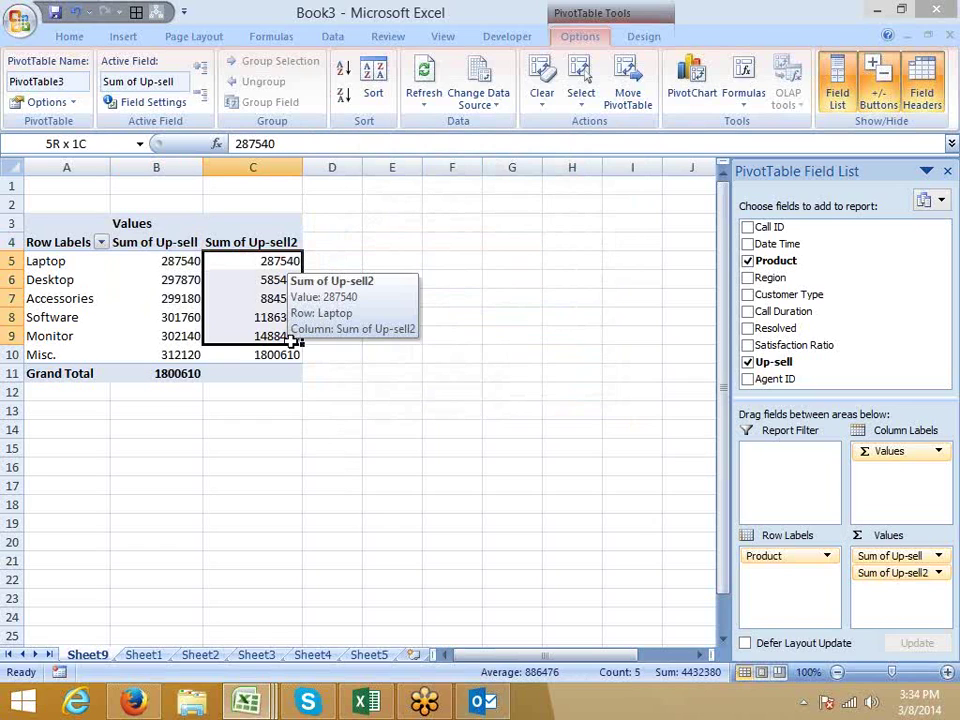
- Review the other show-values-as calculations for Sum of Up-sell2 without applying any, and remove that field from the report
left_click(934, 571)
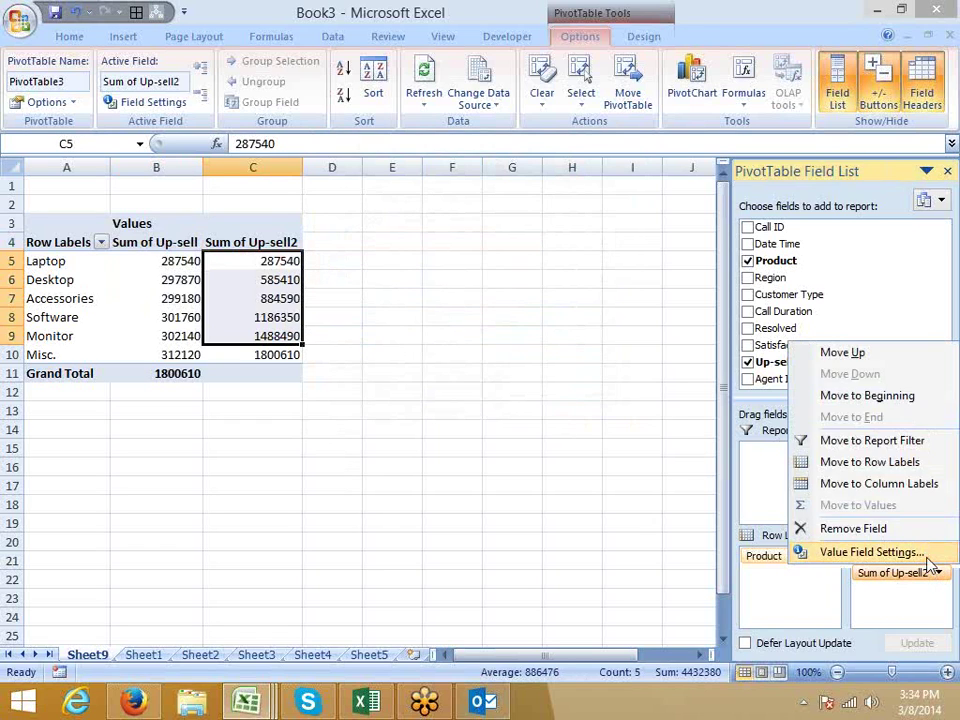
left_click(925, 556)
left_click(448, 227)
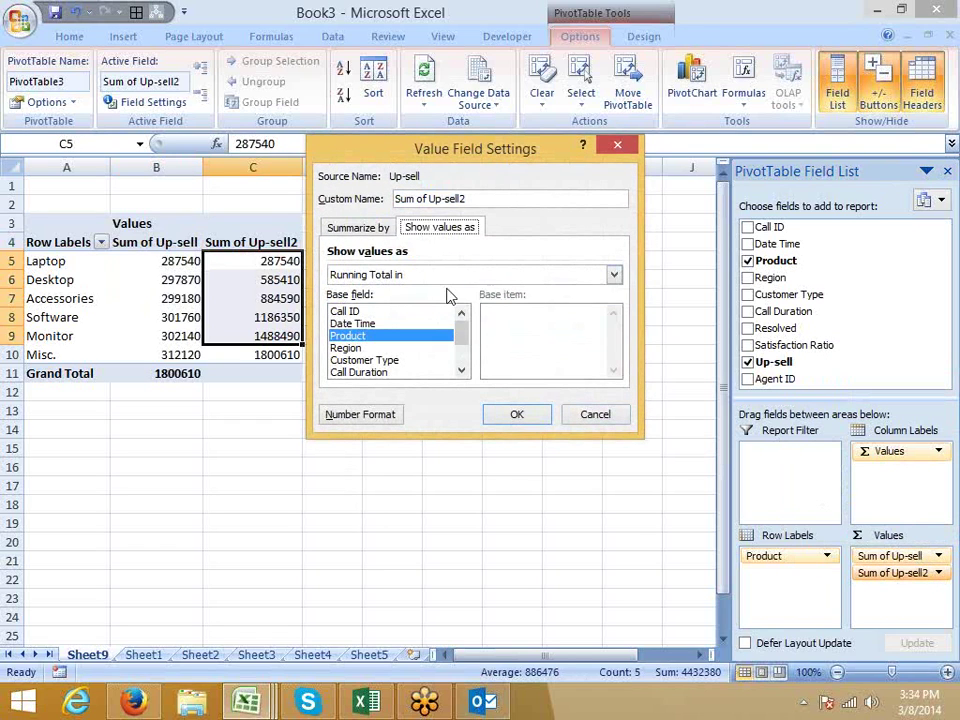
left_click(450, 276)
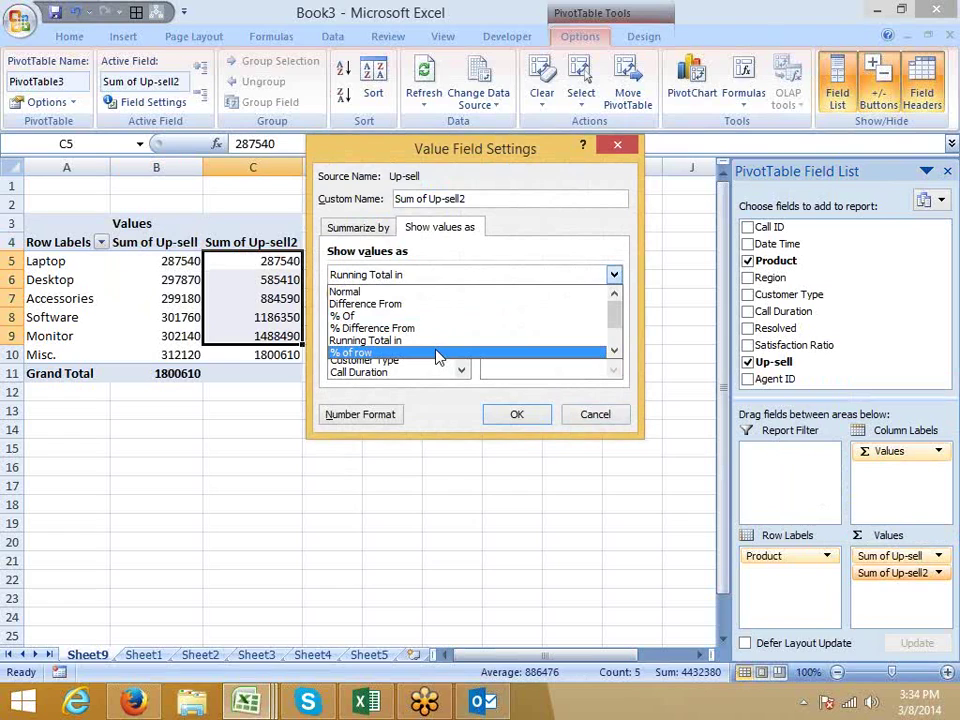
scroll(437, 358, "down", 1)
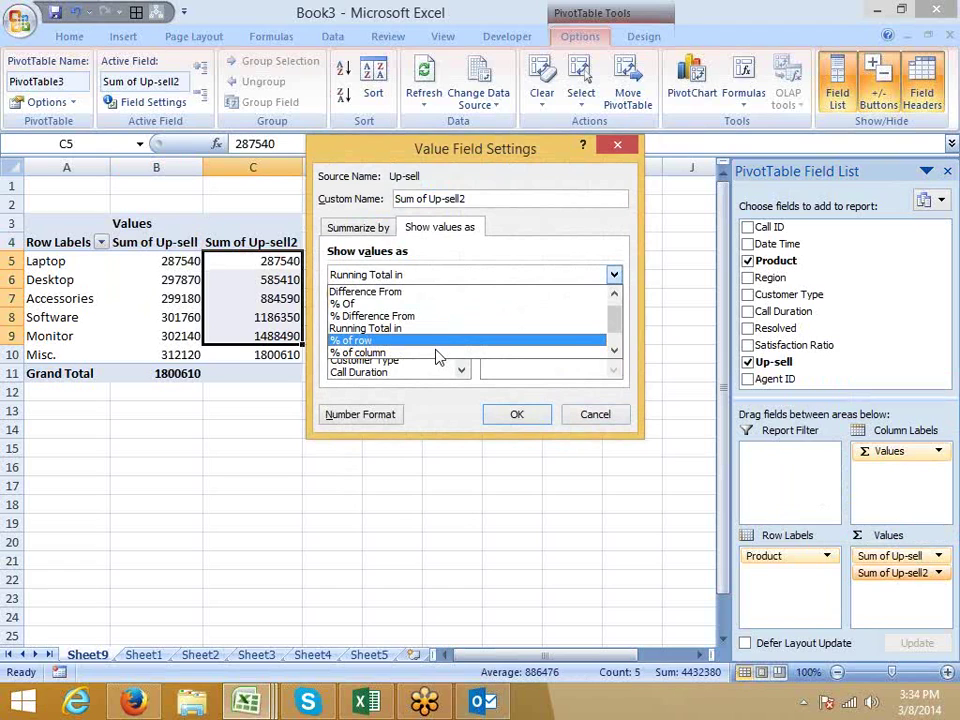
left_click(592, 438)
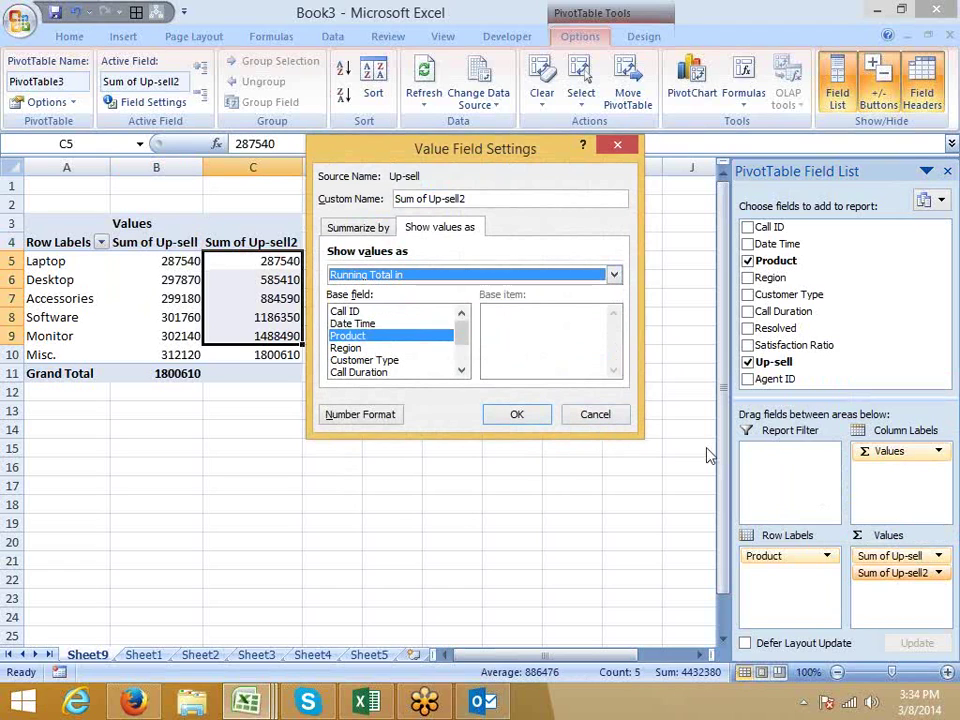
left_click(595, 414)
left_click_drag(868, 570, 850, 350)
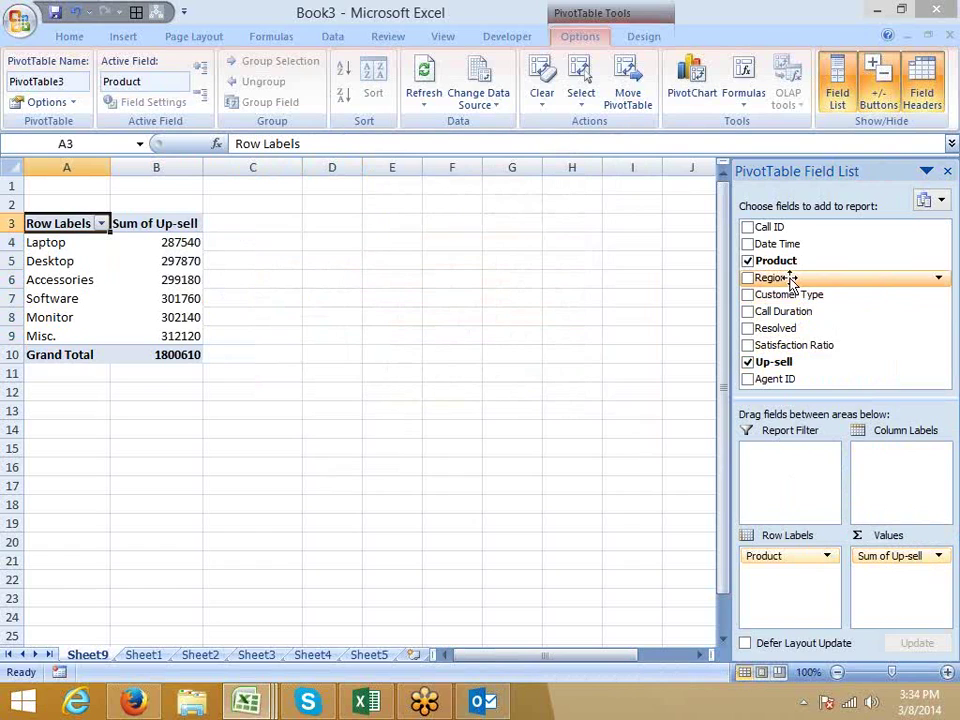
- Add Region to the column labels and look over the Laptop row, the East column and their grand totals
left_click_drag(793, 277, 903, 461)
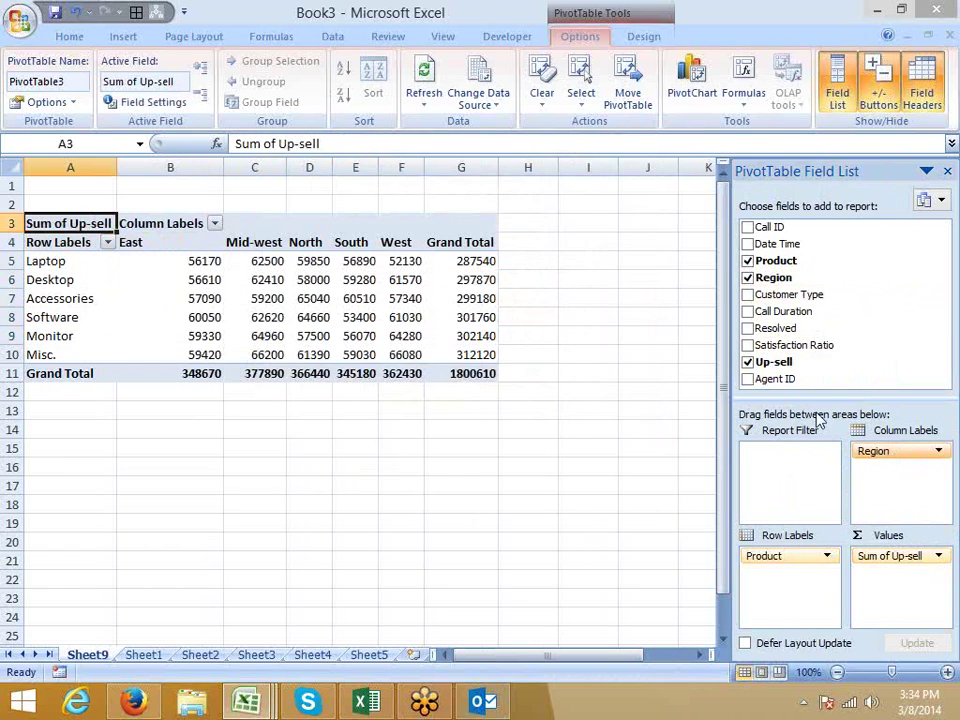
left_click(455, 260)
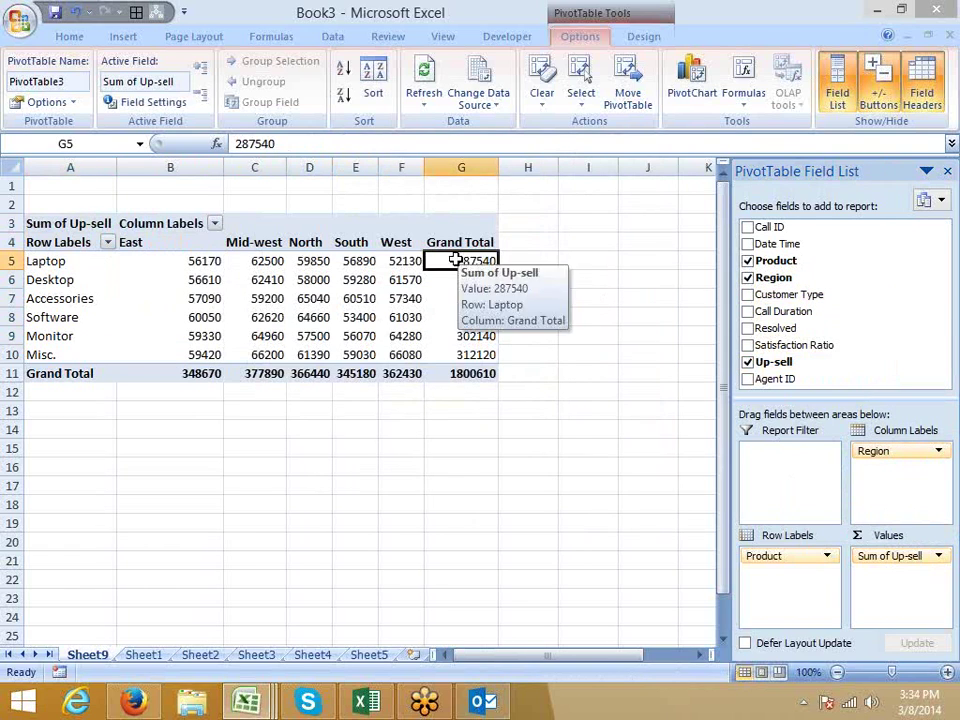
left_click_drag(410, 260, 200, 260)
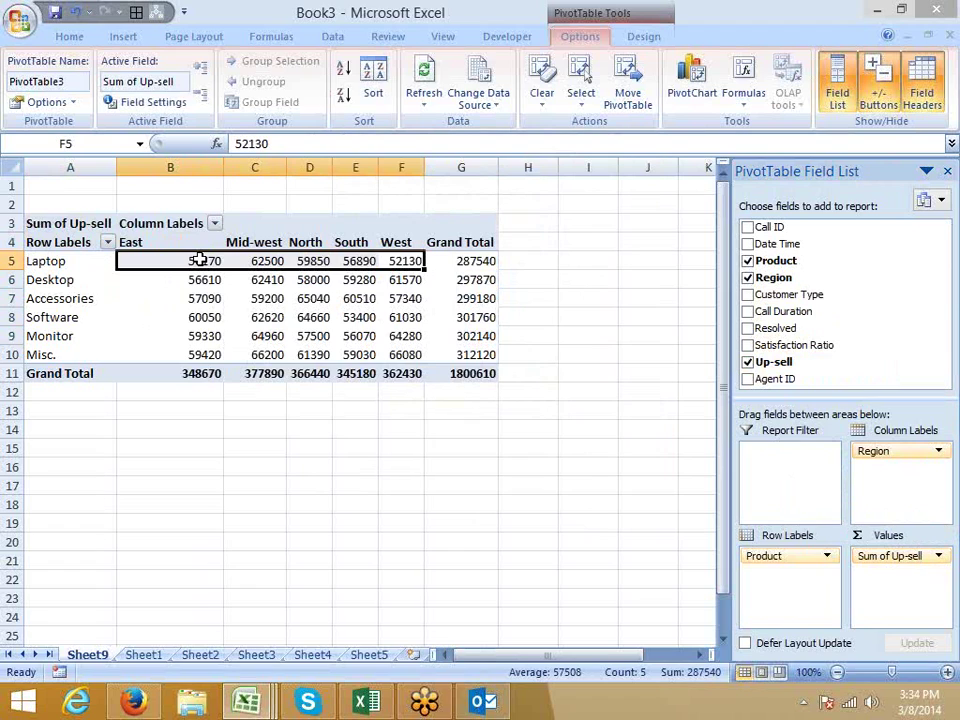
left_click(185, 372)
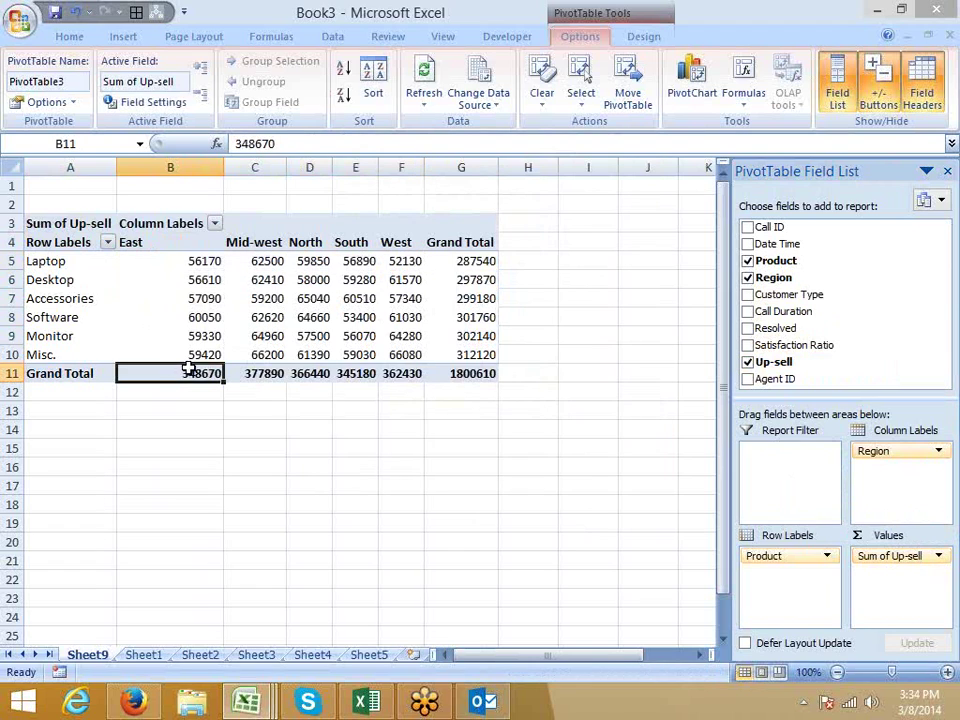
left_click_drag(200, 355, 195, 258)
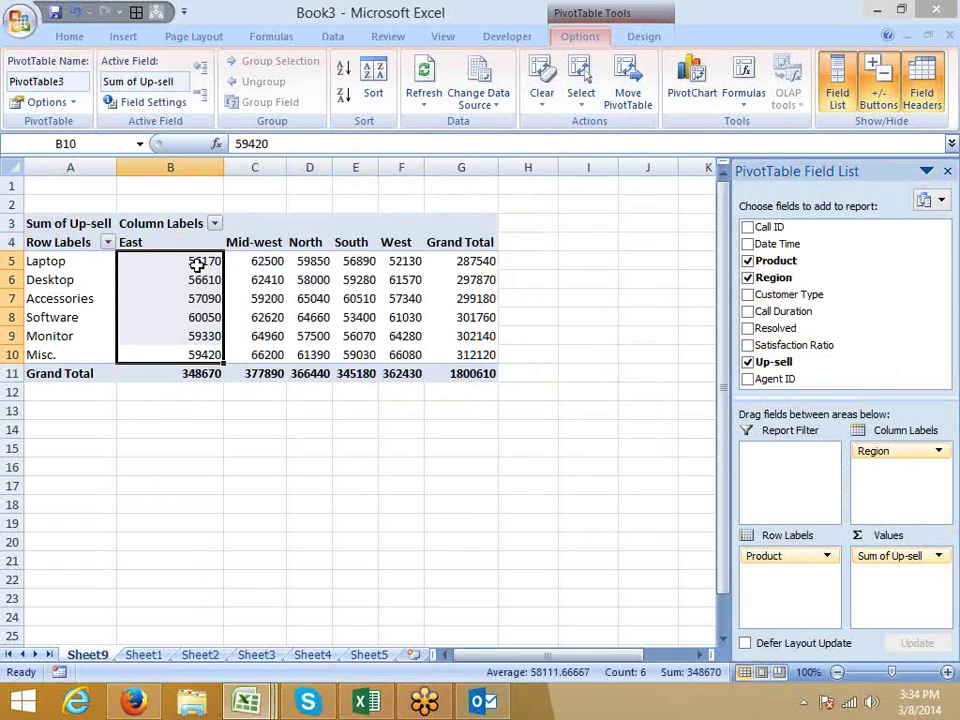
left_click(483, 373)
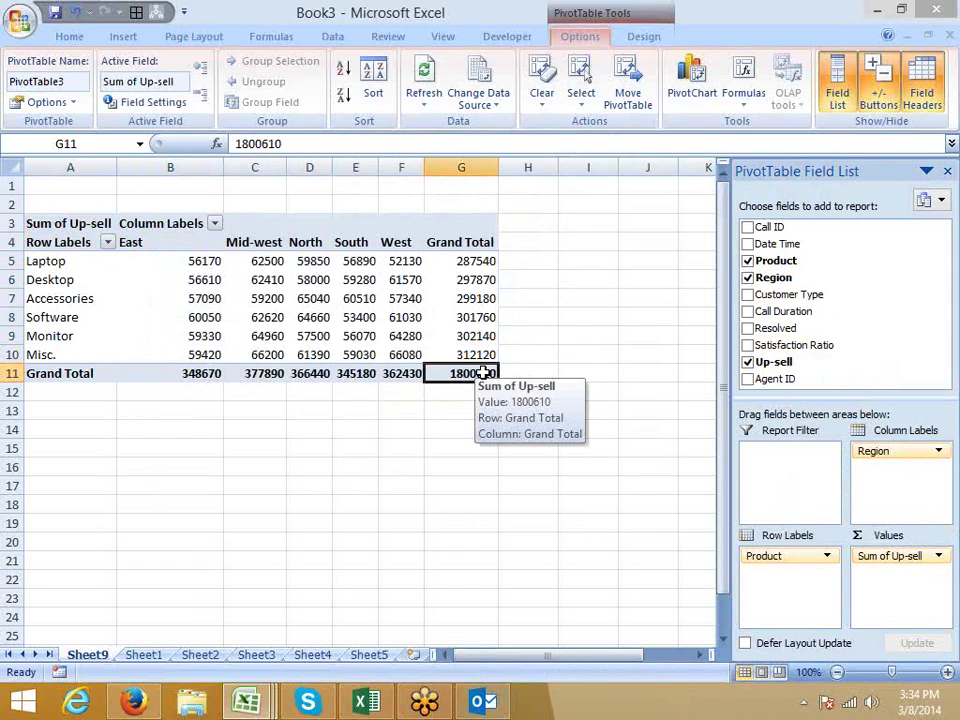
- Show the Sum of Up-sell values as % of row and check the Laptop row's grand total
left_click(937, 556)
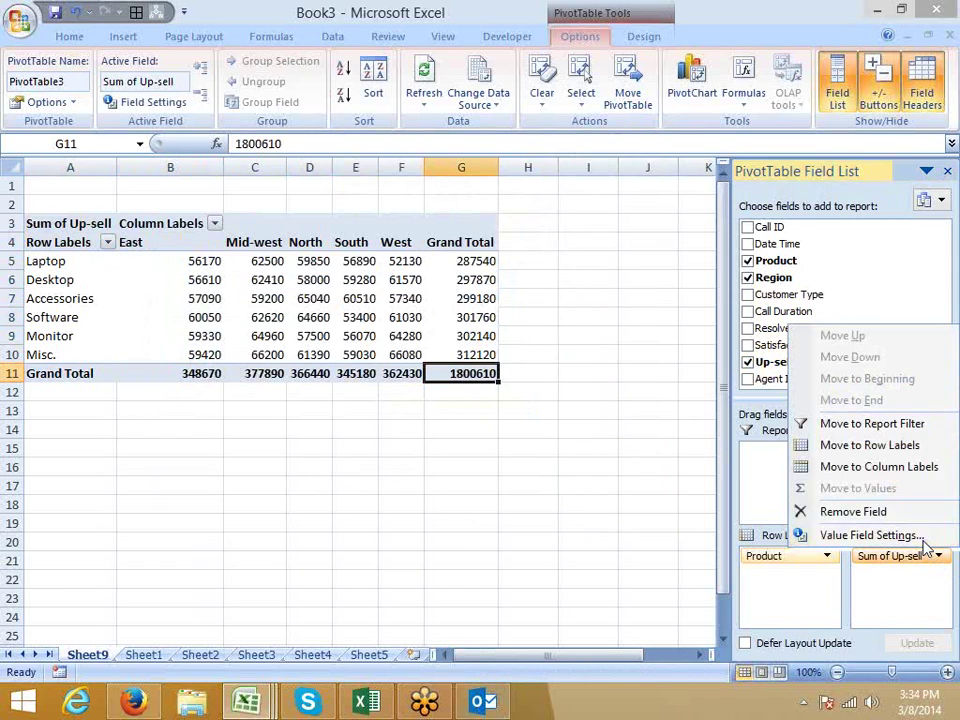
left_click(923, 543)
left_click(414, 229)
left_click(405, 276)
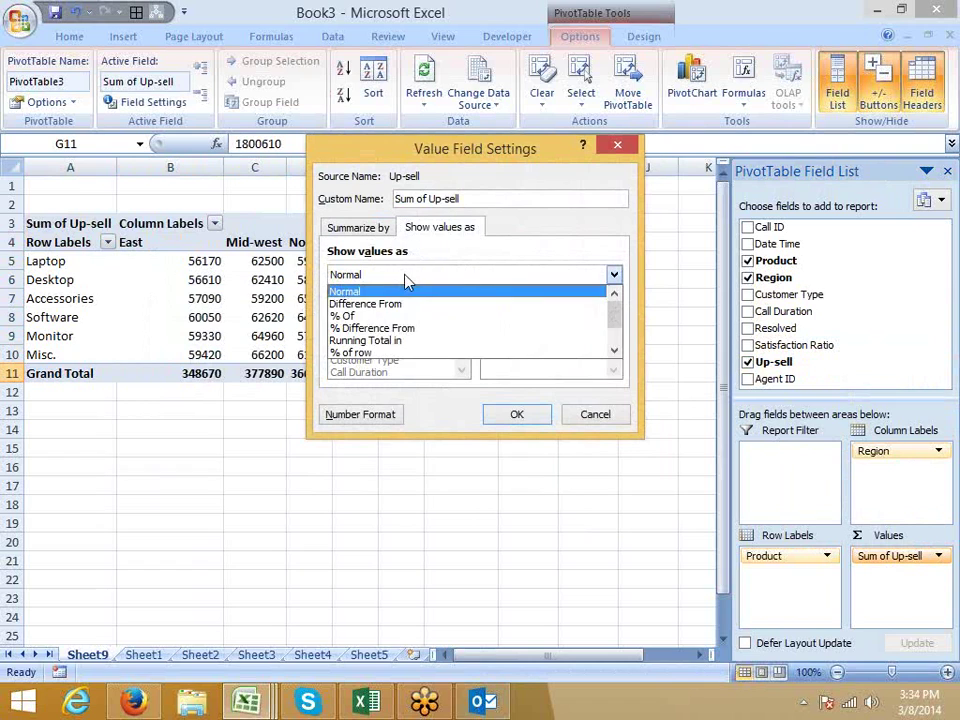
scroll(400, 328, "down", 2)
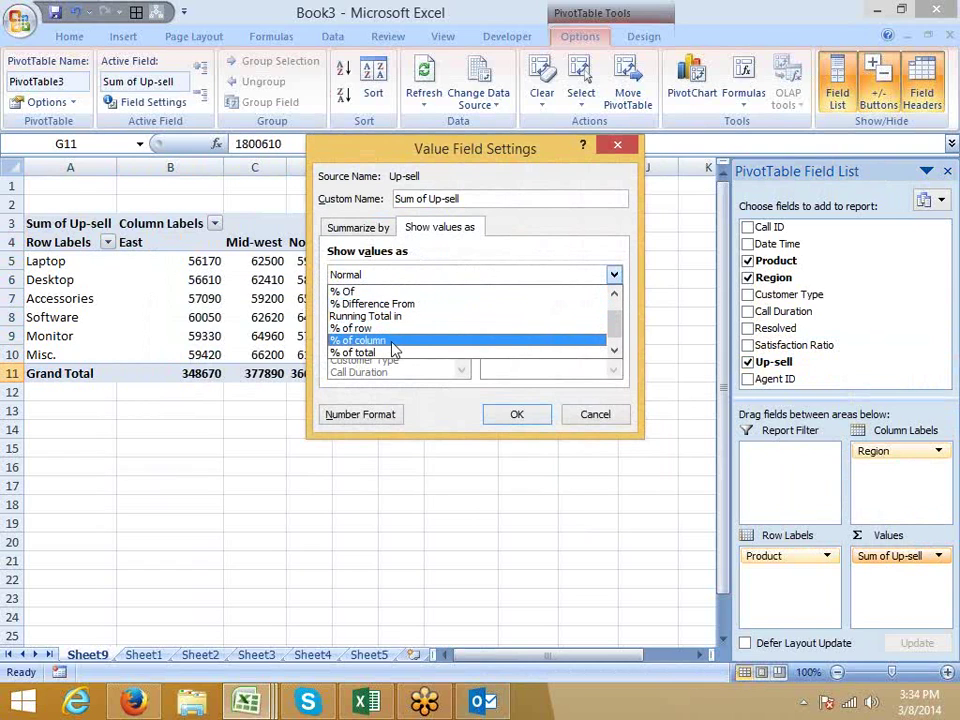
left_click(390, 328)
left_click(500, 412)
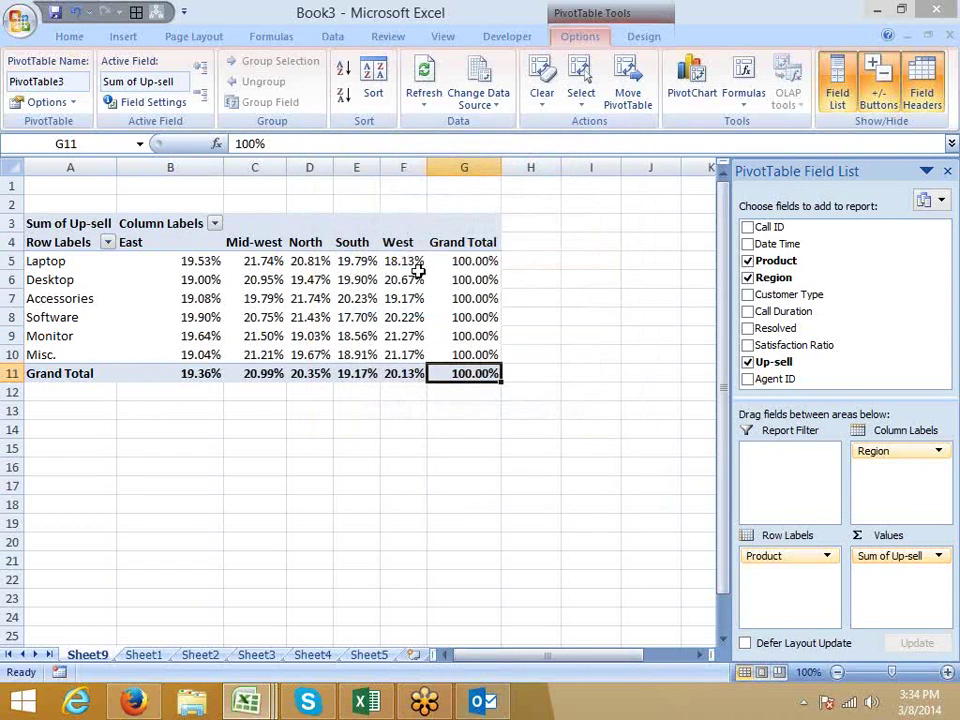
left_click(461, 262)
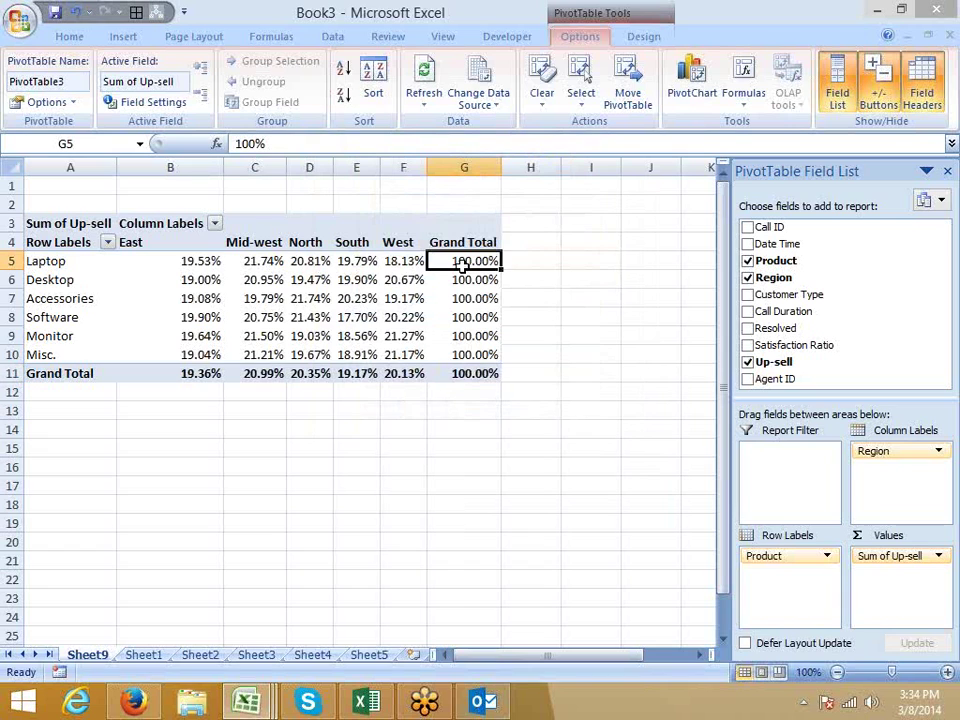
- Show the Sum of Up-sell values as % of column and look over the East region's product shares
left_click(936, 556)
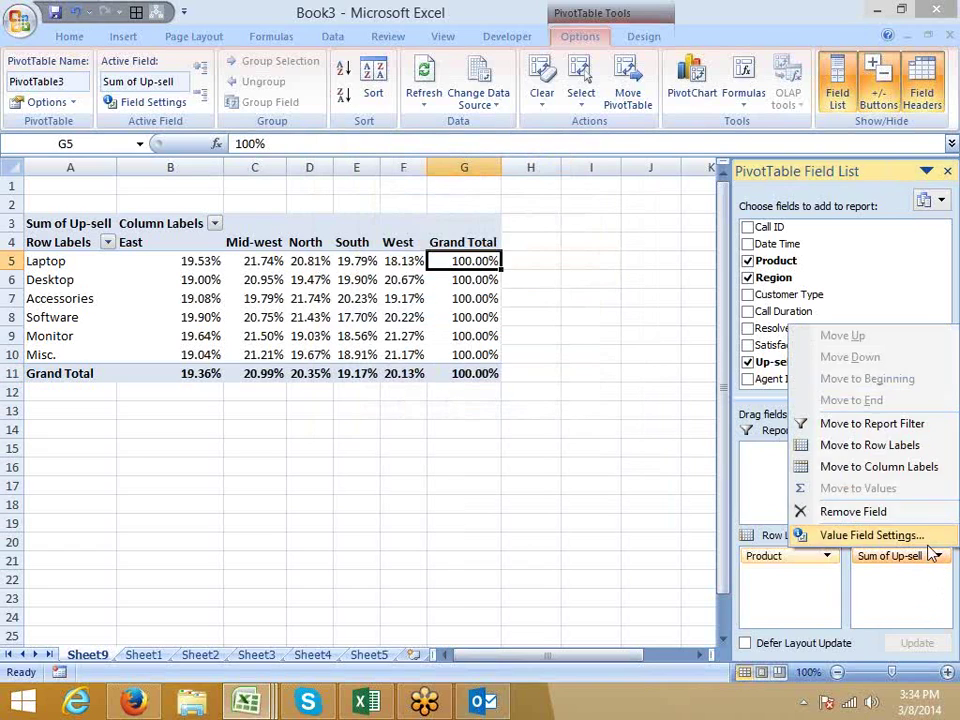
left_click(870, 535)
left_click(440, 227)
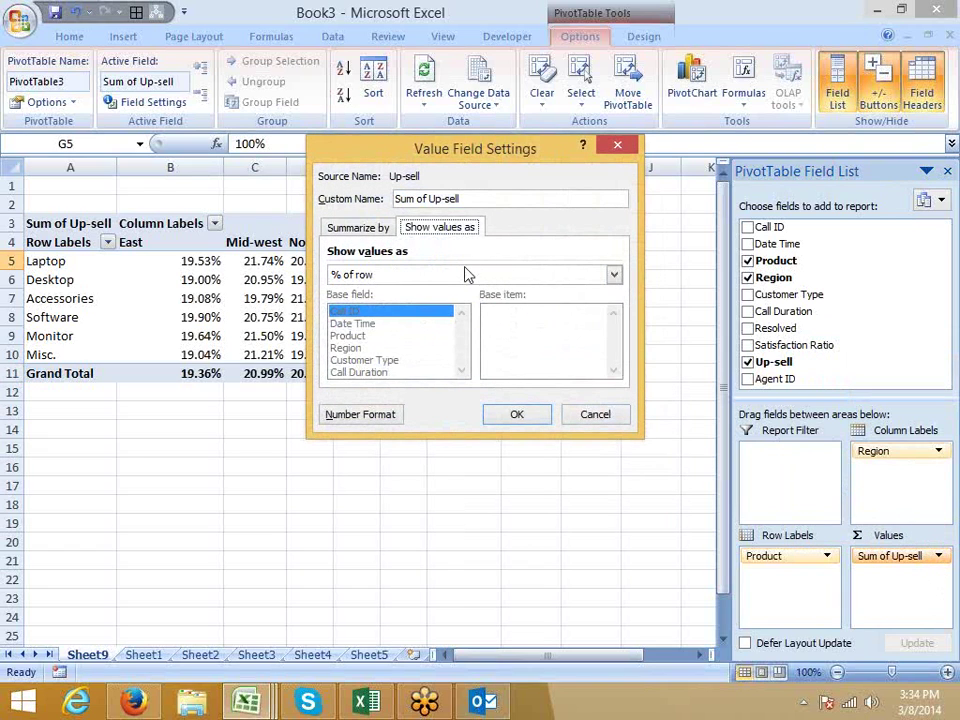
left_click(465, 275)
scroll(405, 350, "down", 1)
left_click(405, 356)
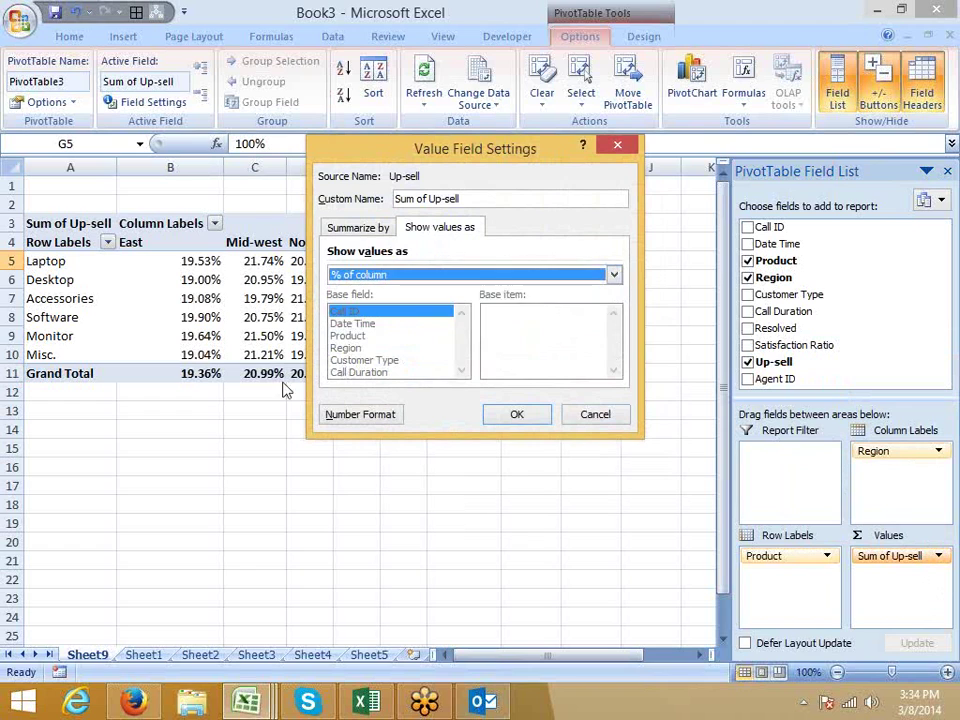
left_click(510, 416)
left_click(198, 352)
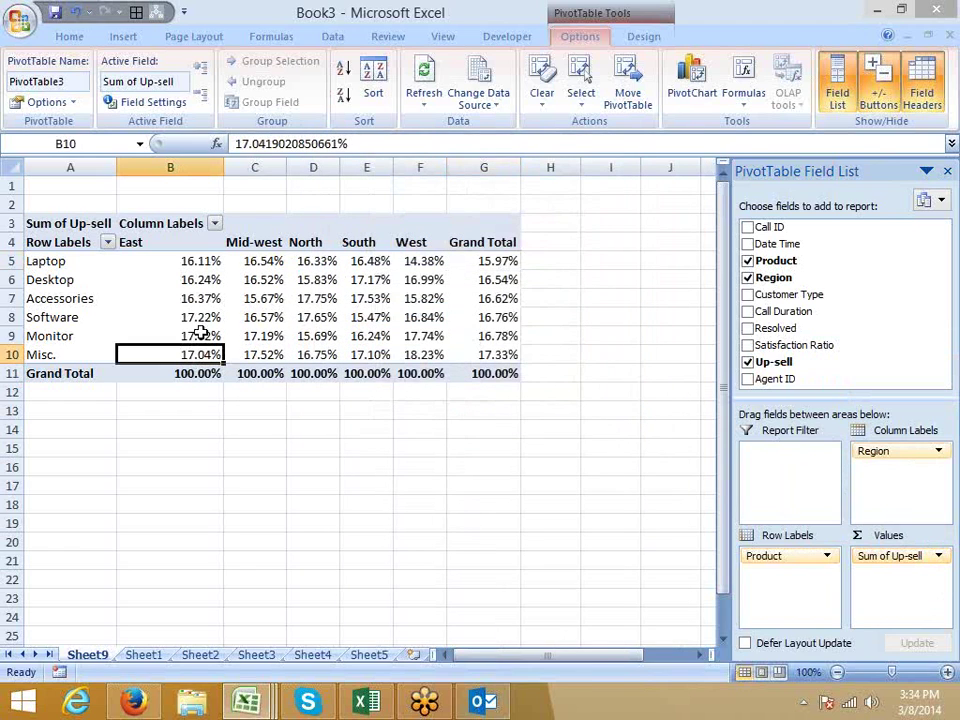
left_click_drag(200, 334, 211, 282)
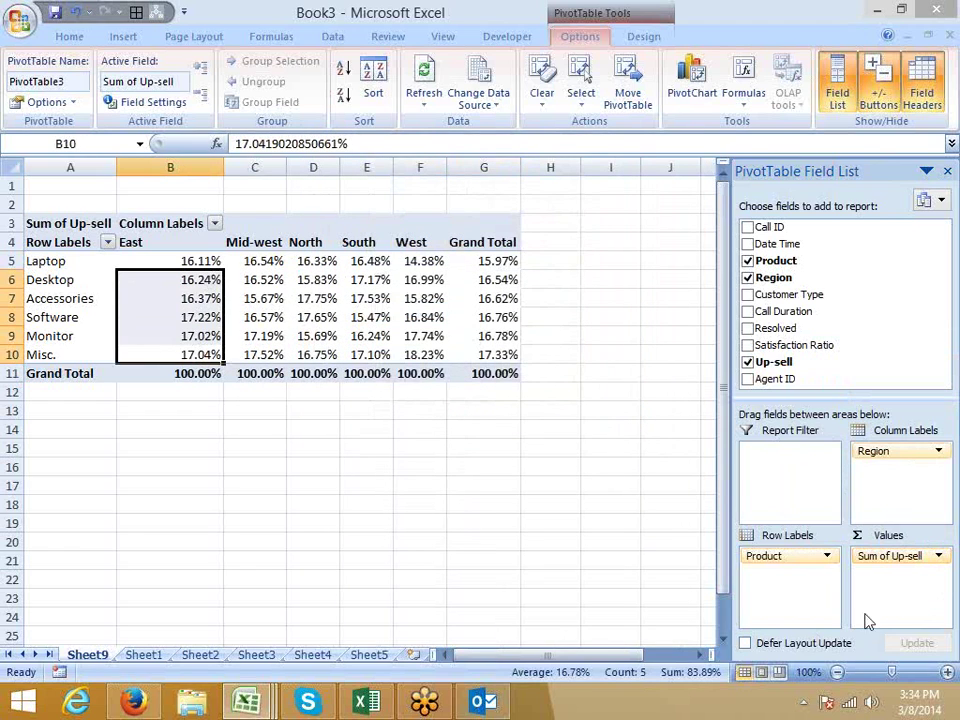
- Set the Sum of Up-sell values to show as % of total
left_click(938, 556)
left_click(864, 536)
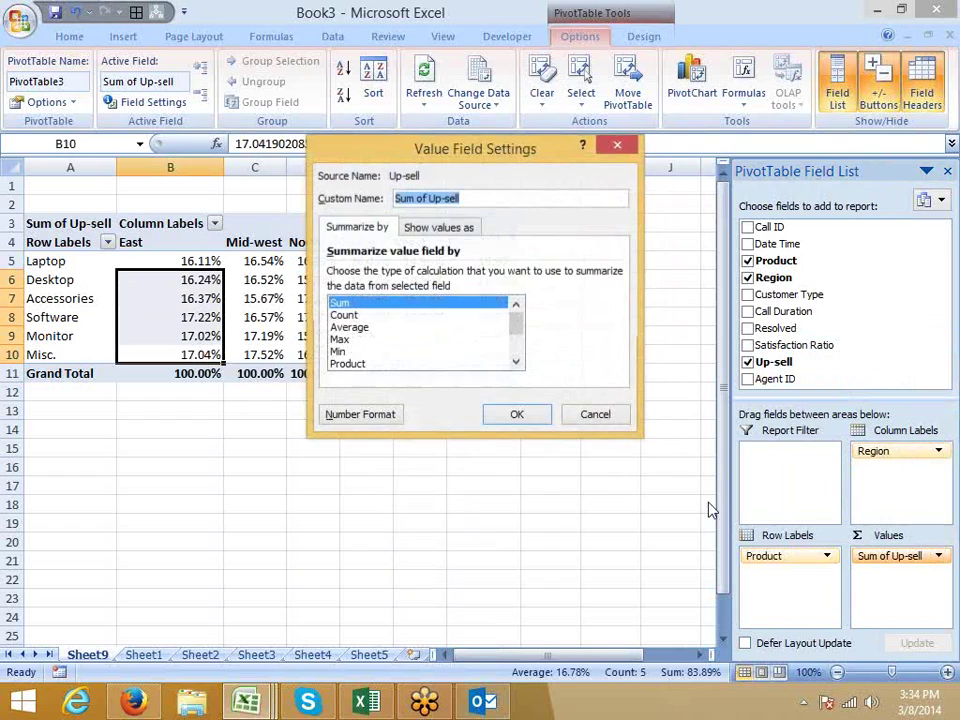
left_click(445, 228)
left_click(477, 274)
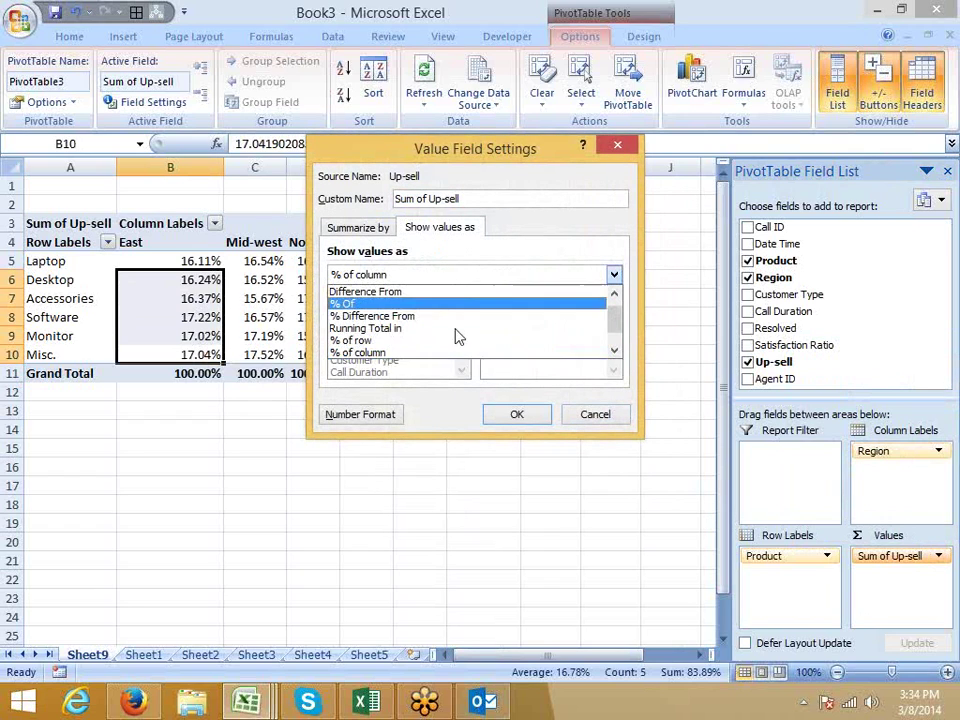
scroll(450, 345, "down", 1)
left_click(424, 341)
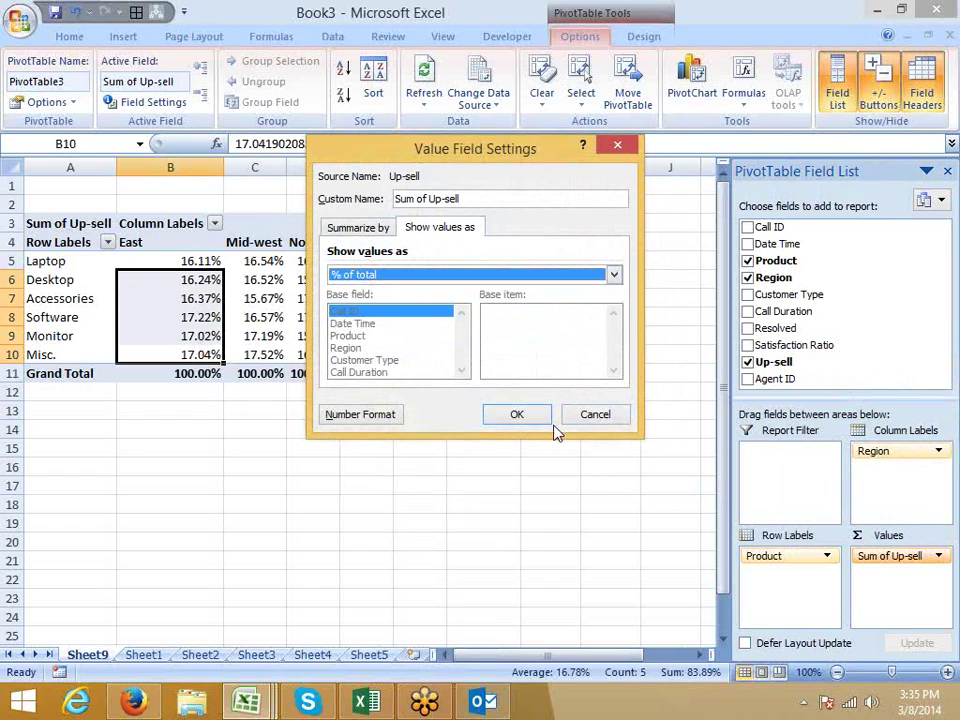
- Show Sum of Up-sell as % of total and return the values to plain up-sell sums
left_click(540, 415)
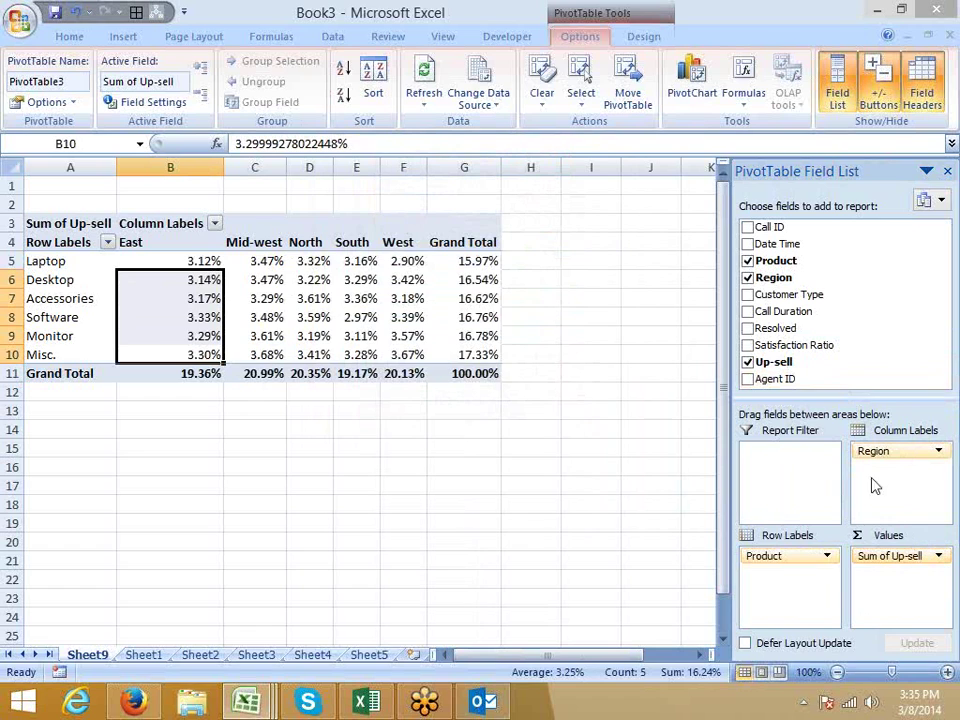
mouse_move(907, 568)
left_mouse_down()
mouse_move(904, 411)
mouse_move(795, 365)
mouse_move(881, 510)
mouse_move(895, 580)
left_mouse_up()
- Examine the East region's up-sell values by product, the Accessories row total and the overall grand total
left_click(206, 371)
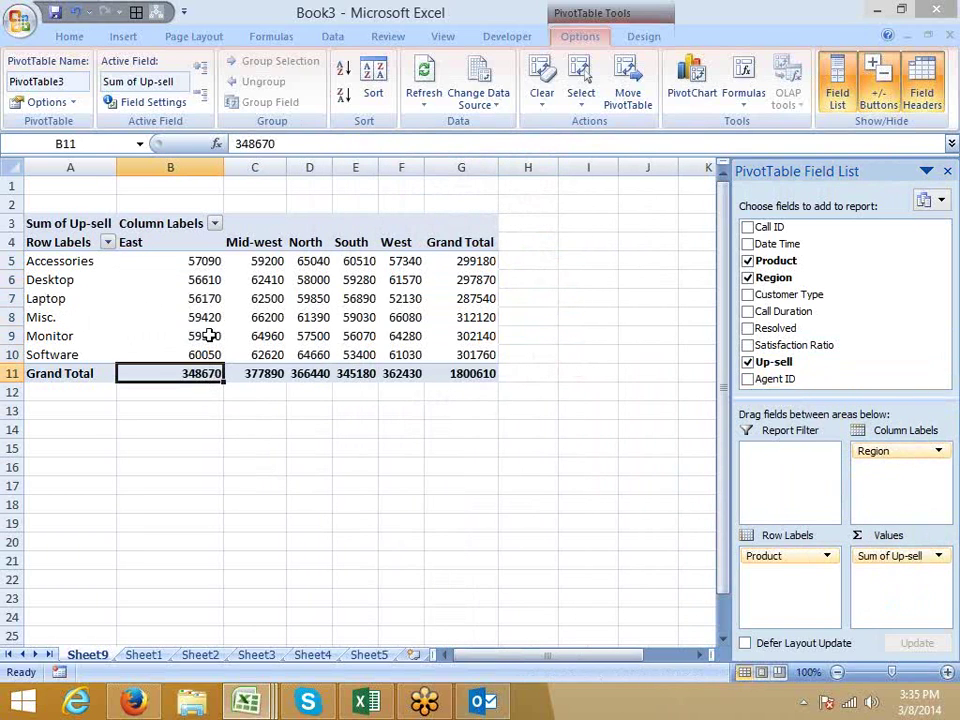
key("Up")
left_click_drag(205, 338, 193, 259)
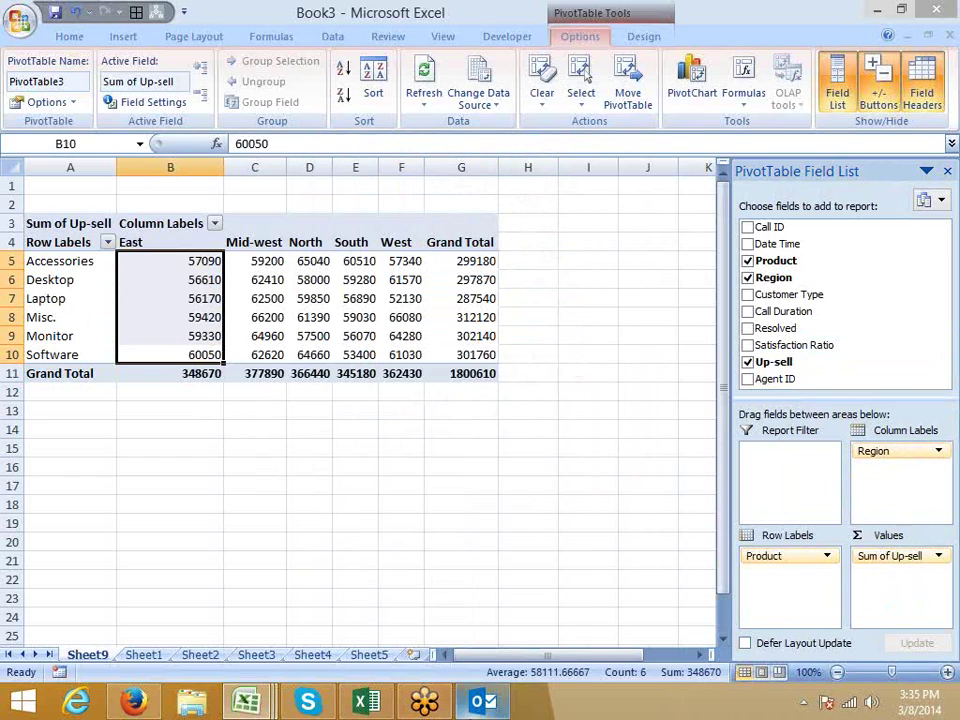
mouse_move(484, 702)
left_click(438, 262)
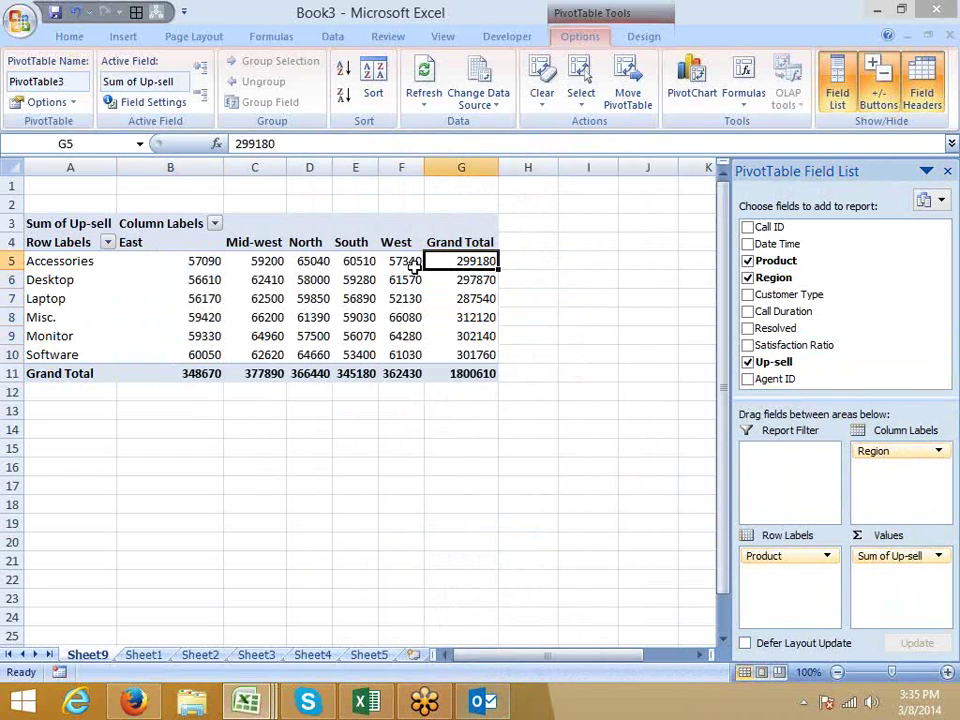
left_click(129, 242)
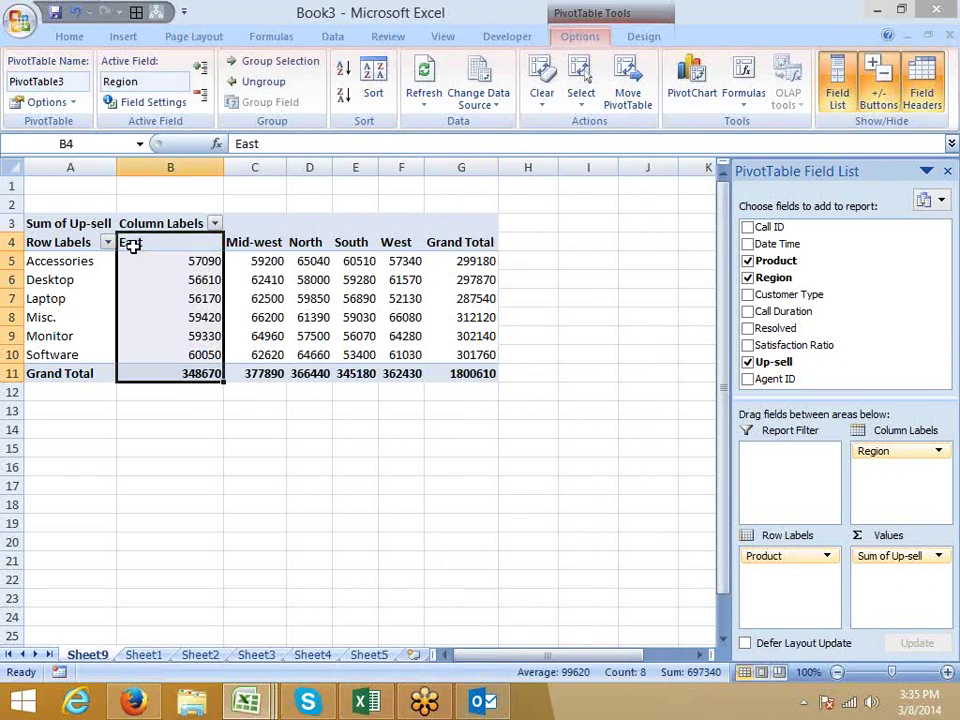
left_click(187, 354)
left_click_drag(187, 354, 191, 272)
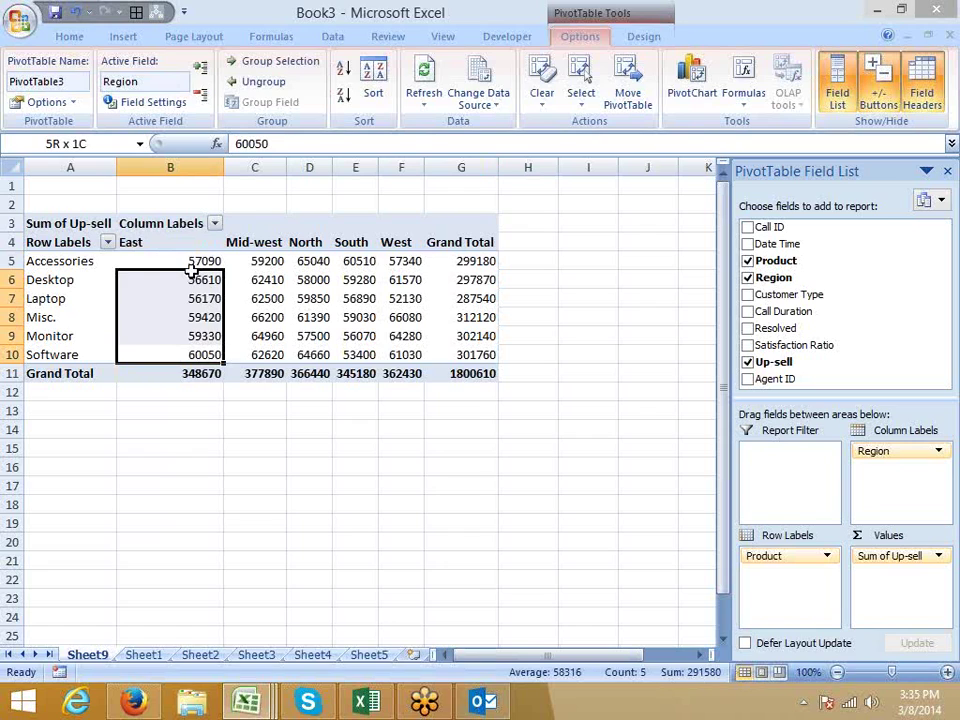
left_click(463, 261)
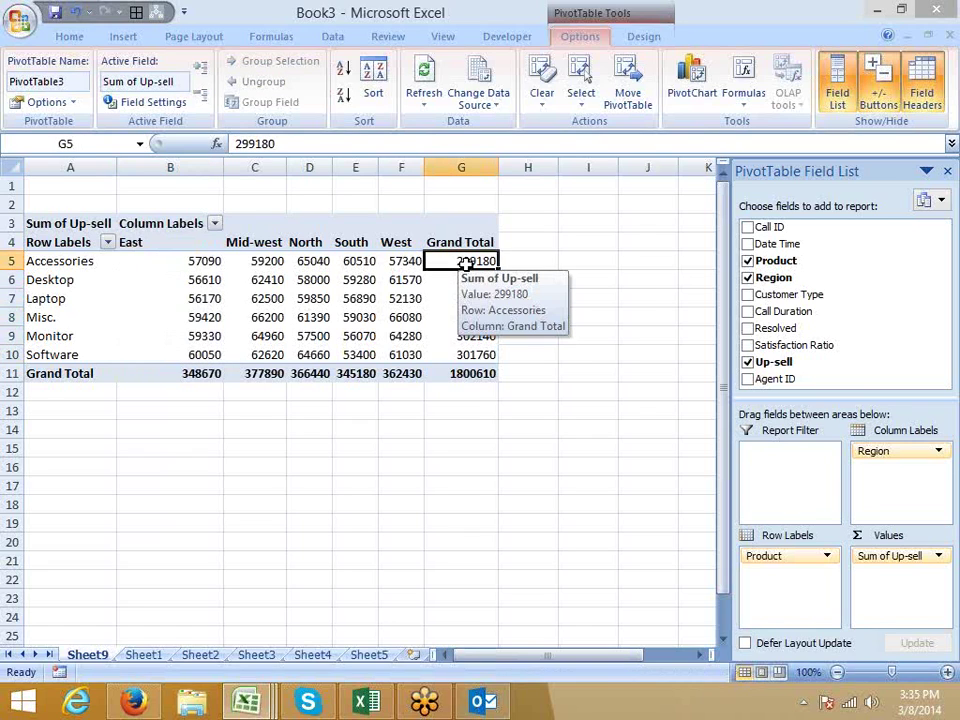
left_click(469, 376)
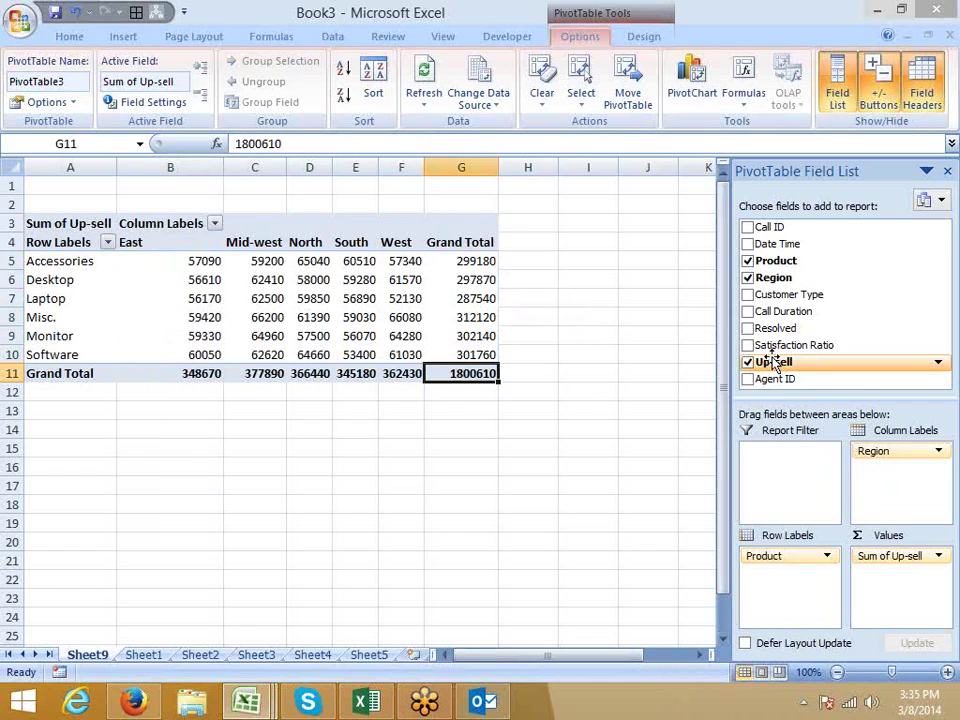
- Add Up-sell to the pivot values a second time, compare the East columns, and remove the duplicate
left_click_drag(789, 362, 898, 574)
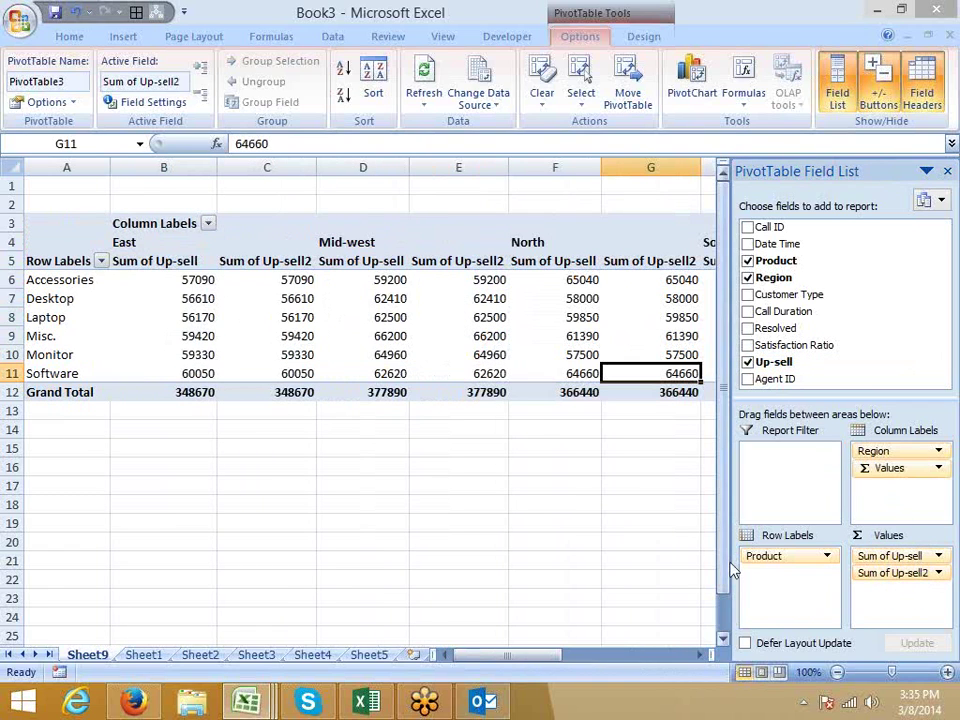
left_click_drag(261, 288, 257, 378)
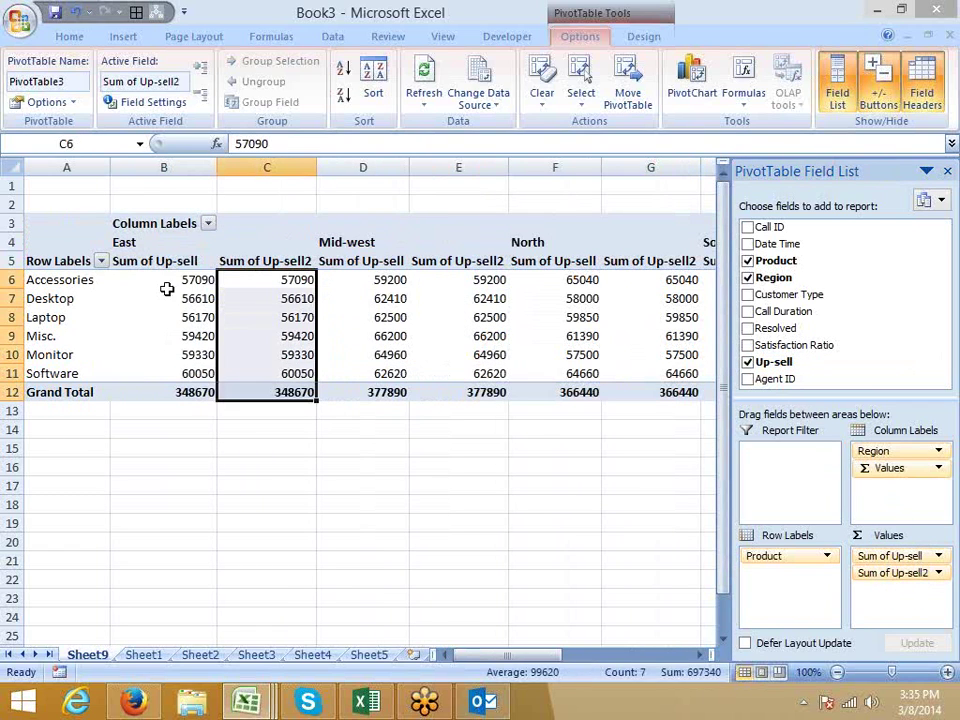
left_click_drag(165, 298, 166, 374)
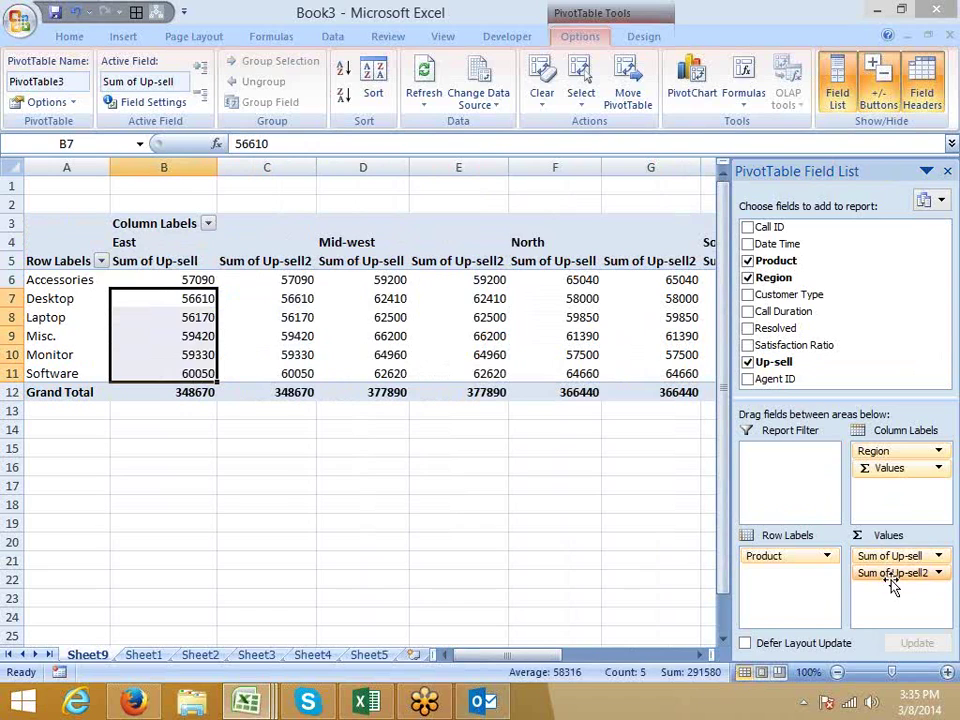
left_click_drag(890, 573, 831, 330)
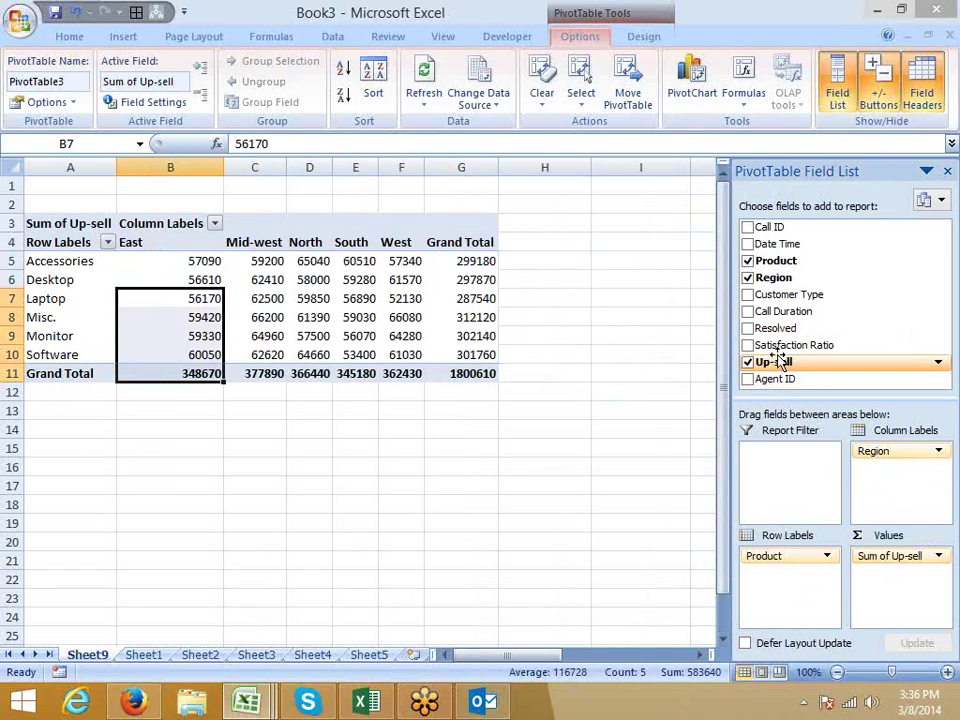
- Add Up-sell to the pivot values a second time and show the duplicate field as % of column
left_click_drag(775, 363, 890, 572)
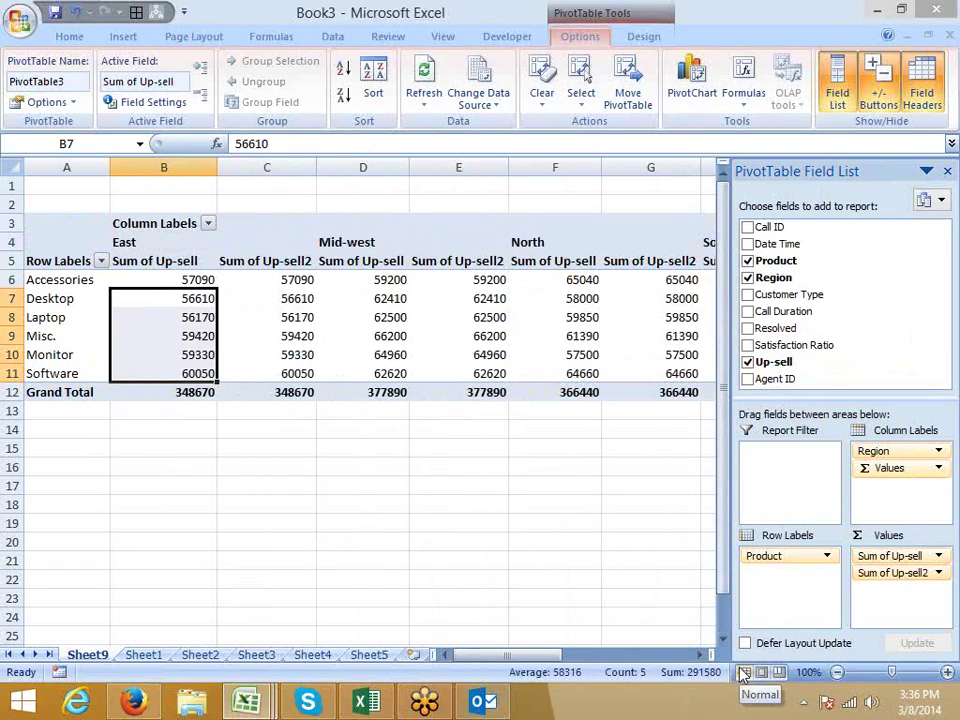
left_click(938, 572)
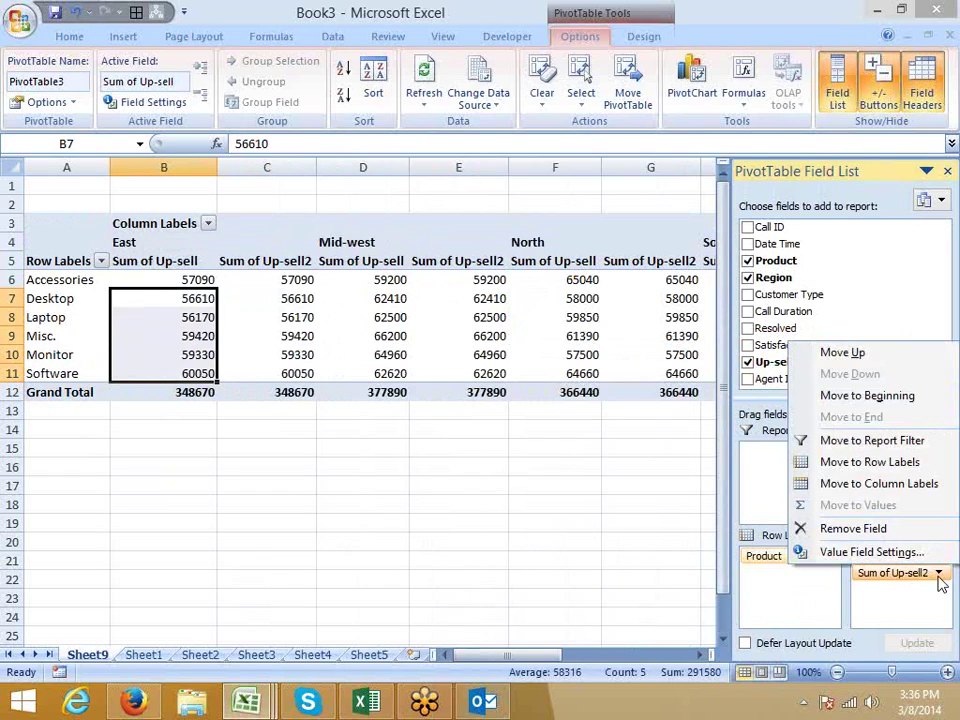
left_click(915, 553)
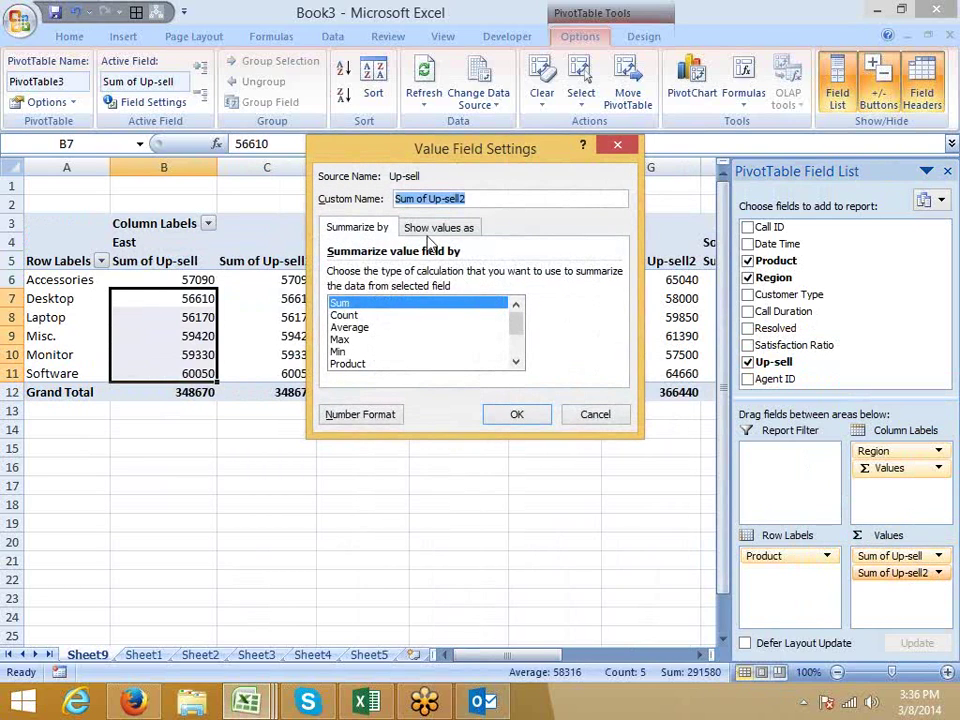
left_click(436, 229)
left_click(420, 276)
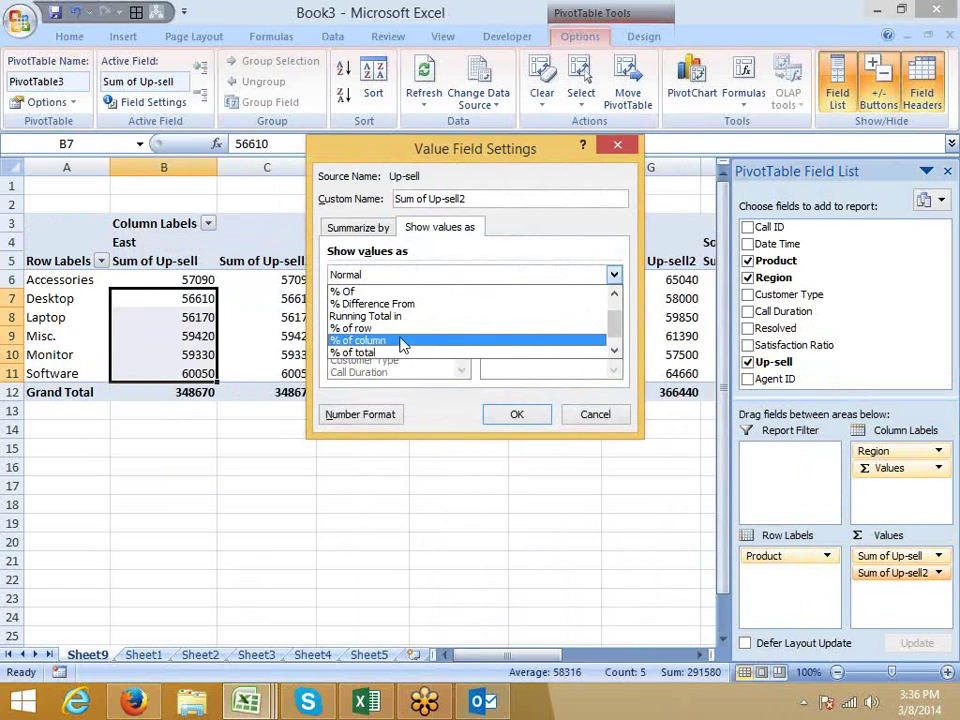
left_click(400, 341)
left_click(515, 414)
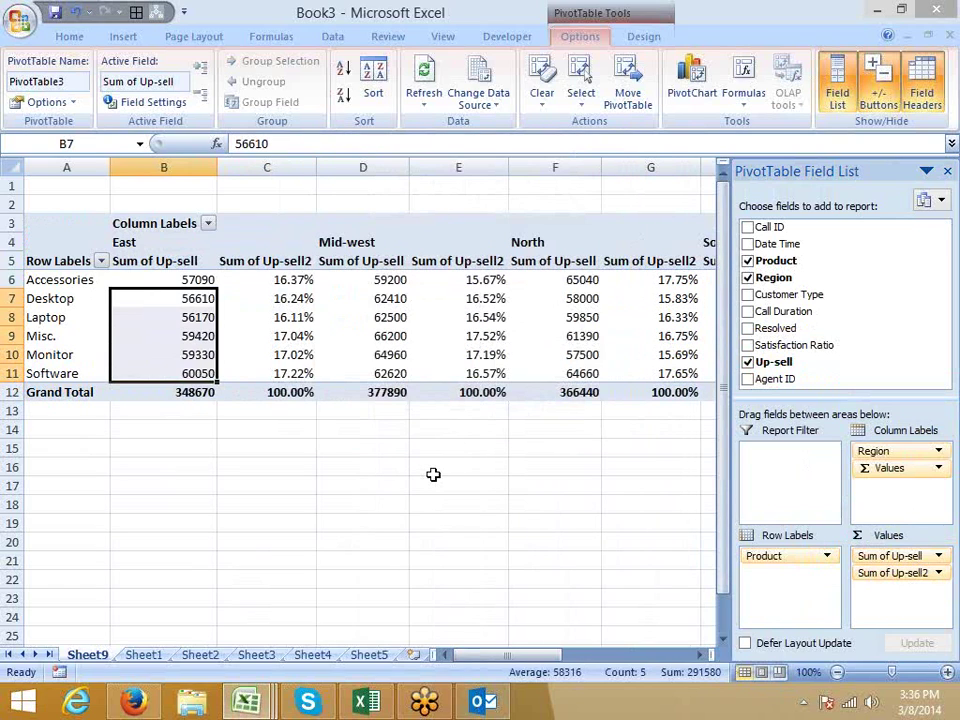
- Review the East and Mid-west percentages and check how the original Sum of Up-sell field shows its values
left_click_drag(251, 296, 311, 354)
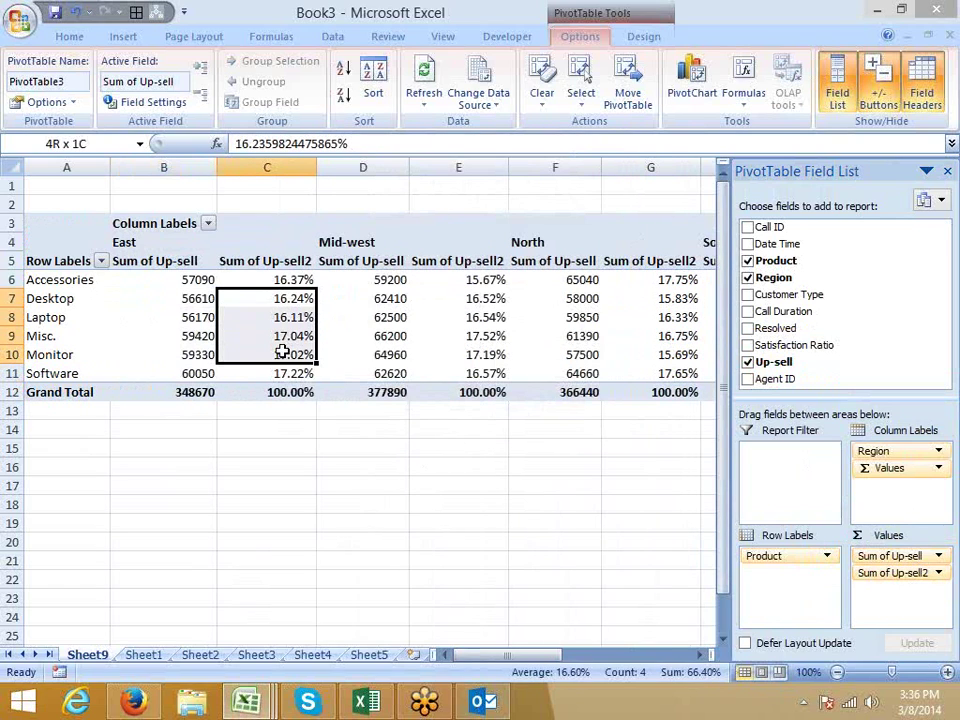
left_click_drag(476, 316, 490, 338)
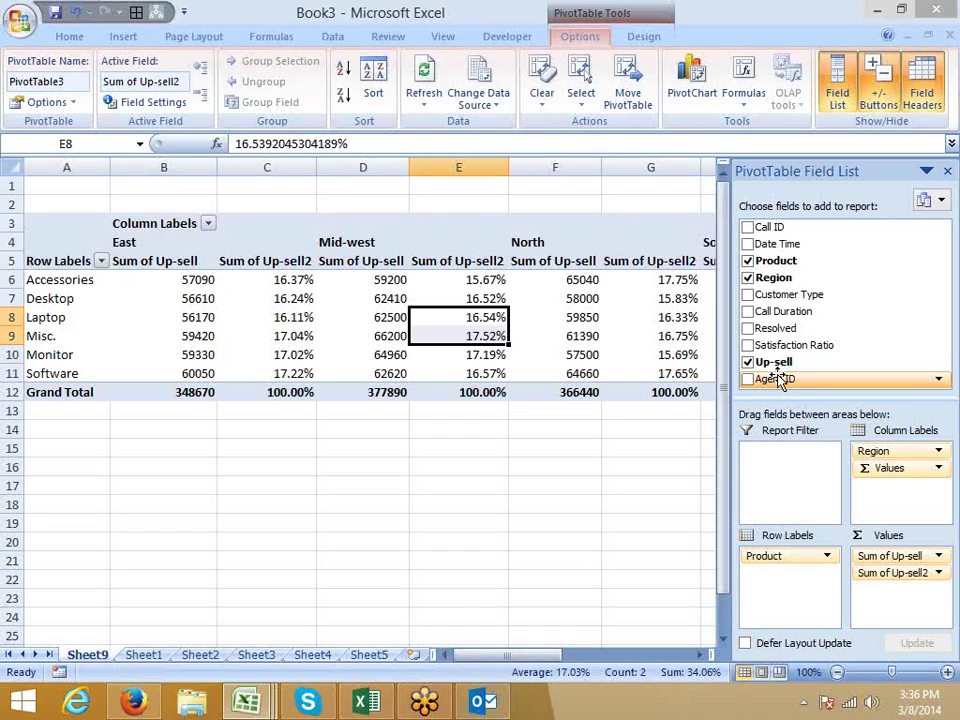
left_click(928, 556)
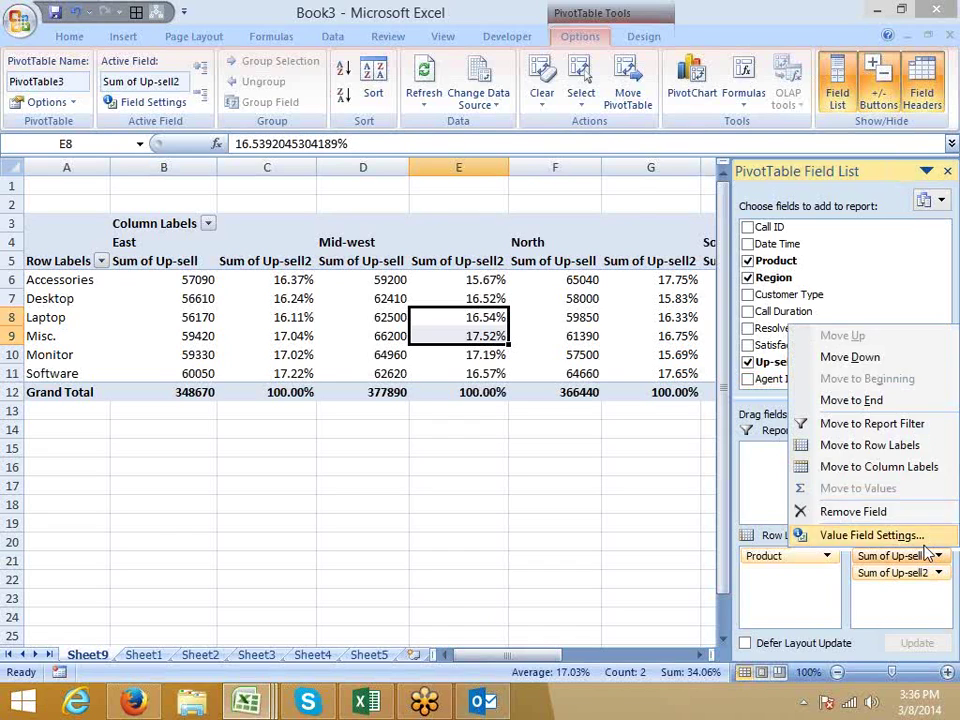
left_click(925, 540)
left_click(456, 232)
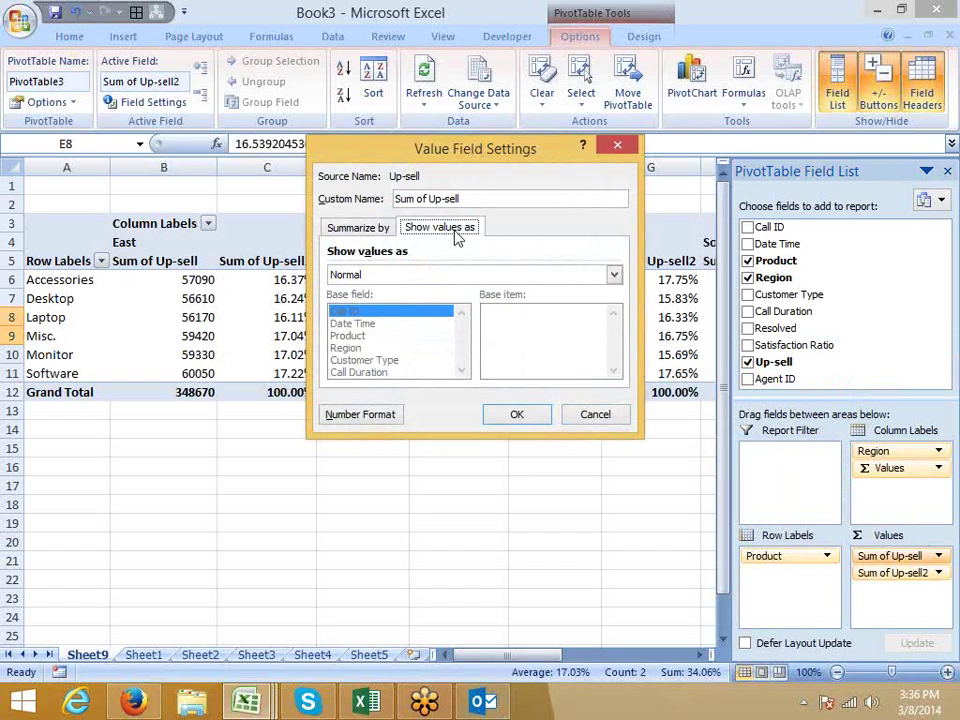
left_click(578, 415)
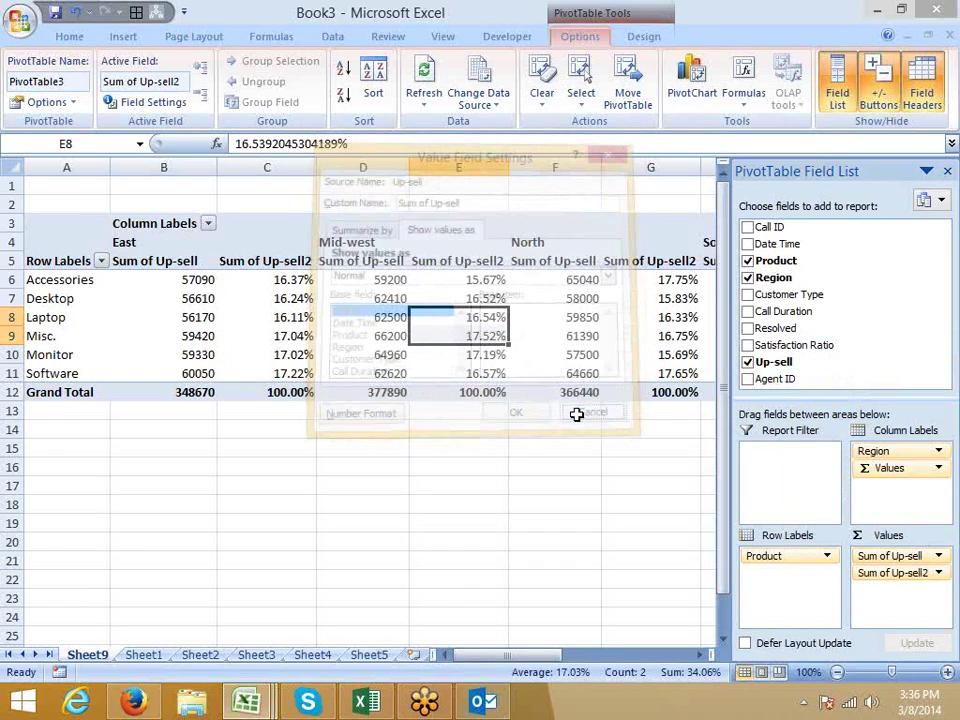
left_click(574, 469)
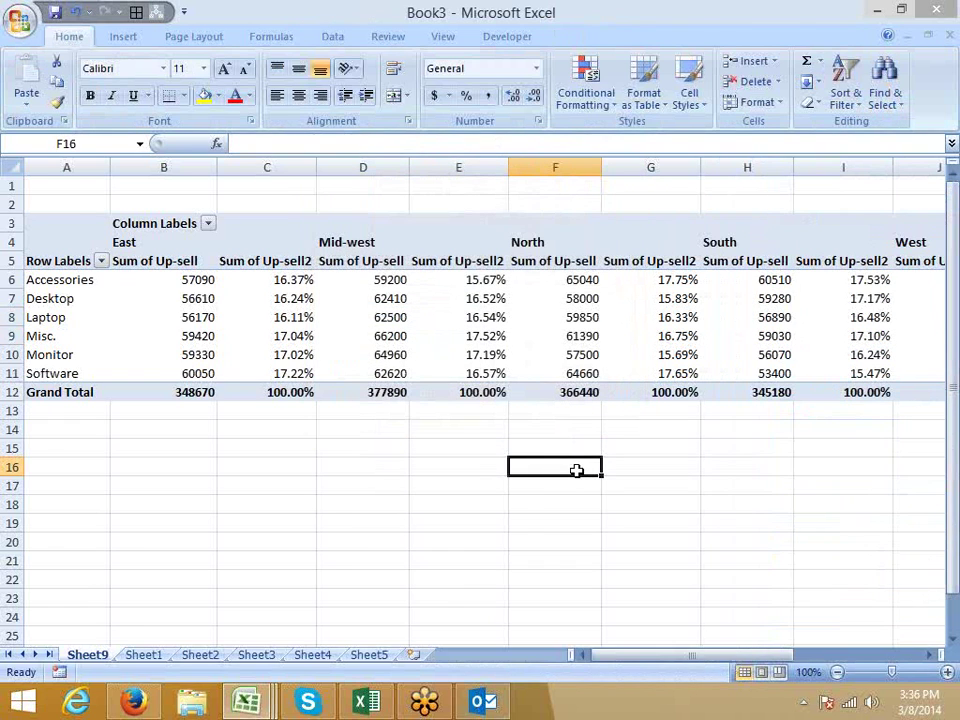
right_click(110, 656)
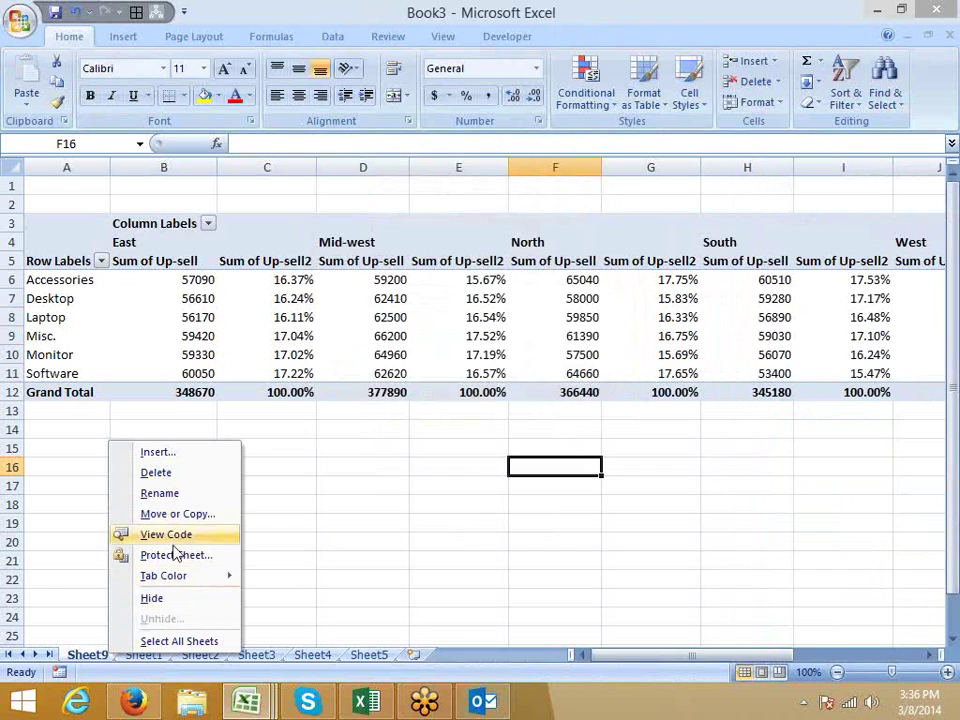
left_click(392, 516)
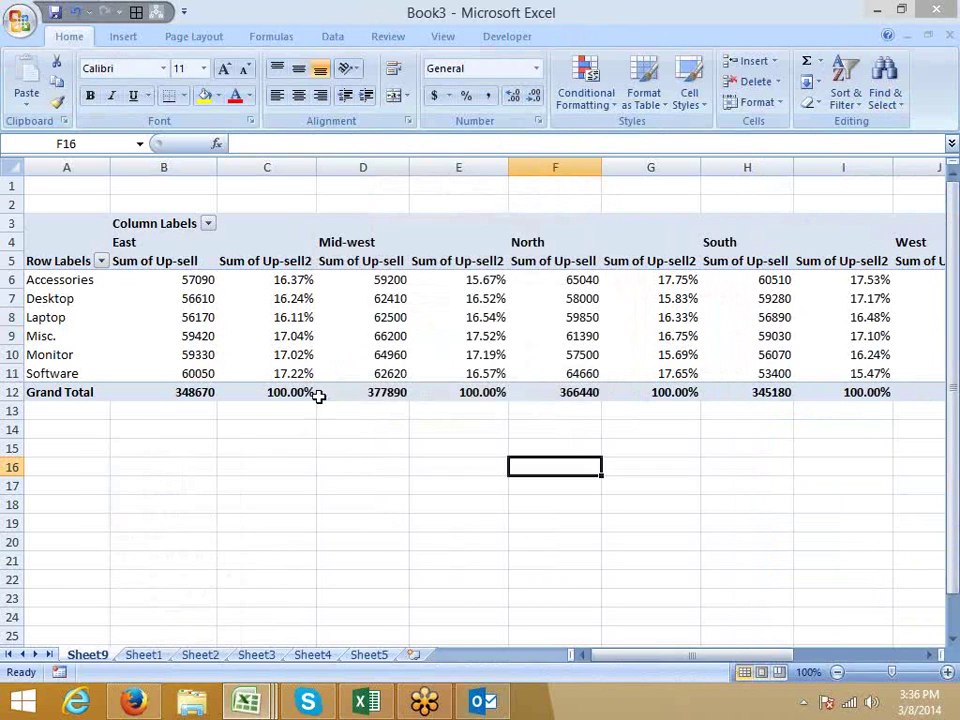
- Copy the whole table from No. to Month on Sheet4 of the Data workbook into Sheet1 of Book4 at A1
left_click(33, 36)
left_click(141, 94)
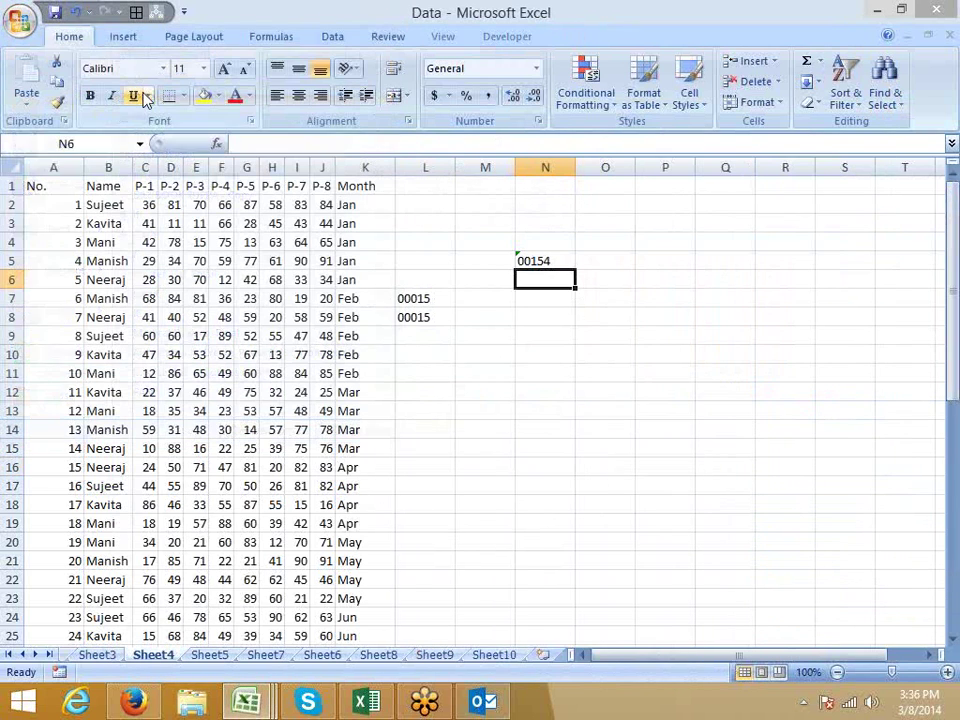
left_click(66, 184)
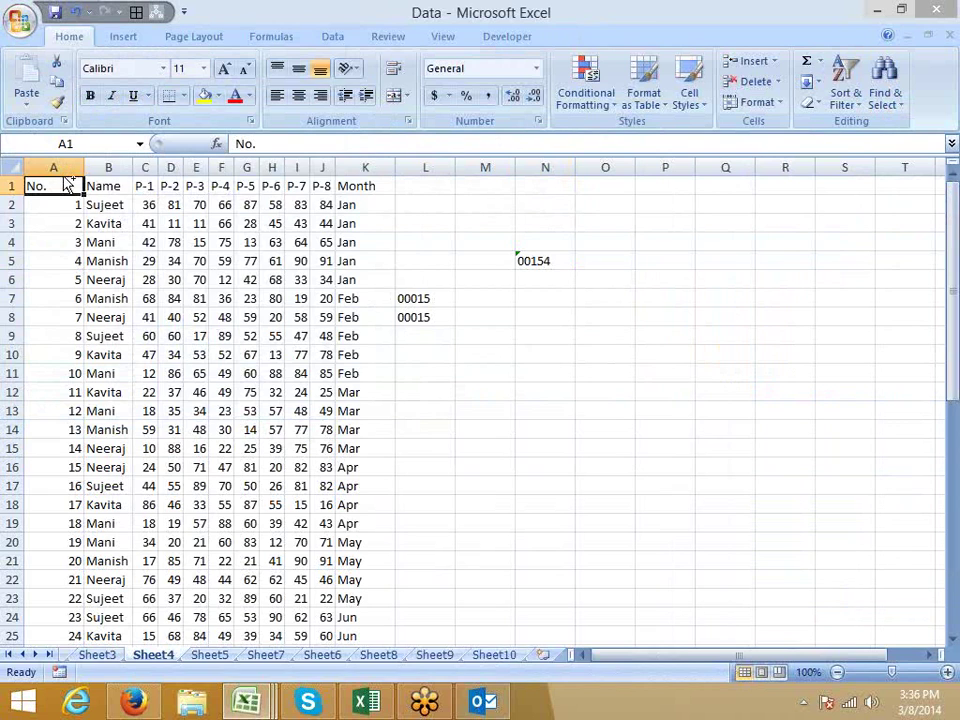
key("ctrl+shift+Right")
key("ctrl+shift+Down")
key("ctrl+c")
key("ctrl+Tab")
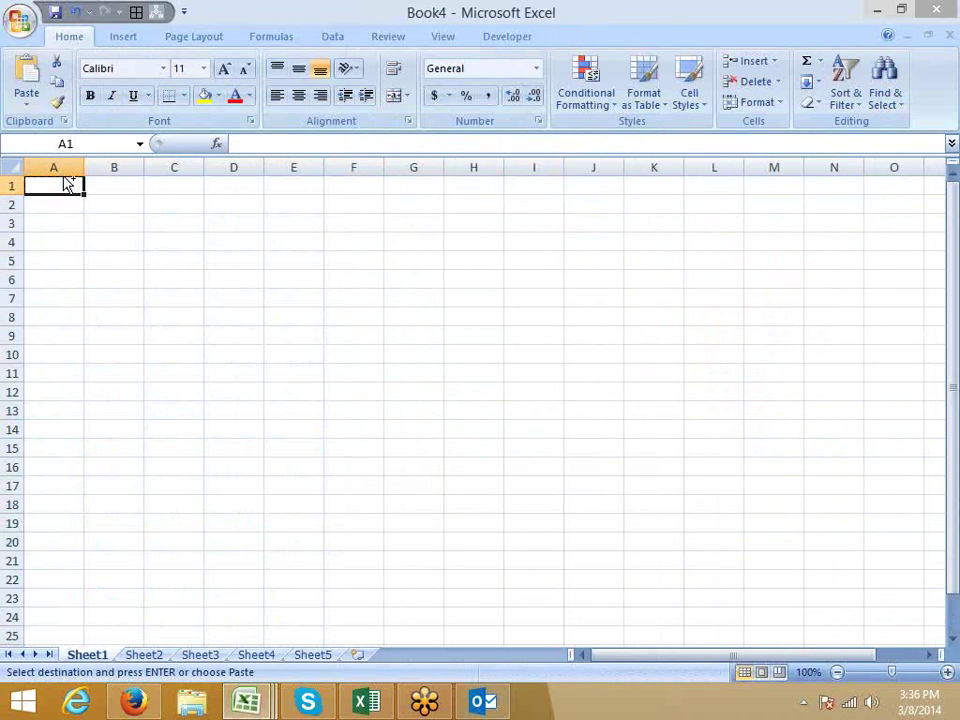
key("ctrl+v")
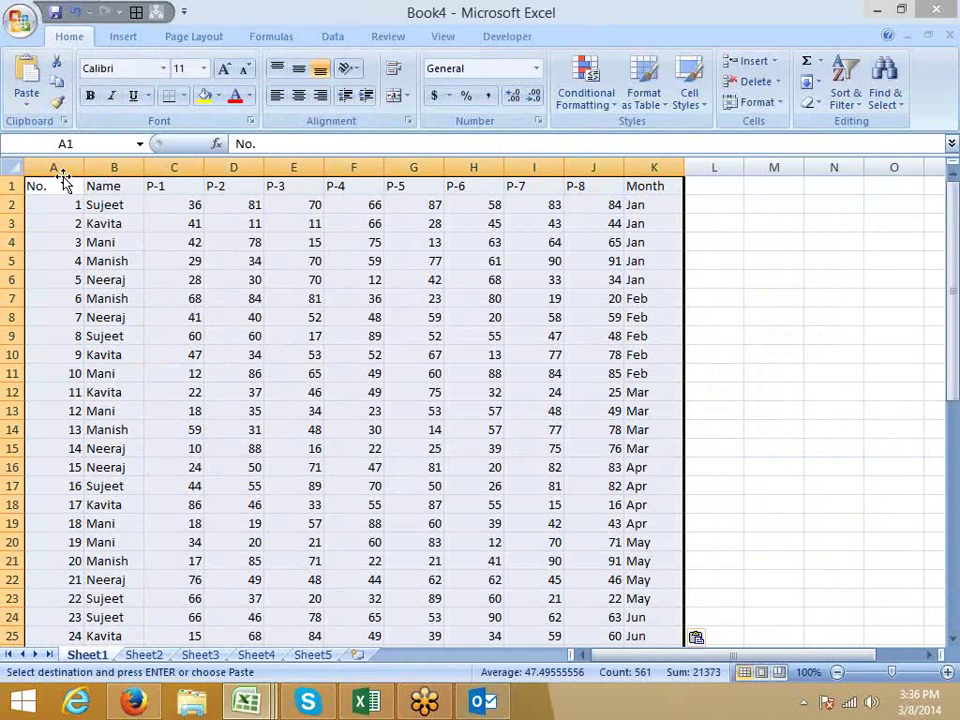
- Create a PivotTable from Sheet1!$A$1:$K$51 on a new worksheet and place Name in the row labels
left_click(132, 38)
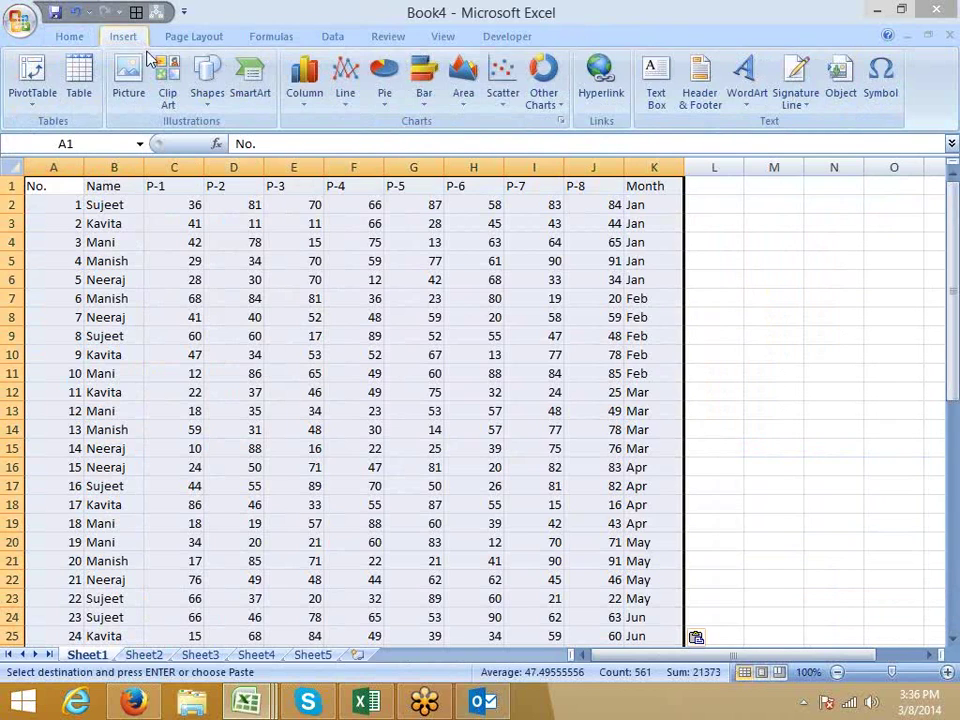
left_click(32, 95)
left_click(40, 126)
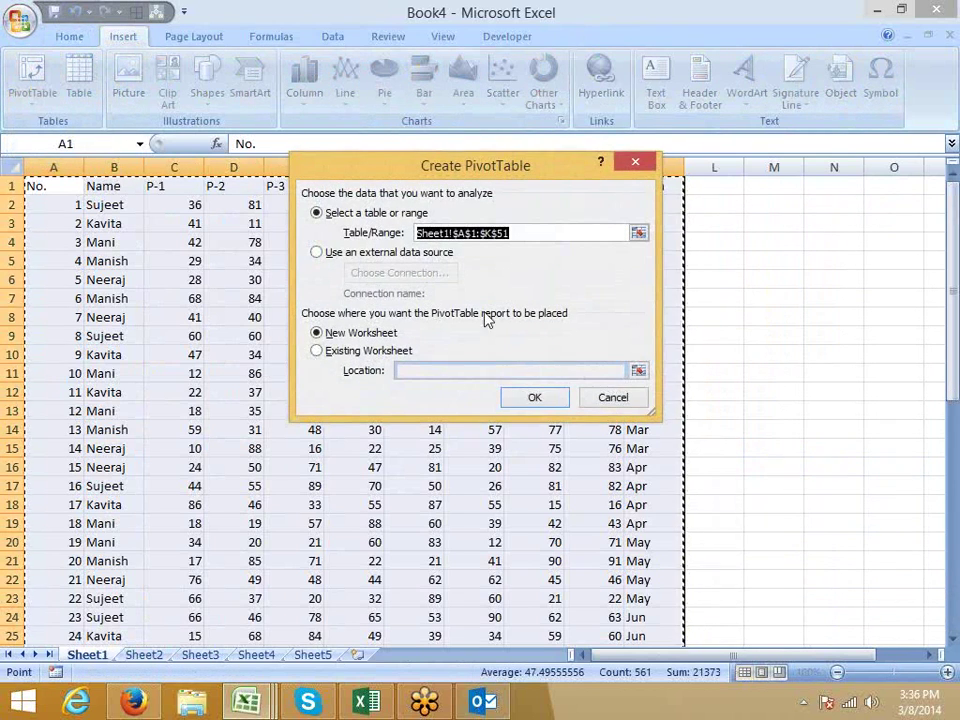
left_click(536, 400)
left_click_drag(779, 250, 804, 578)
- Add P-1, P-2 and P-3 to the pivot values and remove all three again
left_click(747, 261)
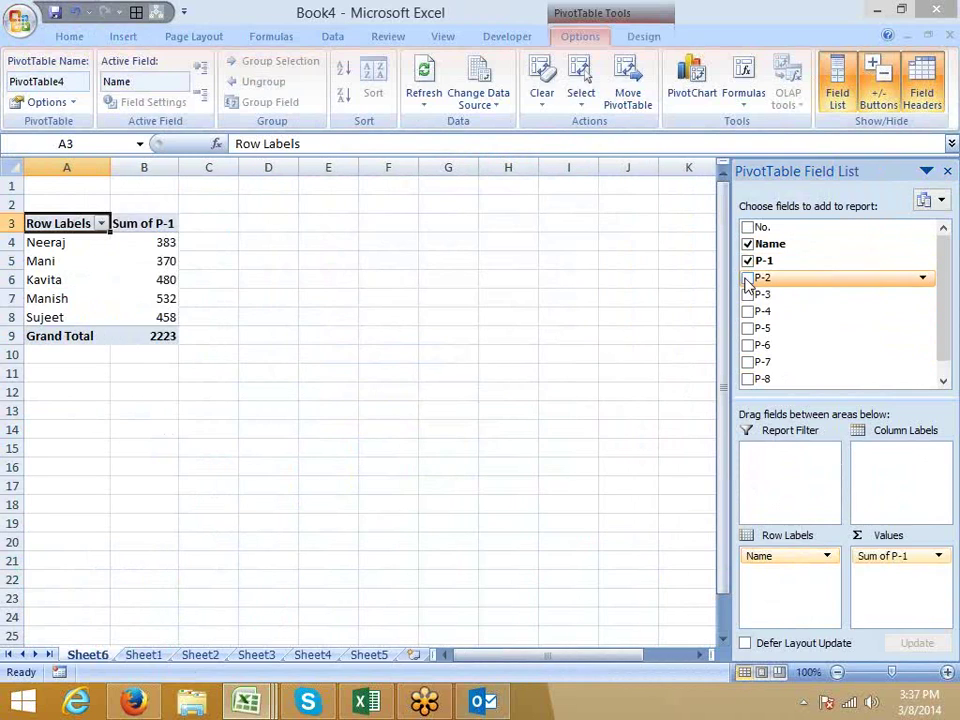
left_click(747, 278)
left_click(747, 295)
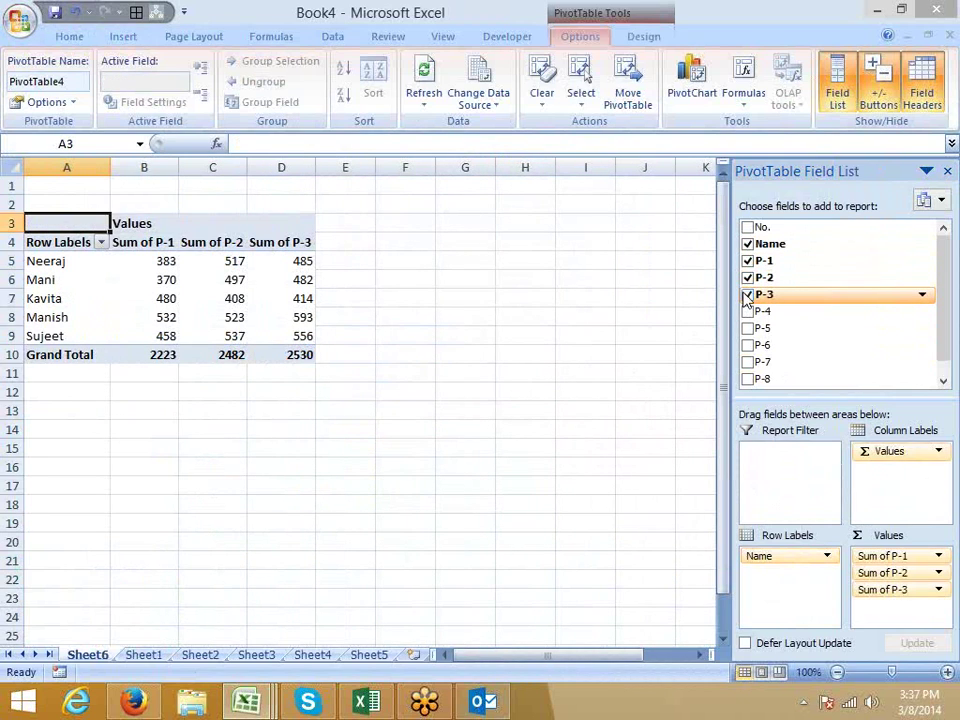
left_click(747, 295)
left_click(747, 278)
left_click(747, 261)
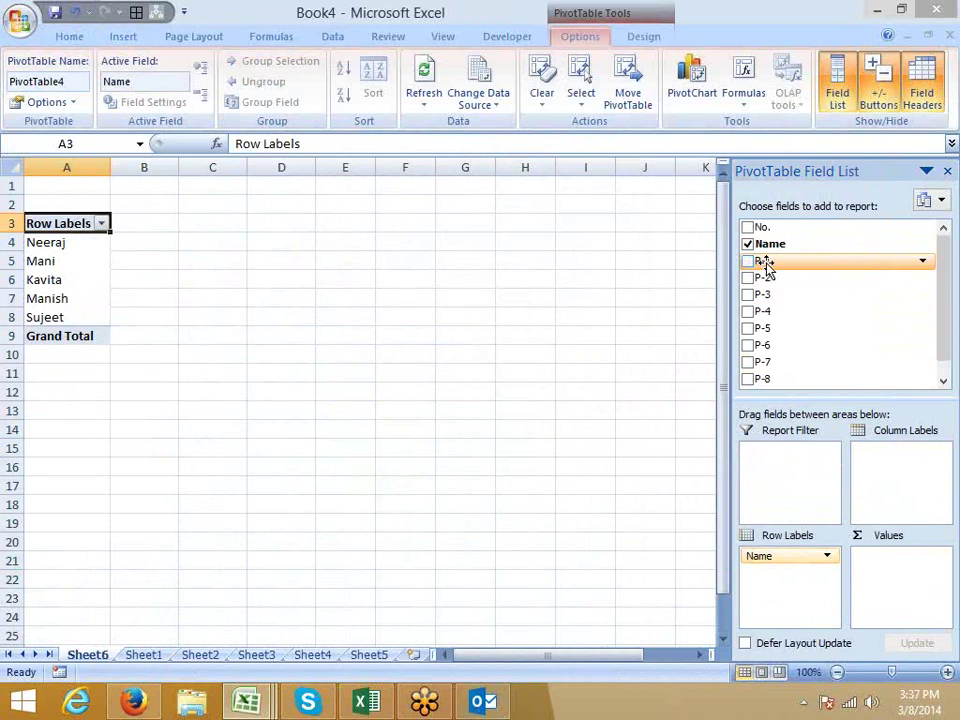
left_click(944, 384)
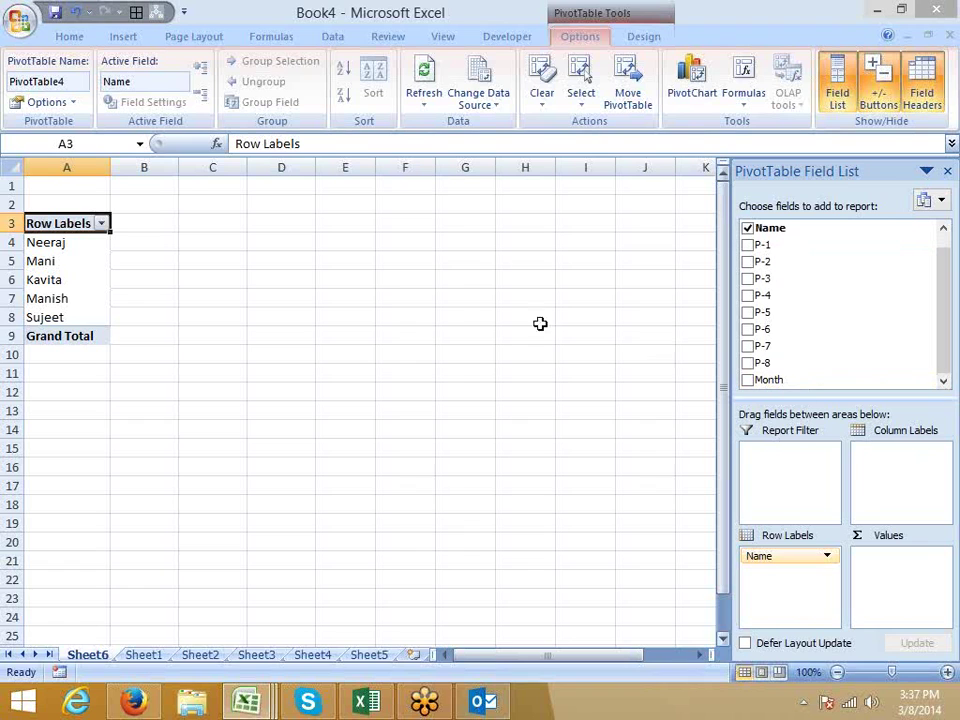
- Review the P-1 to P-8 values of the first record in the source table on Sheet1
left_click(140, 231)
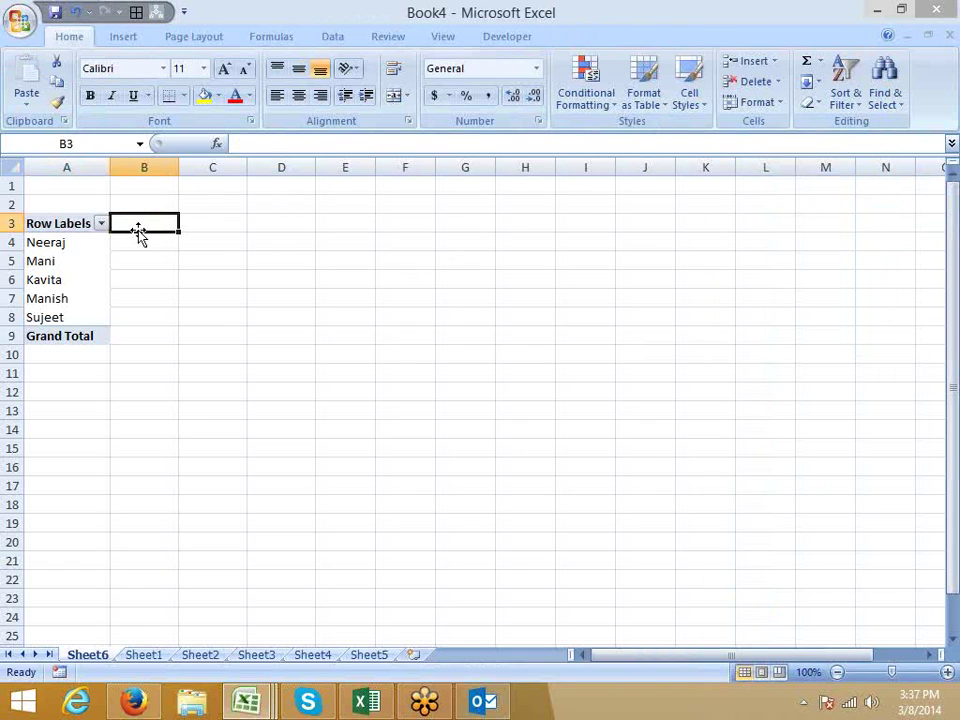
left_click(143, 656)
left_click_drag(183, 204, 601, 204)
left_click(690, 199)
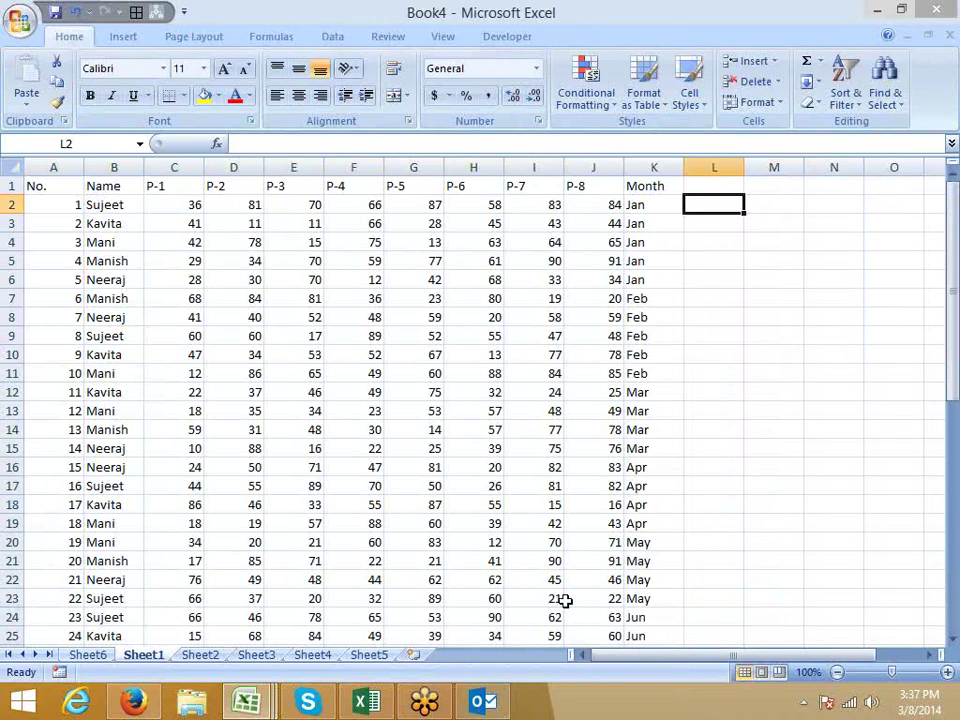
left_click(90, 655)
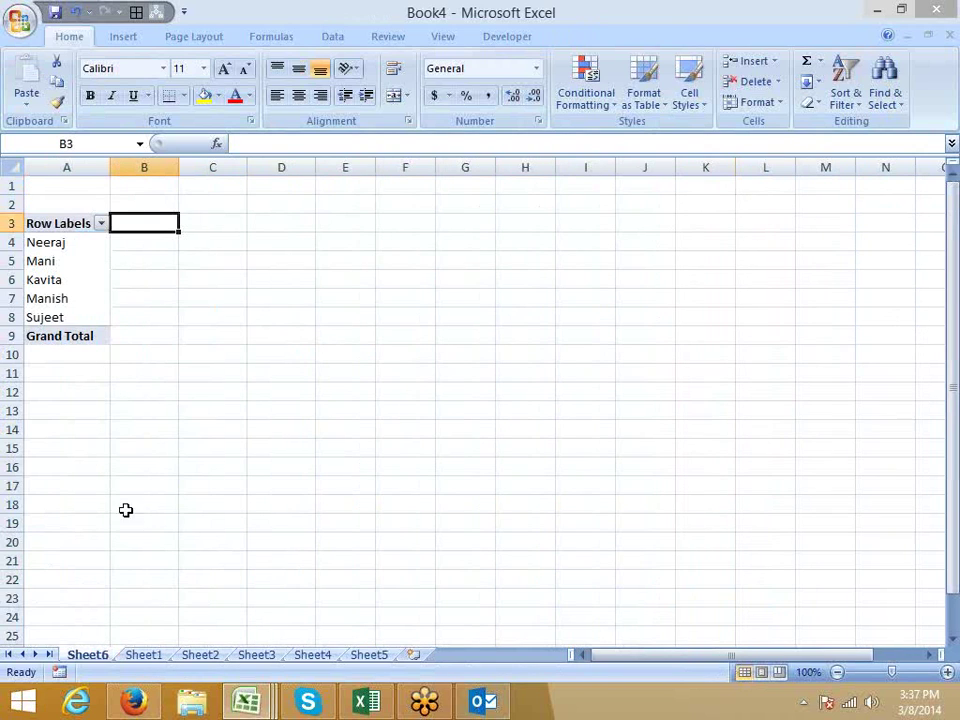
- Start a new calculated field named Total for the PivotTable on Sheet6
left_click(88, 249)
left_click(588, 36)
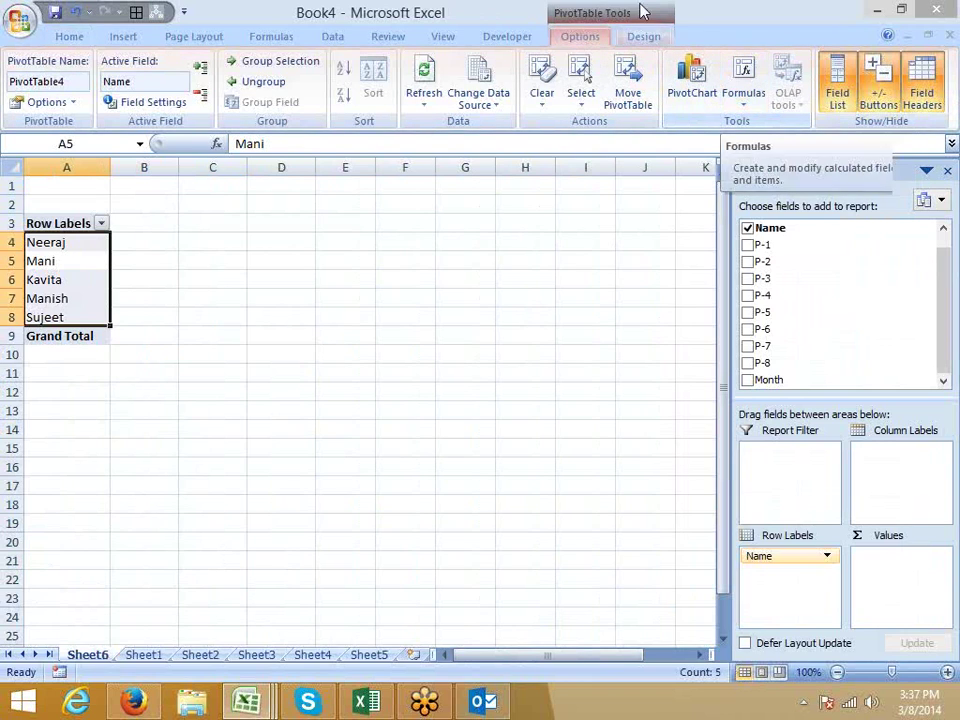
left_click(744, 100)
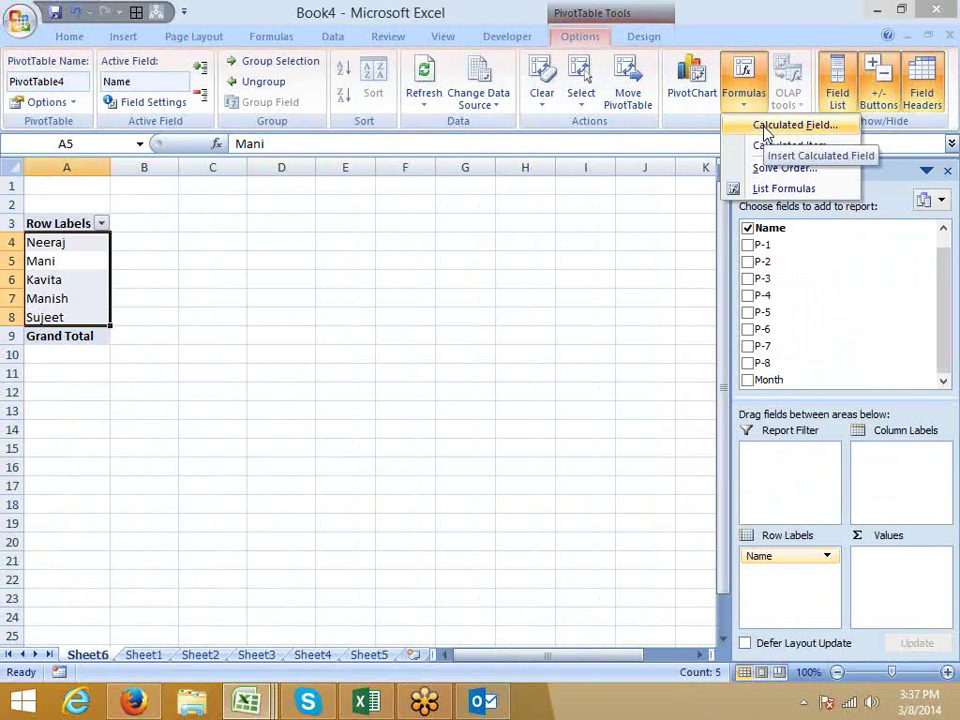
left_click(766, 128)
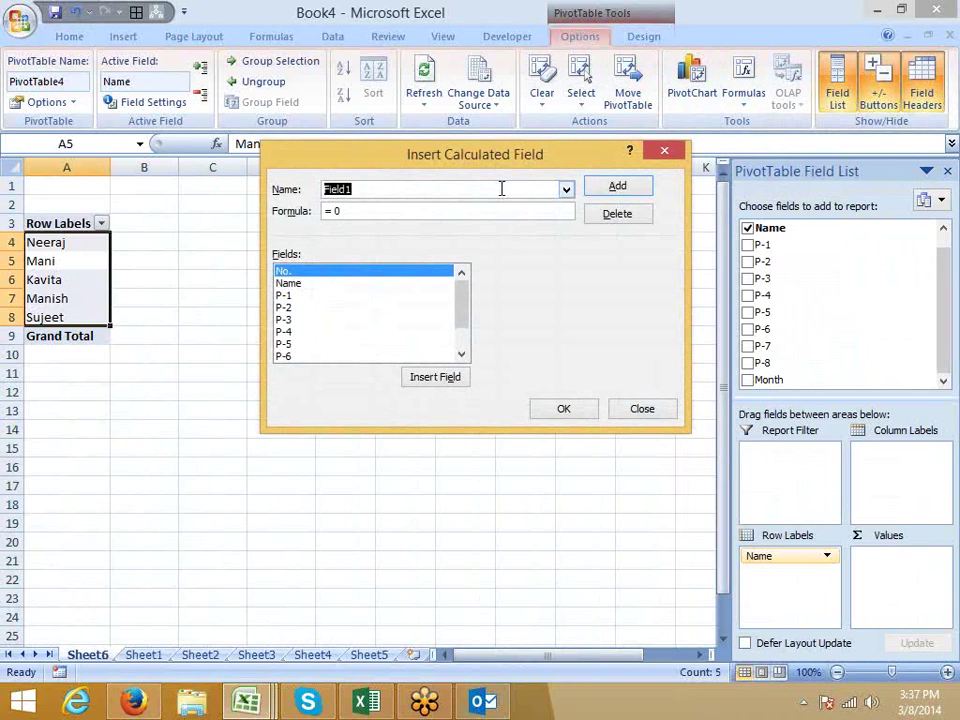
type("Total")
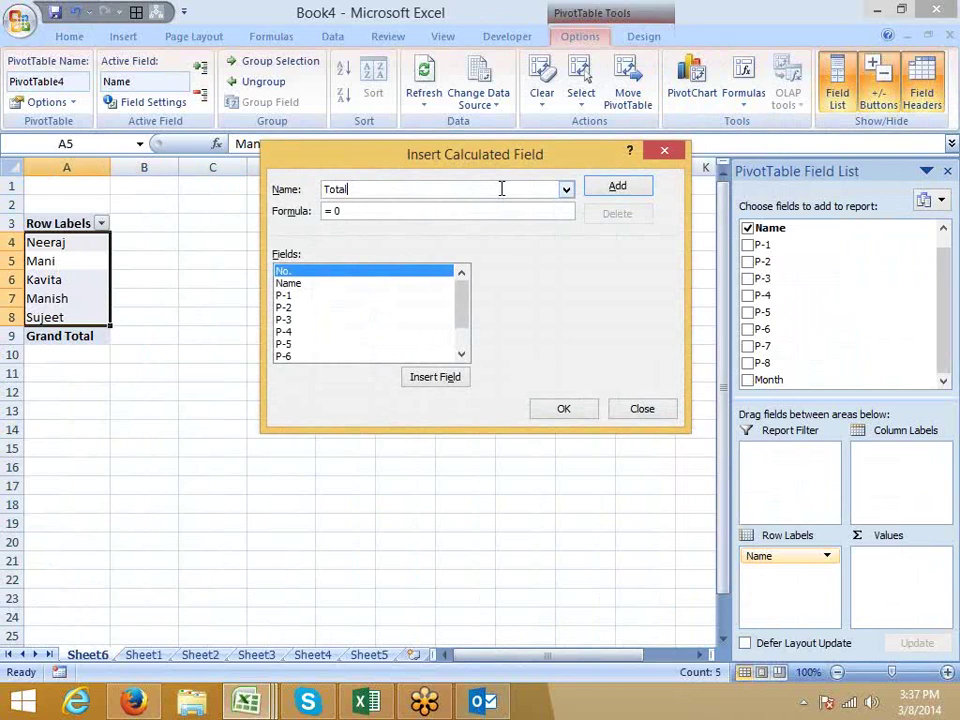
- Build the Total field's formula as the sum of P-1, P-2, P-3, P-4, P-5 and P-6
left_click(433, 210)
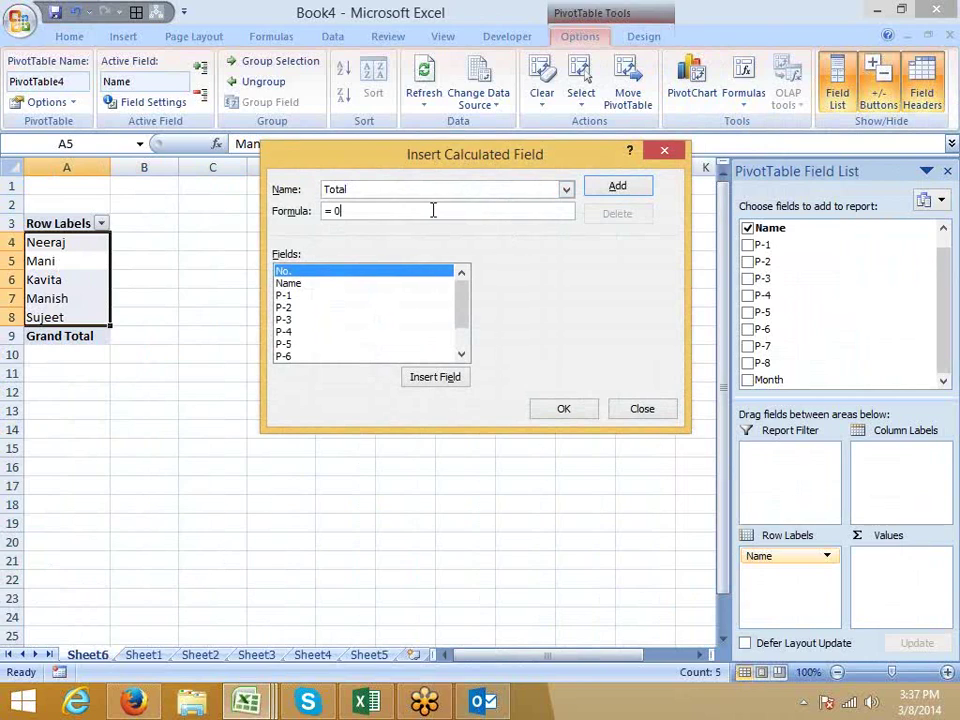
left_click(290, 295)
left_click(438, 377)
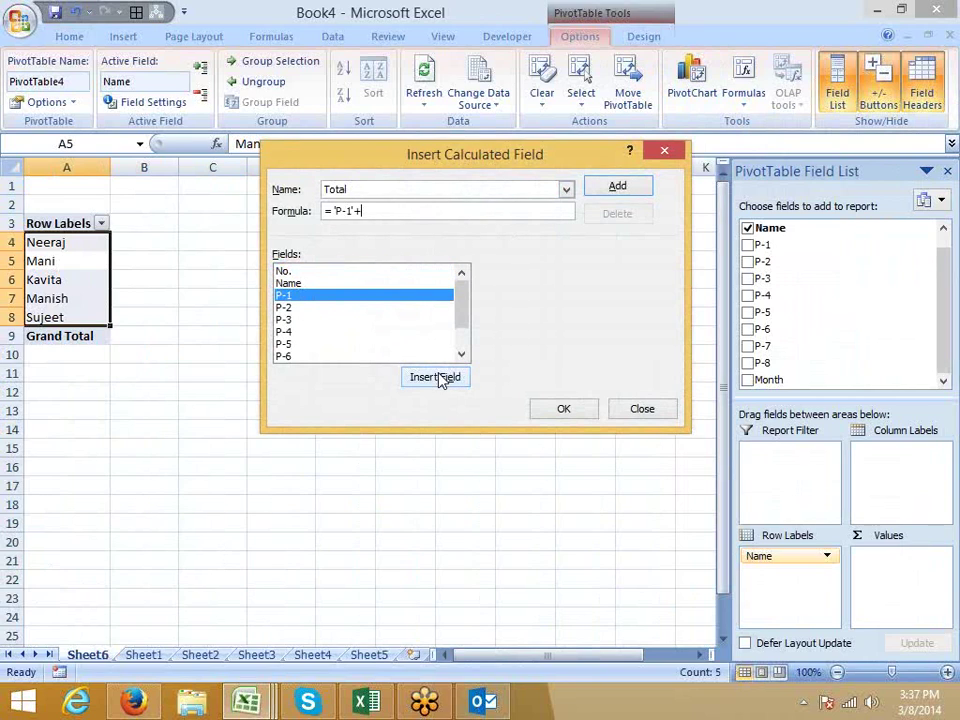
left_click(298, 307)
left_click(428, 384)
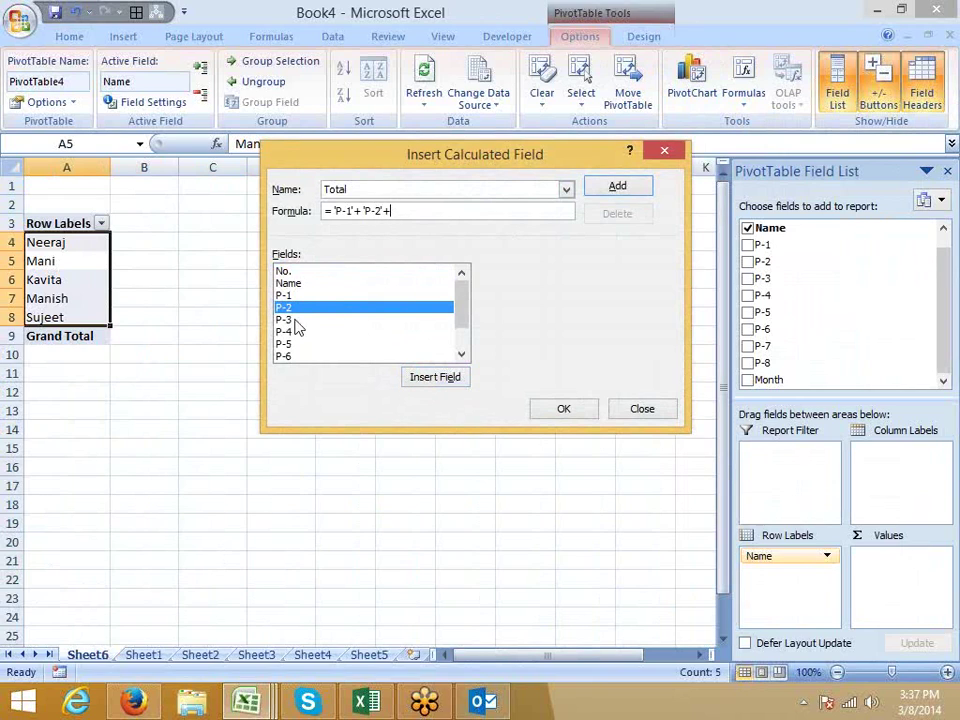
left_click(285, 319)
left_click(435, 380)
type("+")
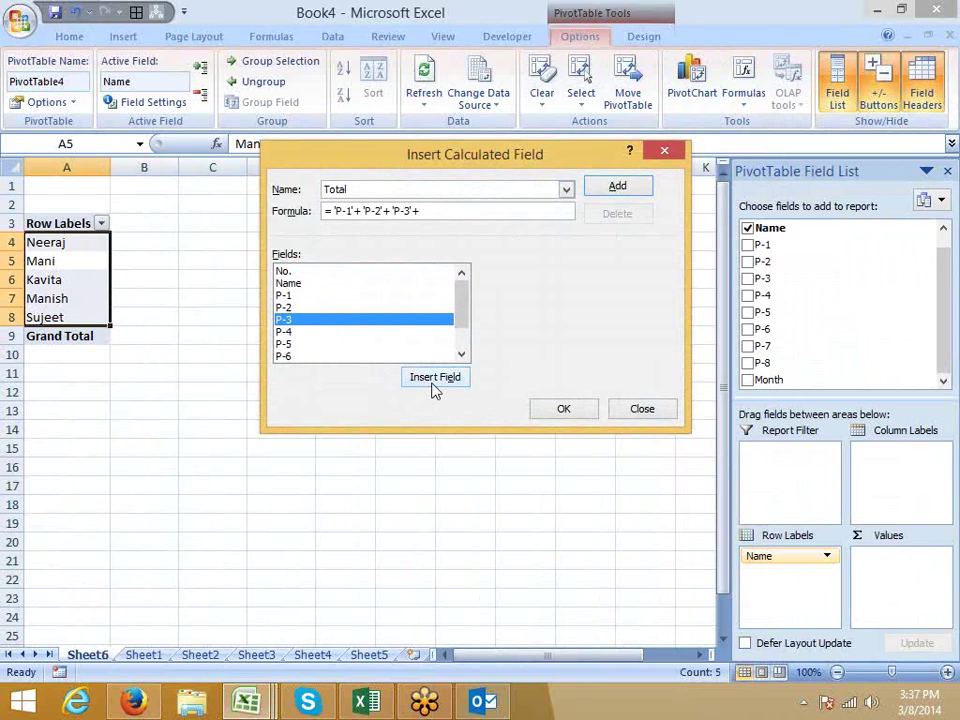
left_click(317, 332)
left_click(435, 380)
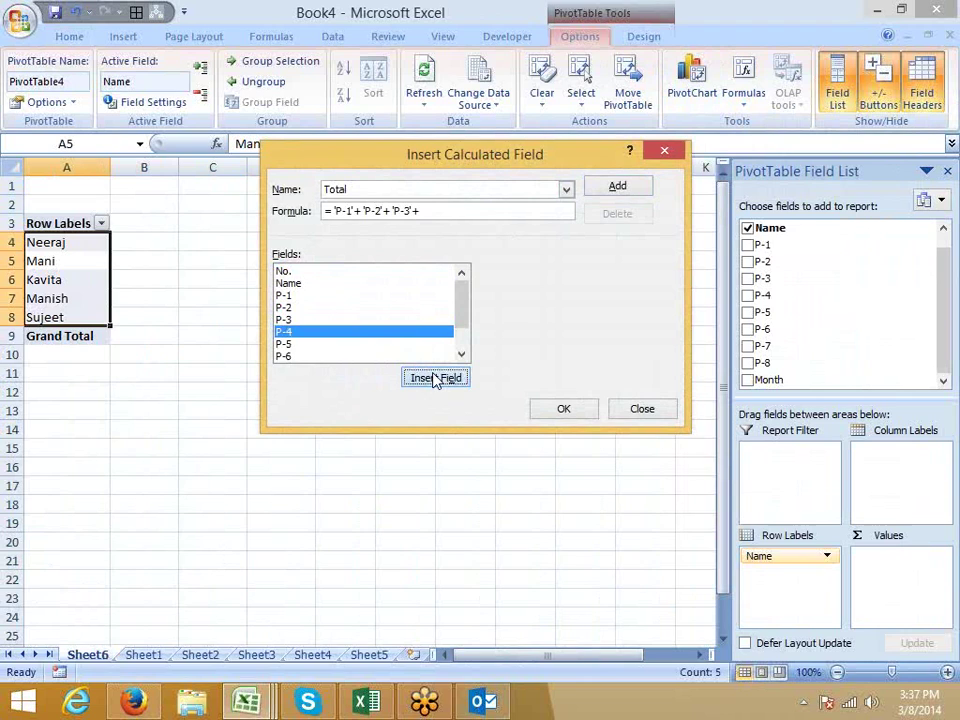
type("+")
left_click(315, 345)
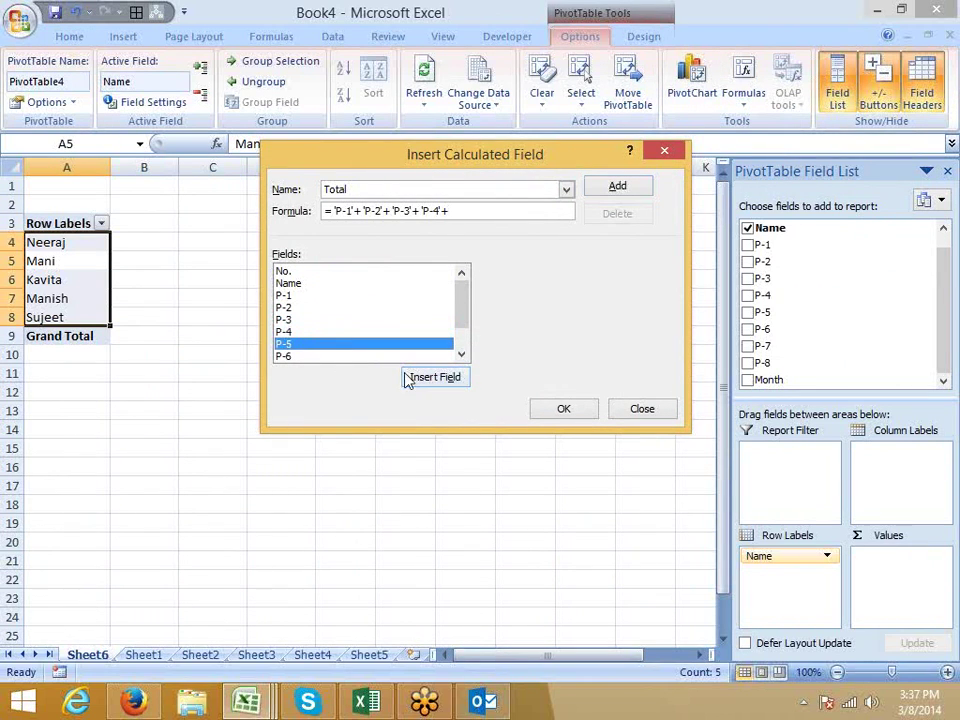
left_click(416, 381)
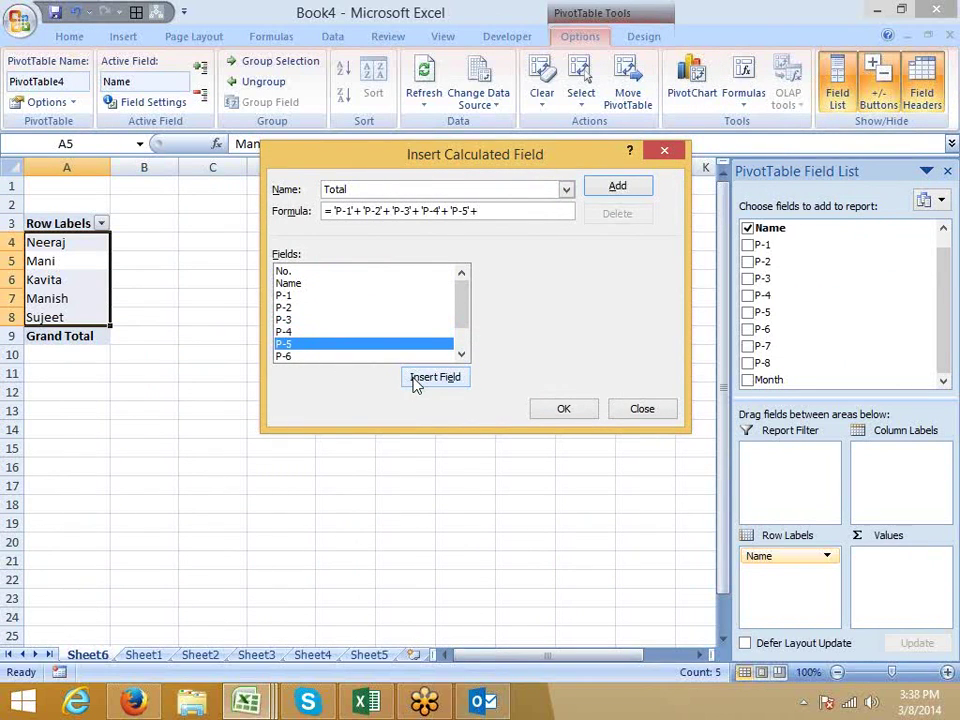
left_click(300, 357)
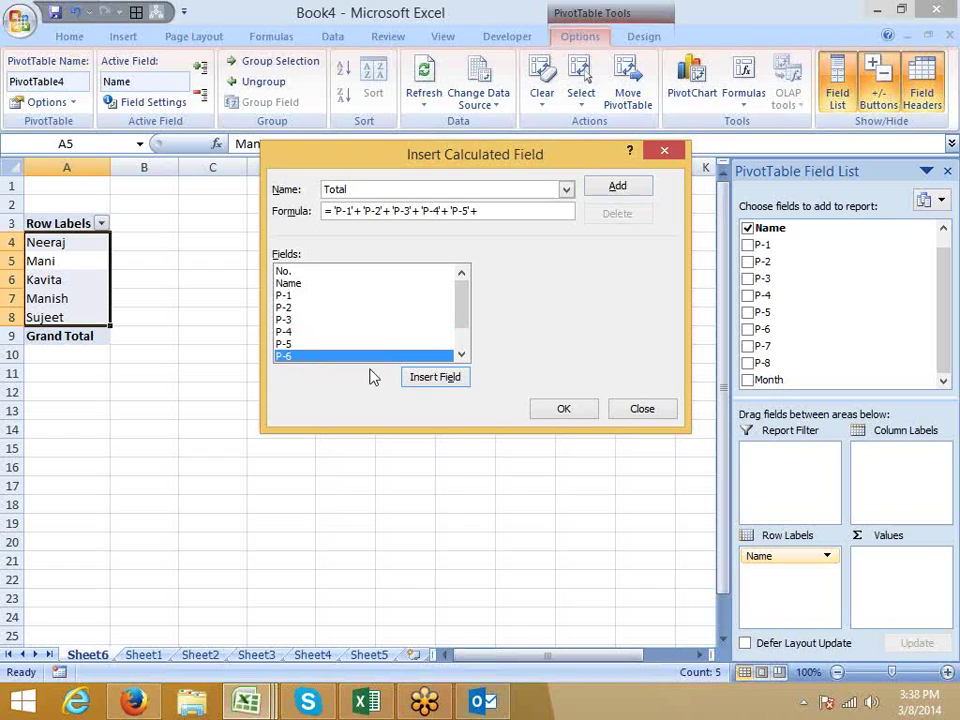
left_click(442, 382)
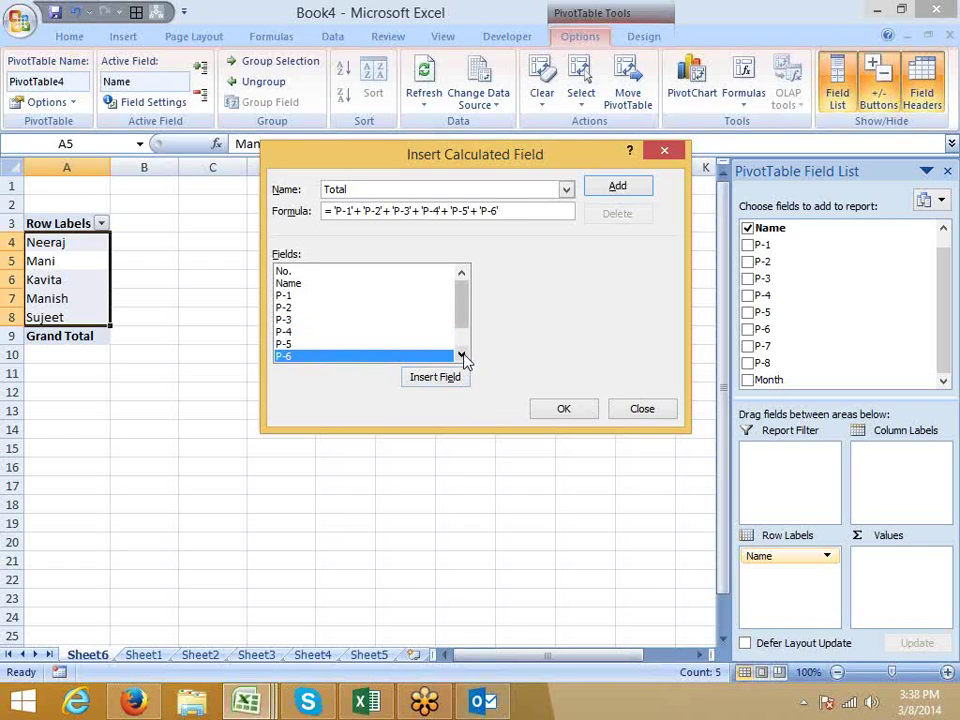
- Extend the Total formula with P-7 and P-8 and add the calculated field to the PivotTable
left_click(461, 356)
left_click(461, 356)
left_click(461, 356)
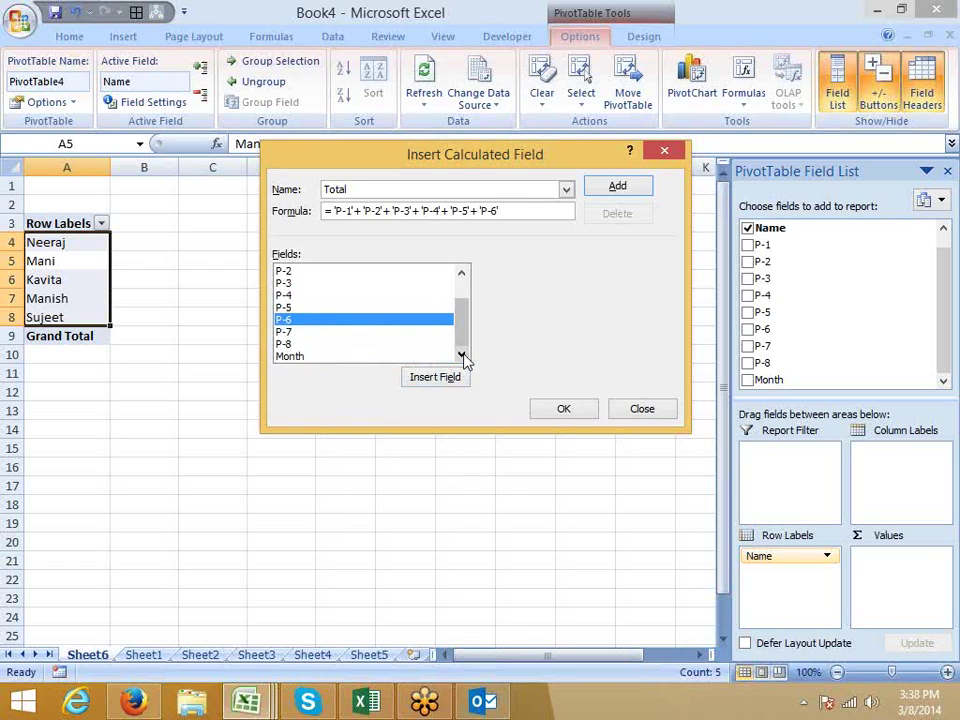
left_click(326, 331)
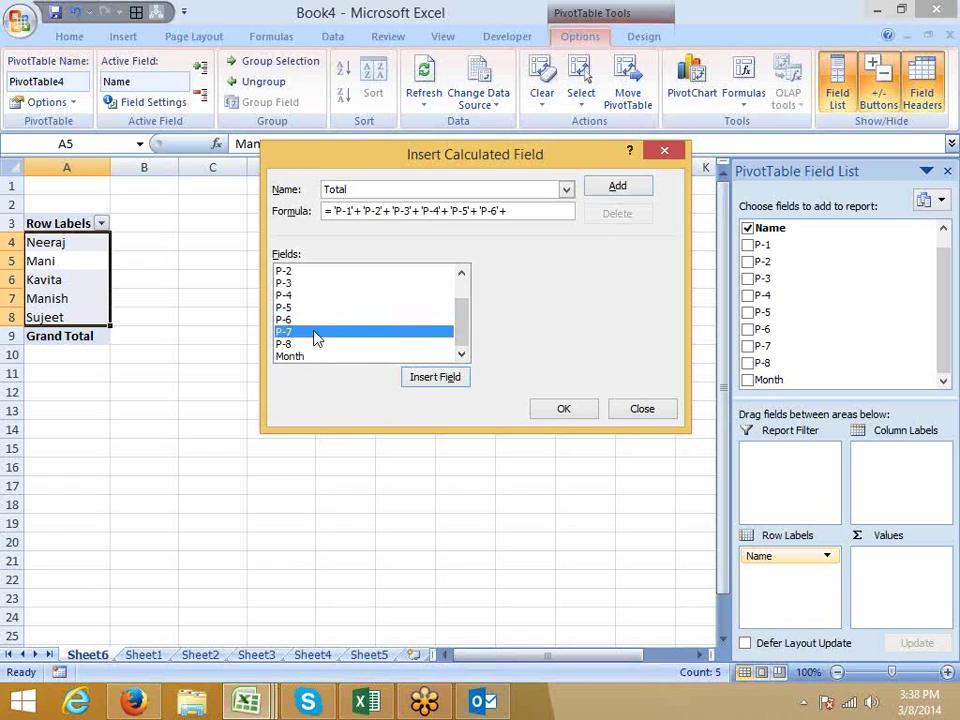
left_click(452, 376)
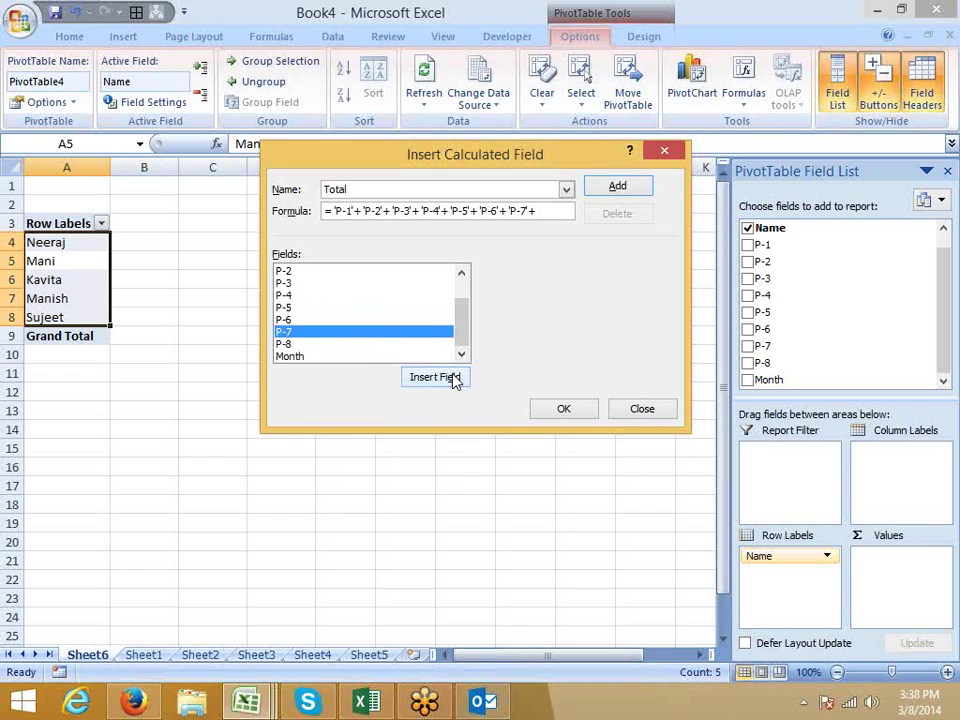
left_click(296, 344)
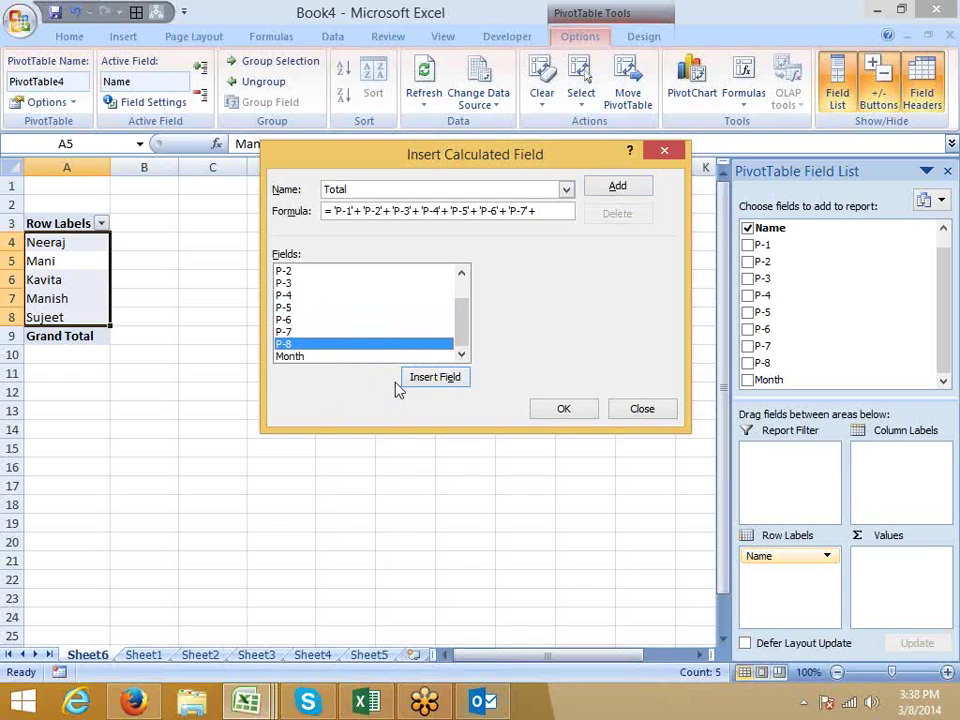
left_click(425, 379)
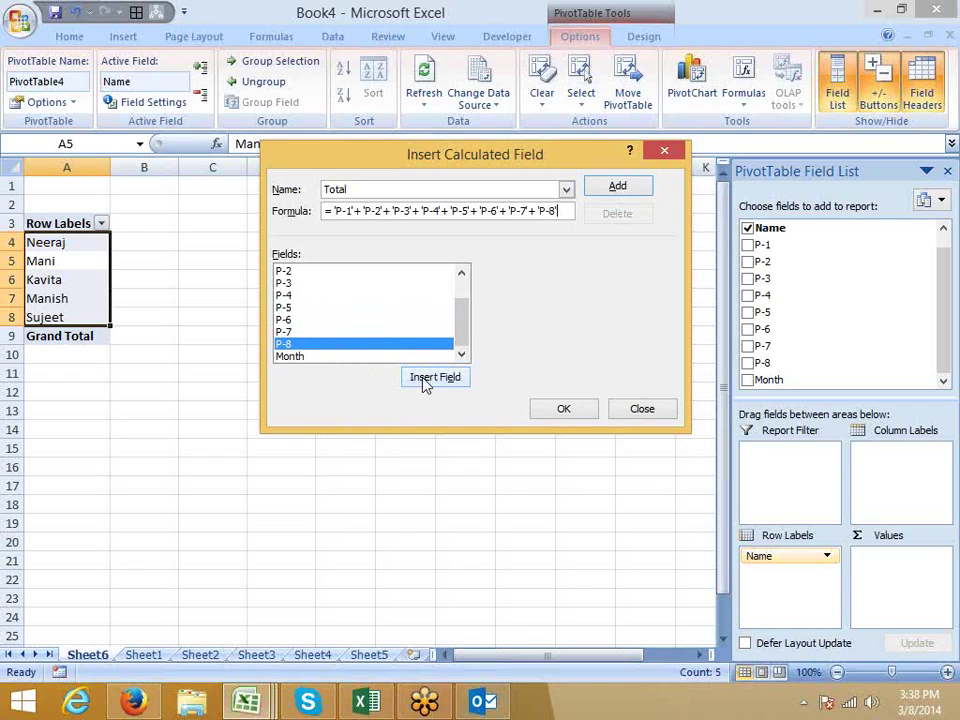
left_click(618, 187)
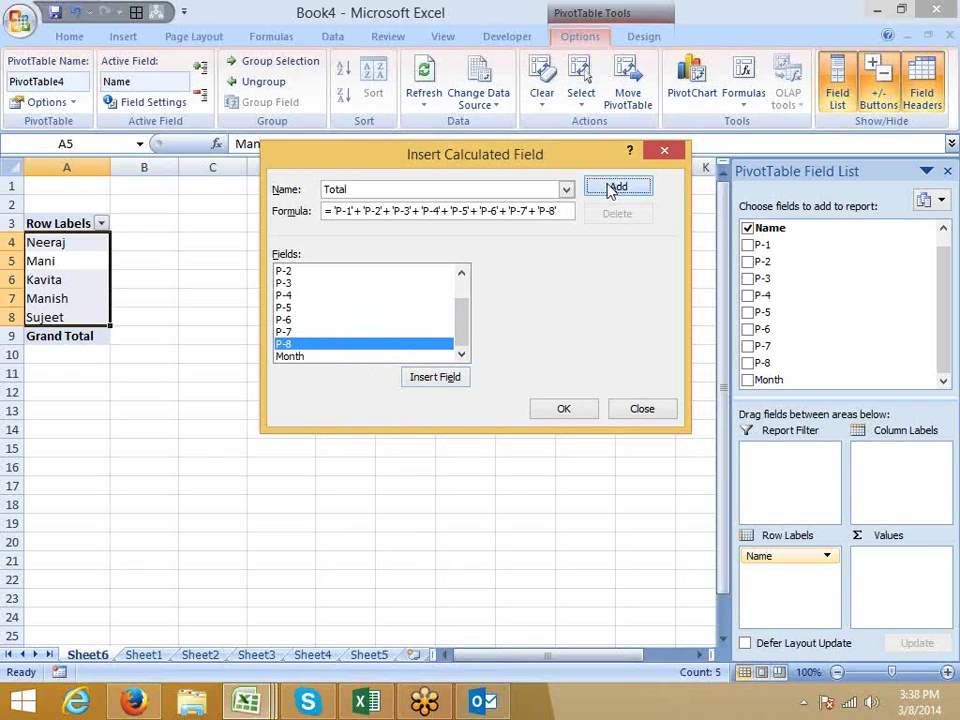
left_click(564, 409)
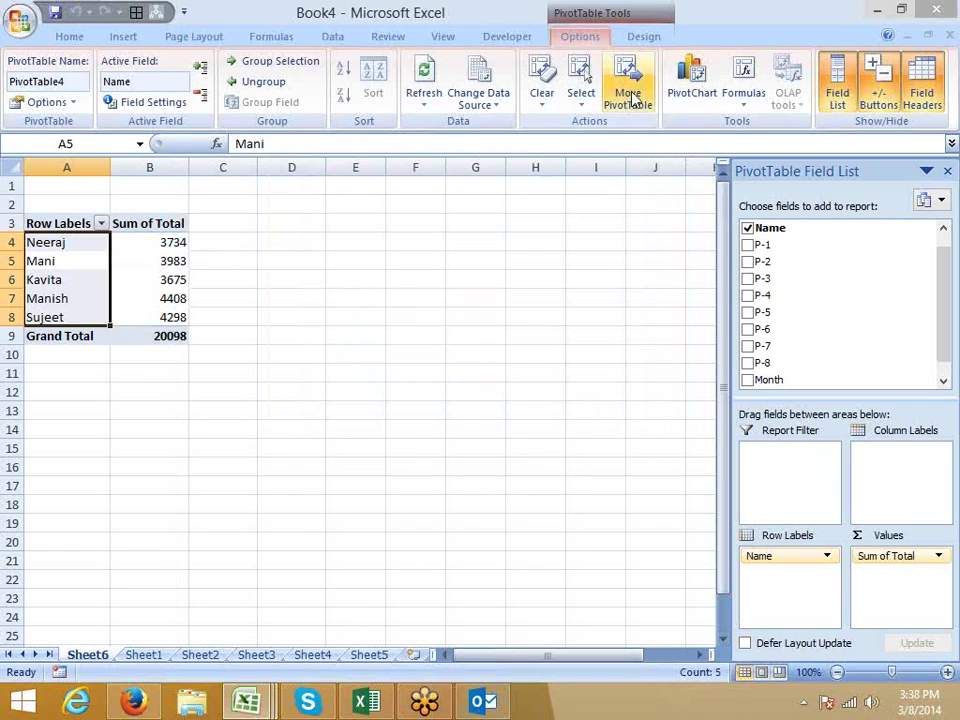
- Create a second calculated field named Av with the formula Total/8 and add it to the PivotTable
left_click(744, 112)
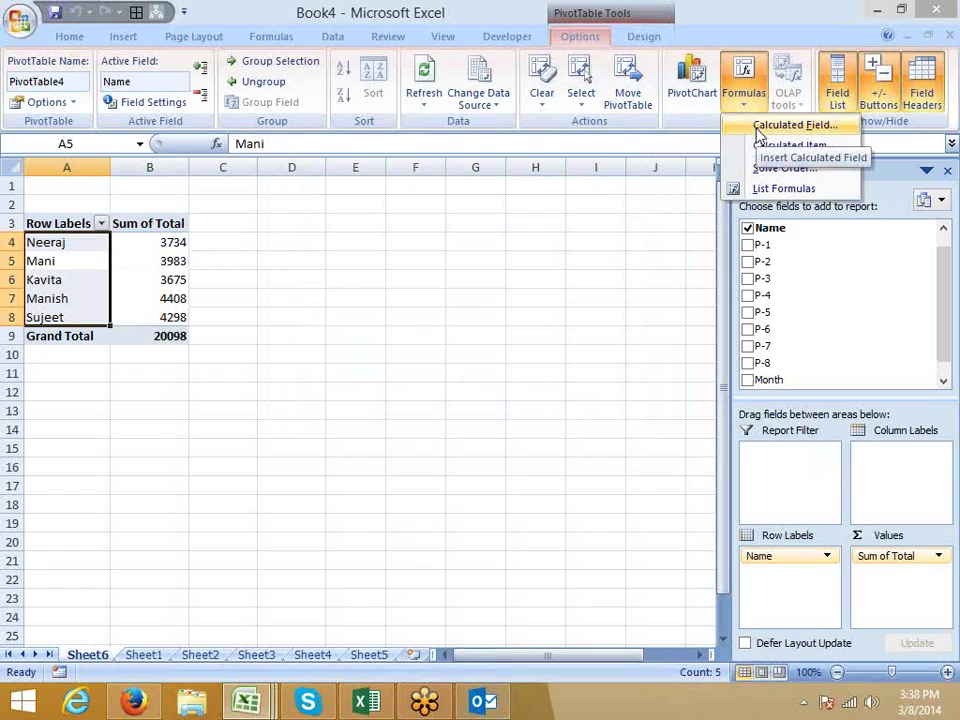
left_click(758, 134)
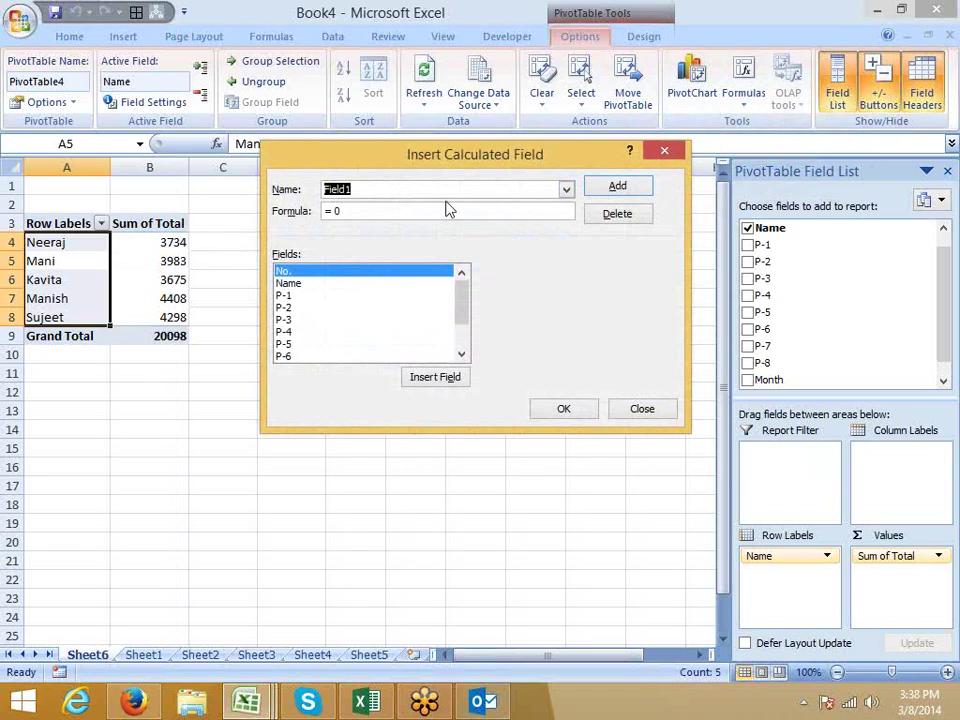
type("f")
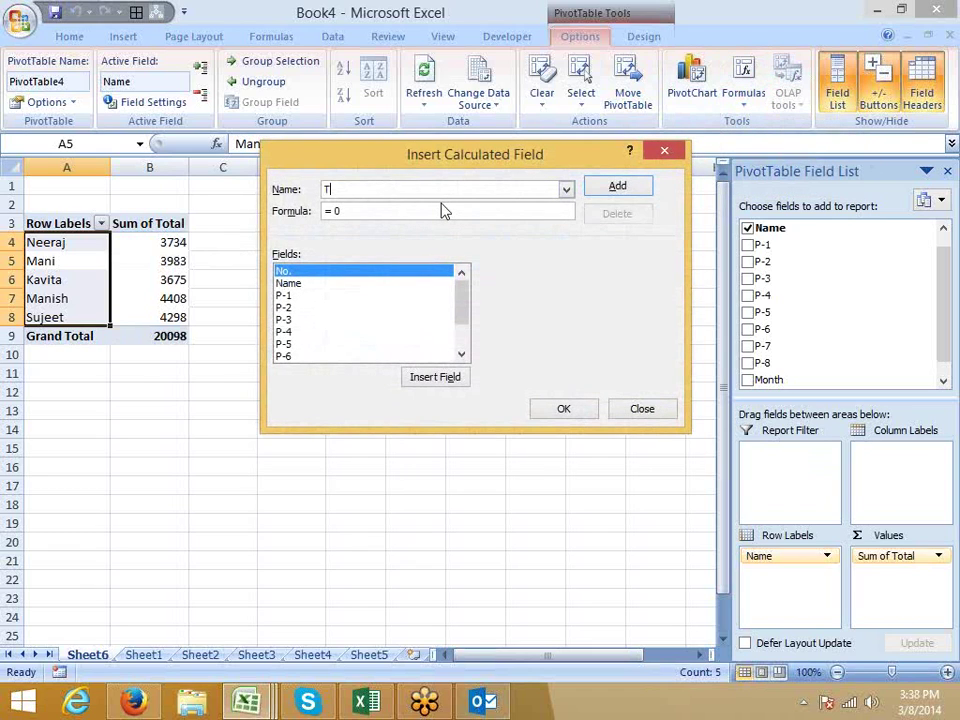
key("BackSpace")
type("Av")
left_click(376, 213)
key("BackSpace")
left_click_drag(462, 306, 459, 364)
left_click(290, 356)
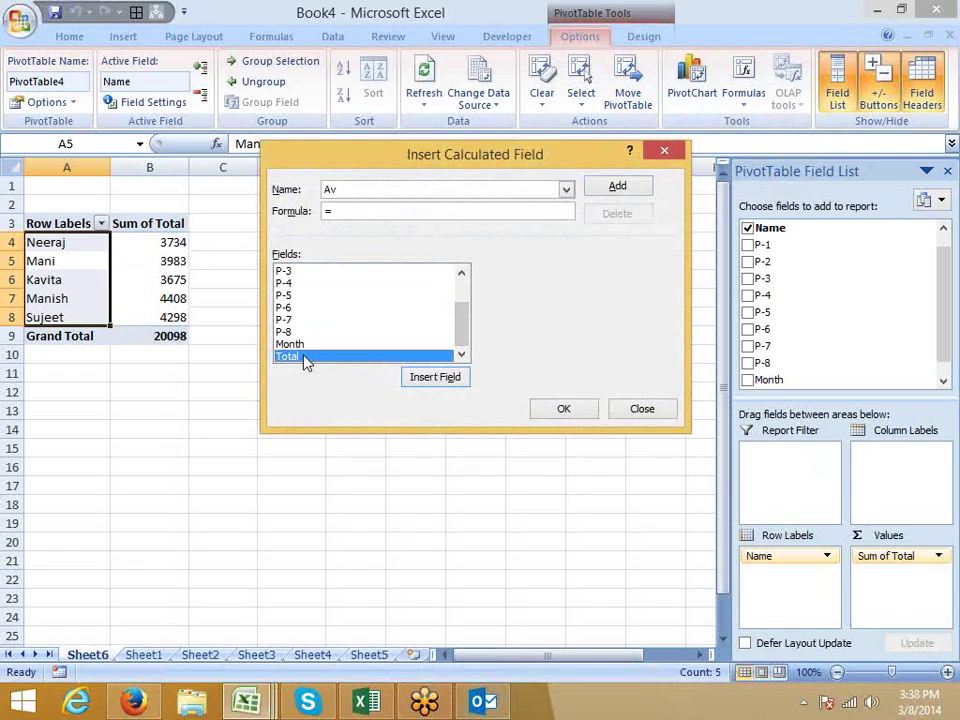
left_click(433, 379)
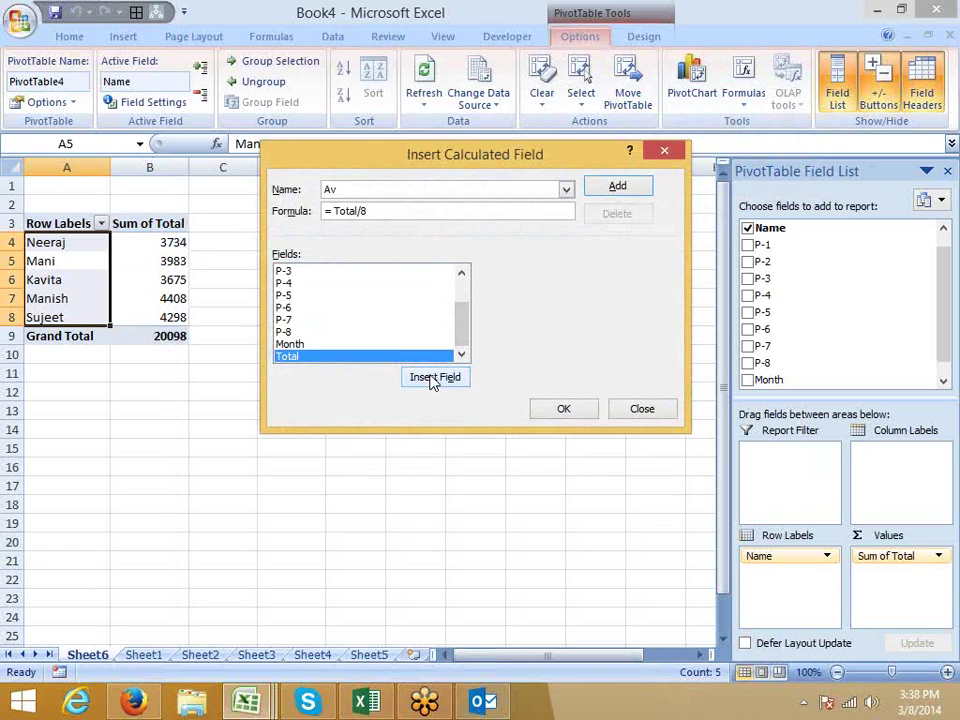
left_click(617, 186)
left_click(563, 408)
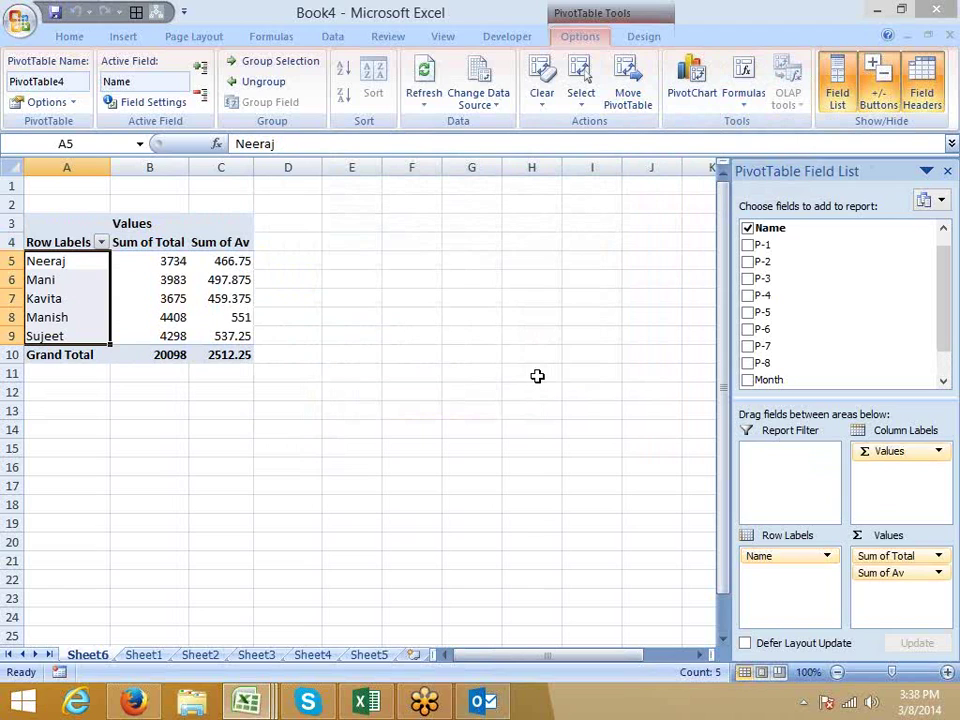
- Group the first and third names in the PivotTable's row labels and select the new group's label
left_click(100, 283)
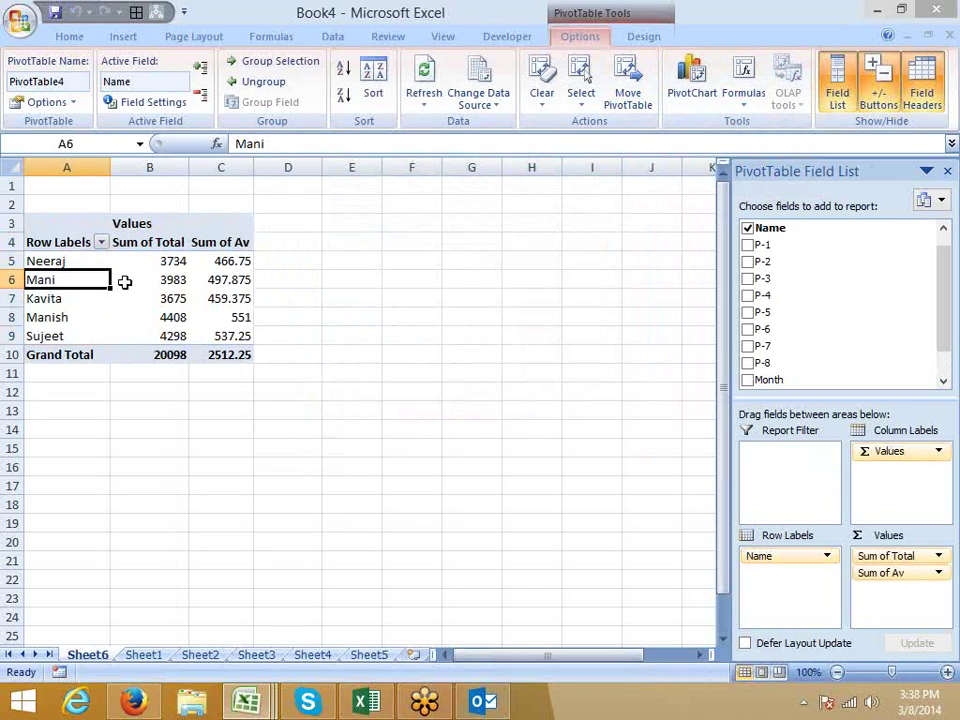
left_click(79, 264)
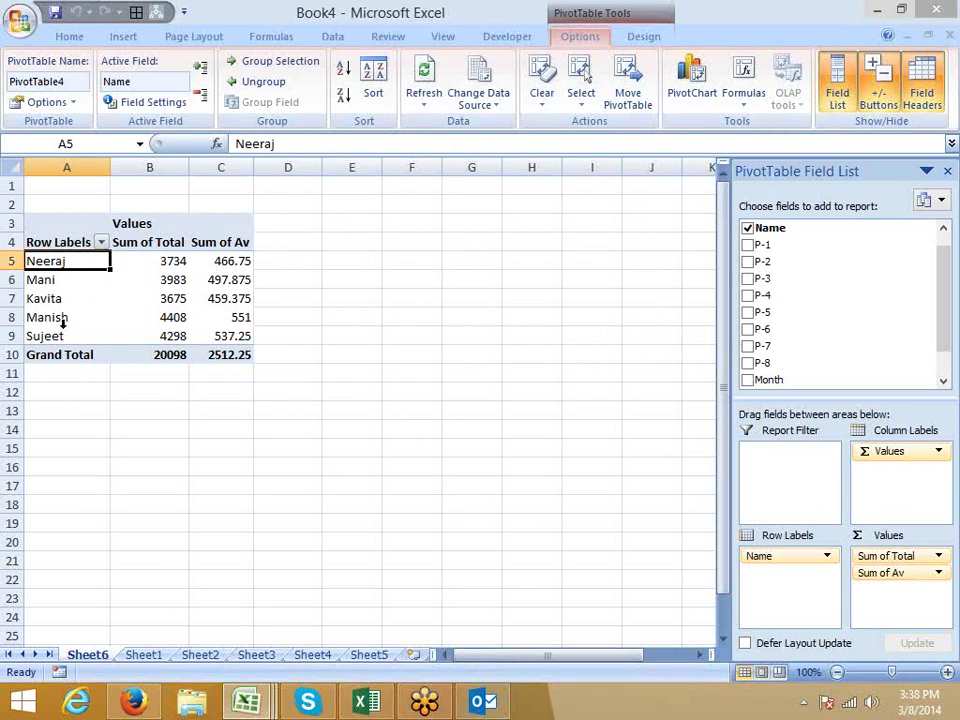
left_click(62, 298, "ctrl")
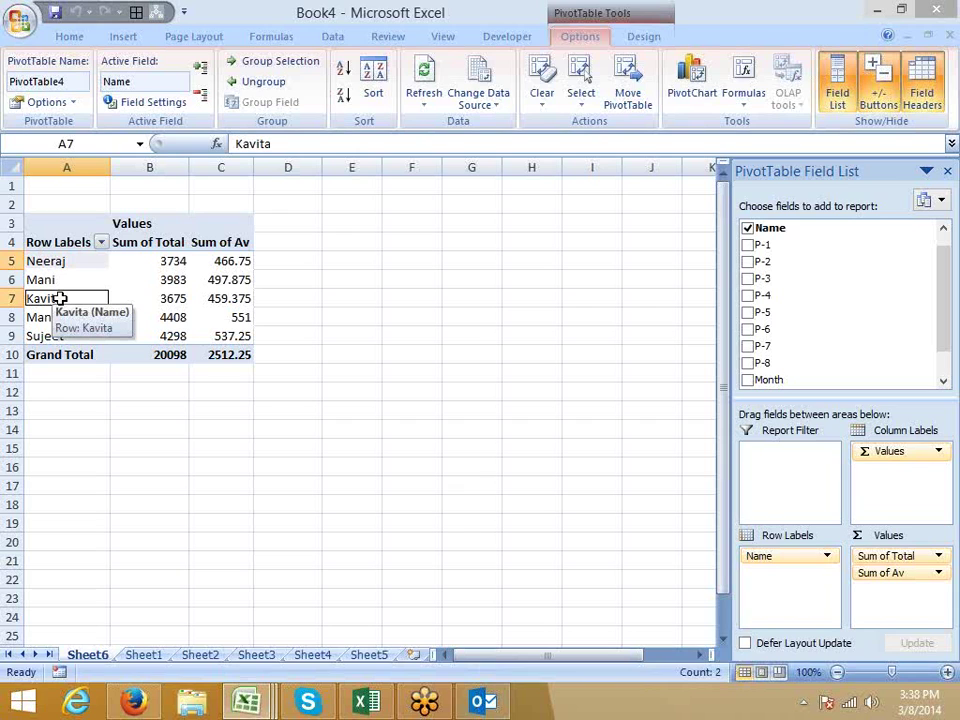
right_click(60, 298)
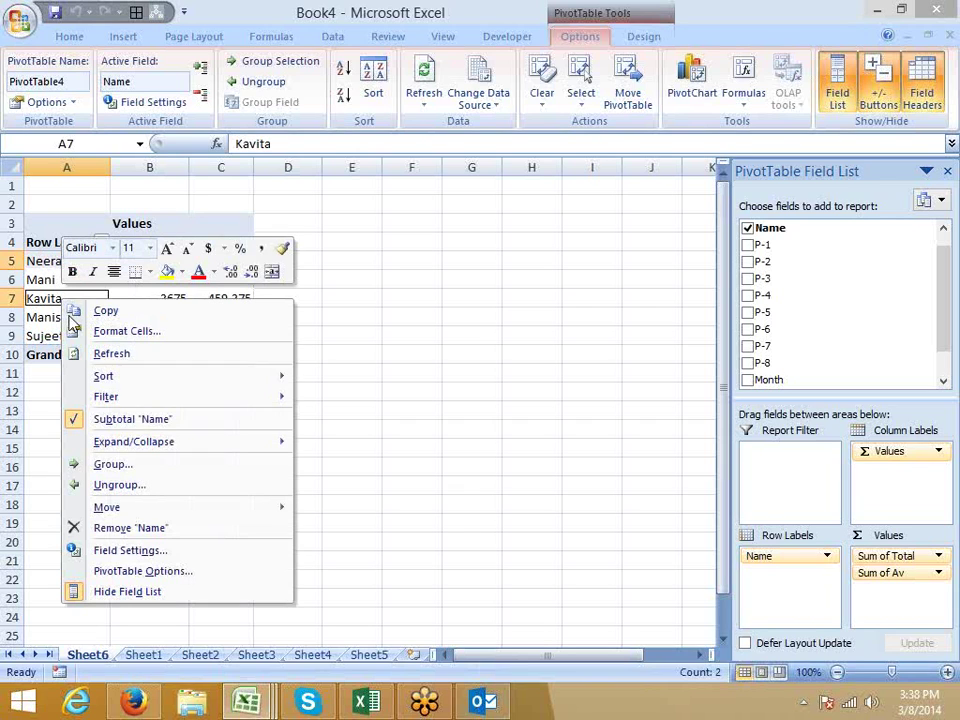
left_click(122, 465)
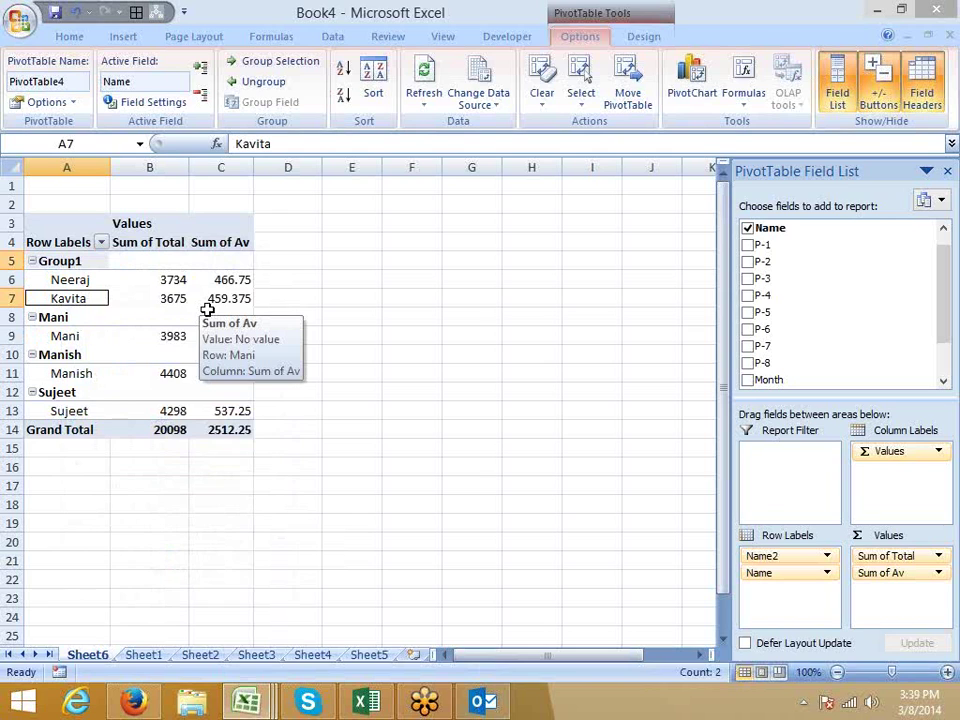
left_click(75, 262)
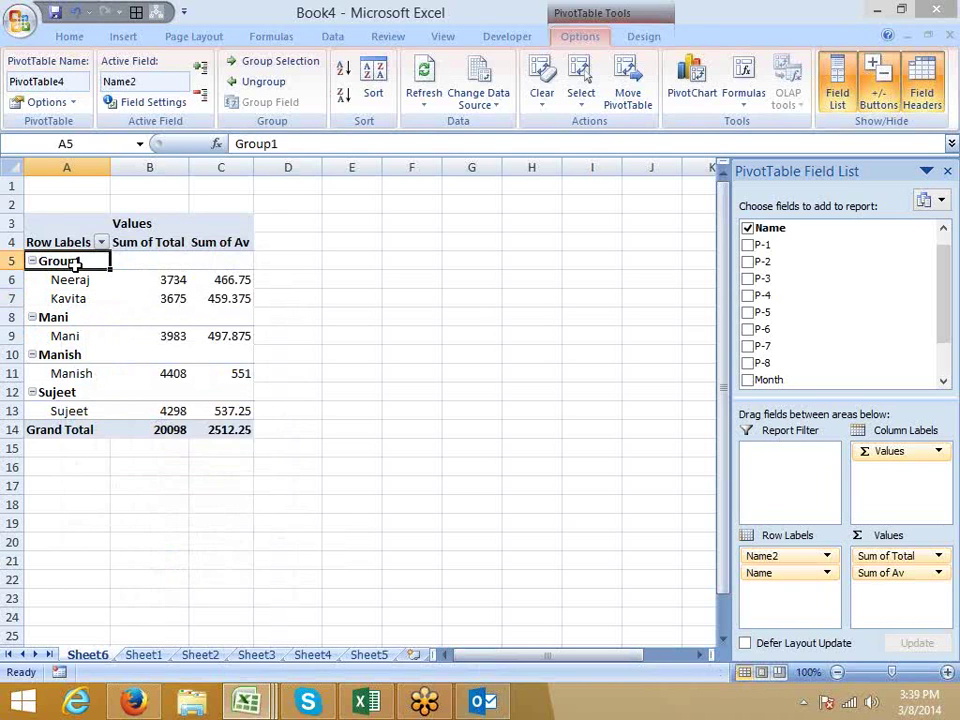
- Show subtotals for the Name2 group field and check the group rows' values
right_click(75, 262)
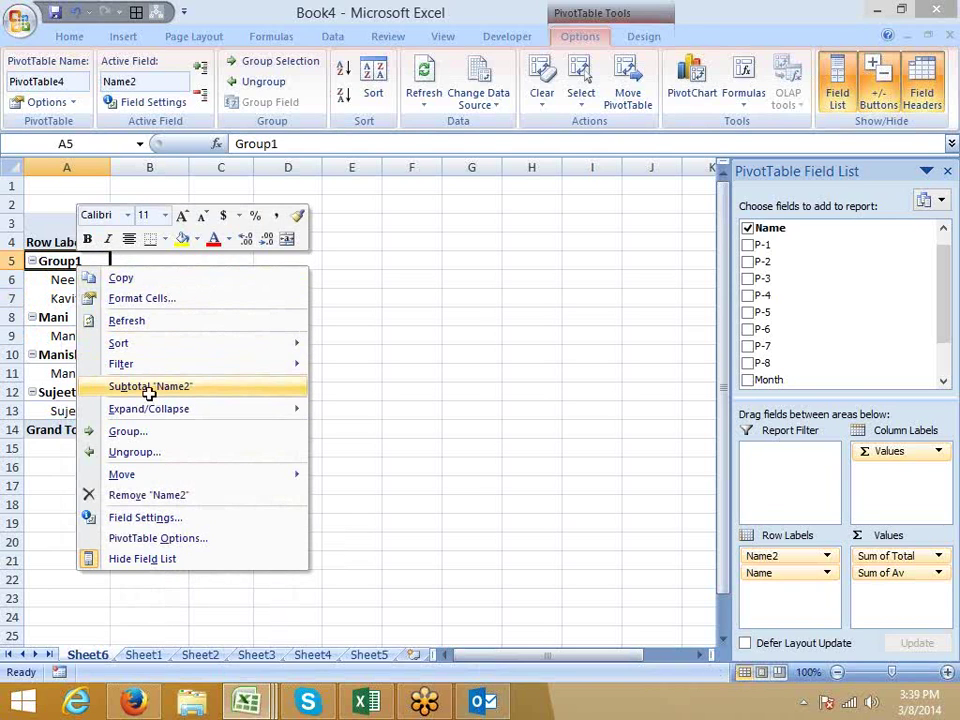
left_click(150, 388)
left_click(171, 266)
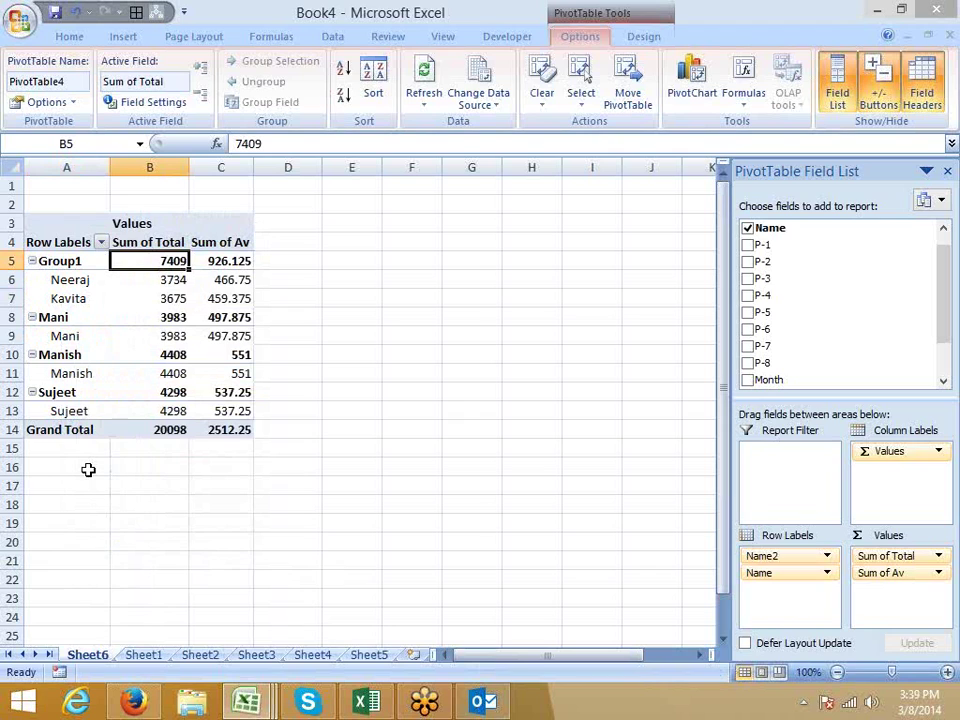
left_click(45, 316)
left_click(62, 355)
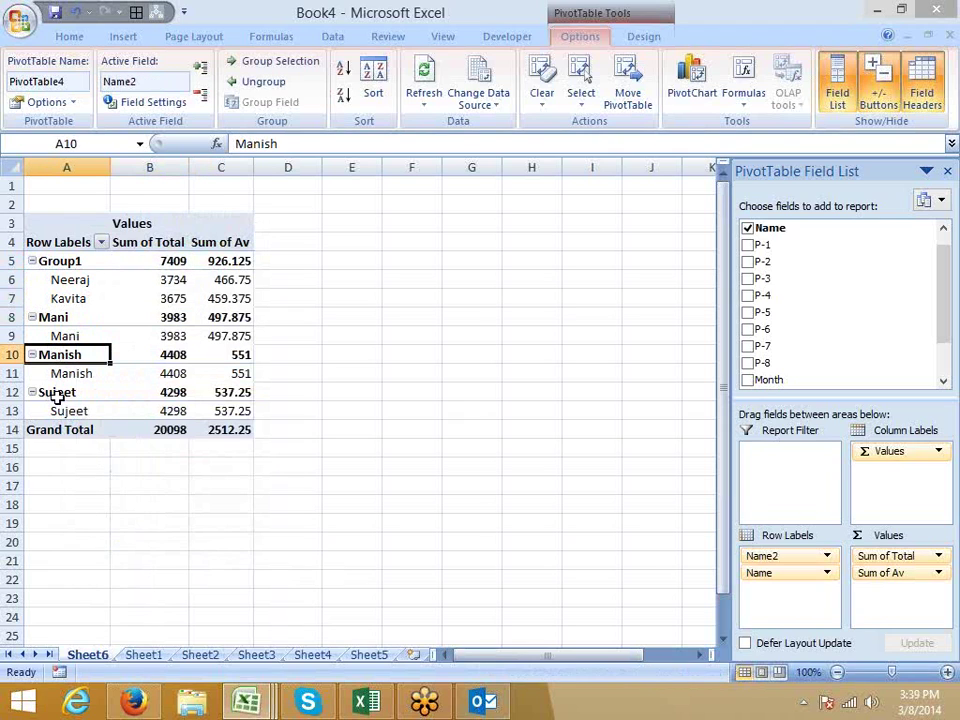
- Undo the subtotals and the grouping of the row labels
key("ctrl+z")
key("ctrl+z")
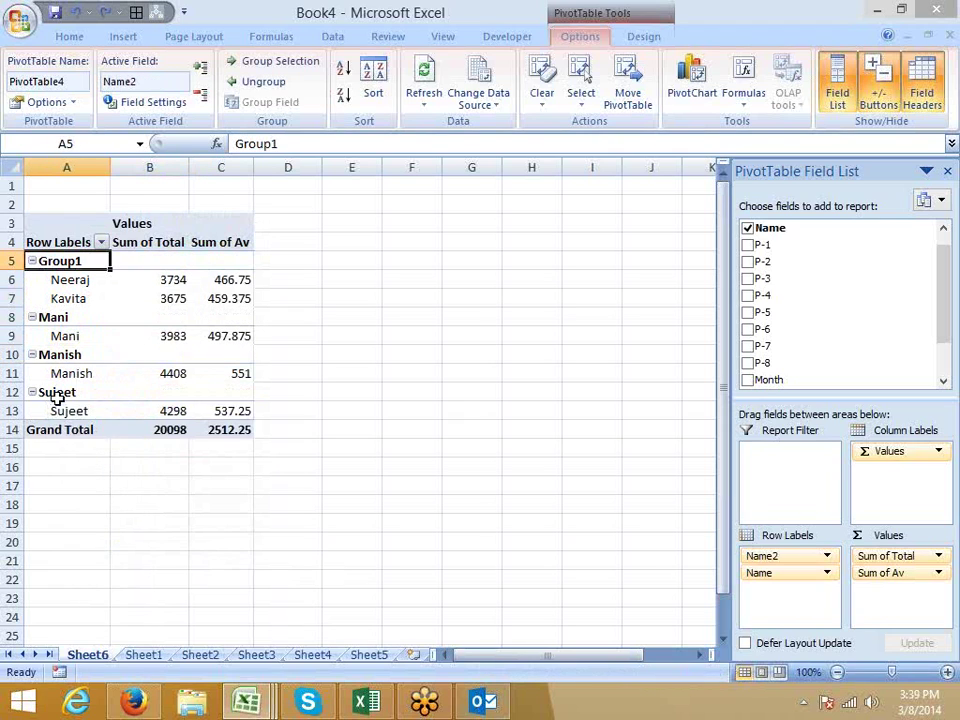
- Insert a calculated item named T1 in the Name field that adds the first and third names in the row labels
left_click(75, 300)
left_click(738, 95)
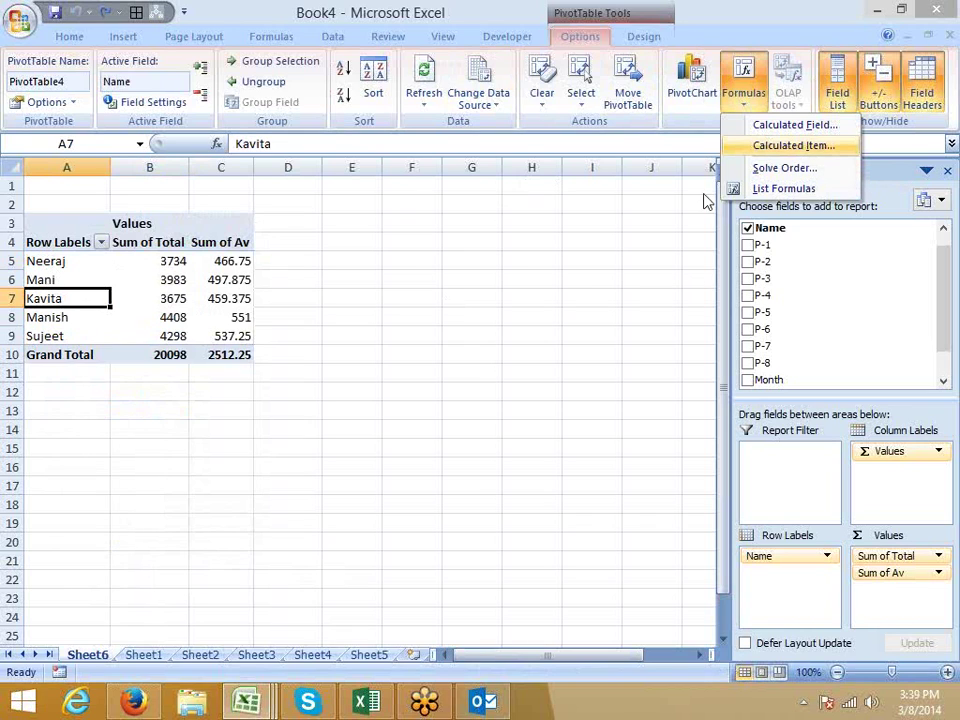
left_click(787, 150)
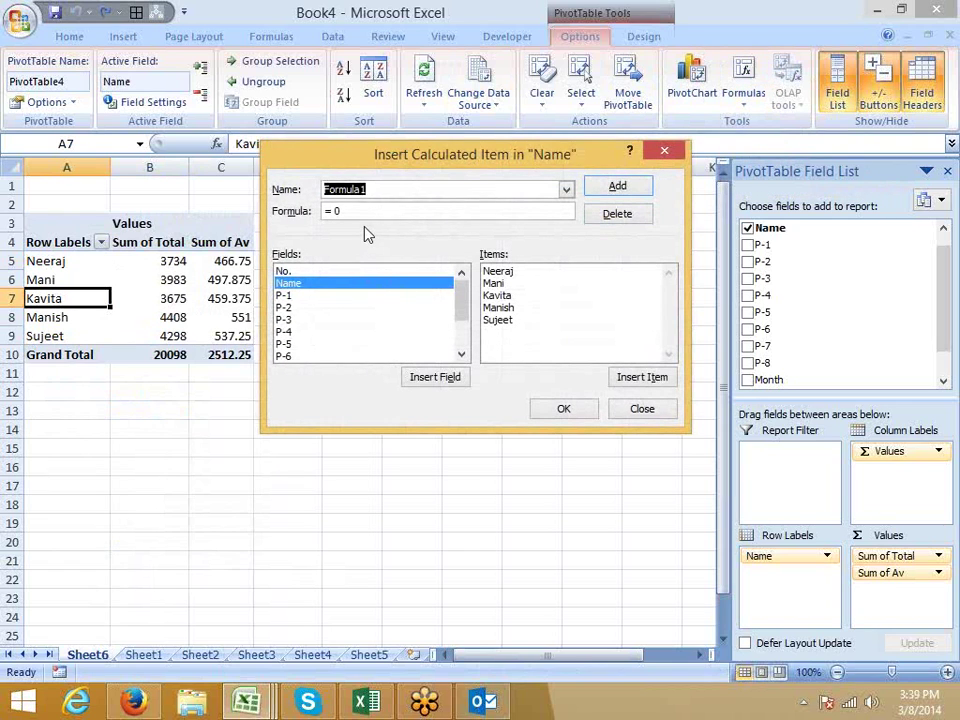
type("T1")
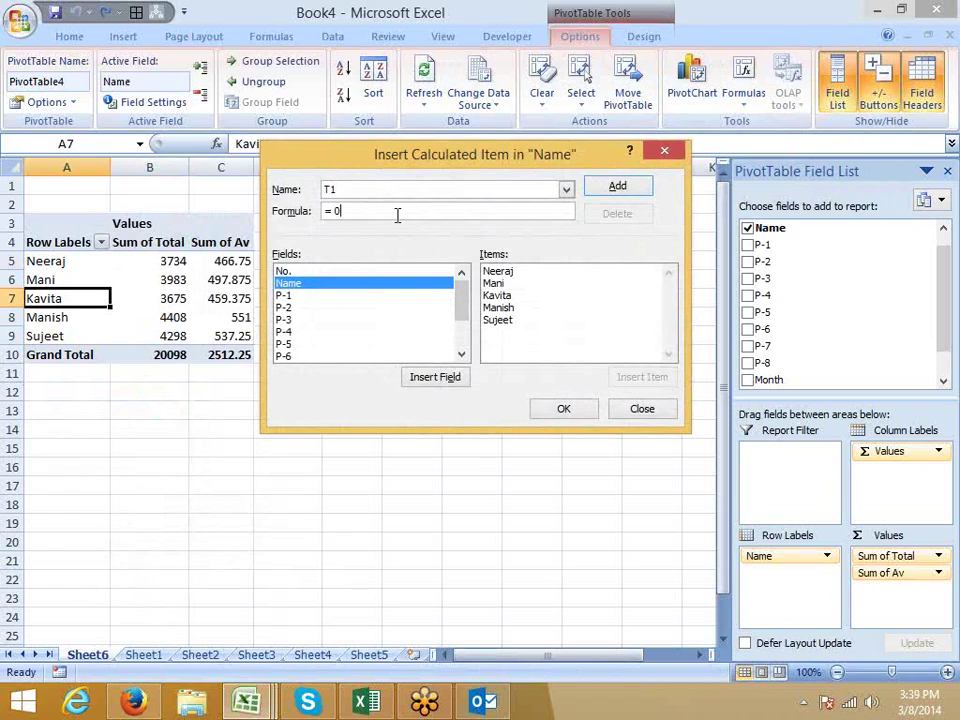
left_click(502, 273)
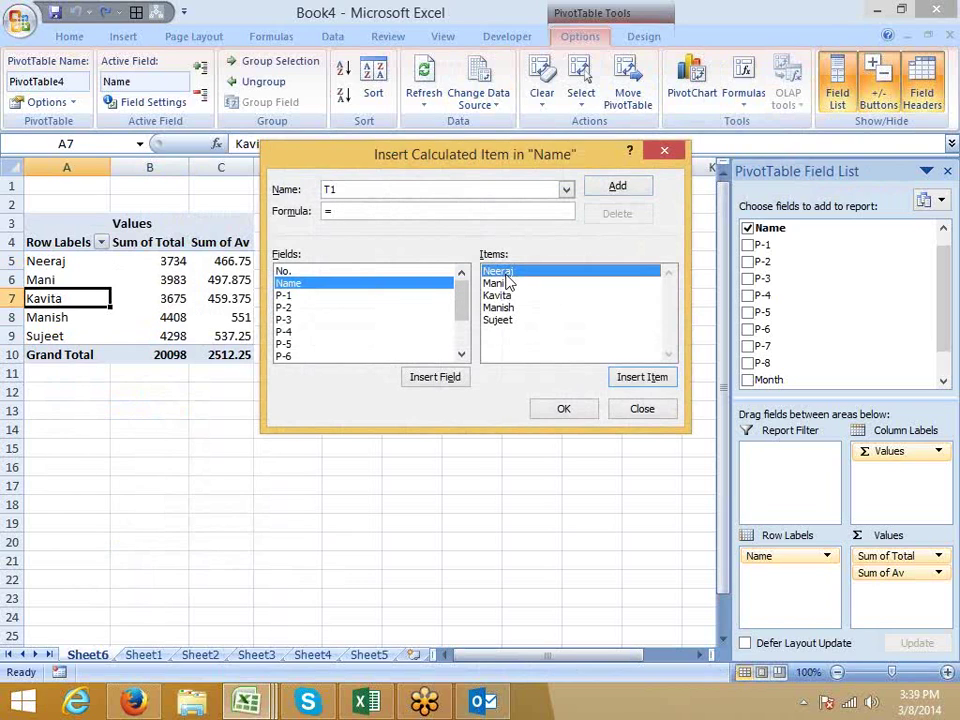
left_click(632, 380)
type("+")
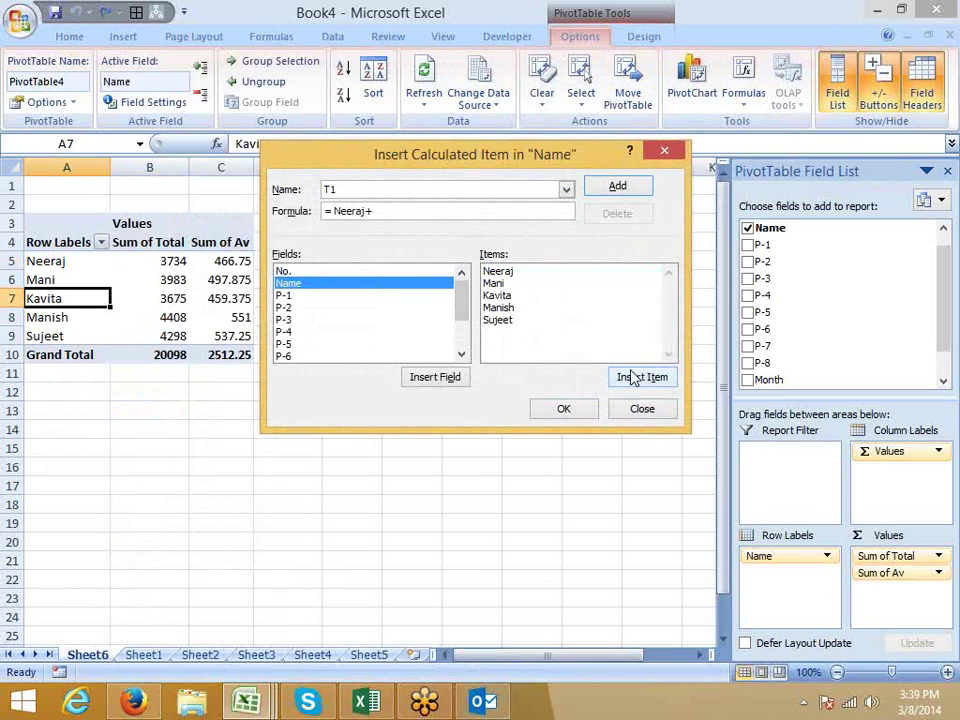
left_click(502, 296)
left_click(645, 379)
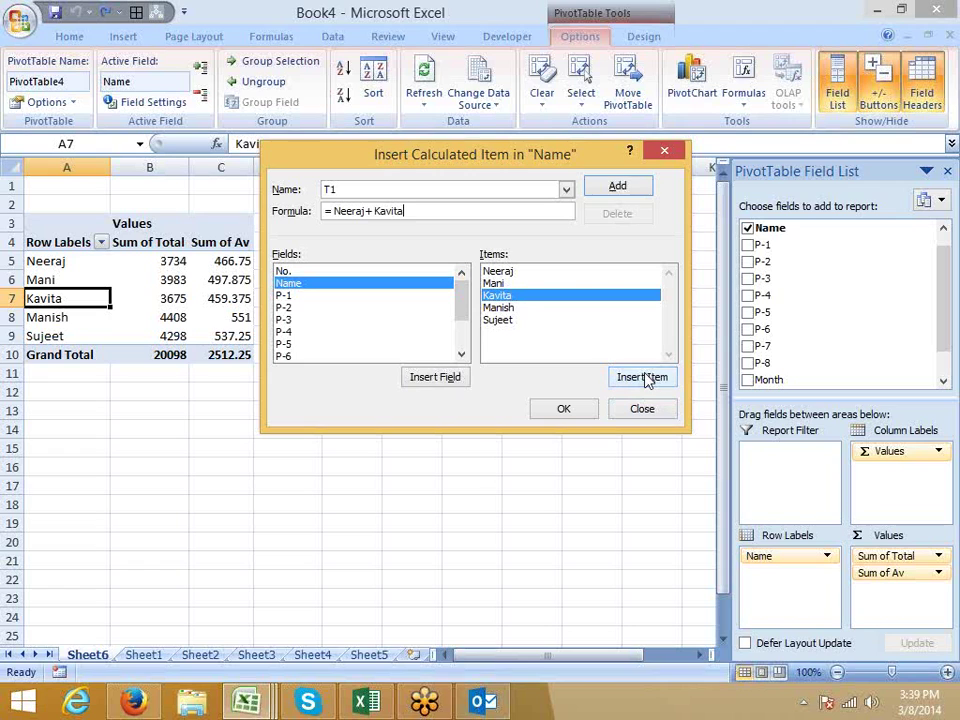
left_click(630, 188)
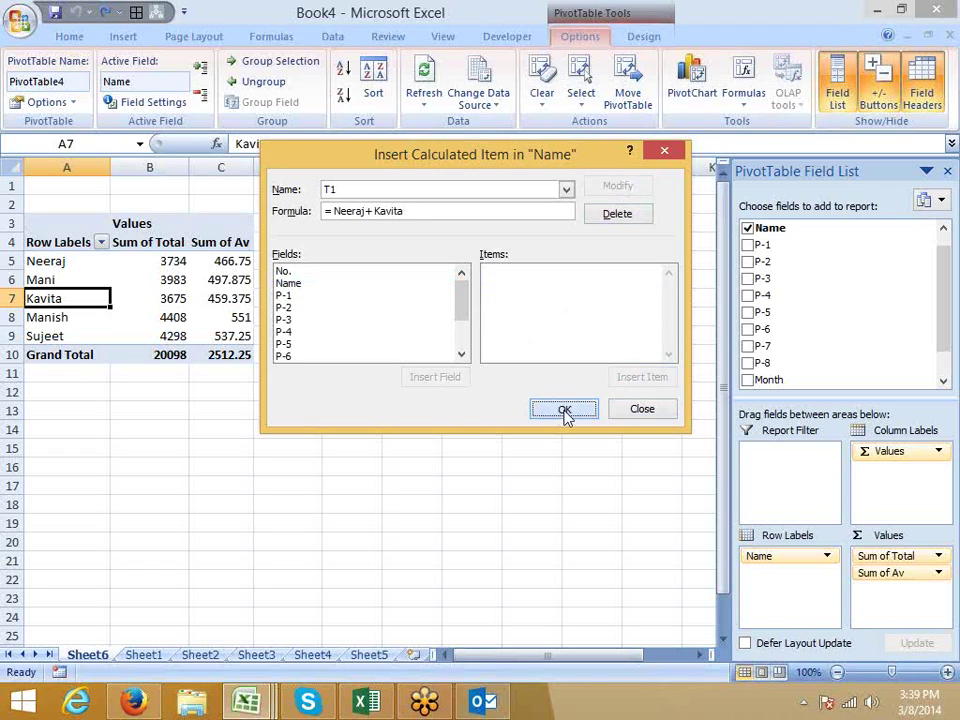
left_click(563, 408)
- Examine the T1 row and the grand total in the Sum of Total column
left_click_drag(77, 354, 220, 362)
left_click(163, 374)
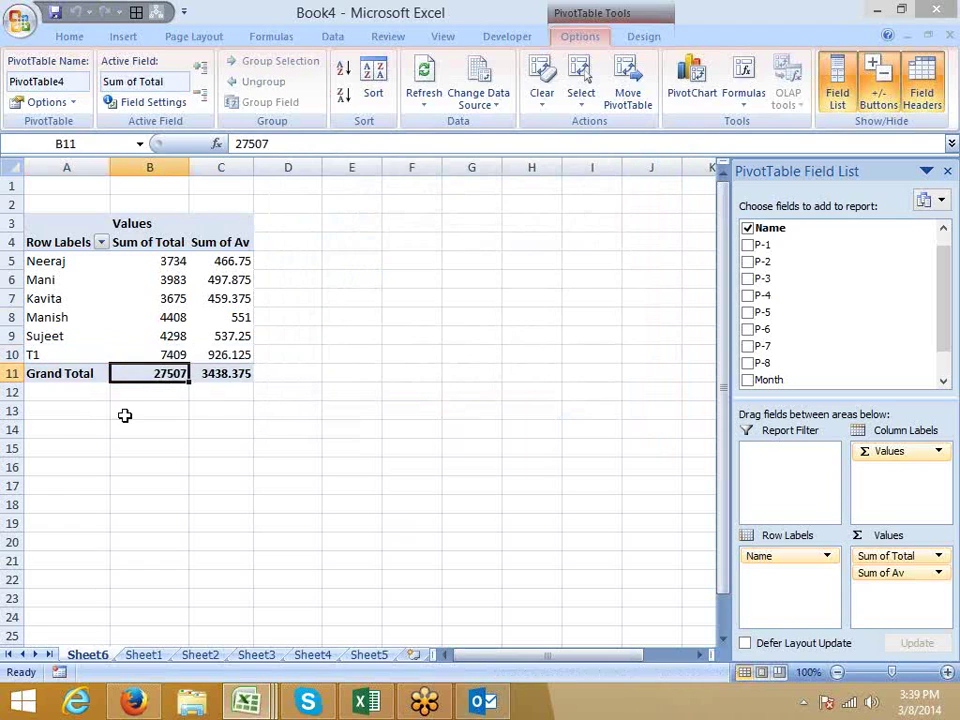
left_click(165, 355)
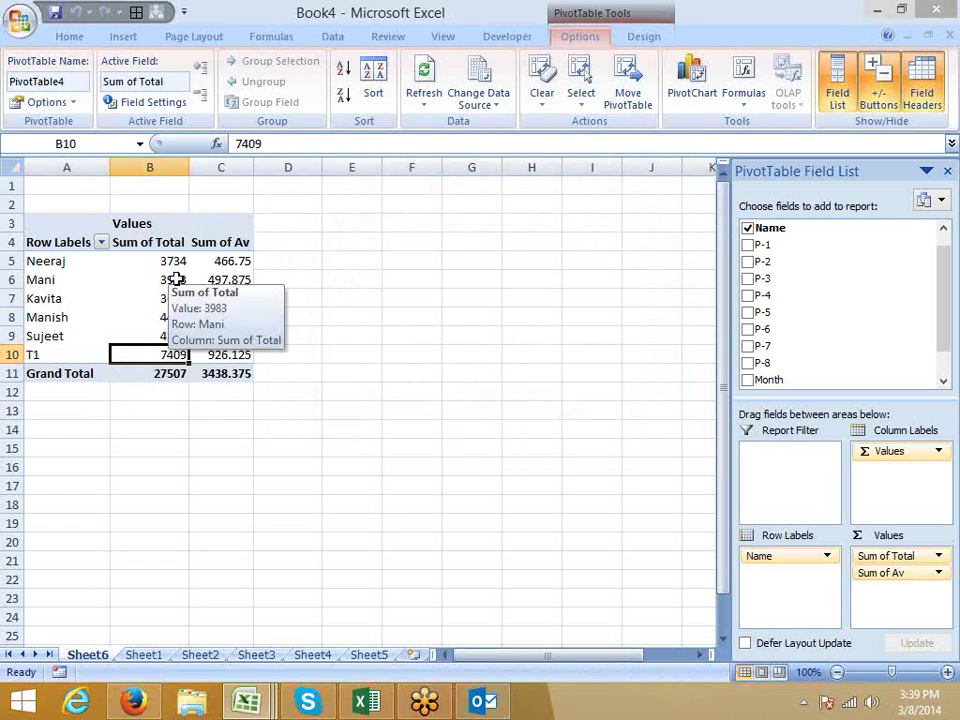
- Filter the row labels to hide the two names that make up T1
left_click(95, 244)
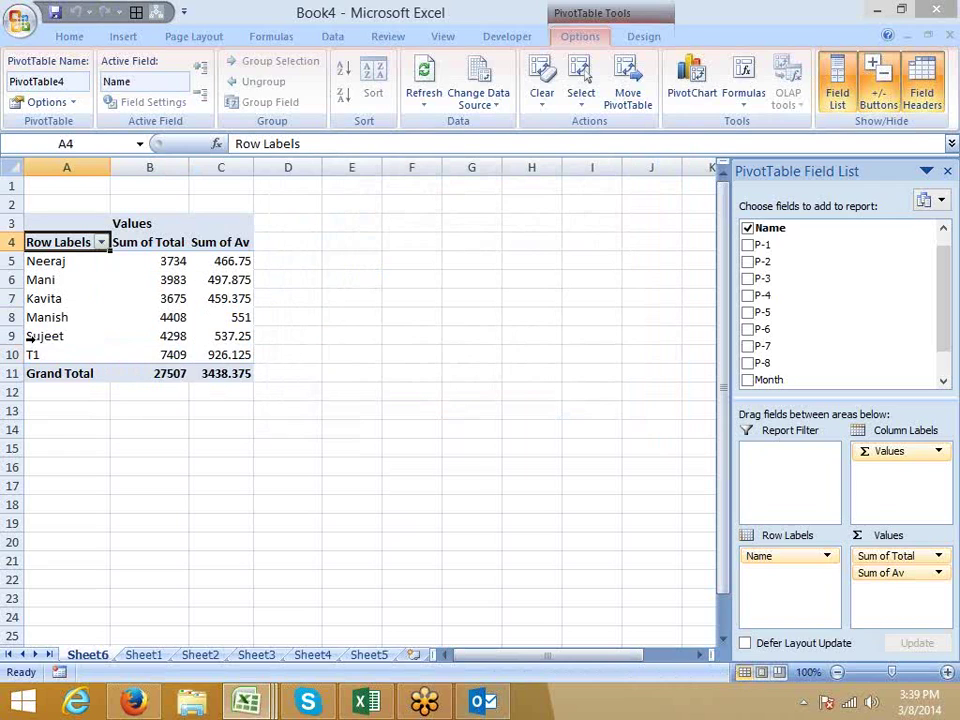
left_click(101, 243)
left_click(57, 405)
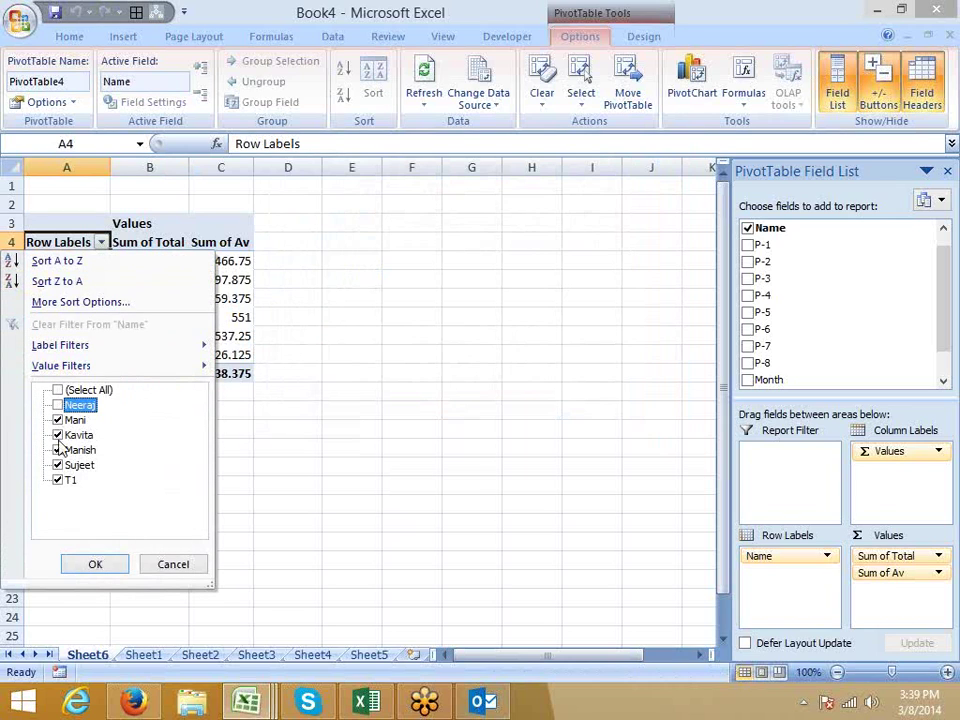
left_click(57, 435)
left_click(100, 566)
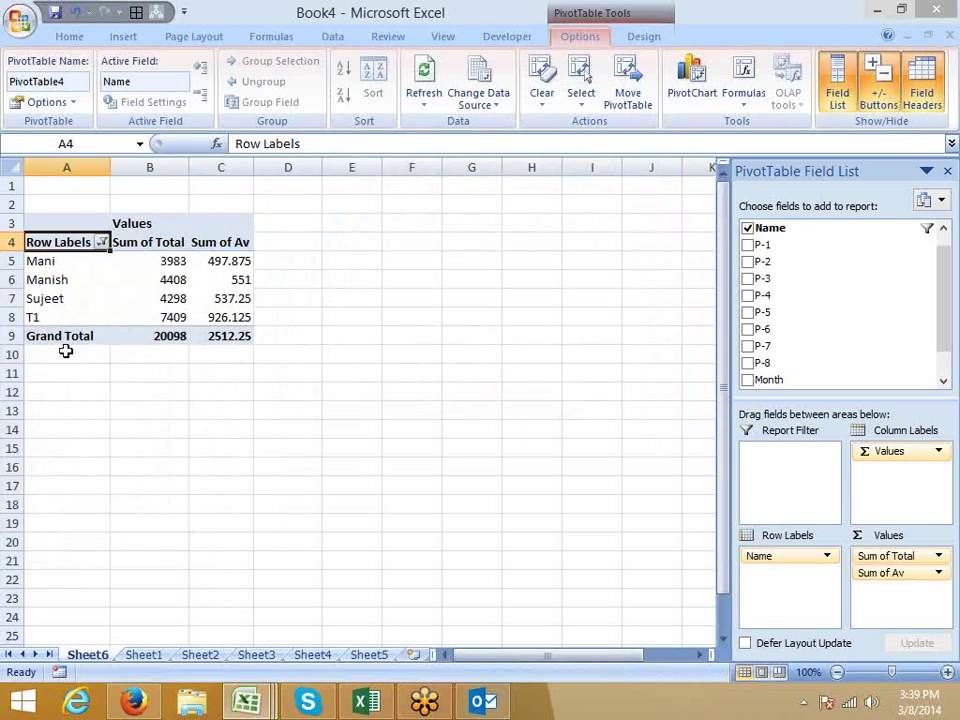
- Show the two hidden names in the row labels again
left_click(101, 243)
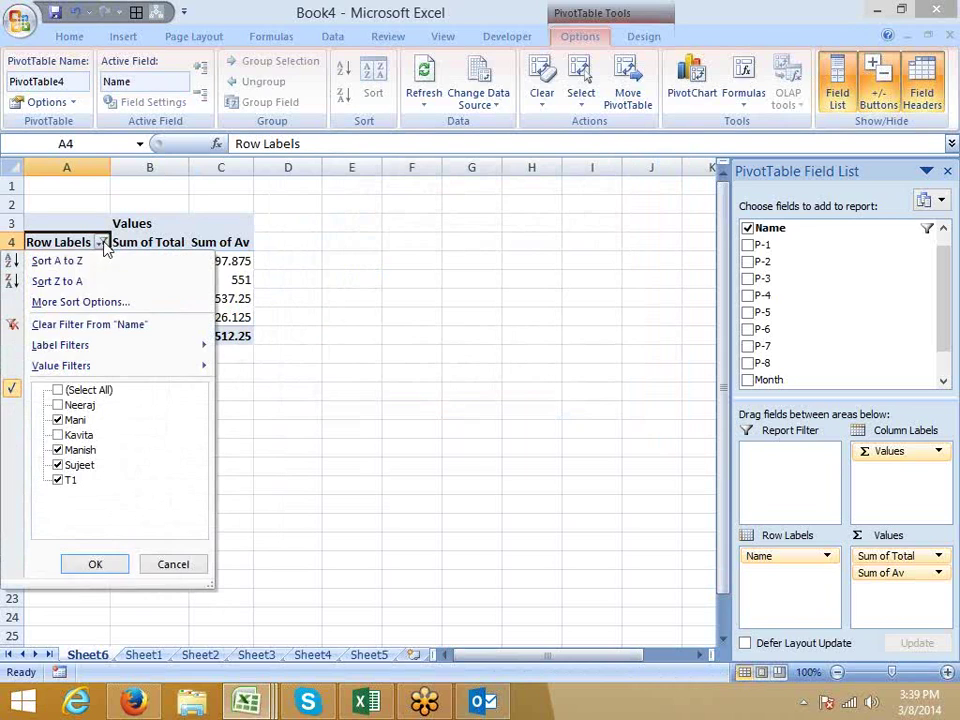
left_click(58, 435)
left_click(58, 405)
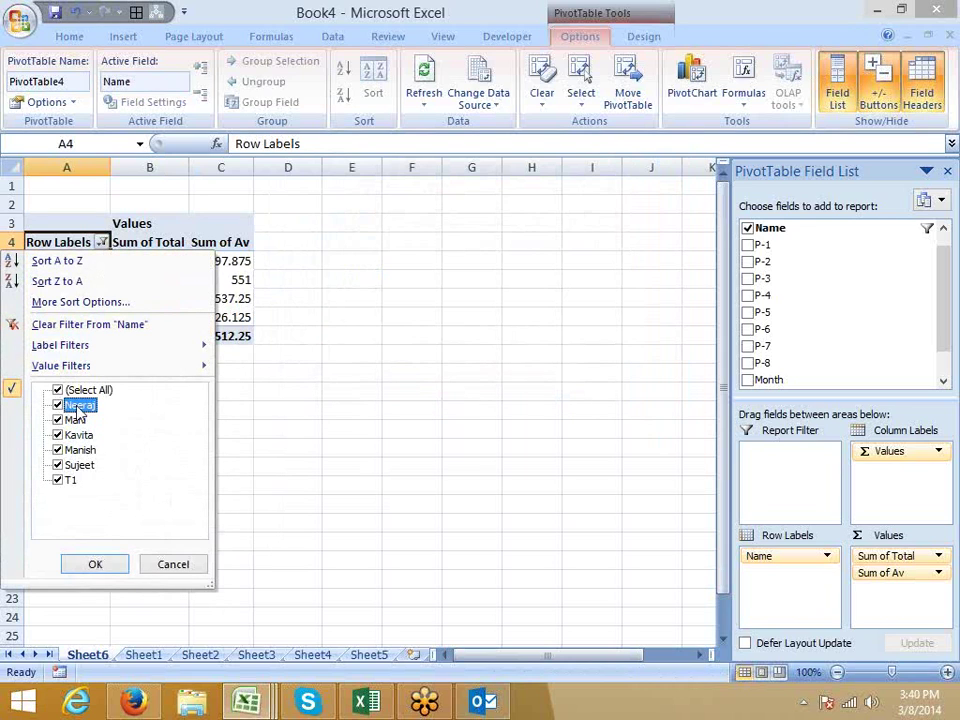
left_click(107, 566)
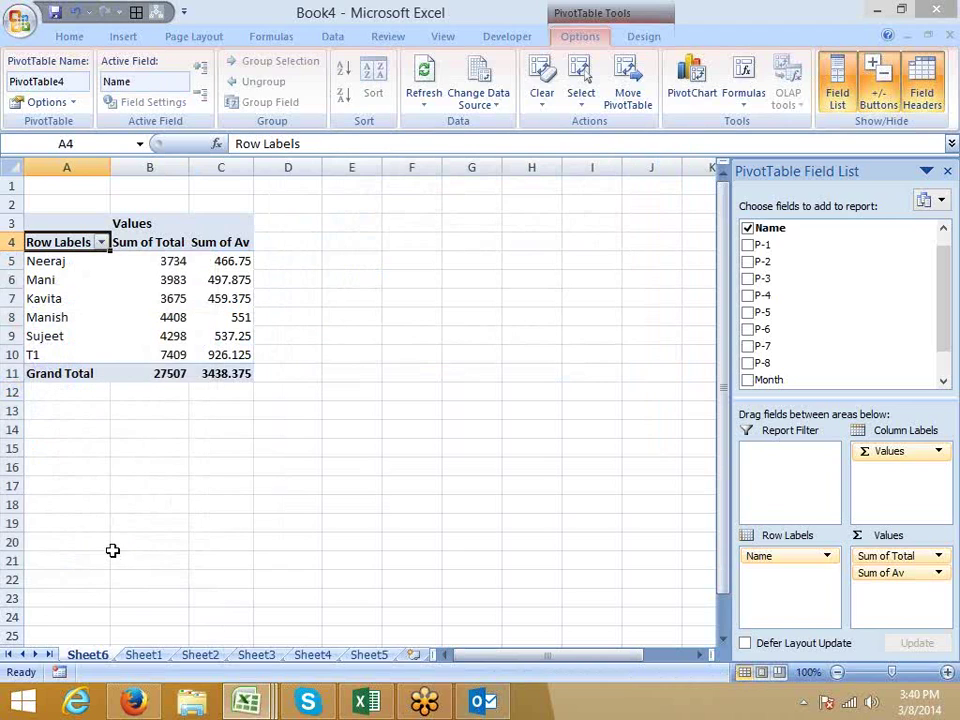
- View the solve order of the PivotTable's calculated items and close it without changes
left_click_drag(70, 356, 50, 262)
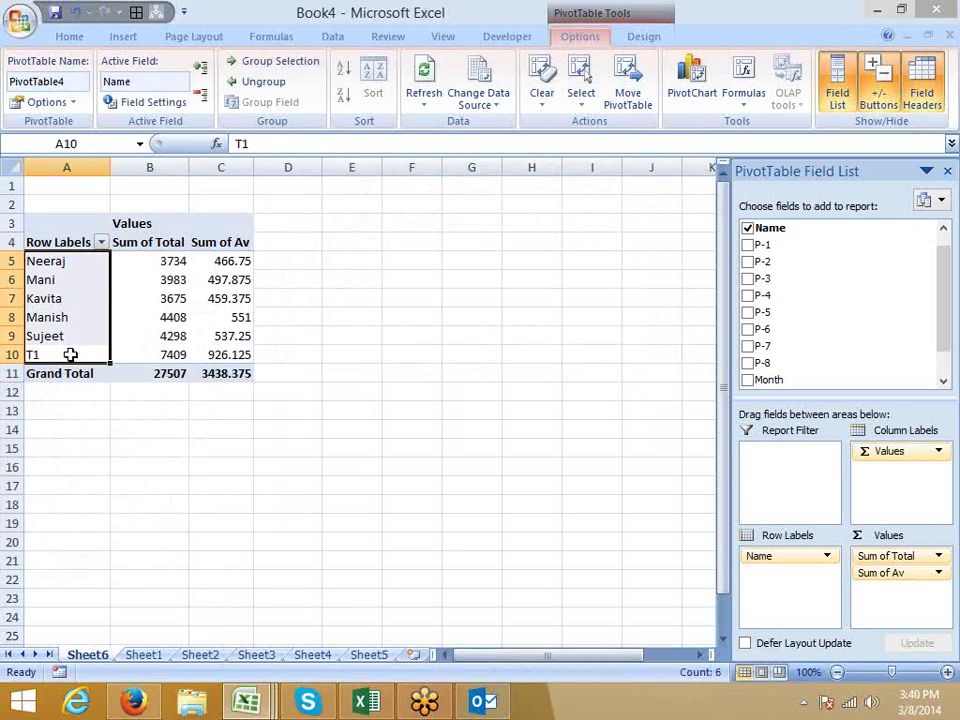
left_click(163, 316)
left_click(743, 112)
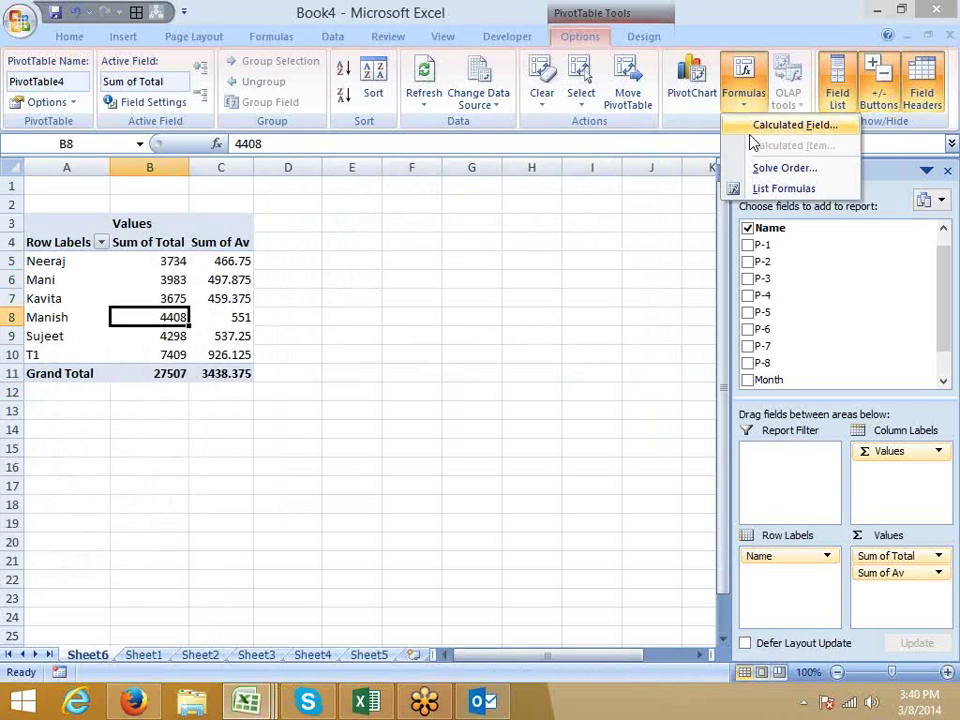
left_click(772, 168)
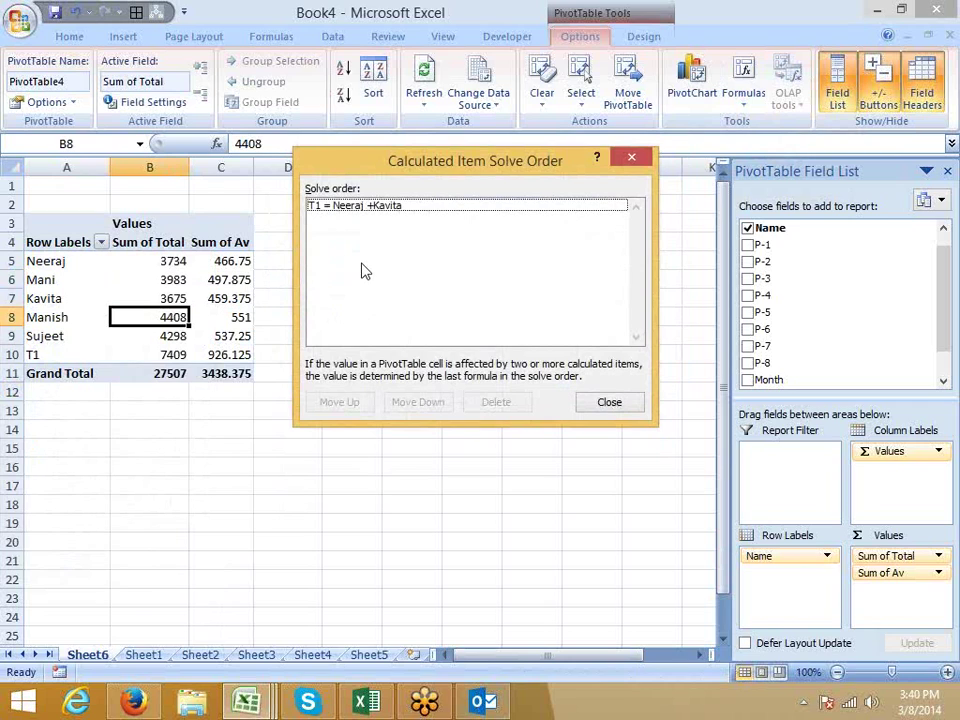
left_click(622, 403)
- List the PivotTable's calculated field and item formulas on a new sheet and return to Sheet6
left_click(740, 108)
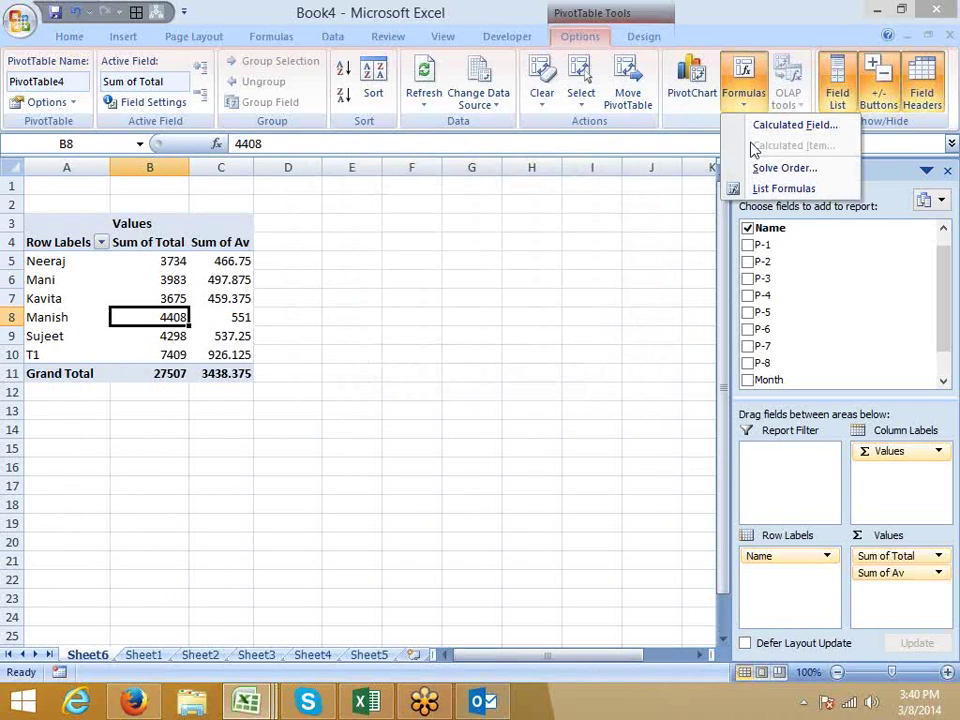
left_click(783, 189)
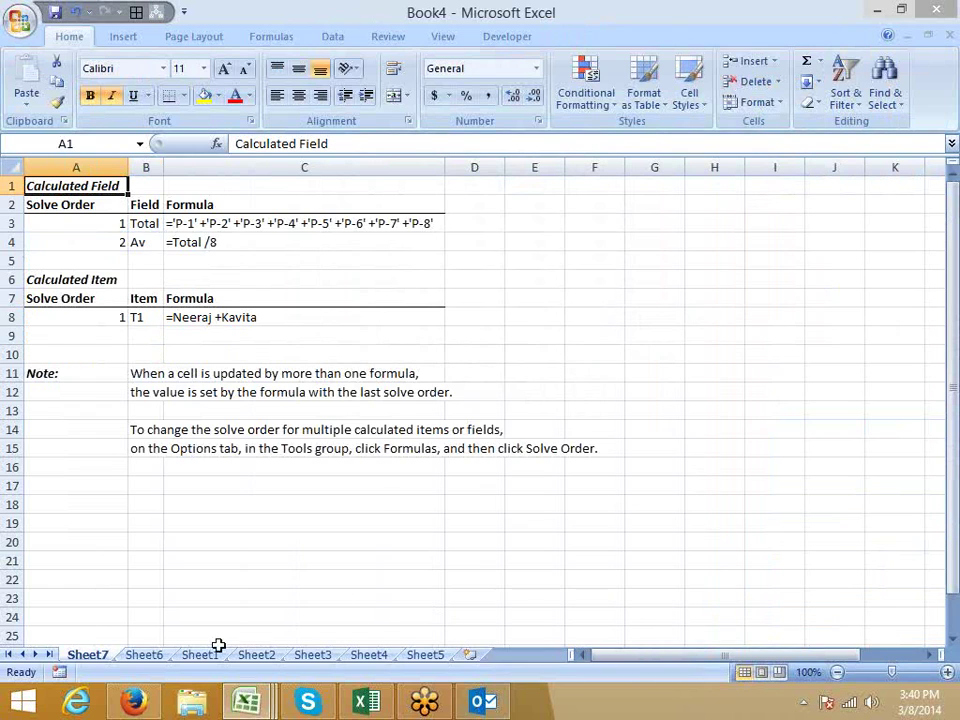
left_click(155, 656)
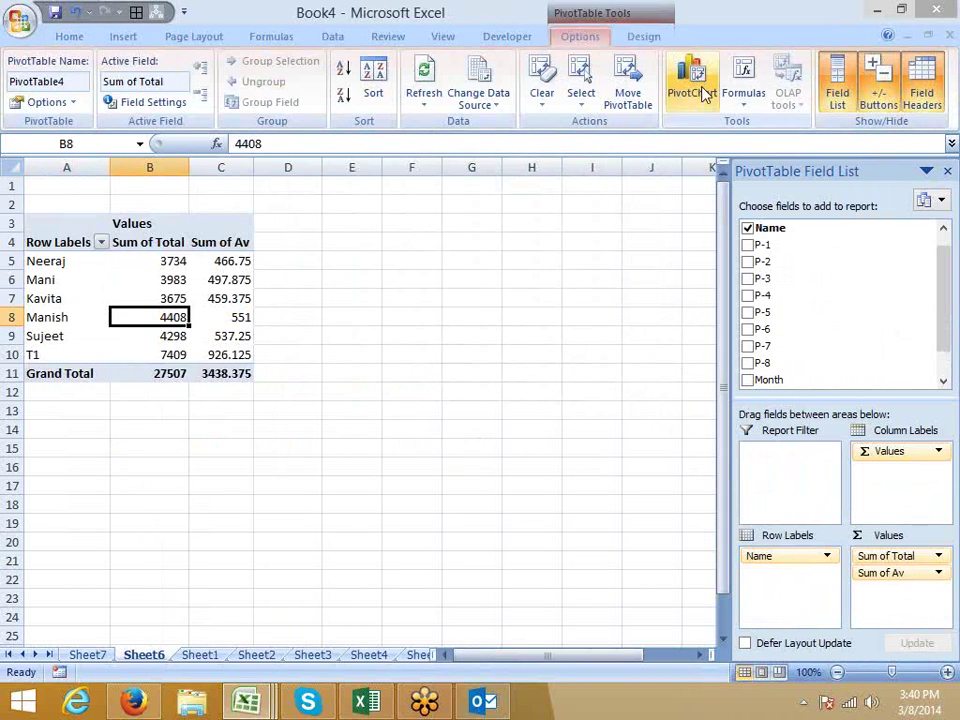
left_click(744, 85)
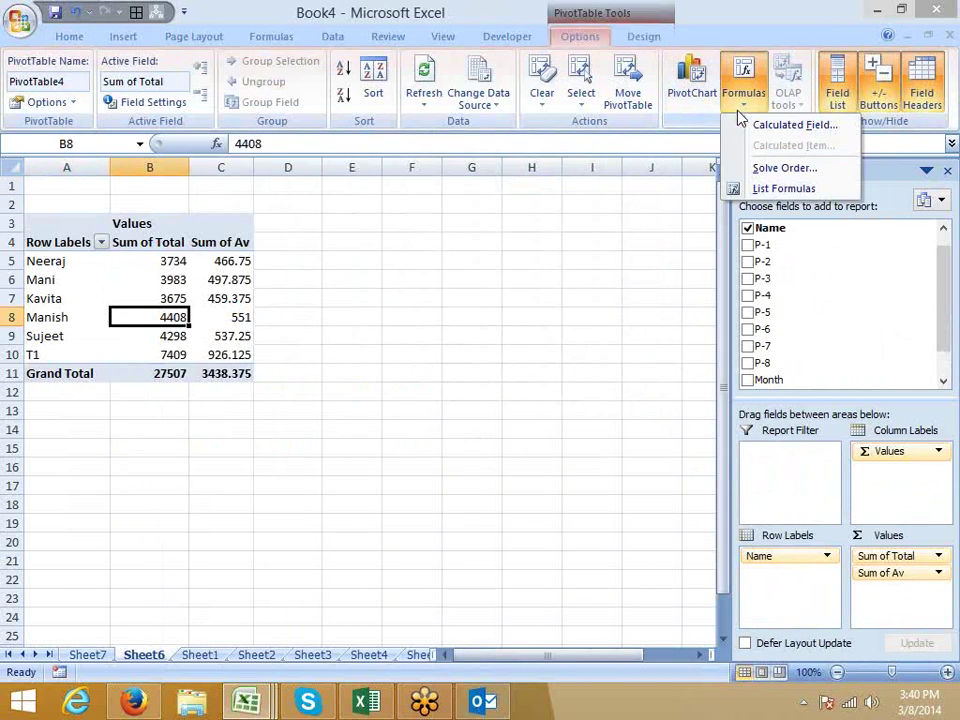
left_click(151, 264)
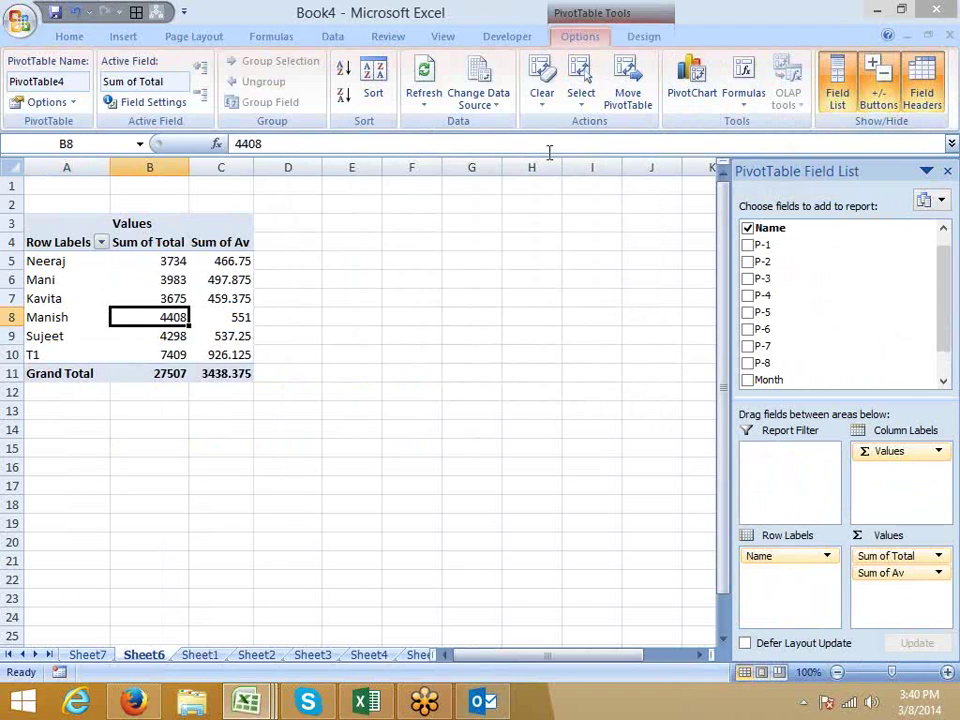
- Insert a clustered column PivotChart, dismiss its filter pane and place the chart beside the PivotTable
left_click(689, 95)
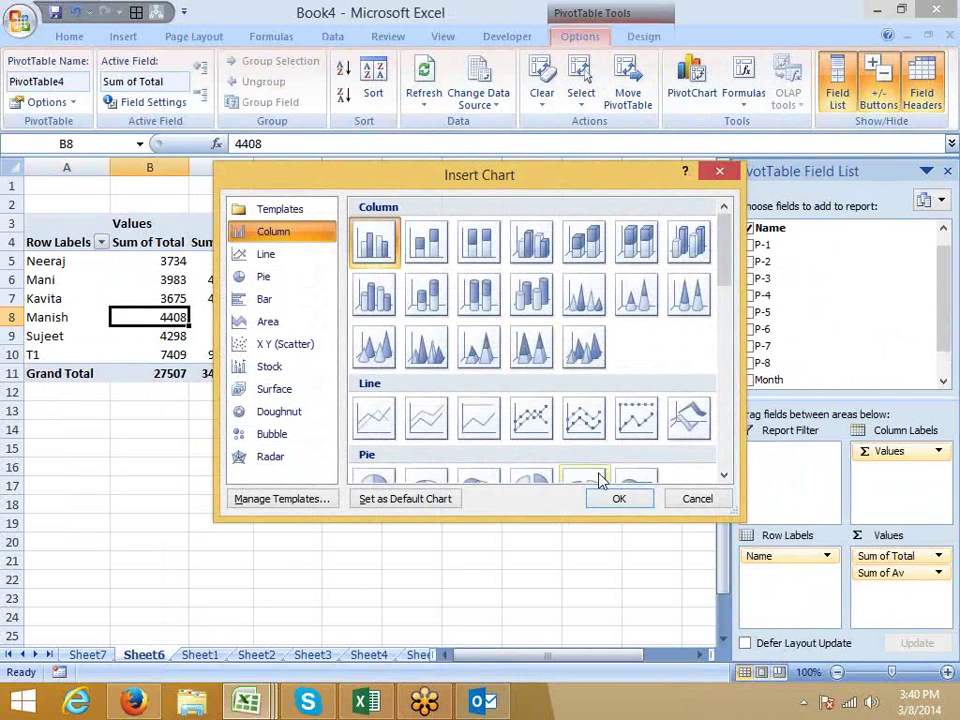
left_click(628, 504)
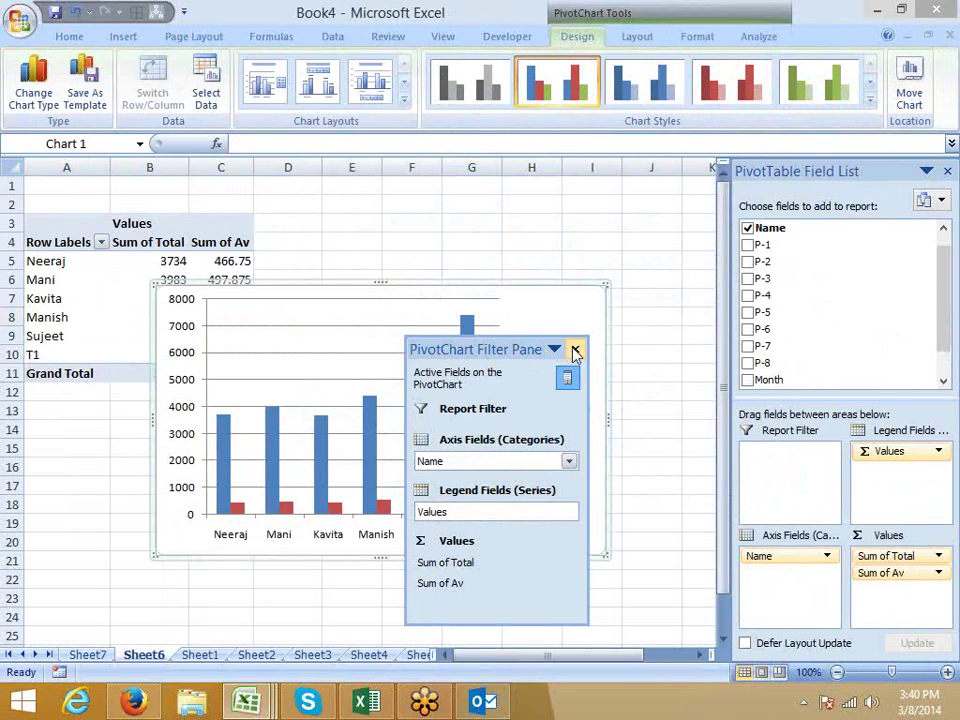
left_click(575, 352)
left_click_drag(401, 285, 494, 236)
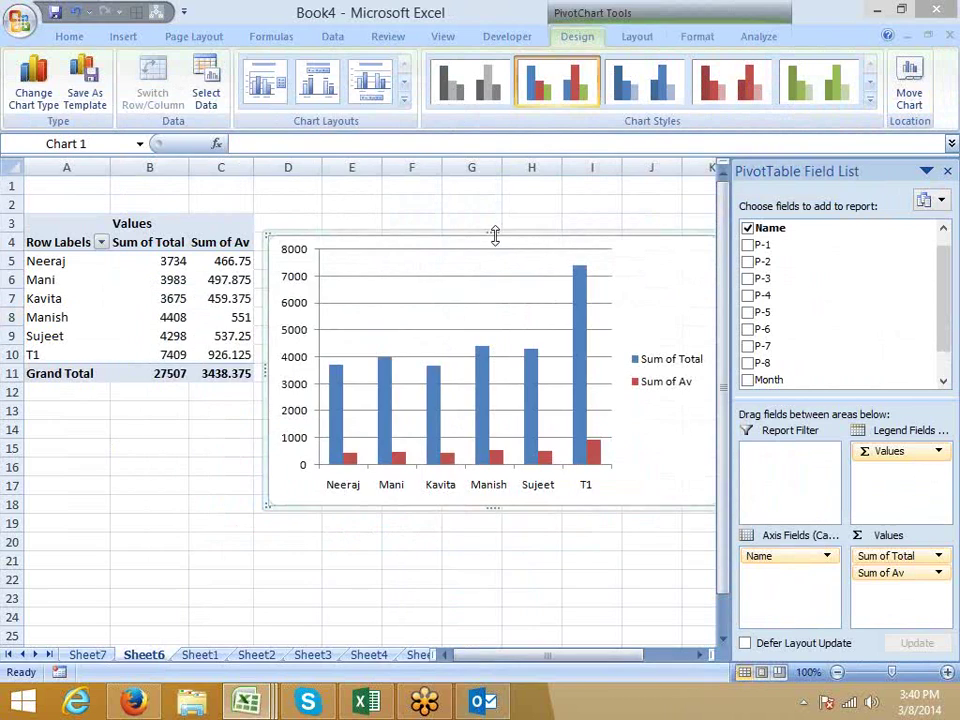
left_click(491, 236)
- Filter the row labels to hide the first and third names from the PivotTable and PivotChart
left_click(101, 242)
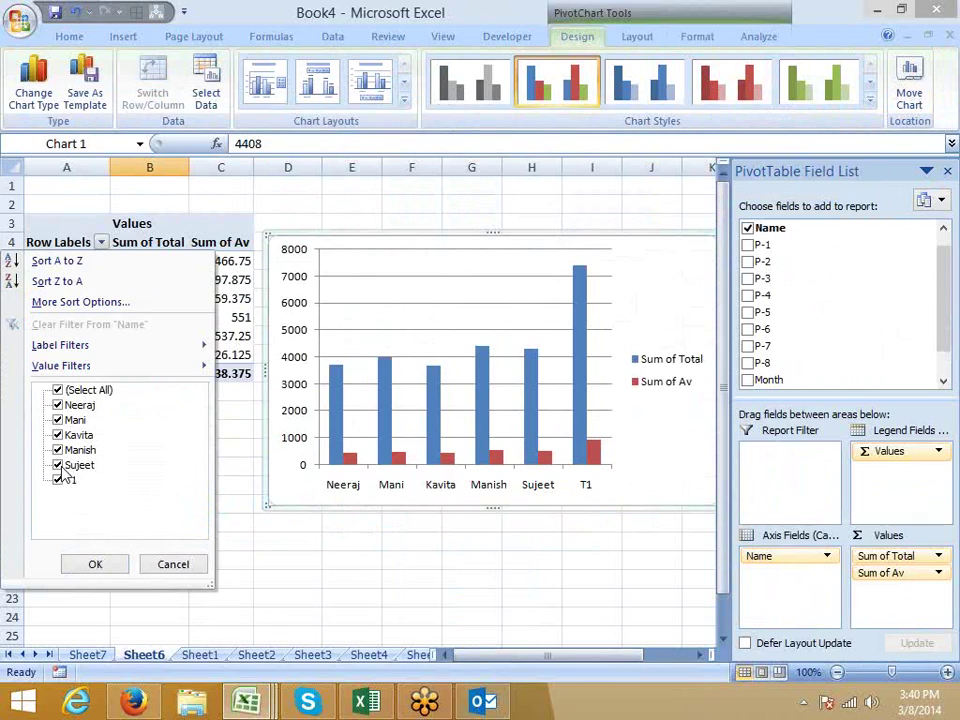
left_click(58, 420)
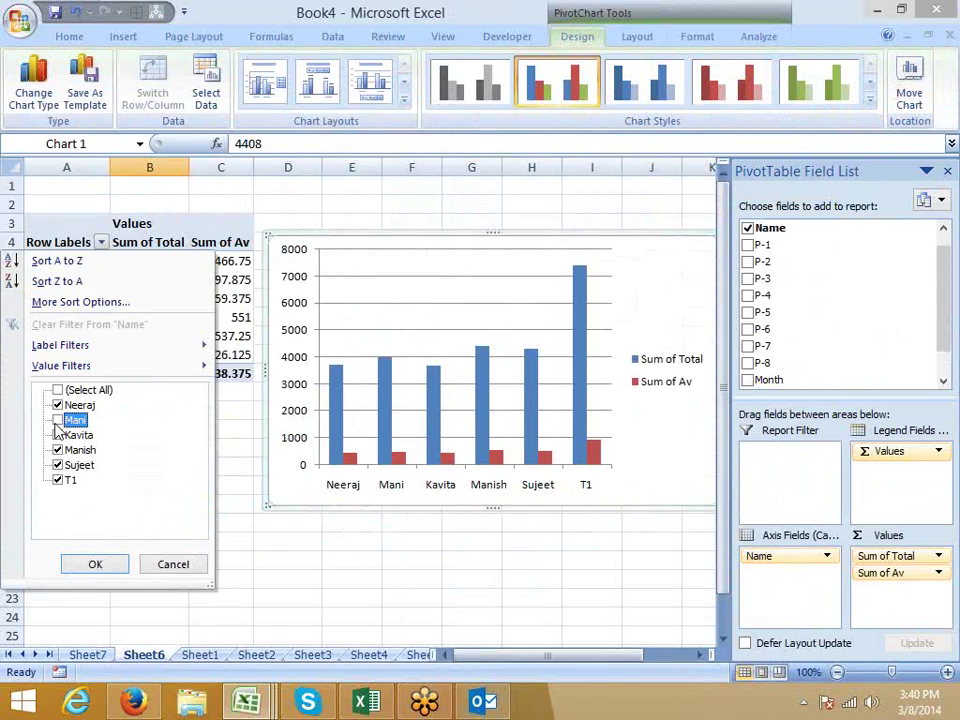
left_click(57, 420)
left_click(57, 405)
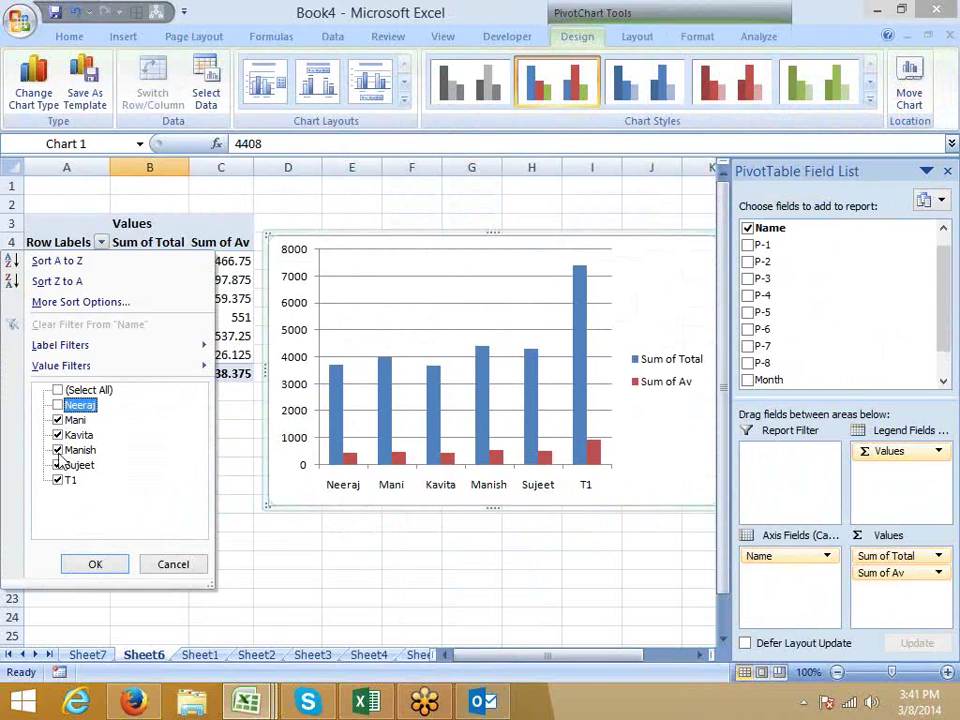
left_click(57, 435)
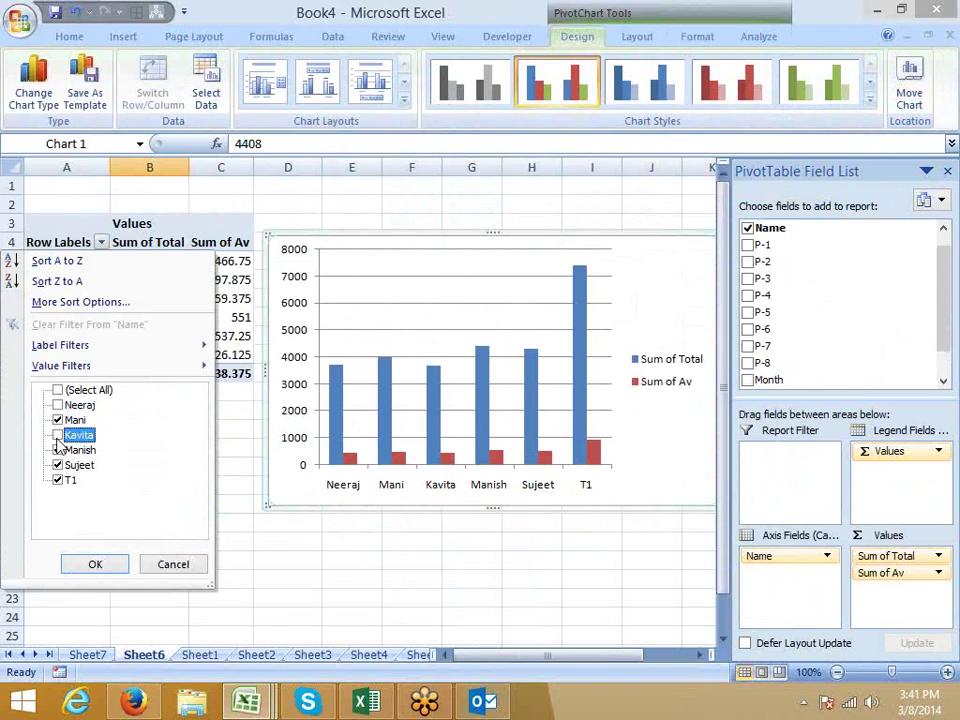
left_click(95, 564)
left_click(632, 251)
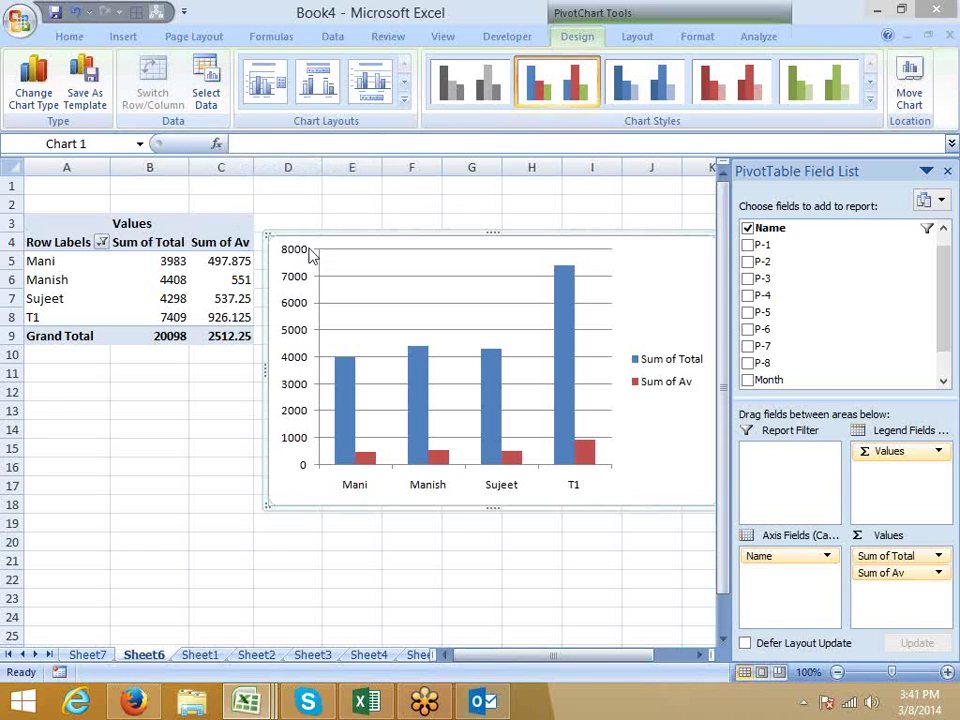
- Shift the PivotChart slightly closer to the PivotTable and view the PivotChart insertion option for the source data on Sheet1
left_click_drag(311, 236, 299, 215)
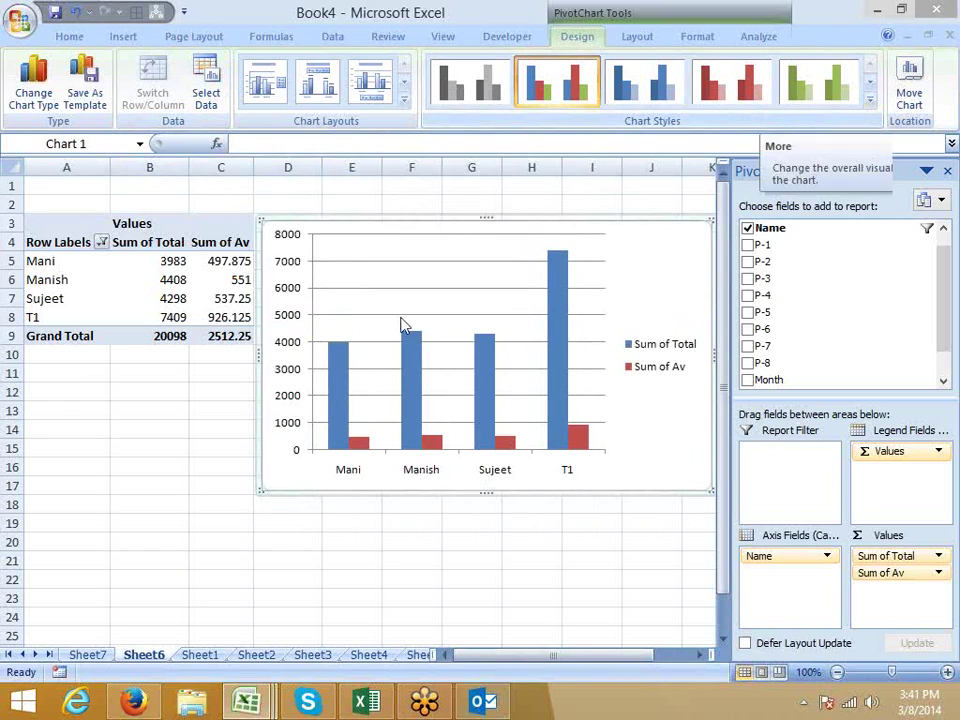
left_click(197, 654)
left_click(56, 188)
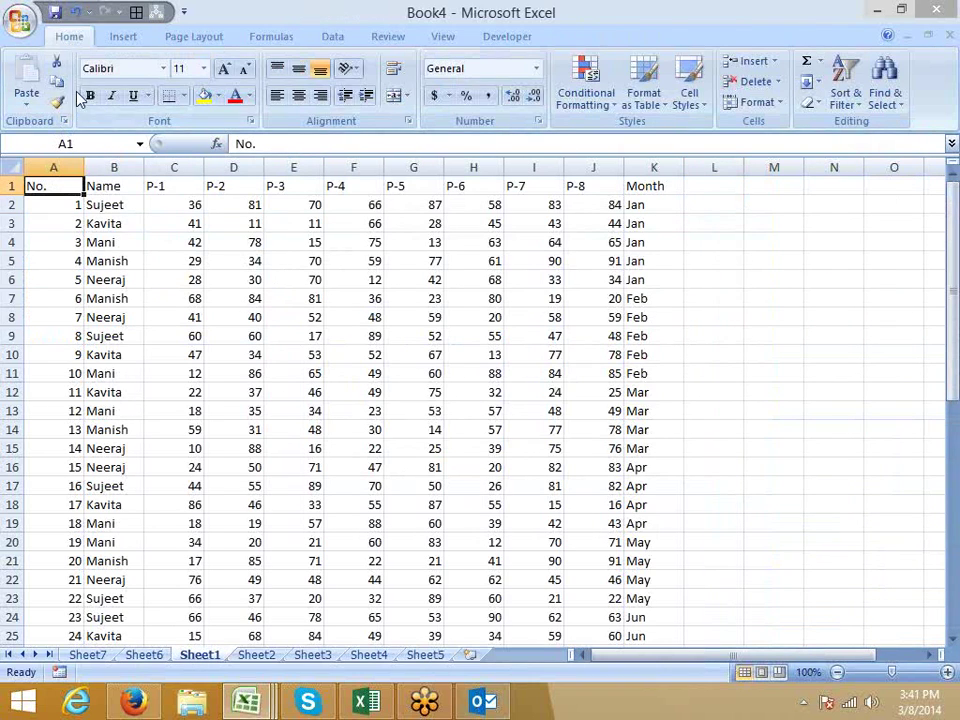
left_click(123, 38)
left_click(32, 108)
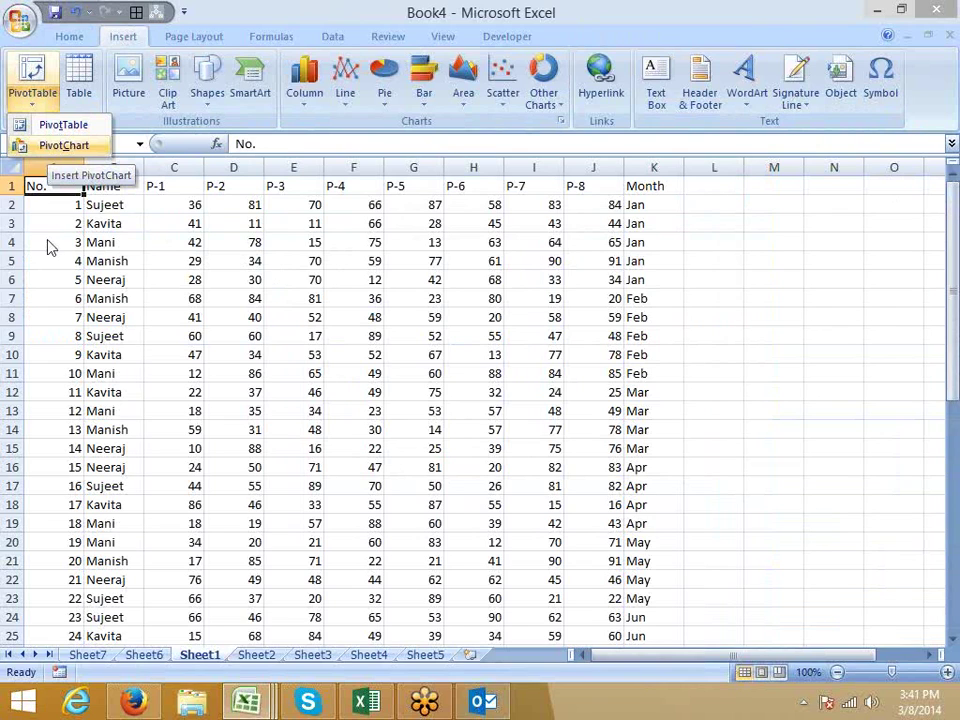
- Return to Sheet6 by way of the formula list on Sheet7 and delete the PivotChart
left_click(95, 658)
left_click(95, 658)
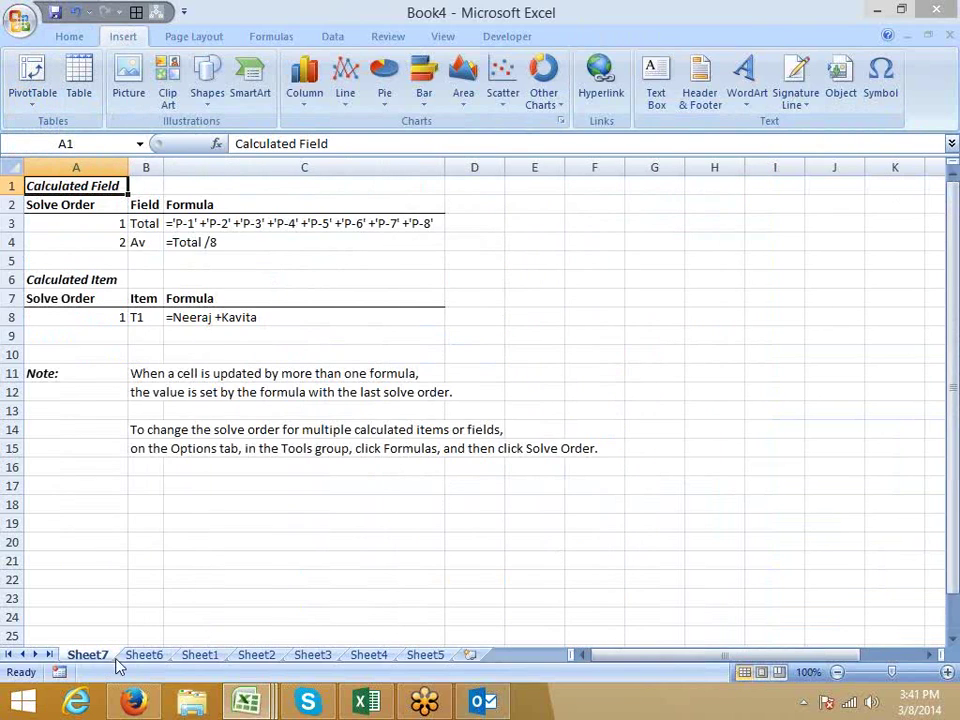
left_click(143, 655)
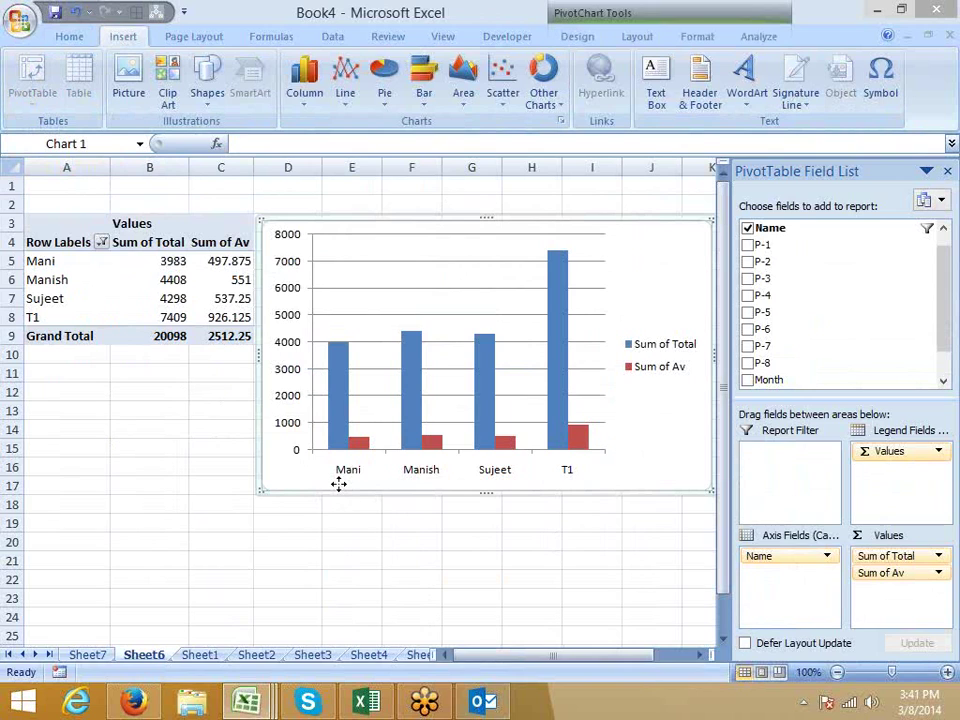
key("Delete")
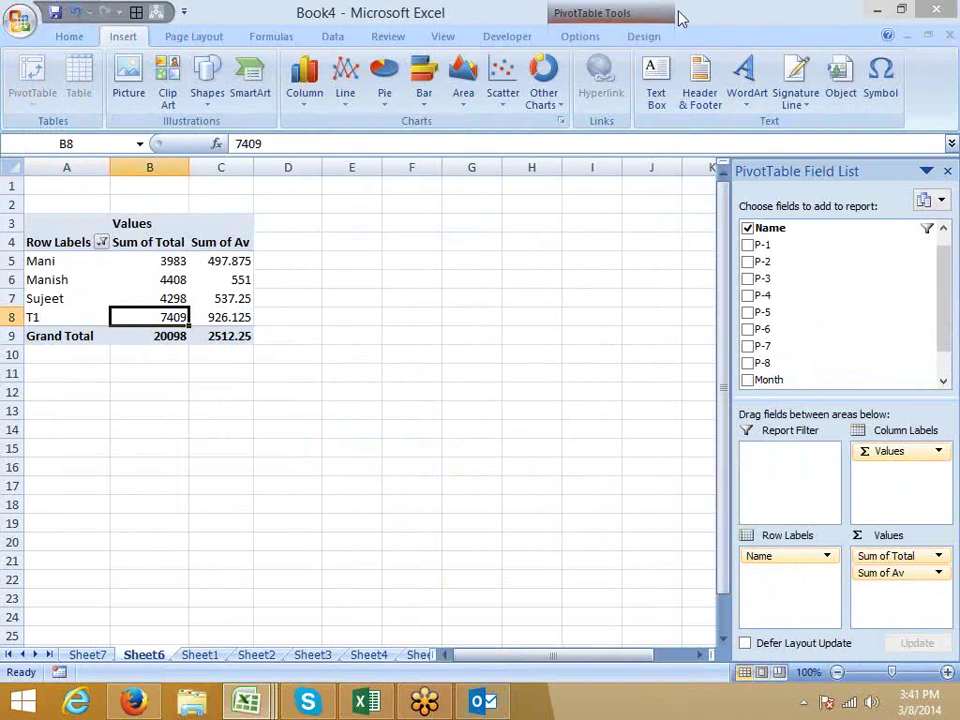
- Move the PivotTable from Sheet6 to cell L3 of the existing worksheet Sheet1
left_click(617, 18)
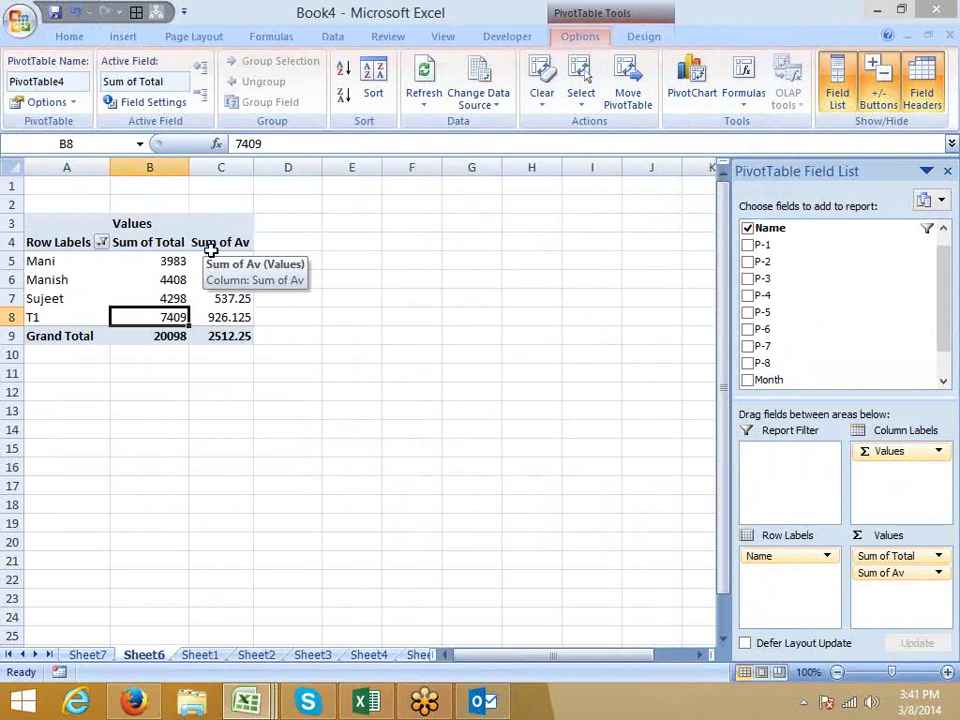
left_click(628, 84)
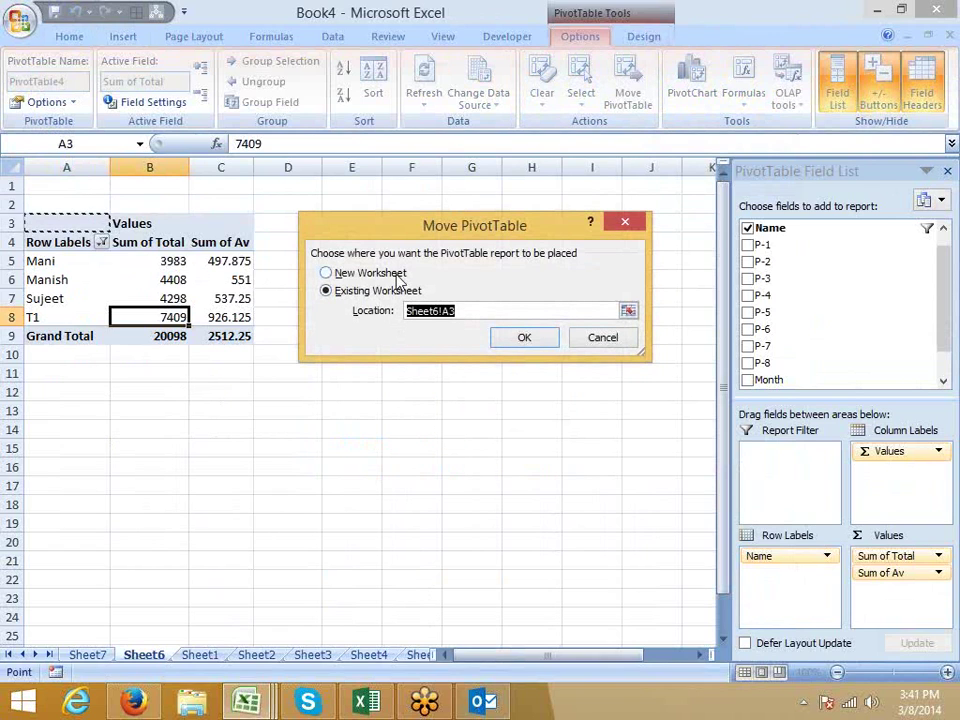
left_click(214, 657)
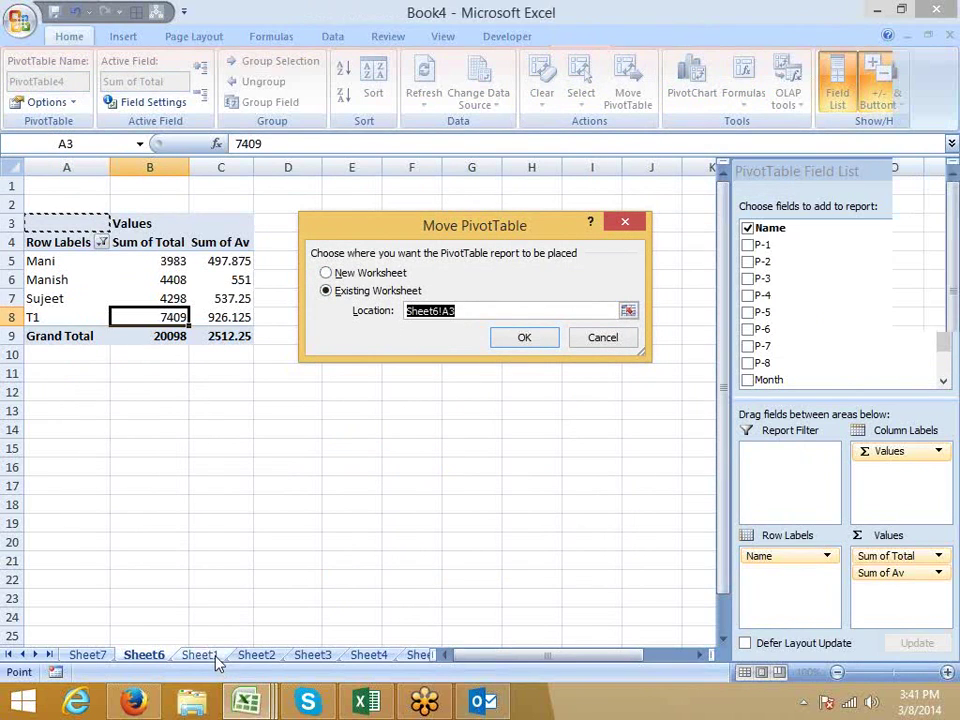
left_click(731, 224)
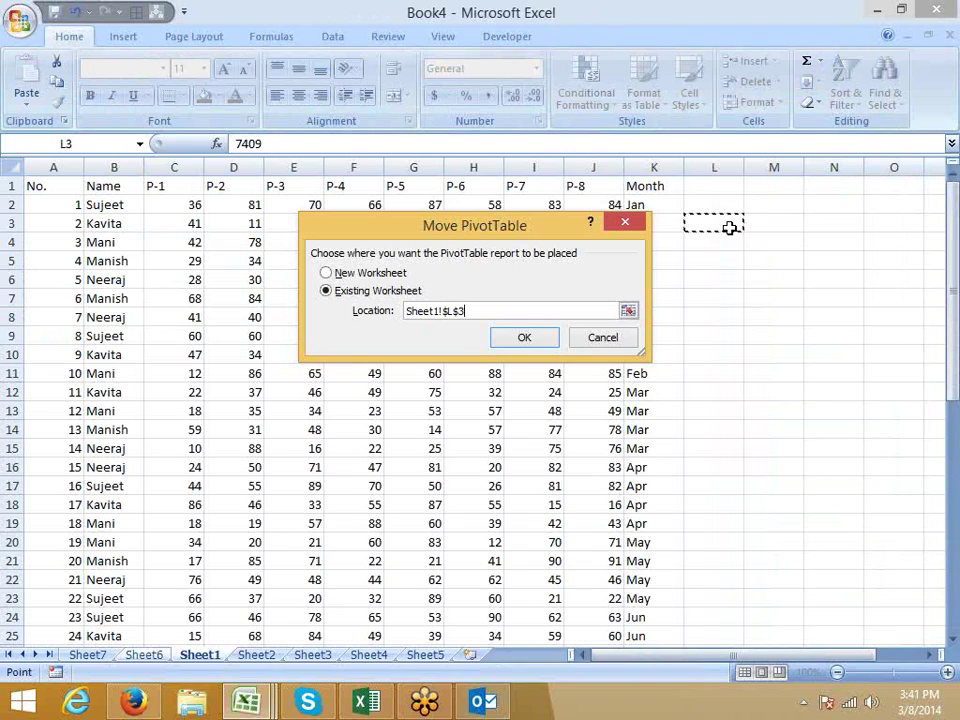
left_click(524, 338)
left_click(462, 410)
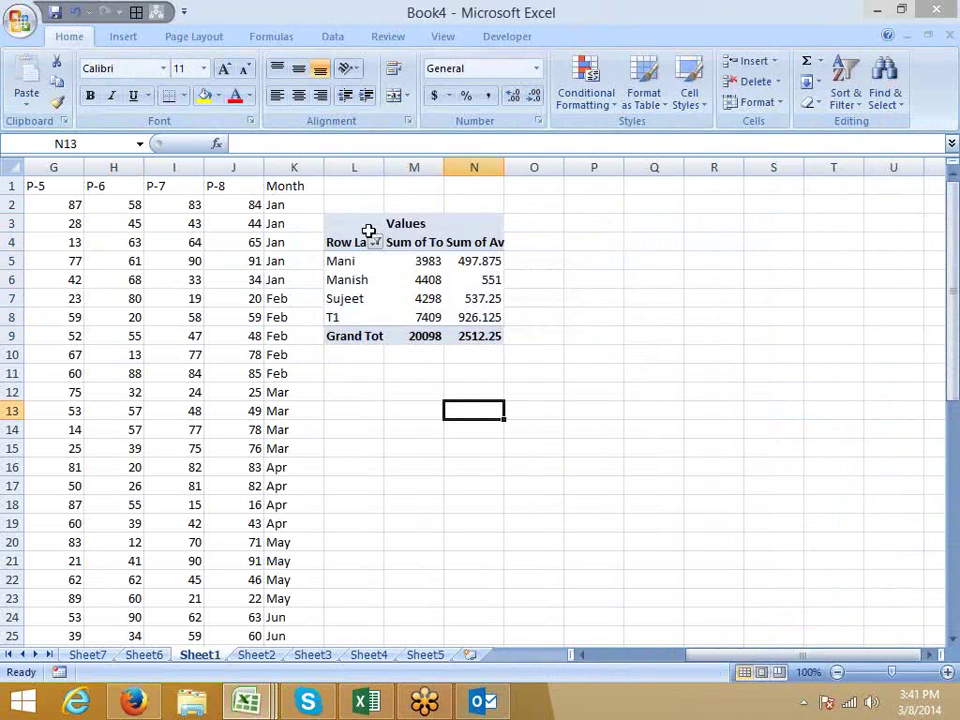
- Create a new PivotTable from the source range A1:K51 on Sheet1, placed at cell A1 of the existing Sheet3
left_click(92, 186)
key("ctrl+Home")
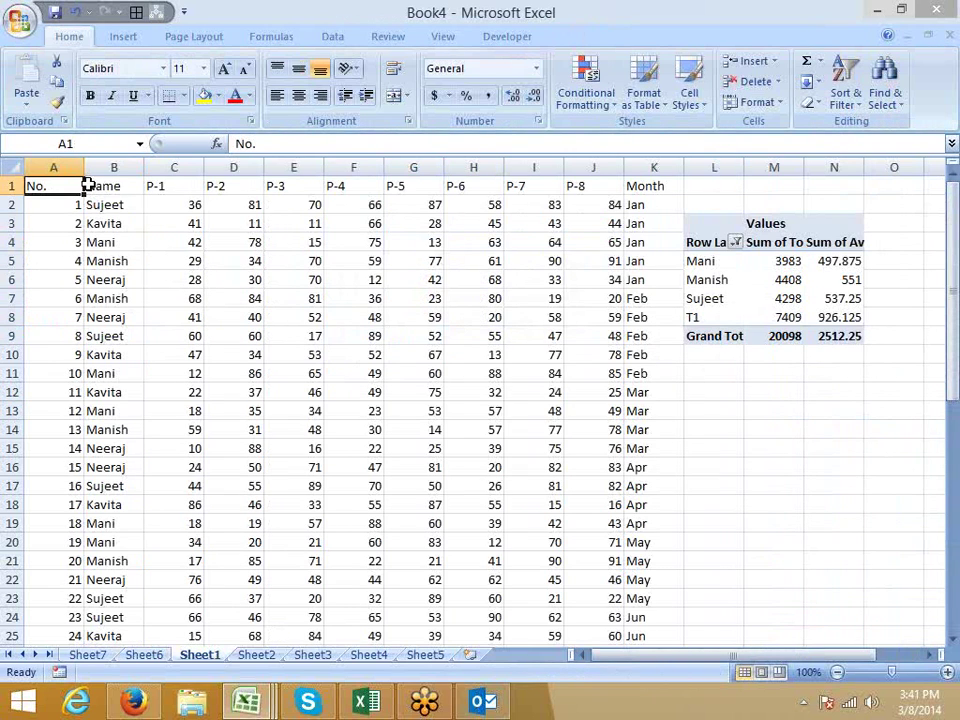
key("ctrl+shift+Right")
key("ctrl+shift+Down")
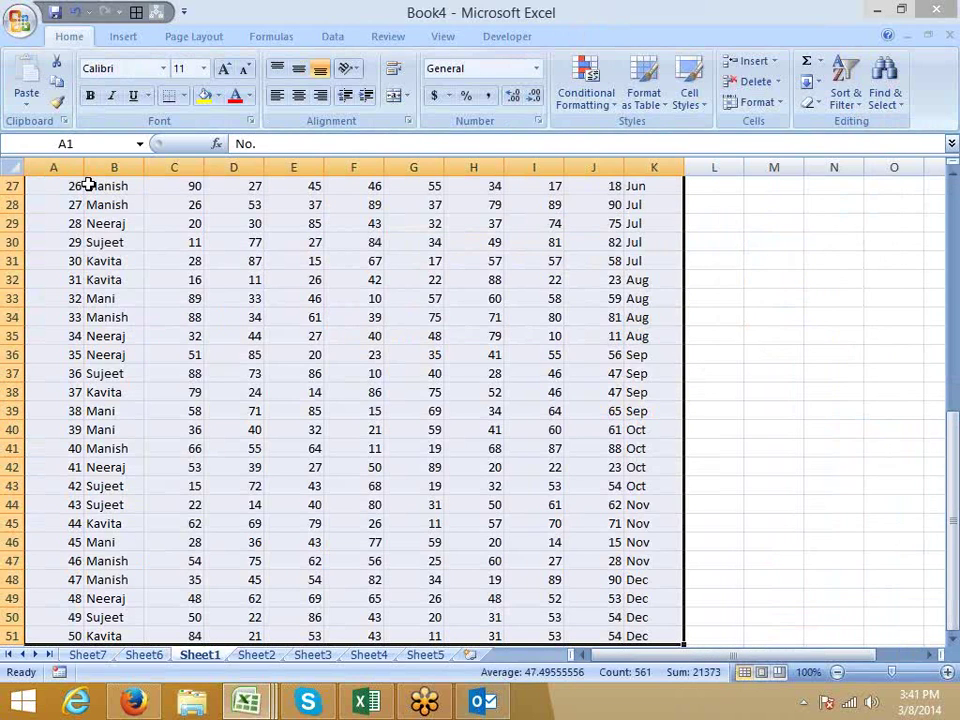
left_click(123, 36)
left_click(32, 92)
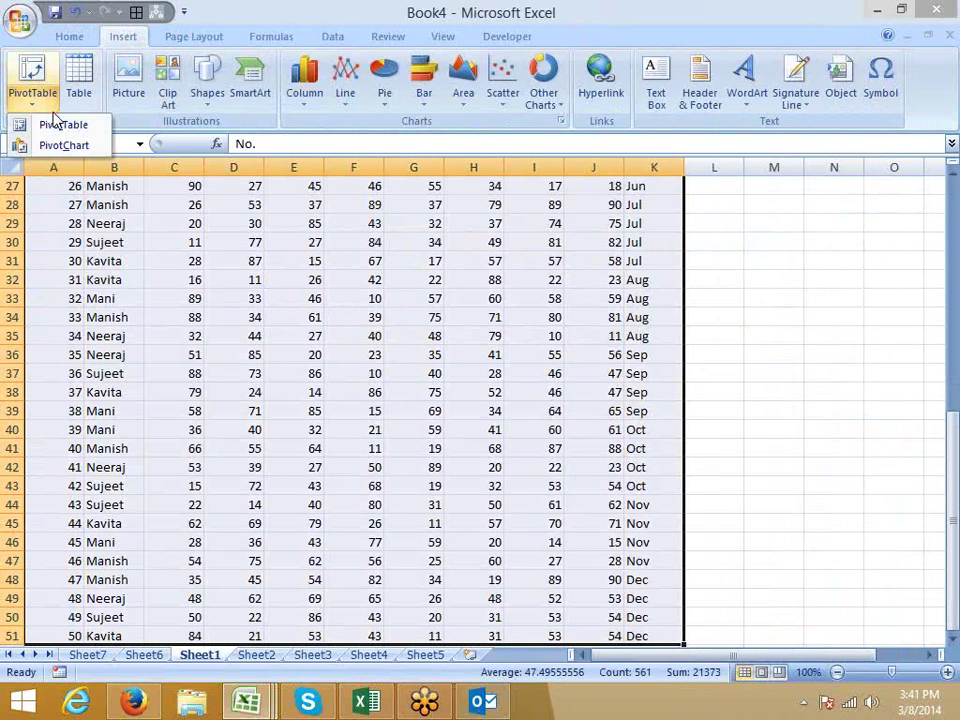
left_click(58, 123)
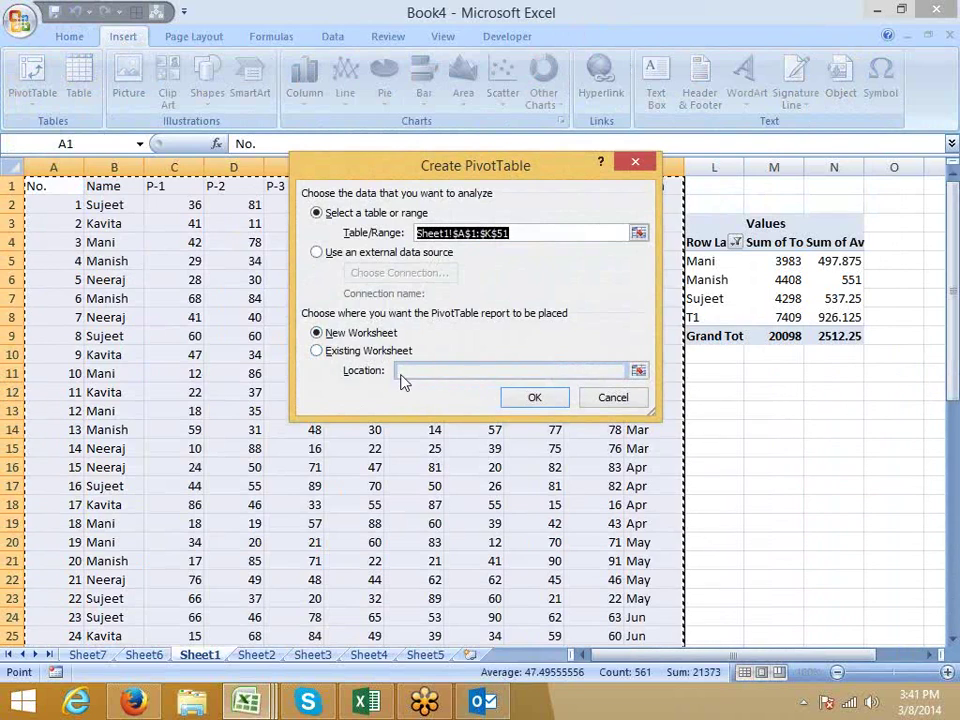
left_click(318, 350)
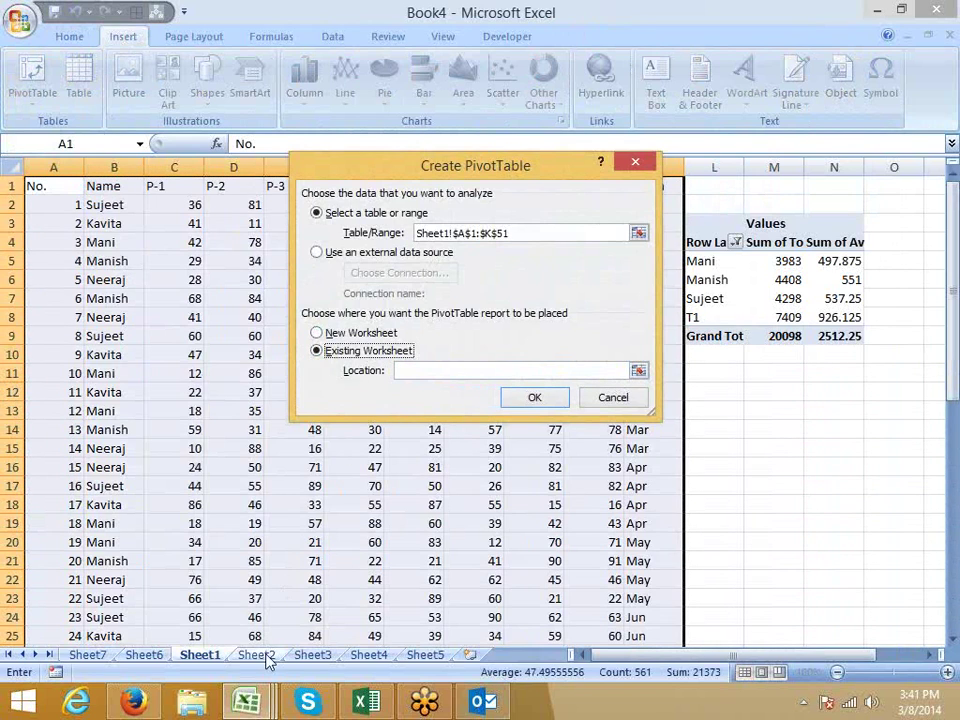
left_click(318, 657)
left_click(54, 187)
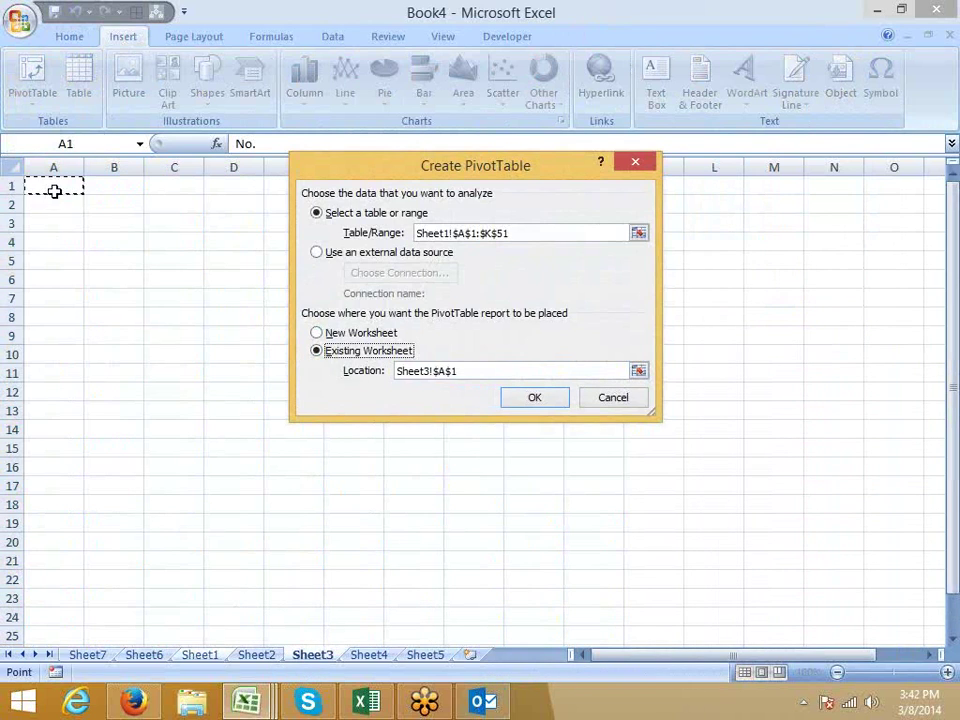
left_click(549, 400)
- Add Name to the row labels and P-2 to the values of the PivotTable at Sheet3 A1
left_click_drag(827, 244, 808, 541)
left_click_drag(767, 280, 898, 563)
left_click(208, 372)
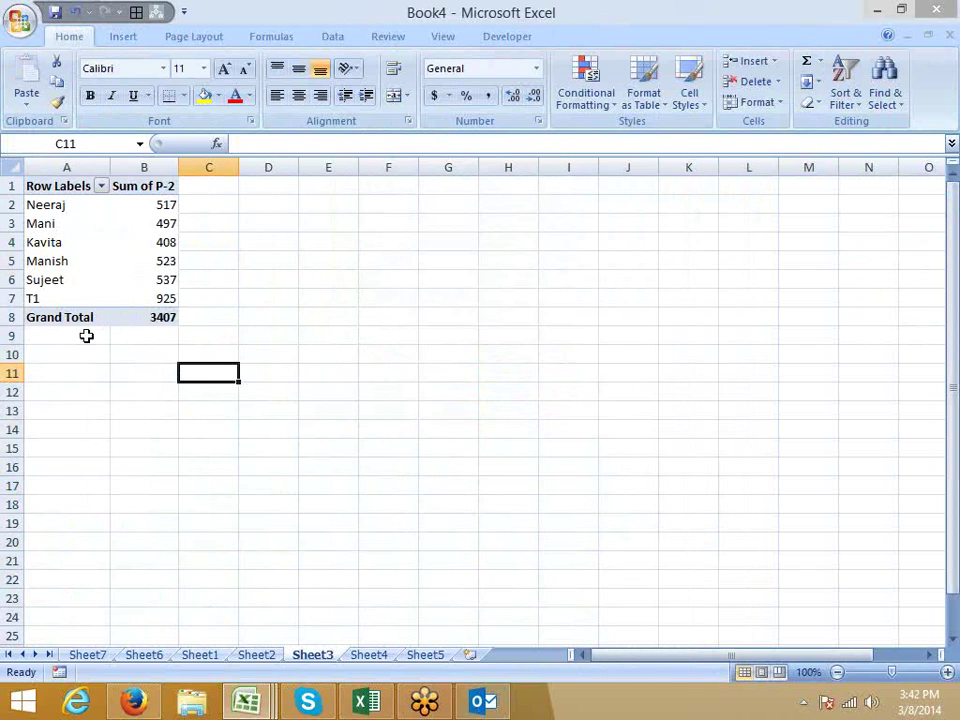
left_click(58, 391)
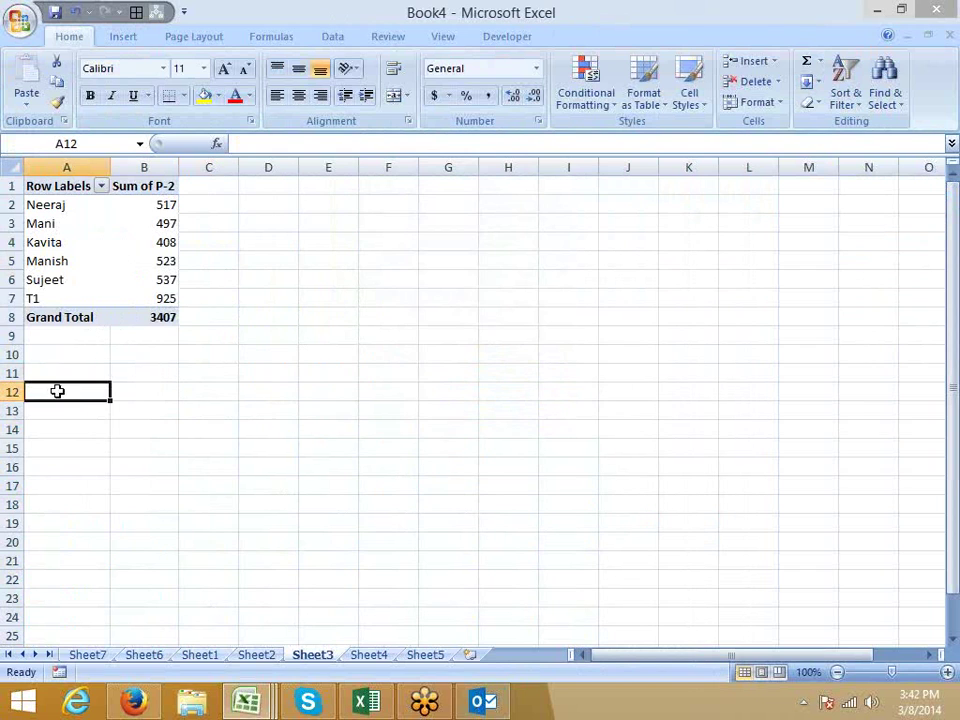
- Create a second PivotTable from Sheet1 range A1:K51, placed below the first one at cell A10 of Sheet3
left_click(203, 659)
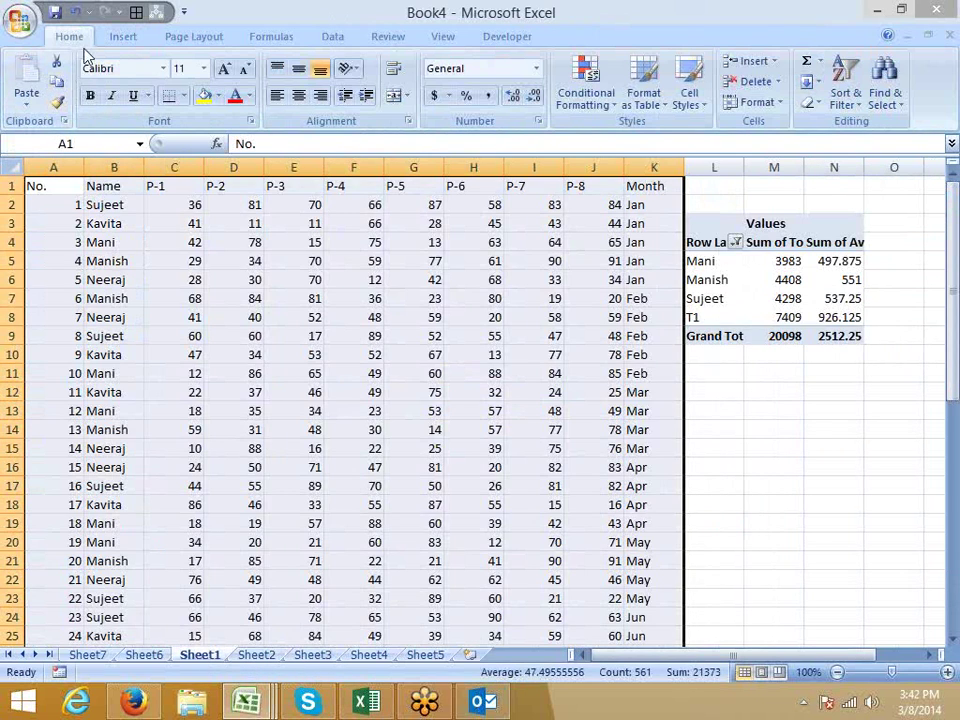
left_click(122, 36)
left_click(33, 92)
left_click(63, 125)
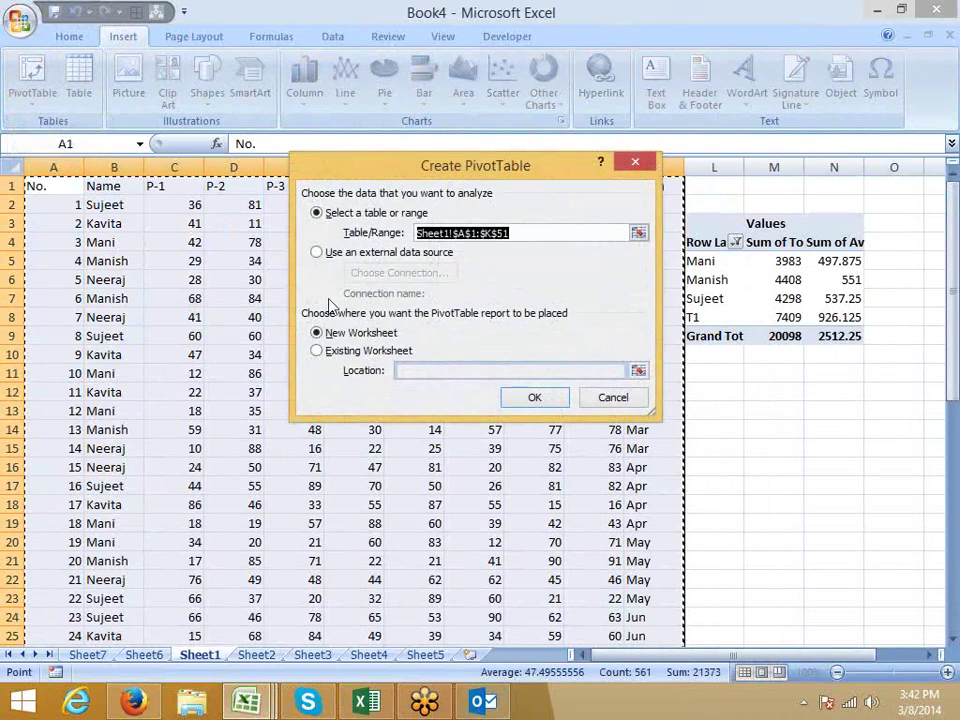
left_click(378, 352)
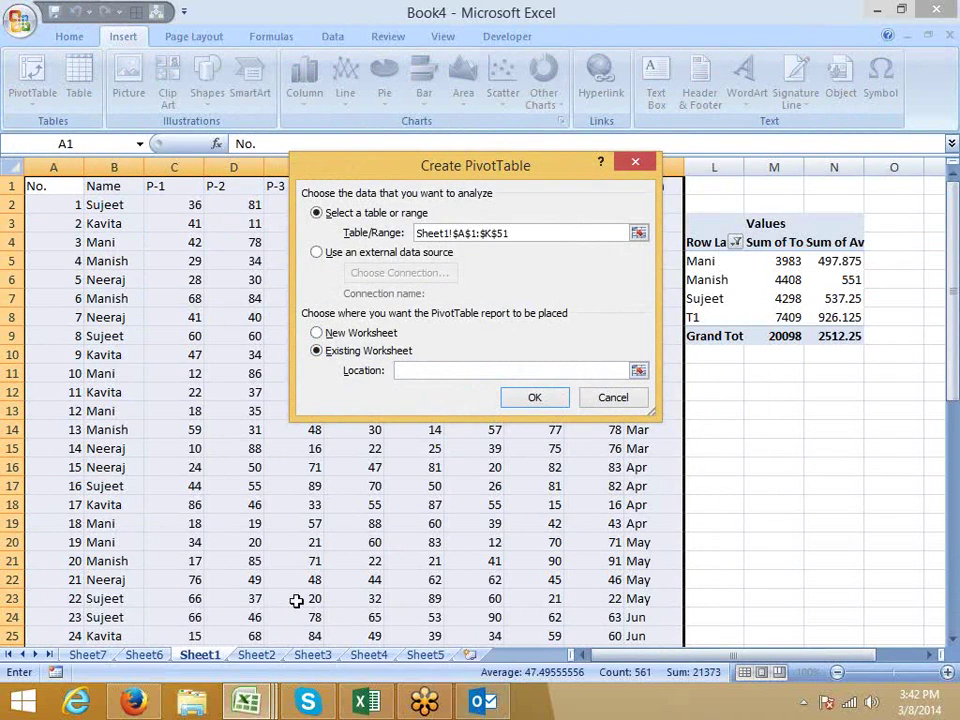
left_click(256, 654)
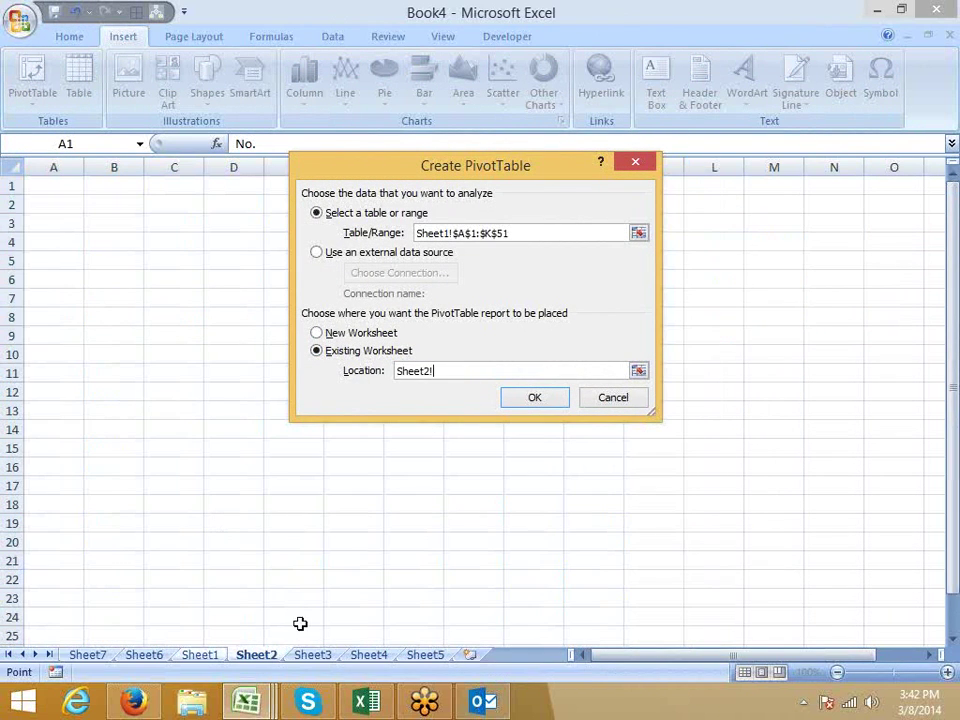
left_click(313, 654)
left_click(70, 354)
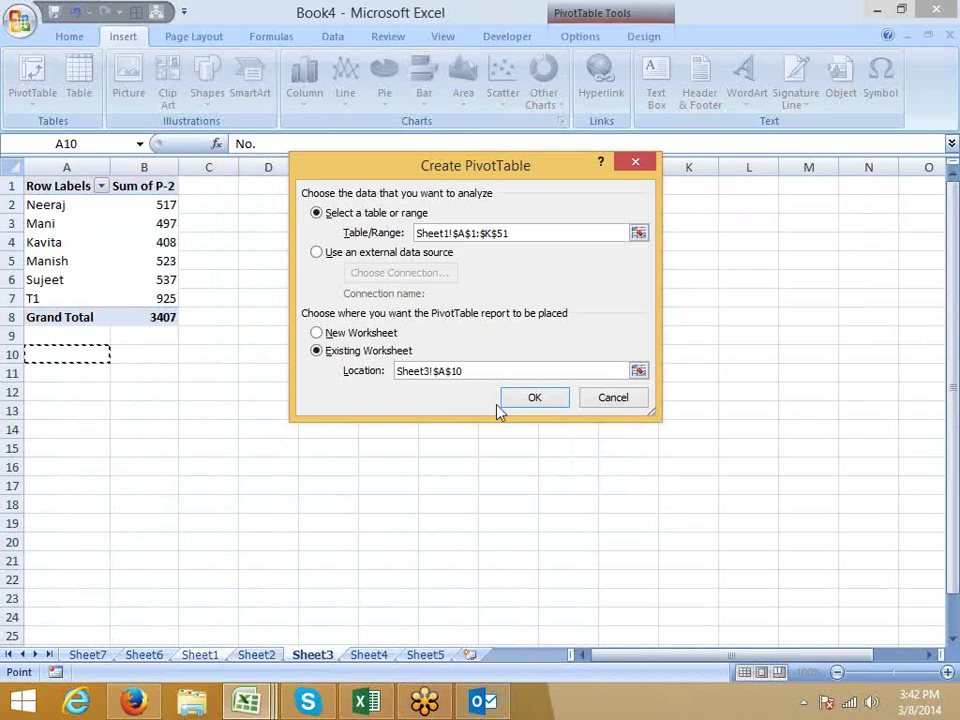
left_click(532, 397)
- Add Name to the row labels and P-2 and P-4 to the values of the second PivotTable
left_click_drag(760, 250, 793, 566)
left_click_drag(776, 280, 885, 562)
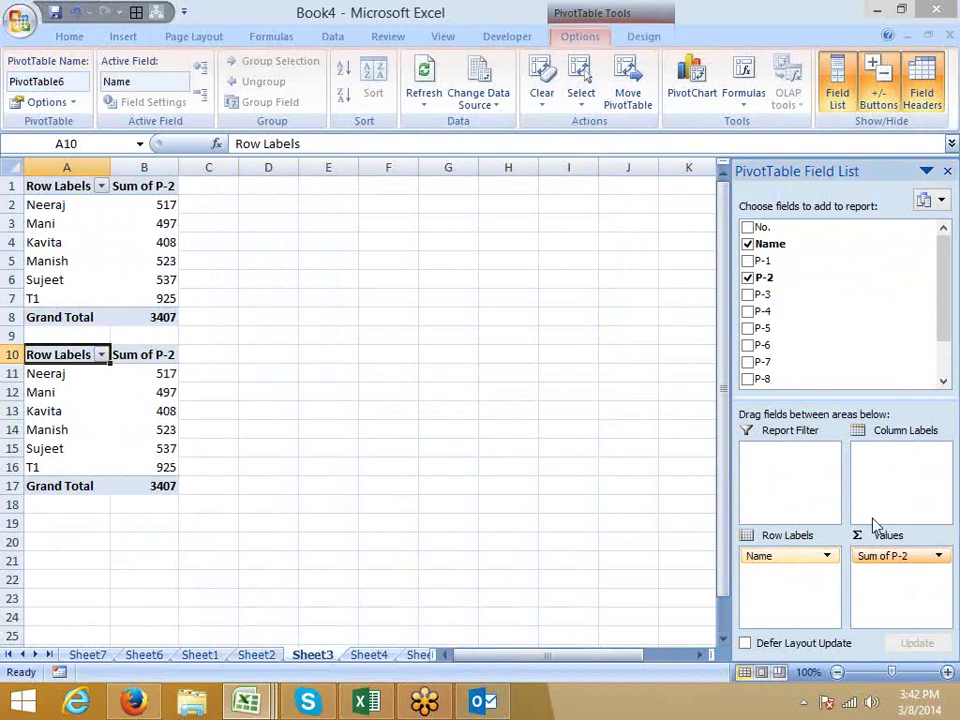
left_click_drag(765, 311, 884, 582)
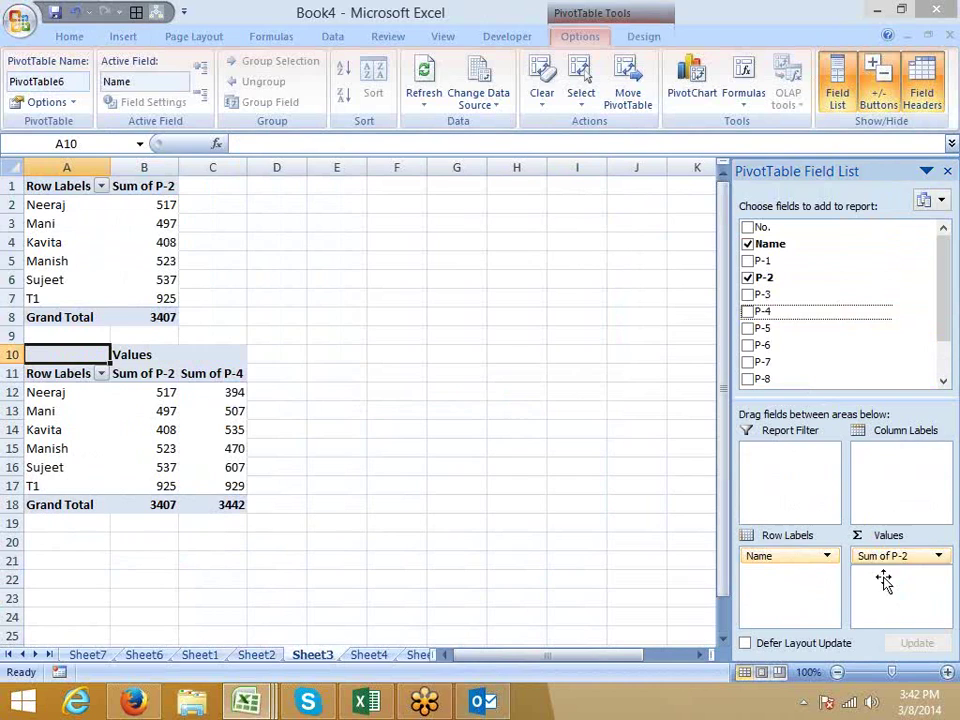
- Examine the ranges and field layouts of the two stacked PivotTables on Sheet3, and open Sheet4
left_click(123, 237)
left_click_drag(80, 350, 237, 524)
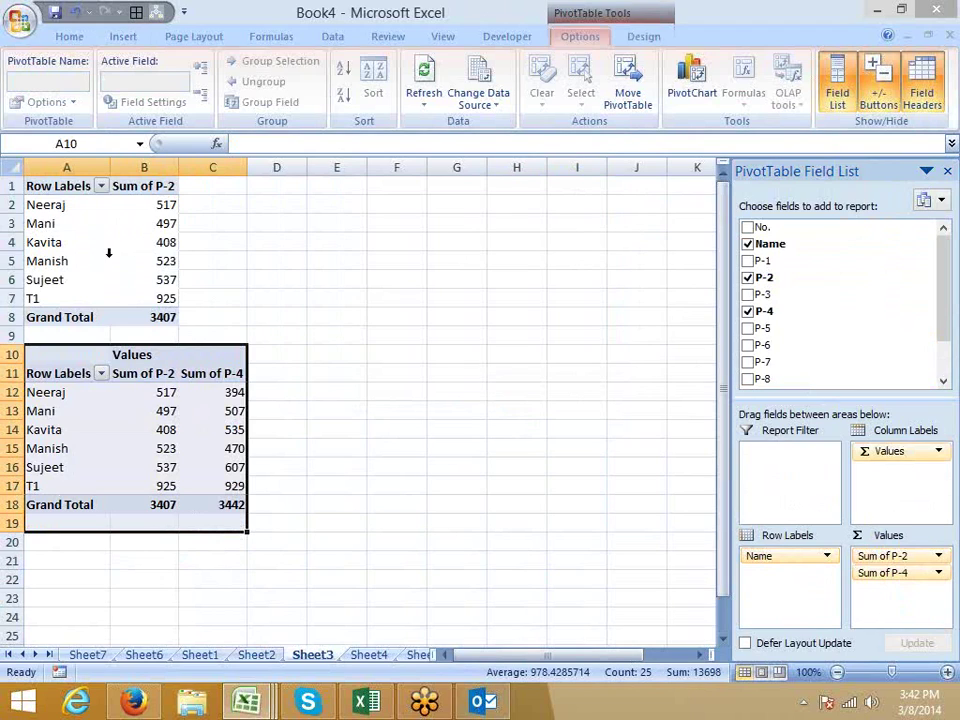
left_click(76, 372)
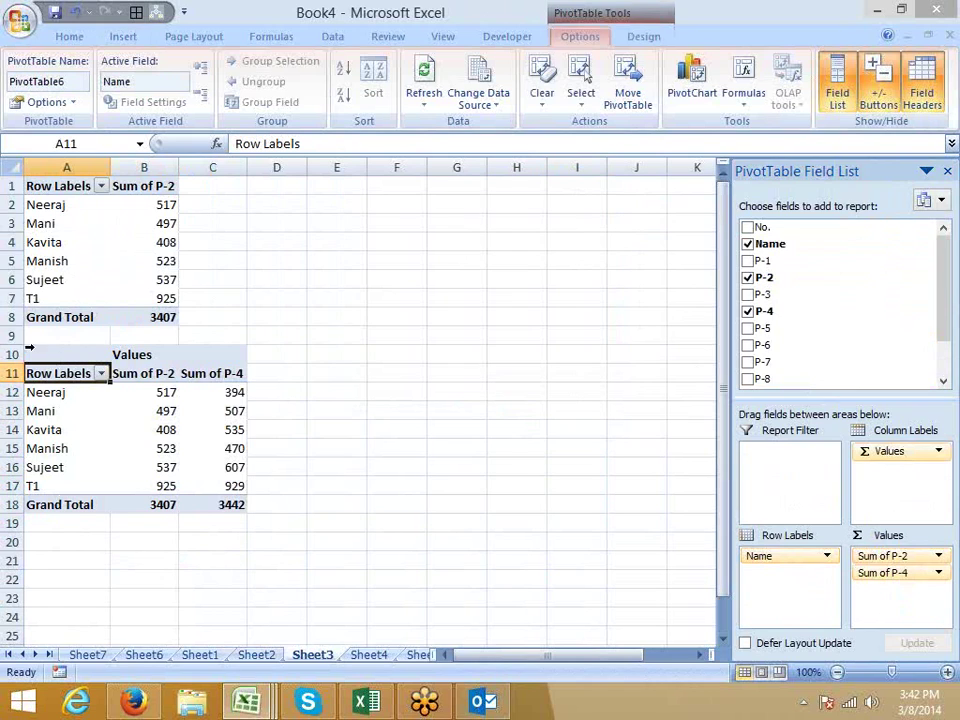
left_click_drag(10, 354, 18, 448)
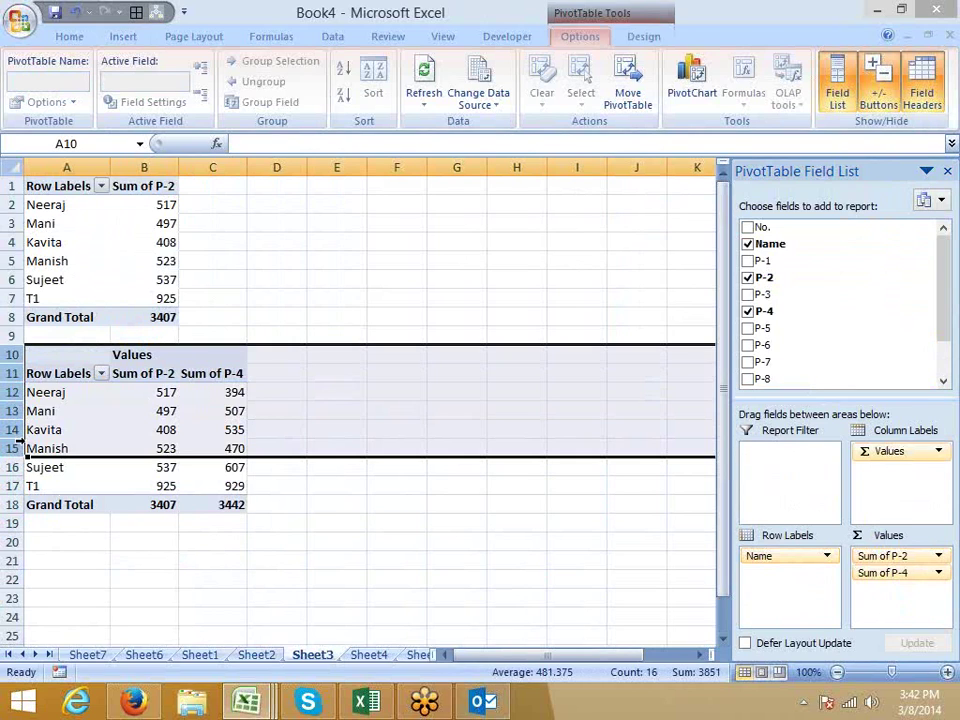
left_click(292, 297)
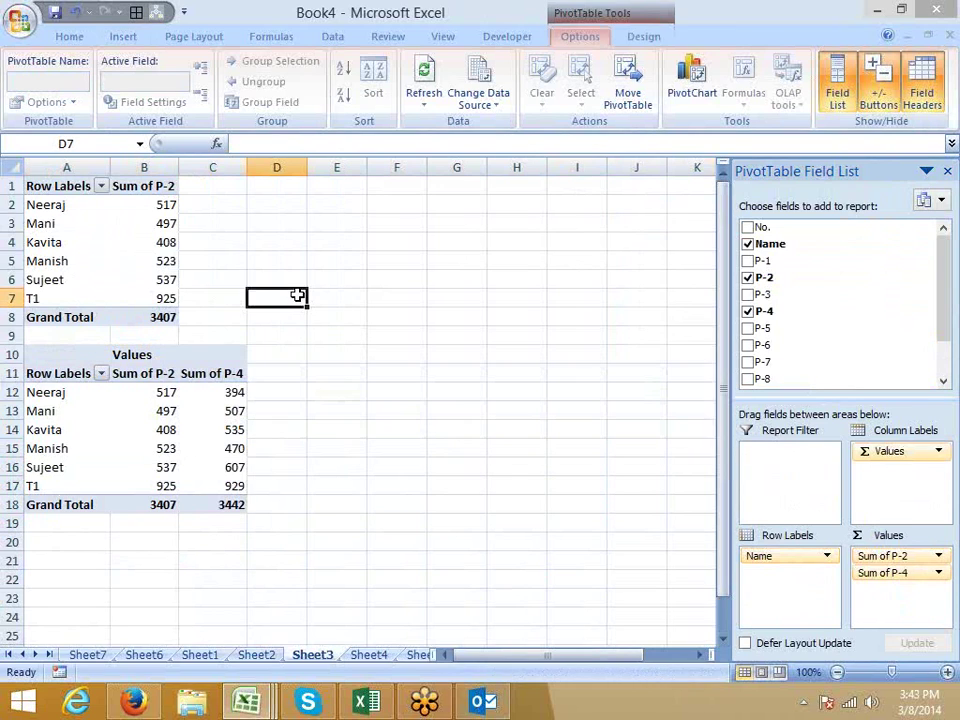
left_click(40, 284)
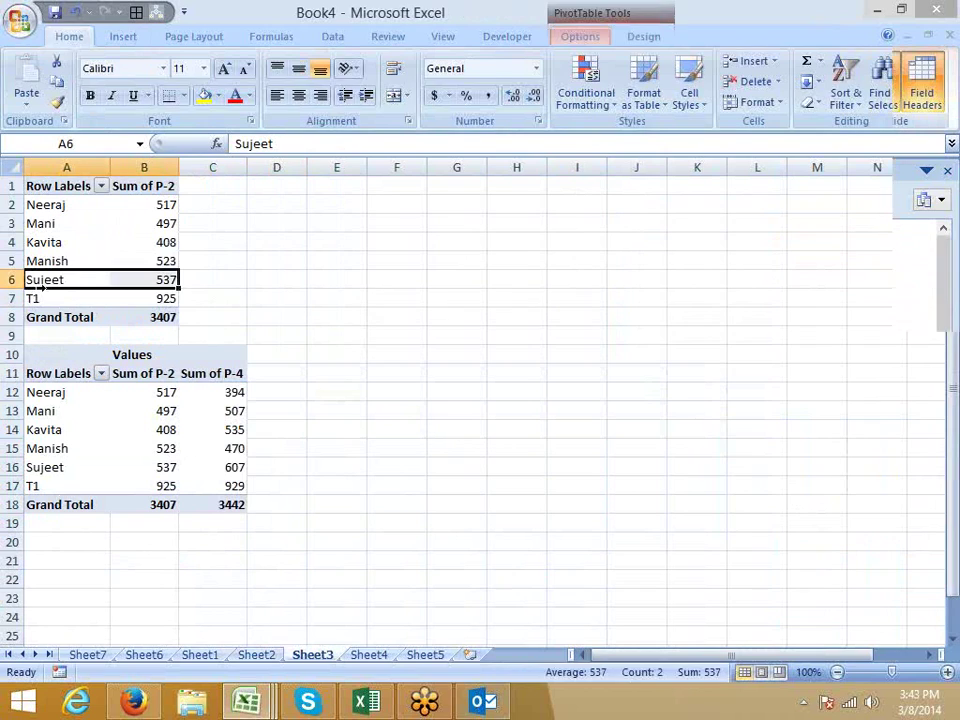
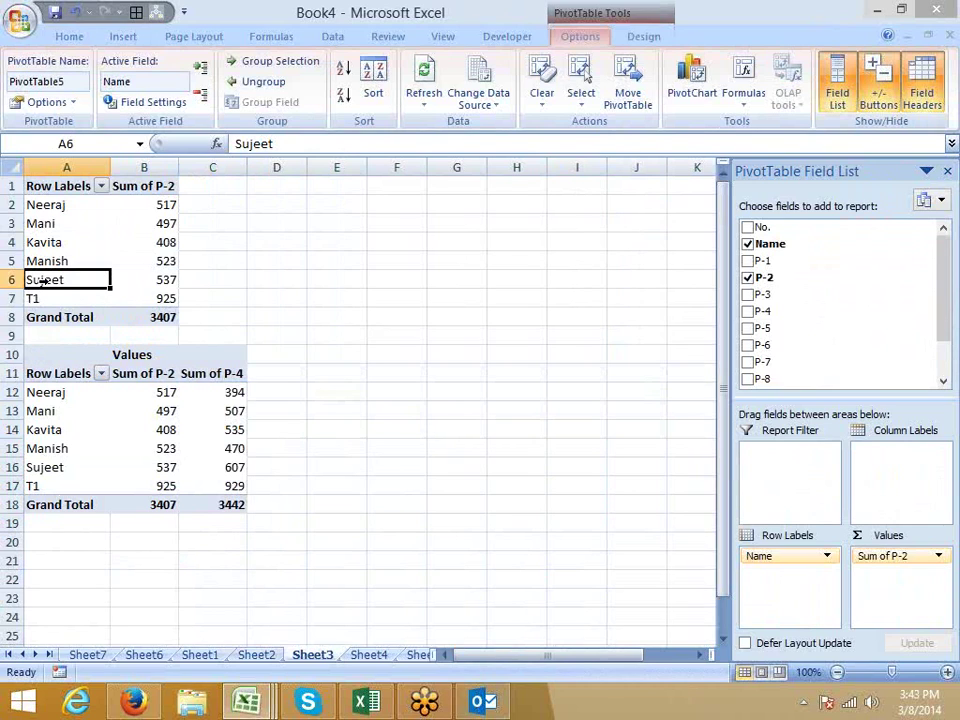
left_click(282, 208)
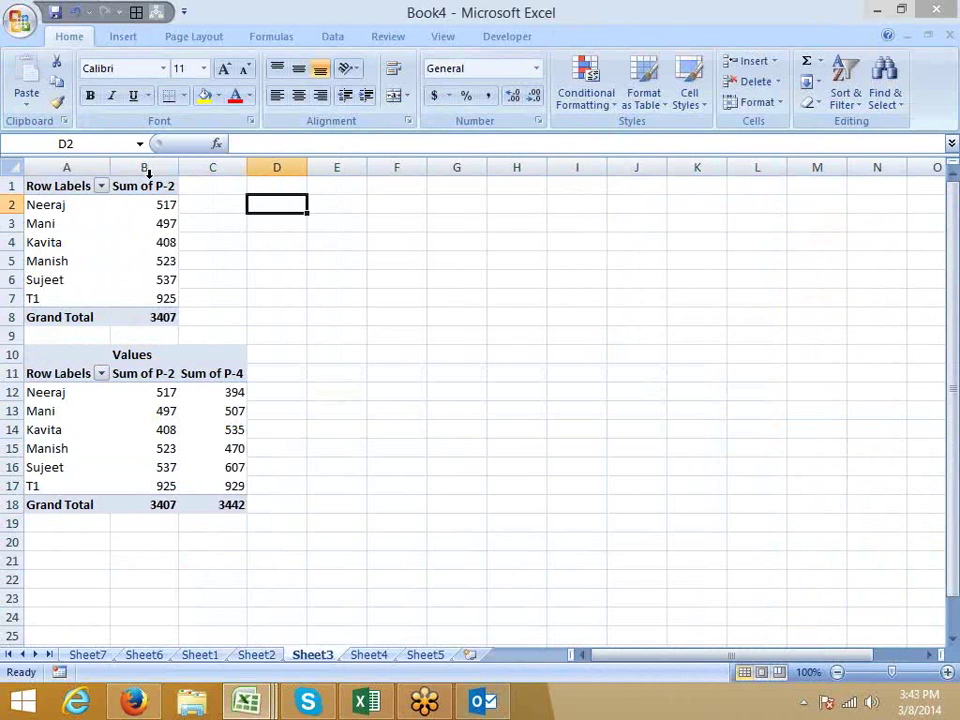
left_click(170, 432)
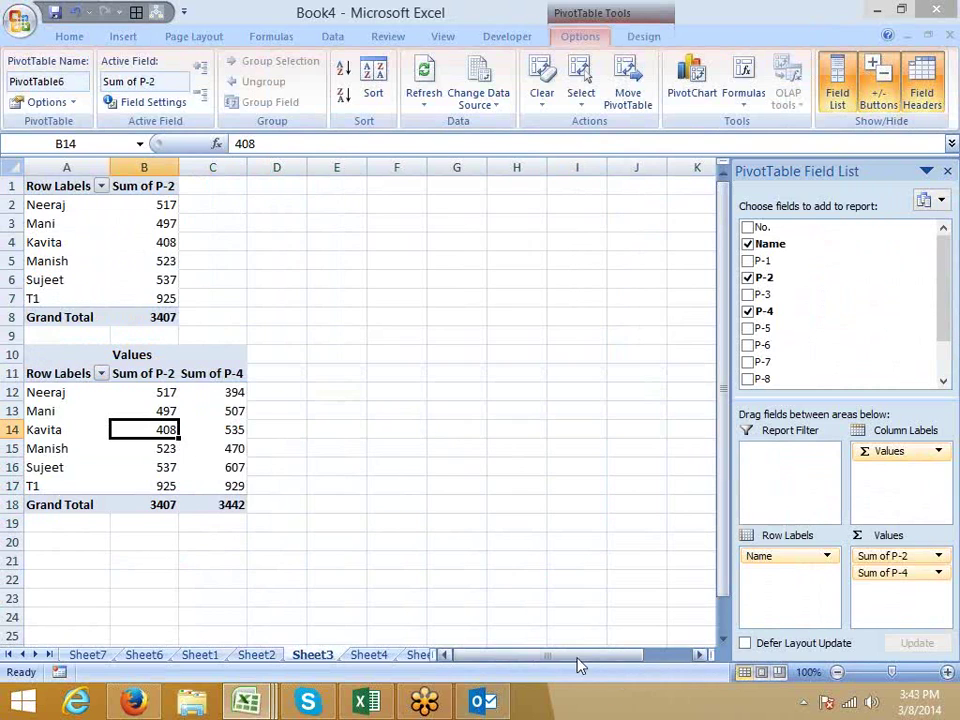
mouse_move(579, 664)
left_mouse_down()
mouse_move(612, 664)
mouse_move(587, 665)
left_mouse_up()
left_click(368, 655)
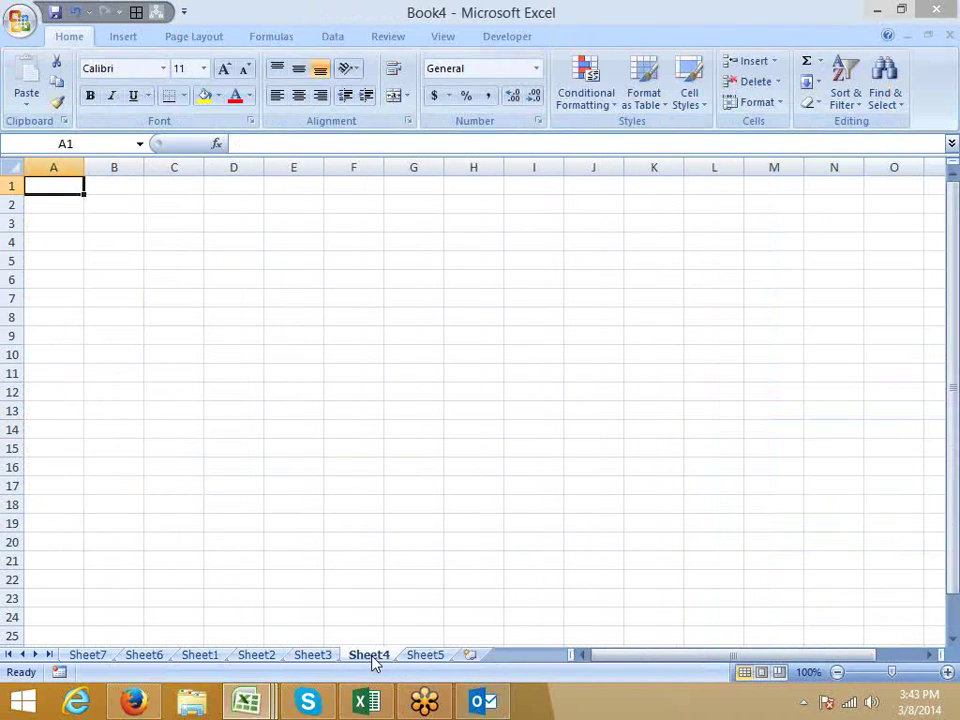
- Examine the selection options of the second PivotTable on Sheet3, selecting its Name labels and its entire row 15
left_click(322, 656)
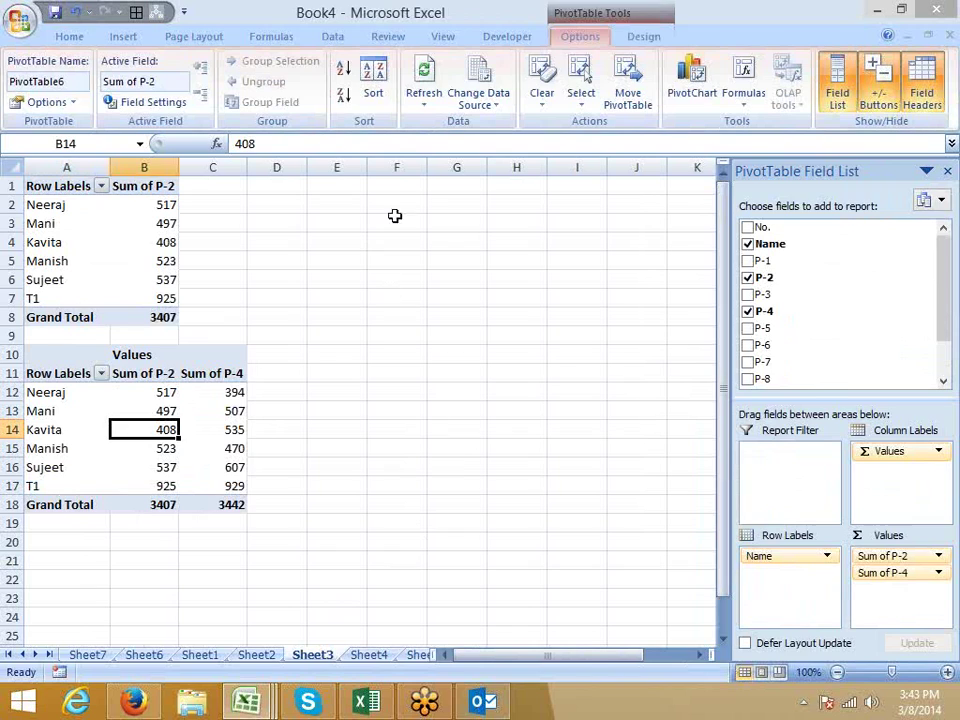
left_click(398, 189)
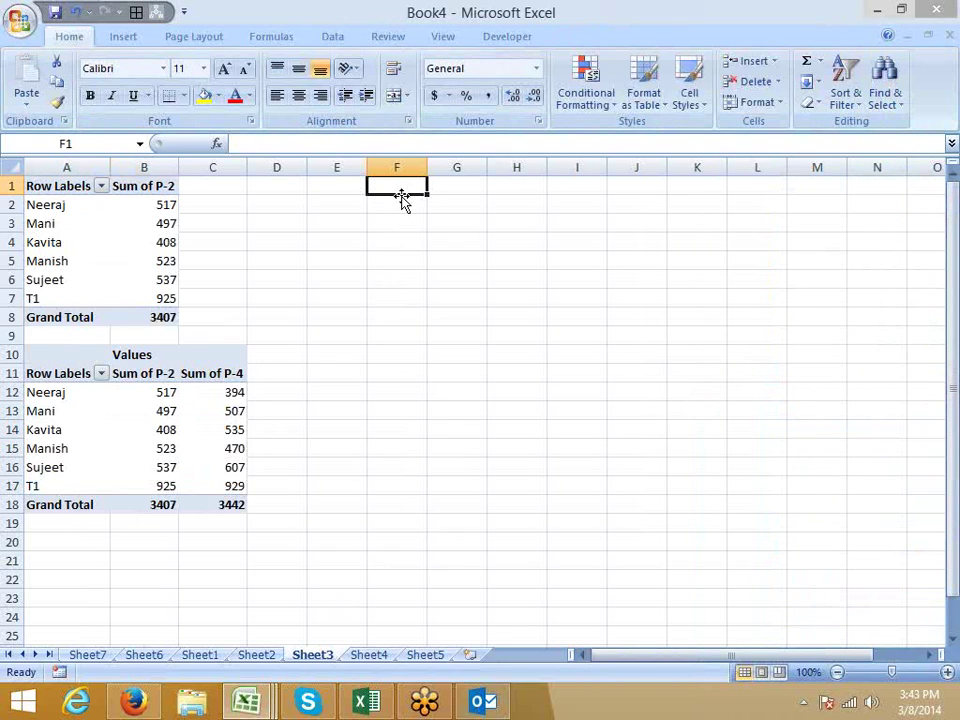
left_click(105, 477)
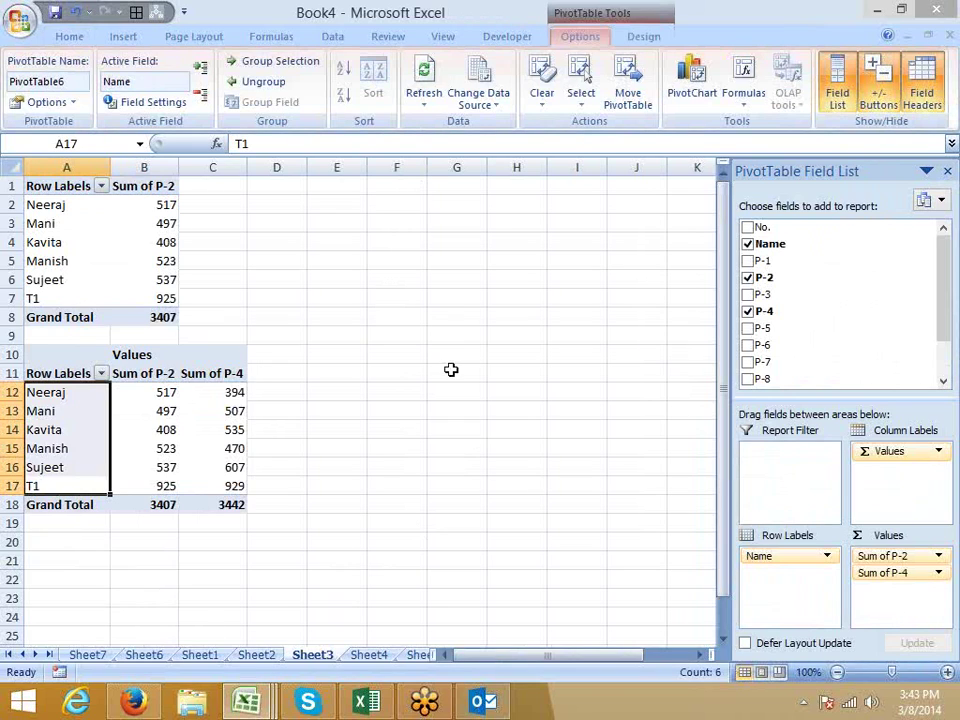
left_click(150, 366)
left_click(190, 424)
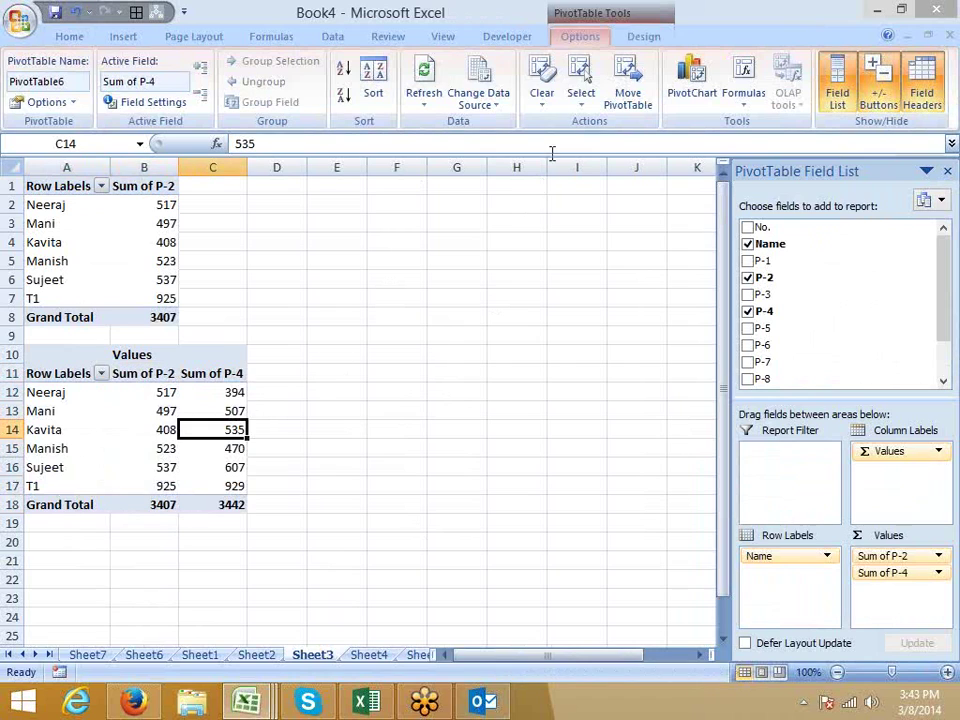
left_click(581, 95)
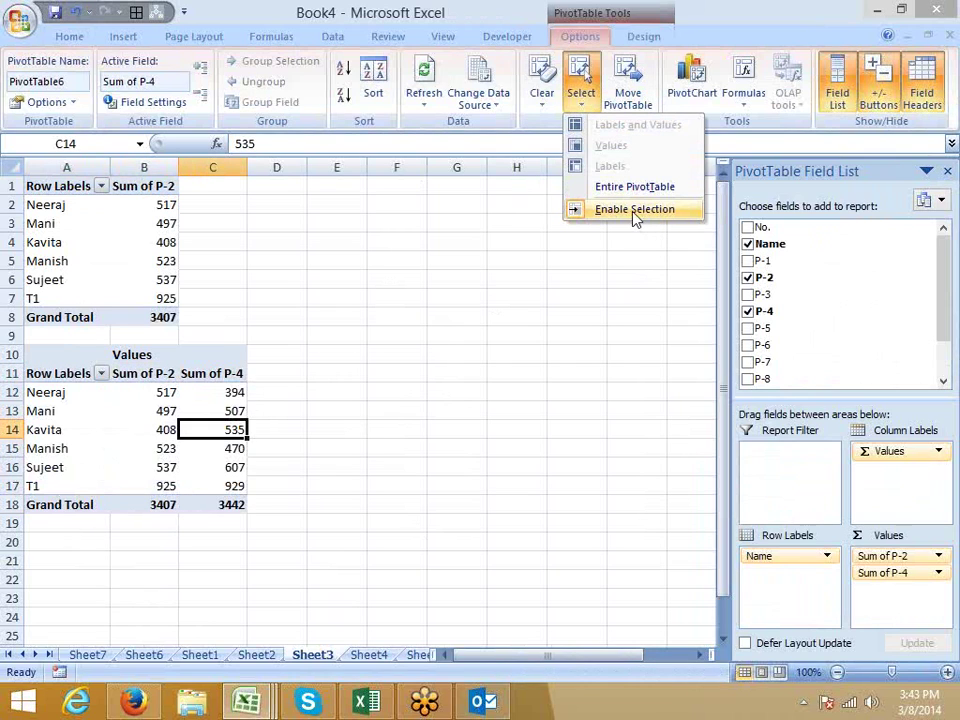
left_click(69, 451)
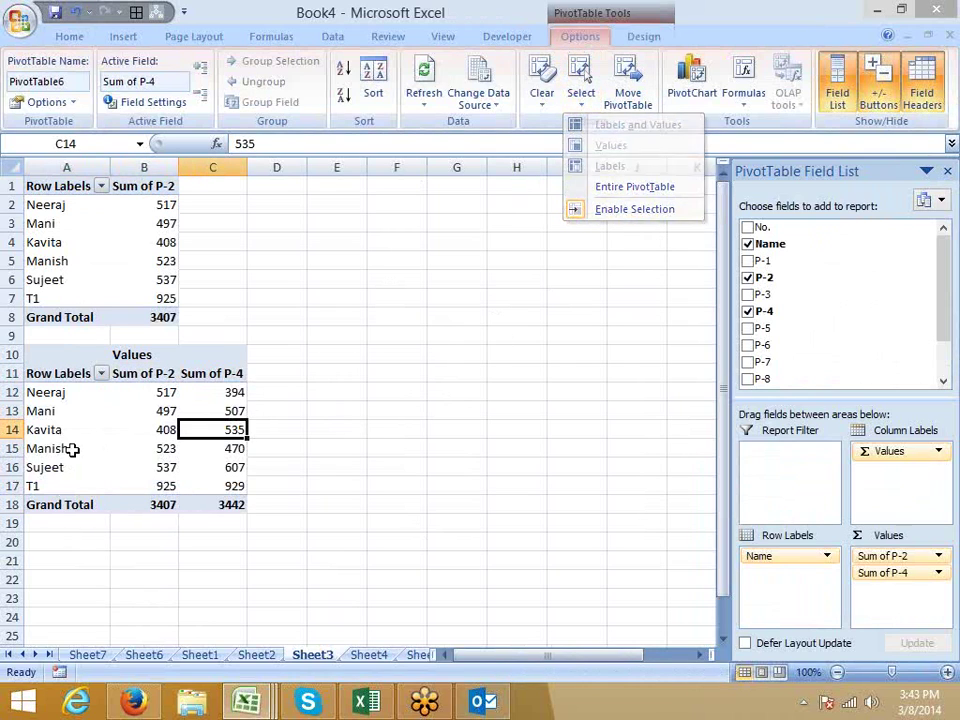
left_click(35, 411)
left_click(31, 449)
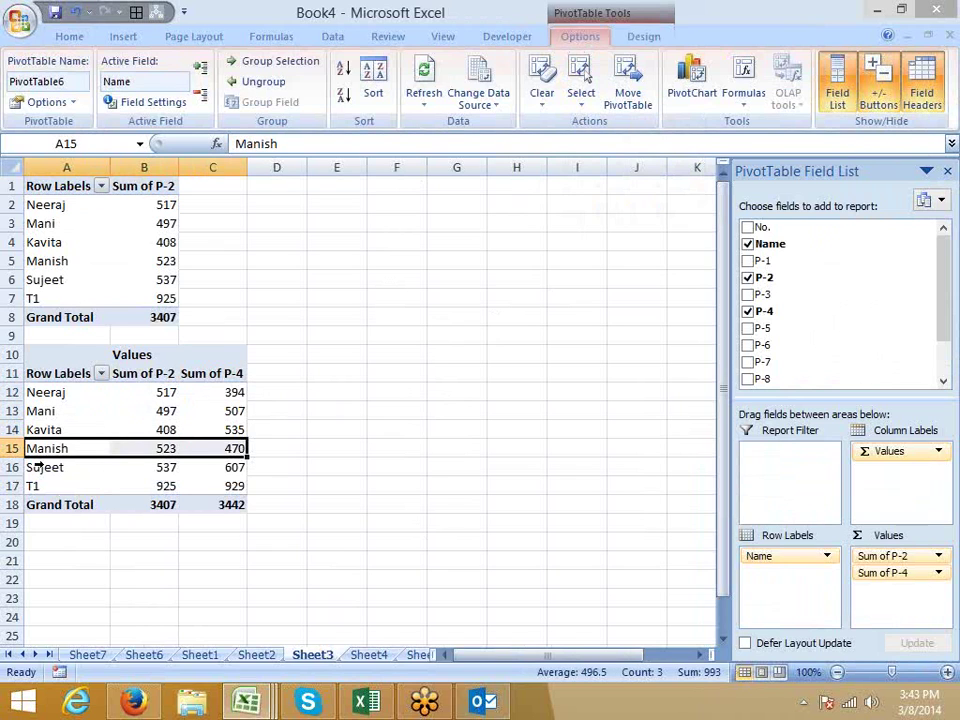
- Switch to the Book3 workbook with the Up-sell PivotTable on Sheet9
key("alt+Tab")
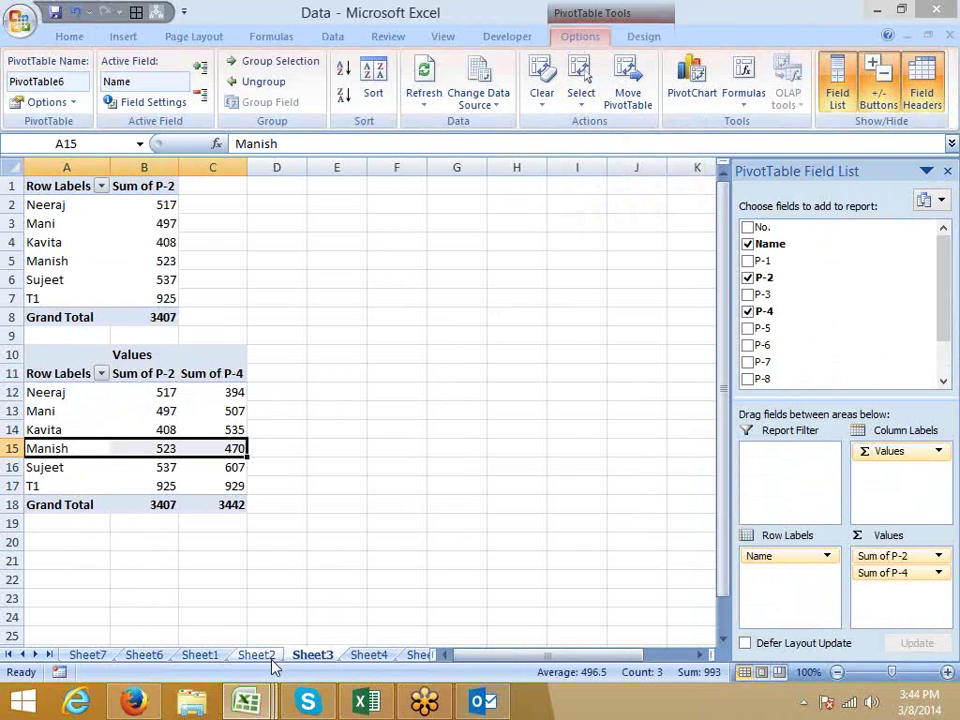
left_click(355, 703)
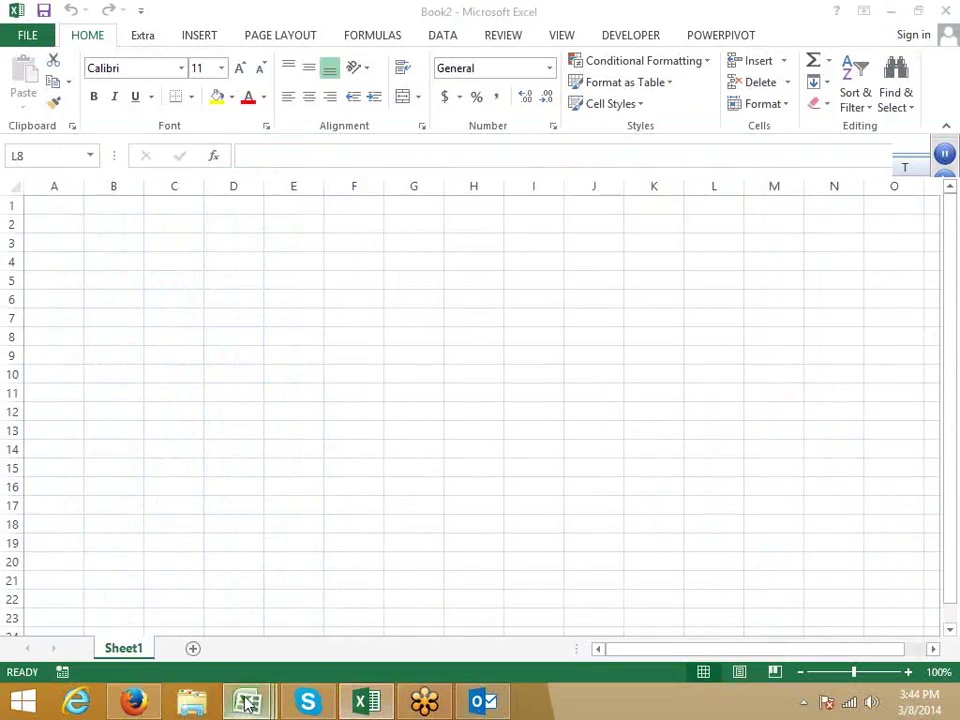
left_click(246, 703)
left_click(298, 621)
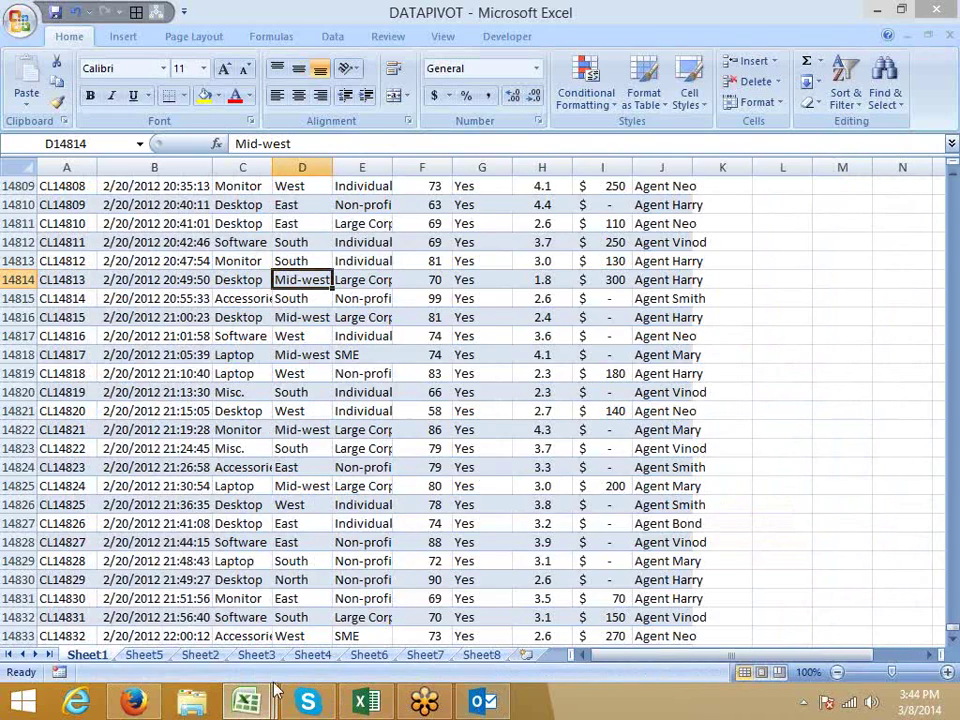
mouse_move(246, 703)
left_click(490, 644)
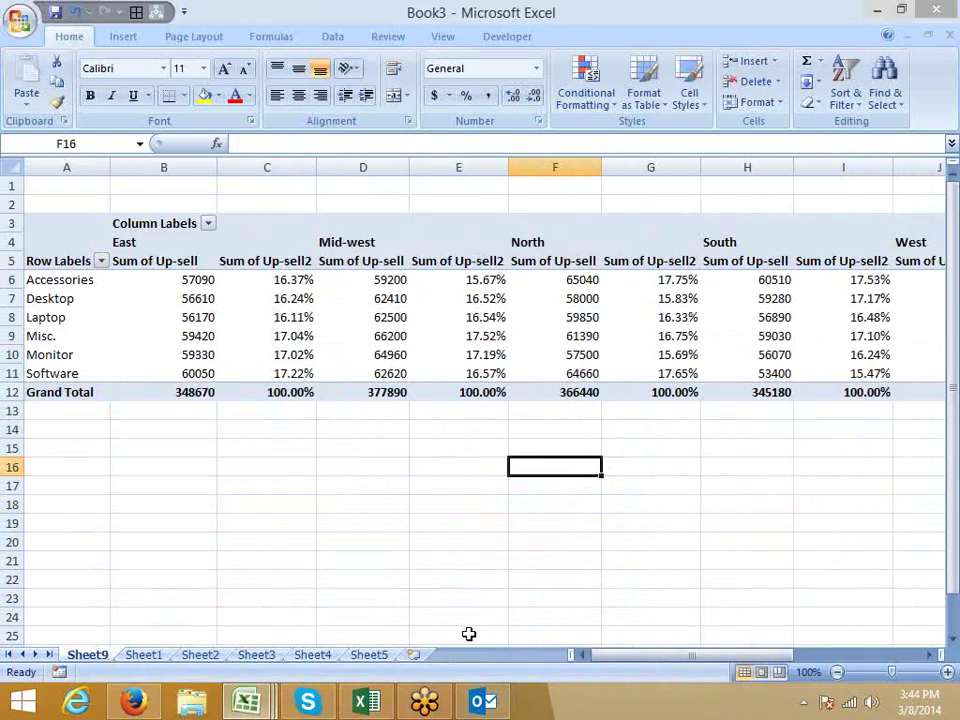
- Select all Sum of Up-sell2 columns in the Sheet9 PivotTable, and turn off Enable Selection
left_click(103, 317)
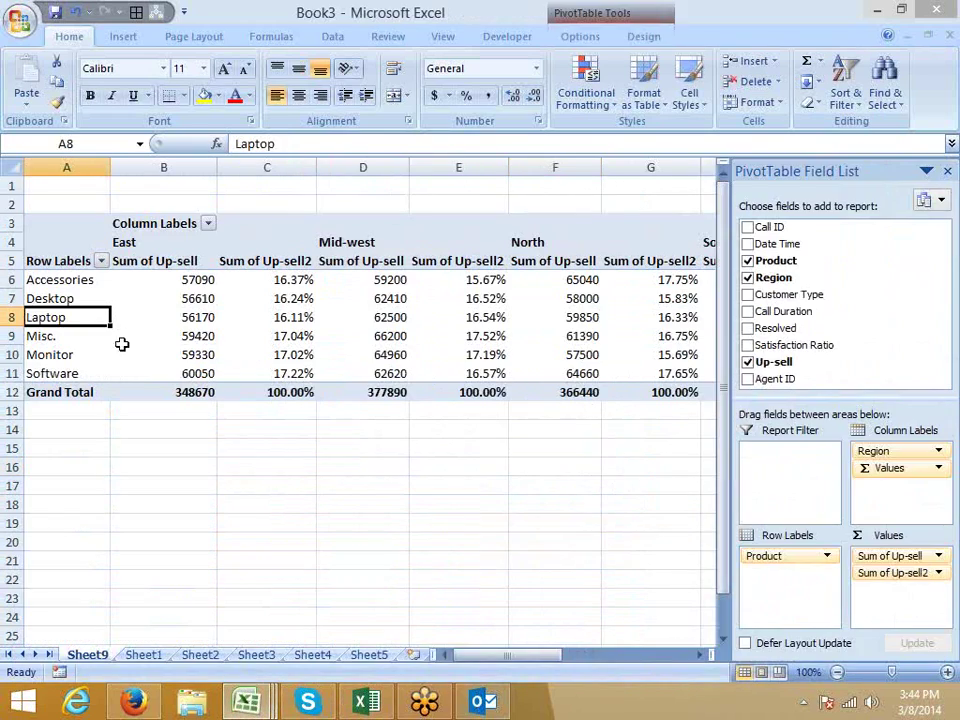
left_click(275, 255)
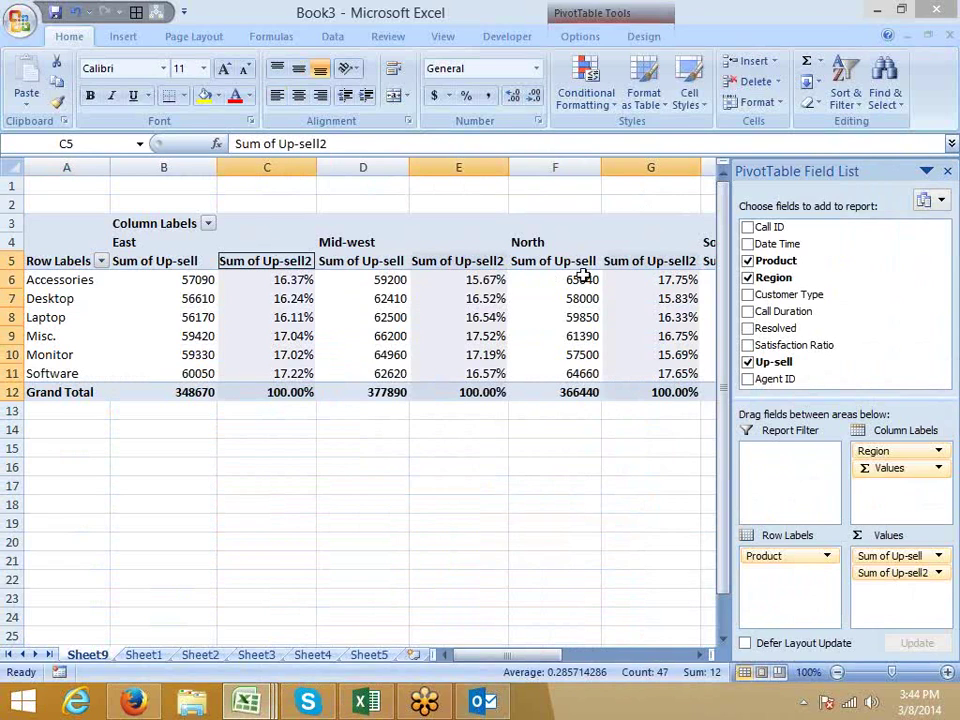
mouse_move(623, 276)
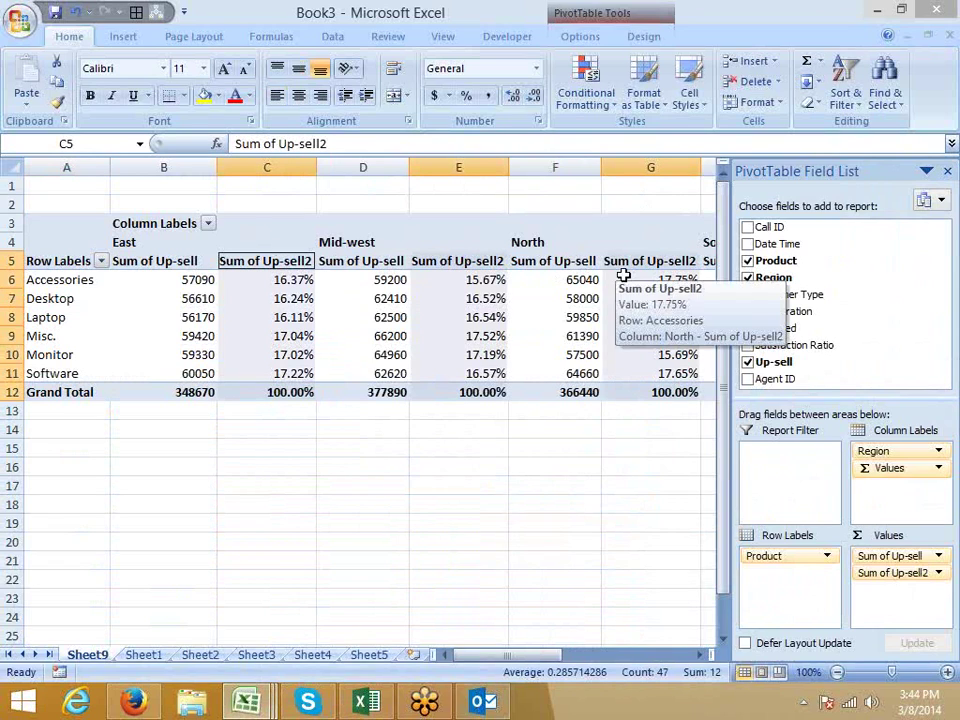
left_click(611, 12)
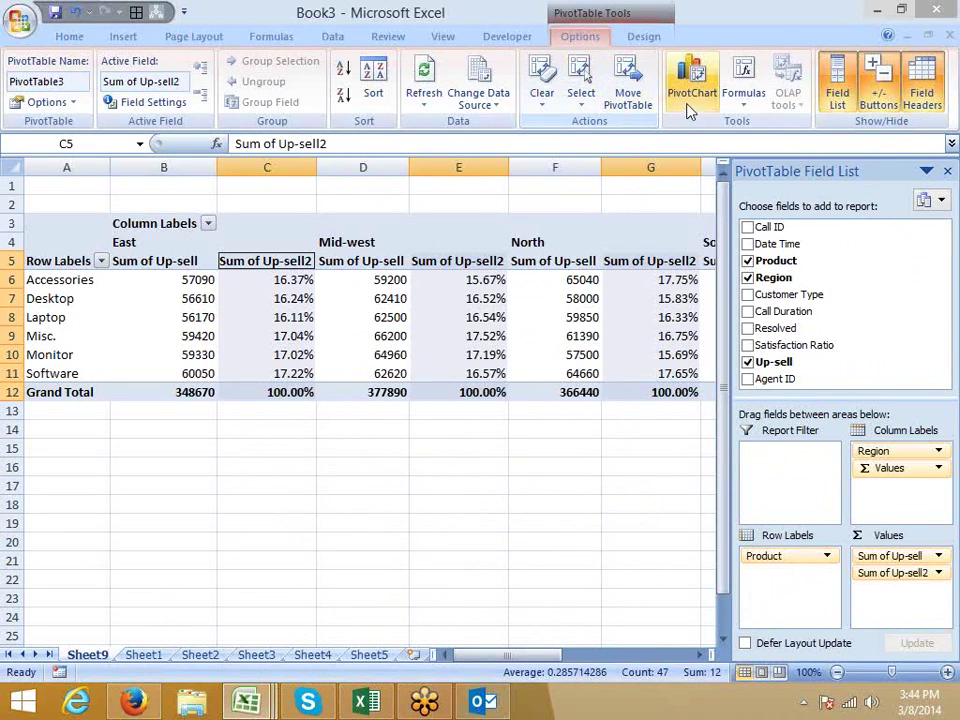
left_click(583, 112)
left_click(600, 210)
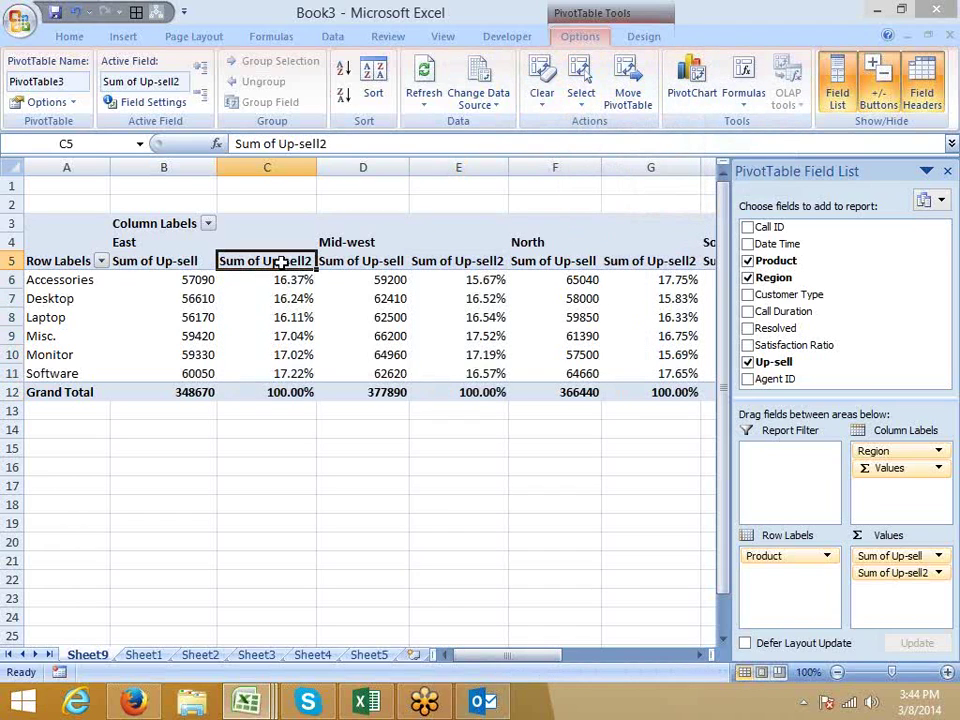
- Select the entire Up-sell PivotTable, and narrow the selection to its values only
left_click(580, 100)
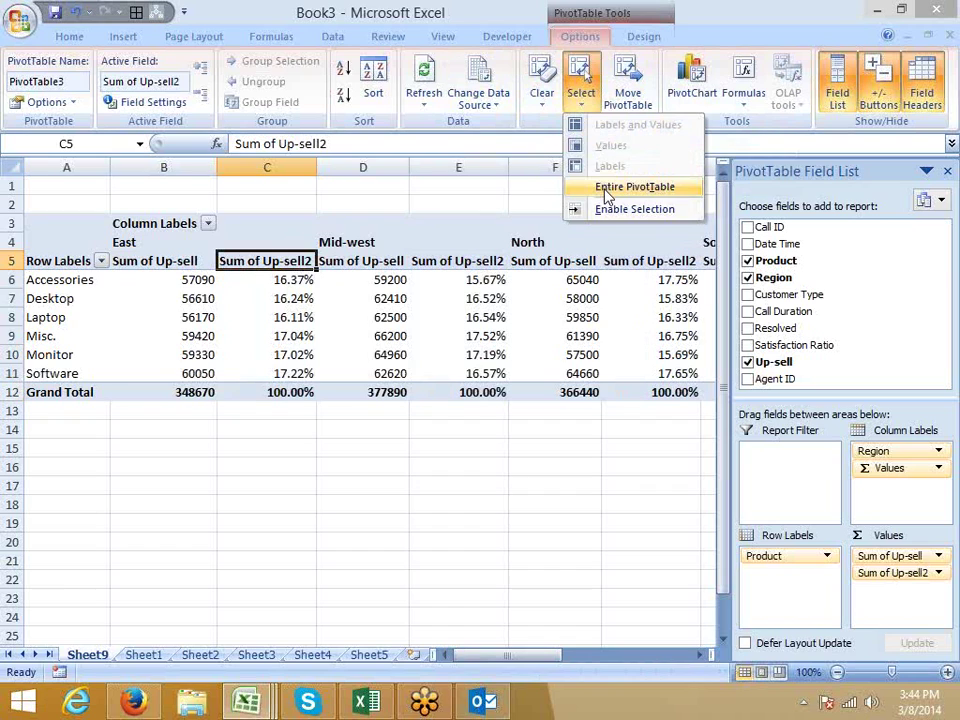
left_click(607, 188)
left_click(581, 100)
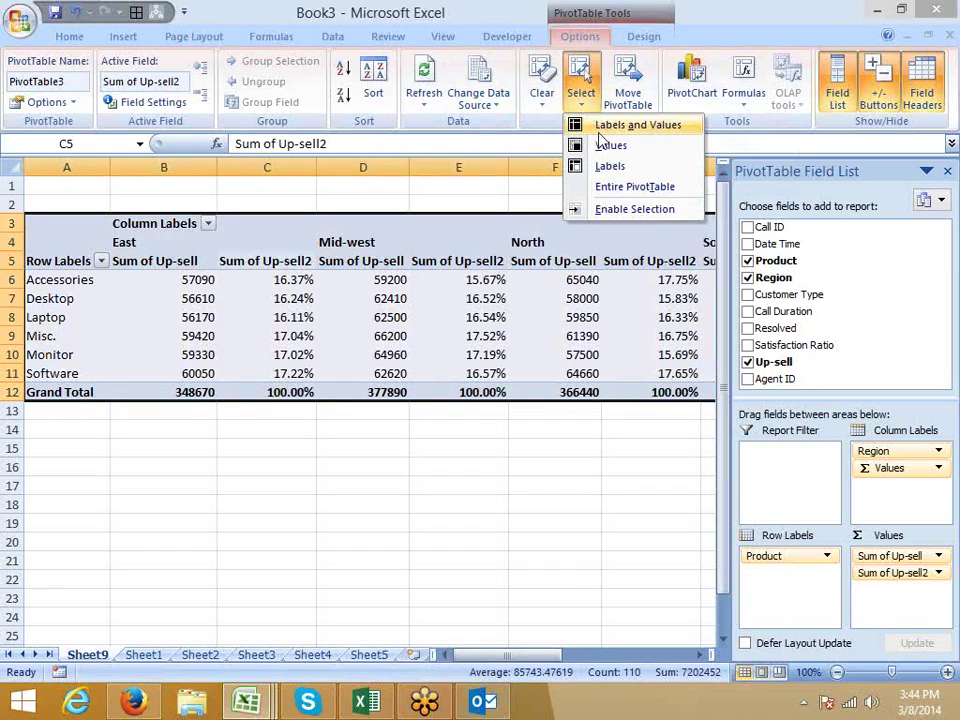
left_click(608, 146)
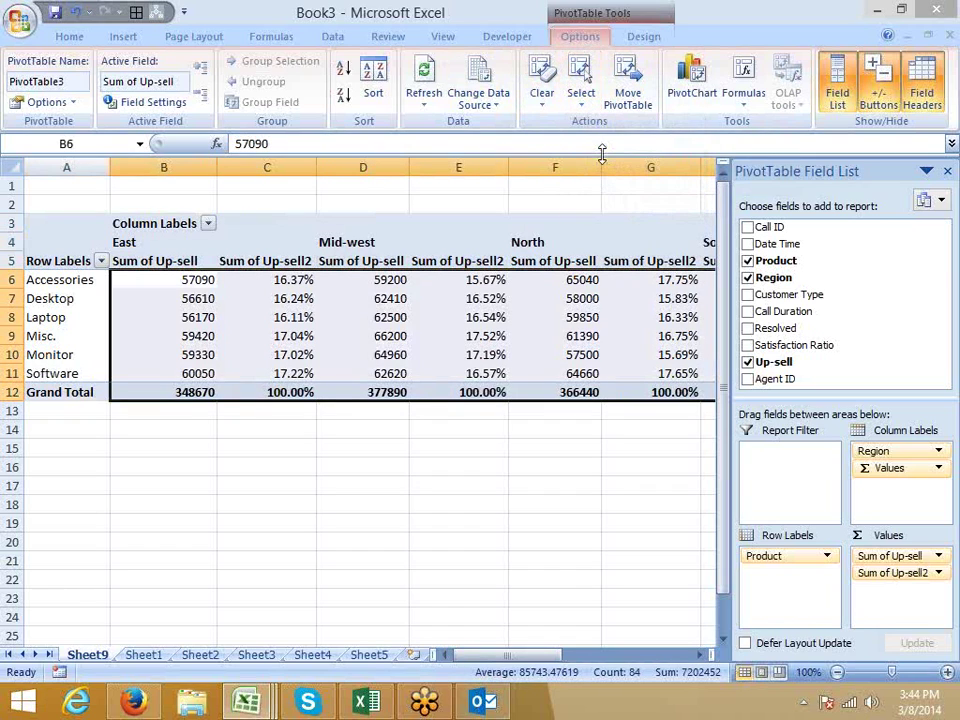
- Select the labels and values of the Up-sell PivotTable together, and reduce the selection to its labels
left_click(580, 100)
left_click(603, 145)
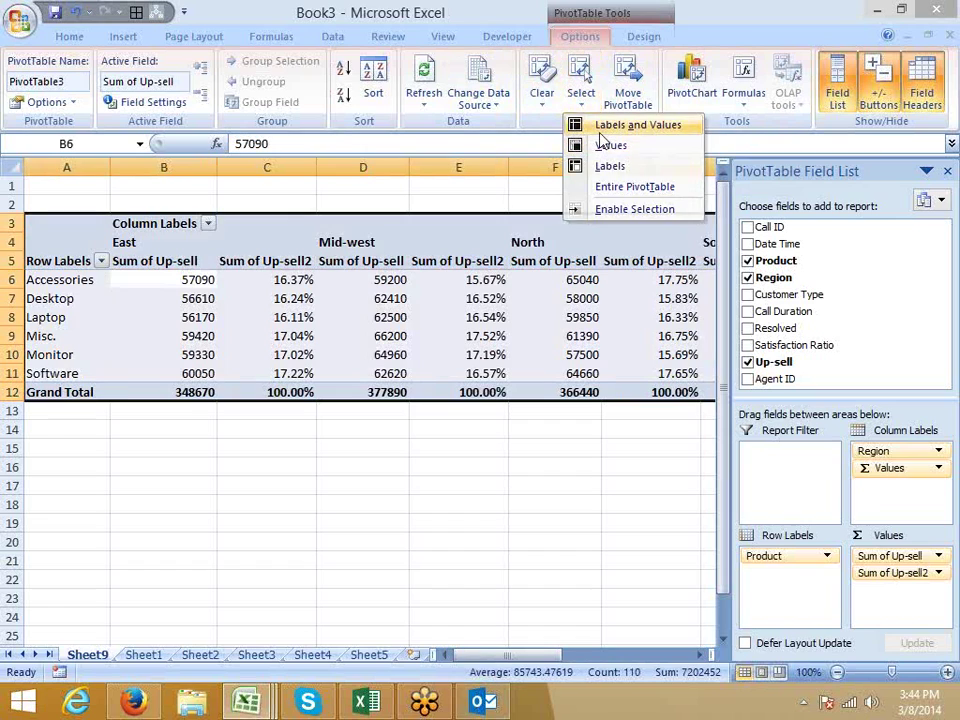
left_click(581, 100)
left_click(603, 166)
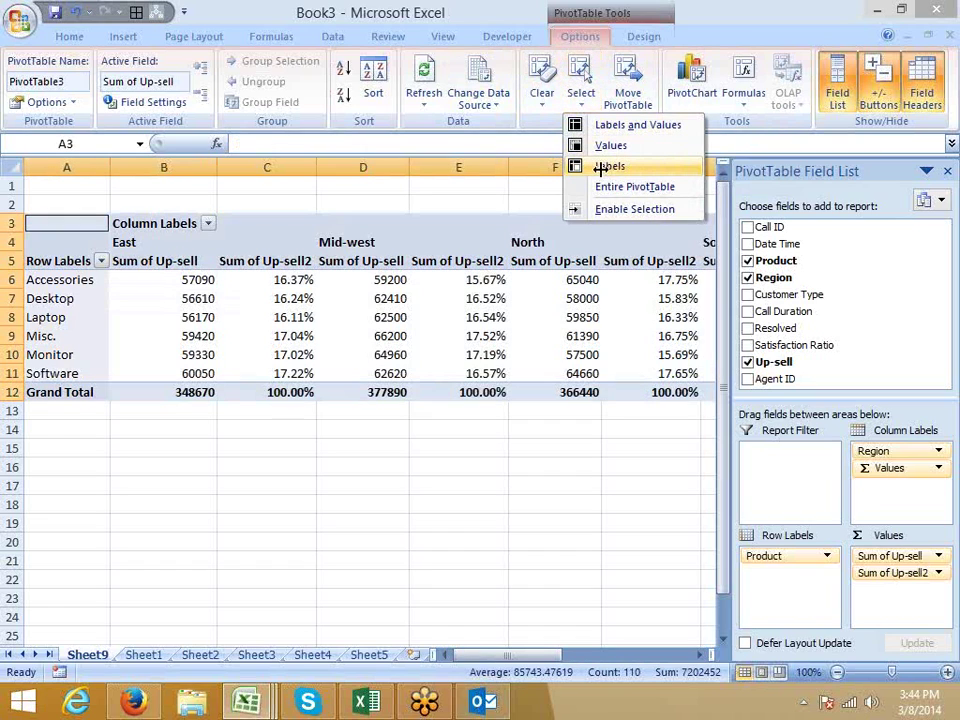
left_click(603, 166)
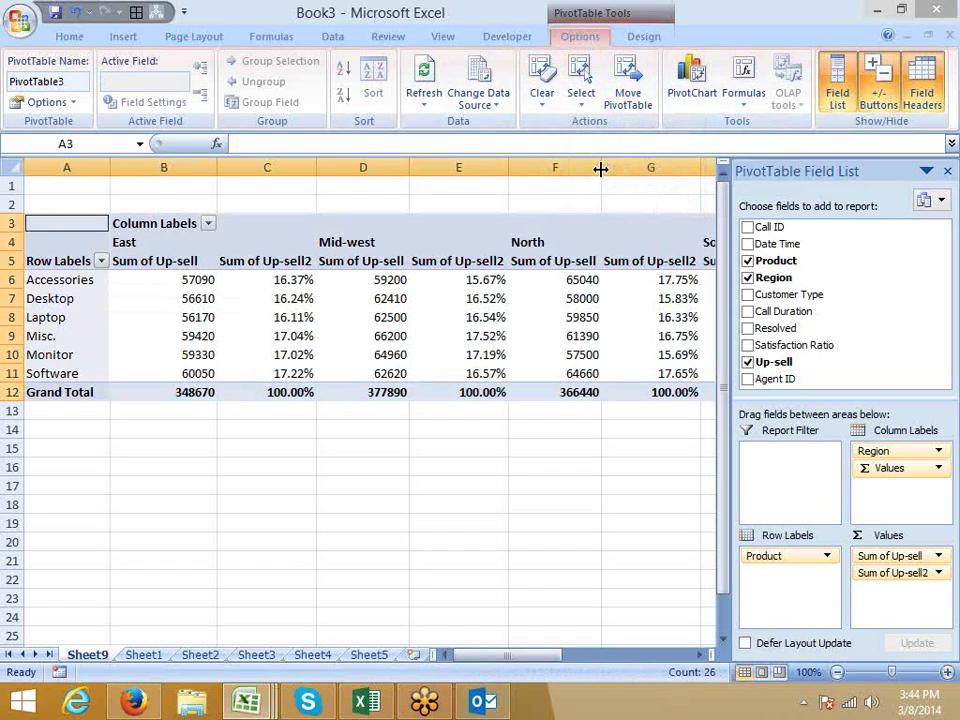
left_click(581, 100)
left_click(541, 100)
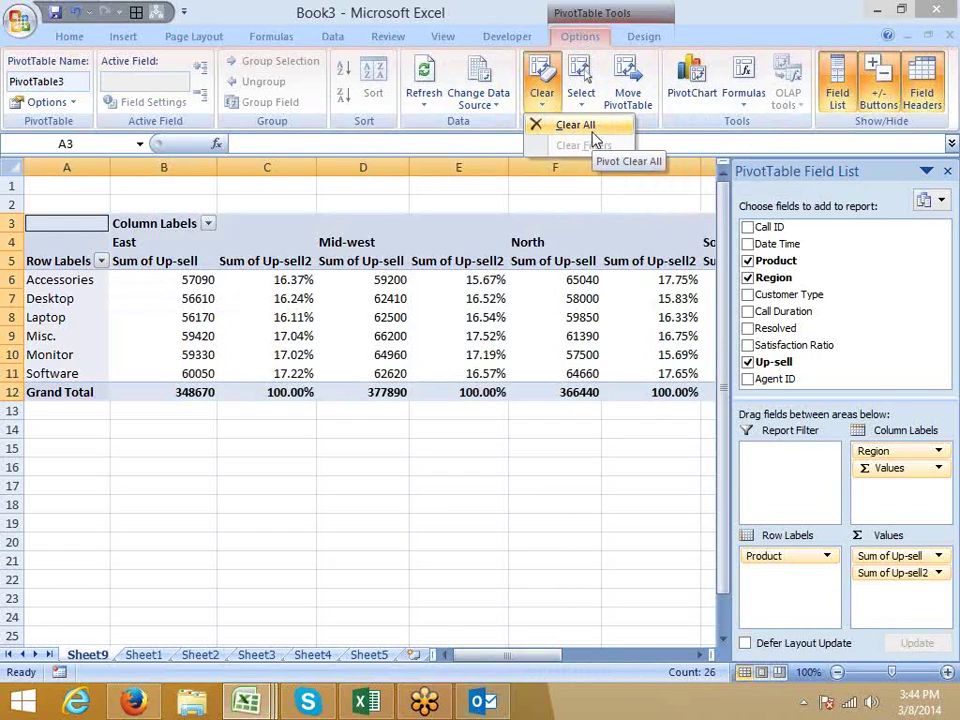
left_click(492, 104)
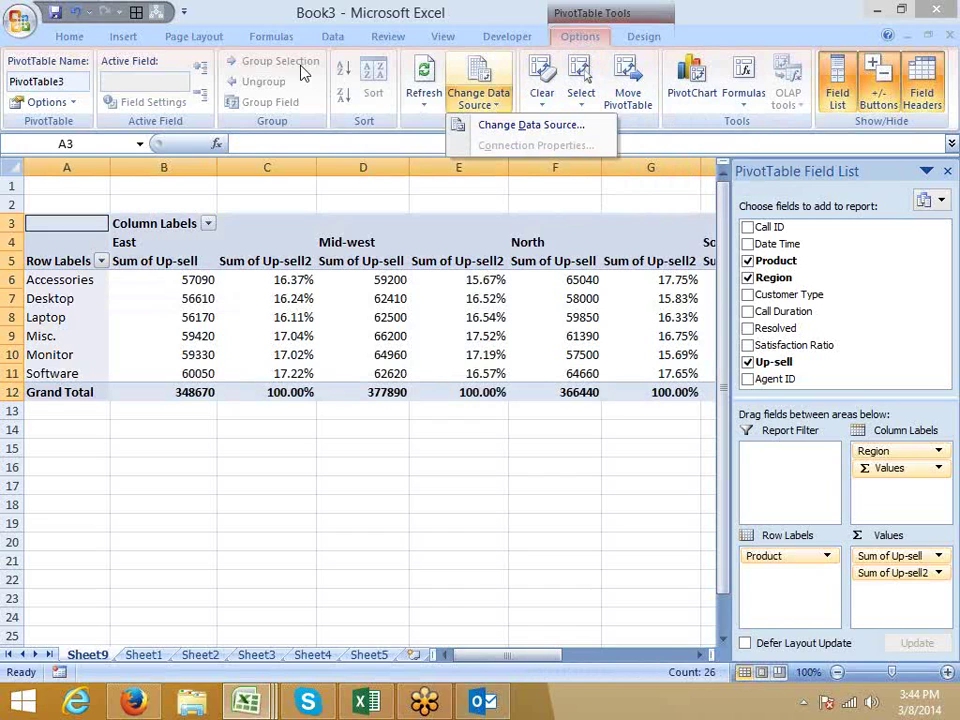
left_click(186, 182)
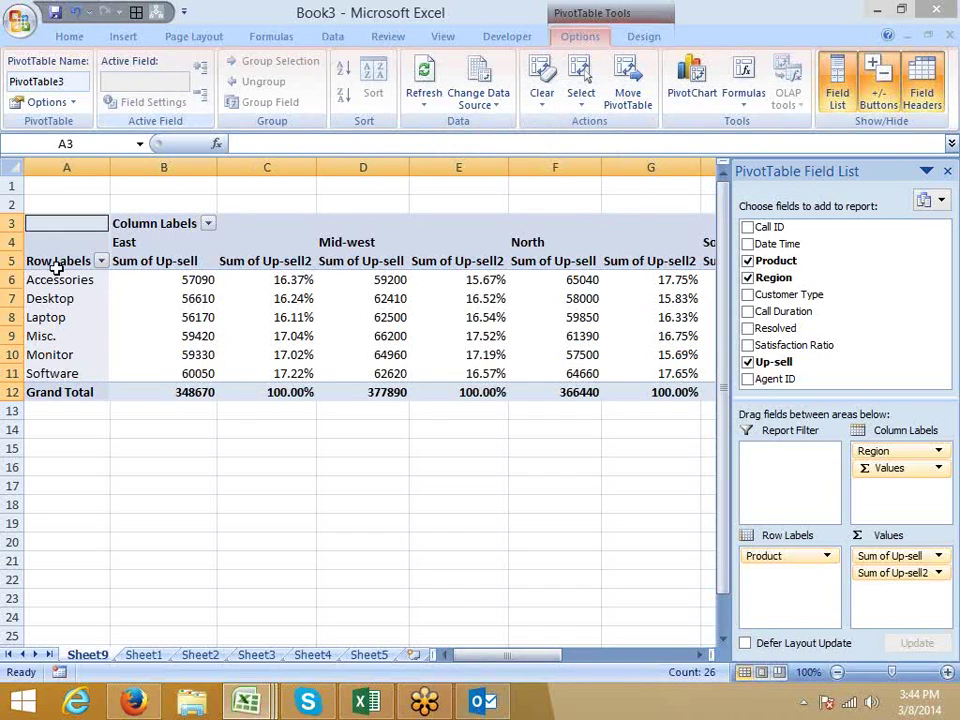
- Undock the PivotTable Field List in Book3 and close it
left_click(172, 302)
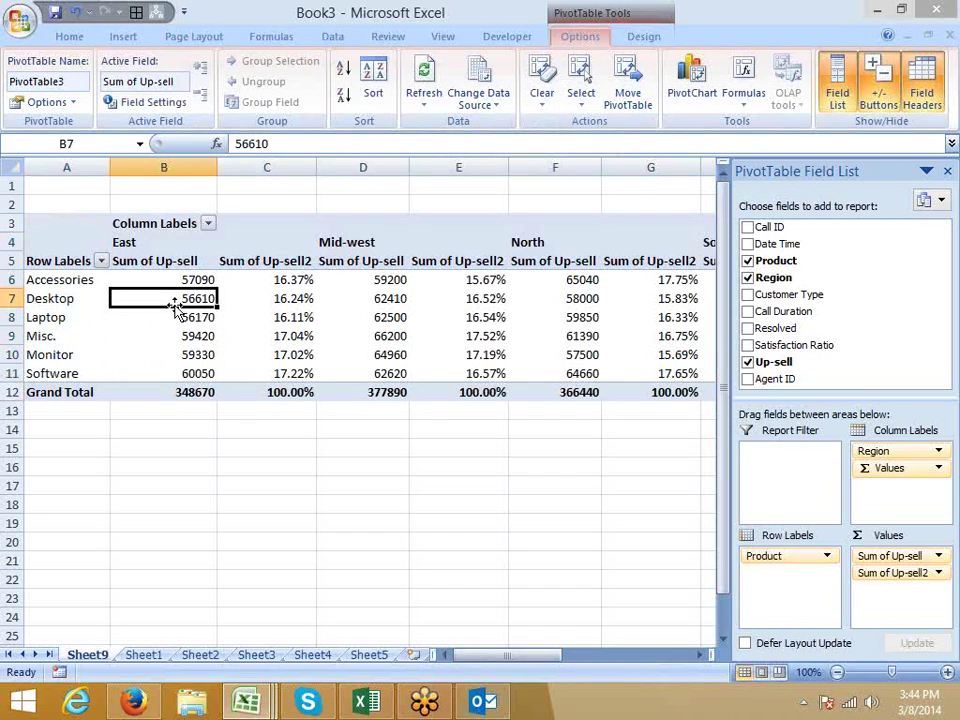
left_click_drag(801, 176, 369, 176)
left_click(557, 181)
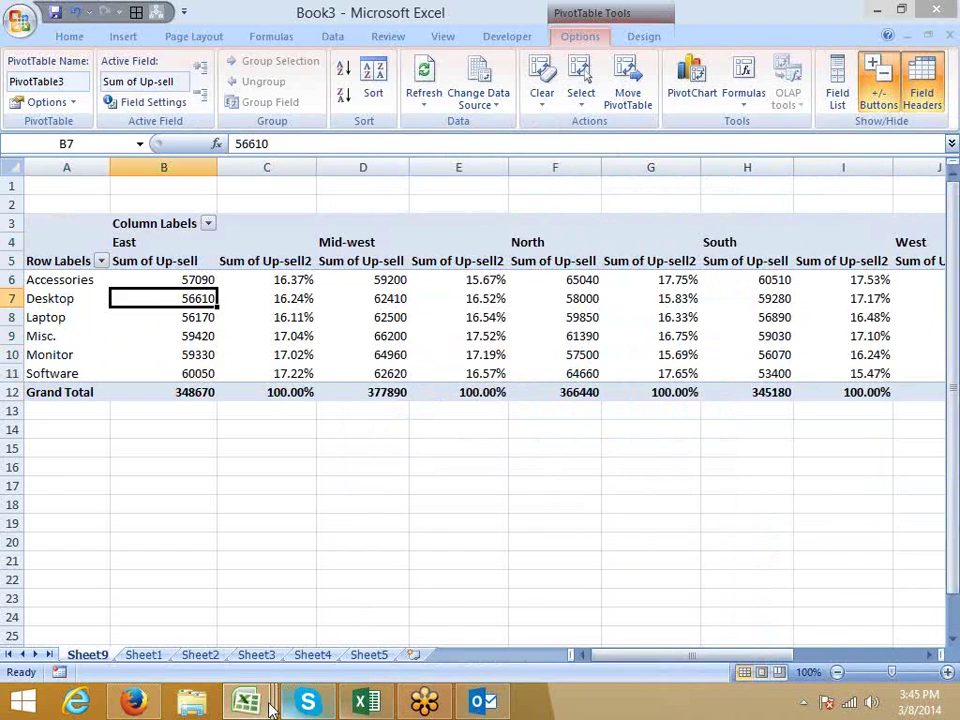
- Switch to the Book4 workbook and delete Sheet3 with its two stacked PivotTables
mouse_move(268, 703)
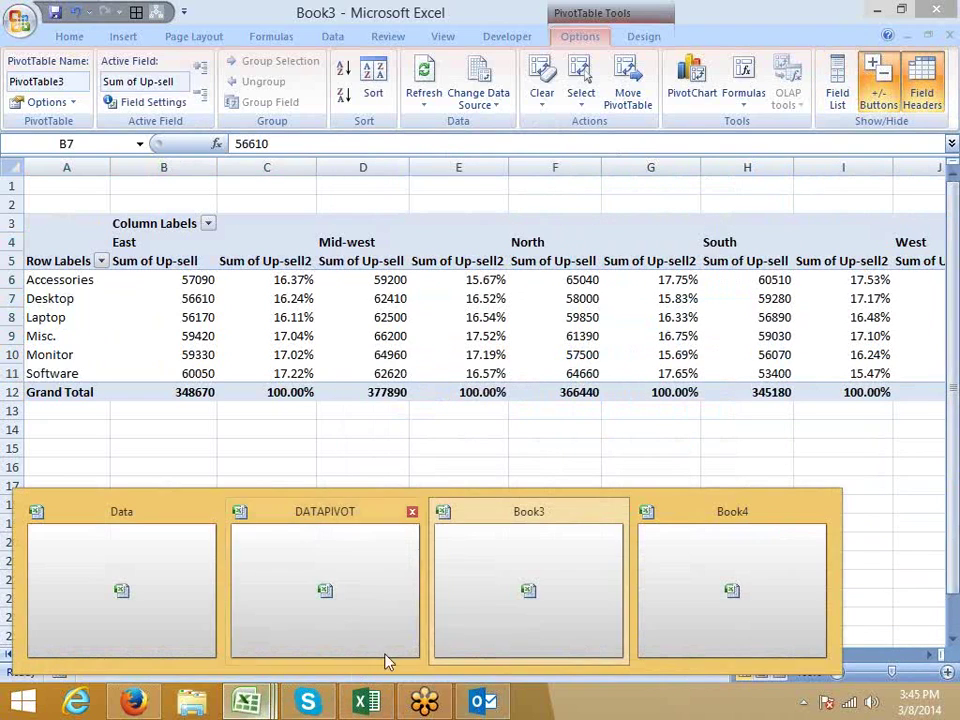
left_click(695, 627)
right_click(326, 655)
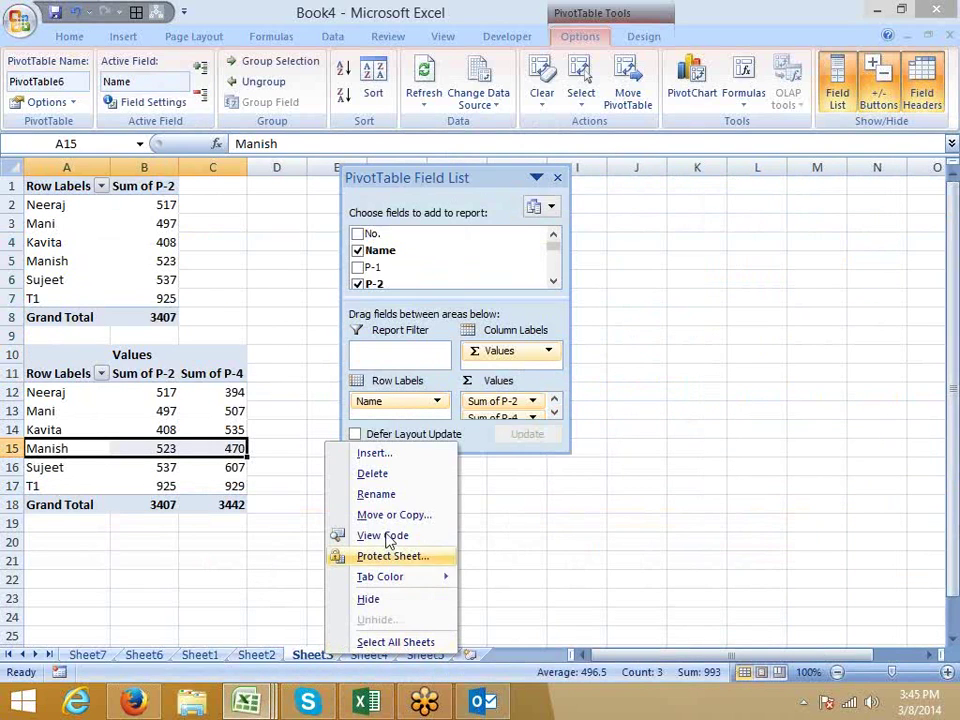
left_click(388, 476)
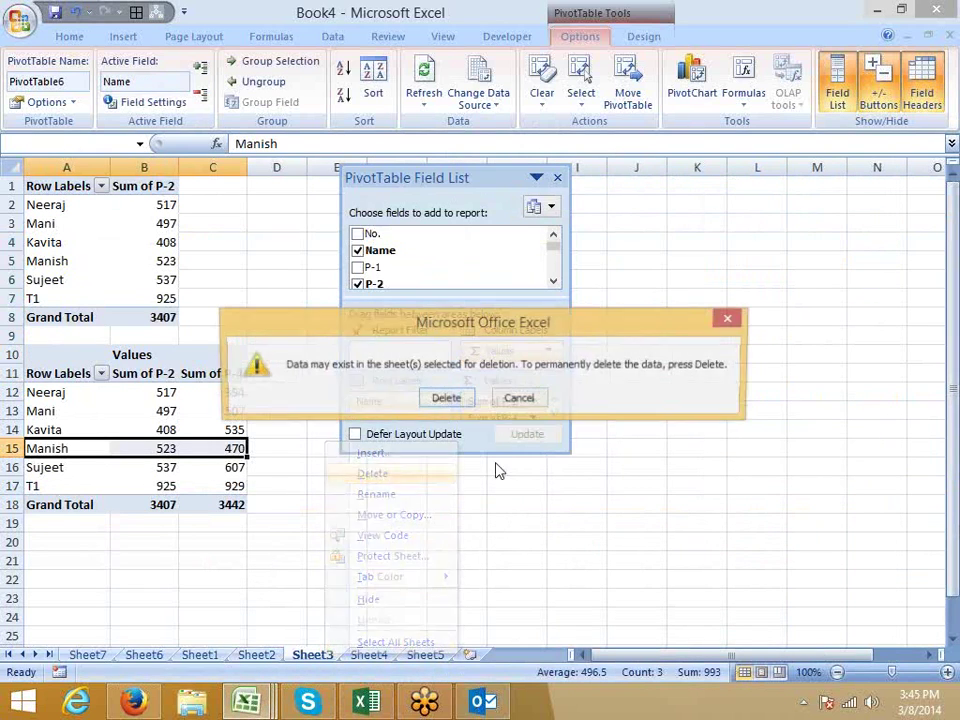
left_click(446, 398)
- Delete Sheet7, which holds the calculated field and calculated item formula list
left_click(96, 664)
right_click(96, 658)
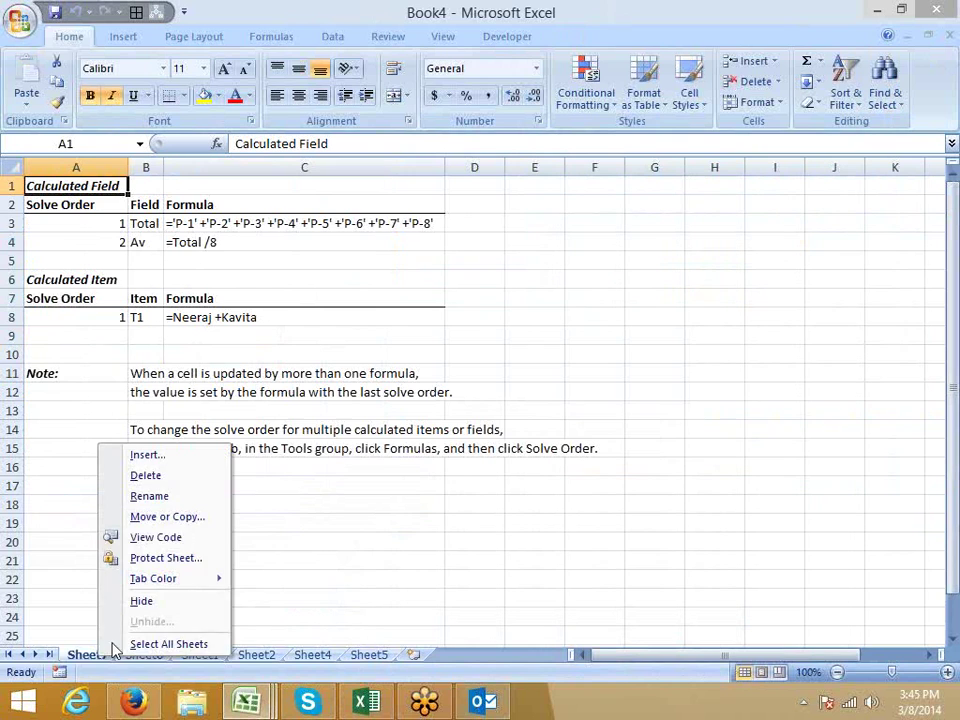
left_click(176, 476)
left_click(438, 402)
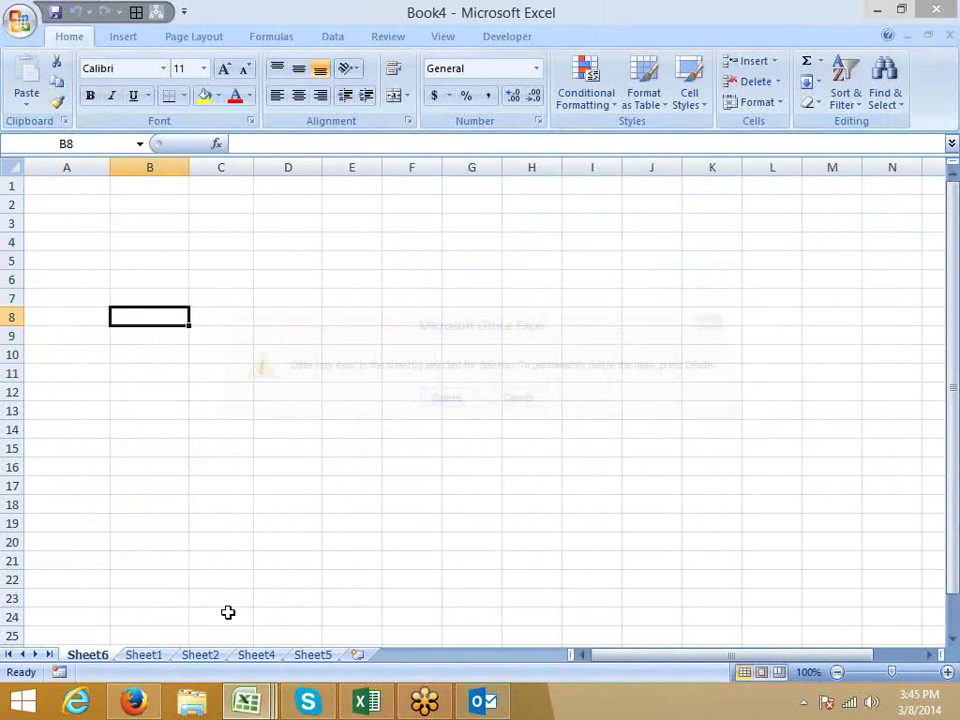
- Delete the empty Sheet6 from Book4
right_click(108, 660)
left_click(158, 474)
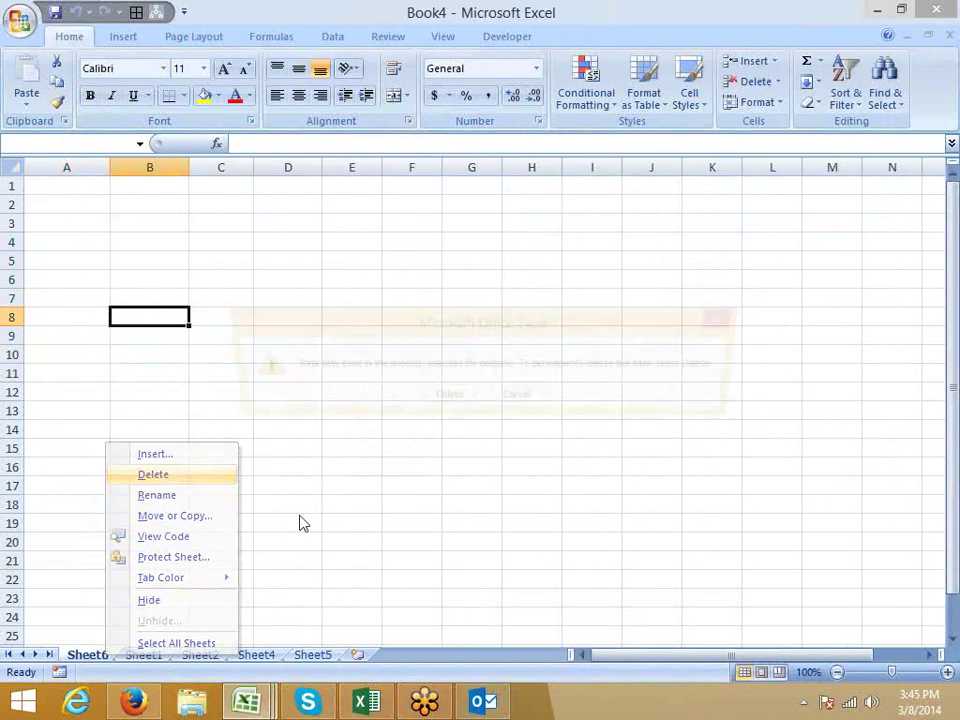
left_click(443, 398)
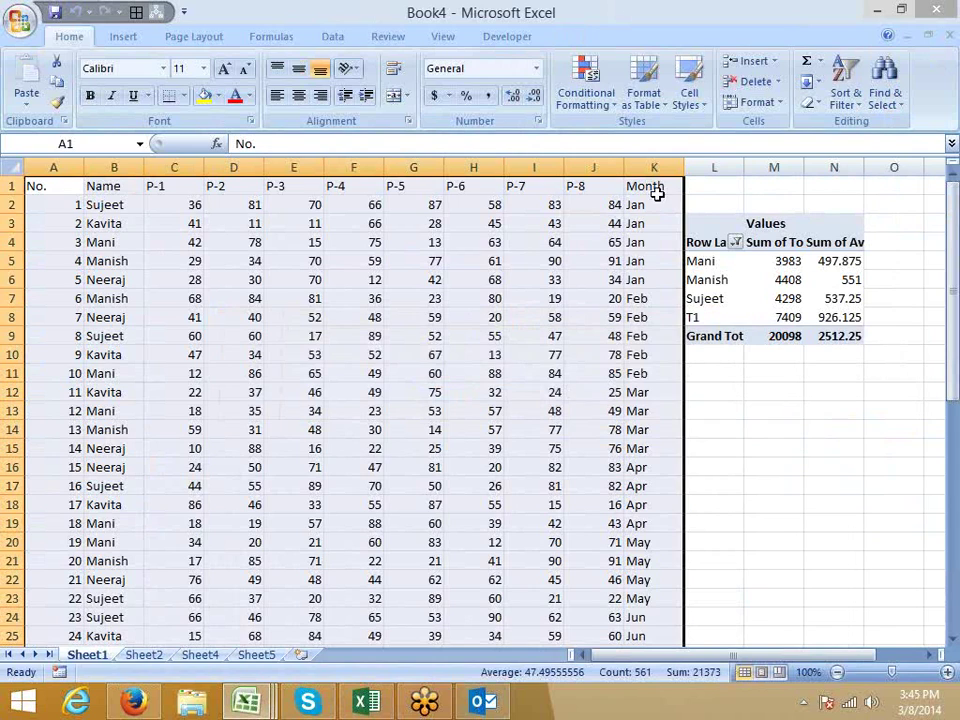
- Delete the PivotTable in columns L to N beside the source data on Sheet1
left_click_drag(714, 167, 835, 168)
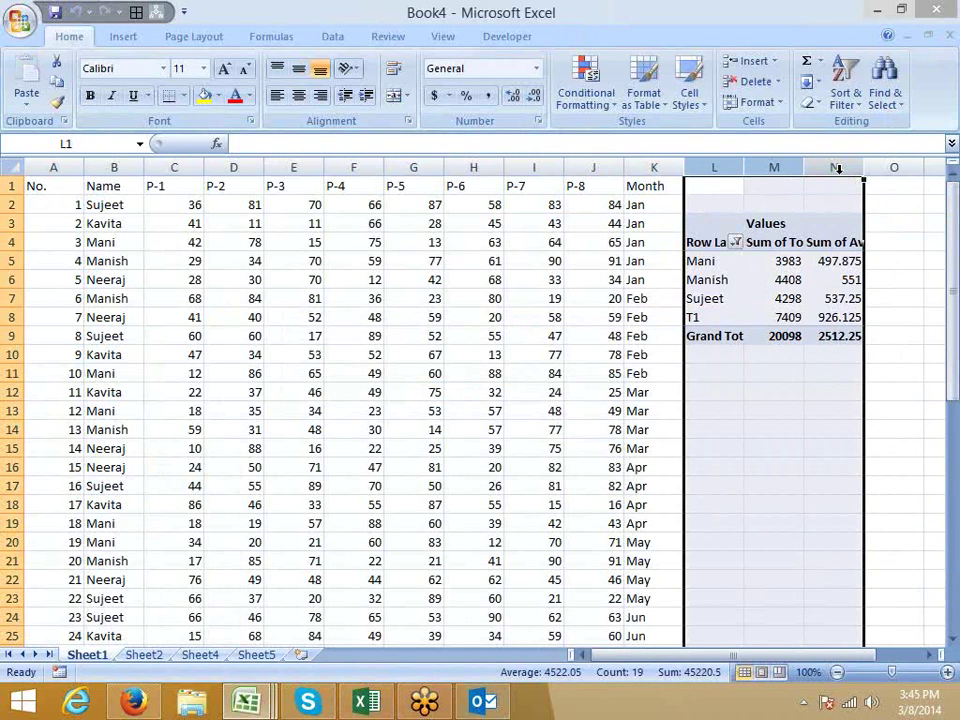
key("Delete")
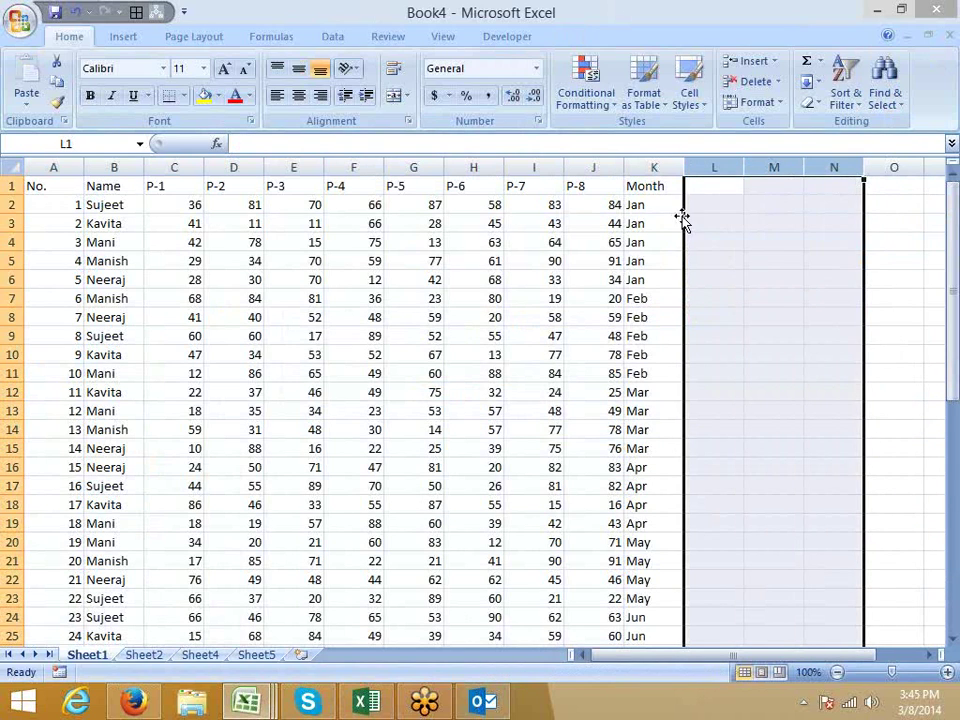
left_click(630, 208)
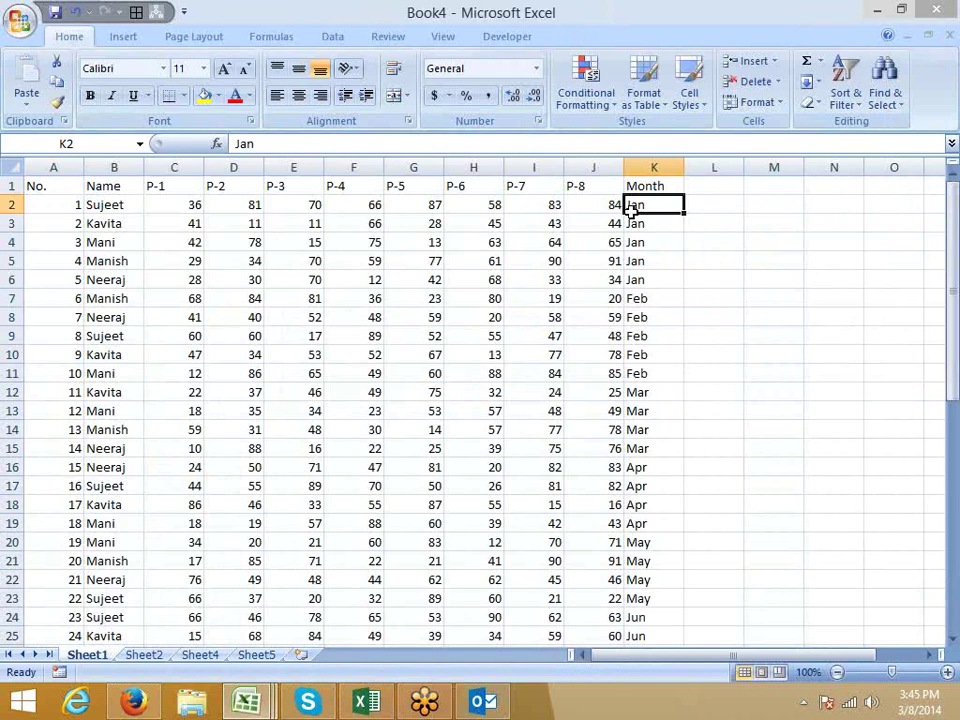
- Insert a PivotTable on a new worksheet from the Sheet1 data range A1:K51
key("Up")
key("ctrl+shift+Left")
key("ctrl+shift+Down")
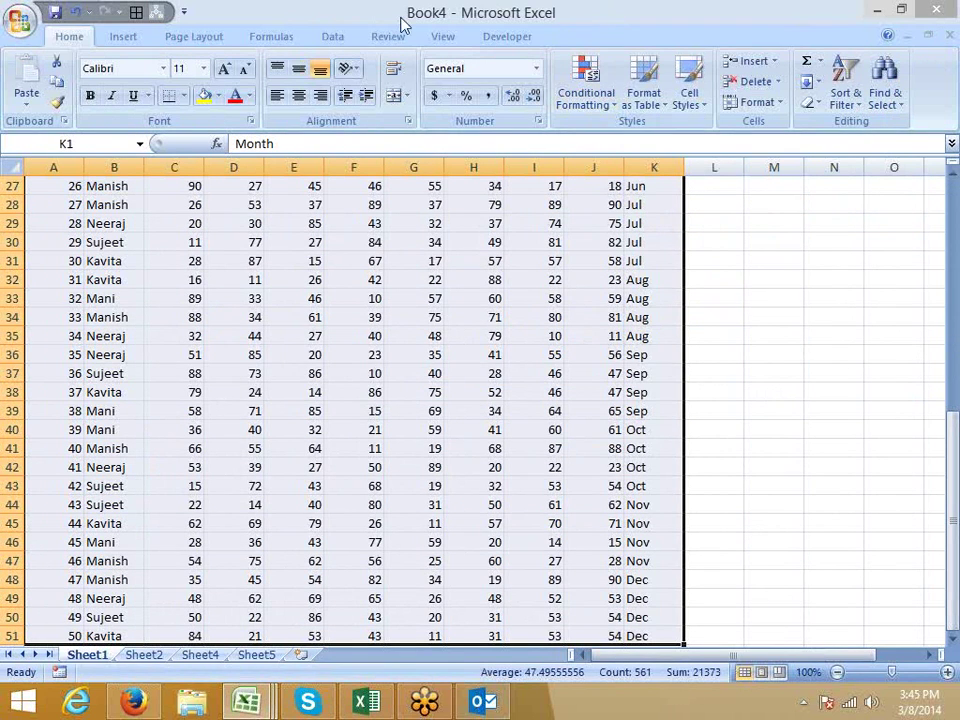
left_click(118, 38)
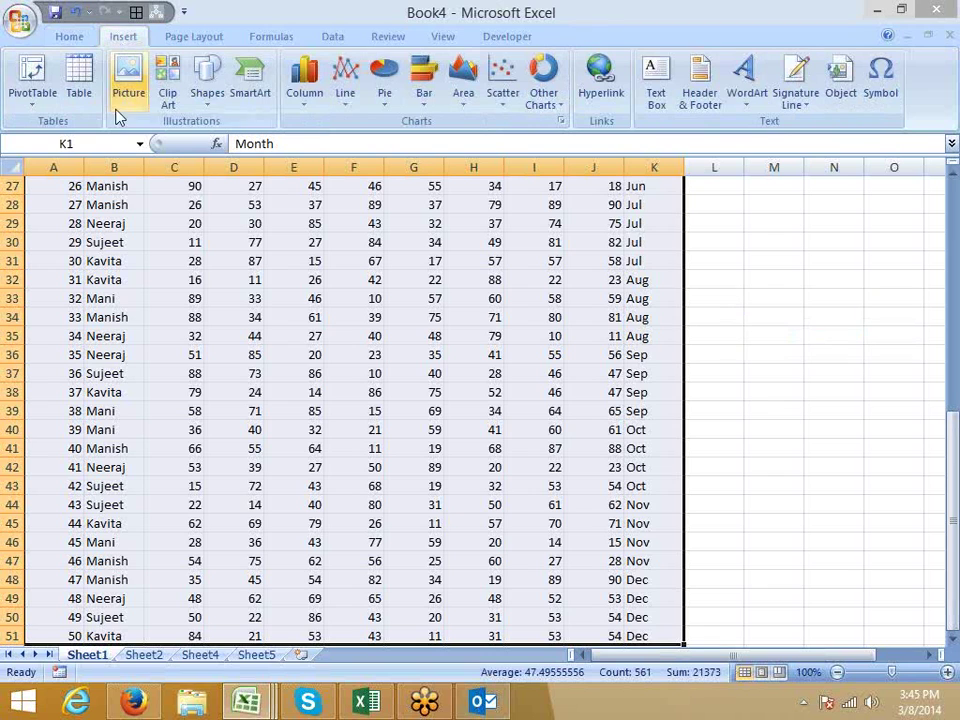
left_click(32, 96)
left_click(57, 131)
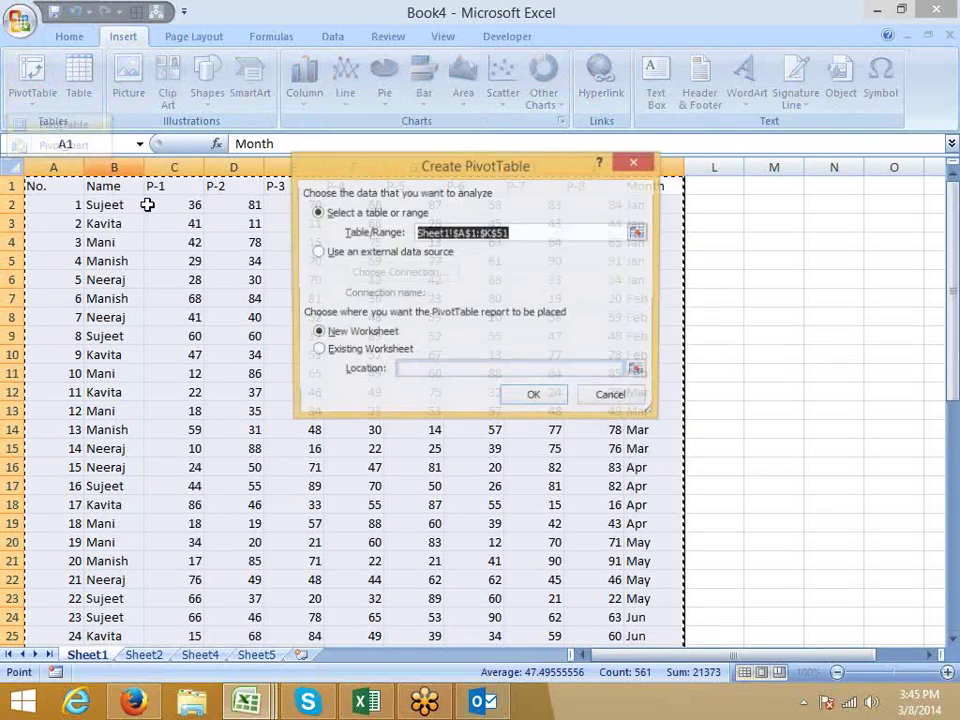
left_click(536, 393)
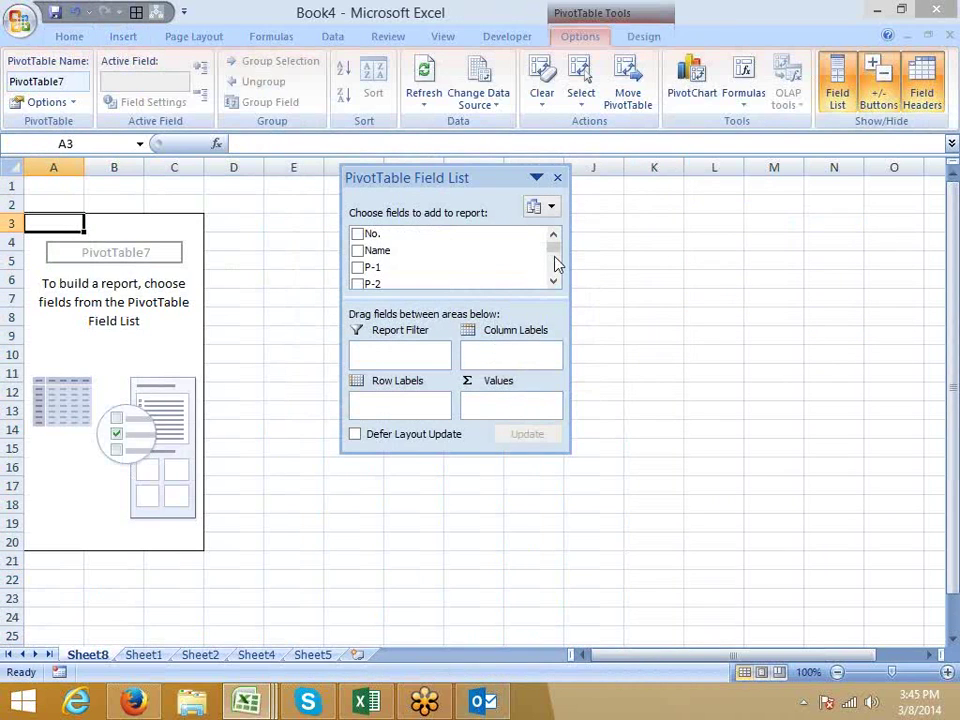
- Enlarge the floating PivotTable Field List and move it away from the report area, over columns K to N
left_click_drag(569, 442, 579, 516)
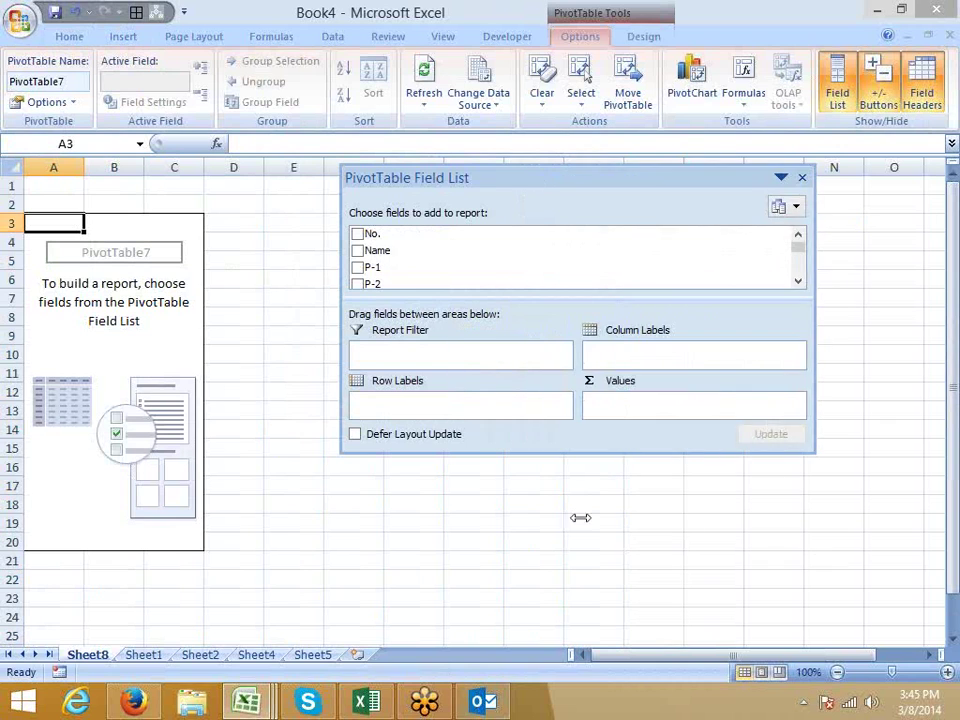
left_click(477, 463)
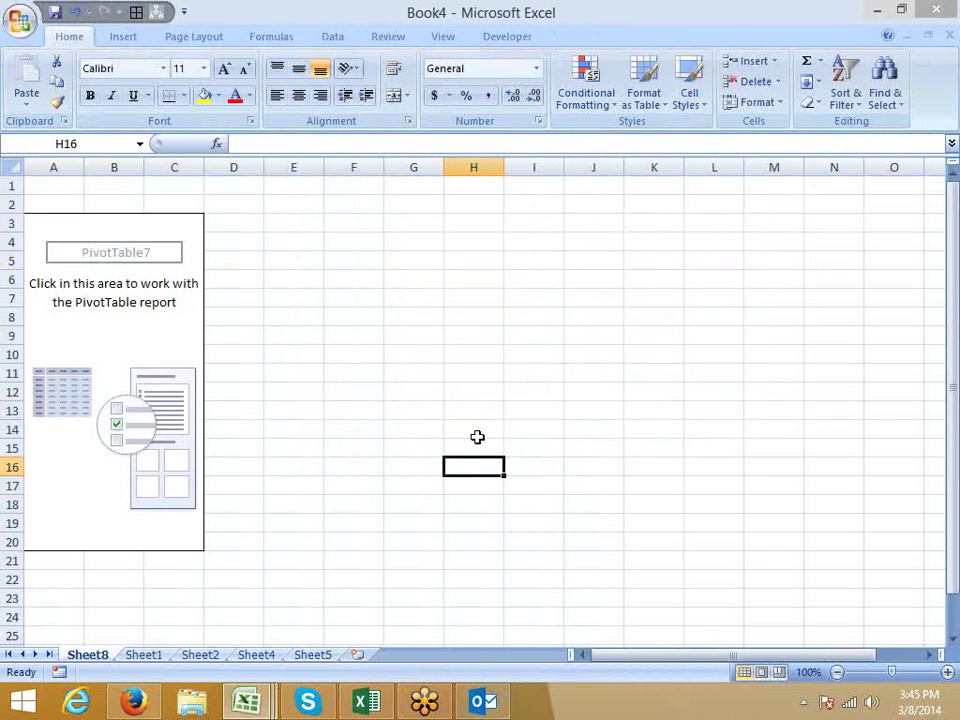
left_click(156, 386)
left_click(440, 443)
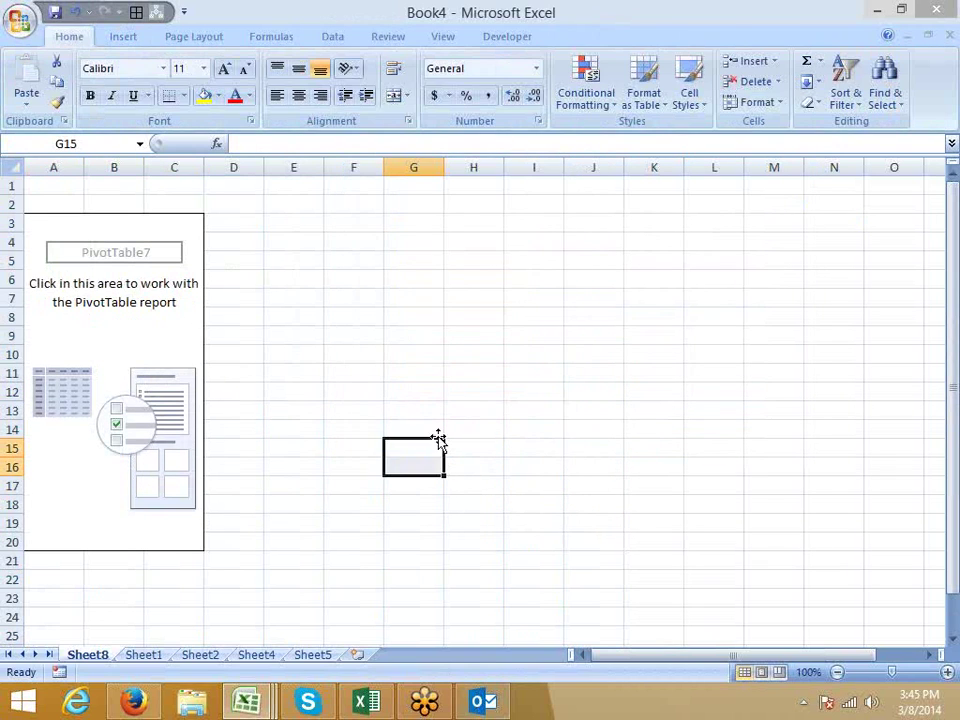
left_click(160, 390)
left_click_drag(424, 455, 424, 610)
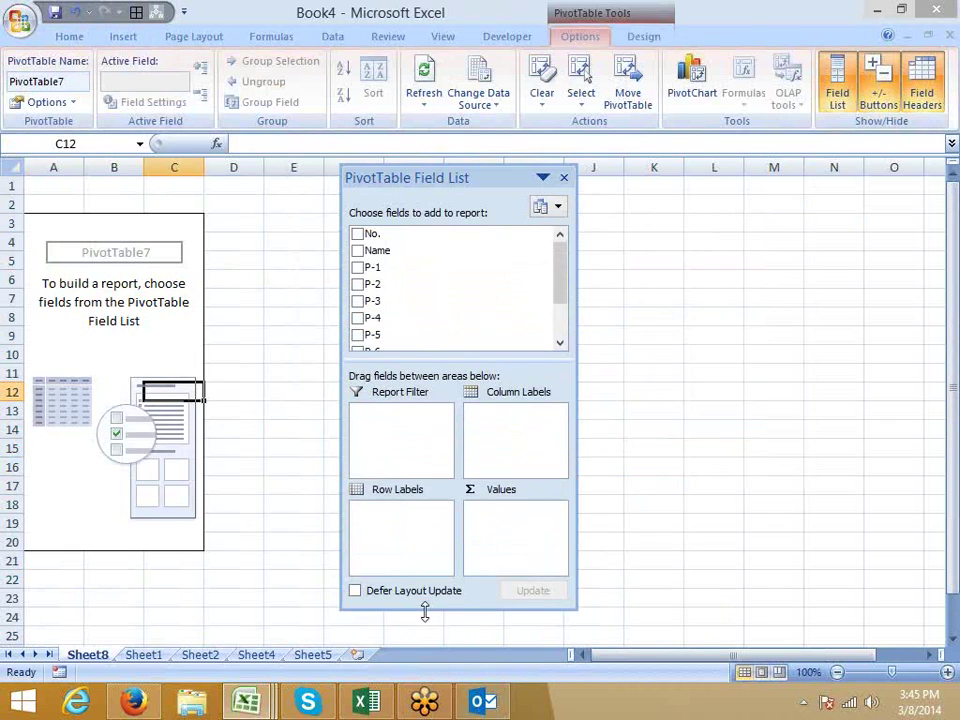
left_click_drag(430, 172, 716, 171)
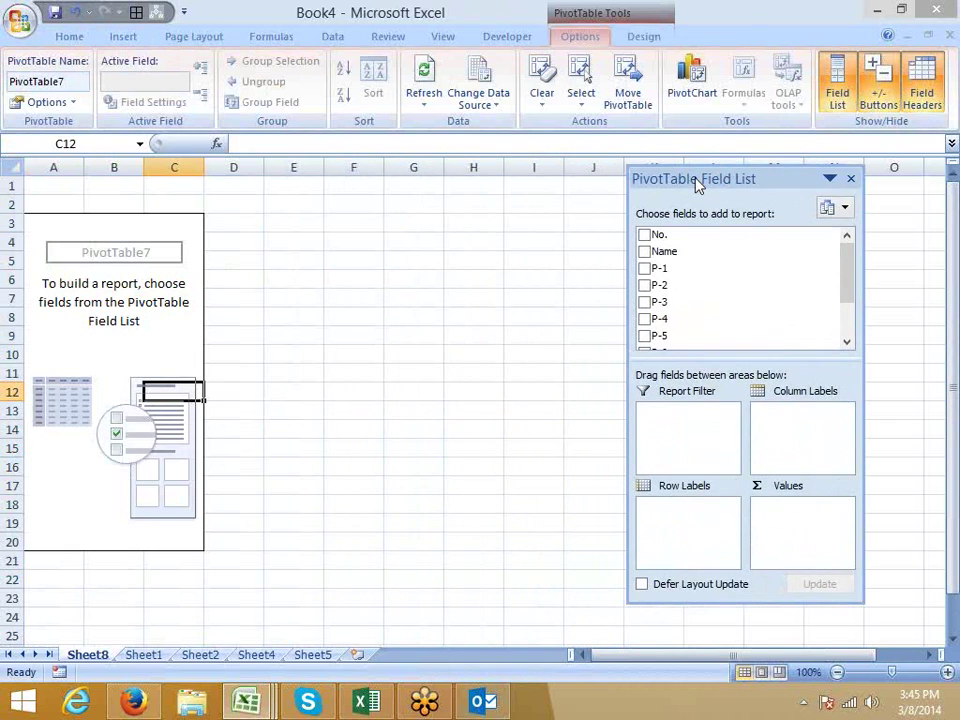
- Put the Month field in the report filter and the Name field in the row labels
left_click(855, 325)
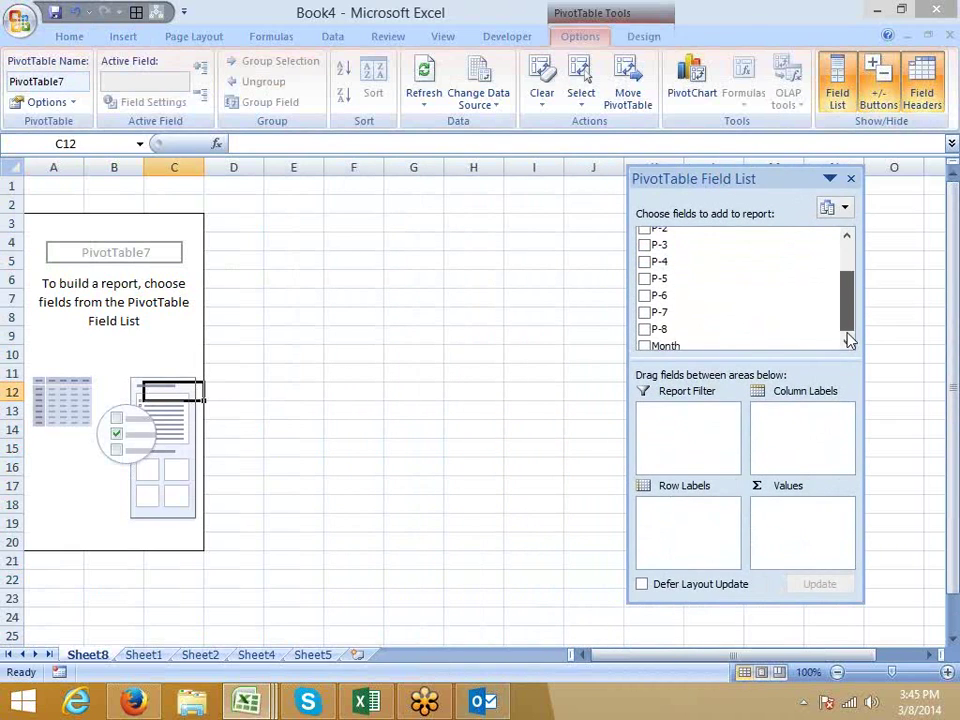
left_click_drag(677, 342, 688, 425)
left_click_drag(845, 300, 848, 240)
left_click_drag(665, 251, 676, 526)
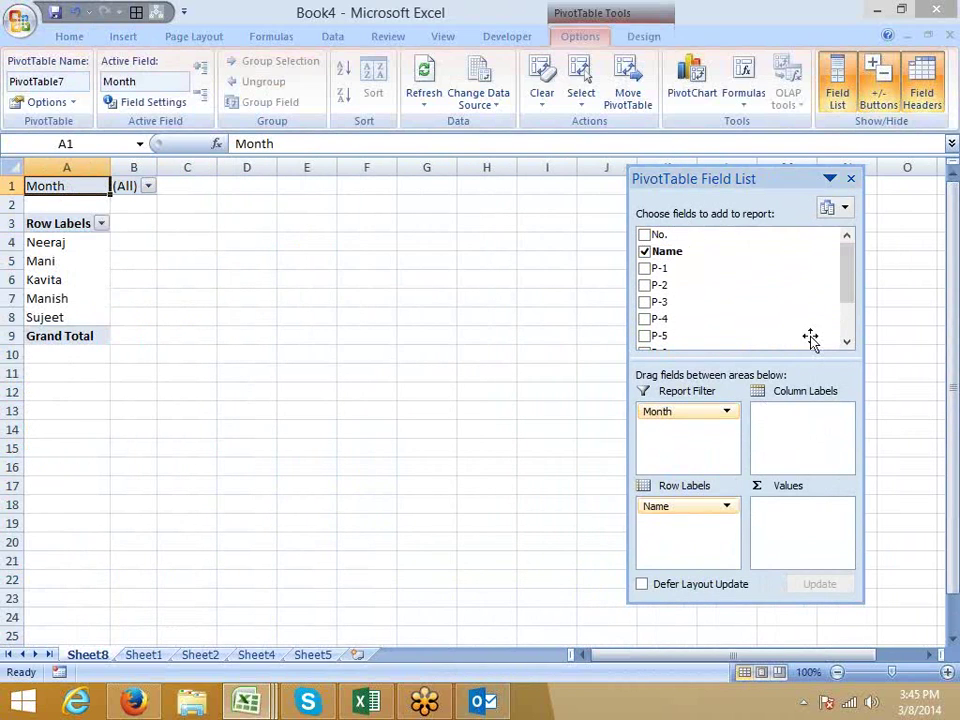
- Add the fields P-1 through P-8 to the PivotTable as summed values
left_click(851, 321)
scroll(643, 288, "up", 2)
left_click(644, 268)
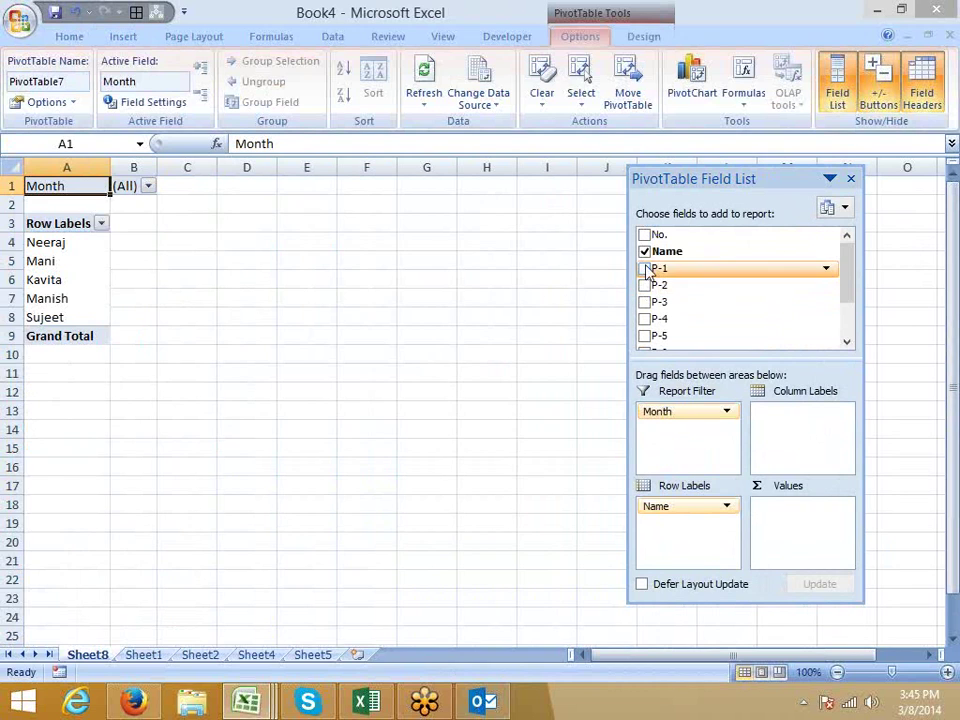
left_click(644, 285)
left_click(644, 301)
left_click(644, 318)
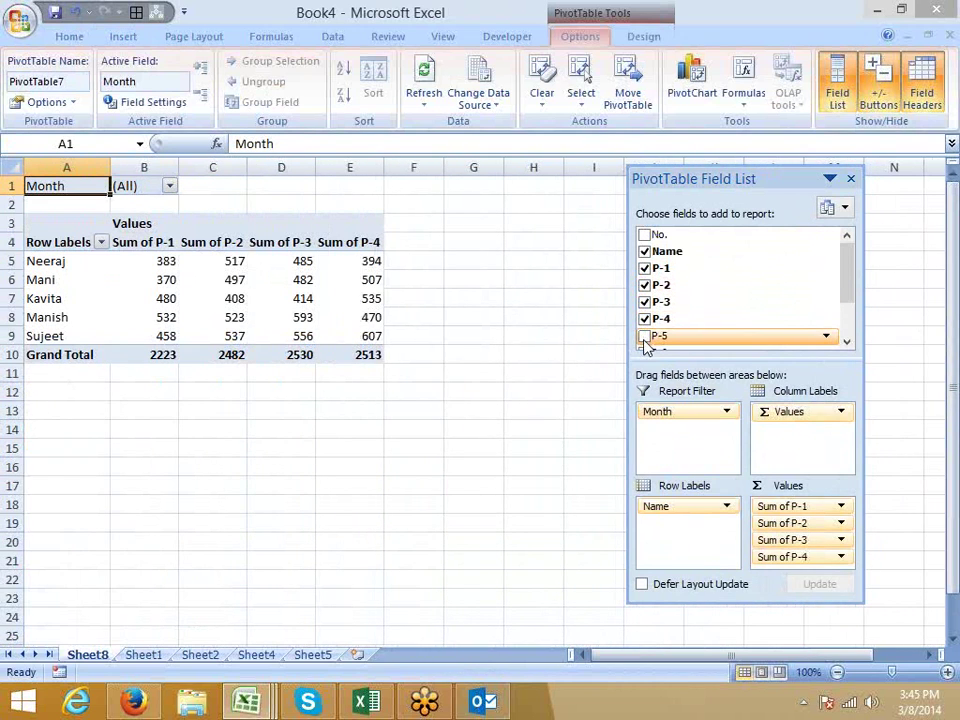
left_click(644, 335)
scroll(806, 306, "down", 2)
scroll(846, 297, "down", 2)
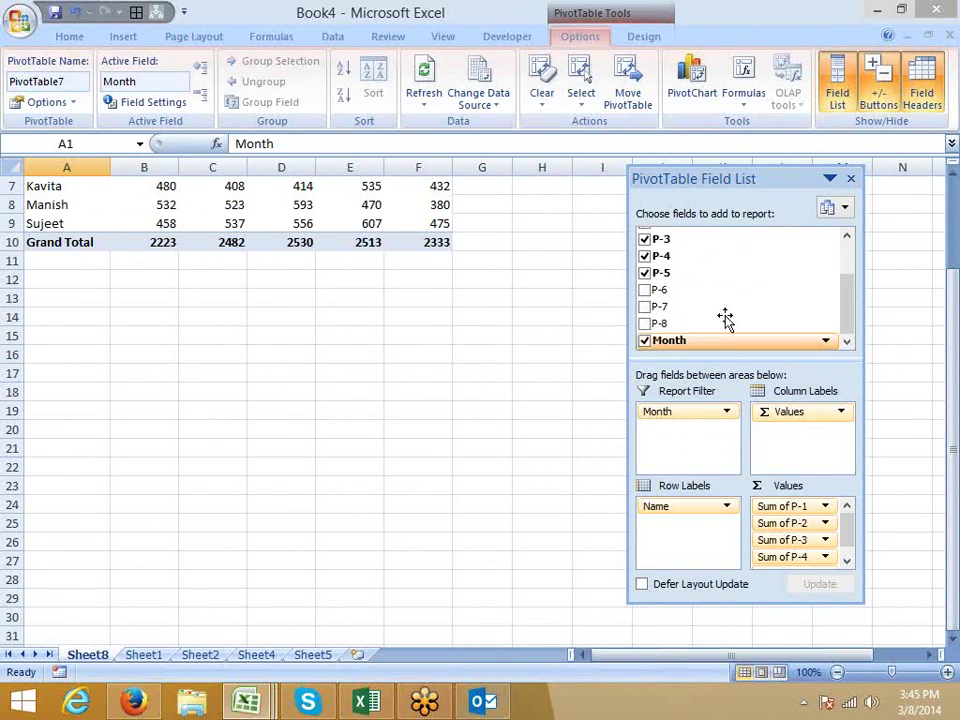
left_click(644, 289)
left_click(644, 306)
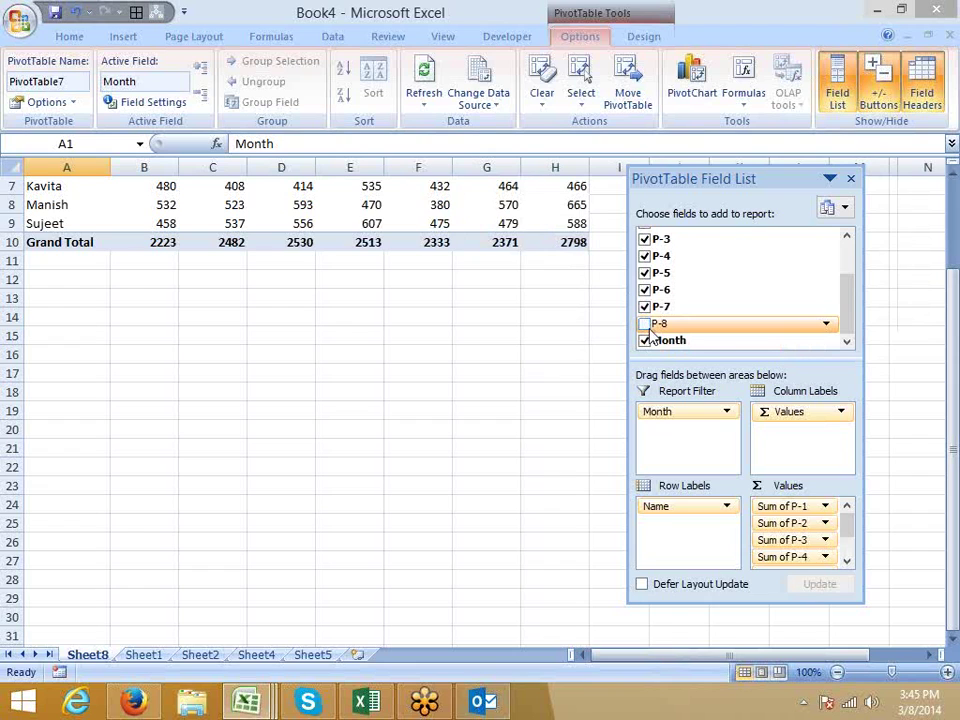
left_click(644, 323)
left_click(521, 382)
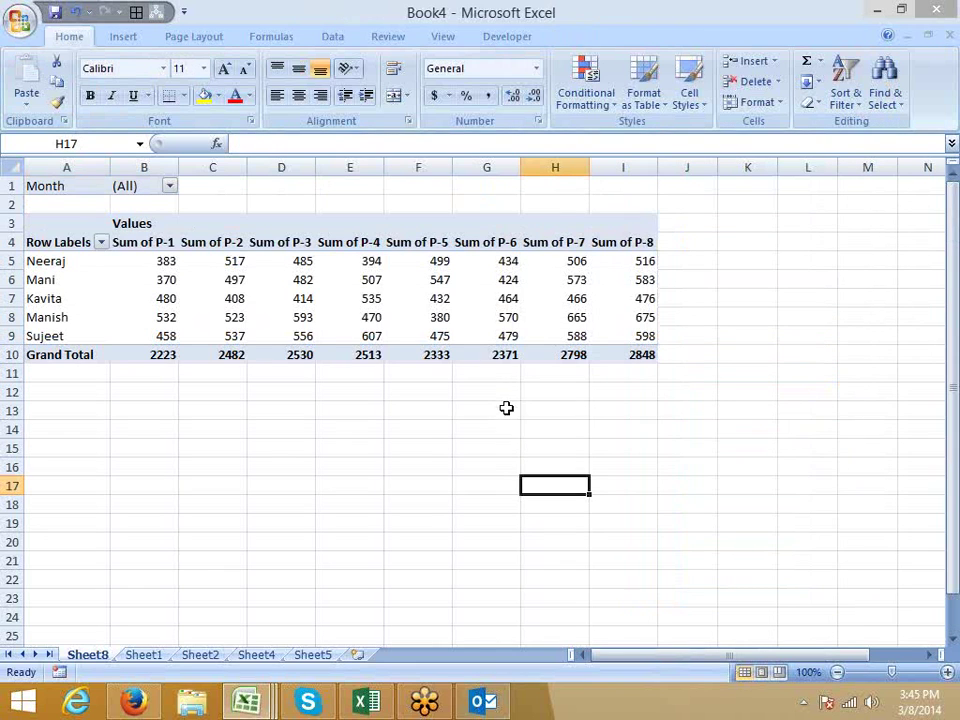
- Generate a separate report filter page for each item of the Month field
left_click(481, 323)
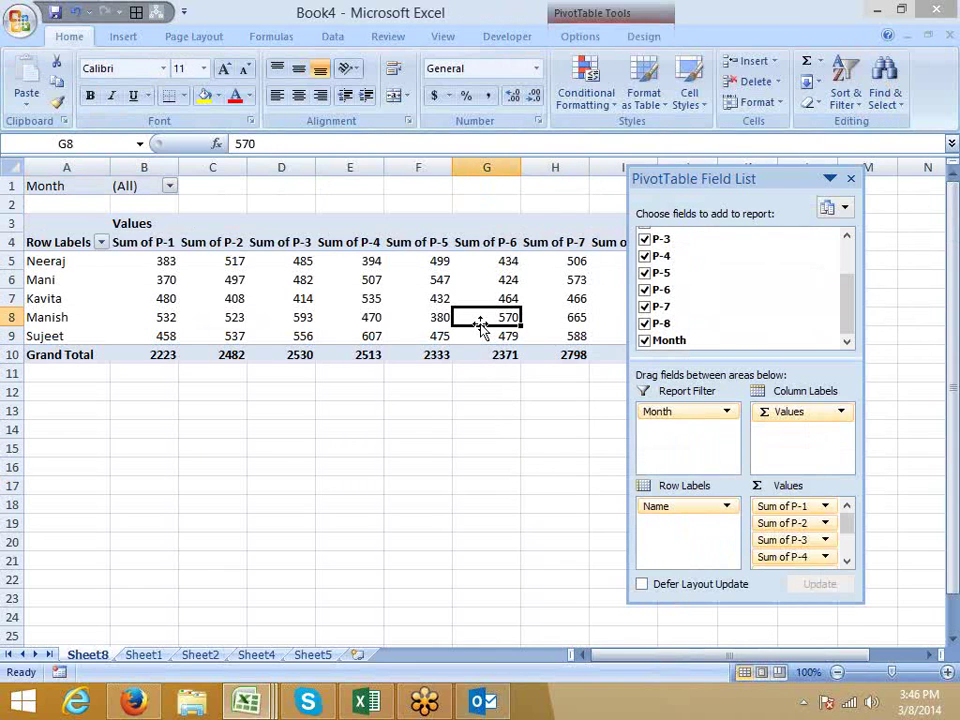
left_click(620, 22)
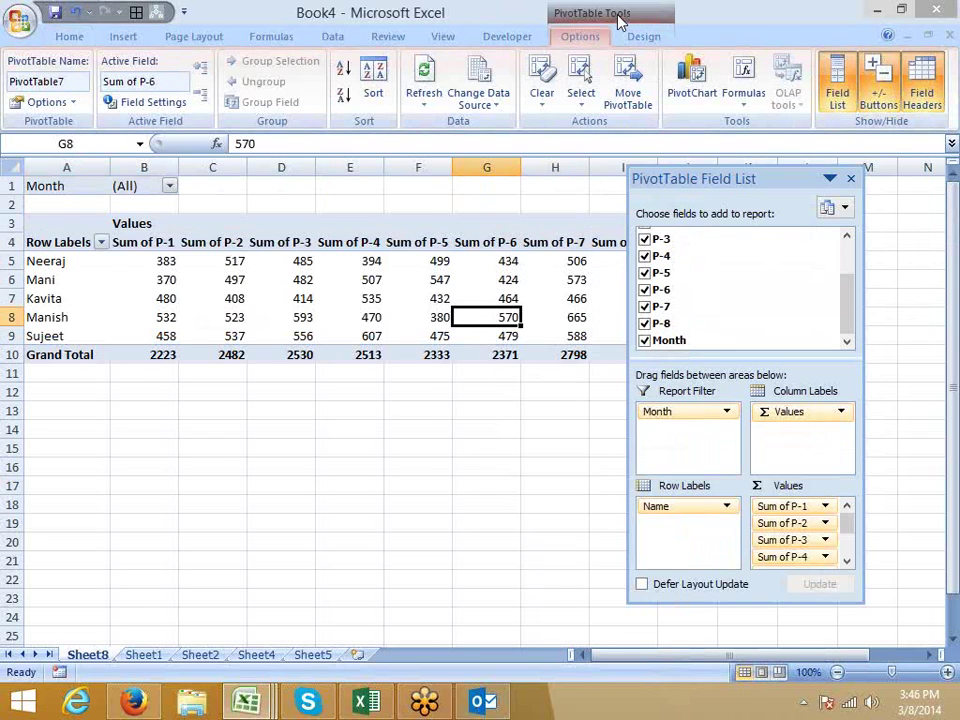
left_click(74, 104)
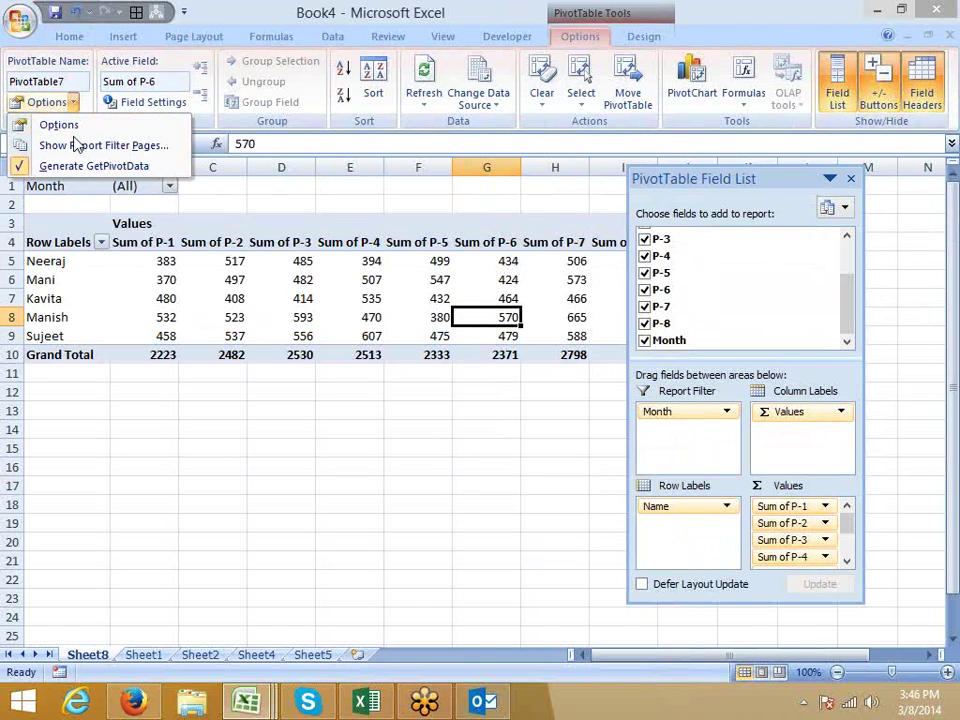
left_click(76, 146)
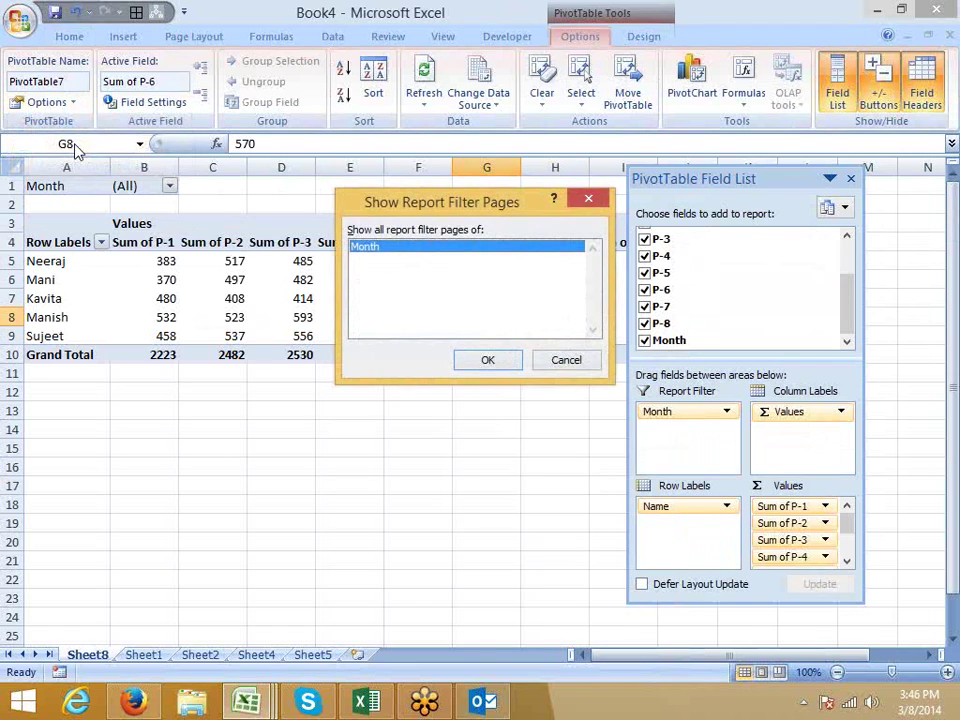
left_click(497, 362)
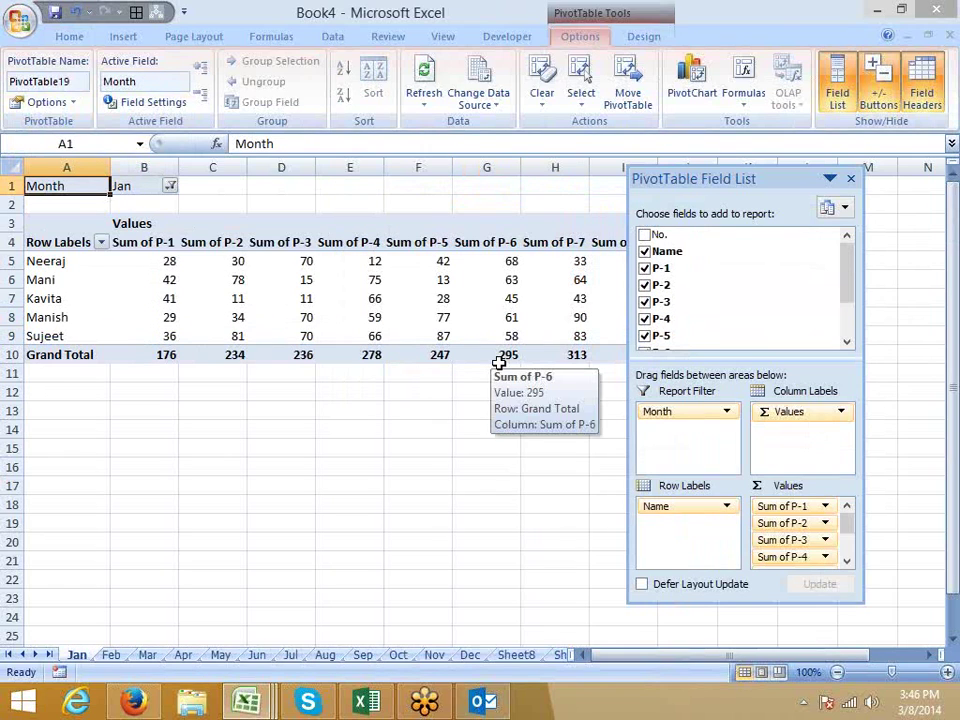
- Look through the generated monthly sheets from Feb to Dec to check each one's filtered PivotTable
left_click(121, 659)
left_click(150, 659)
left_click(184, 659)
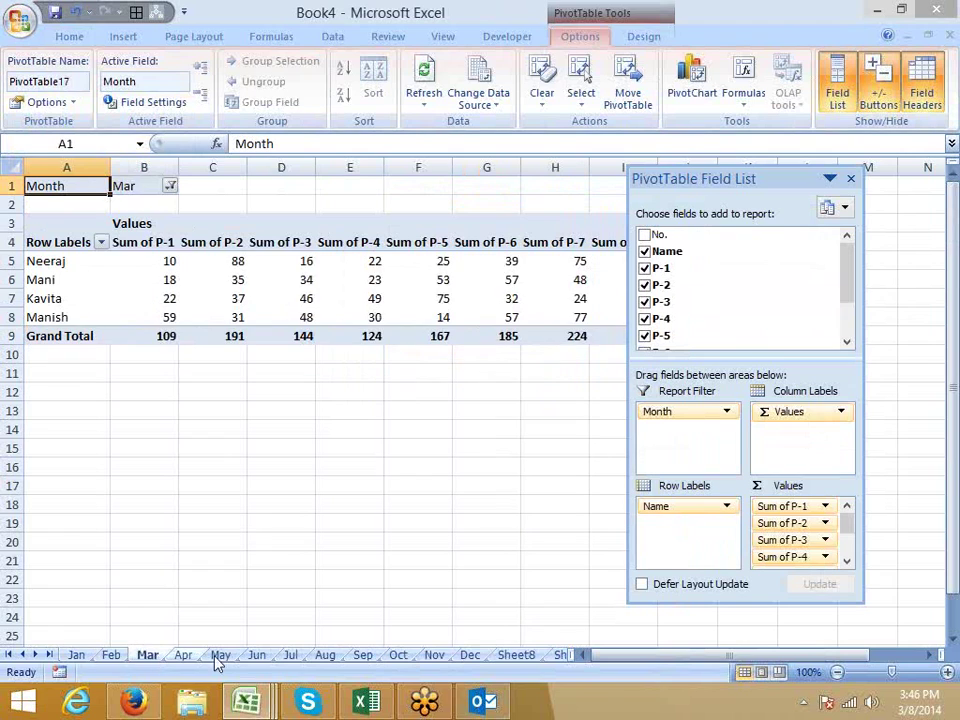
left_click(219, 659)
left_click(257, 659)
left_click(289, 660)
left_click(325, 659)
left_click(362, 659)
left_click(398, 659)
left_click(434, 659)
left_click(470, 659)
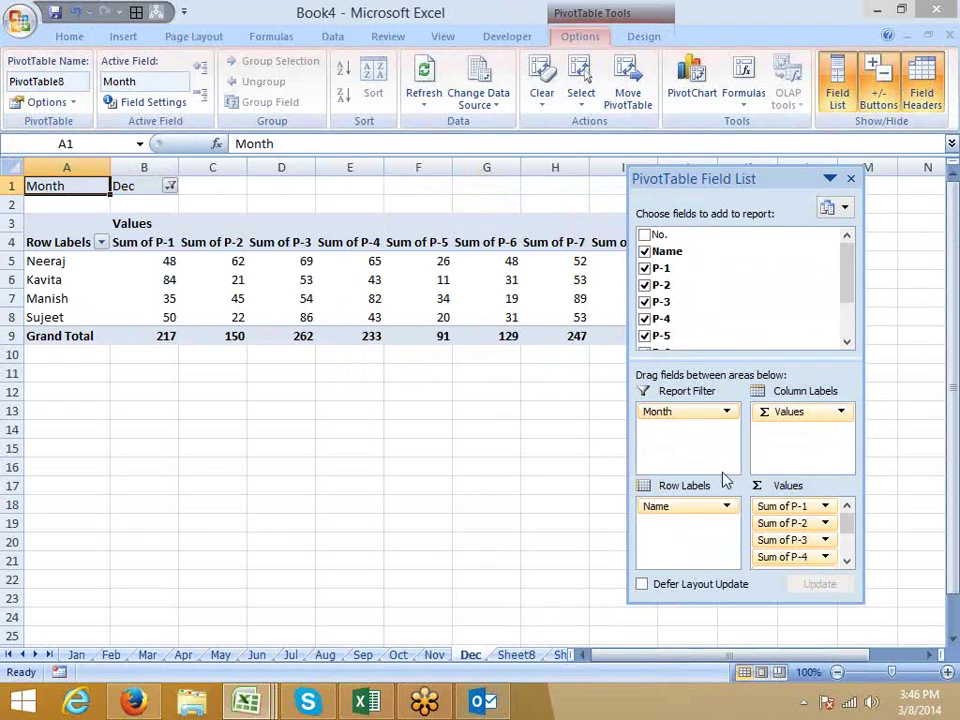
- Review the Show Report Filter Pages settings for Month again, along with the Jan, Feb, May and Jun sheets, without generating new pages
left_click(71, 102)
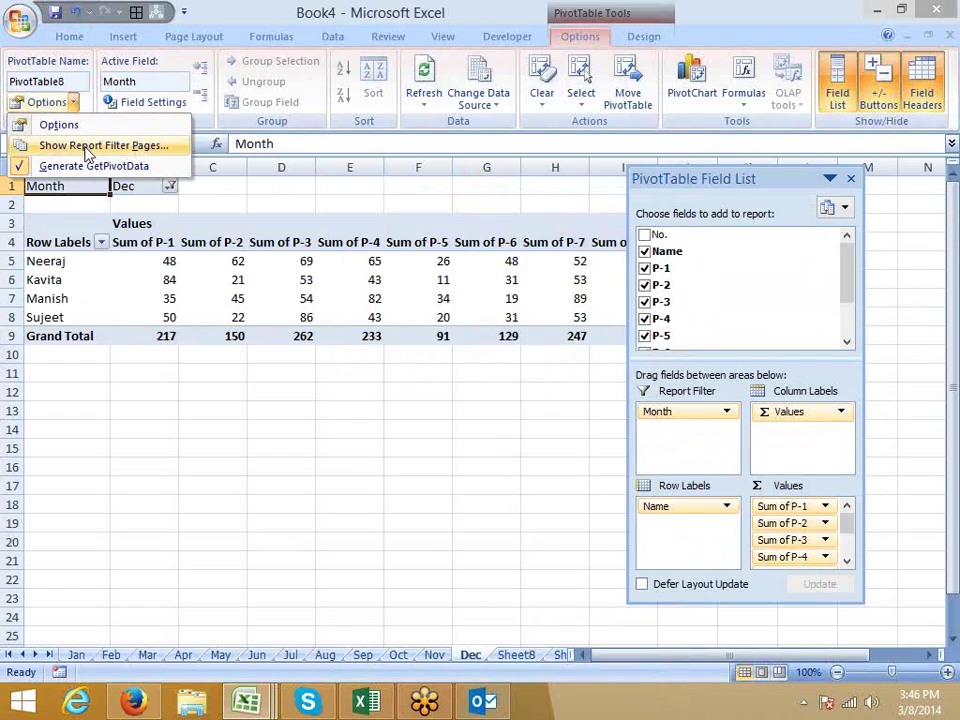
left_click(88, 147)
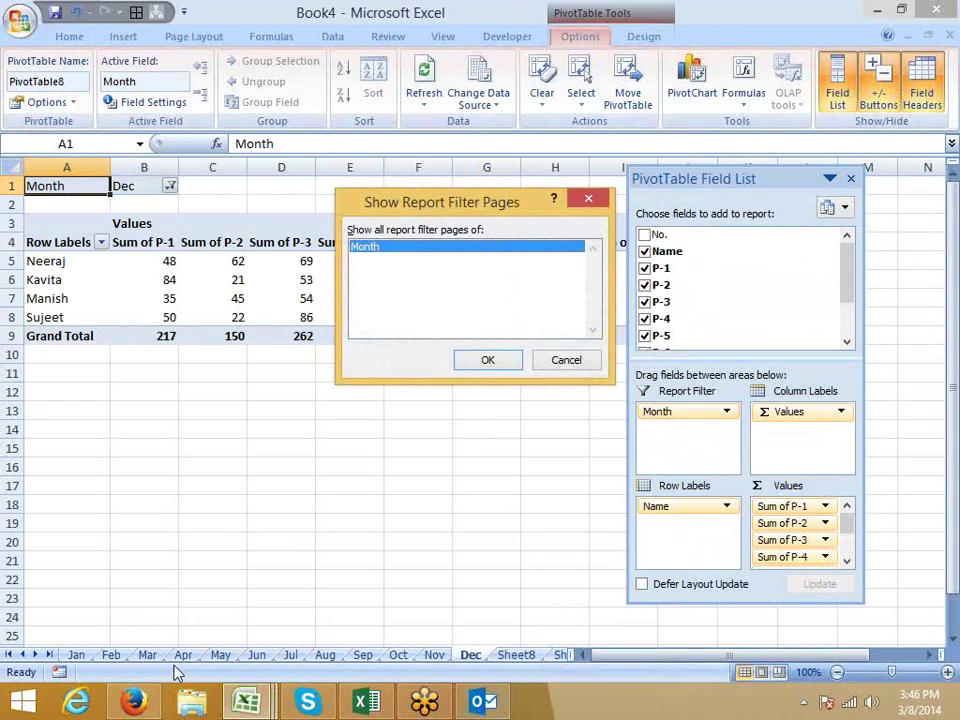
key("Escape")
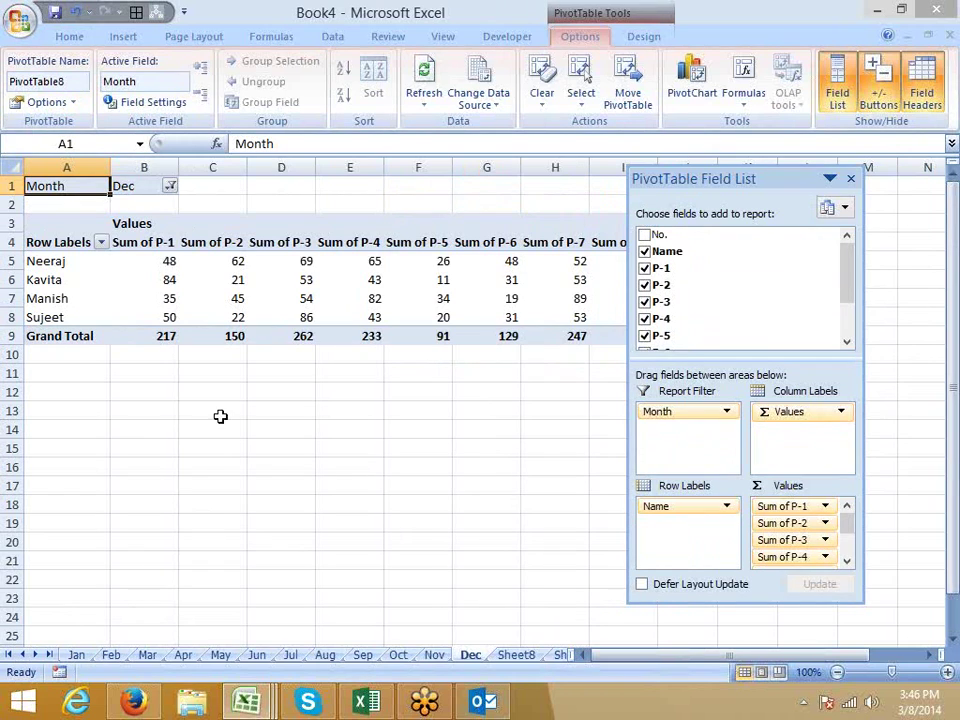
left_click(76, 655)
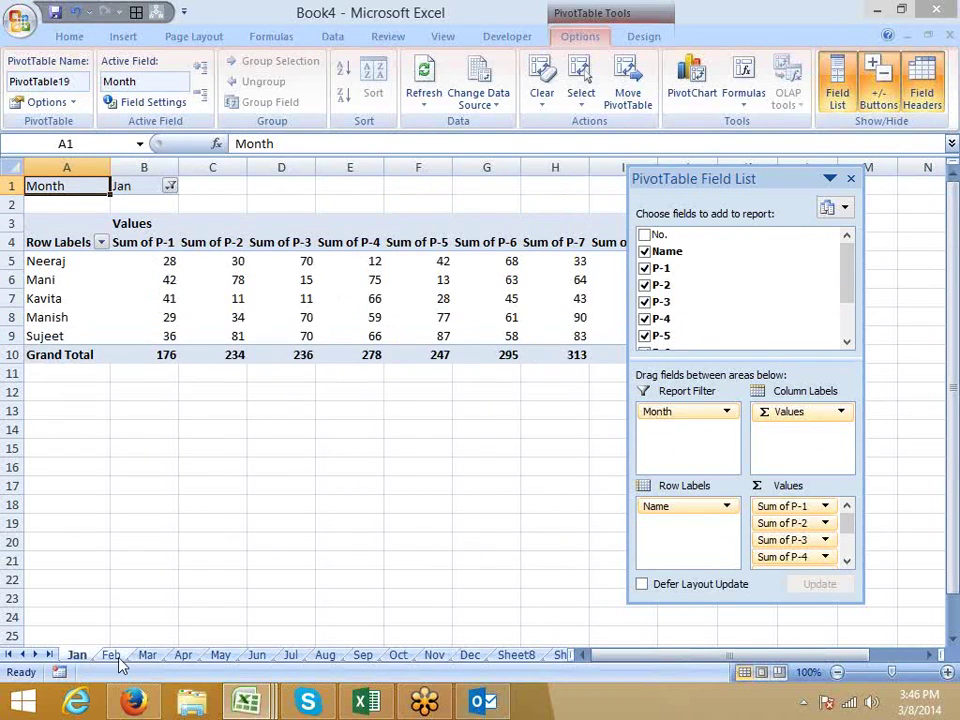
left_click(111, 655)
left_click(228, 658)
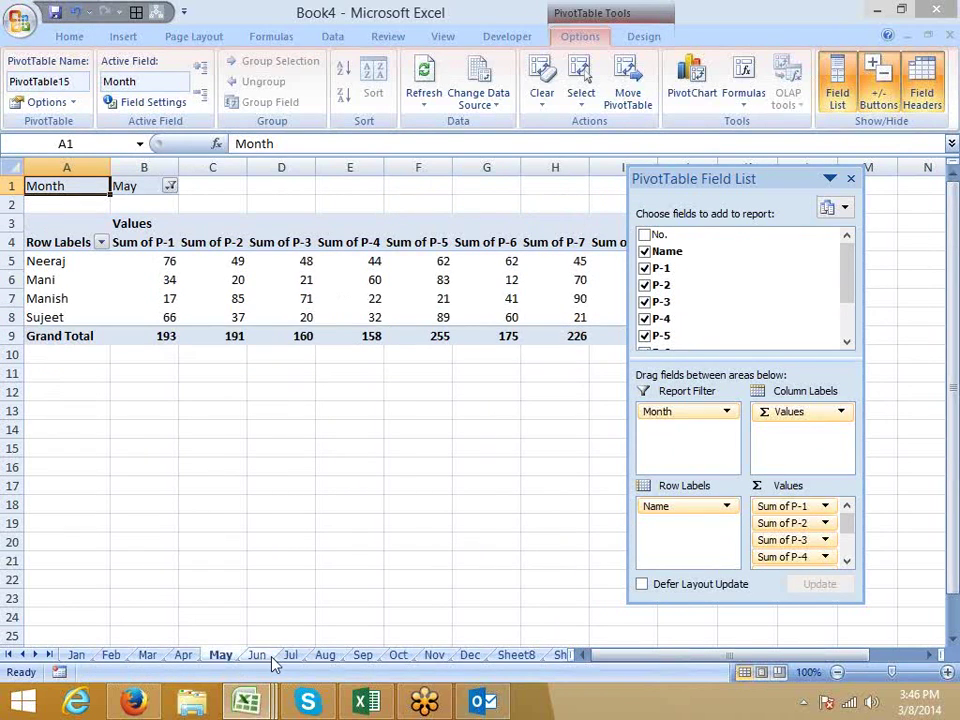
left_click(262, 658)
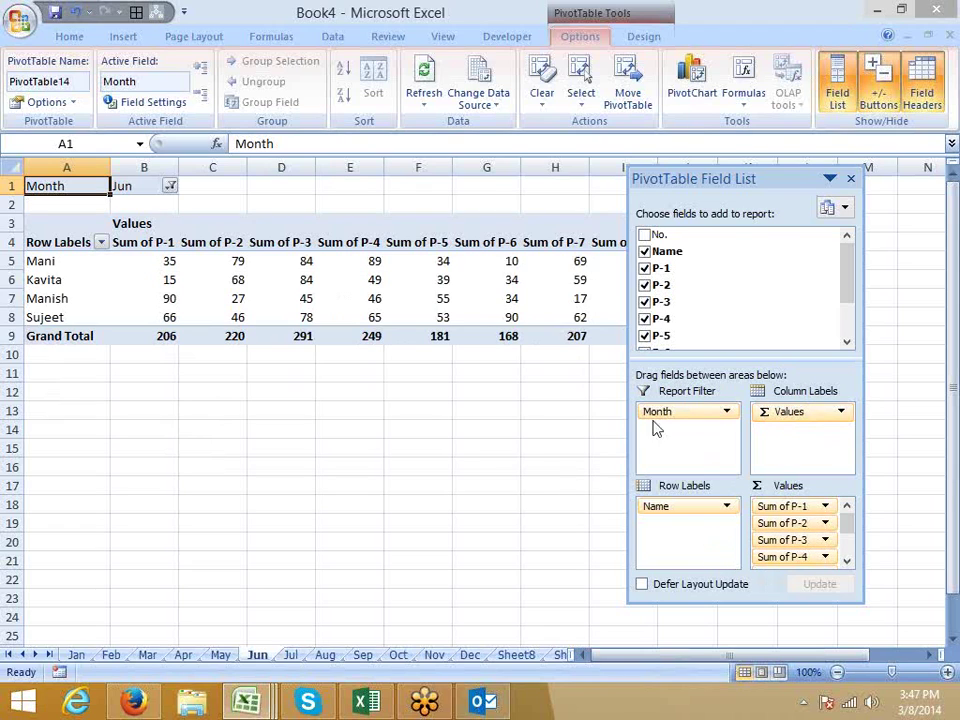
left_click(70, 102)
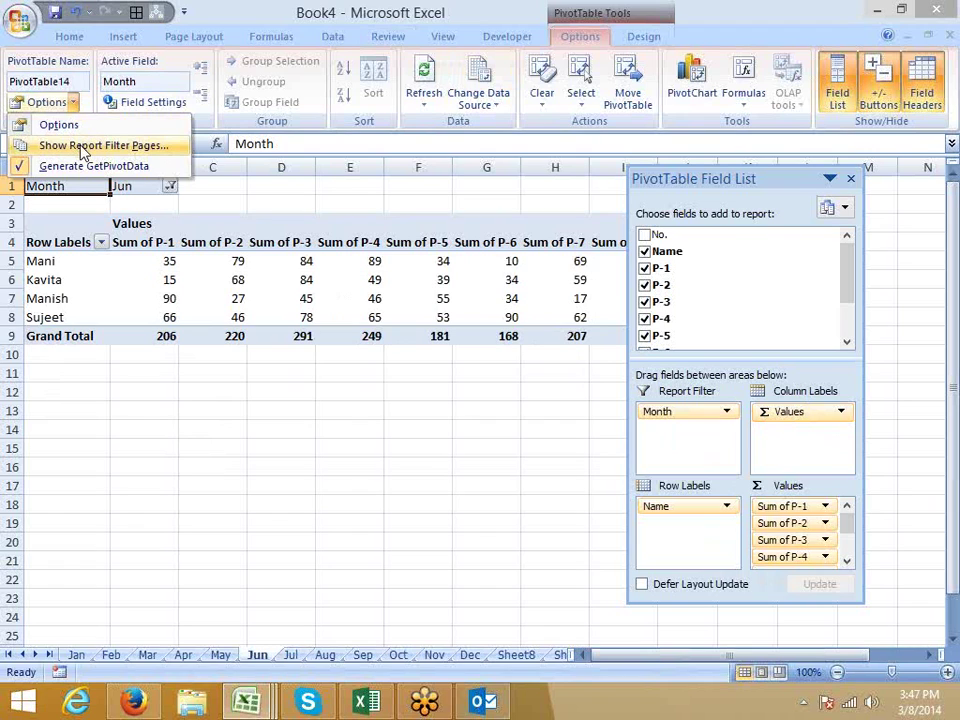
left_click(83, 147)
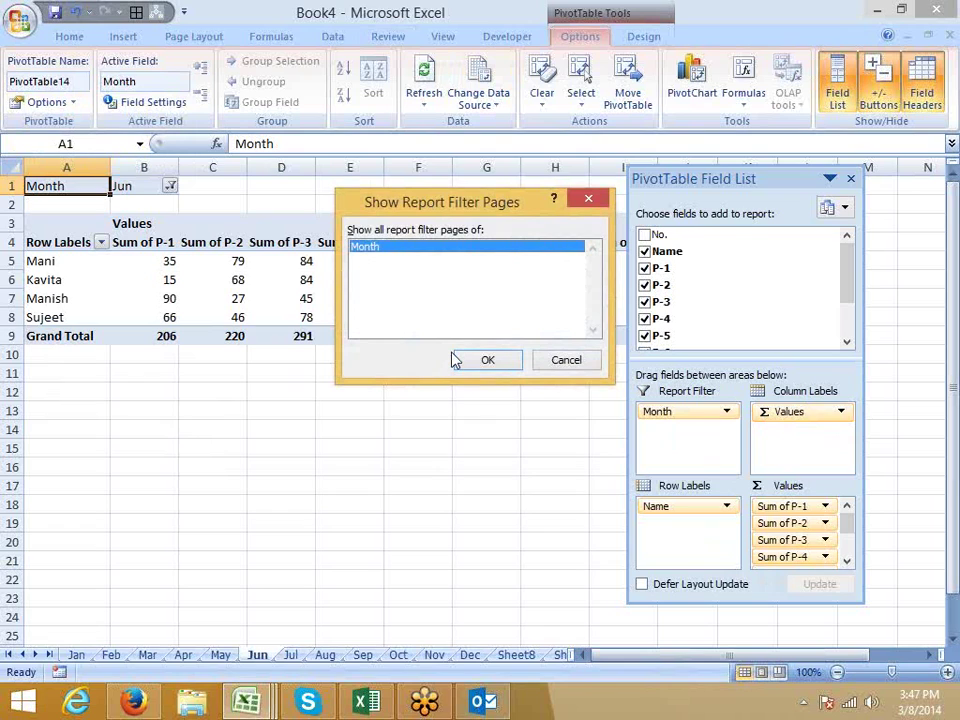
left_click(456, 360)
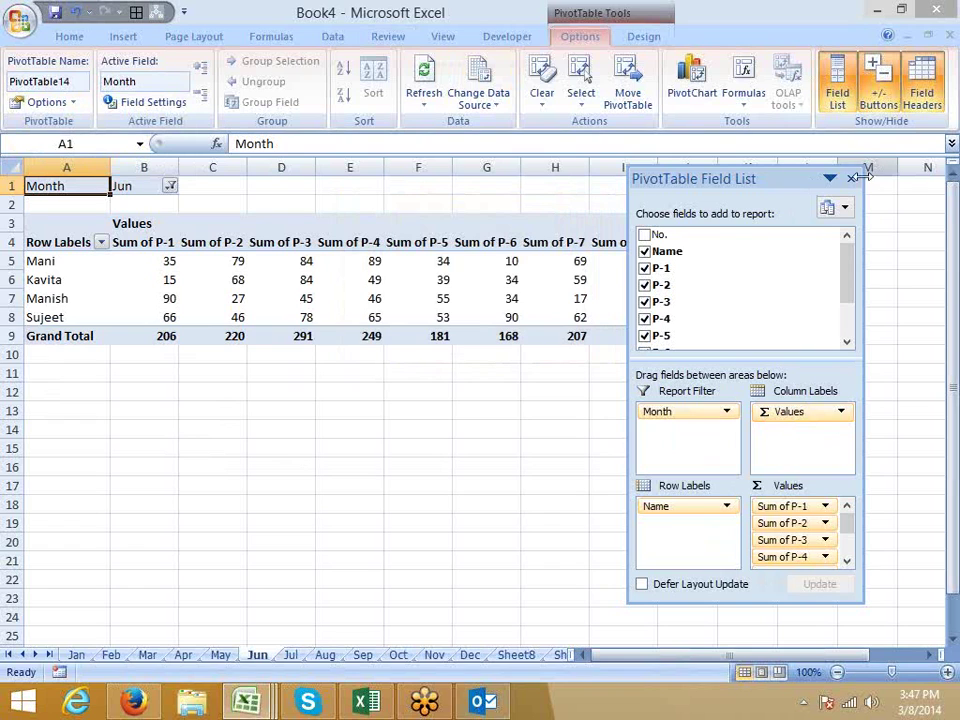
- Close the workbooks Book4, Book3, DATAPIVOT and Data without saving their changes
left_click_drag(733, 166, 786, 169)
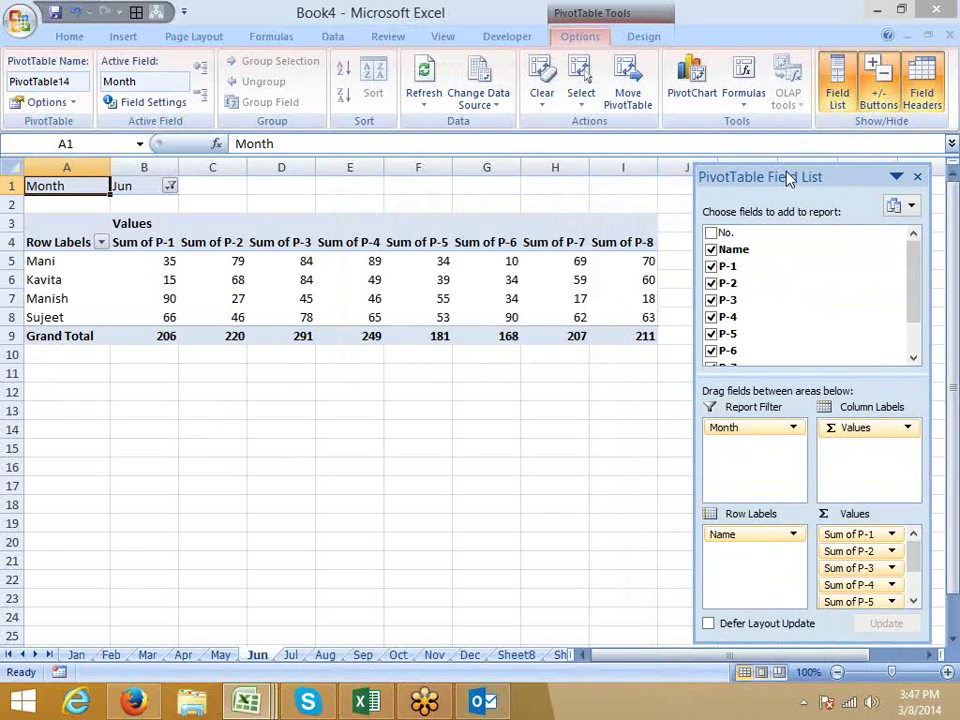
left_click(361, 397)
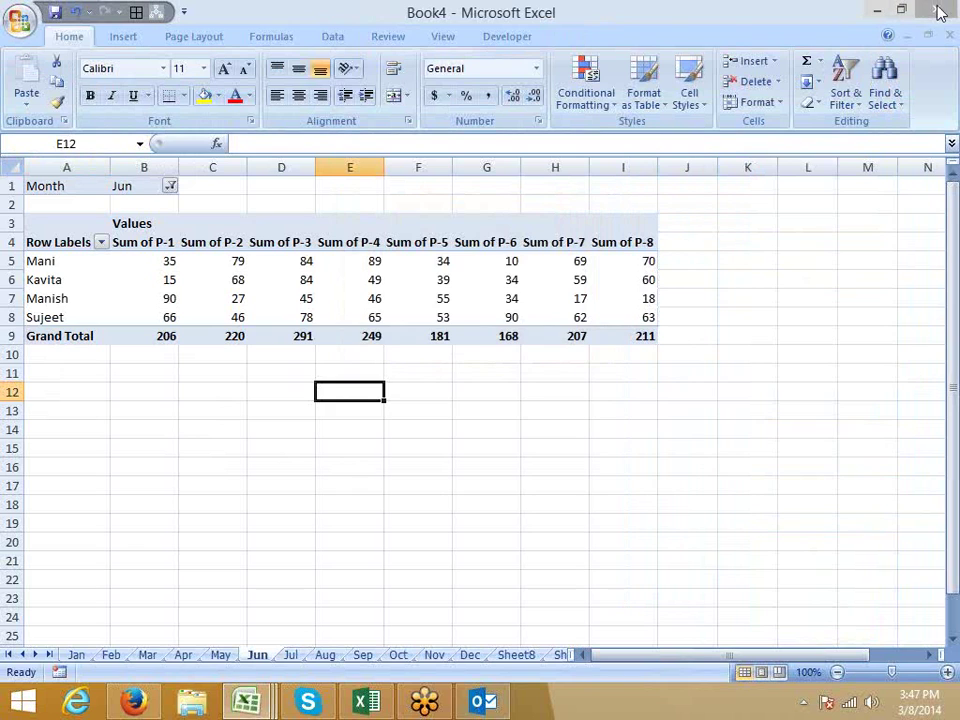
key("ctrl+w")
left_click(480, 398)
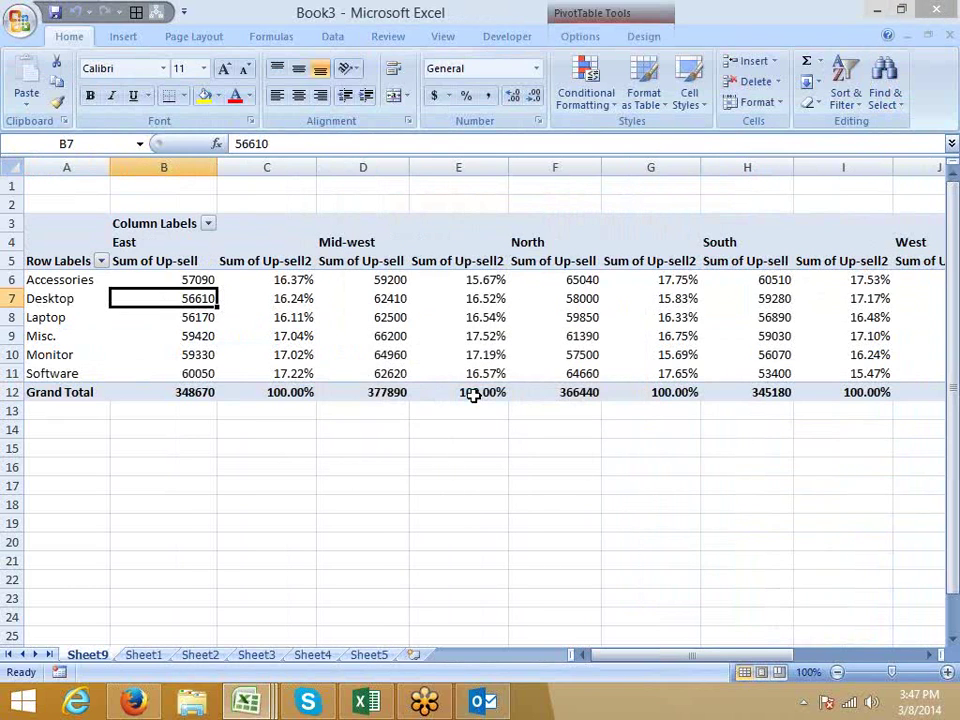
left_click(946, 36)
left_click(484, 399)
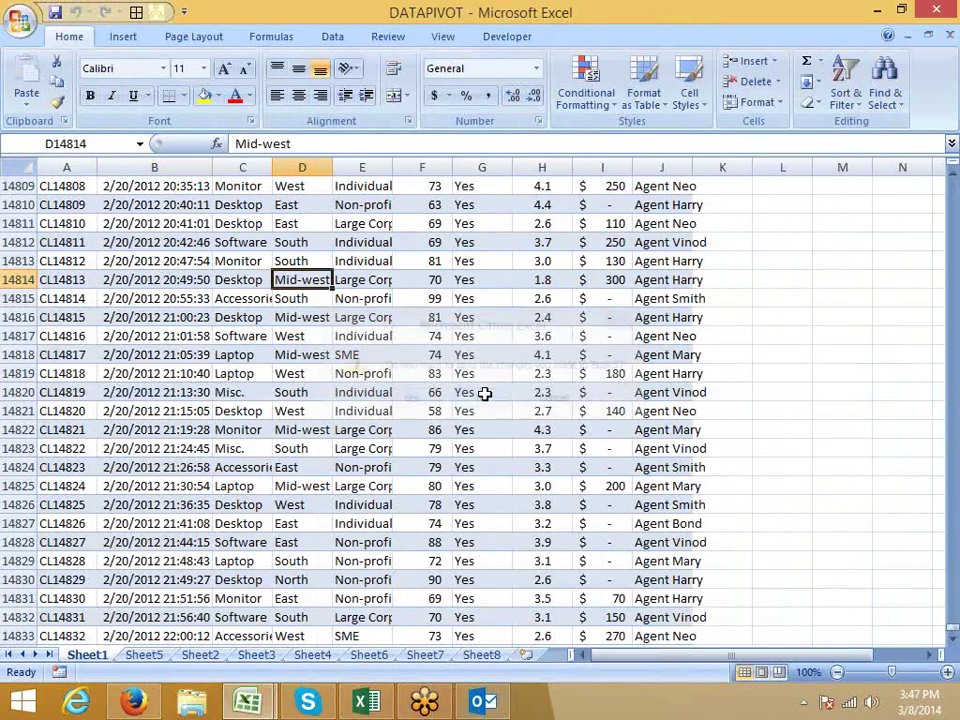
left_click(948, 37)
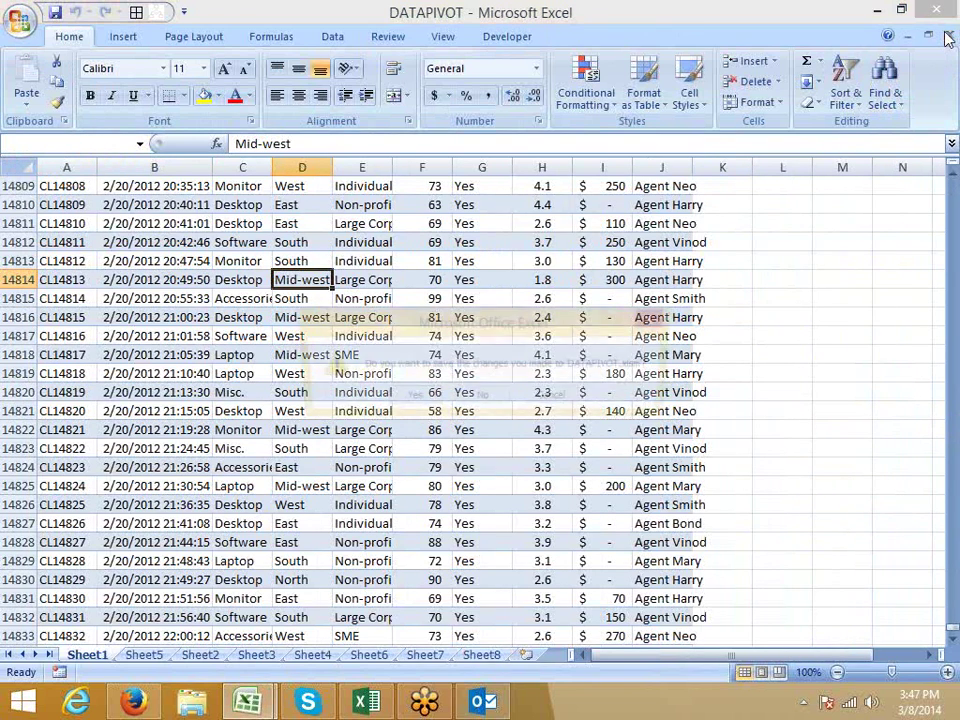
left_click(482, 400)
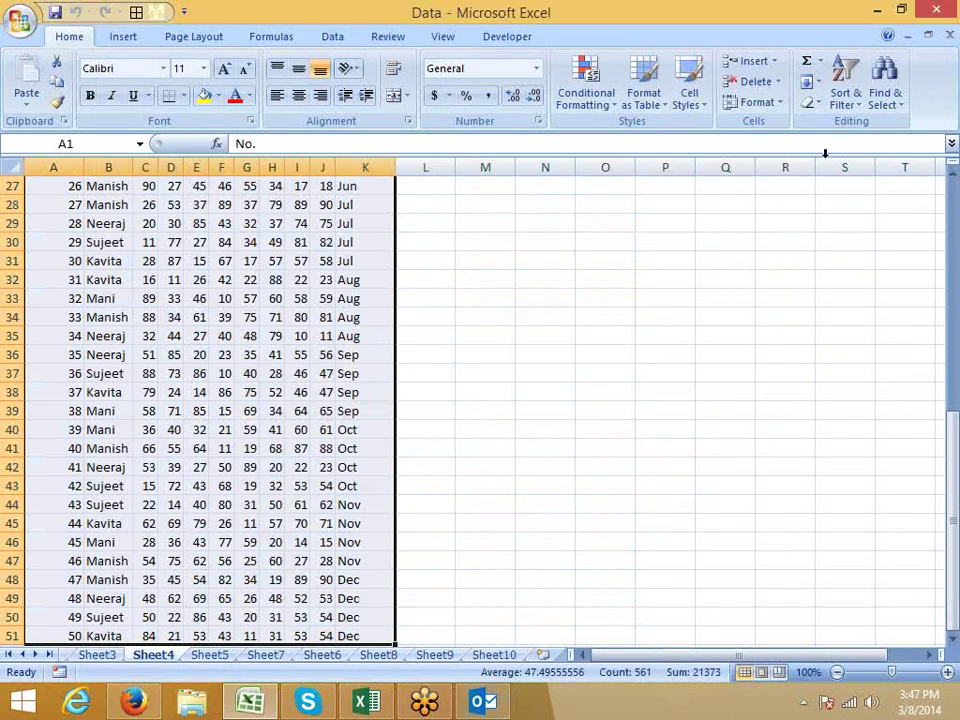
left_click(948, 37)
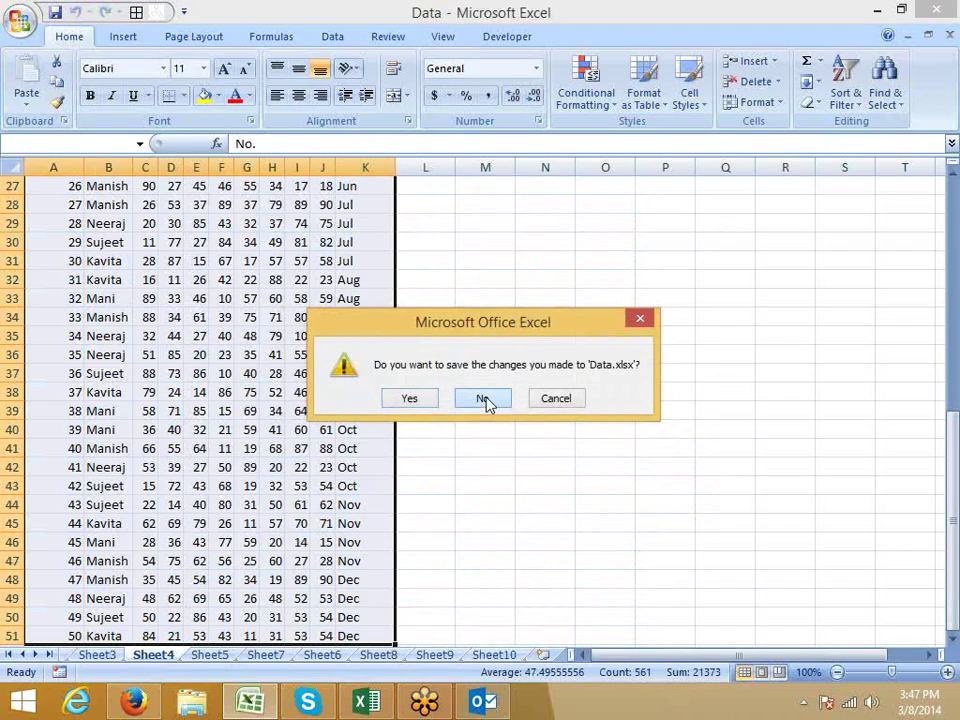
left_click(487, 401)
- Create a new workbook and start a PivotTable at cell A1 of Sheet1 that uses an external data source
key("ctrl+n")
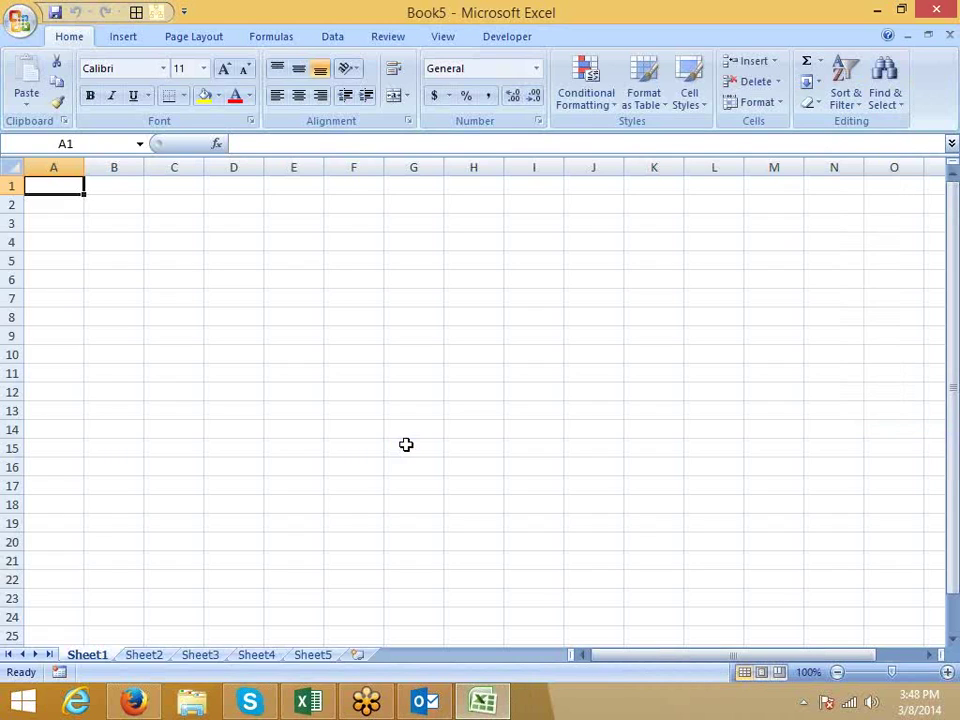
left_click(120, 36)
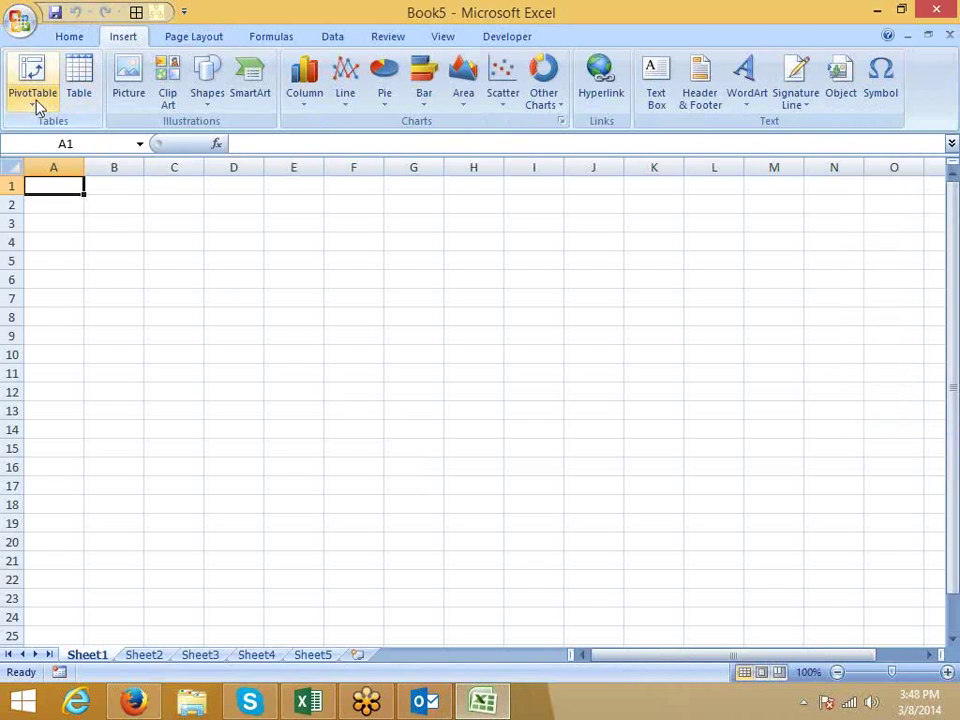
left_click(37, 107)
left_click(42, 124)
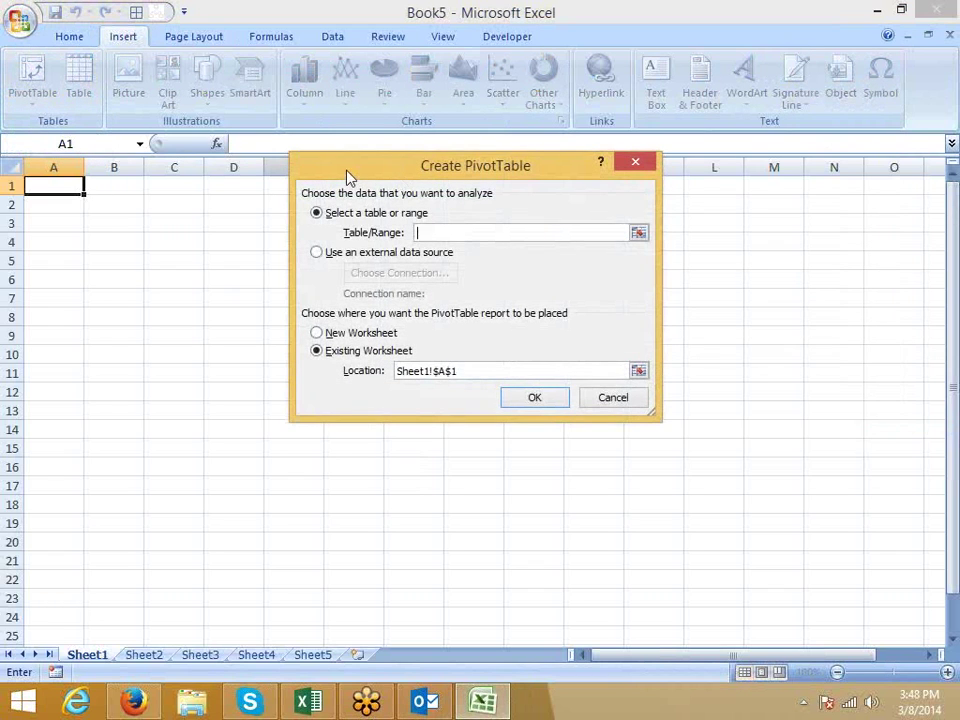
left_click_drag(349, 177, 243, 161)
left_click(226, 240)
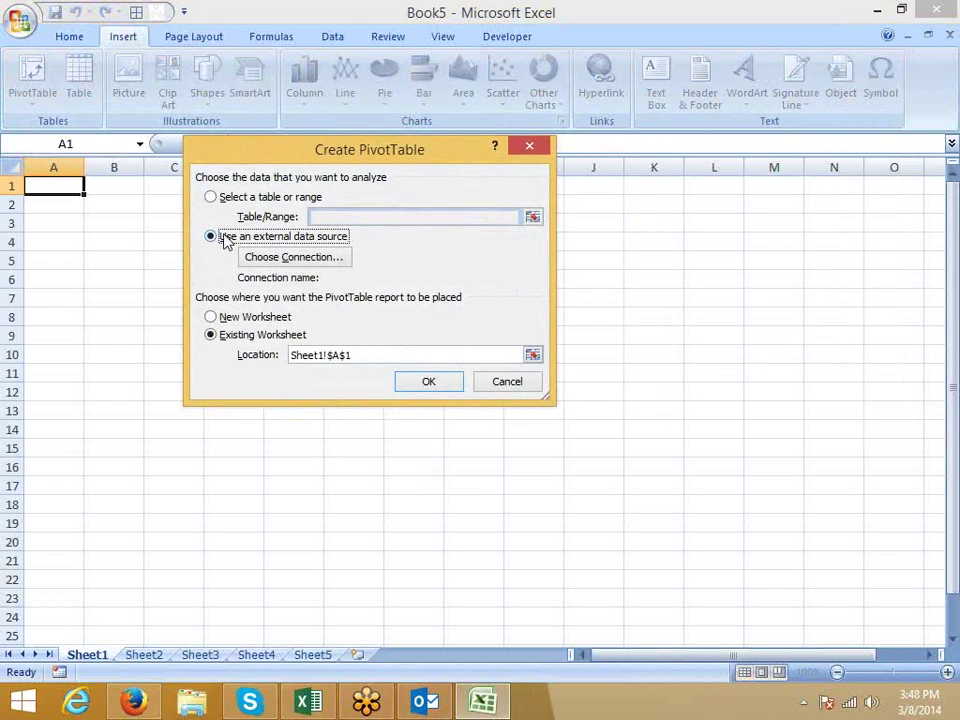
left_click(305, 258)
- Connect to the Sheet1$ table of the DATAPIVOT file on the Desktop and create the PivotTable from it
left_click(220, 484)
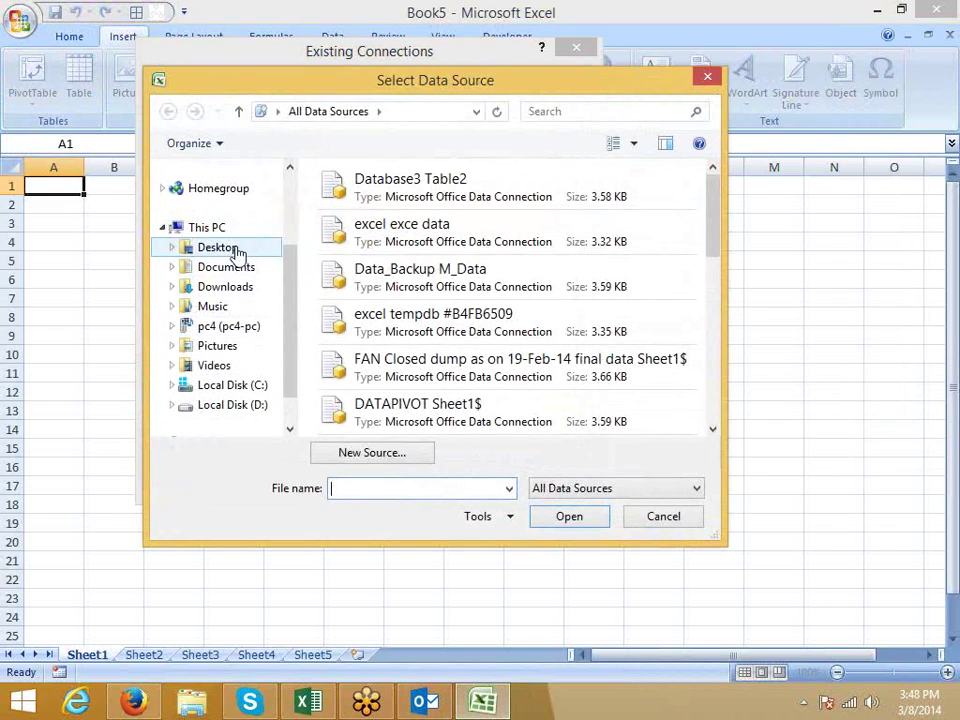
left_click(230, 249)
left_click(352, 296)
scroll(377, 335, "down", 3)
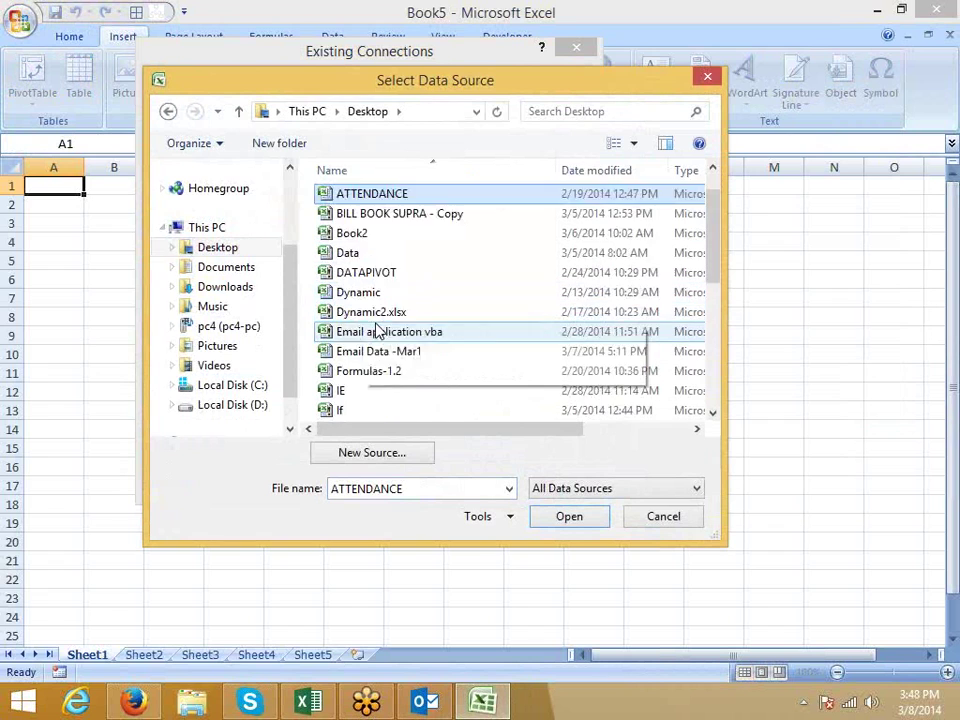
left_click(370, 213)
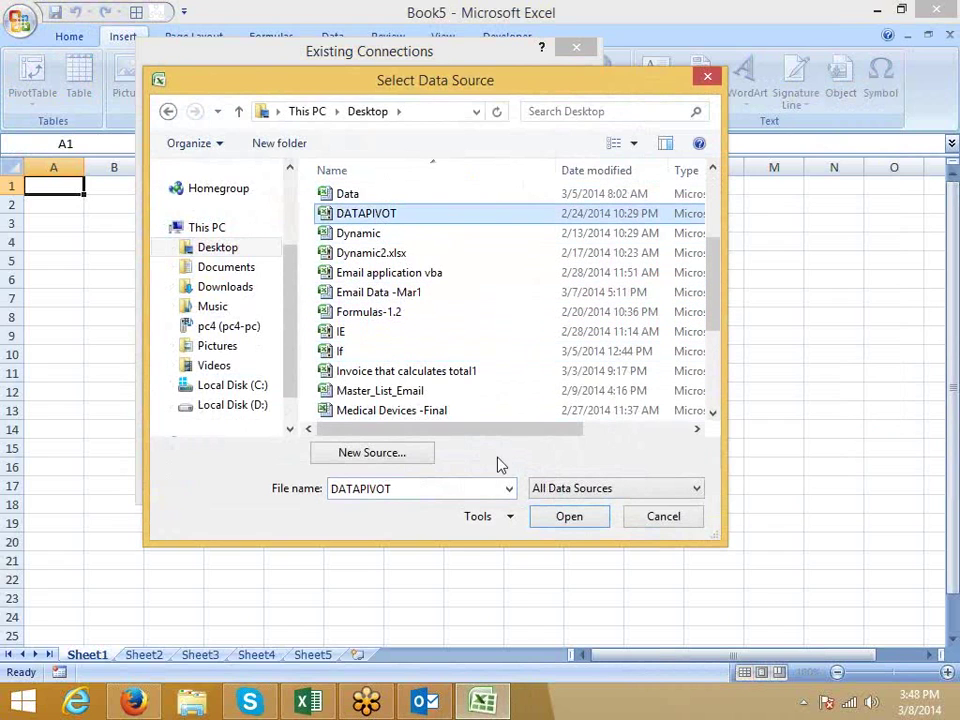
left_click(566, 522)
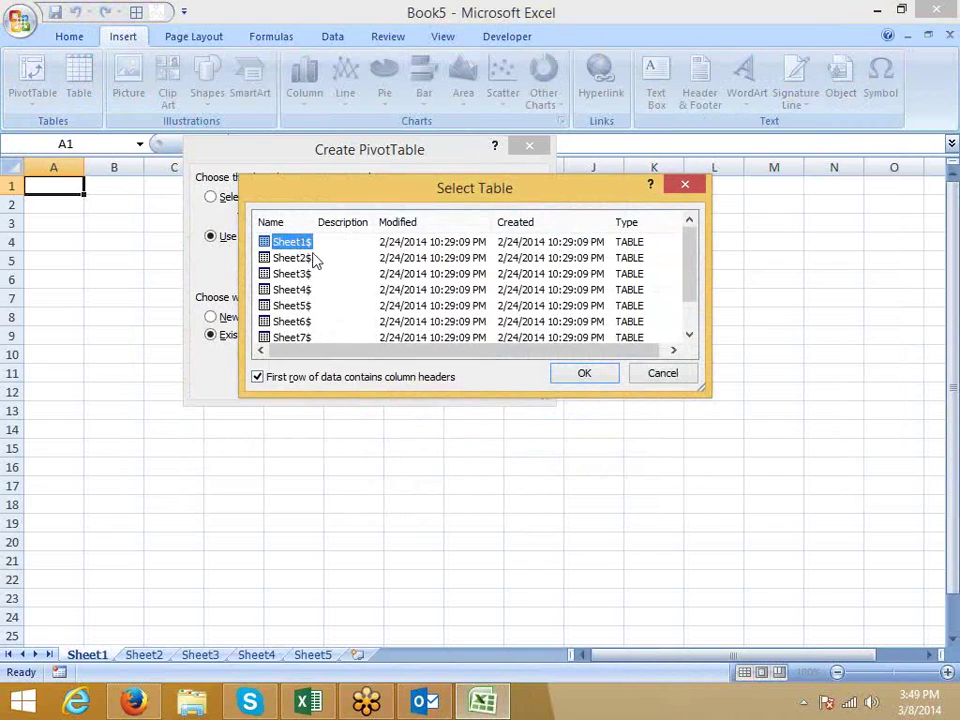
left_click(601, 374)
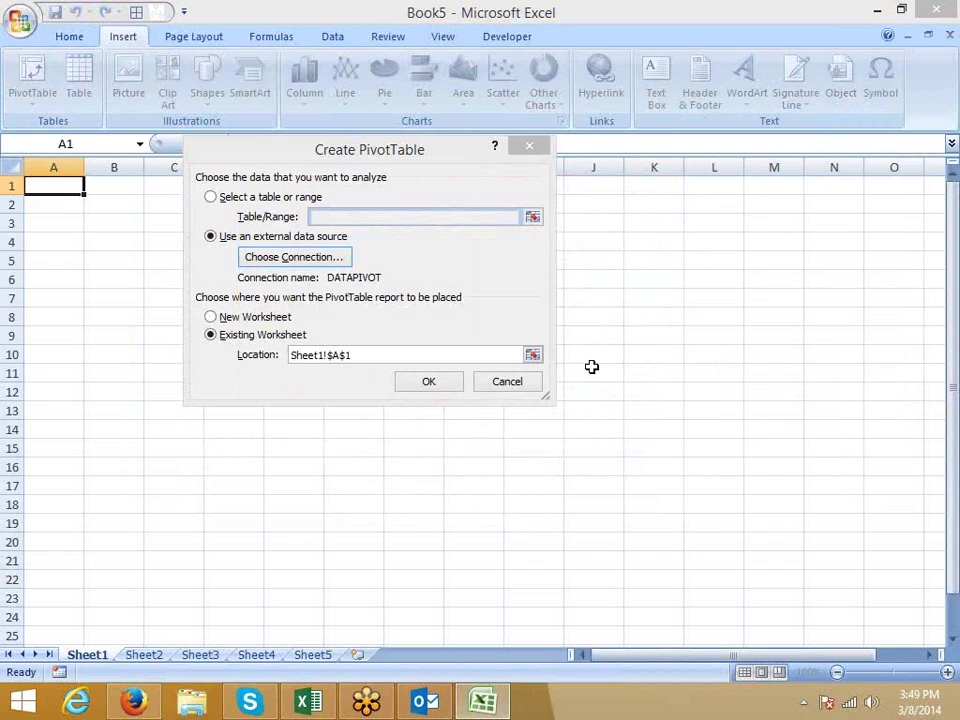
left_click(437, 387)
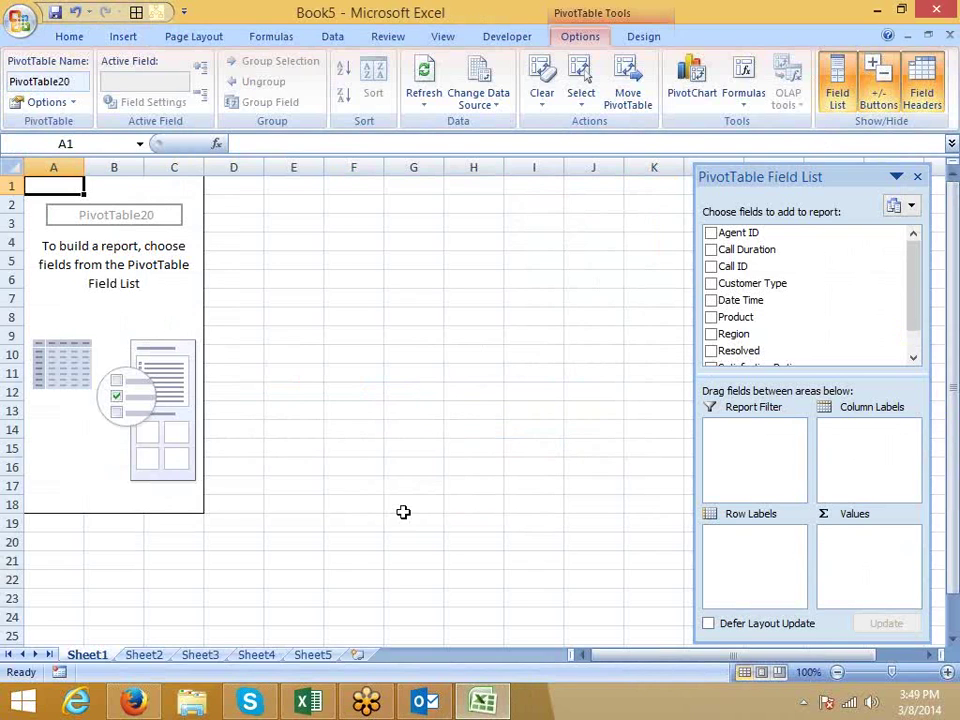
- Start a second PivotTable at cell A1 of Sheet2, using an external data source
left_click(155, 657)
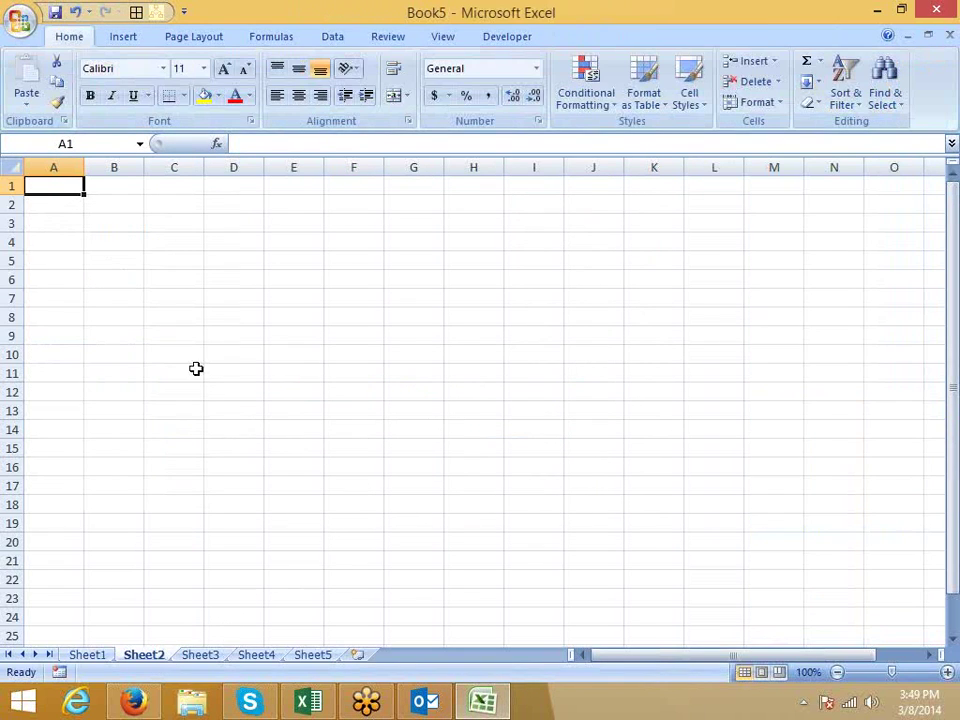
left_click(118, 38)
left_click(36, 104)
left_click(47, 124)
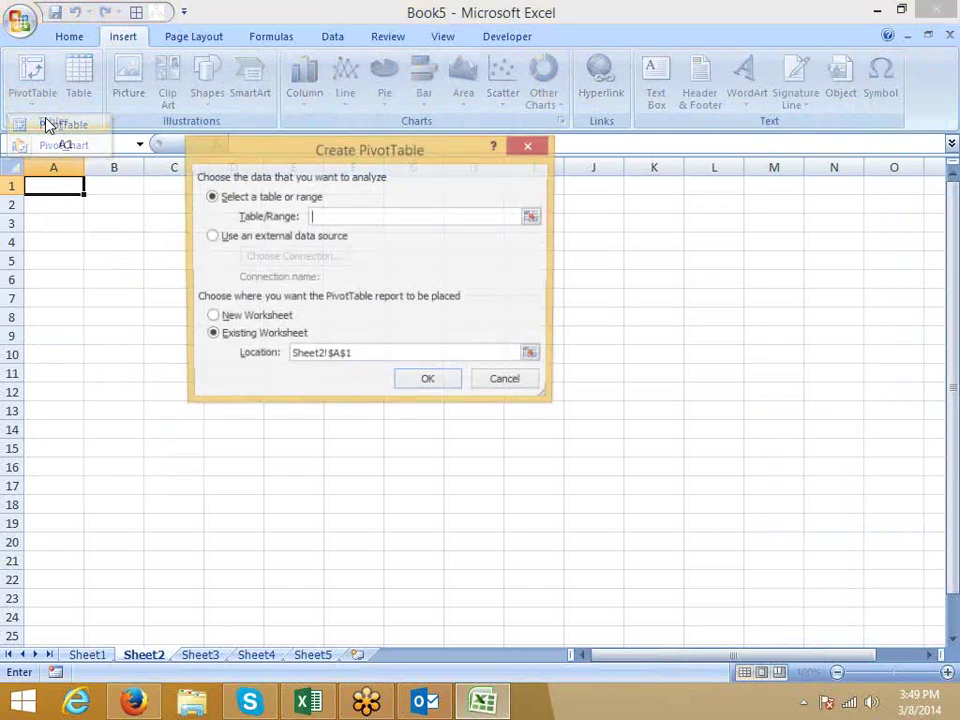
left_click(227, 240)
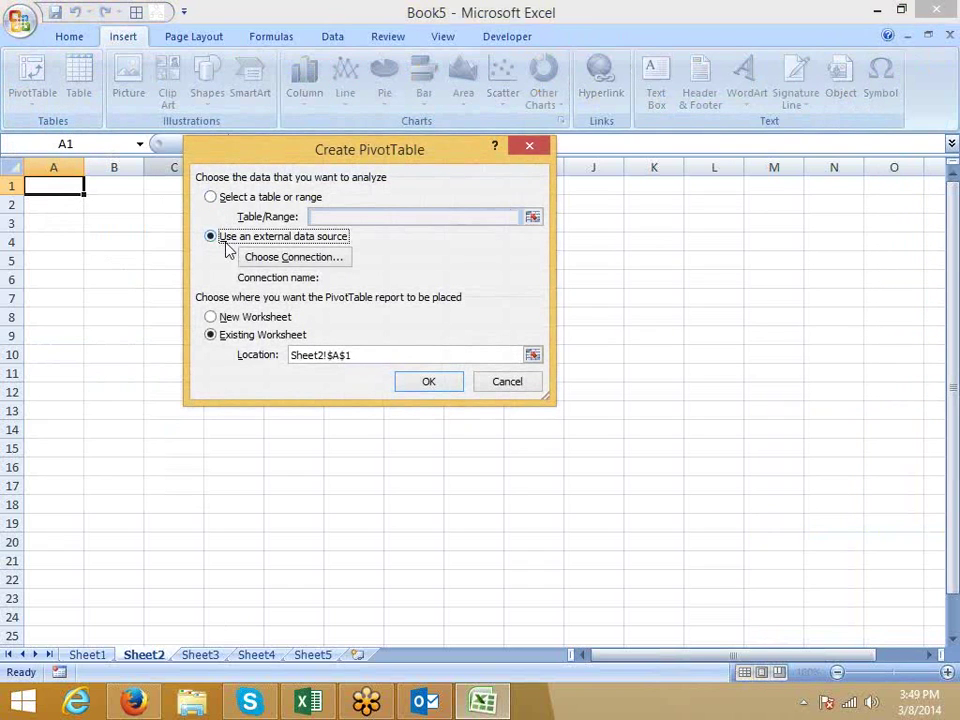
left_click(270, 262)
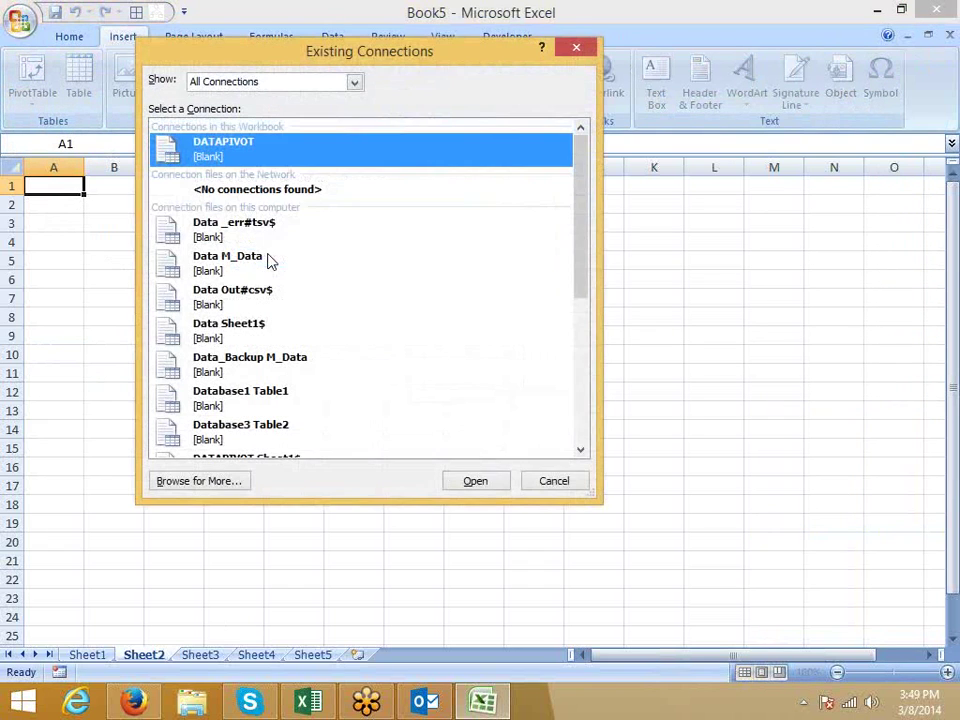
- Connect to Table2 of the Database3 file in the Documents folder and create the PivotTable from it
left_click(217, 486)
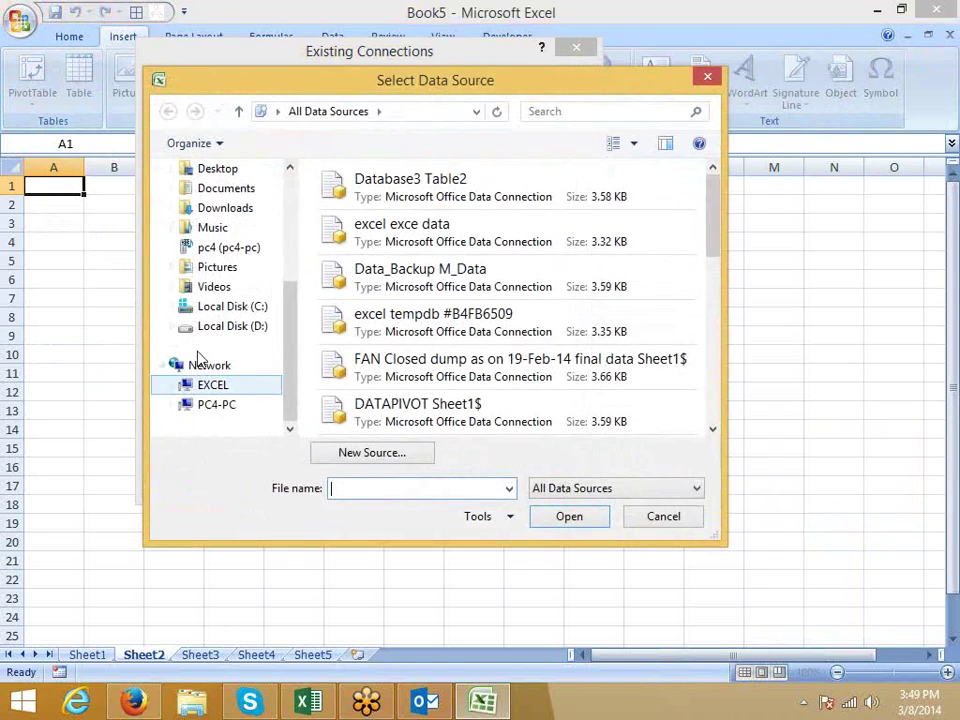
left_click(240, 188)
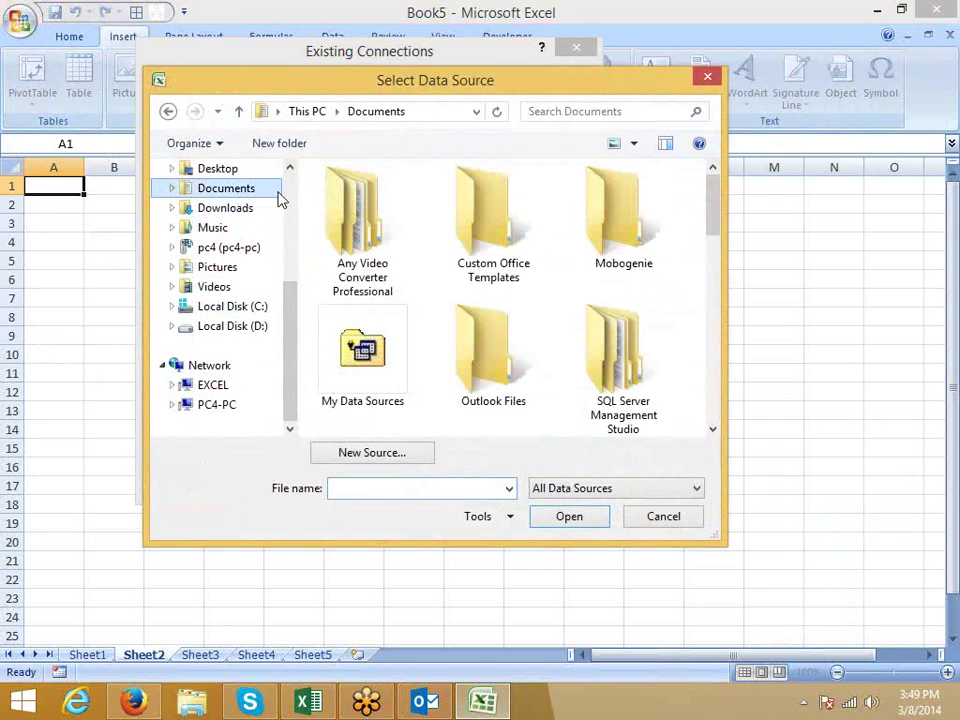
left_click_drag(720, 227, 729, 339)
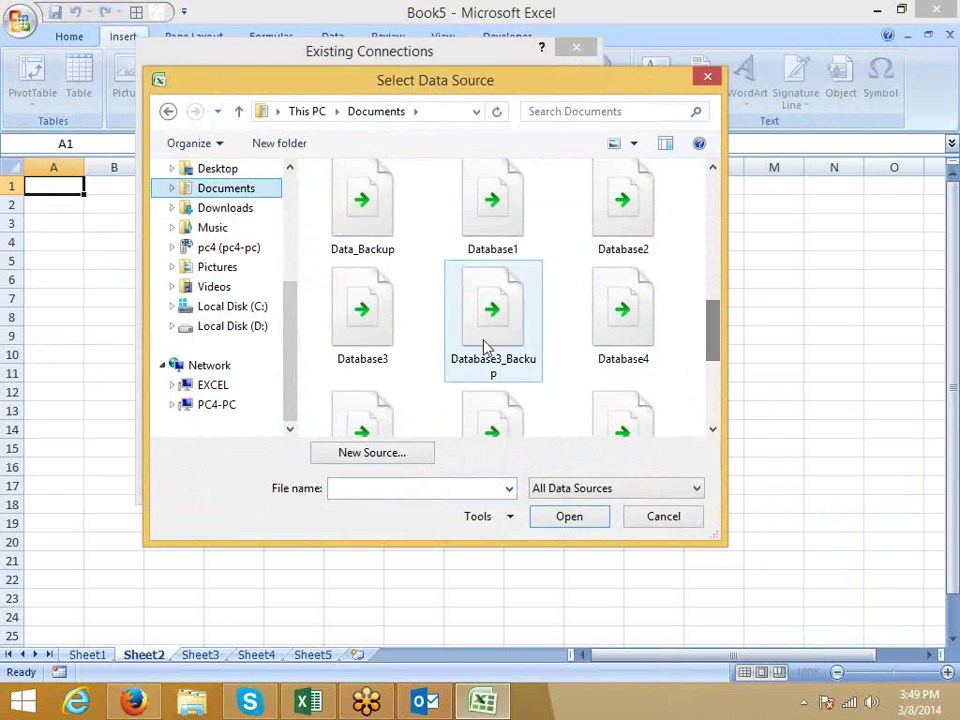
left_click(385, 330)
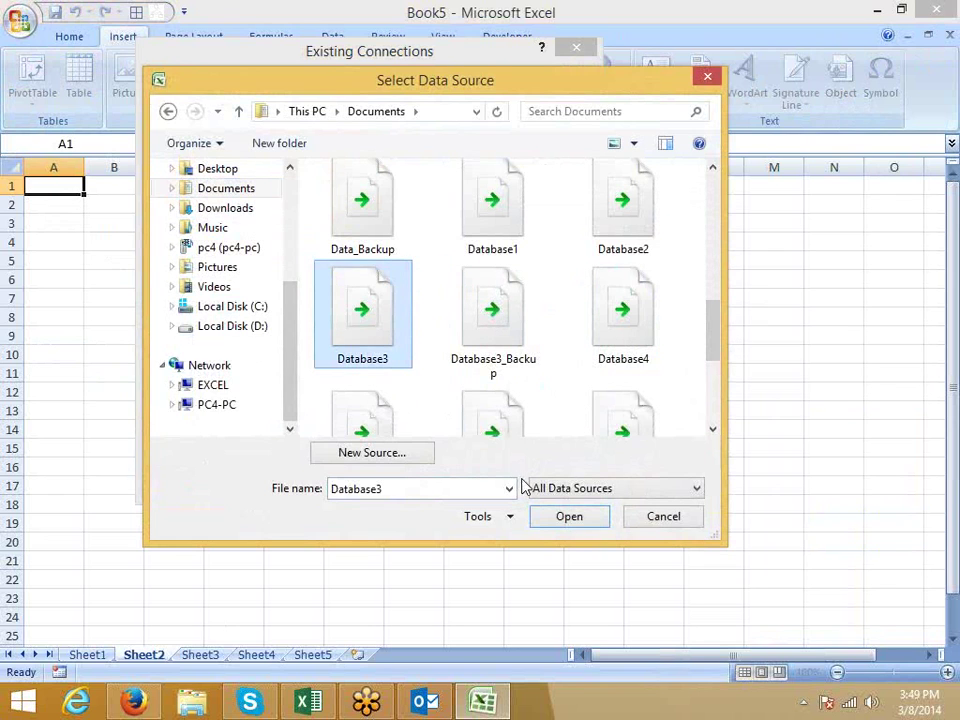
left_click(575, 524)
left_click(183, 258)
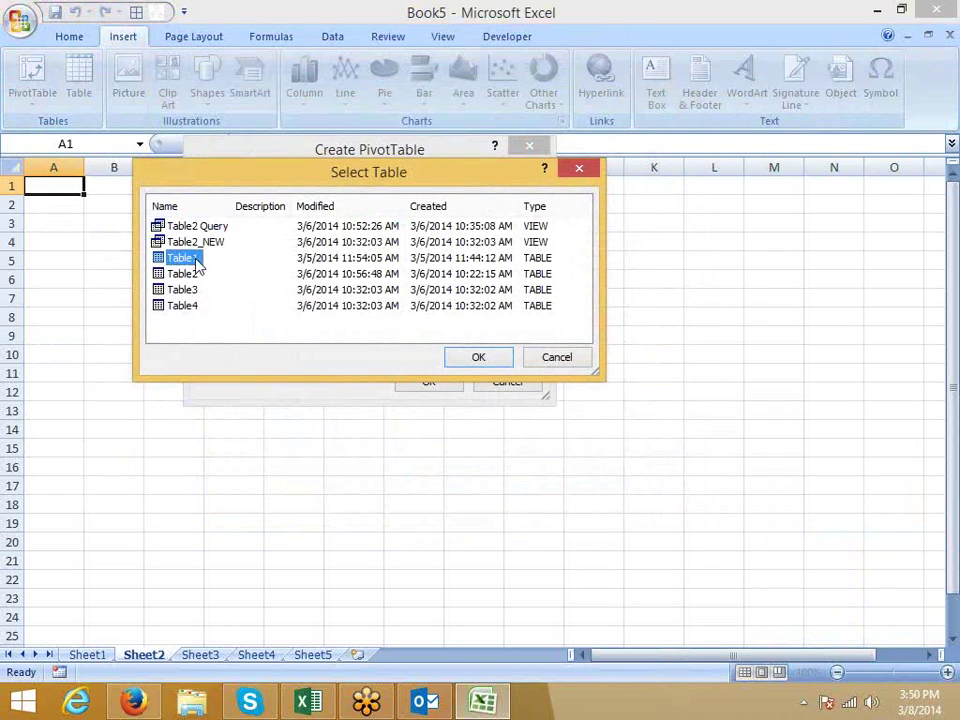
left_click(188, 273)
left_click(476, 358)
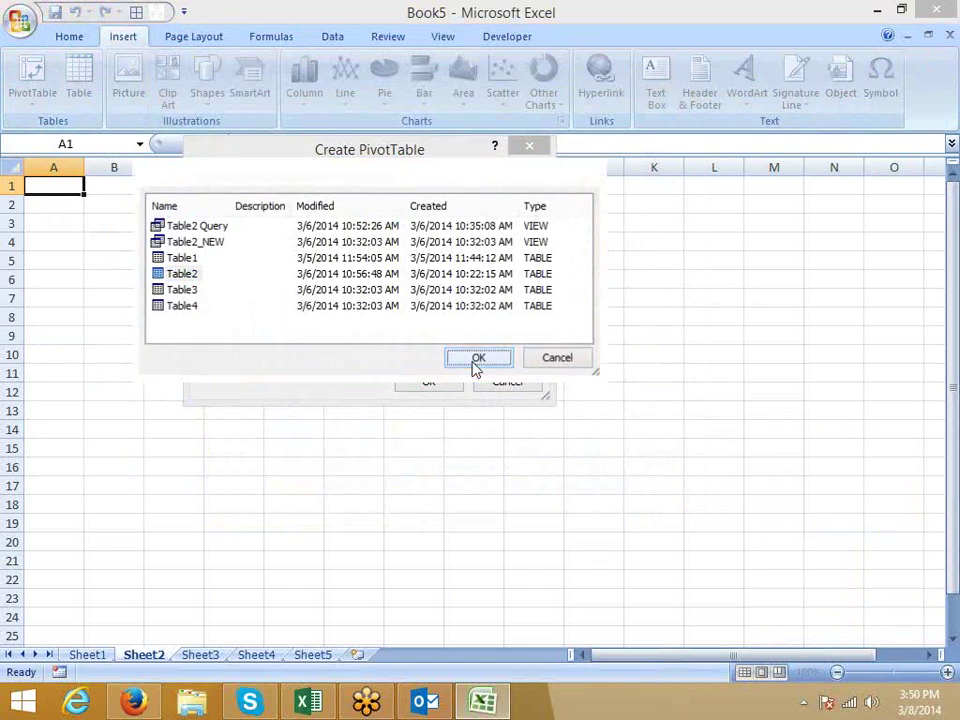
left_click(426, 381)
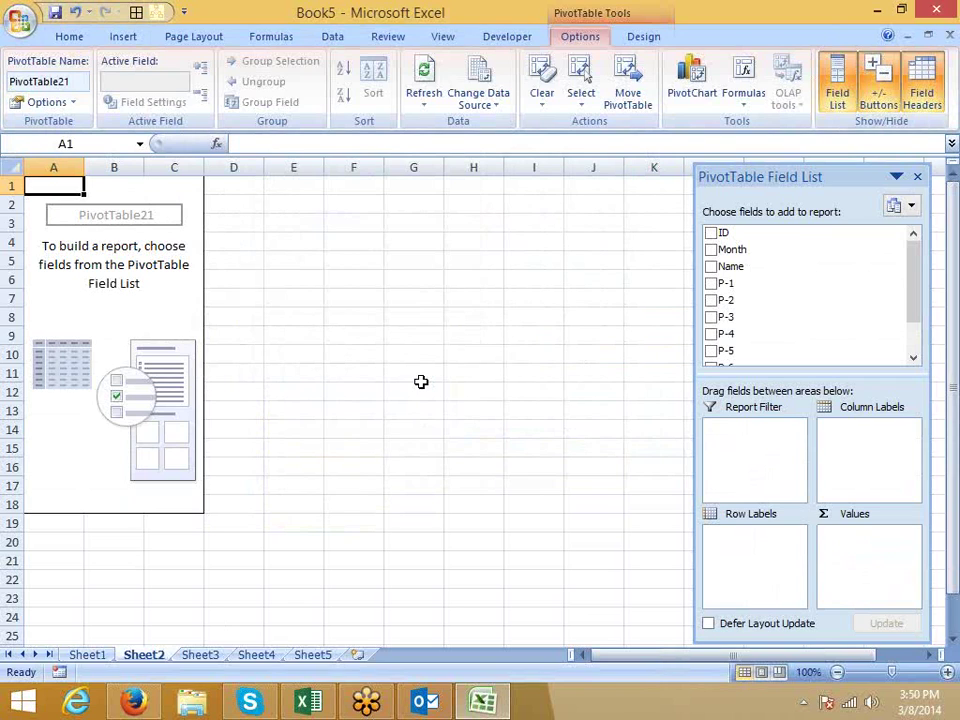
- Examine the definition of the Database3 workbook connection, including its connection file, full connection string and command text
left_click(332, 37)
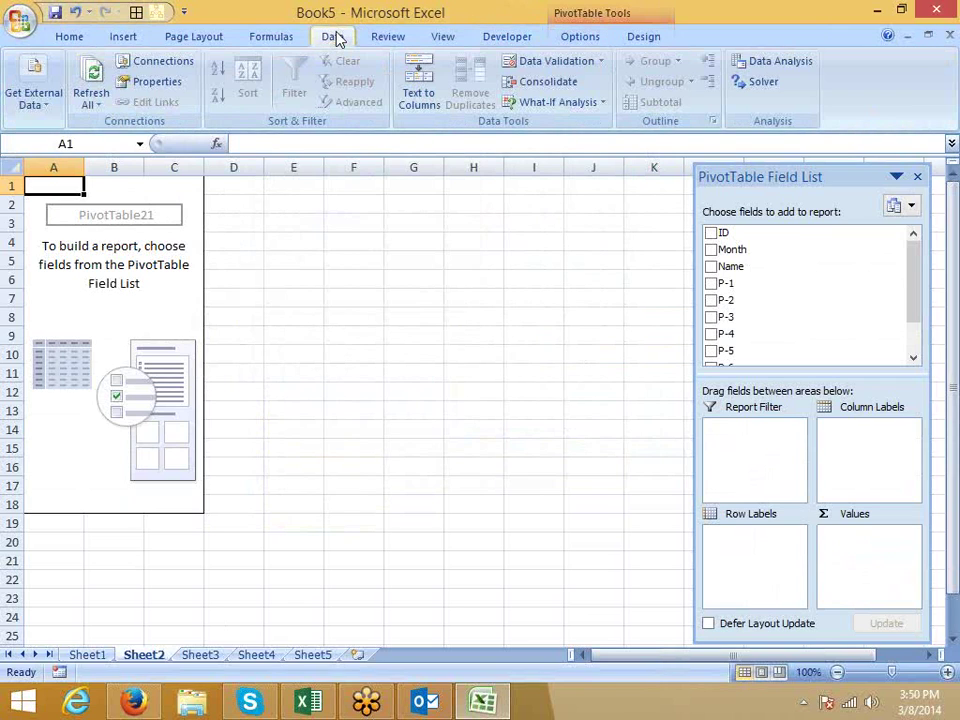
left_click(163, 63)
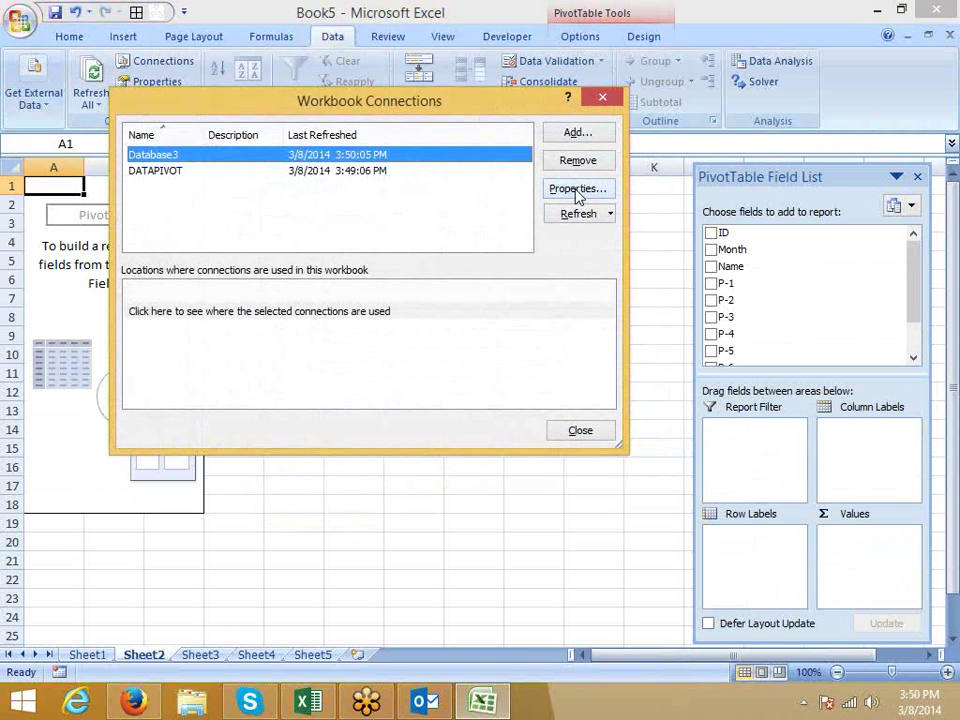
left_click(577, 190)
left_click(258, 138)
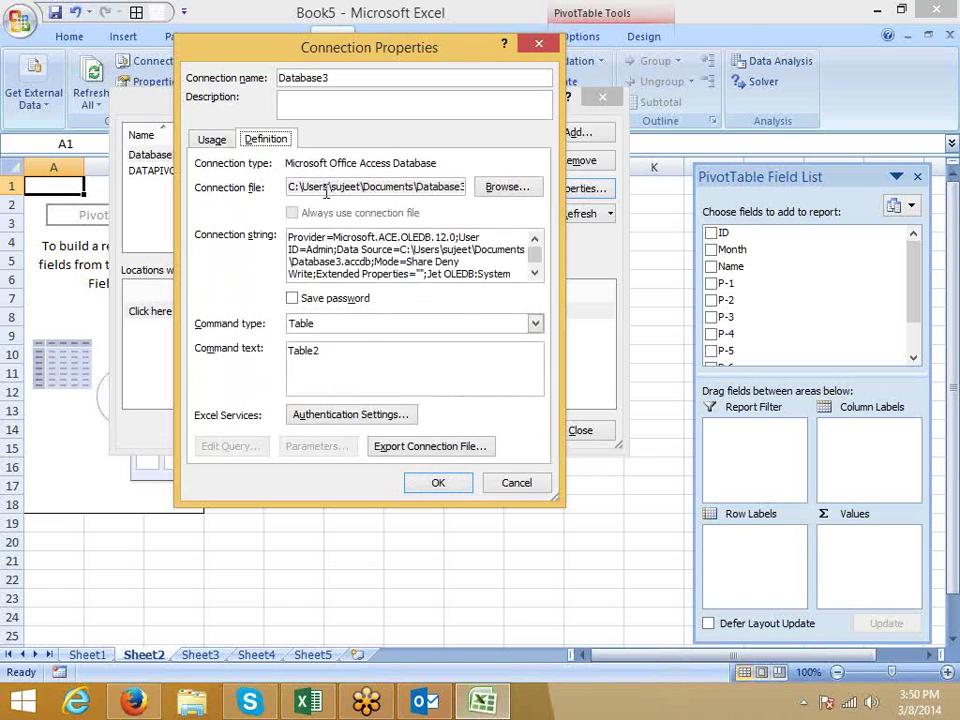
left_click(430, 262)
left_click(538, 239)
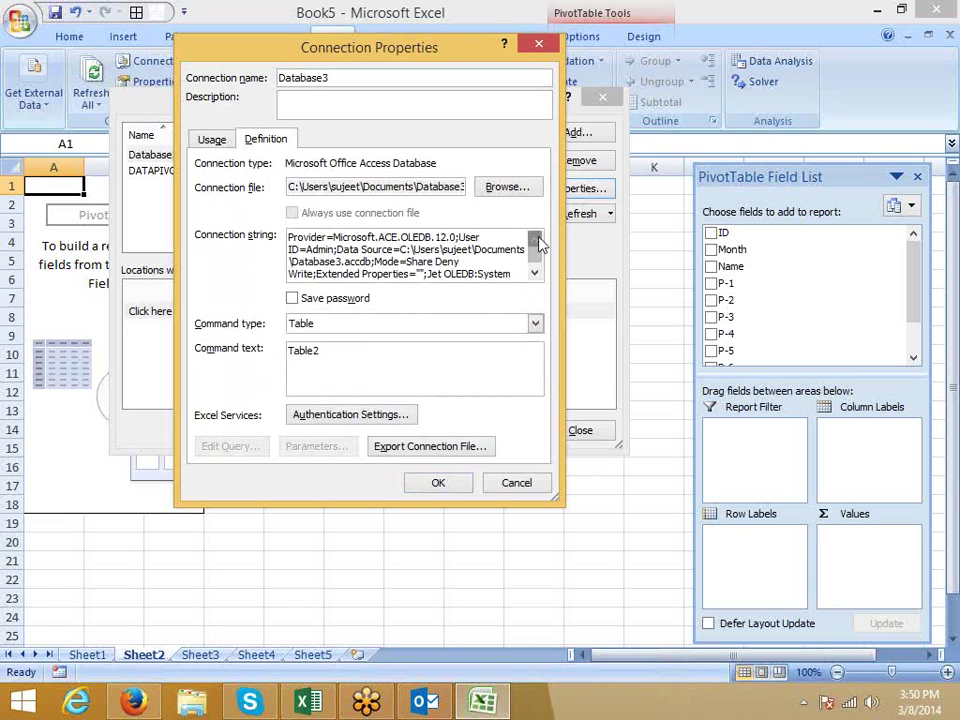
left_click(535, 272)
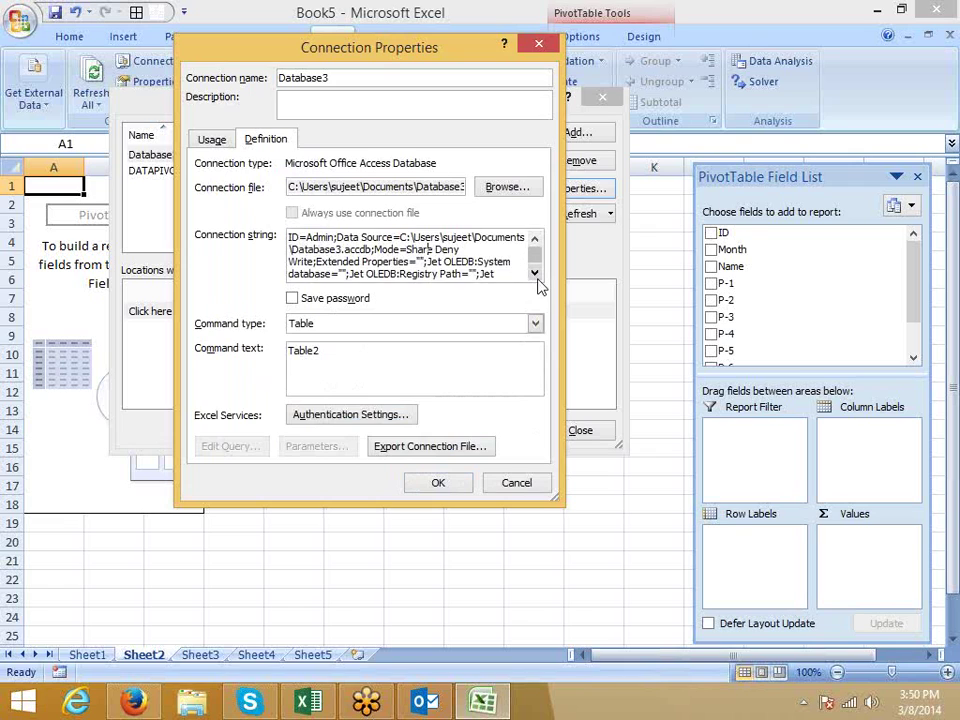
left_click(536, 276)
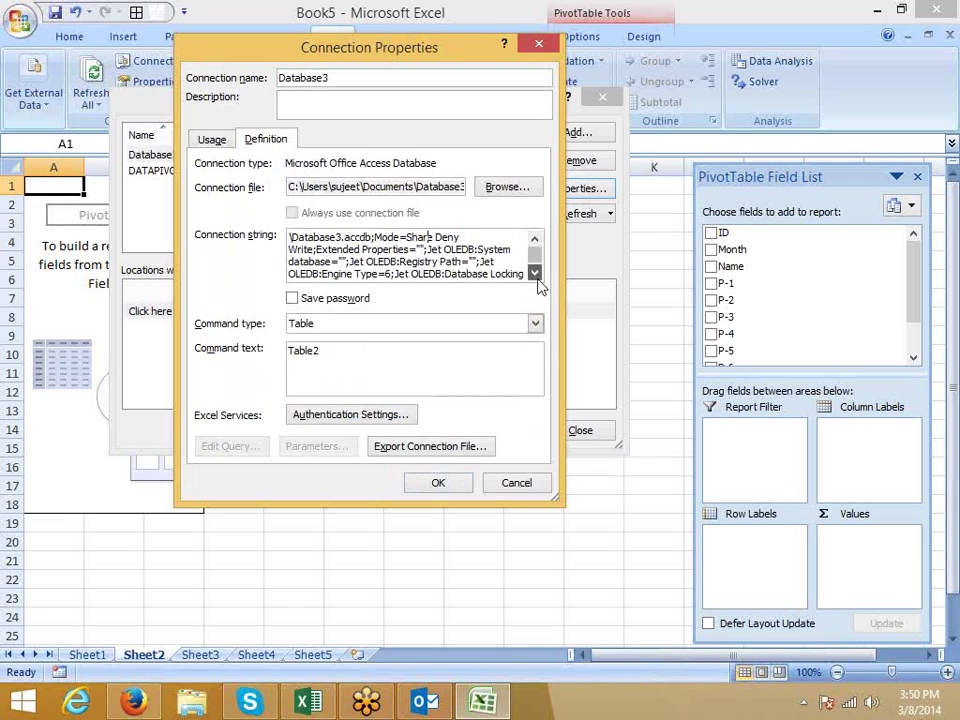
left_click(535, 273)
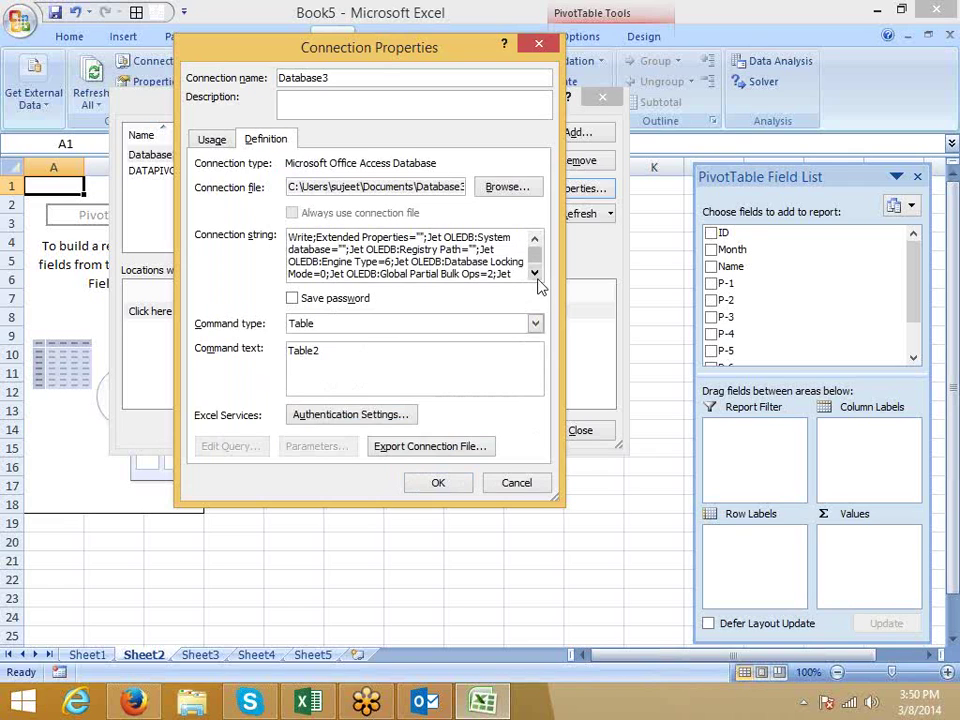
left_click(535, 273)
left_click(535, 273)
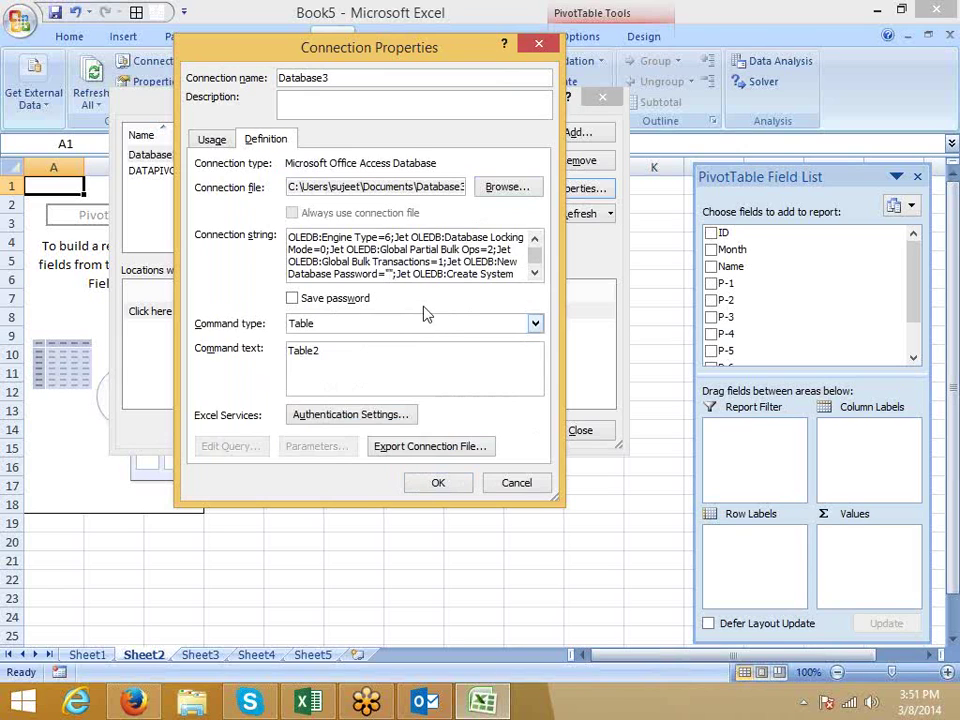
left_click(538, 488)
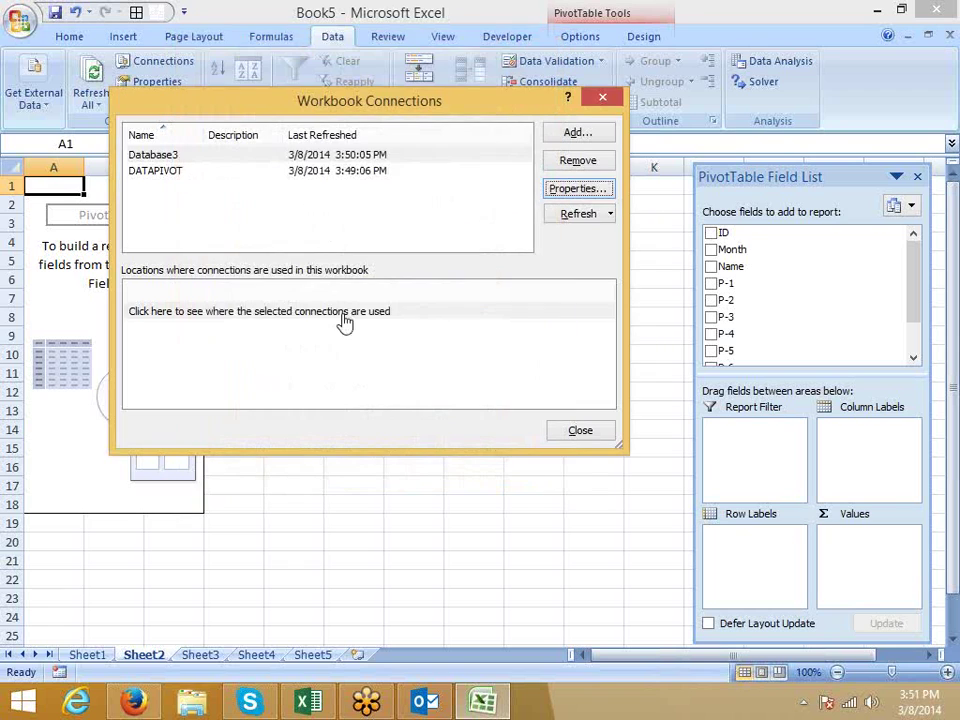
- Examine the definition of the DATAPIVOT workbook connection, reading through its whole connection string and command text
left_click(186, 171)
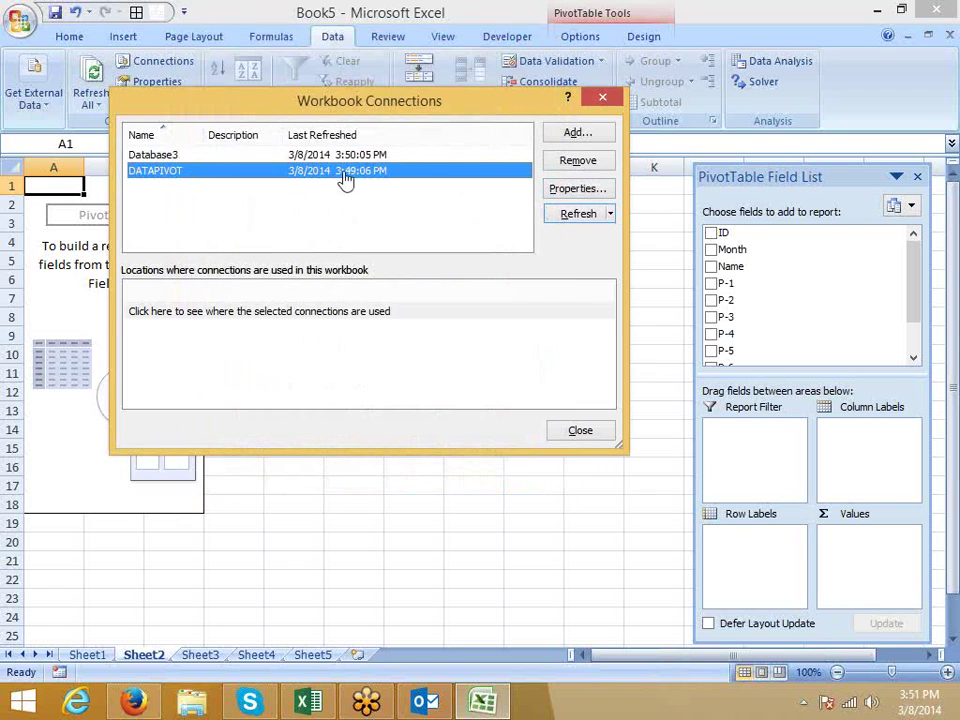
left_click(579, 189)
left_click(265, 140)
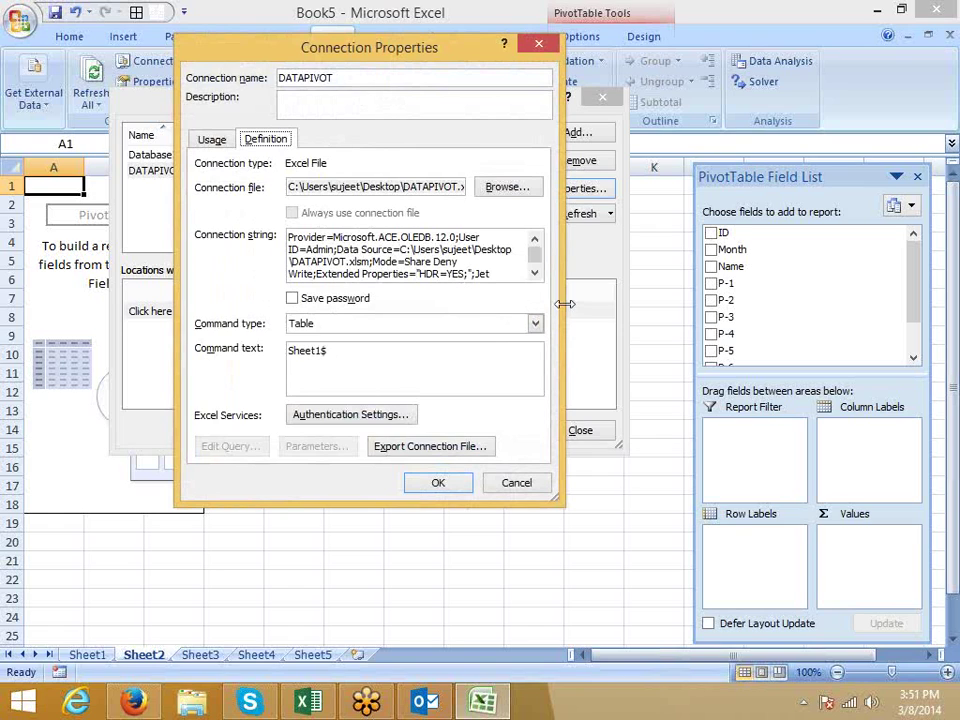
left_click(533, 273)
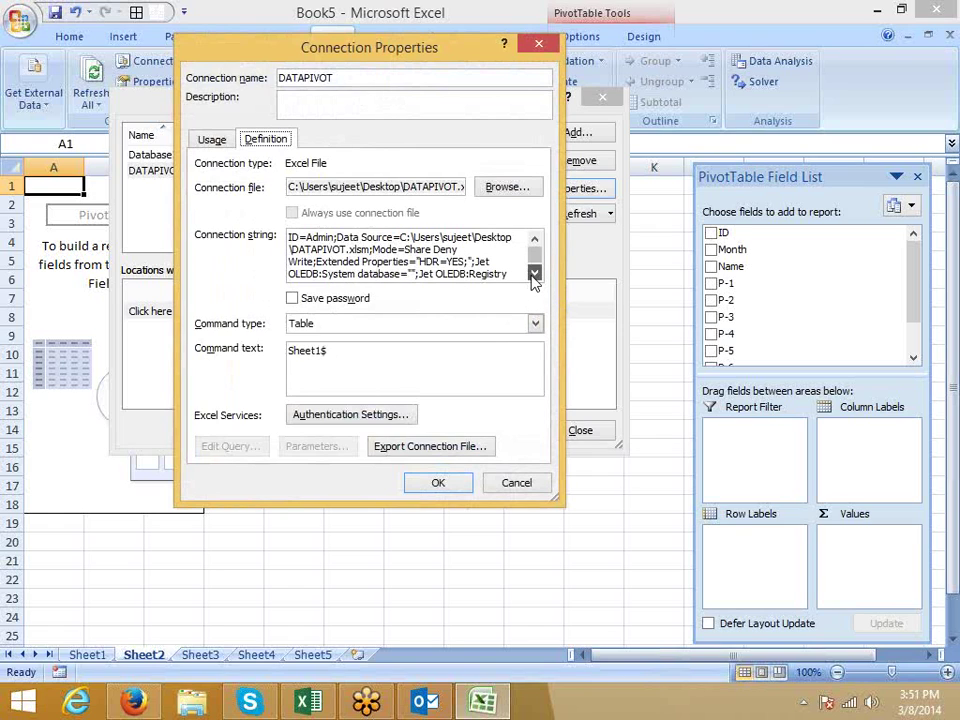
left_click(533, 273)
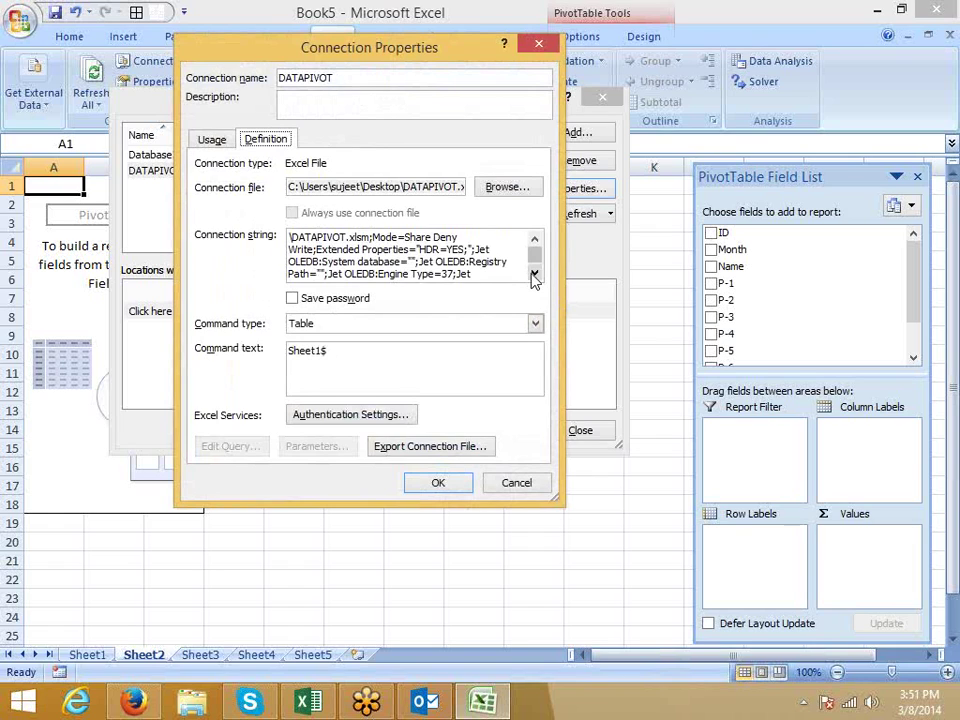
left_click(533, 274)
left_click(533, 274)
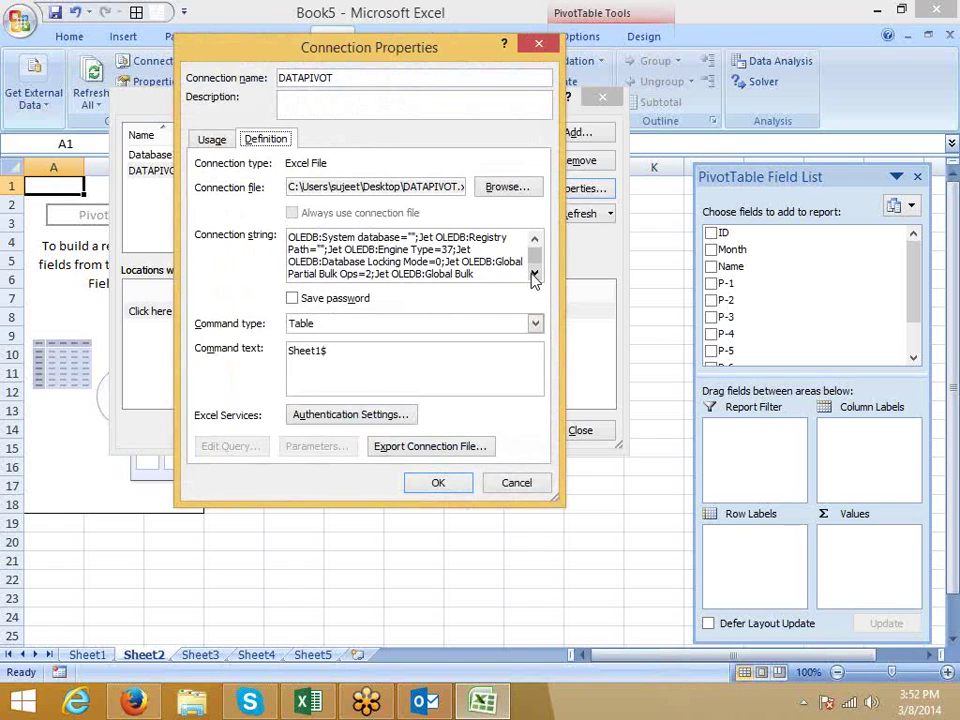
left_click(533, 275)
left_click(533, 275)
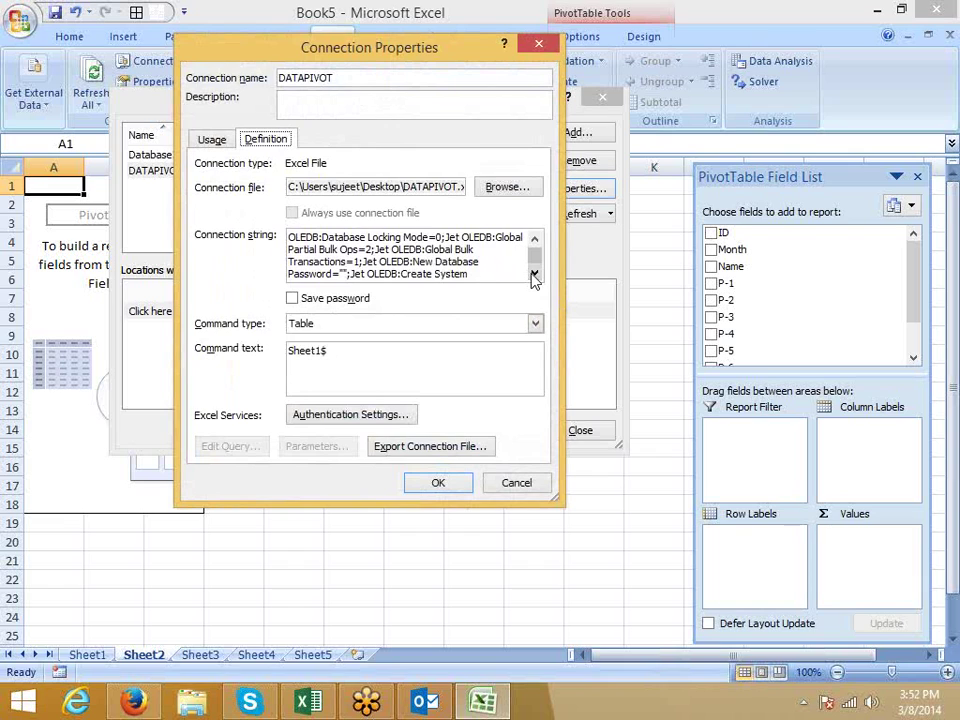
left_click(533, 275)
left_click(533, 275)
left_click(533, 275)
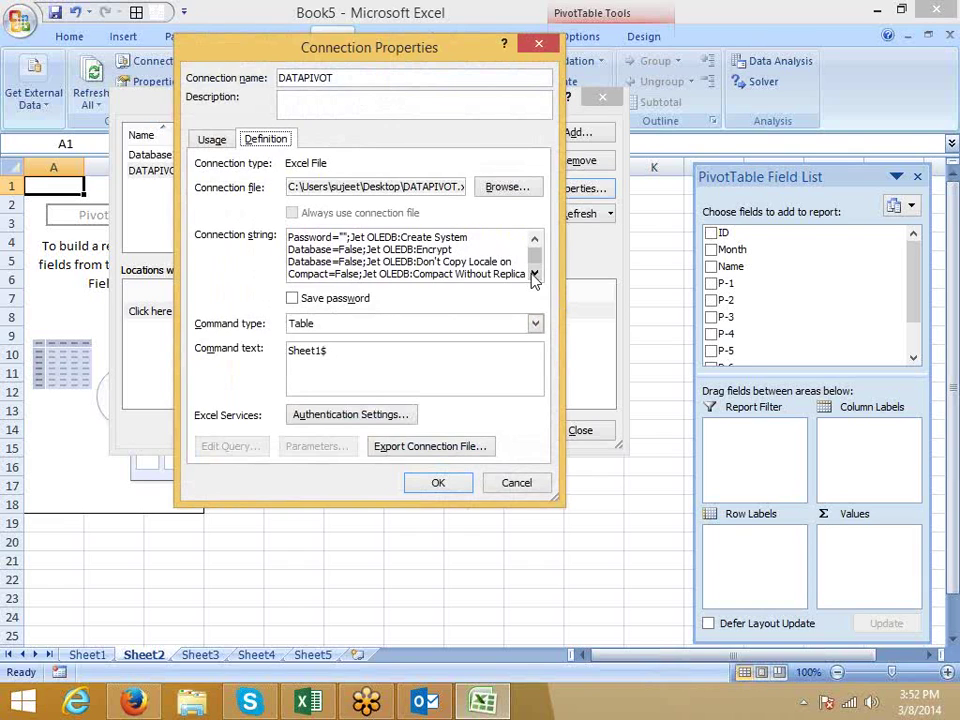
left_click(533, 275)
left_click(533, 275)
left_click(533, 275)
left_click(533, 275)
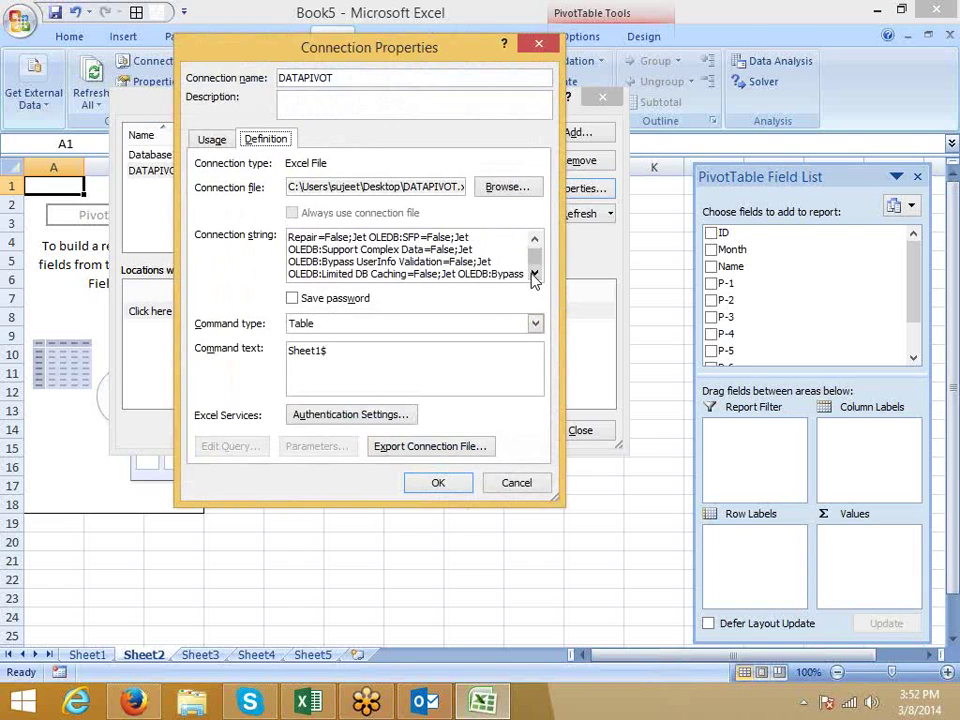
left_click(533, 275)
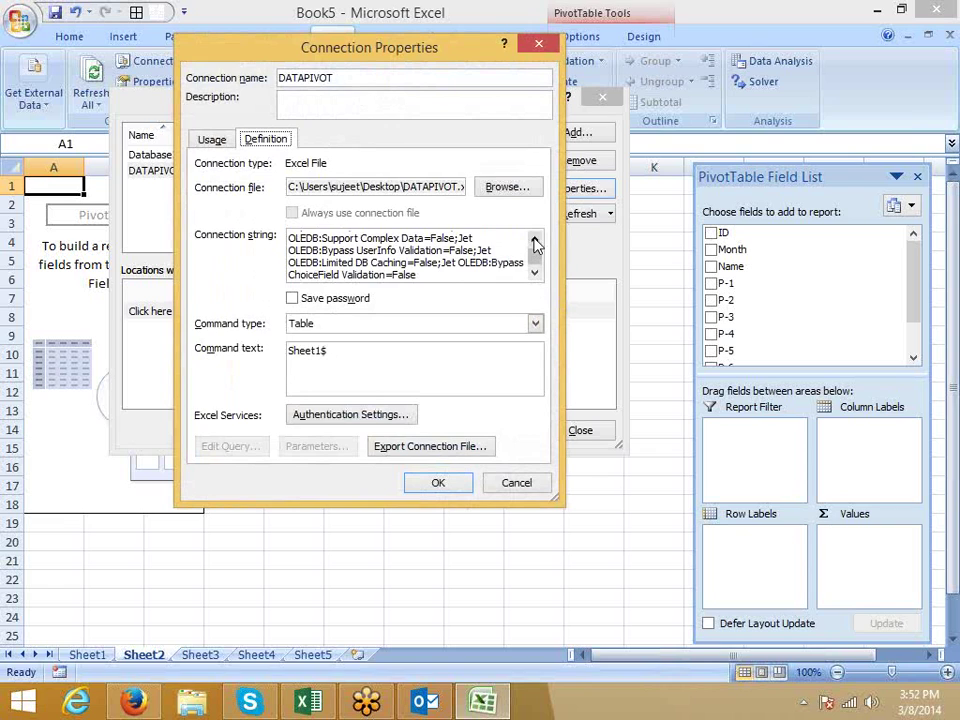
left_click(535, 241)
left_click(535, 241)
left_click(535, 241)
left_click(535, 241)
left_click(535, 241)
left_click(535, 241)
left_click(535, 241)
left_click(535, 241)
left_click(535, 241)
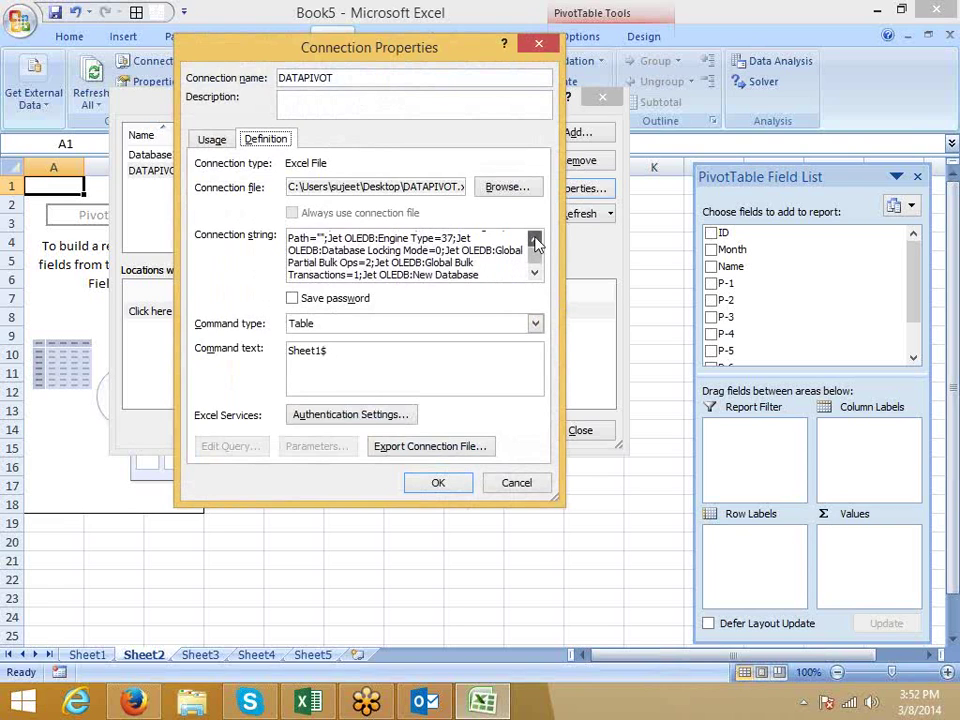
left_click(535, 241)
left_click(535, 241)
left_click(535, 241)
left_click(535, 241)
left_click(535, 241)
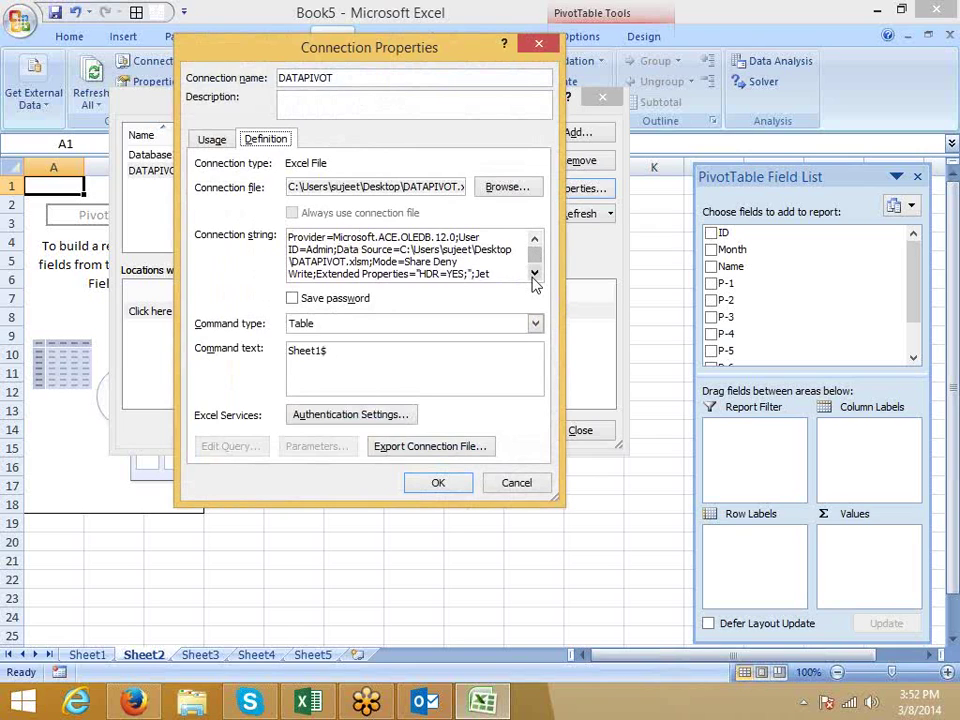
left_click(535, 273)
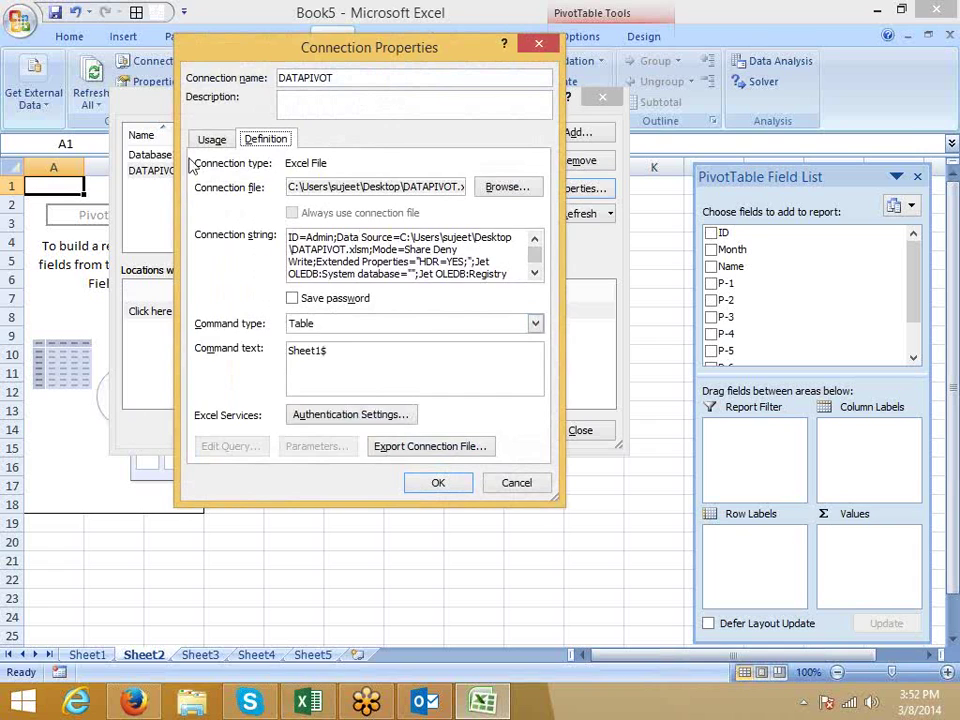
- Review the refresh control settings of the DATAPIVOT connection, leaving them as they are, and close the workbook connections
left_click(214, 141)
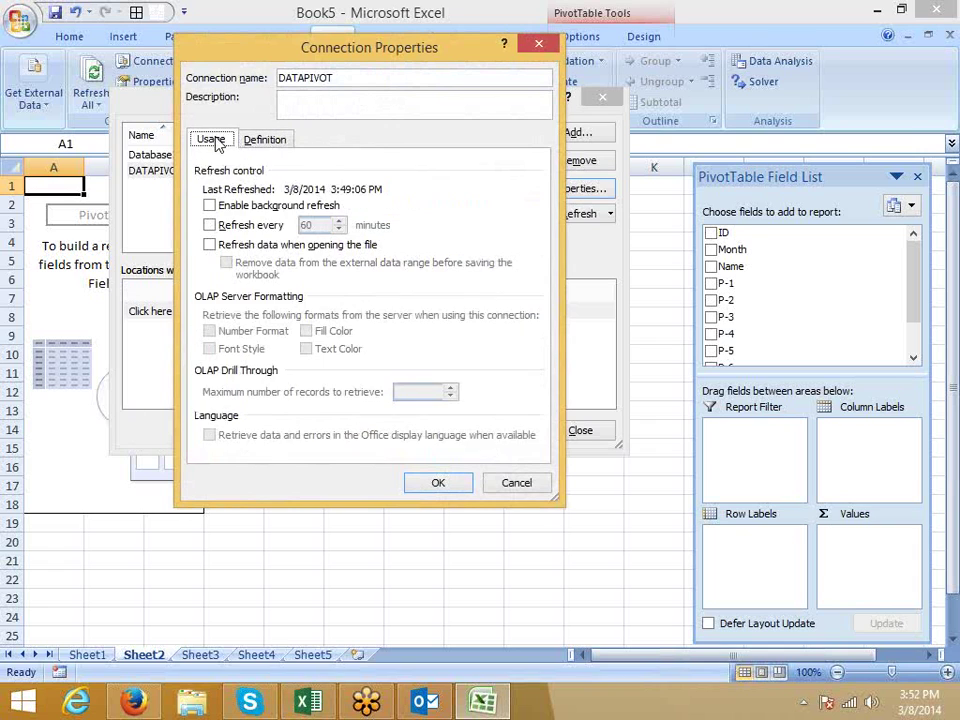
left_click(529, 488)
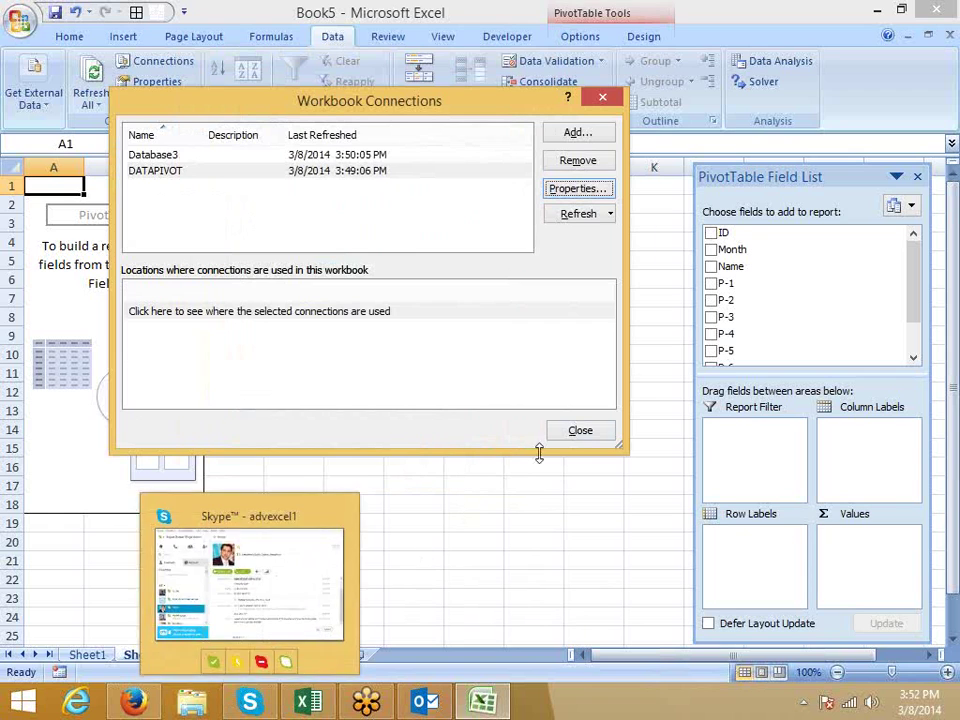
left_click(576, 431)
- Create a table from the empty range A1:H22 on Sheet4 without using existing headers, and select its header cells
left_click(279, 660)
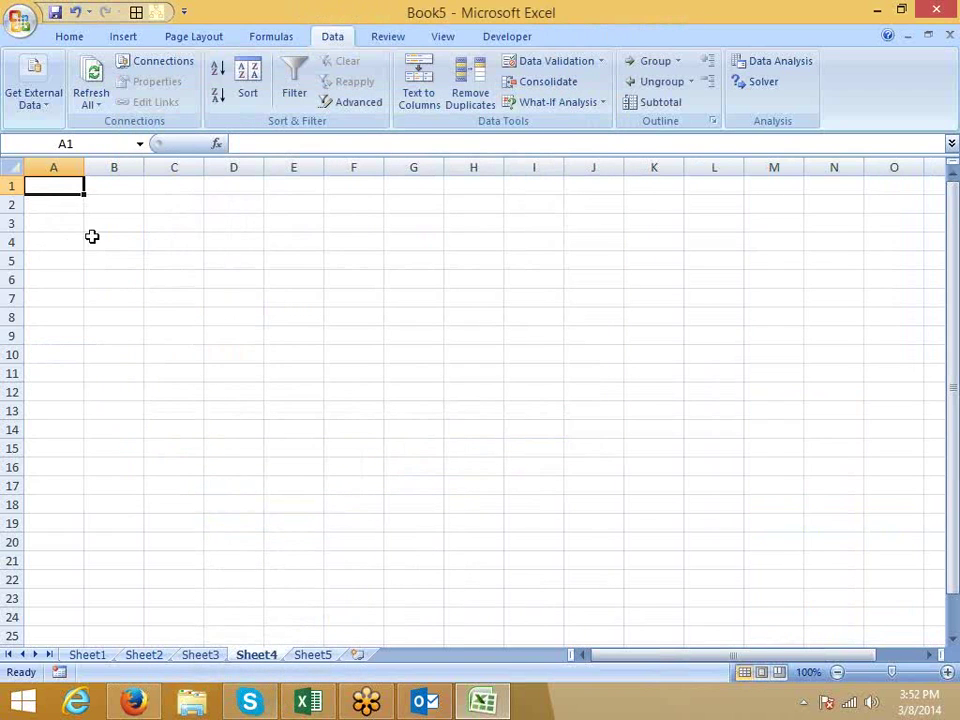
left_click_drag(69, 189, 457, 572)
left_click(123, 36)
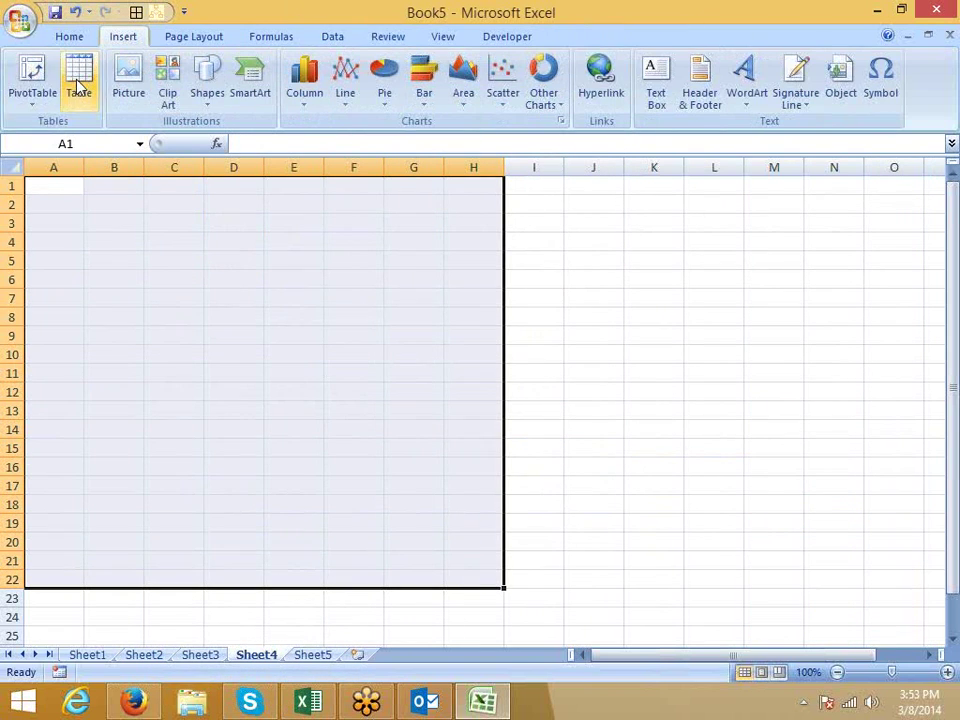
left_click(86, 93)
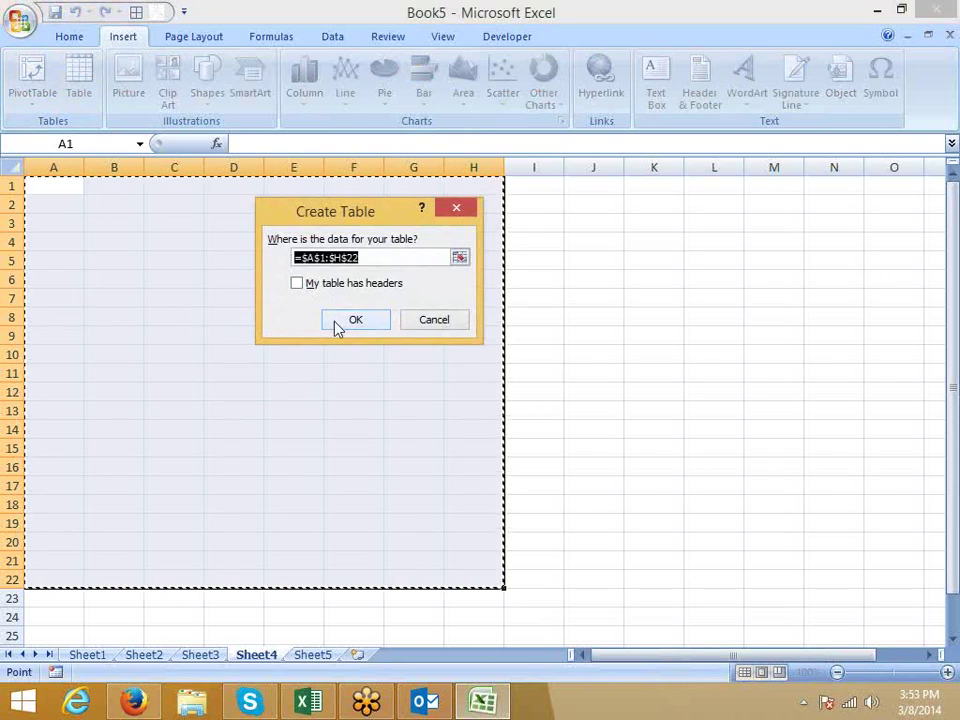
left_click(336, 324)
left_click_drag(62, 185, 471, 185)
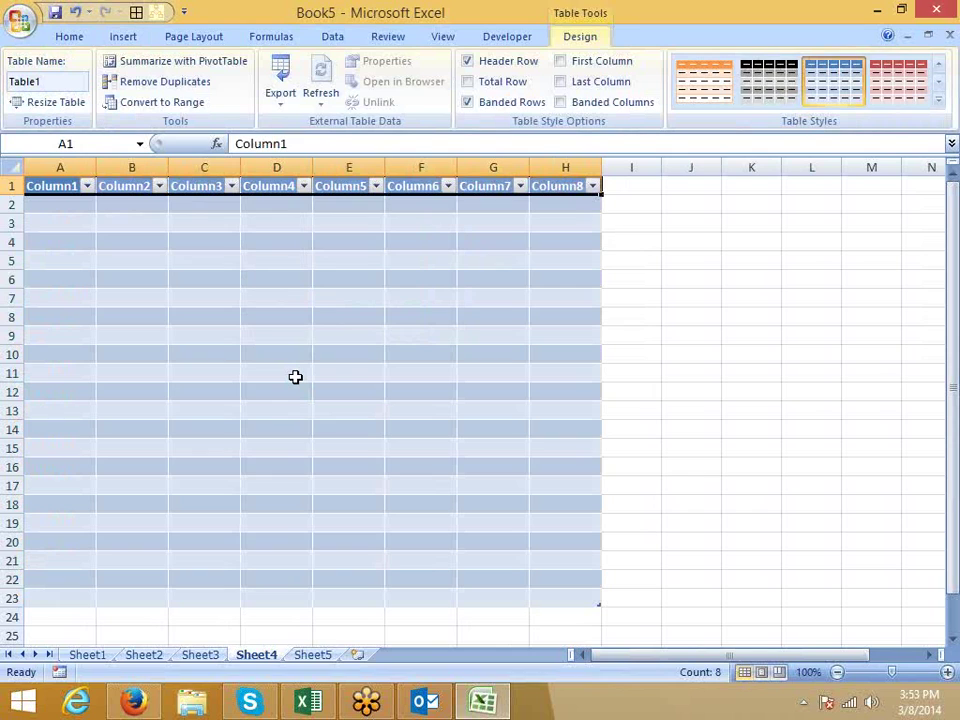
- Delete Sheet4 together with its data, and switch to the empty Sheet3
right_click(257, 660)
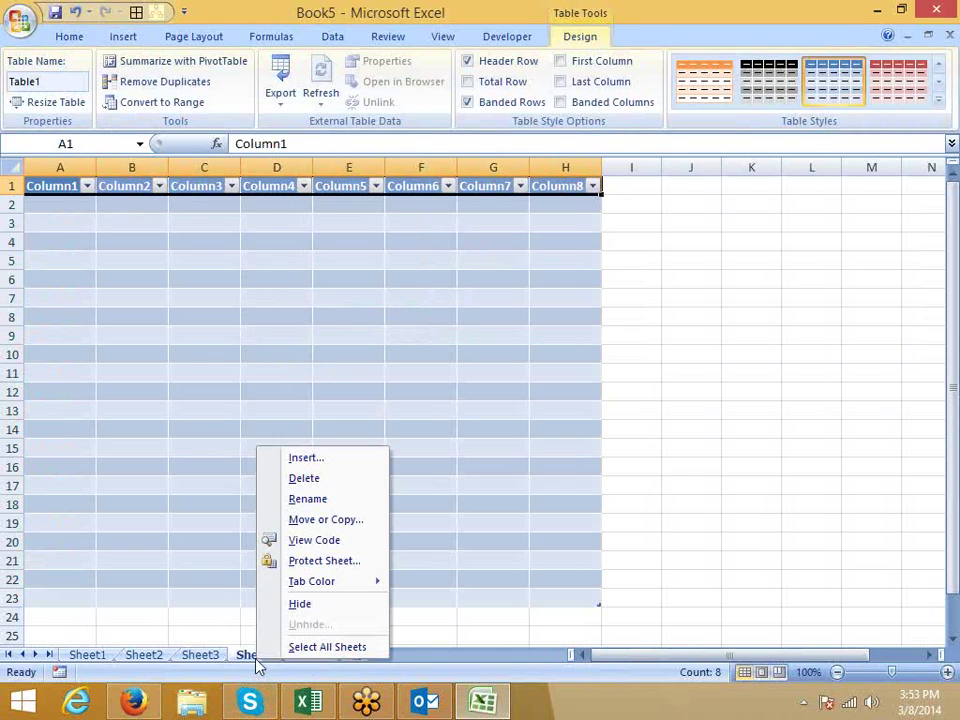
left_click(308, 487)
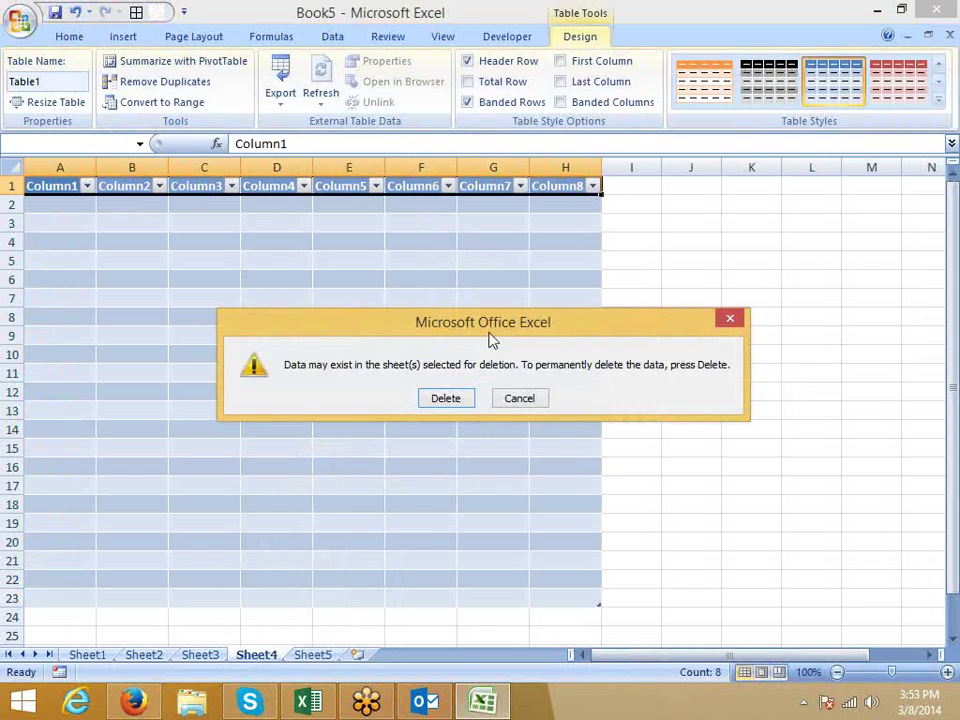
left_click(446, 398)
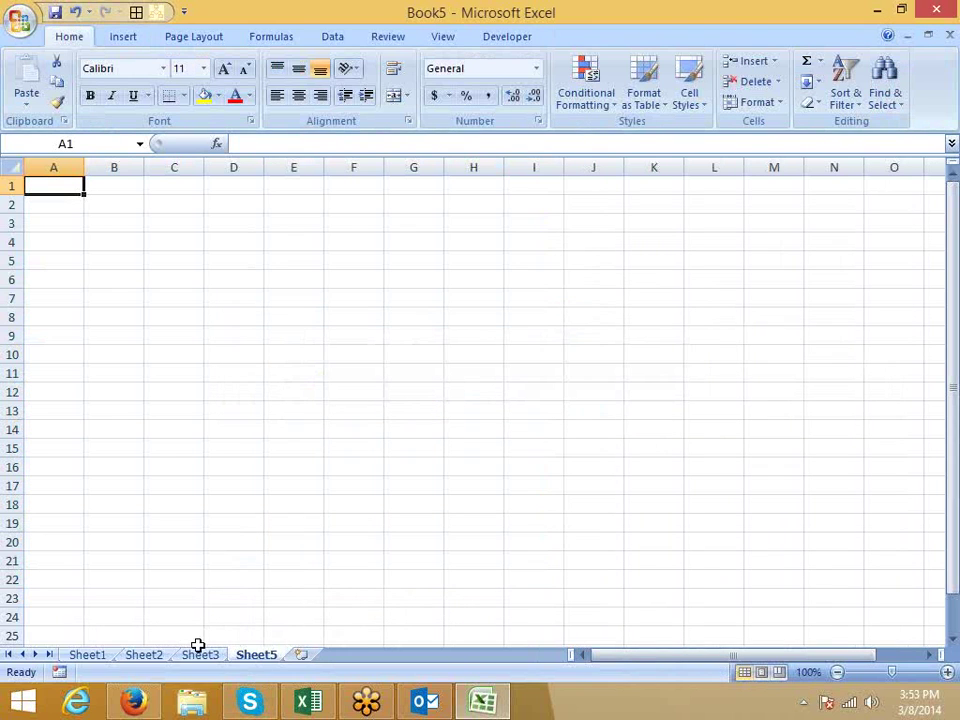
left_click(146, 656)
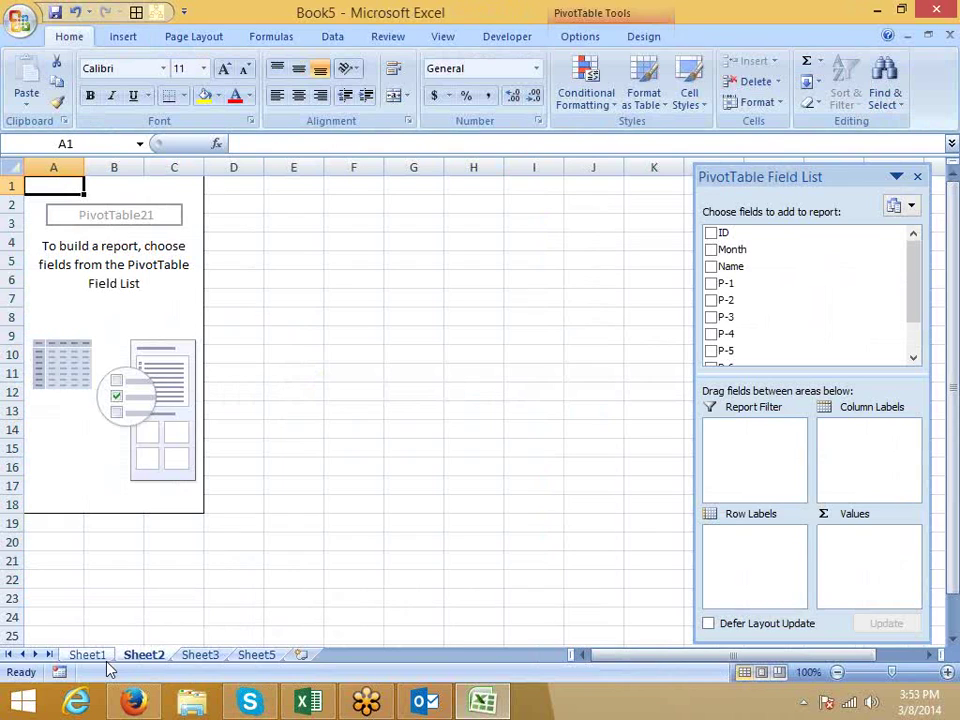
left_click(202, 657)
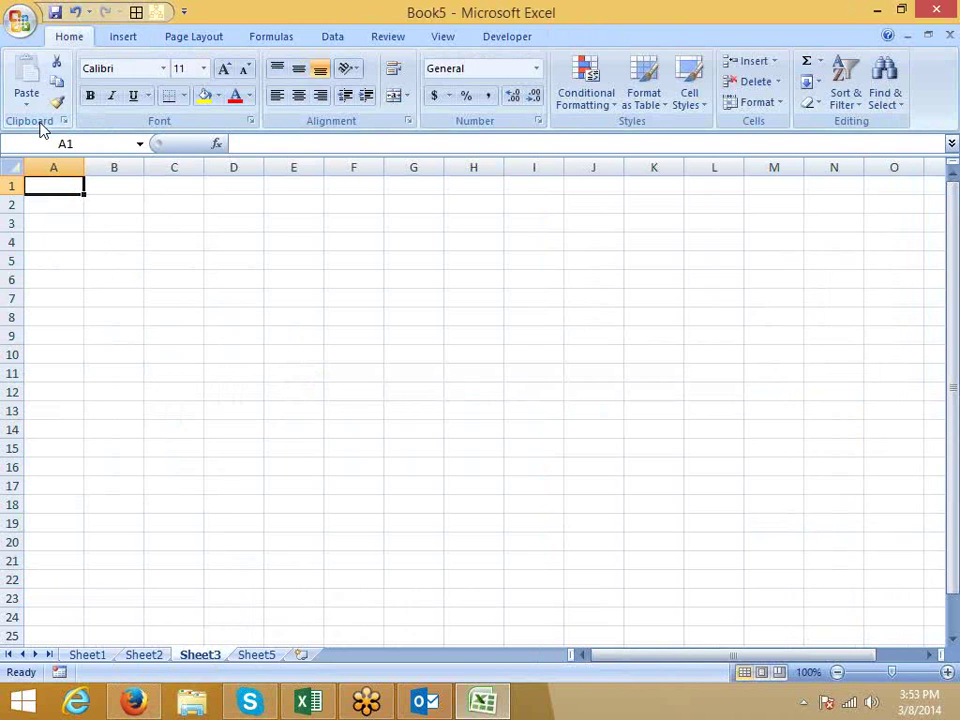
- Search the installed apps for SQL Server Management Studio and launch it
key("super")
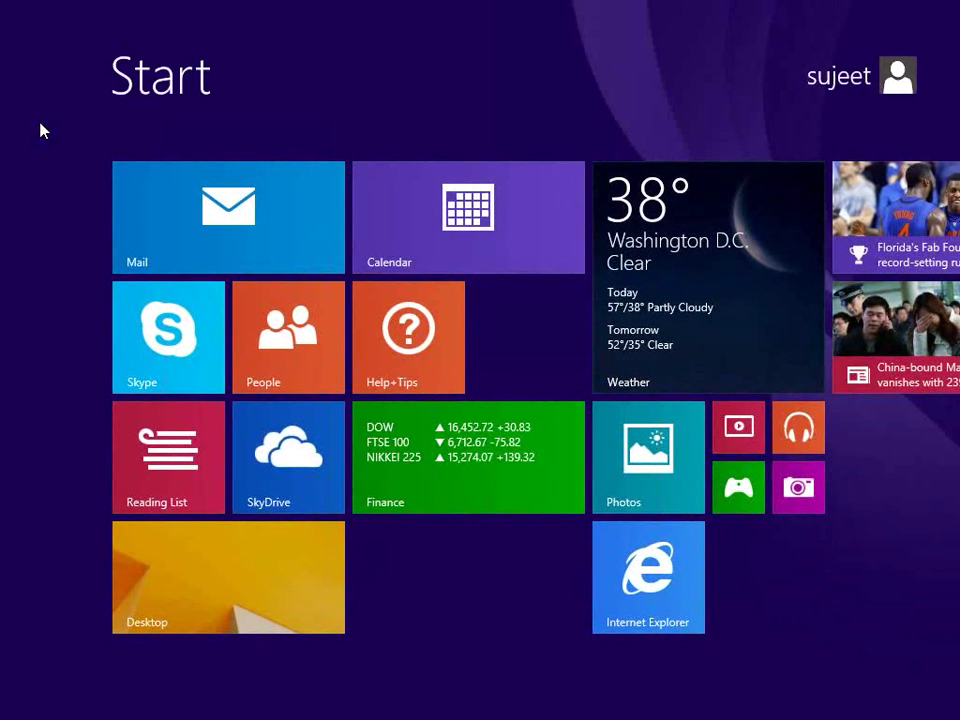
type("q")
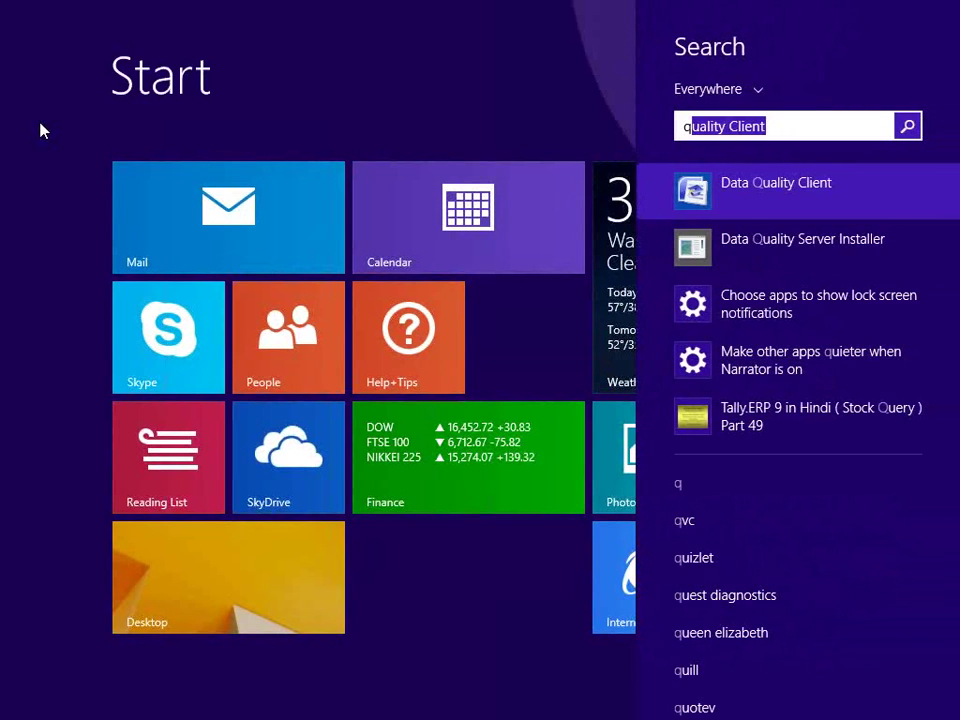
key("BackSpace")
key("BackSpace")
type("sqL Server Management Studio")
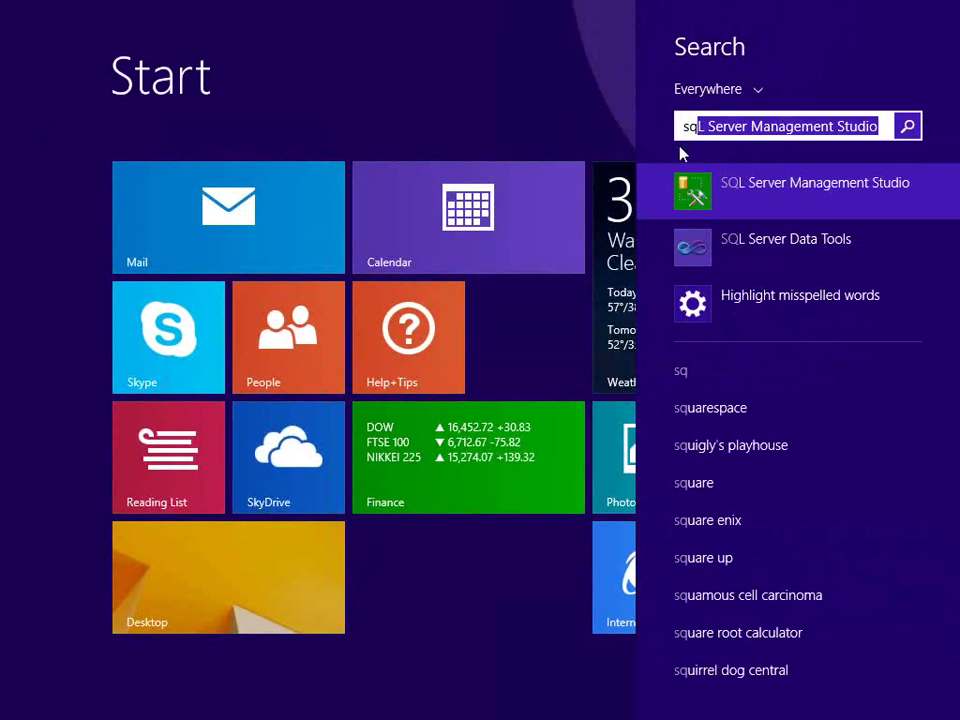
left_click(763, 190)
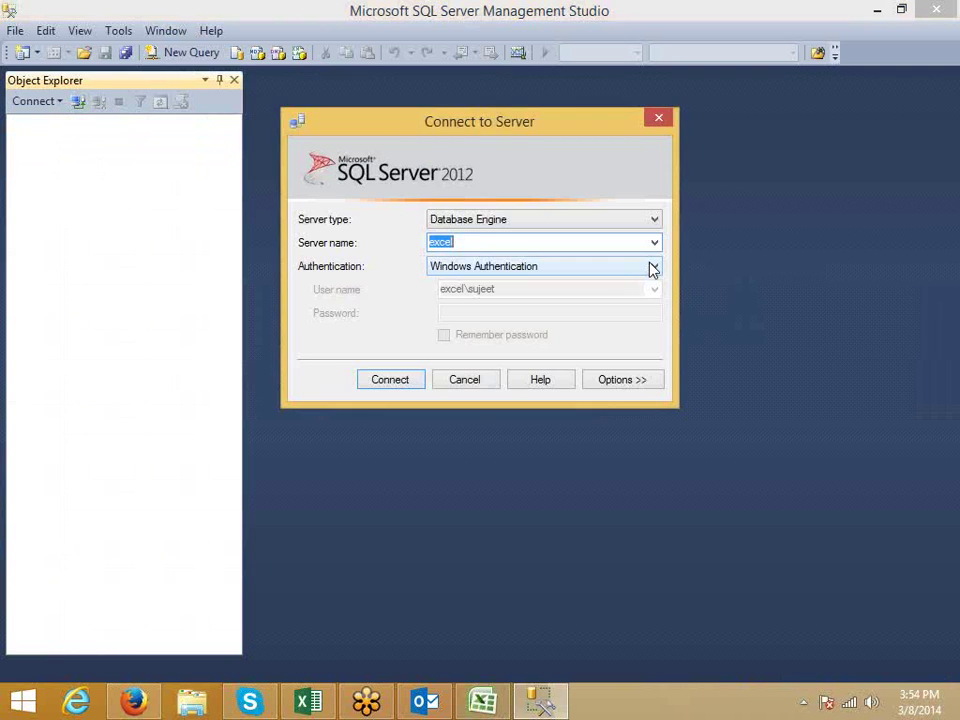
- Connect to the Database Engine server named excel using Windows Authentication
left_click(477, 243)
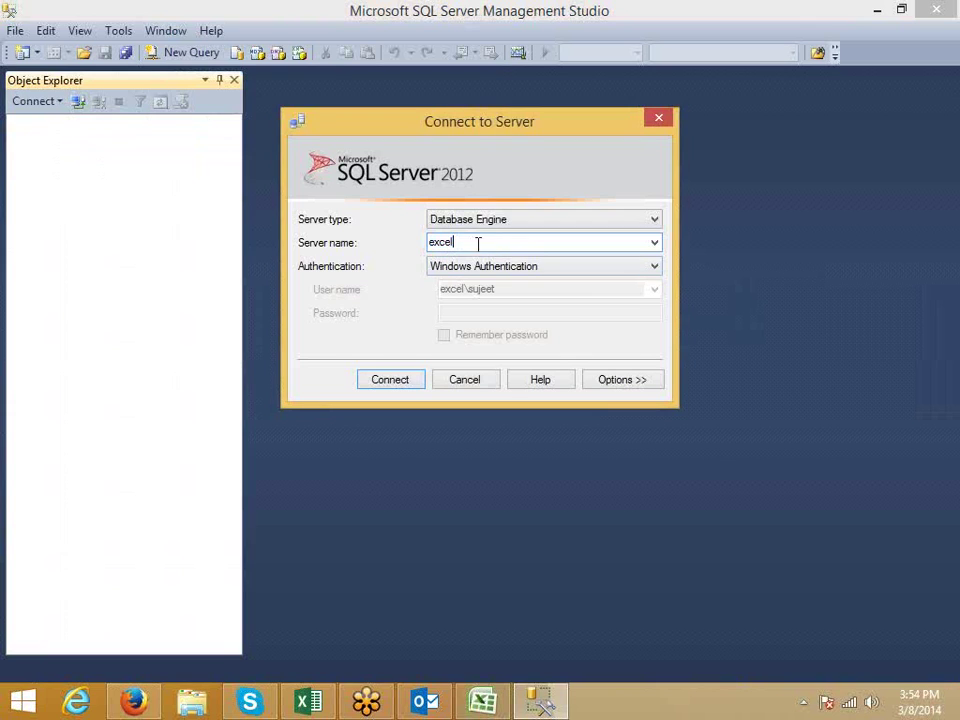
left_click_drag(492, 244, 420, 244)
left_click(415, 388)
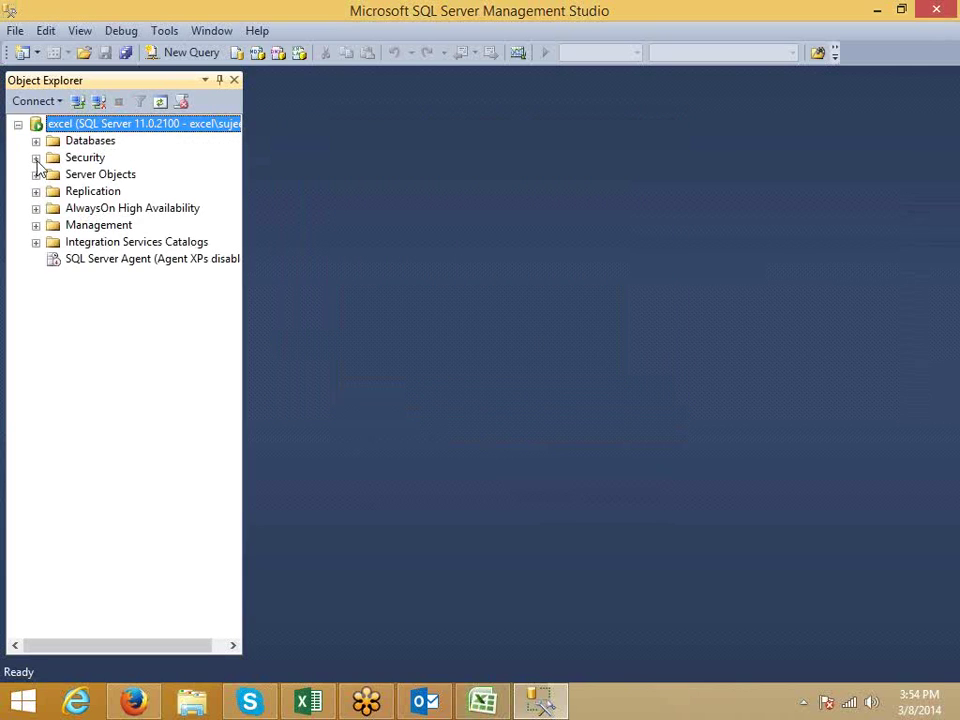
- Find the dbo.data table in the exce database and query its top 1000 rows
left_click(35, 141)
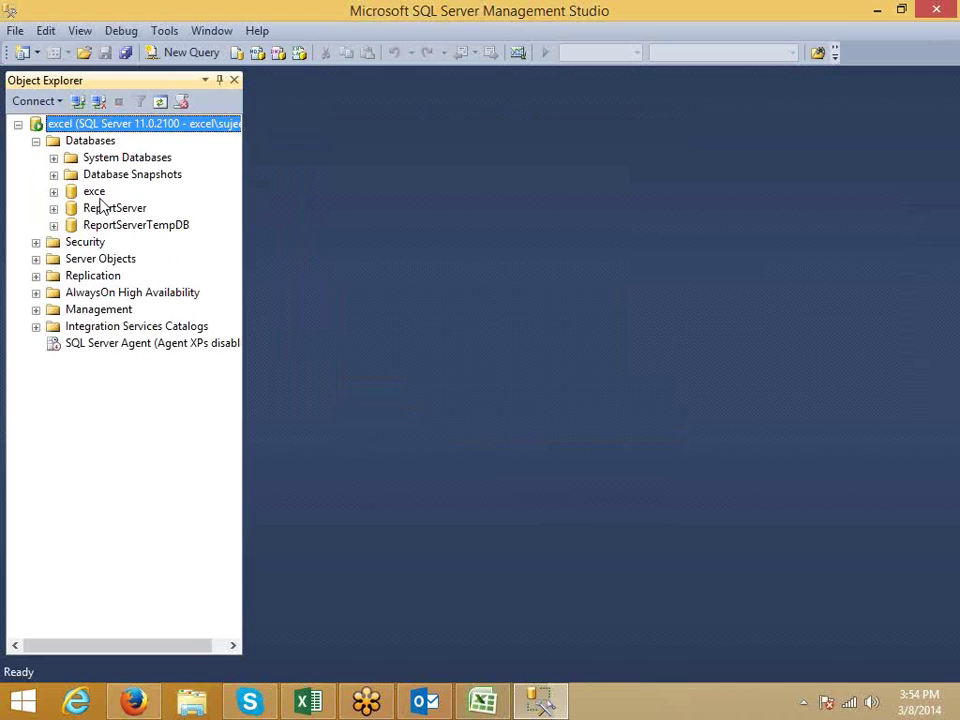
left_click(54, 191)
left_click(71, 225)
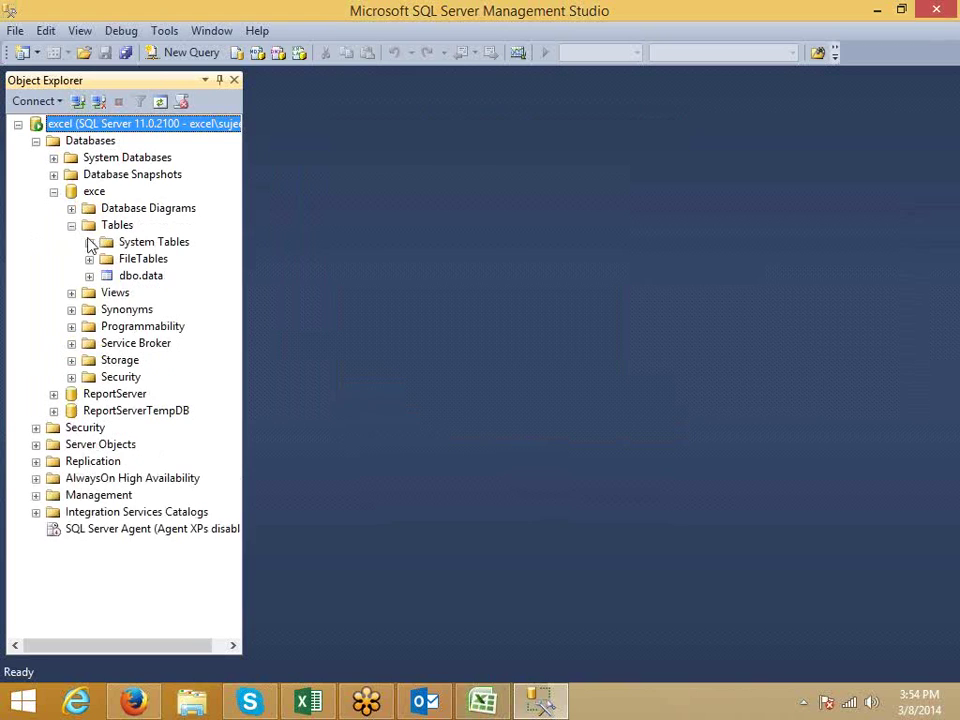
left_click(156, 282)
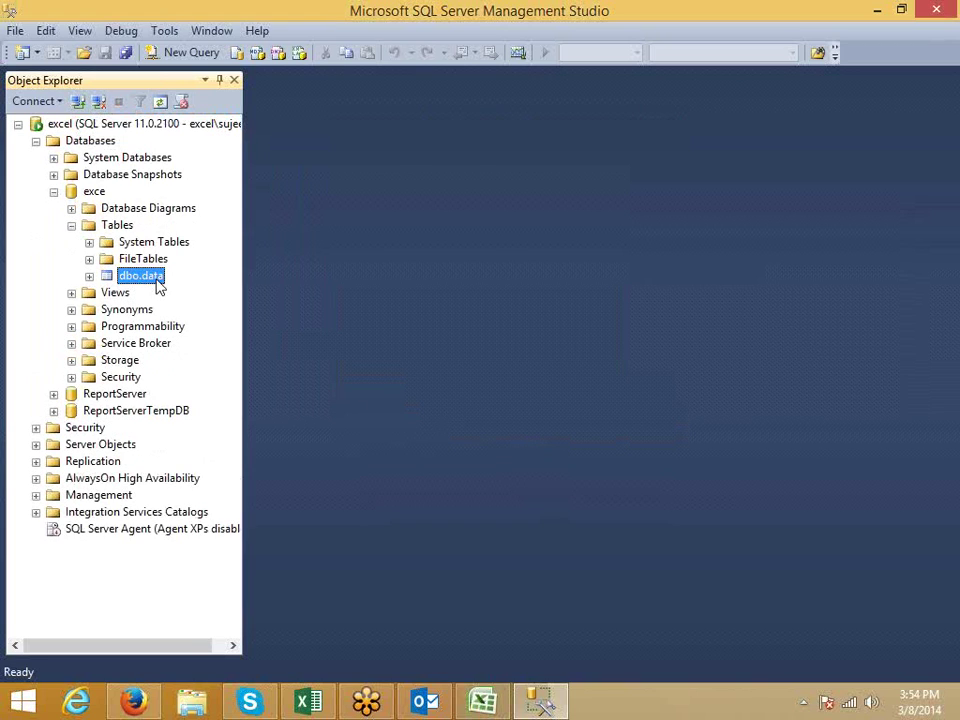
right_click(156, 284)
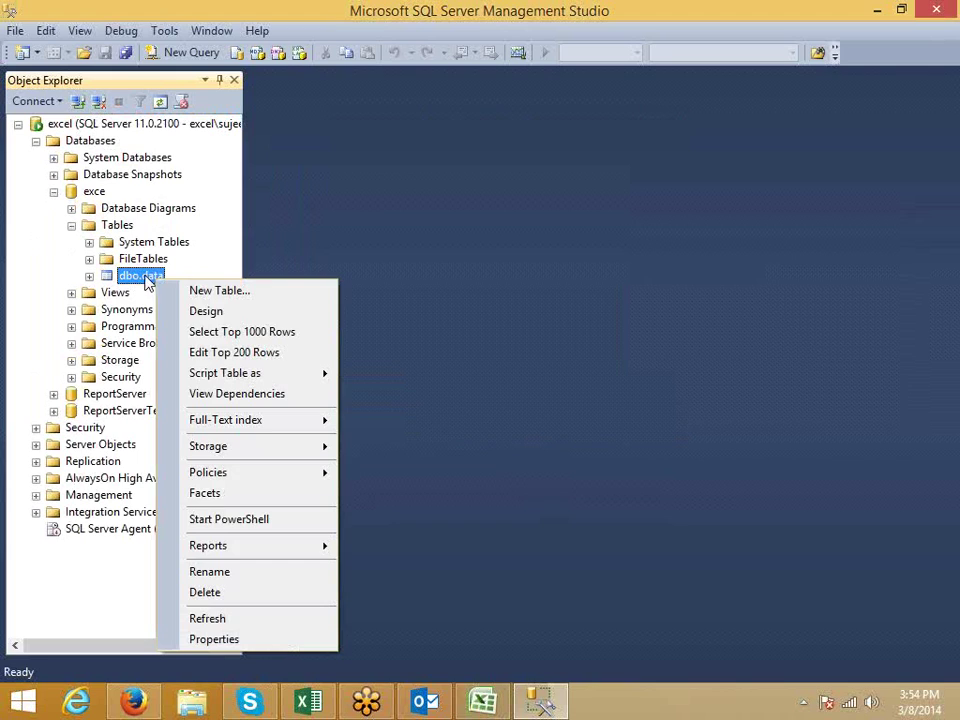
left_click(257, 340)
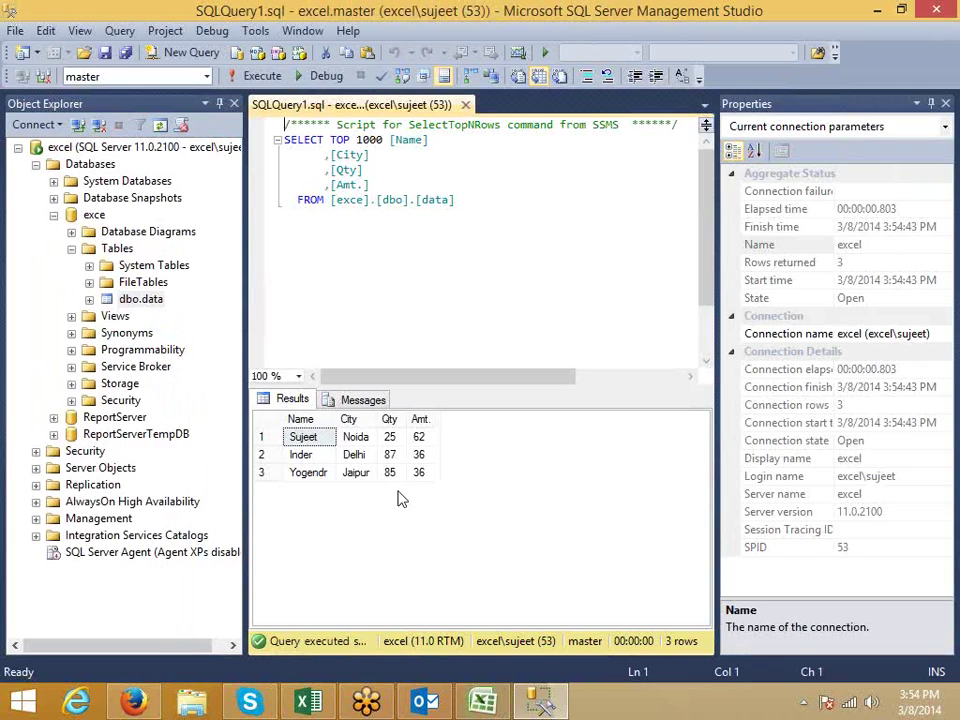
- Switch back to Excel and start a PivotTable at Sheet3 cell A1 that uses an external data source, opening the choice of connections
left_click(485, 700)
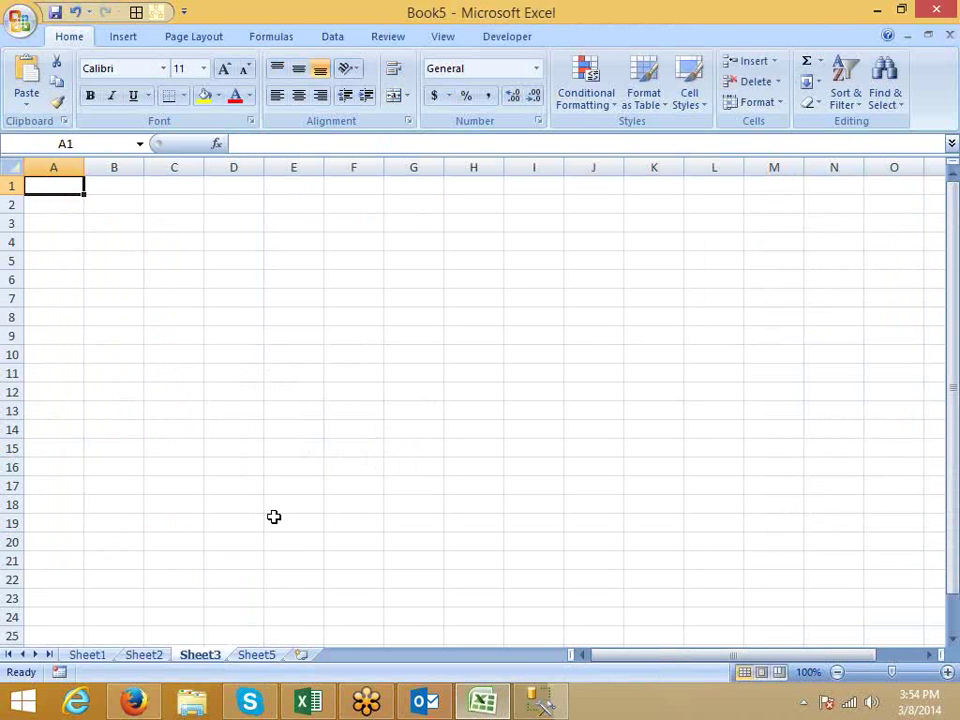
left_click(123, 40)
left_click(32, 100)
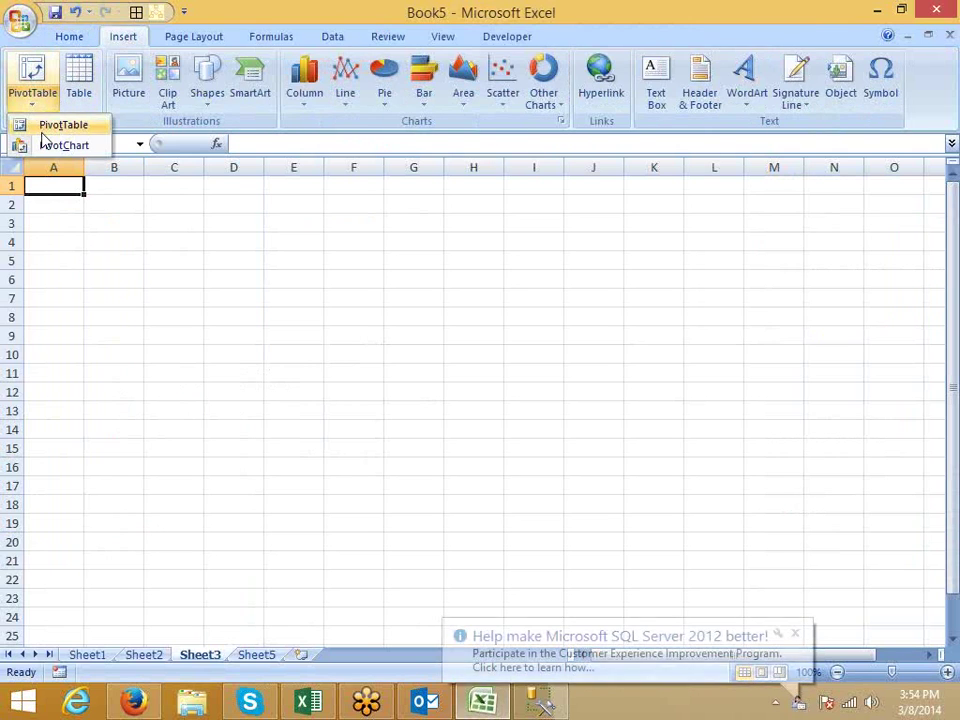
left_click(42, 128)
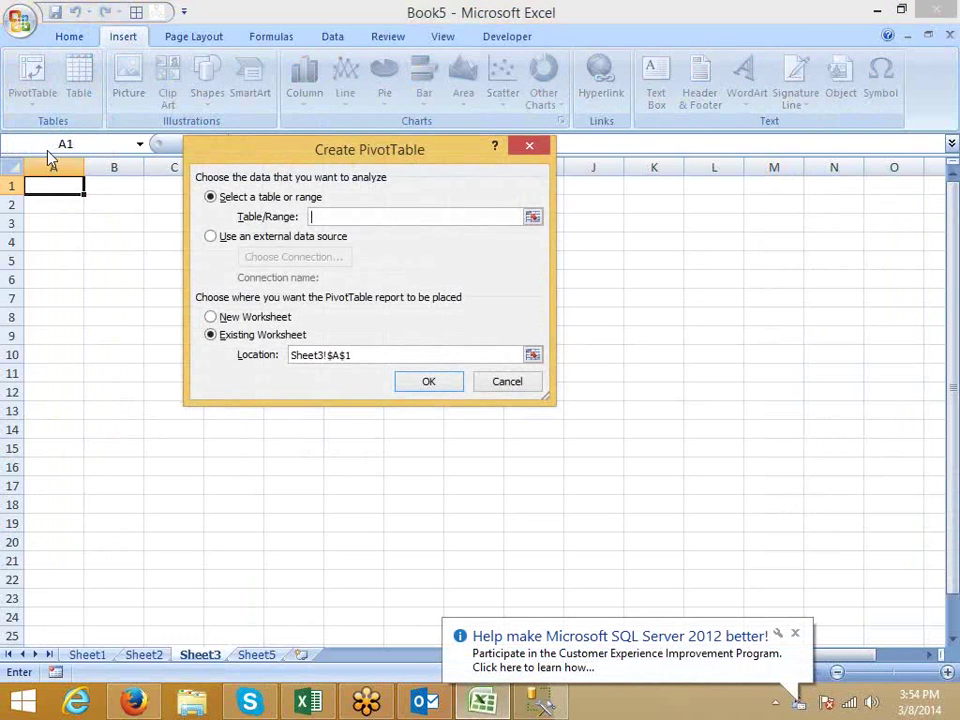
left_click(243, 240)
left_click(318, 258)
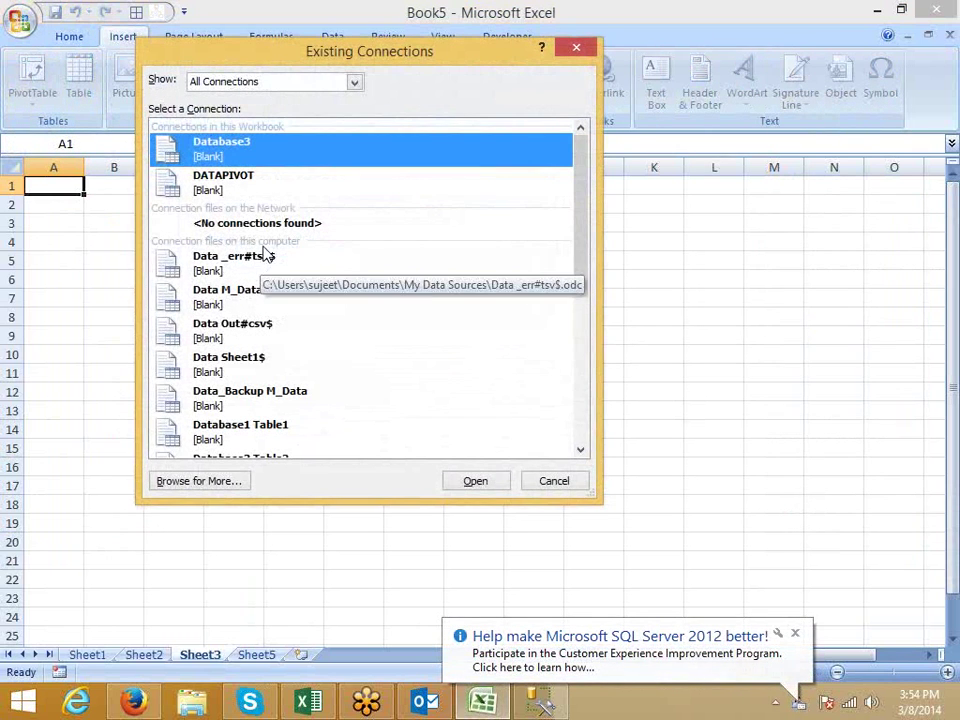
- Set up a new Microsoft SQL Server data source for the server excel with Windows Authentication
left_click(201, 481)
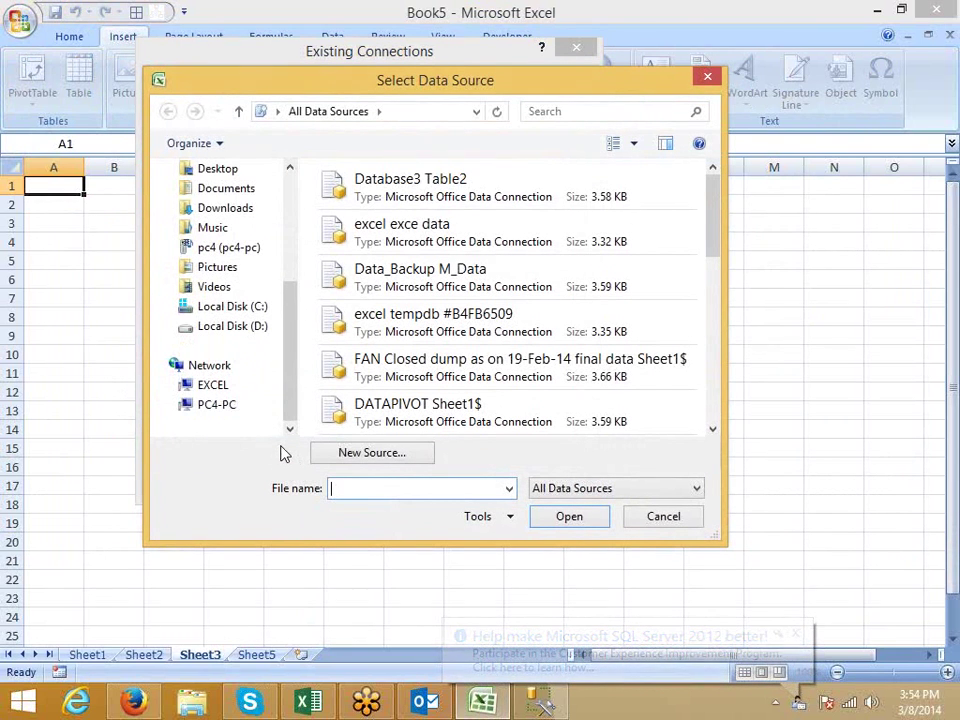
left_click(368, 456)
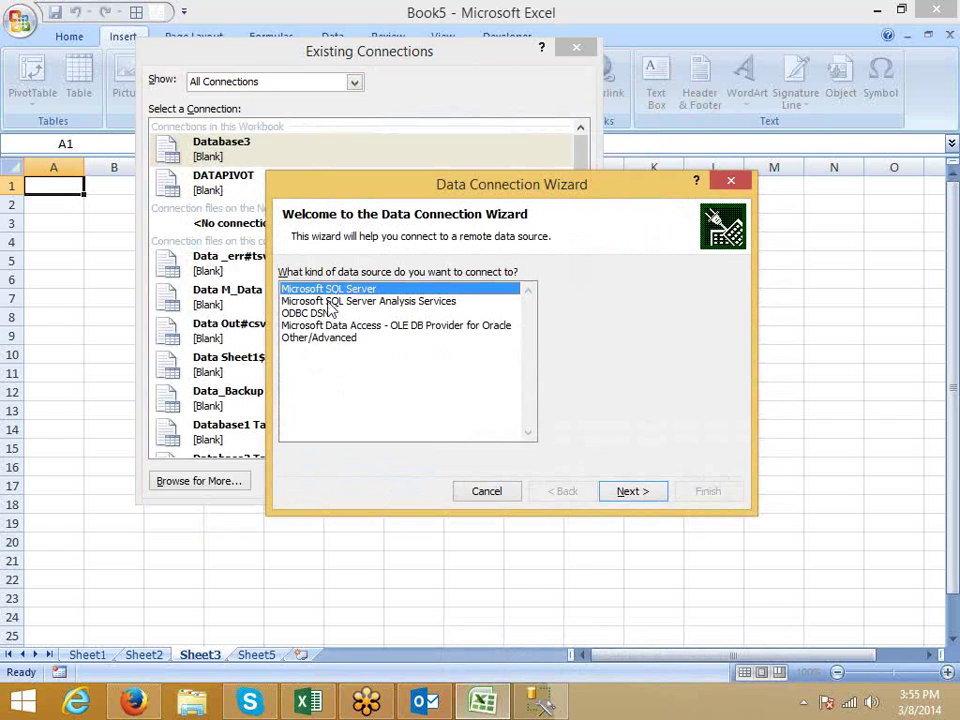
left_click(639, 494)
type("excel")
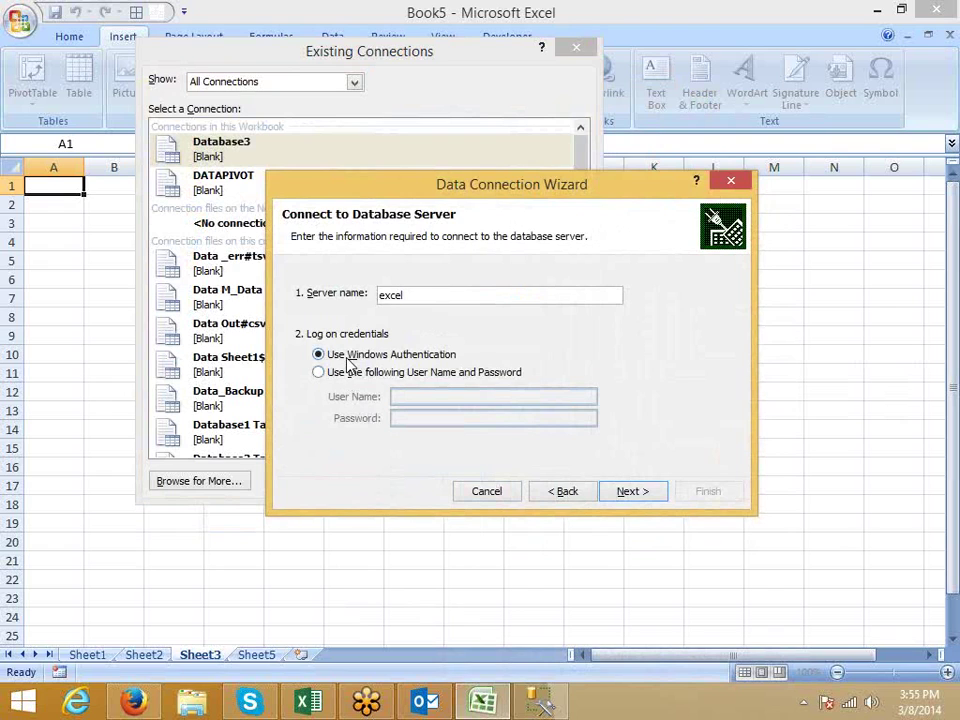
left_click(626, 493)
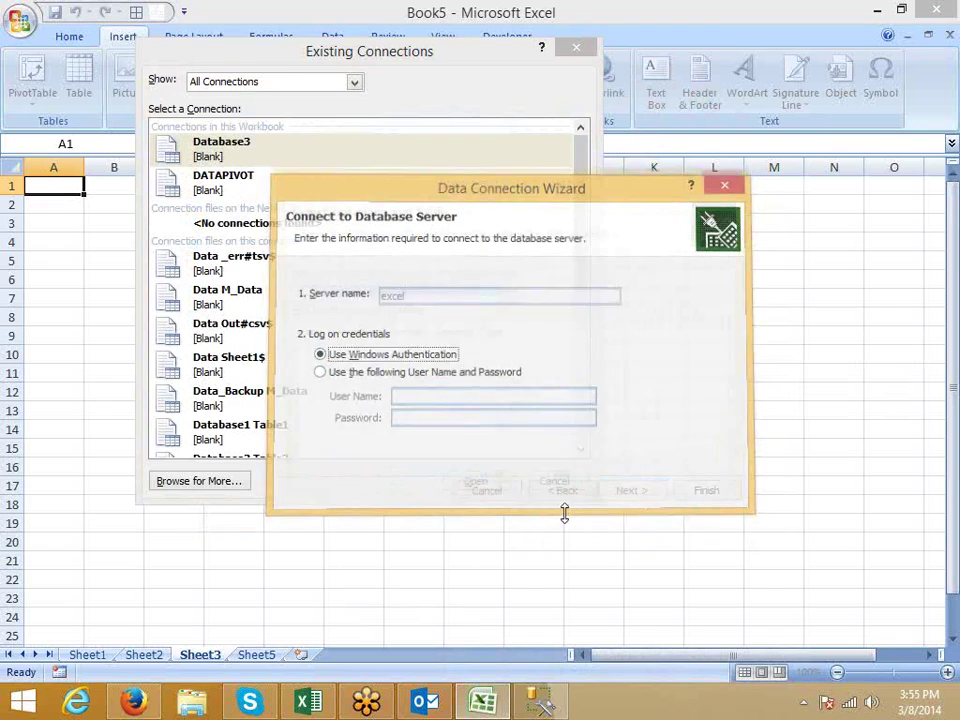
- Choose the exce database and its data table as the source of the connection
left_click(324, 294)
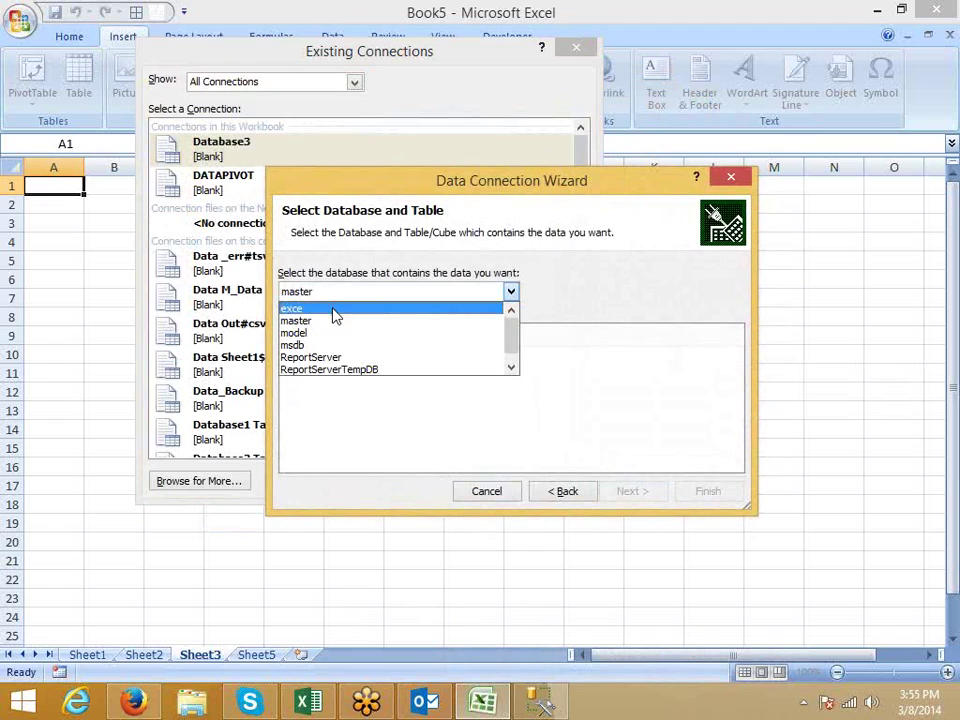
left_click(511, 367)
left_click_drag(514, 358, 514, 335)
left_click(296, 309)
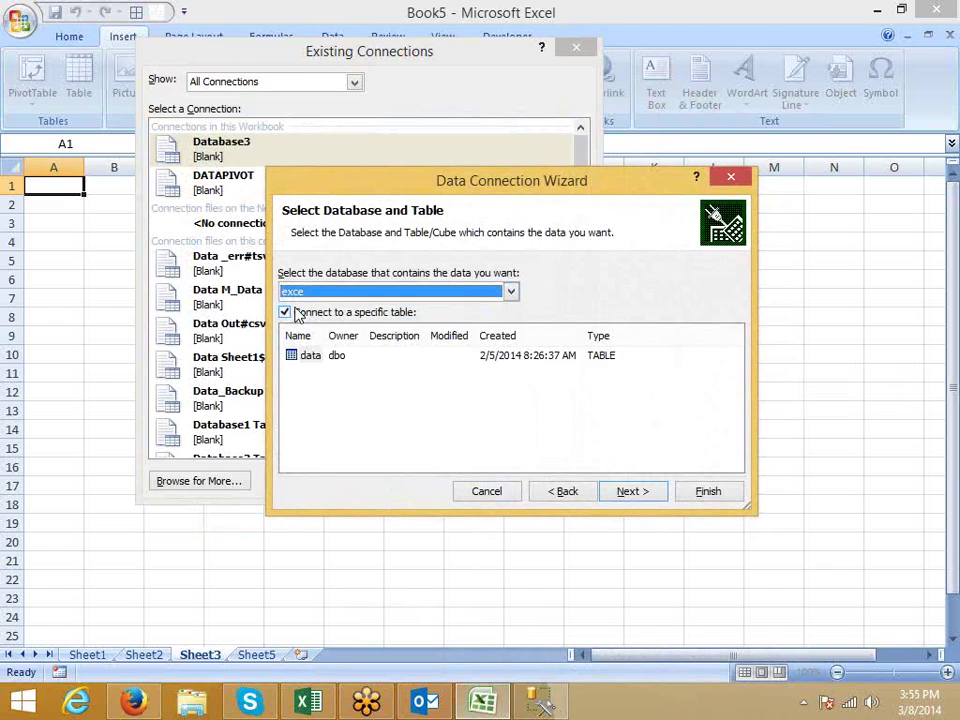
left_click(328, 362)
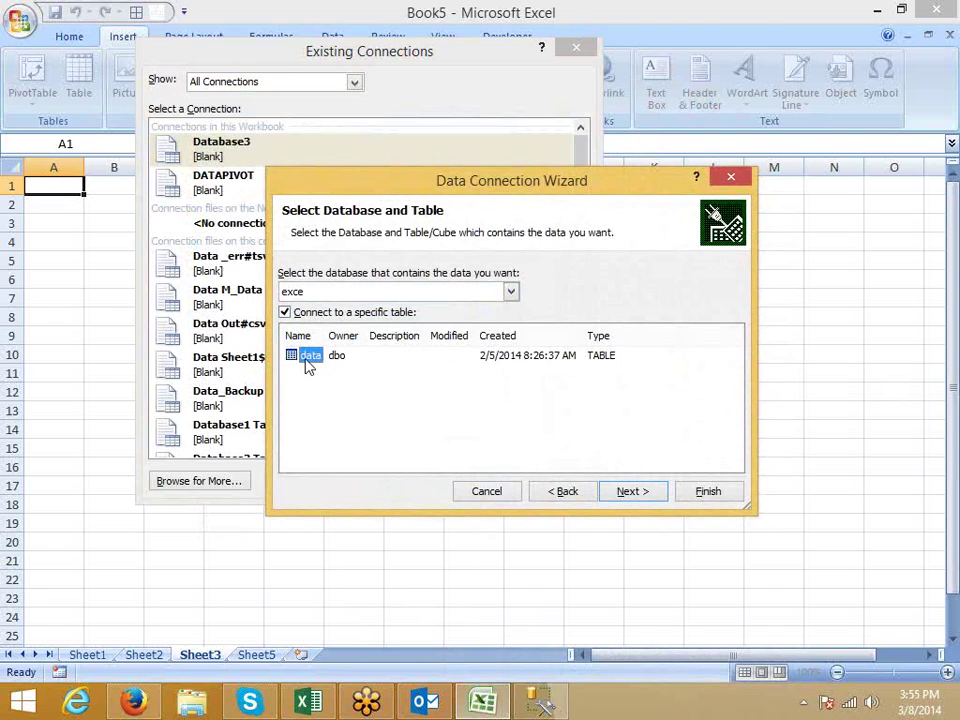
- Save the connection as excel exce data.odc, replacing the existing file, and place the empty PivotTable on Sheet3 at A1
left_click(635, 495)
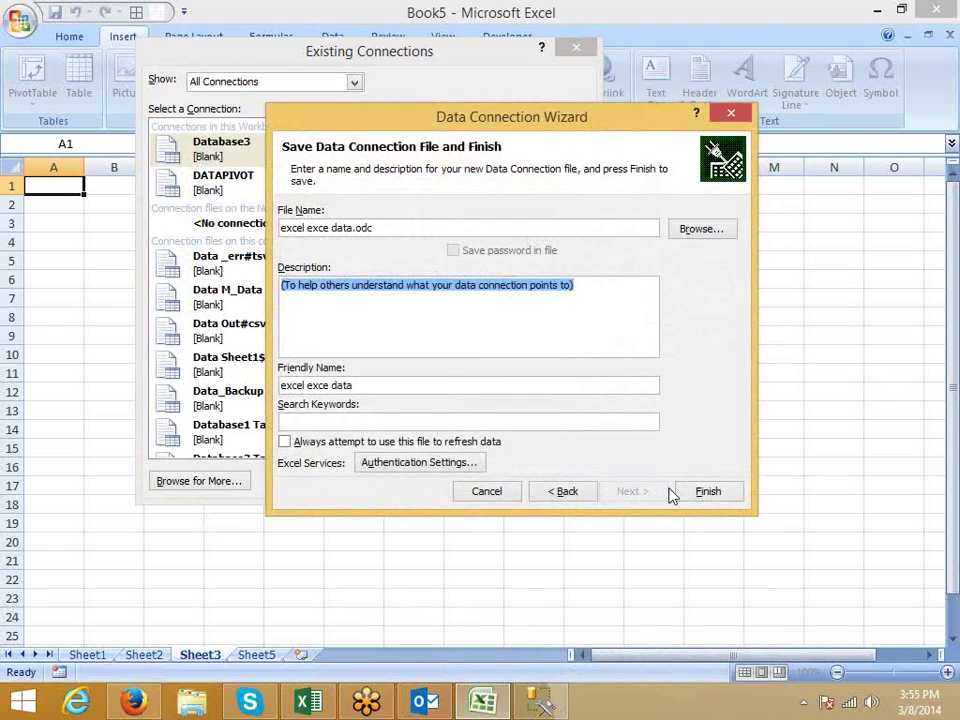
left_click(706, 493)
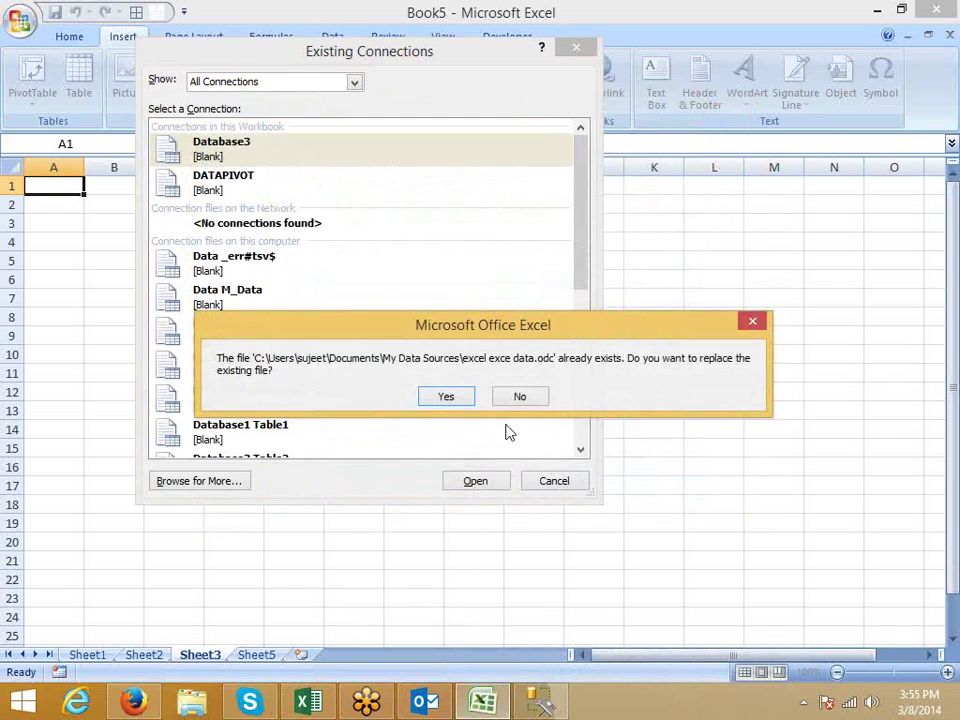
left_click(446, 397)
left_click(442, 386)
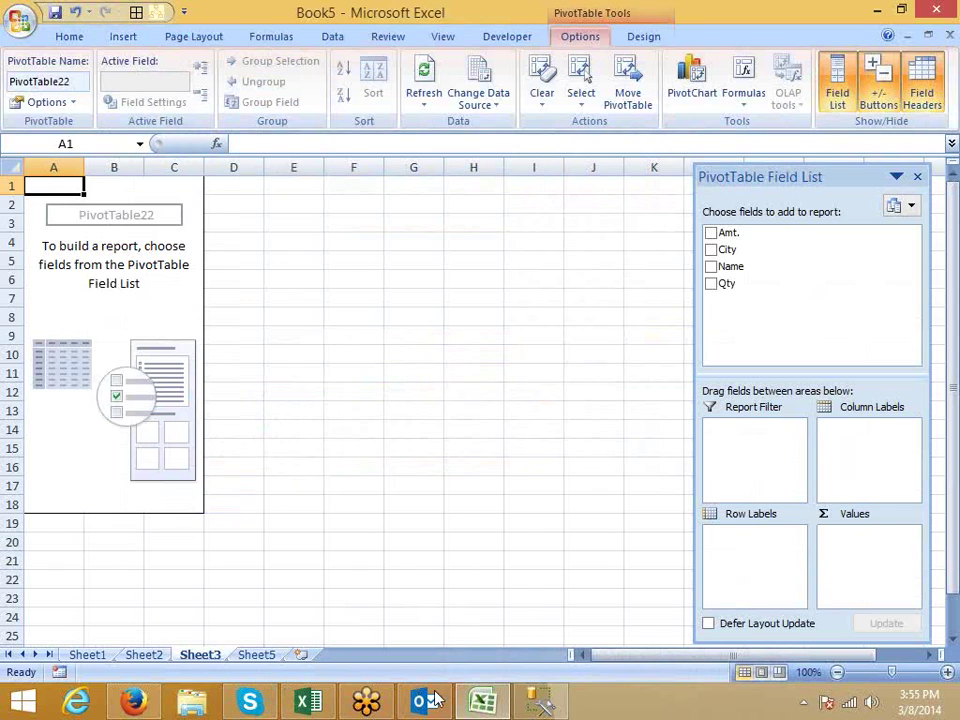
- Close Book5 without saving and open the recent workbook Data
left_click(949, 35)
left_click(486, 398)
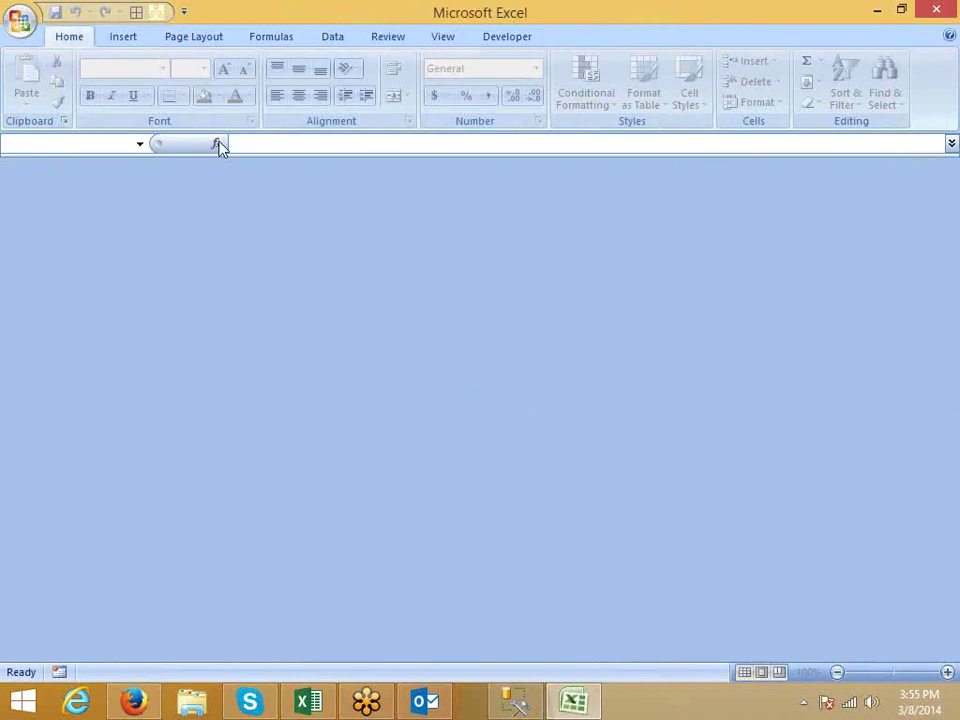
left_click(20, 22)
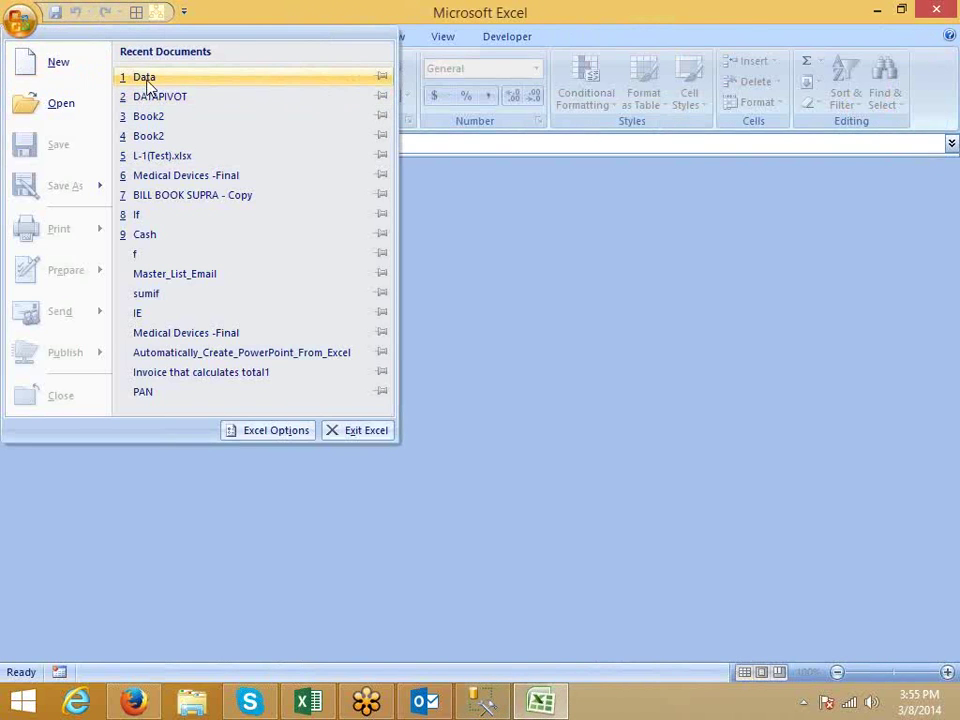
left_click(145, 79)
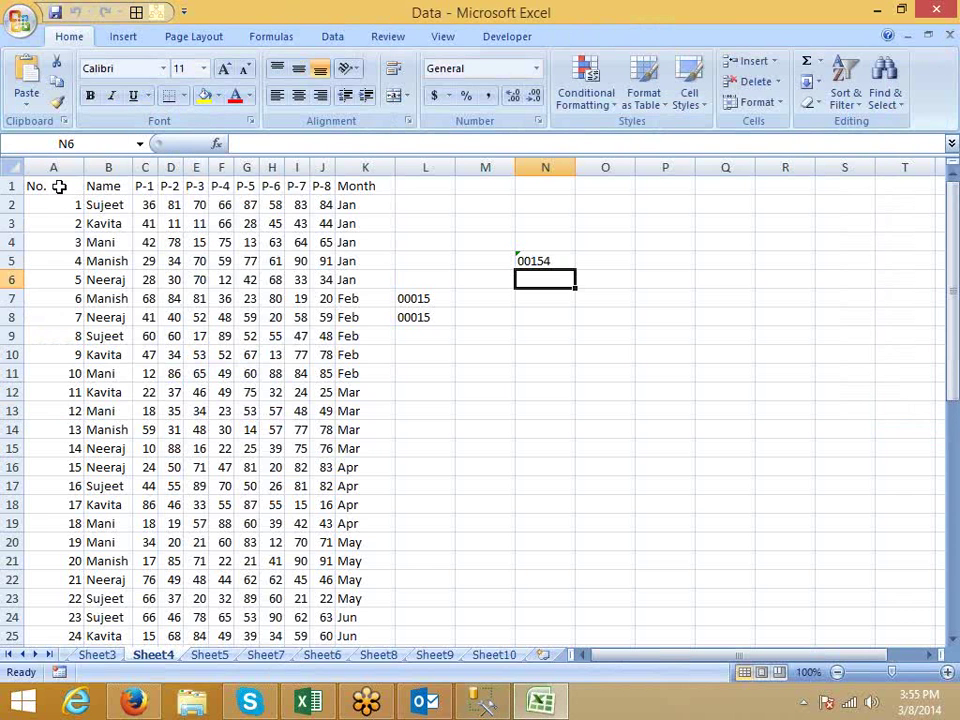
- Copy the whole data table A1:K51 from Sheet4 of the Data workbook into a new workbook, starting at Sheet1 cell A1
left_click(59, 186)
key("ctrl+shift+Right")
key("ctrl+shift+Down")
key("ctrl+c")
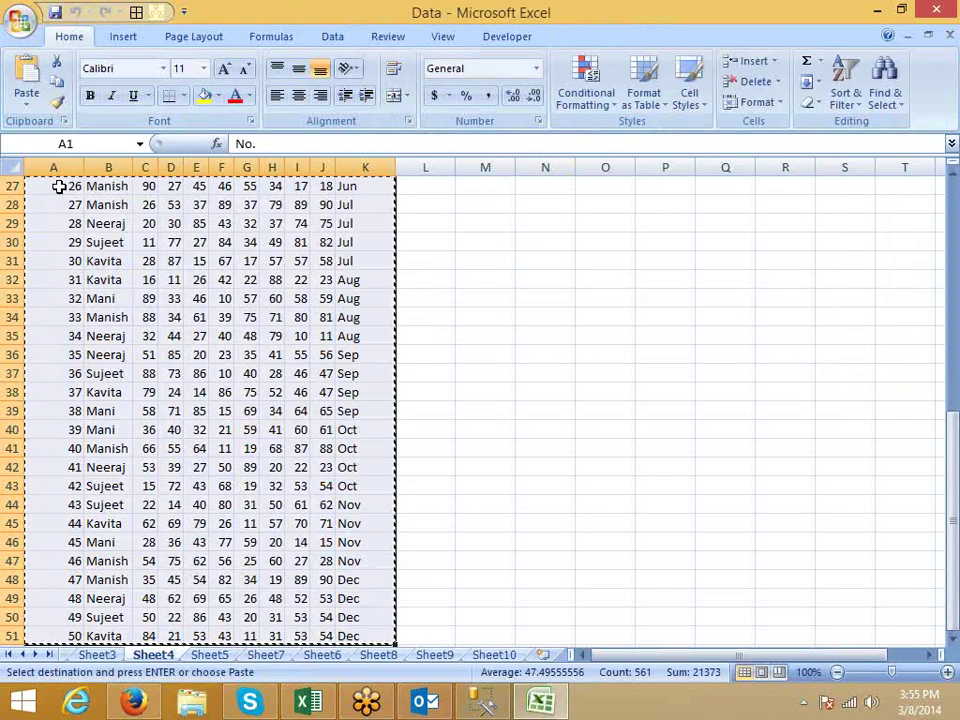
key("ctrl+n")
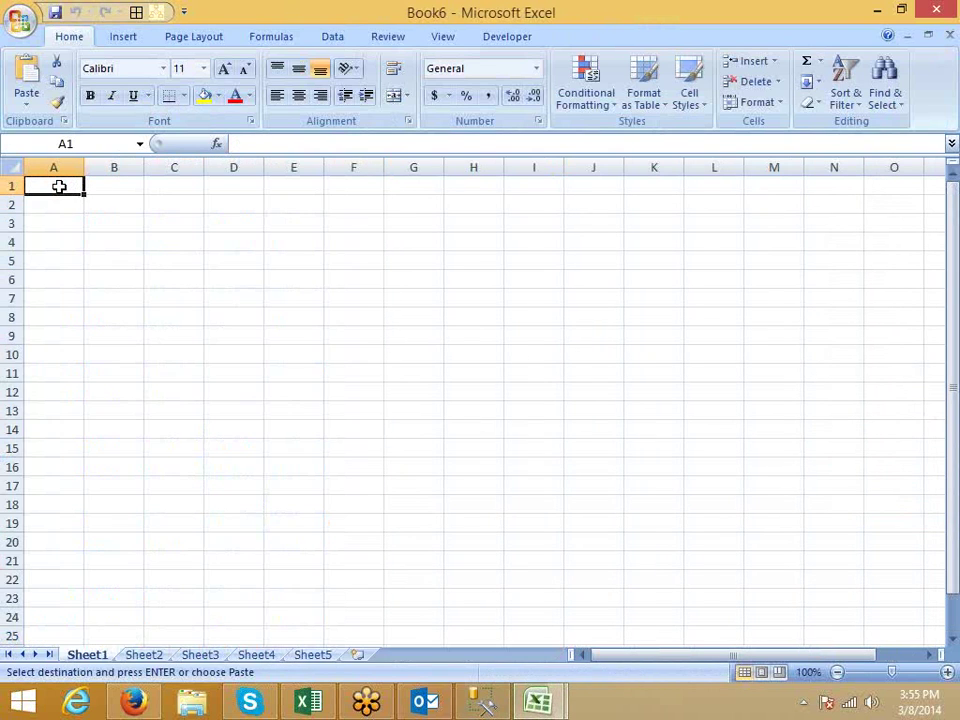
key("ctrl+v")
- Move rows 22 to 51 of the table from Sheet1 to Sheet2 starting at A2, and return to the remaining rows on Sheet1
key("Down")
key("Down")
key("Down")
key("Down")
key("Down")
key("Down")
key("Down")
key("Down")
key("Down")
key("Down")
key("Down")
key("Down")
key("Down")
key("Down")
key("Down")
key("Down")
key("Down")
key("Down")
key("Down")
key("Down")
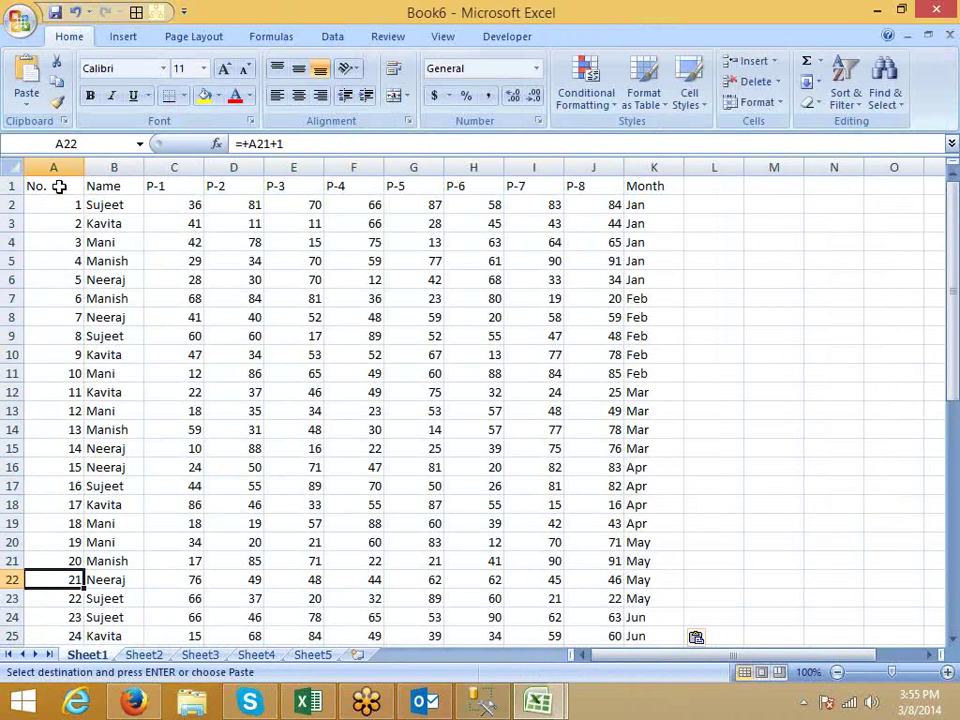
key("ctrl+shift+Right")
key("ctrl+shift+Down")
key("ctrl+c")
scroll(58, 186, "up", 6)
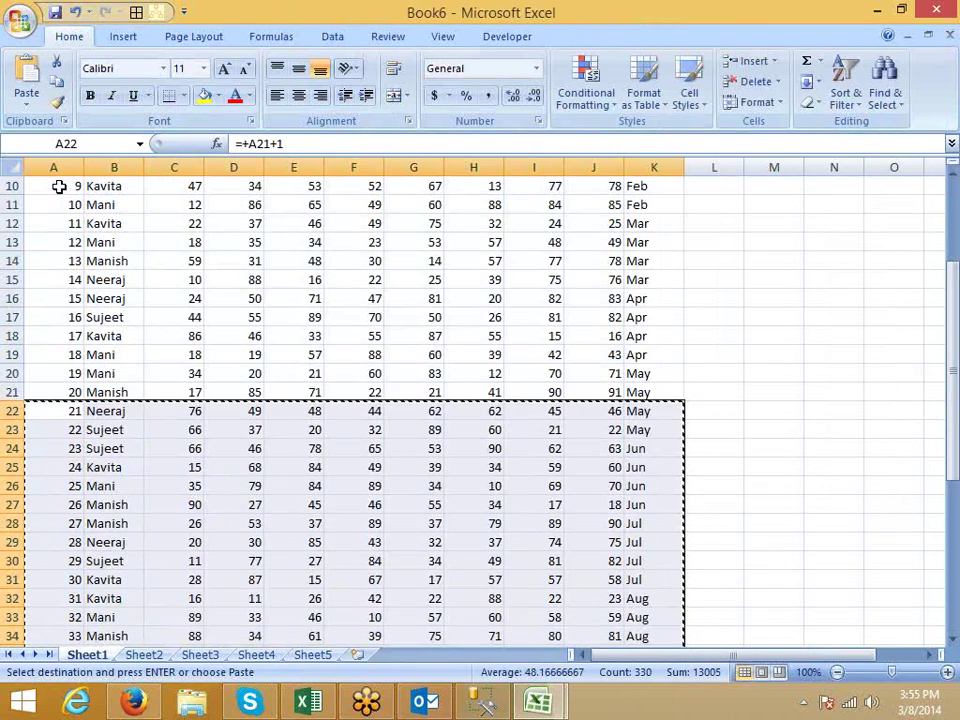
left_click(144, 655)
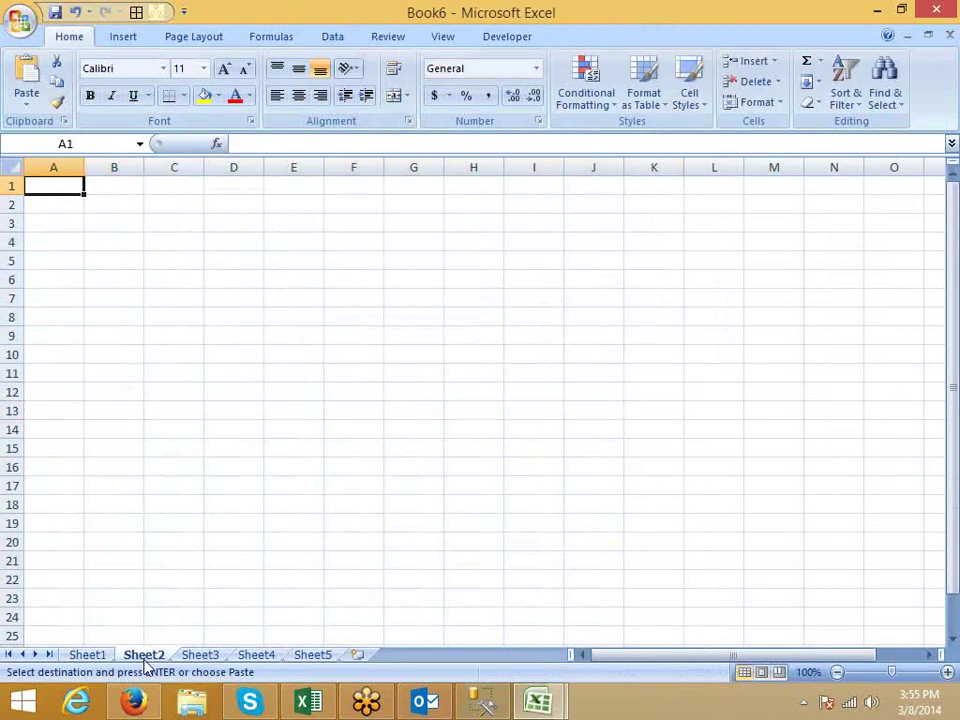
key("Down")
key("Return")
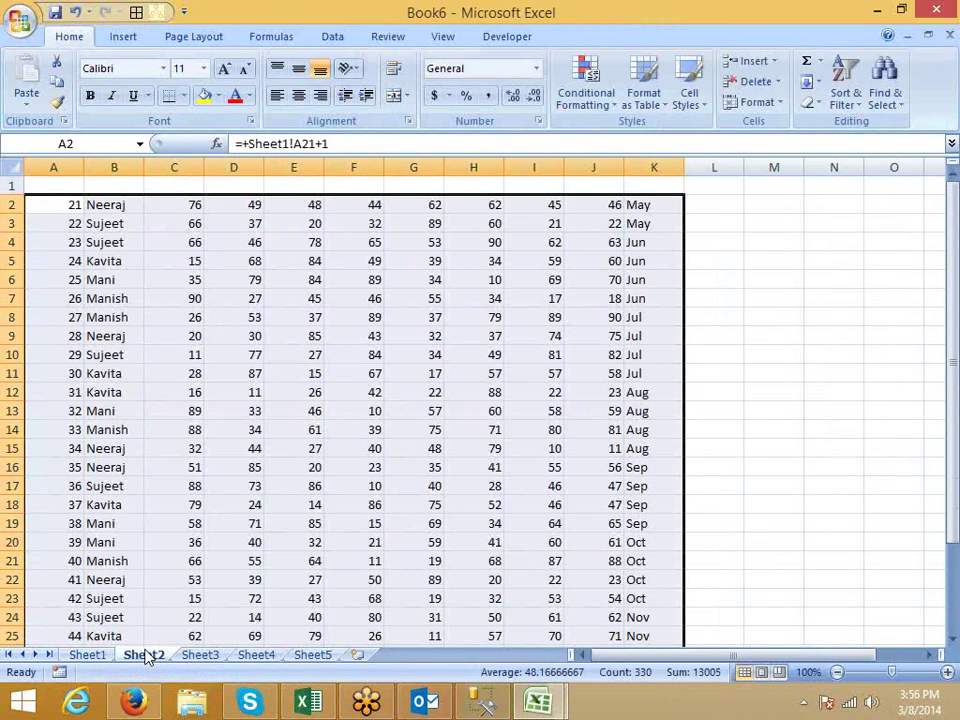
key("ctrl+Page_Up")
key("Up")
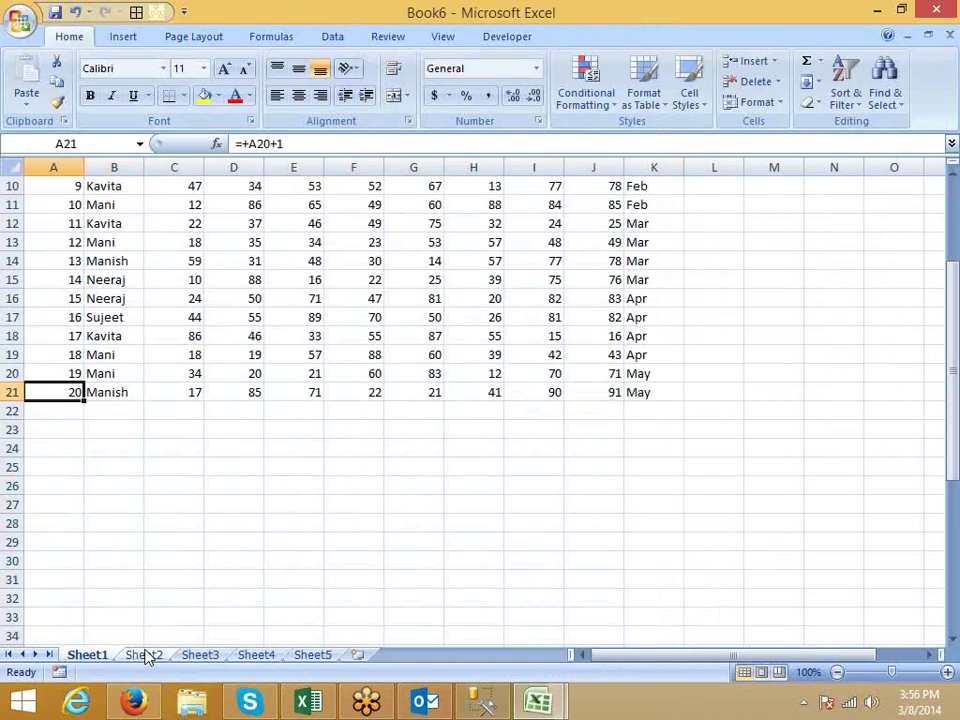
- Copy the header row A1:K1 from Sheet1 into row 1 of Sheet2, starting at A1
key("ctrl+Up")
key("ctrl+shift+Right")
key("ctrl+c")
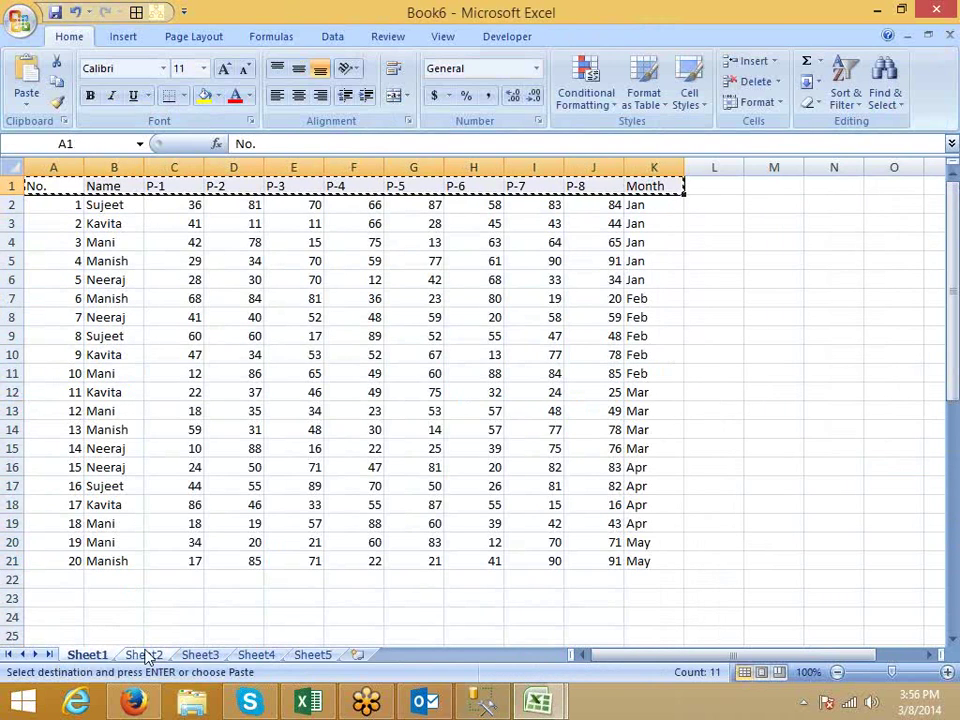
left_click(144, 654)
key("Up")
key("ctrl+v")
- Move rows 21 to 31 of the Sheet2 table to Sheet3, starting at A2
key("Down")
key("Down")
key("Down")
key("Down")
key("Down")
key("Down")
key("Down")
key("Down")
key("Down")
key("Down")
key("Down")
key("Down")
key("Down")
key("Down")
key("Down")
key("Down")
key("Down")
key("Down")
key("Down")
key("Down")
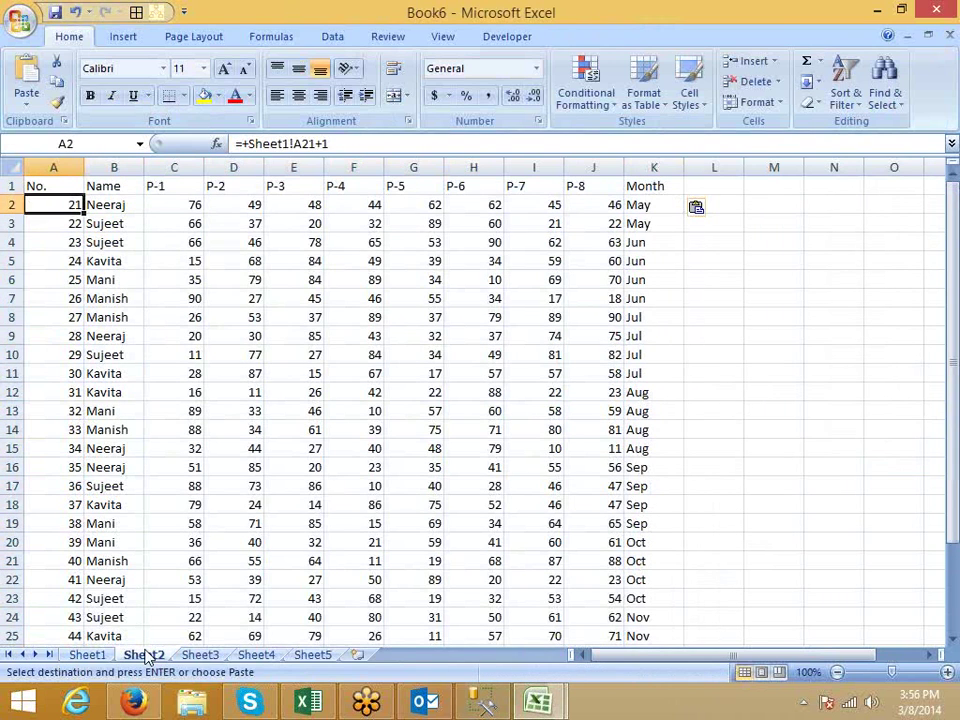
key("ctrl+shift+Right")
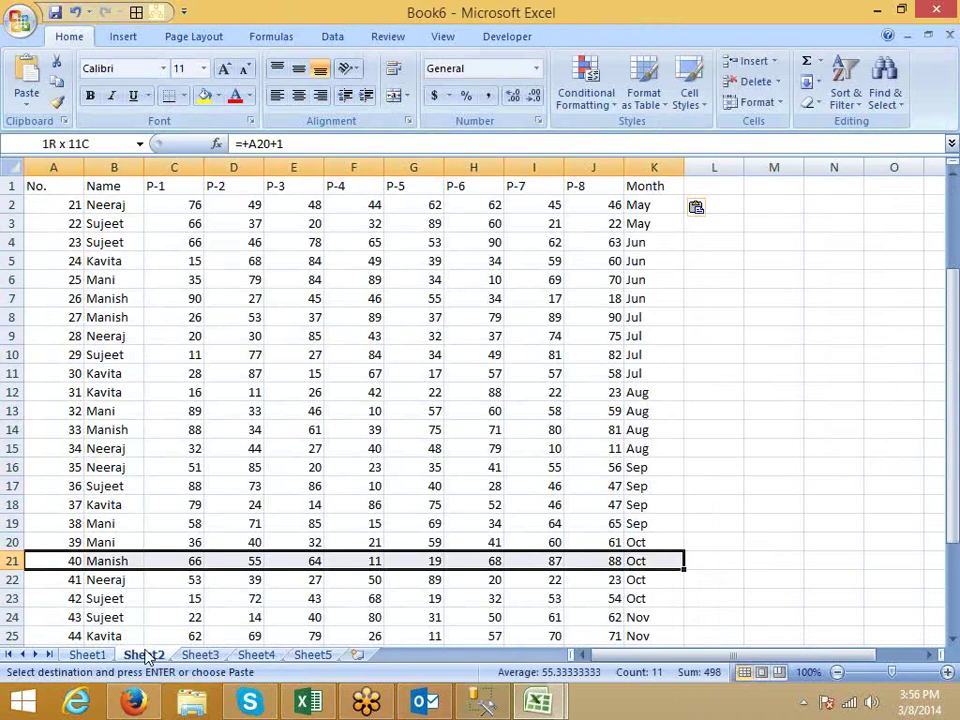
key("ctrl+shift+Down")
key("ctrl+c")
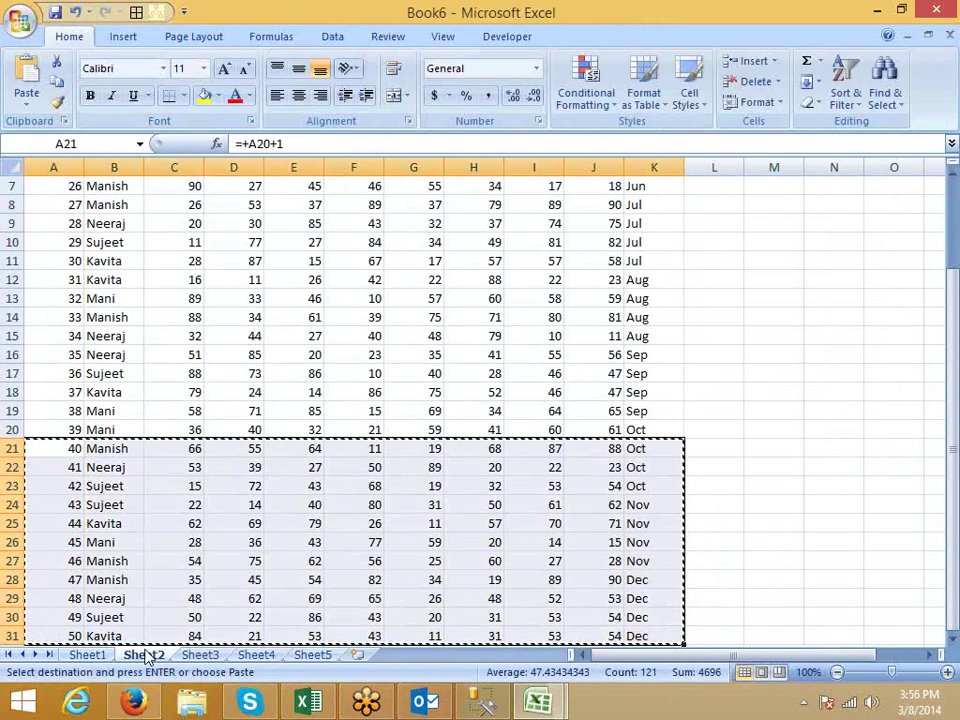
key("ctrl+Page_Down")
key("Down")
key("ctrl+v")
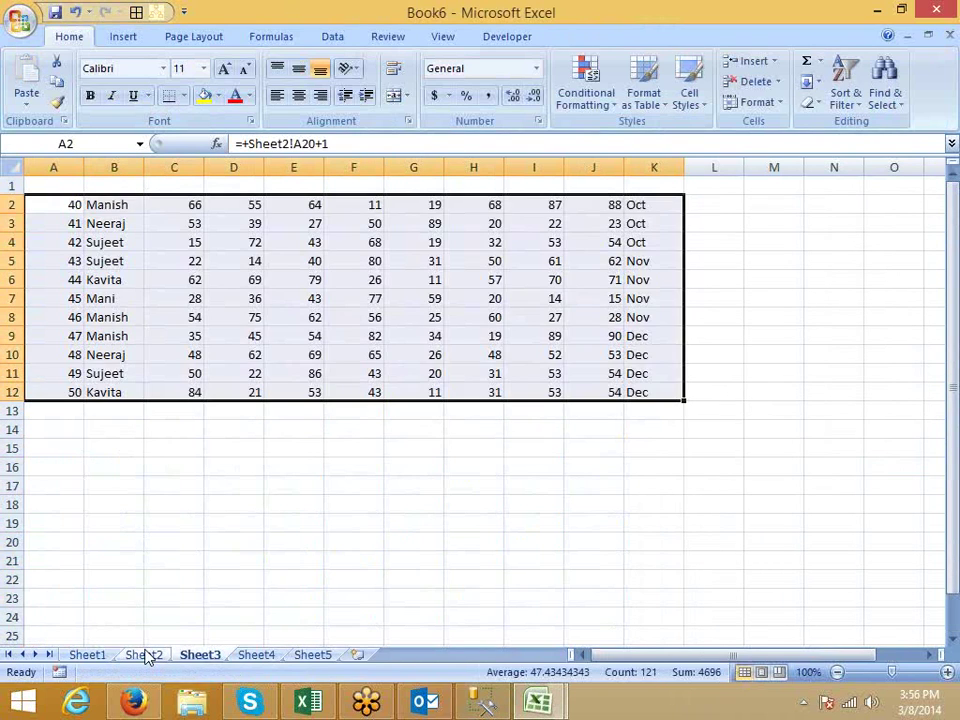
- Copy the header row A1:K1 from Sheet2 into row 1 of Sheet3, starting at A1
left_click(143, 655)
key("Up")
key("ctrl+Home")
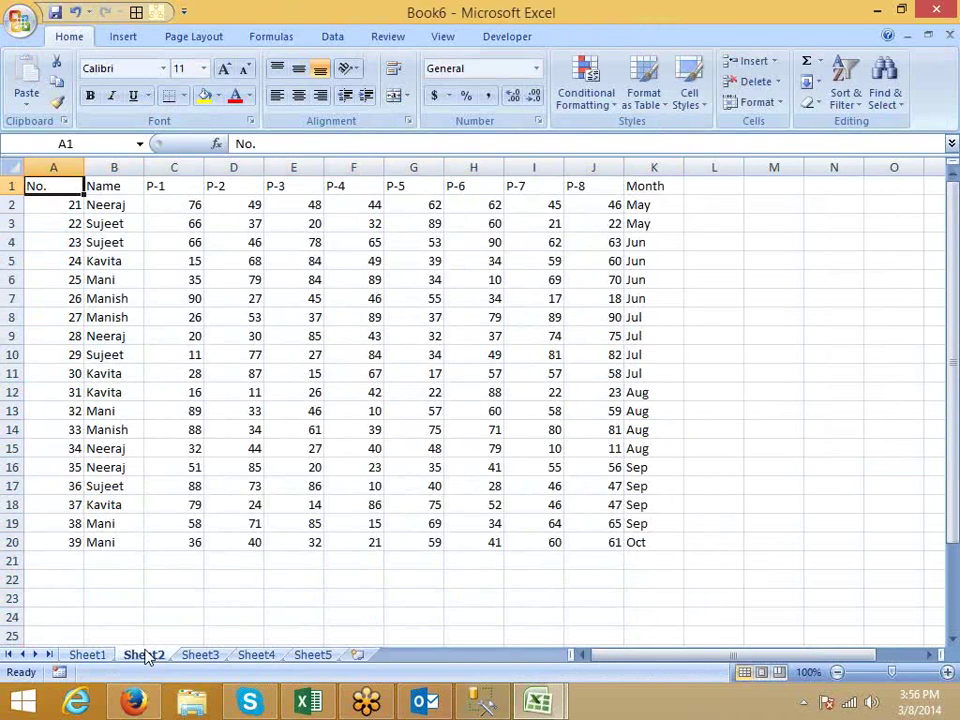
key("ctrl+shift+Right")
key("ctrl+c")
key("ctrl+Page_Down")
key("Up")
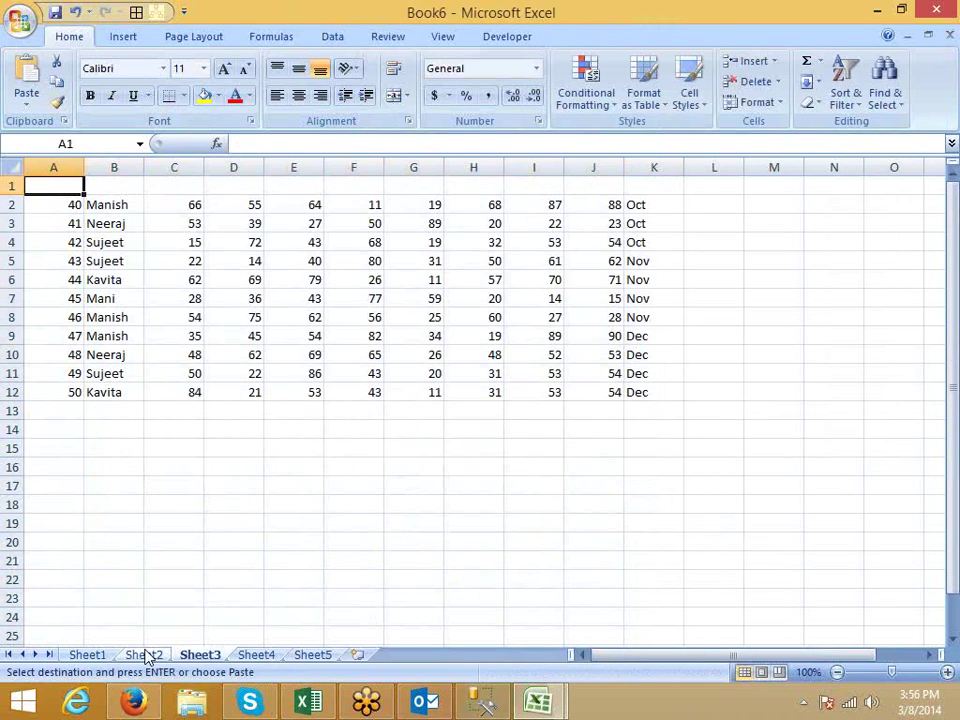
key("ctrl+v")
key("Escape")
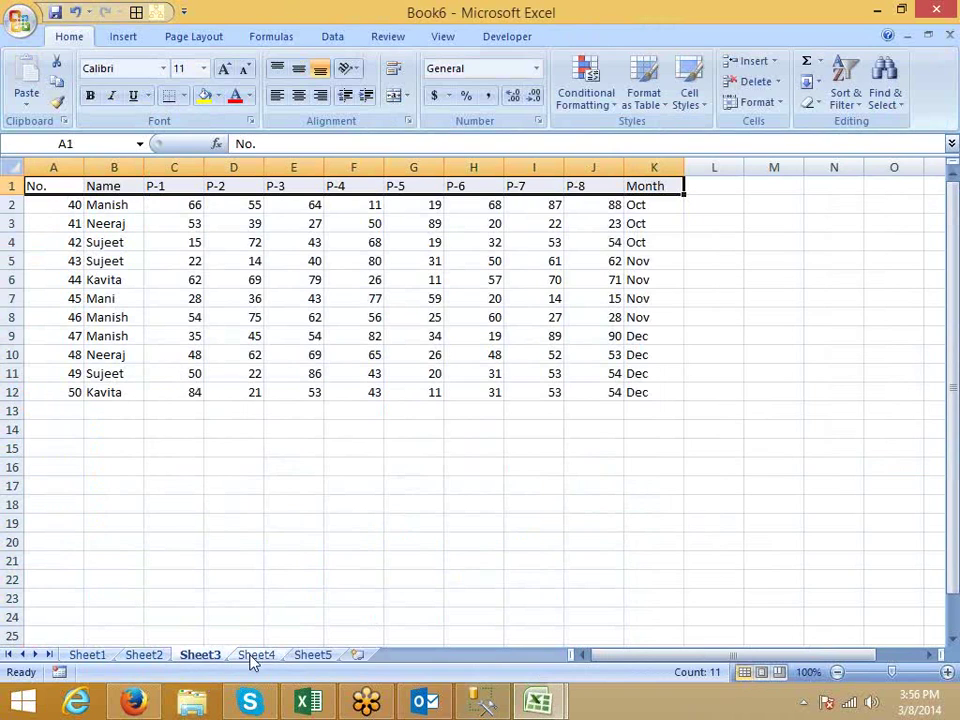
left_click(113, 205)
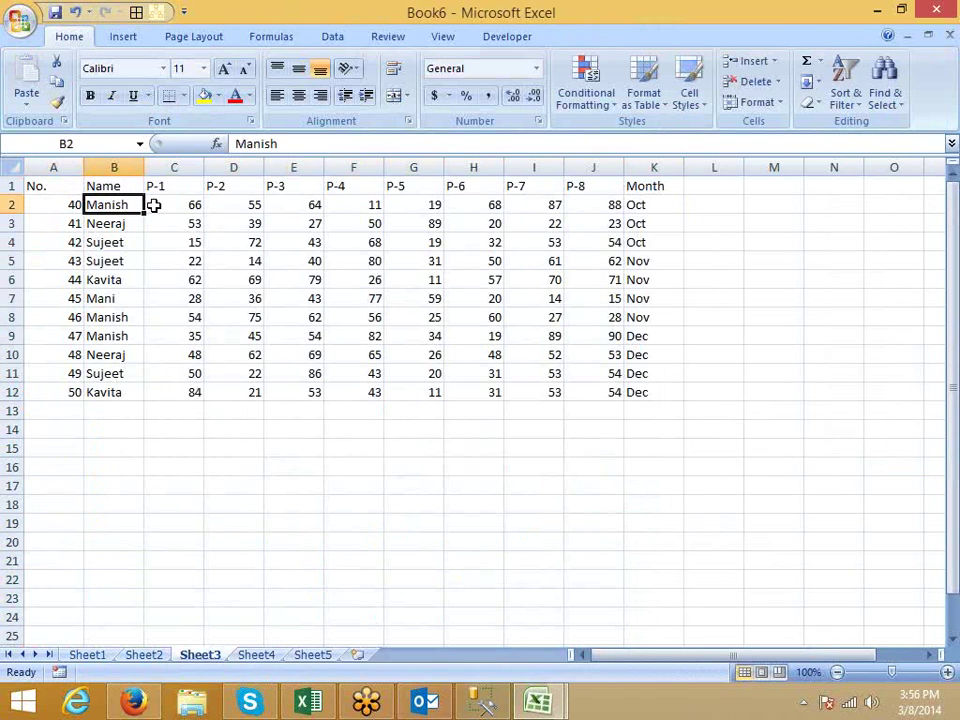
- Start the PivotTable and PivotChart Wizard on Sheet4 with multiple consolidation ranges, PivotTable report and a single automatically created page field
left_click(90, 656)
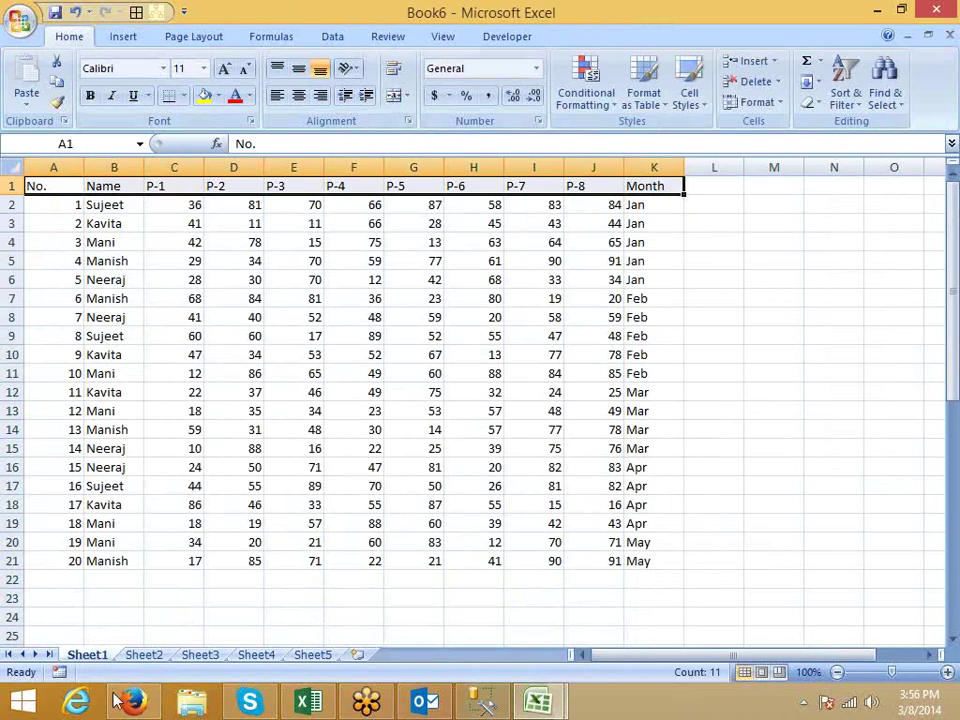
left_click(263, 656)
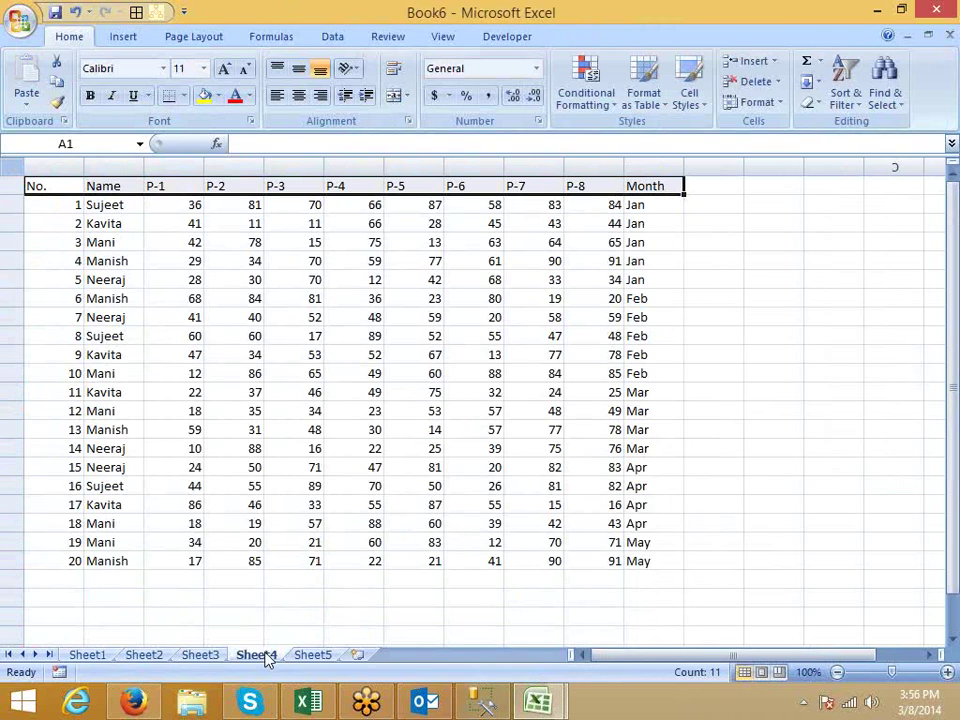
key("alt")
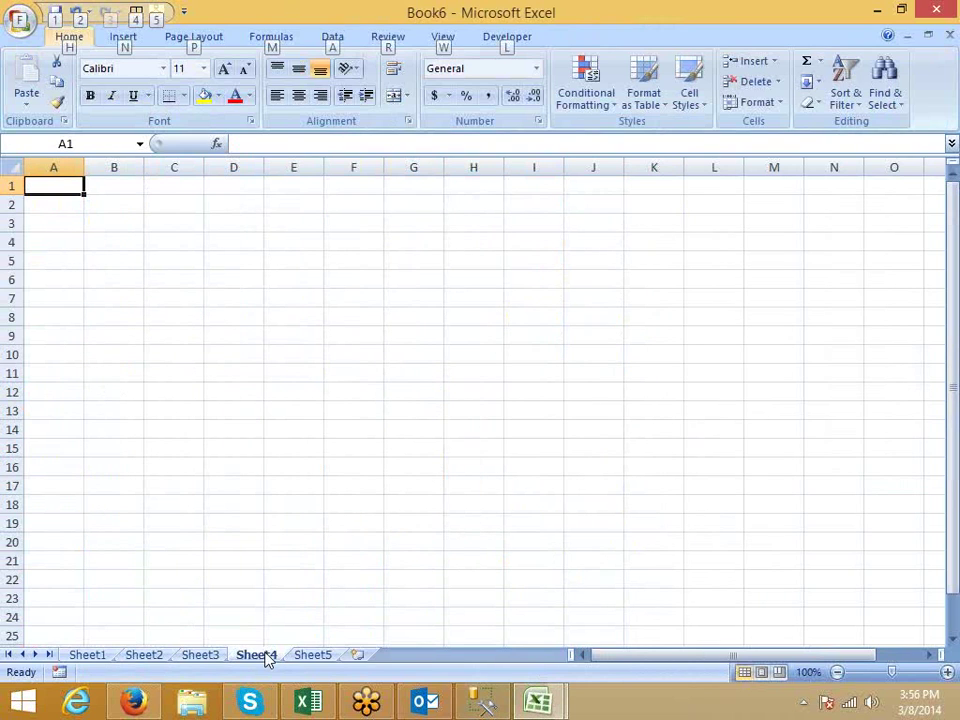
key("d")
key("p")
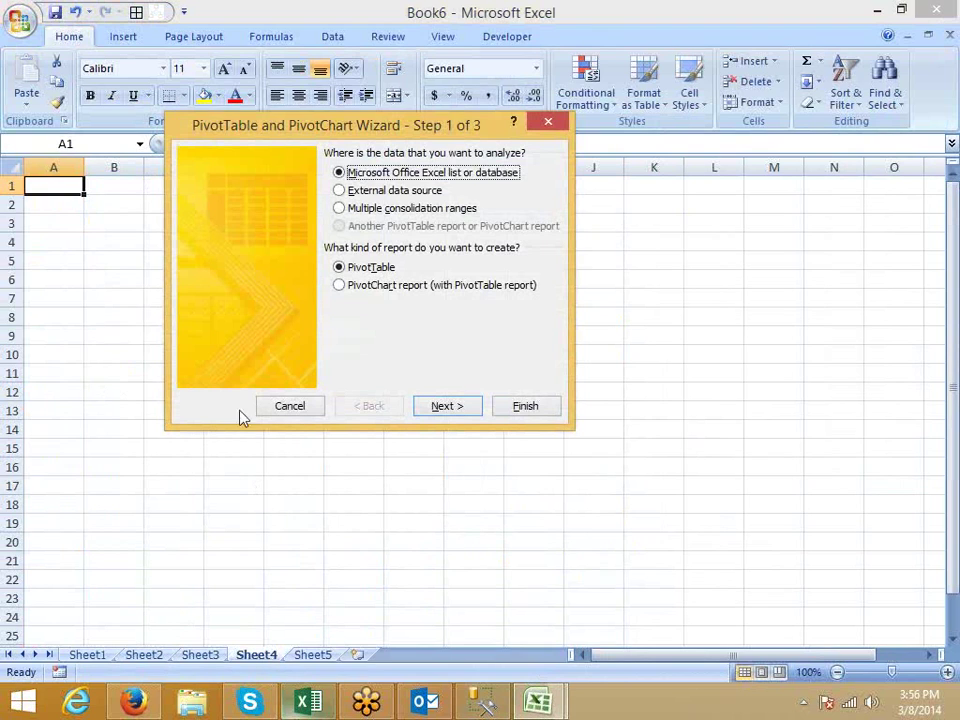
left_click(370, 208)
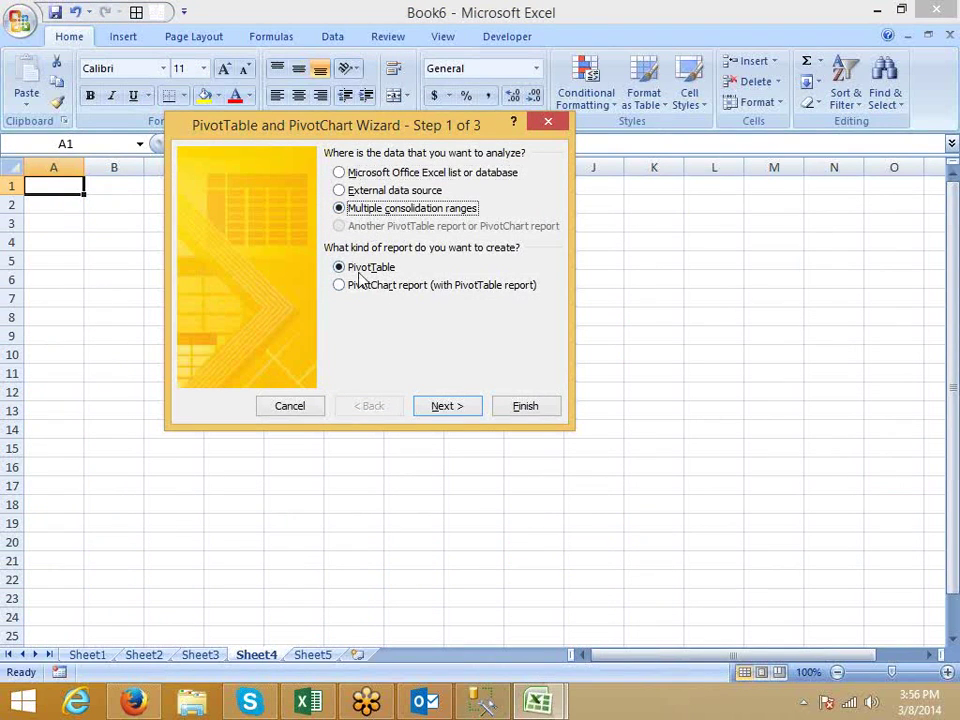
left_click(455, 407)
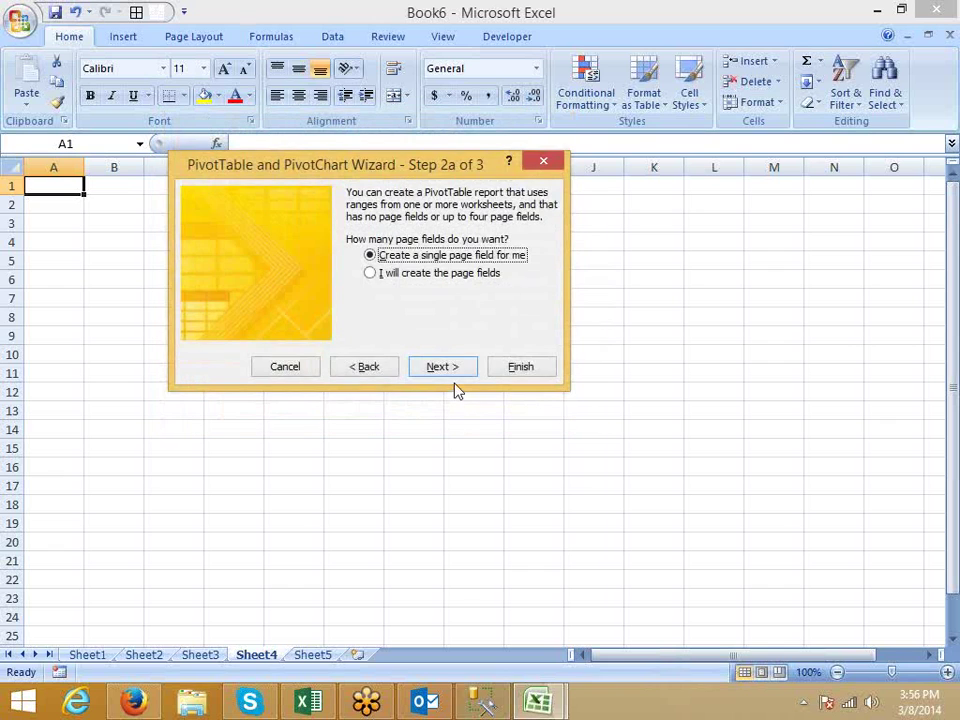
left_click(449, 372)
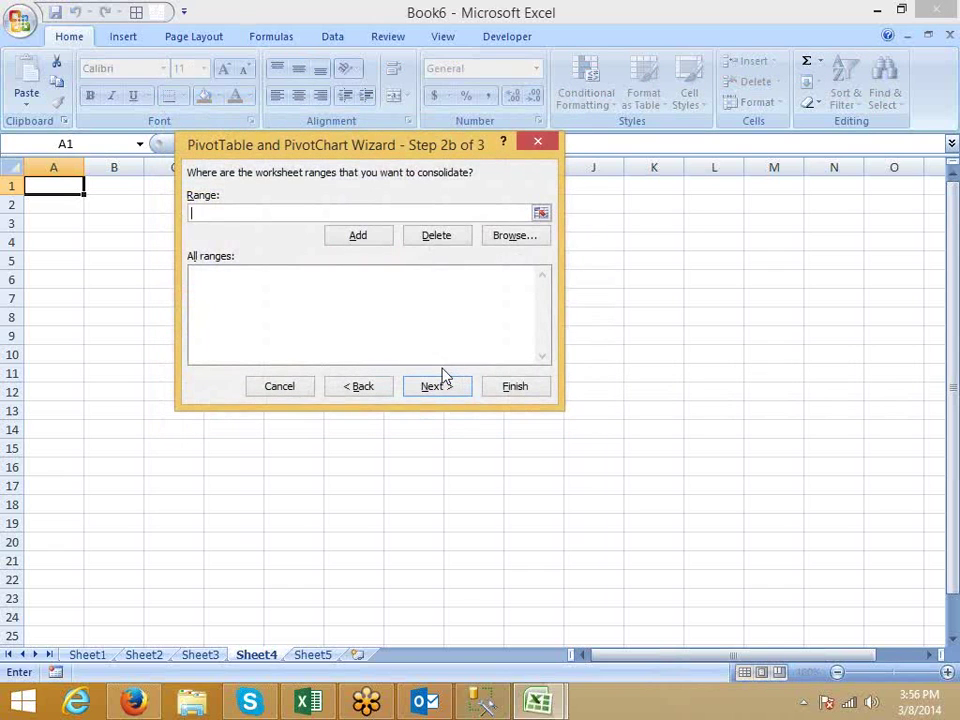
- Add the range Sheet1!$A$1:$K$21 to the ranges to consolidate
left_click(98, 647)
left_click(90, 655)
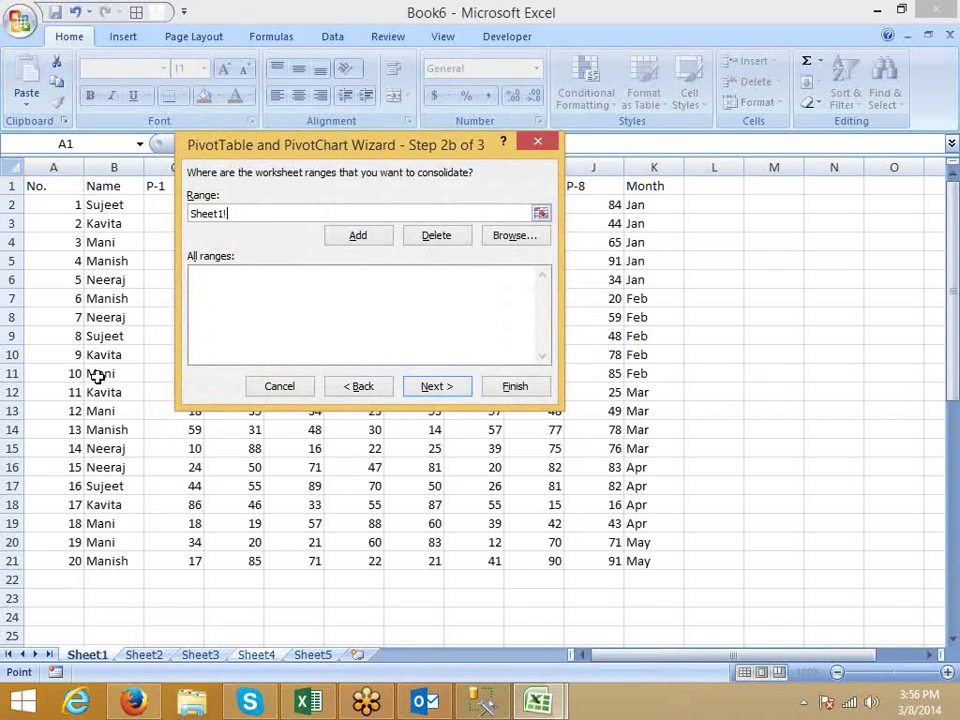
left_click(50, 180)
key("ctrl+shift+Right")
key("ctrl+shift+Down")
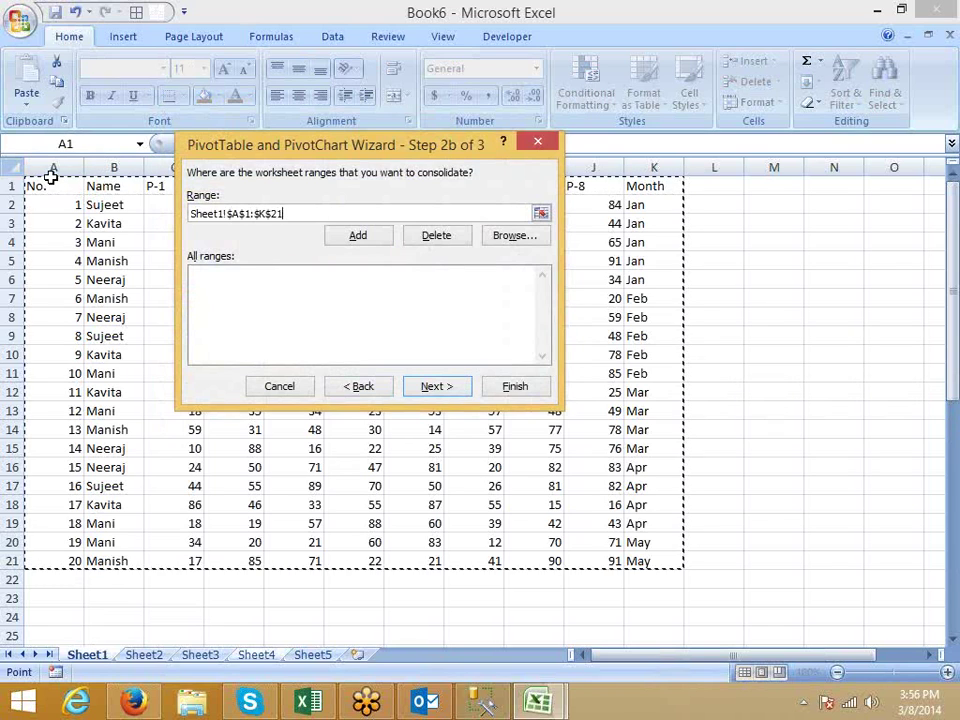
left_click(358, 235)
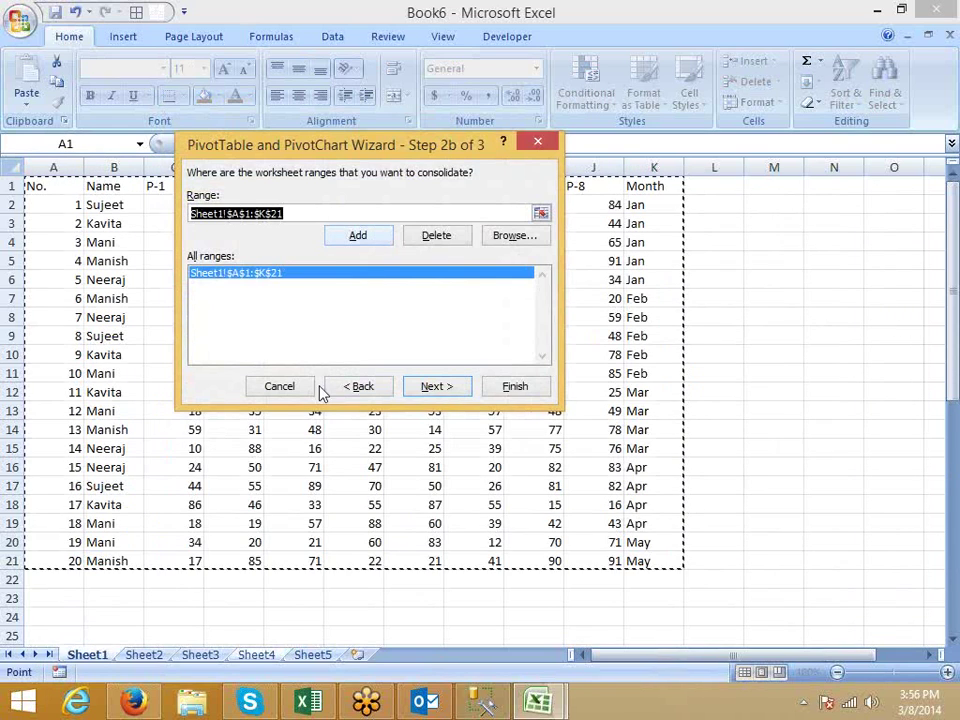
- Add the range Sheet2!$A$1:$K$20 to the ranges to consolidate
left_click(144, 655)
left_click(53, 190)
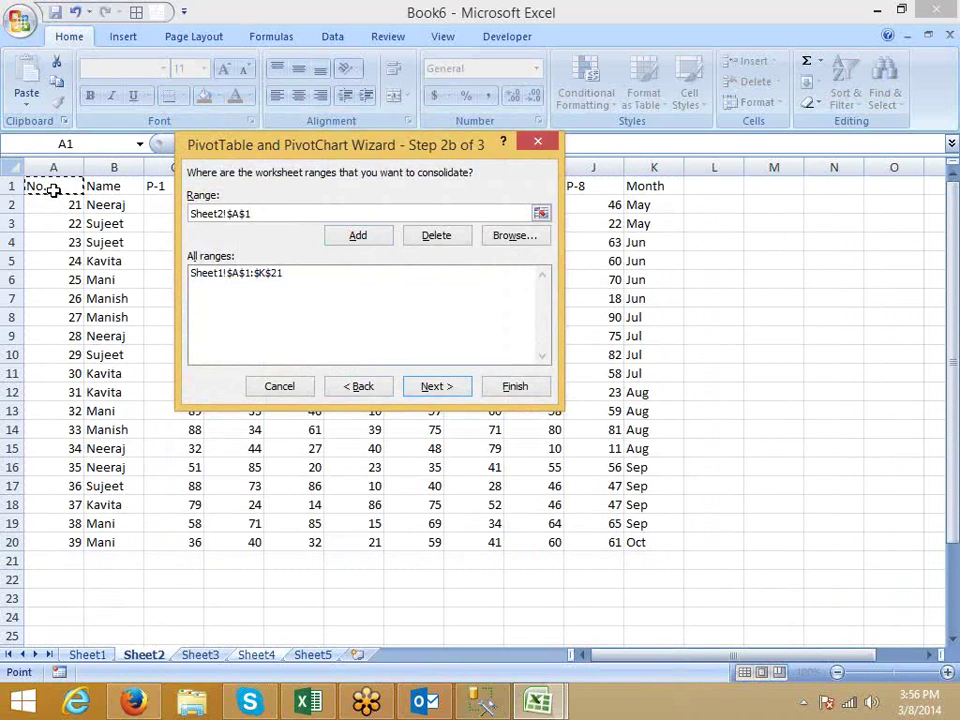
key("ctrl+shift+Right")
key("ctrl+shift+Down")
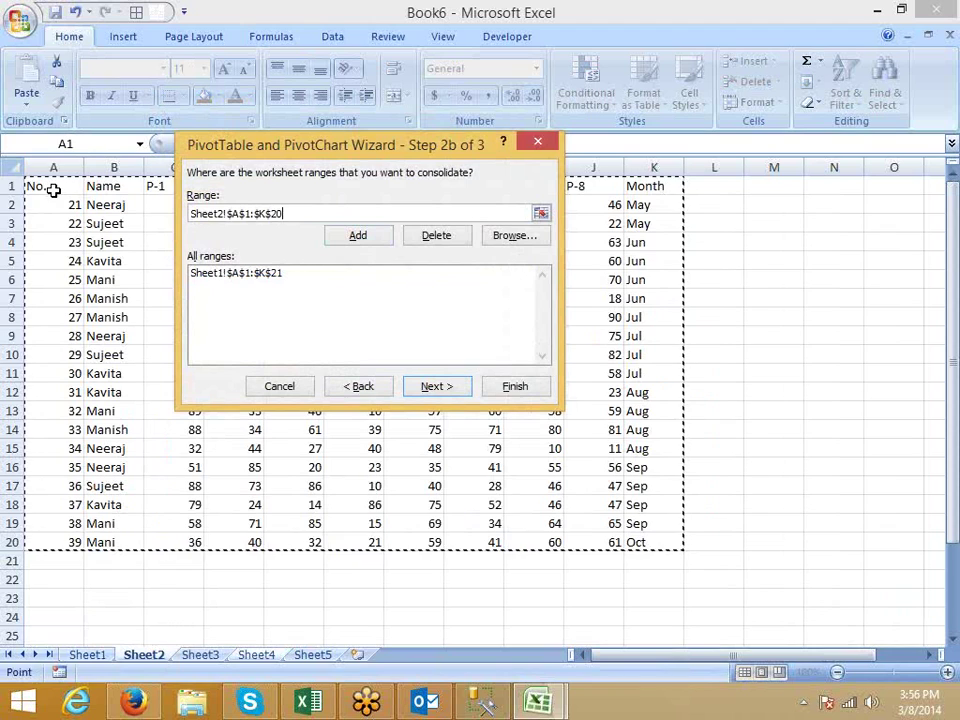
left_click(362, 238)
- Add the range Sheet3!$A$1:$K$12 to the ranges to consolidate
left_click(200, 655)
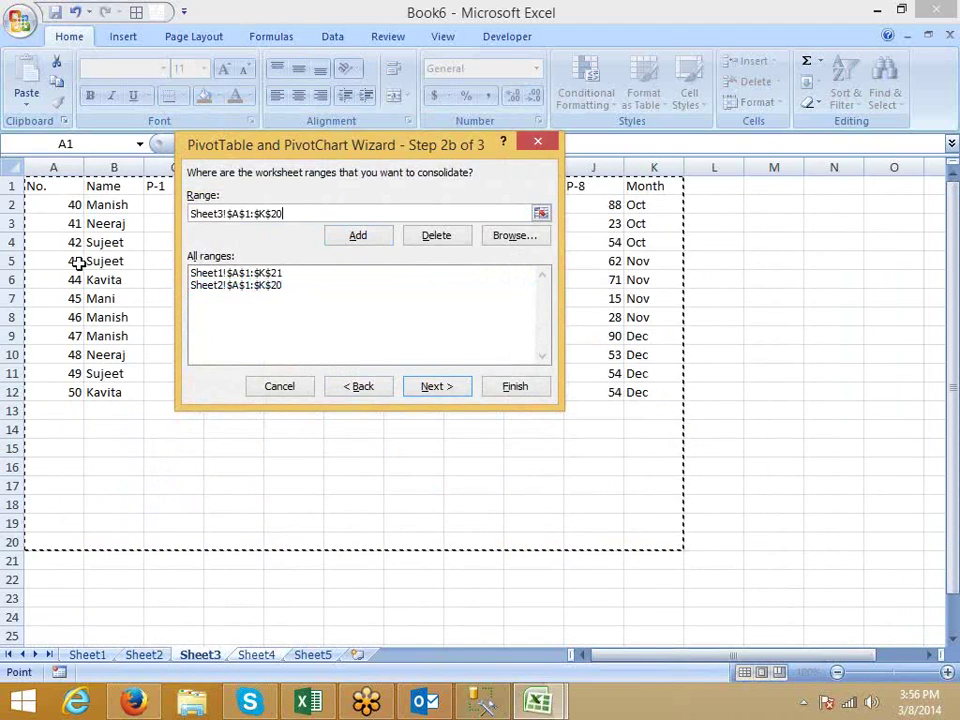
left_click(64, 183)
key("ctrl+shift+Right")
key("ctrl+shift+Down")
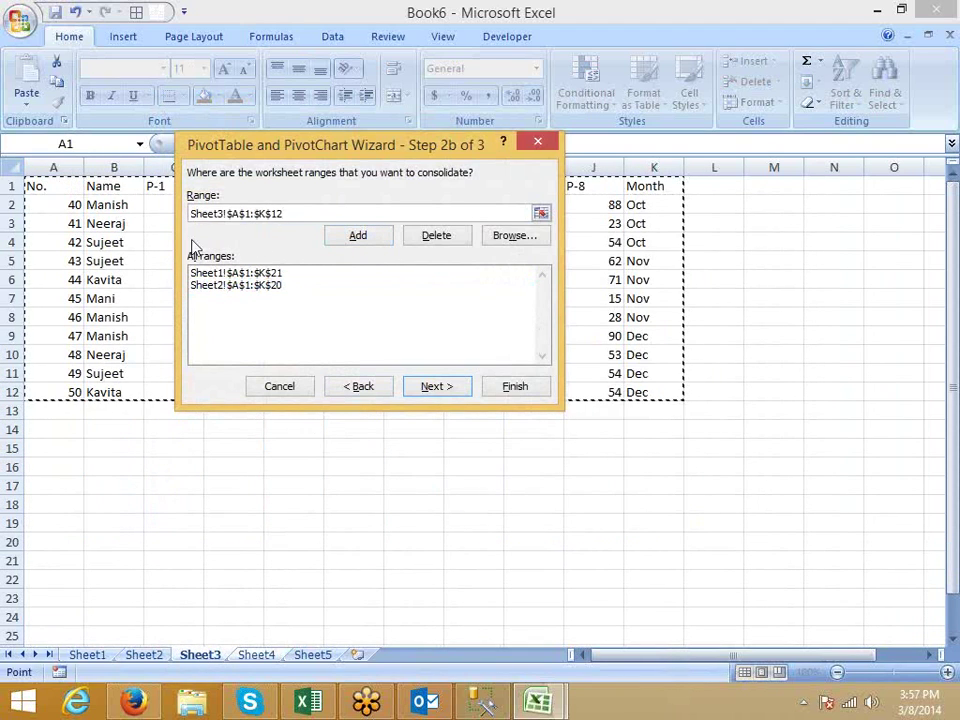
left_click(358, 238)
- Finish the consolidated PivotTable, placing it on the existing Sheet4 at A3
left_click(450, 388)
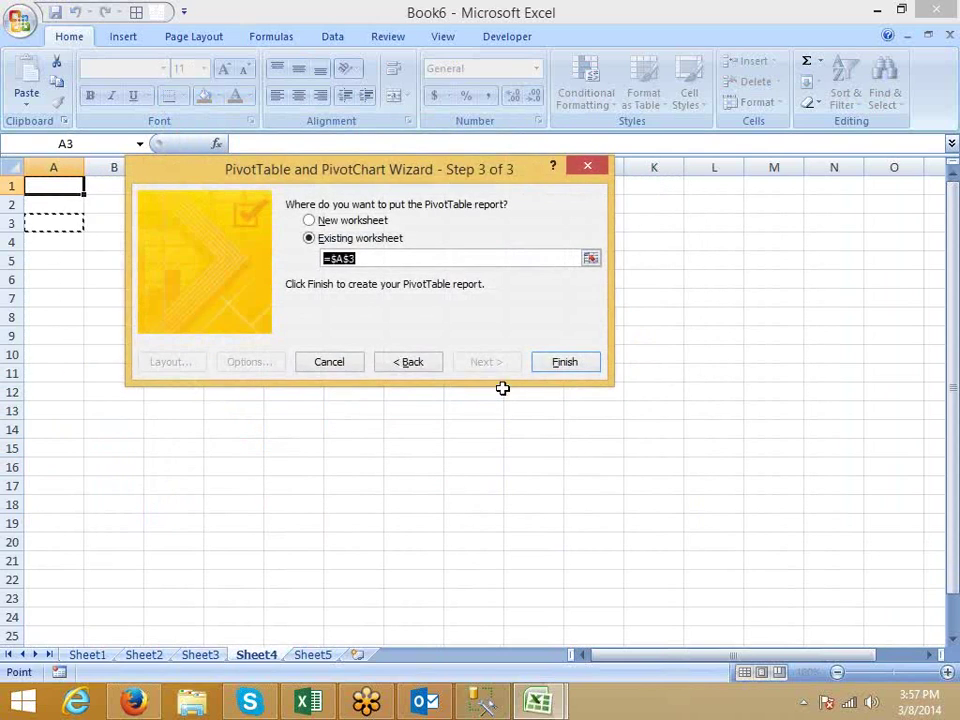
left_click(566, 362)
left_click(304, 336)
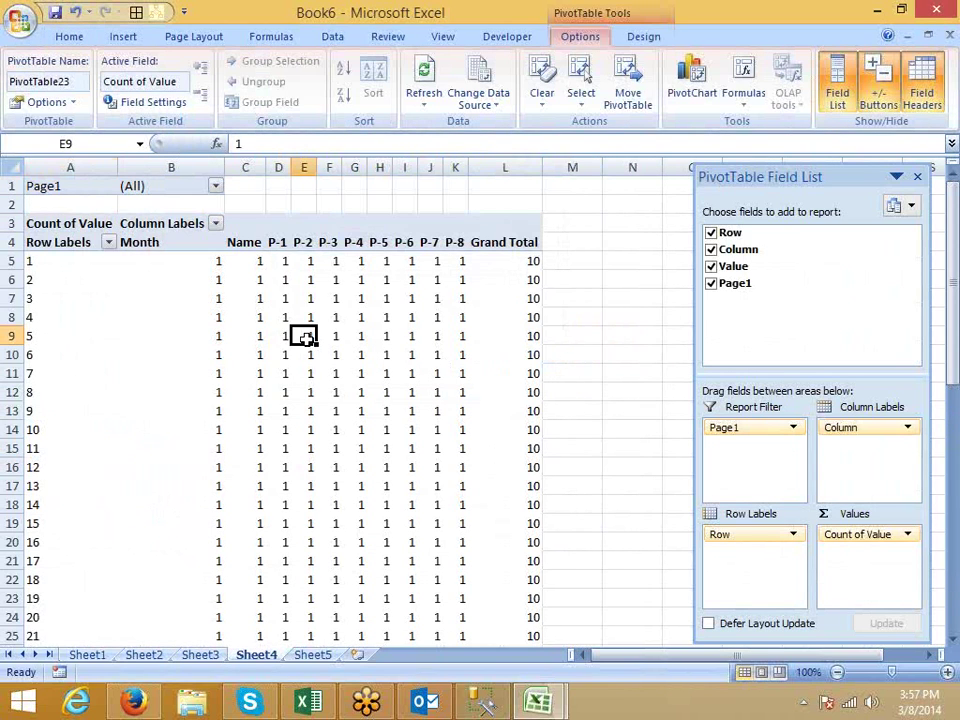
- Change the PivotTable's Value field to be summarized by Sum
left_click(256, 263)
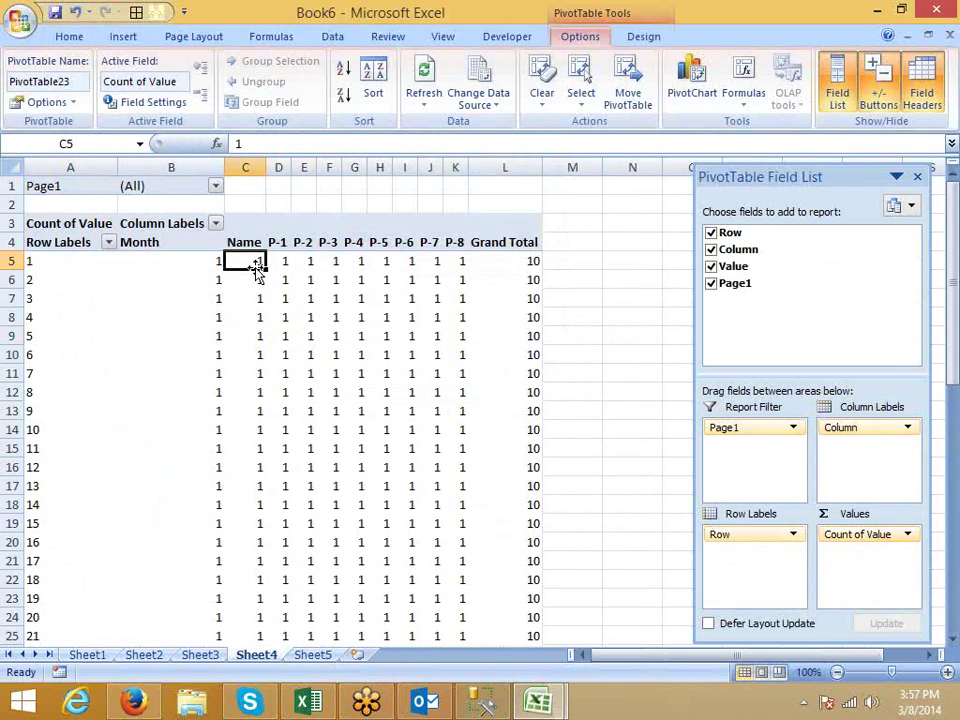
left_click(907, 536)
left_click(862, 514)
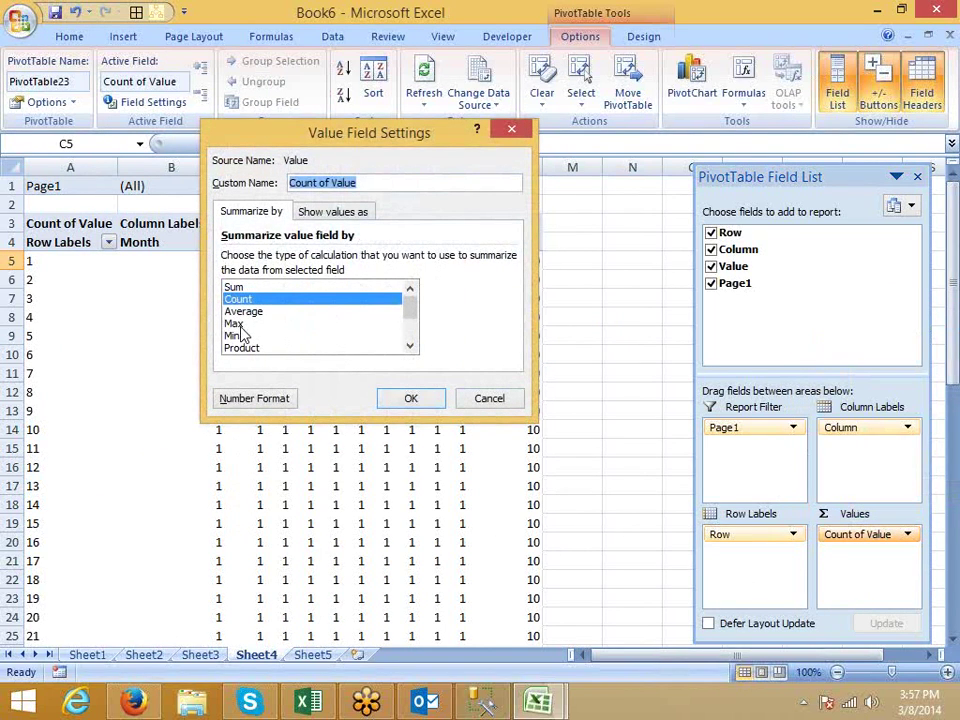
left_click(234, 287)
left_click(411, 398)
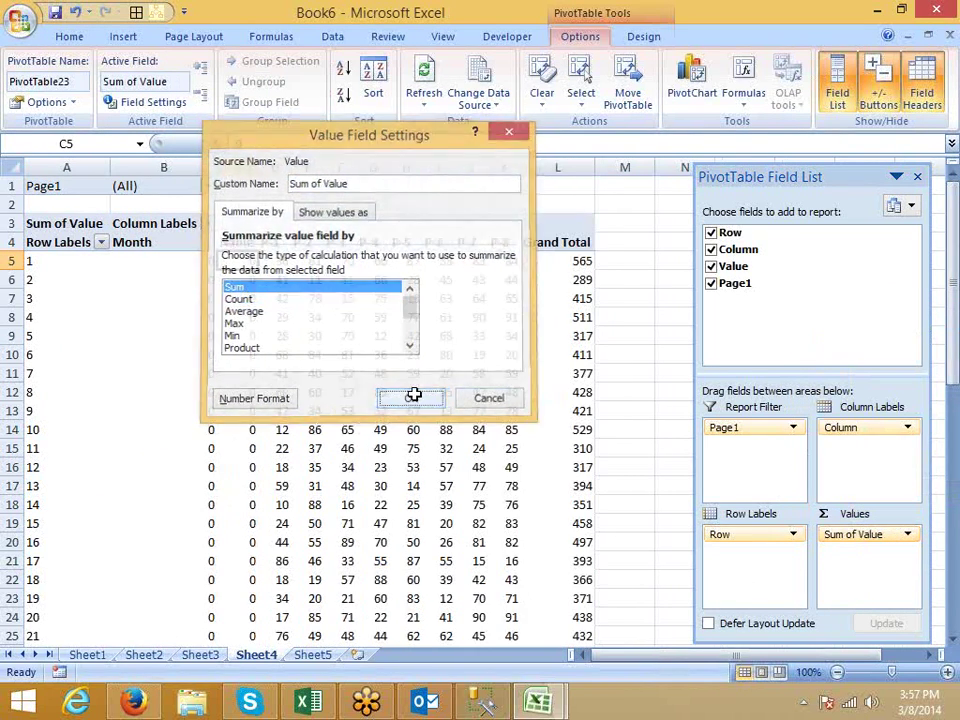
left_click(411, 405)
- Examine the consolidated PivotTable's Month and Name columns and the filter choices for Row Labels, Column Labels and Page1
left_click(130, 248)
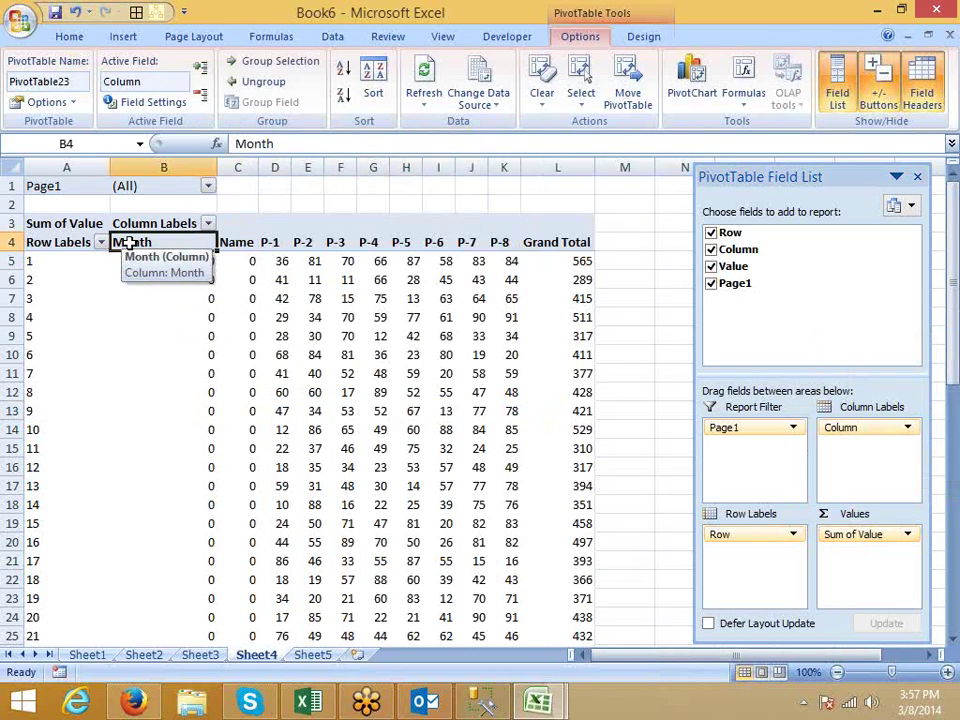
left_click_drag(236, 248, 160, 249)
left_click(64, 250)
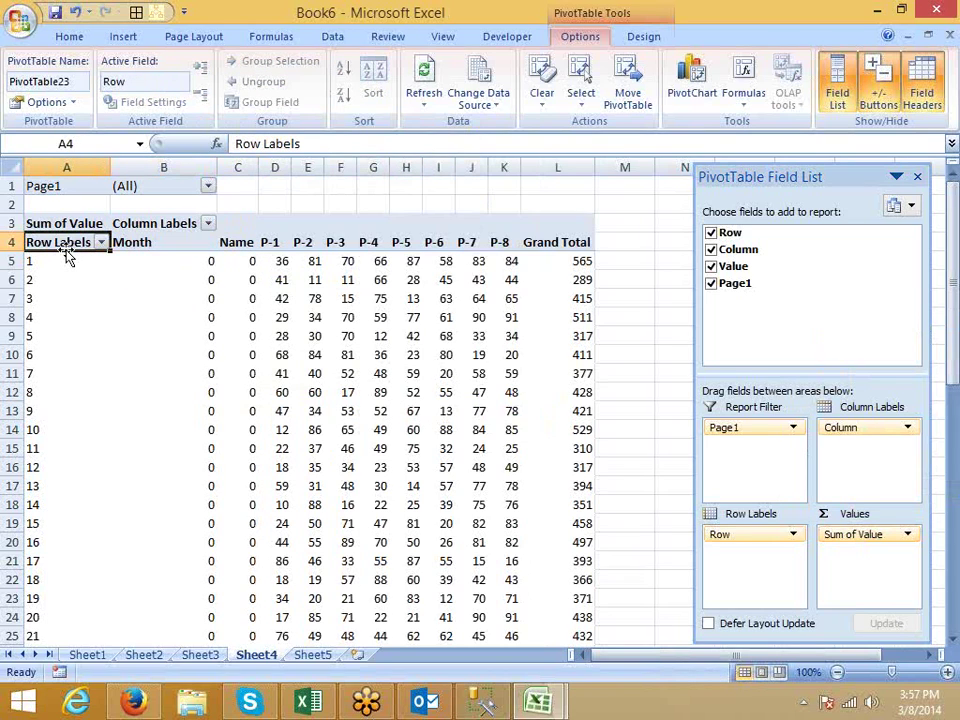
left_click(101, 243)
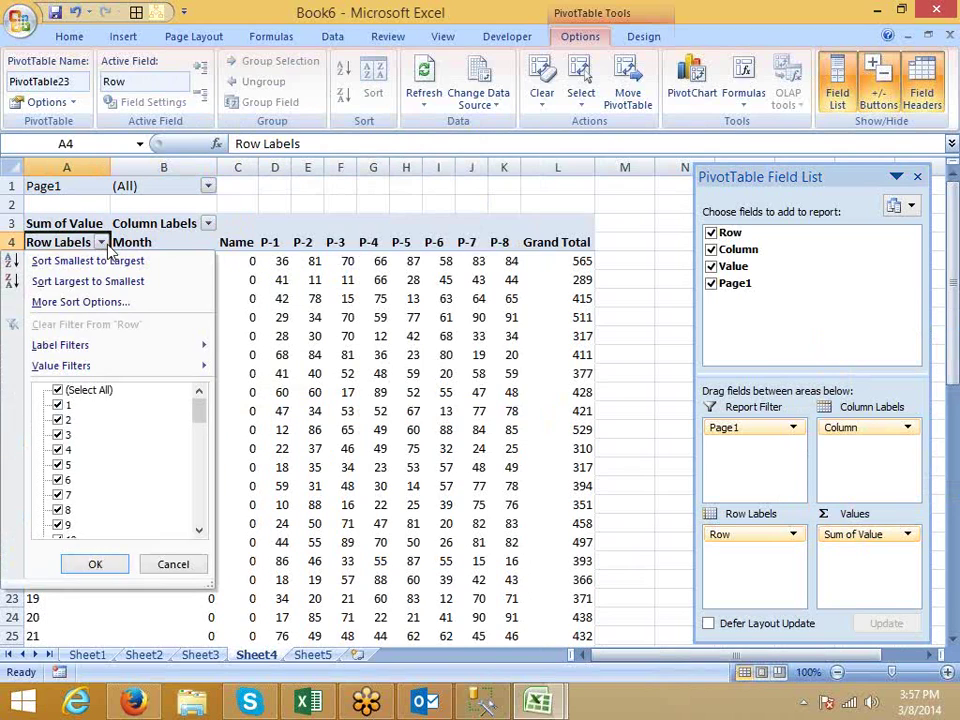
left_click(168, 250)
left_click(165, 245)
left_click(207, 224)
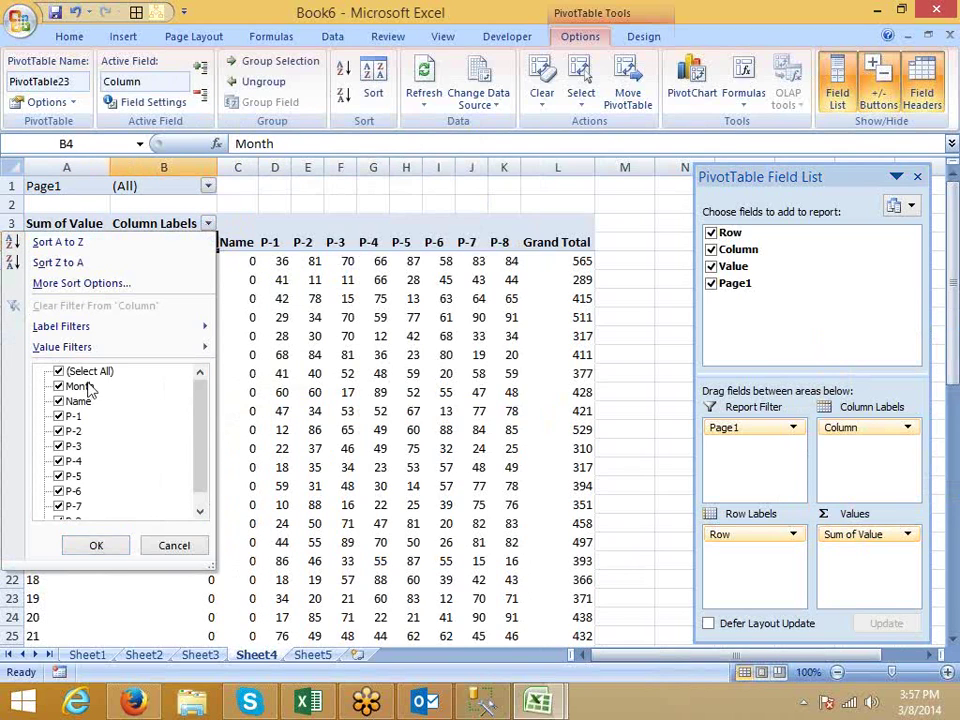
left_click(256, 326)
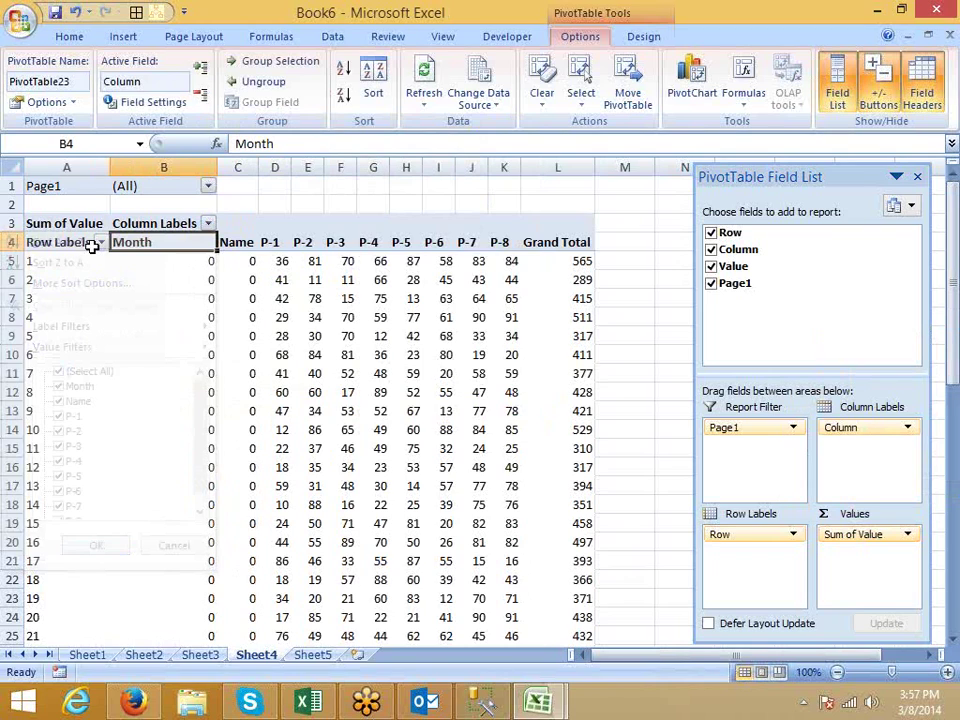
left_click(207, 187)
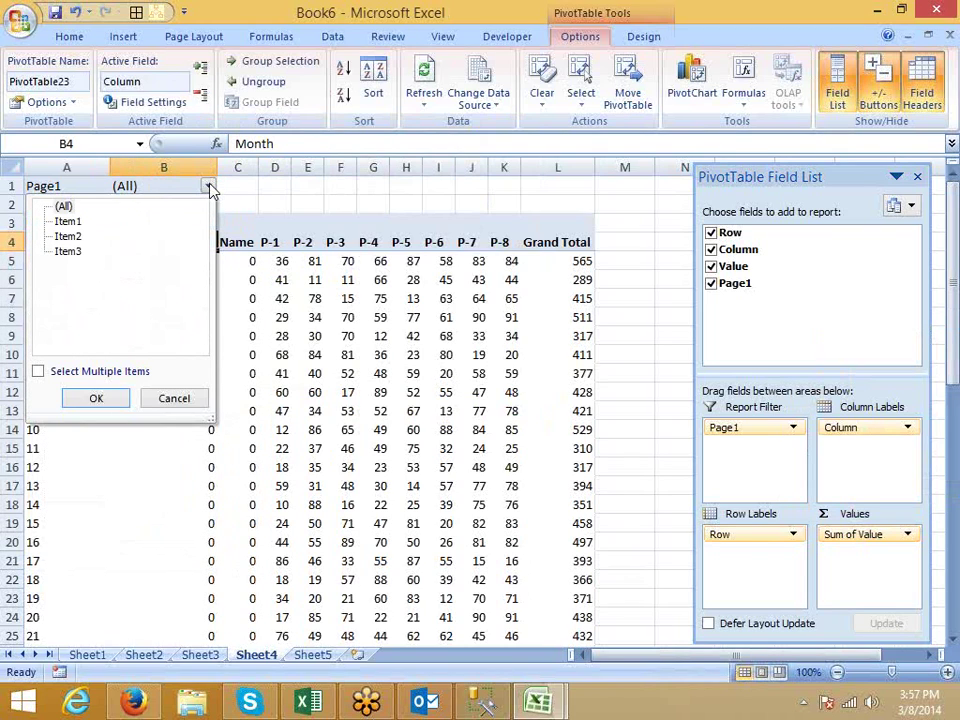
left_click(208, 187)
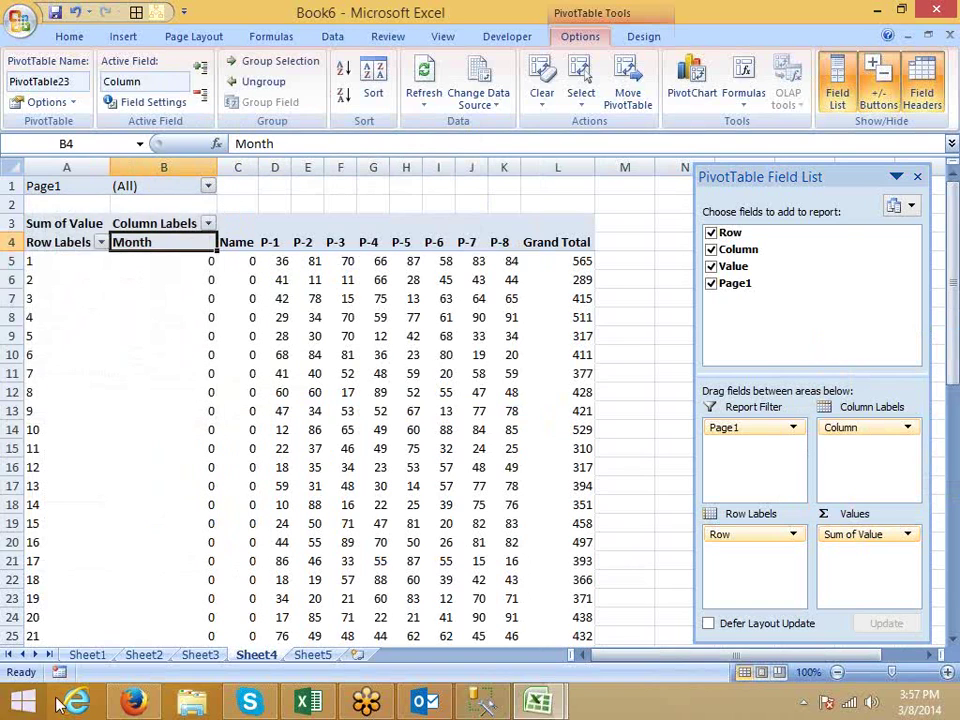
- Delete the No. column from Sheet1
left_click(104, 640)
left_click(104, 650)
right_click(56, 167)
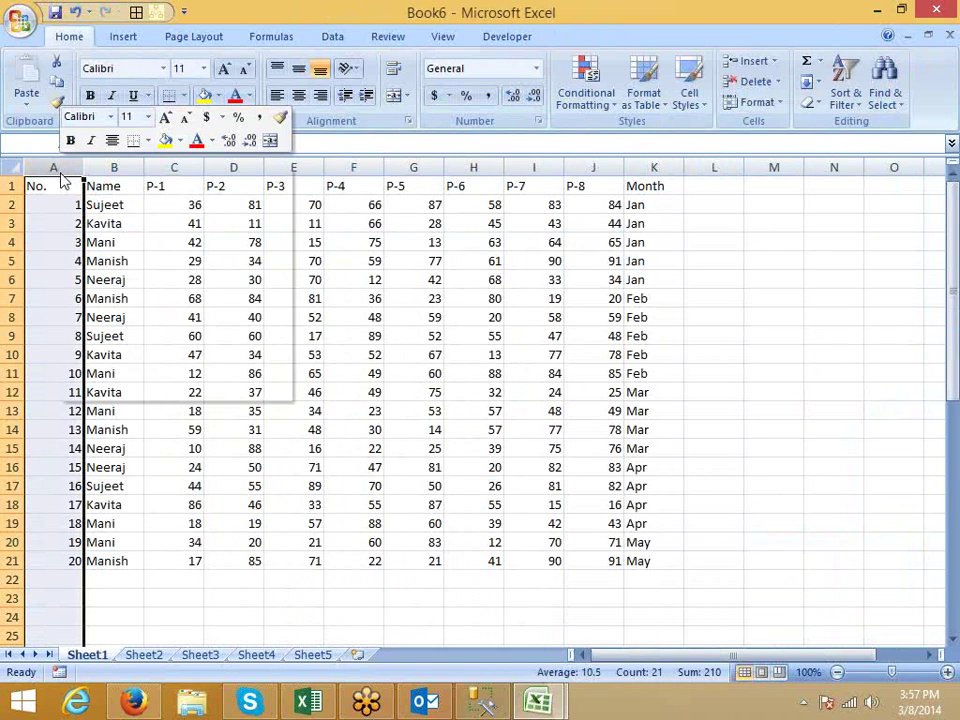
left_click(109, 285)
- Delete the No. column containing #REF! errors from Sheet2
left_click(143, 654)
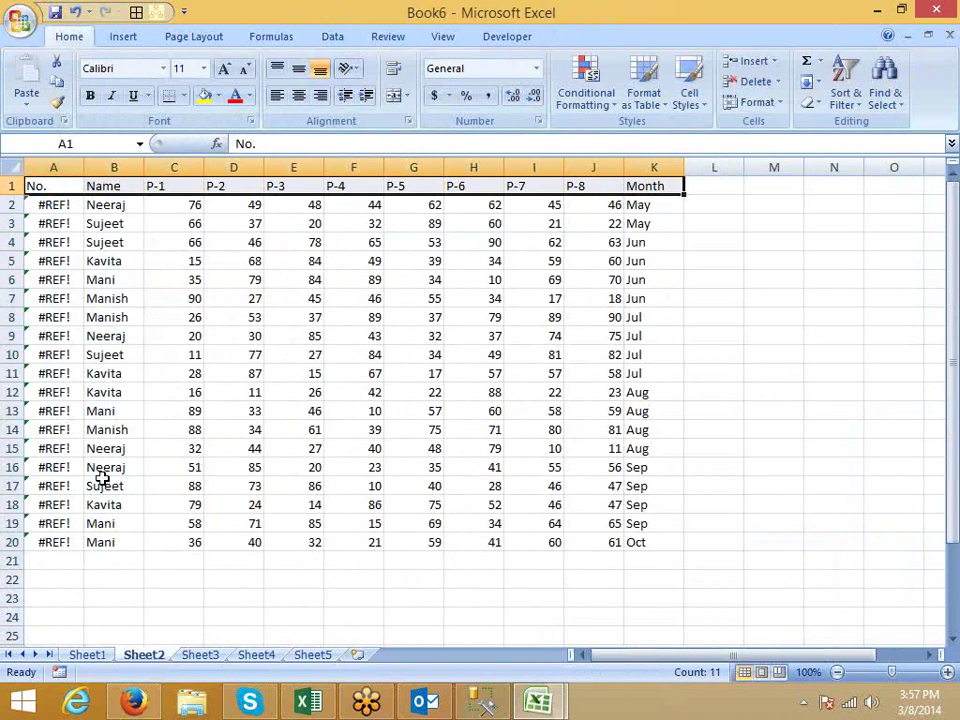
left_click(50, 168)
right_click(50, 170)
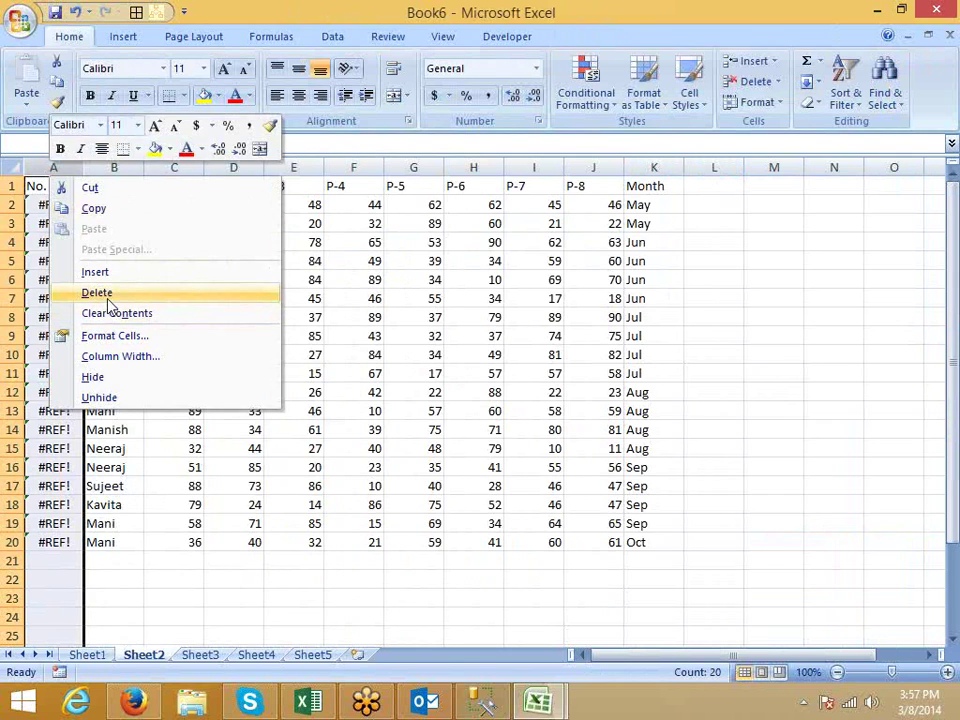
left_click(107, 291)
- Delete the No. column containing #REF! errors from Sheet3
left_click(200, 655)
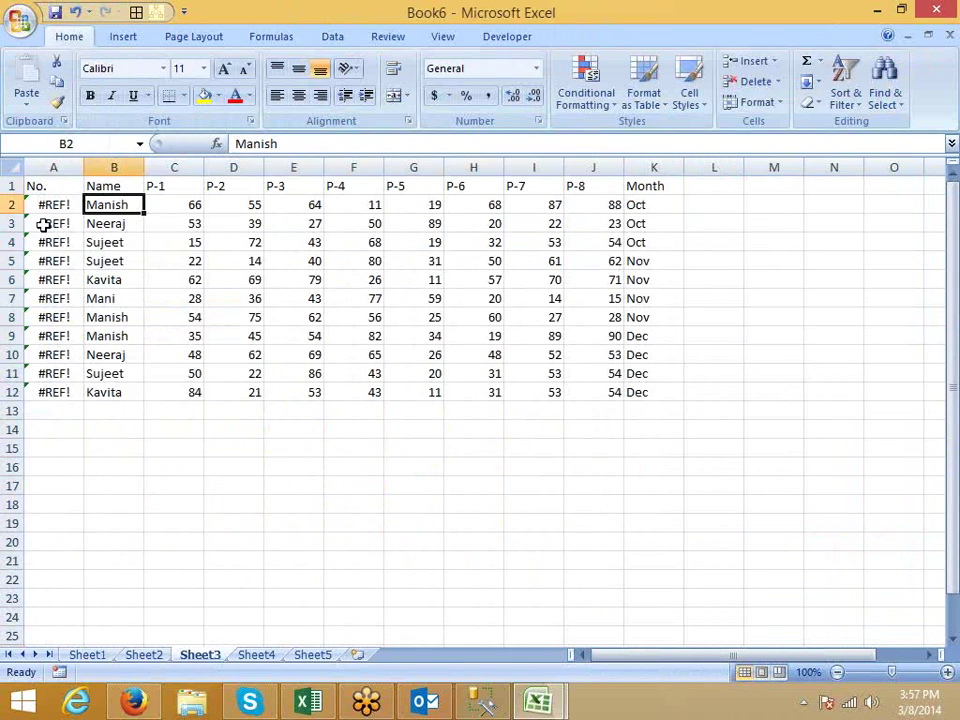
left_click(47, 167)
right_click(47, 168)
left_click(90, 287)
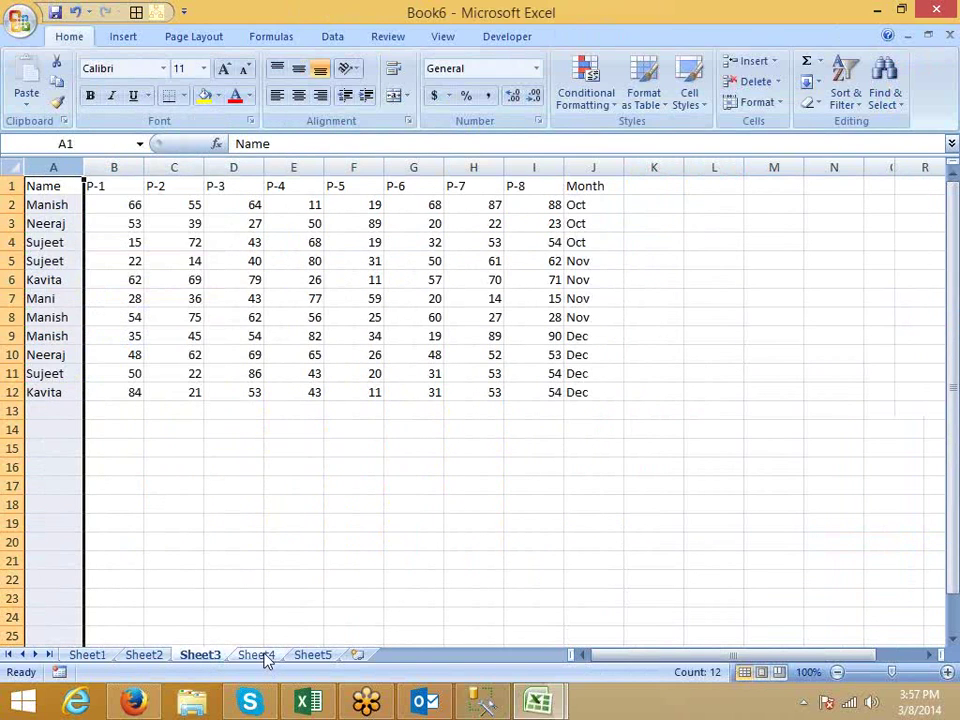
- Refresh the consolidated PivotTable on Sheet4 from the edited source sheets
left_click(258, 655)
right_click(176, 372)
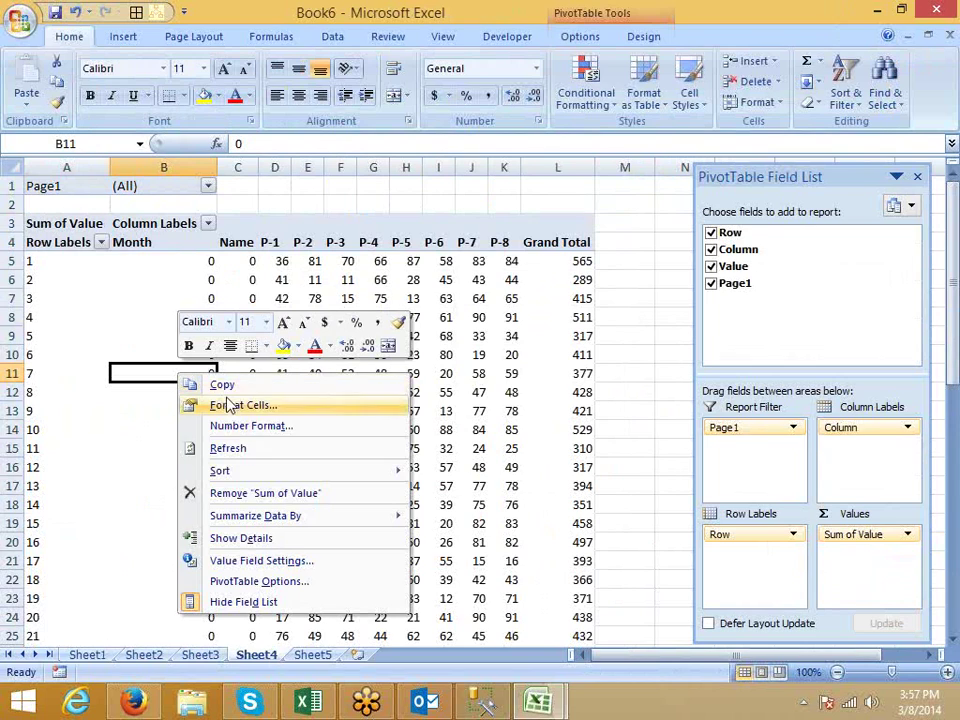
left_click(230, 449)
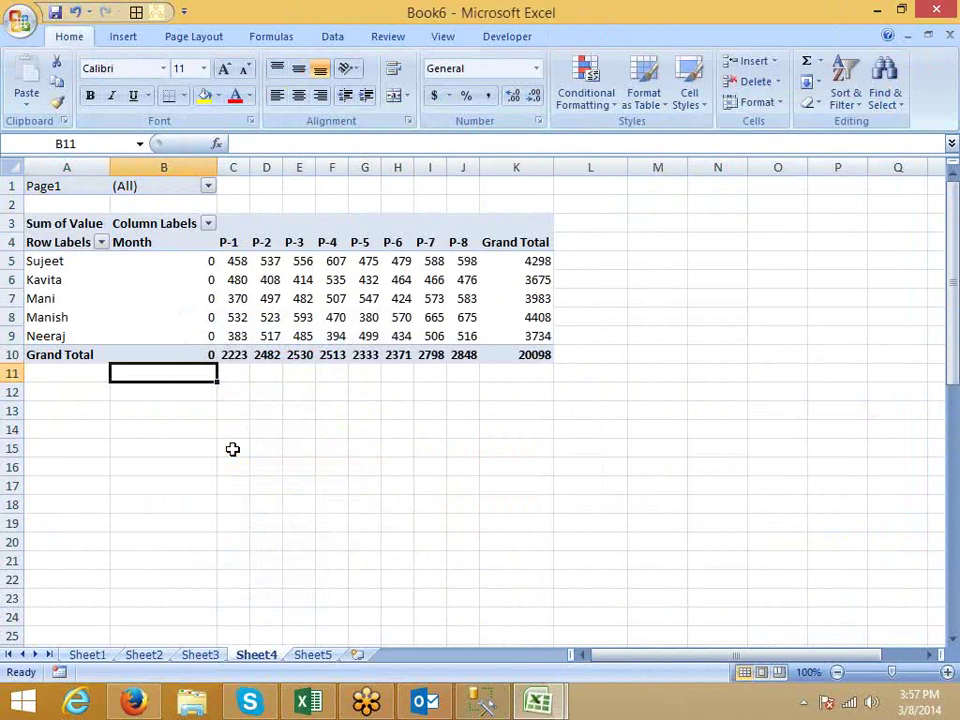
- Review the first page of the PivotTable and PivotChart Wizard, leaving it without creating a report
key("alt")
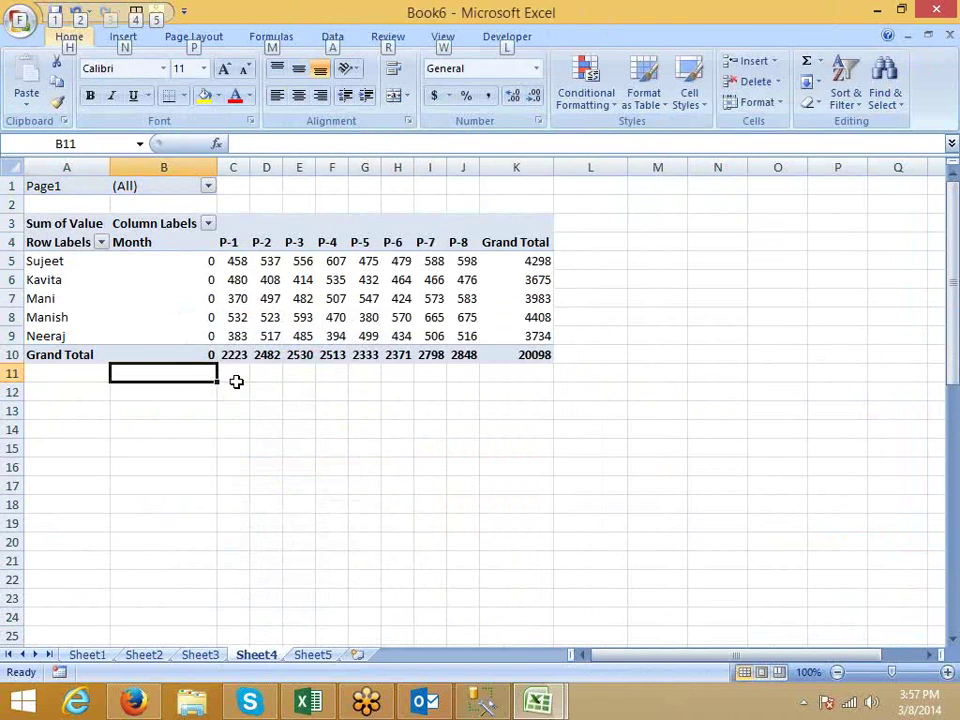
key("d")
key("p")
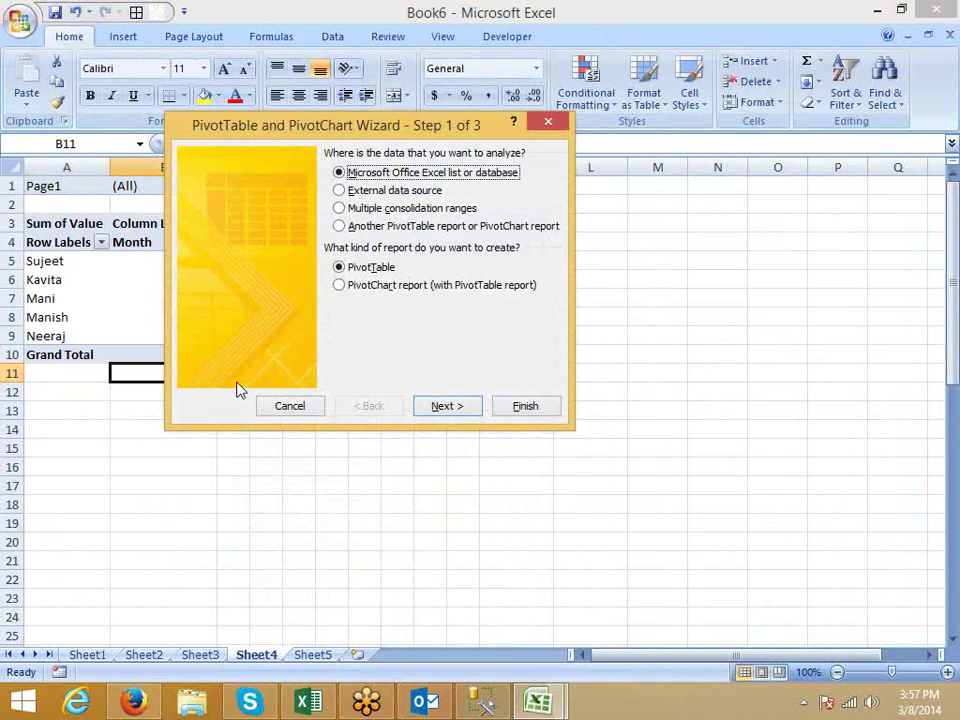
key("Escape")
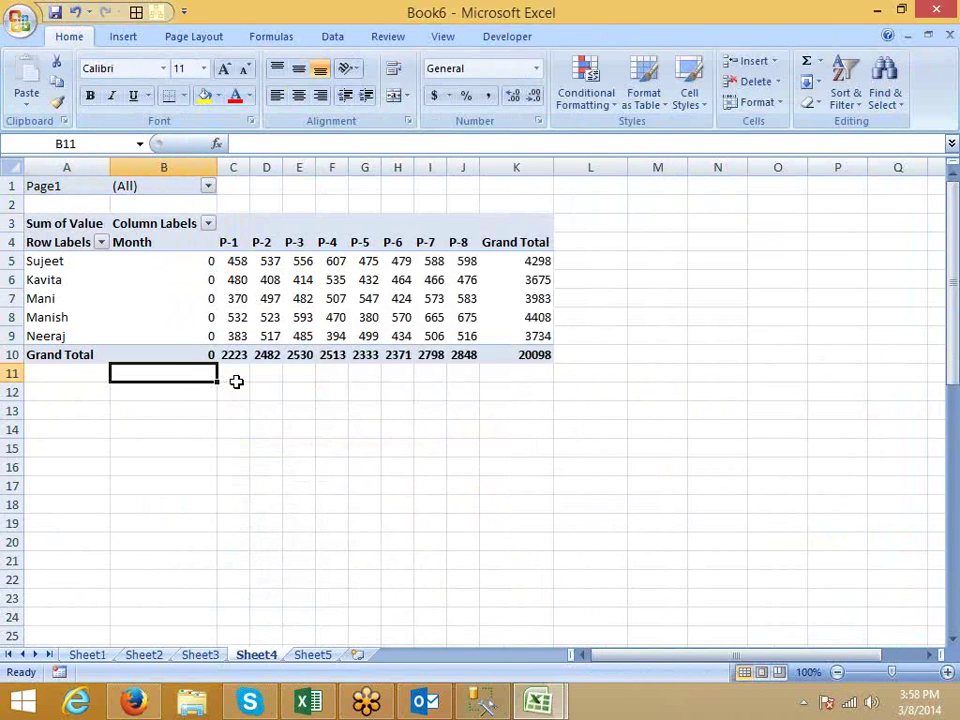
- Compare the Name column and the P-1 to Month data on the source sheets with the consolidated PivotTable on Sheet4
left_click(201, 655)
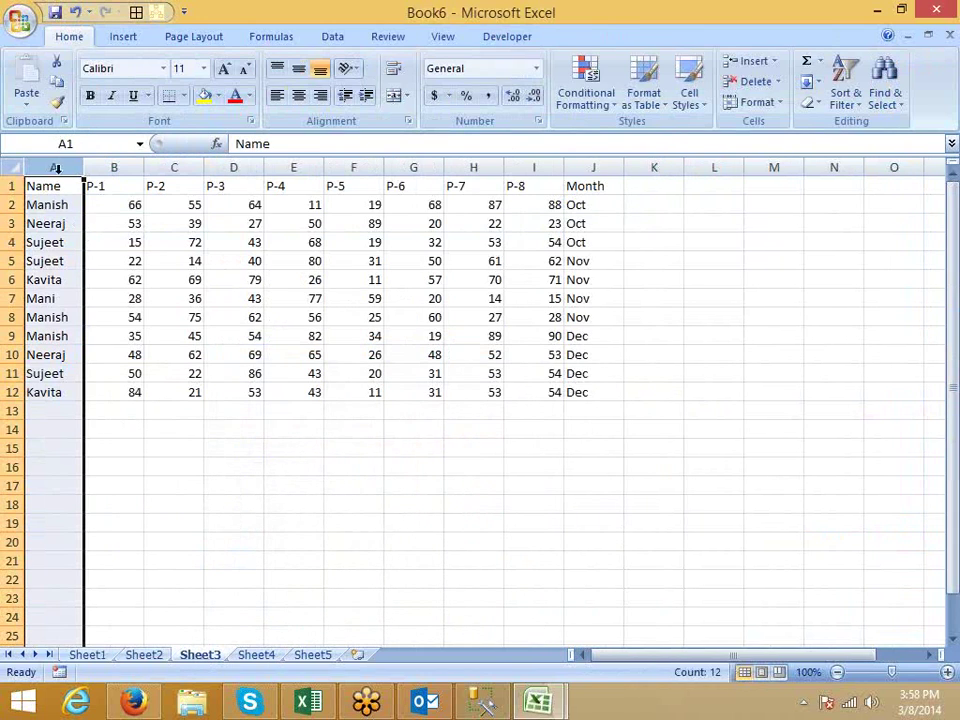
left_click(55, 168)
left_click(48, 242)
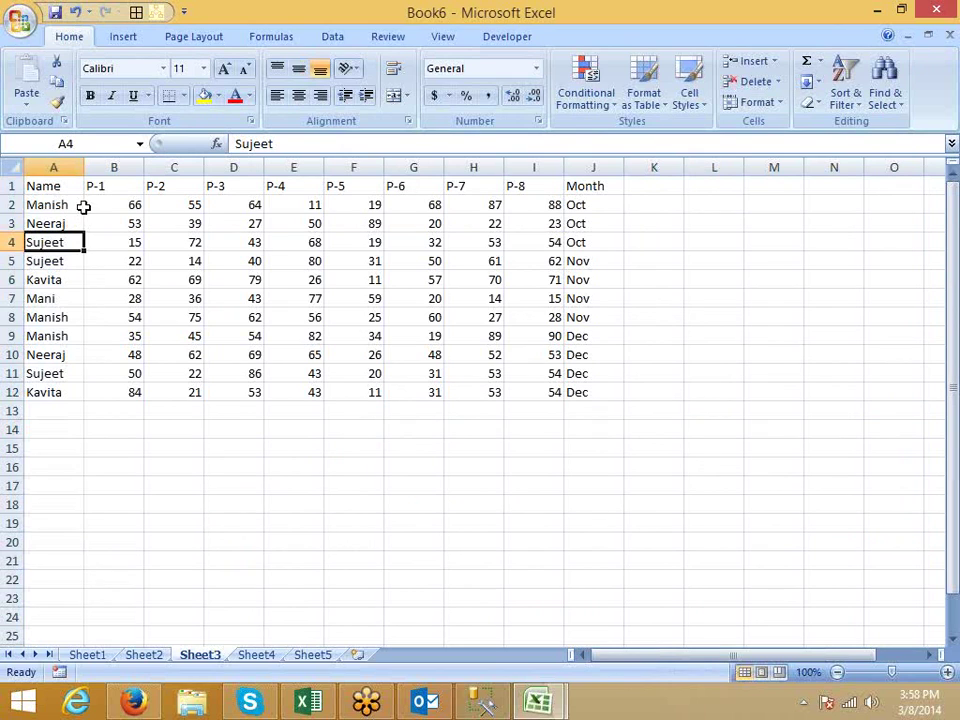
left_click_drag(101, 186, 569, 403)
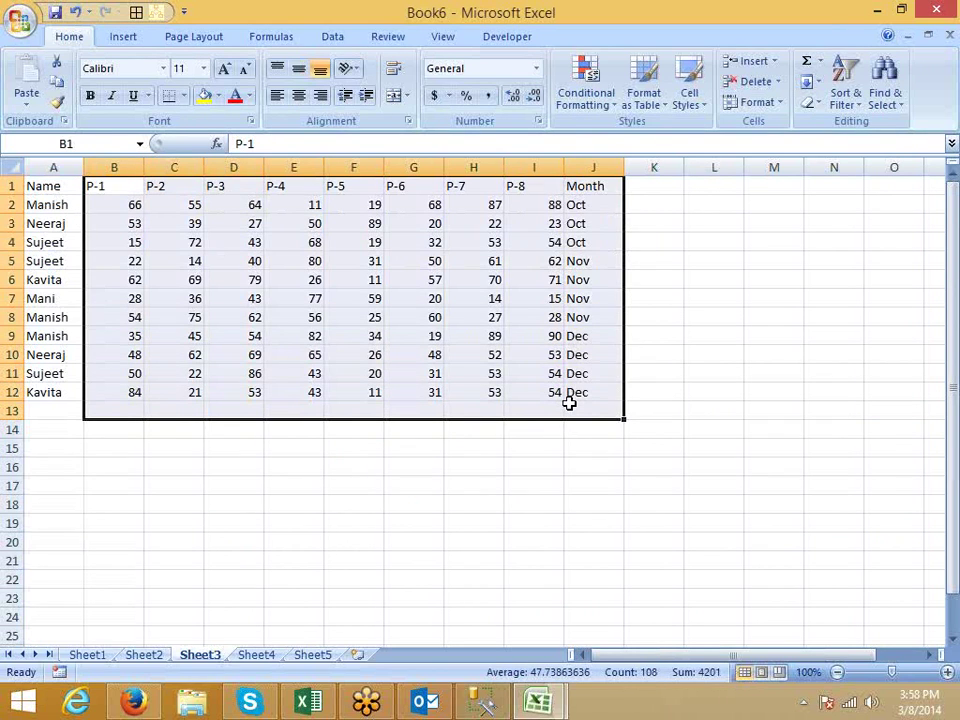
left_click(256, 656)
left_click(87, 656)
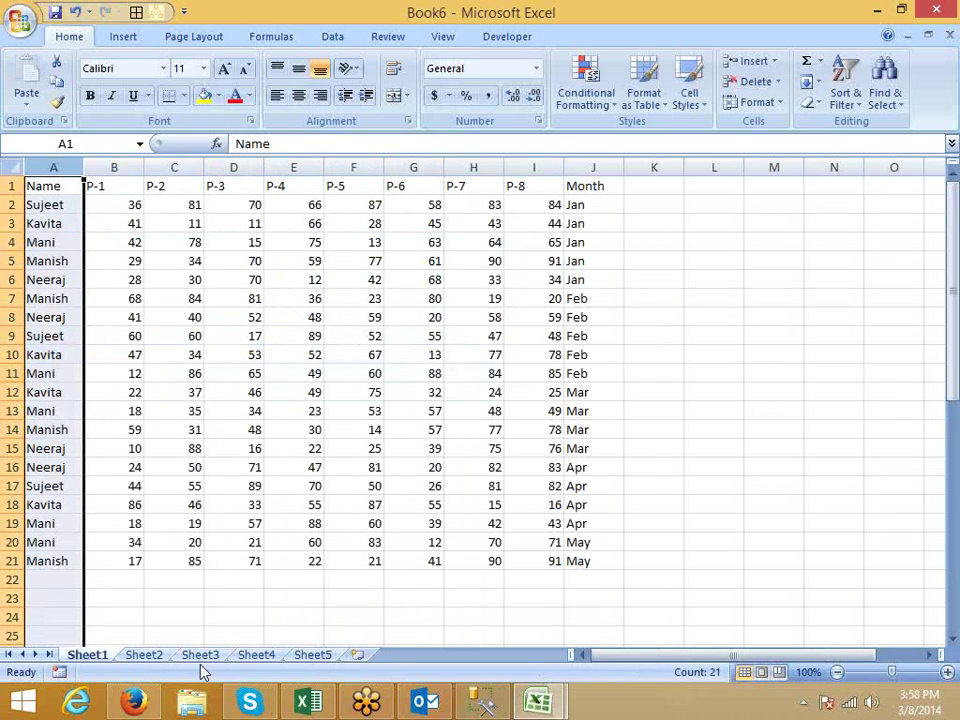
left_click(145, 657)
left_click(256, 657)
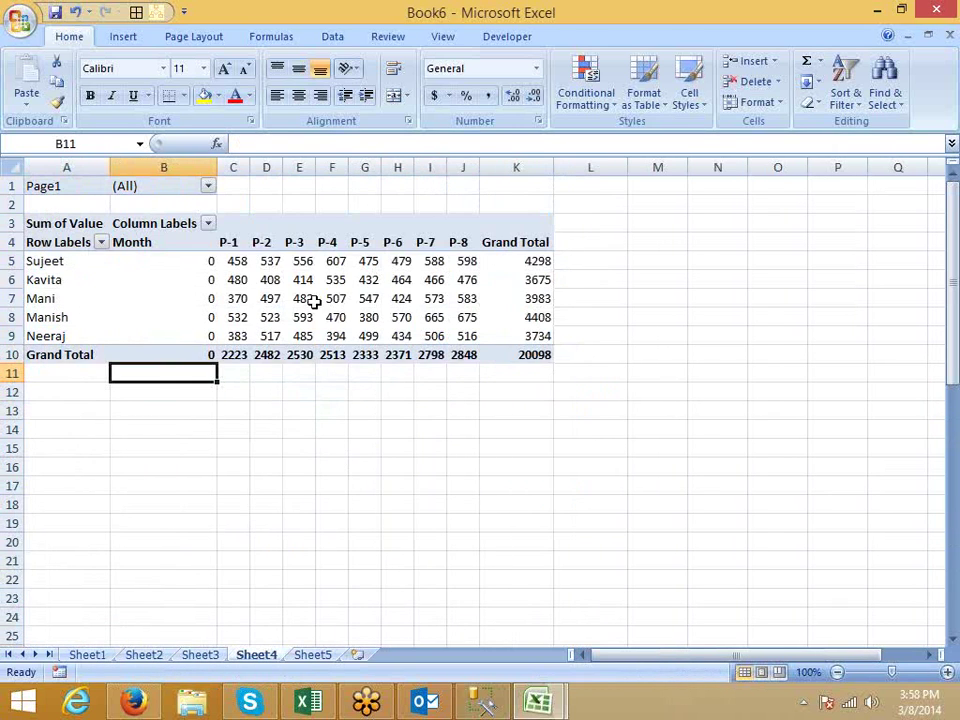
- Examine the Column field's subtotal, filter and layout settings and its placement options, leaving them as they are
left_click(299, 261)
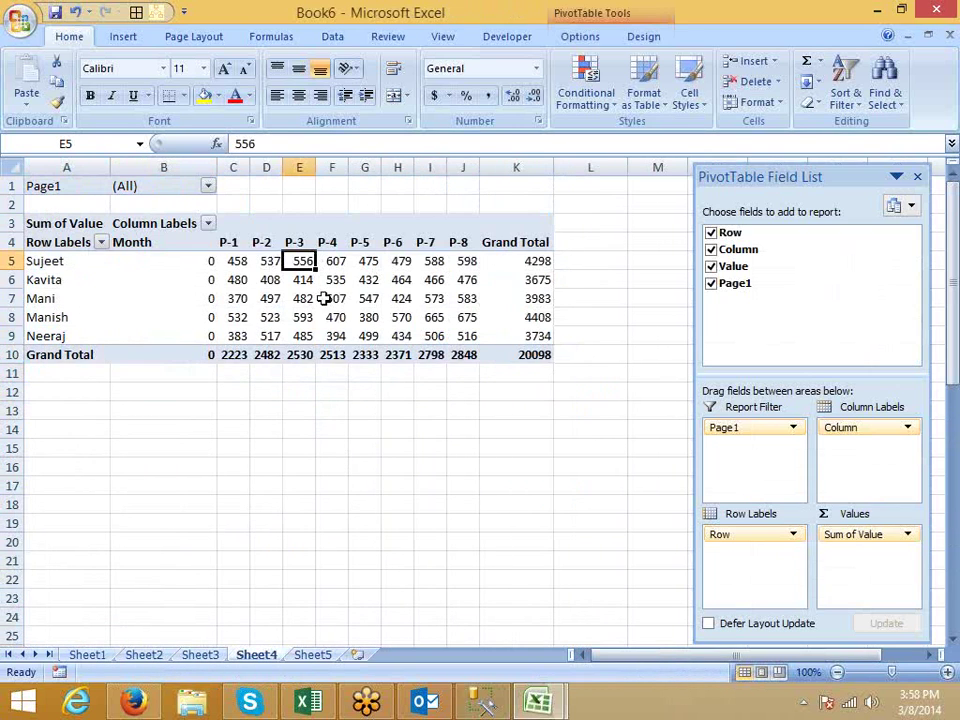
left_click(910, 429)
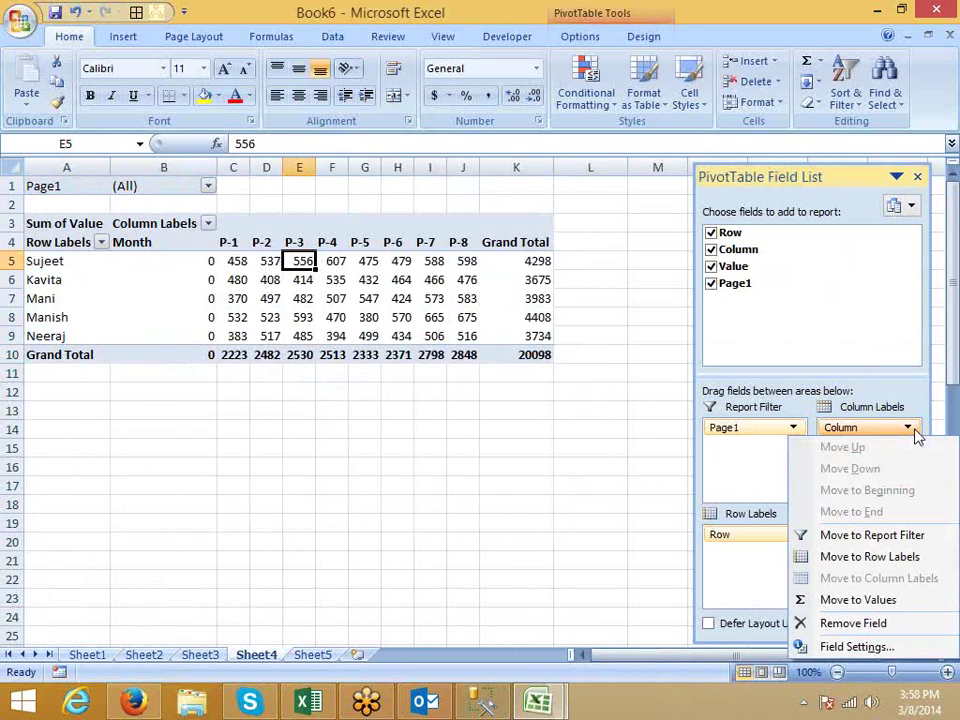
left_click(857, 647)
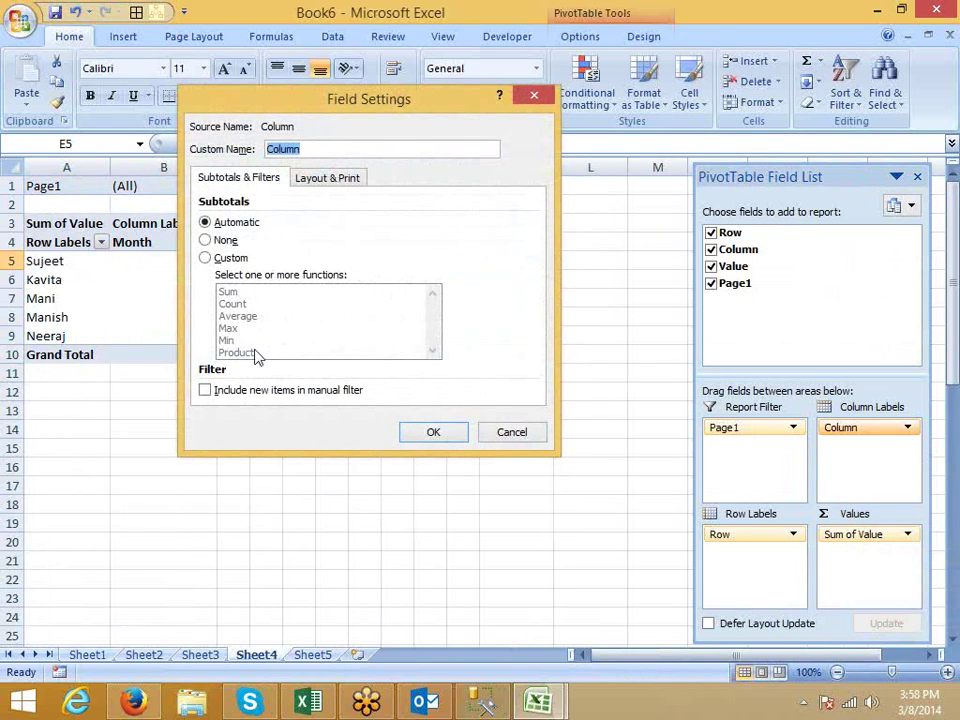
left_click(330, 179)
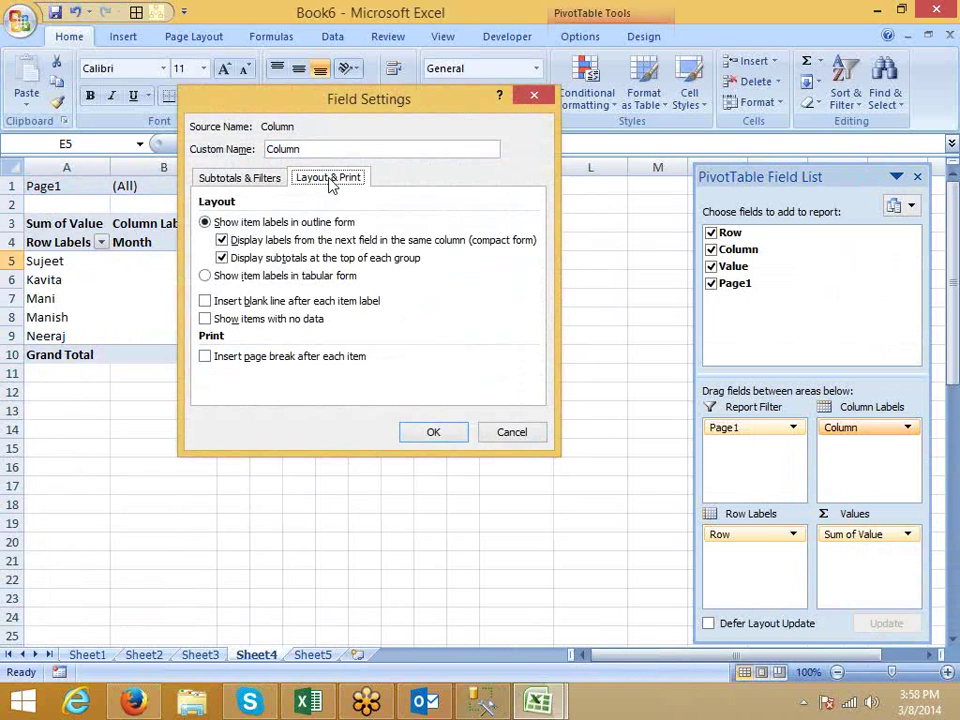
left_click(522, 433)
left_click(905, 429)
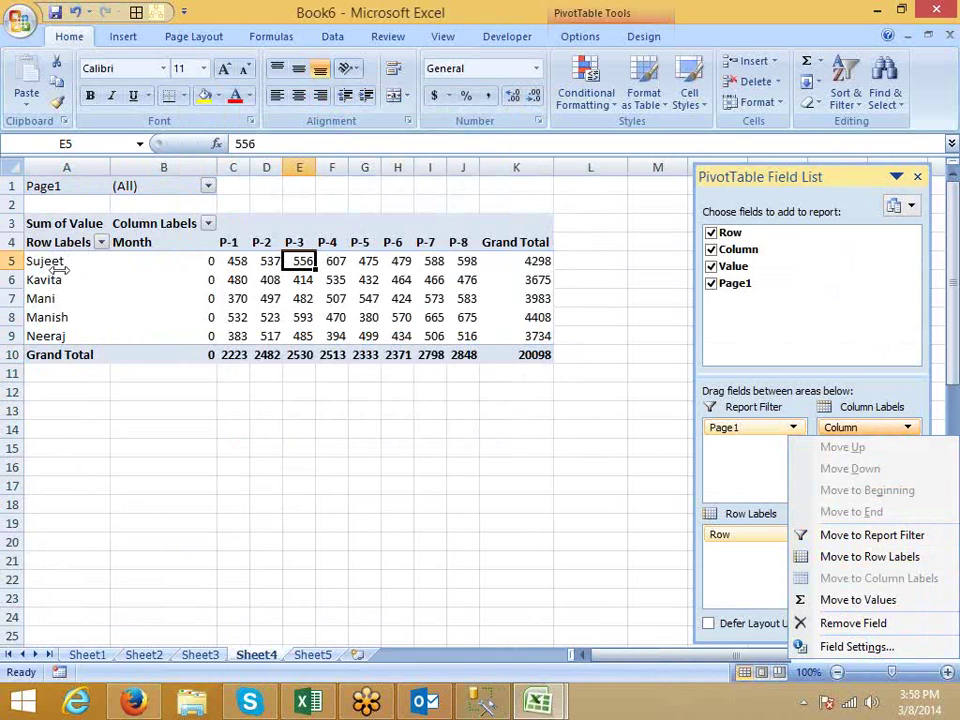
left_click(143, 280)
- Rerun the PivotTable and PivotChart Wizard on the existing PivotTable, keeping it on the existing worksheet at =$A$3
left_click(52, 261)
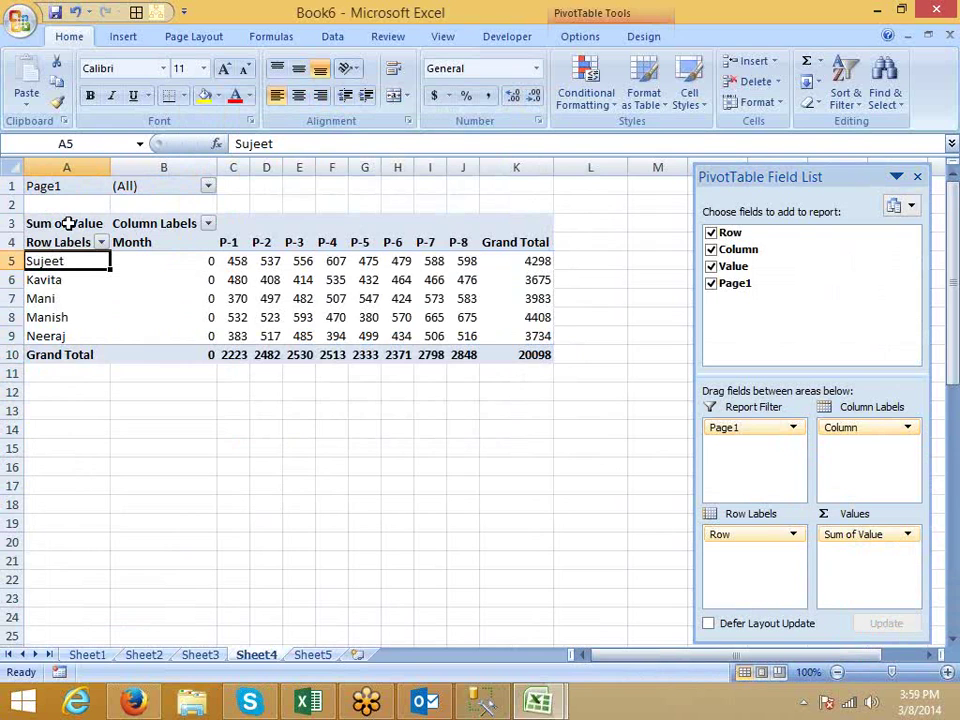
key("alt+d")
key("p")
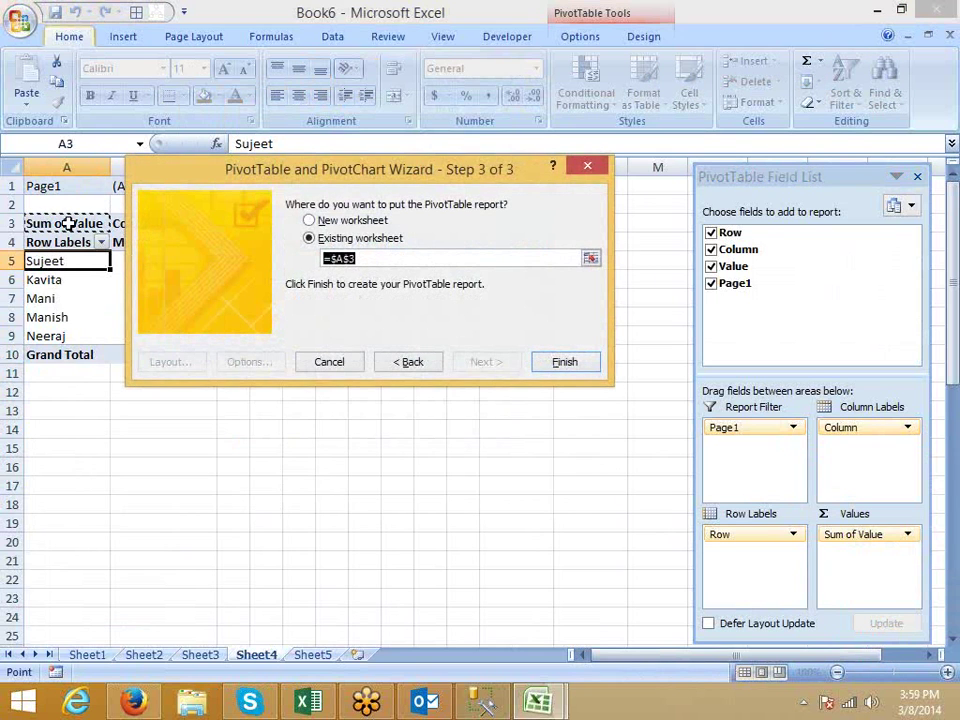
key("Return")
- From an empty cell, review the wizard's External data source and Another PivotTable report options, then cancel it
left_click(224, 523)
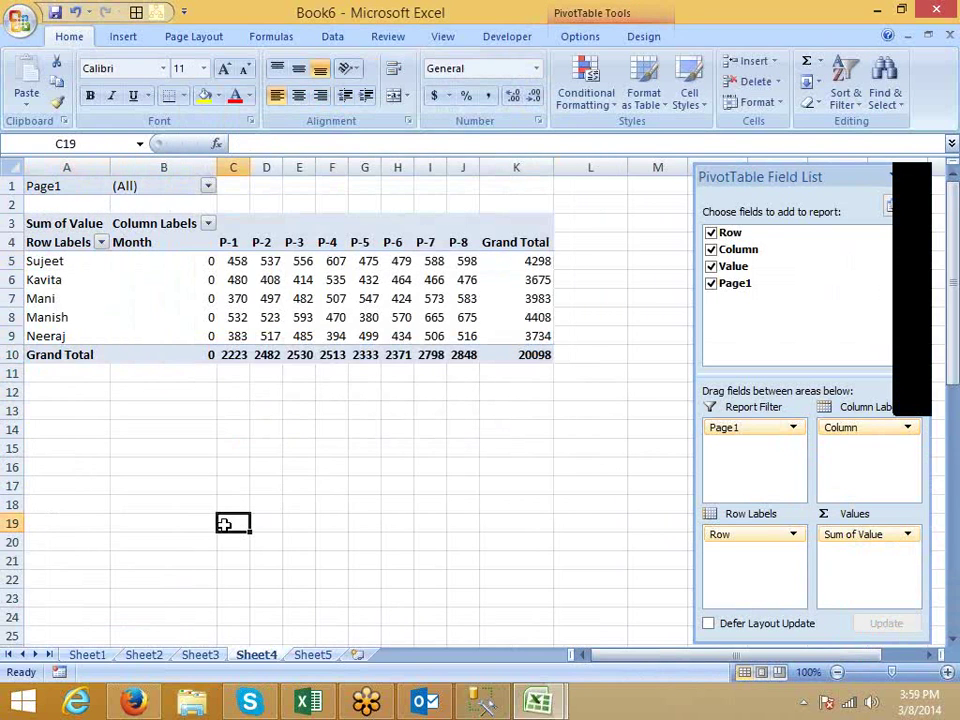
key("alt+d")
key("p")
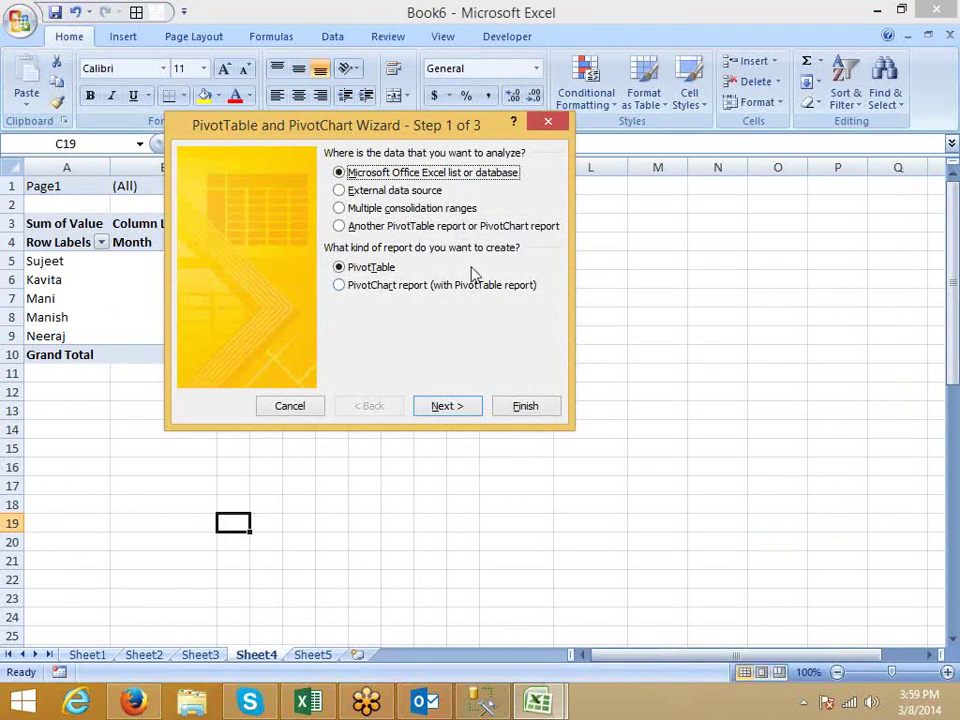
left_click(384, 191)
left_click(380, 224)
left_click(381, 194)
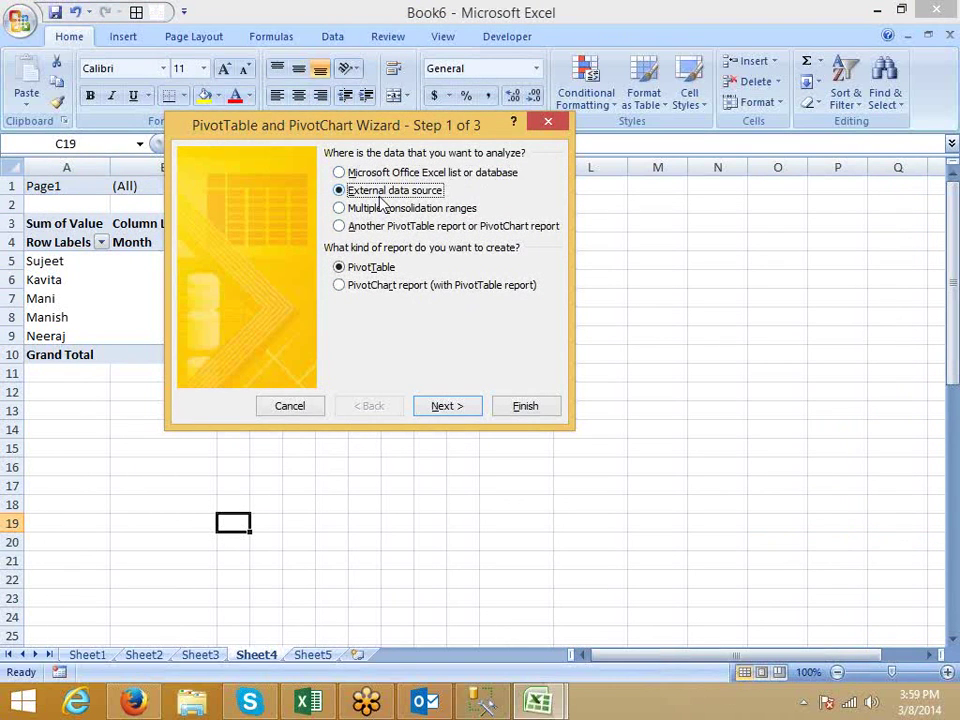
key("Escape")
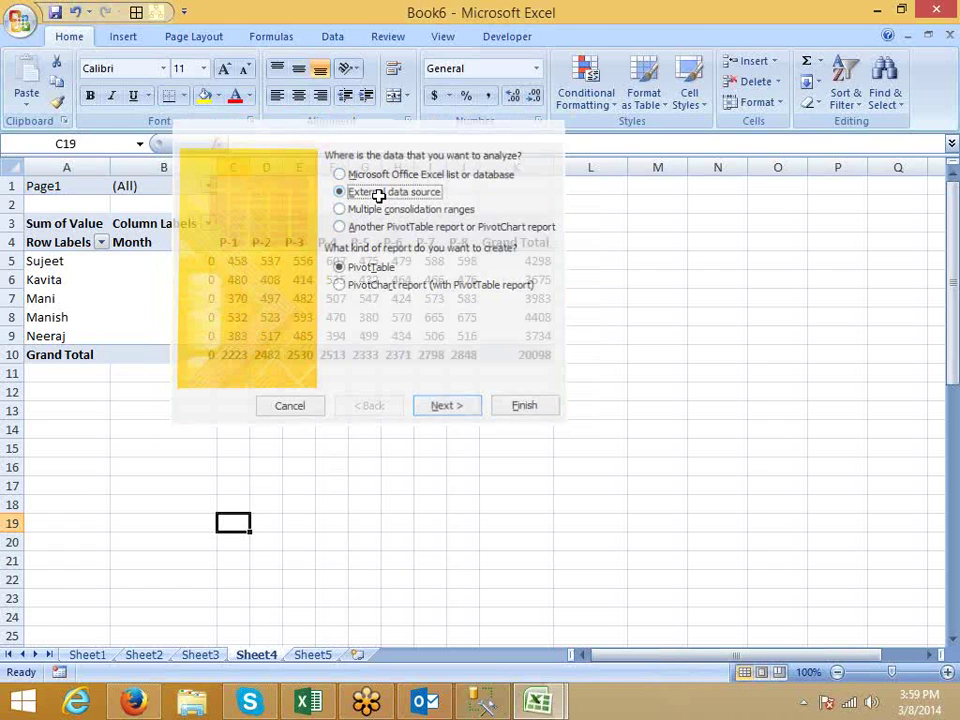
- Close Book6 and Data.xlsx without saving the changes and exit Excel
left_click(937, 10)
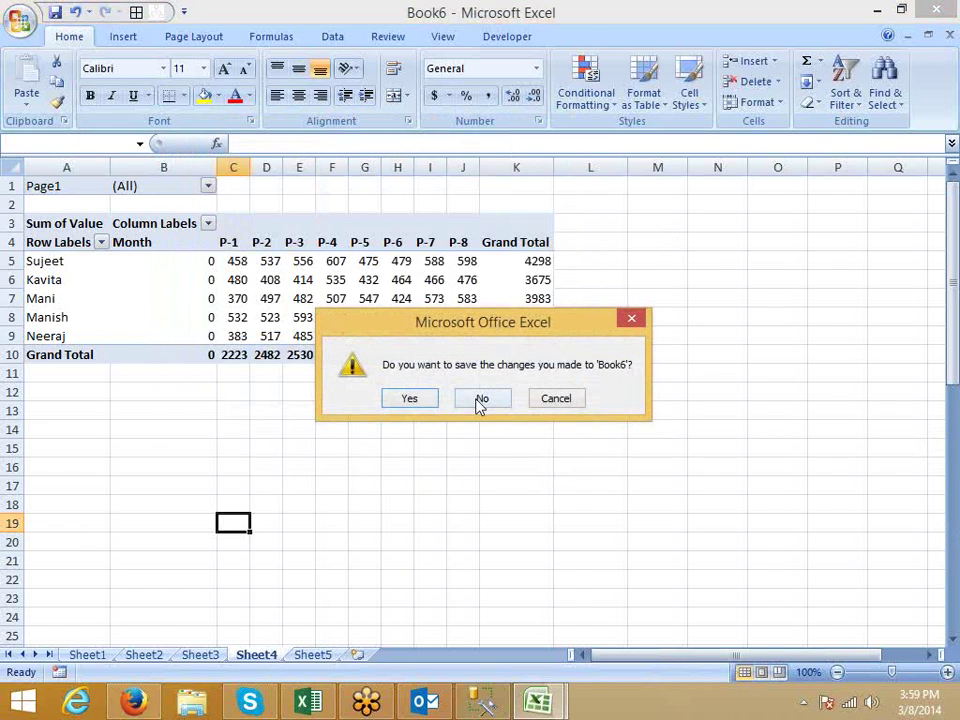
left_click(480, 400)
left_click(949, 35)
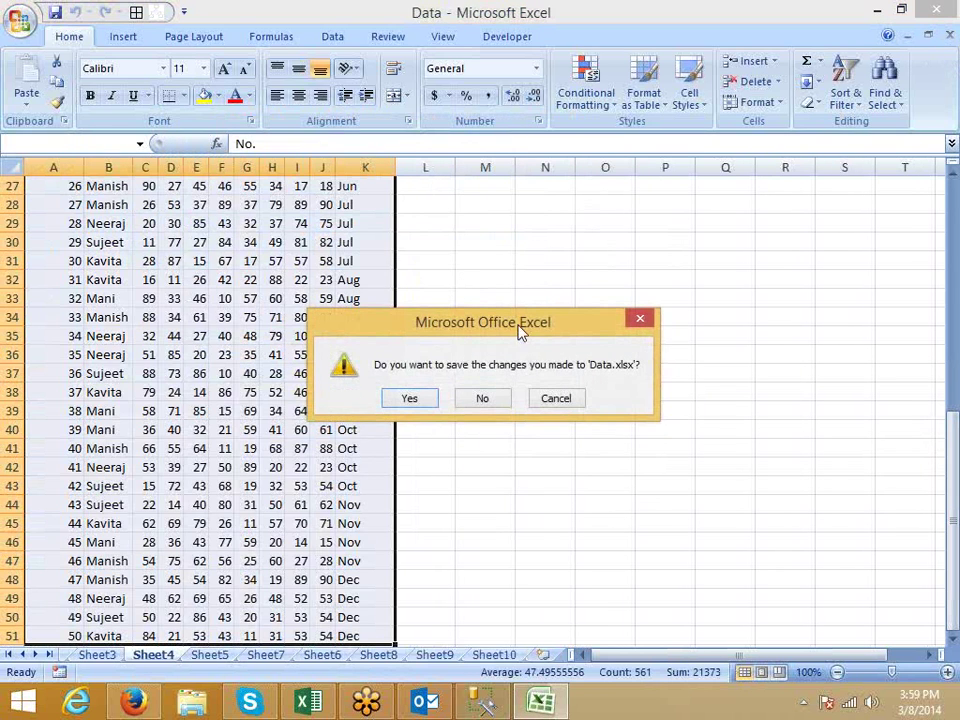
left_click(484, 400)
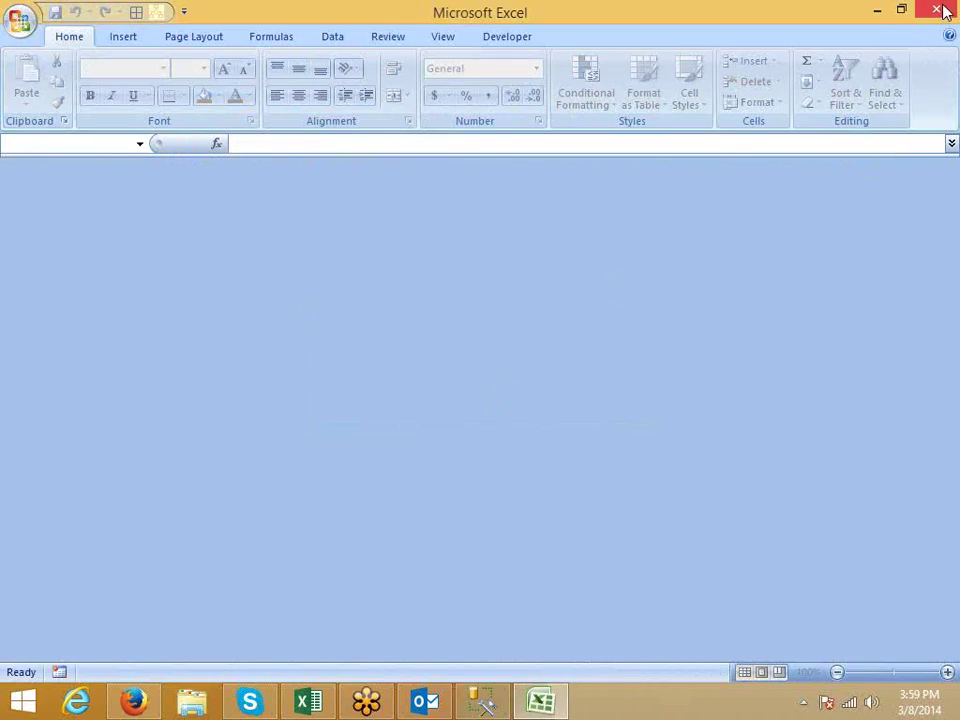
left_click(940, 10)
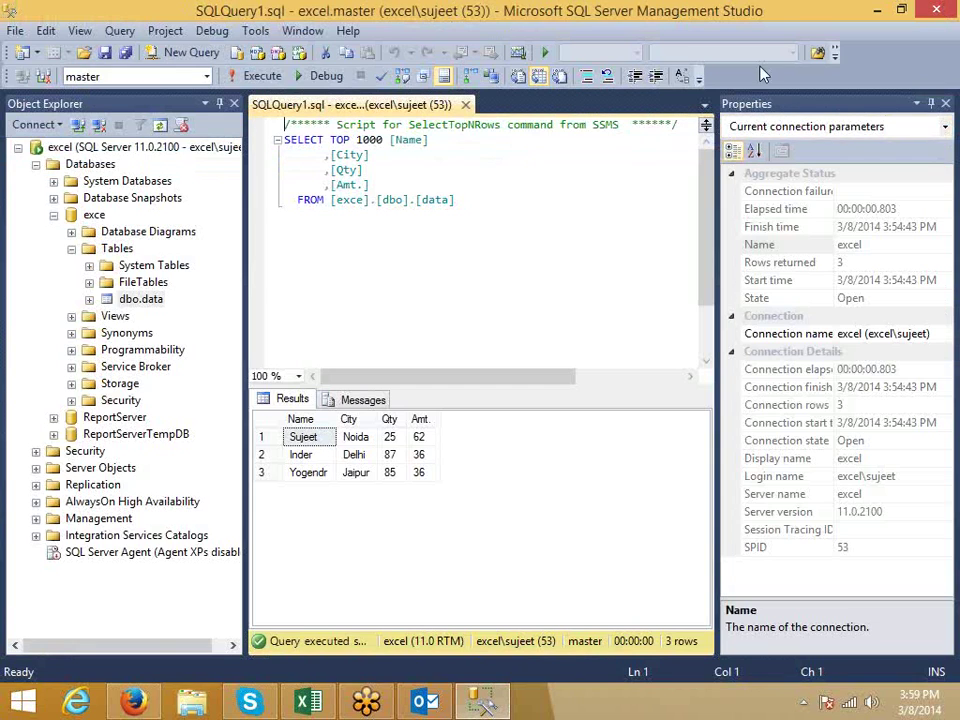
- Search the computer for excel and open the newer Excel version with a blank workbook
key("super+d")
key("super")
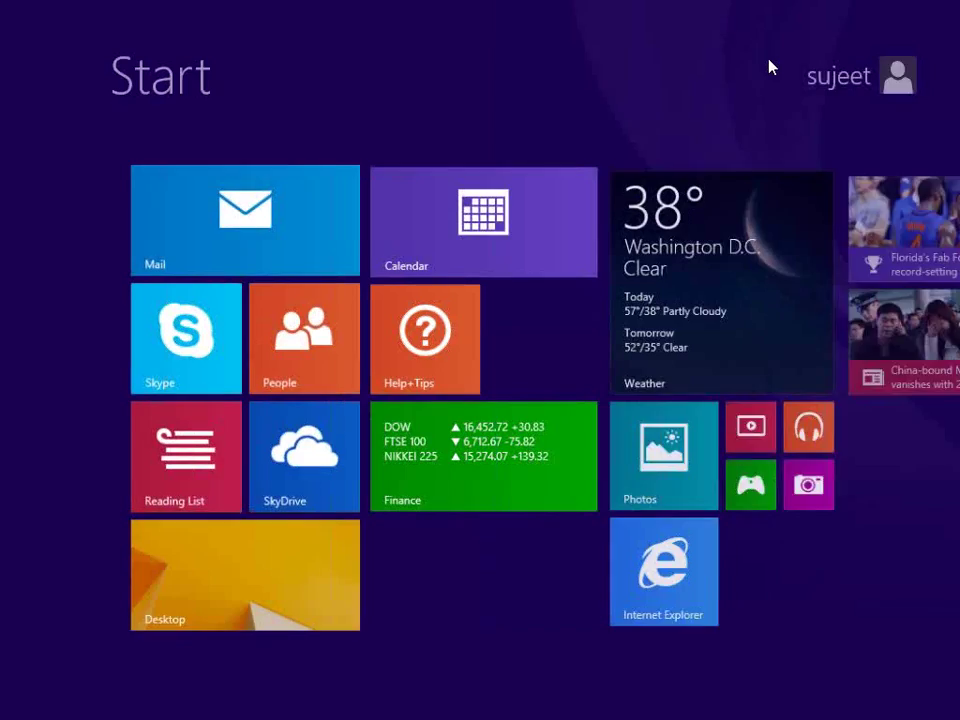
type("excel")
left_click(765, 238)
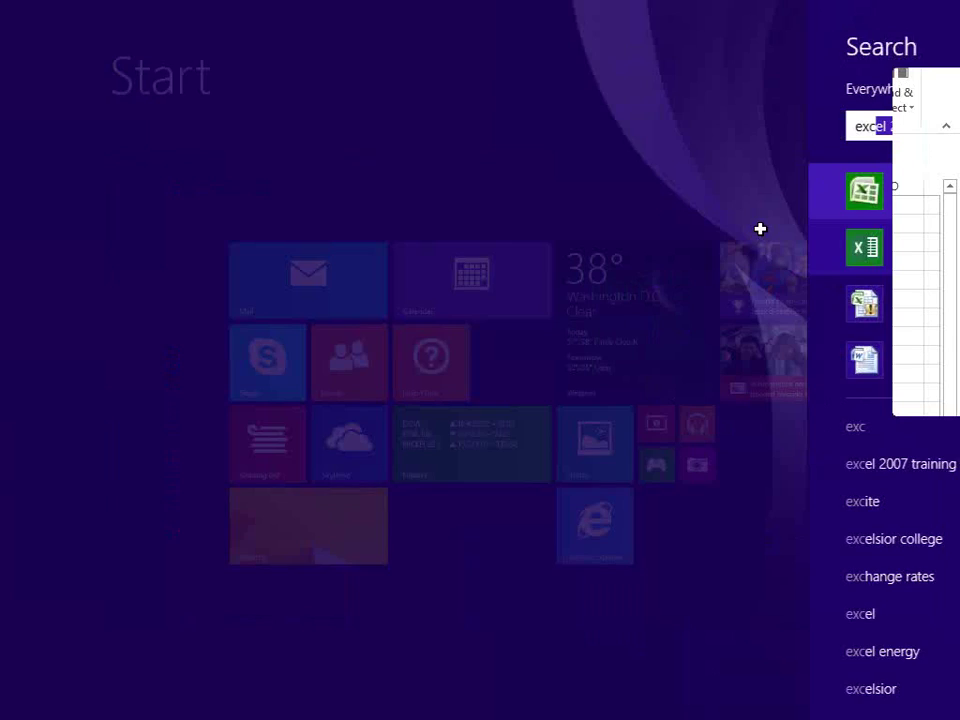
left_click(335, 205)
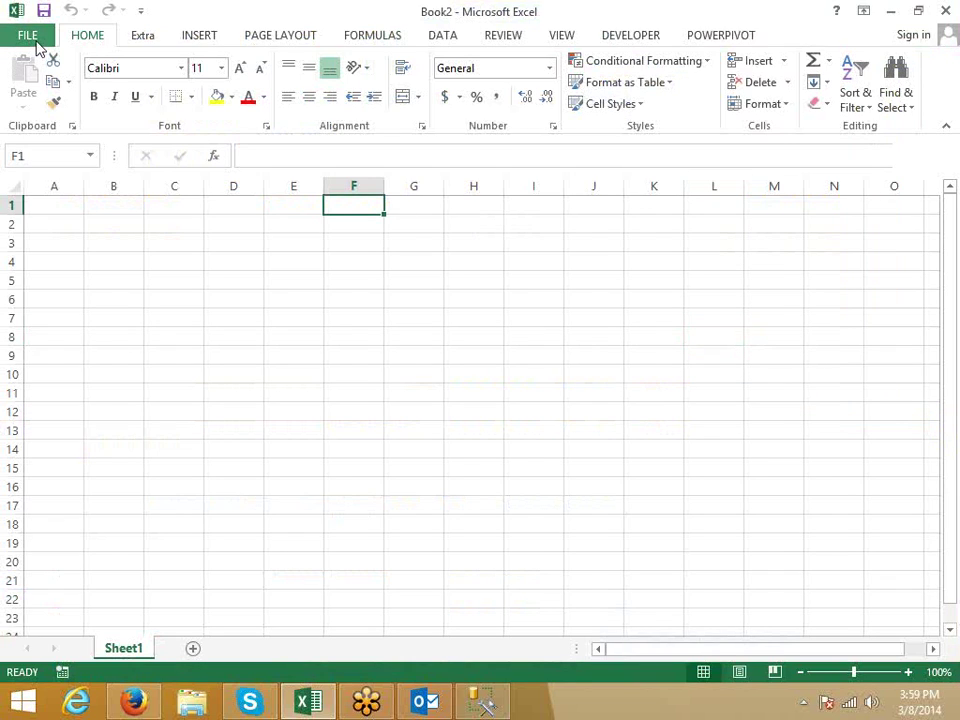
- Look through the recent workbooks list, then browse to the computer's Desktop folder to open a file
left_click(32, 38)
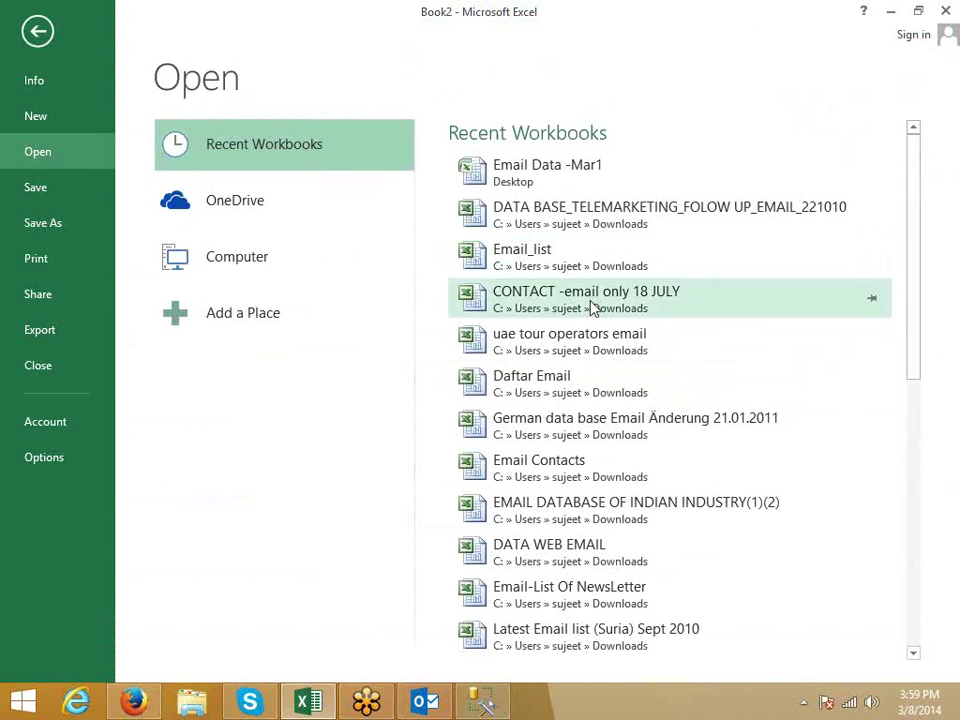
scroll(610, 395, "down", 1)
scroll(613, 411, "down", 2)
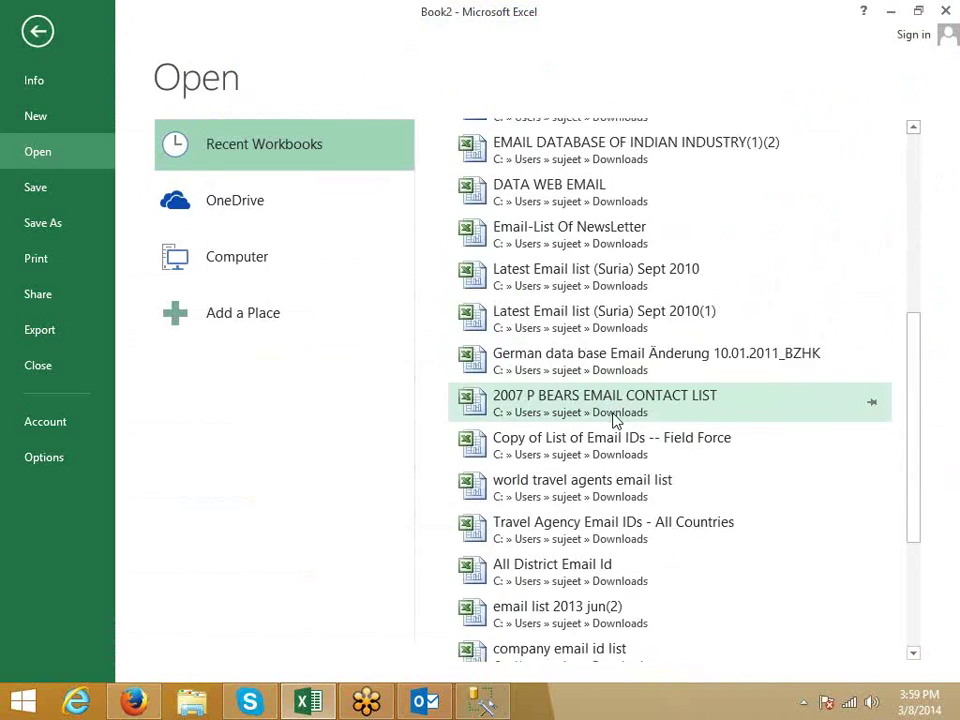
scroll(617, 420, "down", 2)
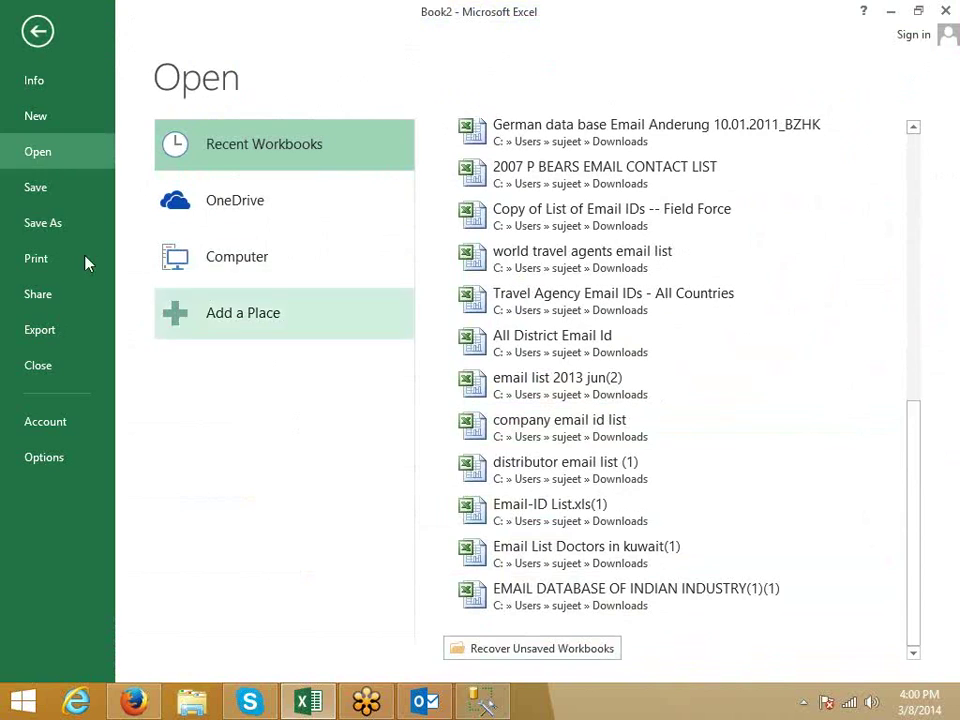
left_click(216, 258)
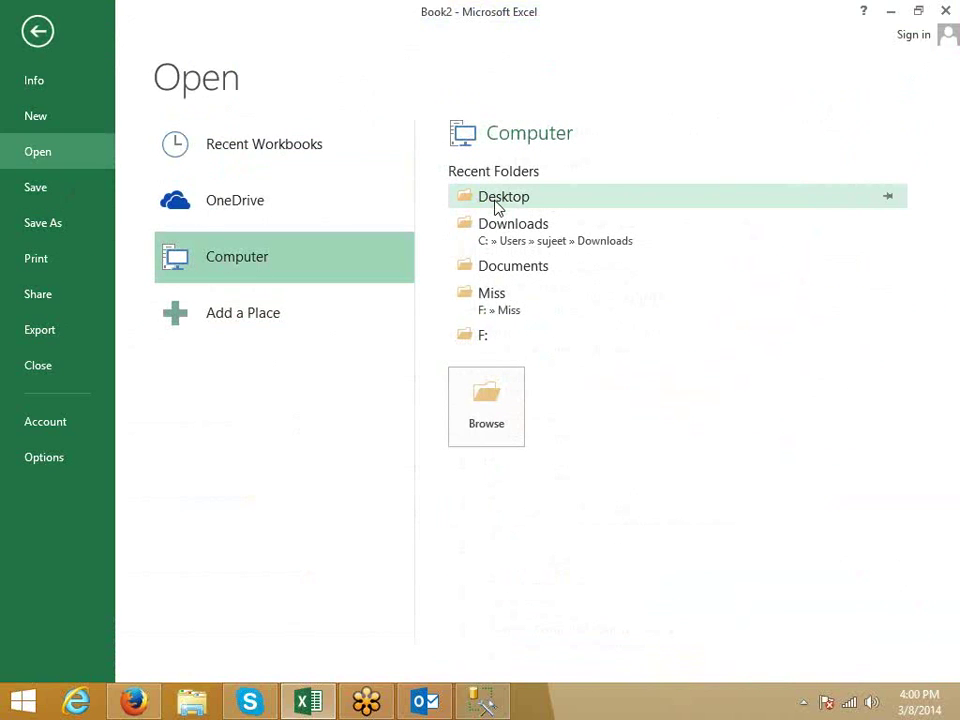
left_click(498, 200)
- Look through the Desktop folder's Excel files, checking those starting with P, for a suitable workbook
left_click(226, 214)
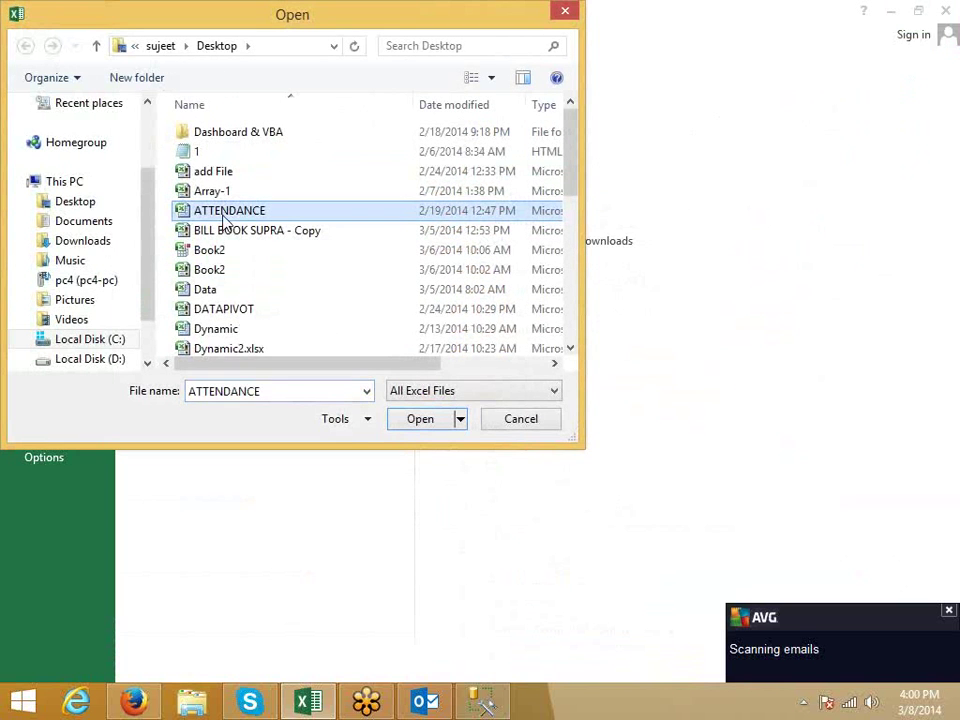
key("p")
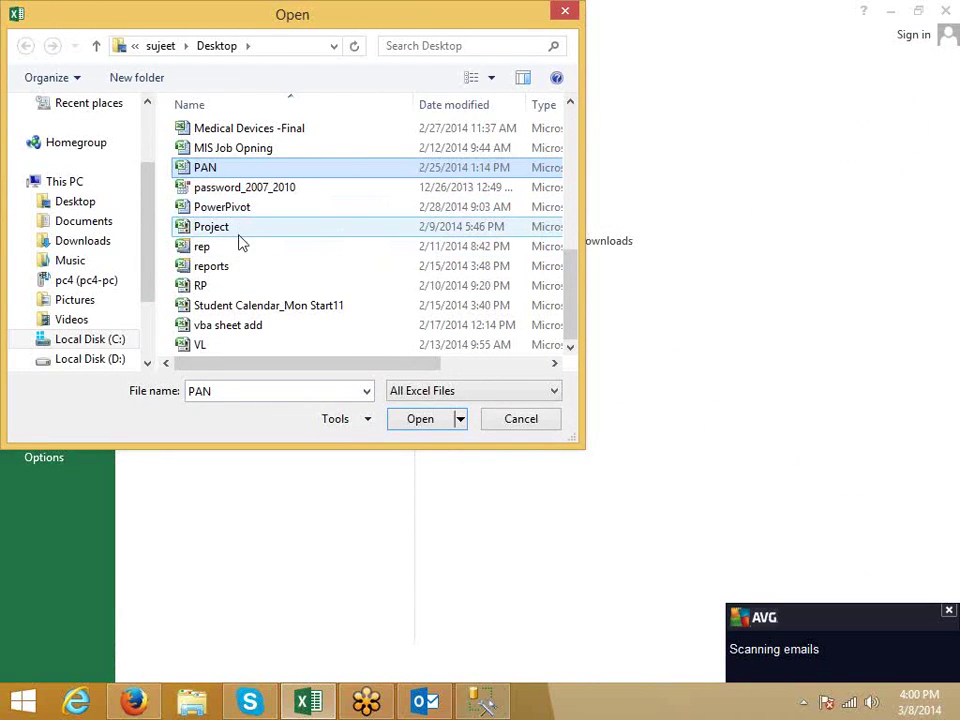
left_click(240, 210)
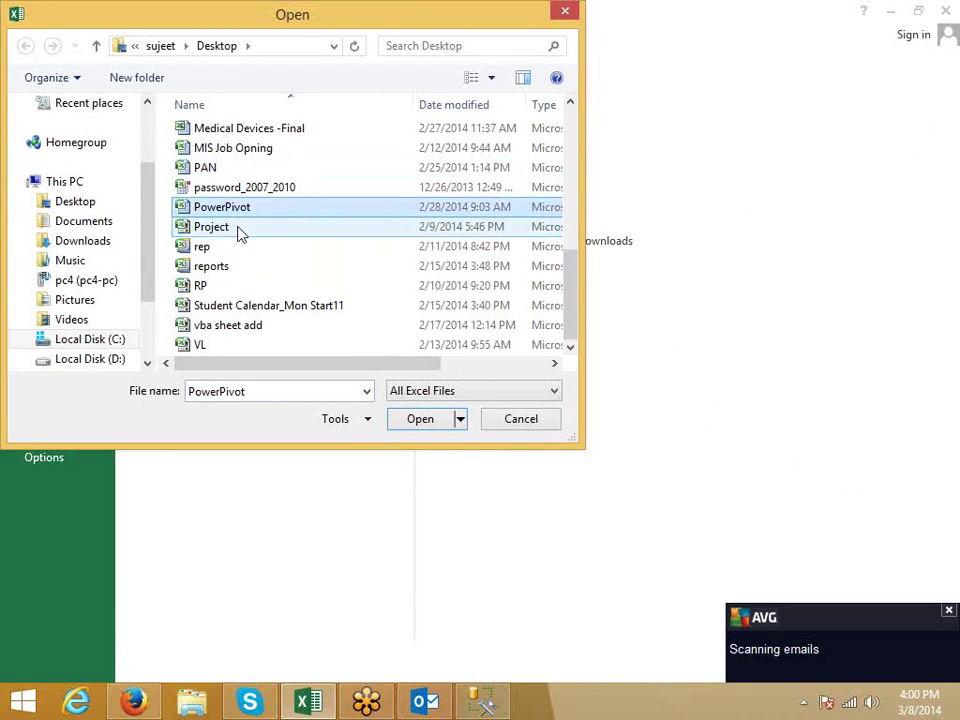
left_click(240, 230)
key("p")
key("p")
key("p")
key("p")
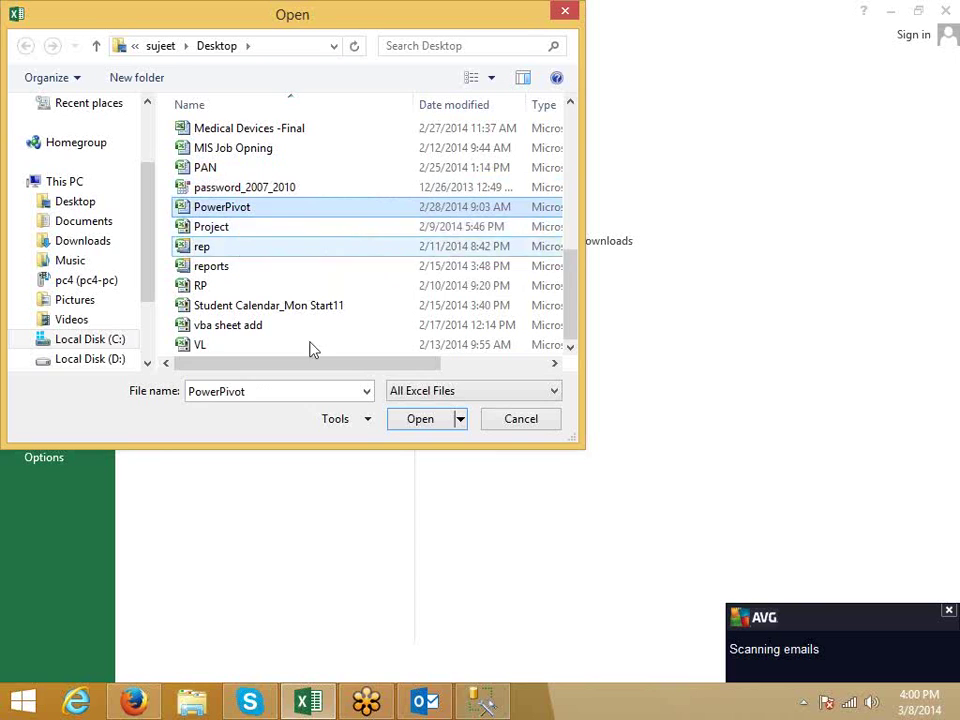
key("p")
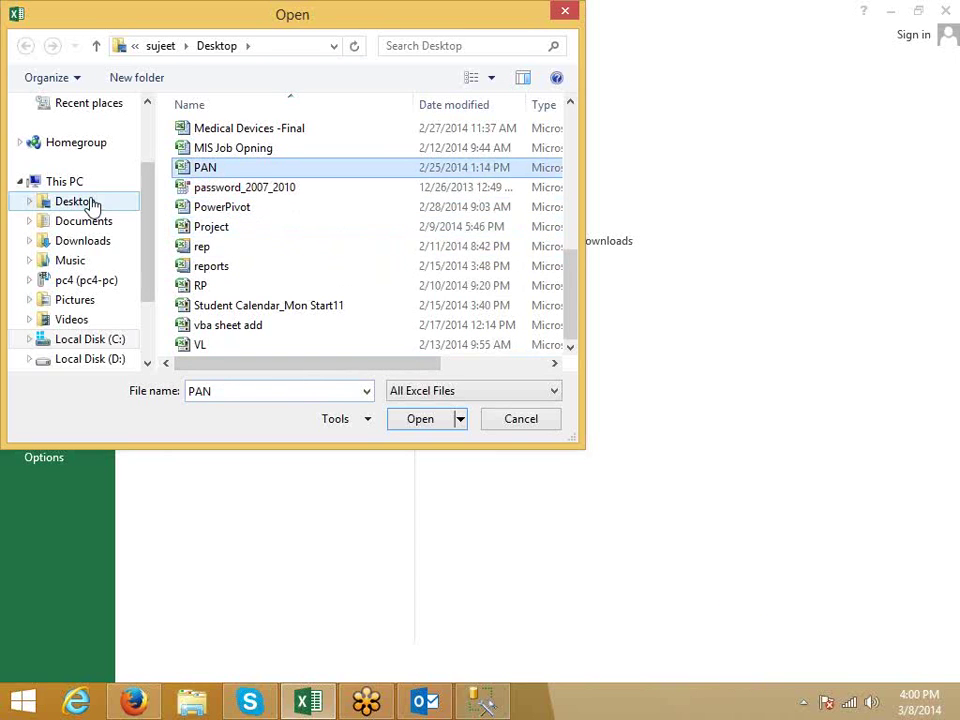
scroll(242, 197, "up", 3)
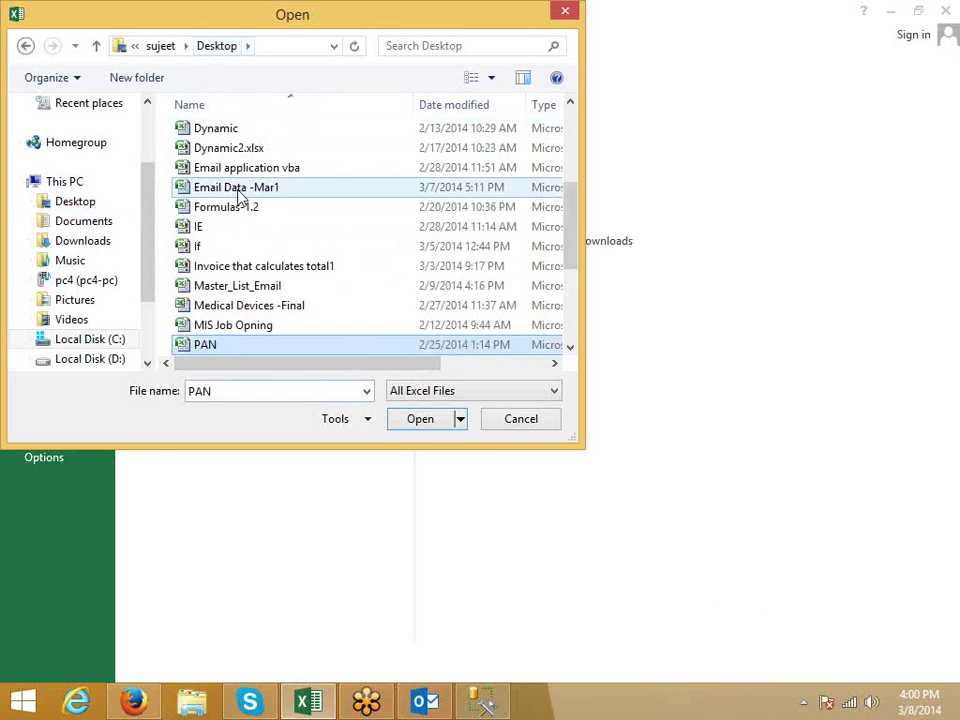
scroll(321, 339, "up", 4)
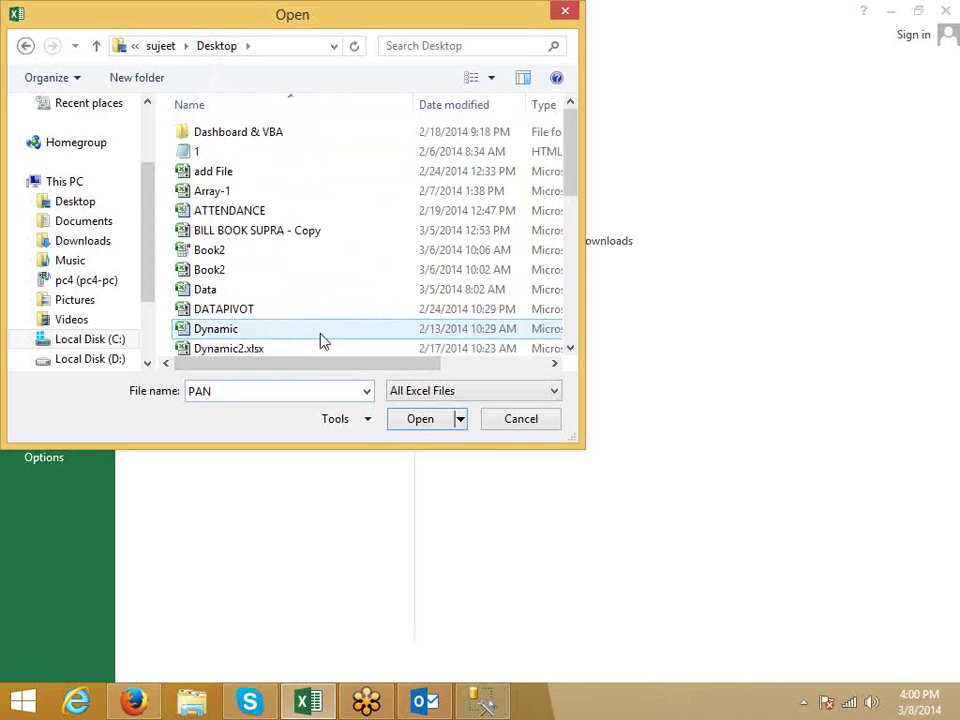
left_click(240, 211)
key("p")
key("p")
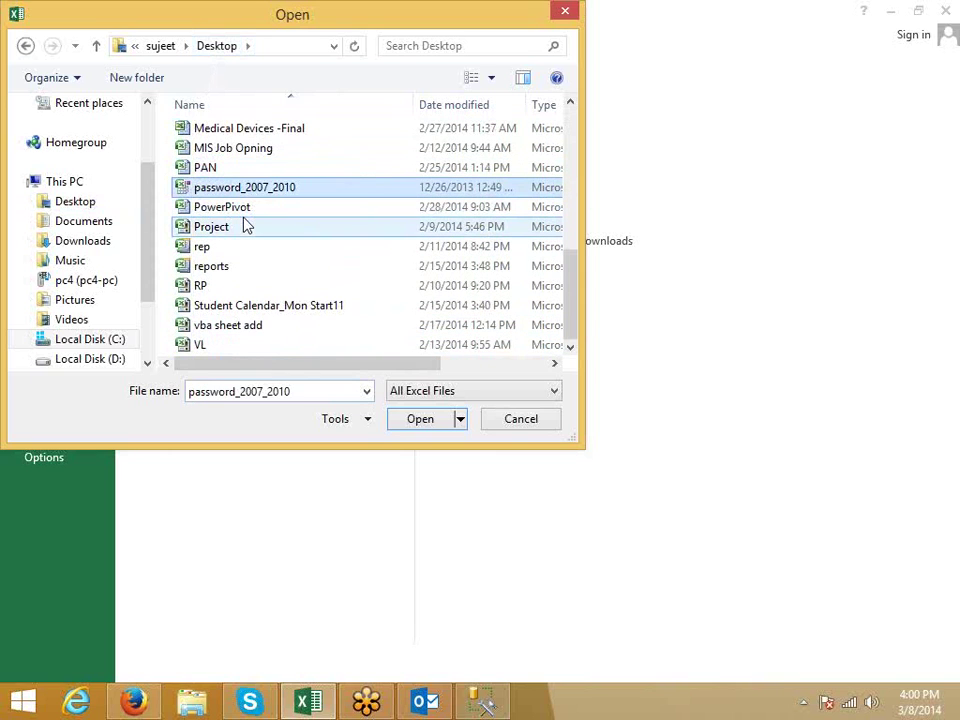
- Find the files starting with D and open the DATAPIVOT workbook
key("d")
key("d")
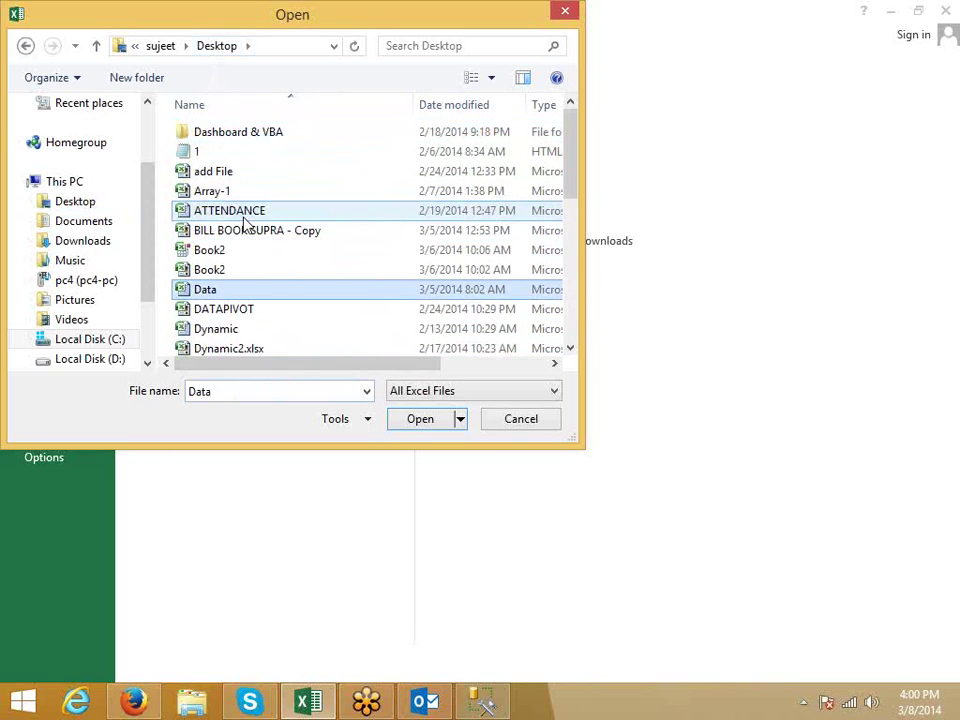
left_click(264, 311)
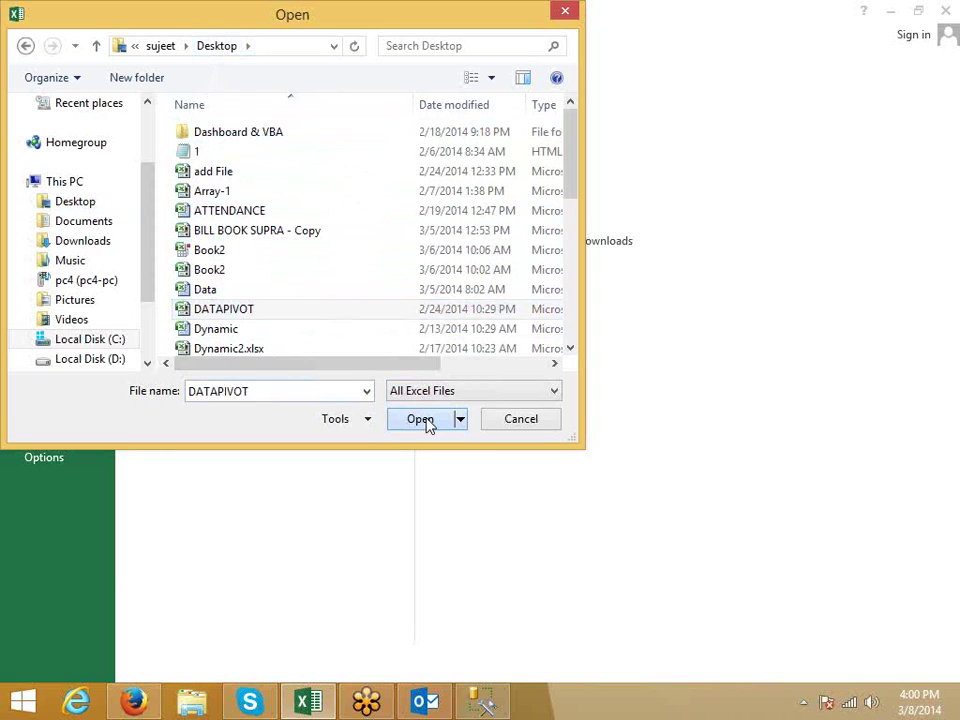
left_click(427, 420)
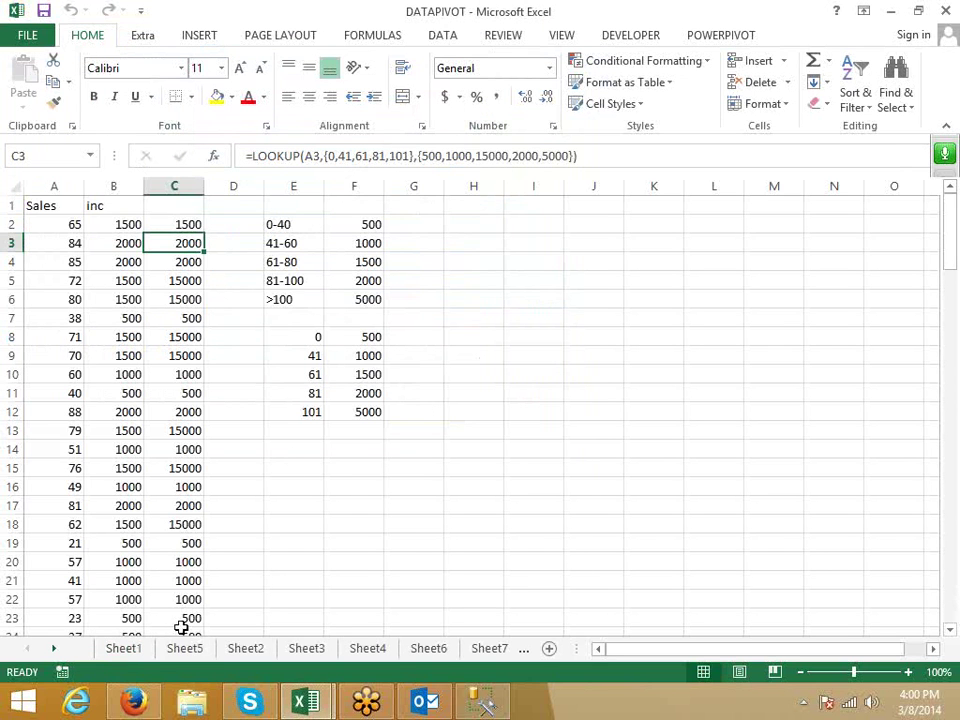
- Select the whole call data range on Sheet1, from Call ID through Agent ID, and bring up Recommended PivotTables for it
left_click(138, 649)
left_click(113, 260)
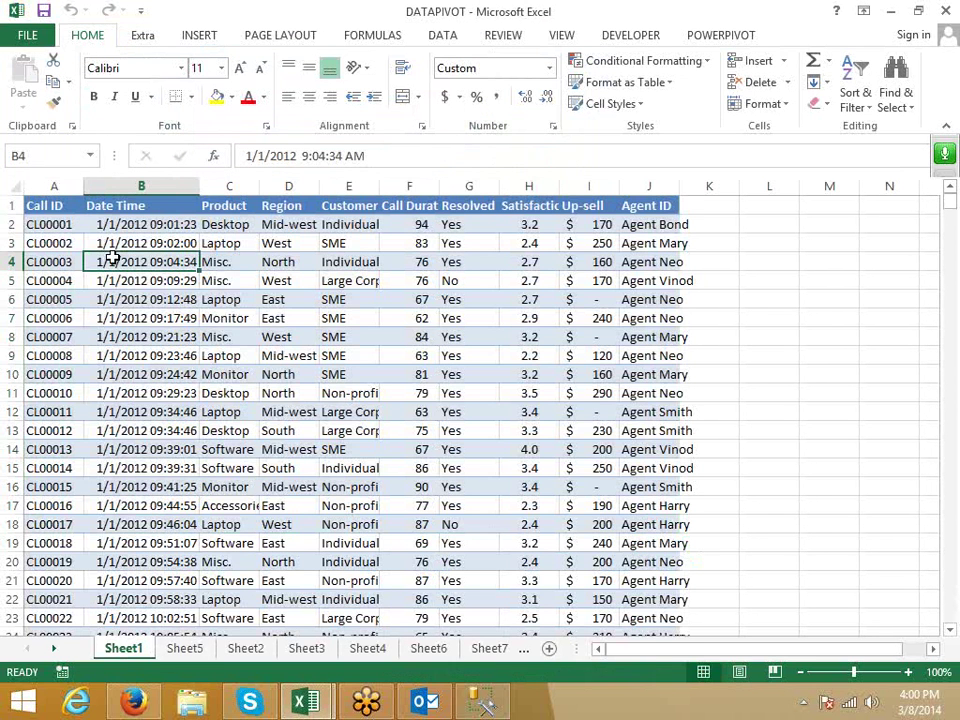
key("ctrl+Up")
key("ctrl+Left")
key("ctrl+shift+Right")
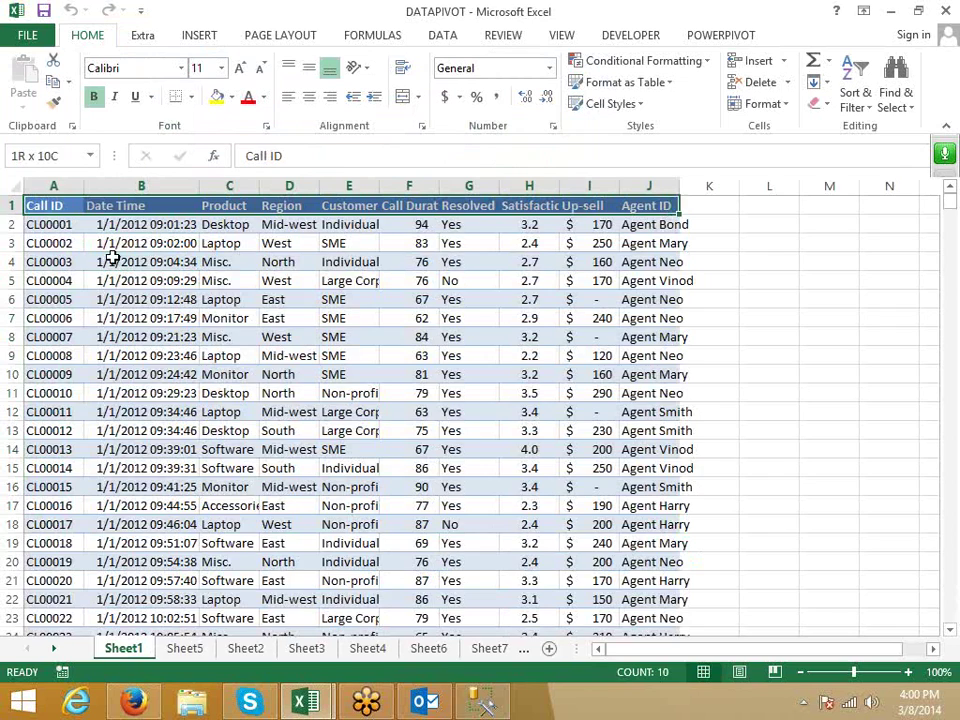
key("ctrl+shift+Down")
left_click(197, 37)
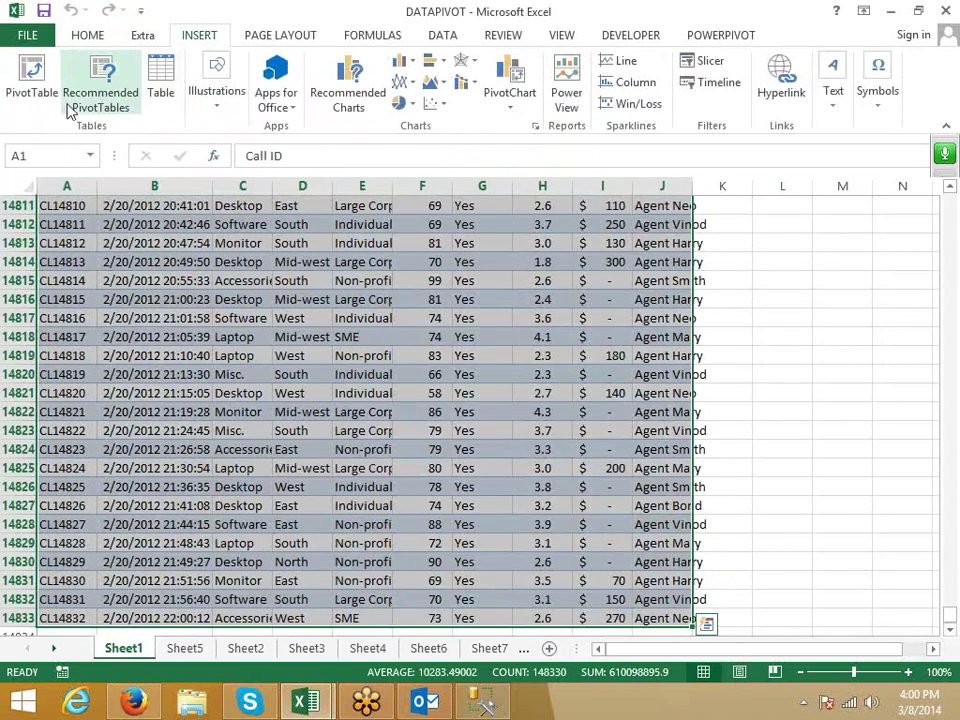
left_click(88, 113)
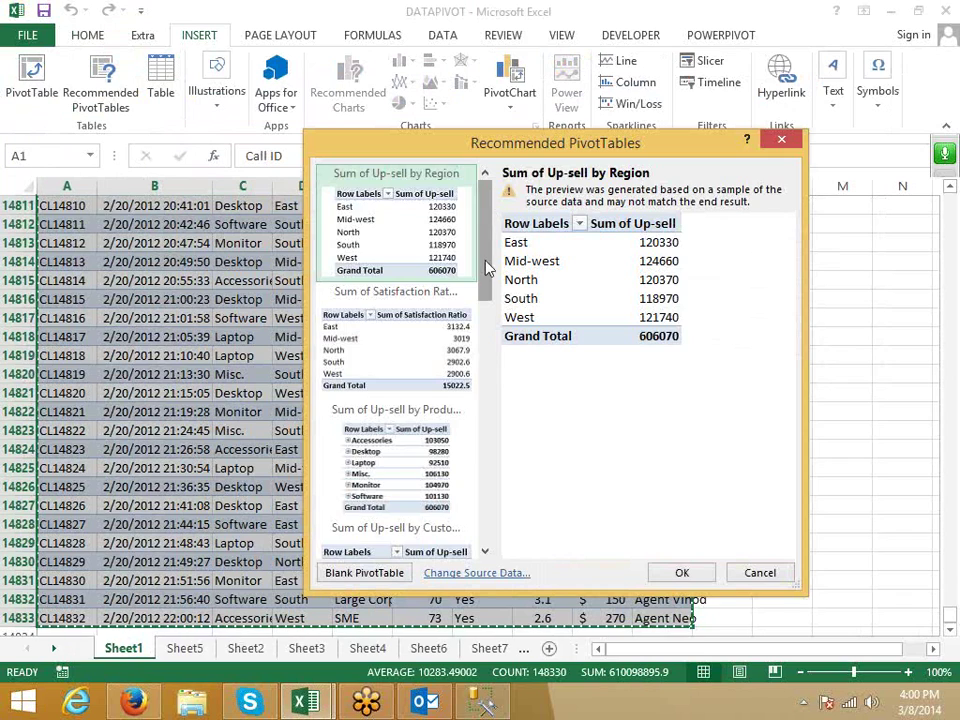
- Compare the recommended PivotTable layouts and insert the Sum of Up-sell by Product (+) one
scroll(495, 249, "down", 5)
scroll(496, 415, "down", 5)
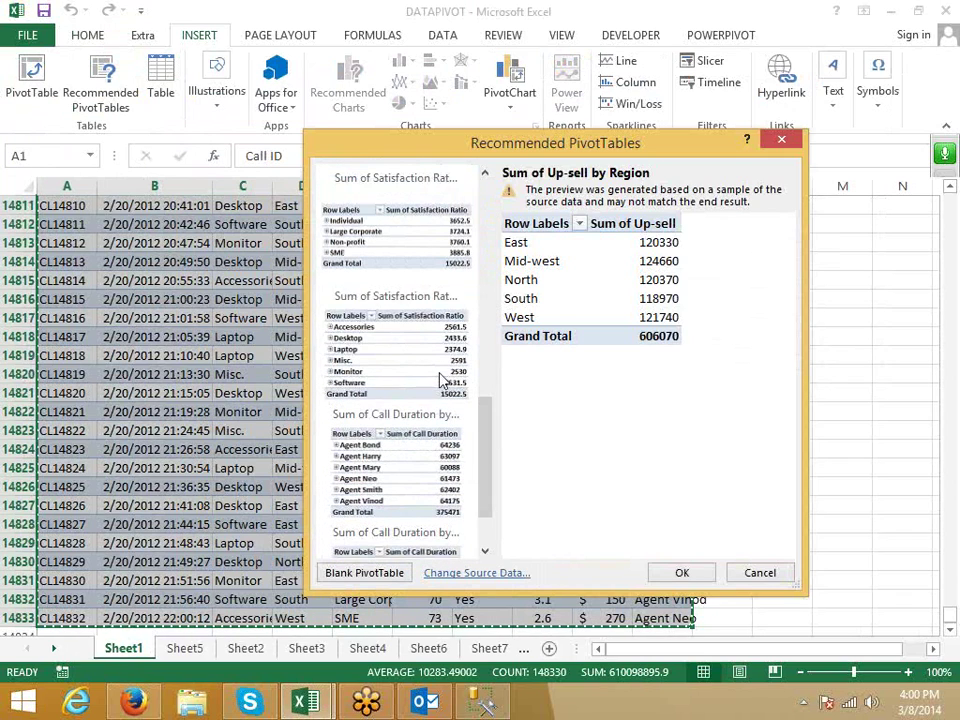
left_click(444, 381)
left_click(445, 445)
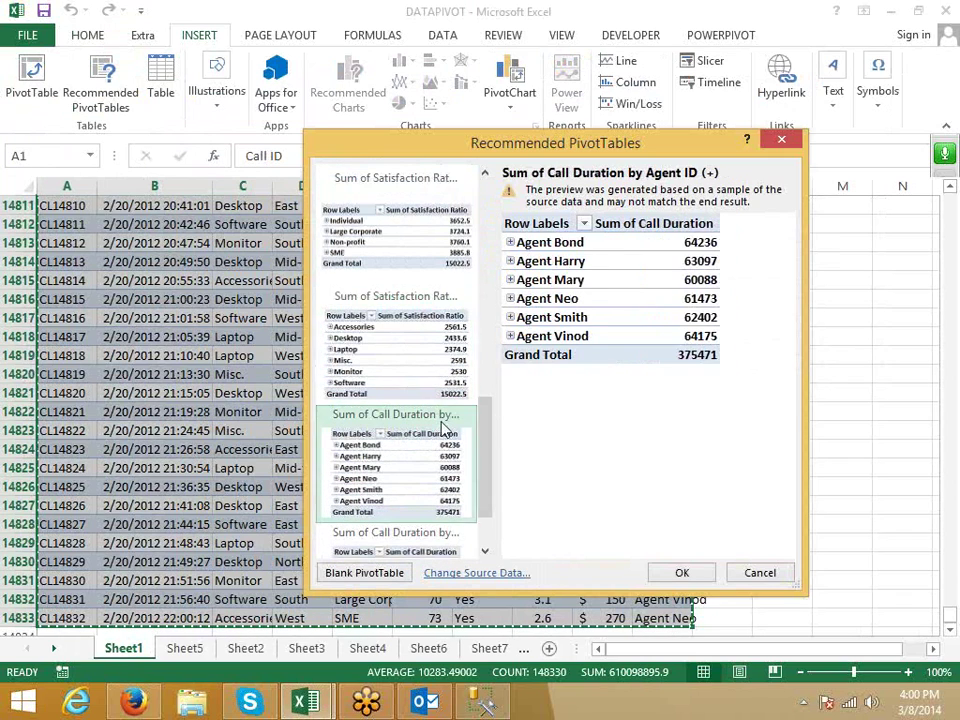
left_click(418, 370)
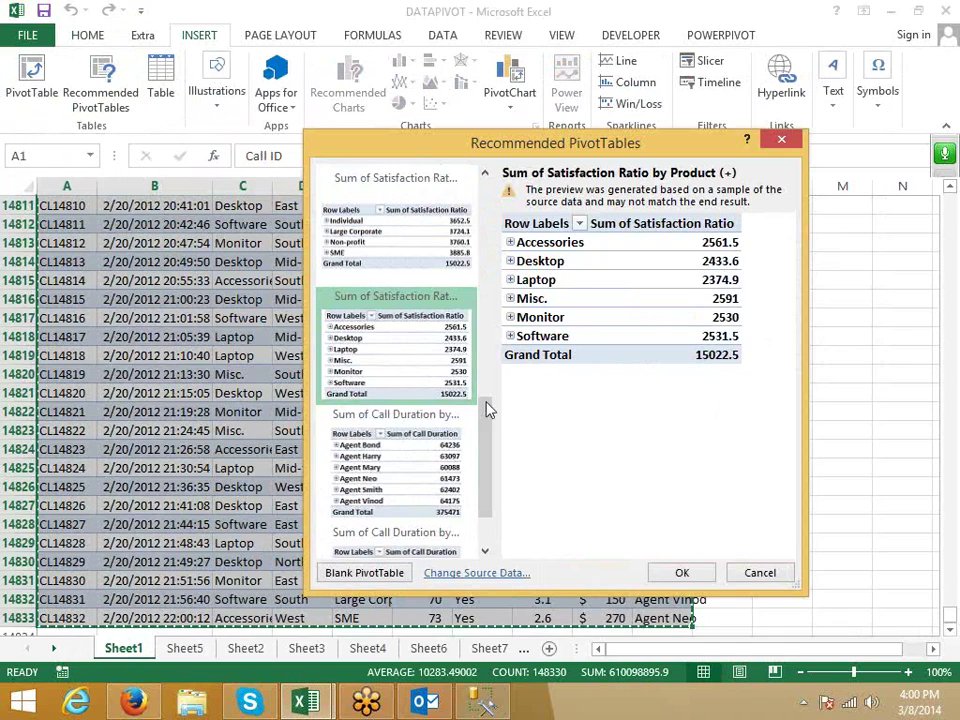
scroll(450, 272, "up", 5)
left_click(436, 258)
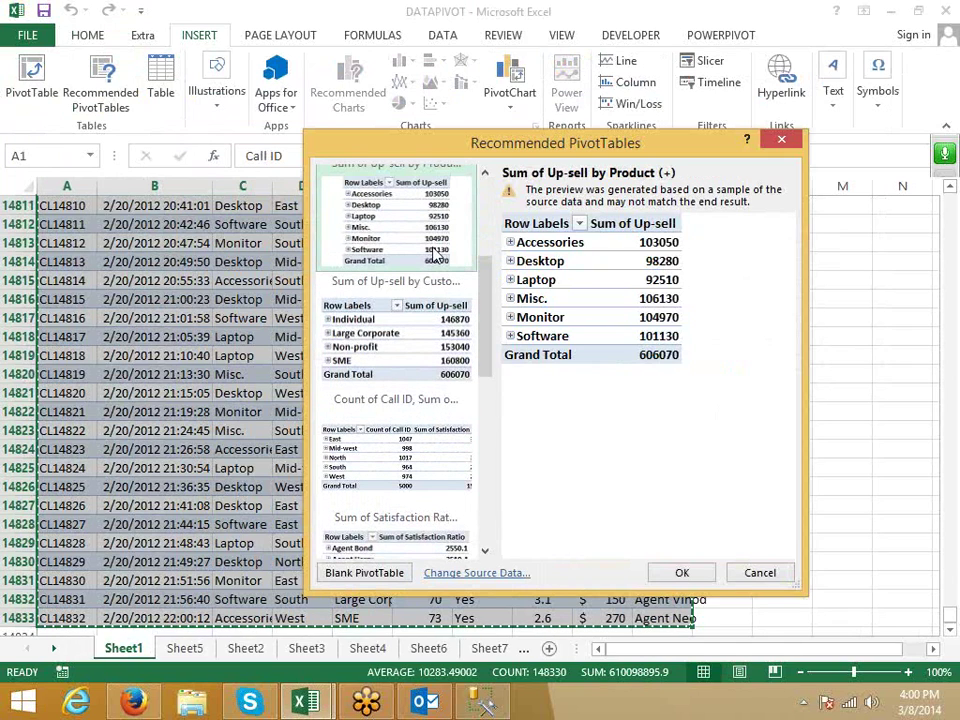
left_click(683, 573)
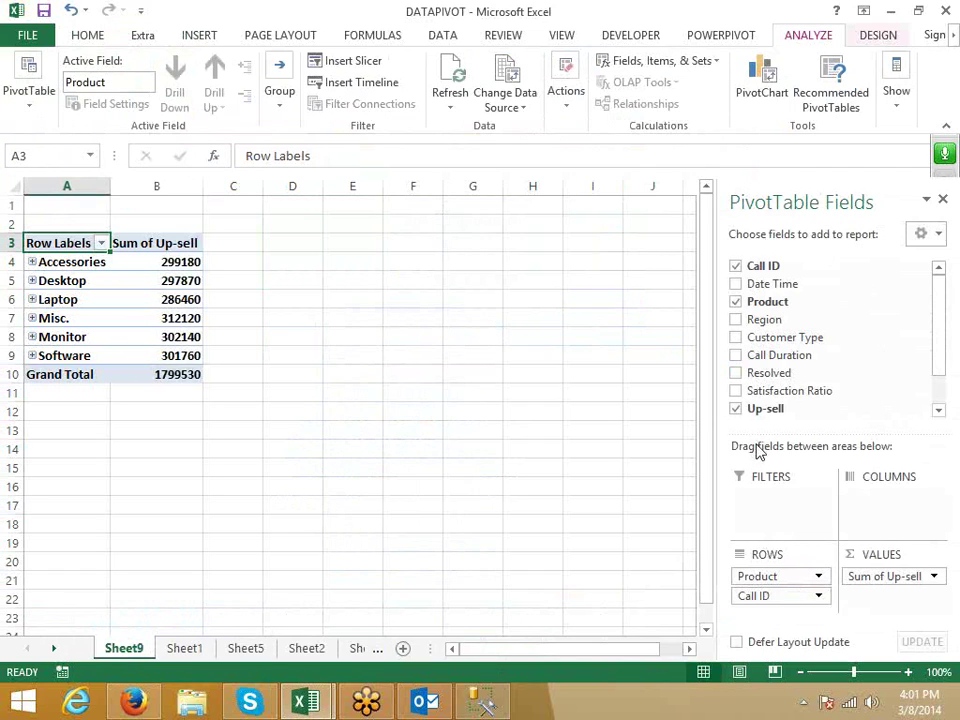
- Expand and collapse the Accessories and Desktop rows and the whole Product field to view the call IDs under each product
left_click_drag(750, 430, 752, 425)
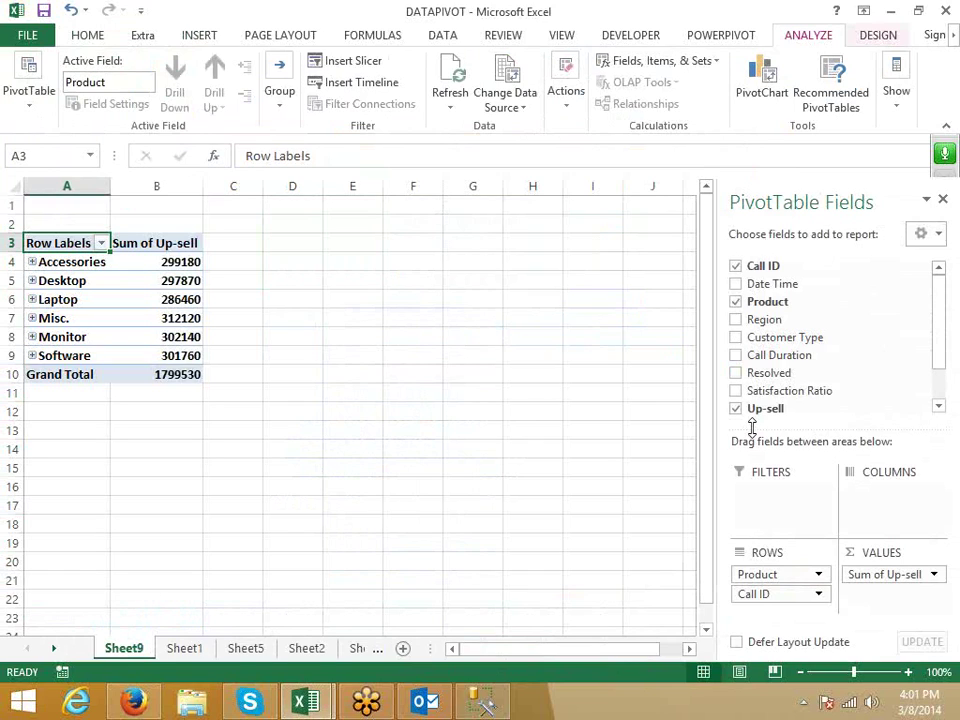
left_click(32, 263)
left_click(32, 263)
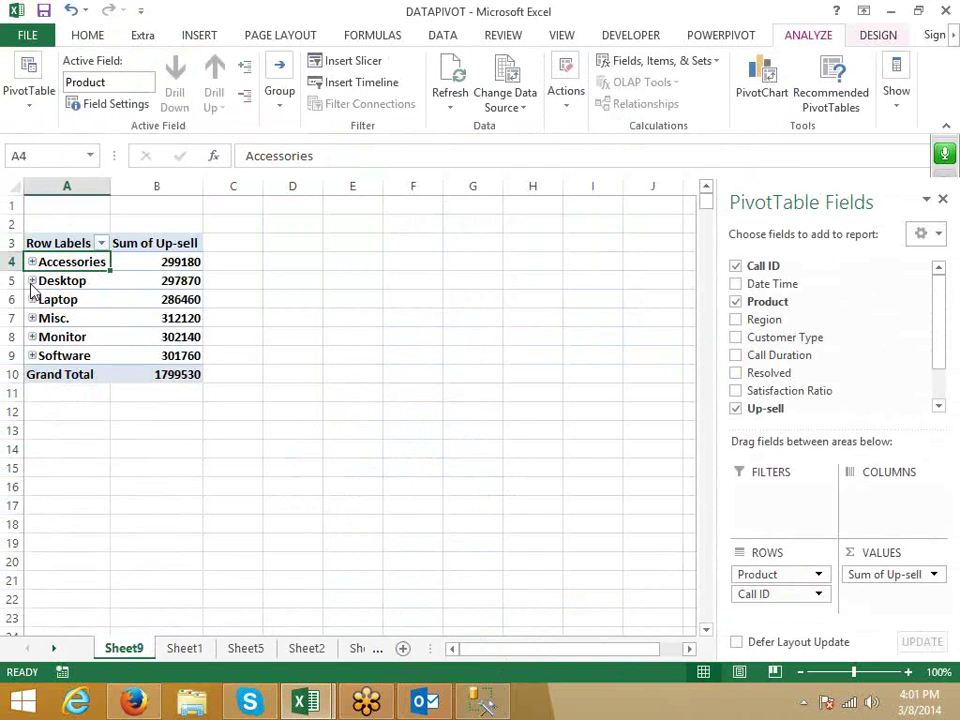
left_click(32, 282)
left_click(32, 282)
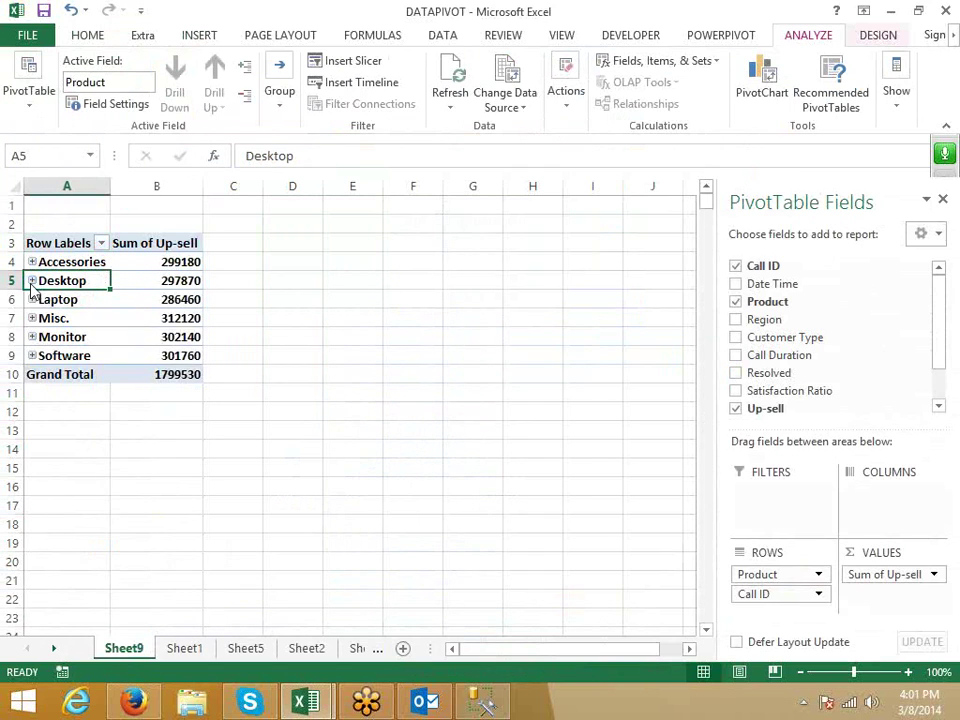
left_click(32, 282)
left_click(32, 282)
left_click(245, 76)
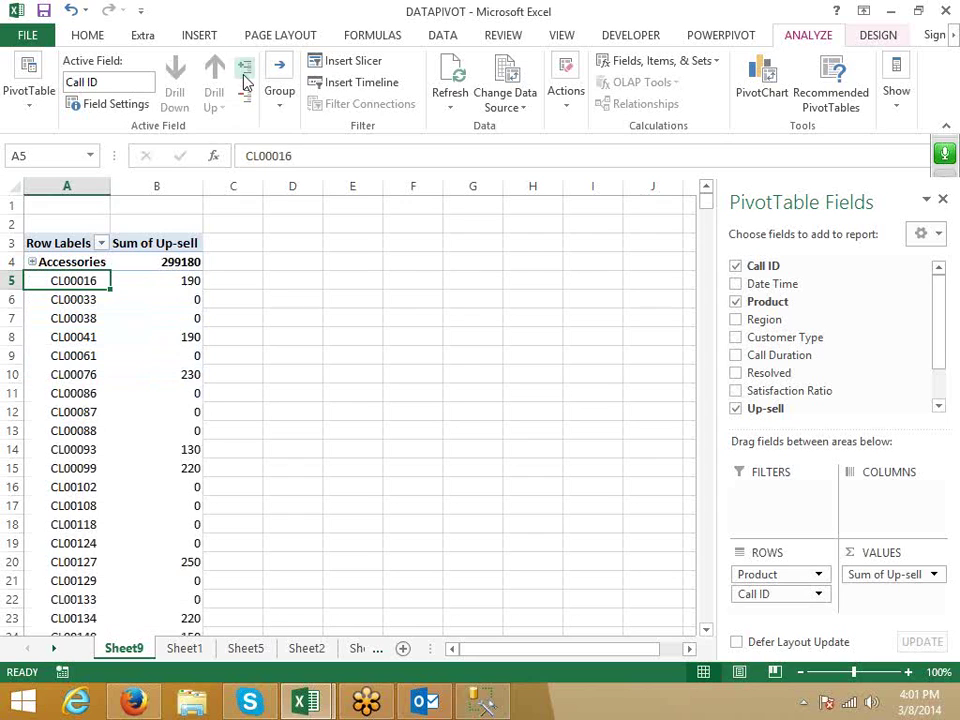
left_click(245, 76)
key("Escape")
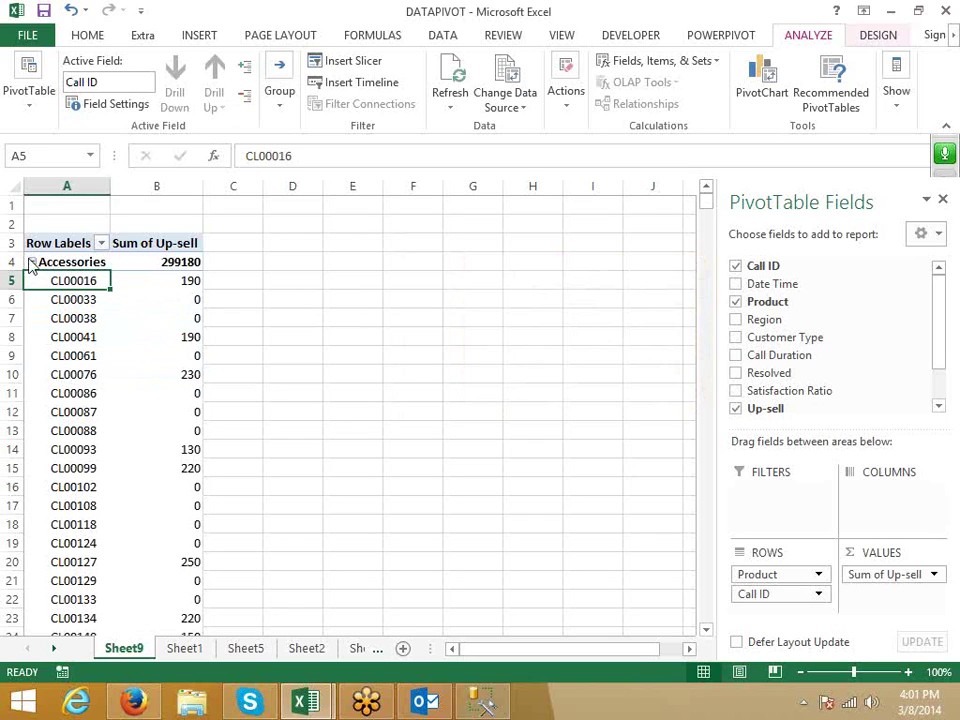
left_click(31, 262)
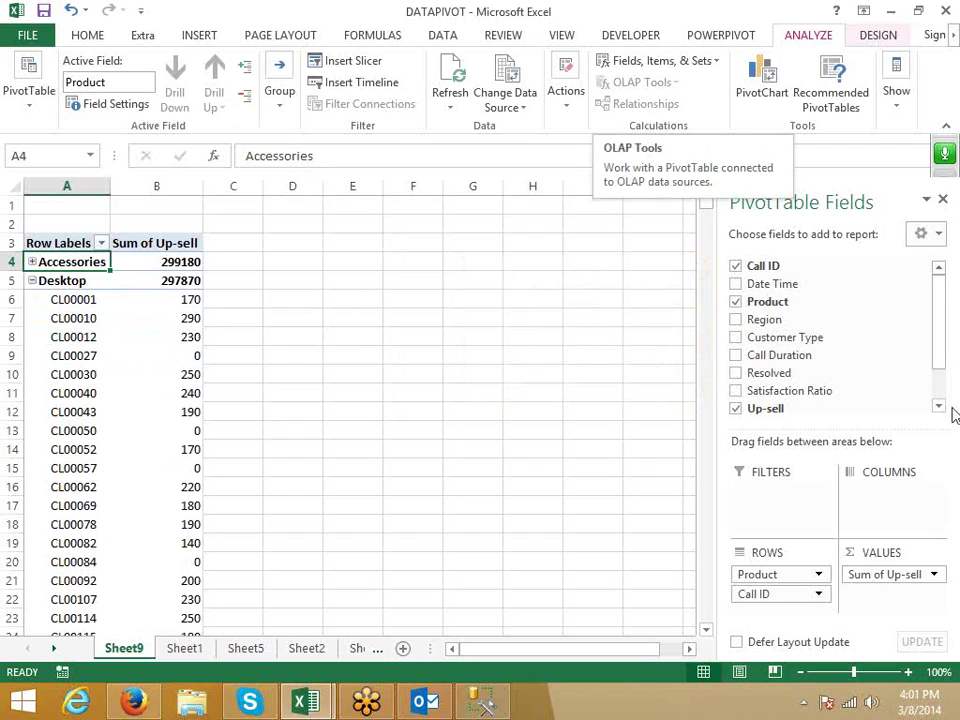
- Remove Call ID from the PivotTable rows and add a Region slicer directly beside the table
left_click_drag(771, 594, 819, 394)
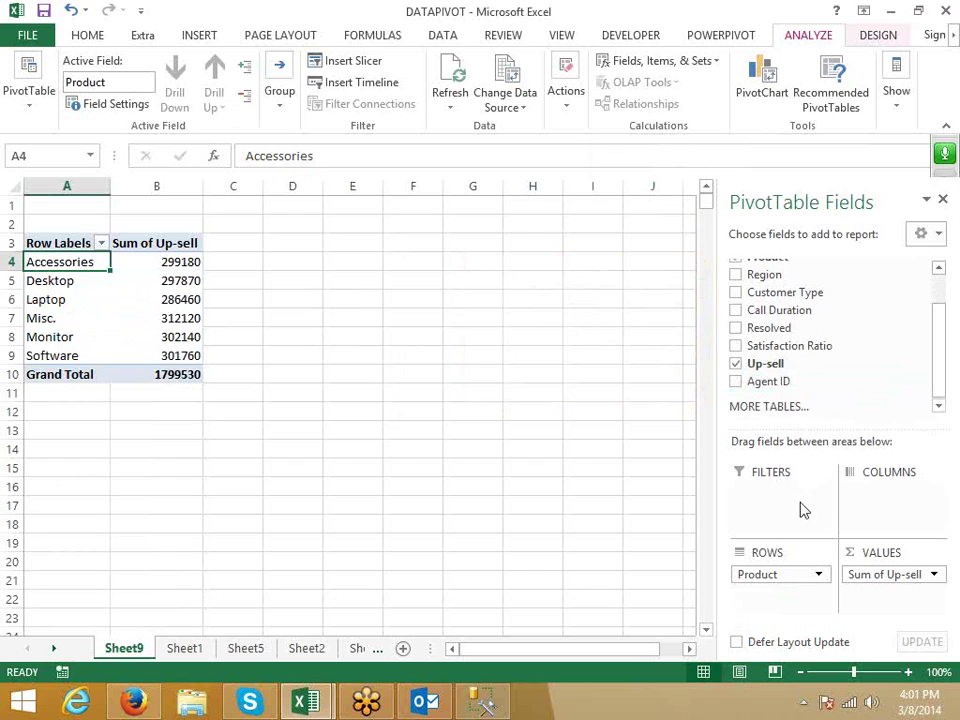
left_click(200, 35)
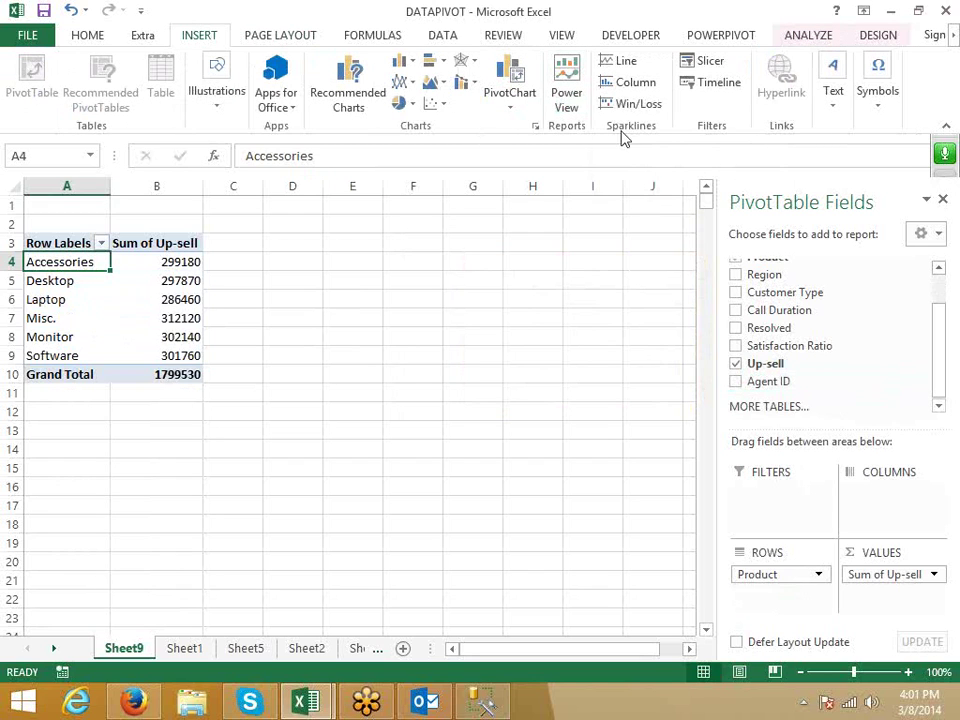
left_click(705, 62)
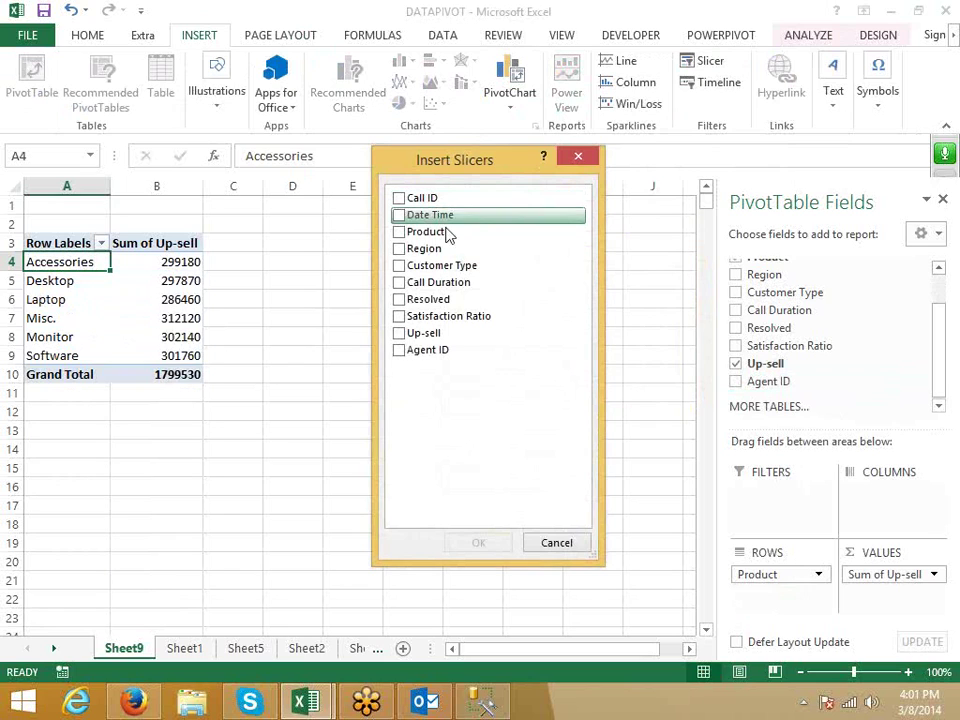
left_click(401, 248)
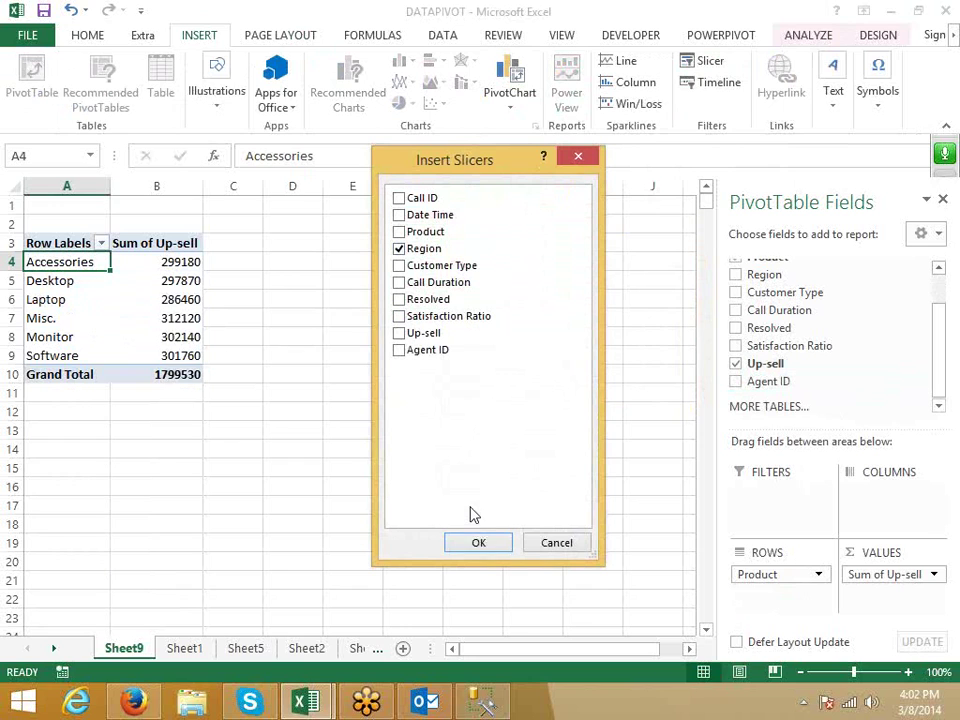
left_click(480, 541)
left_click_drag(347, 309, 271, 220)
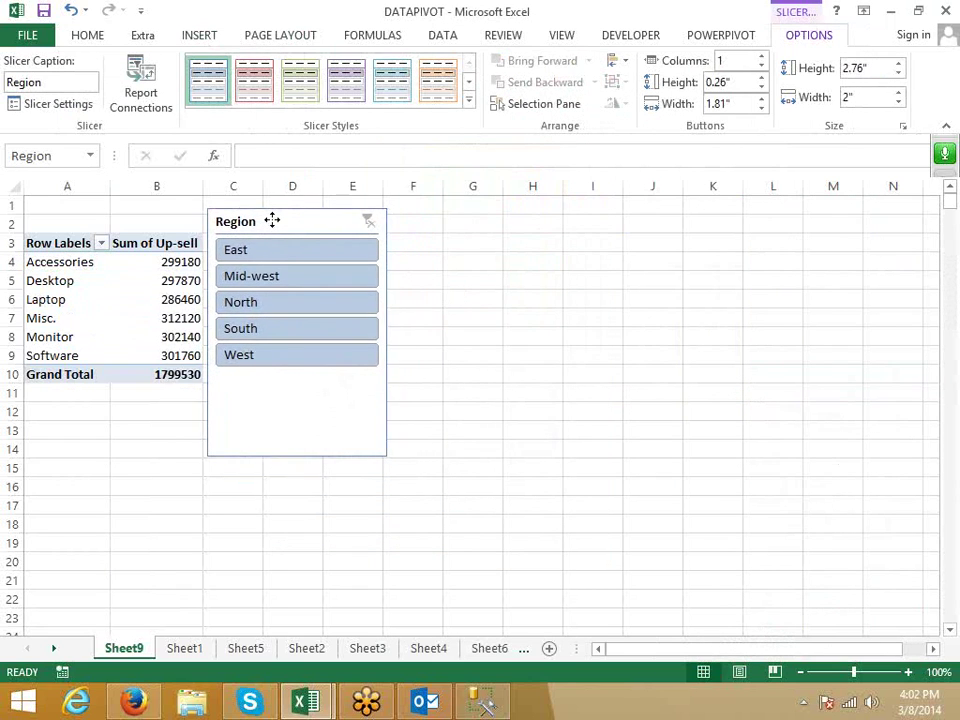
- Filter the PivotTable by successive regions with the Region slicer, ending on South, and shrink the slicer to fit its buttons
left_click(557, 354)
left_click(303, 256)
left_click(302, 279)
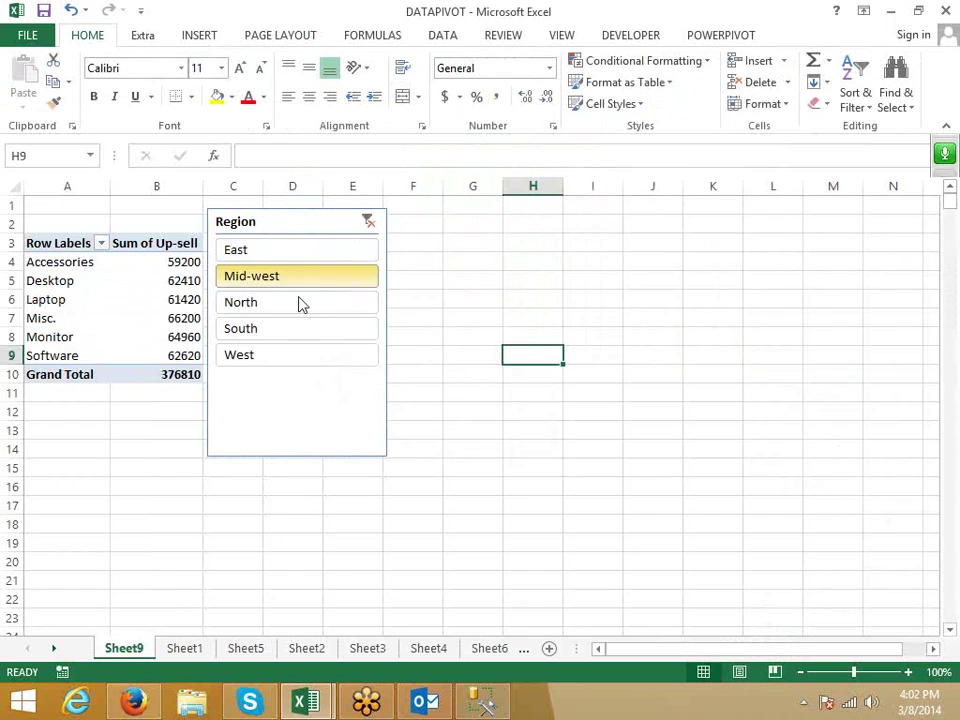
left_click(299, 303)
left_click(296, 335)
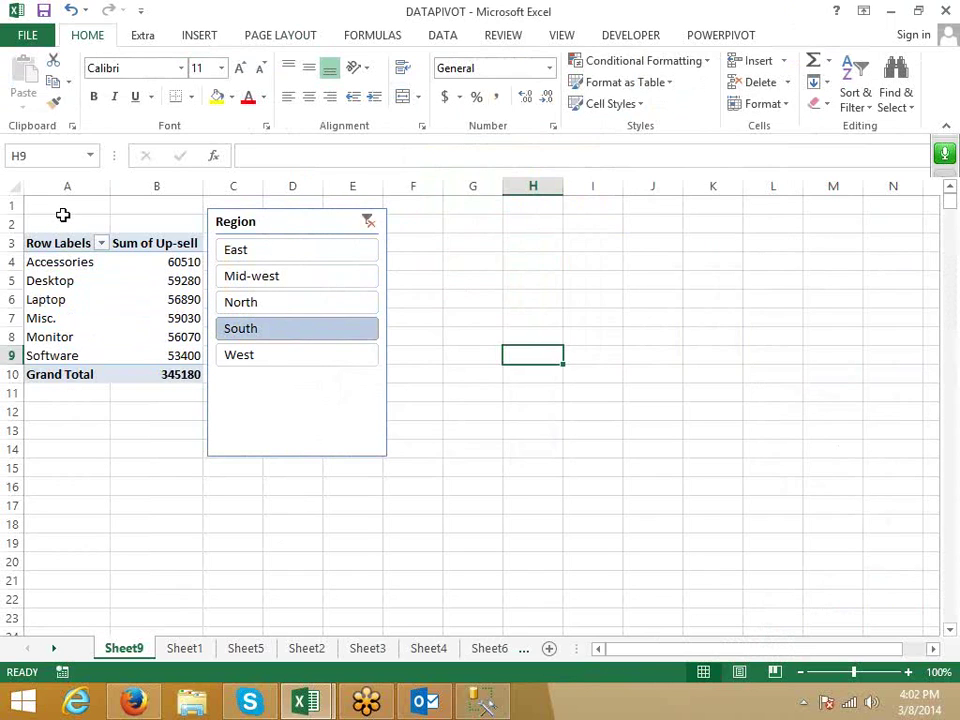
left_click(385, 456)
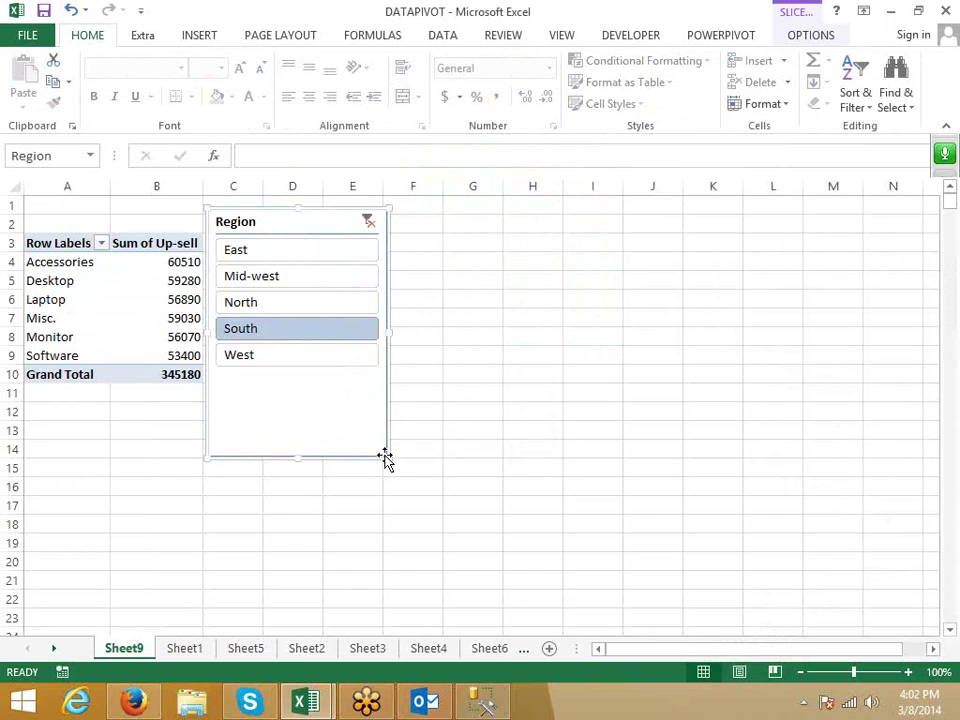
left_click_drag(385, 458, 383, 382)
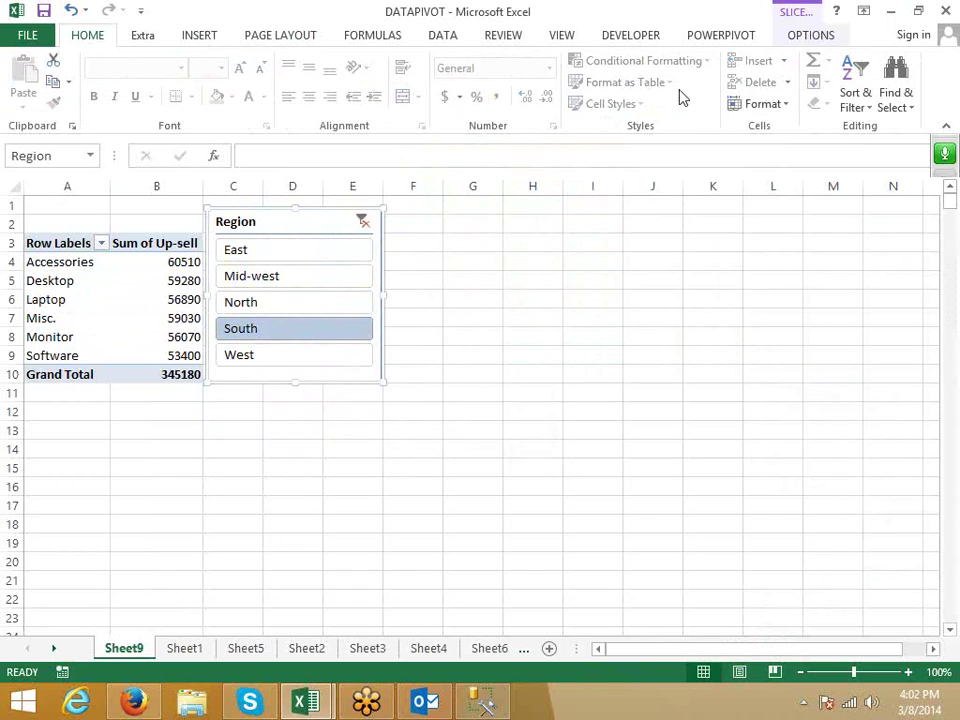
left_click(140, 36)
left_click(195, 36)
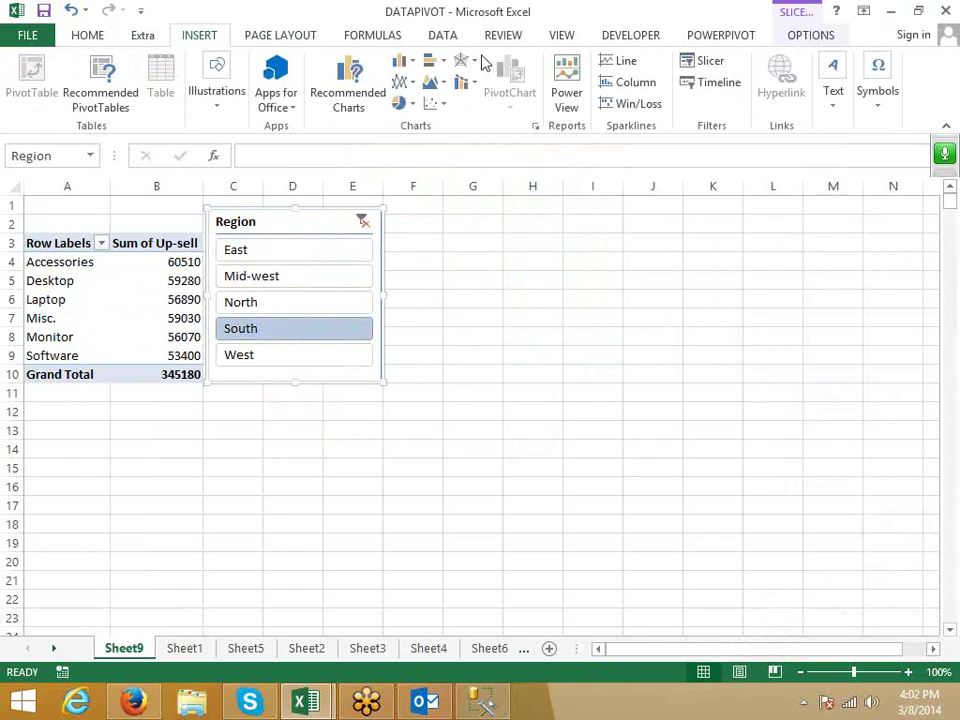
left_click(706, 64)
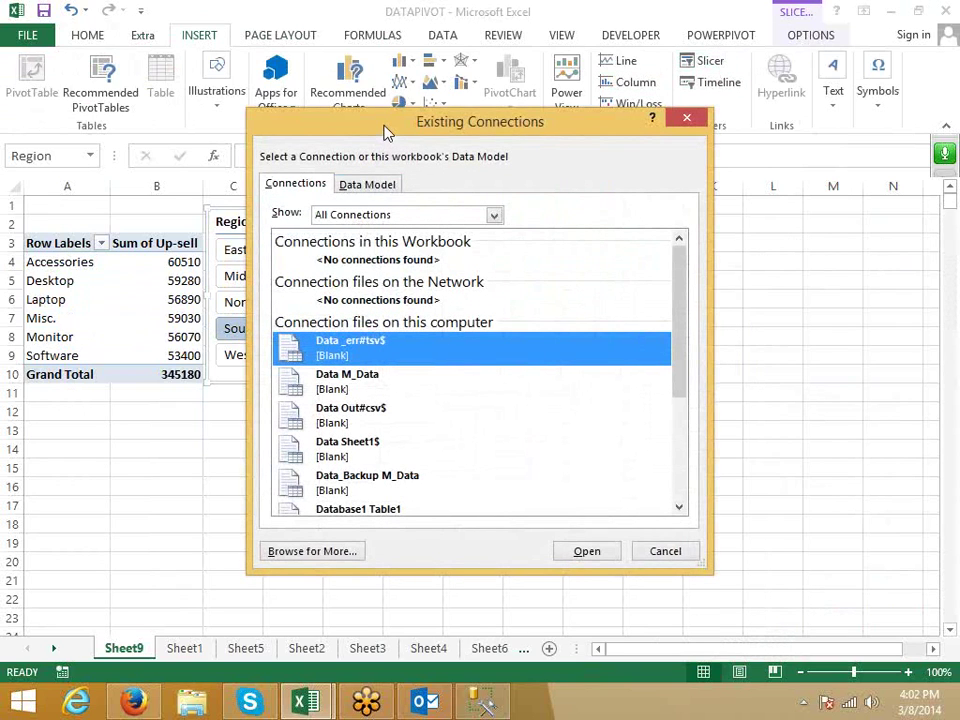
key("Escape")
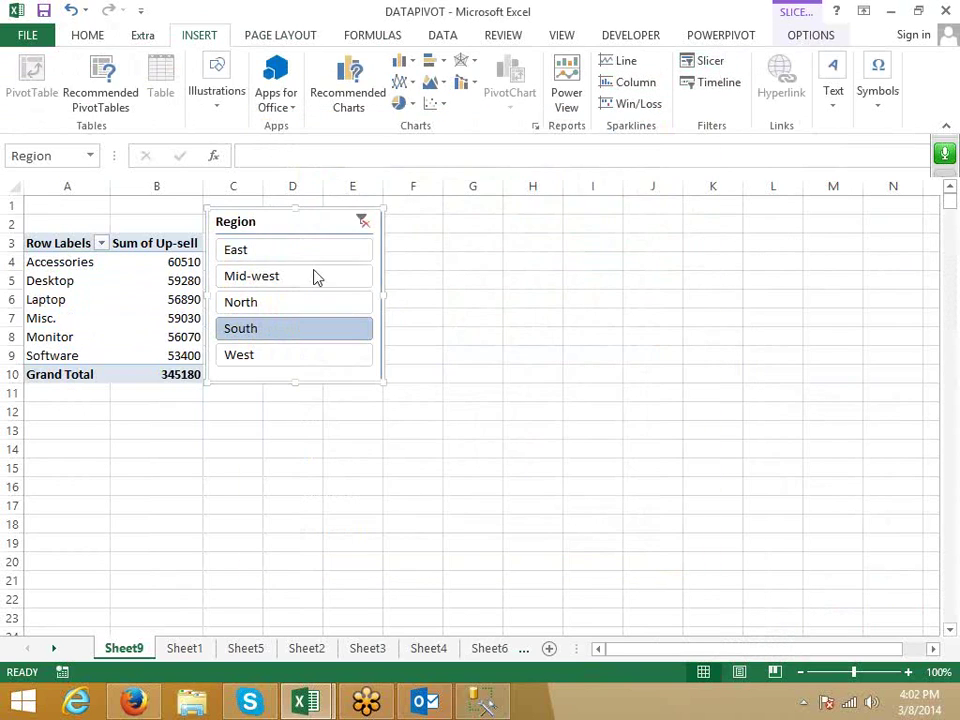
- Insert slicers for Customer Type, Resolved and Agent ID on the PivotTable
left_click(162, 275)
left_click(710, 66)
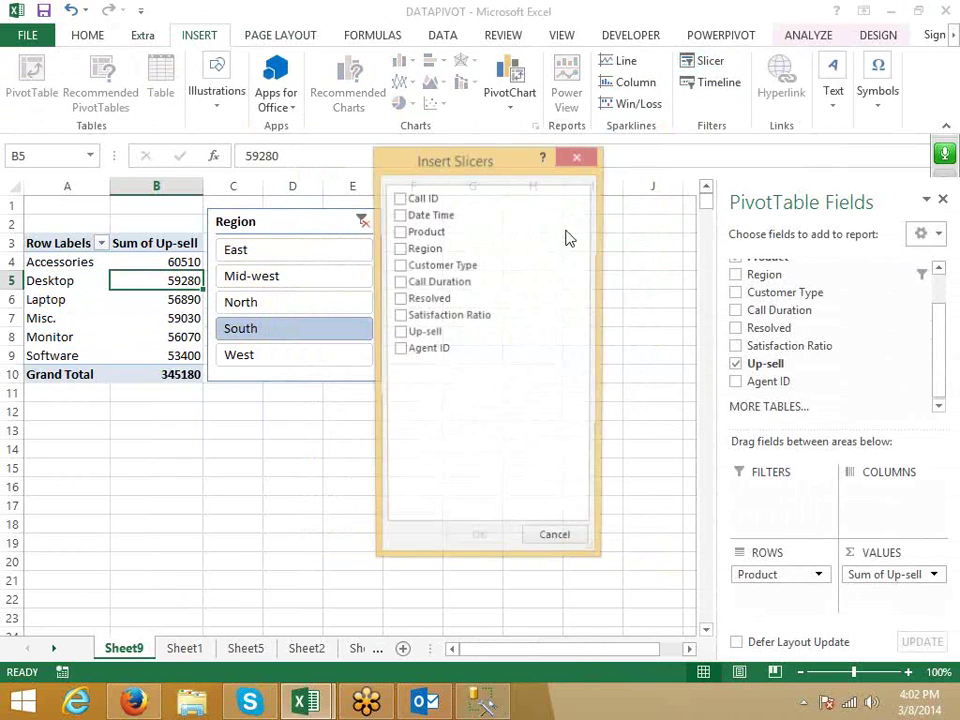
left_click(400, 268)
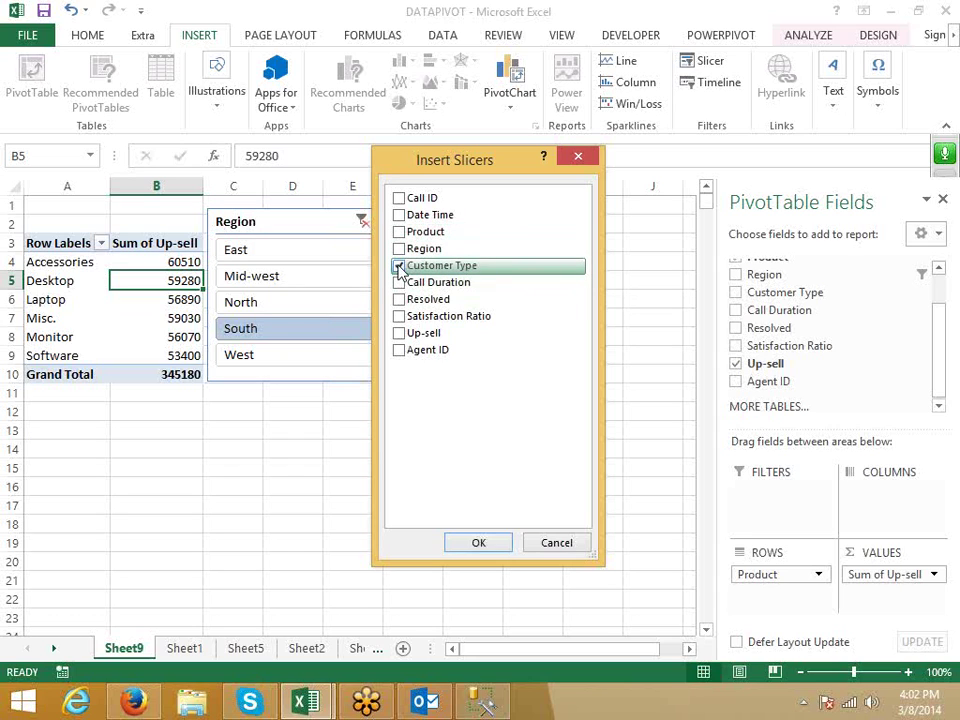
left_click(400, 349)
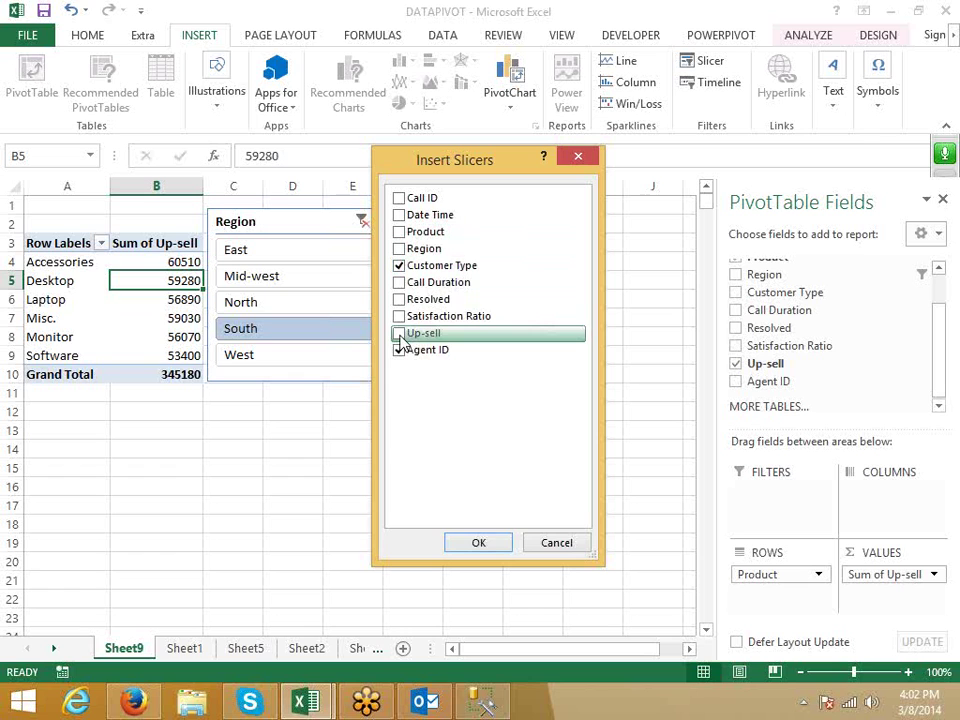
left_click(399, 300)
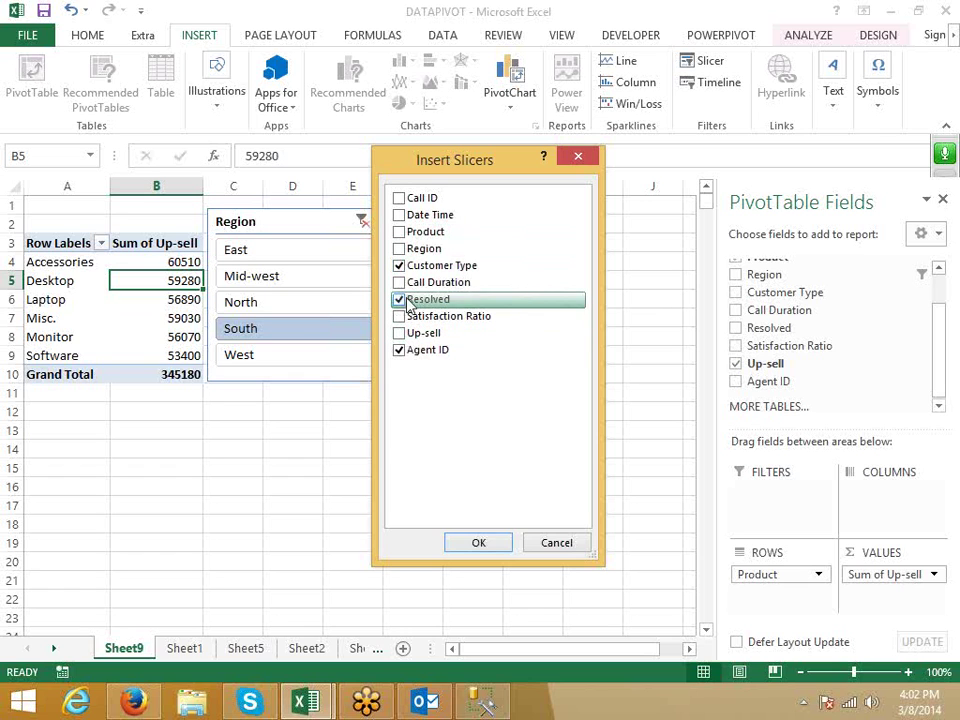
left_click(475, 542)
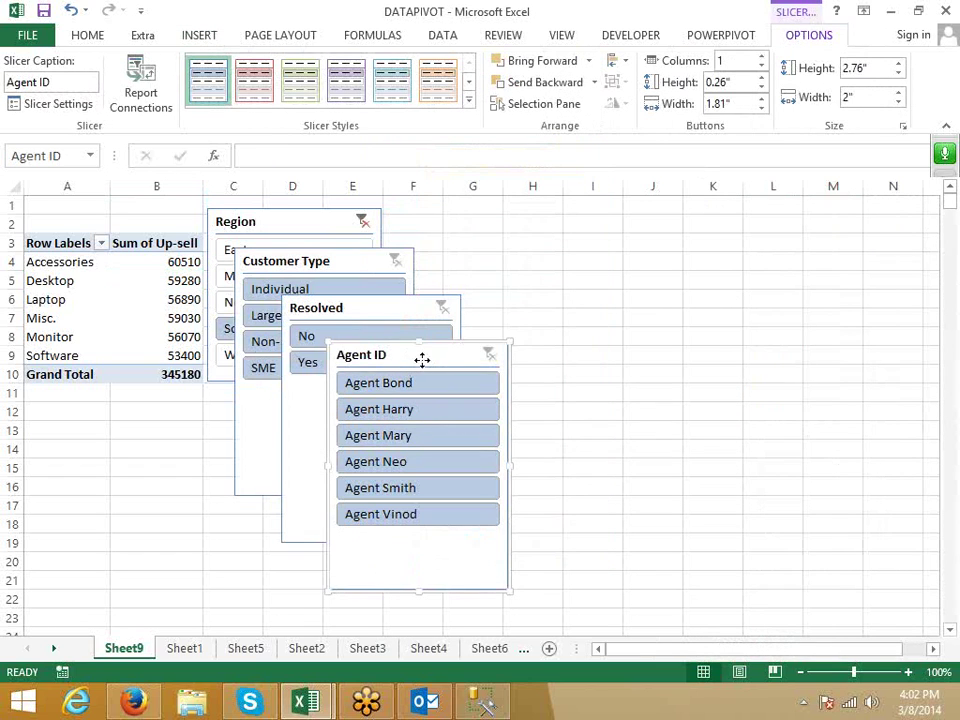
- Move the Agent ID and Resolved slicers clear of the overlapping stack, and filter Resolved to No
left_click_drag(422, 360, 656, 271)
left_click(388, 335)
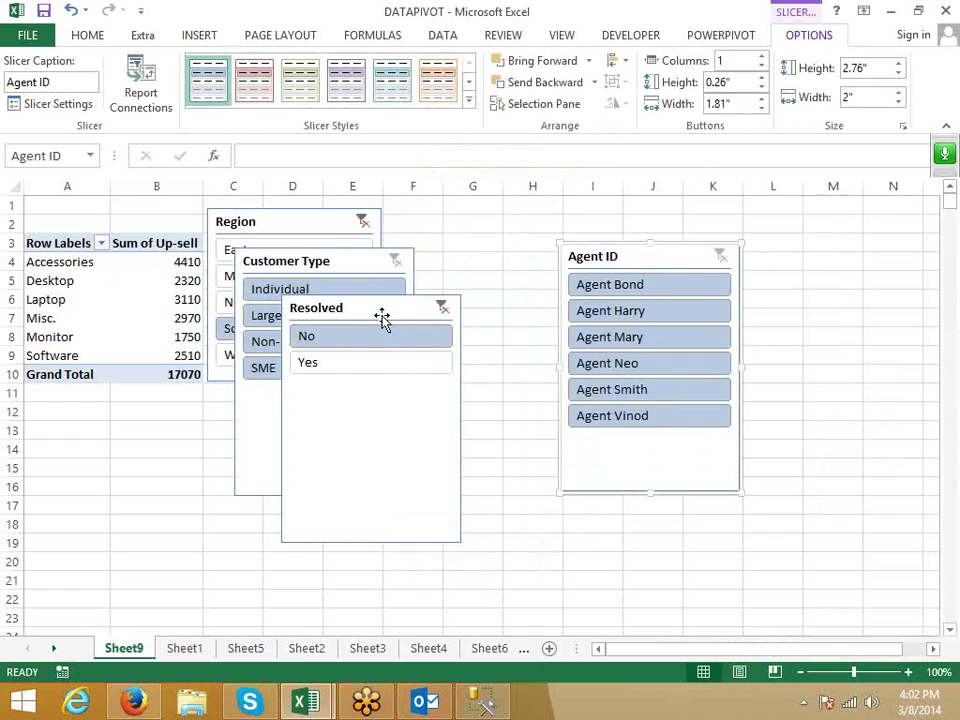
left_click_drag(381, 317, 594, 278)
- Place the Customer Type slicer directly below Region and shrink it to about 1.56" high and 1.97" wide
left_click_drag(399, 273, 340, 404)
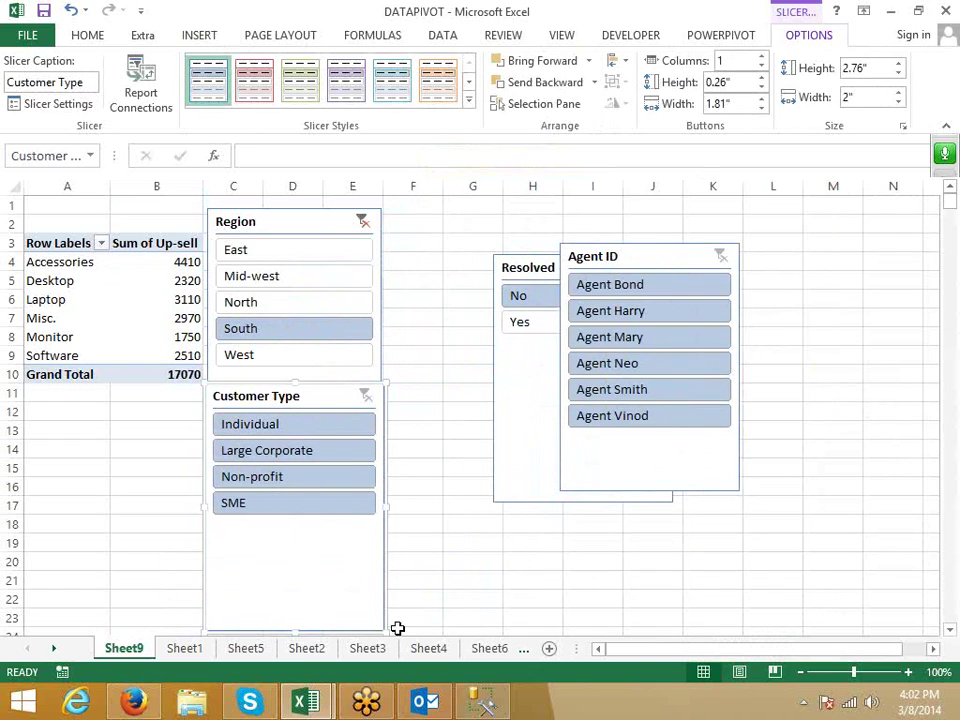
left_click_drag(383, 633, 380, 522)
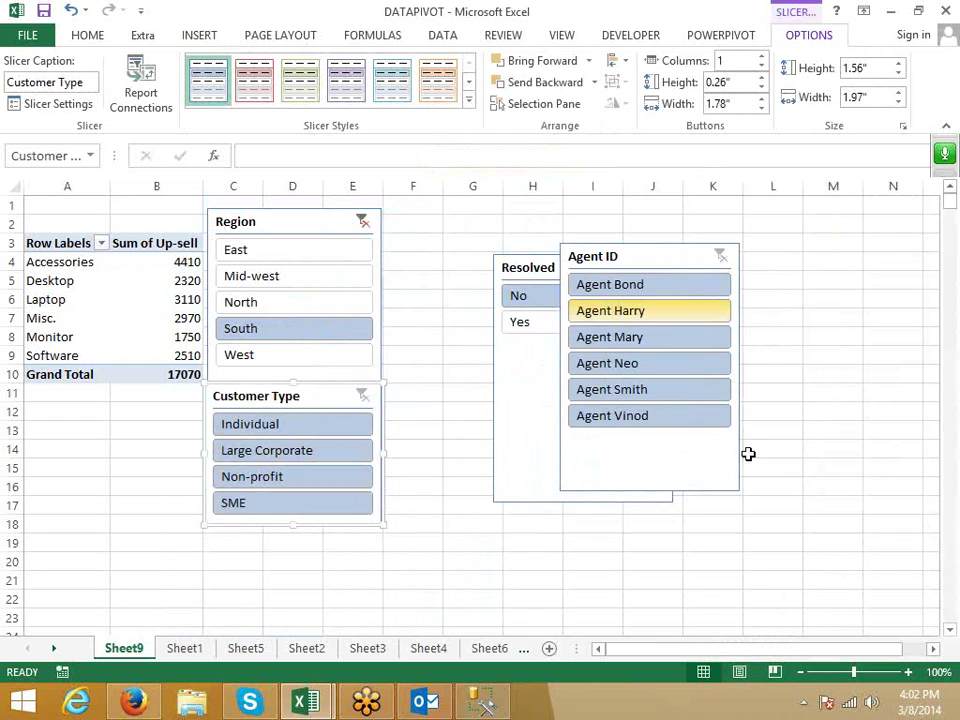
- Shrink the Agent ID slicer to about 2.17" high and 1.96" wide and place it directly below the PivotTable
left_click(738, 488)
left_click_drag(737, 490, 735, 437)
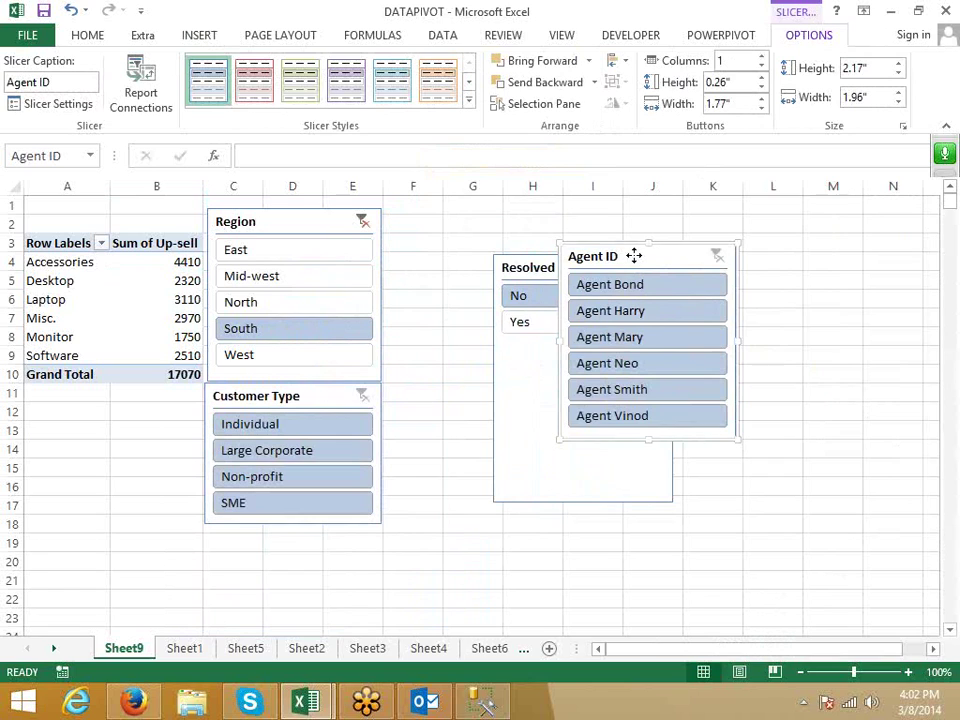
left_click_drag(634, 256, 72, 402)
- Shrink the Resolved slicer to about 0.98" high and 1.93" wide and place it below the Customer Type slicer
left_click_drag(667, 493, 654, 458)
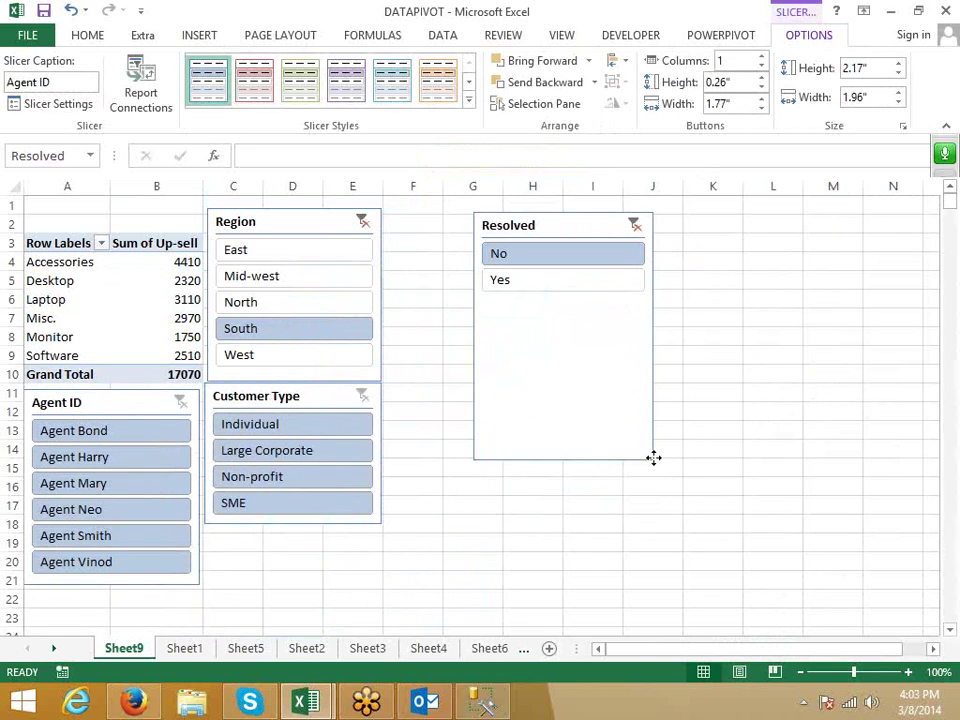
left_click_drag(641, 329, 647, 302)
left_click_drag(570, 275, 303, 549)
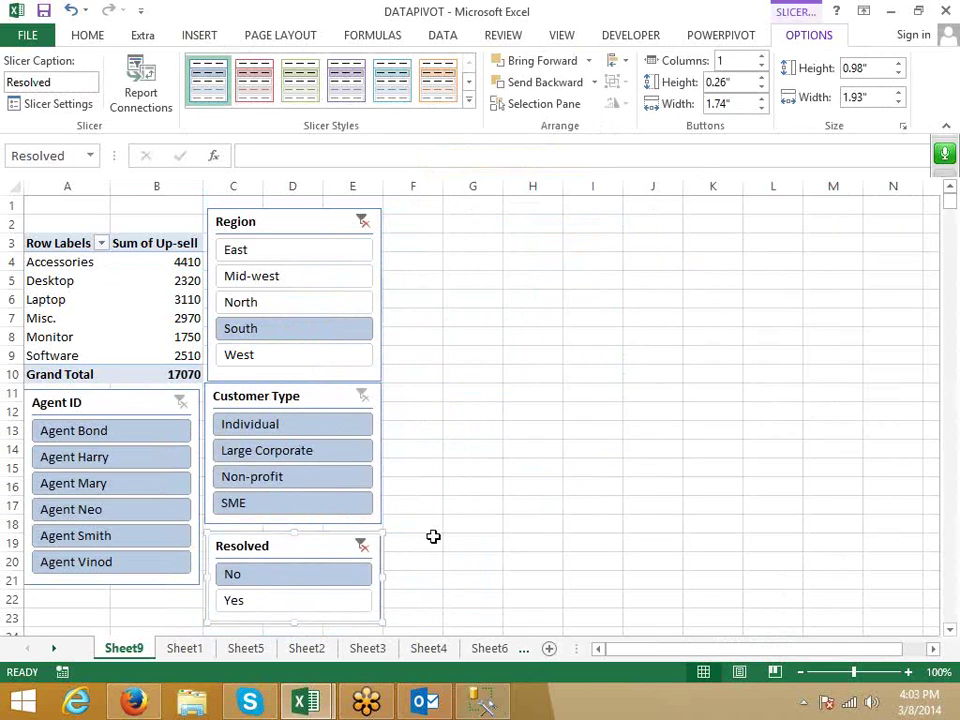
- Filter the PivotTable to Yes with the Resolved slicer
left_click(514, 510)
left_click(324, 600)
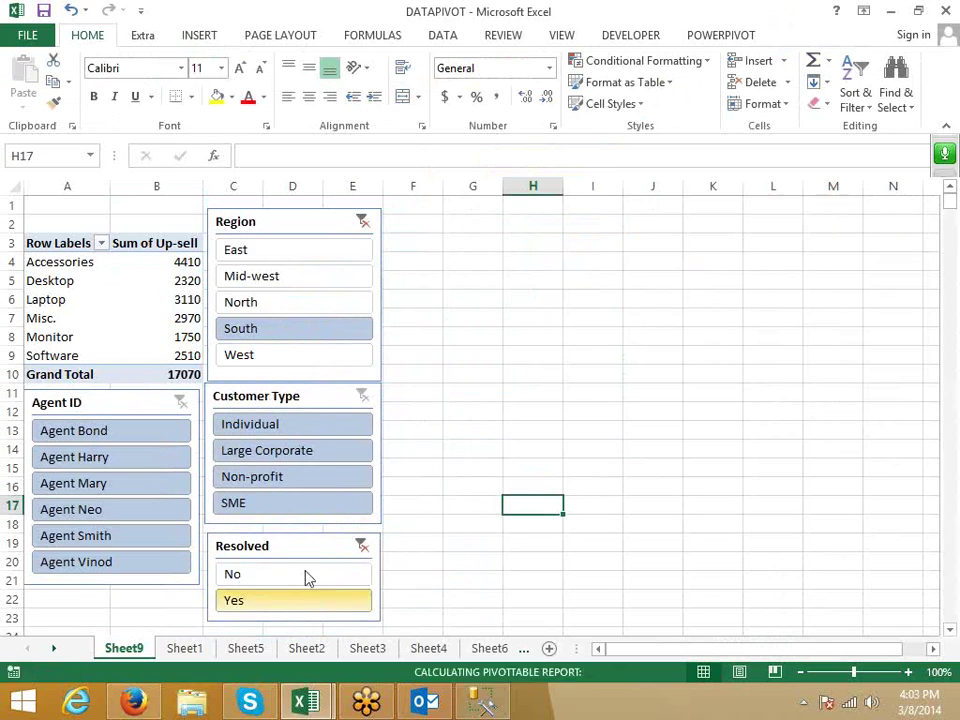
- Filter the PivotTable to Resolved No, all customer types except SME, and the second through fifth agents using the slicers
left_click(304, 573)
left_click(289, 479)
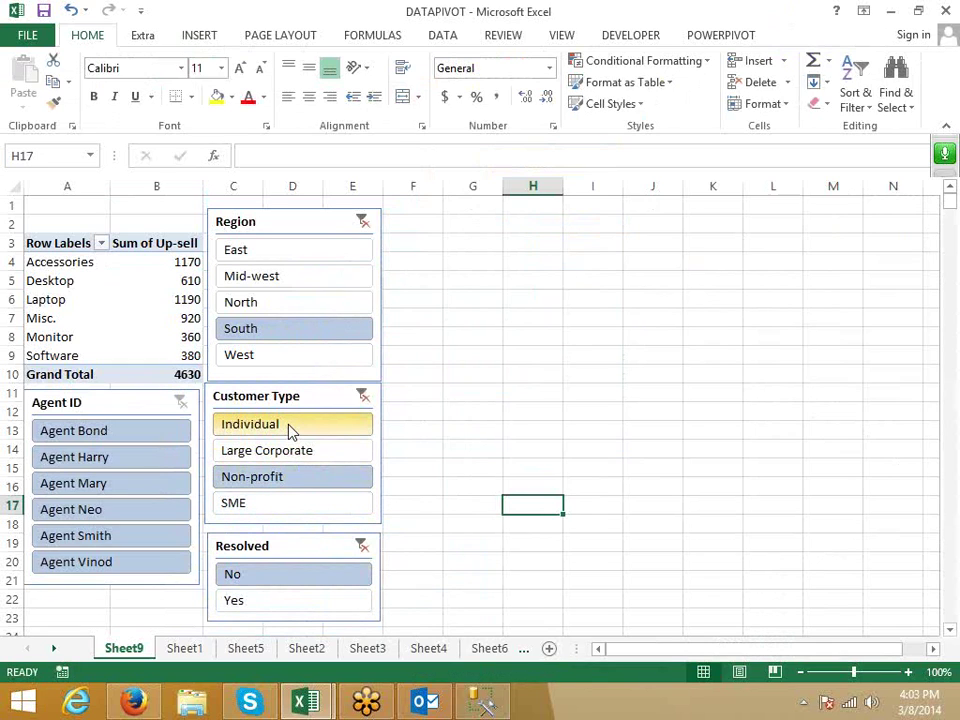
left_click_drag(291, 450, 300, 499)
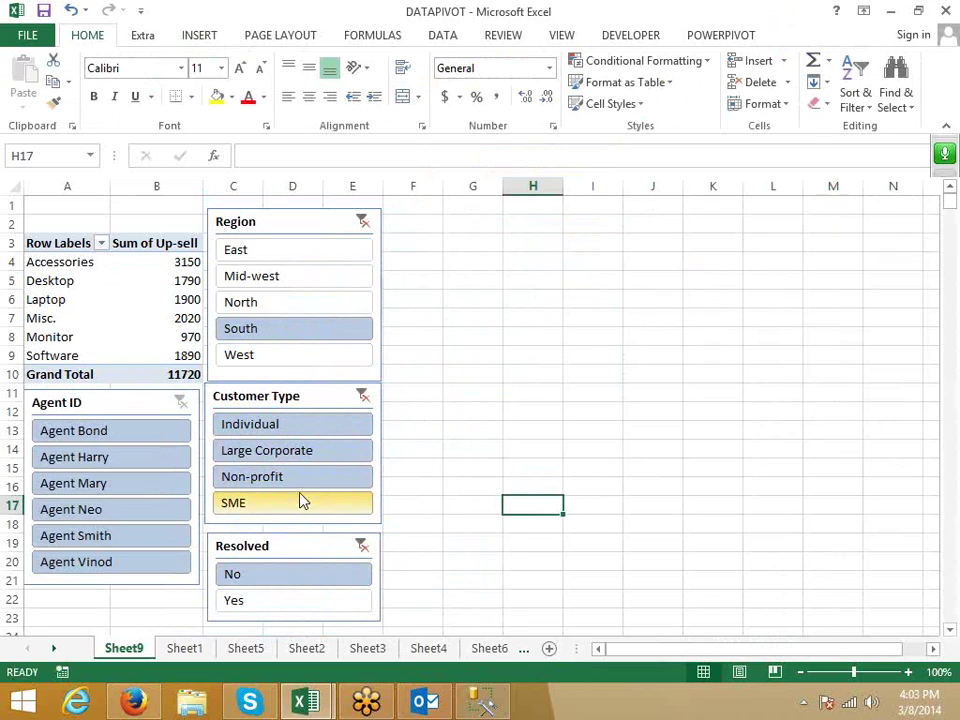
left_click_drag(110, 546, 124, 458)
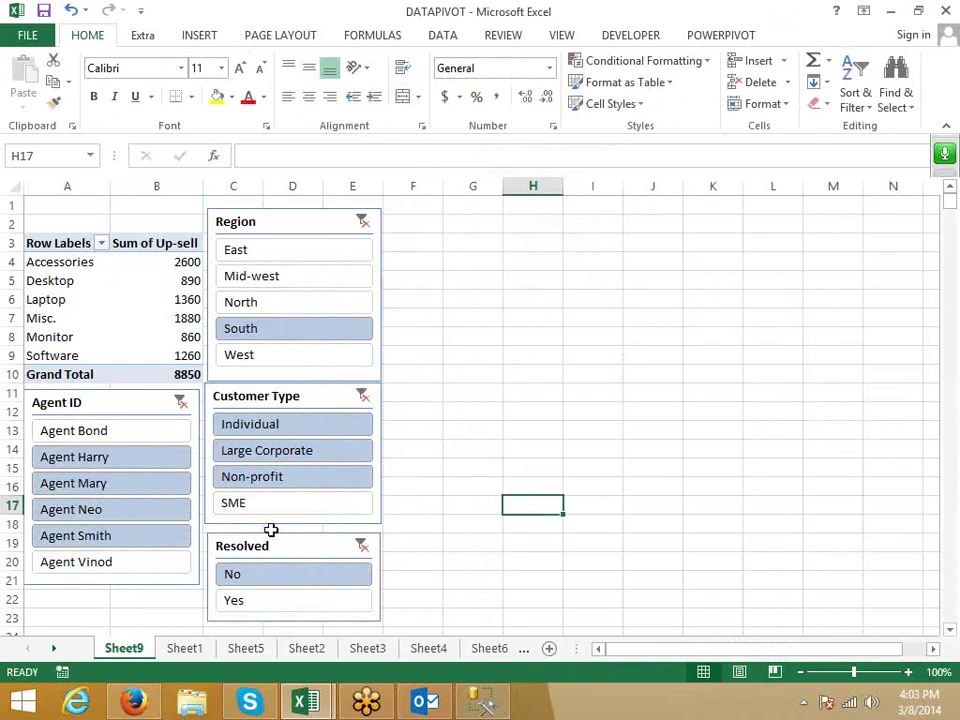
- Create a PivotChart of up-sell by product on its own chart sheet from the PivotTable
mouse_move(287, 708)
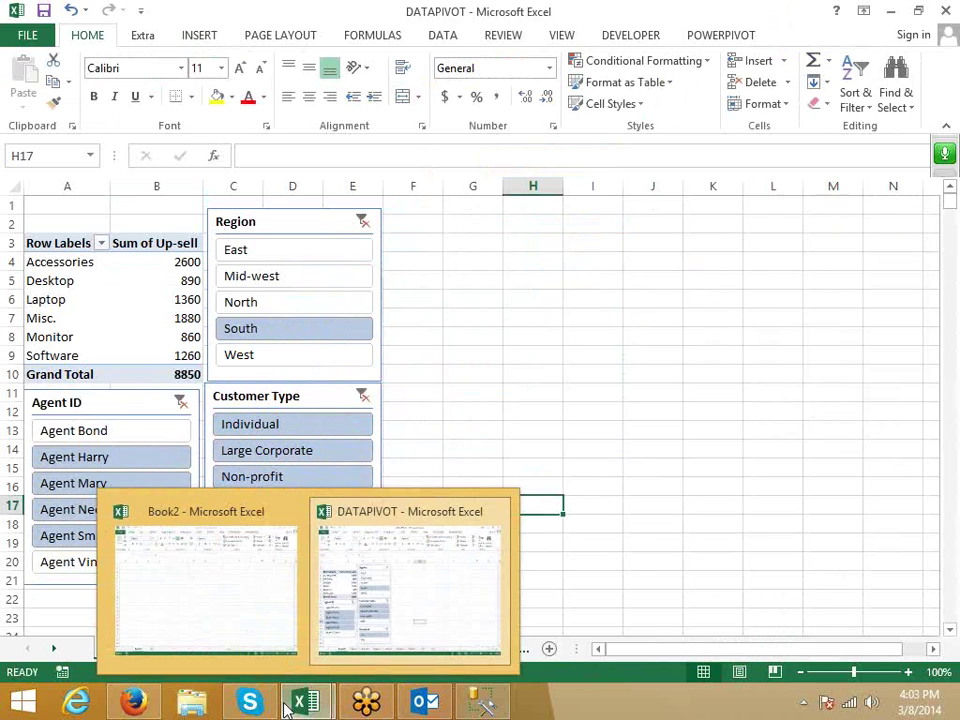
left_click(472, 317)
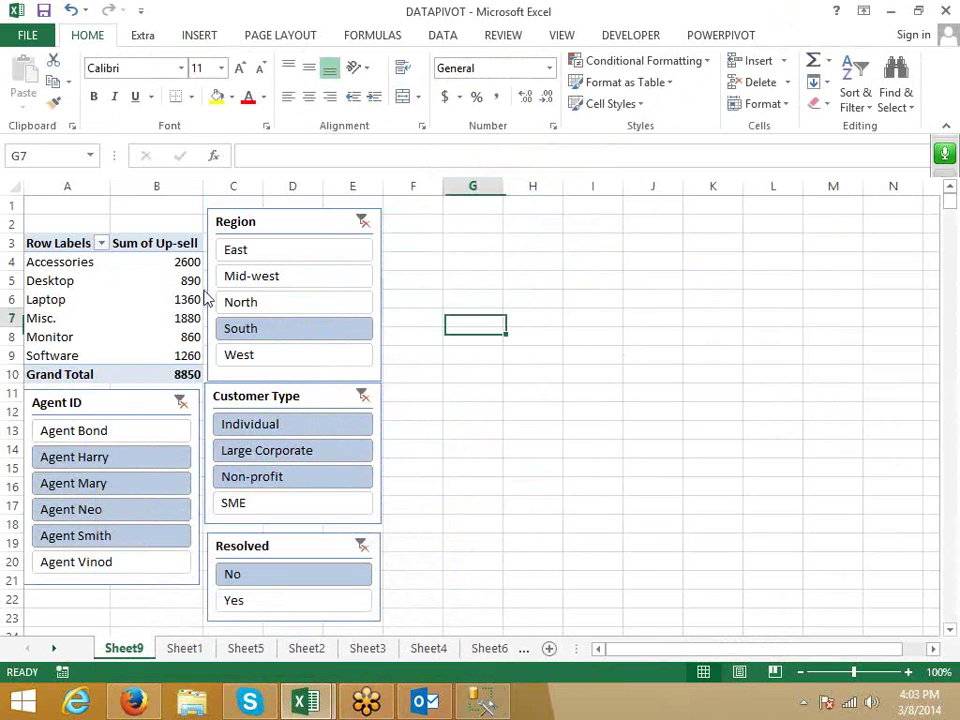
left_click(113, 285)
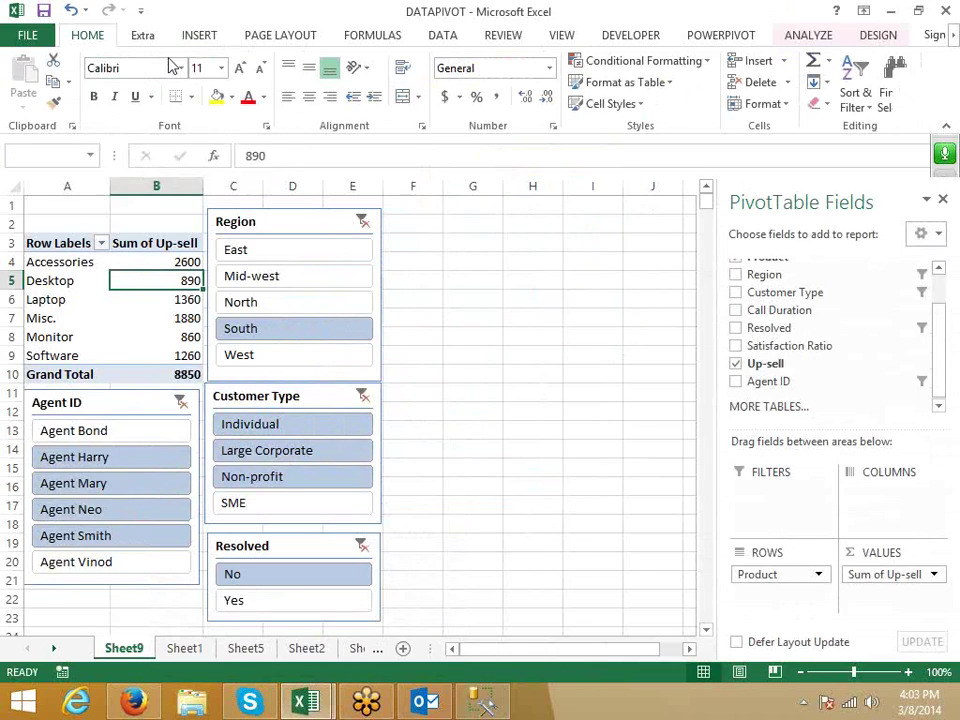
key("F11")
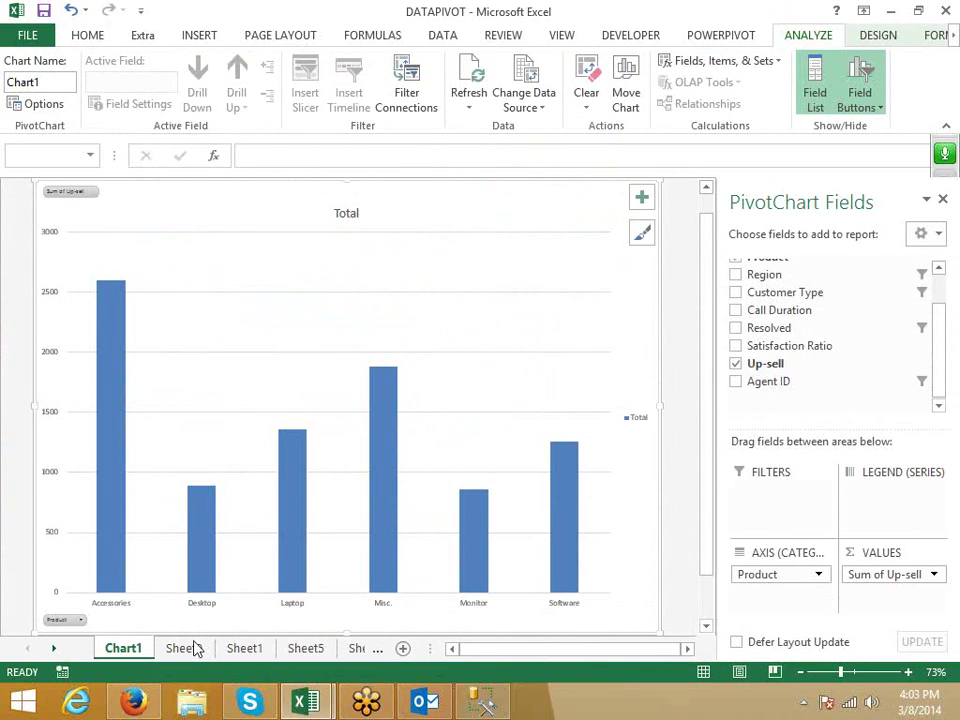
- Set the Region slicer on Sheet9 to East and North and view the updated PivotChart on Chart1
left_click(183, 648)
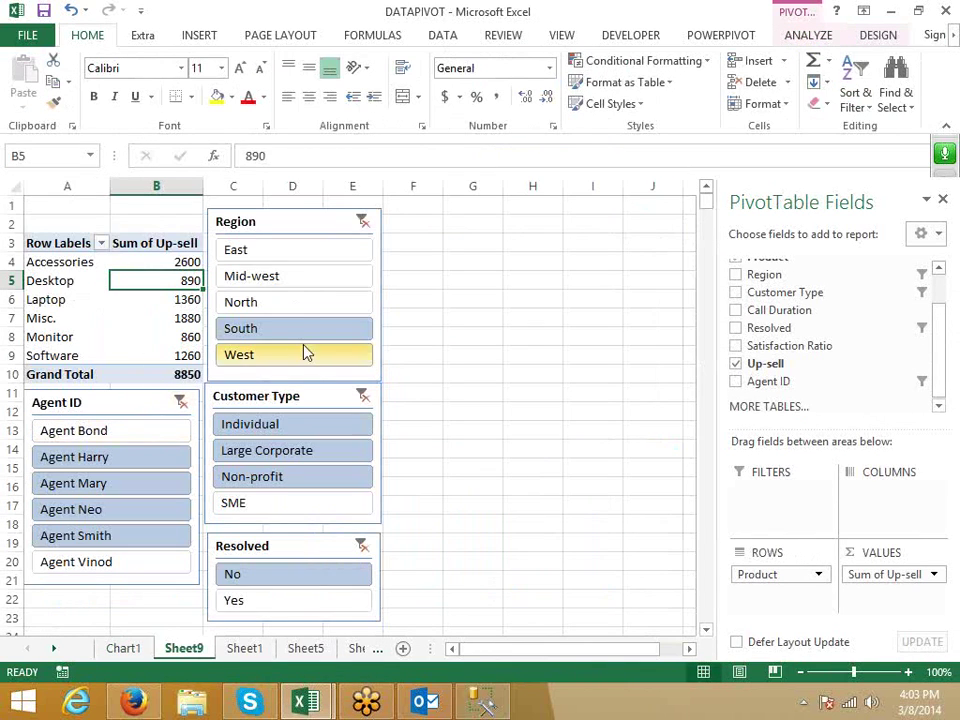
left_click(270, 251)
left_click(274, 274, "ctrl")
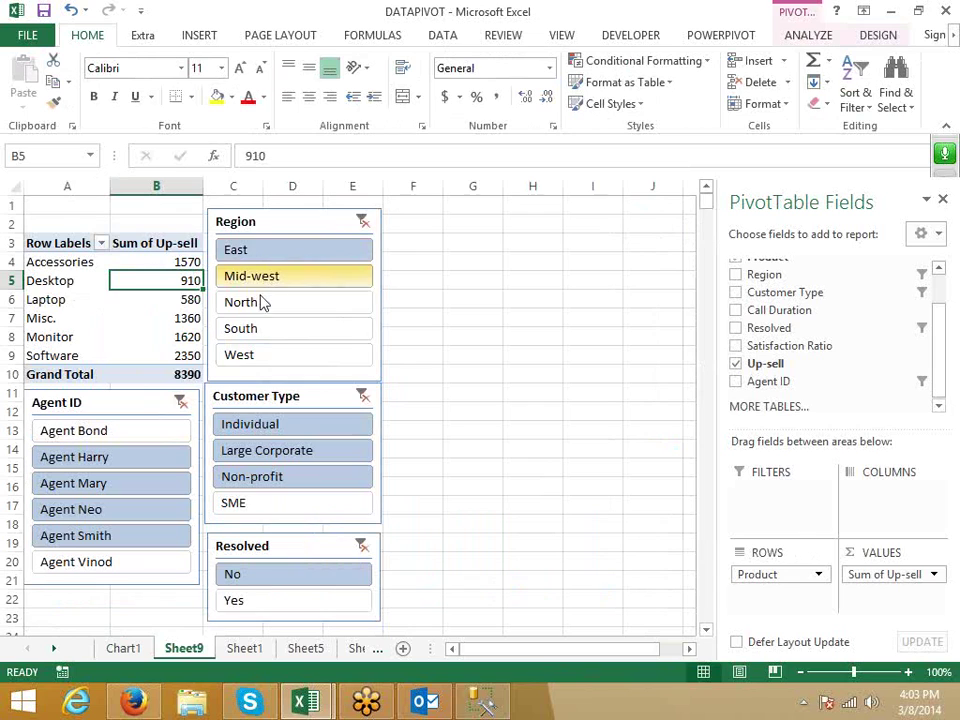
left_click(262, 302, "ctrl")
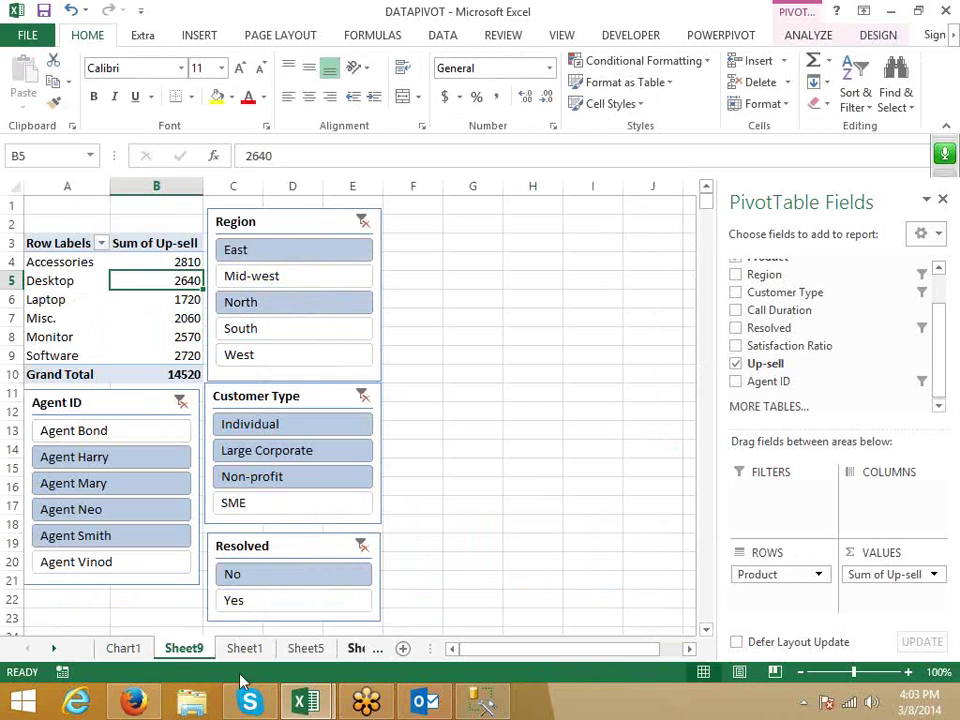
left_click(123, 648)
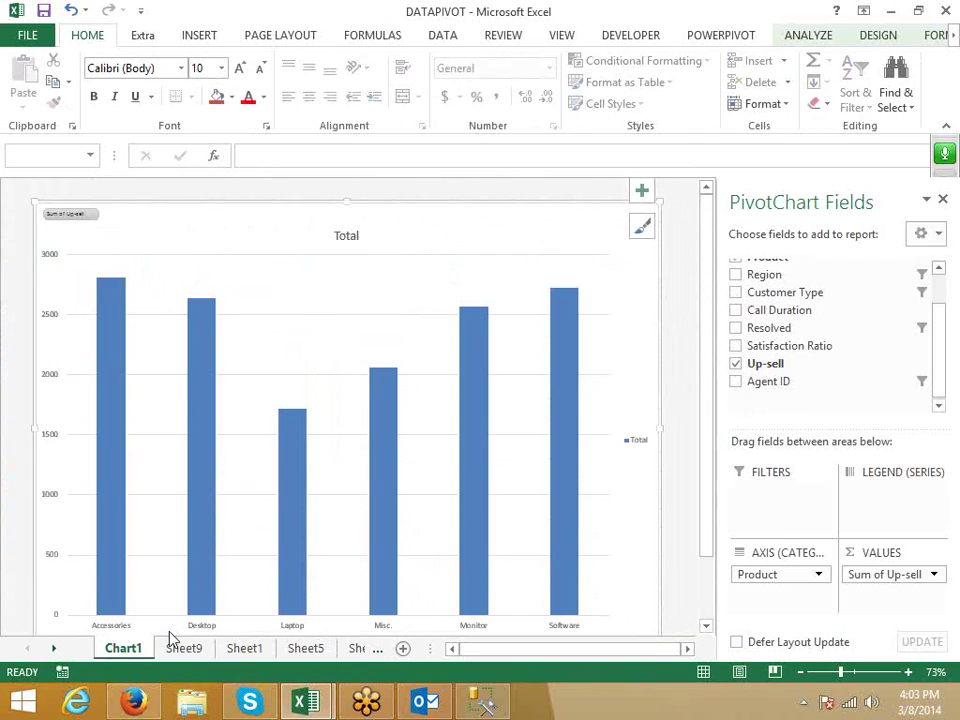
scroll(169, 632, "down", 2)
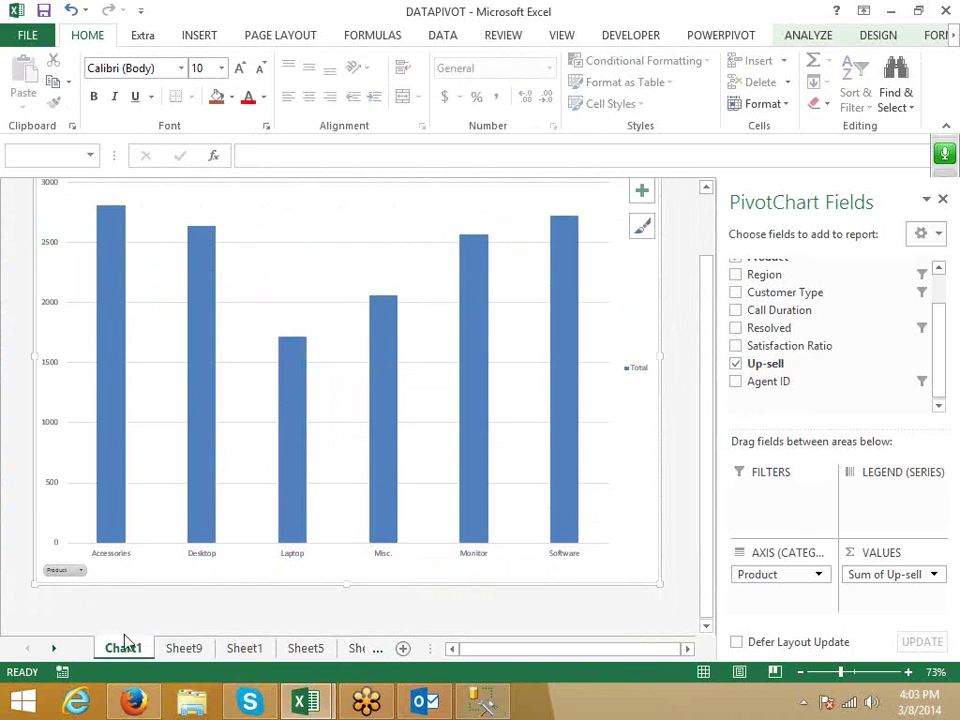
- Delete the Chart1 sheet
right_click(126, 651)
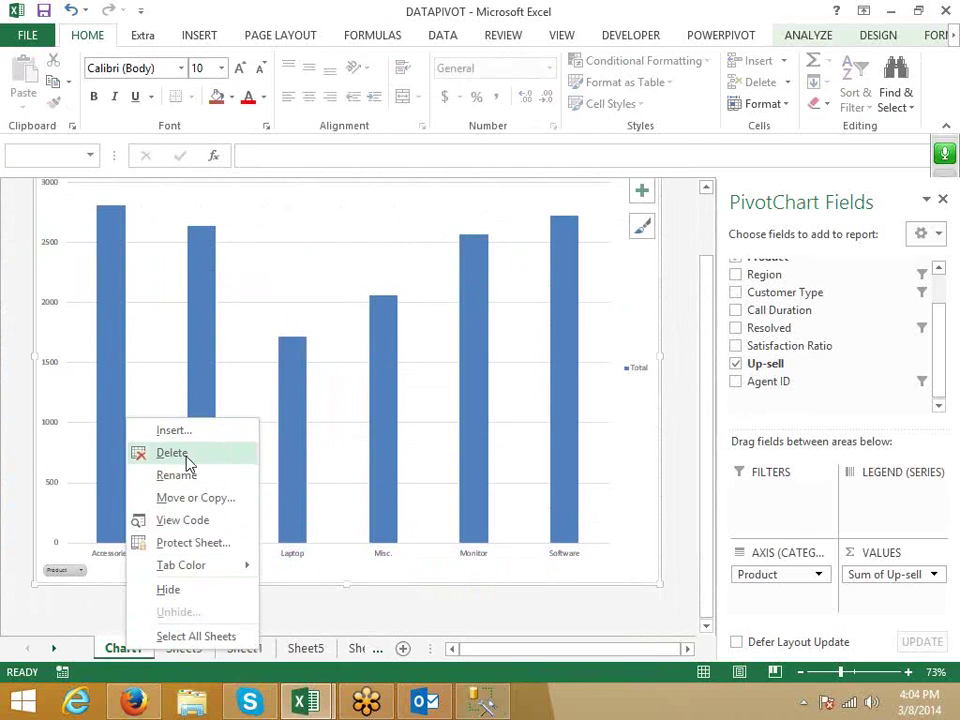
left_click(185, 454)
left_click(444, 400)
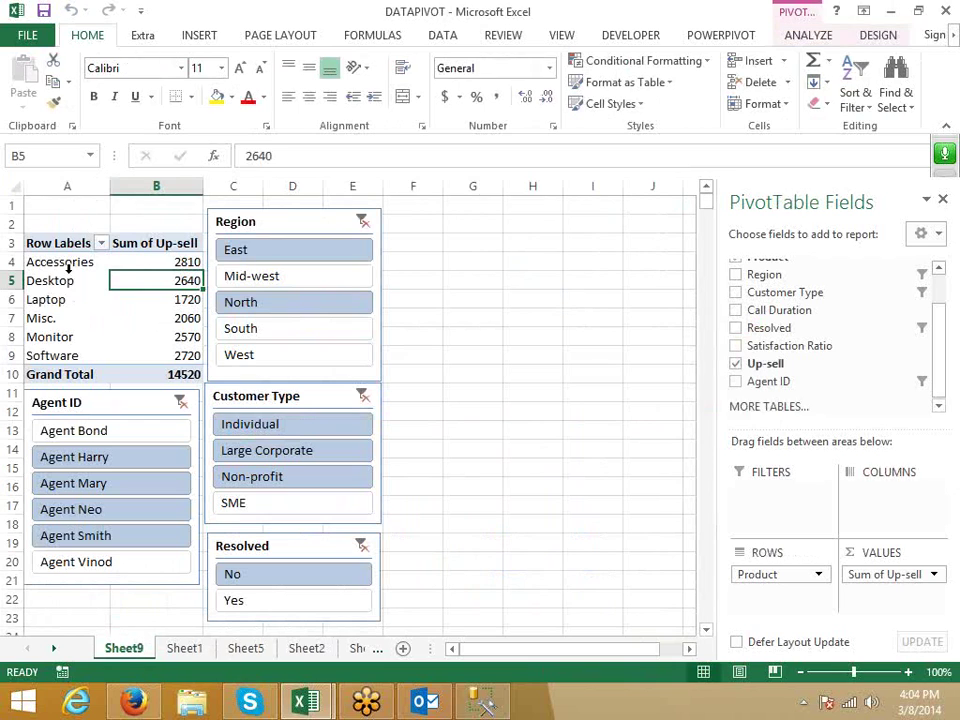
- Insert a clustered column PivotChart on Sheet9 and place it beside the Region and Customer Type slicers
left_click(66, 281)
left_click(199, 36)
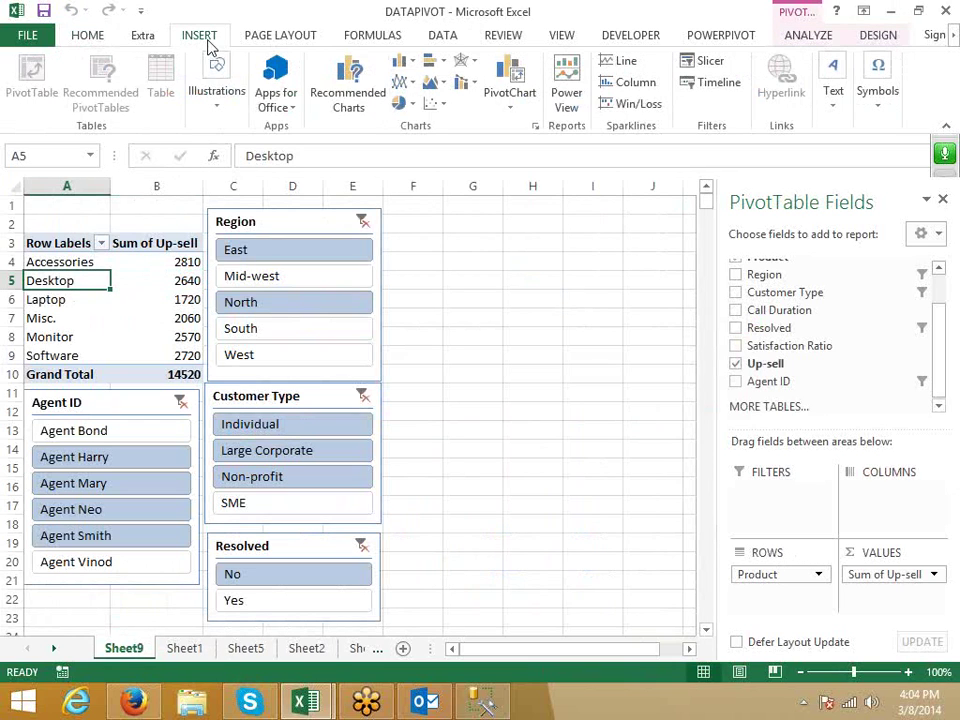
left_click(403, 66)
left_click(418, 118)
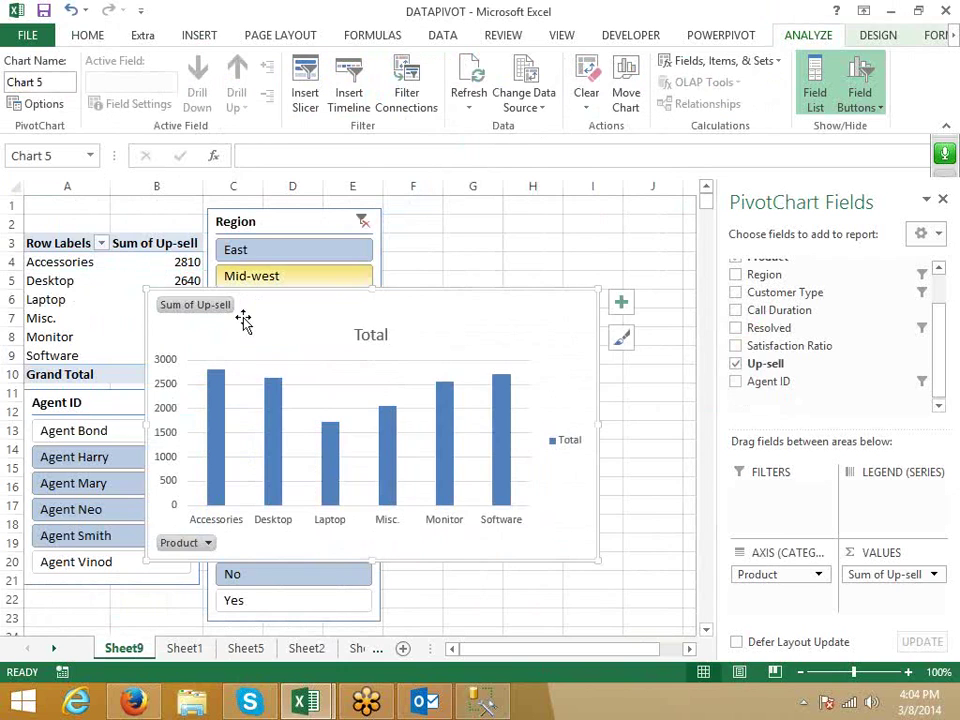
left_click_drag(243, 320, 481, 236)
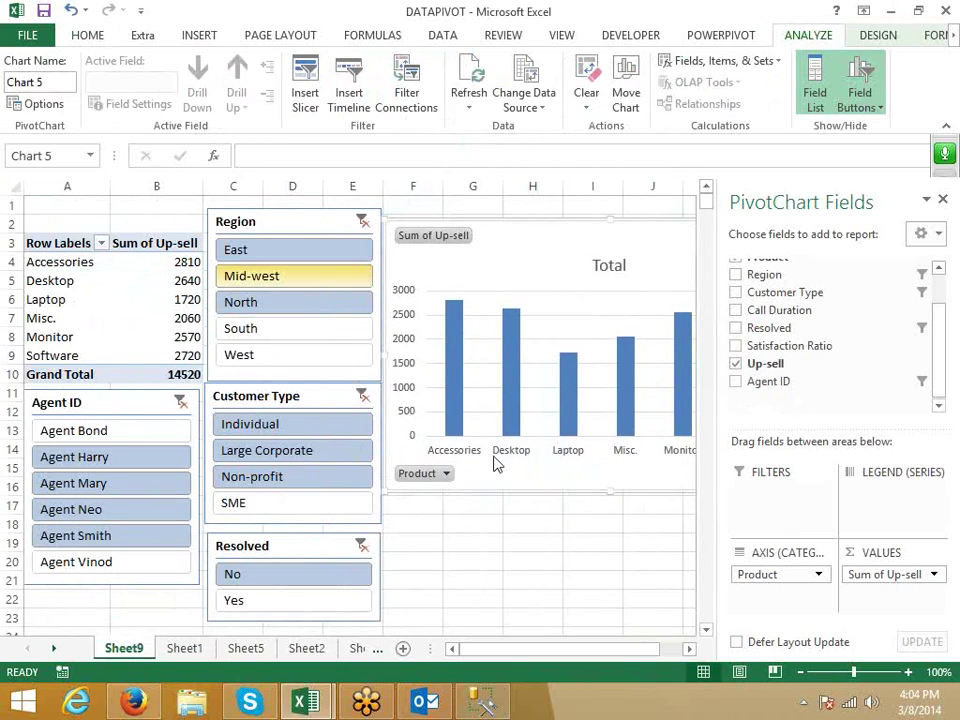
left_click(497, 576)
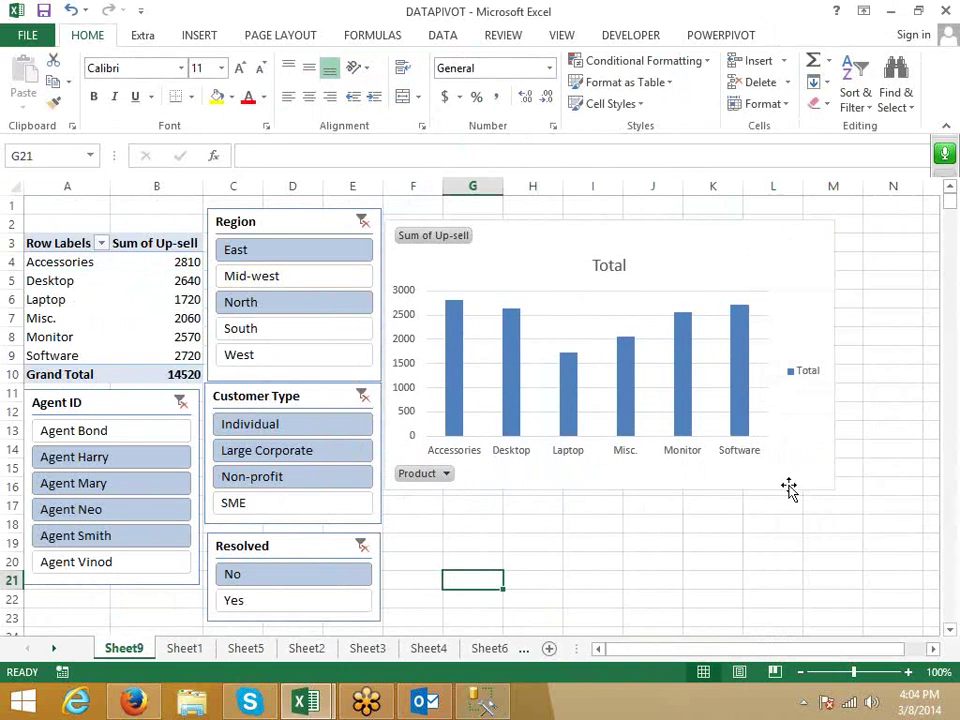
left_click(830, 490)
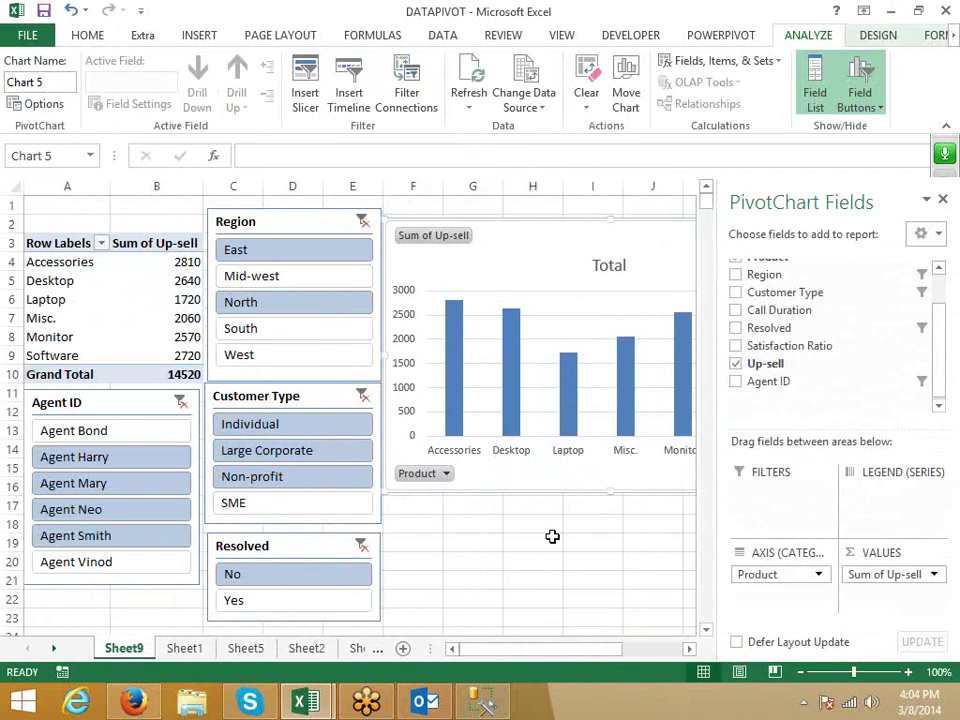
left_click(552, 537)
left_click(447, 475)
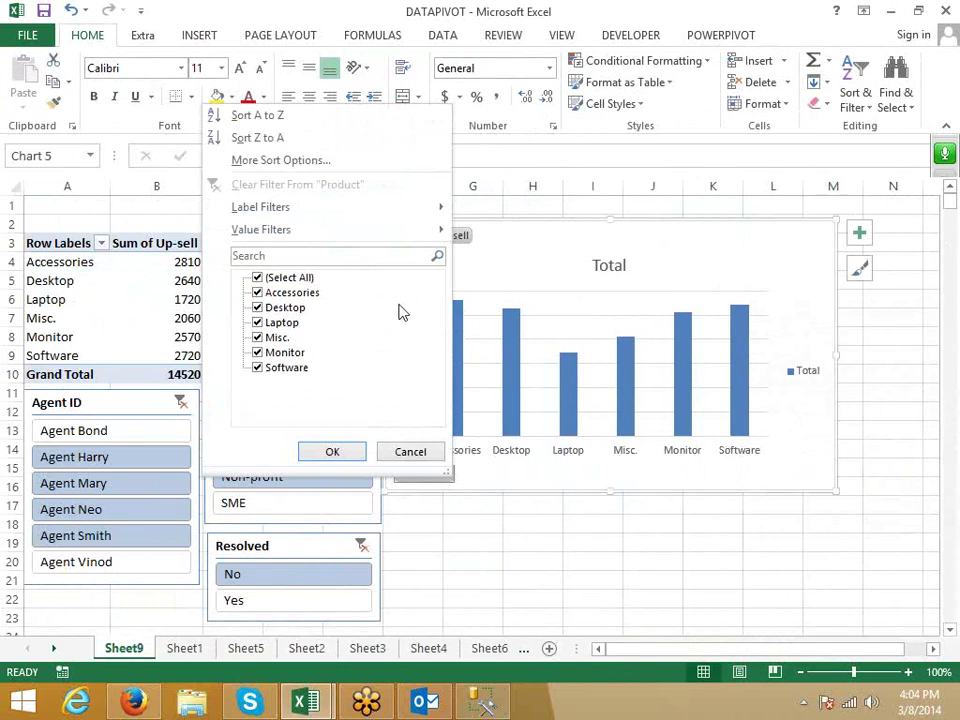
left_click(600, 476)
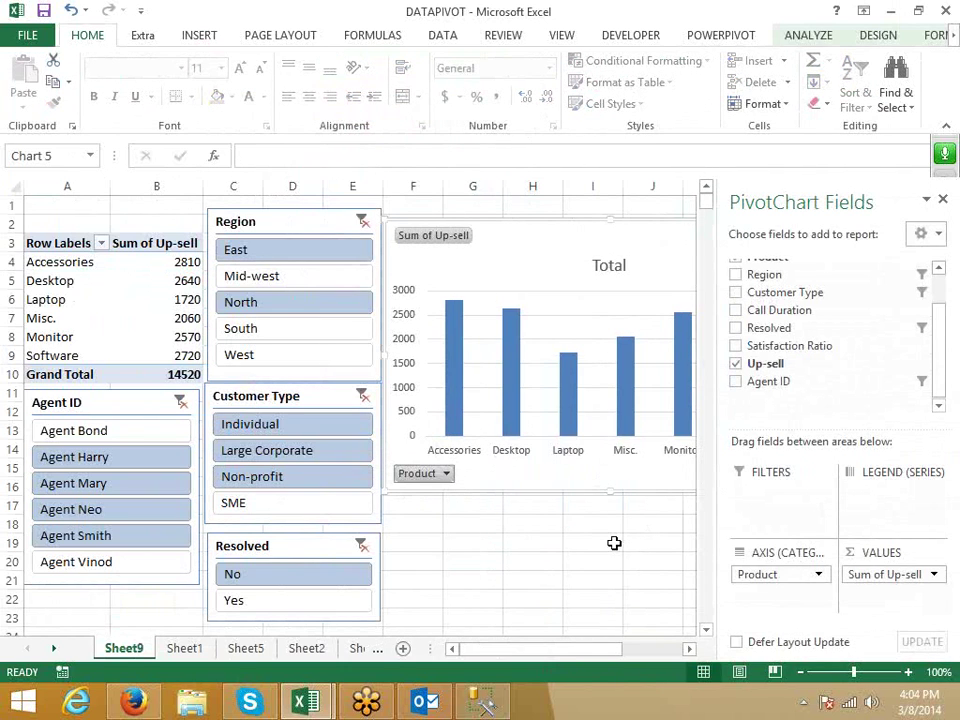
left_click(614, 543)
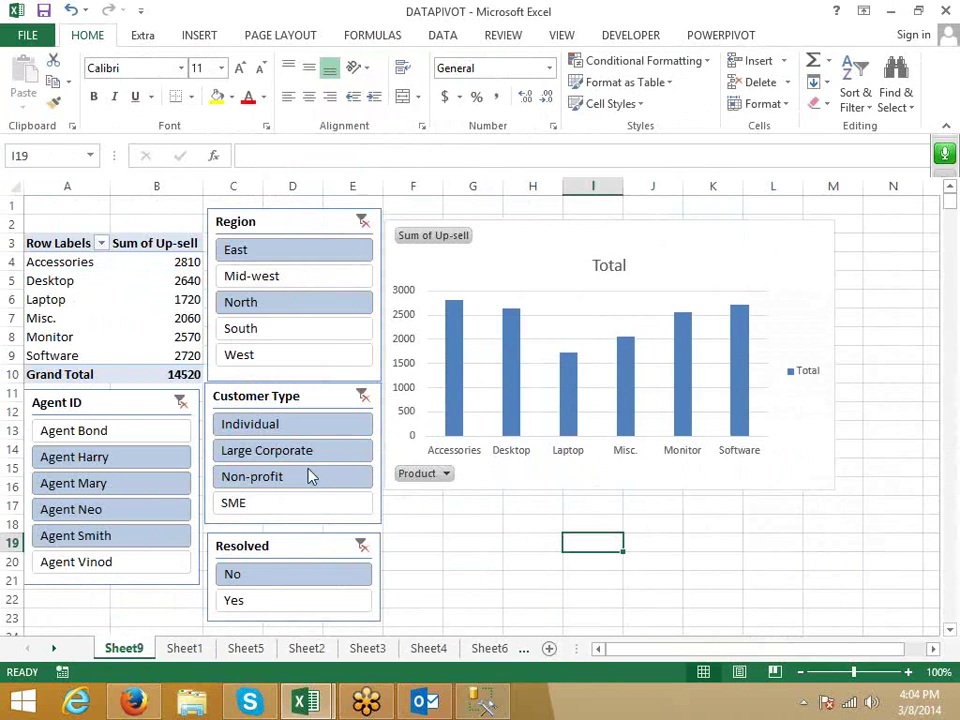
- Filter the PivotTable and chart by region to West, South and finally Mid-west
left_click(283, 344)
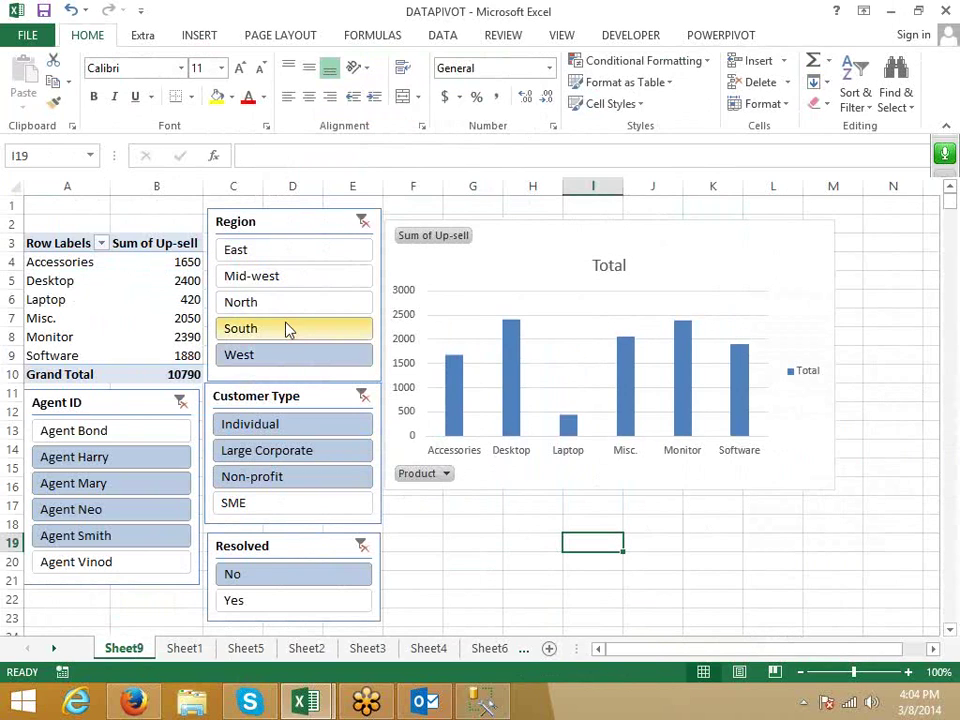
left_click(285, 328)
left_click(285, 279)
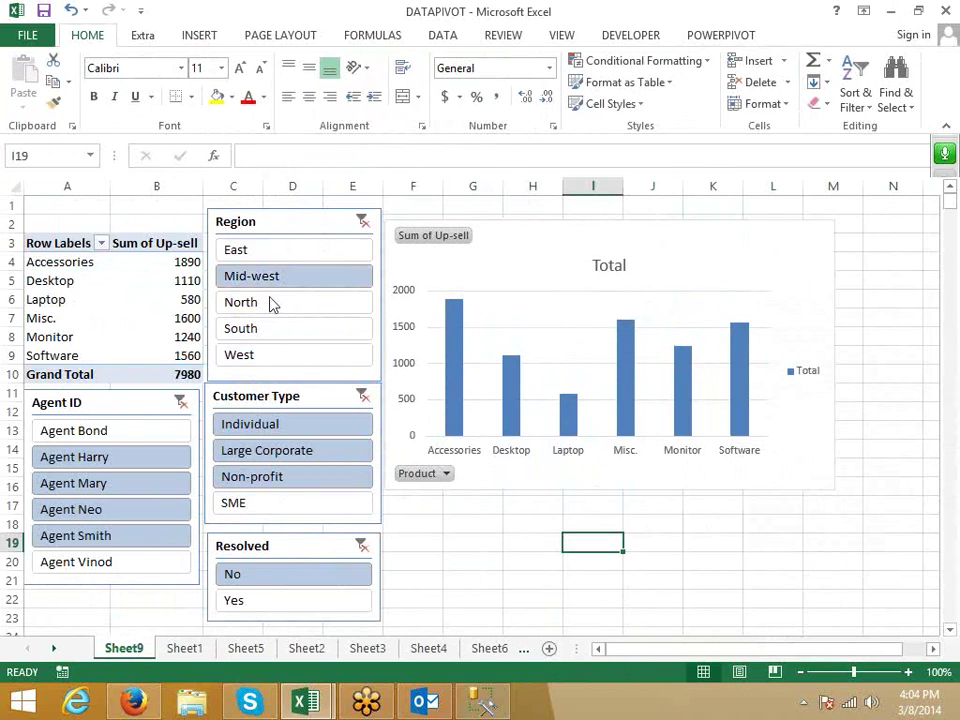
- Filter the Agent ID slicer to only the fifth listed agent, and switch Resolved to Yes and back to No
left_click(90, 458)
left_click(90, 537)
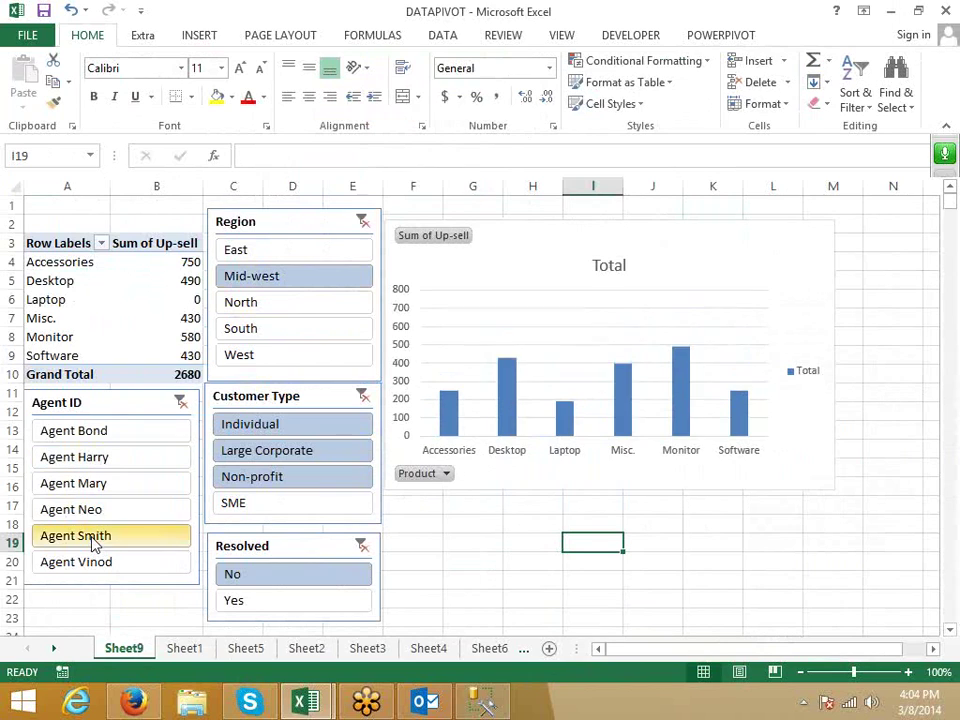
left_click(240, 599)
left_click(240, 574)
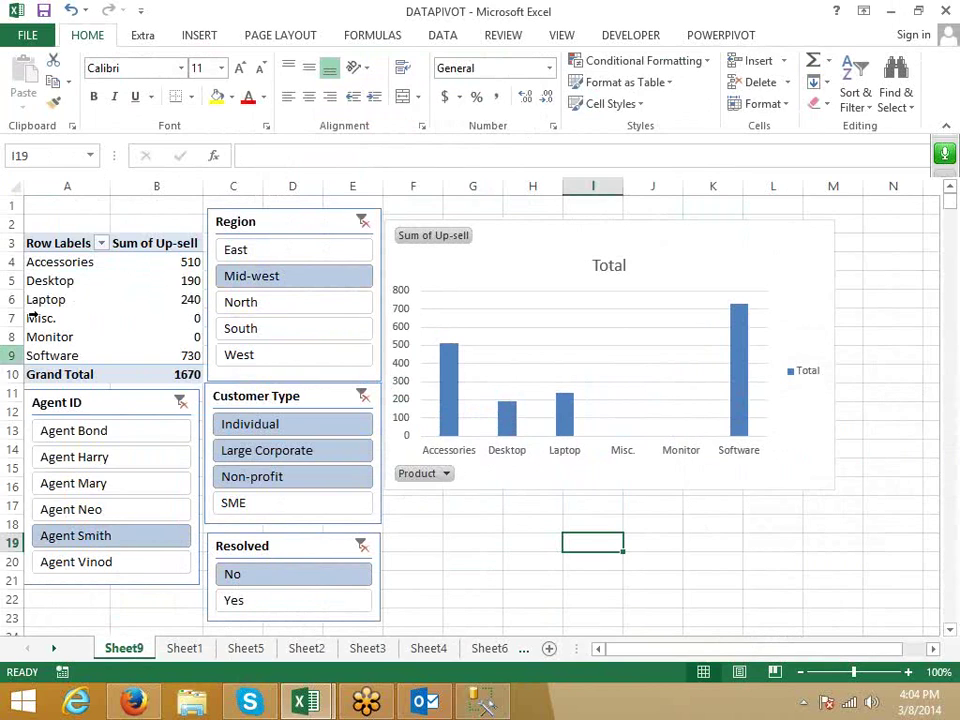
- Insert a Date Time timeline for the PivotTable and place it directly below the PivotChart
left_click(72, 268)
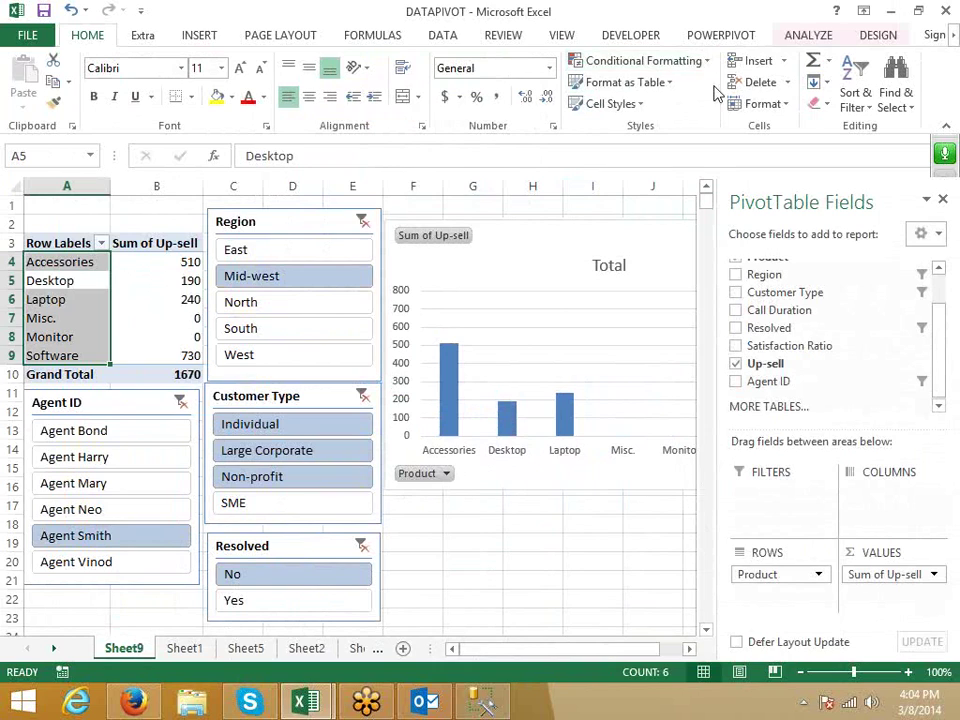
left_click(199, 35)
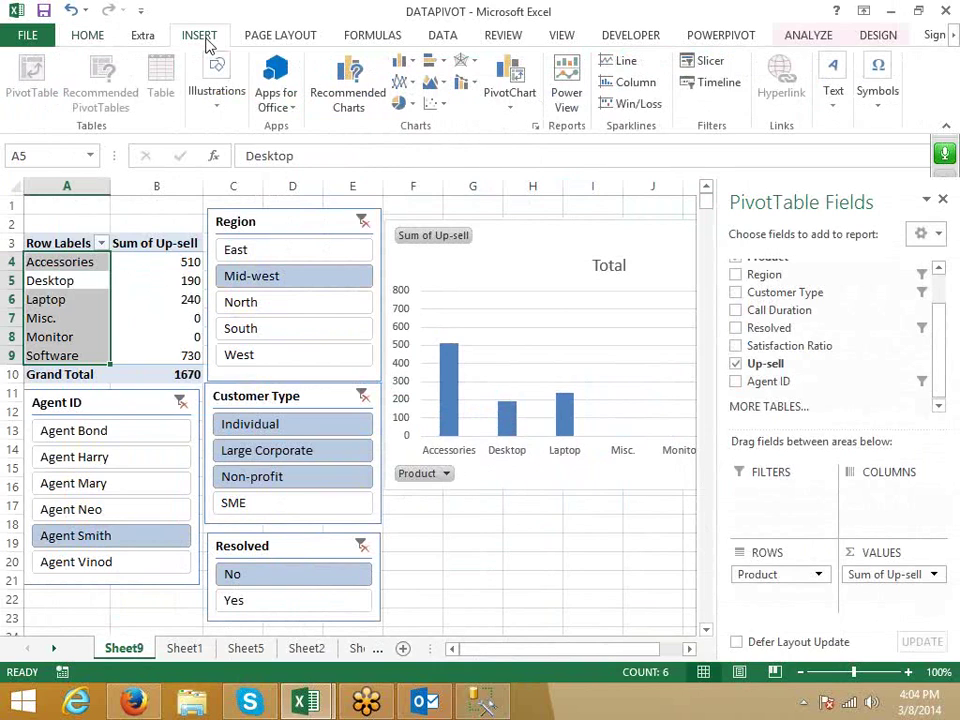
left_click(722, 89)
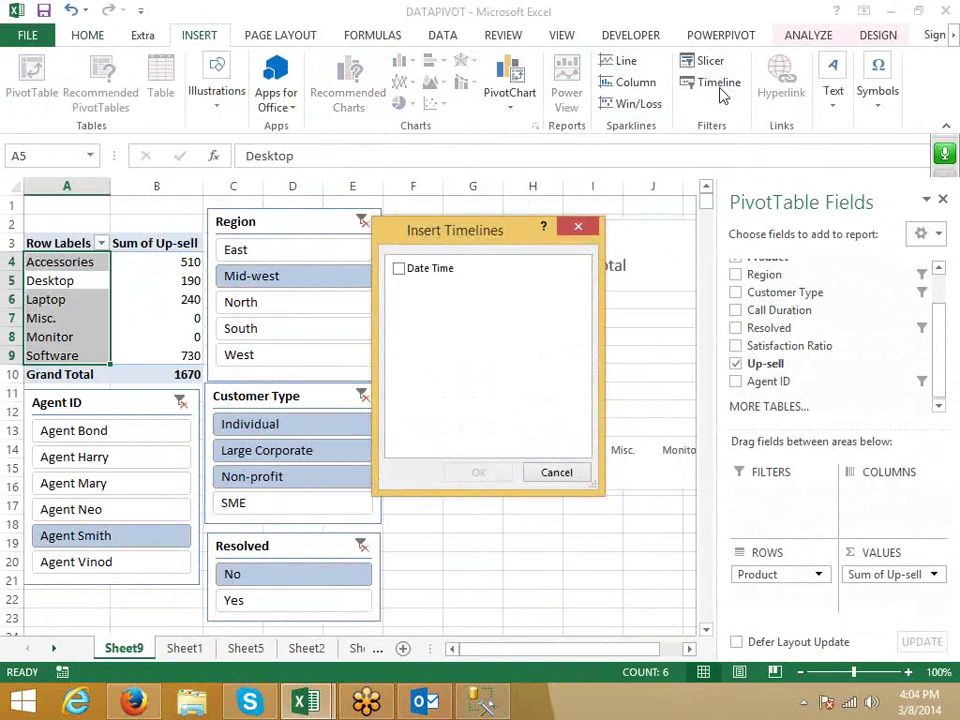
left_click(399, 272)
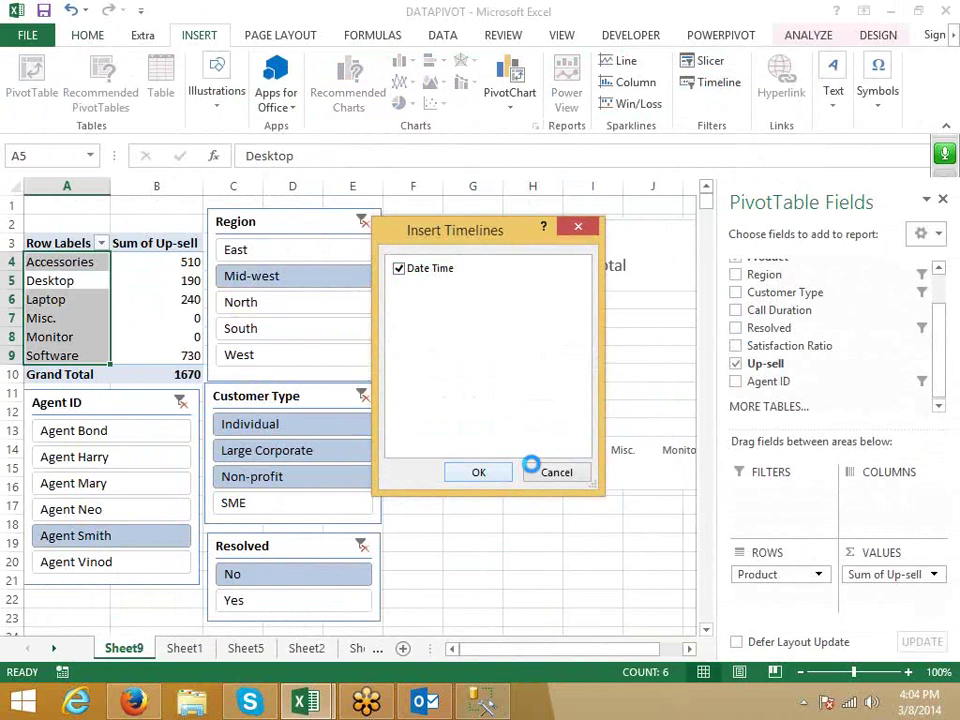
left_click_drag(355, 375, 542, 514)
- Filter the data with the Date Time timeline to January–April 2012 and finally to May 2012 alone
left_click(505, 580)
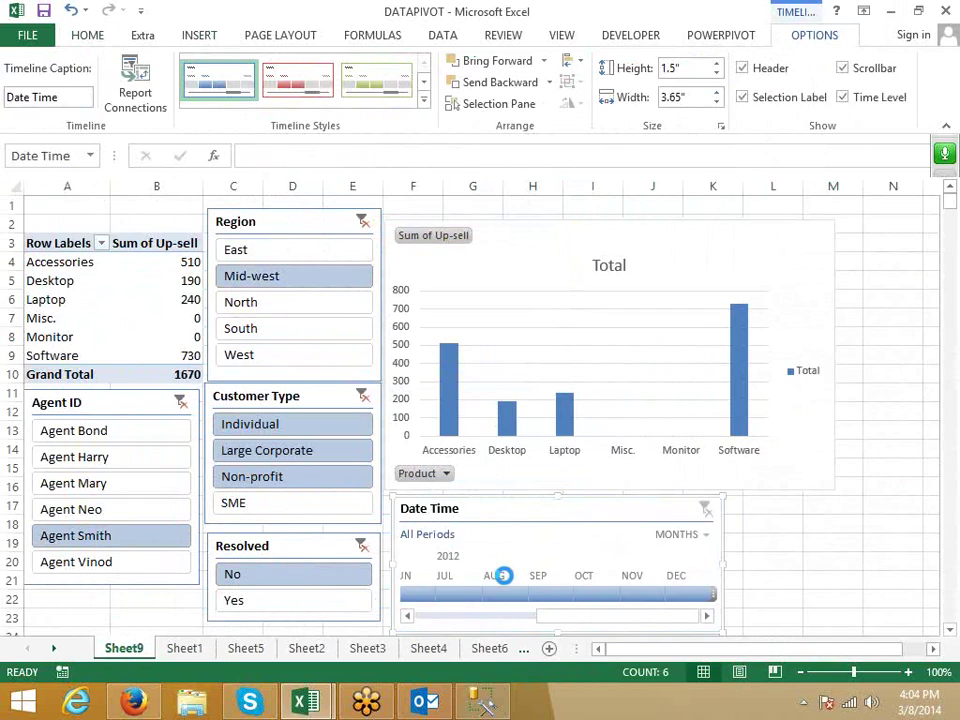
mouse_move(555, 622)
left_mouse_down()
mouse_move(433, 624)
mouse_move(553, 602)
left_mouse_up()
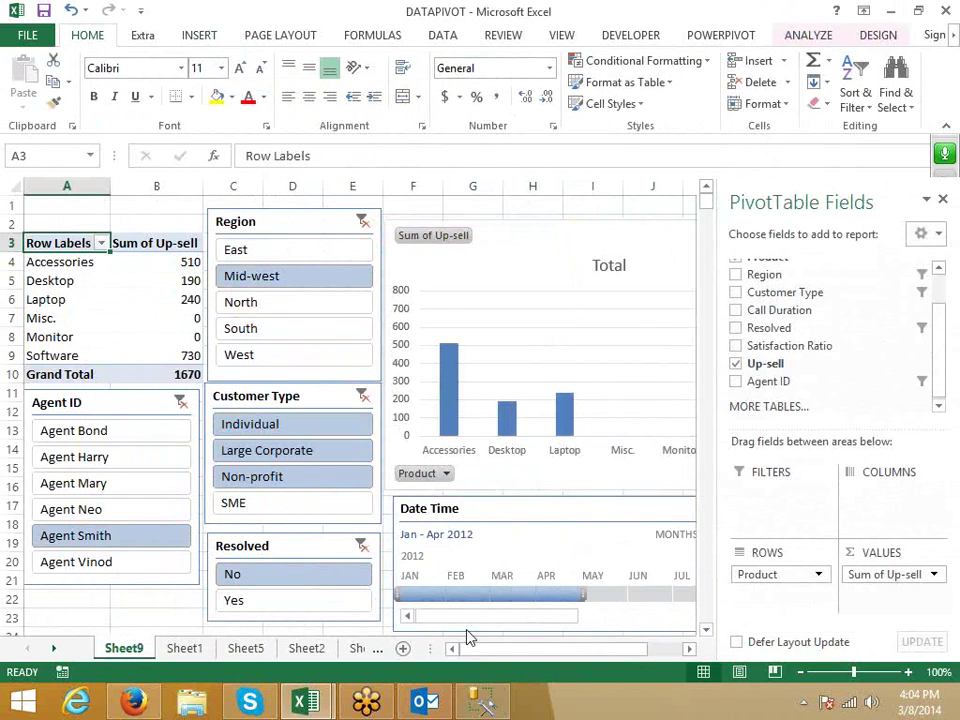
left_click(614, 590)
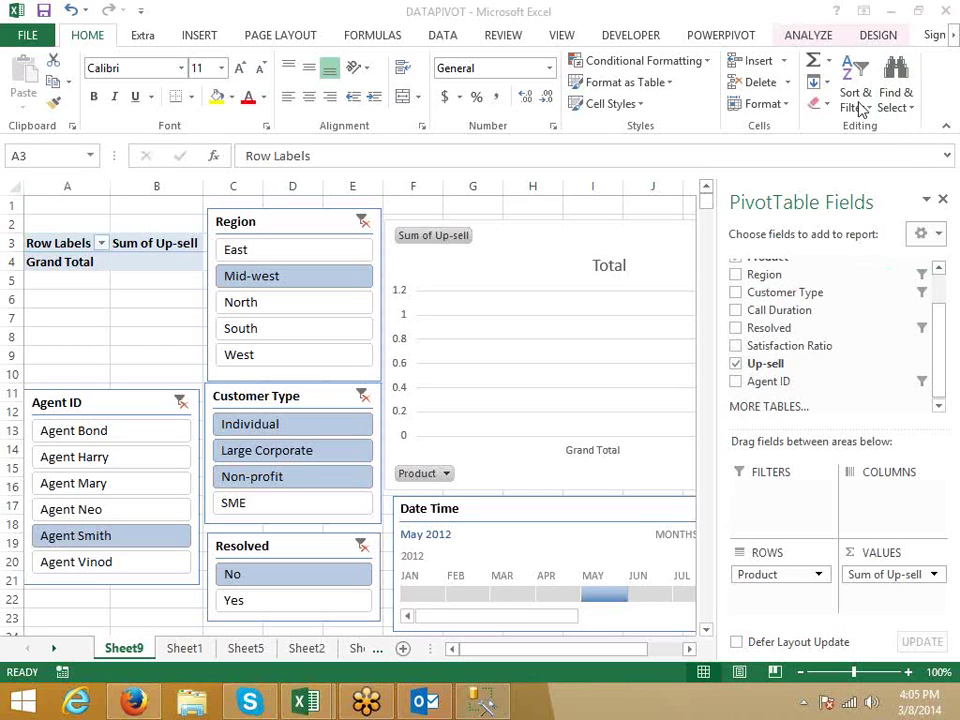
- Close the PivotTable field list and select the empty cell M19 outside the PivotTable
left_click(801, 38)
left_click(943, 200)
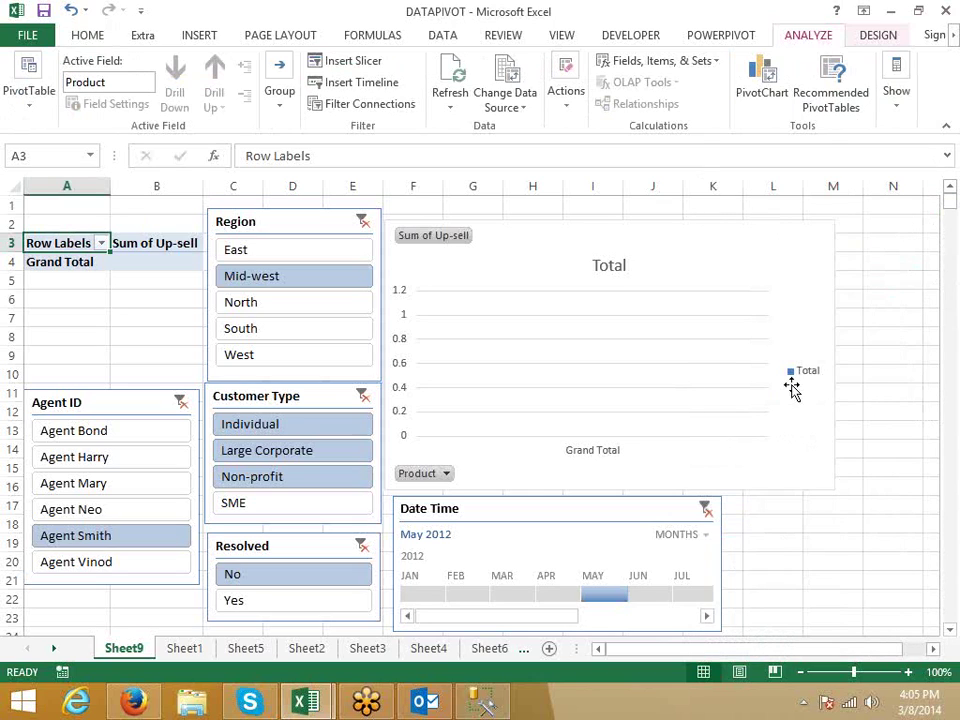
left_click(819, 541)
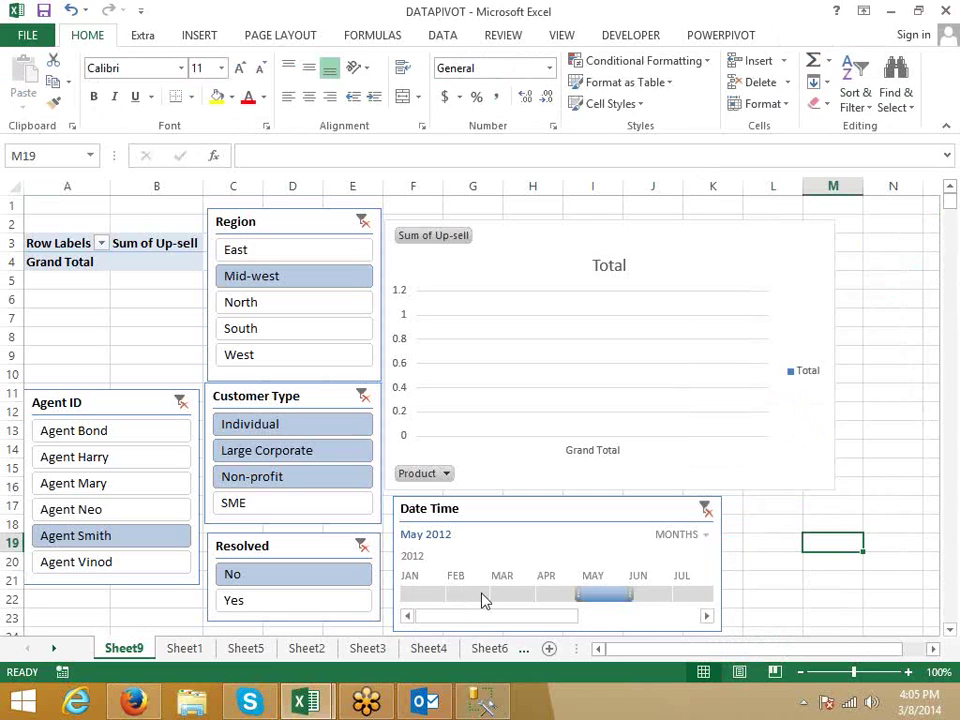
- Filter the Date Time timeline to February 2012, and extend the selection to January–July 2012
left_click_drag(470, 595, 634, 602)
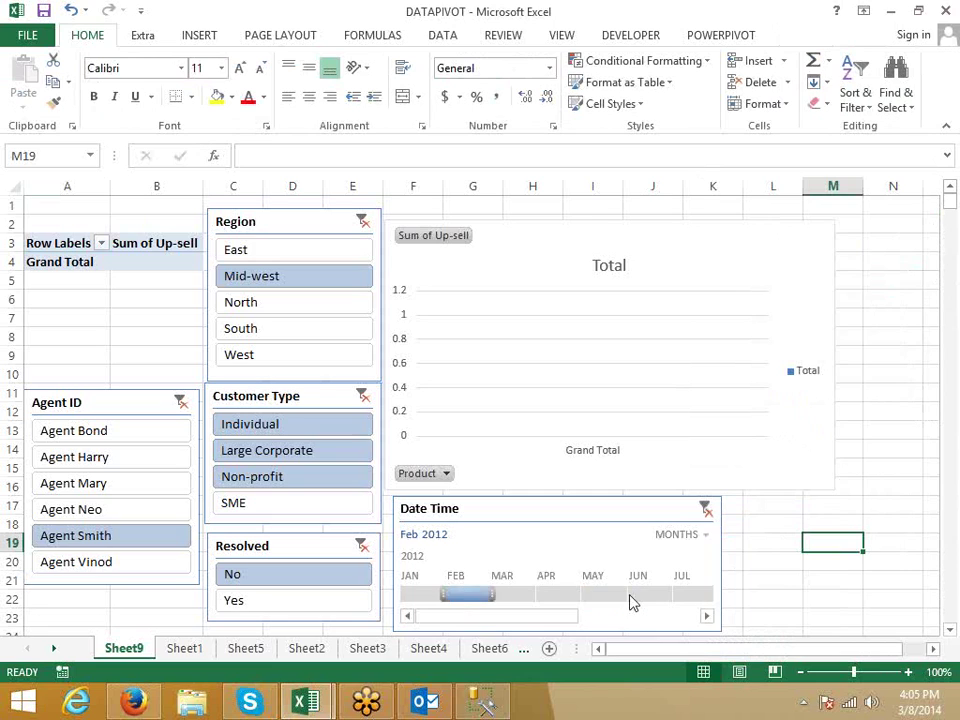
left_click(686, 600)
left_click_drag(686, 600, 376, 598)
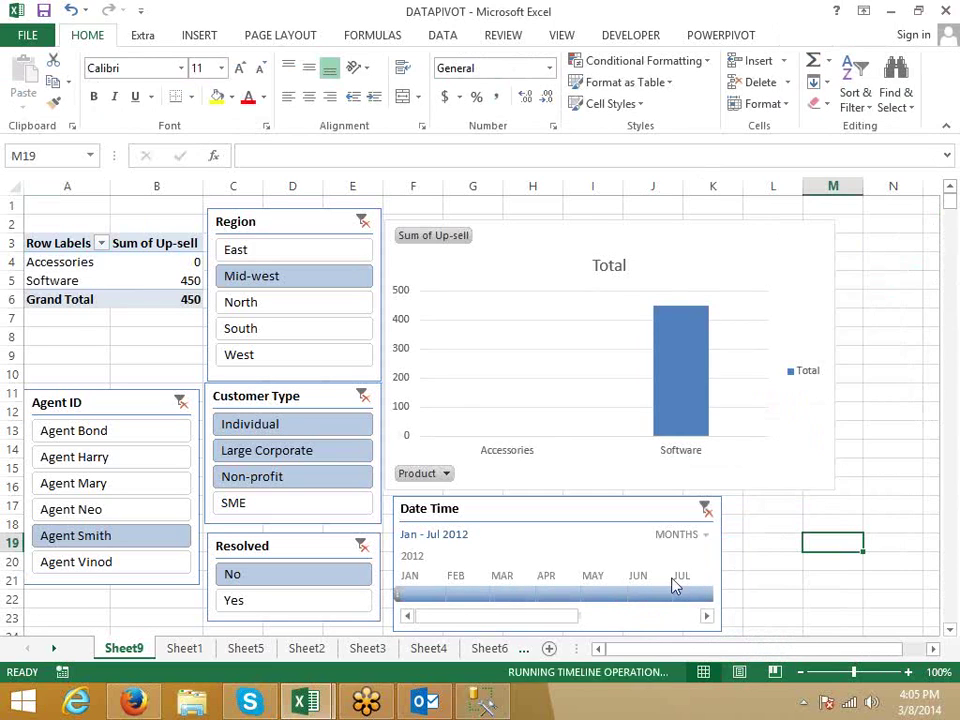
- Switch the Date Time timeline to quarters and select Q1 through Q4 of 2012
left_click(705, 536)
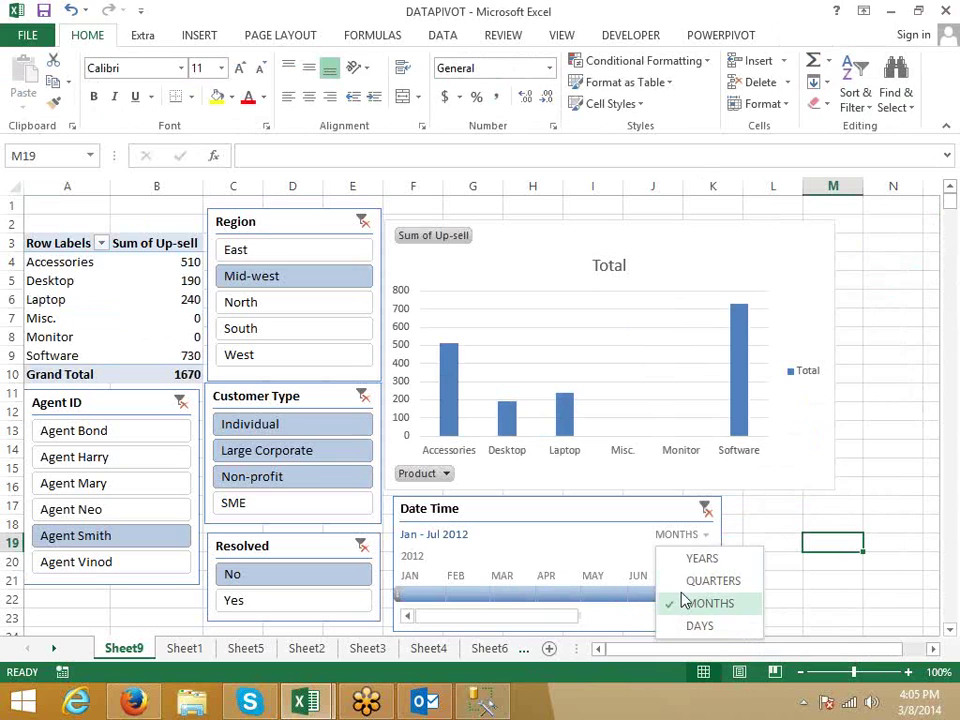
left_click(690, 580)
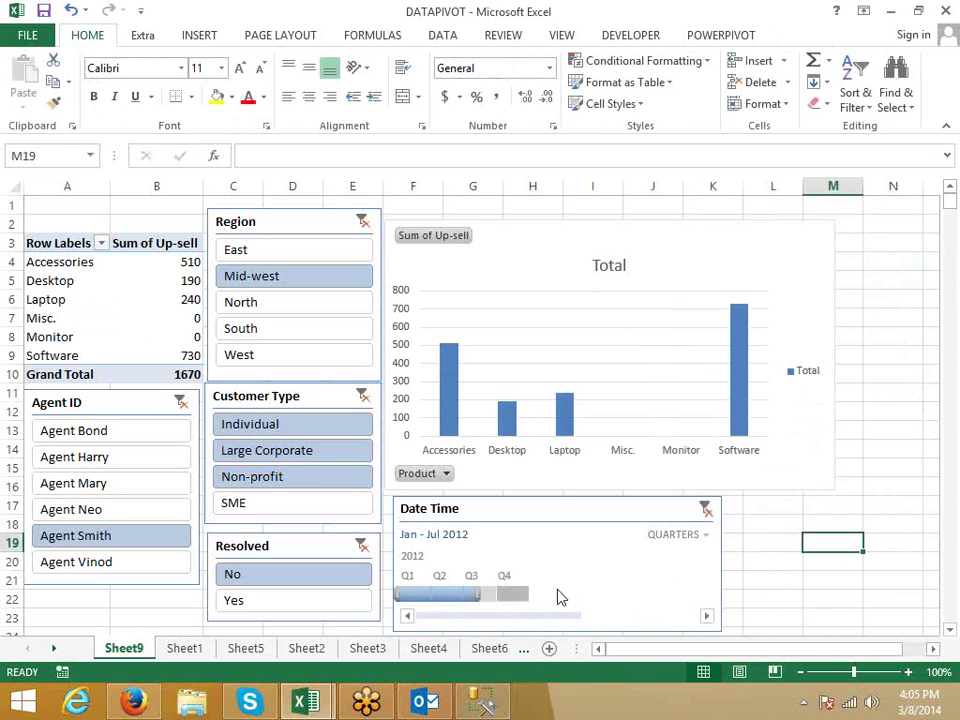
left_click(407, 596)
mouse_move(402, 593)
left_mouse_down()
mouse_move(520, 598)
mouse_move(403, 596)
left_mouse_up()
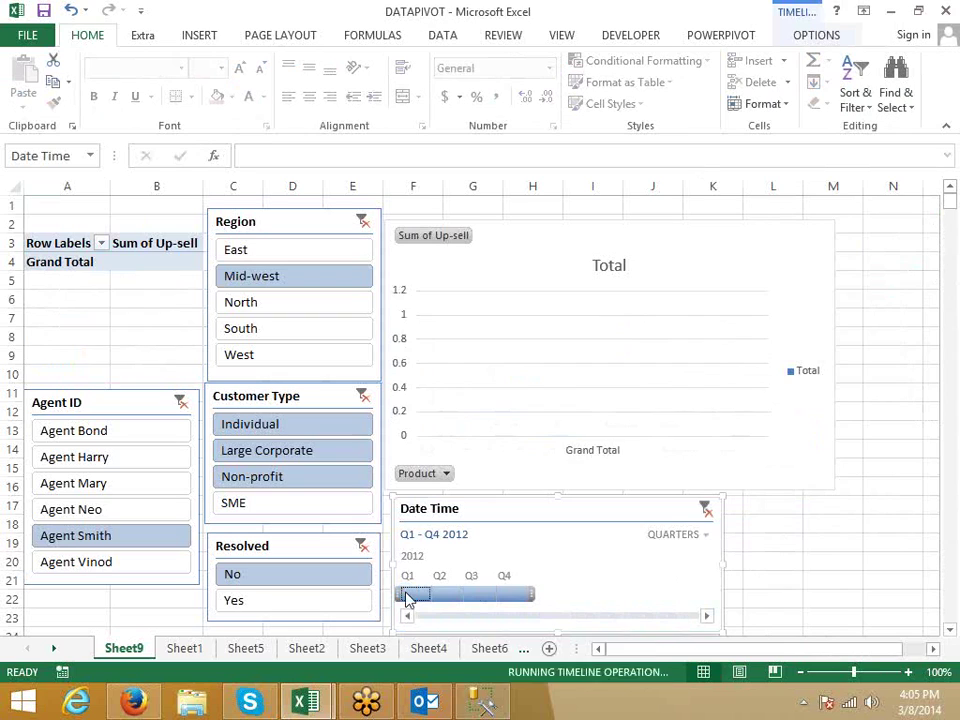
- Switch the Date Time timeline to days and filter to January 1, January 1–12 and finally January 1–11, 2012
left_click(700, 535)
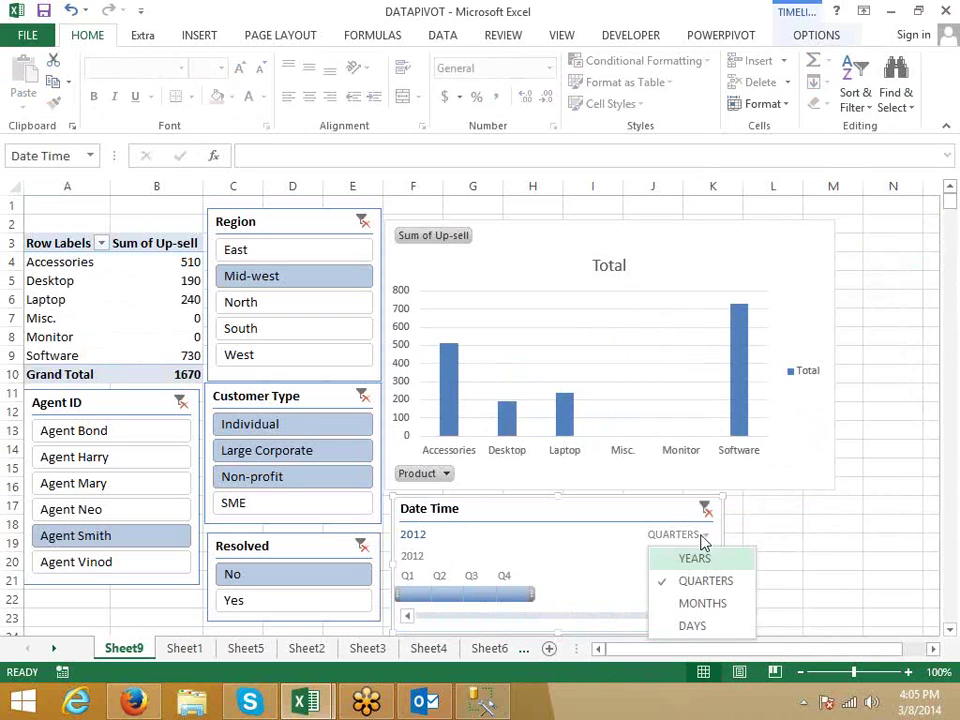
left_click(690, 626)
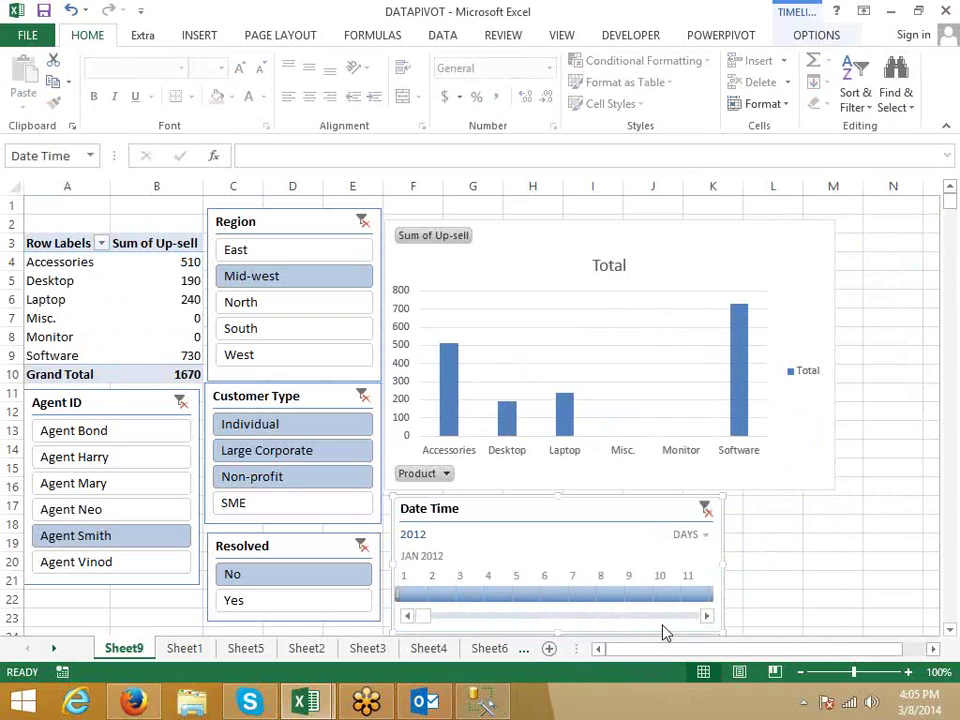
left_click(418, 600)
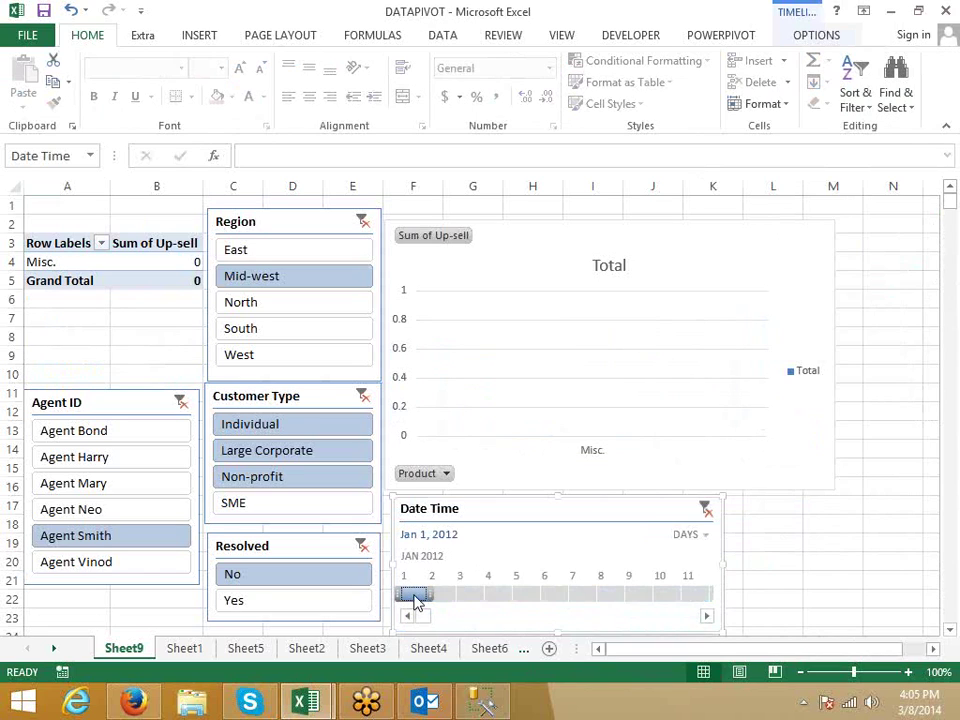
left_click_drag(418, 600, 716, 610)
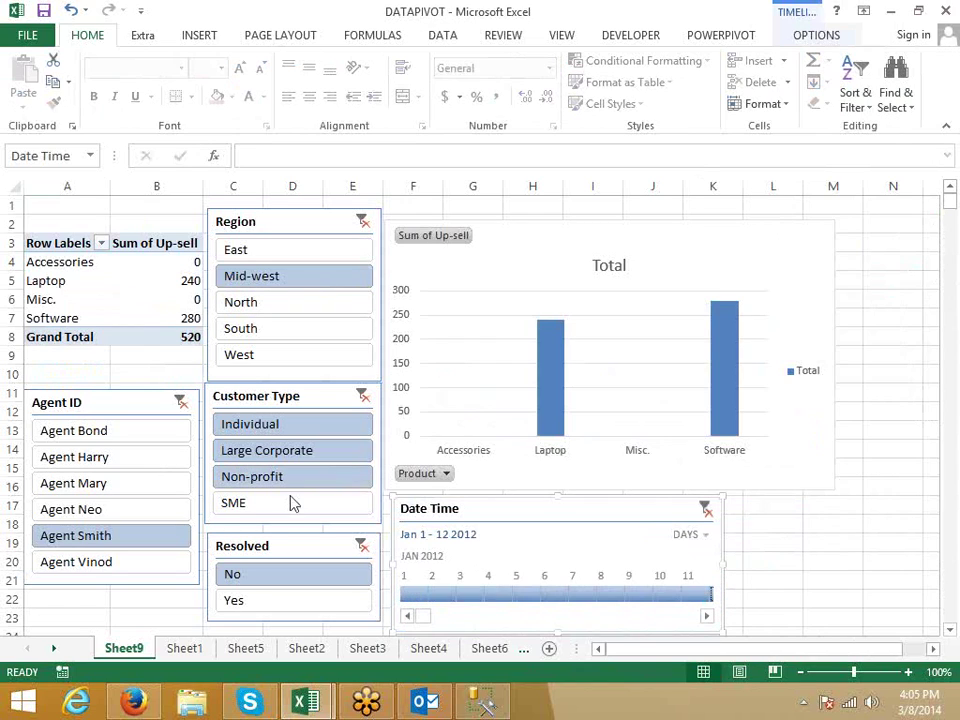
left_click(704, 598)
left_click(406, 595, "shift")
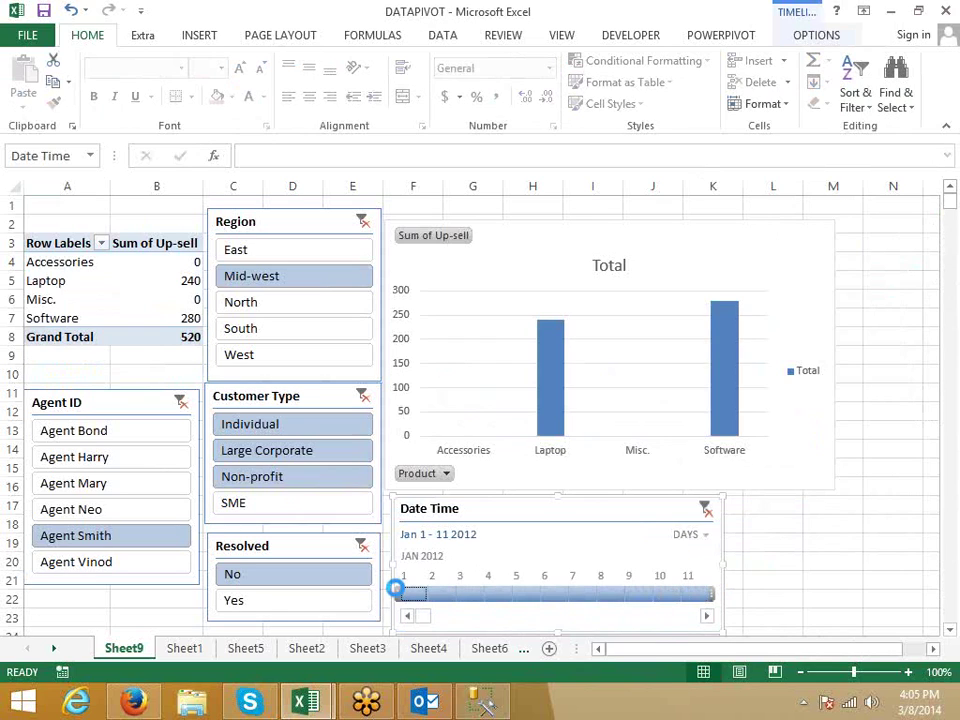
- Switch the Date Time timeline to years and back to quarters, and filter to Q1–Q3 and finally all four quarters of 2012
left_click(701, 538)
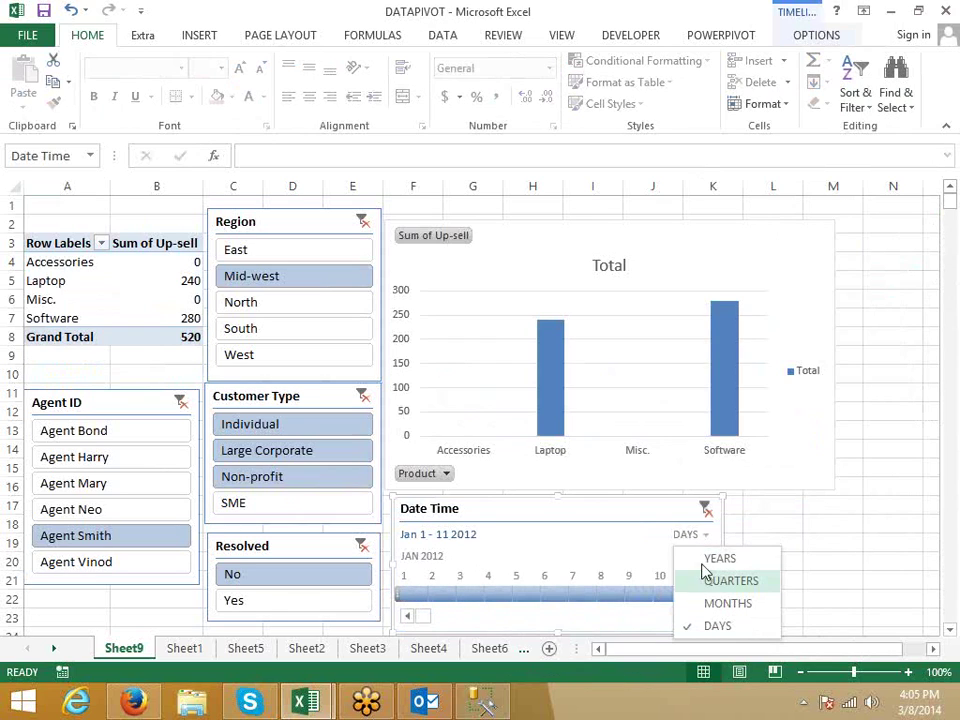
left_click(715, 558)
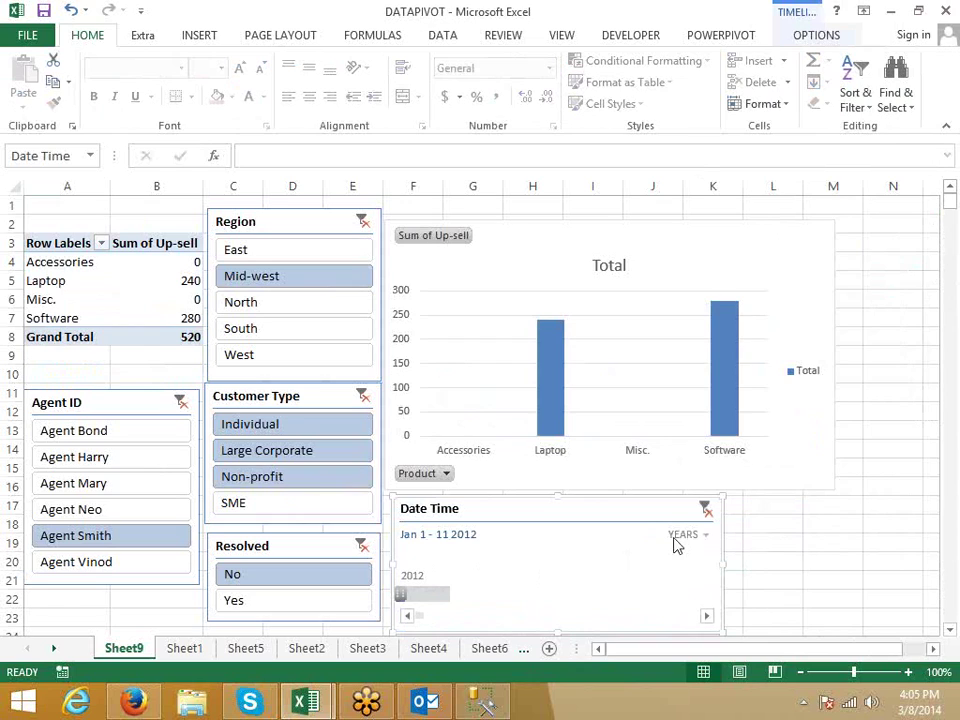
left_click(706, 538)
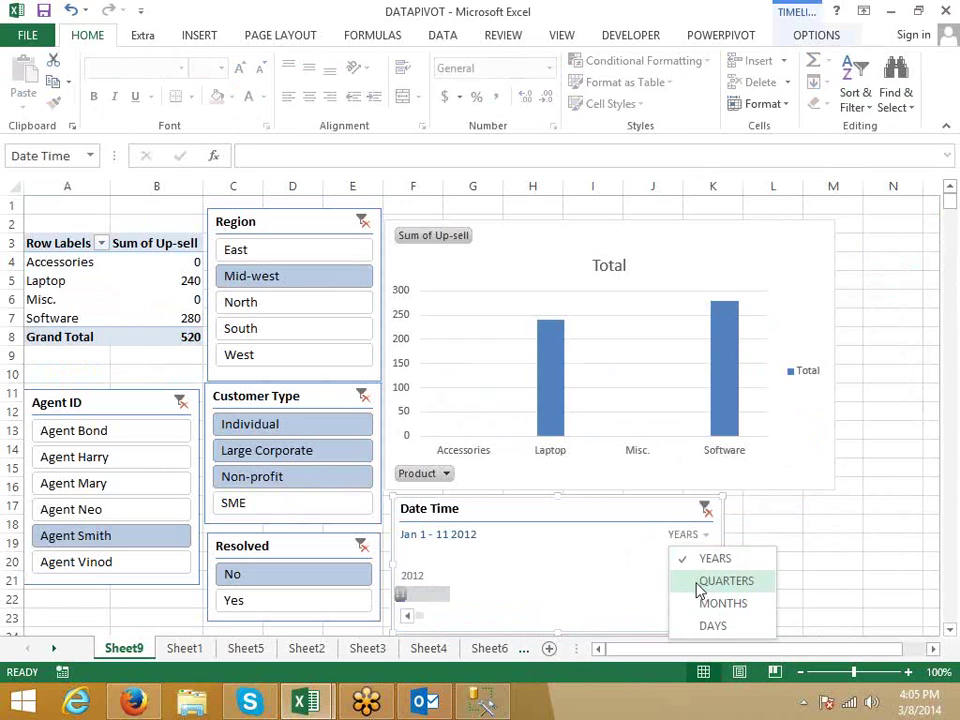
left_click(724, 581)
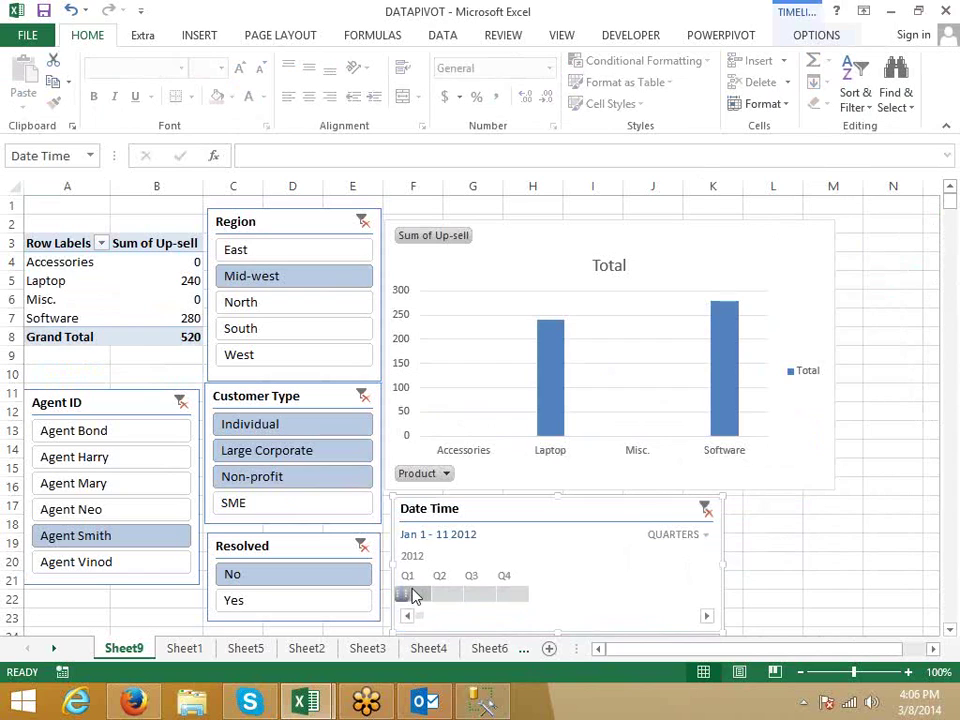
left_click_drag(415, 596, 470, 596)
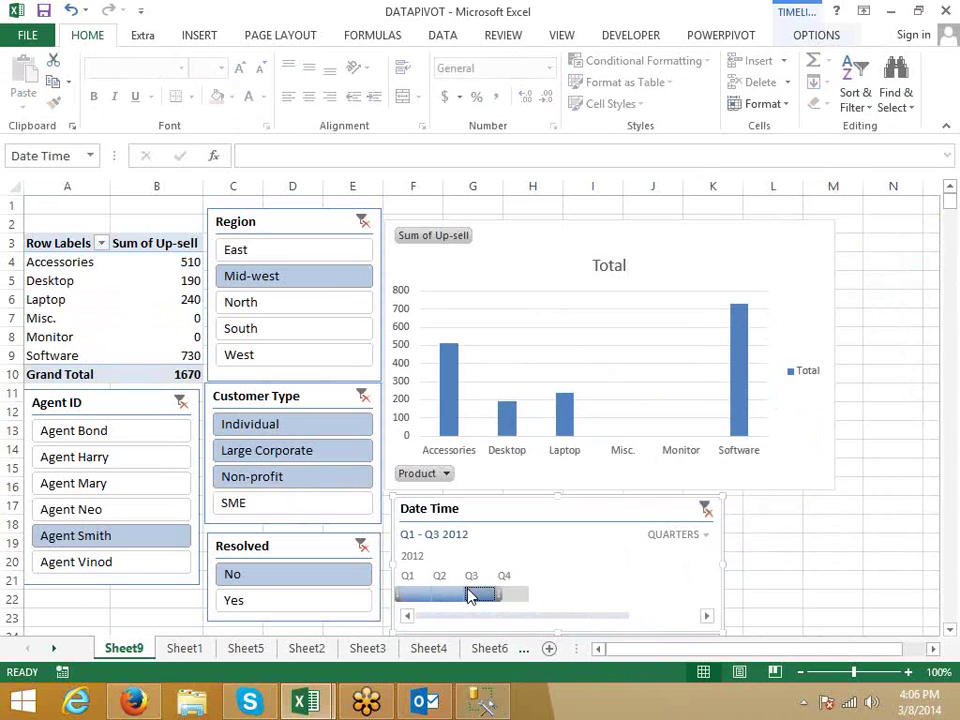
left_click_drag(506, 604, 407, 600)
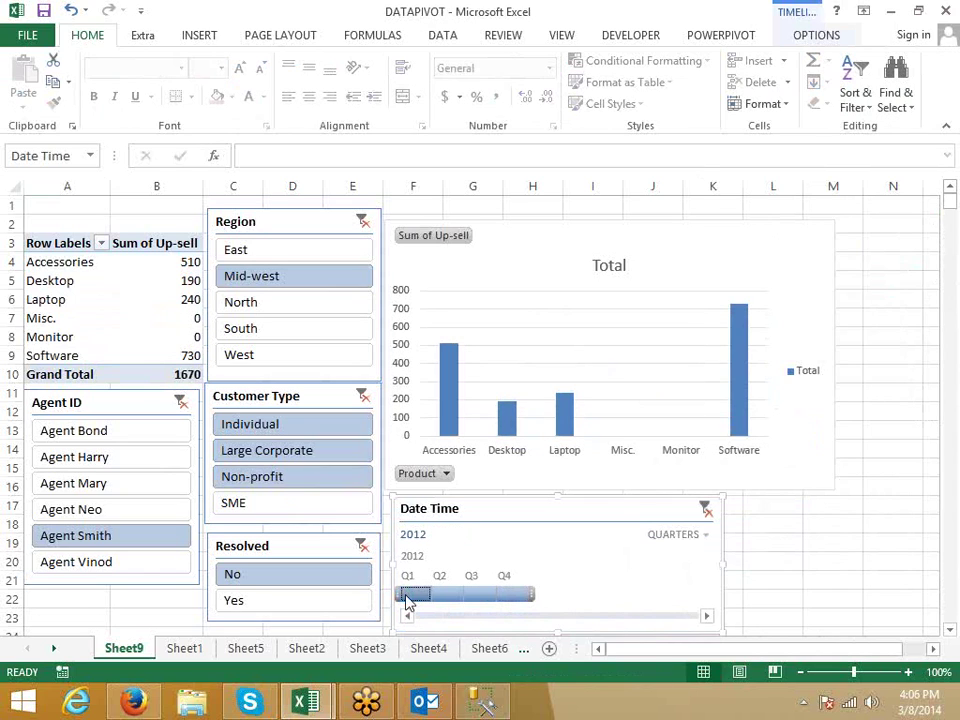
- Open the format settings of the PivotChart's vertical value axis and expand only its number format options
left_click(403, 323)
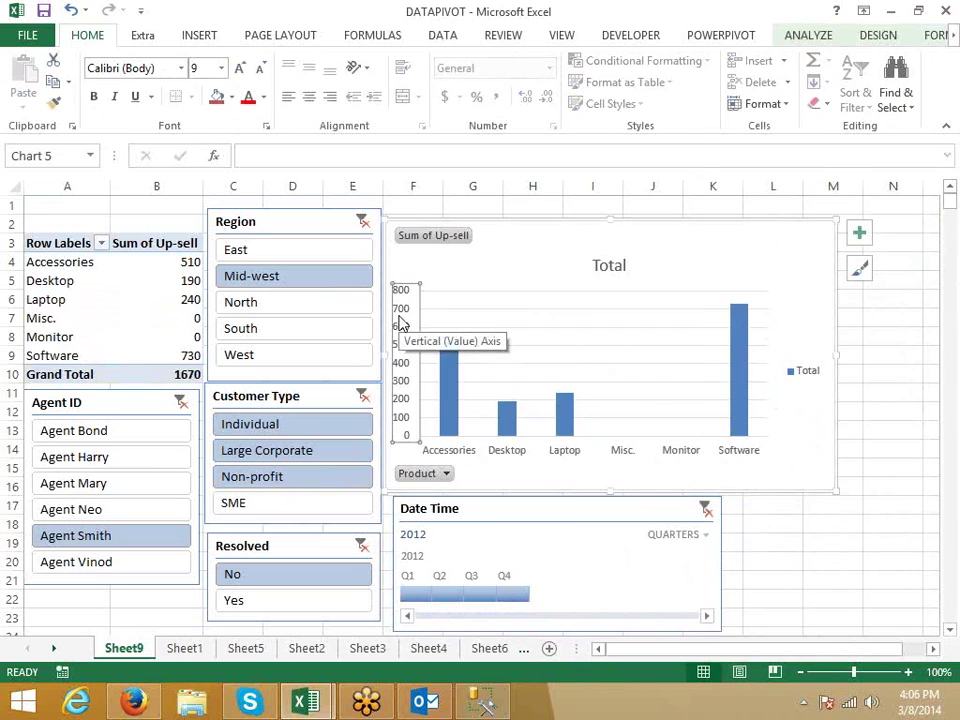
right_click(401, 322)
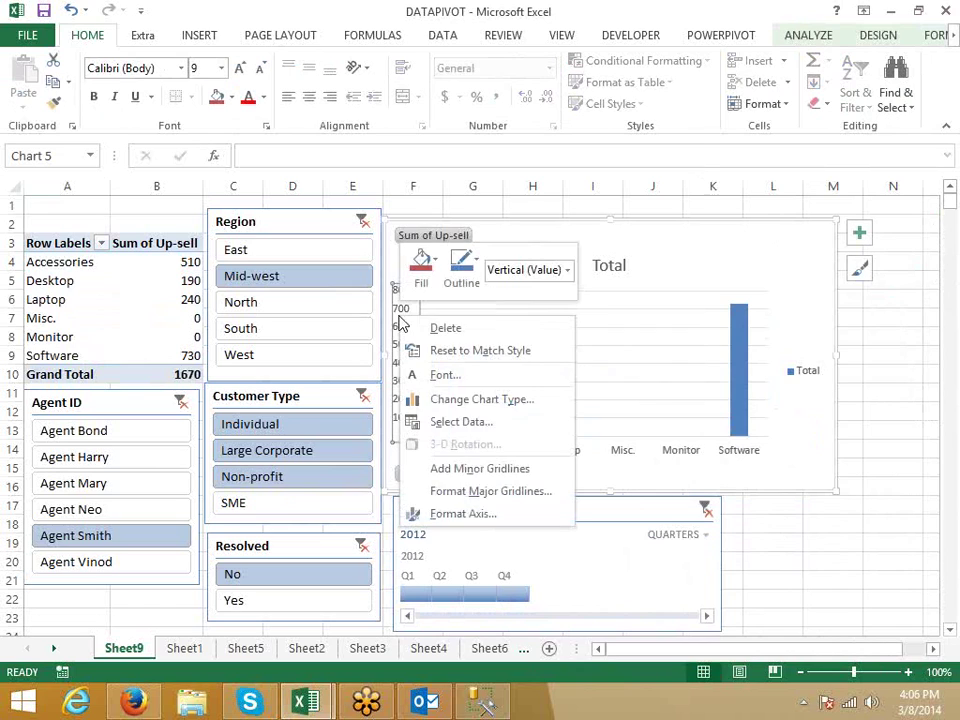
left_click(455, 514)
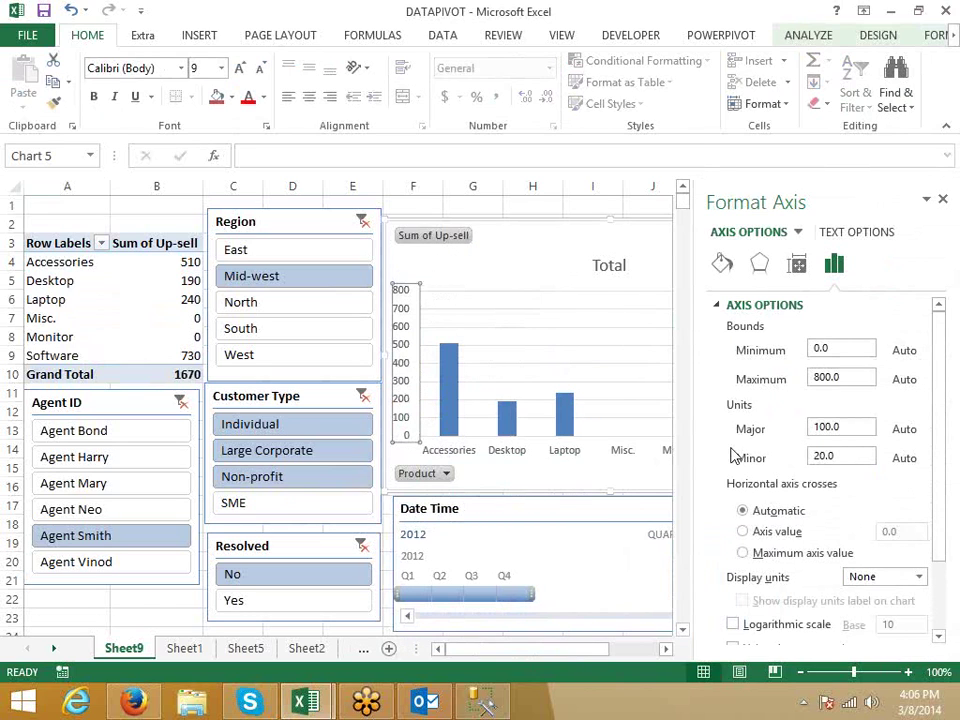
scroll(805, 515, "down", 2)
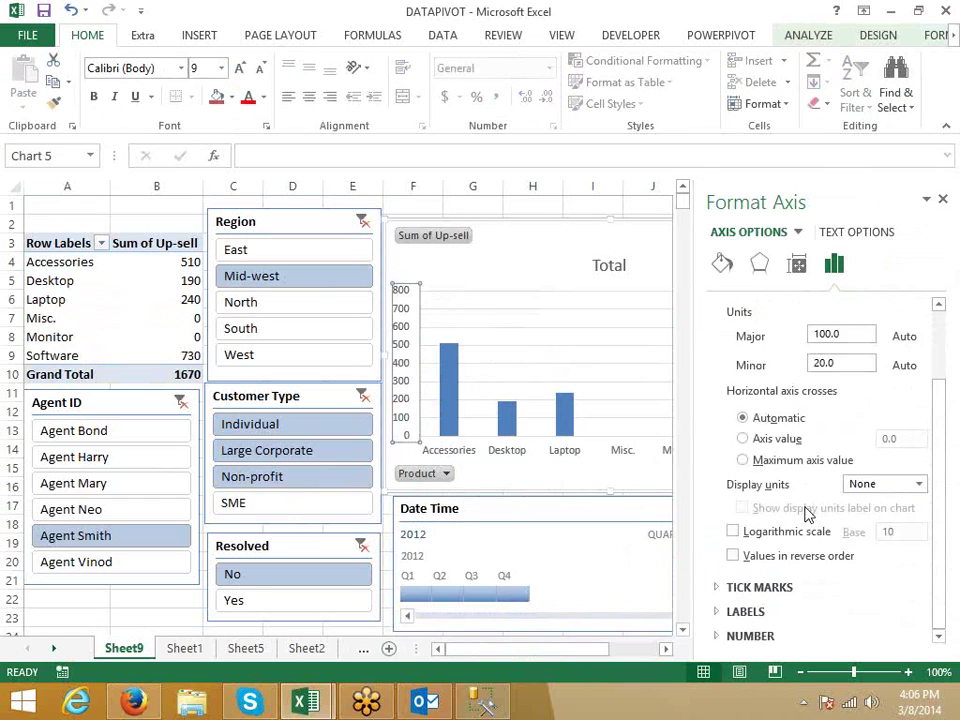
scroll(807, 515, "up", 2)
scroll(805, 512, "down", 2)
left_click(760, 640)
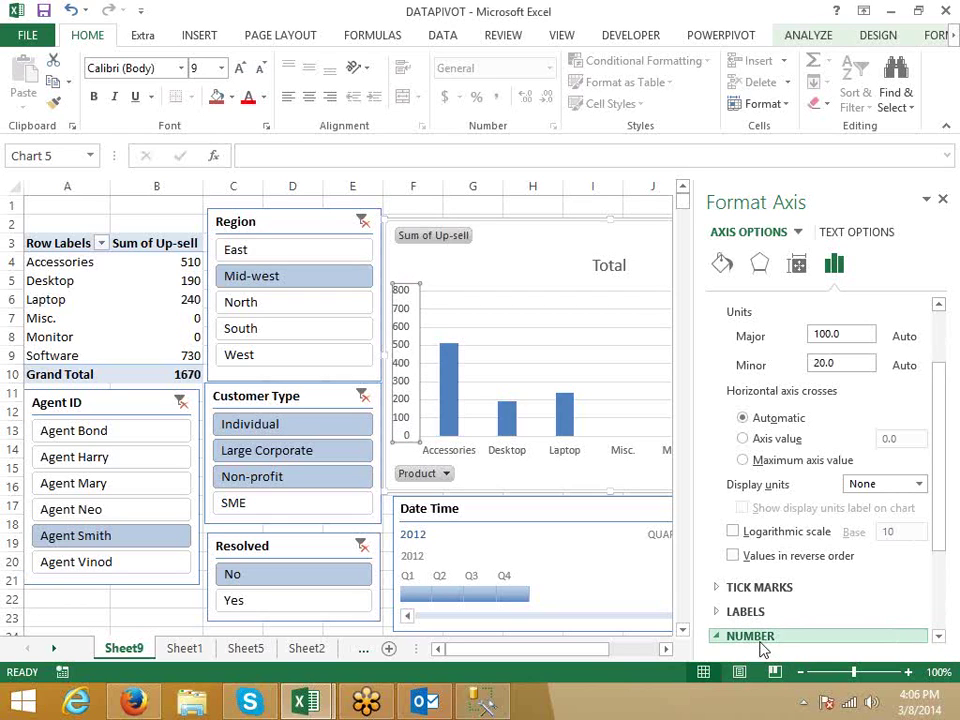
left_click(938, 637)
left_click(938, 637)
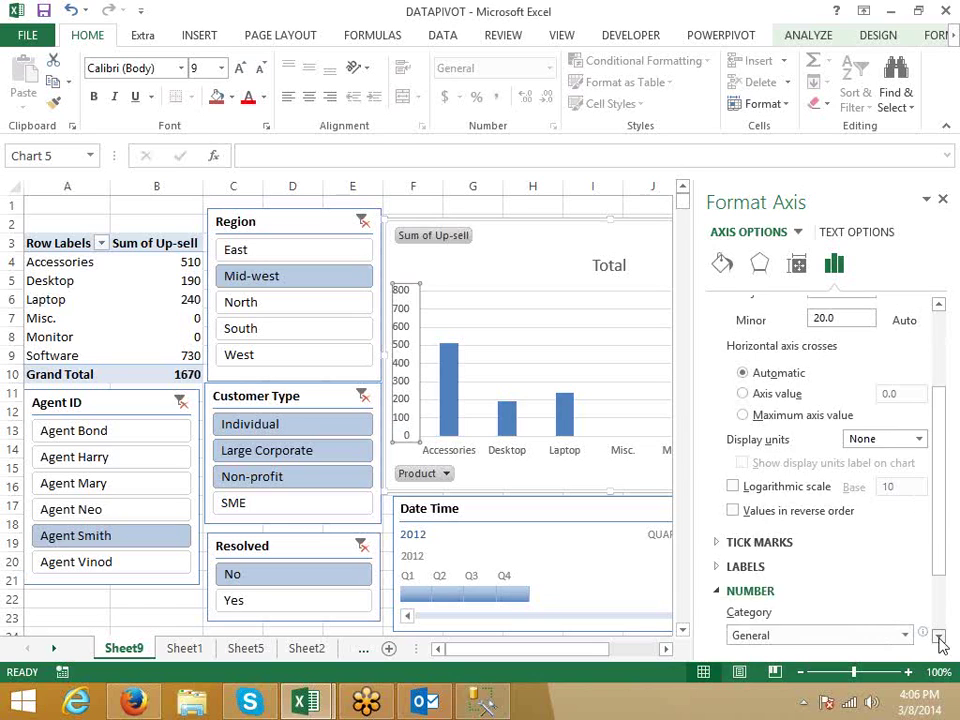
left_click(939, 637)
left_click(939, 637)
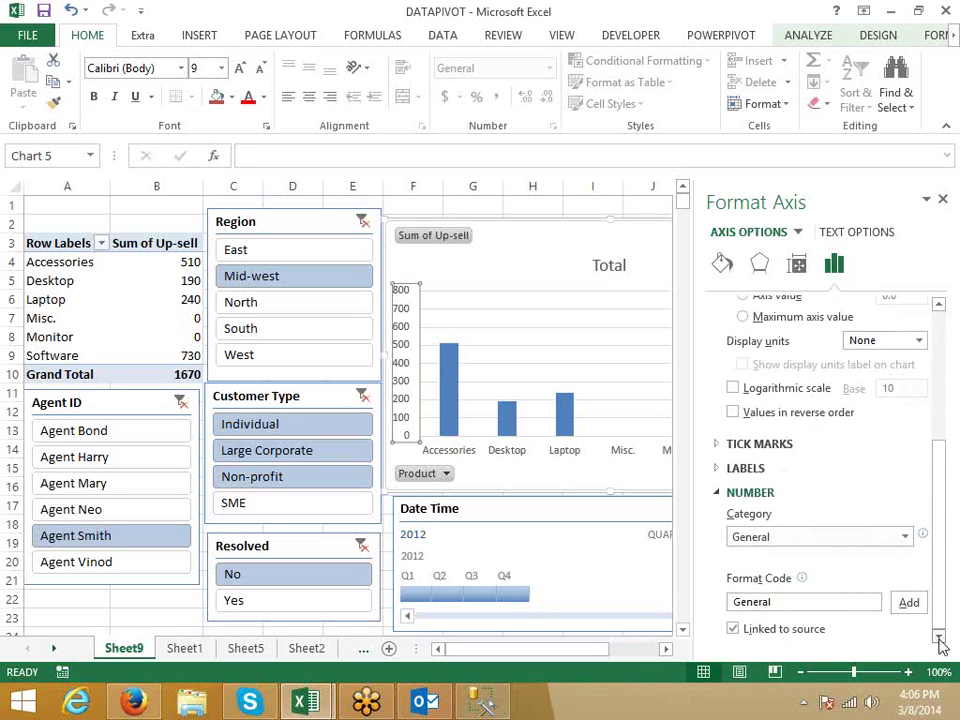
scroll(739, 386, "up", 5)
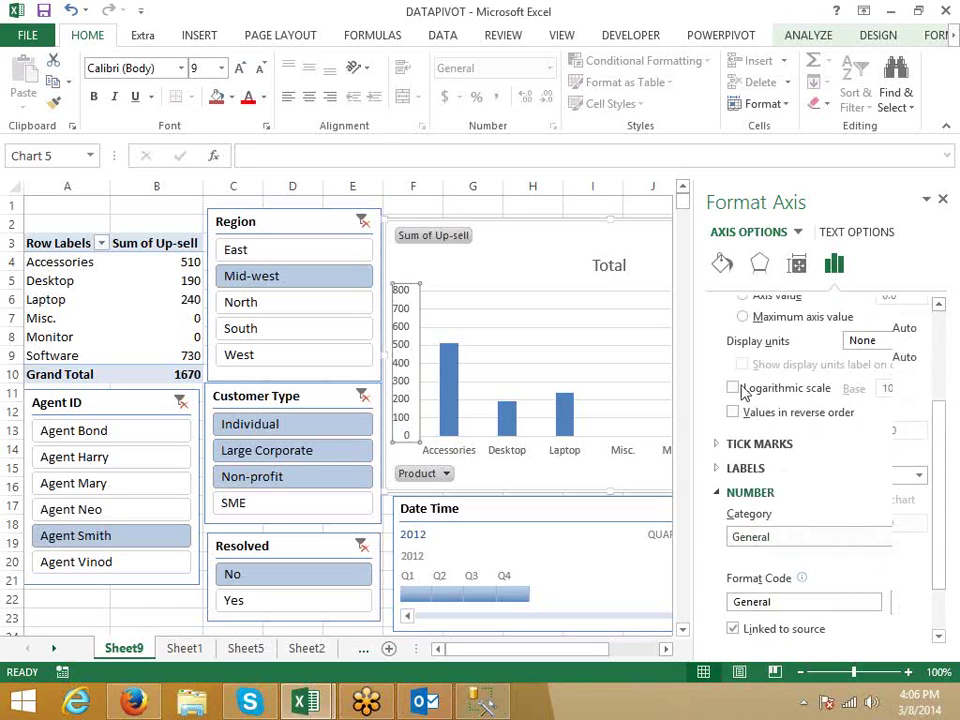
left_click(717, 306)
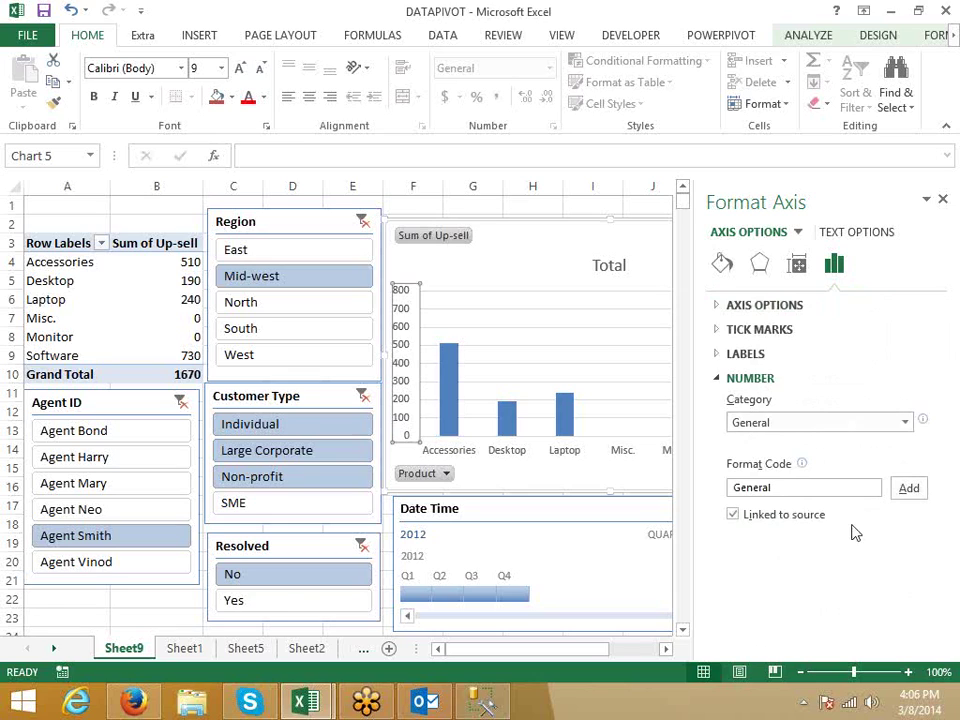
- Add the custom number format code "INR" ## to the vertical axis, close the axis formatting and select empty cell L18
left_click_drag(793, 493, 718, 493)
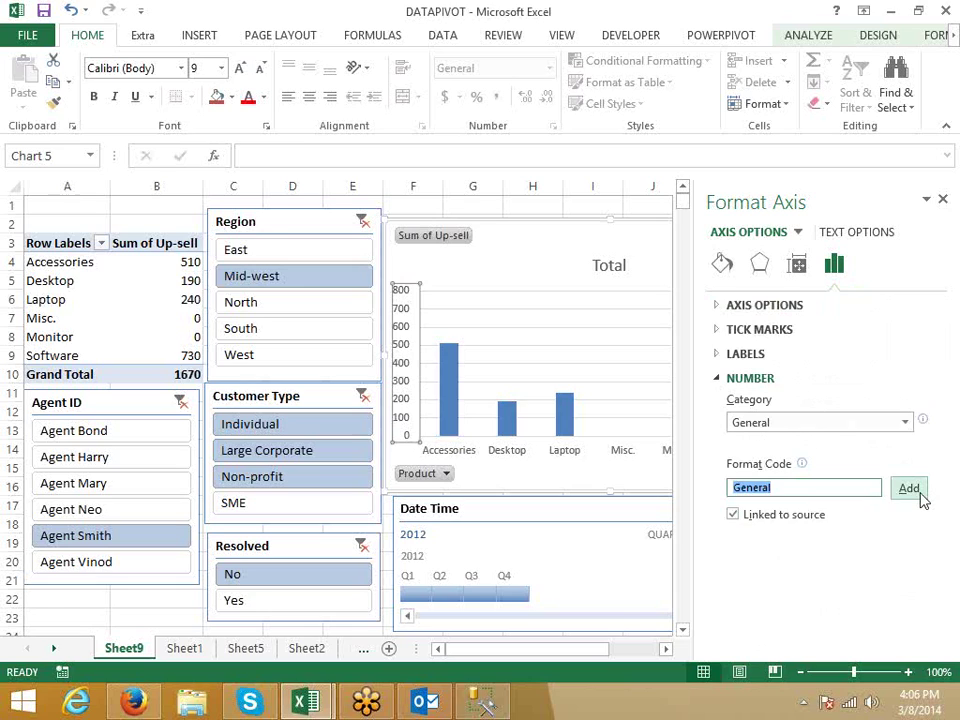
type("IN")
key("BackSpace")
key("BackSpace")
key("BackSpace")
left_click(909, 490)
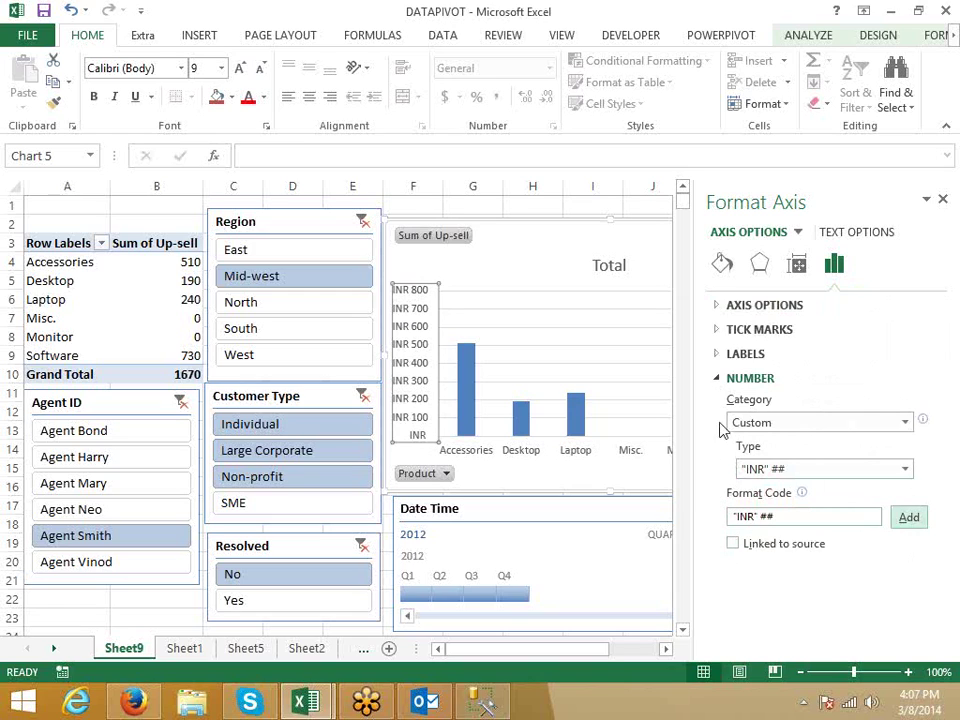
left_click(720, 380)
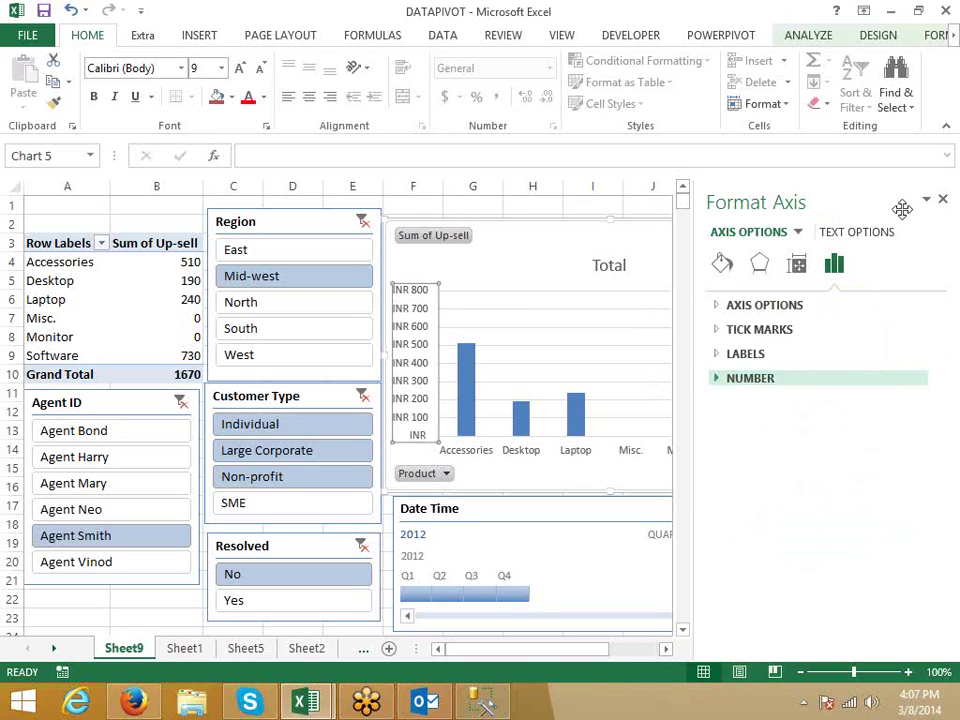
left_click(943, 201)
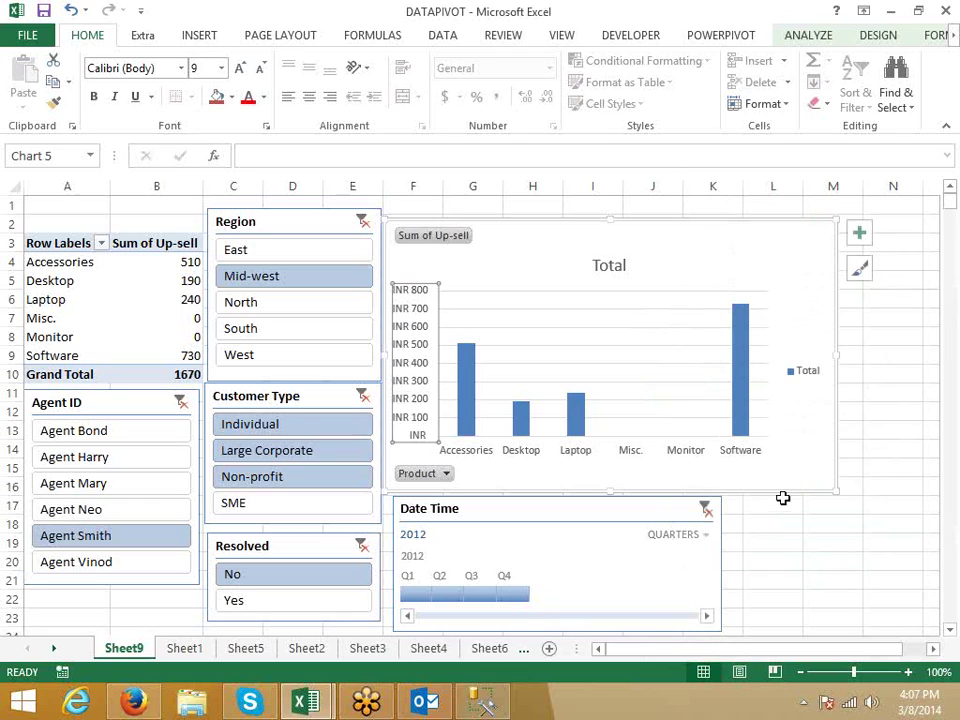
left_click(792, 520)
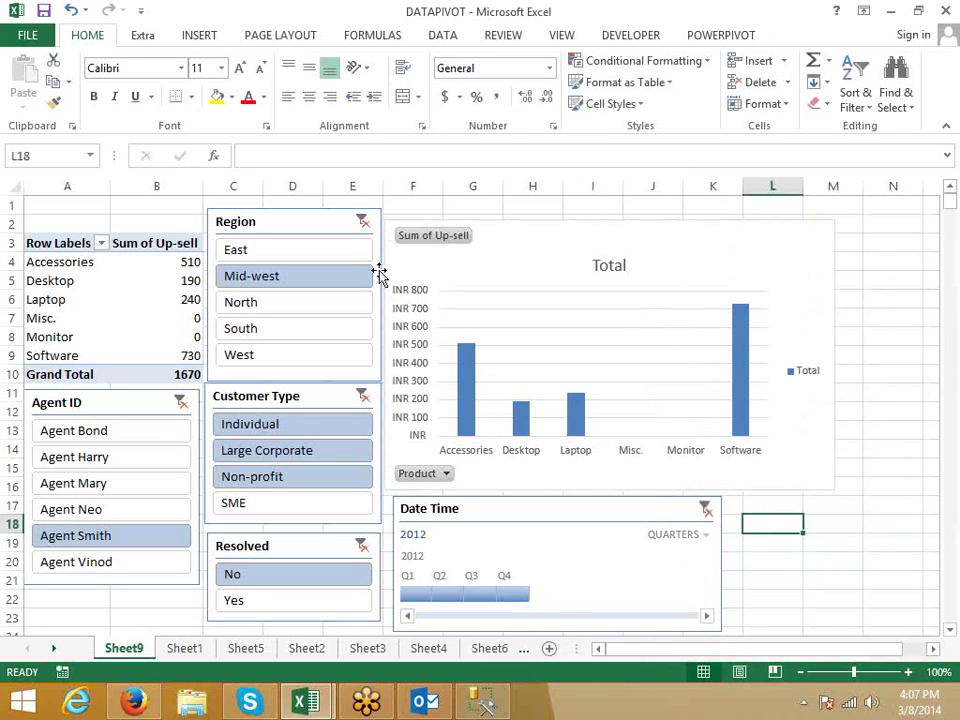
left_click(199, 36)
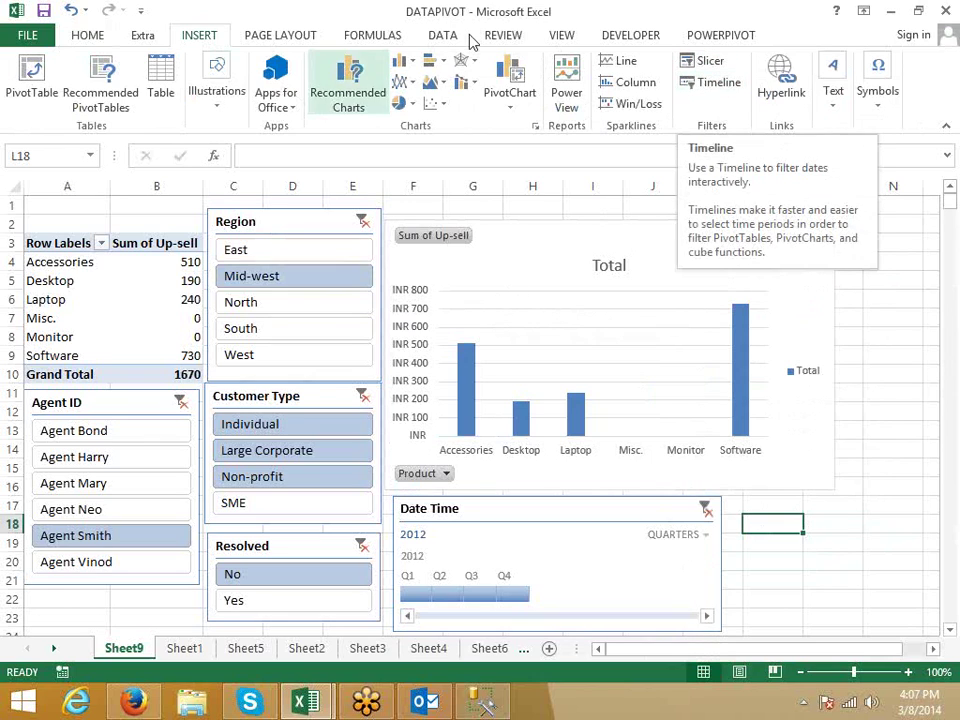
left_click(716, 40)
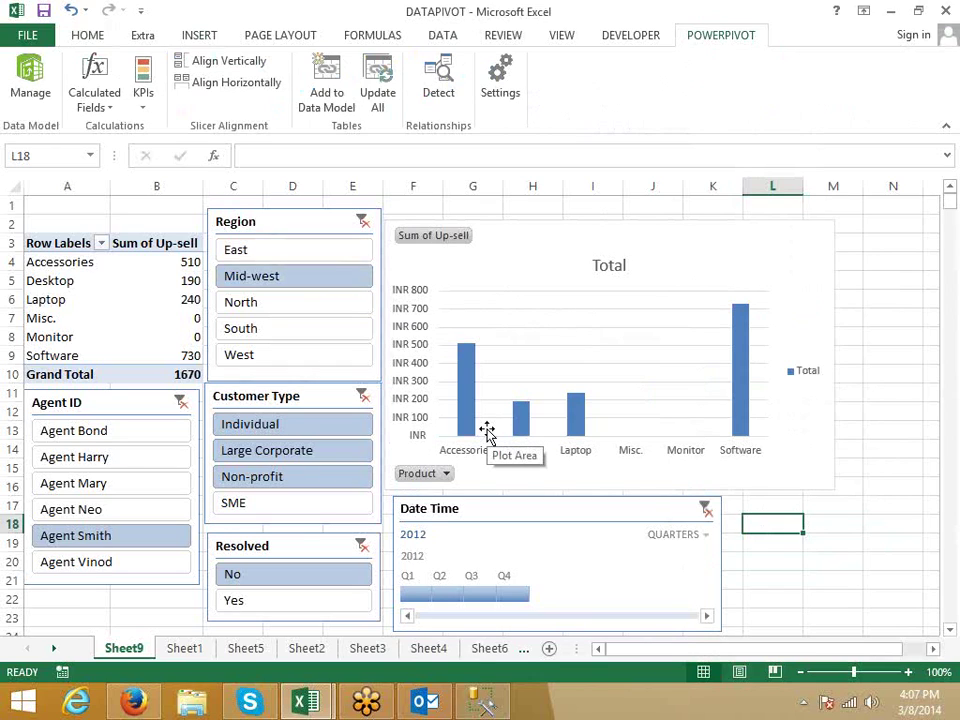
- Close the DATAPIVOT workbook without saving the changes
left_click(947, 11)
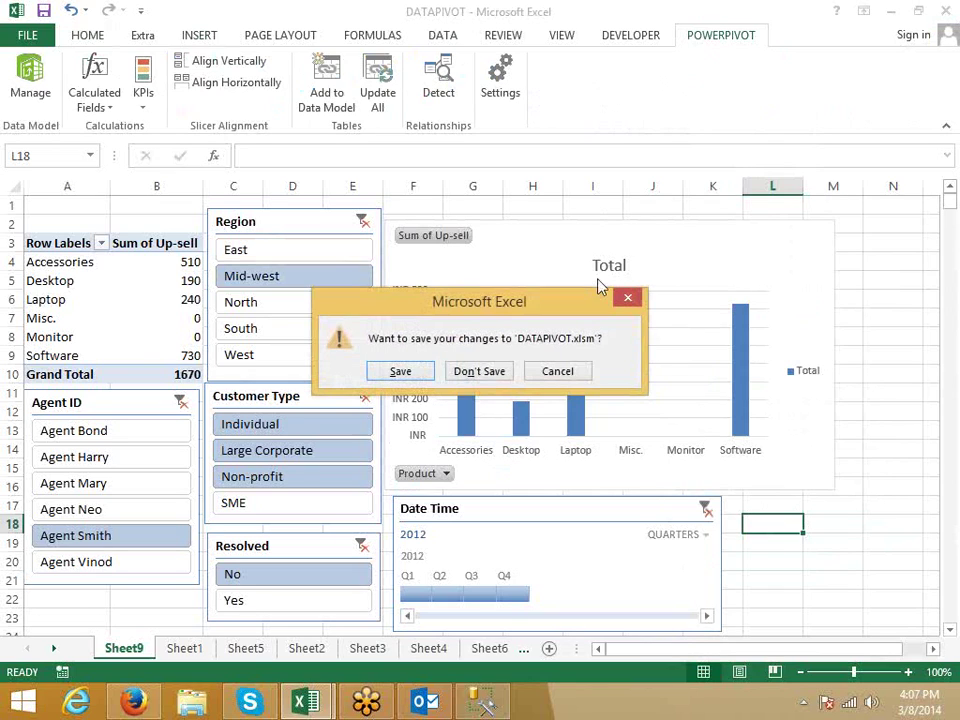
left_click(479, 381)
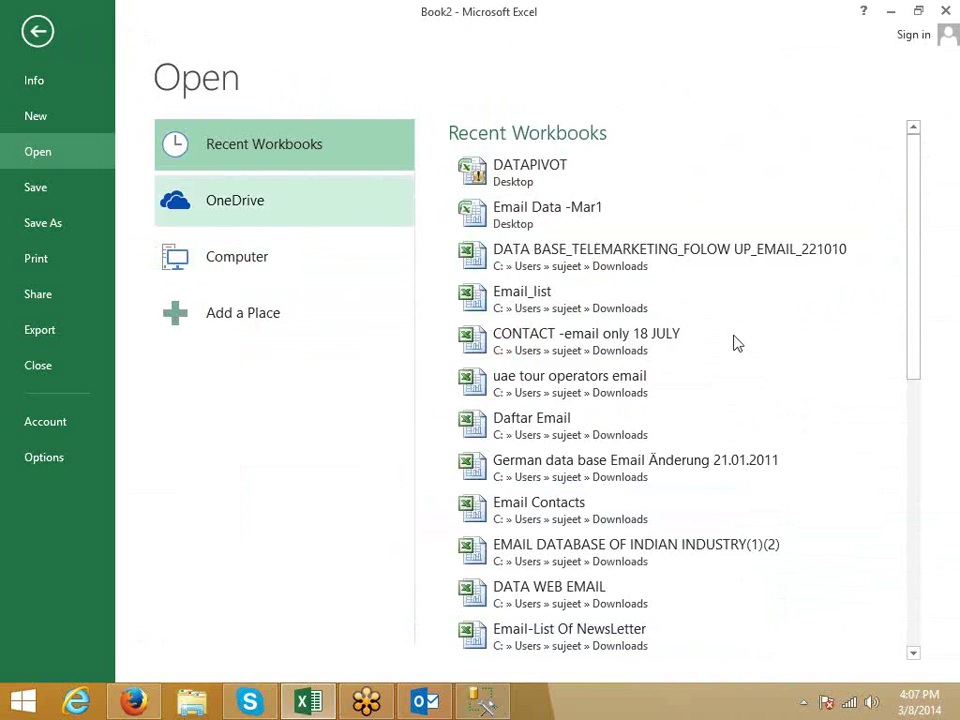
- Look through the whole list of recent workbooks for the file to open
scroll(604, 369, "down", 2)
scroll(604, 369, "down", 7)
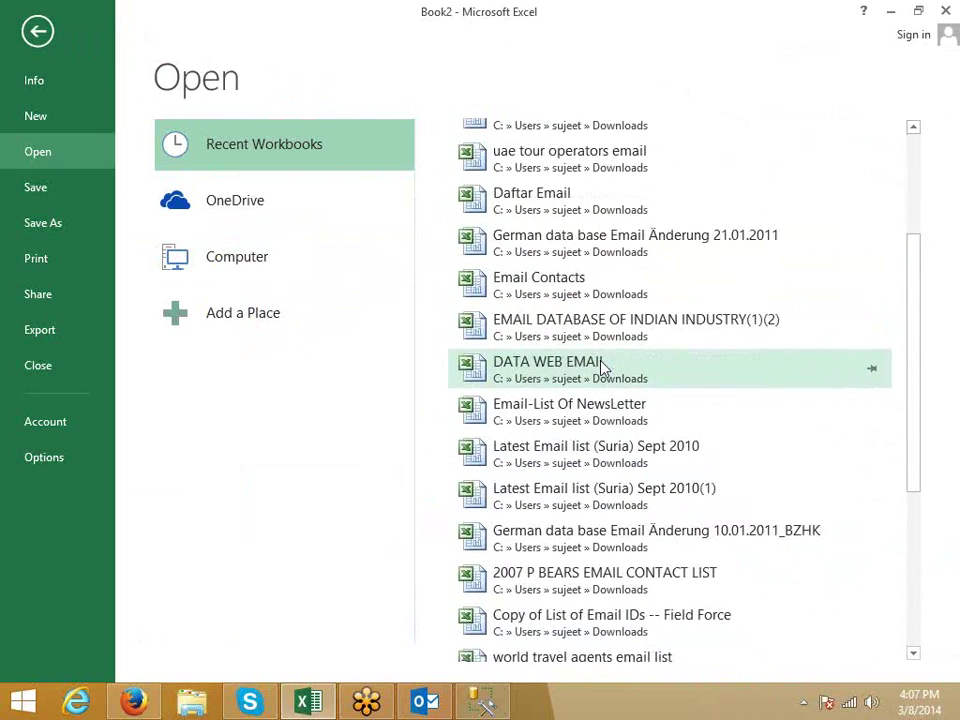
scroll(604, 369, "down", 4)
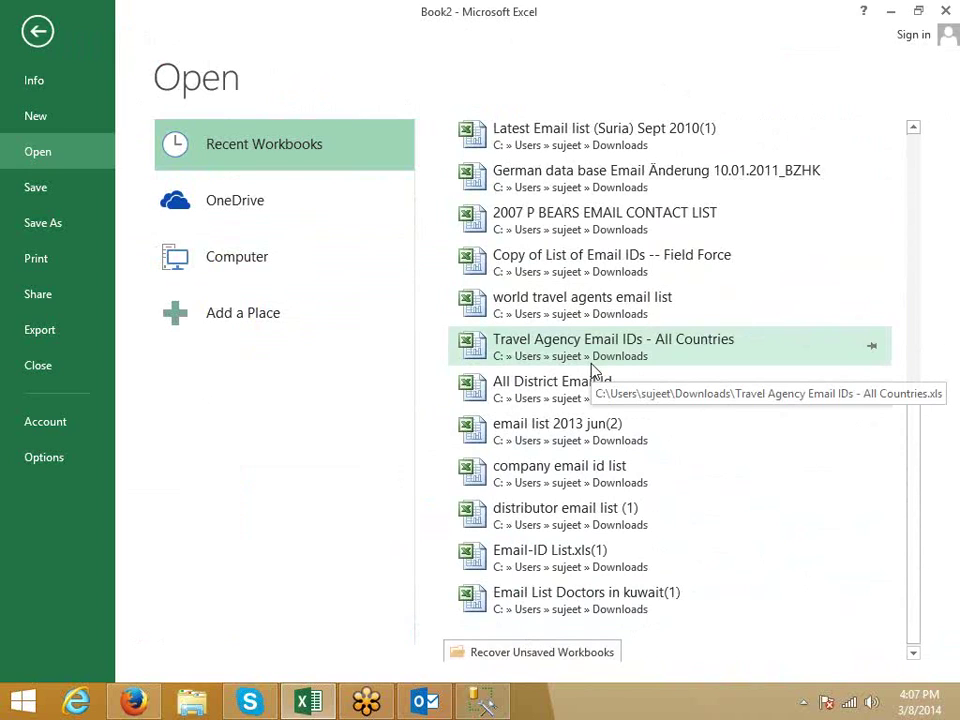
scroll(597, 370, "up", 7)
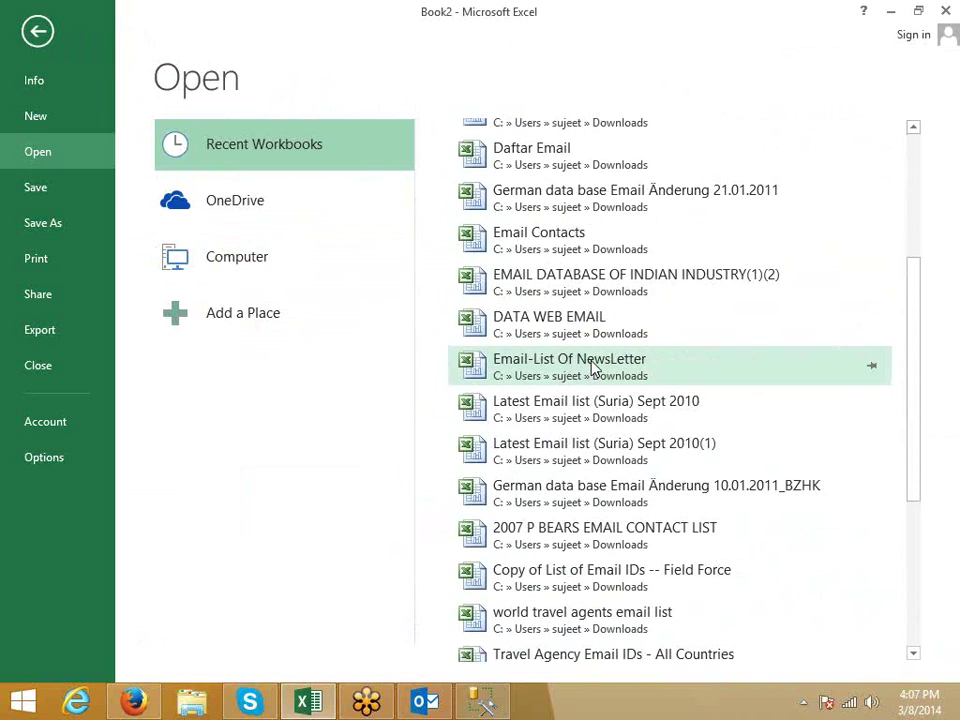
scroll(592, 368, "up", 6)
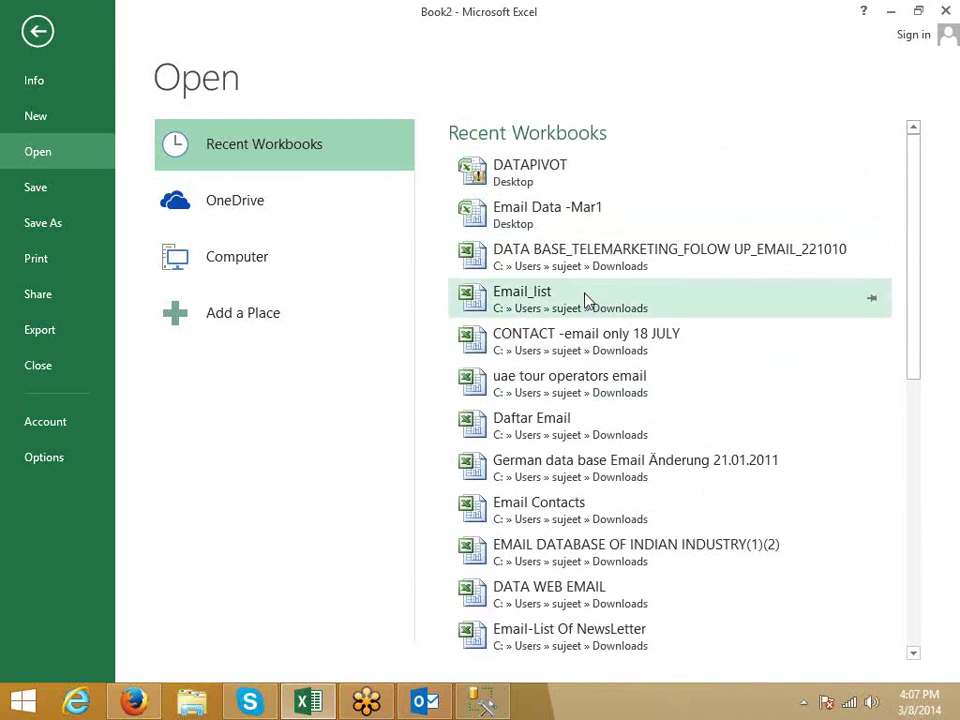
scroll(585, 302, "down", 2)
scroll(586, 309, "down", 6)
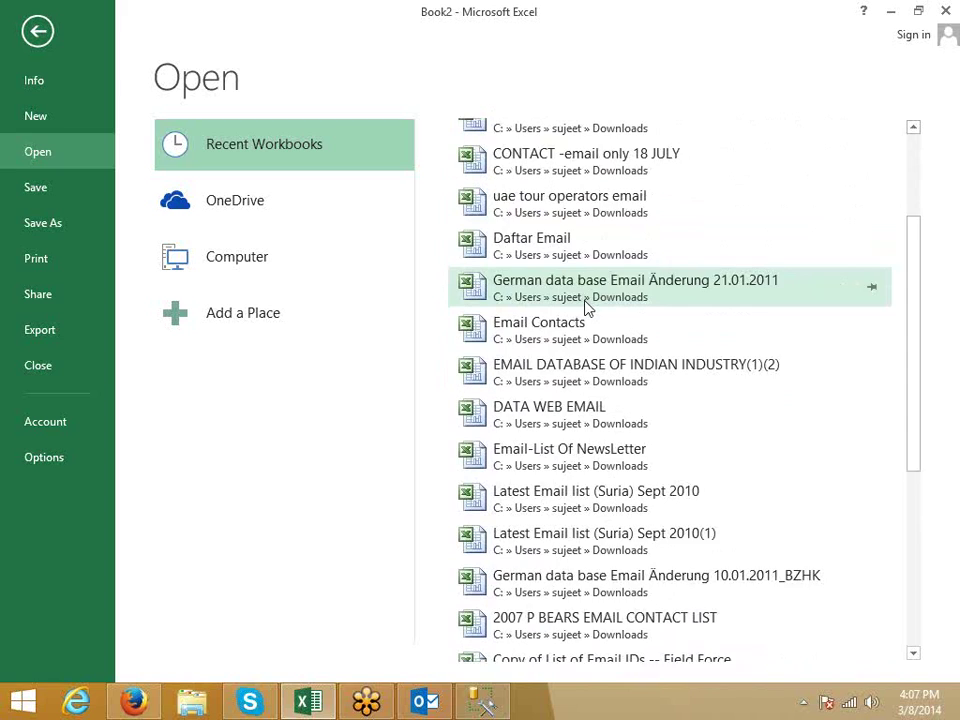
scroll(586, 309, "down", 5)
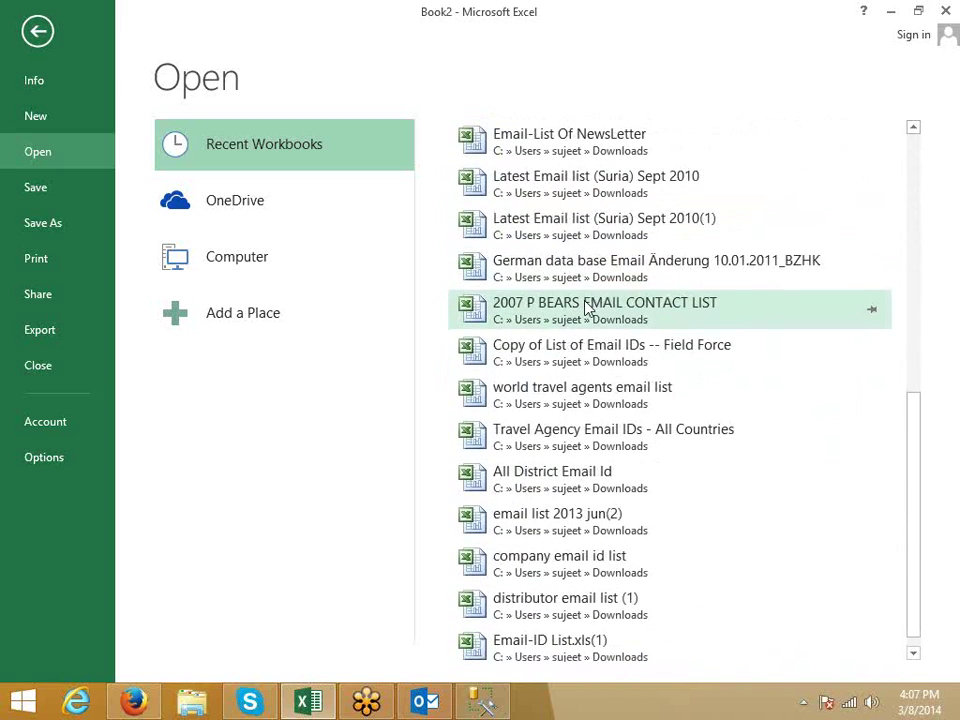
scroll(586, 309, "up", 1)
scroll(586, 309, "down", 1)
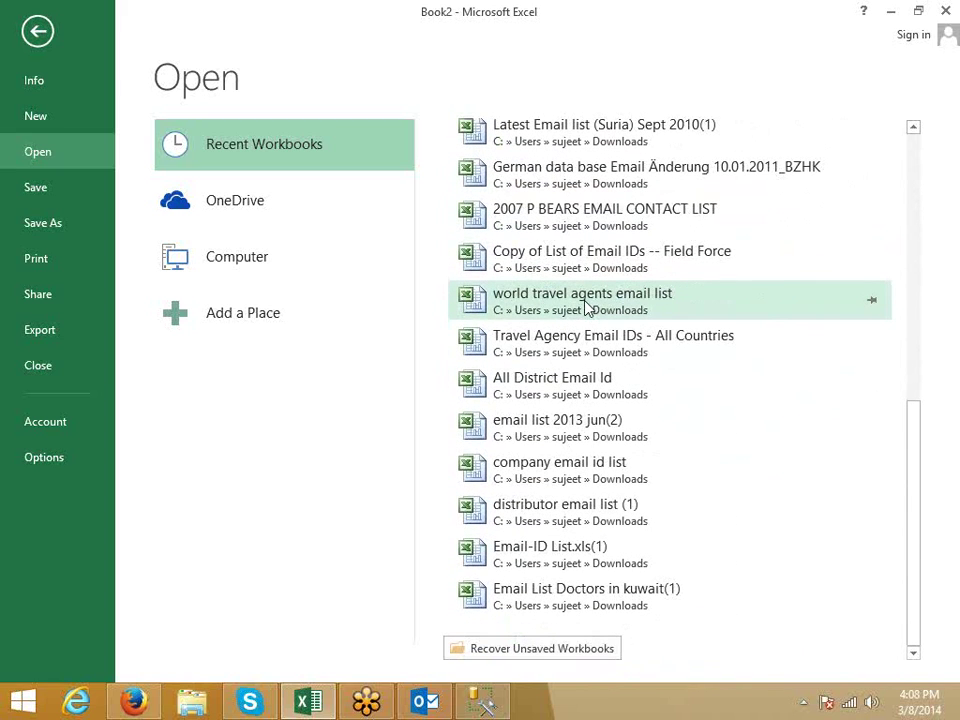
scroll(586, 309, "up", 1)
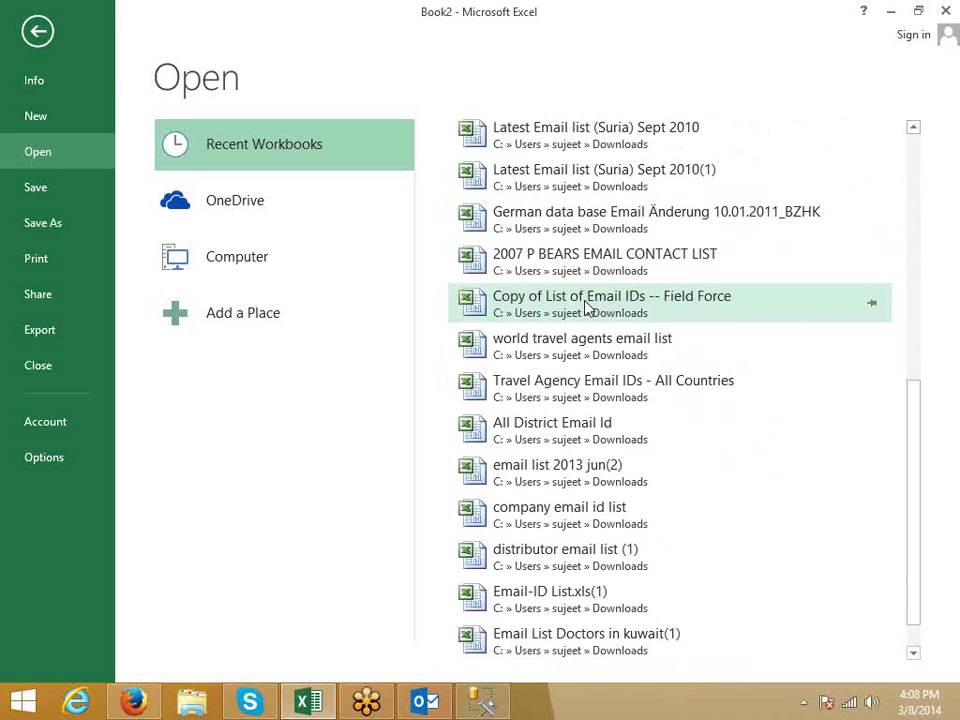
- Open the PowerPivot workbook from the computer's Desktop folder
left_click(267, 266)
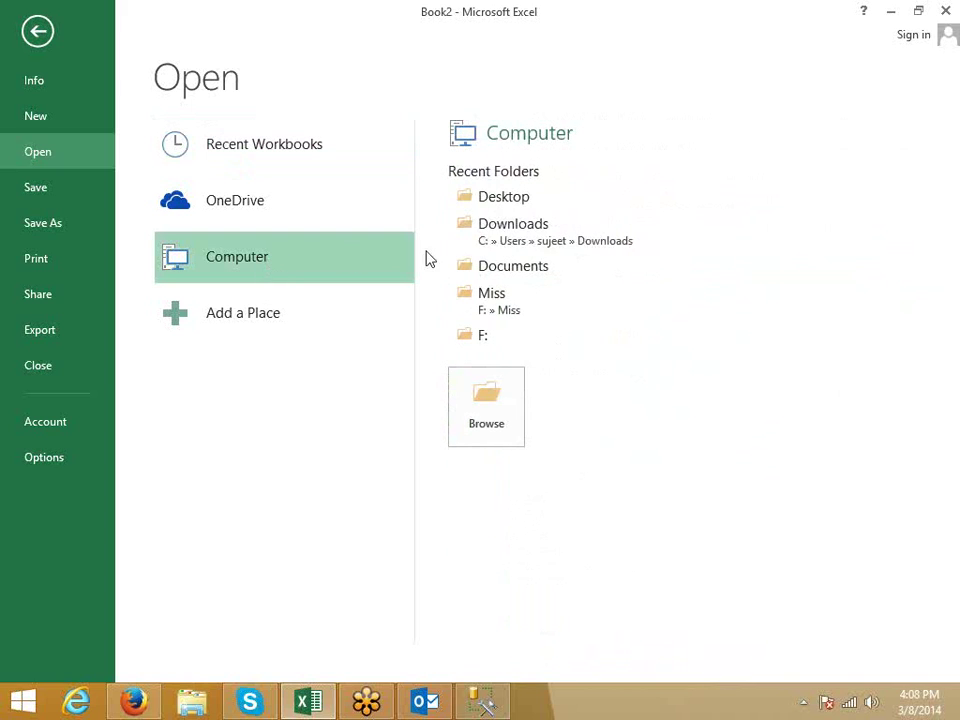
left_click(505, 200)
left_click(312, 240)
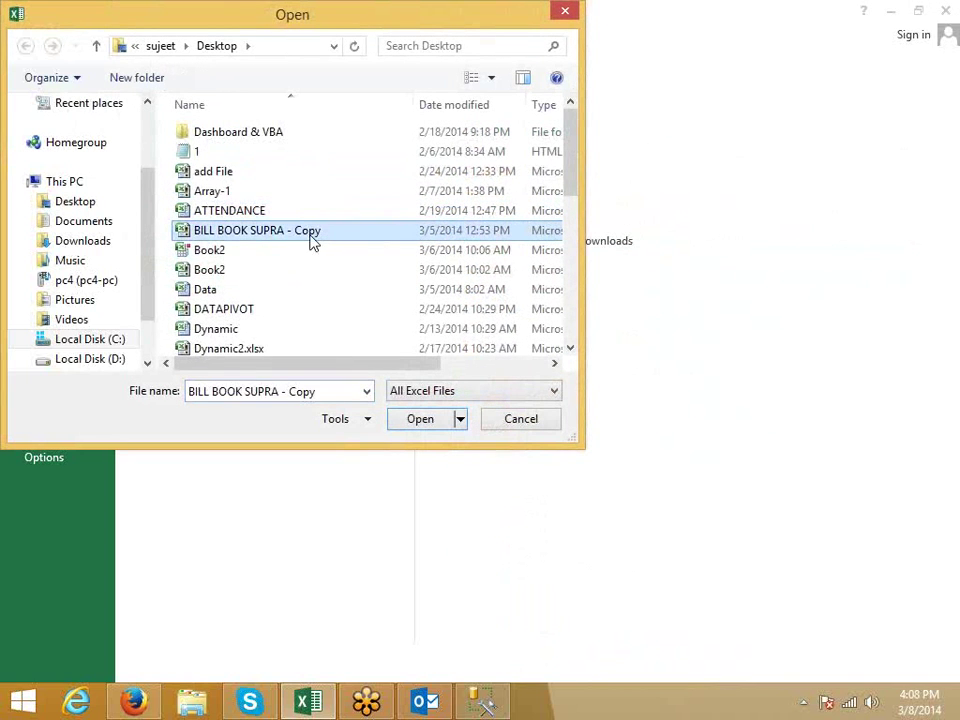
key("p")
key("p")
key("p")
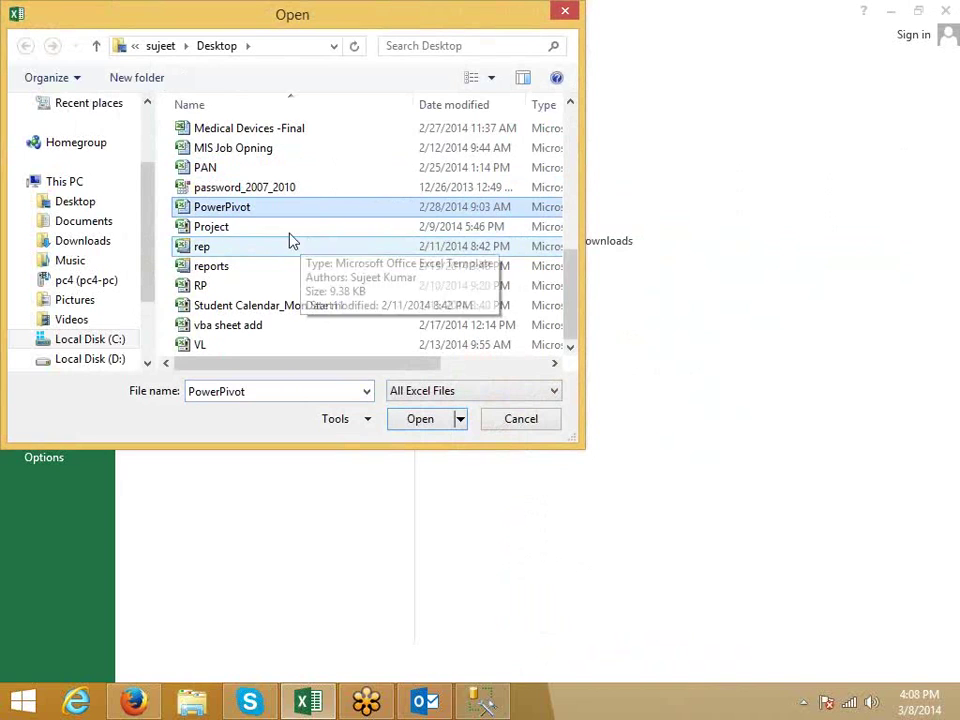
left_click(430, 432)
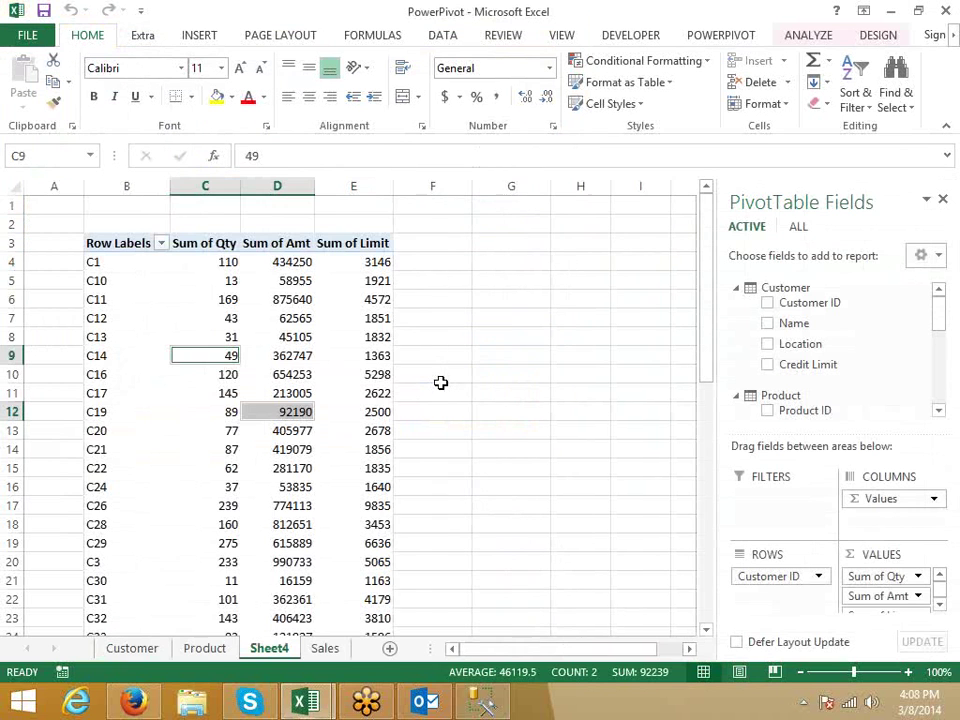
- Delete the Sheet4 worksheet containing the PivotTable and confirm the deletion
right_click(272, 650)
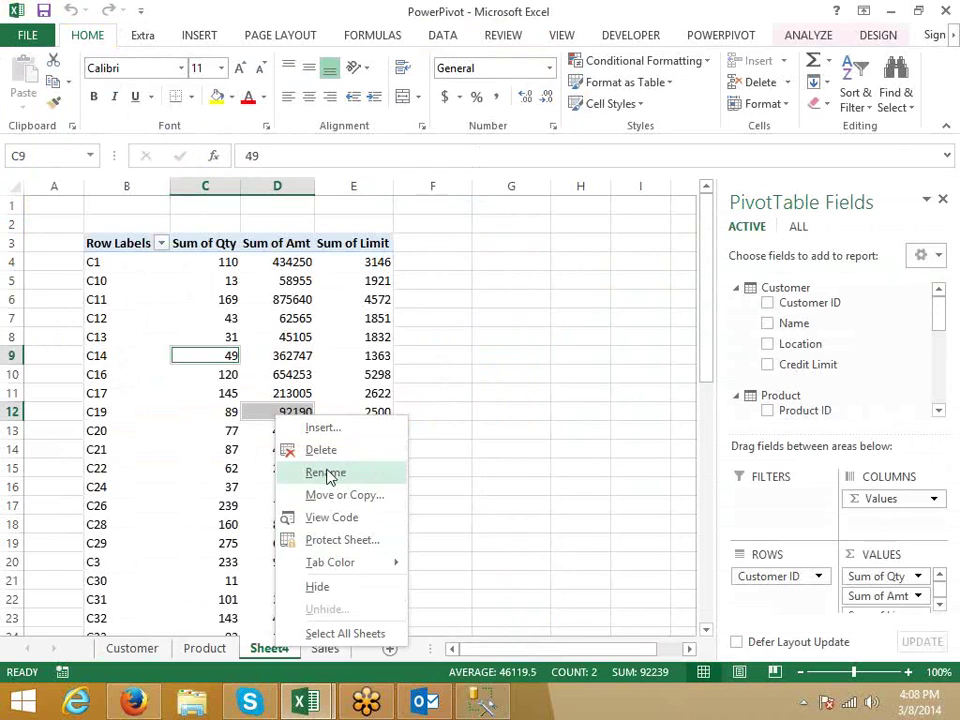
left_click(326, 451)
left_click(445, 399)
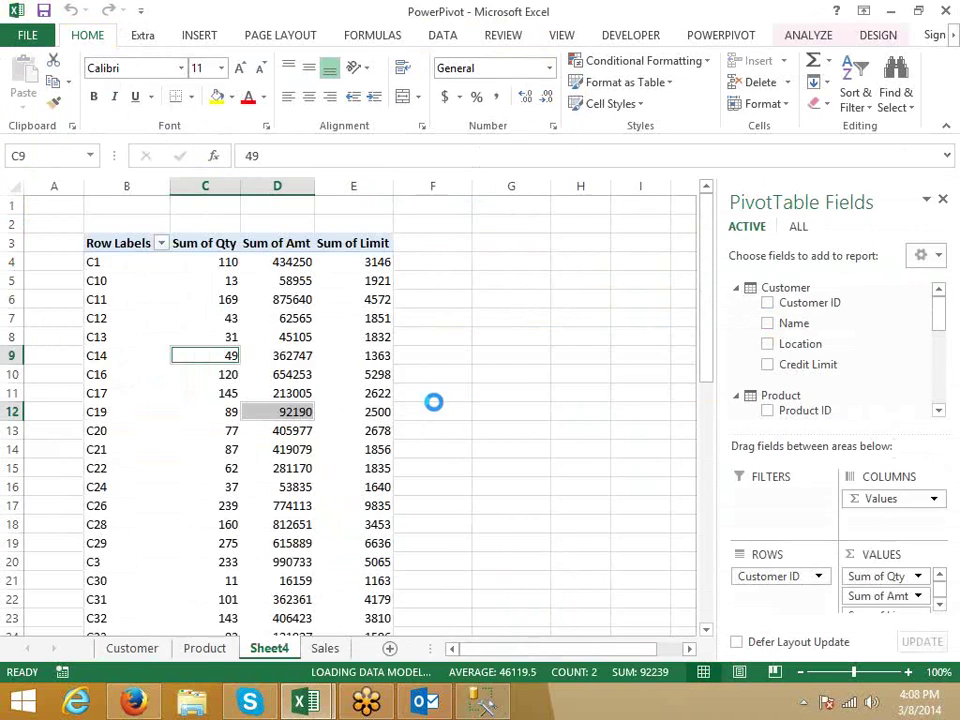
- Copy the whole Customer table including headers and paste it as values at A1 of Sheet1 in a new blank workbook
left_click(135, 648)
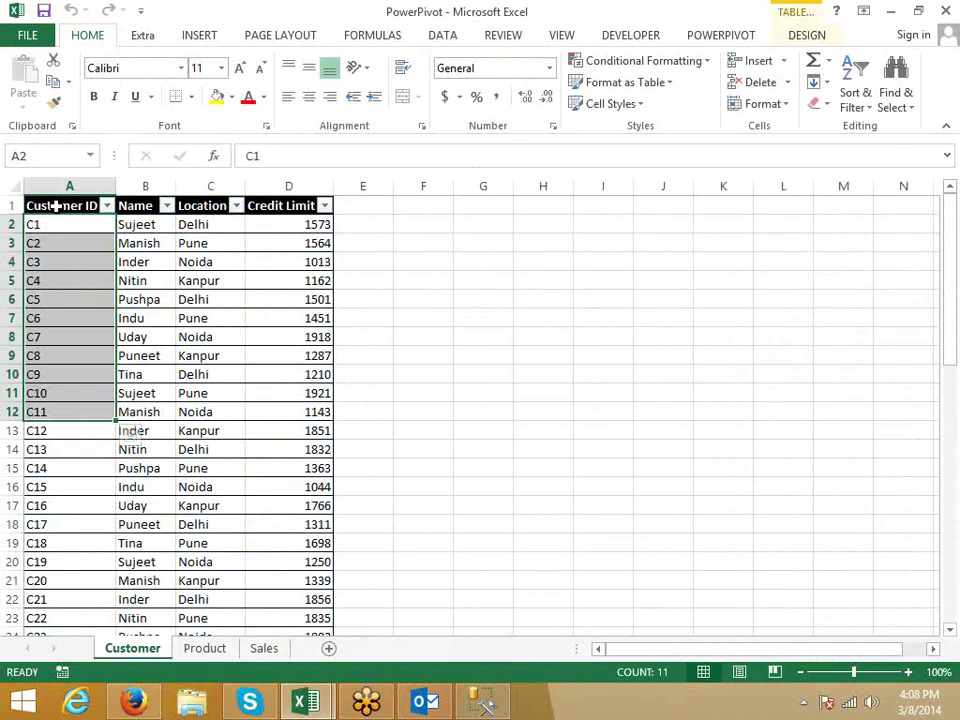
left_click(57, 205)
key("ctrl+shift+Right")
key("ctrl+shift+Down")
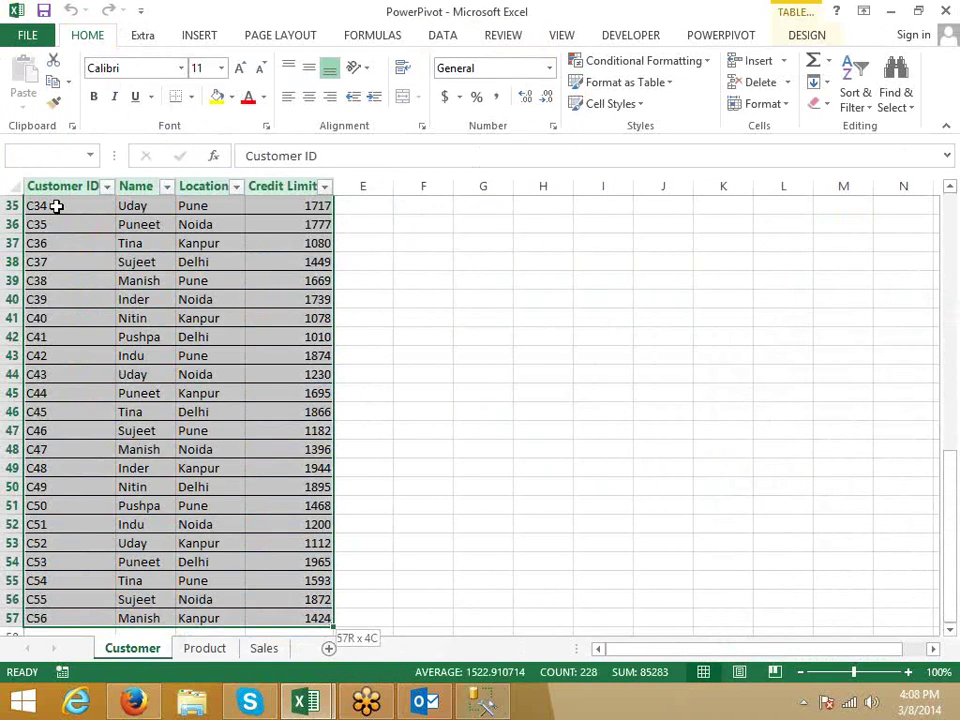
key("ctrl+c")
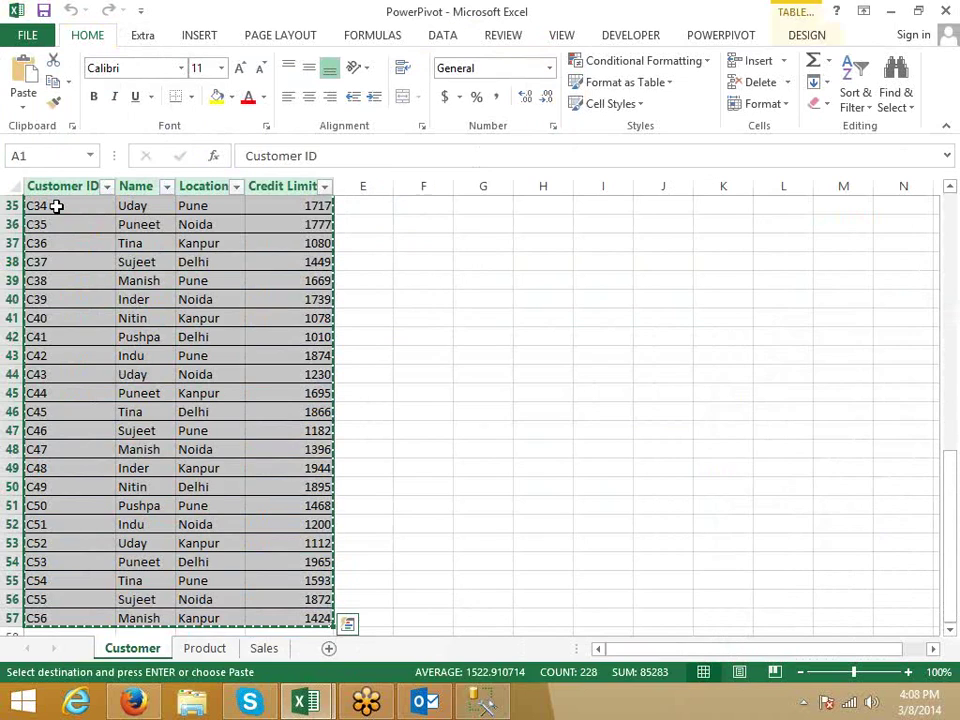
key("ctrl+Tab")
left_click(24, 106)
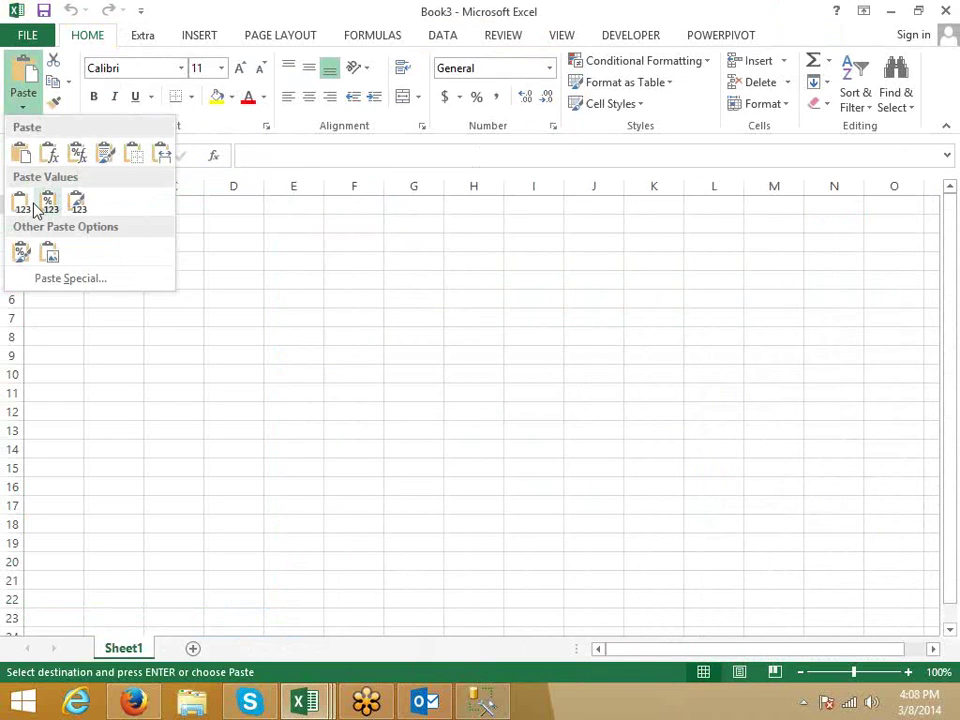
left_click(21, 205)
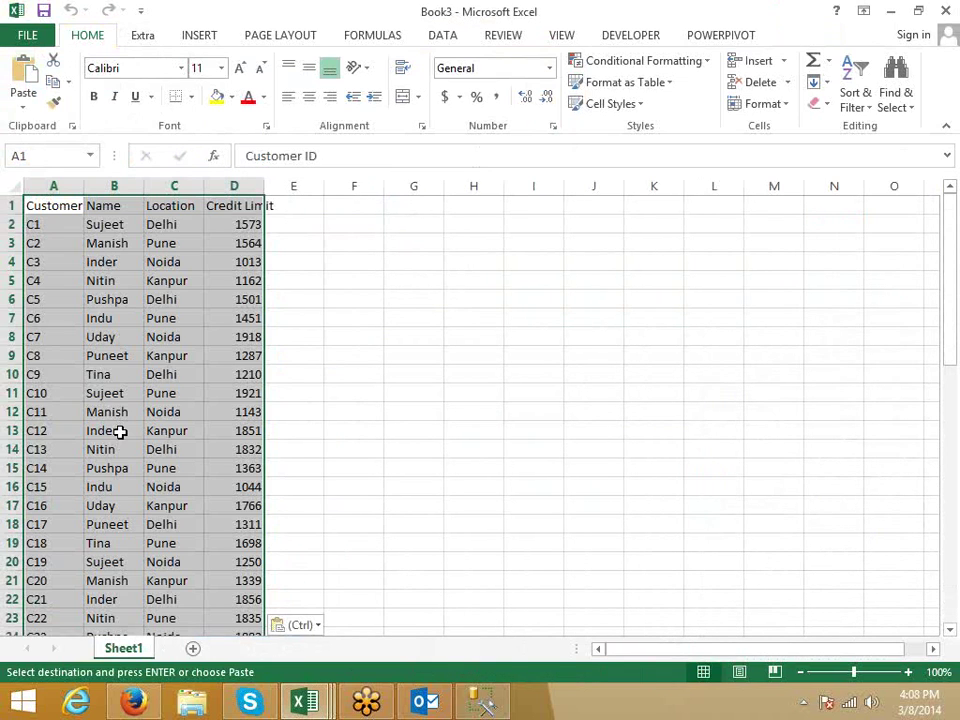
- Add a second sheet to Book3 and paste the PowerPivot workbook's complete Product table into it as values
left_click(193, 648)
key("ctrl+Tab")
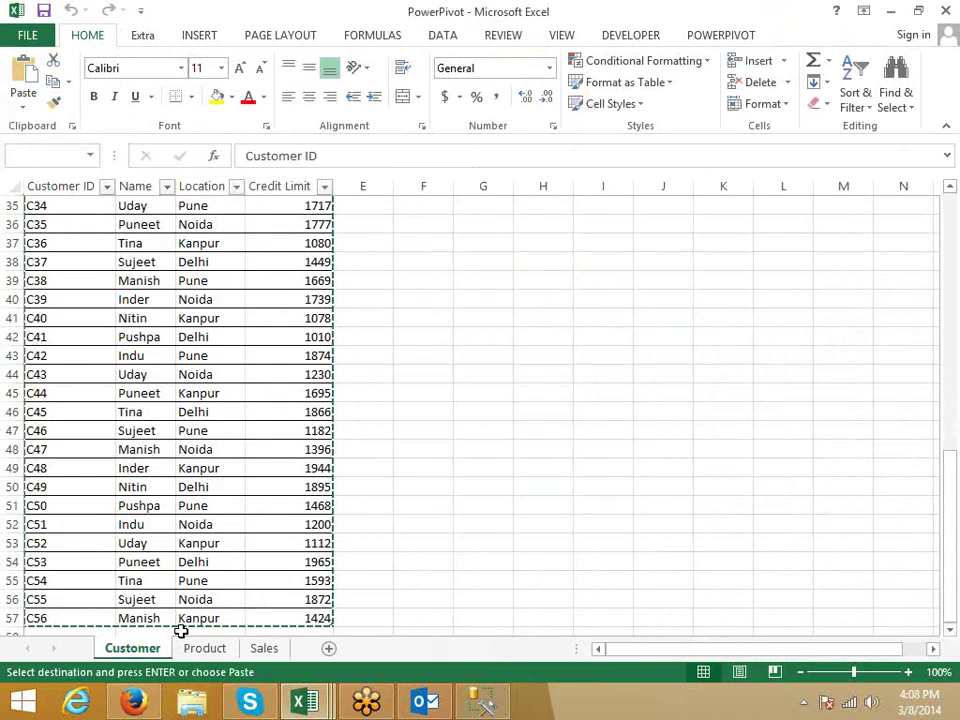
left_click(195, 648)
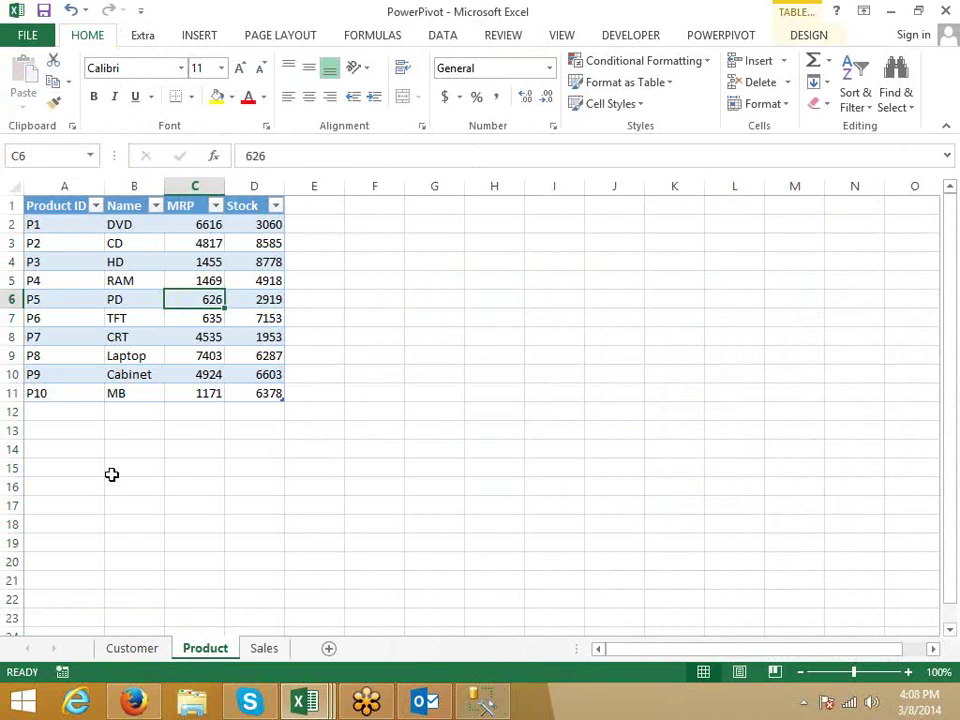
left_click(69, 215)
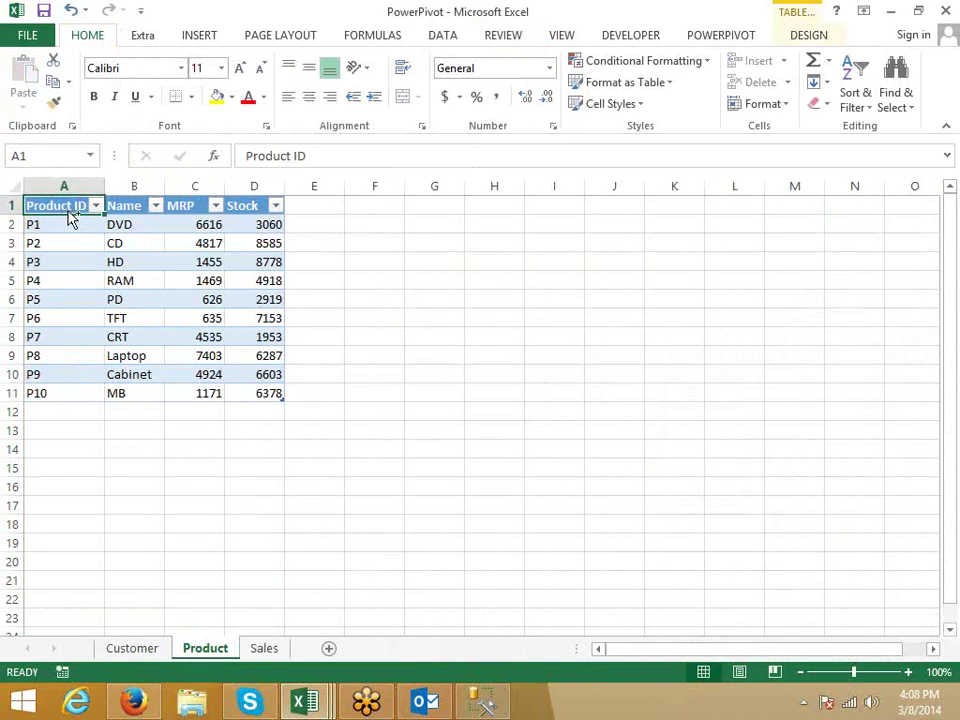
key("ctrl+a")
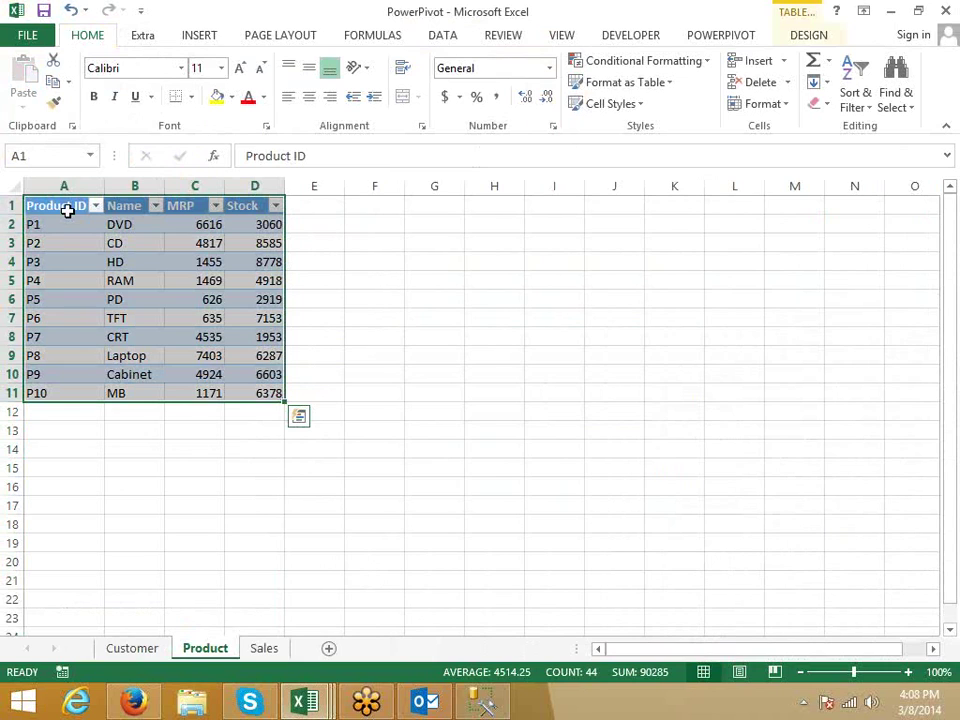
key("ctrl+Tab")
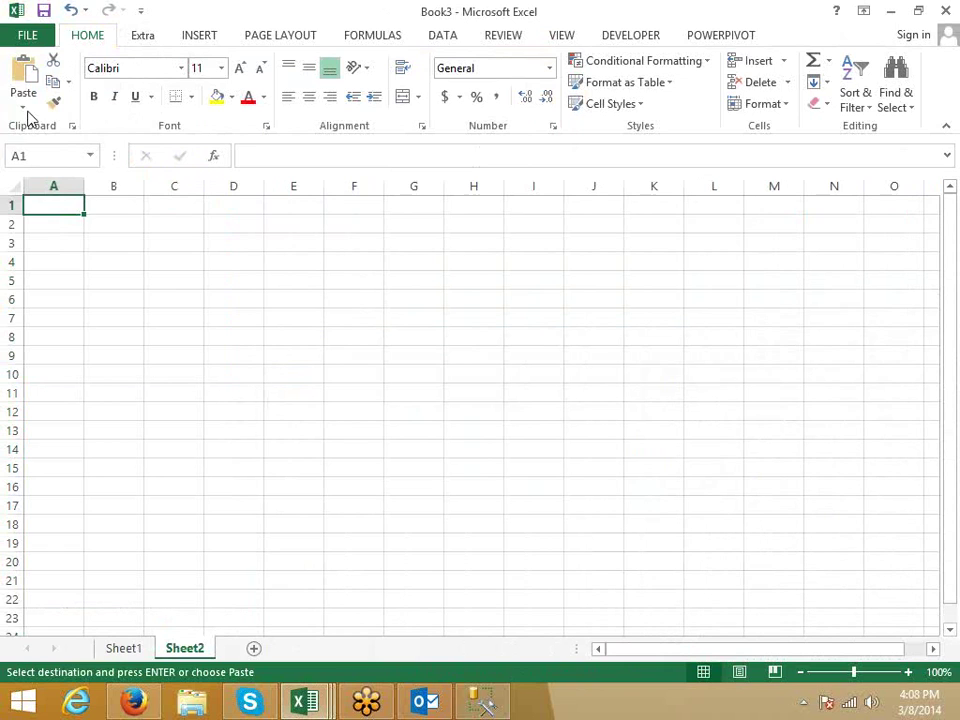
left_click(23, 107)
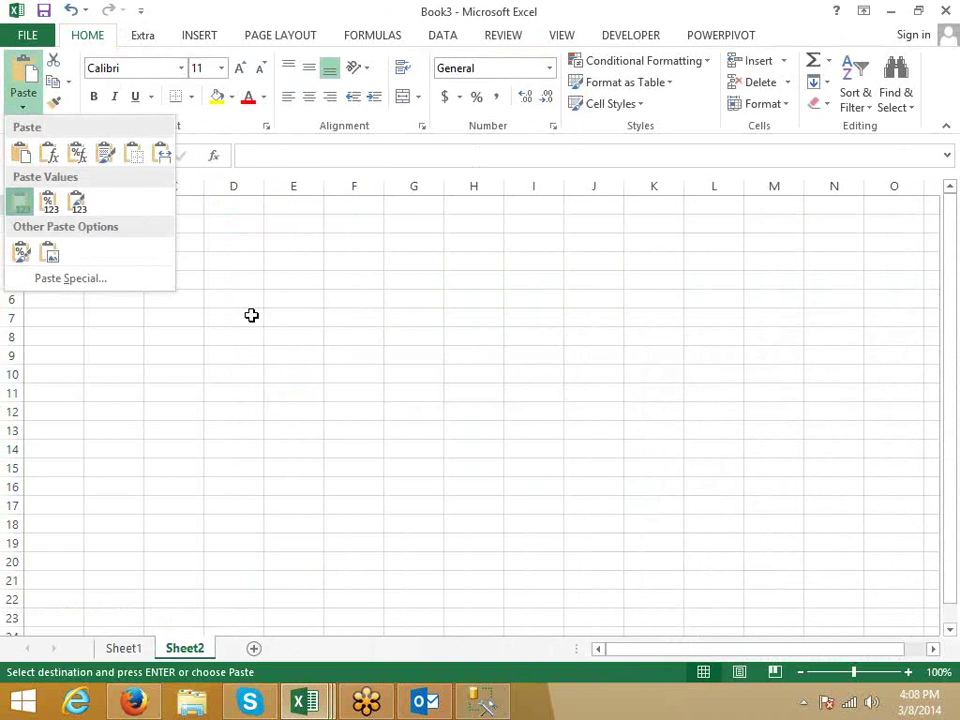
key("Return")
- Add a third sheet to Book3 and paste the PowerPivot workbook's complete Sales table into it as values
left_click(253, 649)
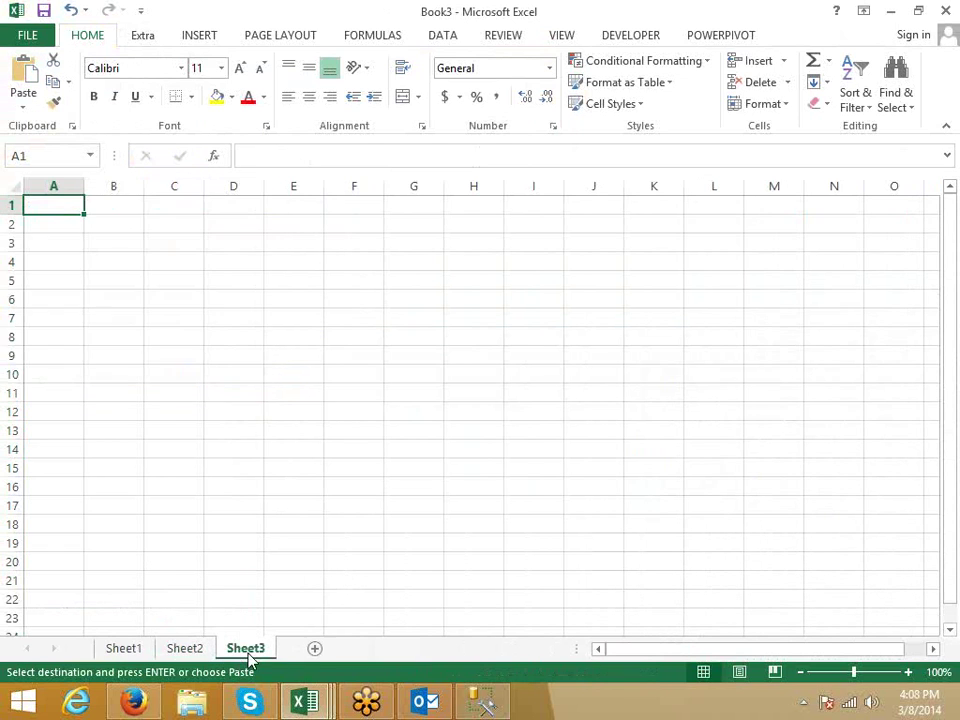
key("ctrl+Tab")
key("ctrl+Page_Down")
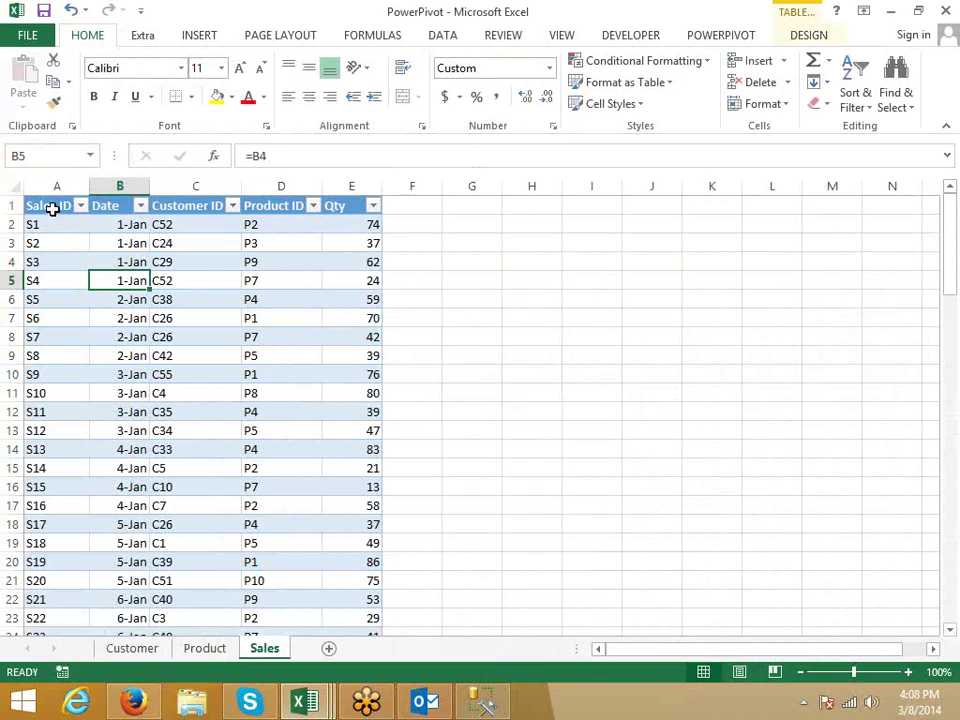
left_click(52, 208)
key("ctrl+shift+End")
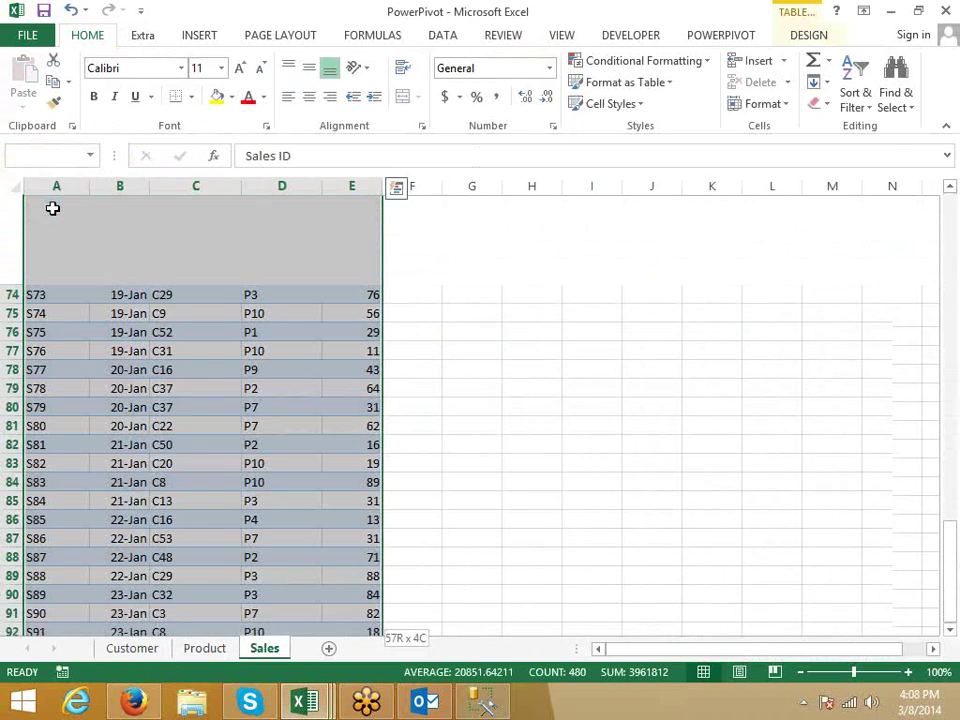
key("ctrl+c")
key("ctrl+Tab")
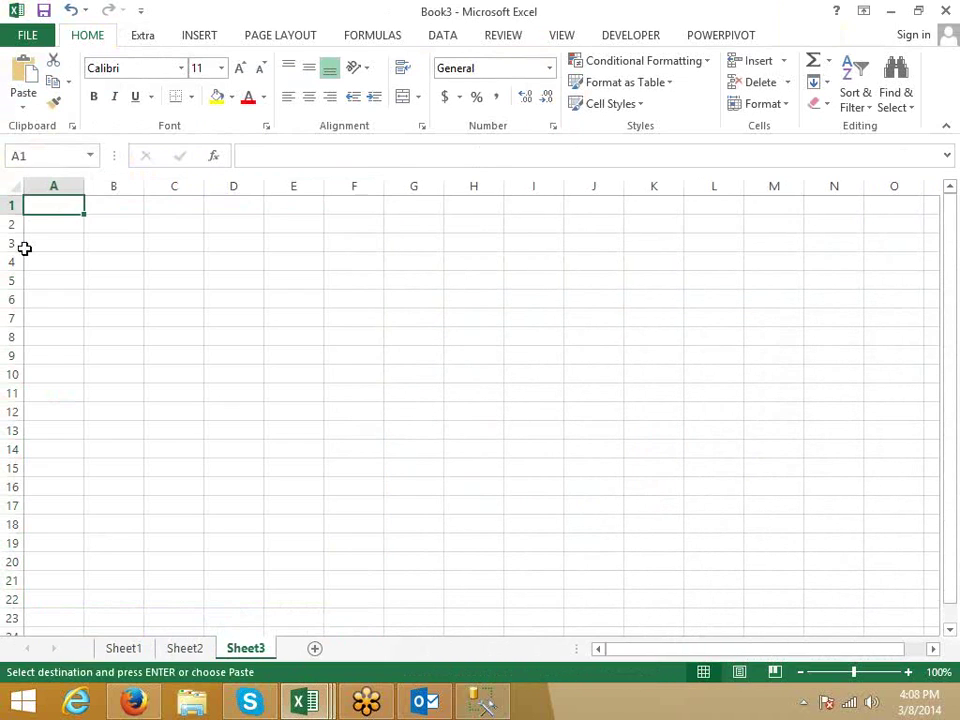
left_click(24, 104)
left_click(22, 204)
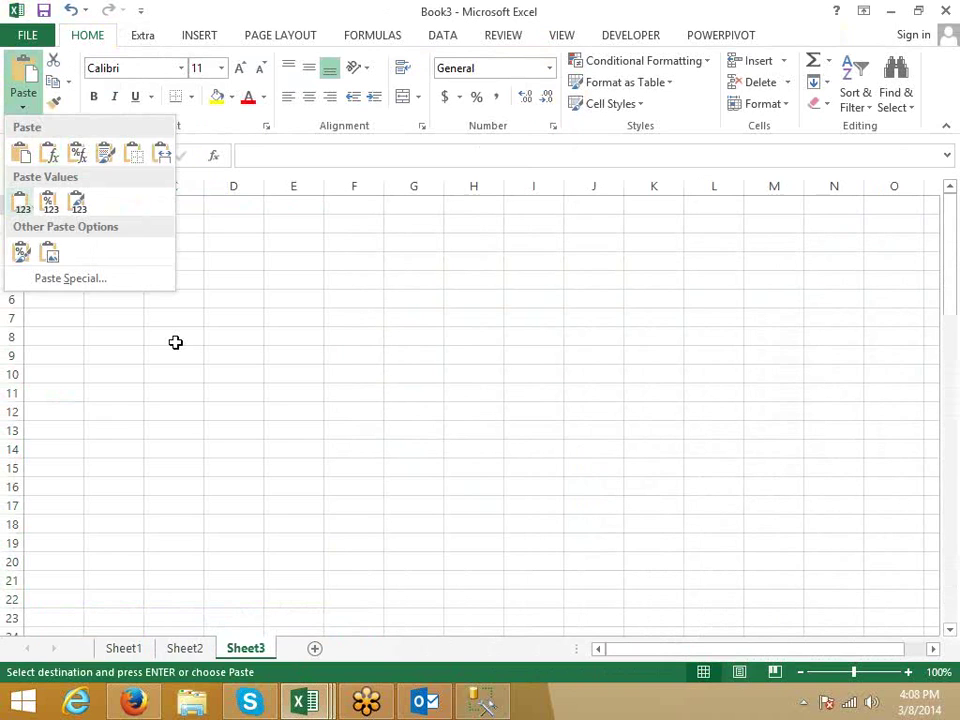
left_click(195, 338)
- Return to the PowerPivot workbook, clear the copy selection and close the workbook without saving its changes
key("ctrl+Tab")
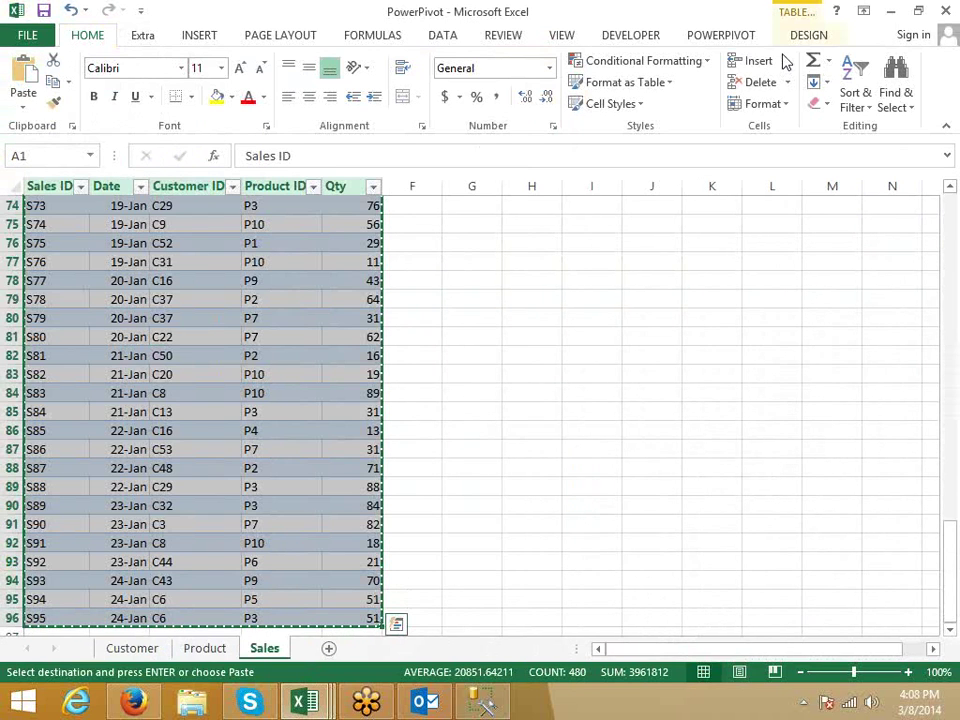
key("Escape")
left_click(945, 11)
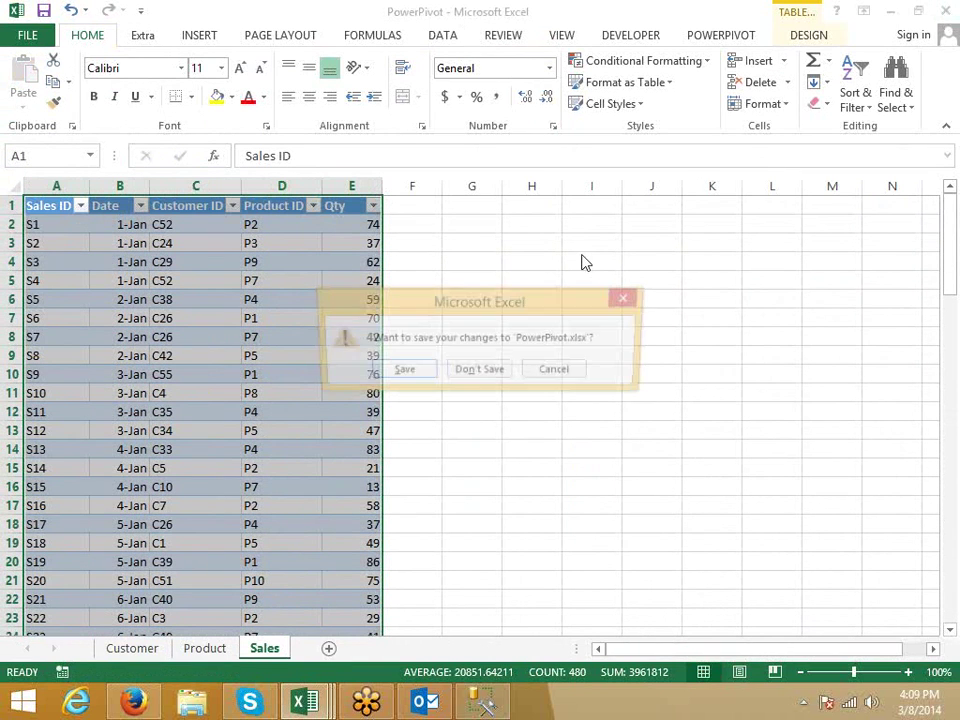
left_click(487, 370)
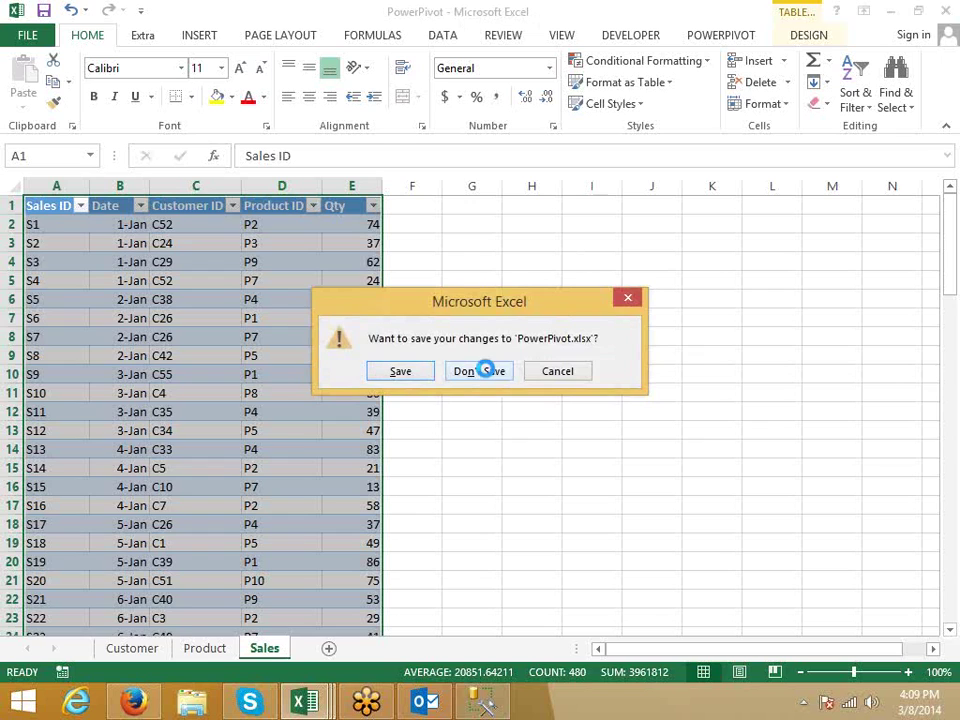
- Save the new workbook to the Desktop as an Excel workbook named data1
key("ctrl+s")
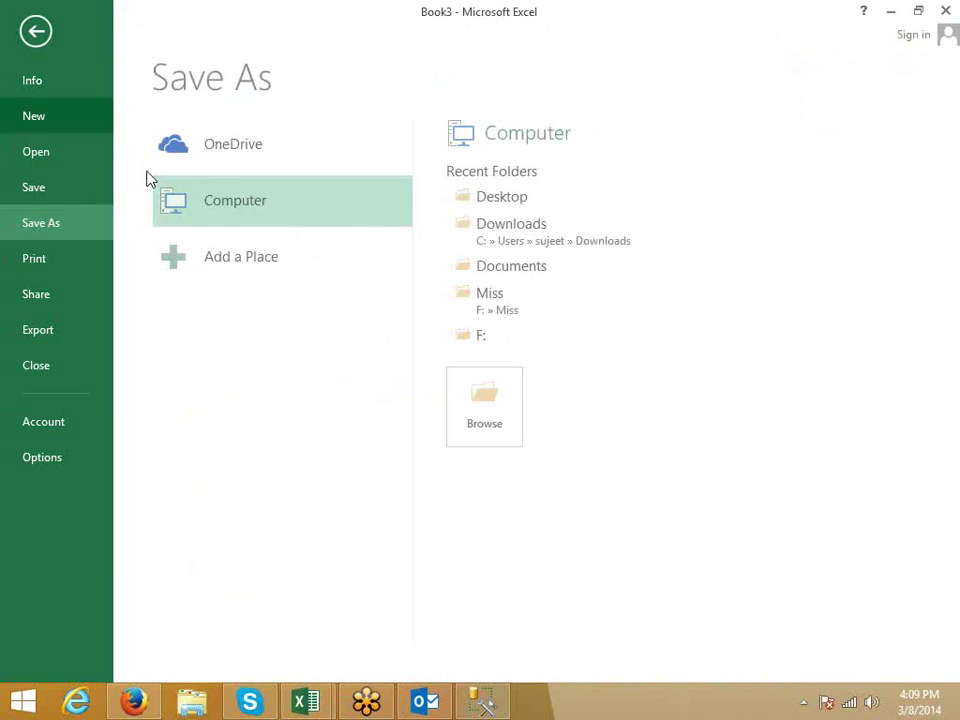
left_click(515, 200)
type("d")
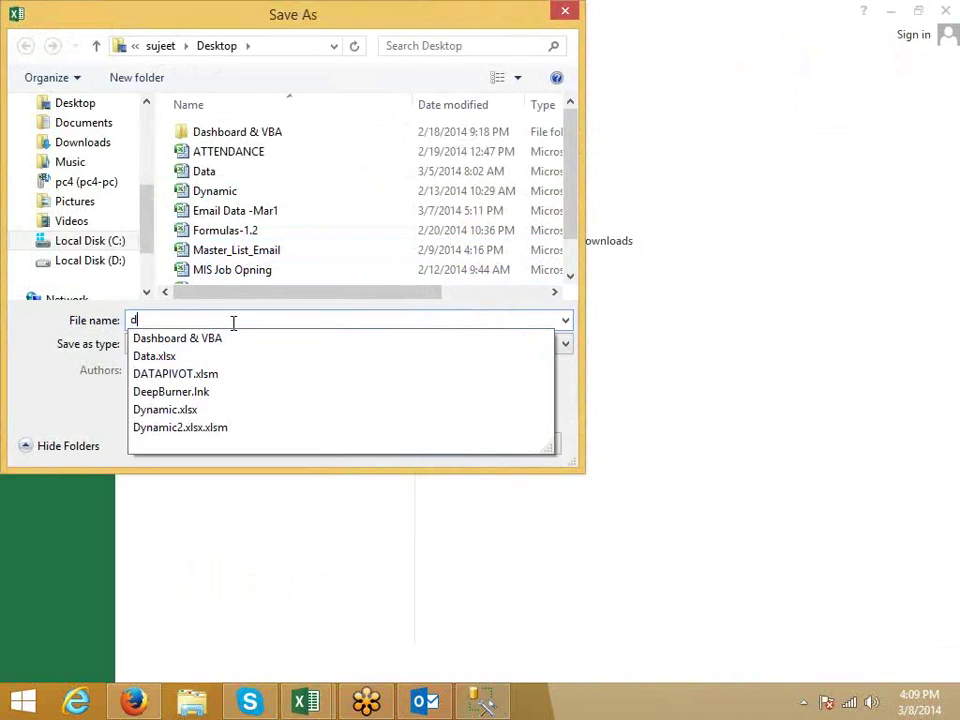
type("a")
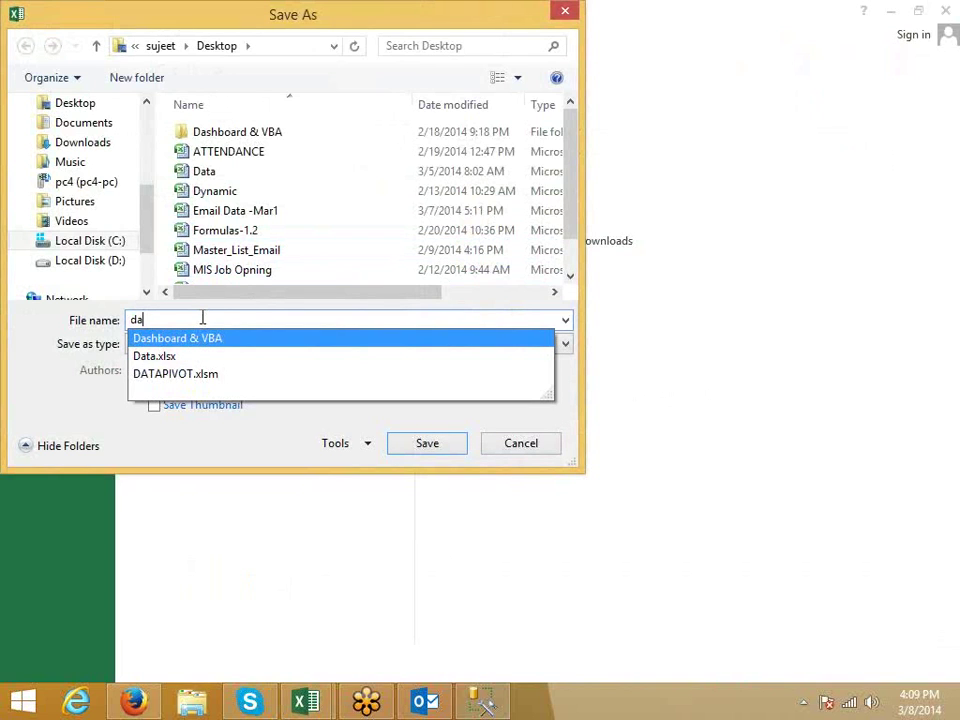
type("ta1")
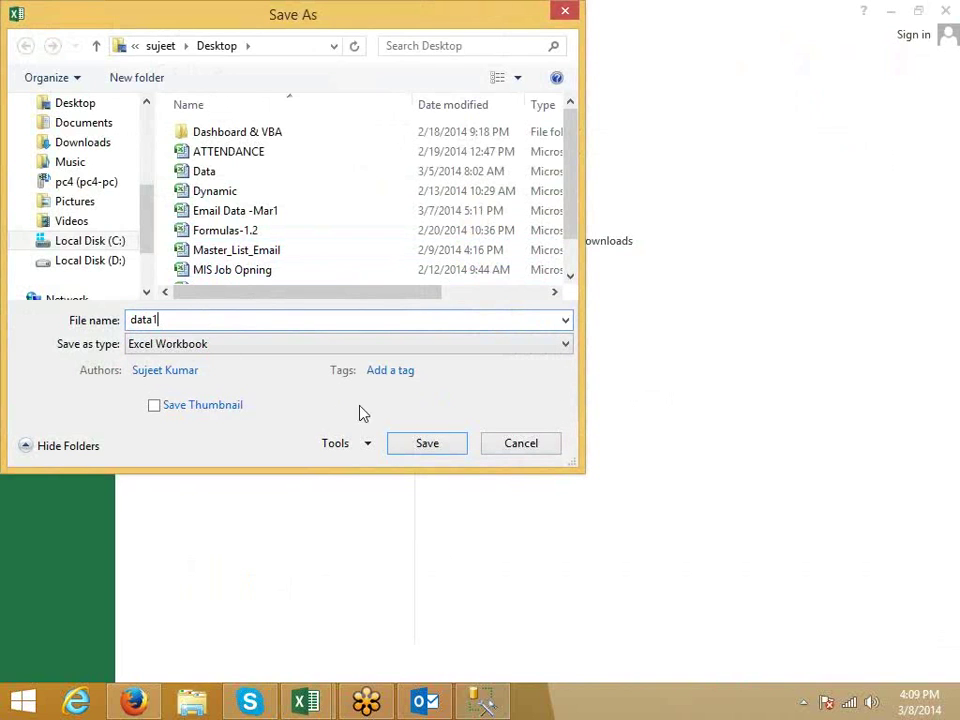
left_click(427, 445)
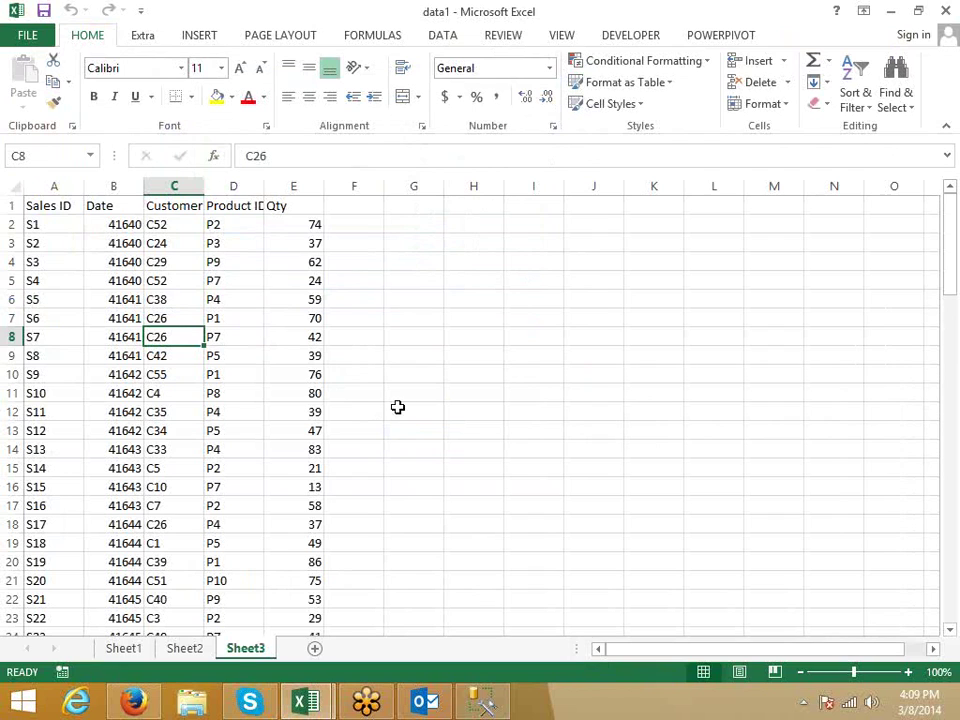
- Review the customer records and their column headings on Sheet1, and the product IDs, MRP and Stock on Sheet2
key("shift+F4")
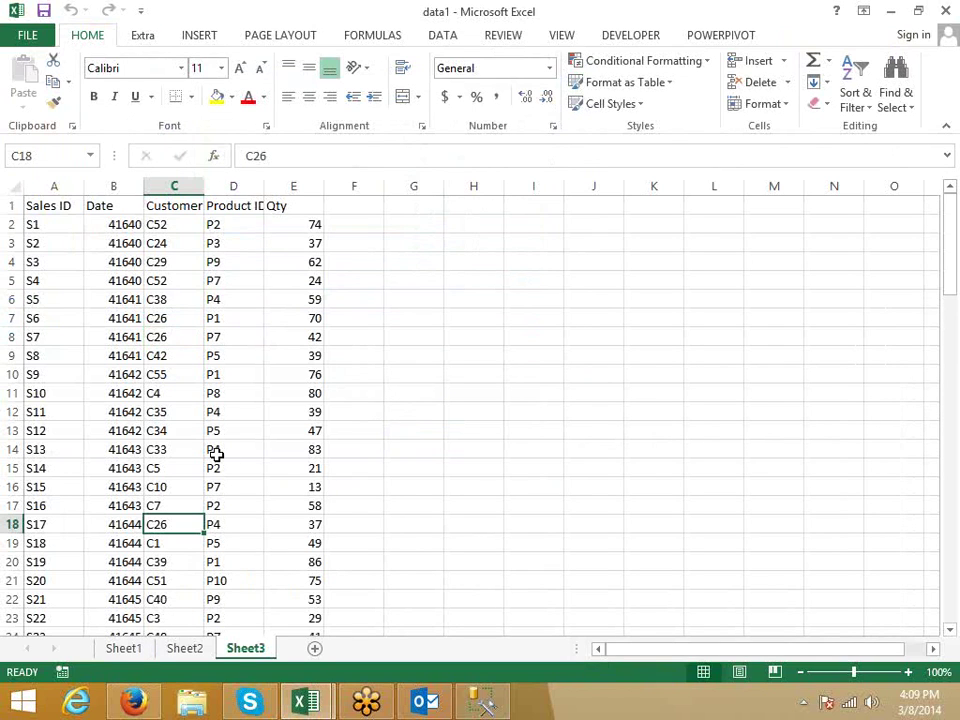
left_click(137, 647)
left_click(88, 280)
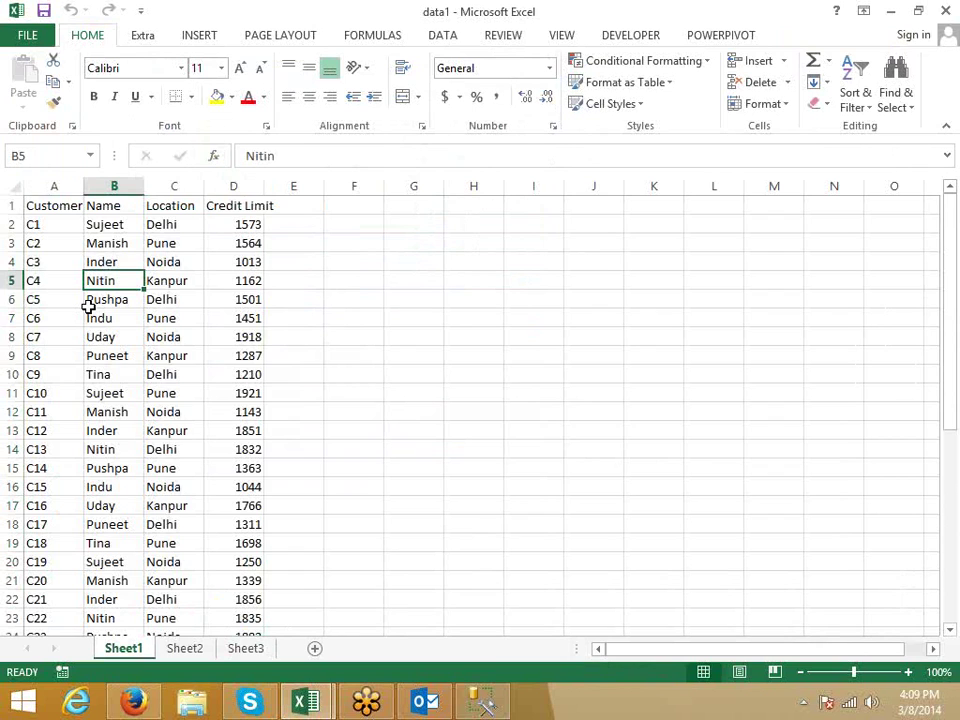
scroll(88, 307, "down", 7)
scroll(88, 307, "down", 7)
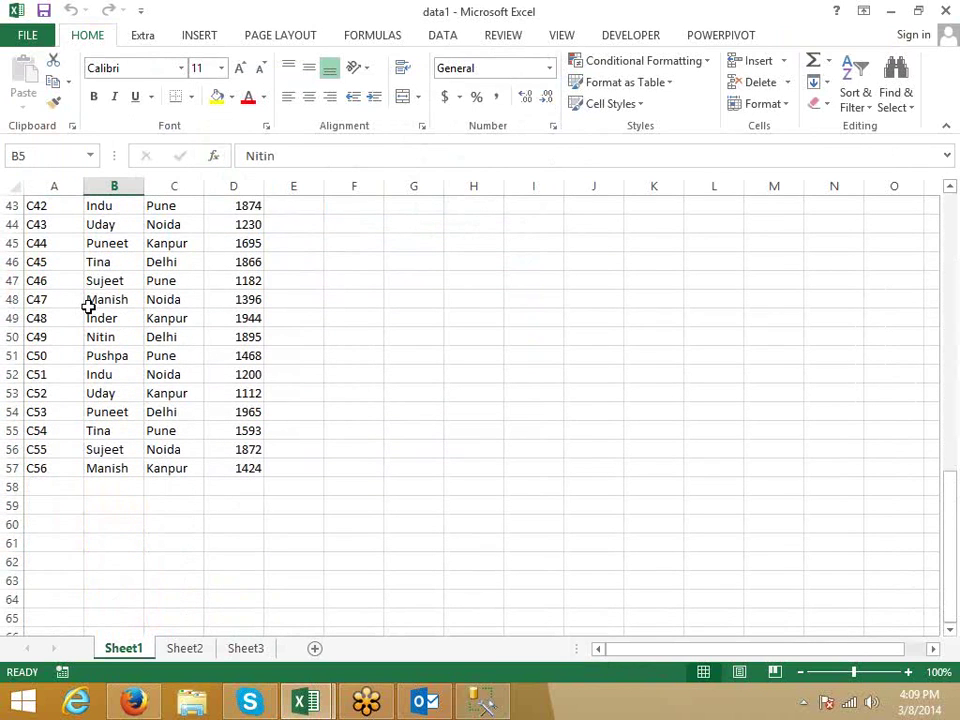
scroll(90, 306, "up", 14)
left_click(189, 204)
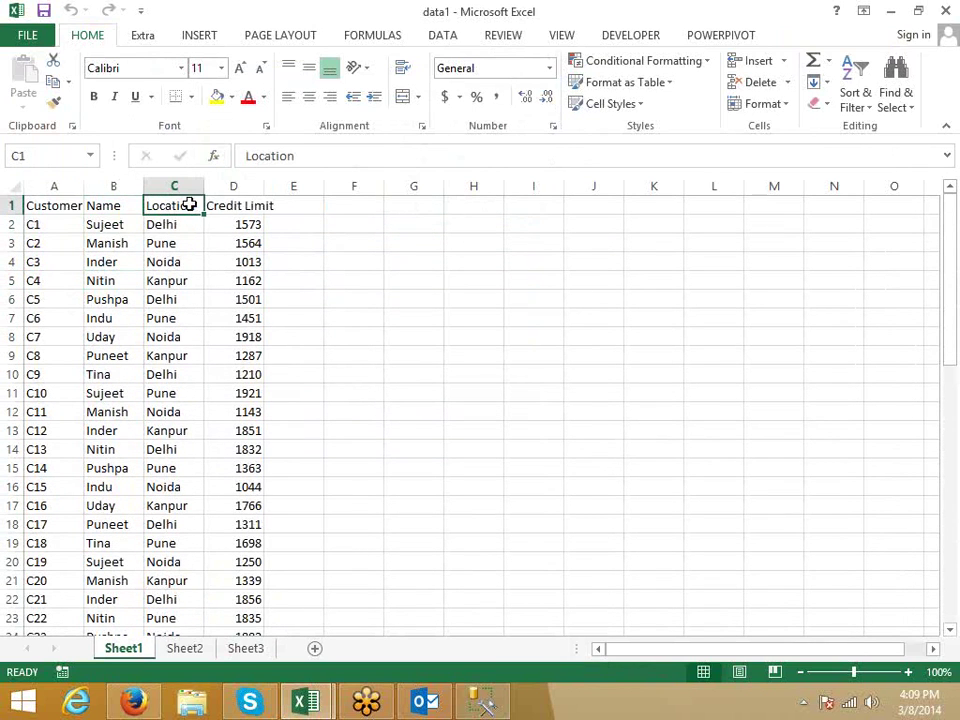
left_click(236, 203)
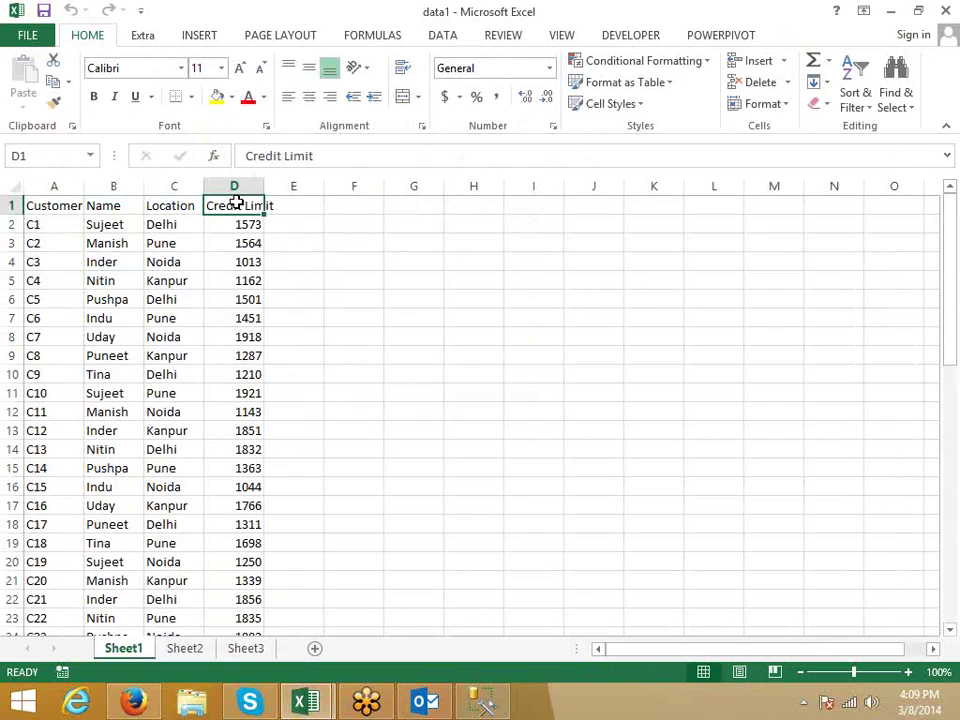
left_click(186, 648)
left_click_drag(50, 224, 50, 391)
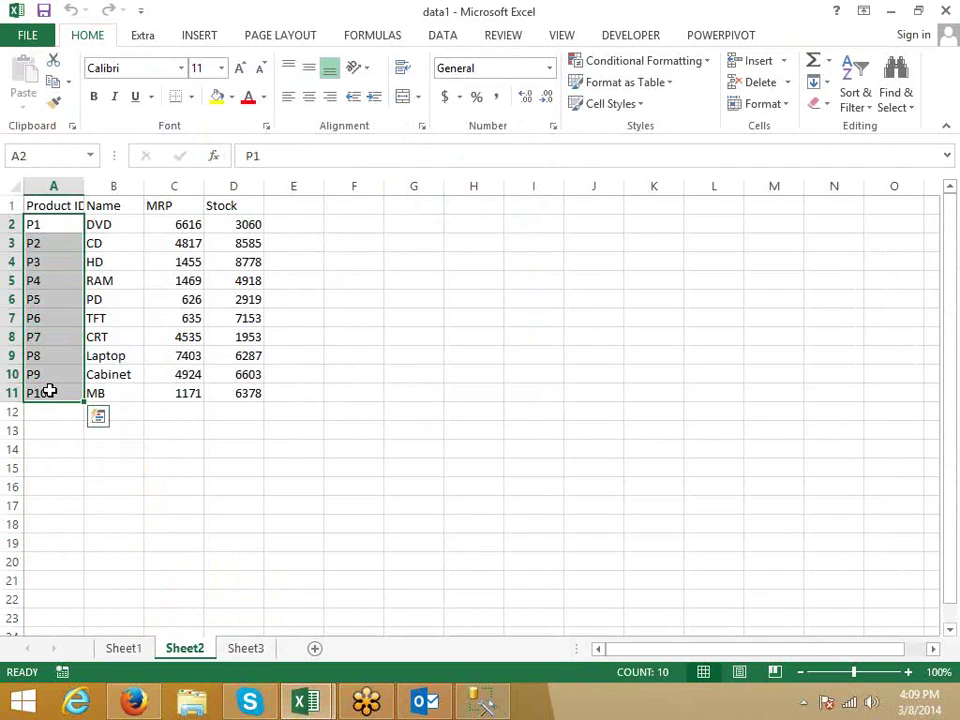
left_click(195, 226)
left_click(238, 223)
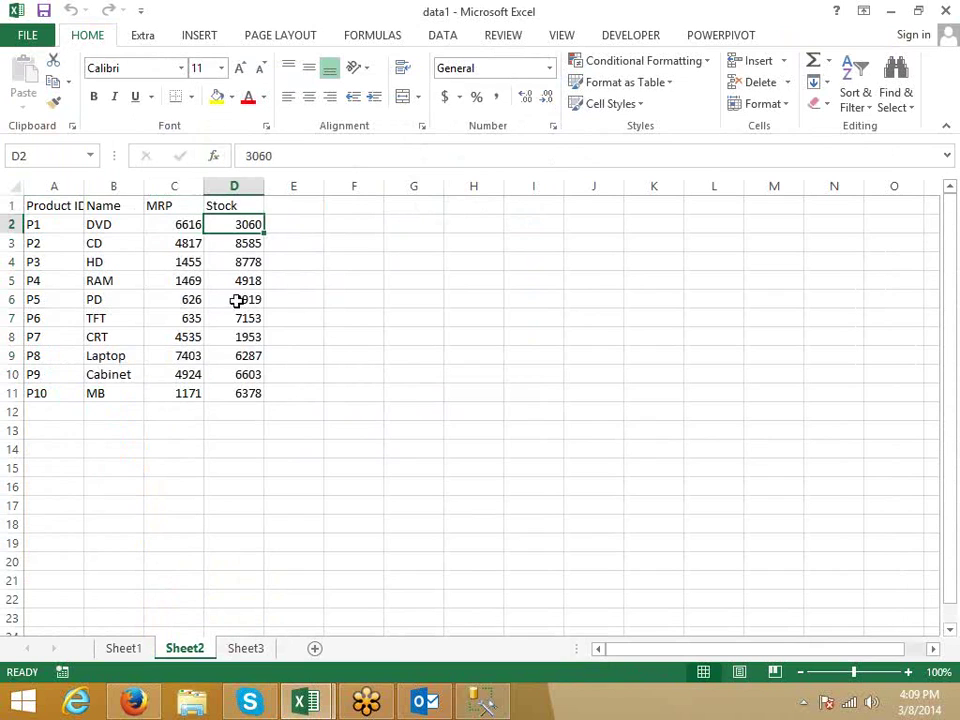
- Format the Date column on Sheet3 as day-month-year dates in the 1-Jan-14 style
left_click(258, 648)
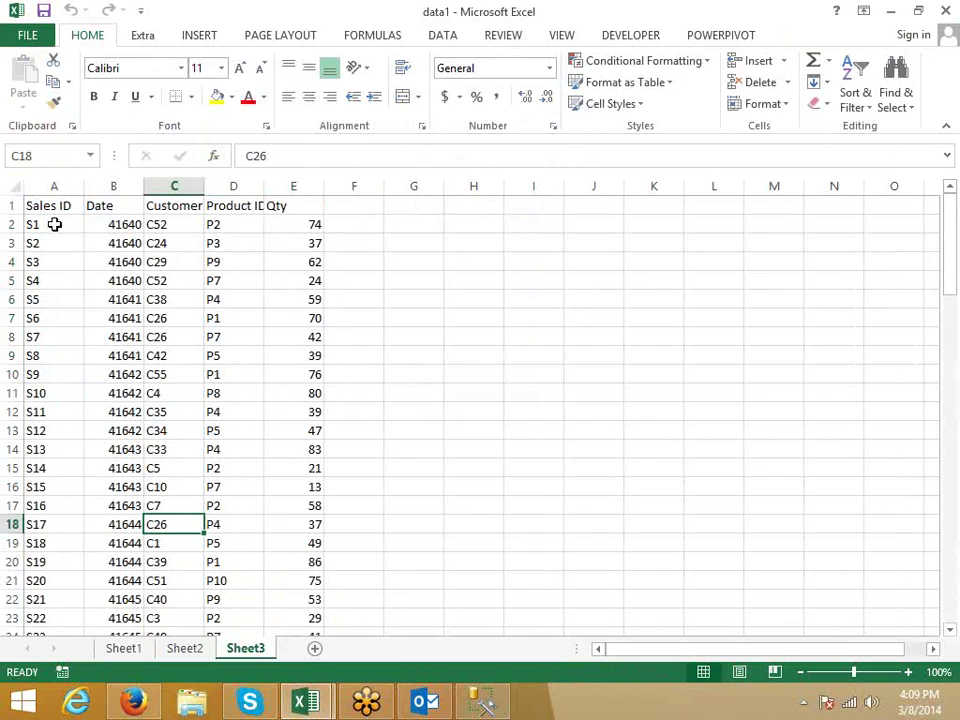
left_click(54, 224)
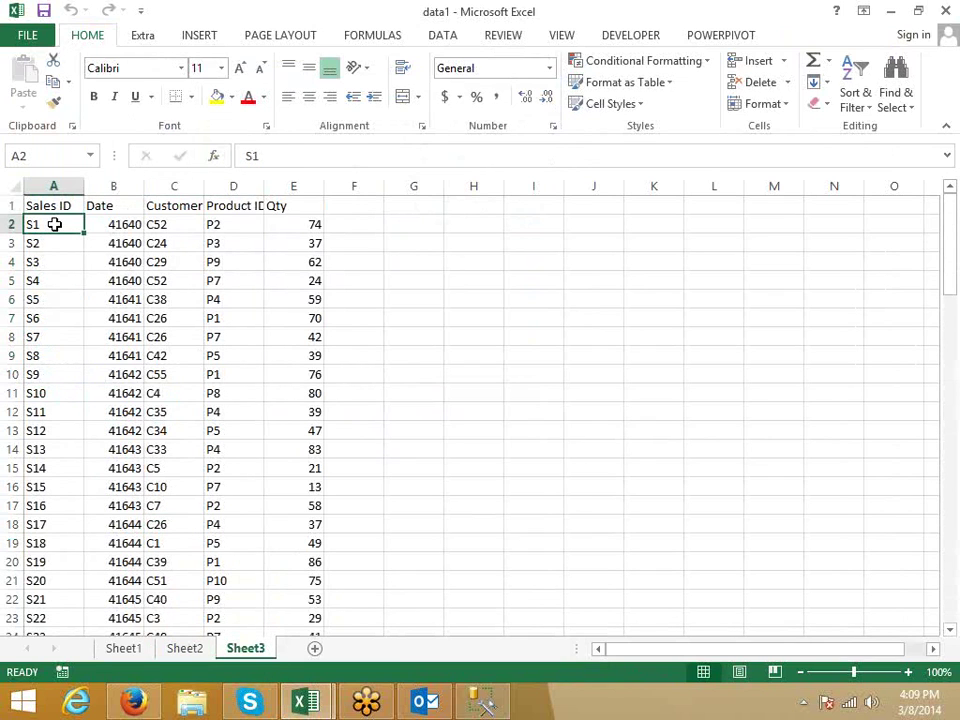
left_click(114, 187)
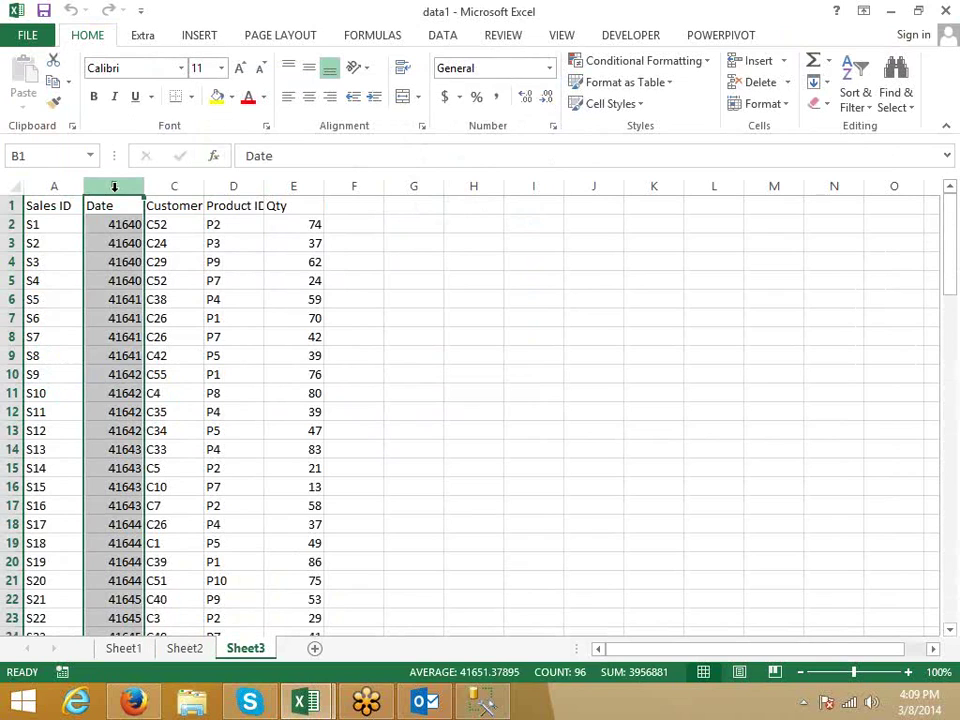
key("ctrl+shift+3")
left_click(184, 231)
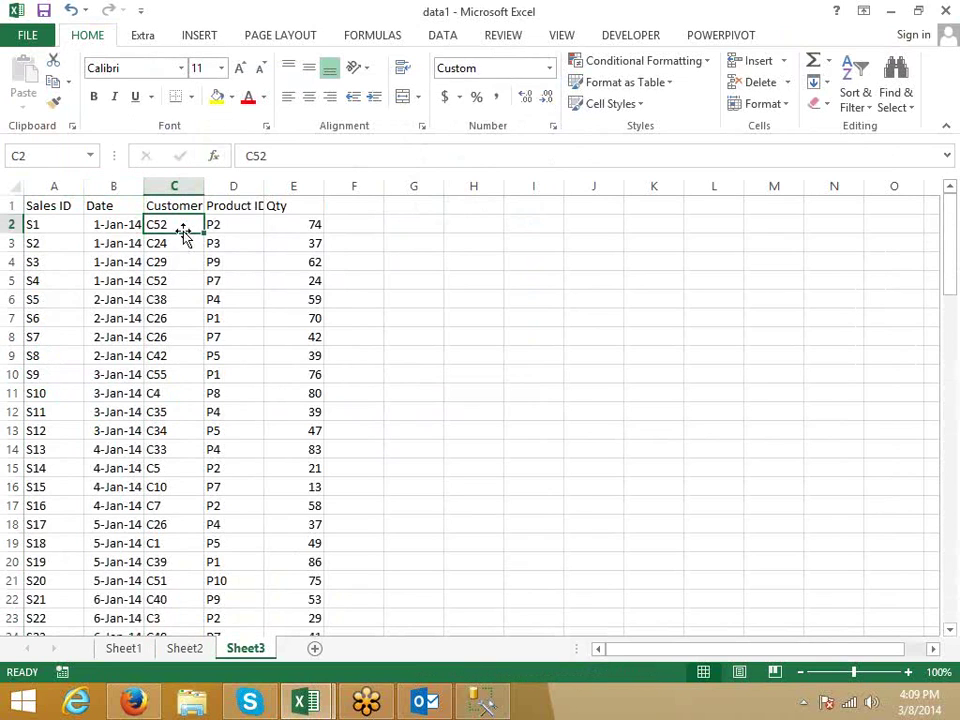
- Examine the Customer ID, Product ID and Qty columns of the sales data on Sheet3 and compare with the customer sheet
left_click(229, 222)
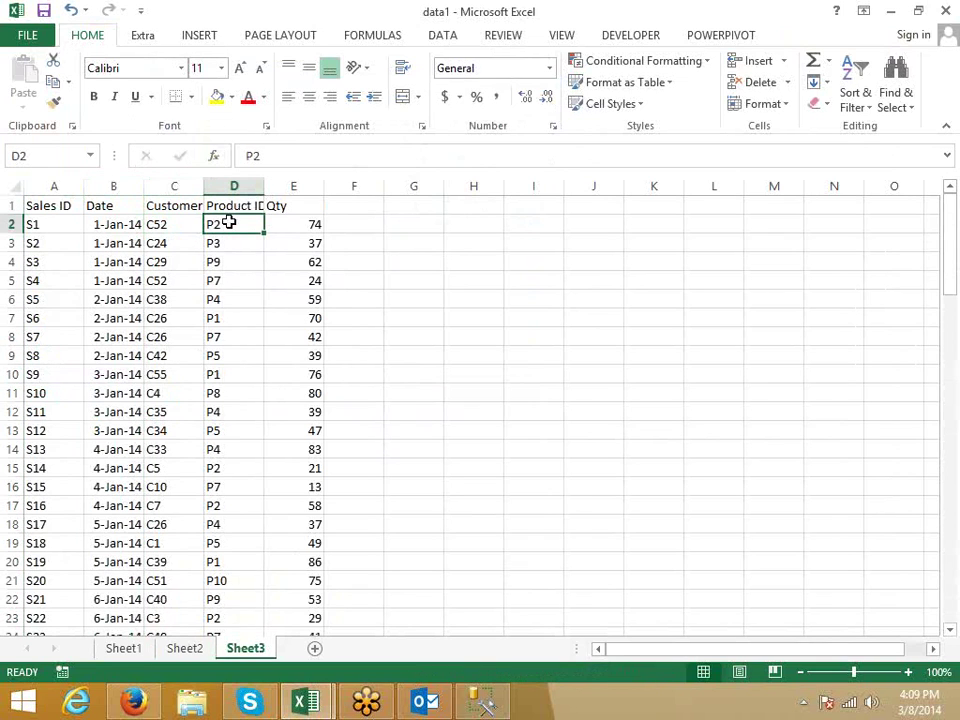
left_click(303, 223)
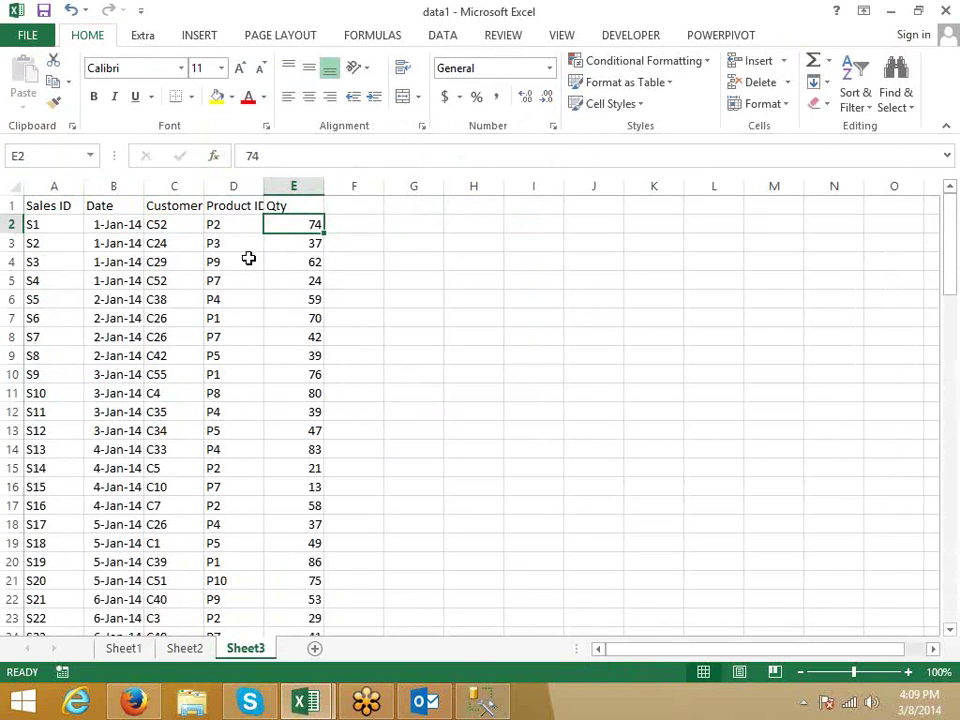
left_click(167, 187)
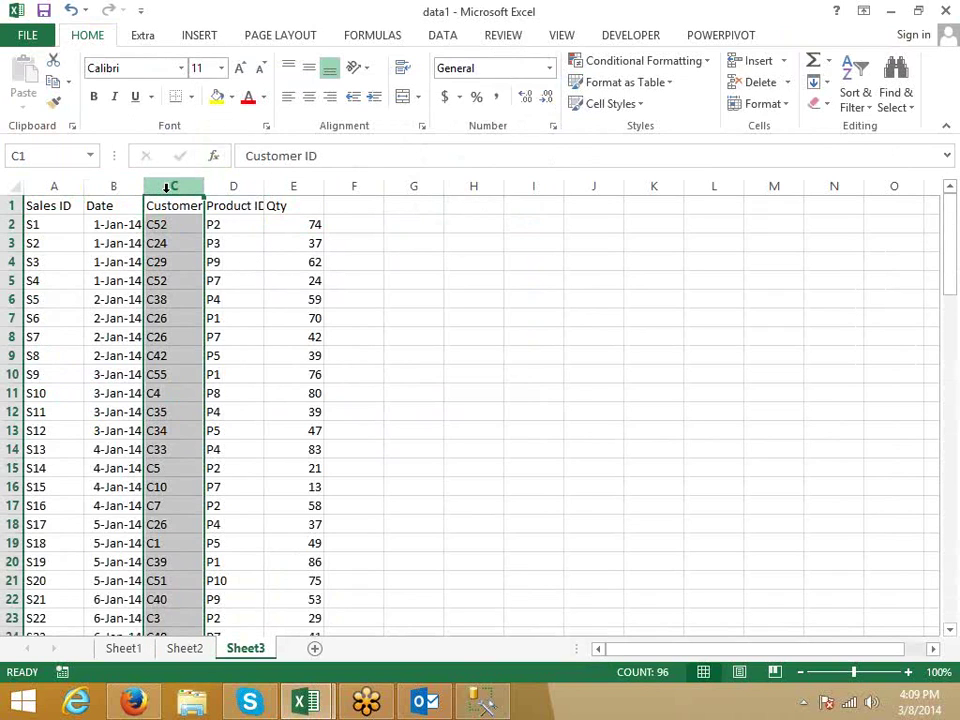
left_click(123, 648)
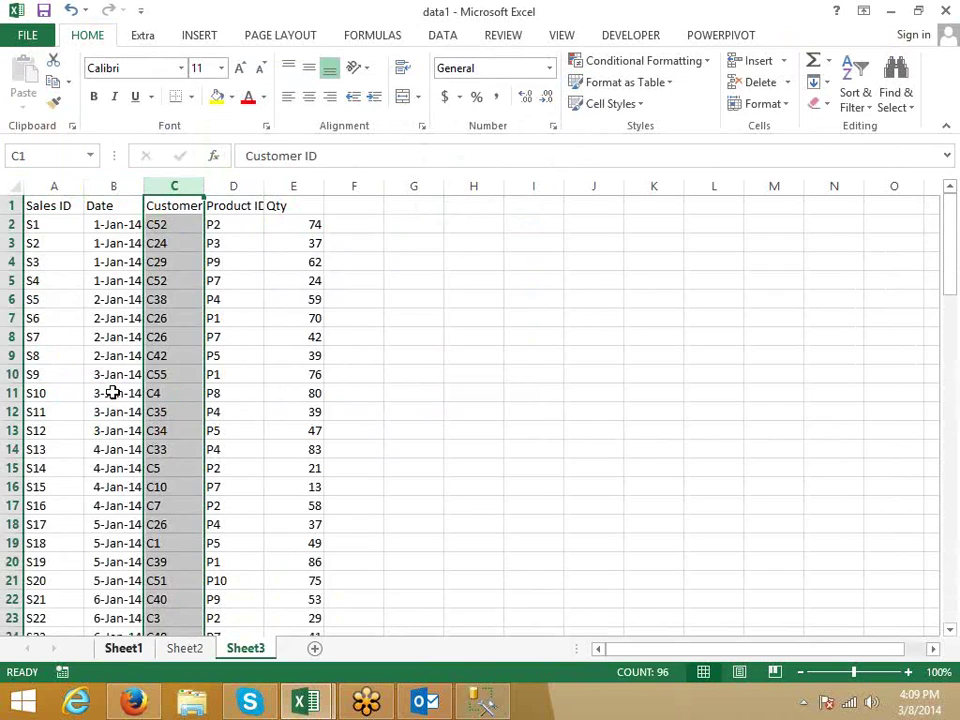
left_click(245, 648)
left_click(234, 186)
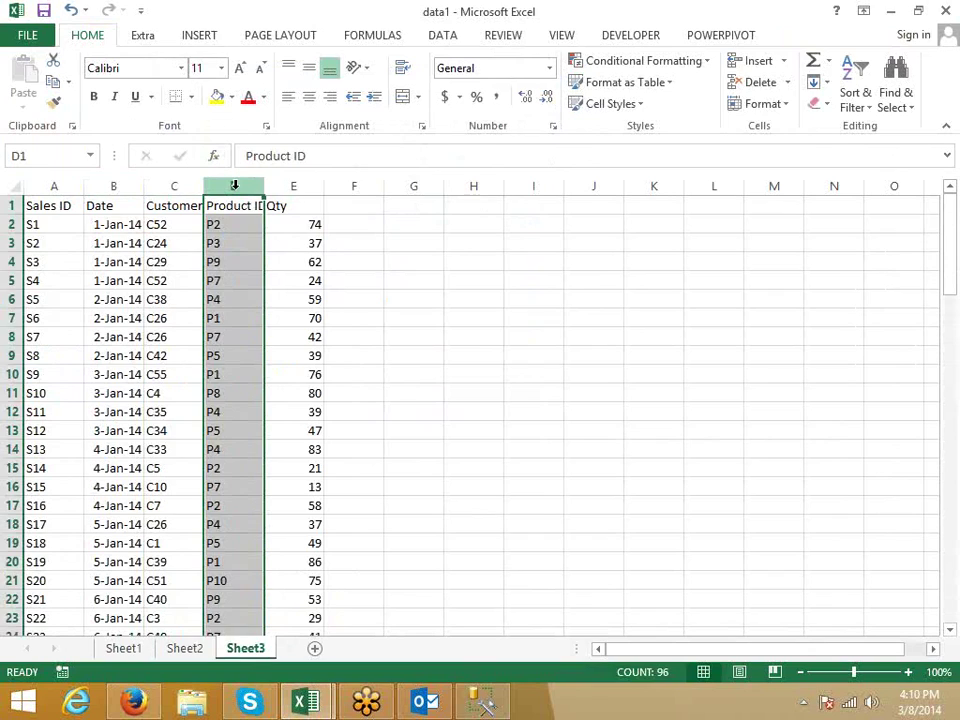
key("Right")
key("Right")
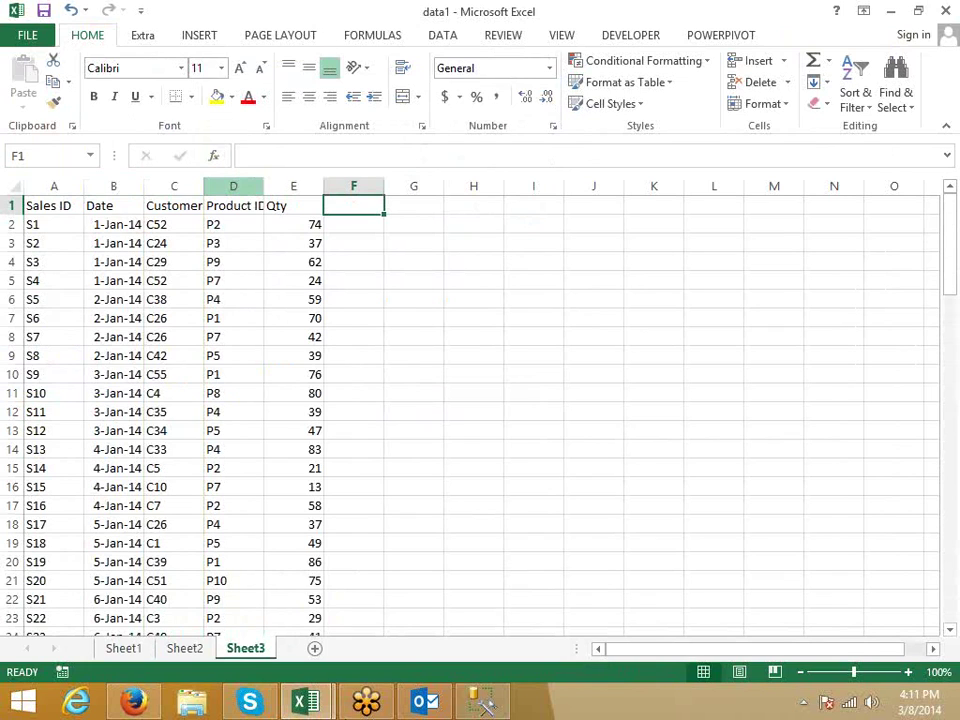
left_click(199, 40)
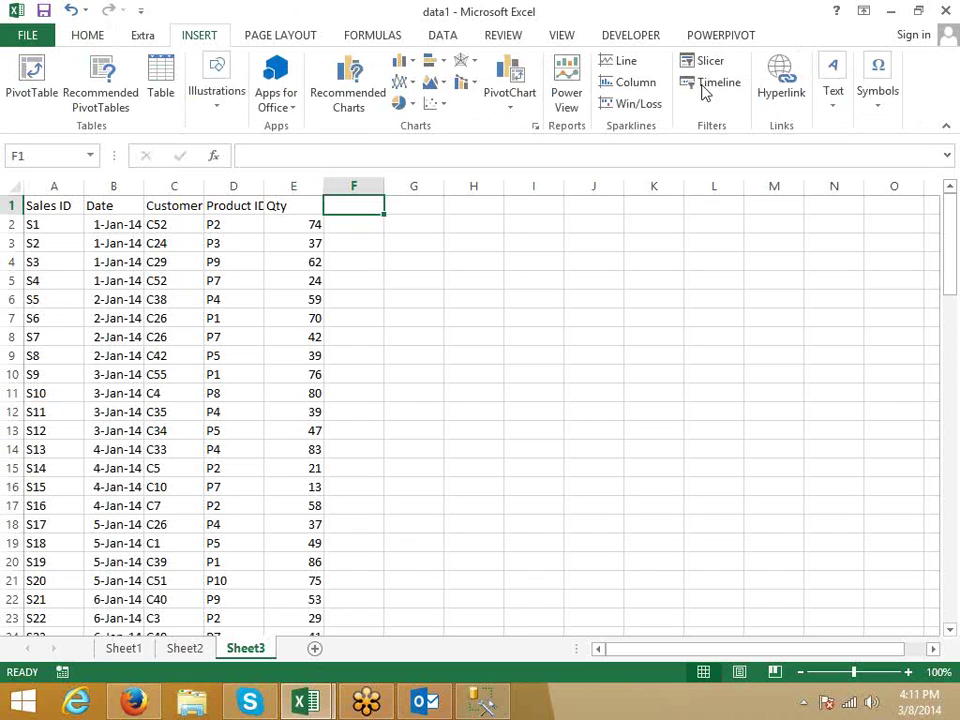
left_click(637, 35)
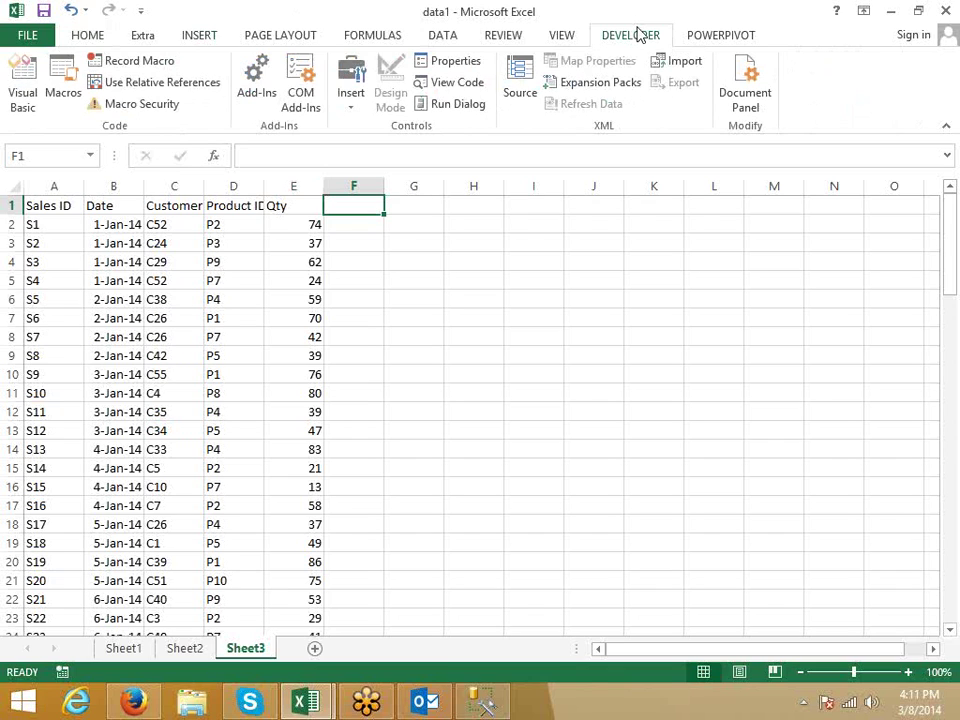
left_click(722, 38)
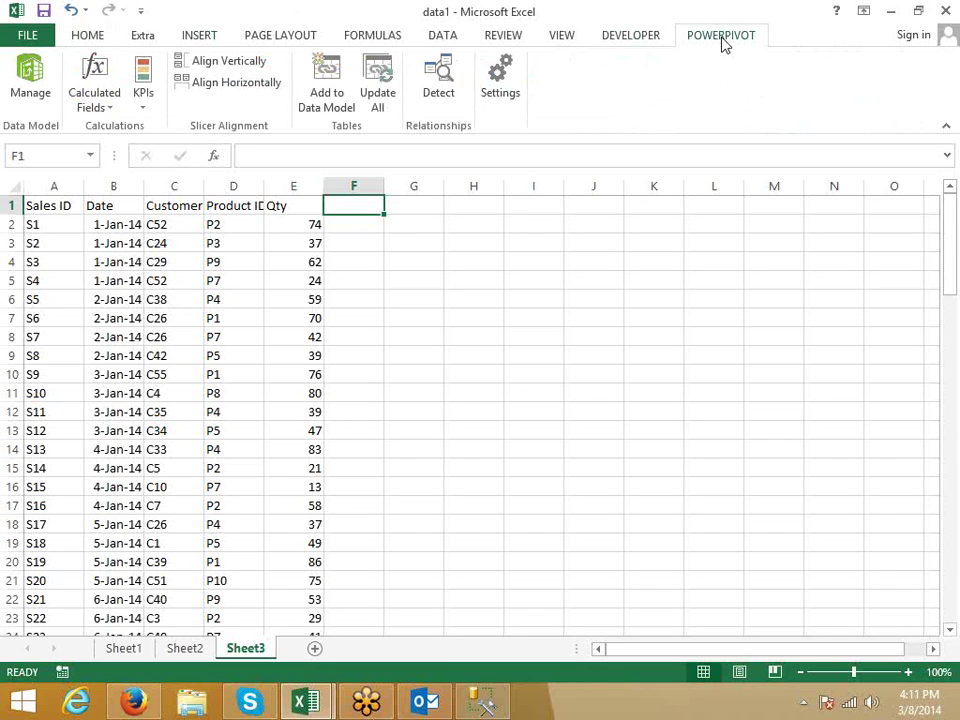
left_click(445, 38)
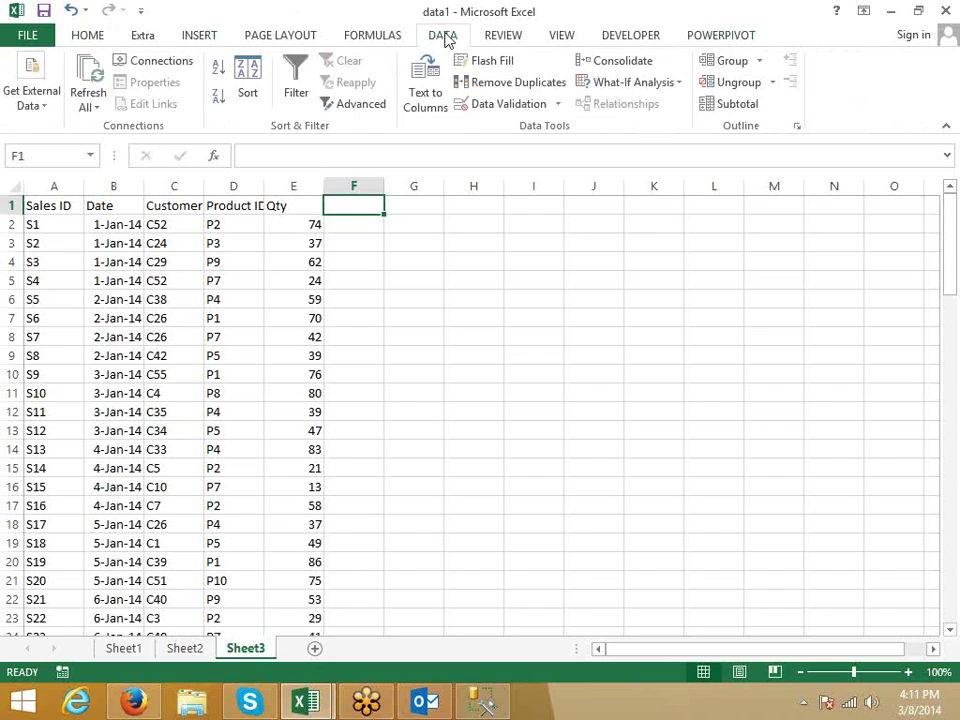
left_click(181, 257)
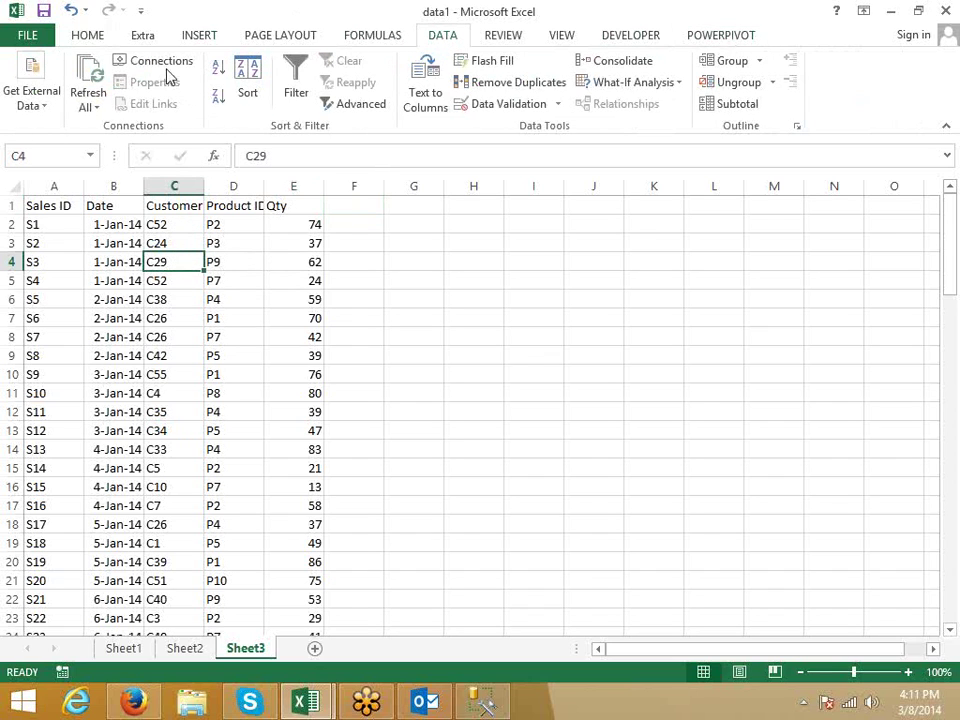
left_click(143, 36)
left_click(205, 36)
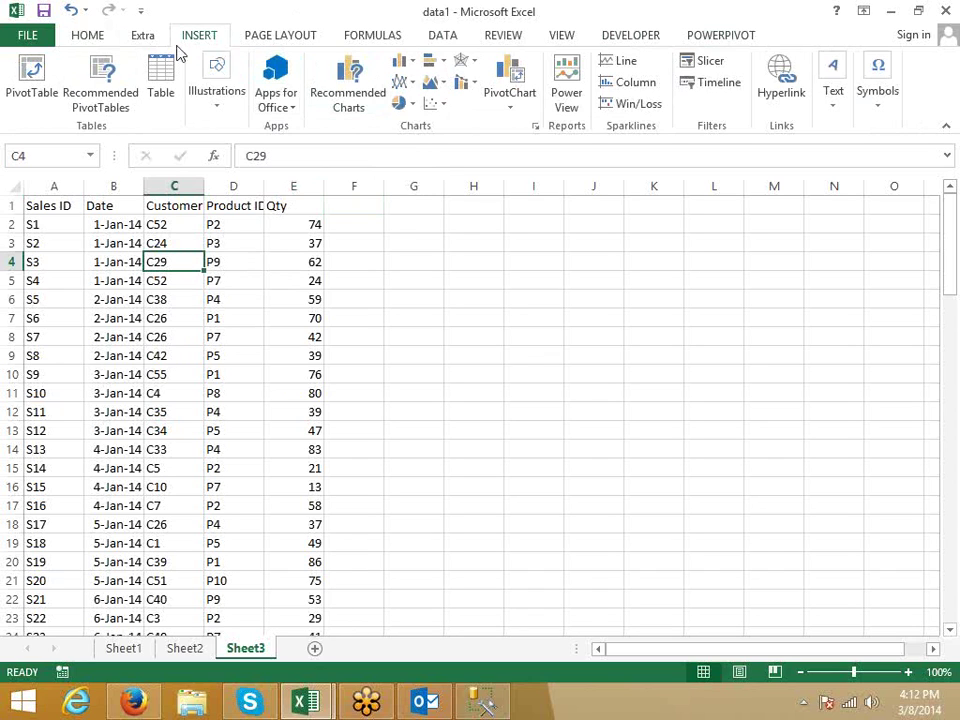
left_click(295, 37)
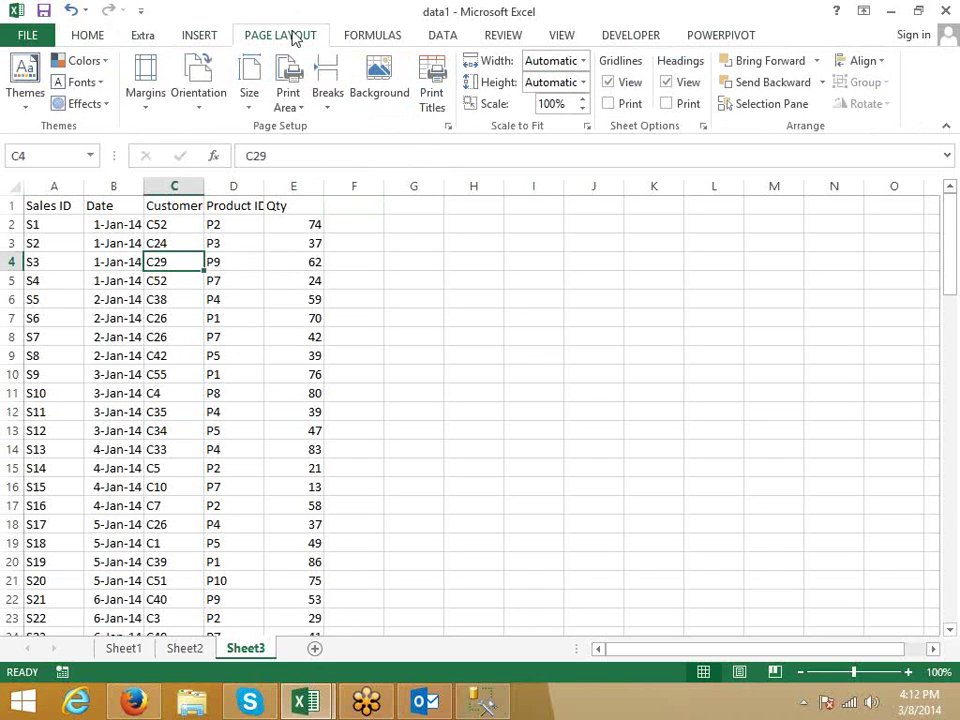
left_click(197, 38)
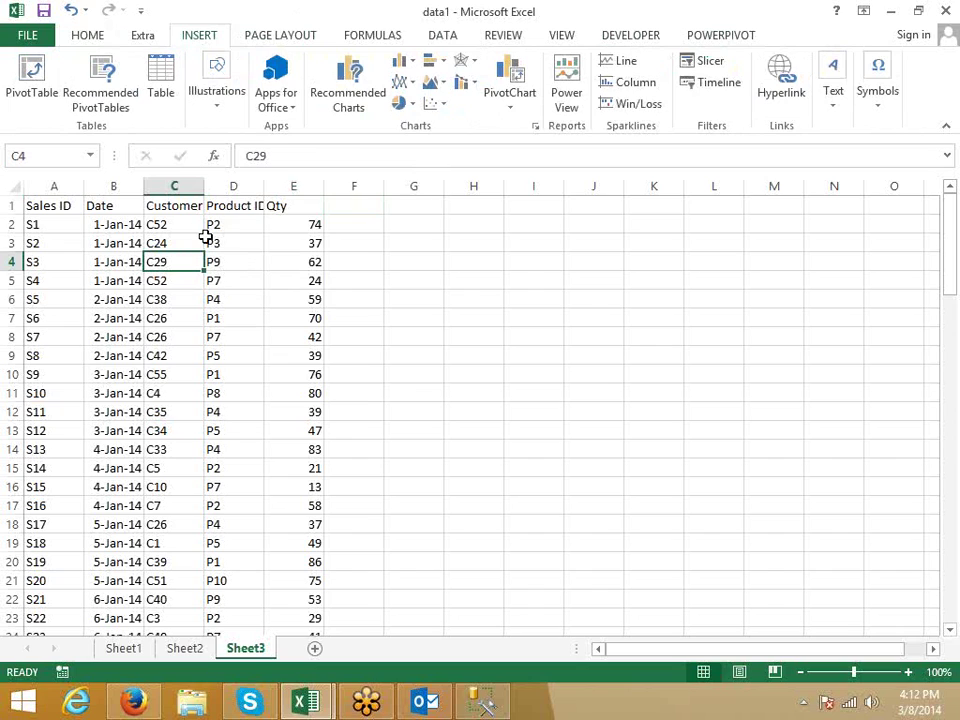
left_click(148, 228)
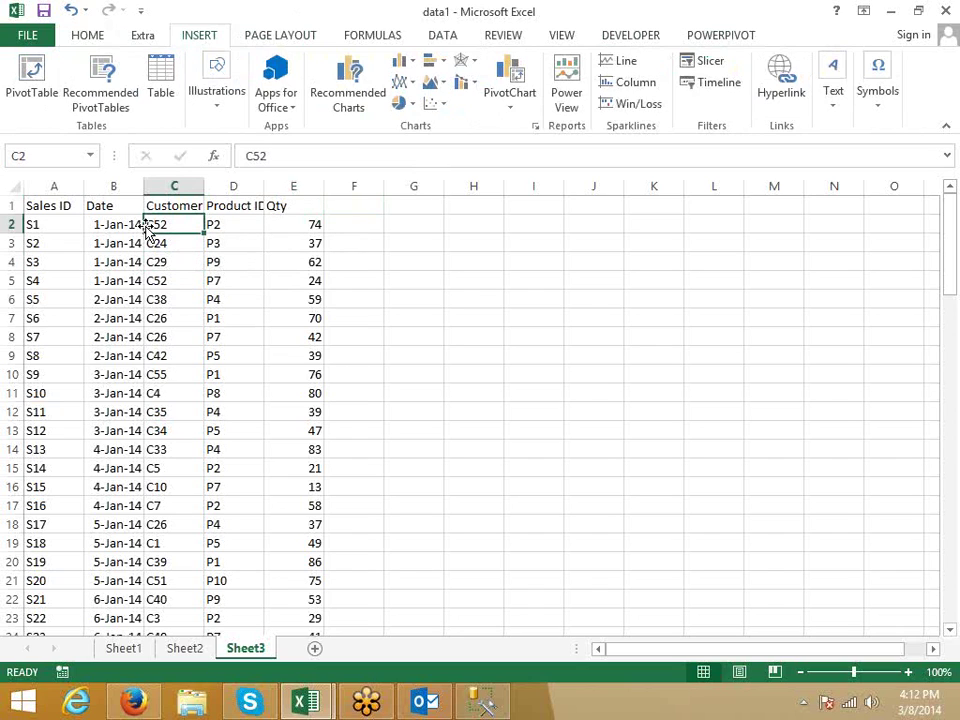
left_click(292, 110)
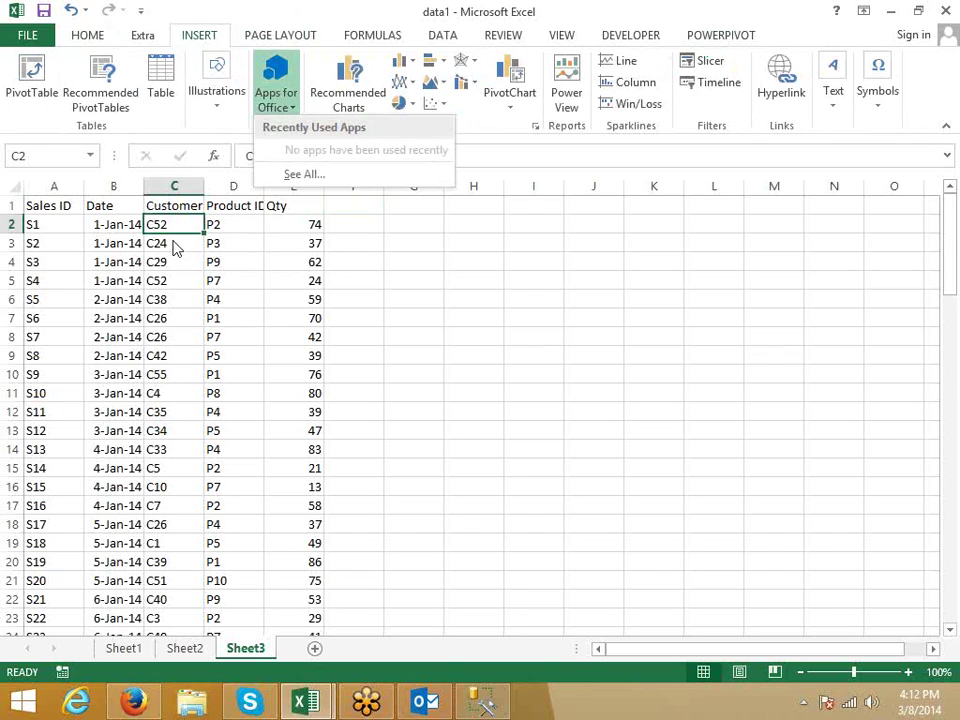
key("Escape")
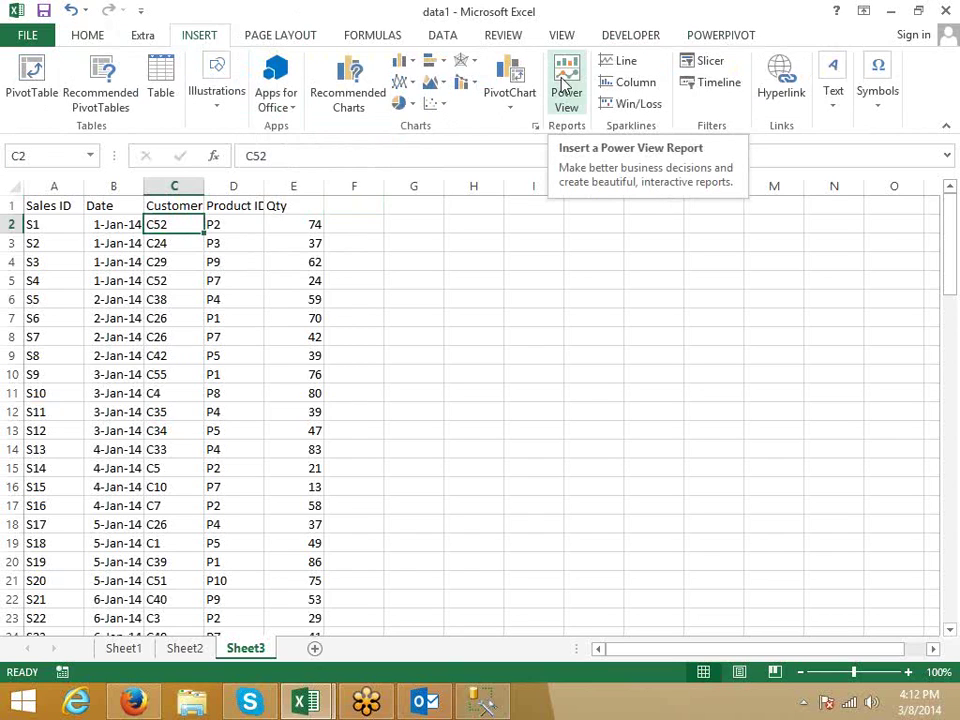
- Examine the extent of the customer records on Sheet1 and compare with the sales data on Sheet3
left_click(726, 35)
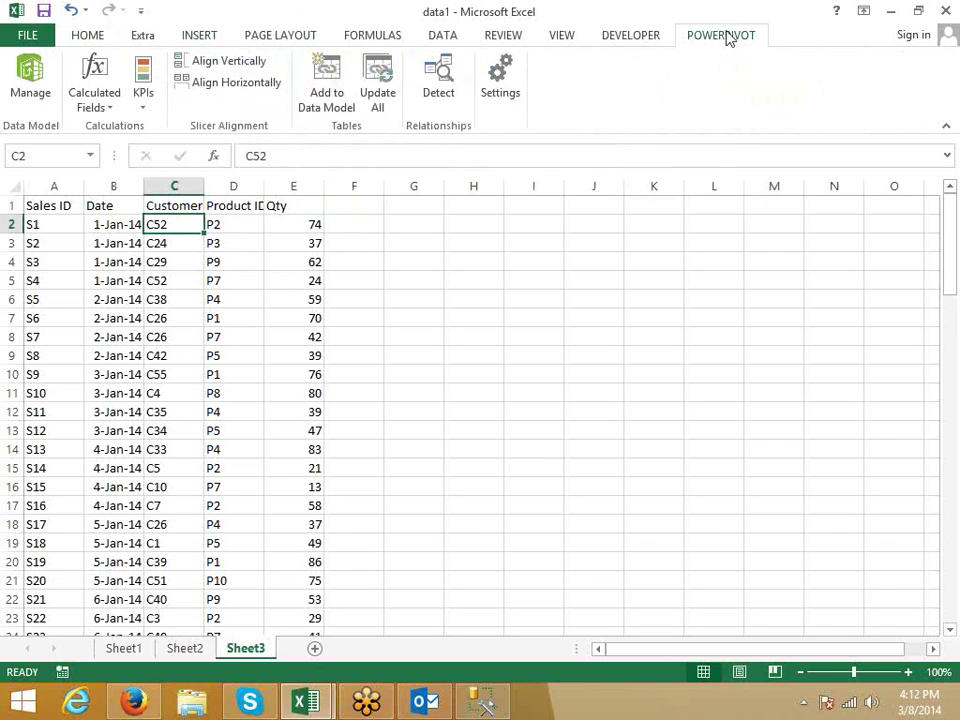
left_click(113, 648)
left_click(55, 222)
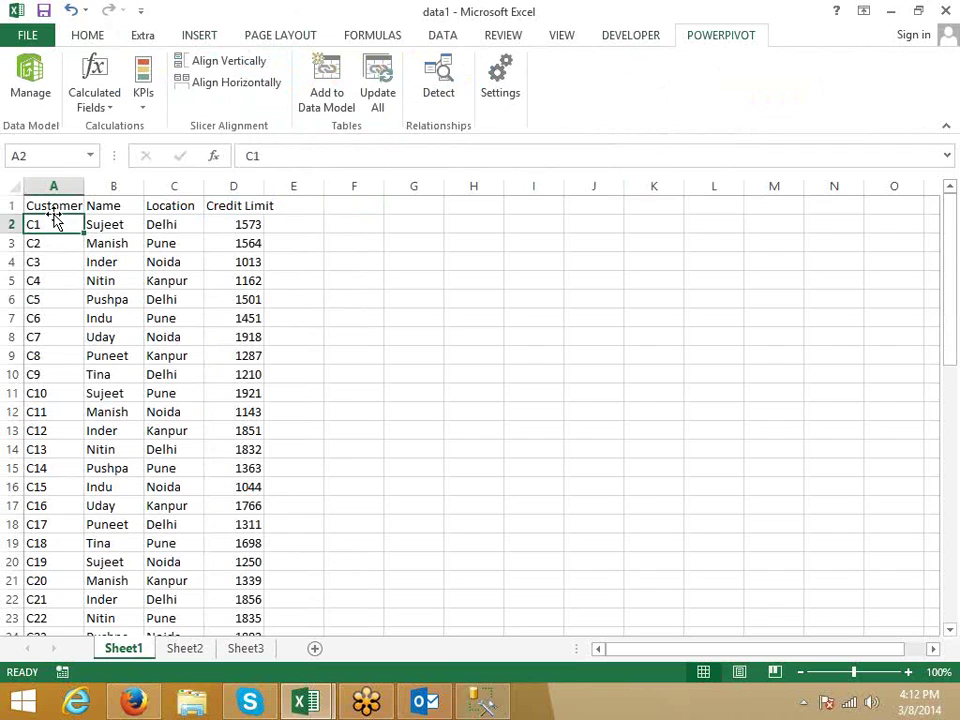
key("ctrl+Up")
key("ctrl+Down")
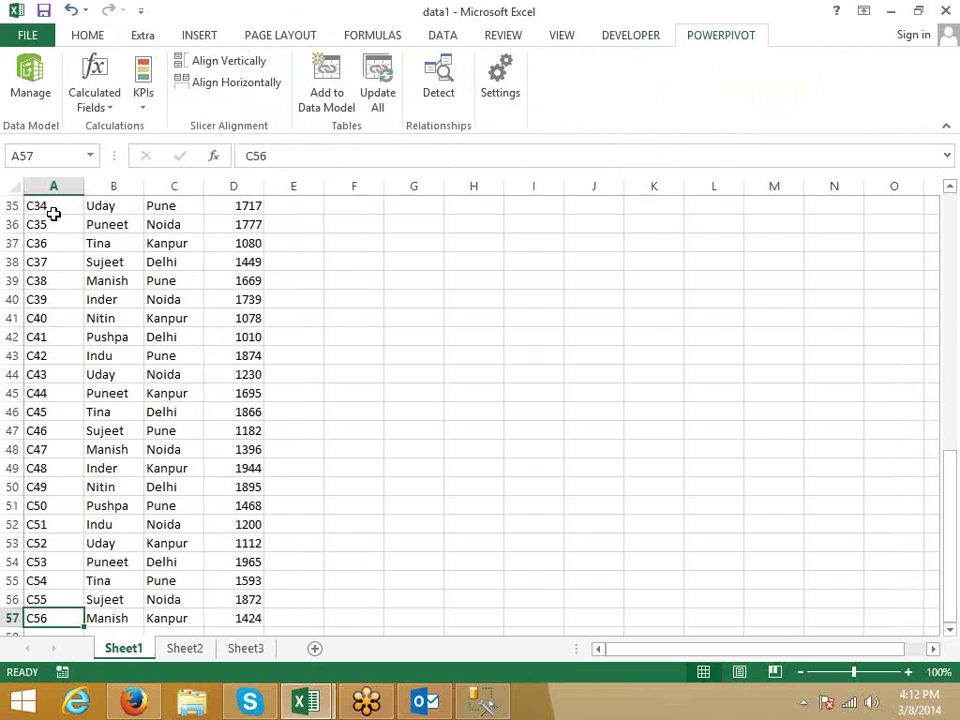
key("ctrl+Home")
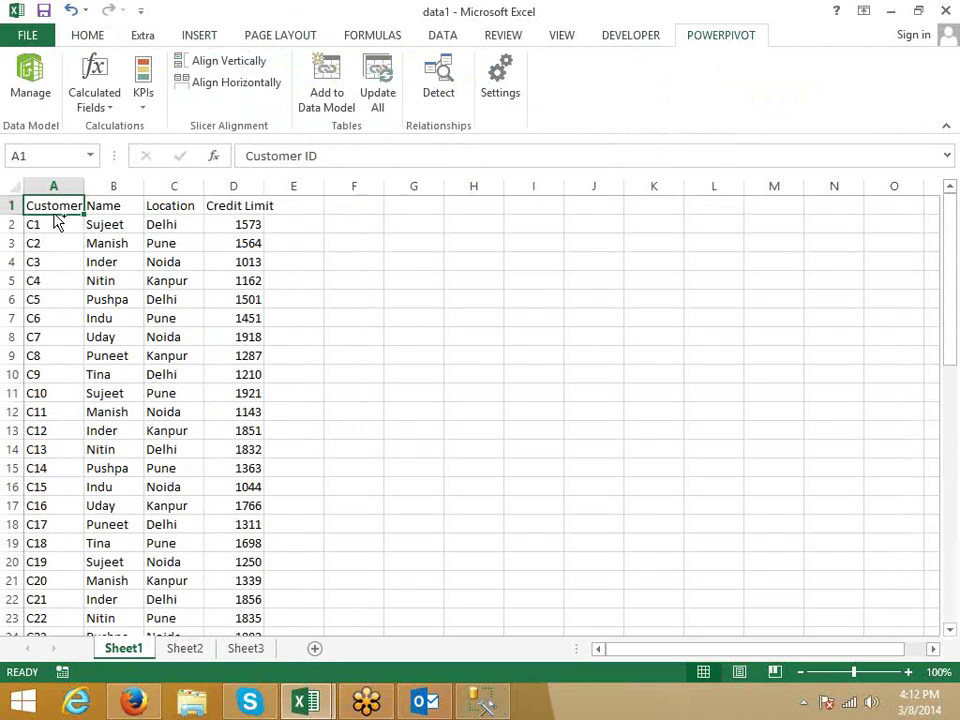
key("ctrl+Page_Down")
key("ctrl+Page_Down")
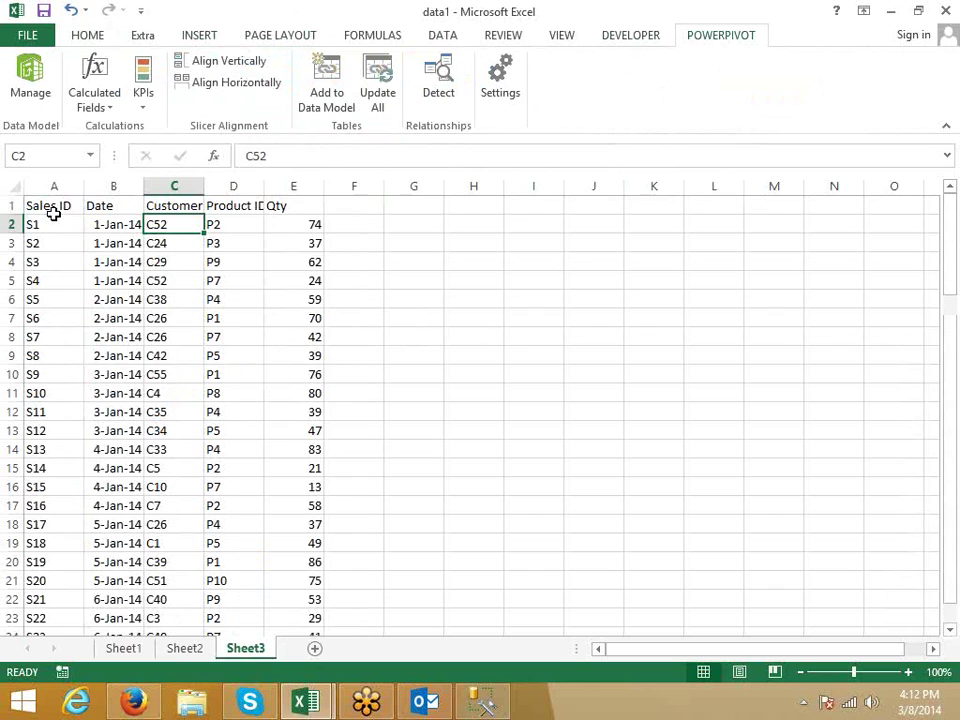
- Convert the customer data A1:D57 on Sheet1 into a table with headers and name it Customer
key("ctrl+Page_Up")
key("ctrl+Page_Up")
key("ctrl+shift+Right")
key("ctrl+shift+Down")
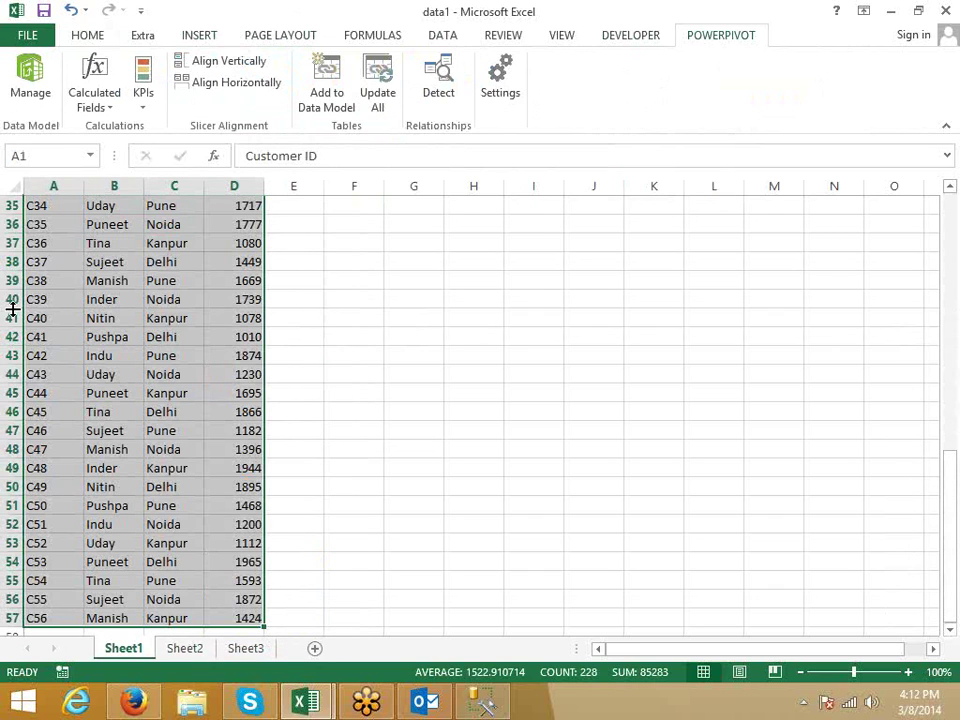
left_click(199, 36)
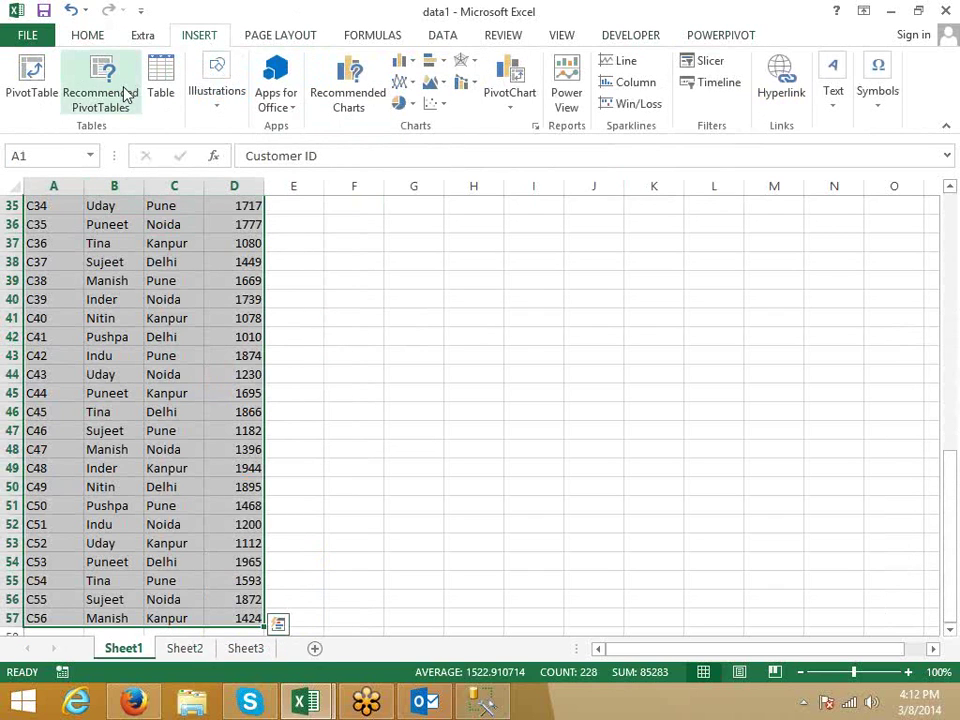
left_click(155, 94)
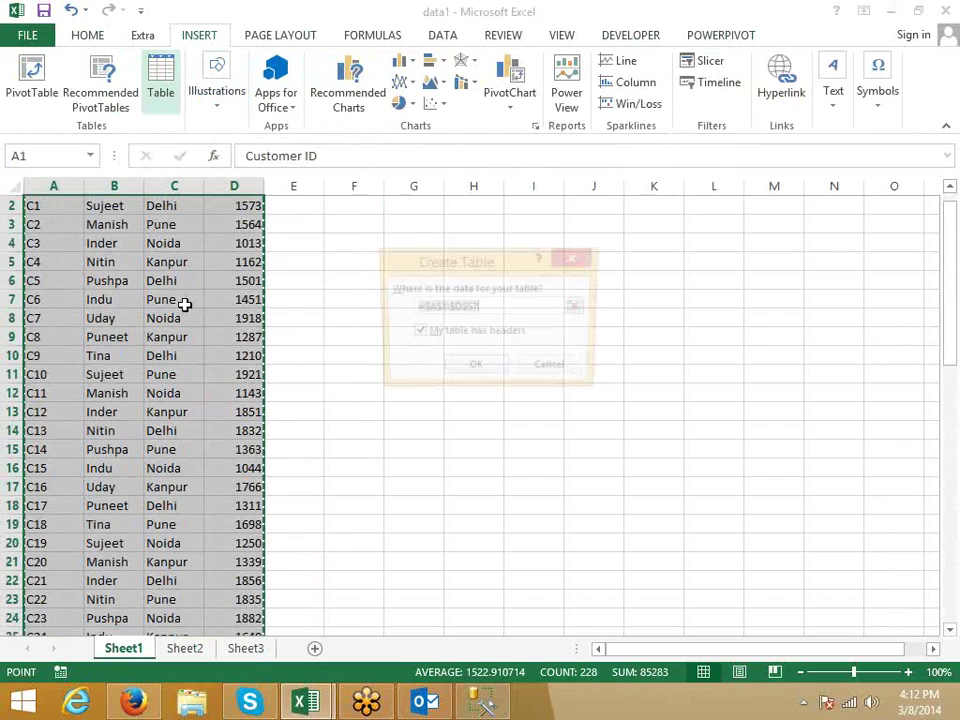
left_click(472, 371)
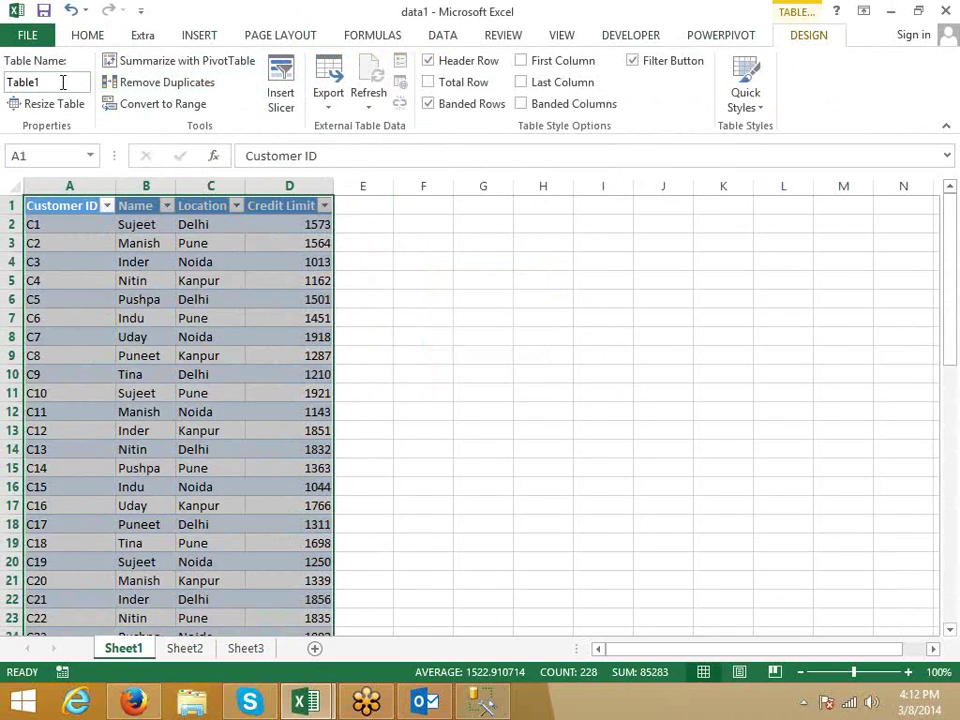
left_click(60, 82)
type("Customer")
key("Return")
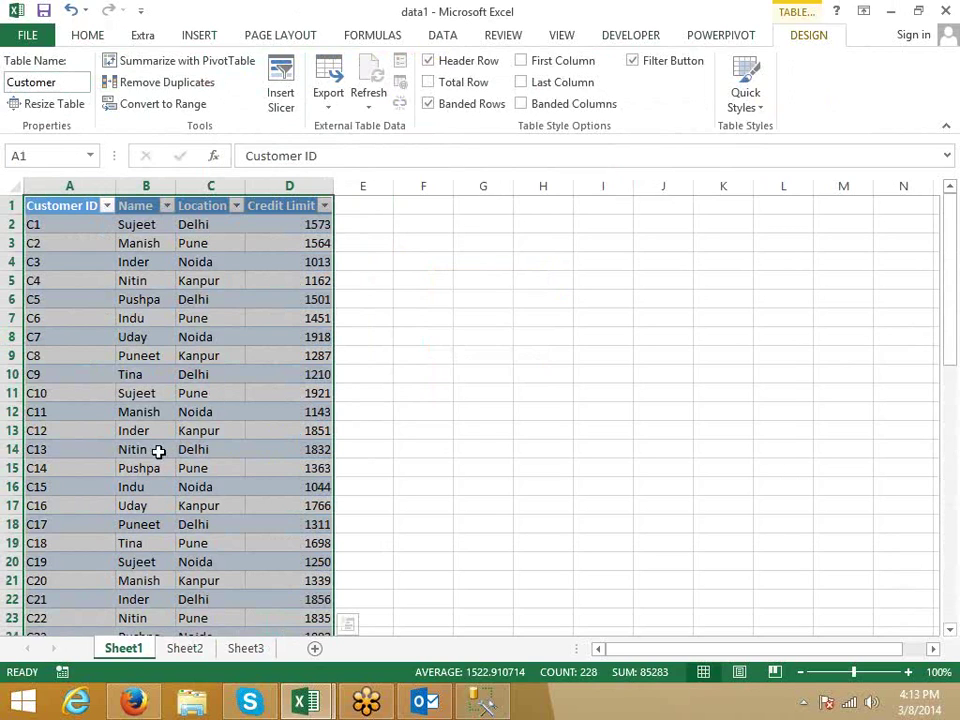
- Try to convert the product rows A2:D11 on Sheet2 into a table without including the heading row
left_click(184, 649)
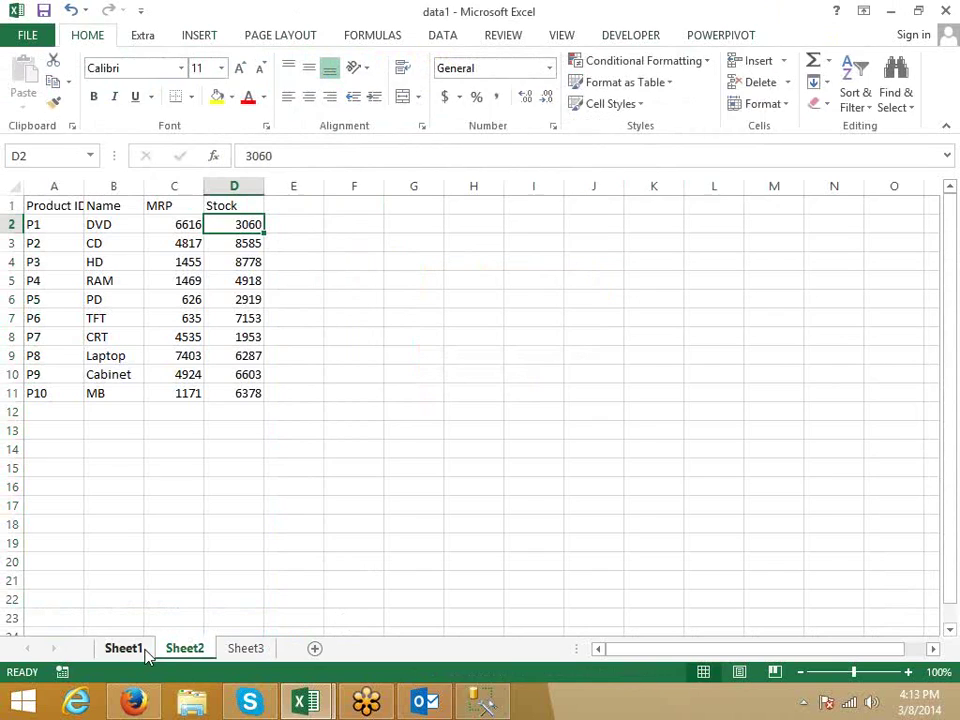
left_click(138, 650)
left_click(191, 655)
left_click_drag(78, 220, 242, 390)
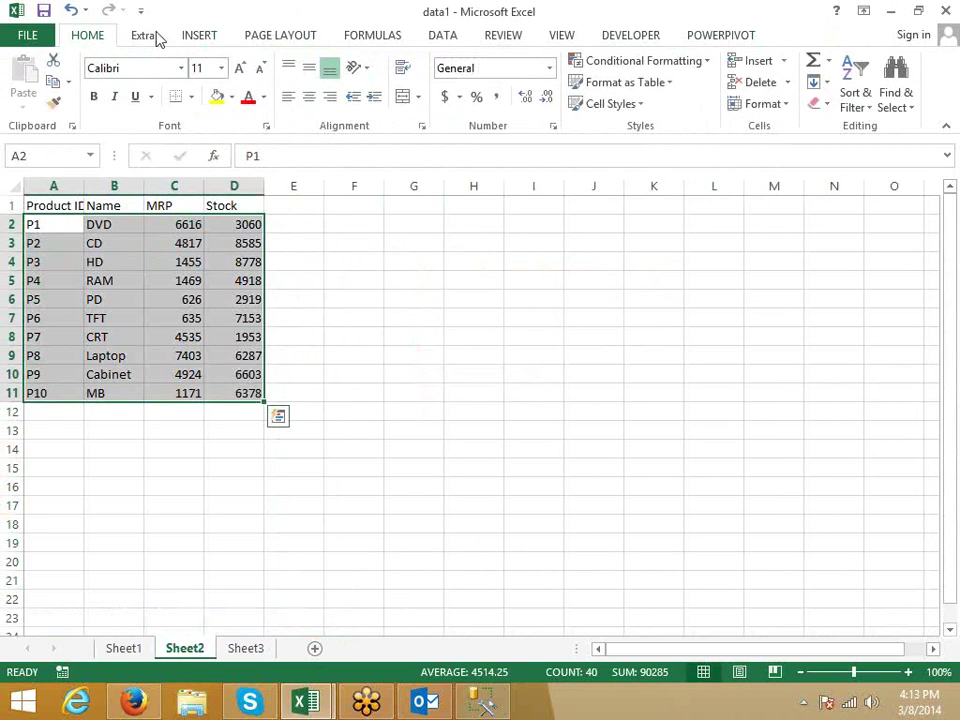
left_click(195, 36)
left_click(163, 88)
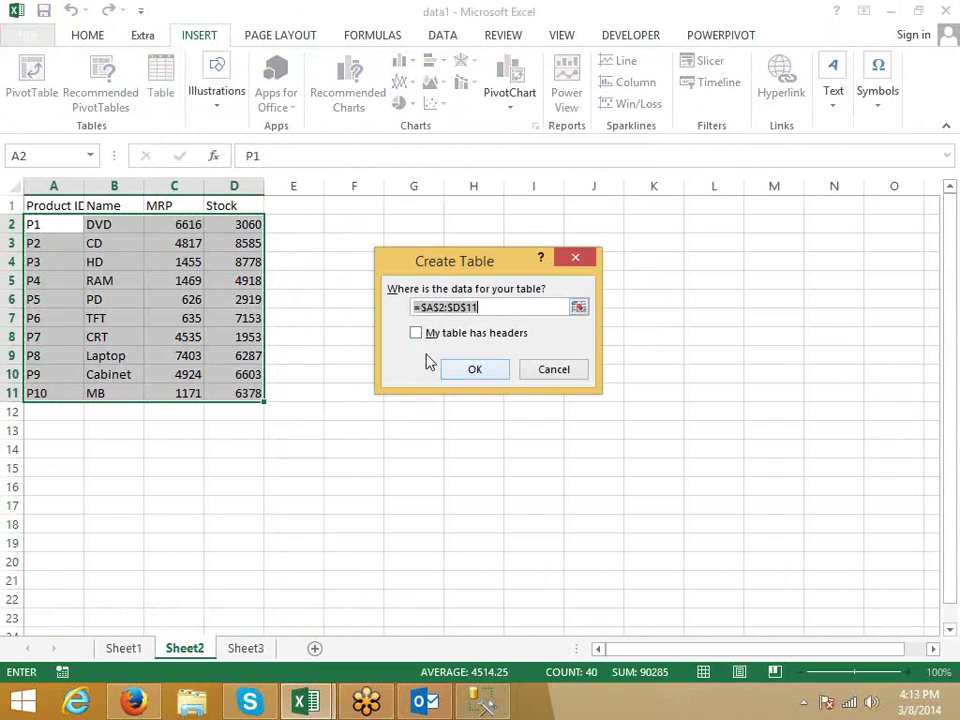
left_click(479, 368)
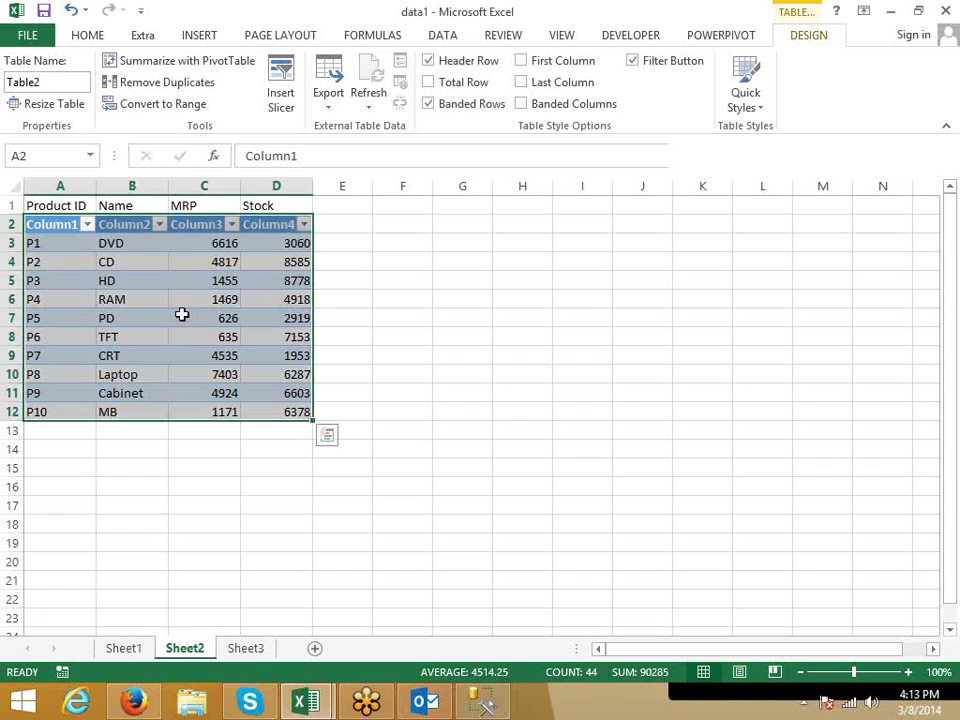
key("ctrl+z")
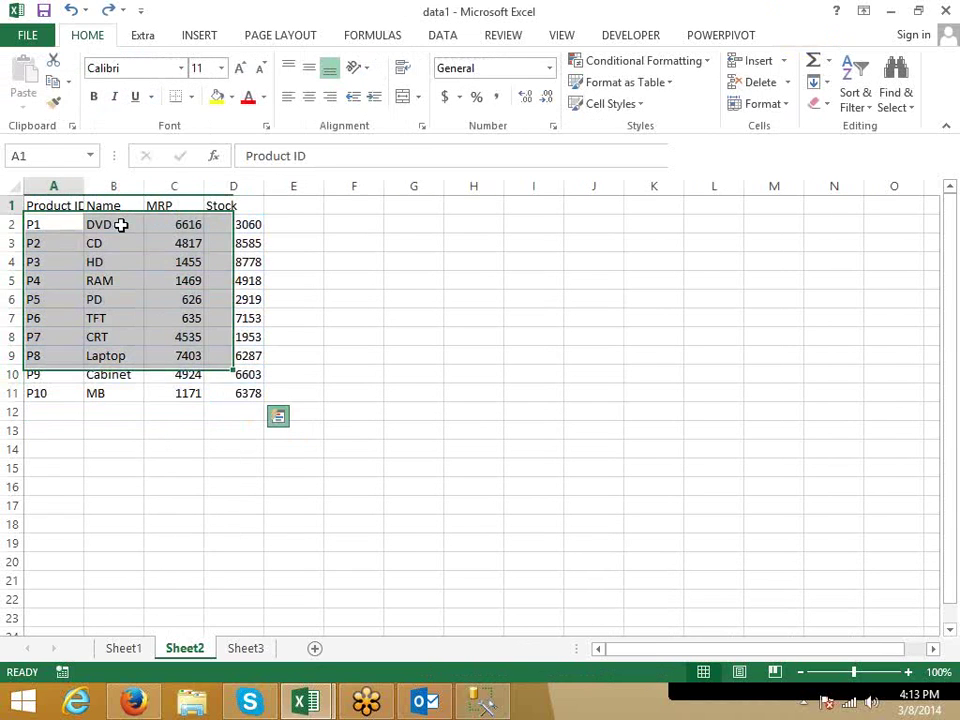
- Convert the product data A1:D11 on Sheet2 into a table with headers and name it Product
left_click_drag(45, 205, 262, 394)
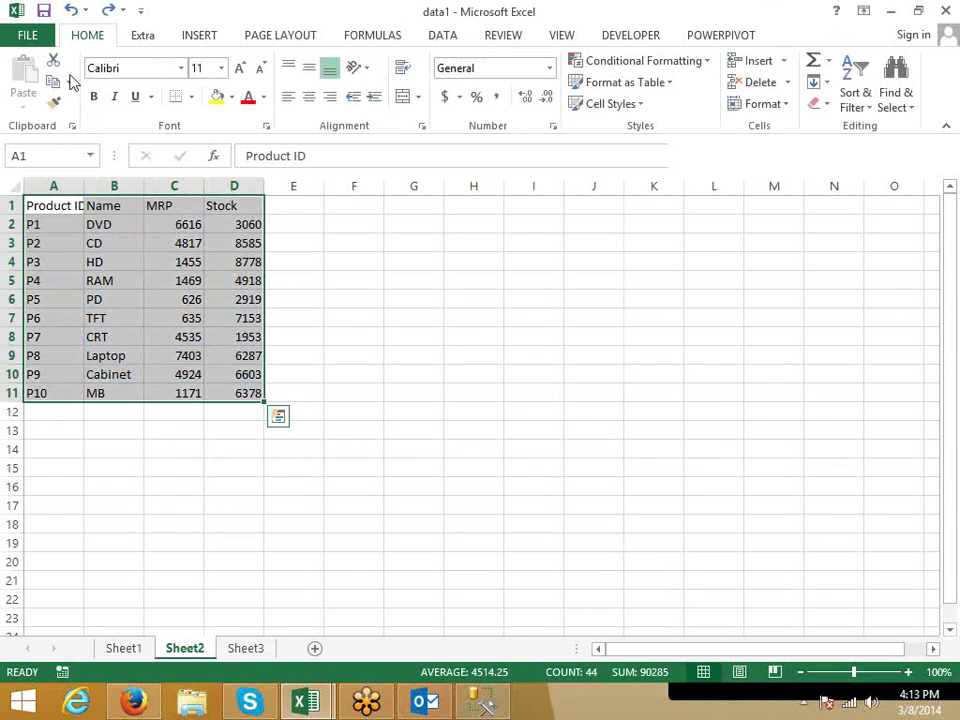
left_click(143, 37)
left_click(199, 37)
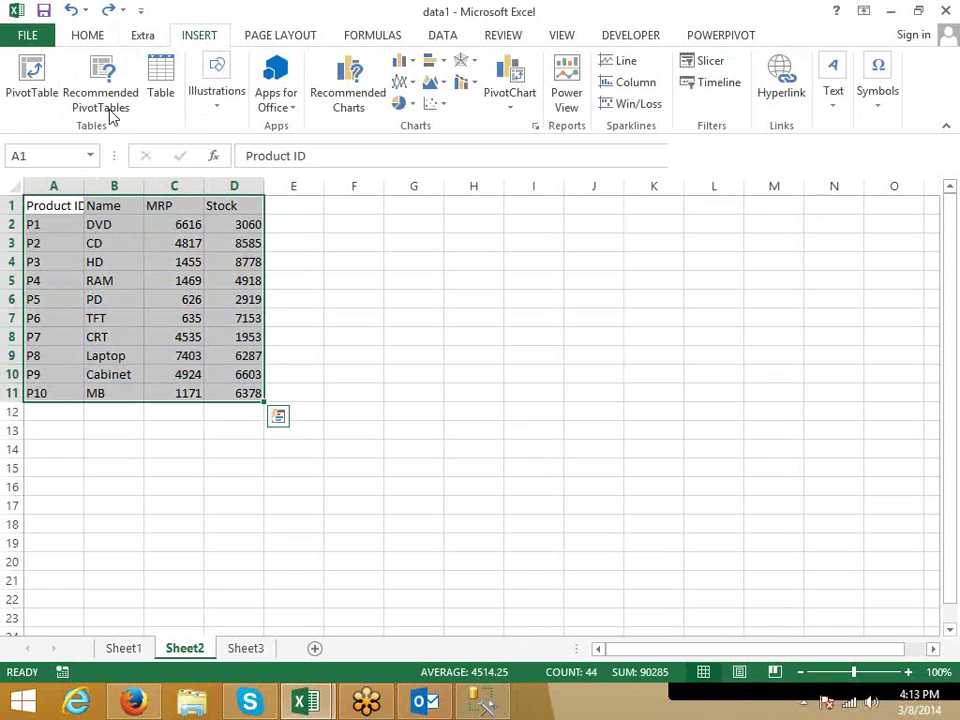
left_click(162, 98)
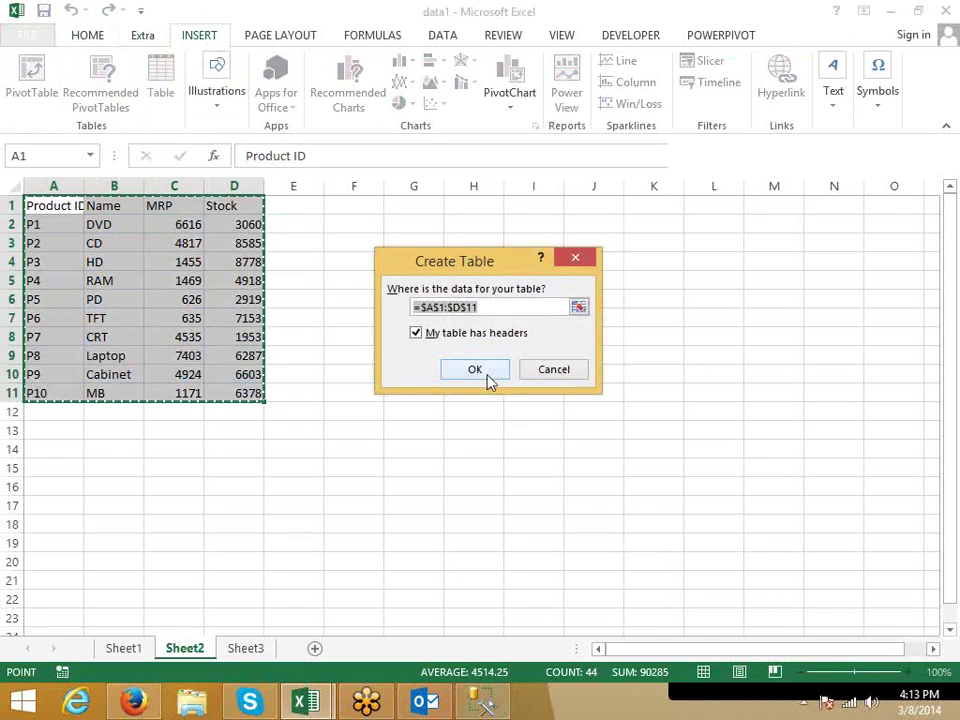
left_click(488, 376)
left_click(73, 83)
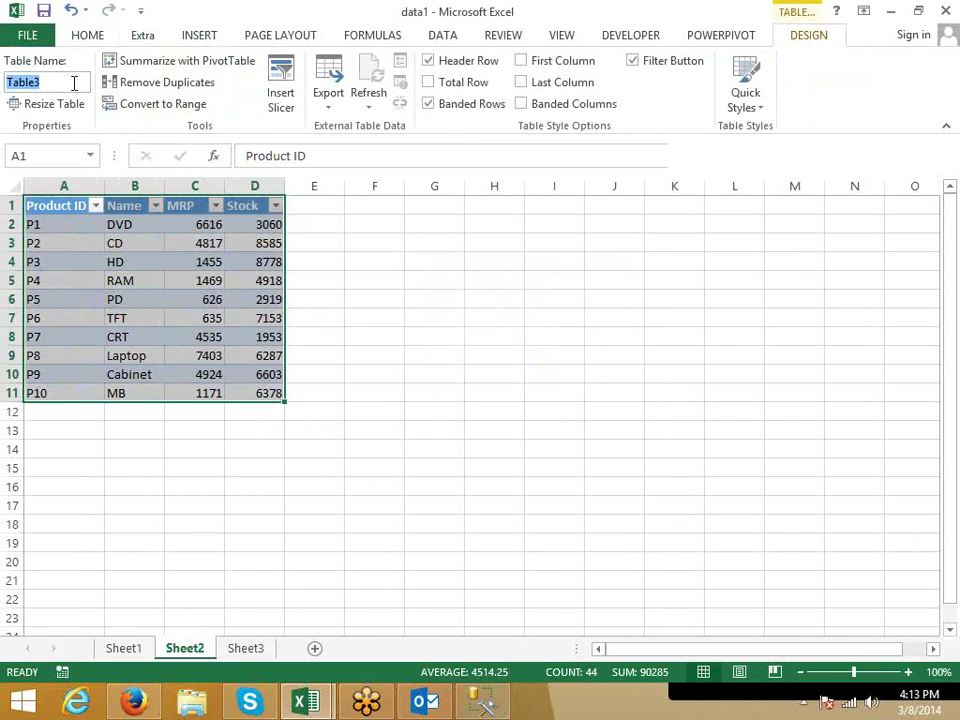
type("Product")
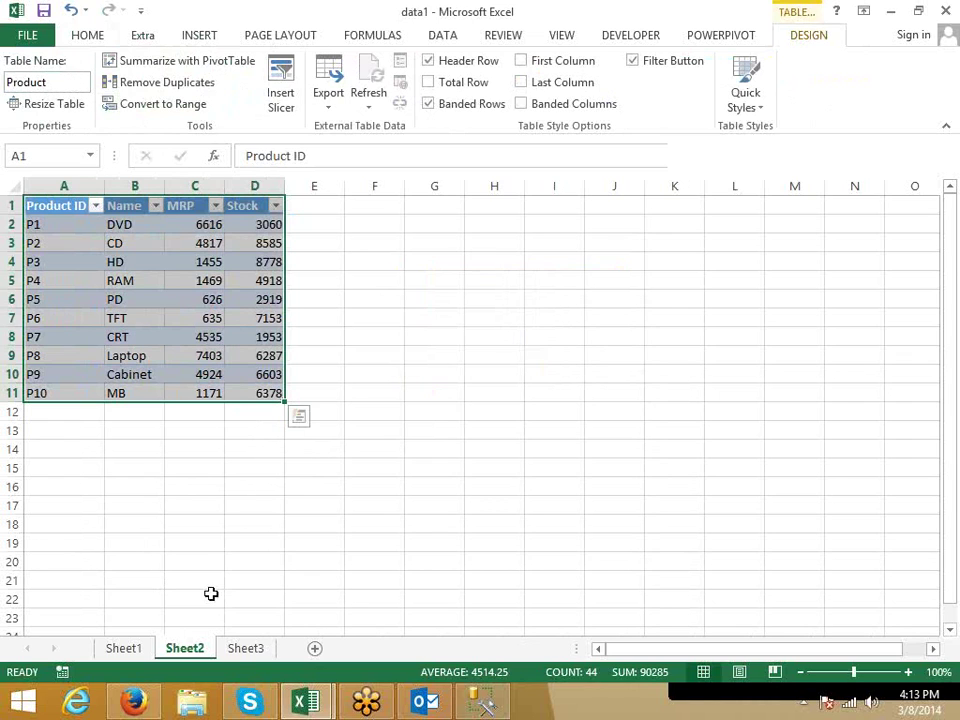
- Convert the sales data A1:E96 on Sheet3 into a table with headers and name it Sales
left_click(236, 648)
left_click(59, 206)
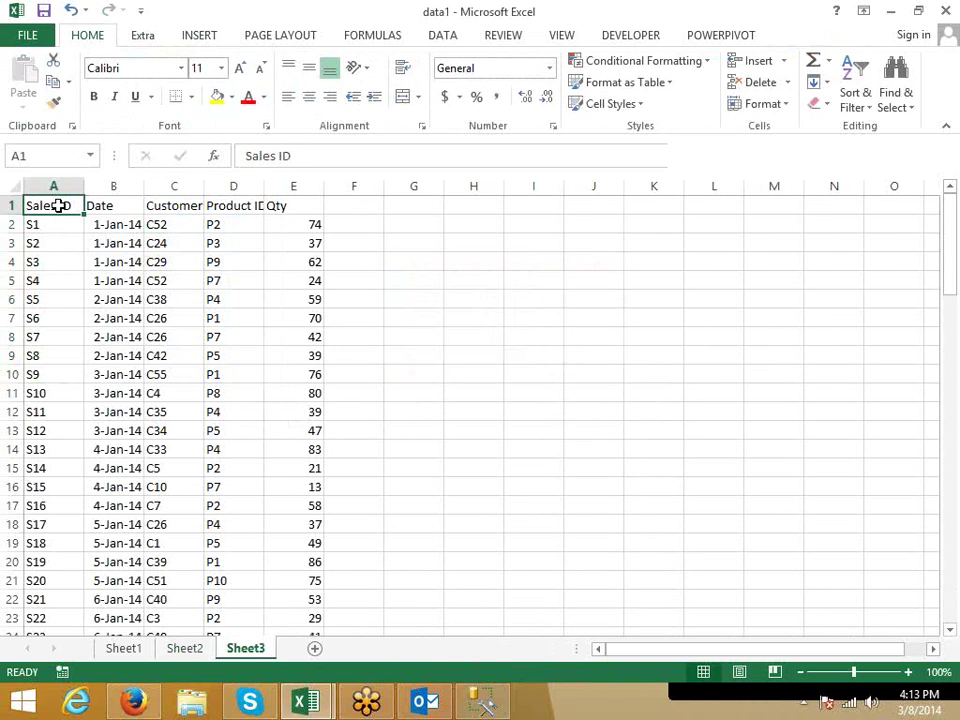
key("ctrl+shift+End")
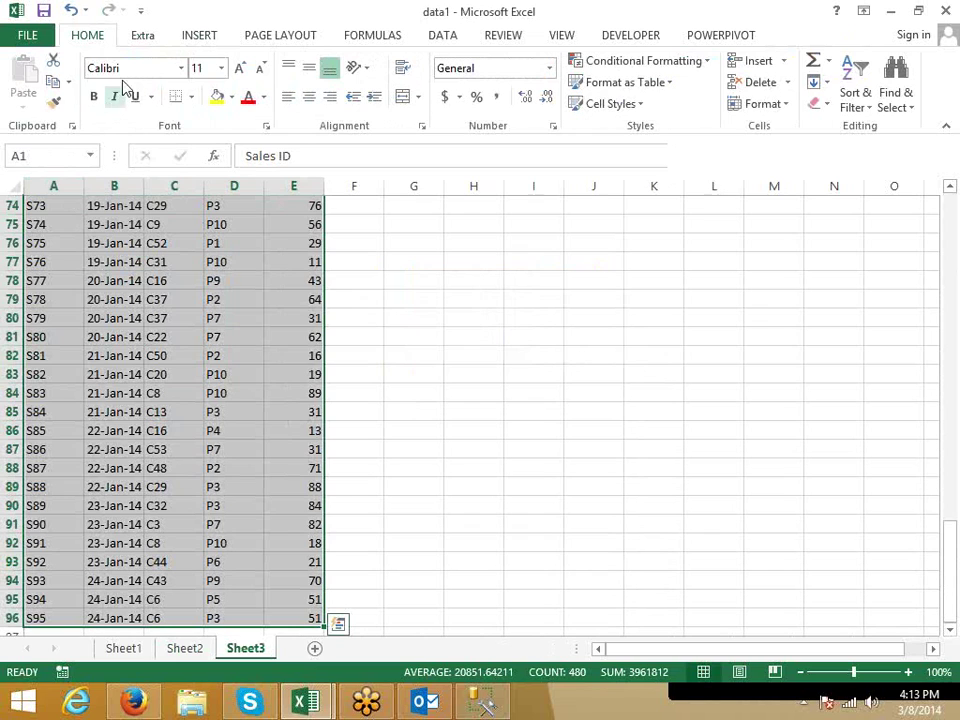
scroll(143, 47, "down", 2)
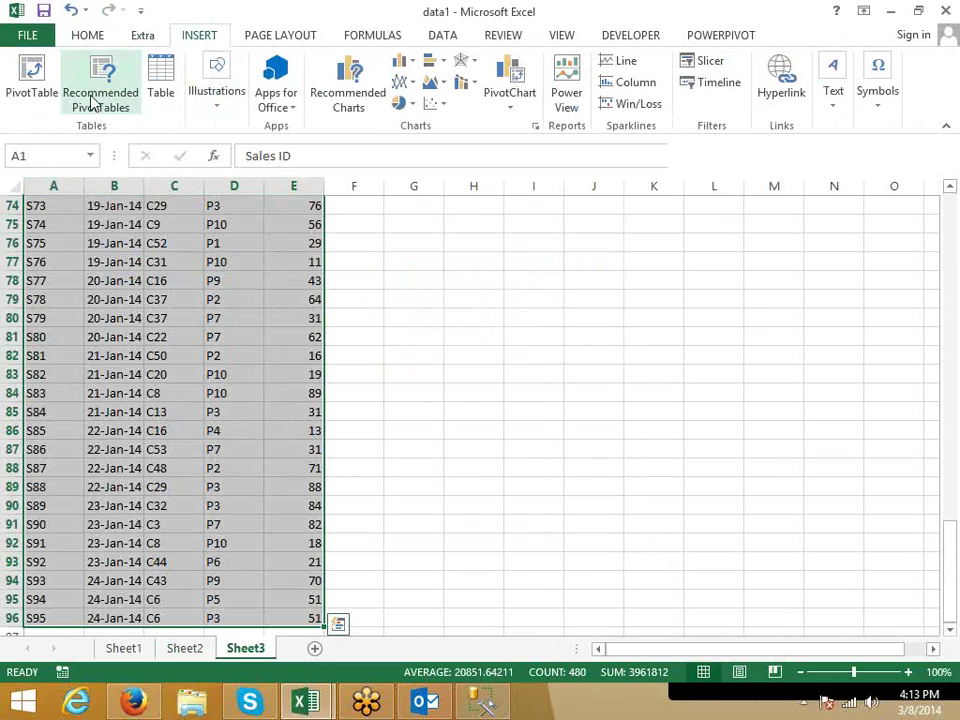
left_click(160, 88)
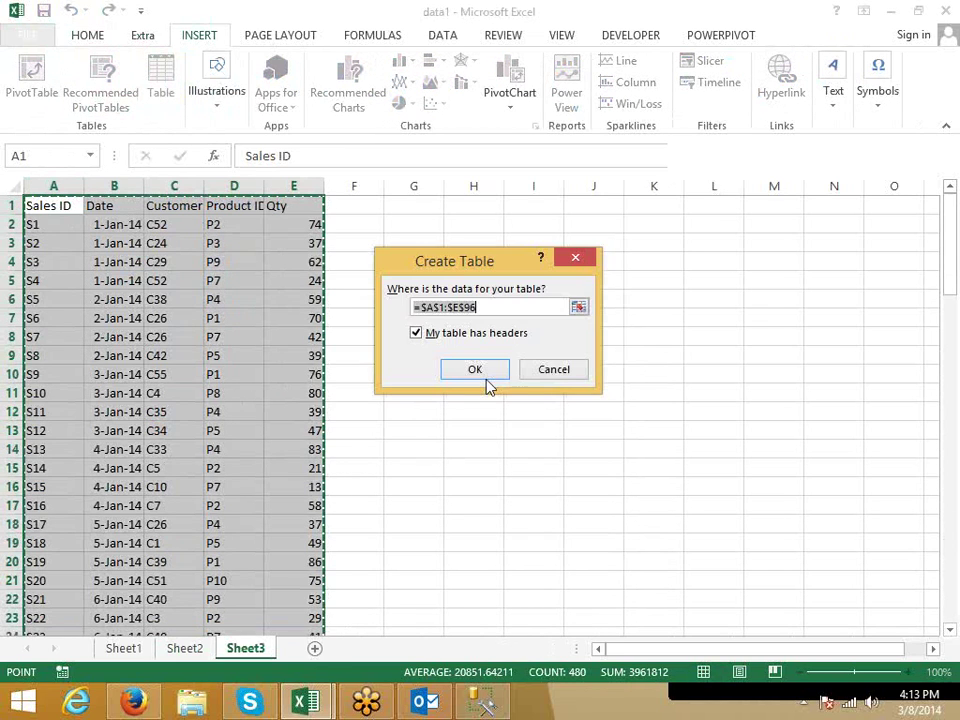
left_click(480, 372)
double_click(64, 80)
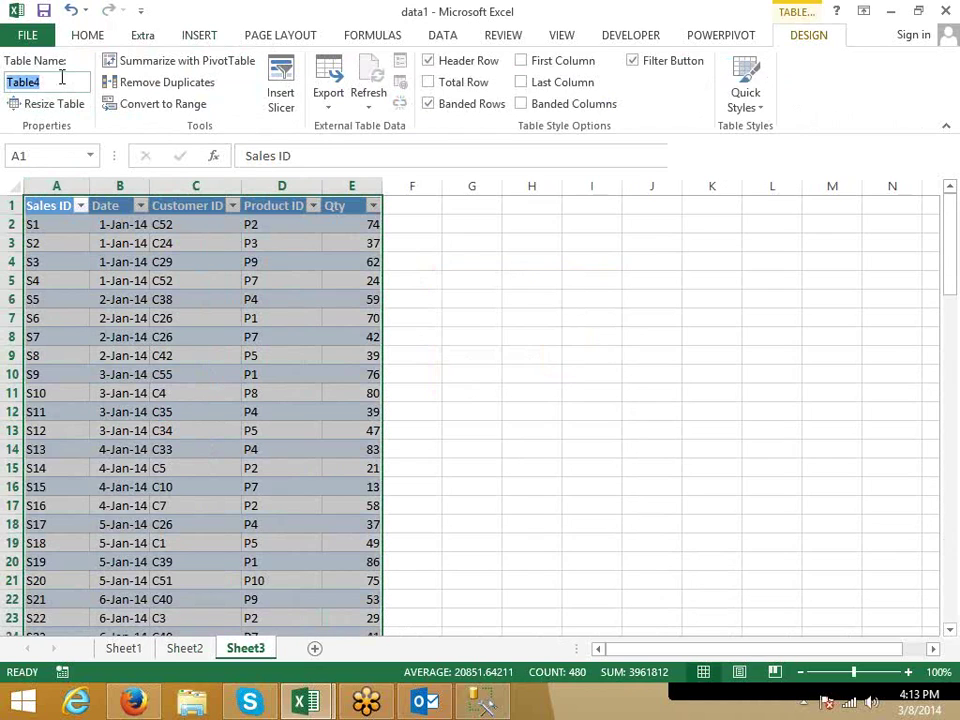
type("Sale")
left_click(120, 318)
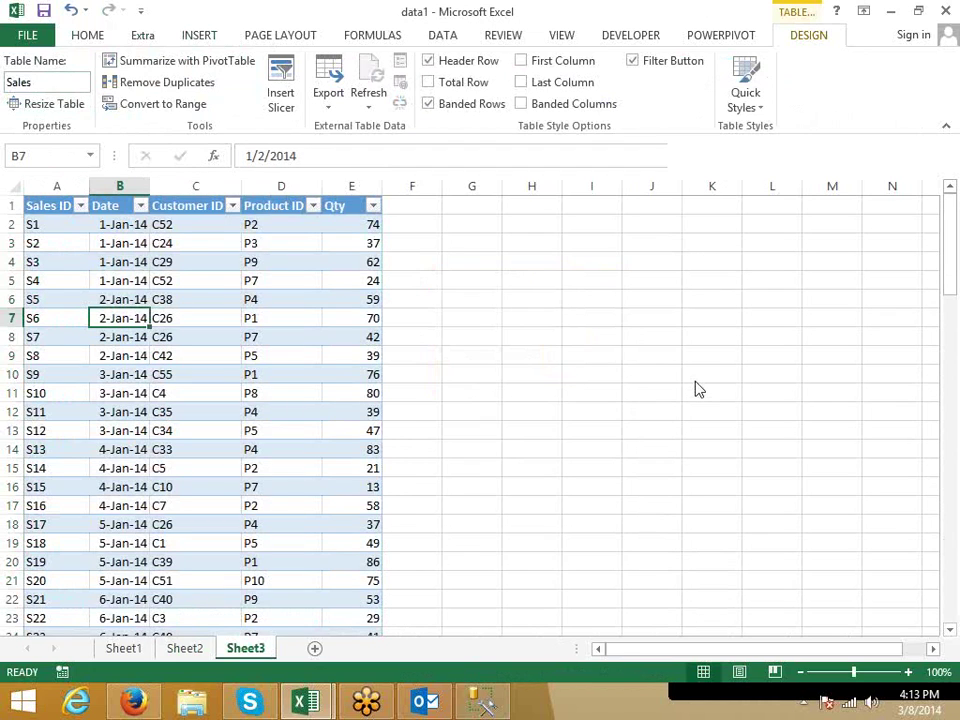
- Open the PowerPivot data model and add the Customer table from Sheet1 to it
left_click(733, 38)
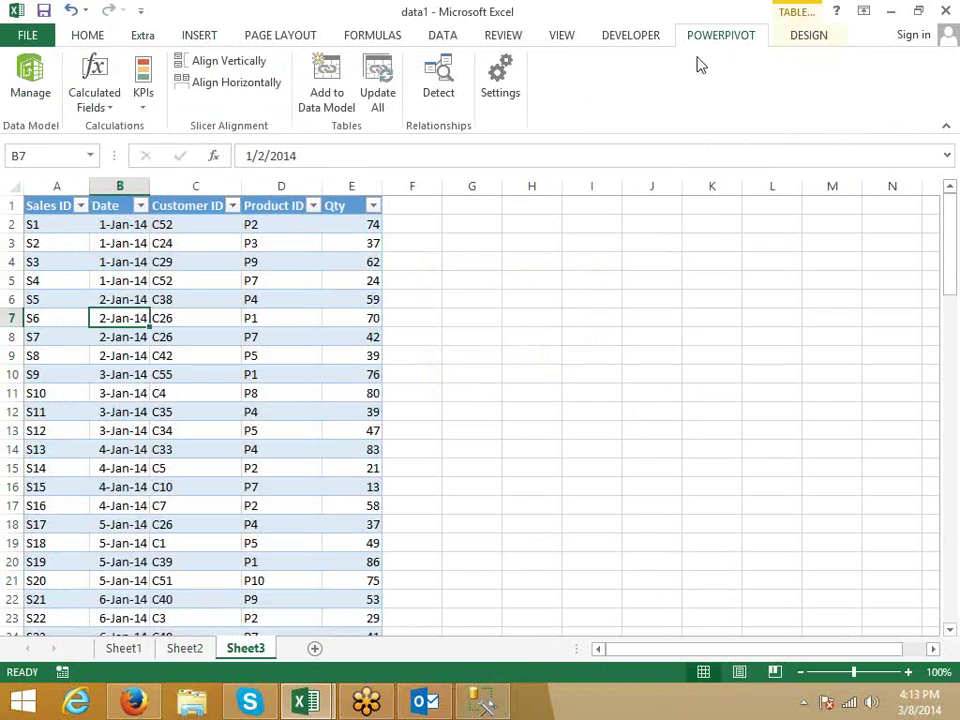
left_click(27, 78)
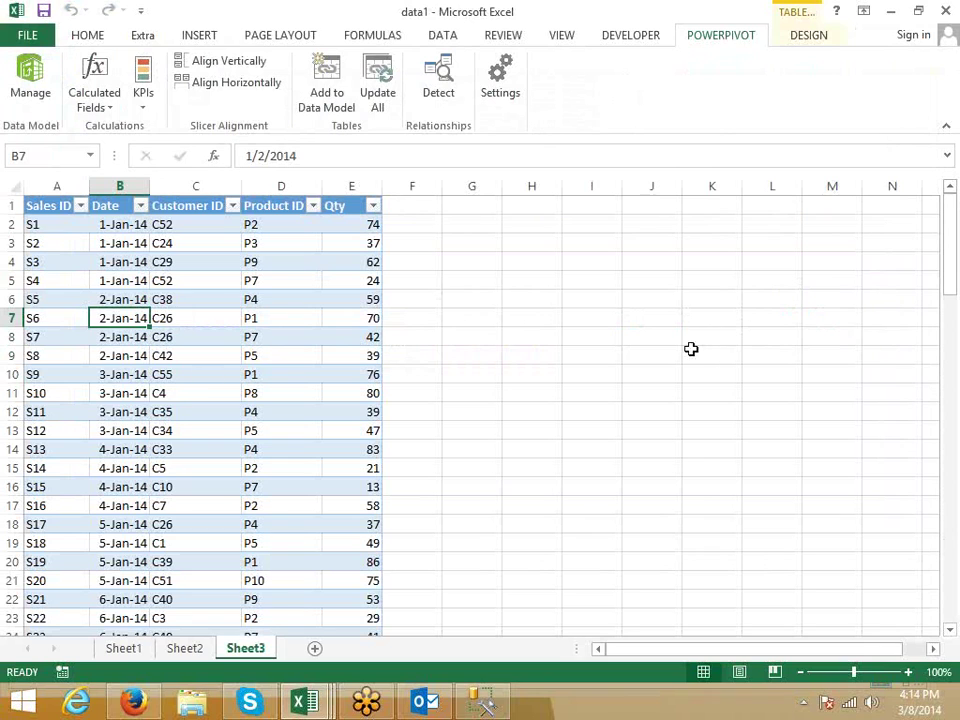
left_click(124, 647)
left_click(72, 247)
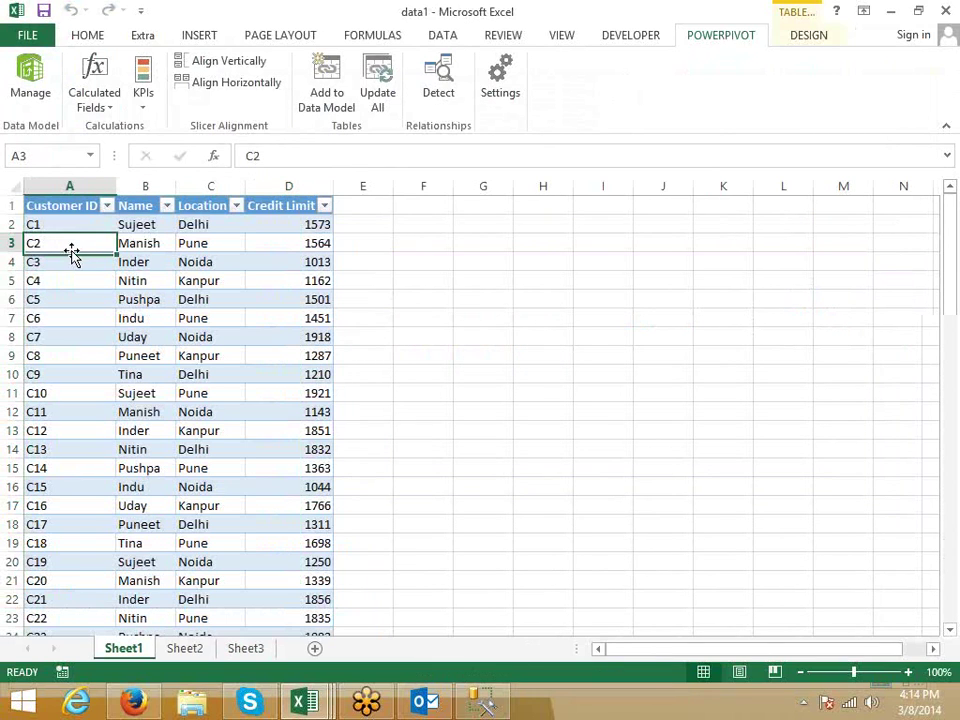
left_click(64, 207)
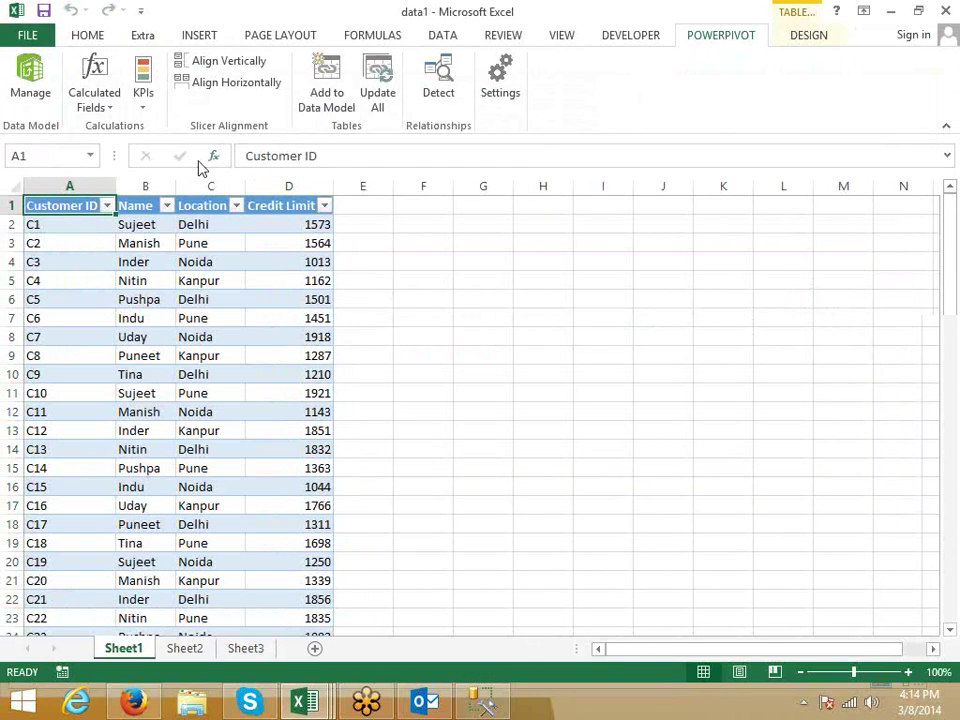
left_click(329, 110)
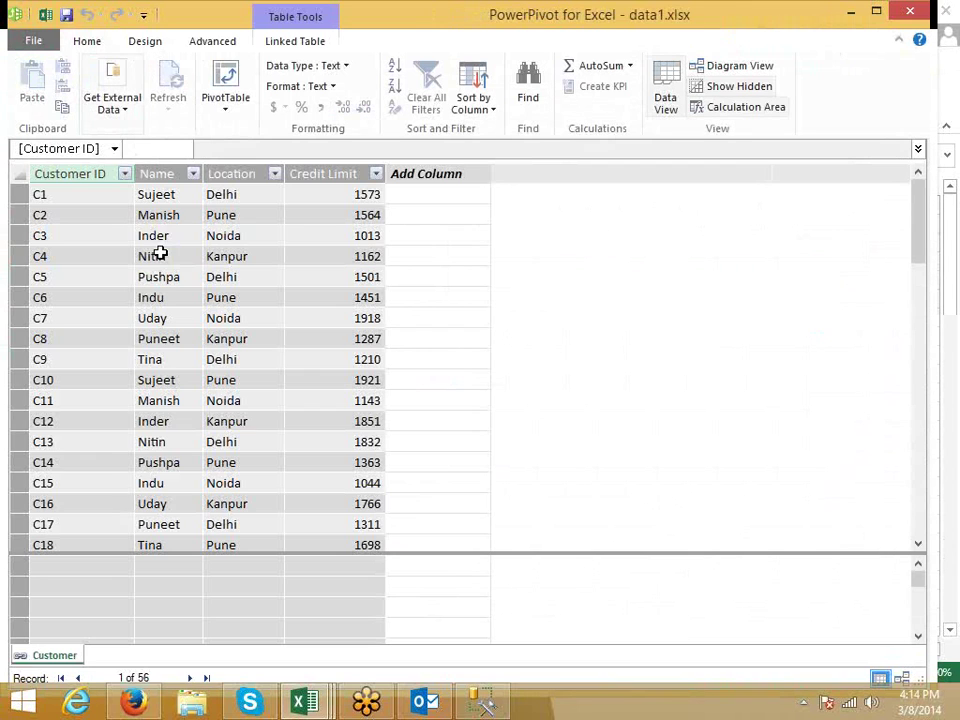
- Return to the workbook and add the Product table from Sheet2 to the data model
key("alt+Tab")
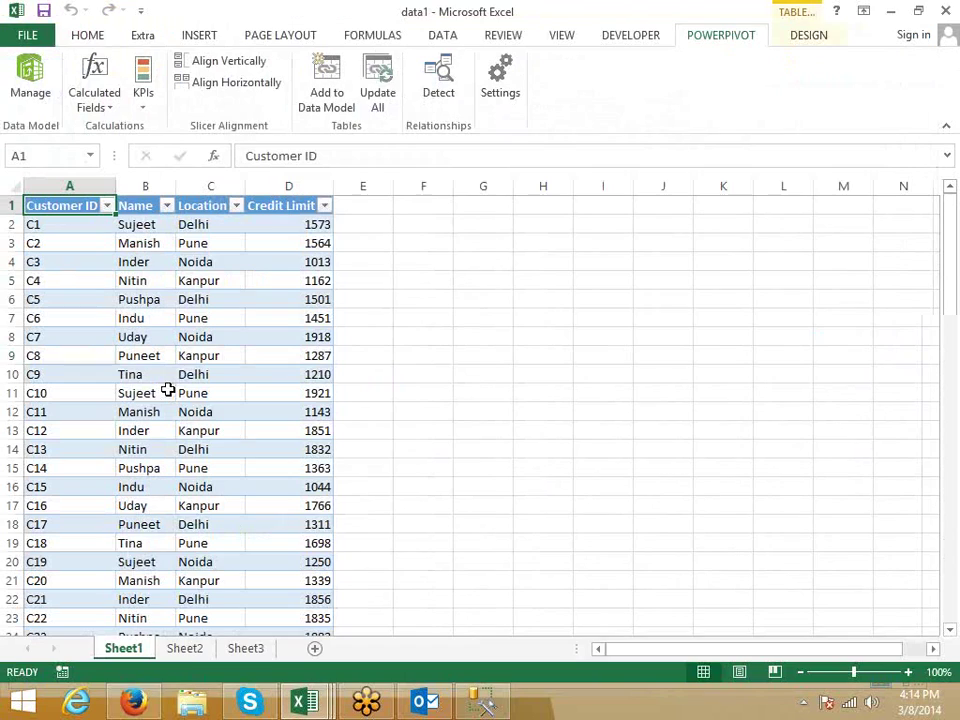
left_click(184, 648)
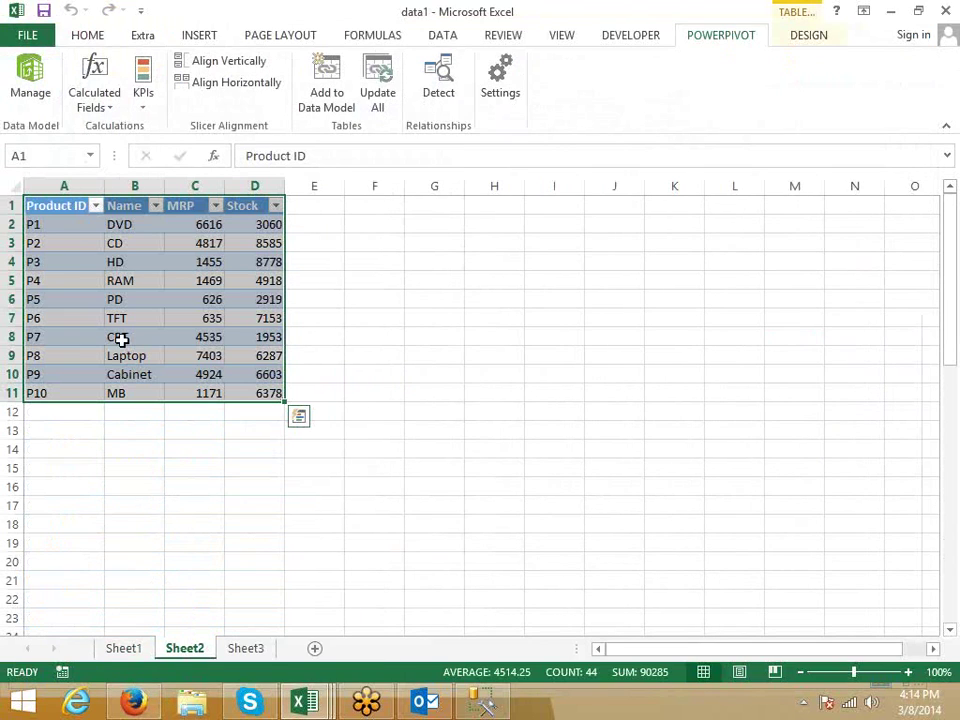
left_click(337, 97)
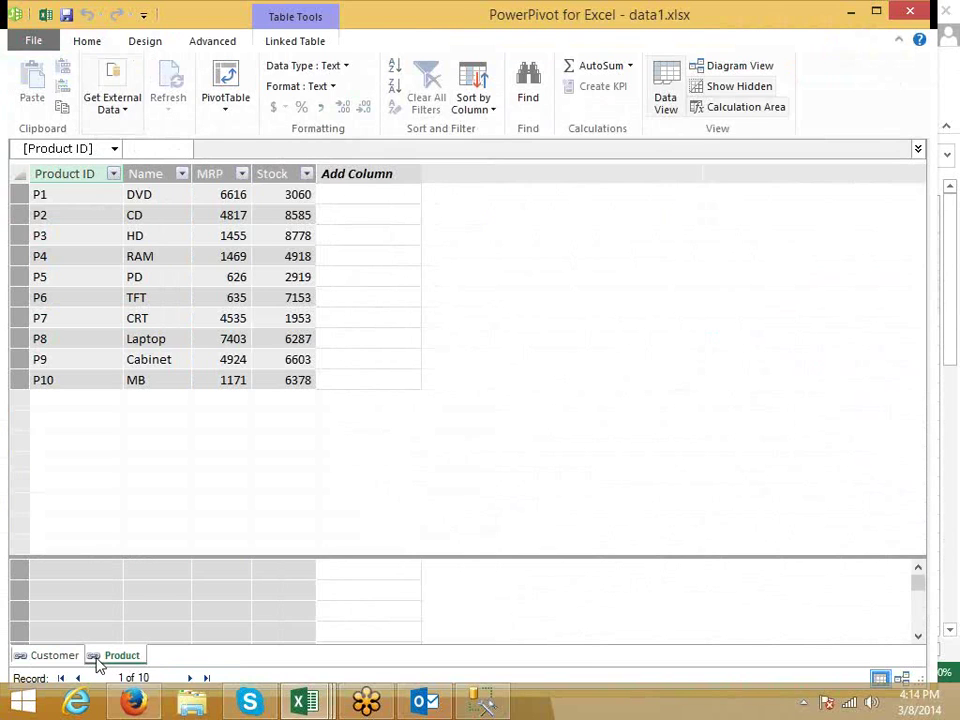
- Return to the workbook, add the Sales table from Sheet3 to the data model, and check the Customer table there
key("alt+Tab")
left_click(245, 648)
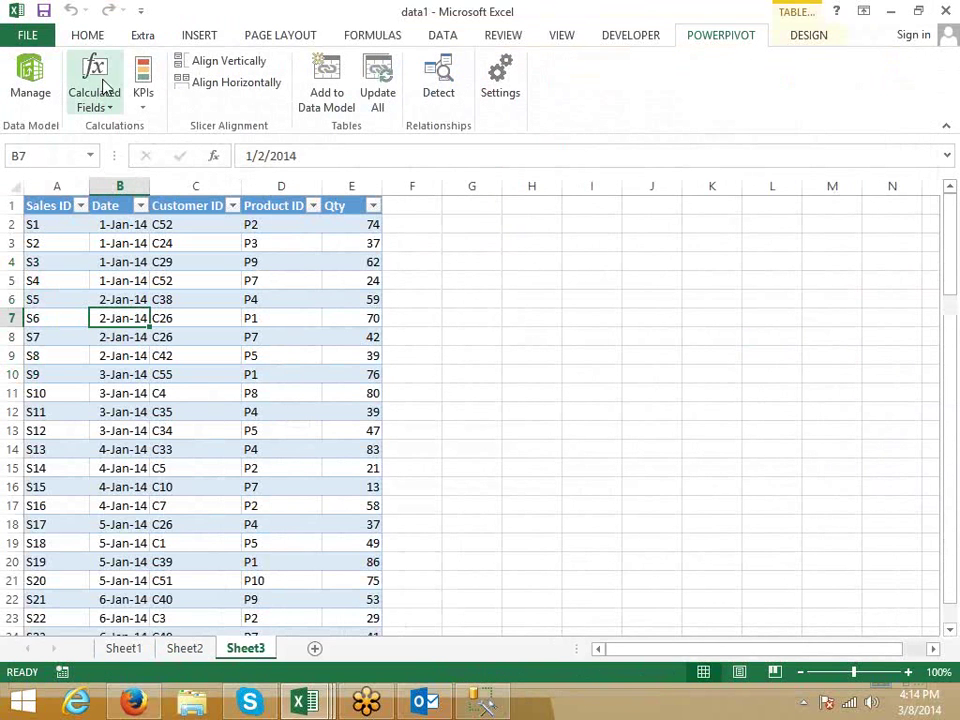
left_click(334, 100)
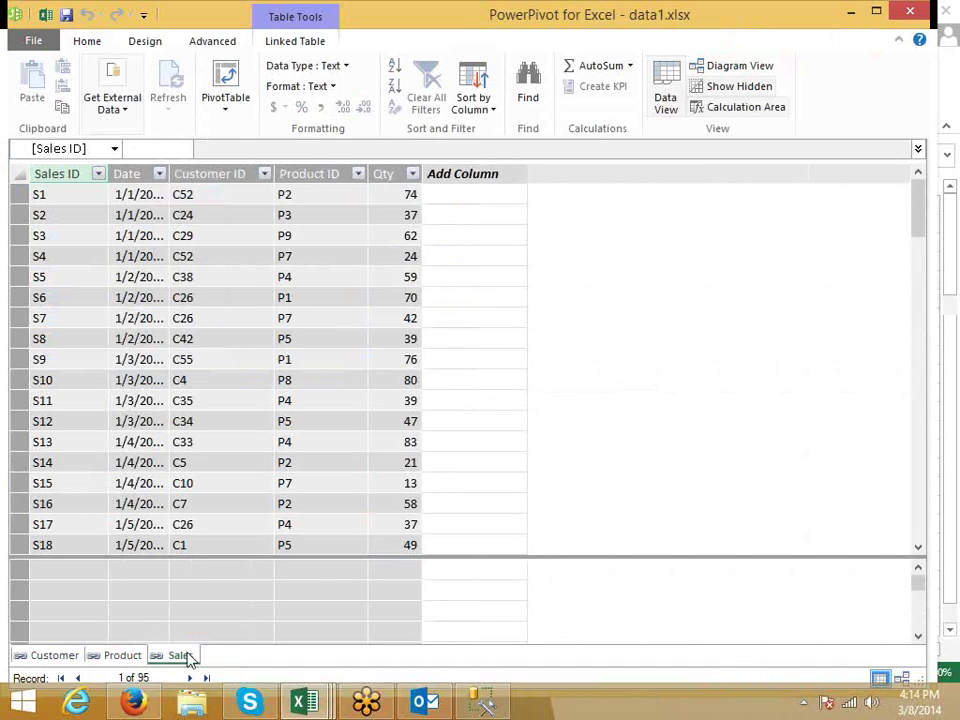
left_click(96, 657)
left_click(55, 656)
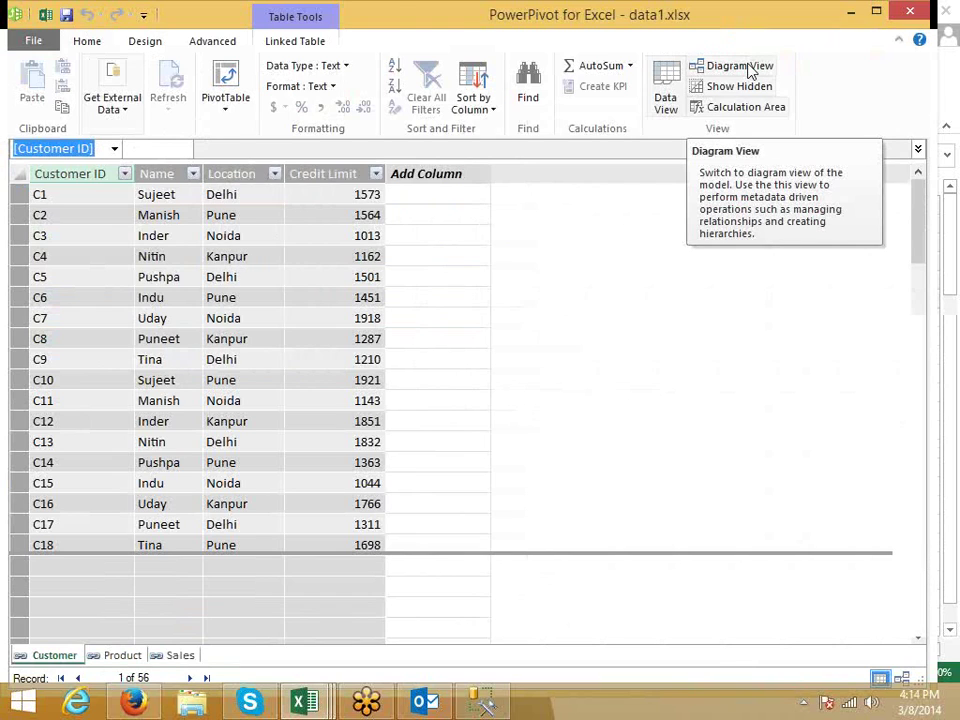
- In diagram view, move Sales below Customer and Product and relate it to them through Customer ID and Product ID
left_click(750, 70)
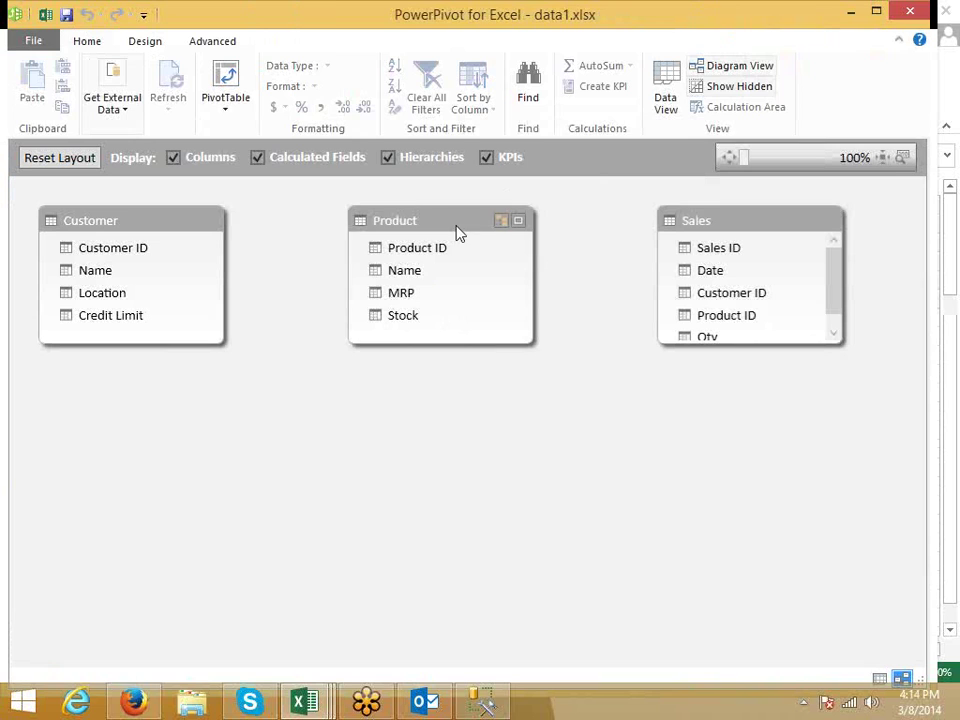
left_click_drag(455, 225, 433, 227)
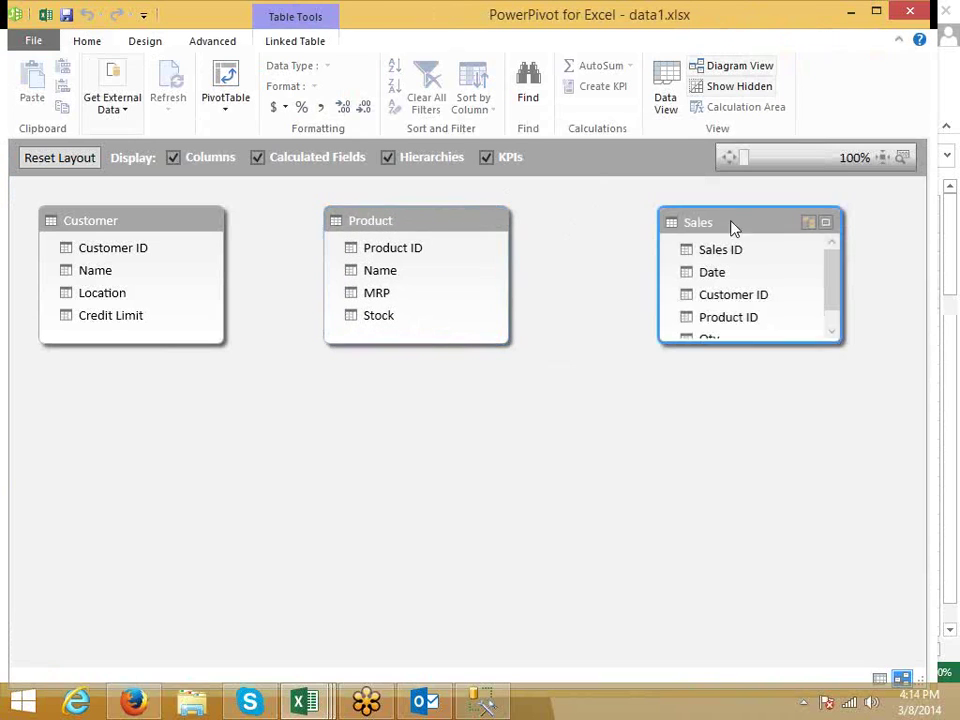
left_click_drag(731, 227, 251, 478)
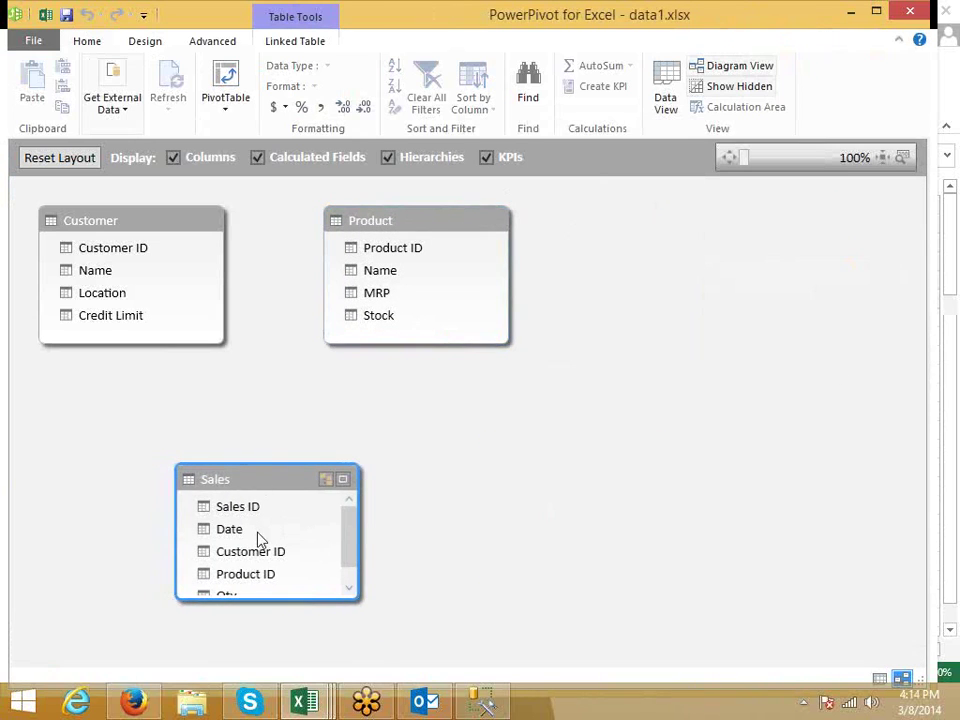
left_click_drag(80, 250, 240, 555)
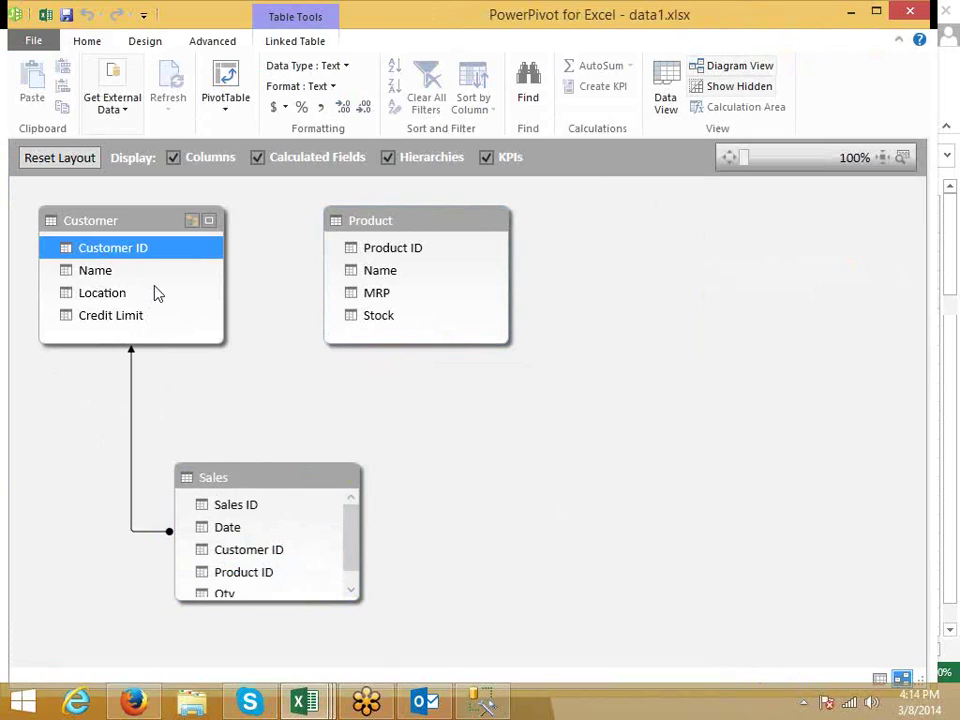
left_click_drag(408, 252, 258, 563)
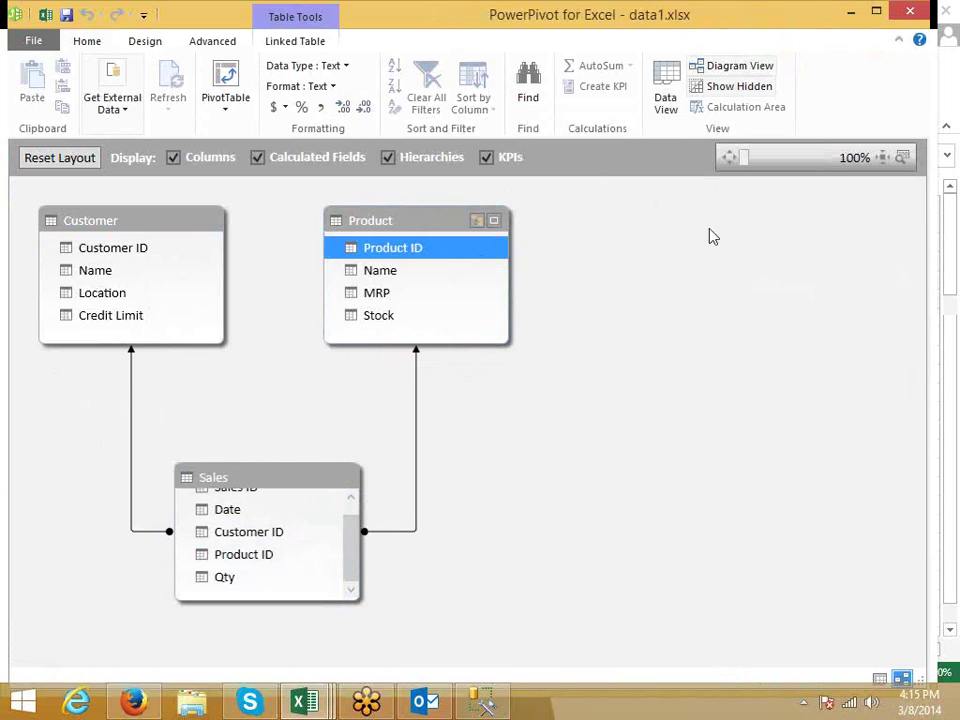
- Switch back to data view and insert a PivotTable from the data model on a new worksheet
left_click(671, 94)
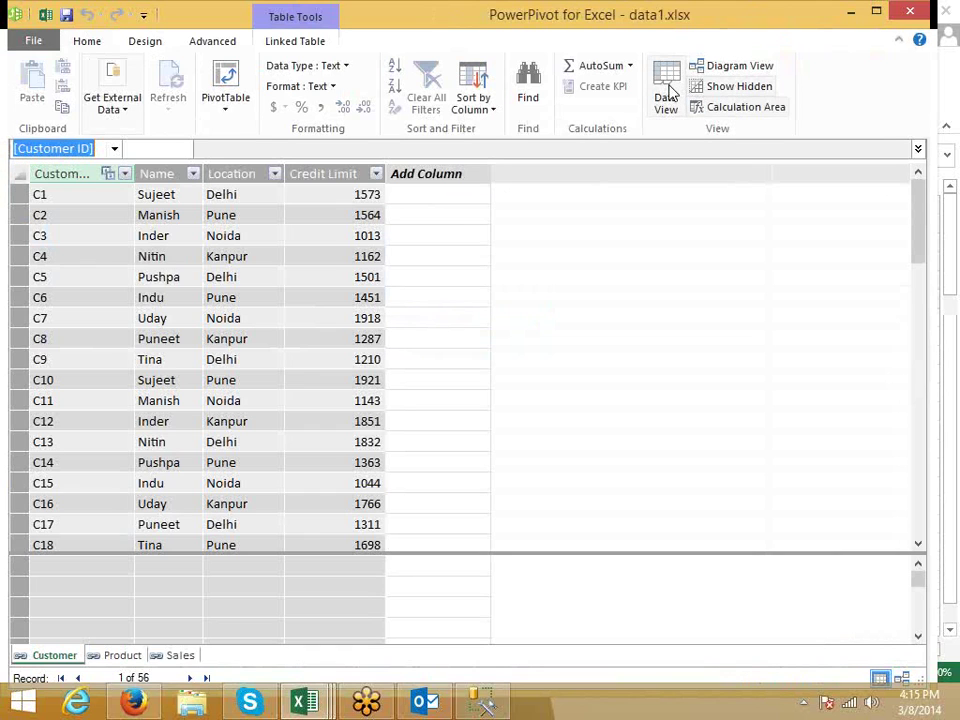
left_click(228, 82)
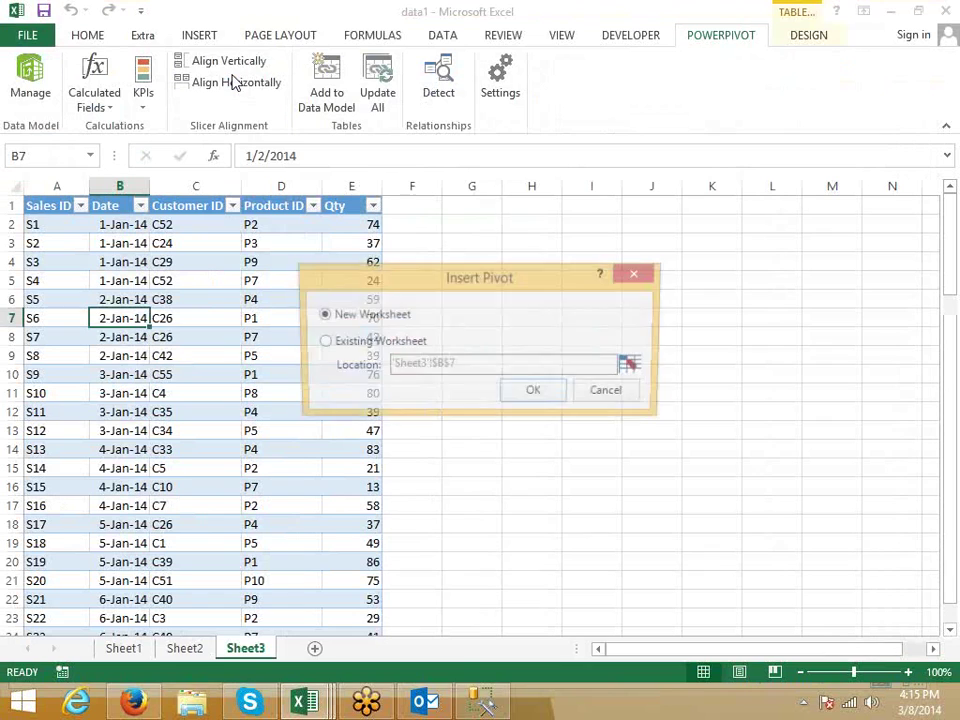
left_click(545, 401)
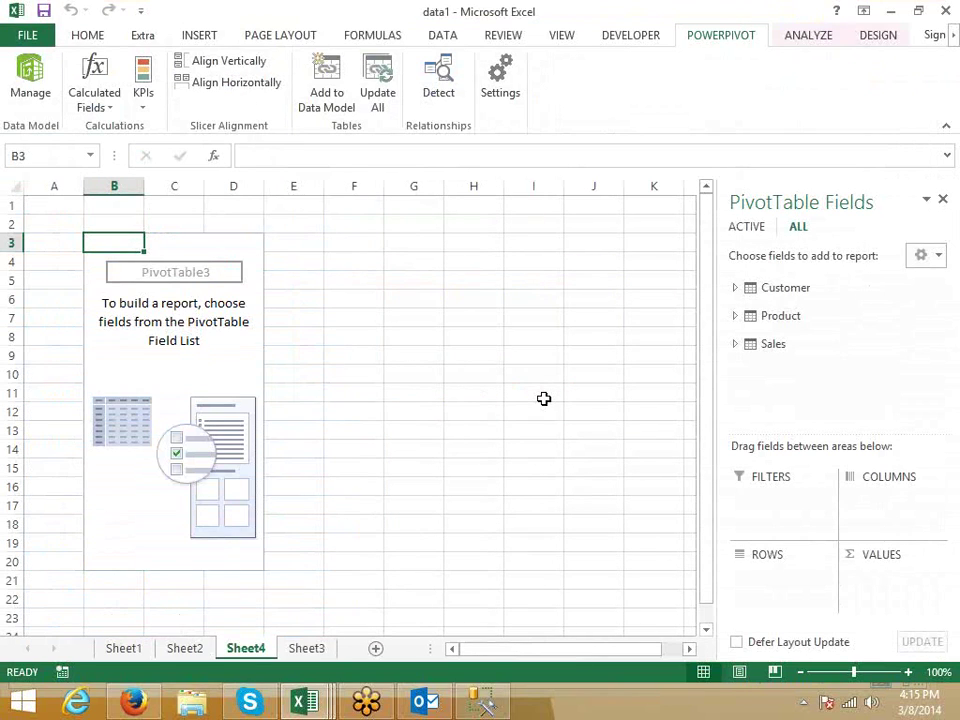
- Place the Customer table's Location field in the PivotTable rows and try to add the Sales table's Qty to the values
left_click(736, 289)
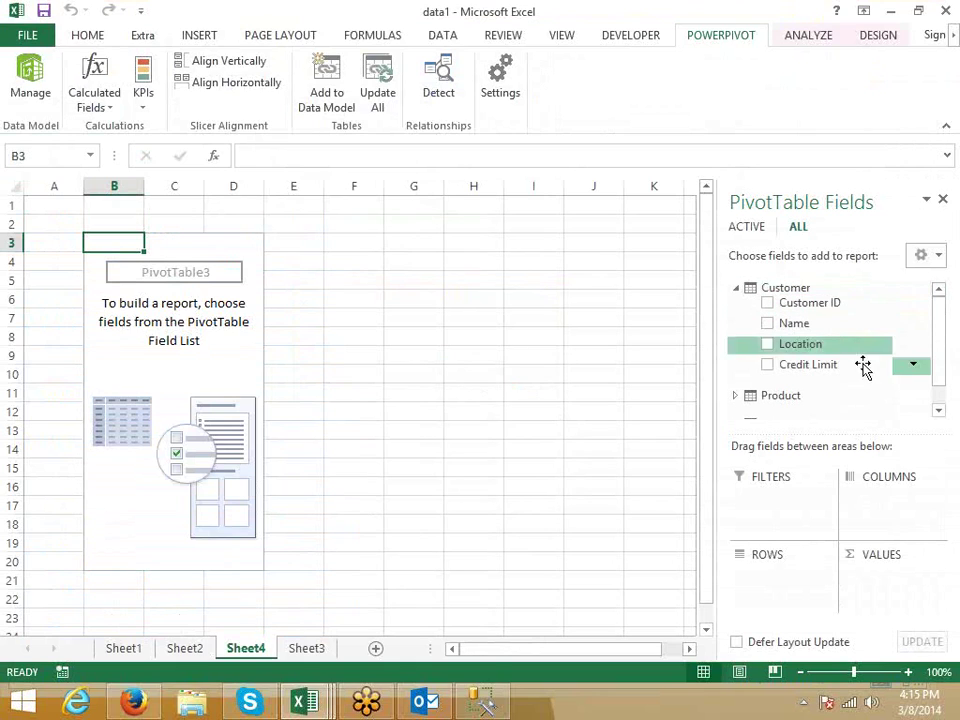
left_click_drag(827, 347, 795, 579)
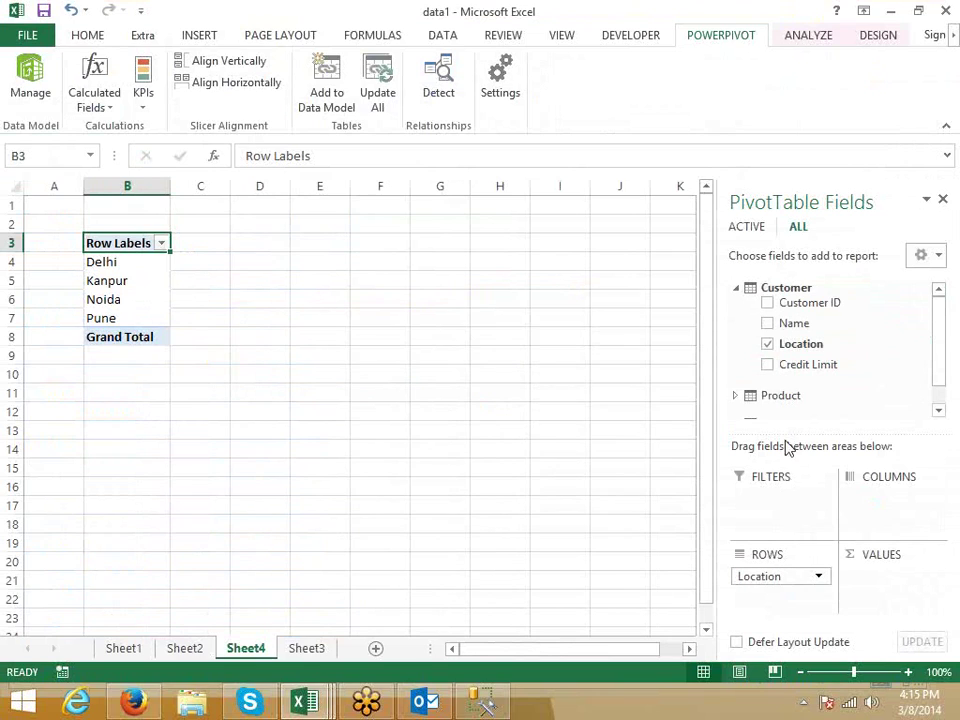
left_click(736, 395)
scroll(737, 398, "down", 1)
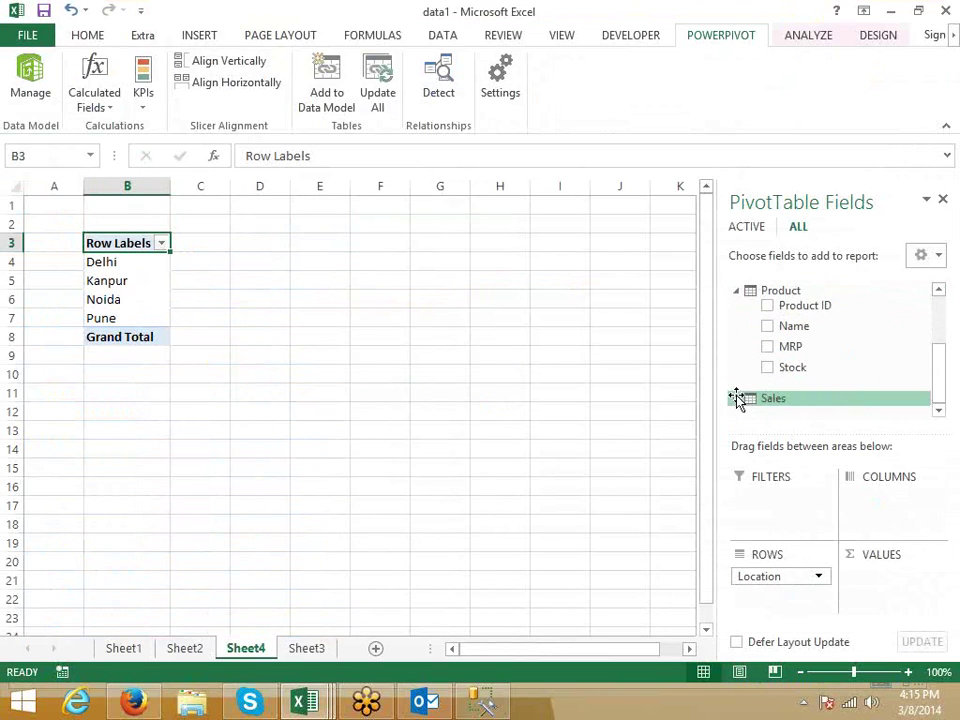
left_click(740, 398)
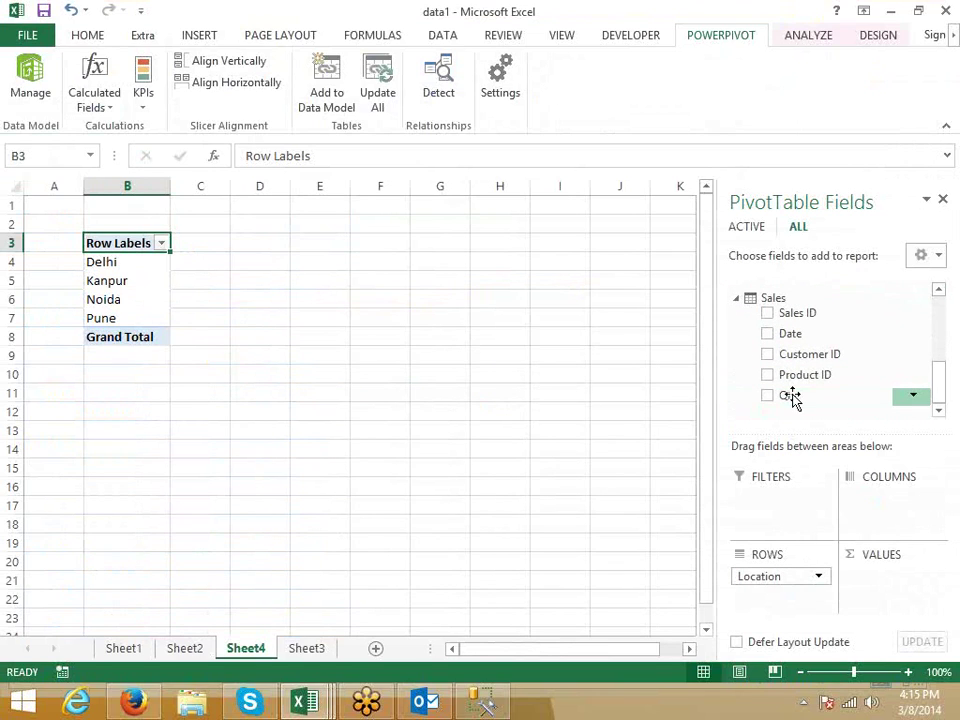
left_click_drag(792, 397, 873, 578)
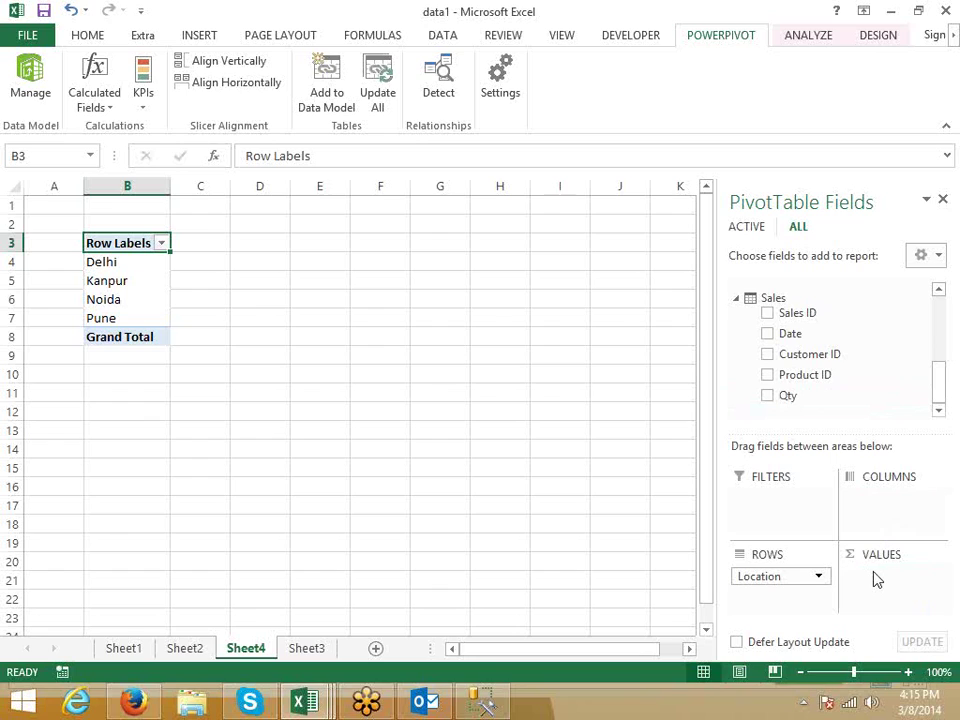
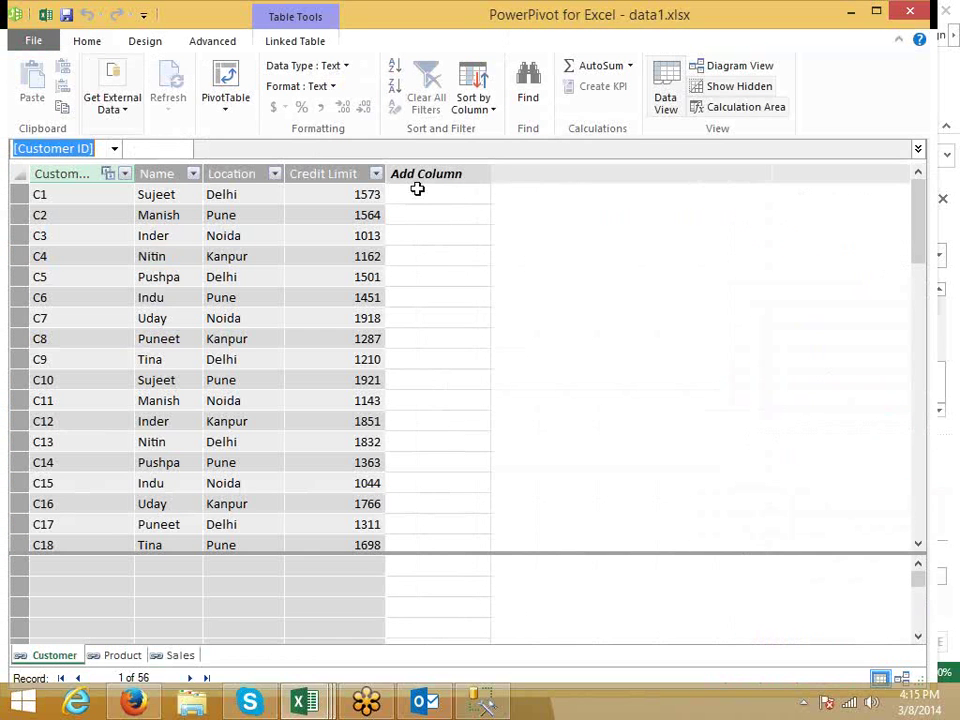
- In the PowerPivot window, add a new column named AMt to the Customer table
left_click(438, 195)
left_click(428, 173)
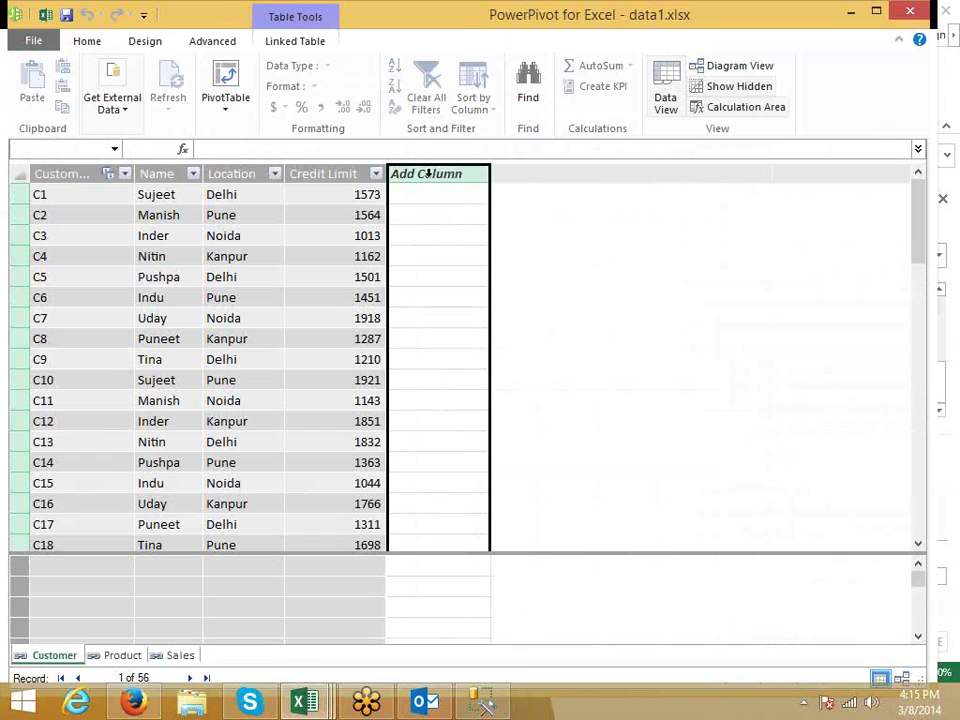
double_click(428, 173)
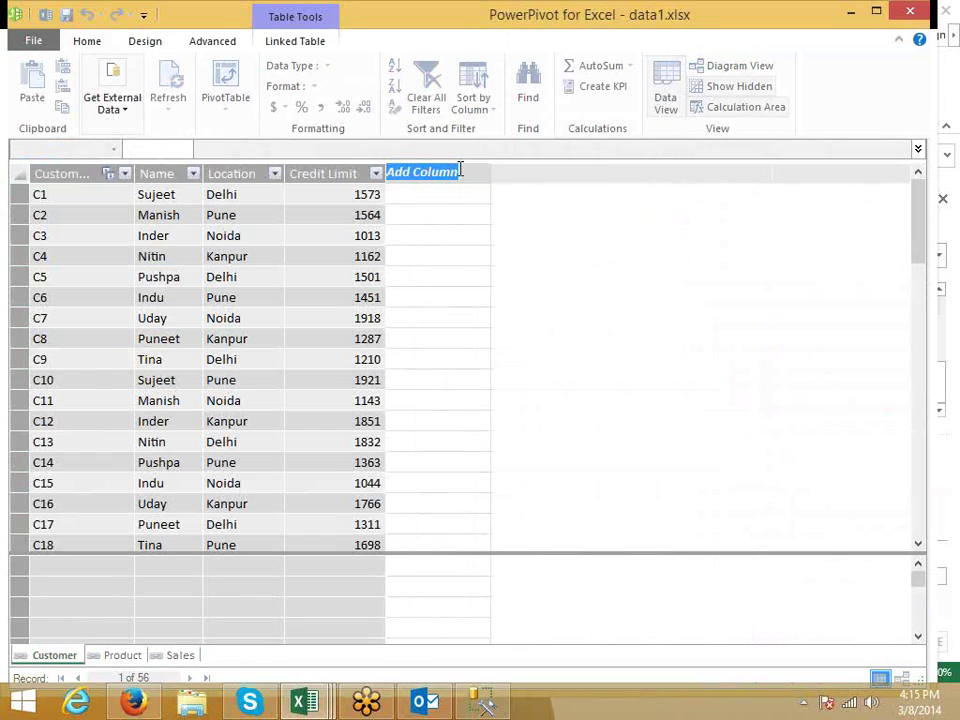
type("AMt")
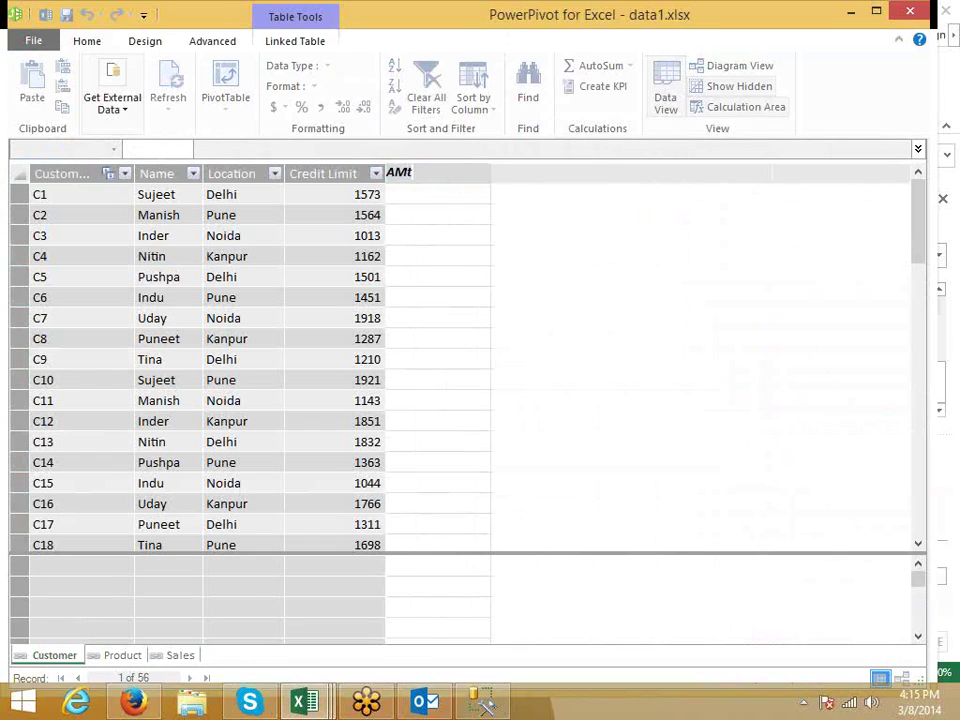
key("Return")
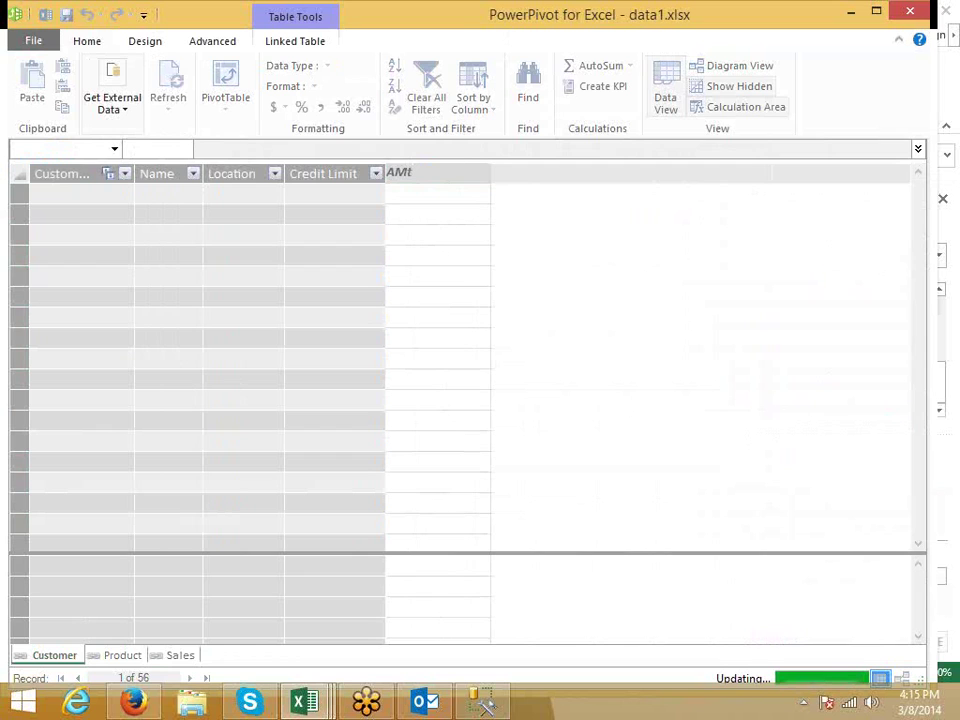
left_click(432, 193)
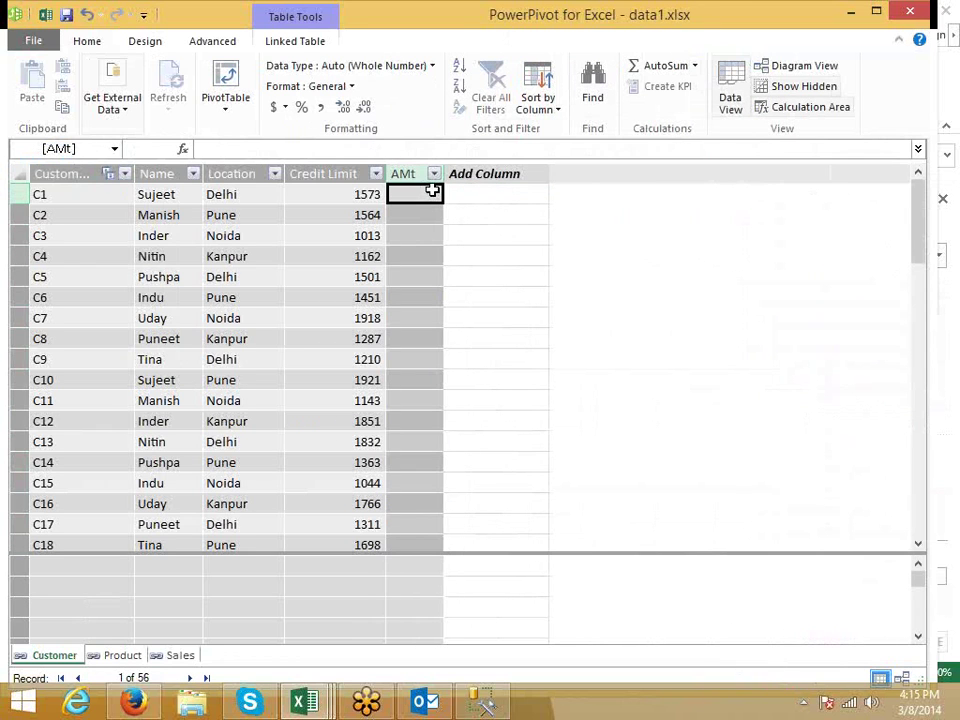
type("=re")
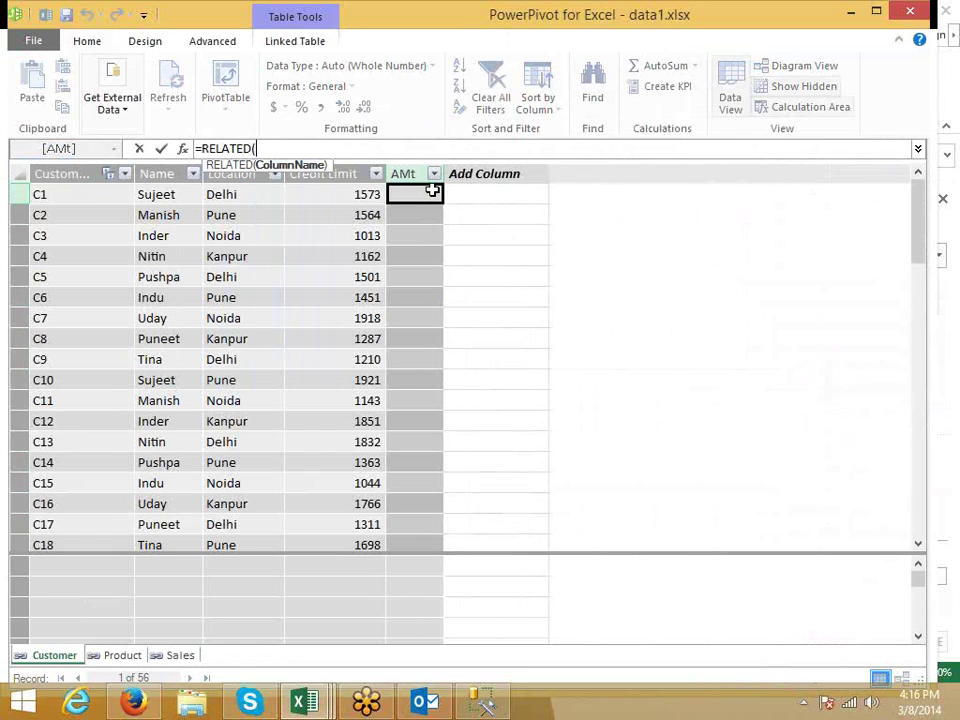
type("pro")
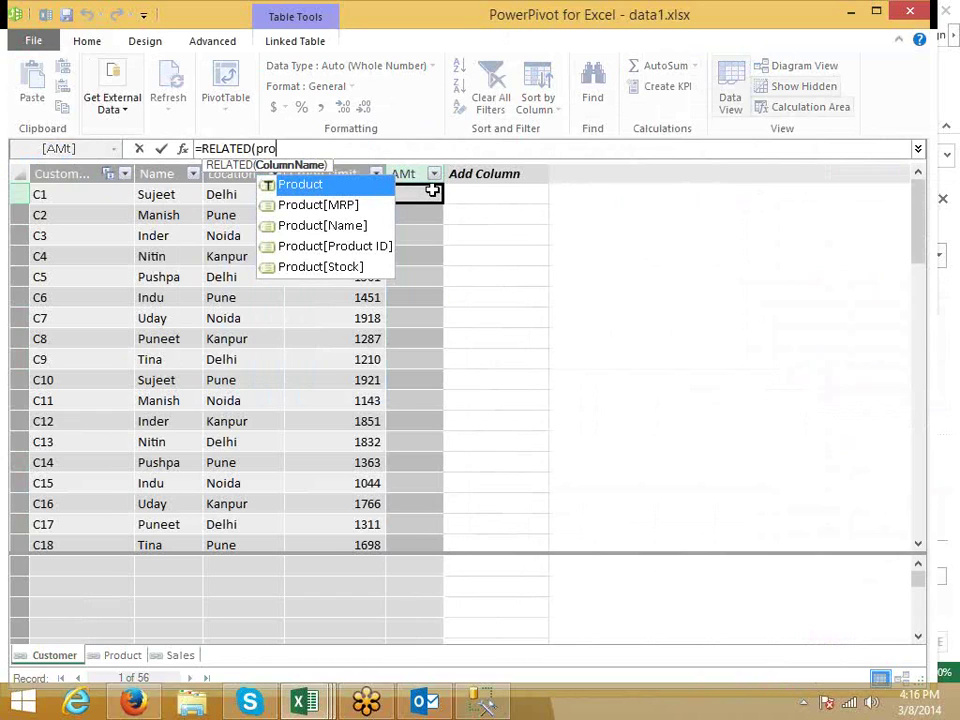
key("Escape")
key("Escape")
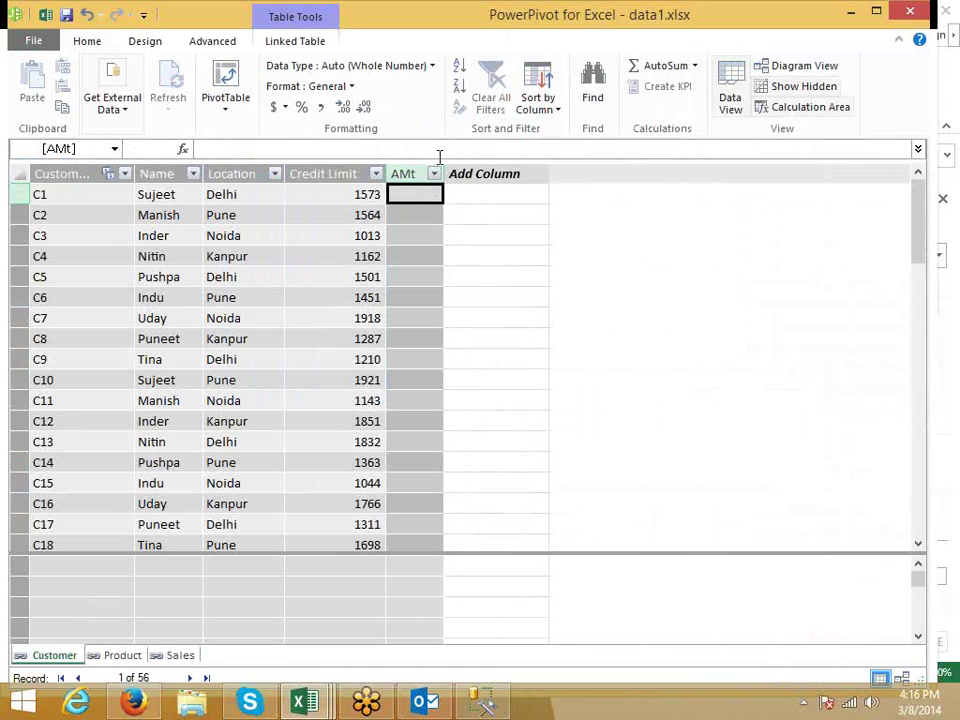
- Delete the AMt column from the Customer table
left_click(415, 170)
right_click(418, 180)
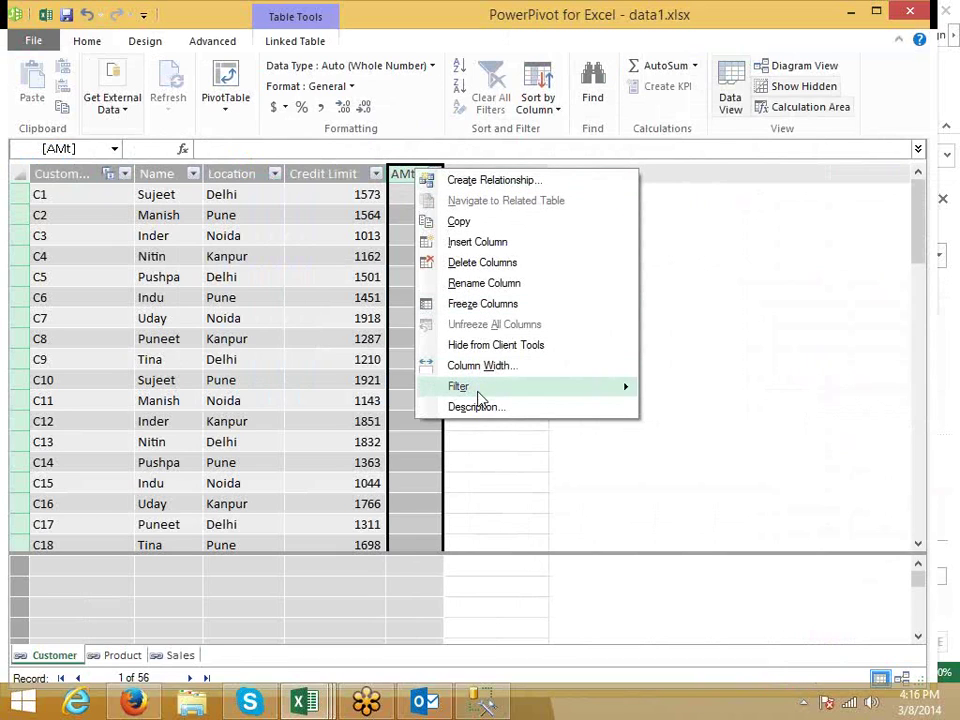
left_click(475, 266)
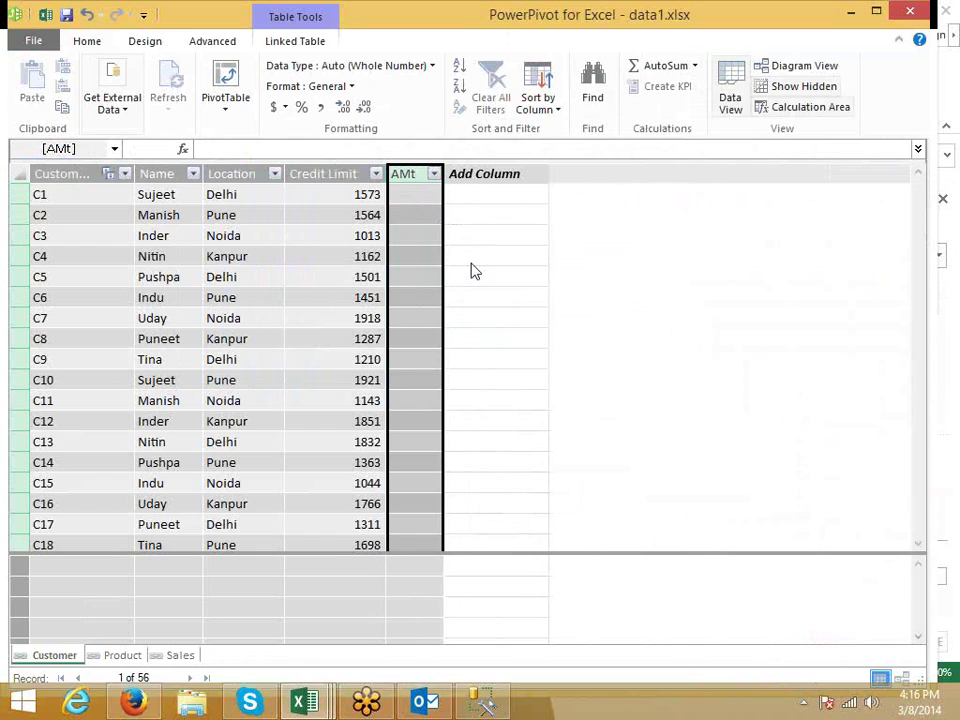
- Add a new column named Amt to the Sales table
left_click(182, 658)
left_click(456, 176)
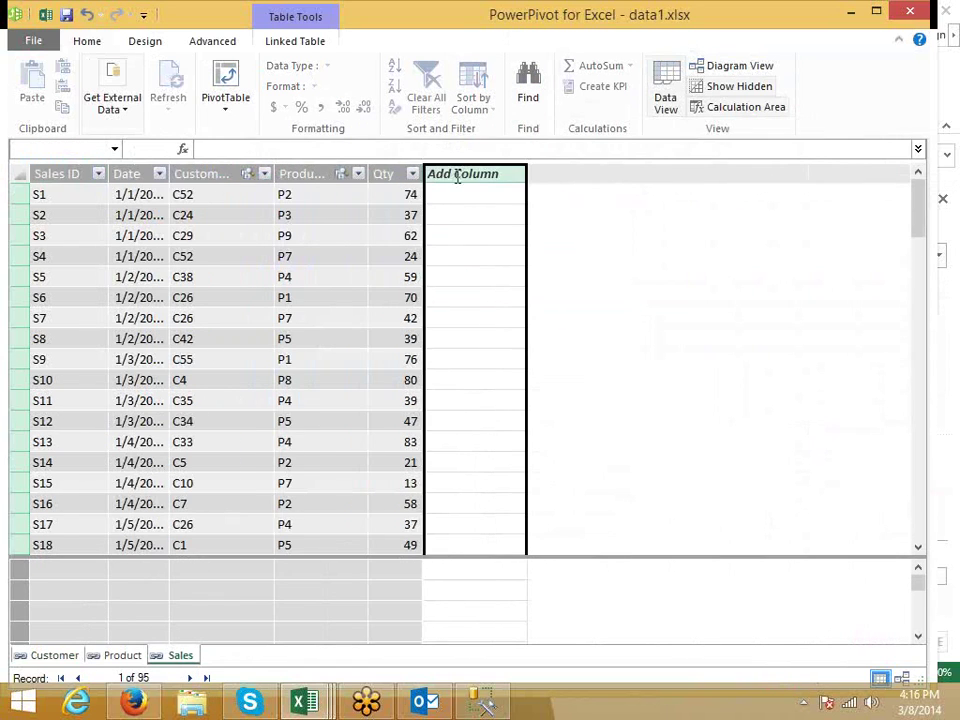
left_click(458, 175)
type("Am")
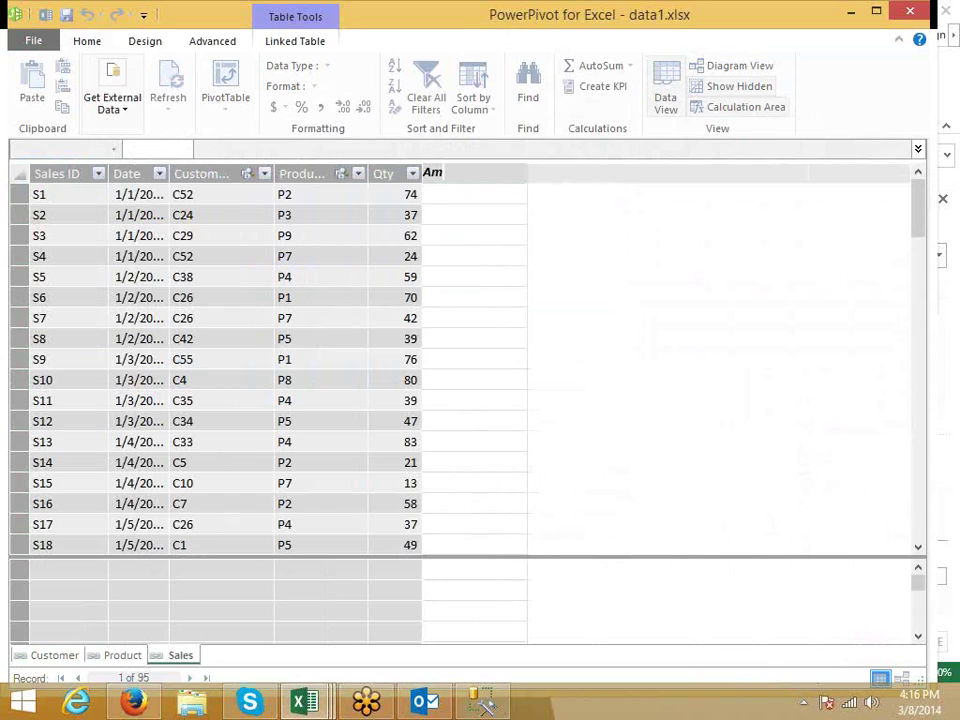
type("t")
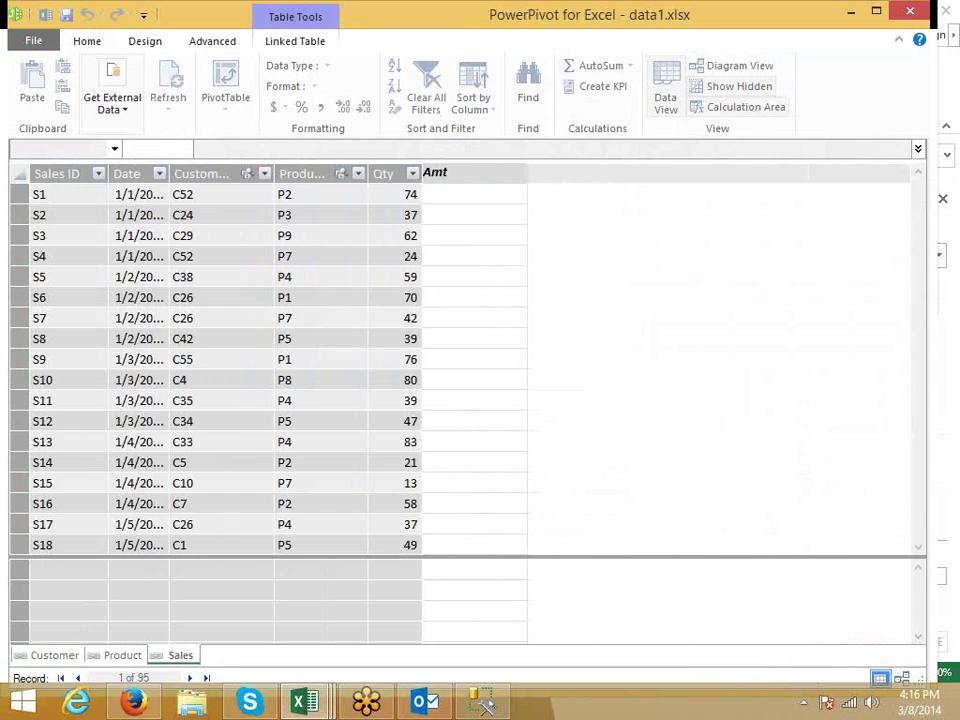
key("Return")
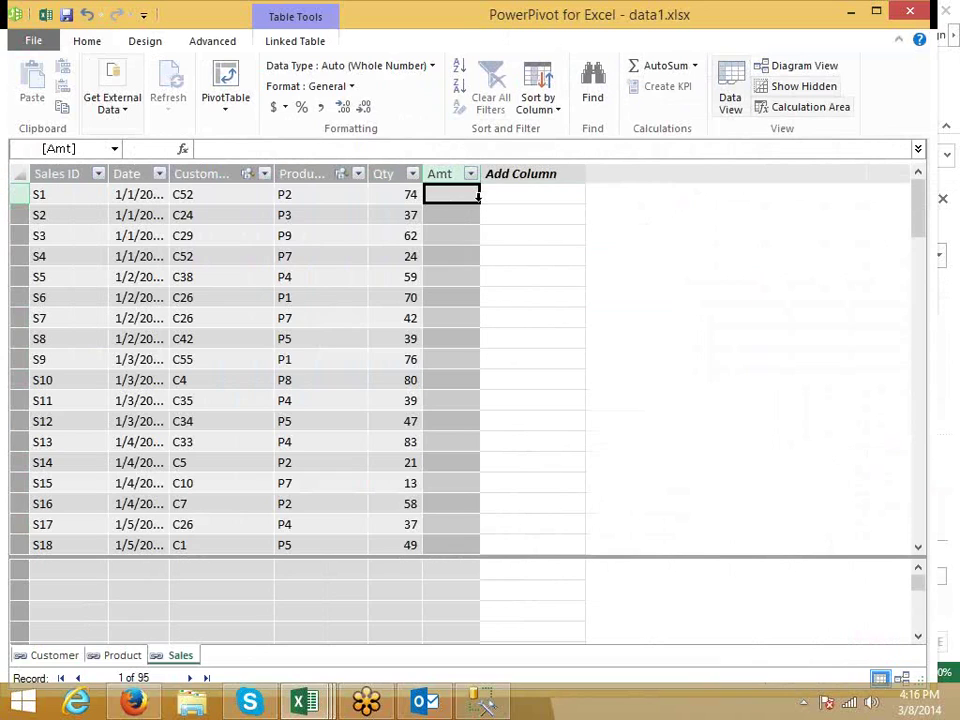
- Fill the Sales table's Amt column with the formula =RELATED(Product[MRP])
type("=")
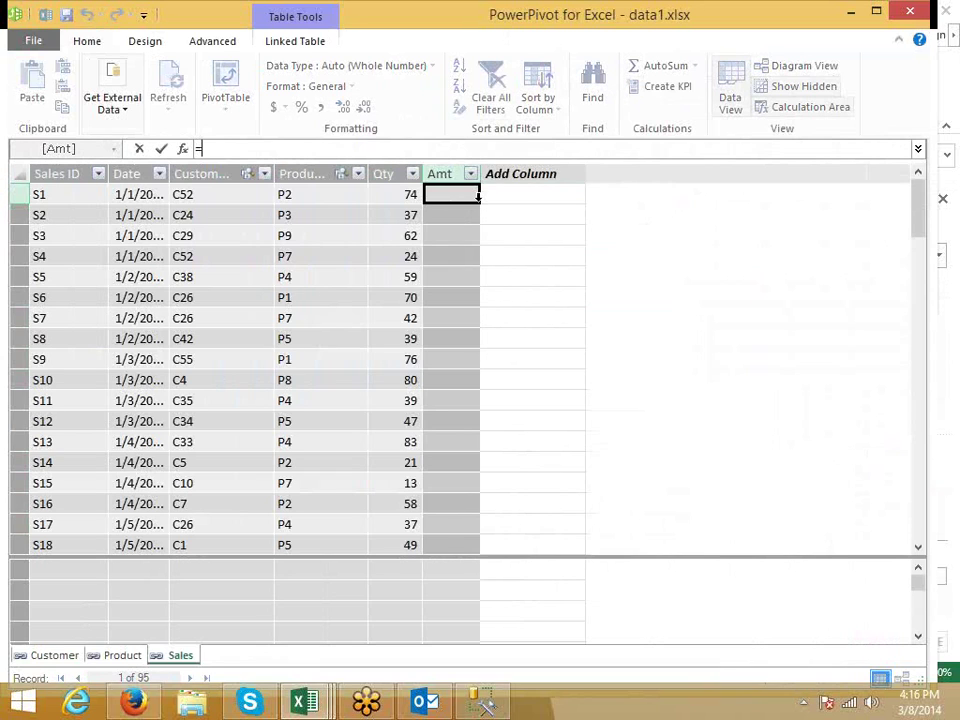
type("ra")
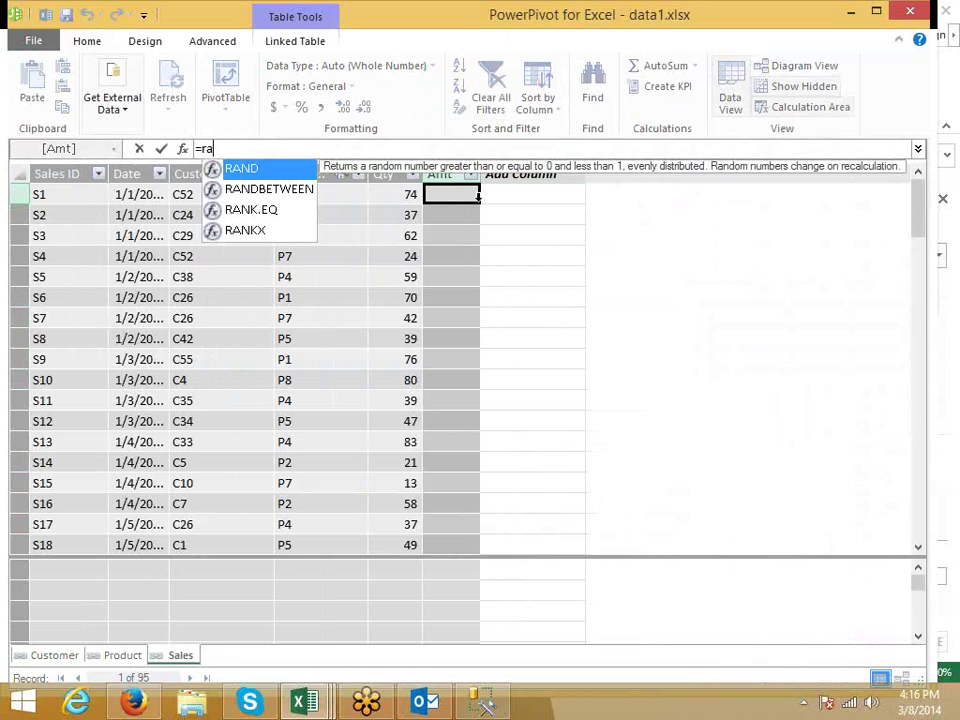
key("BackSpace")
type("e")
key("Tab")
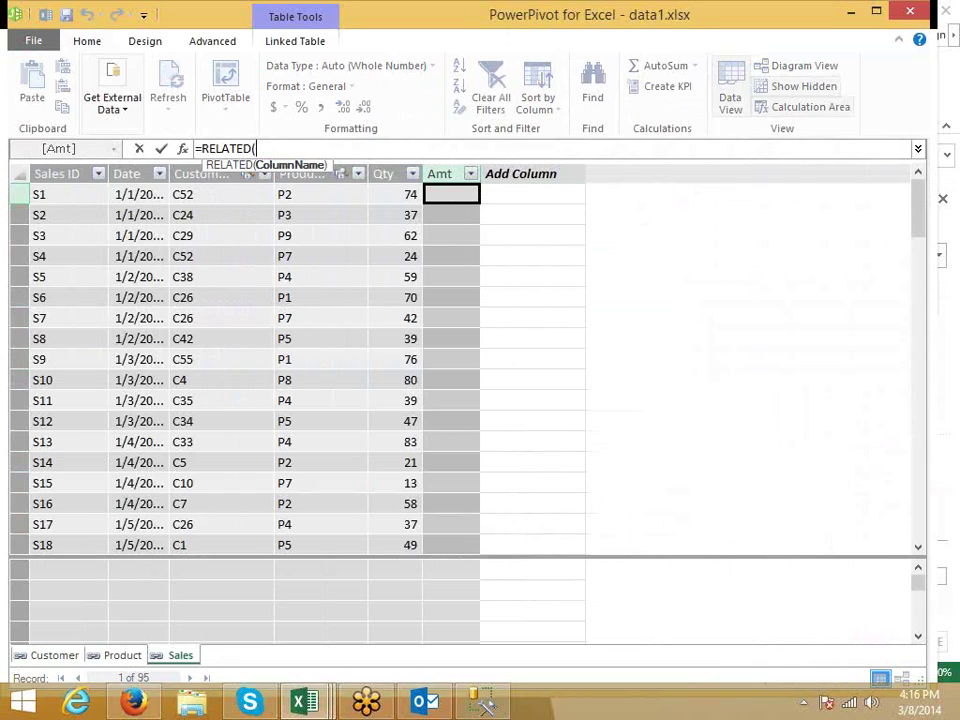
type("pr")
key("Down")
key("Down")
key("Down")
key("Down")
key("Down")
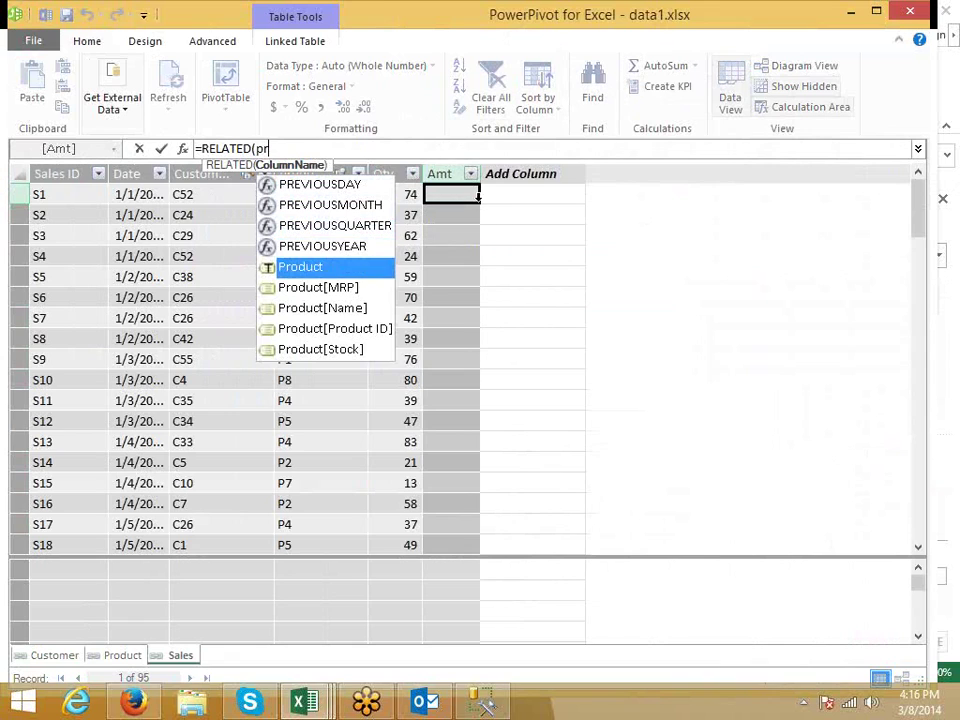
key("Tab")
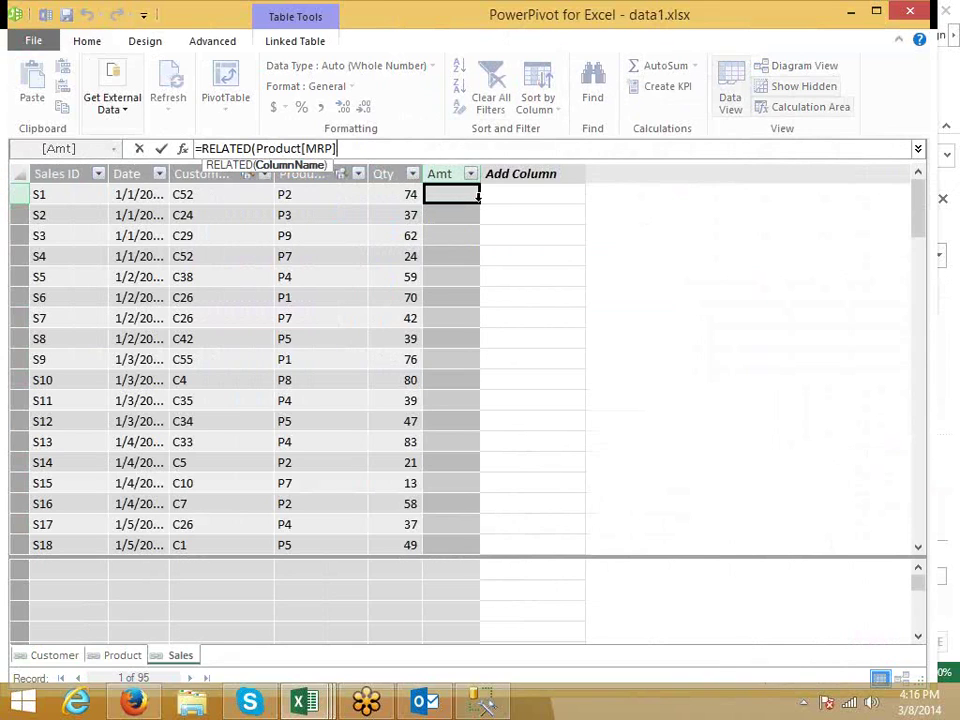
type(")")
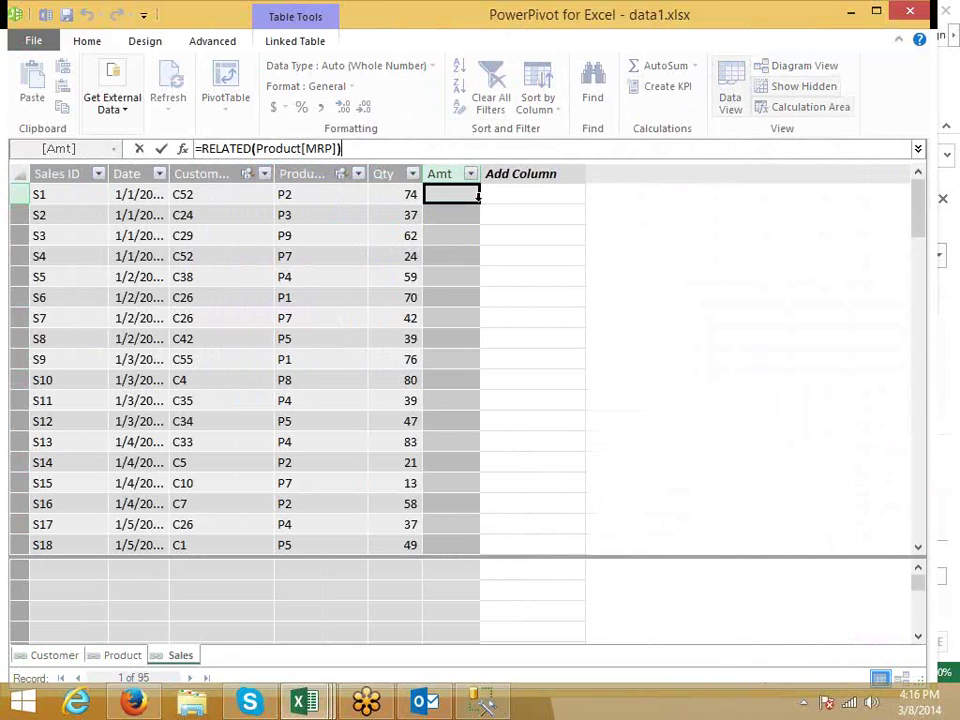
key("Return")
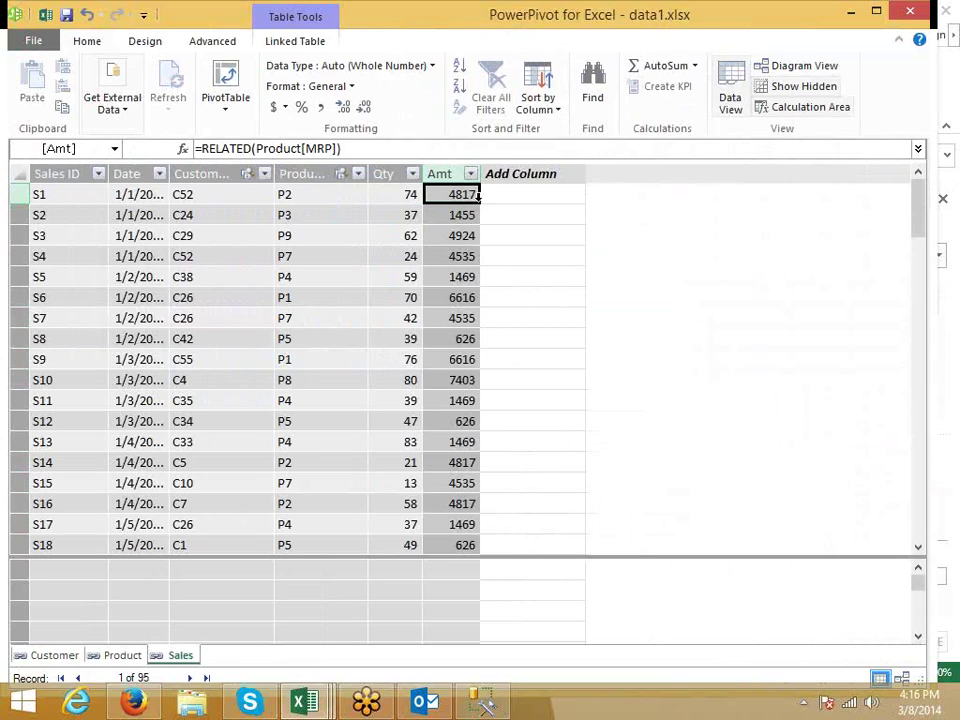
- Add another new column named Sales_Amt to the Sales table
left_click(486, 195)
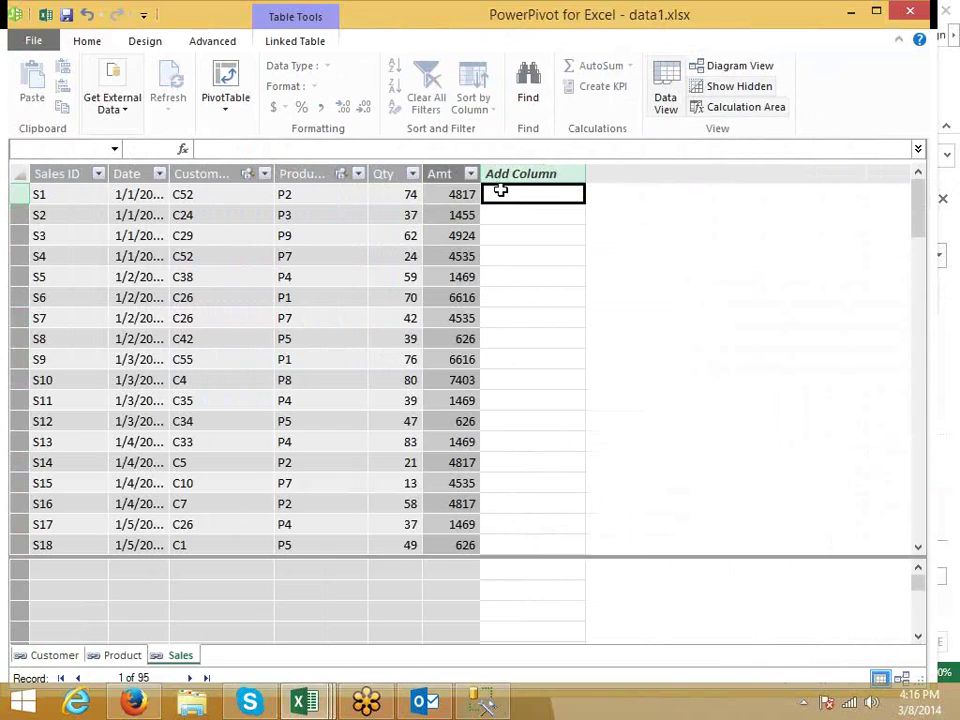
left_click(459, 197)
left_click(524, 173)
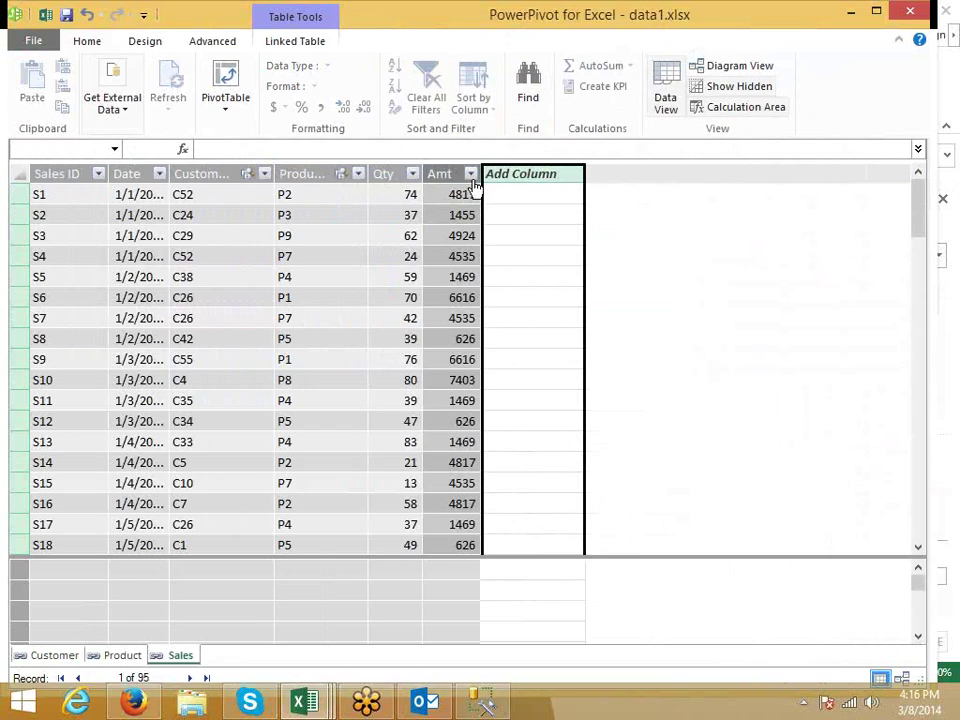
double_click(518, 173)
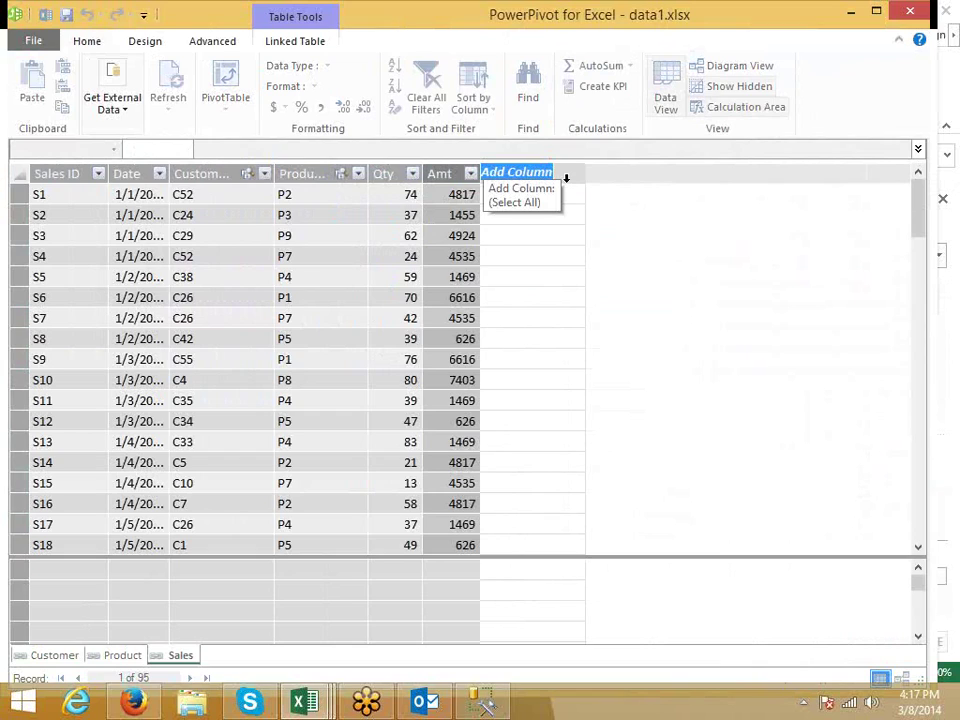
type("SAl")
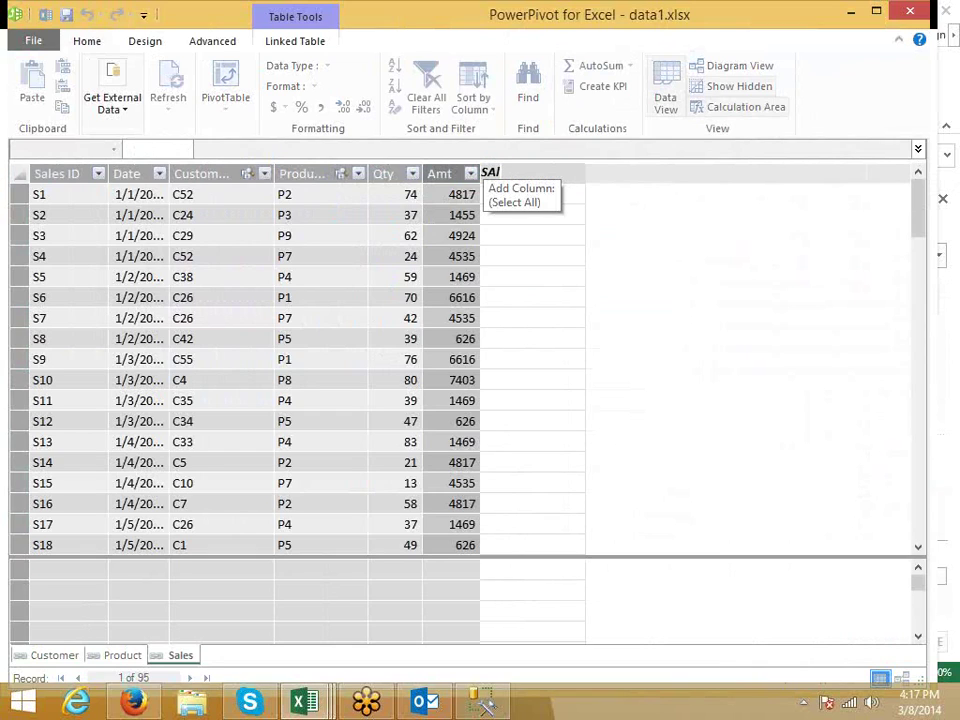
key("BackSpace")
key("BackSpace")
type("a")
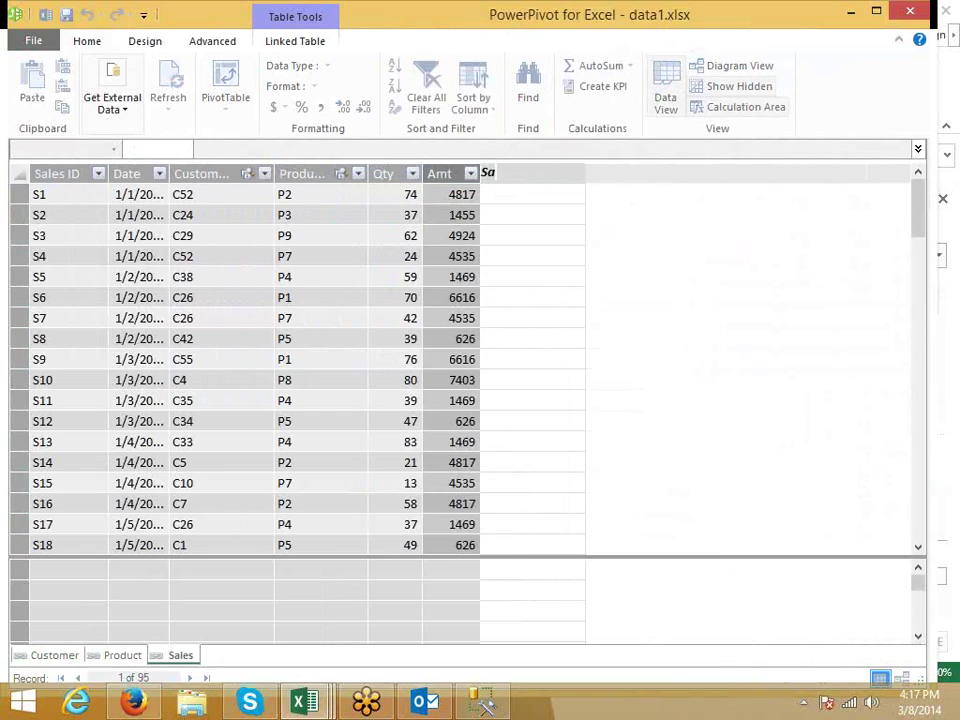
type("les_Amt")
key("Return")
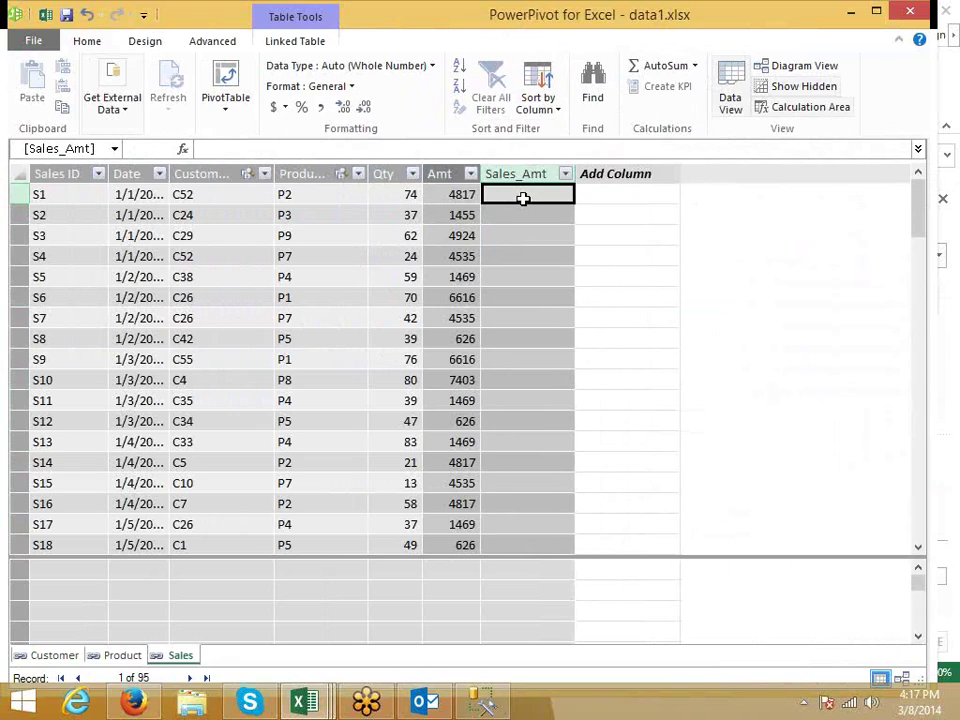
- Fill the Sales_Amt column with the formula =[Qty]*[Amt] and check the formulas of both calculated columns
type("=")
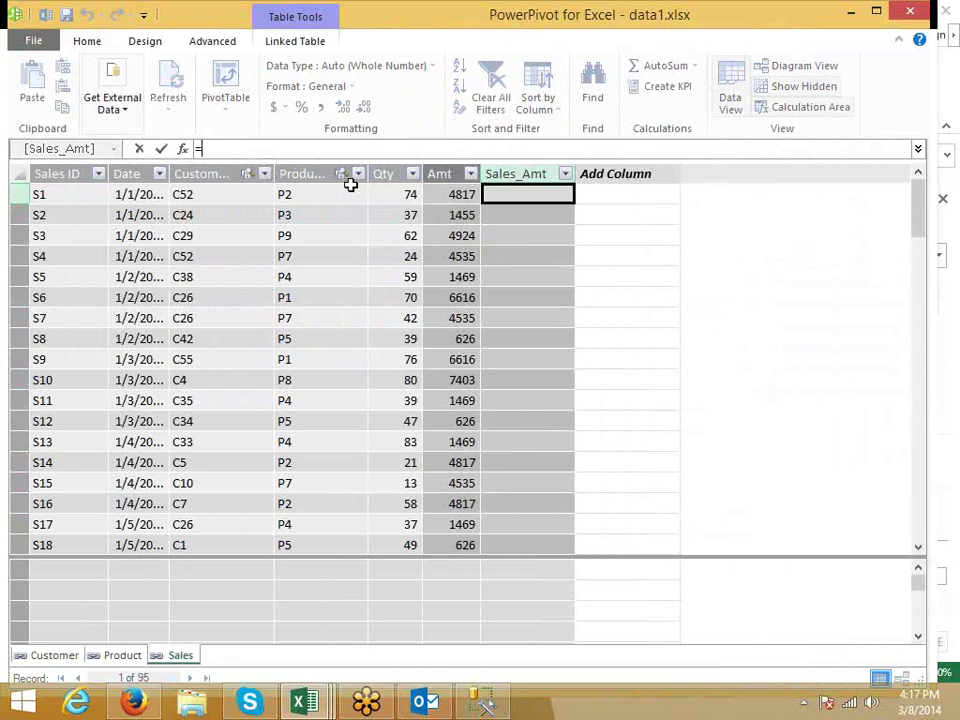
left_click(407, 197)
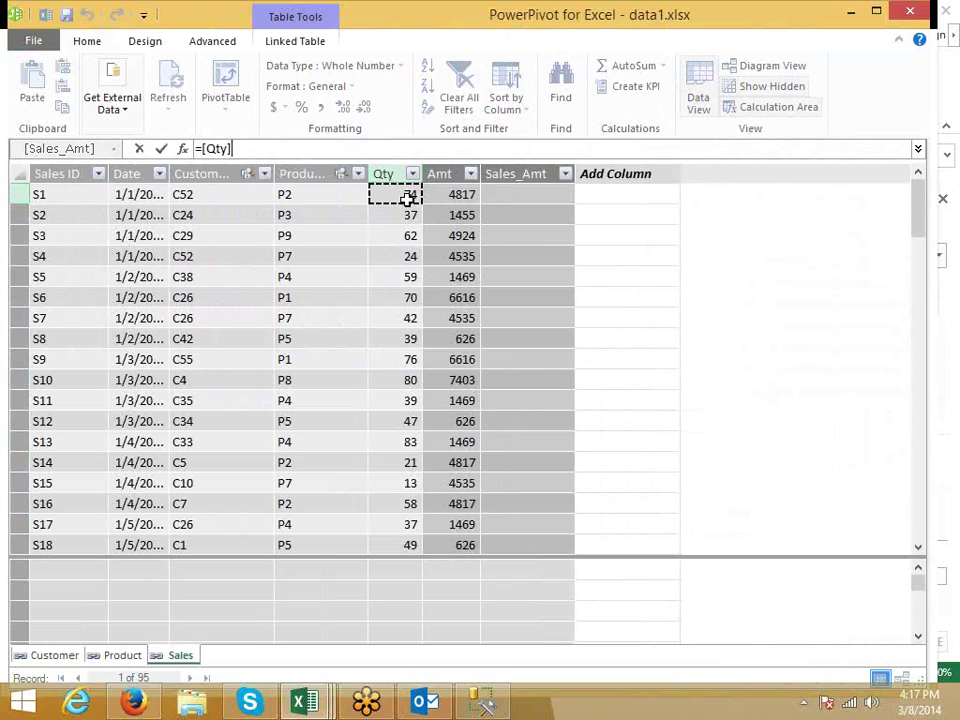
type("*")
left_click(459, 197)
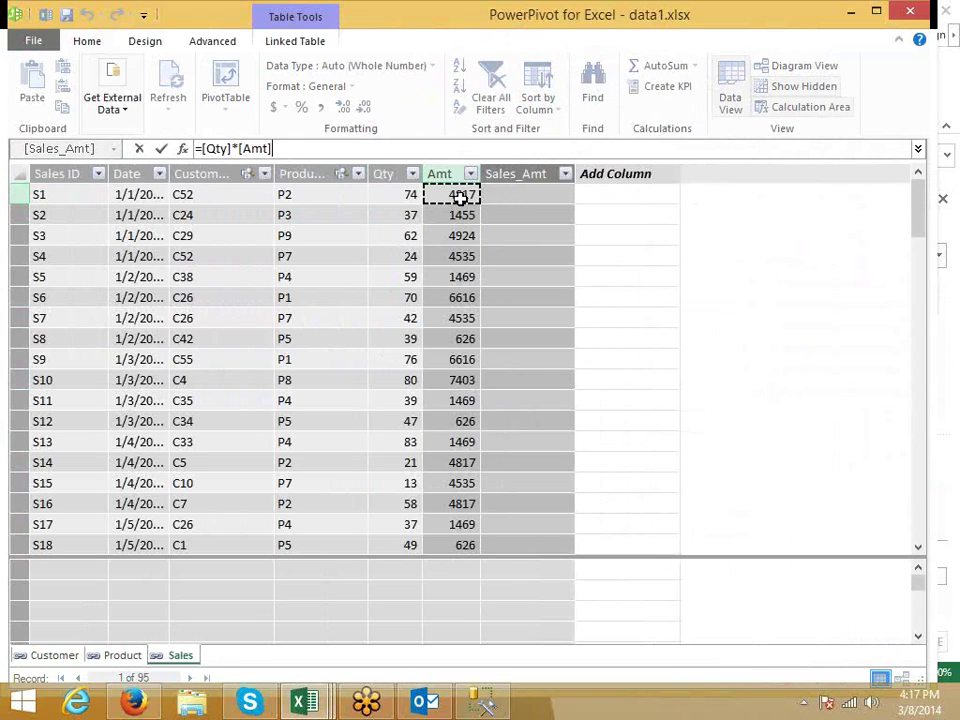
key("Return")
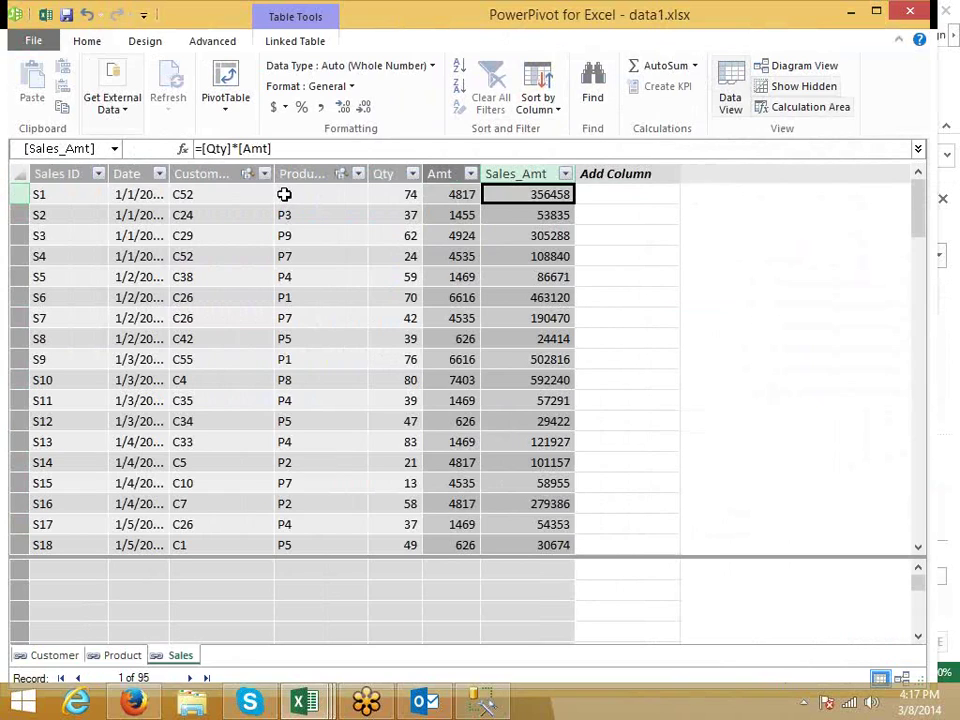
left_click(446, 201)
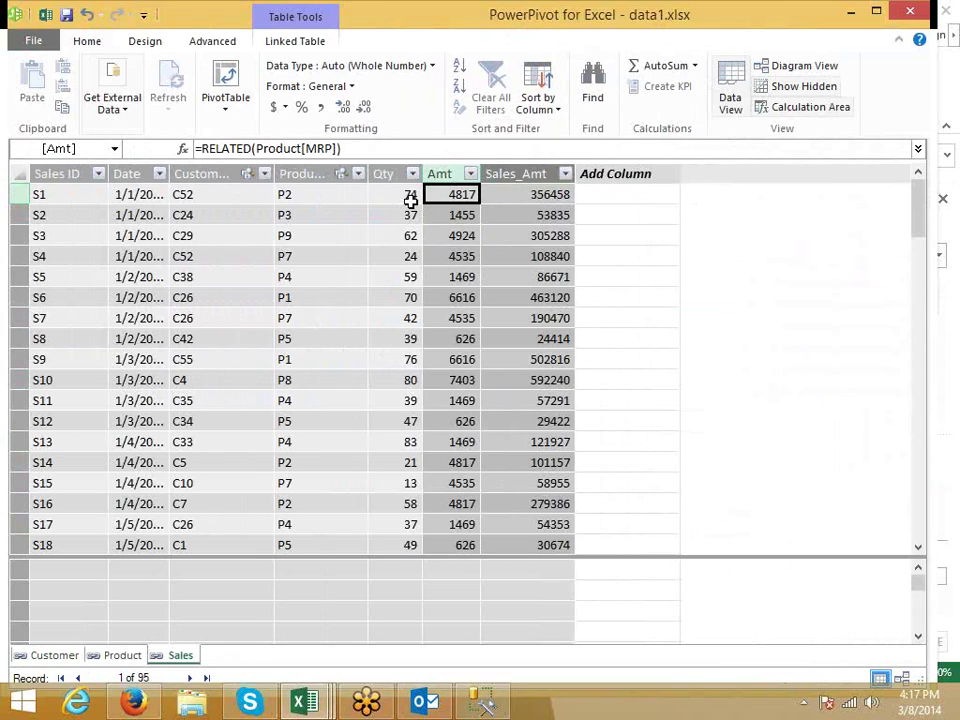
left_click(566, 197)
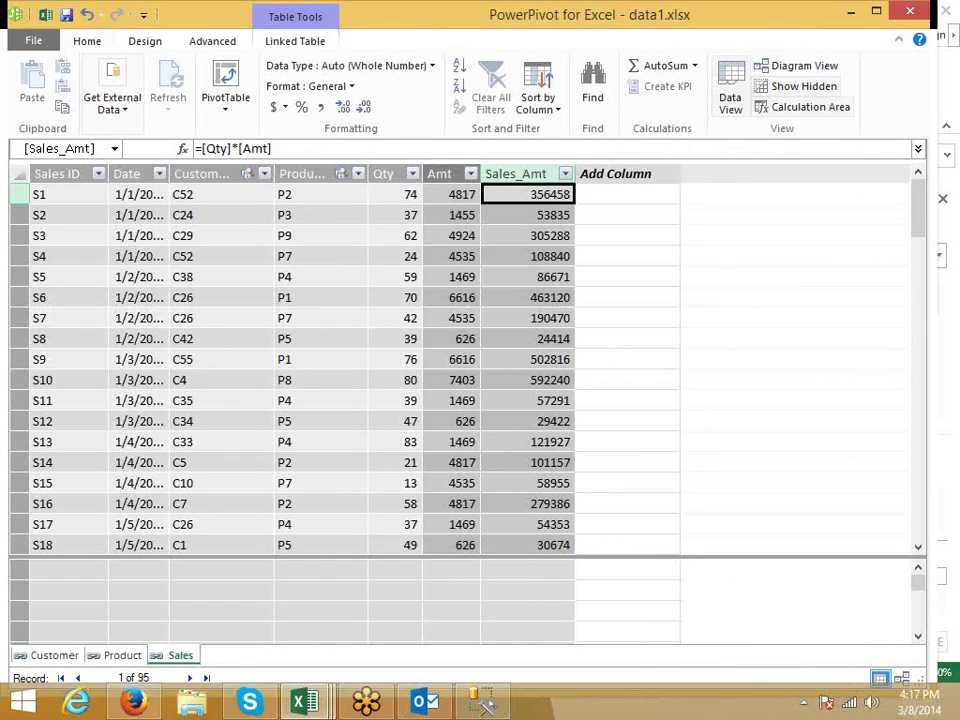
- Switch to the Excel workbook and replace Sum of Qty in the PivotTable values with the Sales table's Amt field
mouse_move(305, 703)
left_click(354, 596)
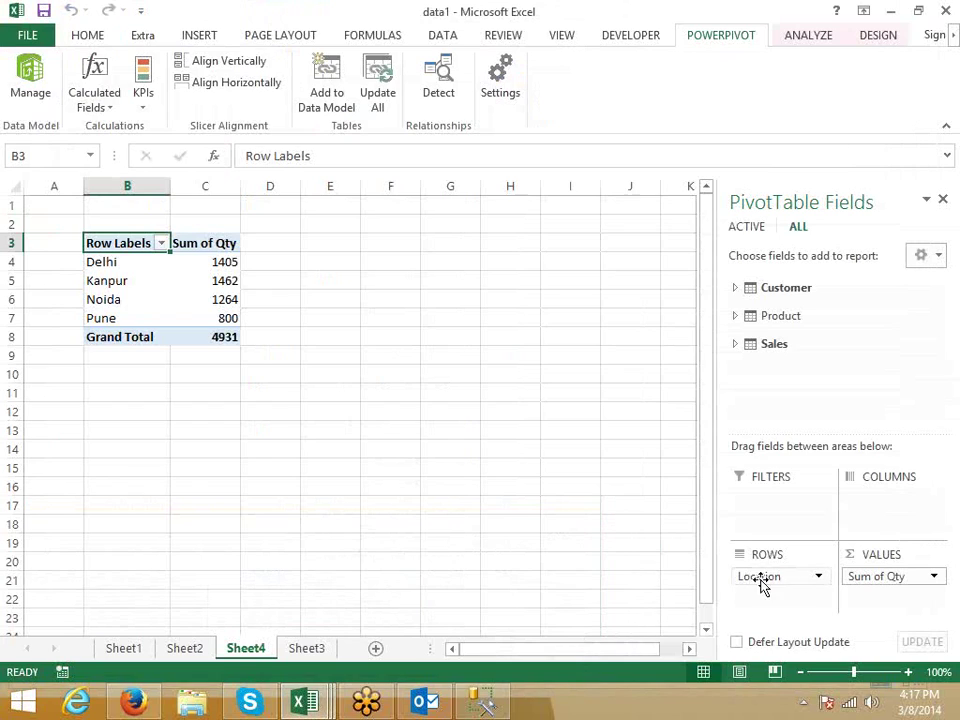
left_click(740, 346)
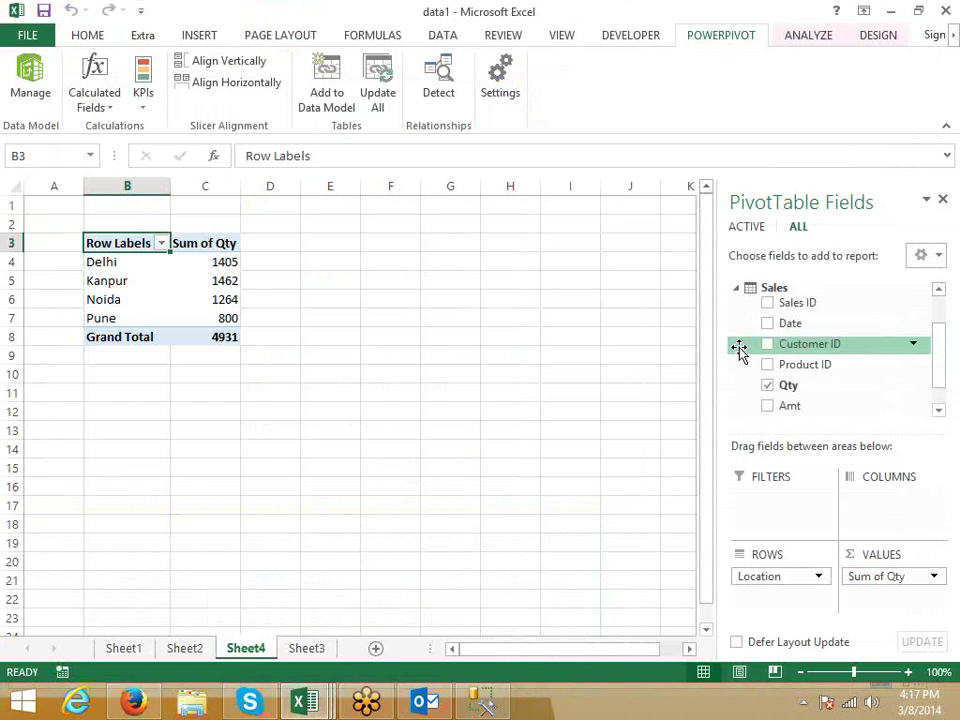
scroll(740, 350, "down", 1)
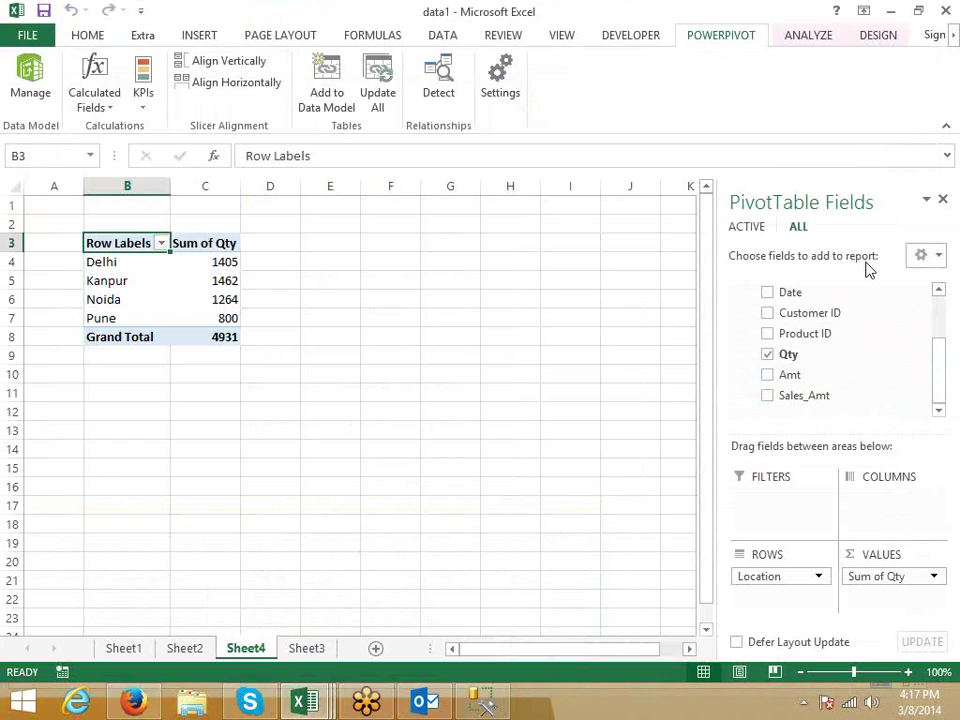
left_click_drag(879, 576, 665, 445)
left_click(790, 378)
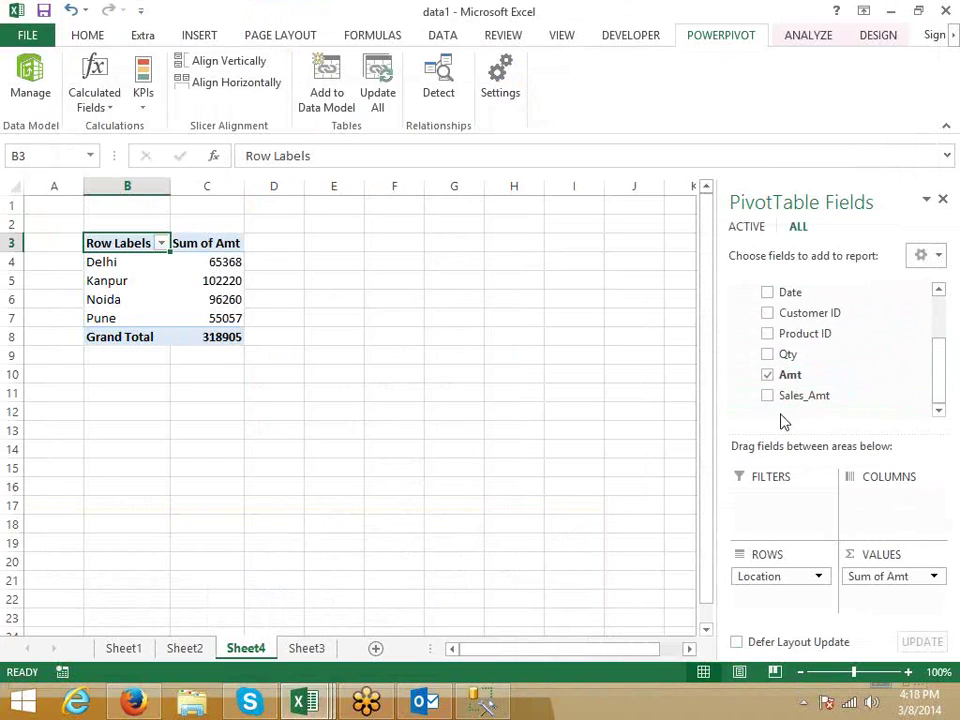
- Expand the Product and Customer tables in the PivotTable field list to view their fields
scroll(784, 400, "up", 3)
left_click(738, 316)
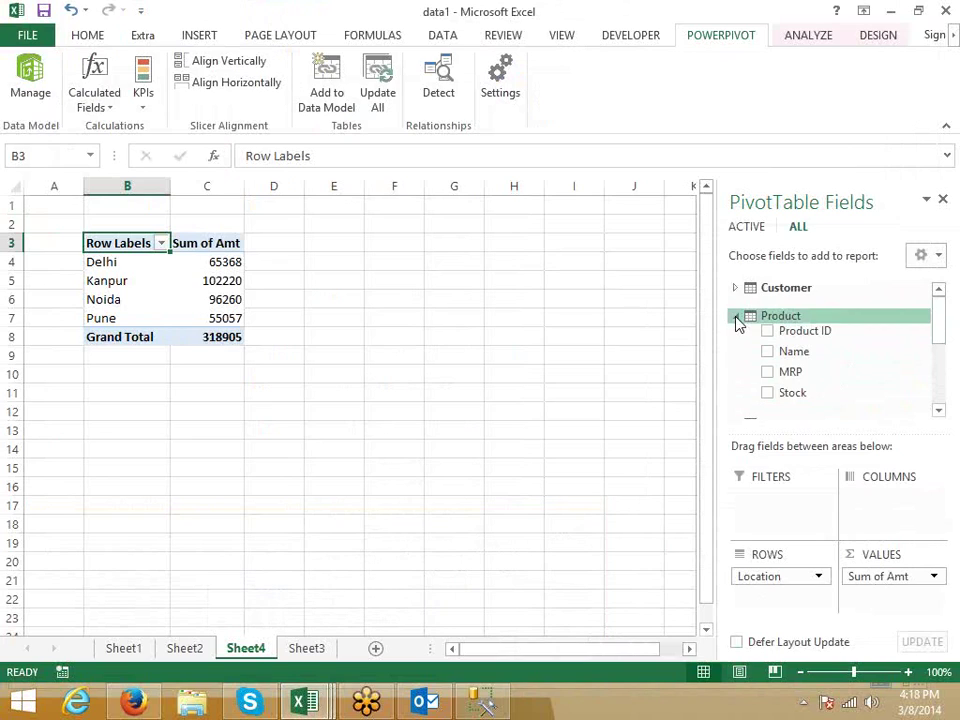
left_click(736, 288)
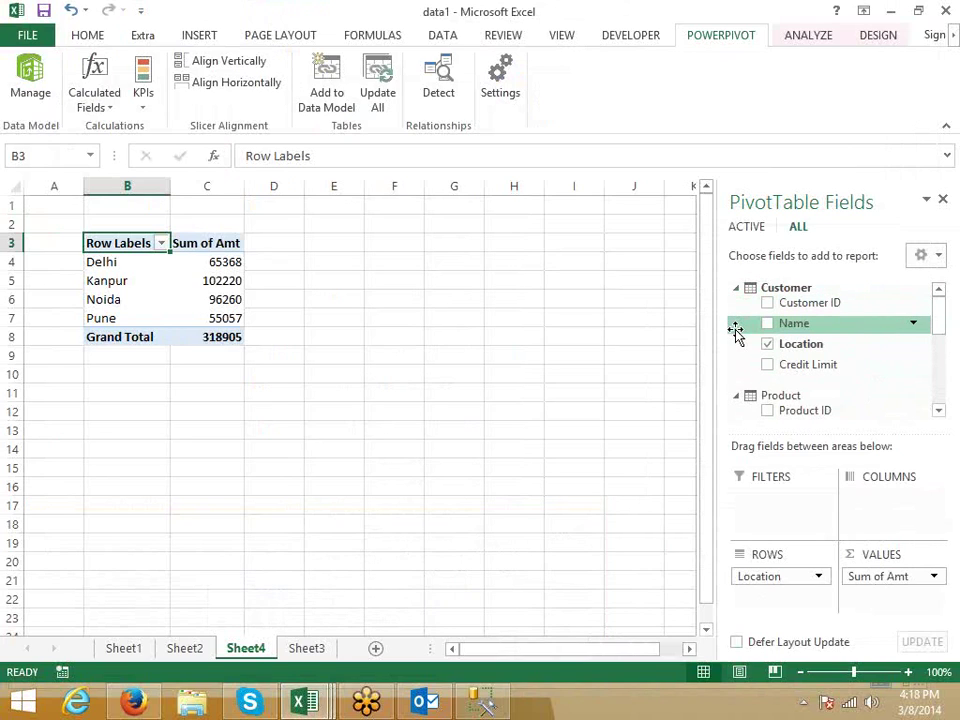
scroll(736, 333, "down", 1)
scroll(736, 333, "up", 1)
- Switch to the PowerPivot window and review the Sales table's Product ID, Sales_Amt and Amt columns
key("alt+Tab")
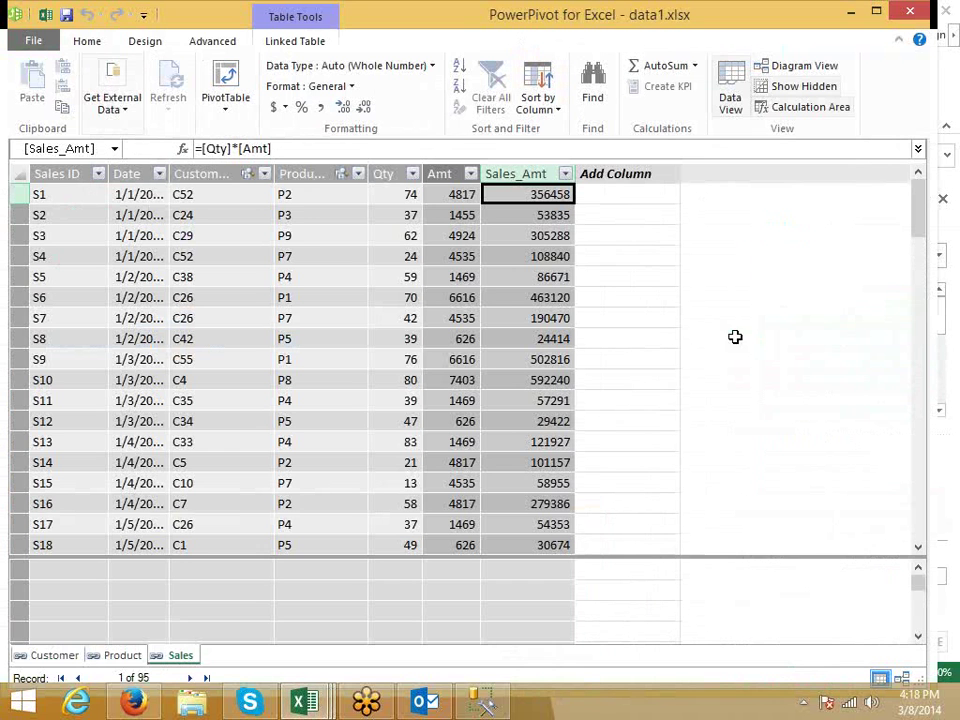
left_click(298, 196)
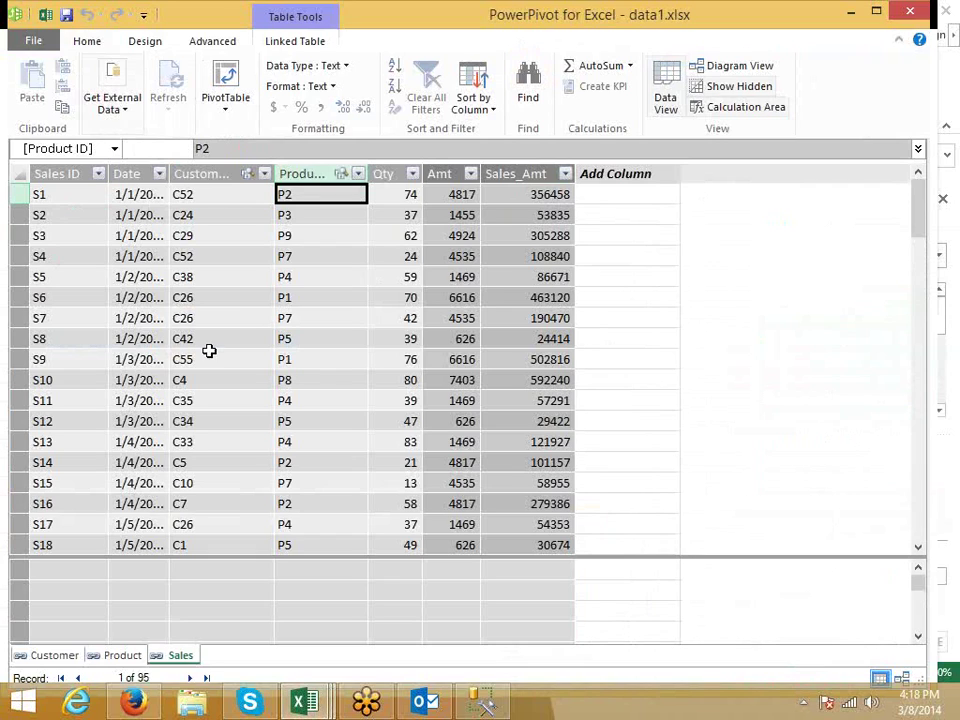
left_click(540, 192)
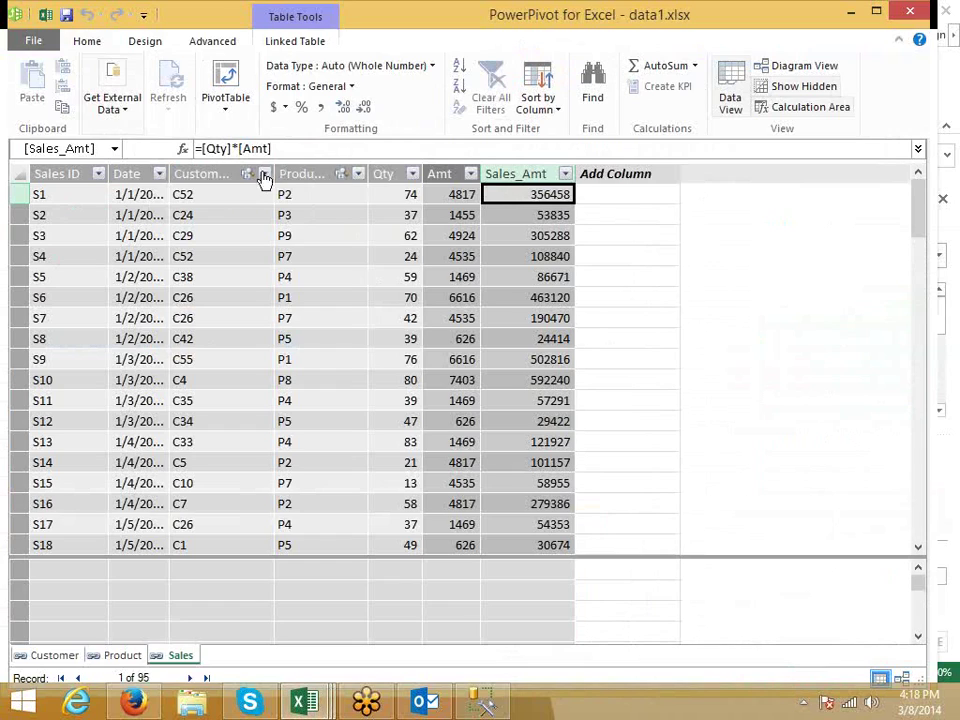
left_click(452, 195)
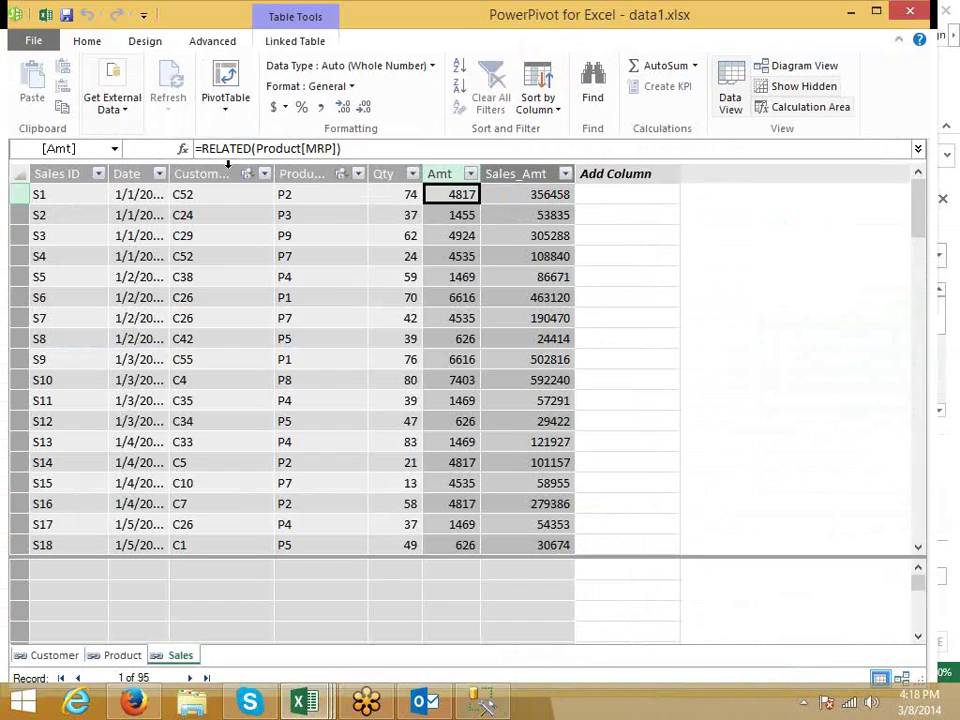
- Switch back to the Excel workbook and try to create a new KPI for the PivotTable's Amt values
key("alt+Tab")
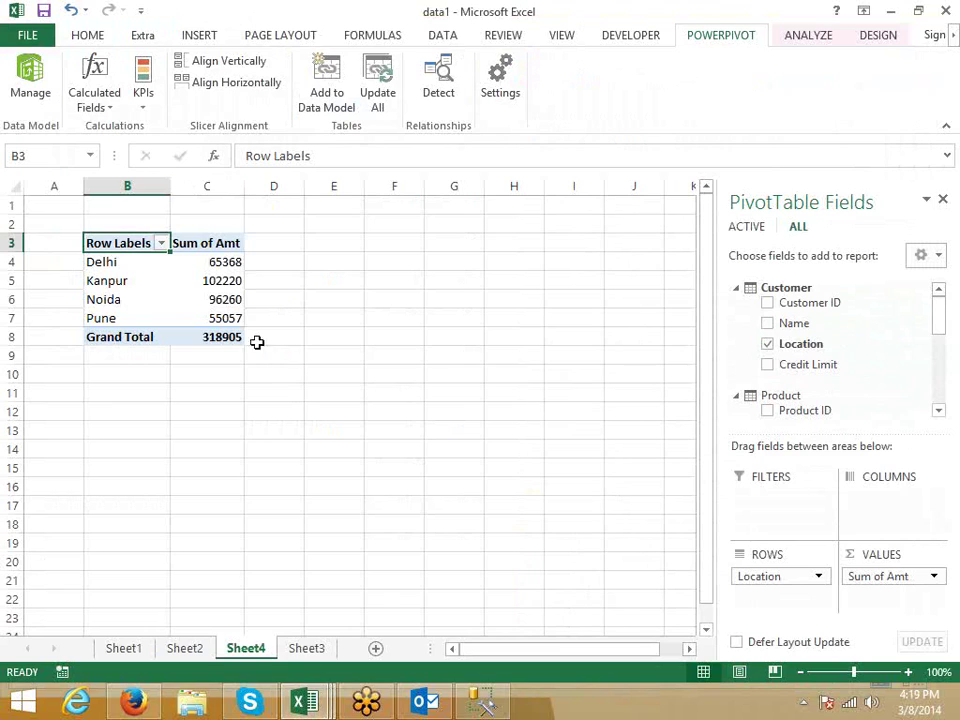
left_click(176, 258)
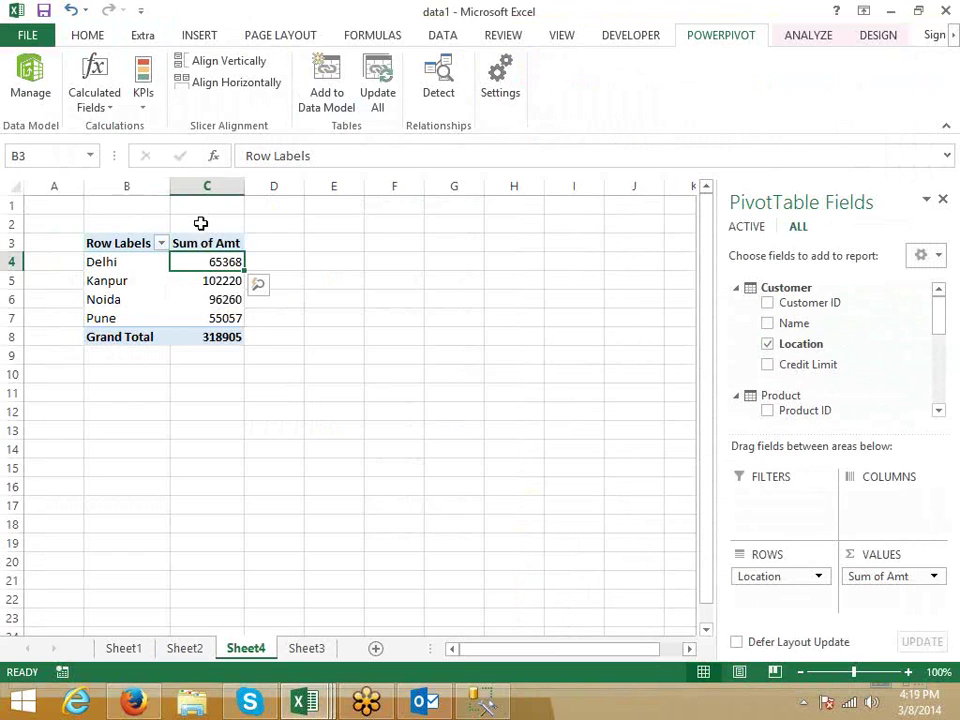
left_click(145, 106)
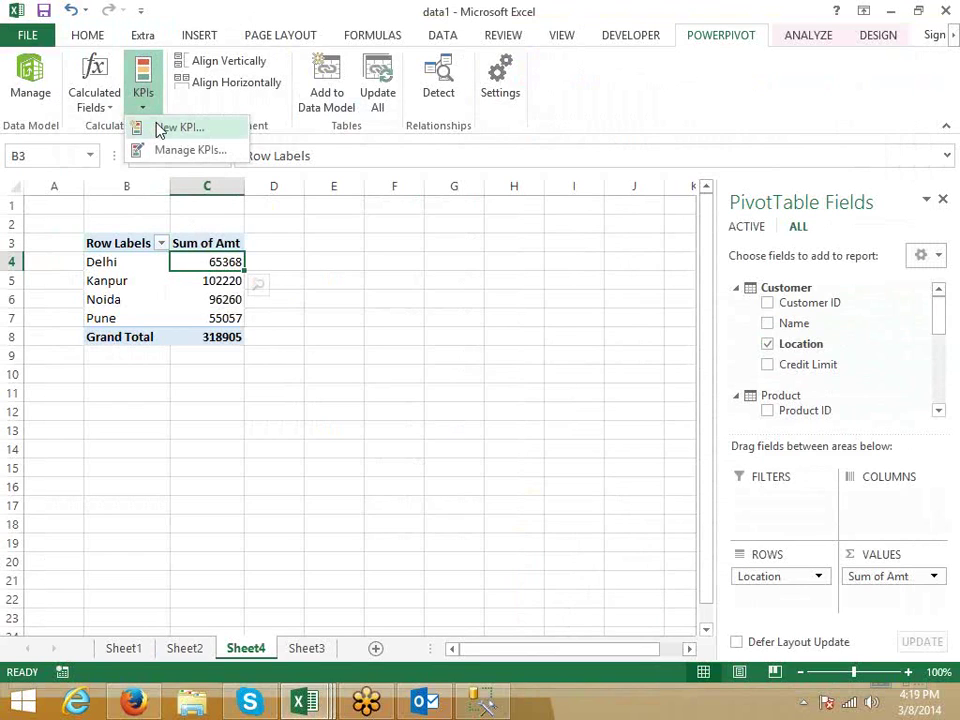
left_click(163, 128)
left_click(474, 365)
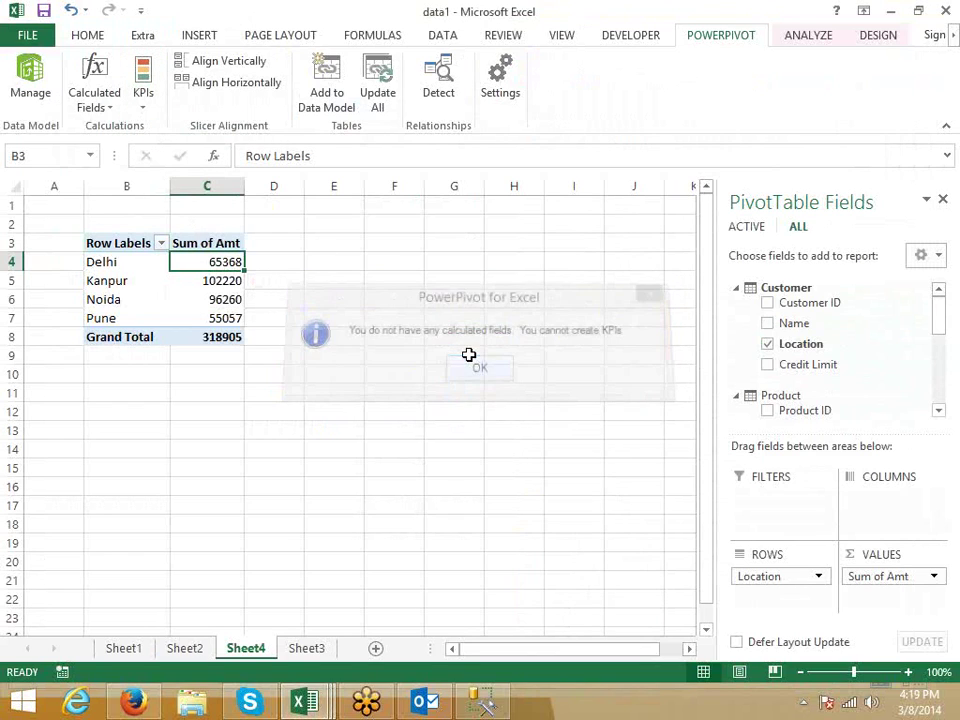
- Replace the Amt field in the PivotTable values with the Sales table's Sales_Amt field
left_click(210, 293)
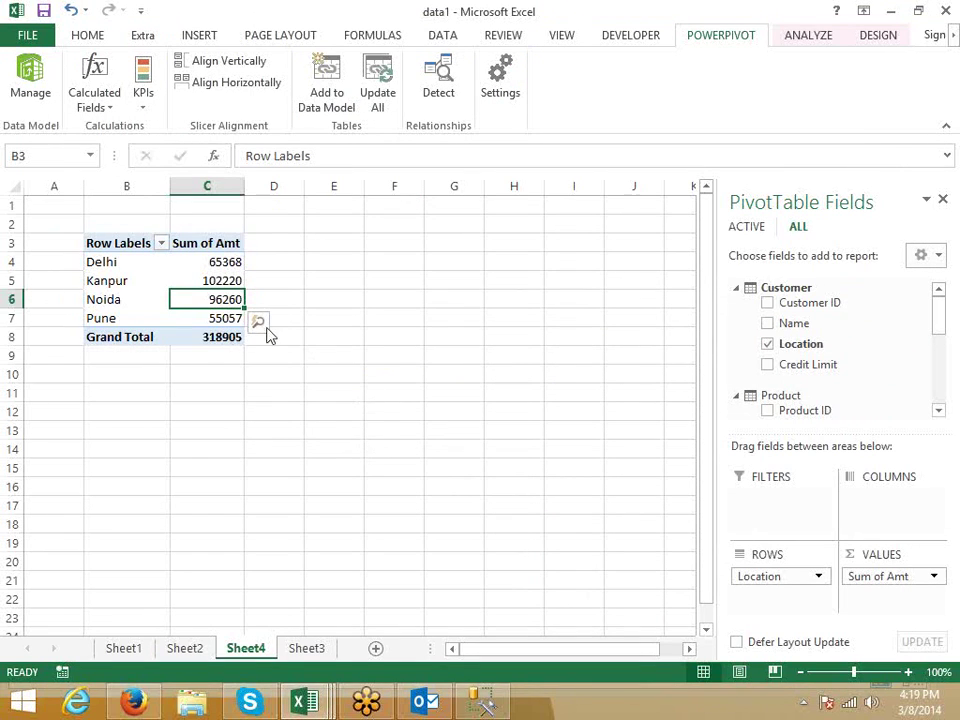
left_click_drag(867, 582, 857, 426)
left_click_drag(940, 325, 936, 386)
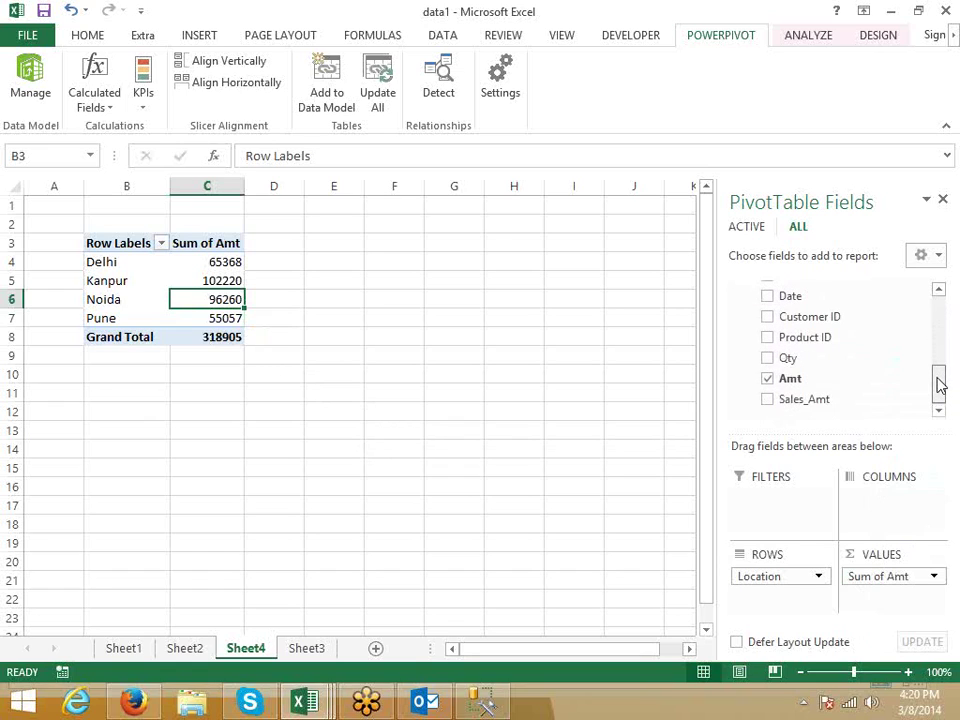
left_click(767, 375)
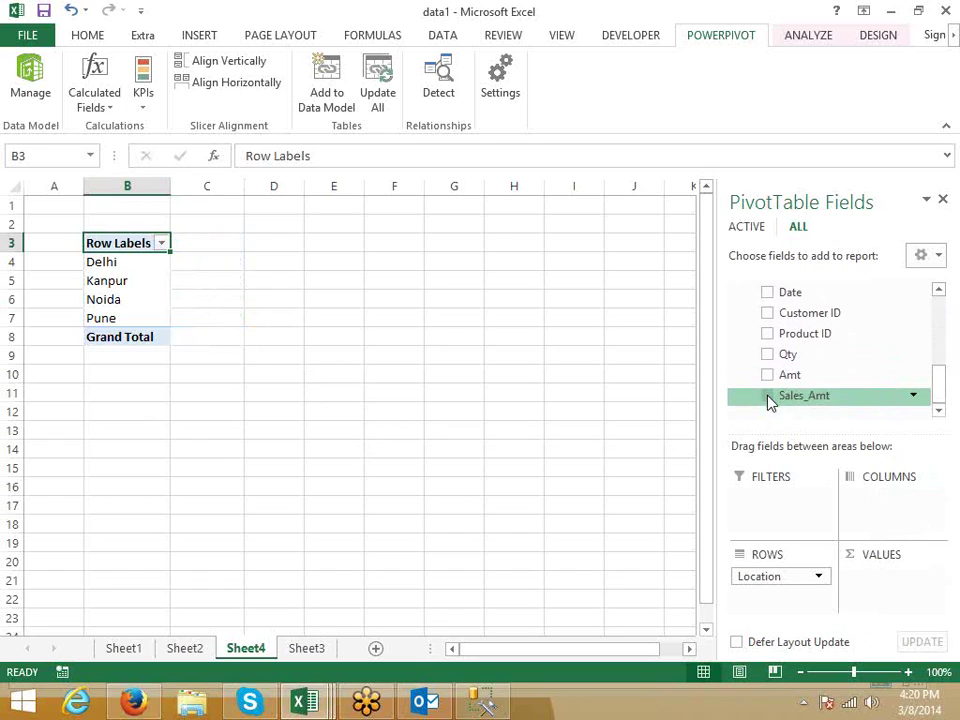
left_click(768, 396)
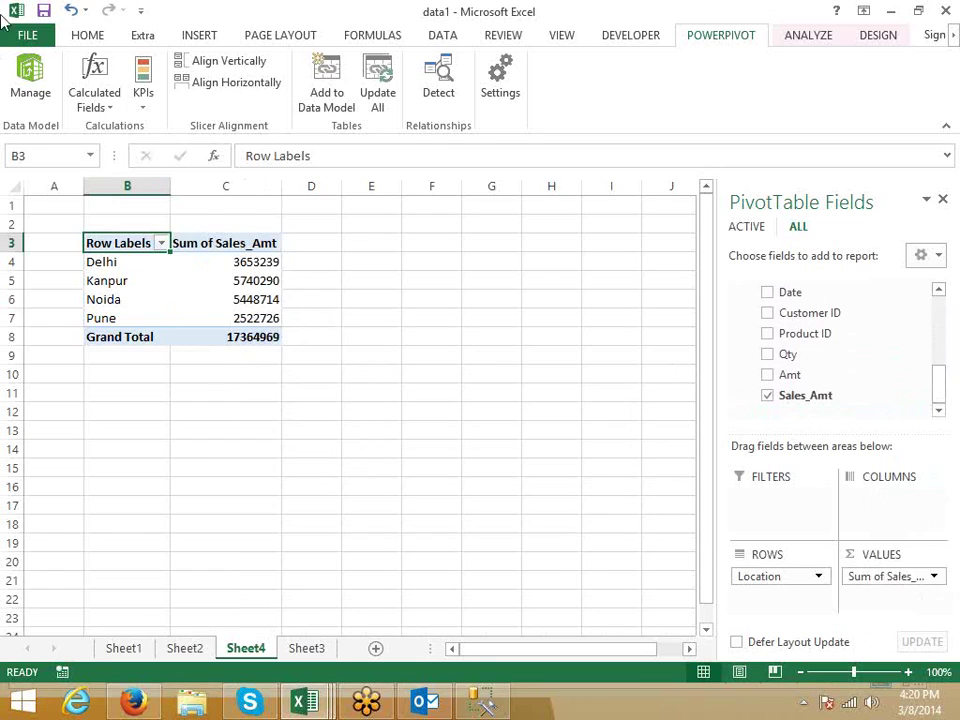
- Try to create a new KPI for the Sales_Amt values and try to open the KPI management list
left_click(142, 106)
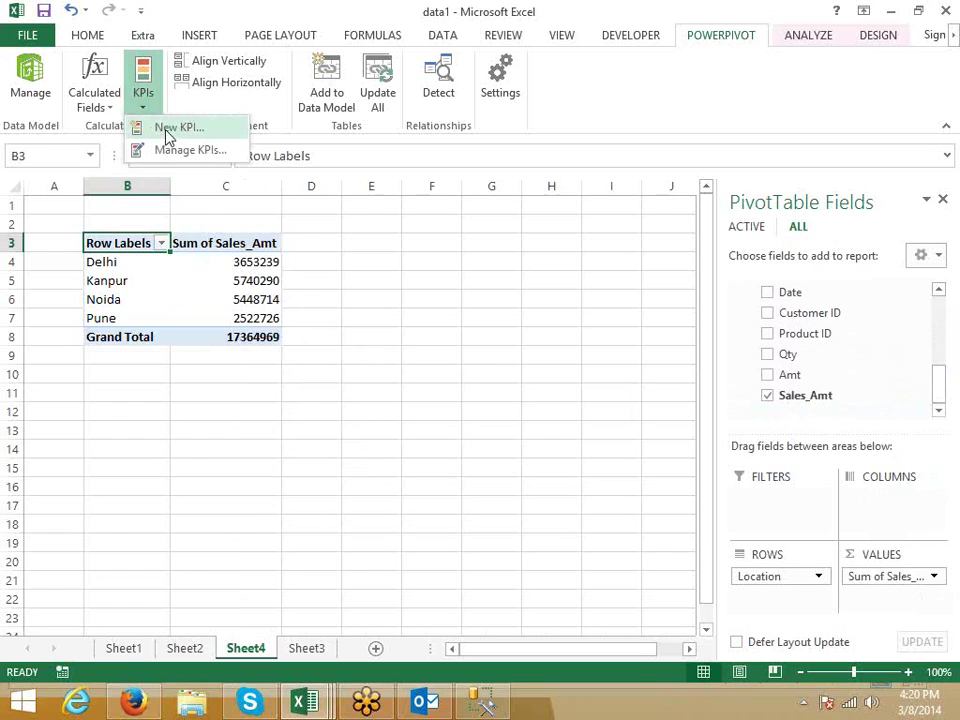
left_click(166, 131)
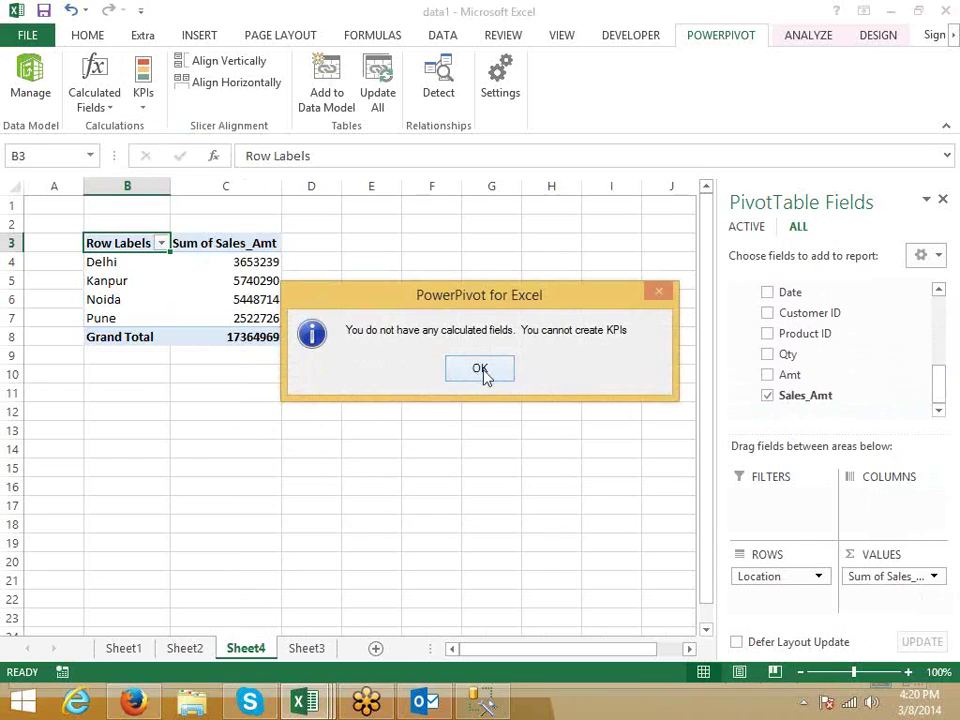
left_click(480, 370)
left_click(144, 112)
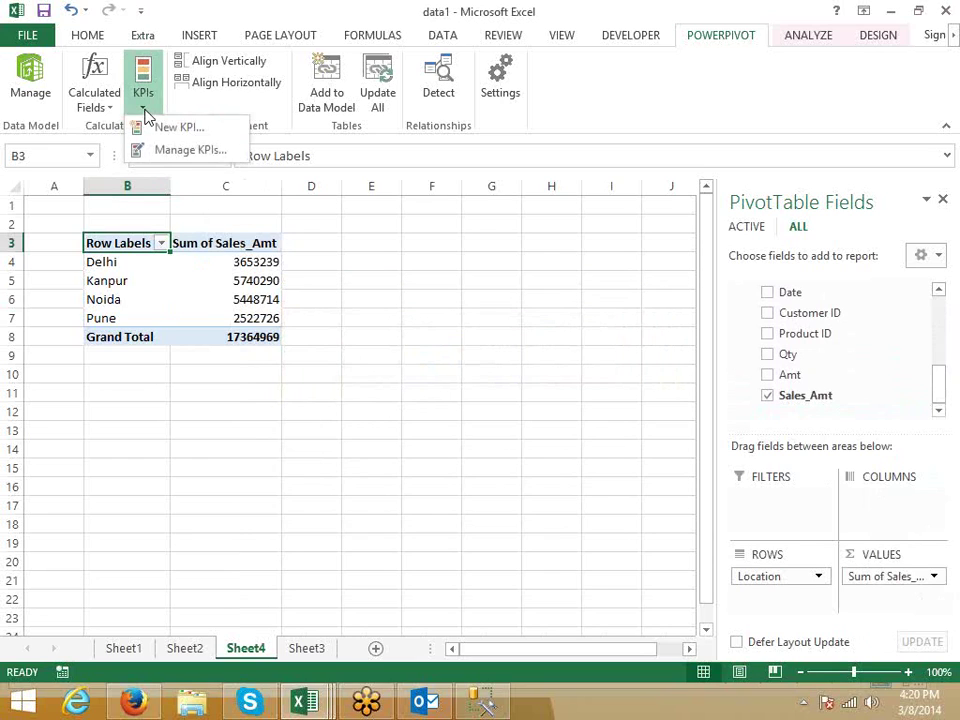
left_click(161, 160)
left_click(487, 364)
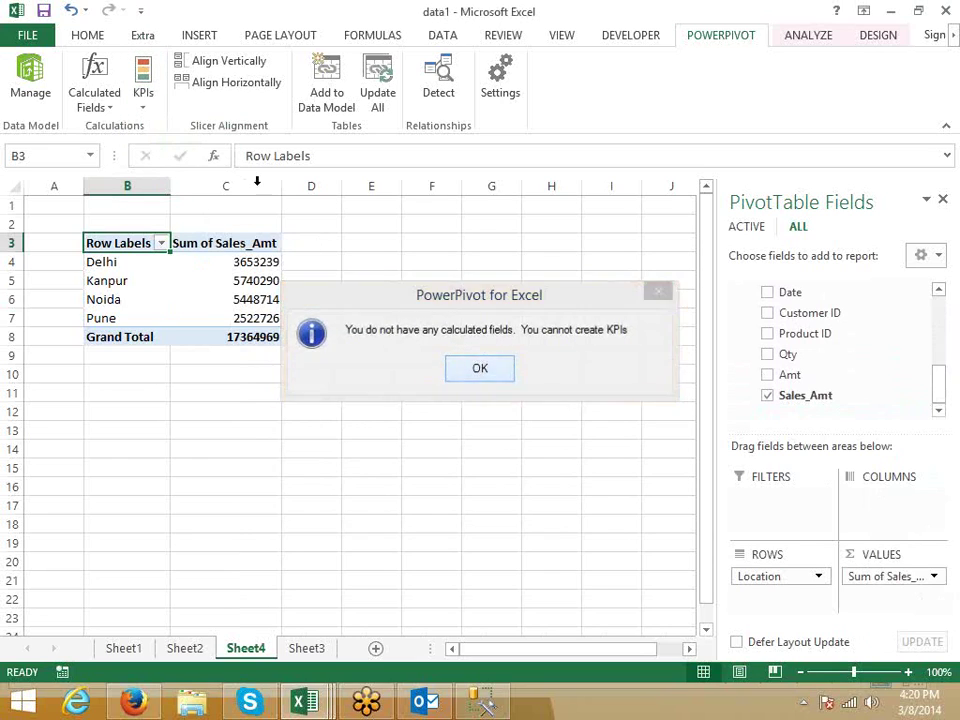
- Start a new calculated field in the Sales table and name it Tax
left_click(94, 95)
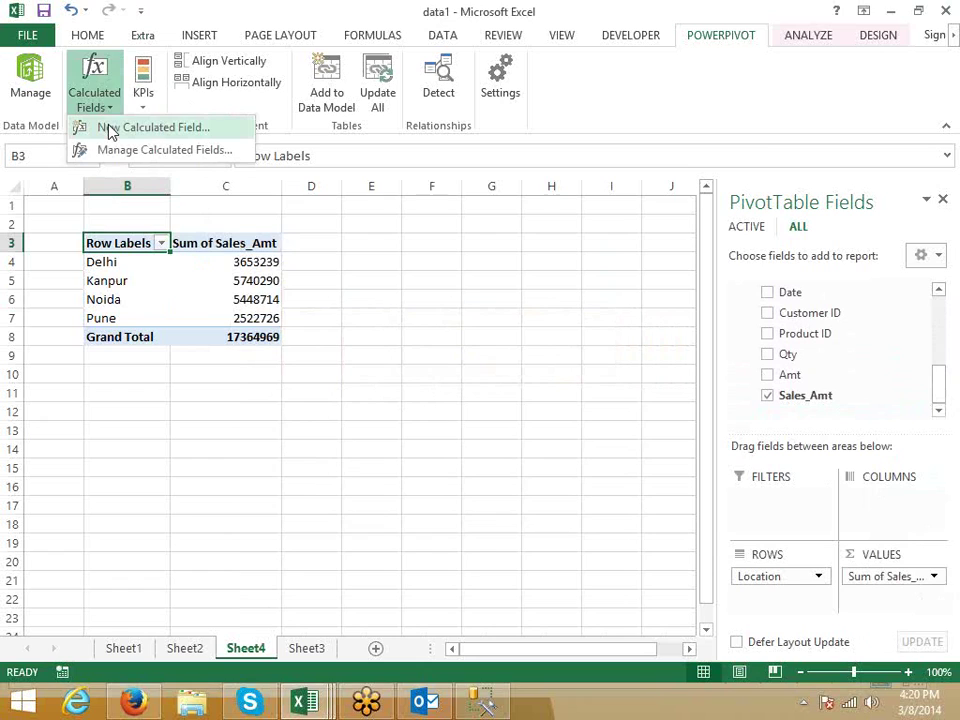
left_click(110, 133)
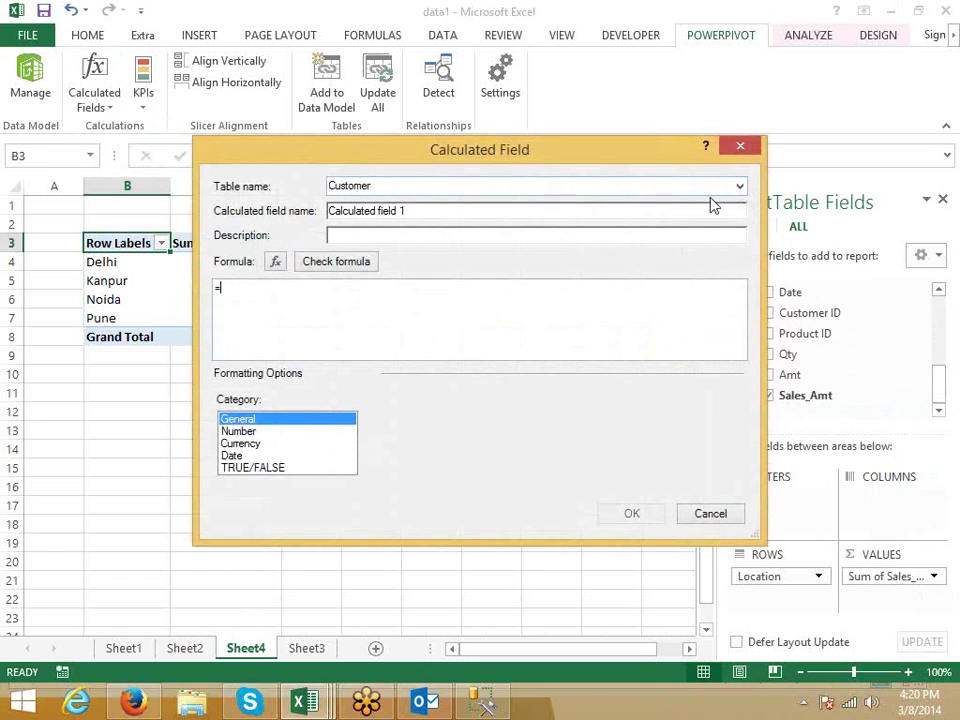
left_click(739, 186)
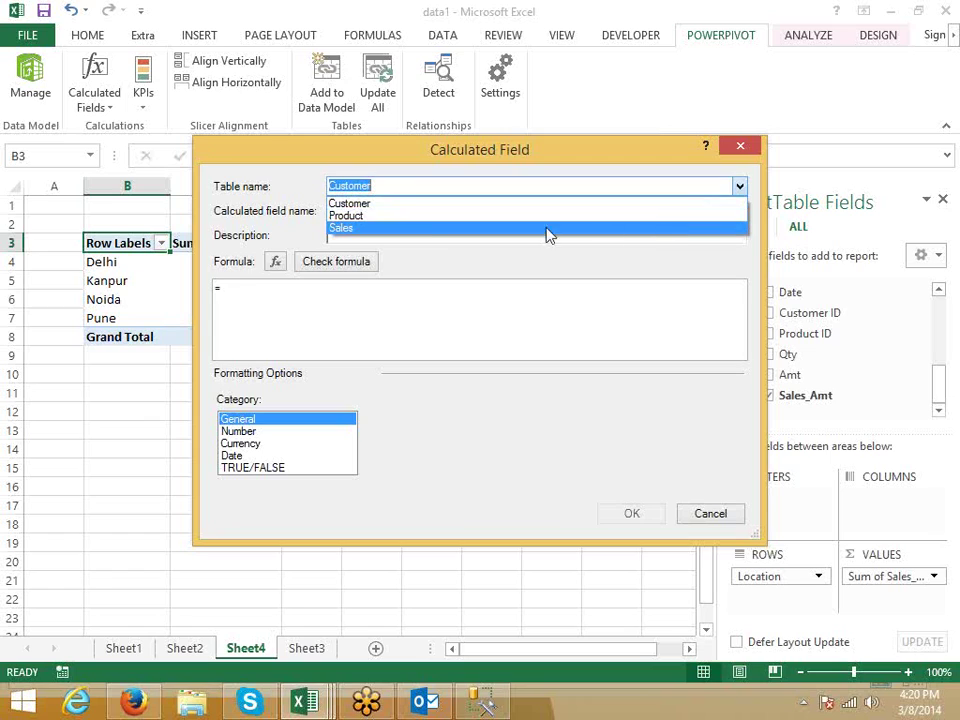
left_click(425, 231)
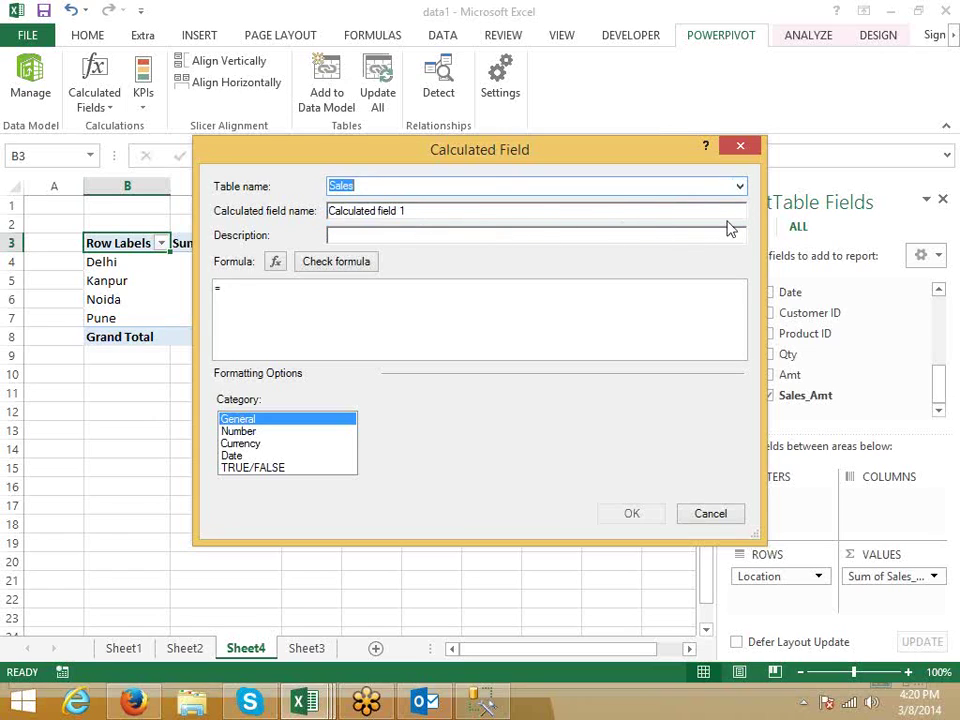
left_click_drag(551, 210, 246, 212)
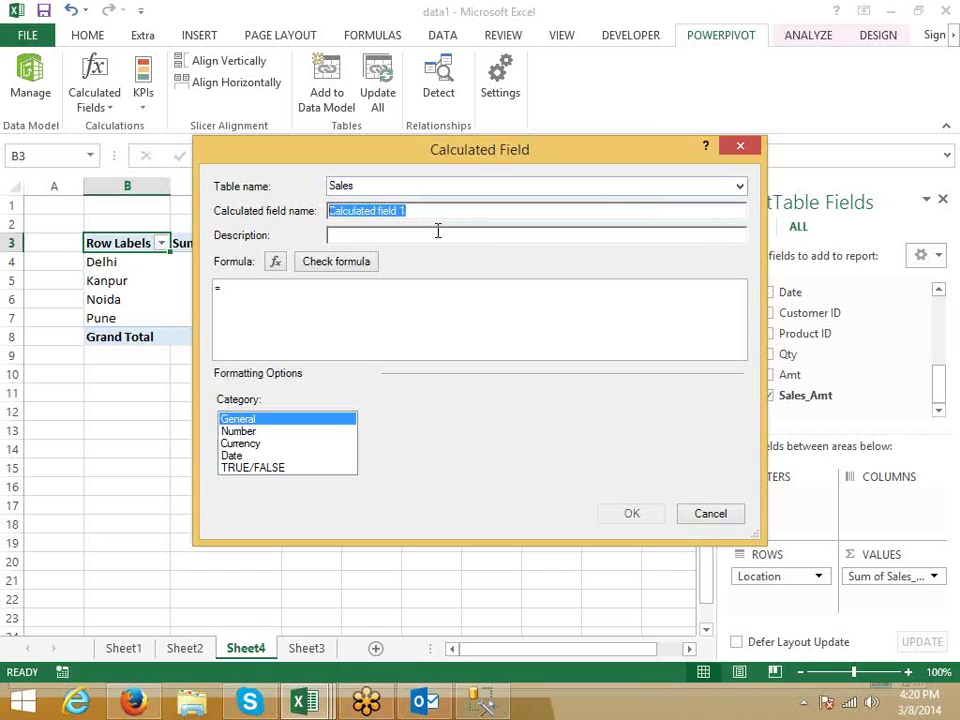
type("Tax")
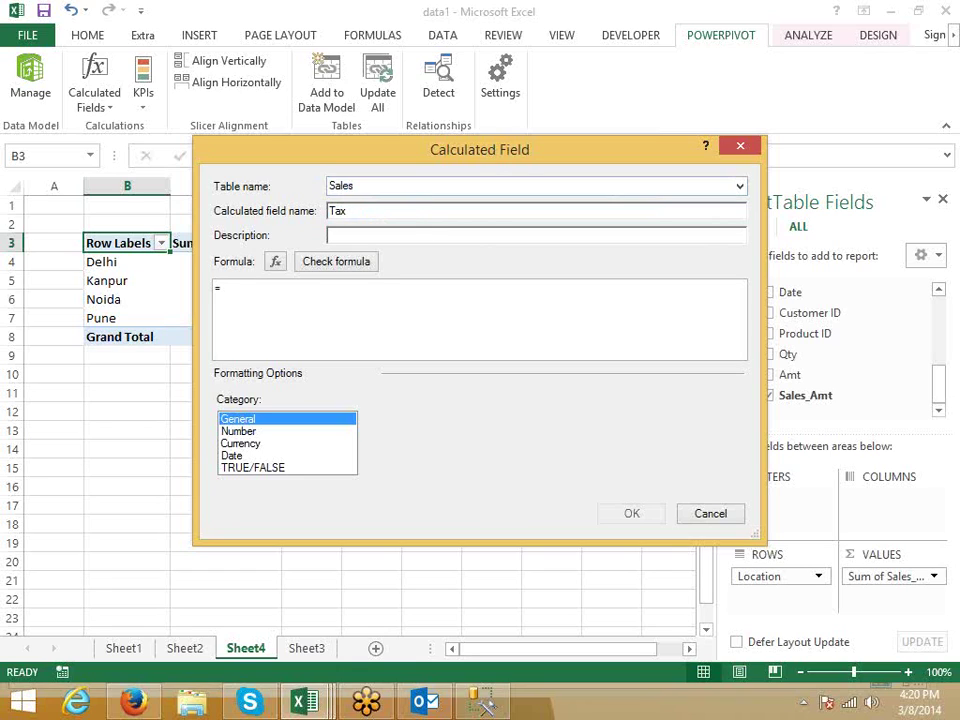
left_click(264, 313)
left_click(276, 262)
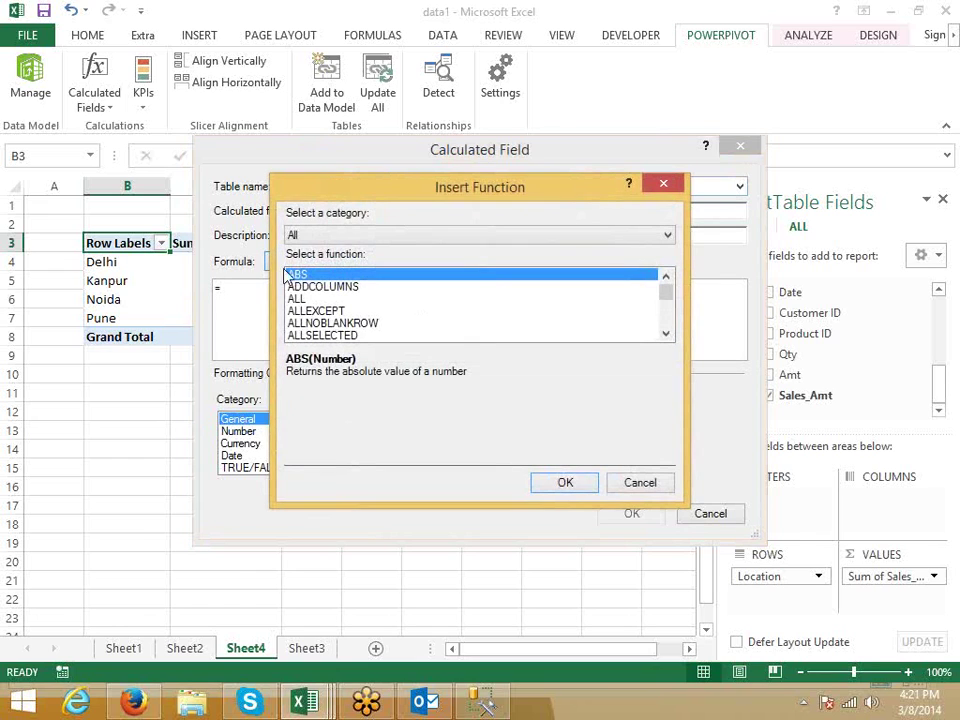
left_click(663, 185)
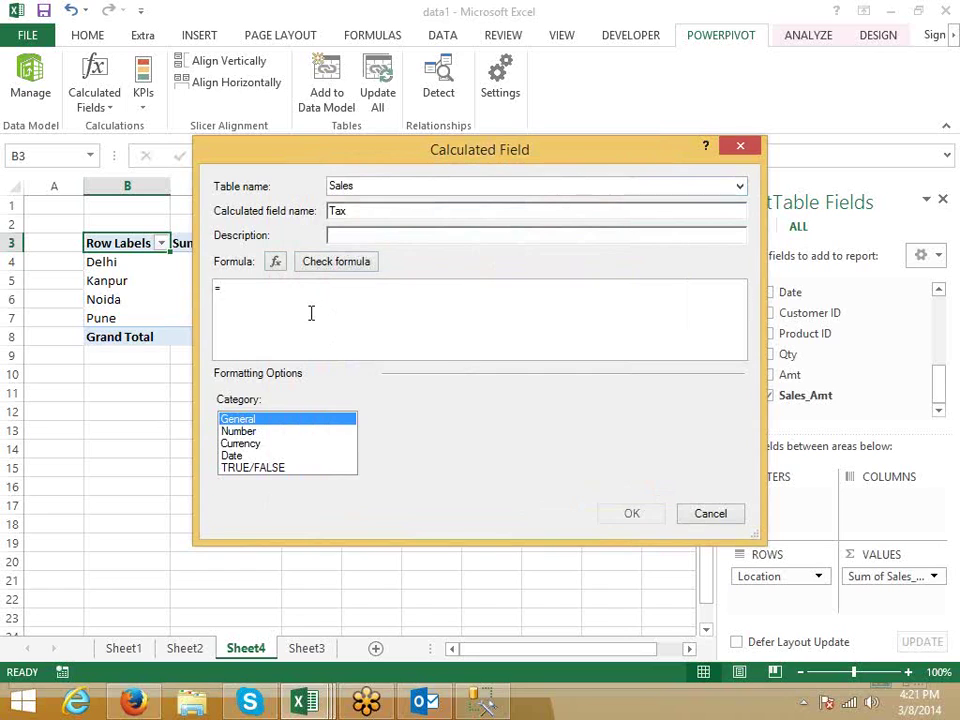
- Enter =[Sum of Sales_Amt]*12% as the Tax field's formula and check it for errors
type("p")
key("BackSpace")
type("sales")
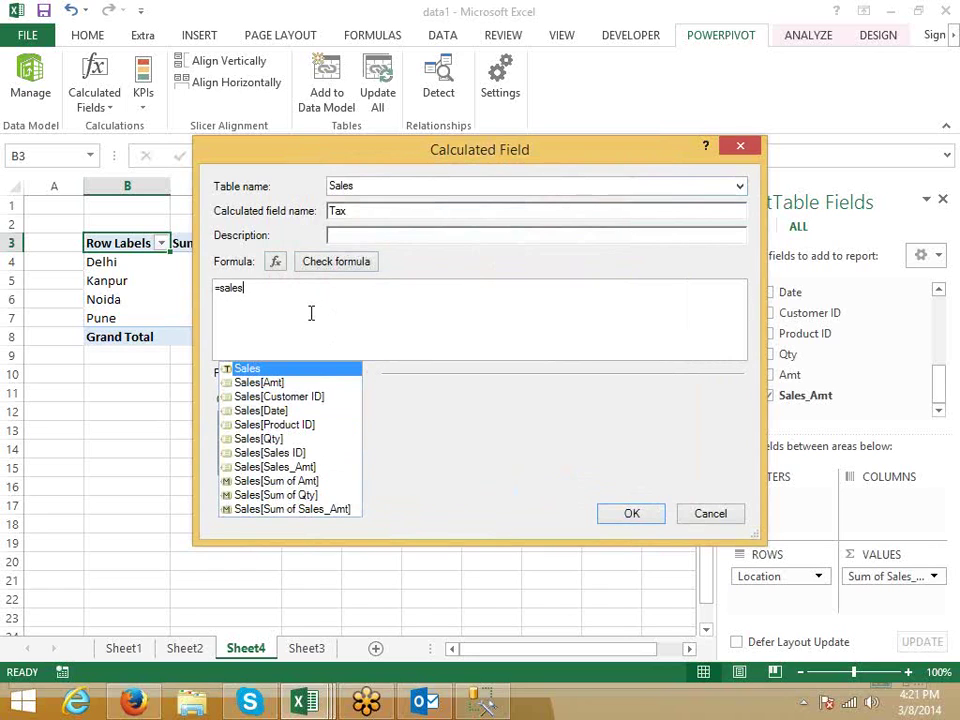
key("Down")
key("Down")
key("Down")
key("Down")
key("Down")
key("Down")
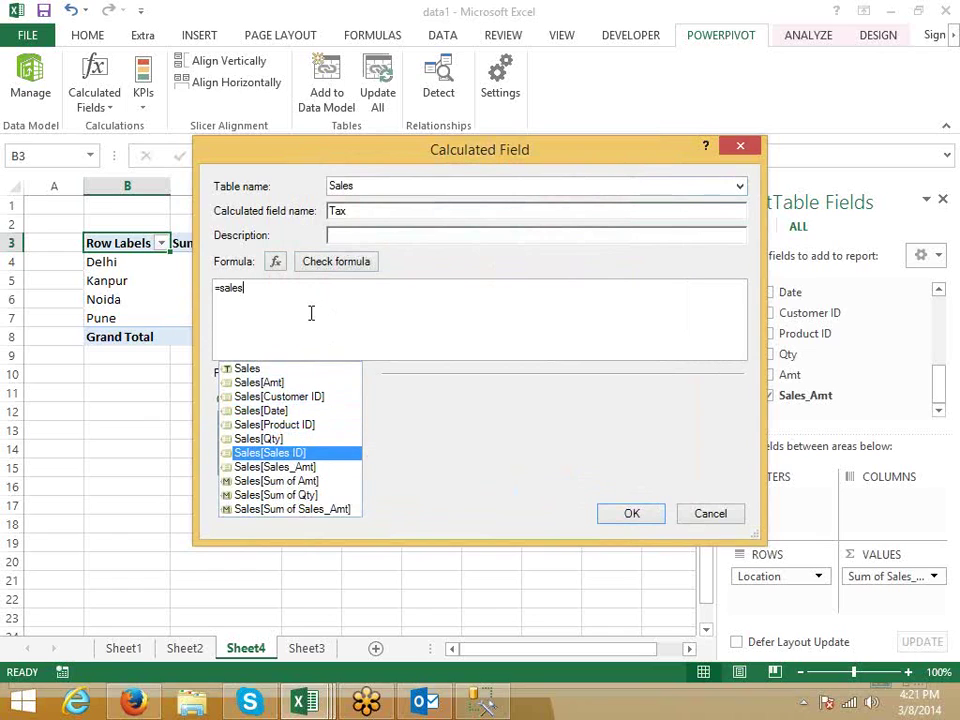
key("Down")
key("Down")
key("Down")
key("Down")
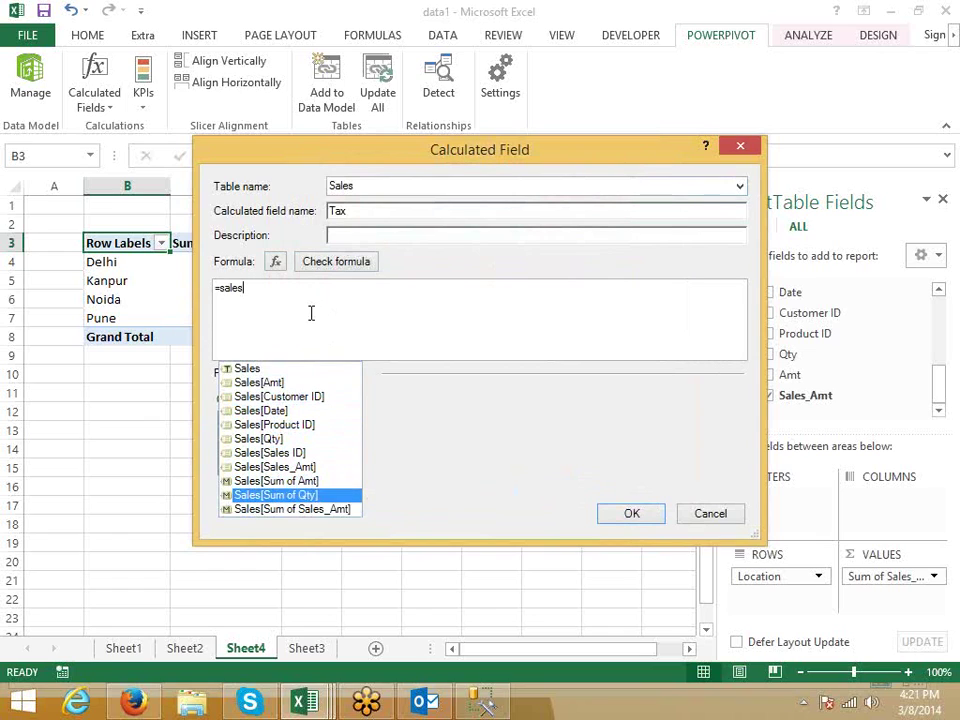
key("Tab")
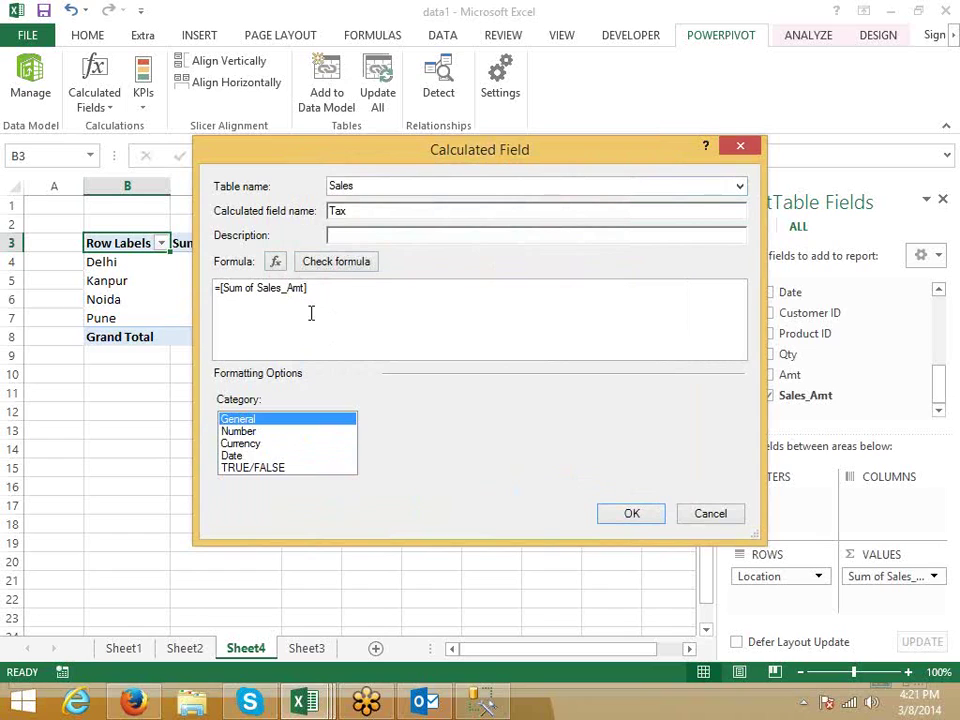
type("*12%")
left_click(329, 268)
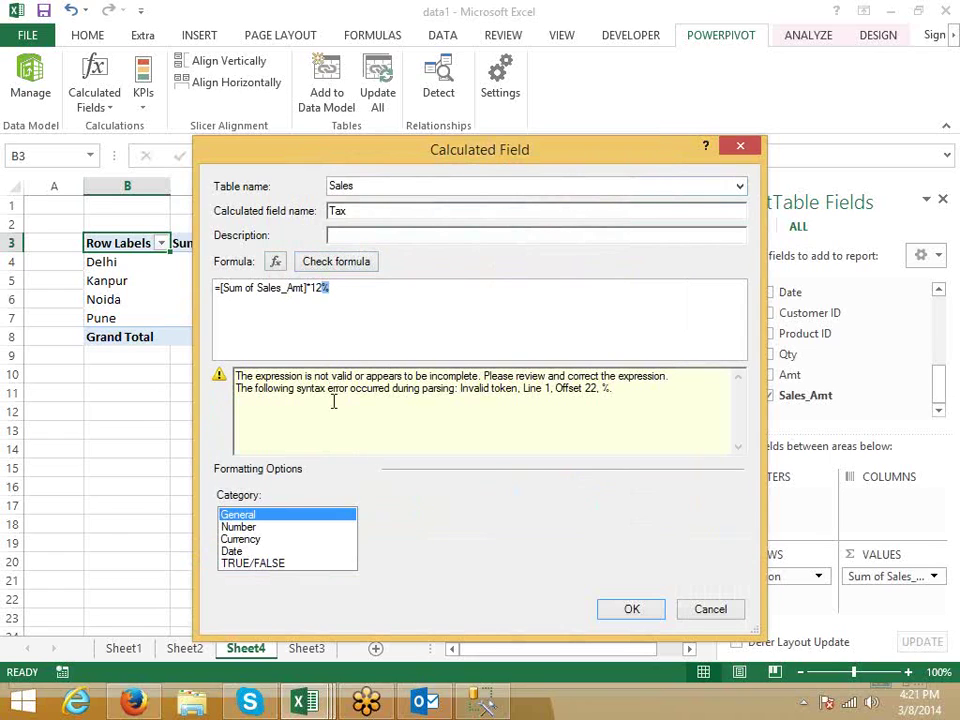
- Enclose the Tax formula's expression after the equals sign in parentheses and check the formula again
left_click(220, 288)
type("(")
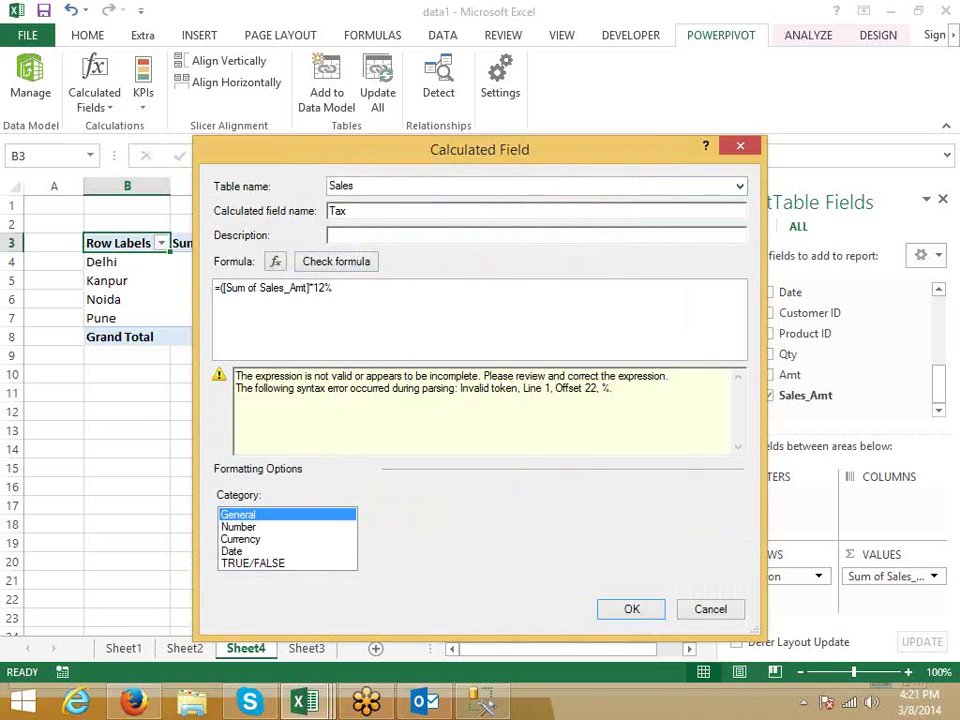
left_click(352, 289)
type(")")
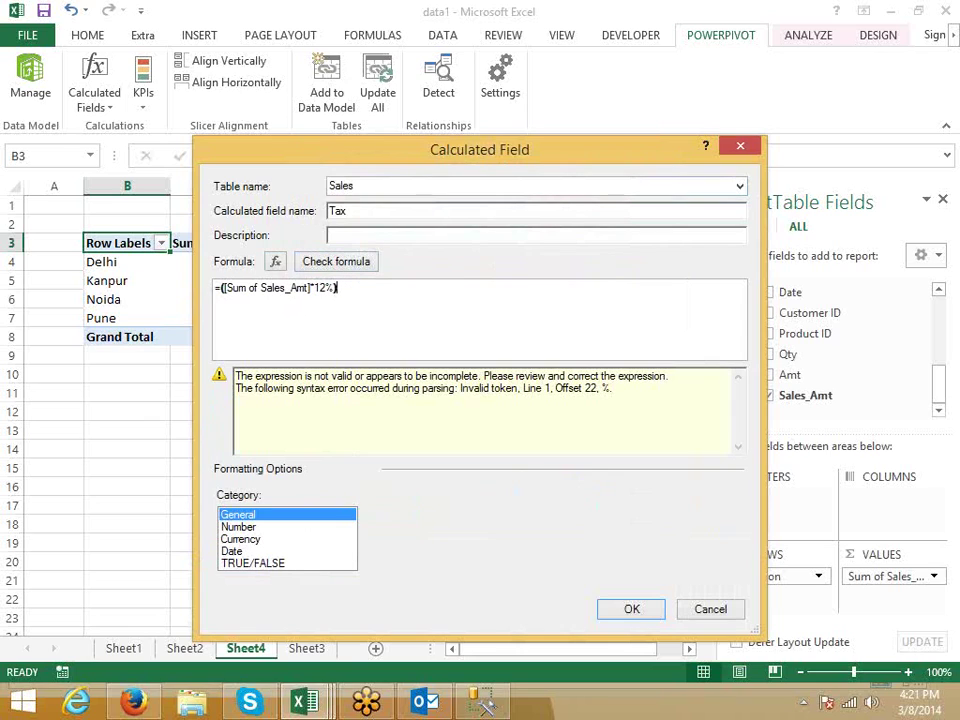
left_click(331, 266)
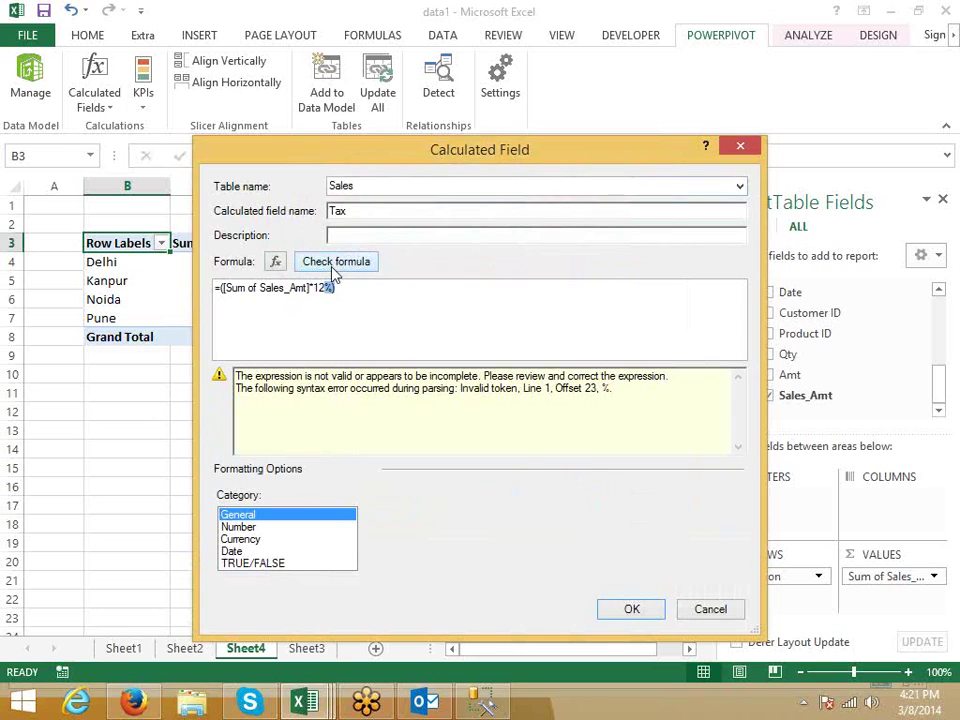
- Replace 12% with 0.12 so the Tax formula reads =([Sum of Sales_Amt]*0.12), and check it
left_click(335, 294)
key("BackSpace")
key("BackSpace")
key("BackSpace")
key("BackSpace")
type("0.12)")
left_click(330, 266)
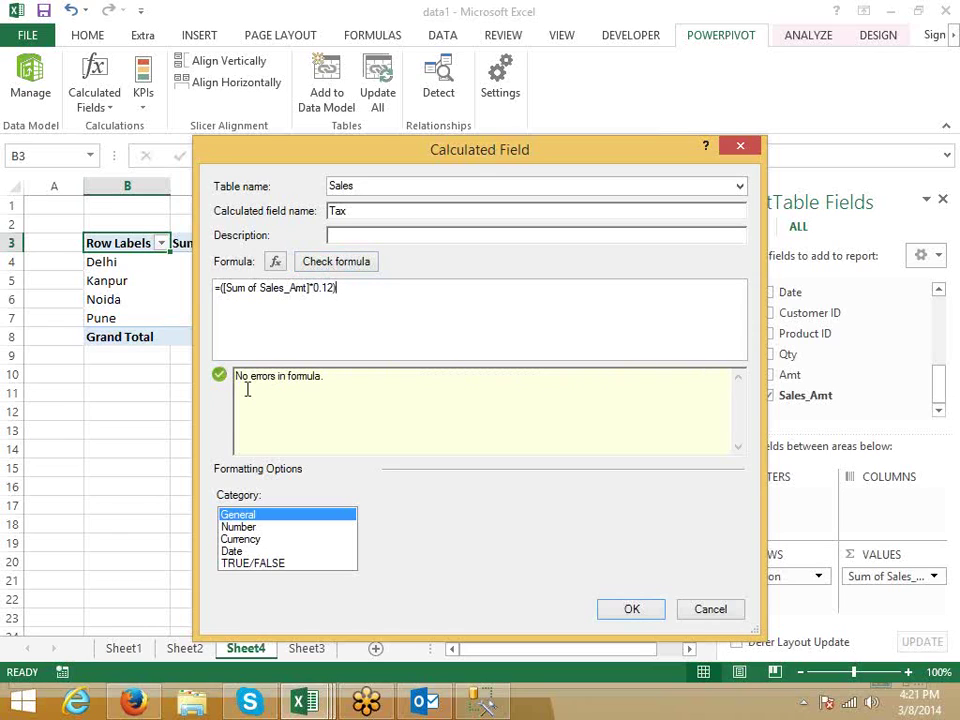
- Look through the format categories, choose Number with a two-place Decimal Number format, and create the Tax field
left_click(255, 527)
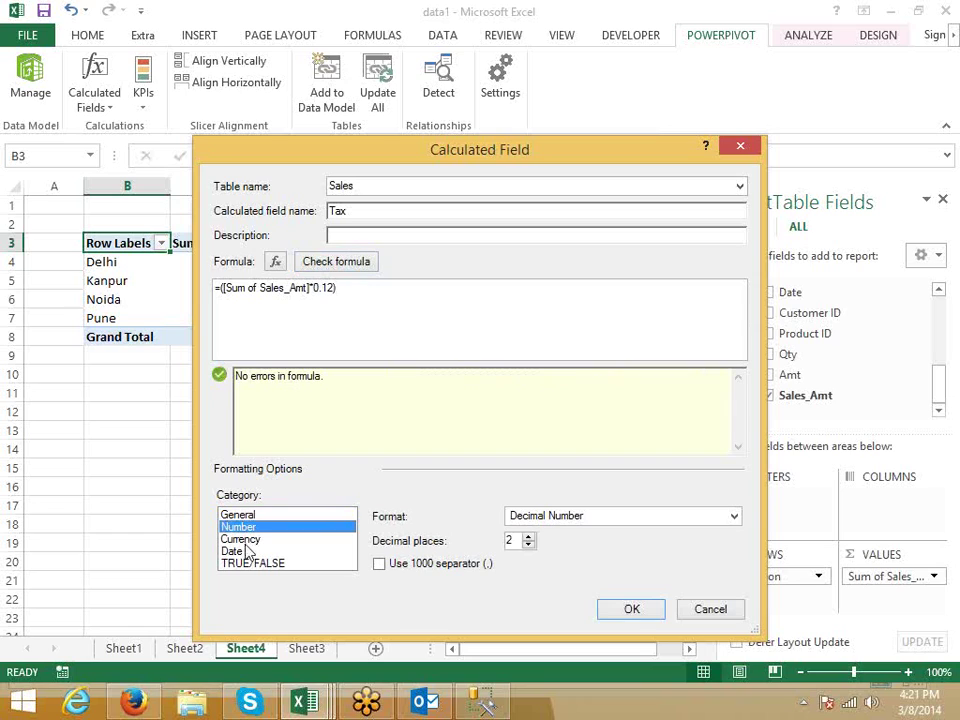
left_click(246, 541)
left_click(234, 551)
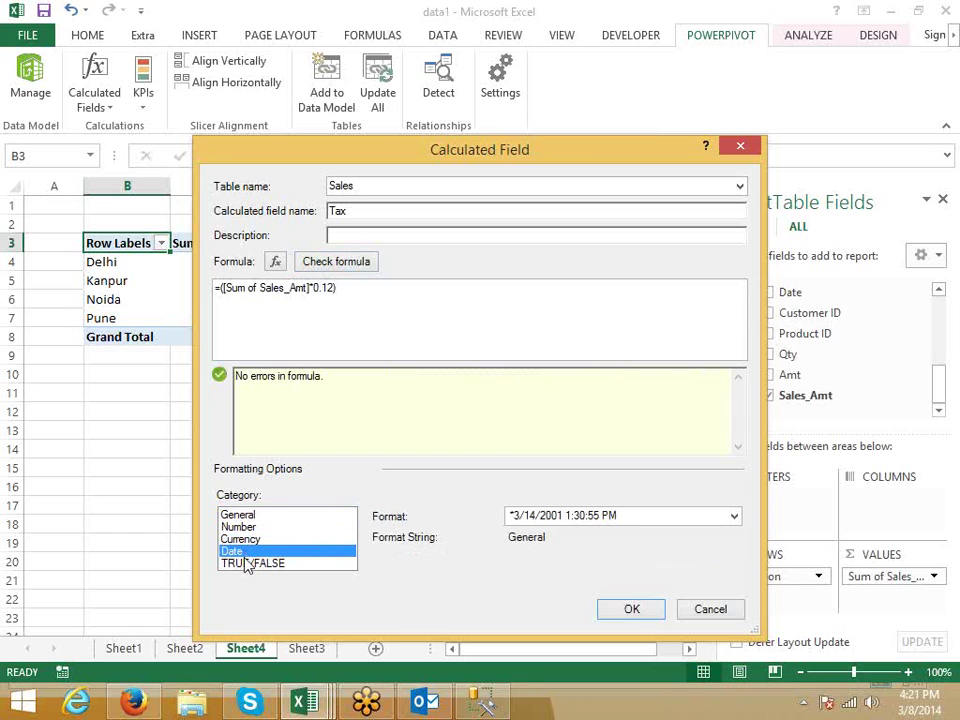
left_click(247, 564)
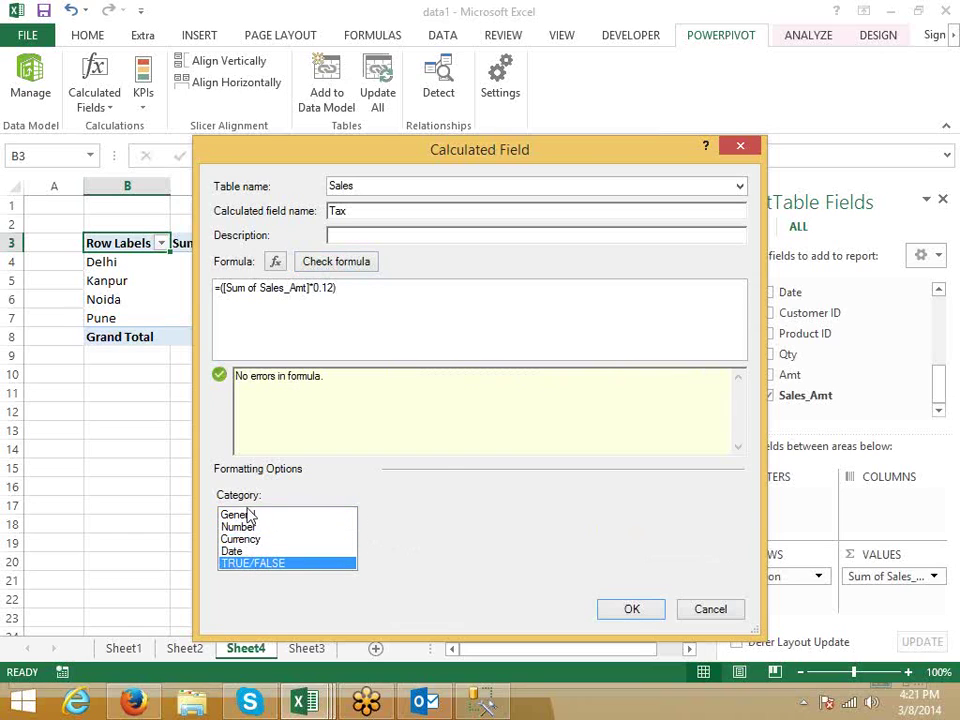
left_click(240, 515)
left_click(245, 527)
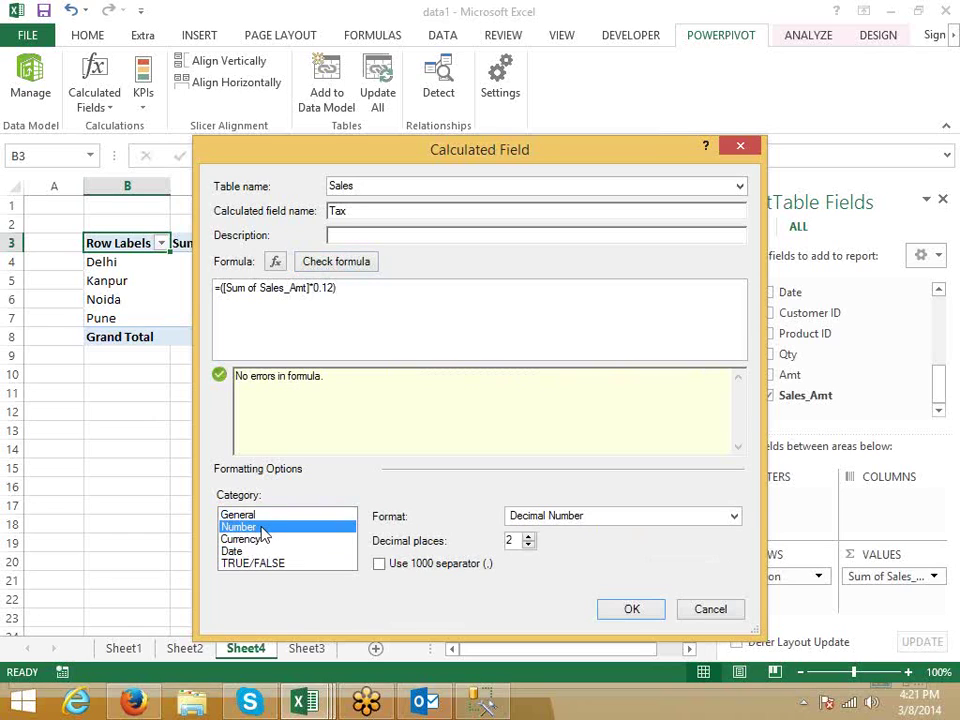
left_click(632, 609)
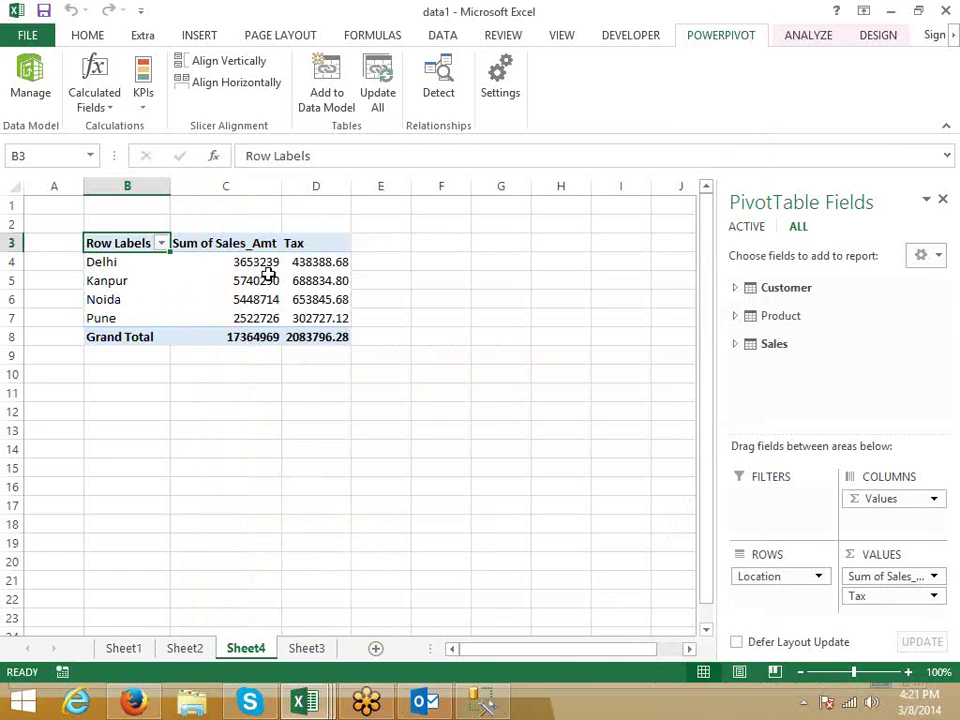
- Select the Tax values for the four locations and view the list of existing KPIs
left_click_drag(300, 262, 311, 318)
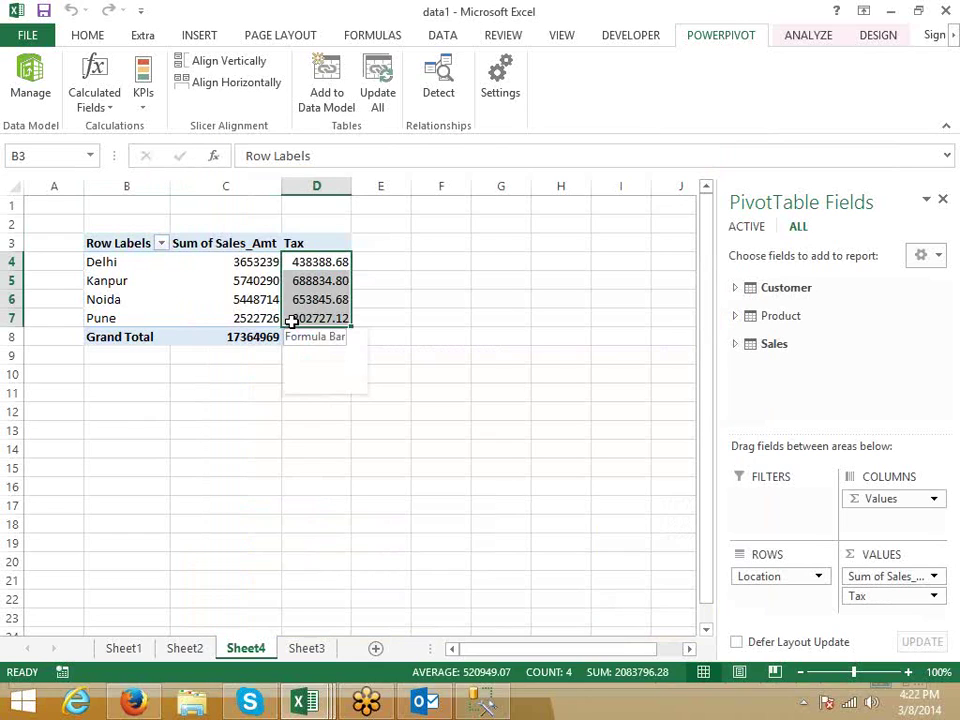
left_click(143, 100)
left_click(165, 150)
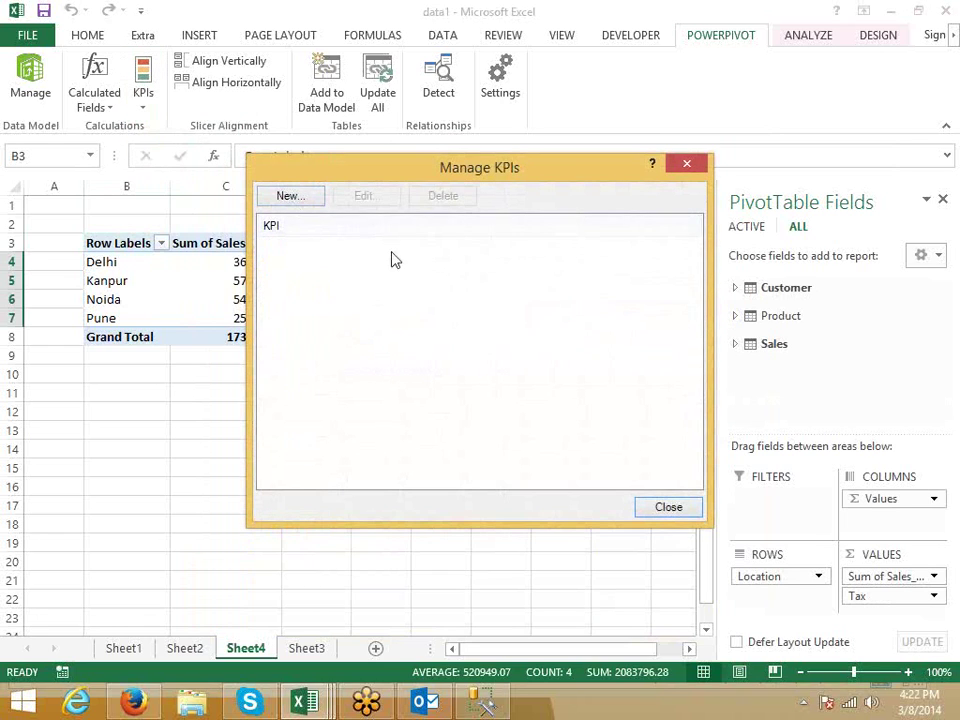
left_click(666, 506)
- Create a KPI on the Tax field with an absolute target value of 100 and the default status thresholds
left_click(150, 104)
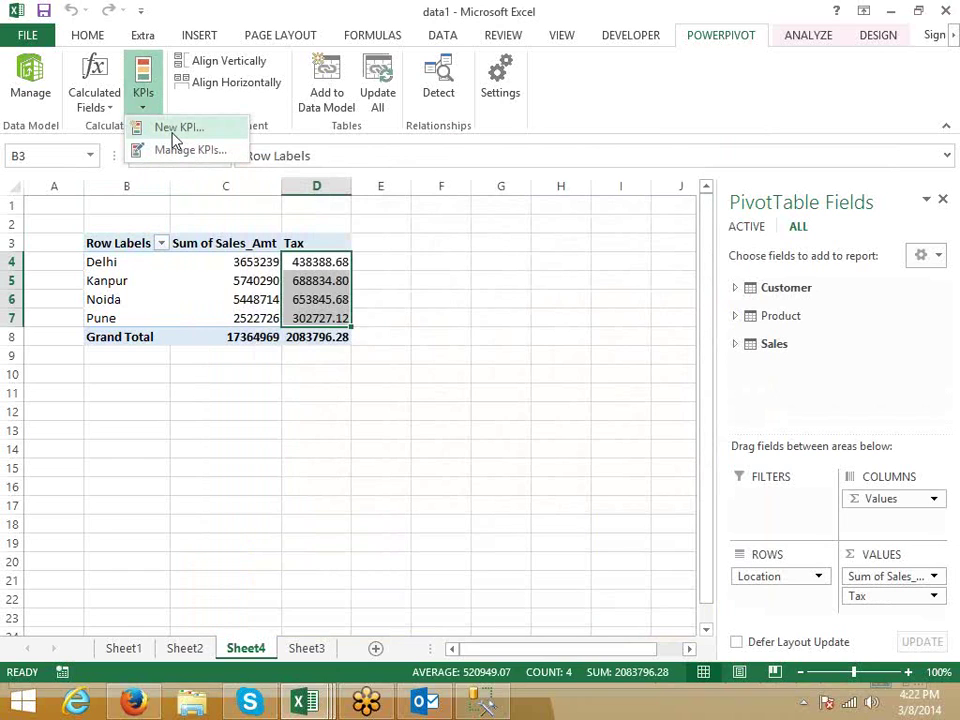
left_click(176, 128)
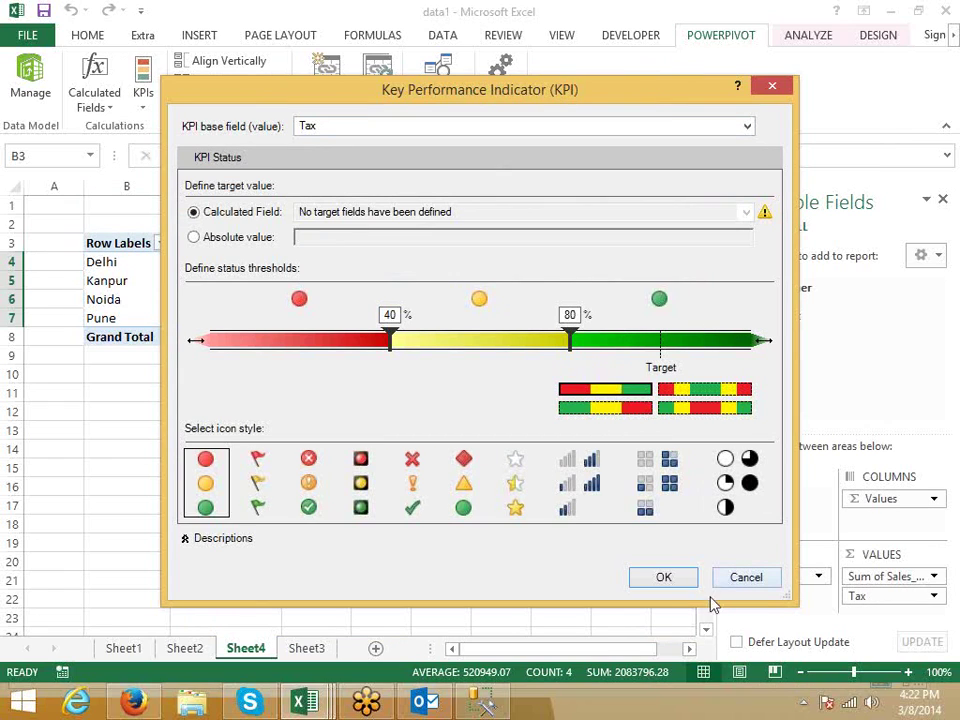
left_click(669, 580)
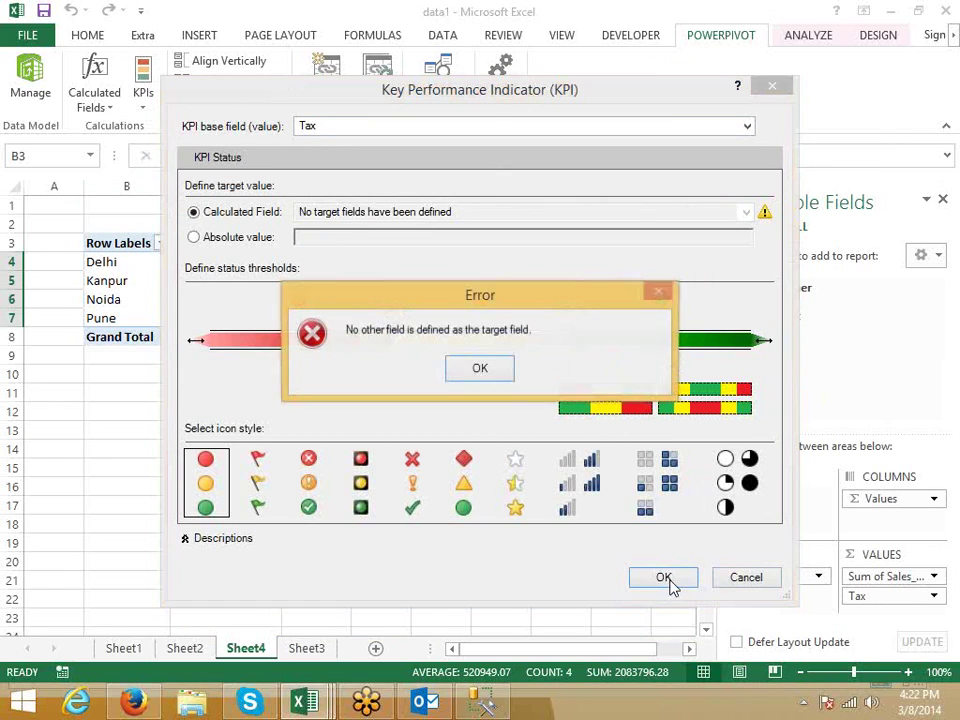
left_click(476, 369)
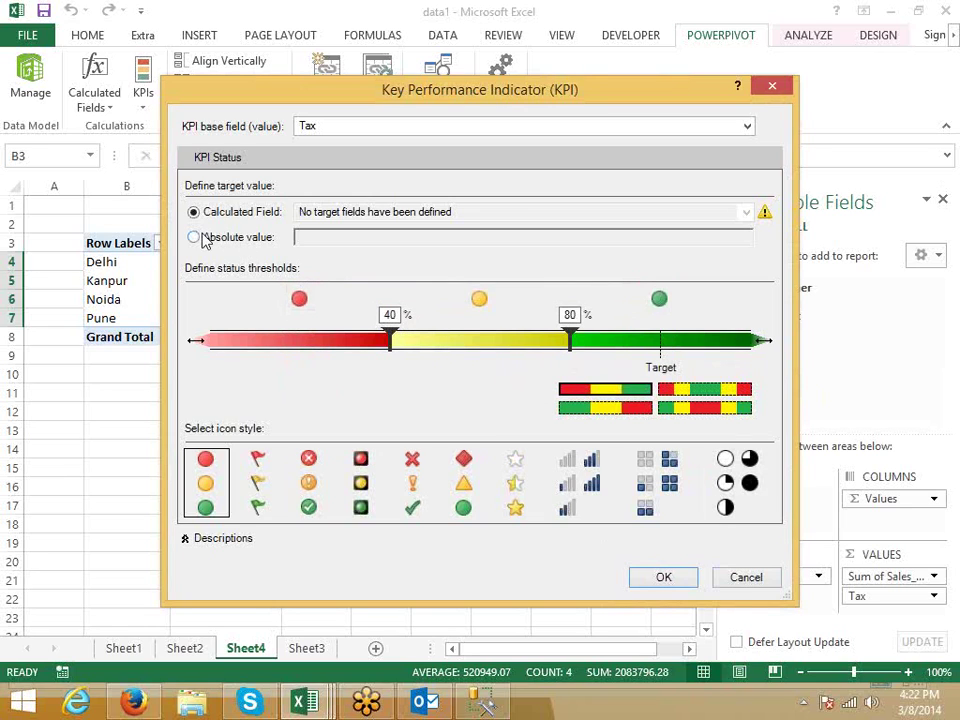
left_click(236, 242)
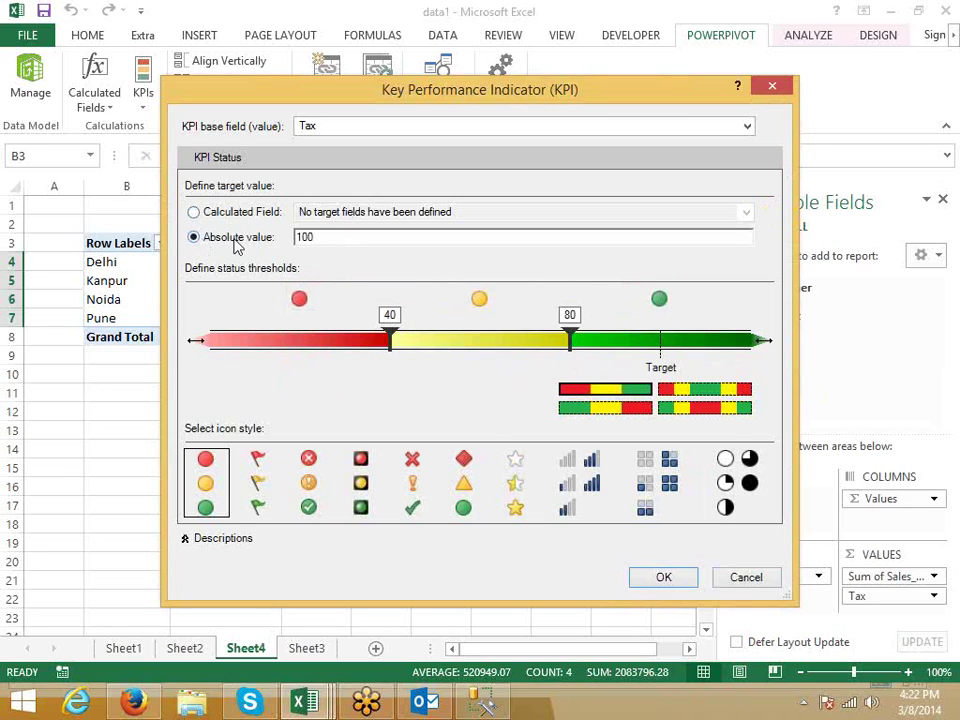
left_click(663, 580)
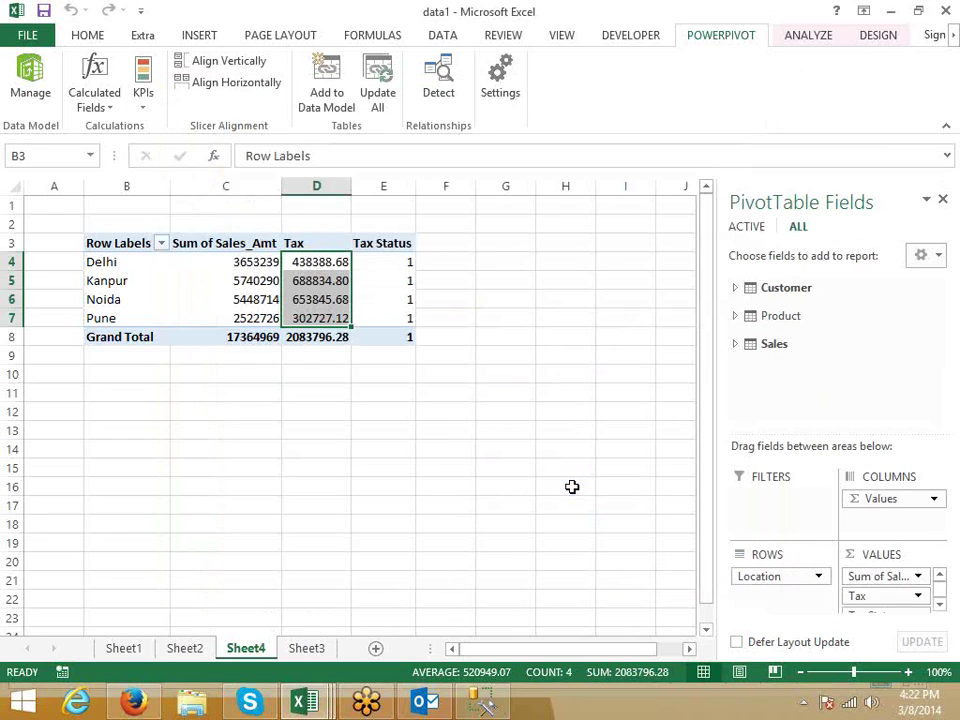
- Drill Delhi's Tax Status in the PivotTable down to Sales ID and look through the resulting rows
left_click(411, 266)
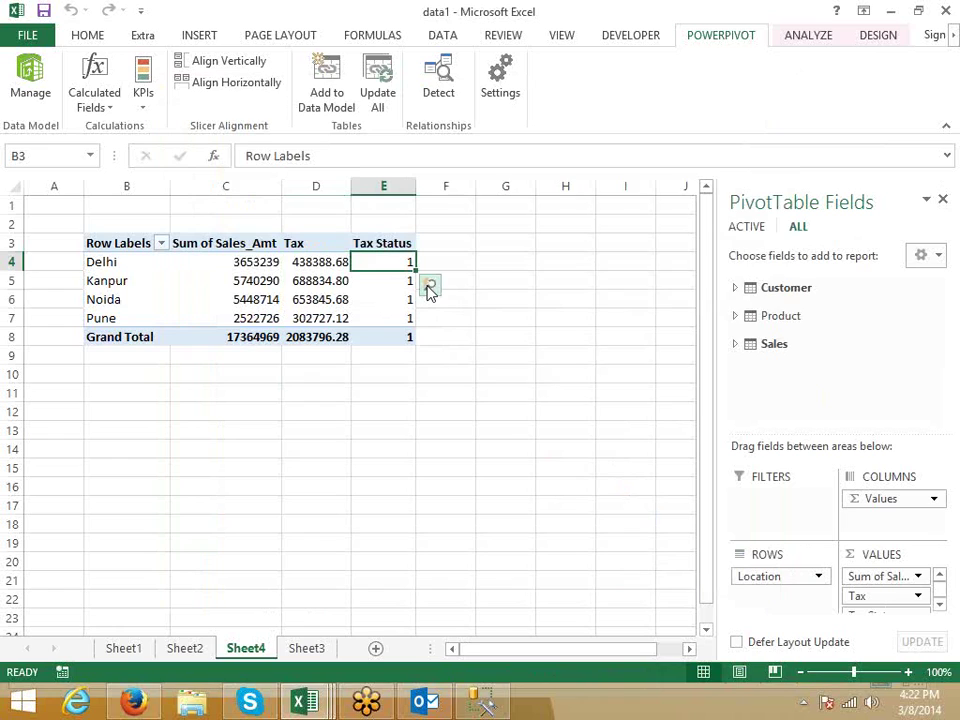
left_click(429, 287)
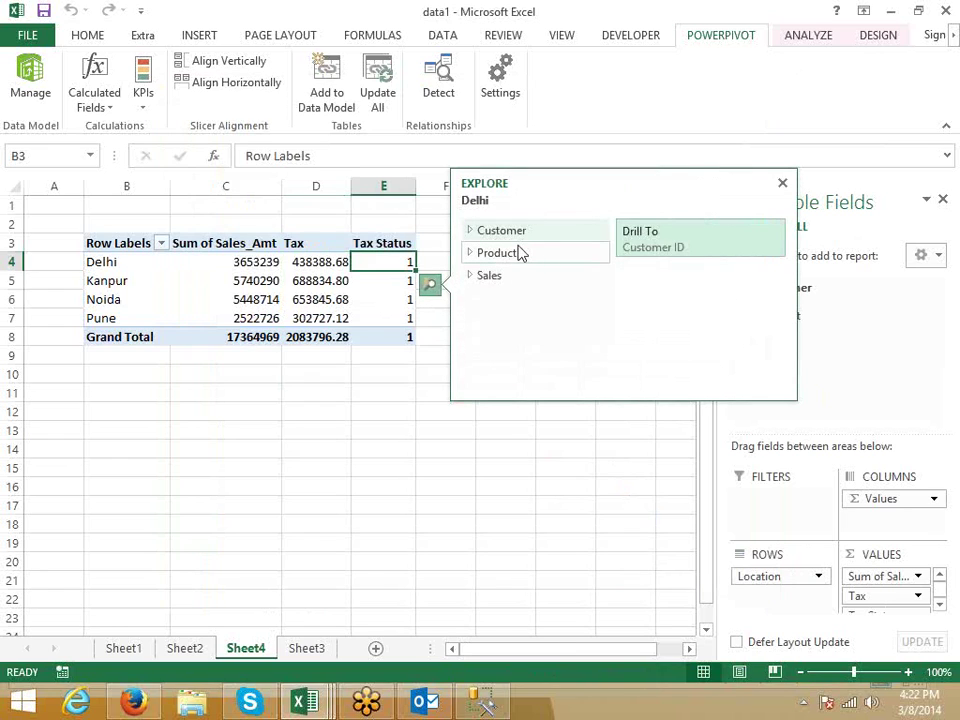
left_click(495, 277)
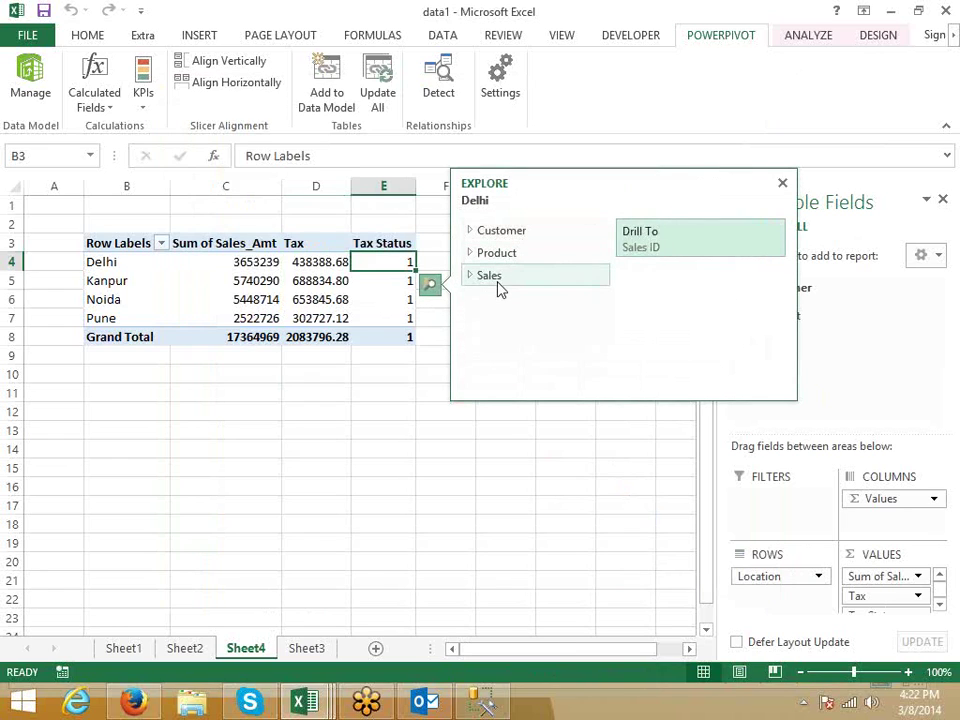
left_click(643, 236)
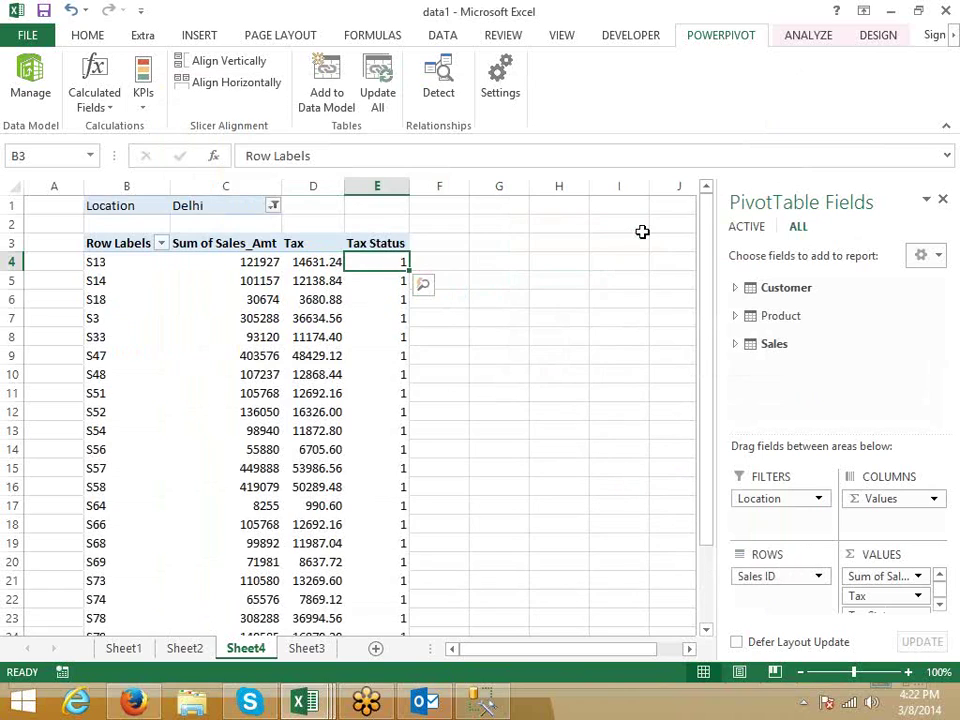
scroll(570, 409, "down", 4)
scroll(570, 409, "up", 4)
- Close the data1 workbook without saving its changes
left_click(946, 16)
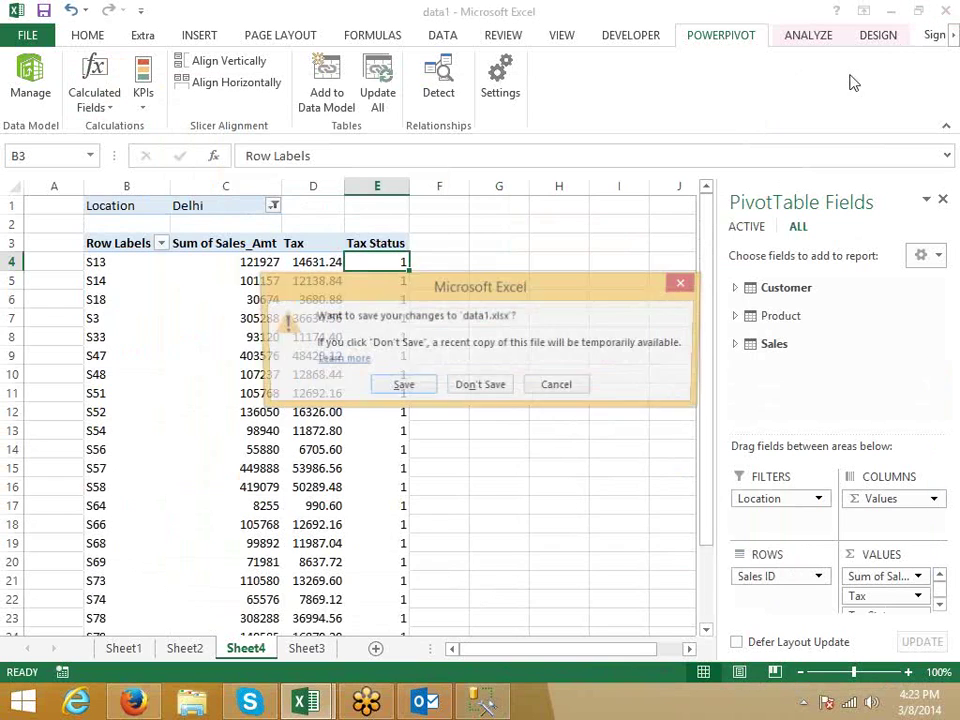
left_click(500, 394)
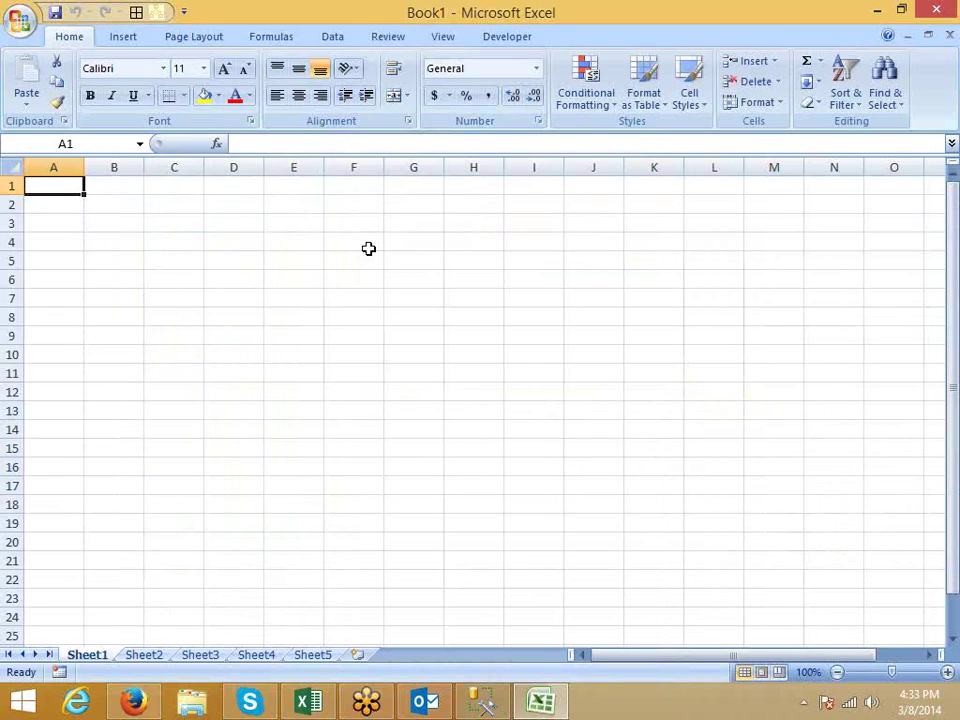
- In a blank Book1 workbook, enter the row labels Month in A1 and Sales in A2
type("Month")
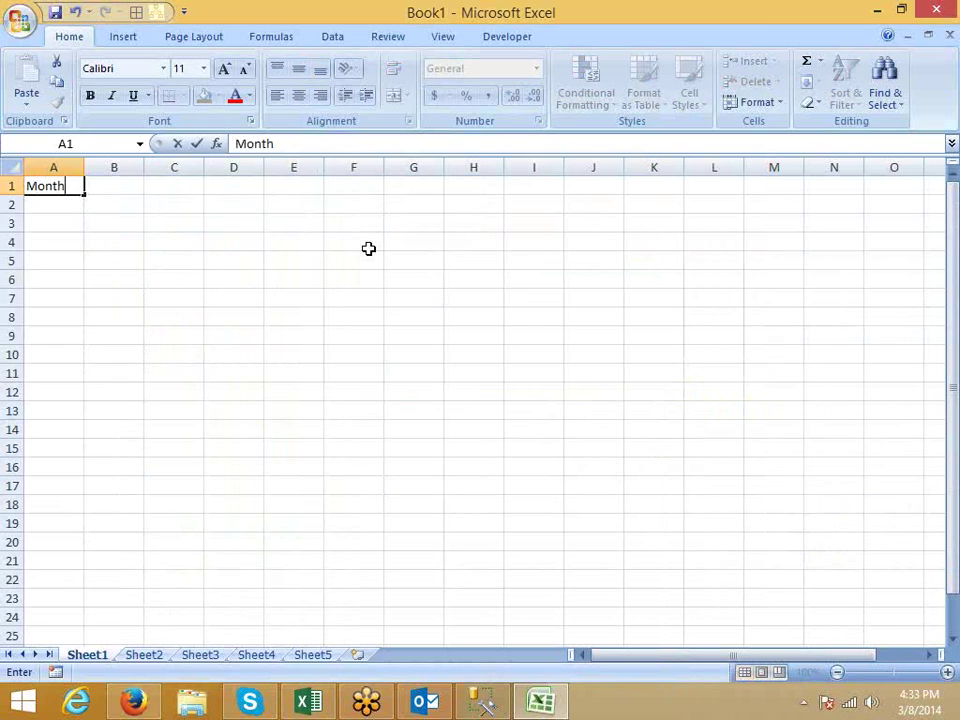
key("Return")
type("SAles")
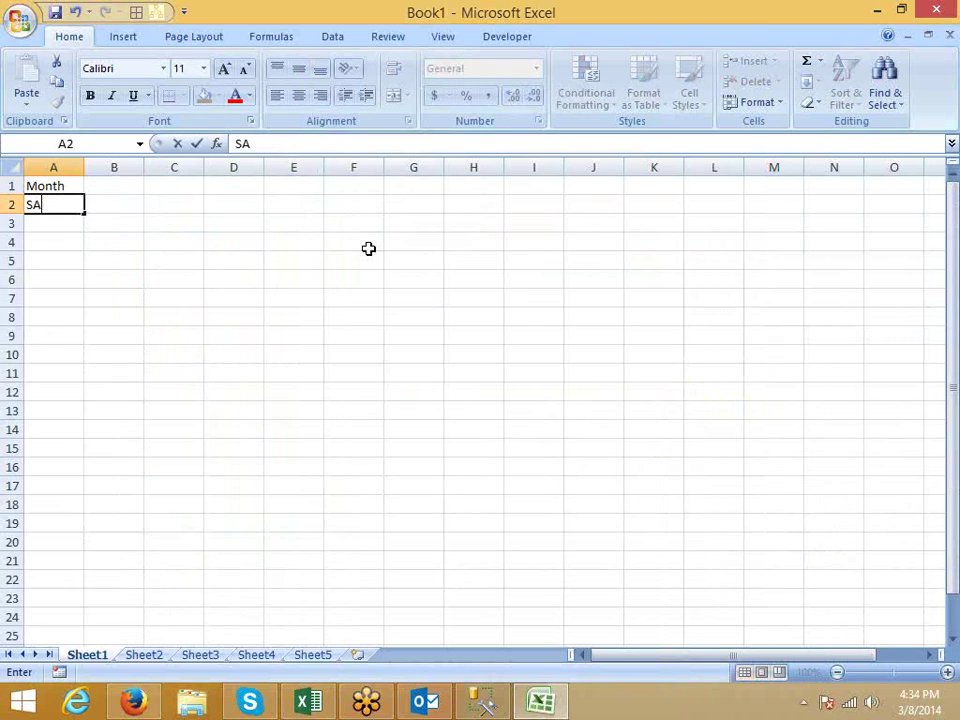
key("Return")
key("Up")
key("Up")
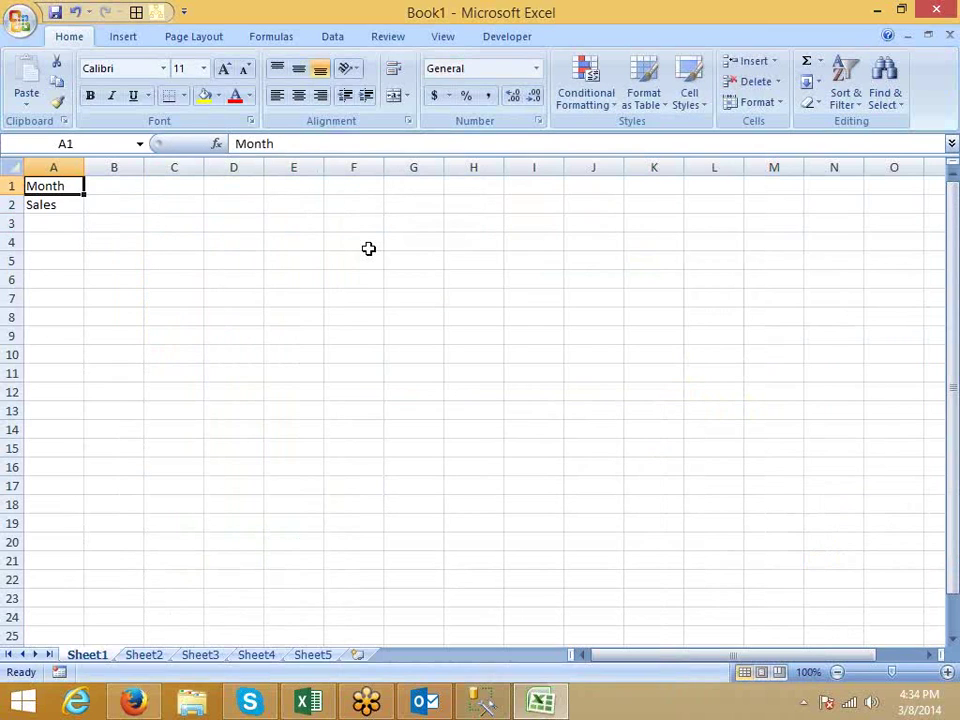
- Enter Jan in B1 and fill the month series across row 1 through Jul in H1
key("Right")
type("Ja")
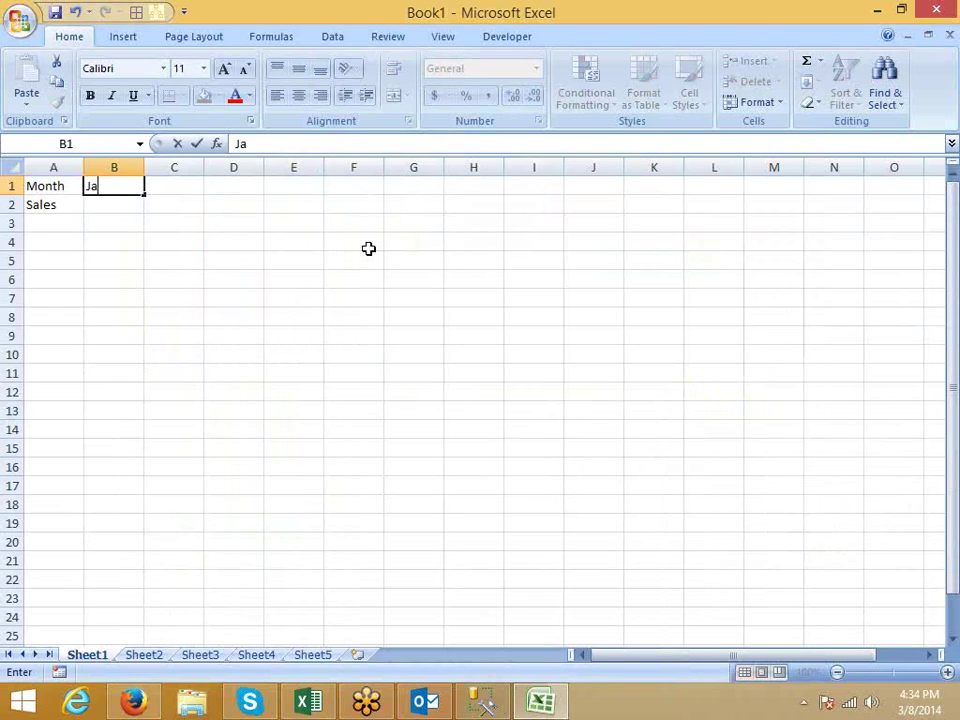
type("n")
key("Return")
key("Up")
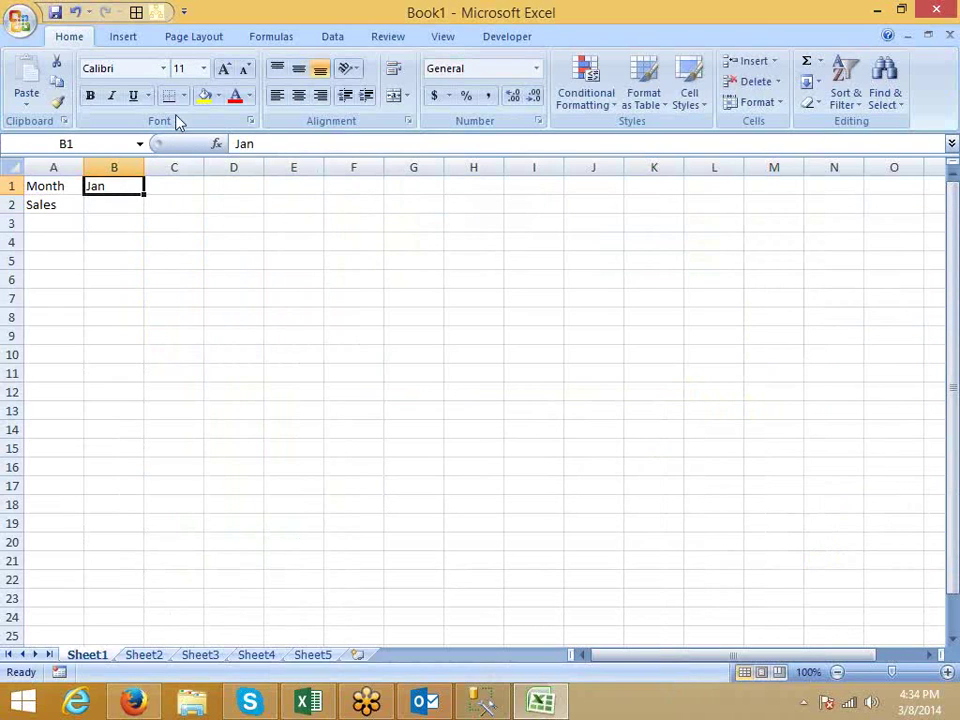
left_click_drag(151, 196, 494, 208)
- Enter the formula =RANDBETWEEN(10,90) in B2 as January's sales figure
left_click(126, 208)
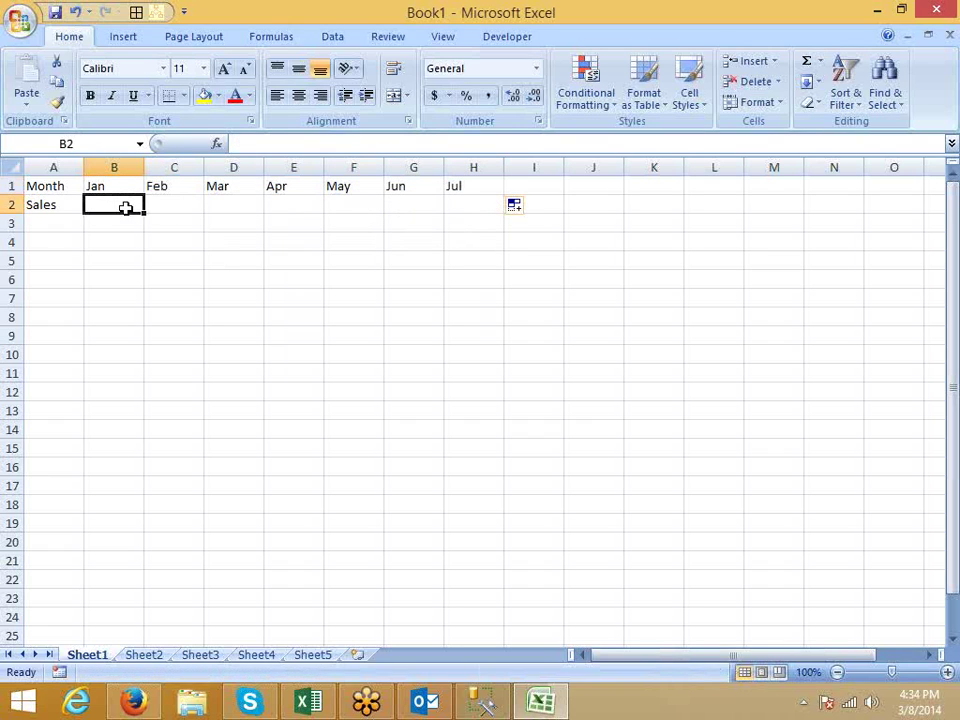
type("=ra")
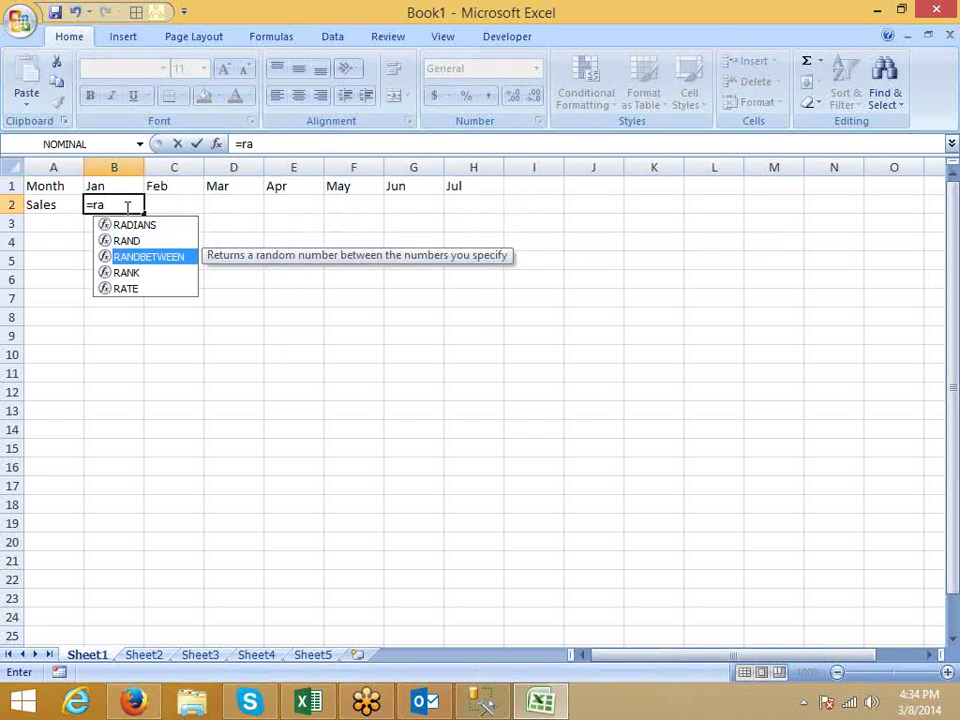
key("Tab")
type("10,")
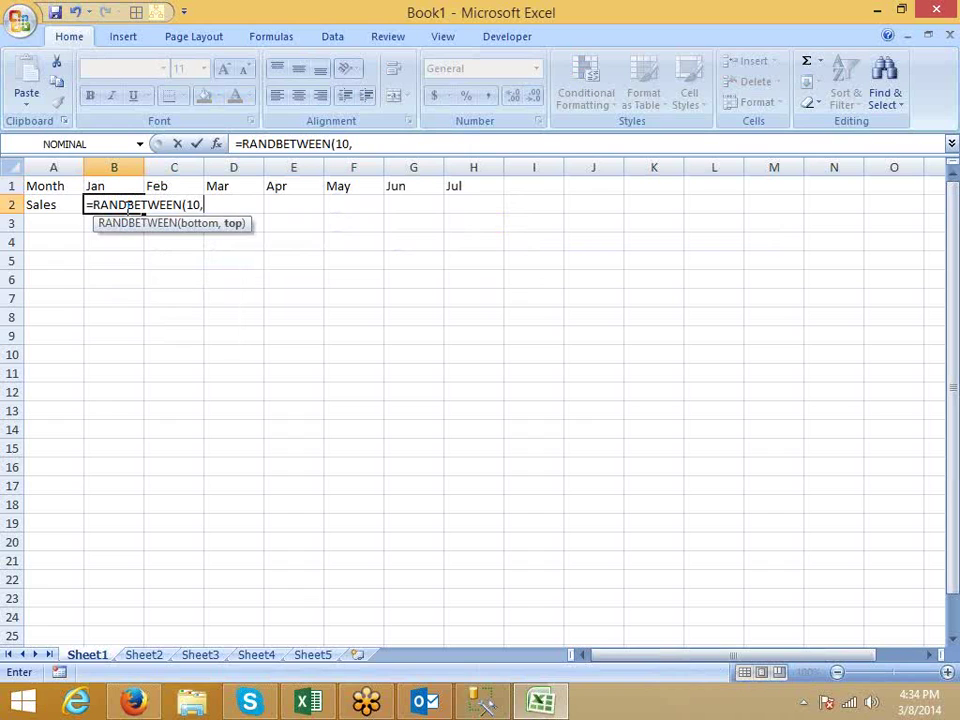
type("90")
key("Return")
- Fill January's random sales formula across row 2 through July in H2
key("Up")
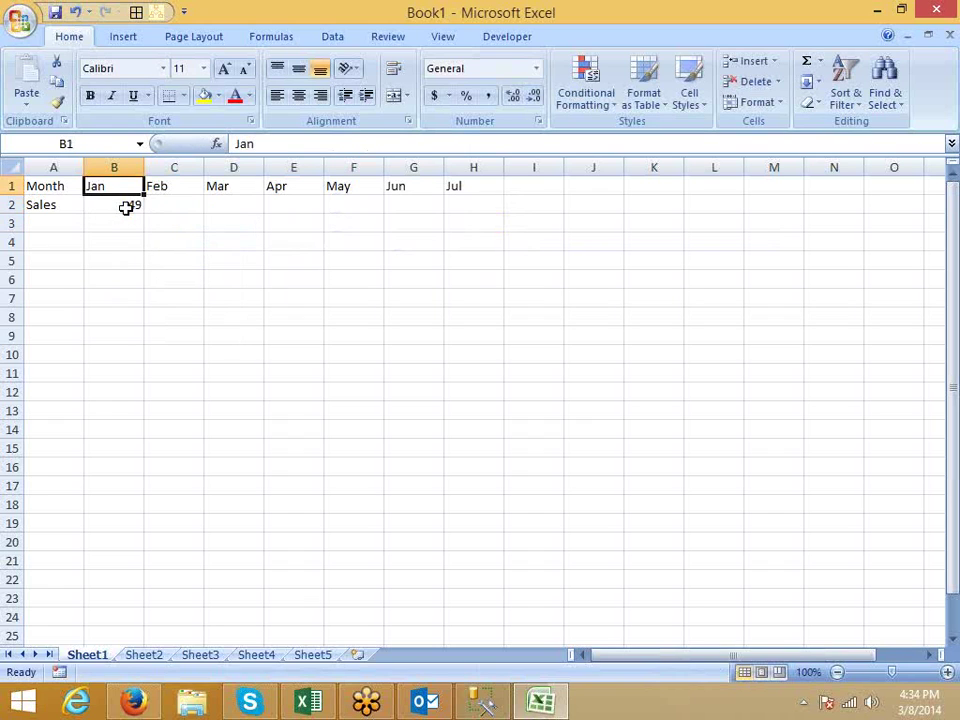
key("Right")
key("ctrl+Right")
key("Down")
key("ctrl+shift+Left")
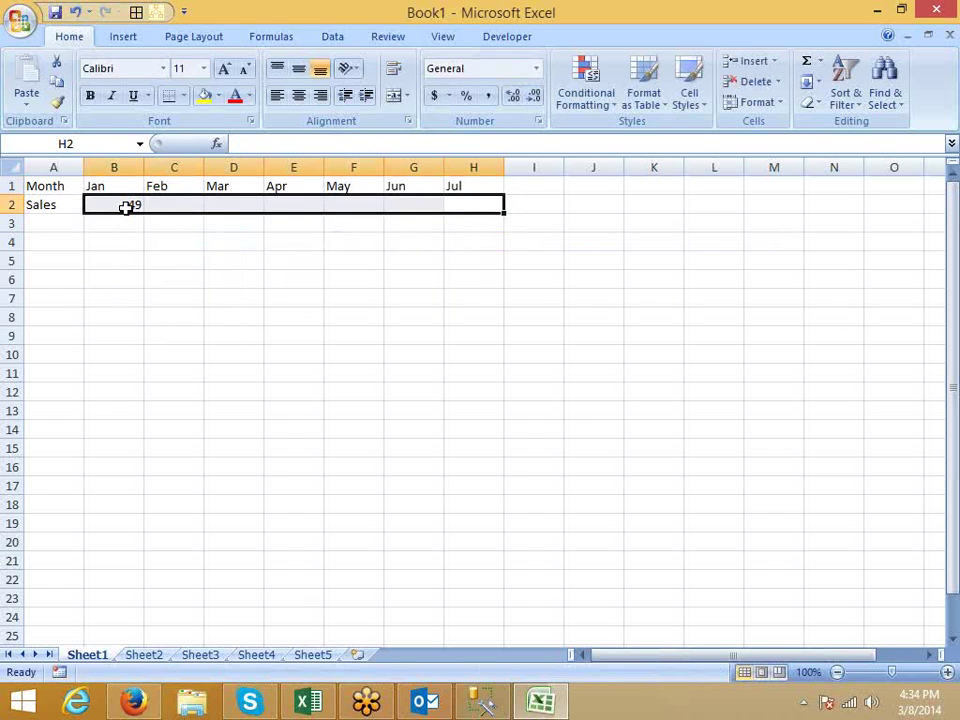
key("ctrl+r")
left_click(229, 261)
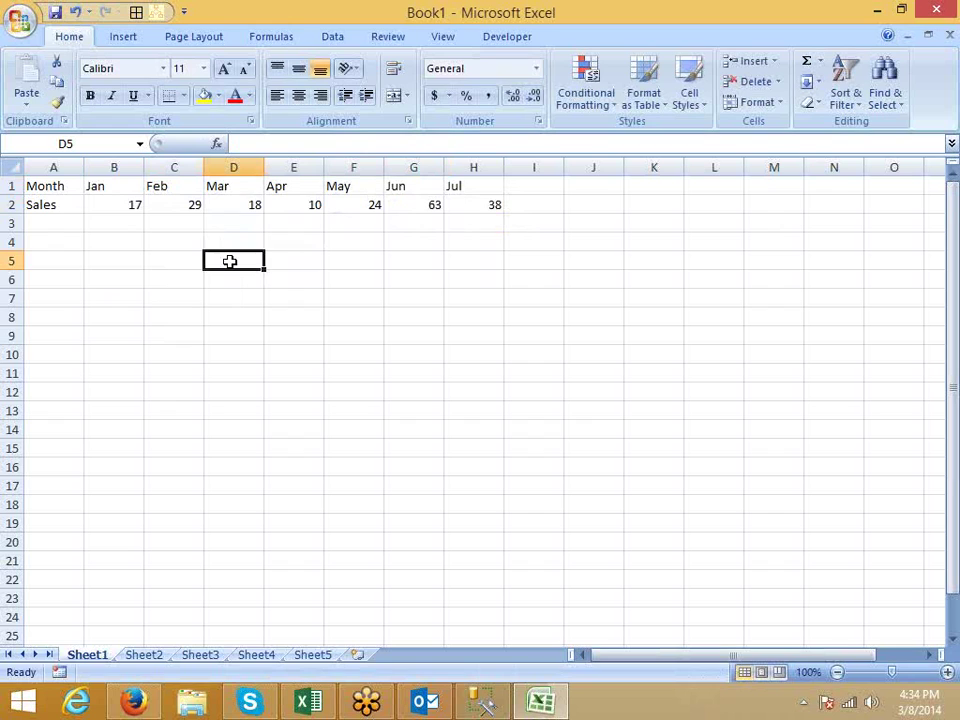
key("Up")
key("Up")
key("Up")
key("Left")
key("Left")
key("Left")
left_click(141, 206)
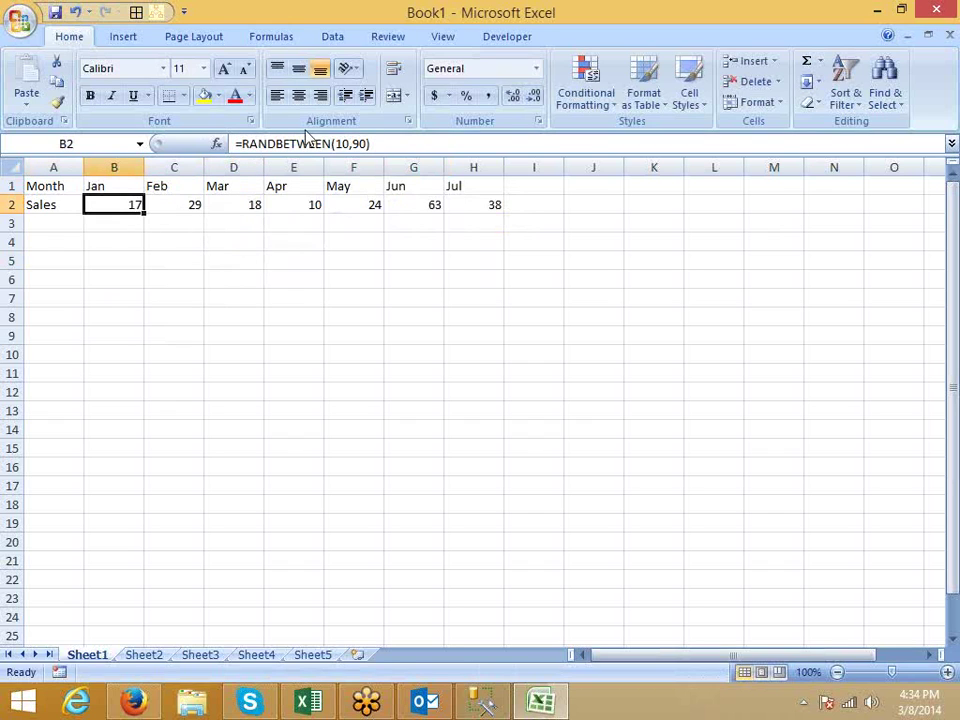
left_click(345, 145)
type("1")
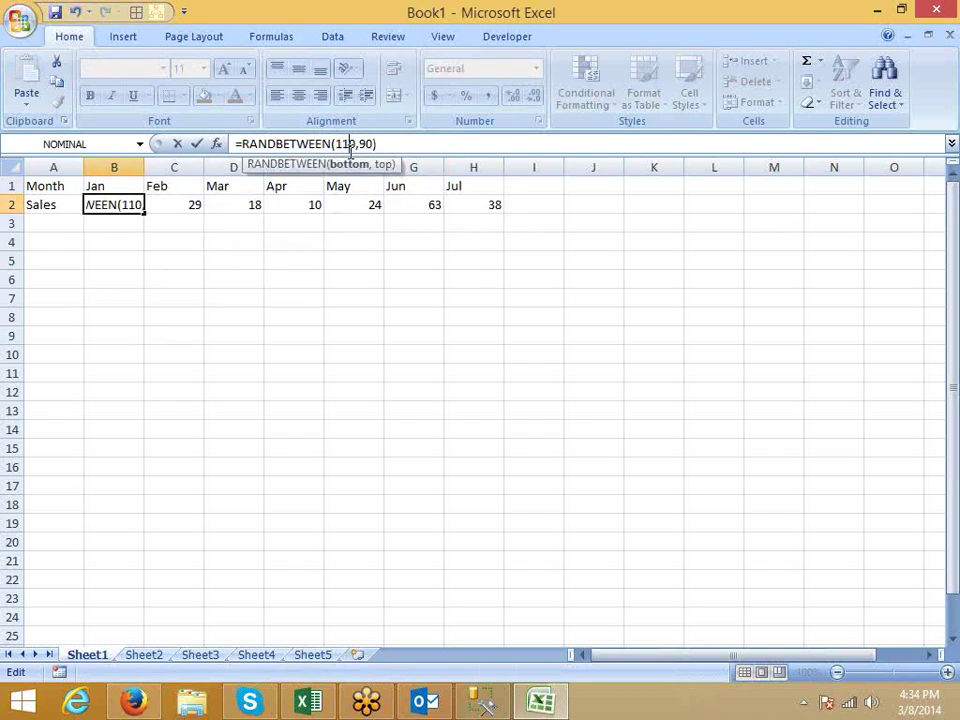
type("11111111111111111")
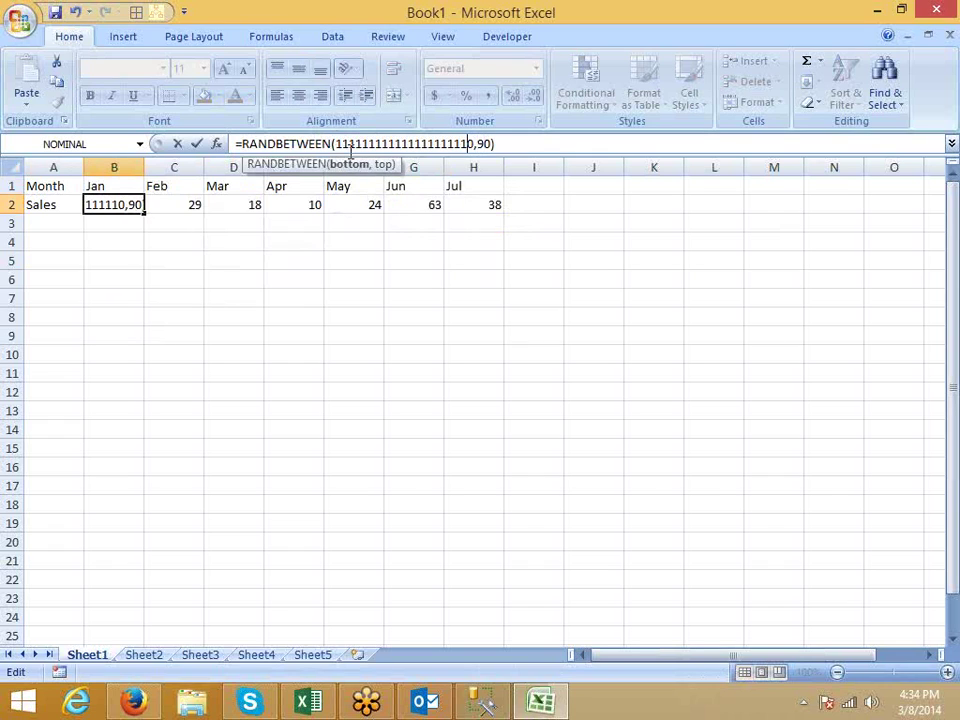
key("BackSpace")
key("BackSpace")
key("BackSpace")
key("BackSpace")
key("BackSpace")
key("BackSpace")
key("BackSpace")
key("BackSpace")
key("BackSpace")
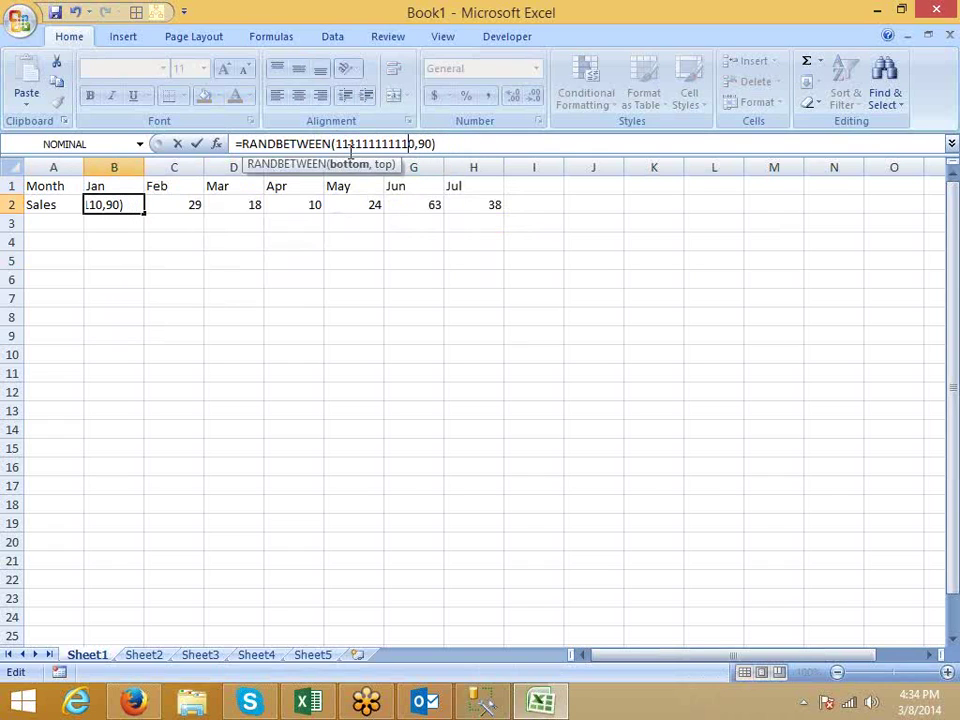
key("Right")
key("Right")
key("Right")
type("9999")
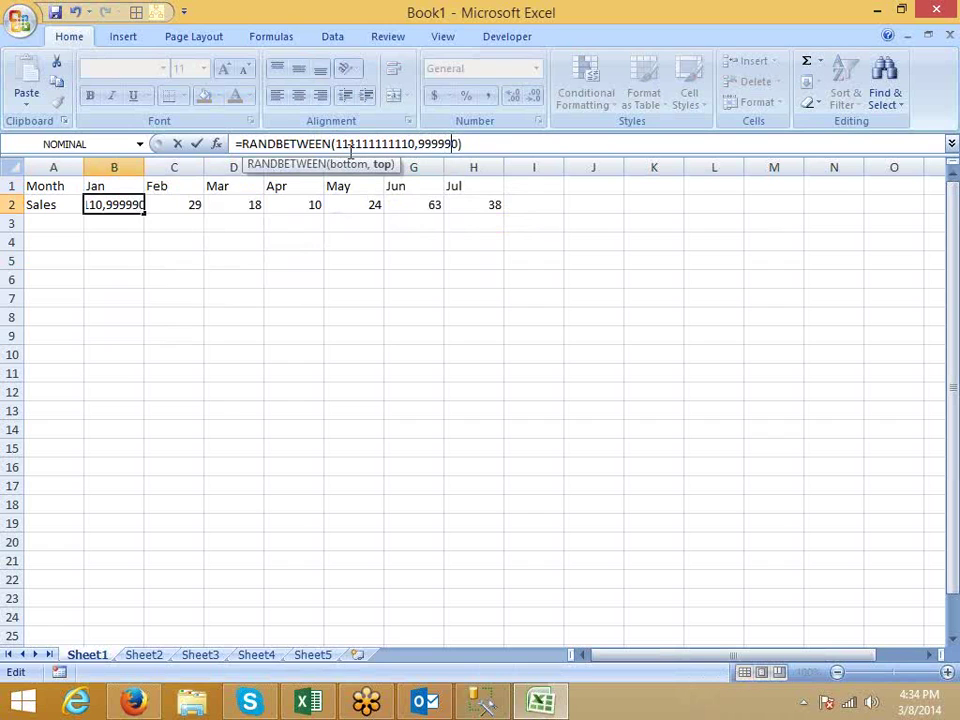
type("9999999999")
key("Return")
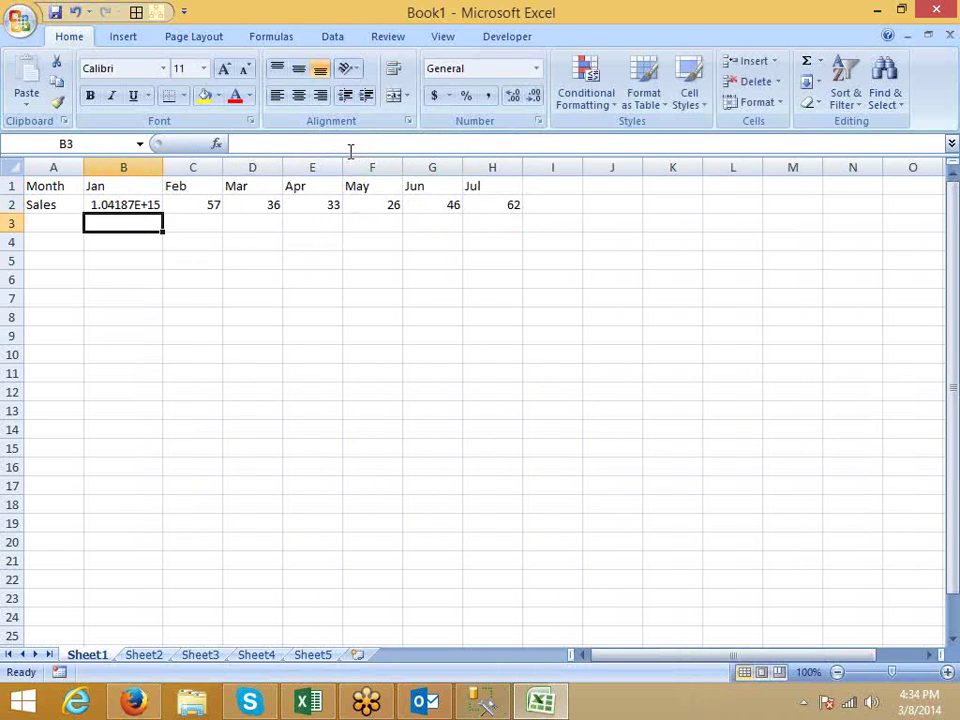
- Copy the revised RANDBETWEEN formula from B2 across the Sales row through H2
key("Up")
key("ctrl+shift+Right")
key("ctrl+r")
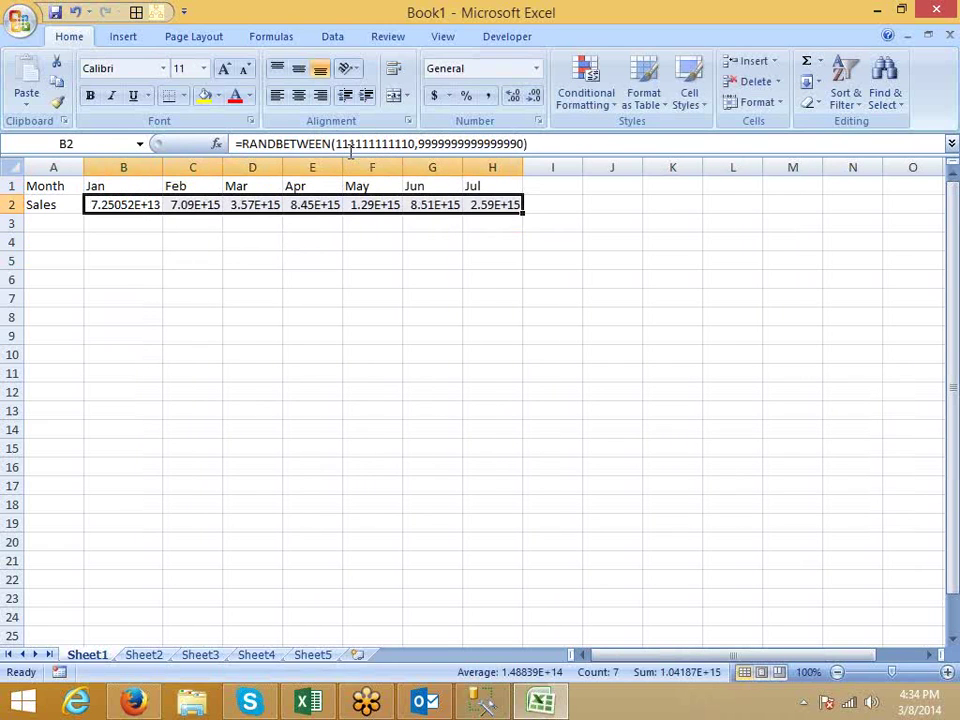
- Apply the custom number format # to the sales values in B2:H2 and deselect them
right_click(168, 206)
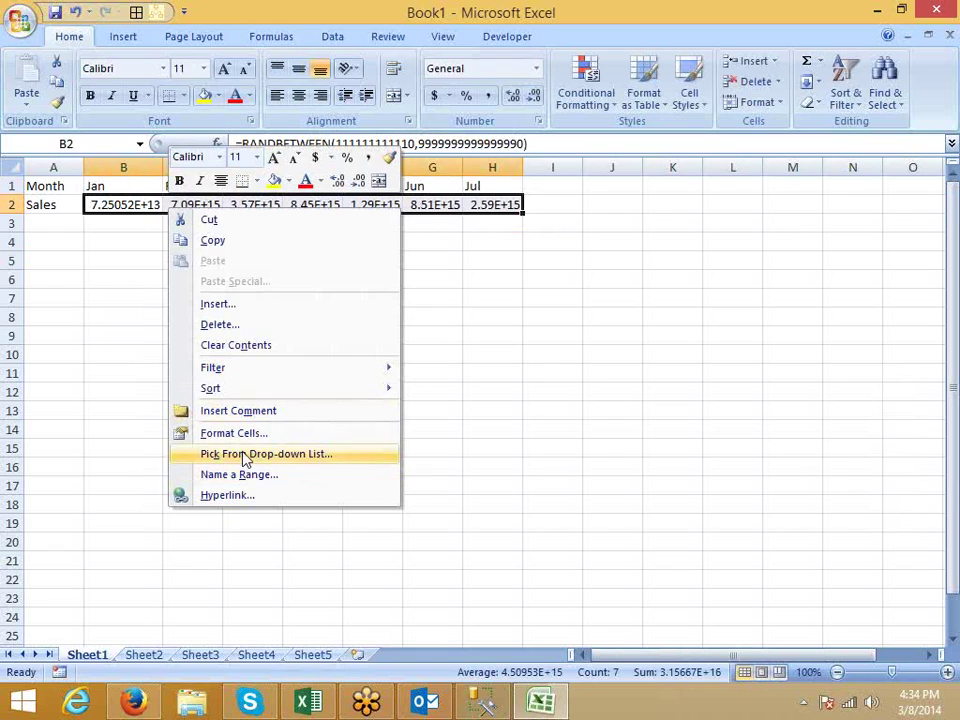
left_click(247, 441)
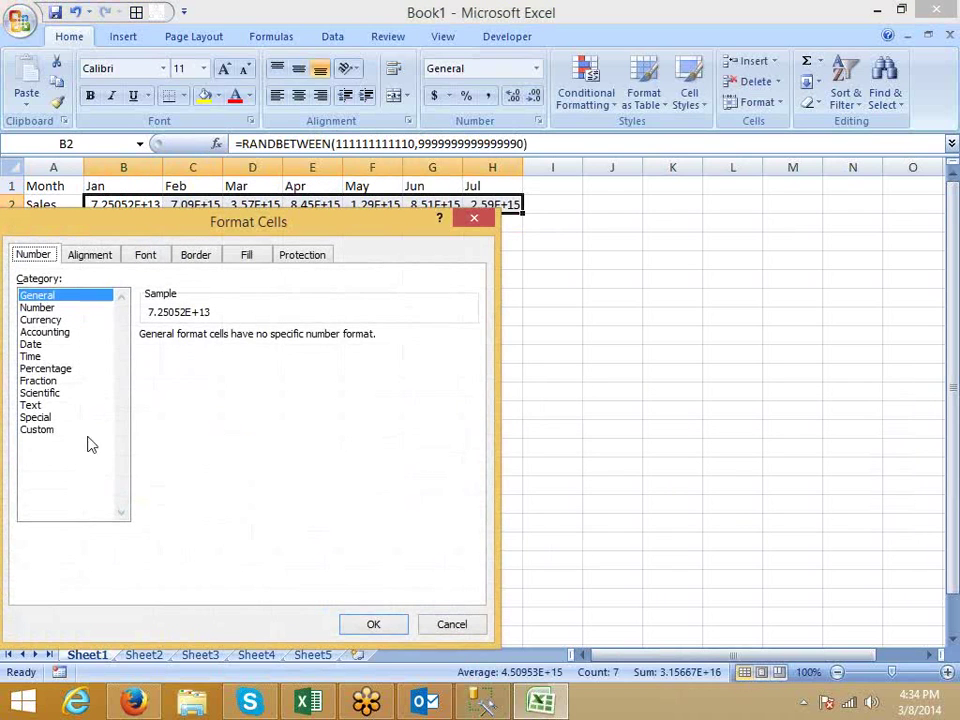
left_click(62, 430)
double_click(208, 352)
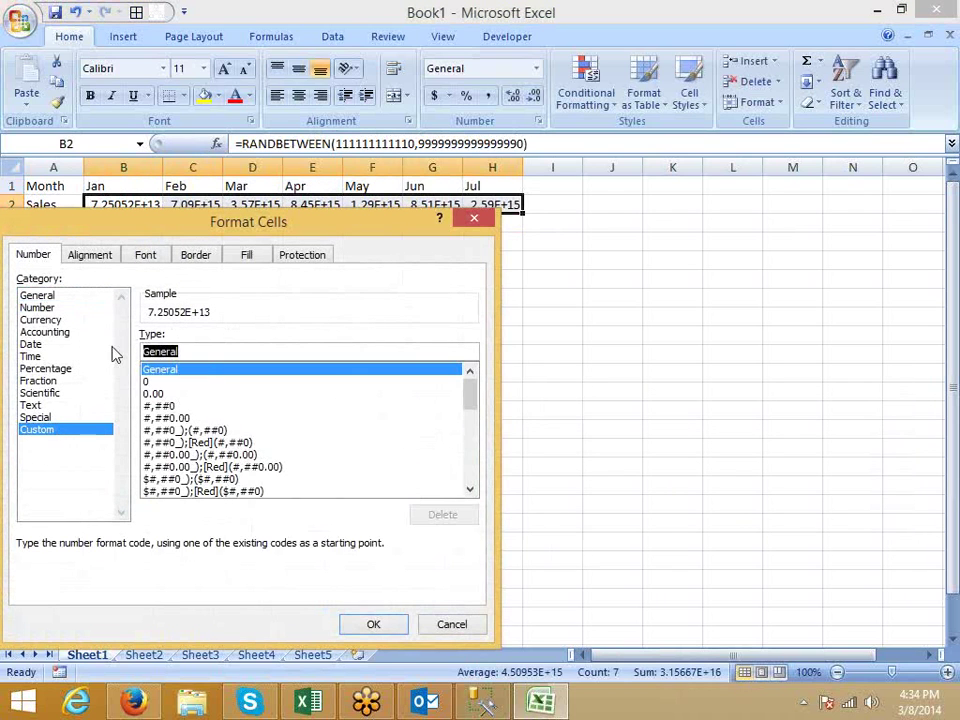
type("#")
left_click(372, 622)
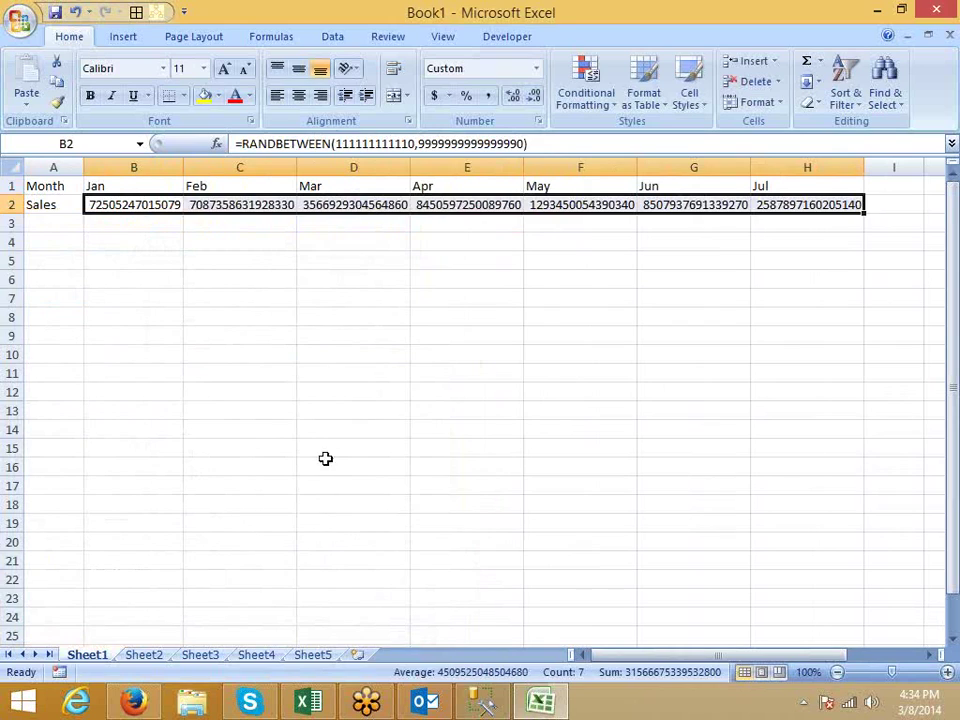
left_click(326, 452)
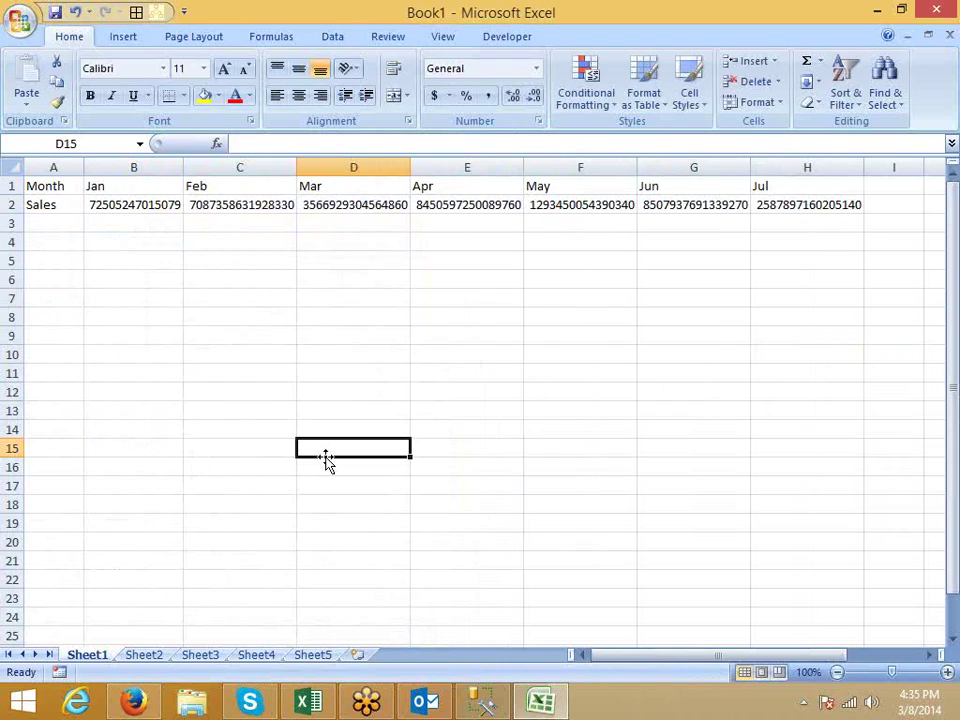
- Insert a 2-D clustered column chart from the Month and Sales data in A1:H2
key("ctrl+Home")
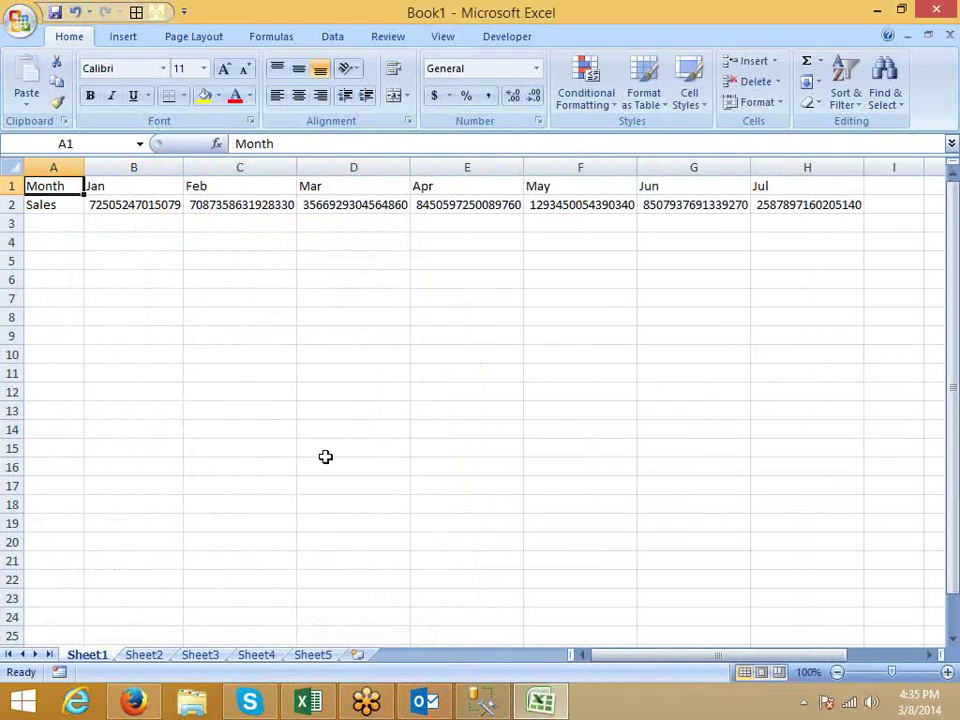
key("ctrl+shift+Right")
key("Down")
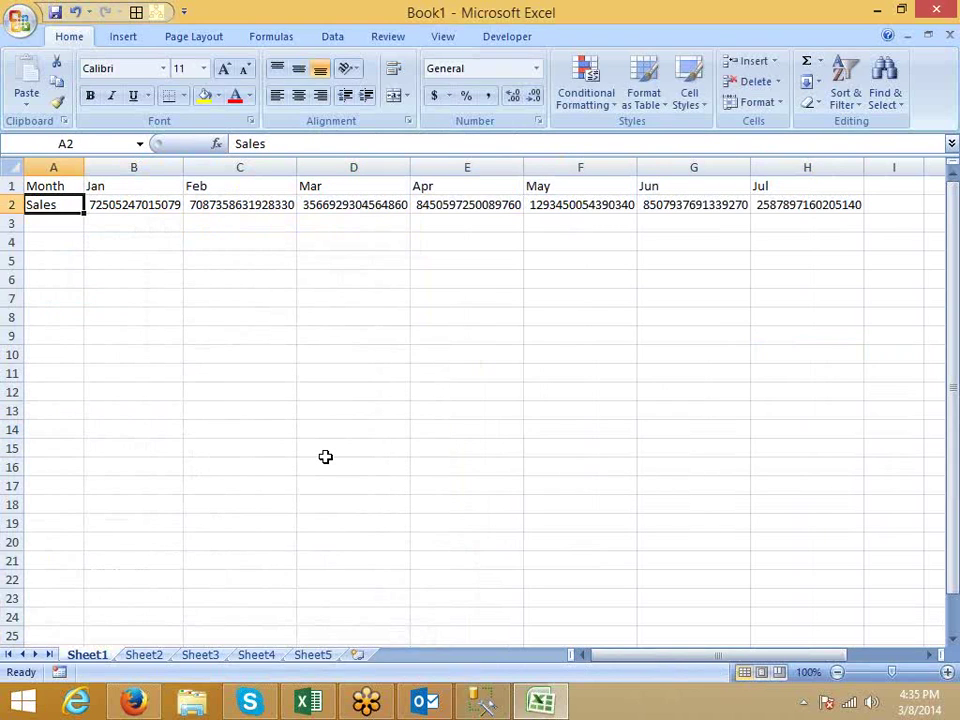
key("shift+Up")
key("ctrl+shift+Right")
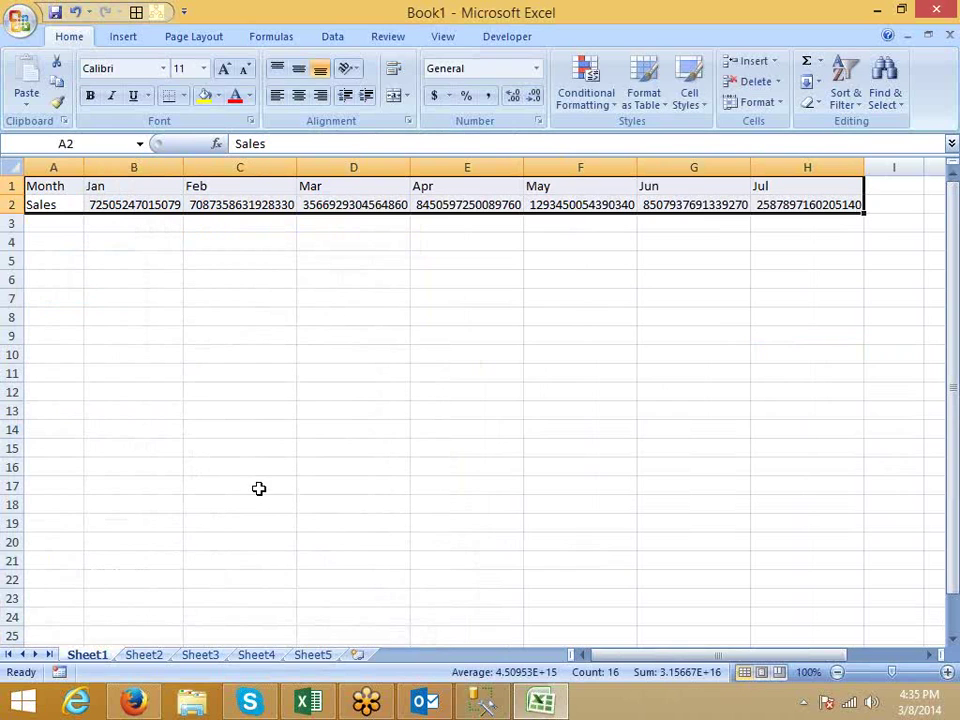
left_click(125, 38)
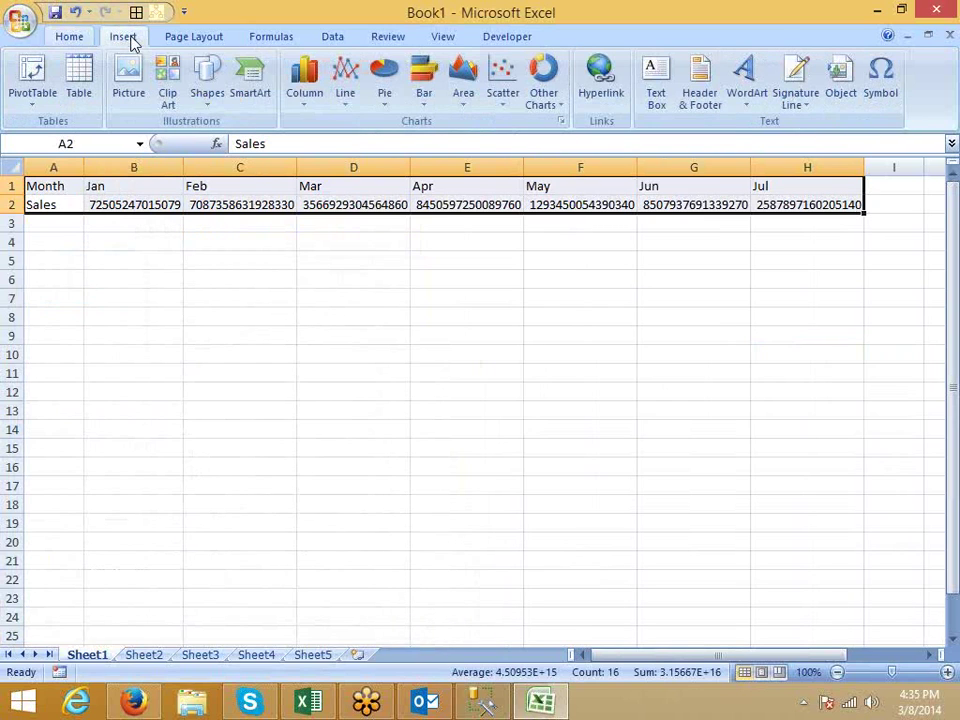
left_click(296, 100)
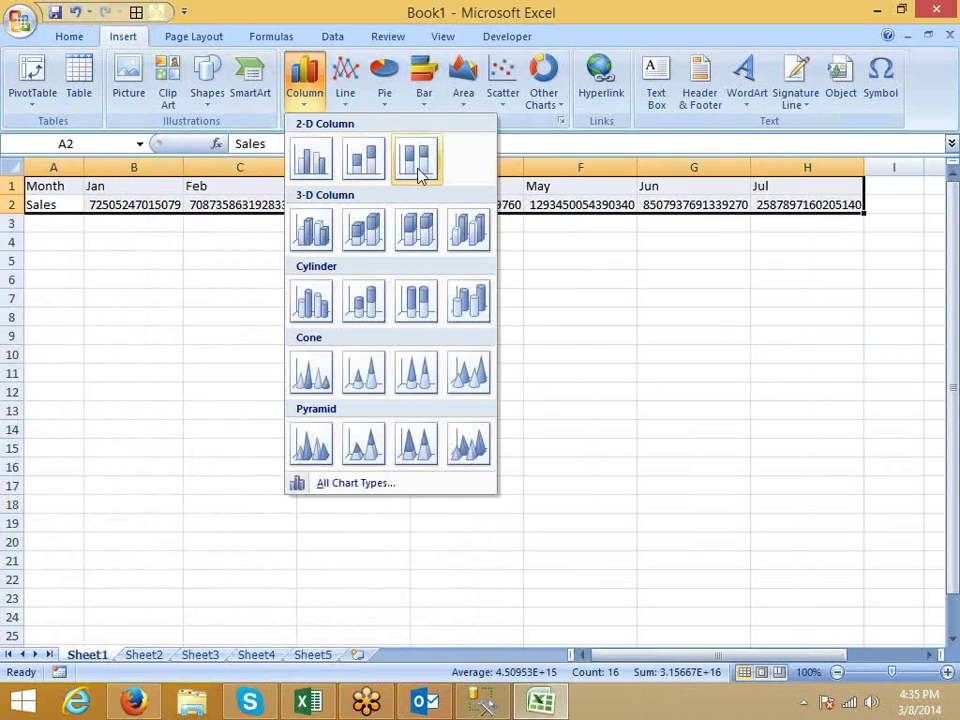
left_click(311, 165)
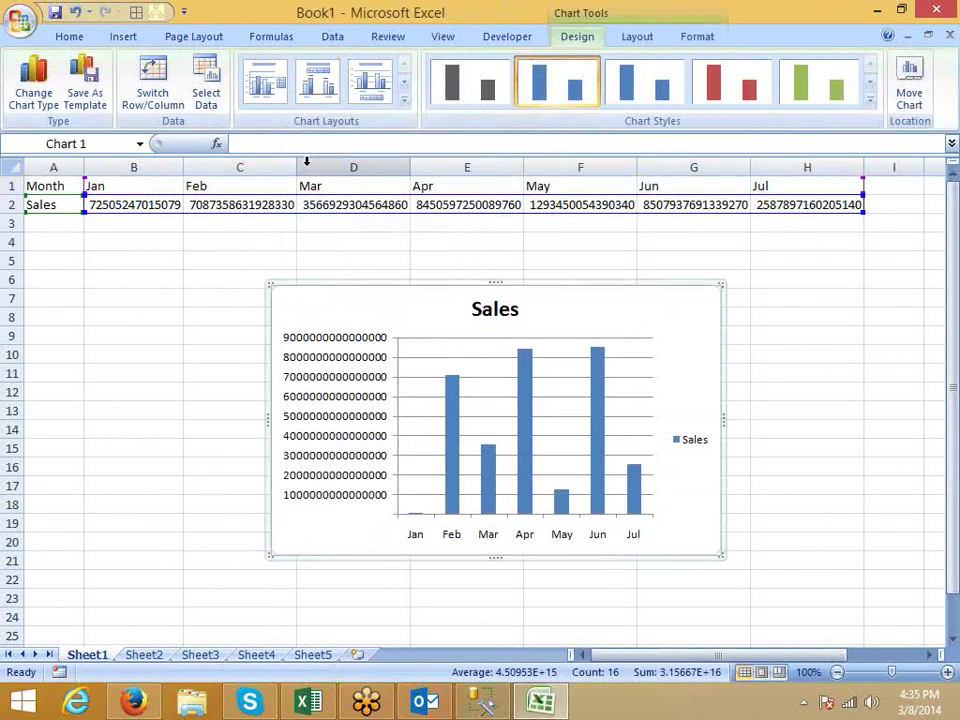
- Enlarge the Sales chart so it spans roughly columns A to H and rows 6 to 22
left_click_drag(269, 420, 66, 426)
left_click_drag(722, 420, 826, 426)
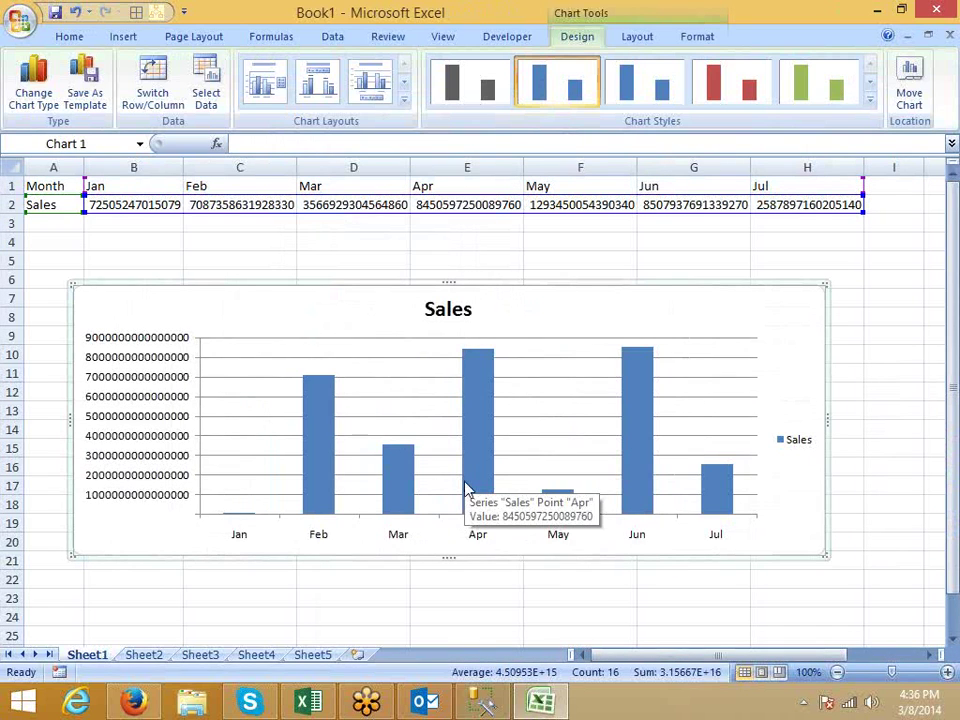
left_click_drag(452, 571, 452, 594)
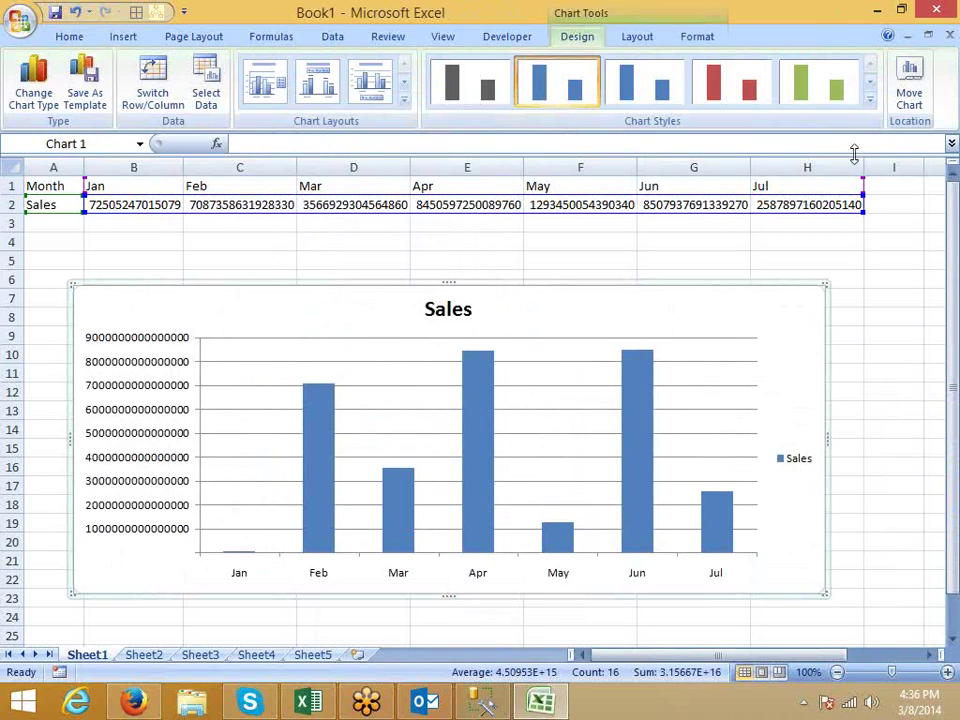
- Try the gradient blue and red, dark grey and plain orange chart styles on the Sales chart
left_click(869, 103)
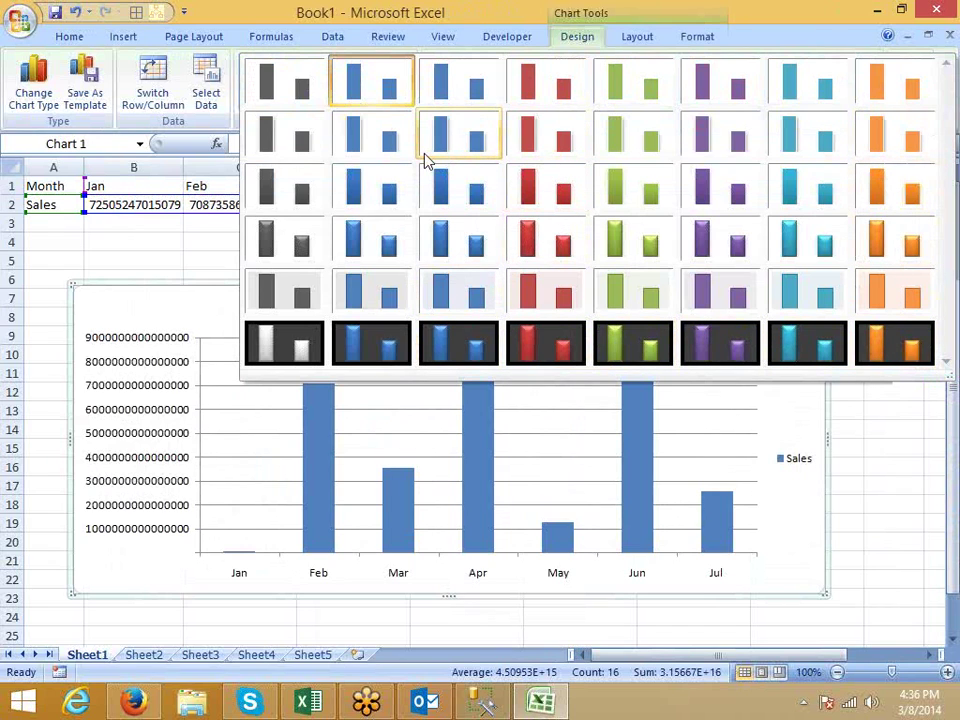
left_click(382, 192)
left_click(843, 88)
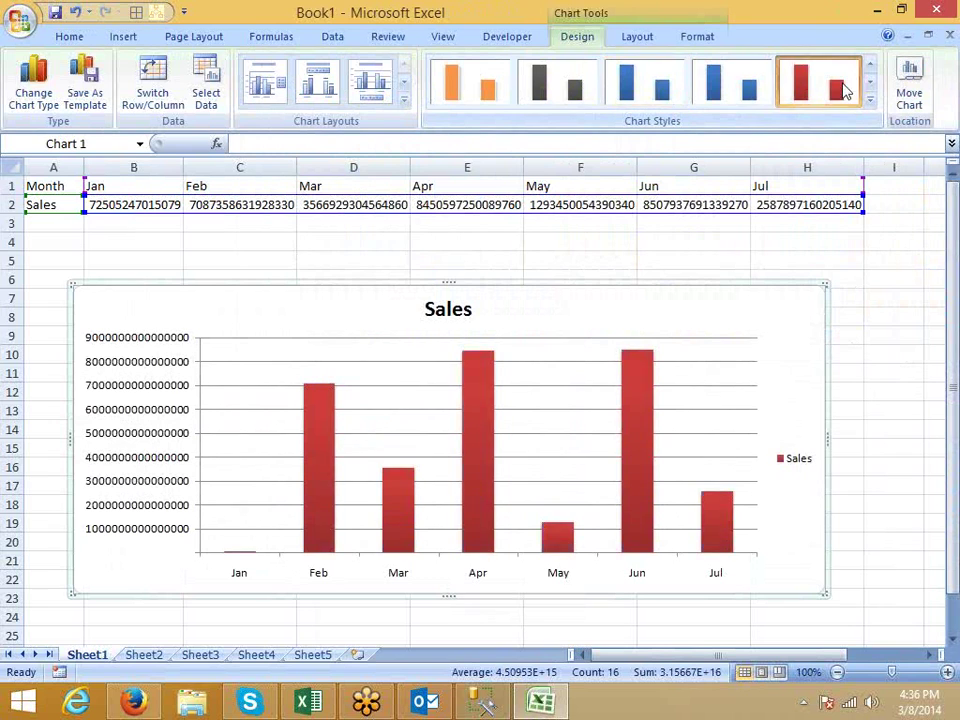
left_click(673, 94)
left_click(536, 90)
left_click(474, 95)
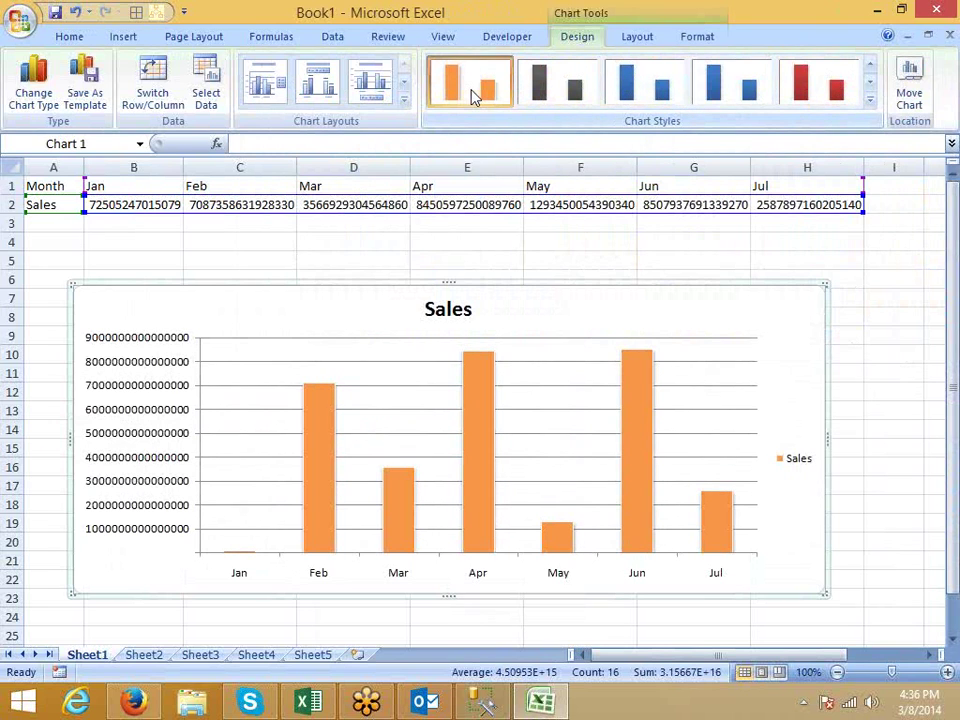
- Apply the orange chart style with the light orange plot area and Layout 5 with its data table to the Sales chart
left_click(869, 101)
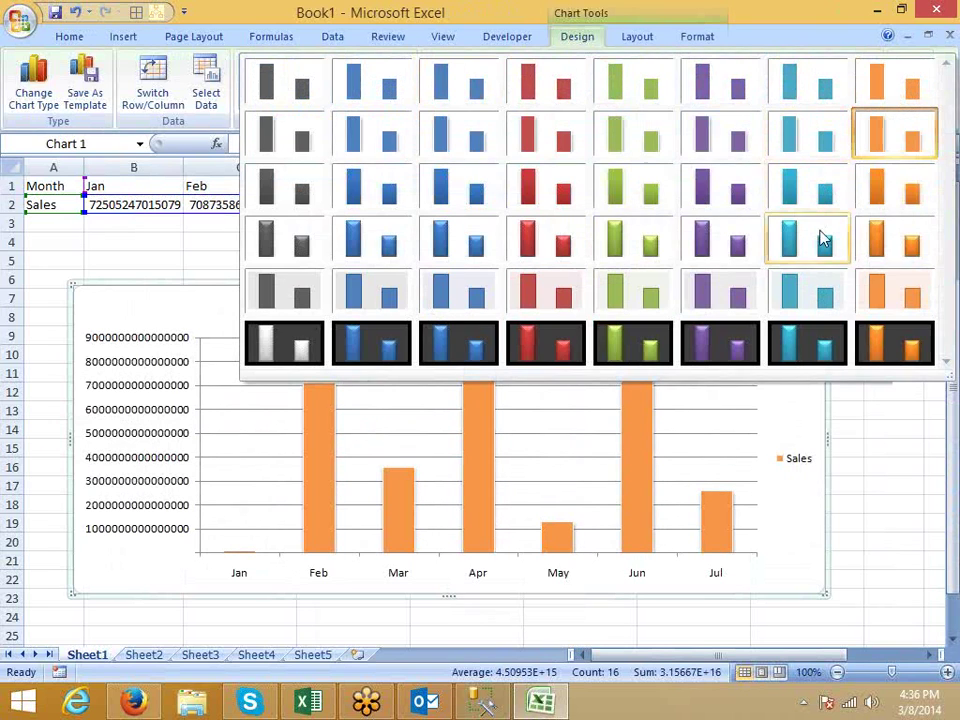
left_click(894, 292)
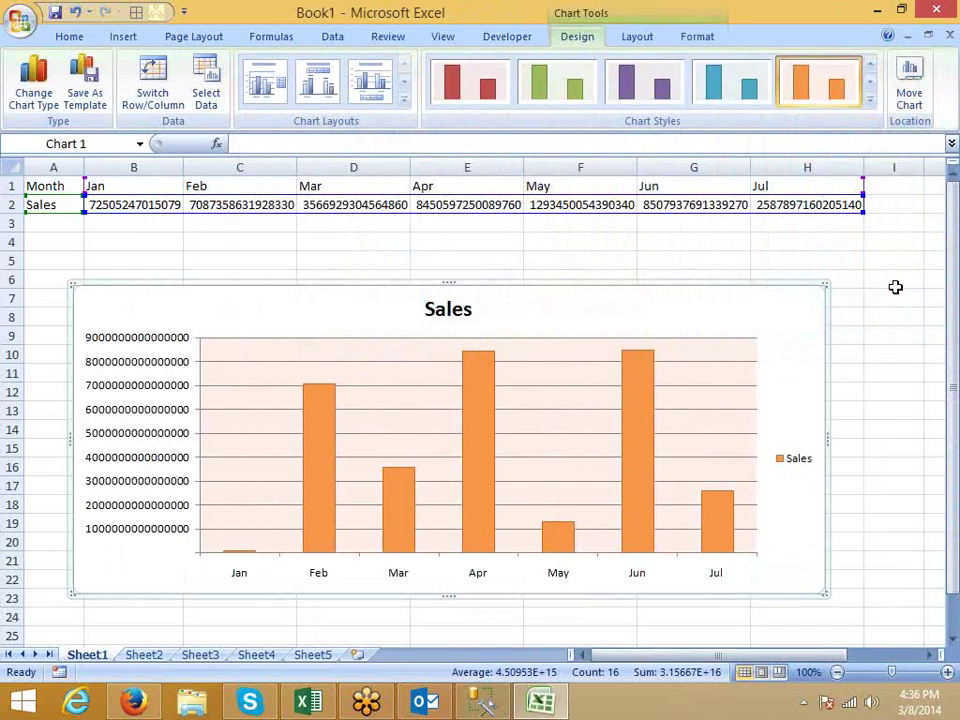
left_click(404, 100)
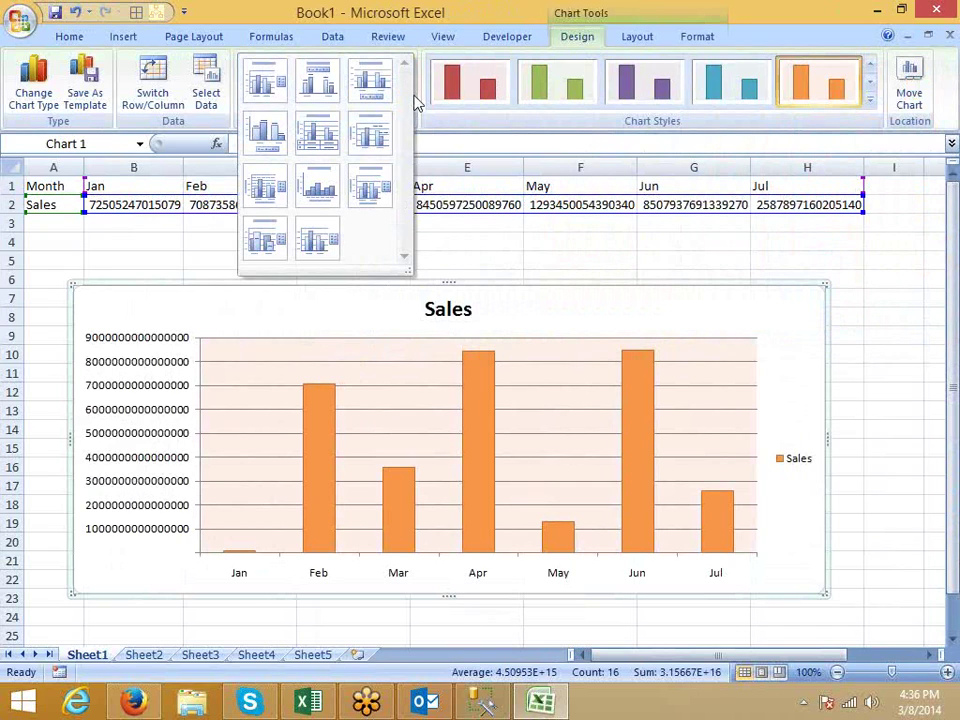
left_click(318, 82)
left_click(370, 86)
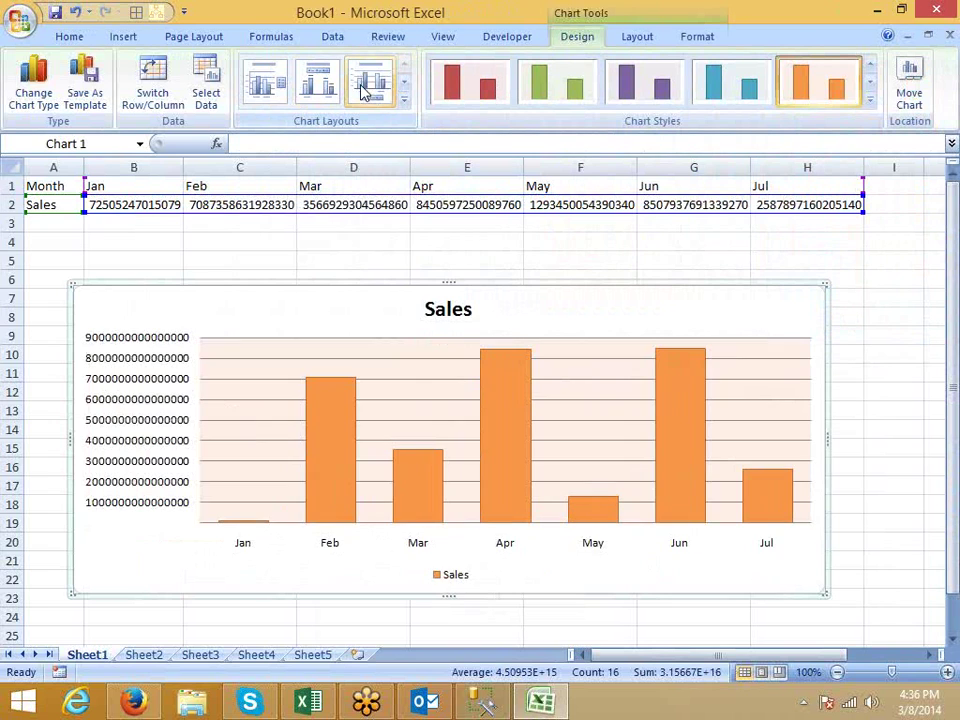
left_click(404, 100)
left_click(320, 135)
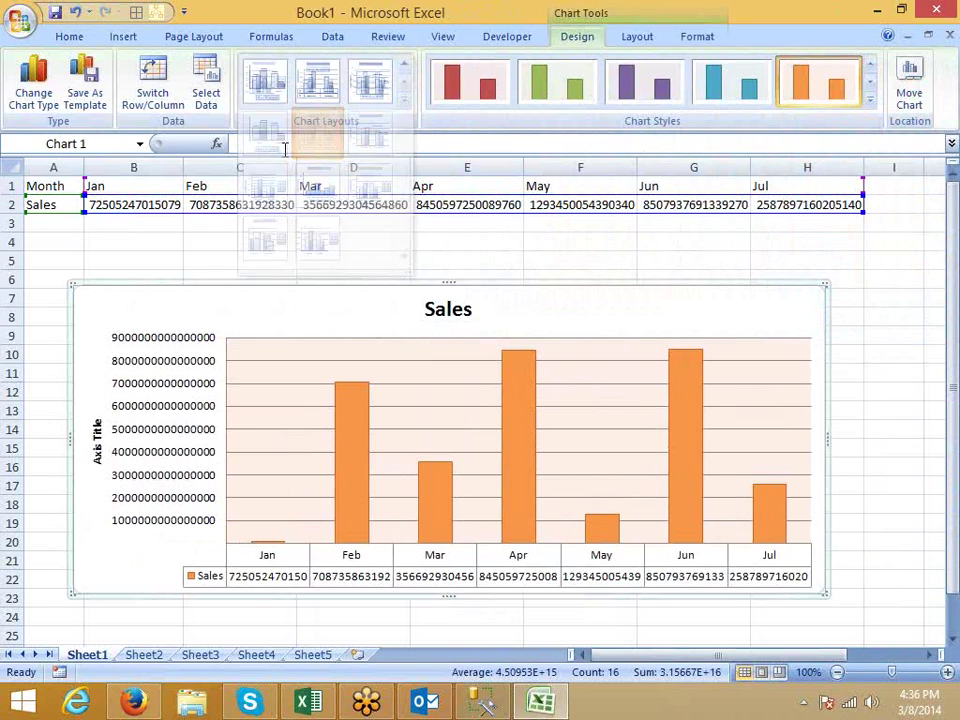
left_click(403, 98)
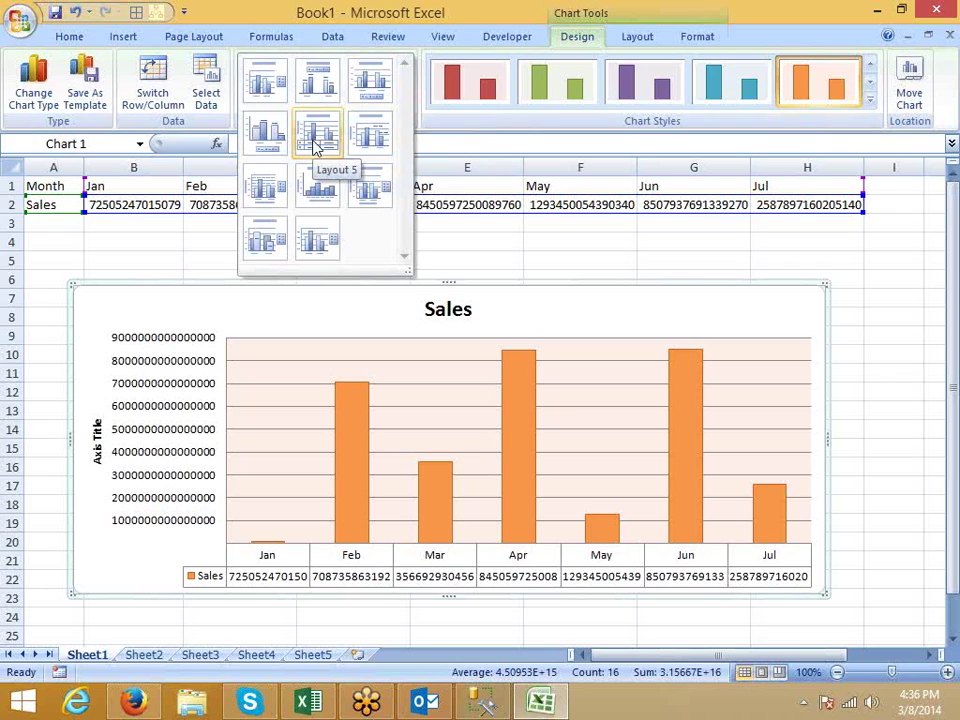
left_click(316, 145)
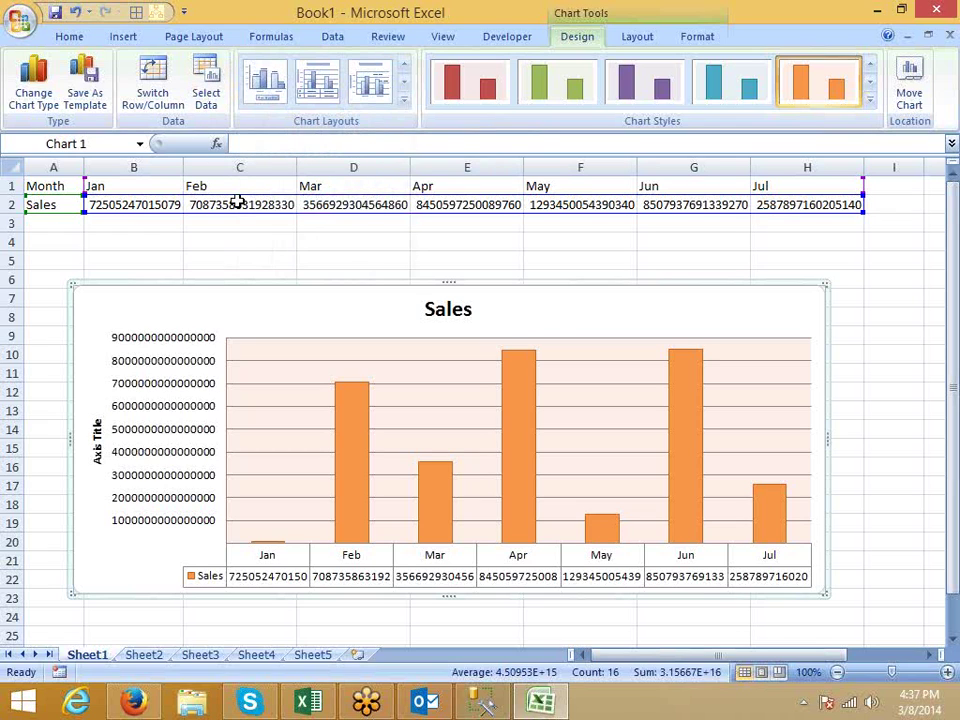
- Select the source data in A1:H2, and move the Sales chart up so it starts at row 4
left_click(235, 238)
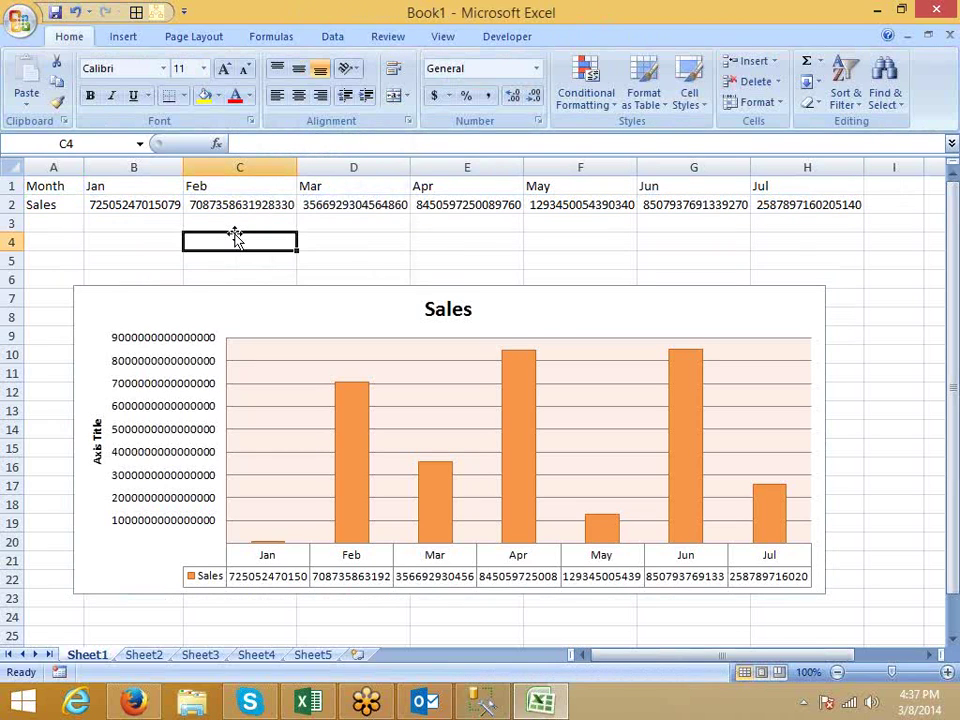
left_click_drag(60, 186, 797, 209)
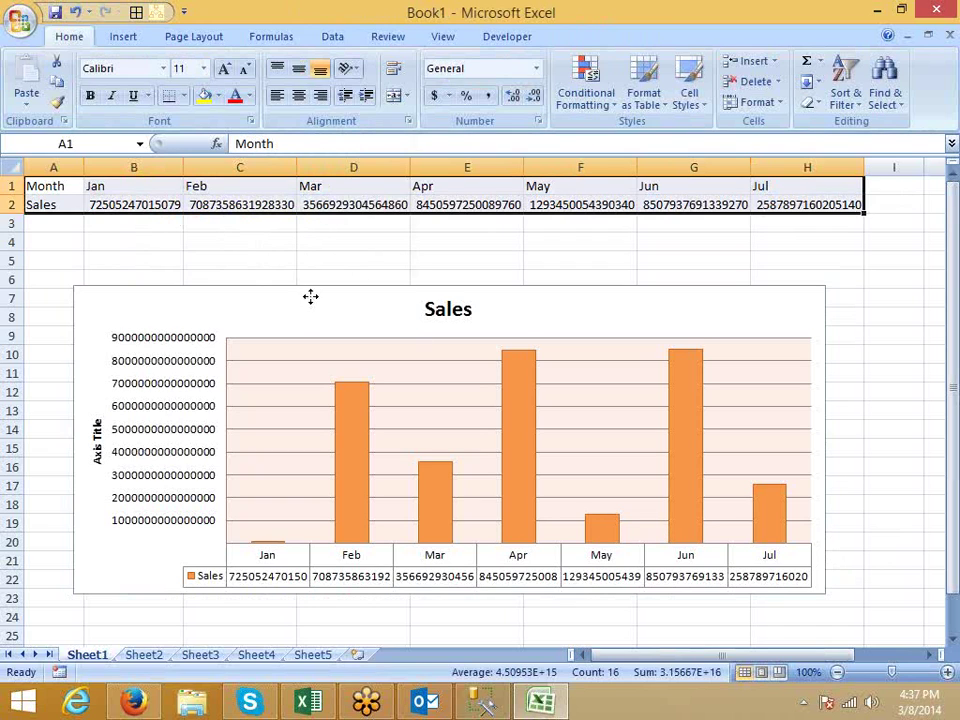
left_click_drag(311, 296, 281, 258)
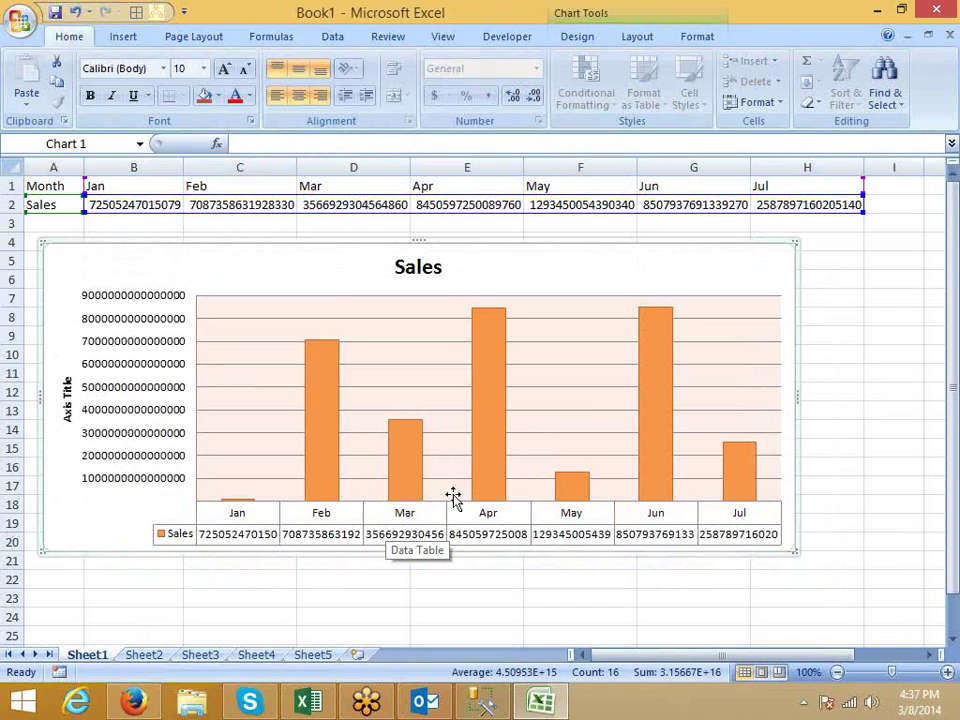
- Review the chart's design and formatting tools, and examine its chart area, plot area and the Apr data point
left_click(583, 12)
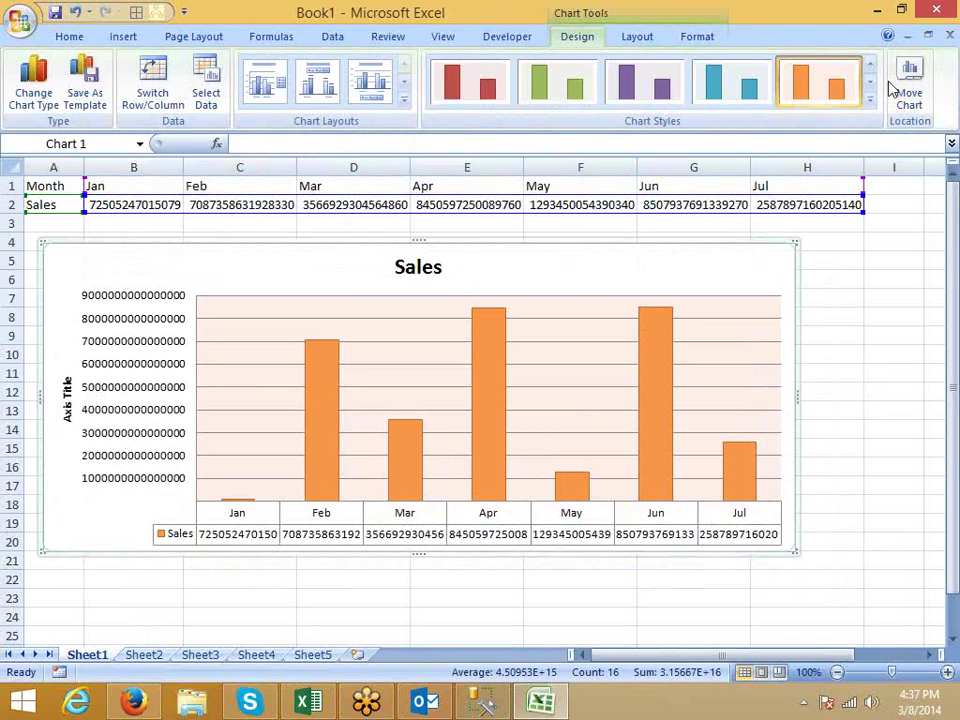
left_click(700, 37)
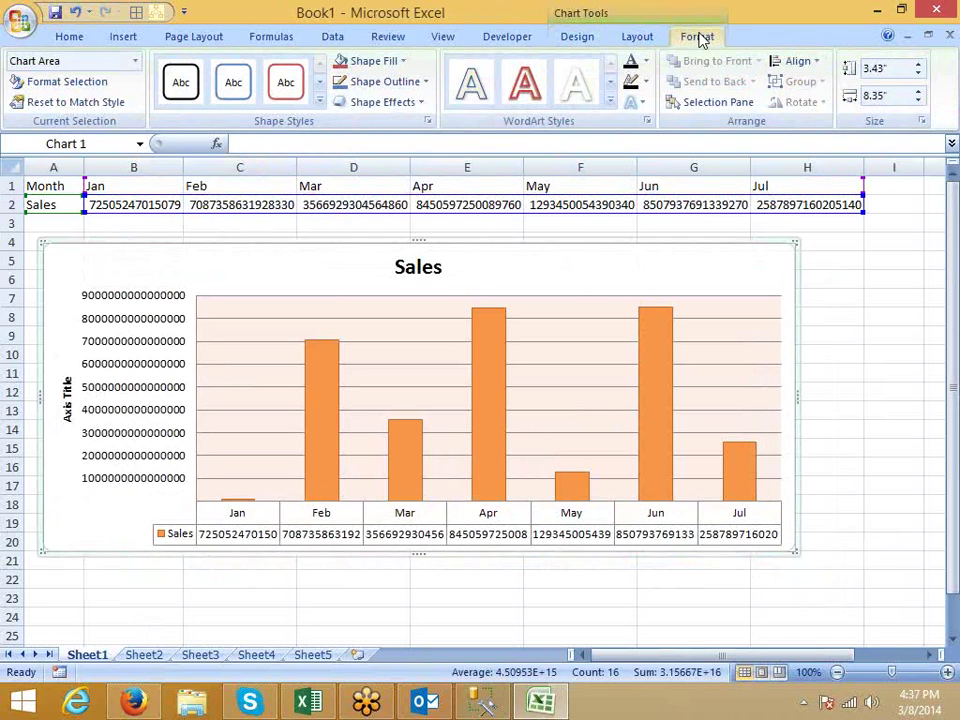
left_click(832, 464)
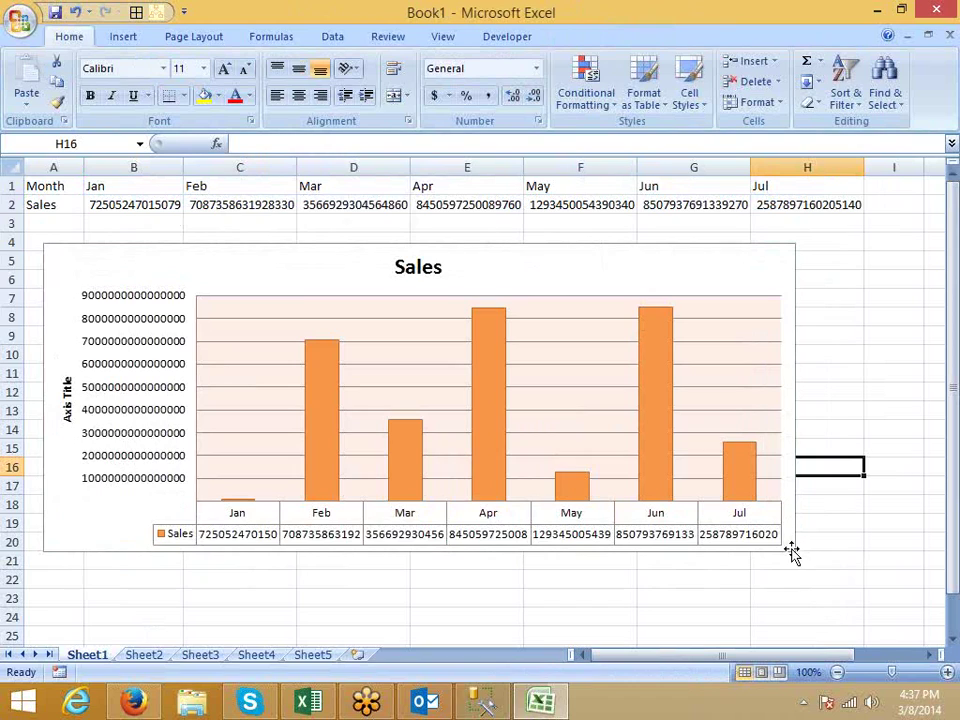
left_click(664, 266)
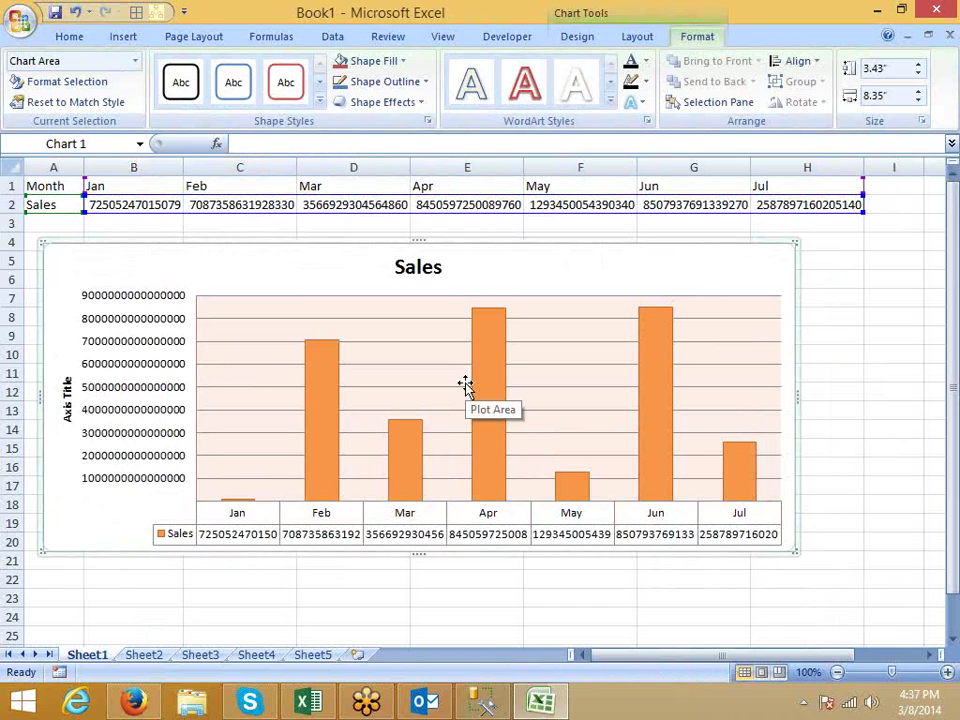
mouse_move(500, 337)
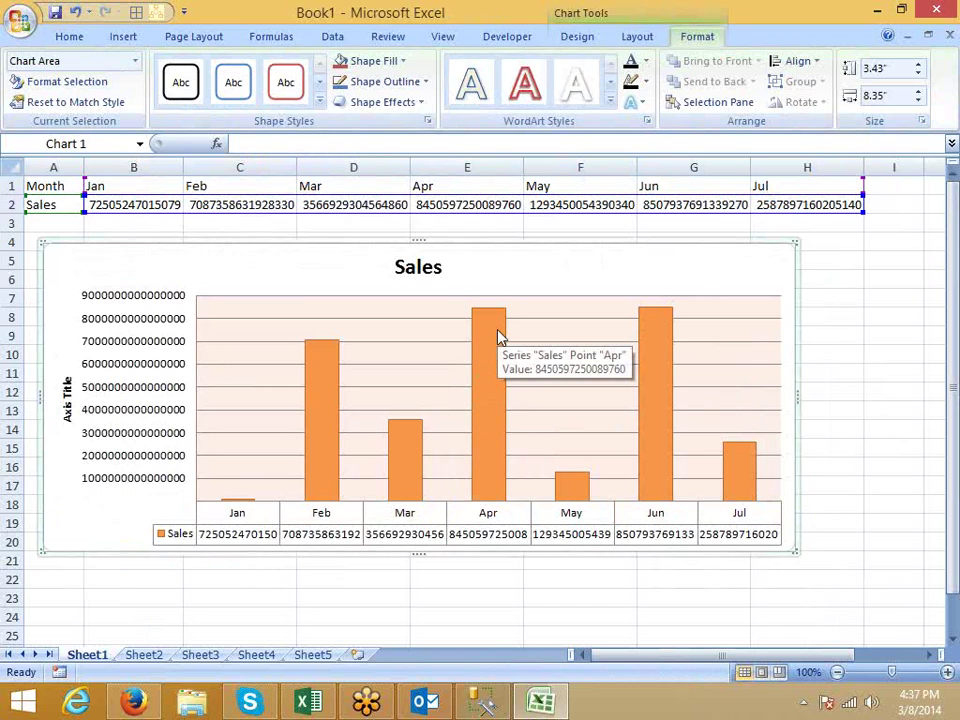
left_click(585, 337)
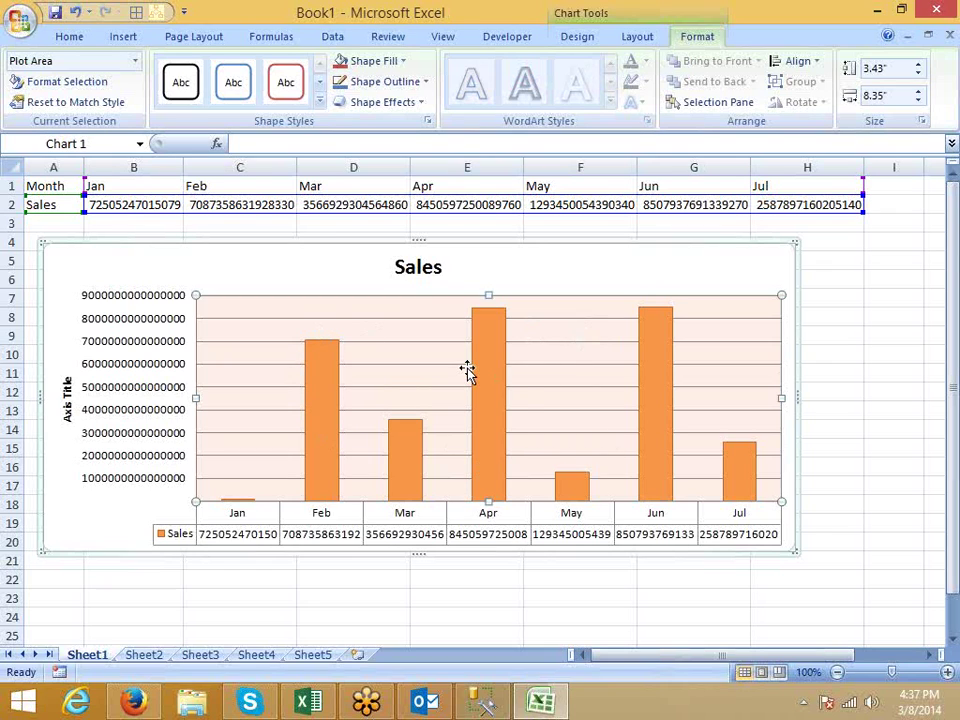
mouse_move(481, 377)
- Try the No fill option on the chart area, restore the Automatic fill and leave the chart formatting
left_click(699, 255)
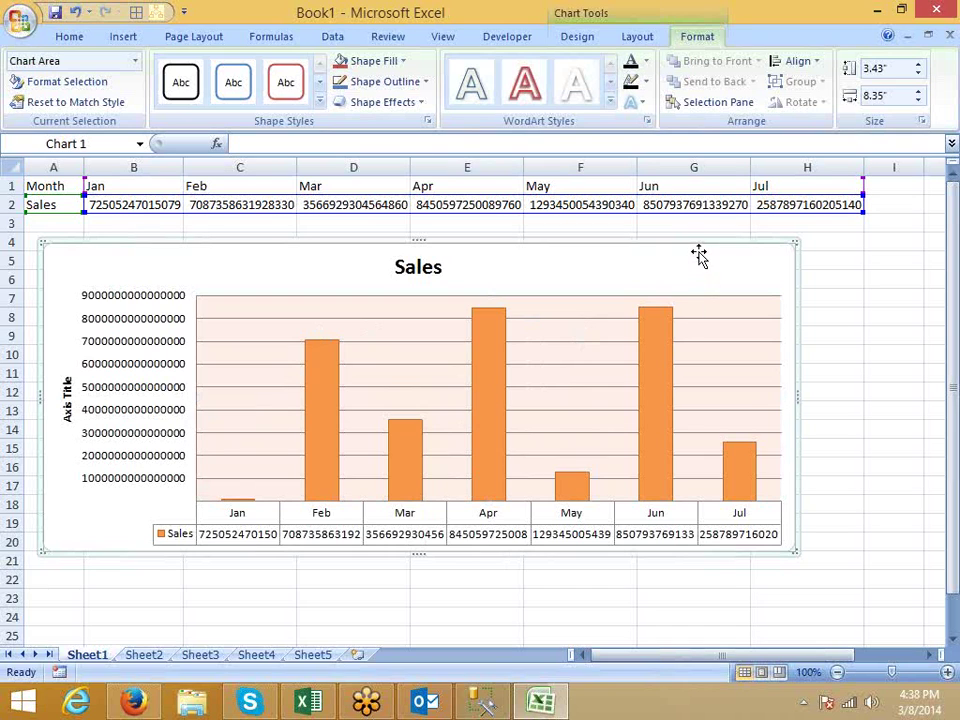
right_click(700, 256)
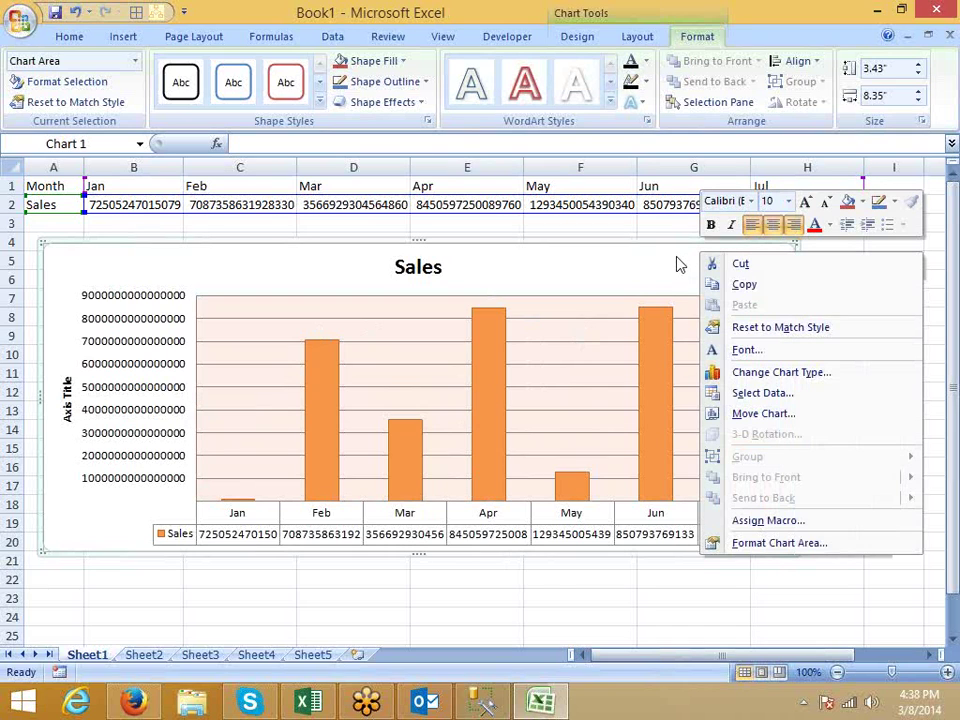
right_click(677, 261)
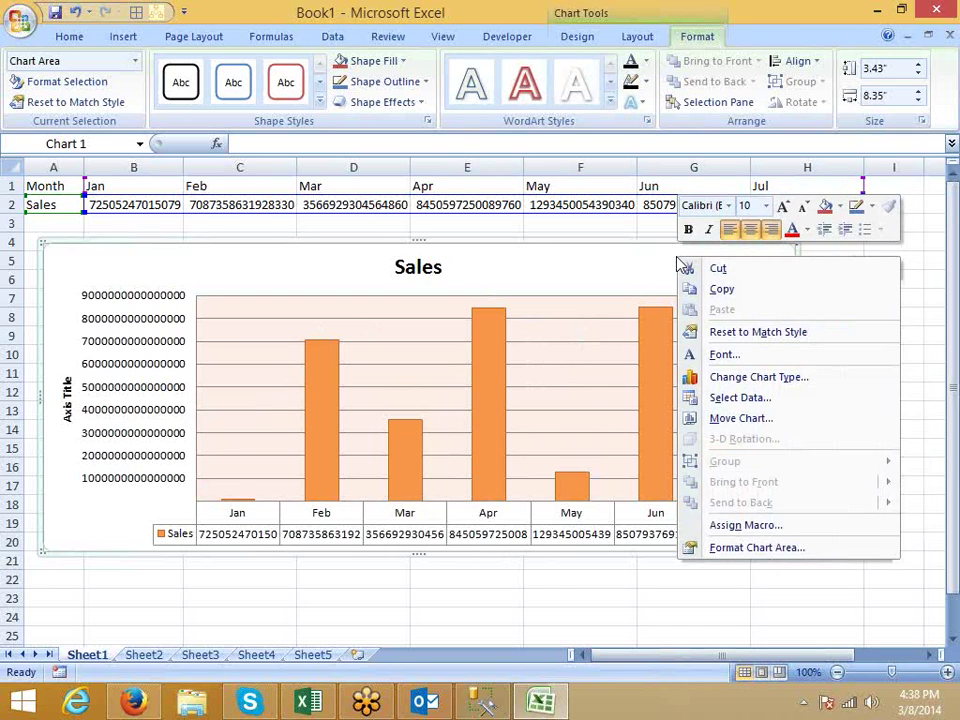
left_click(729, 552)
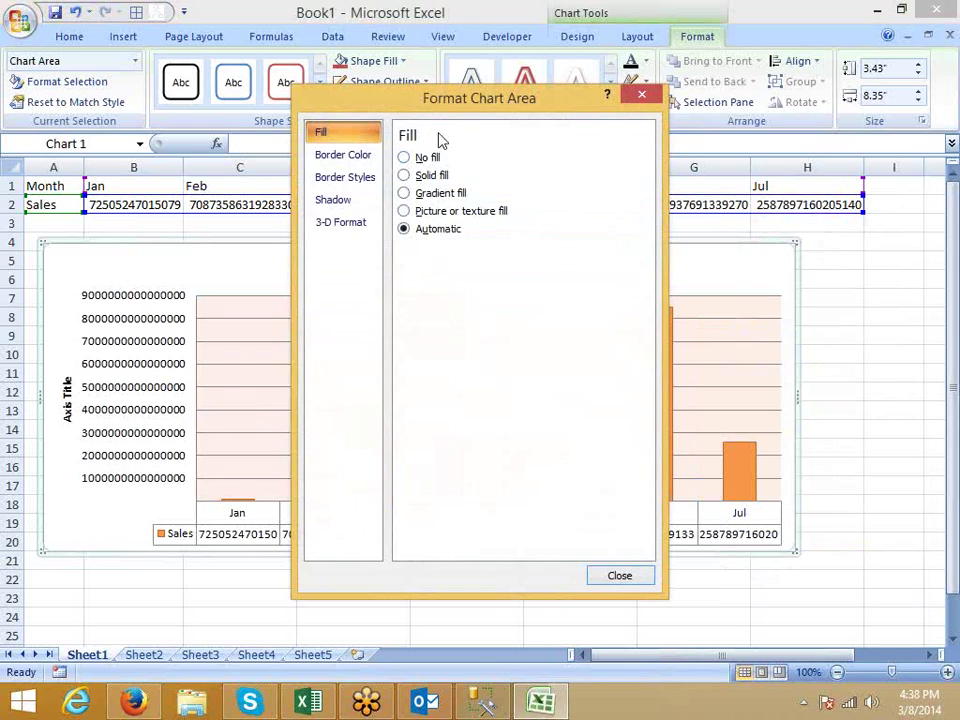
left_click_drag(477, 108, 630, 132)
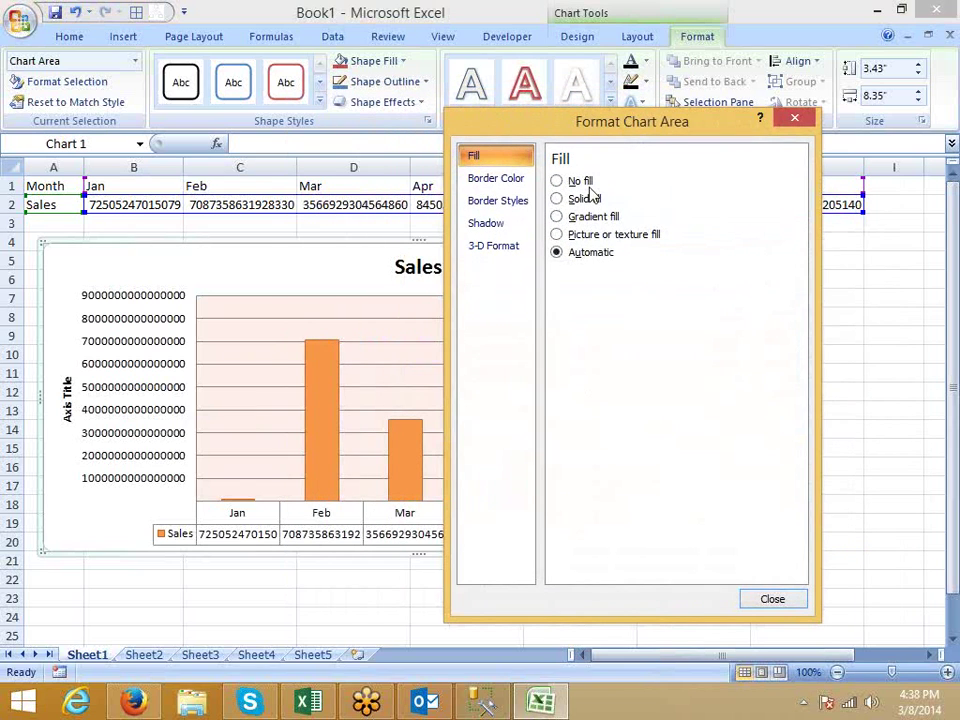
left_click(588, 186)
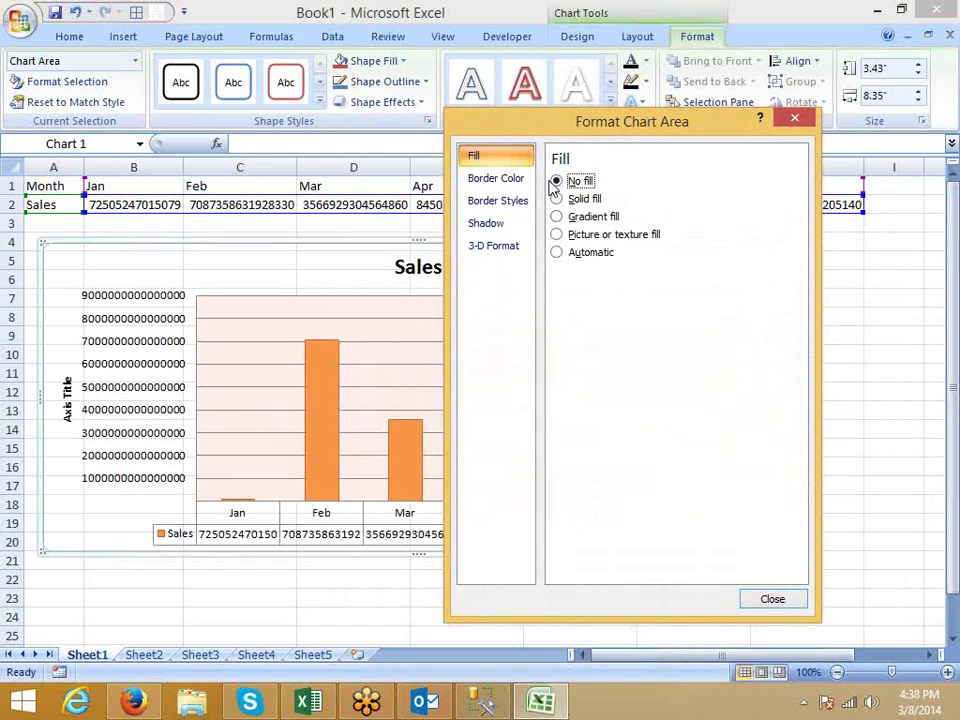
left_click(557, 254)
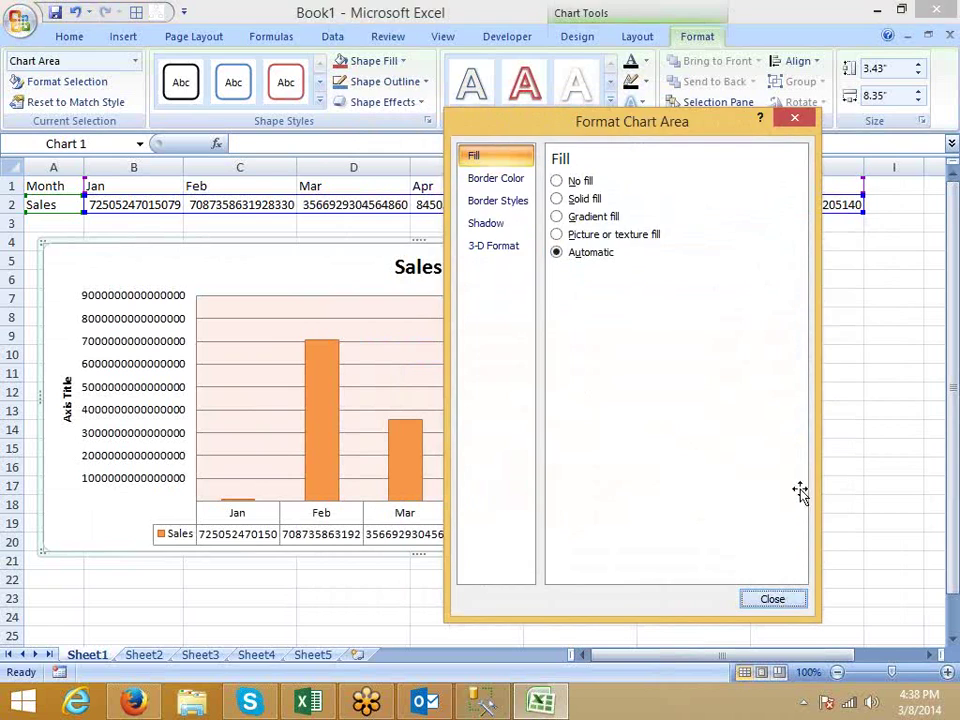
left_click(830, 354)
- Insert a 2-D clustered column chart from only the Jan and Jul sales data in A1:B2 and H1:H2
left_click_drag(34, 181, 122, 204)
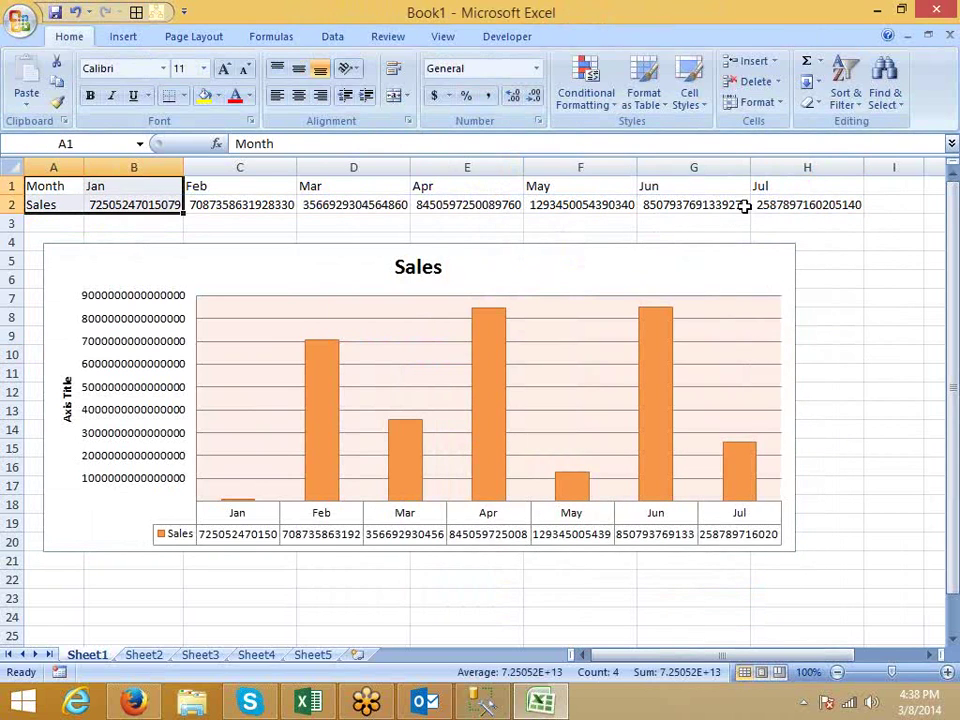
left_click_drag(793, 184, 795, 205)
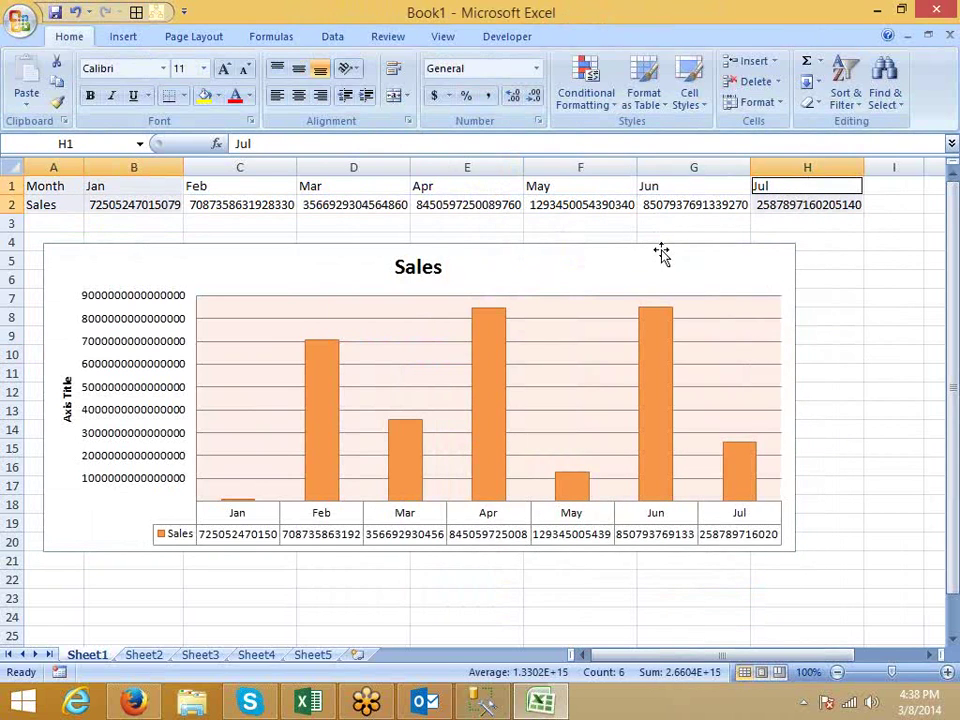
left_click(123, 35)
left_click(315, 105)
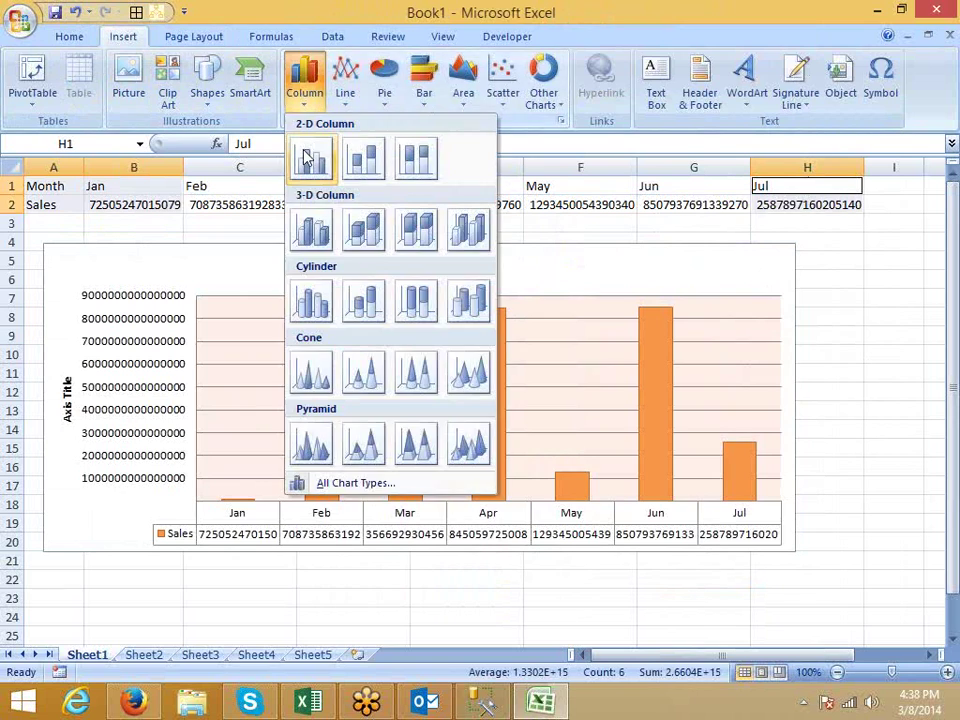
left_click(313, 156)
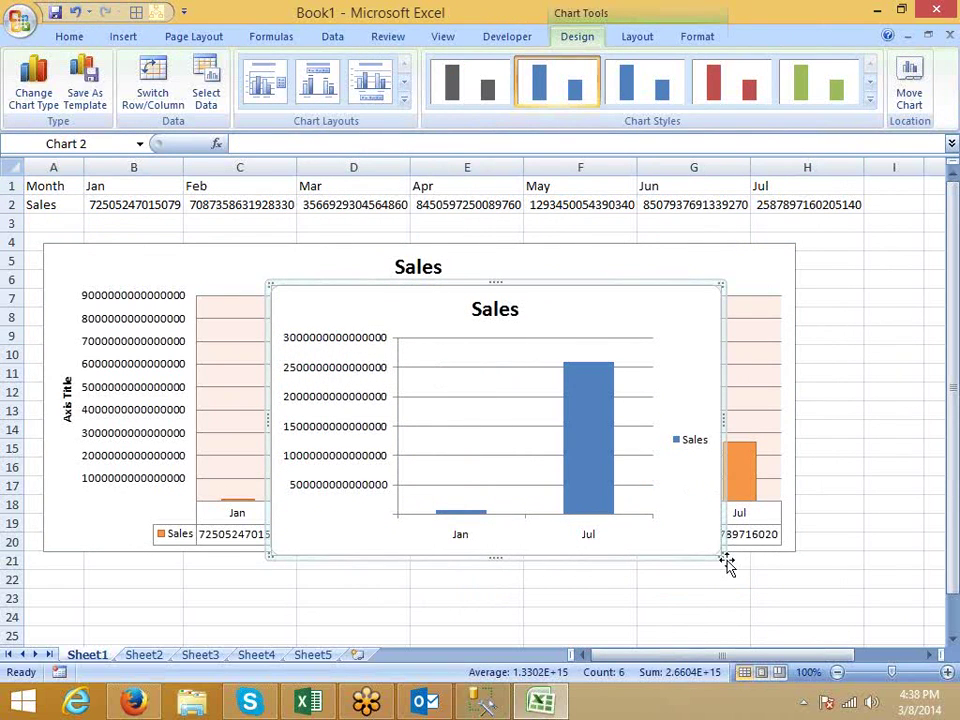
- Delete the value axis, title, gridlines and legend from the Jan and Jul chart
left_click(340, 413)
key("Delete")
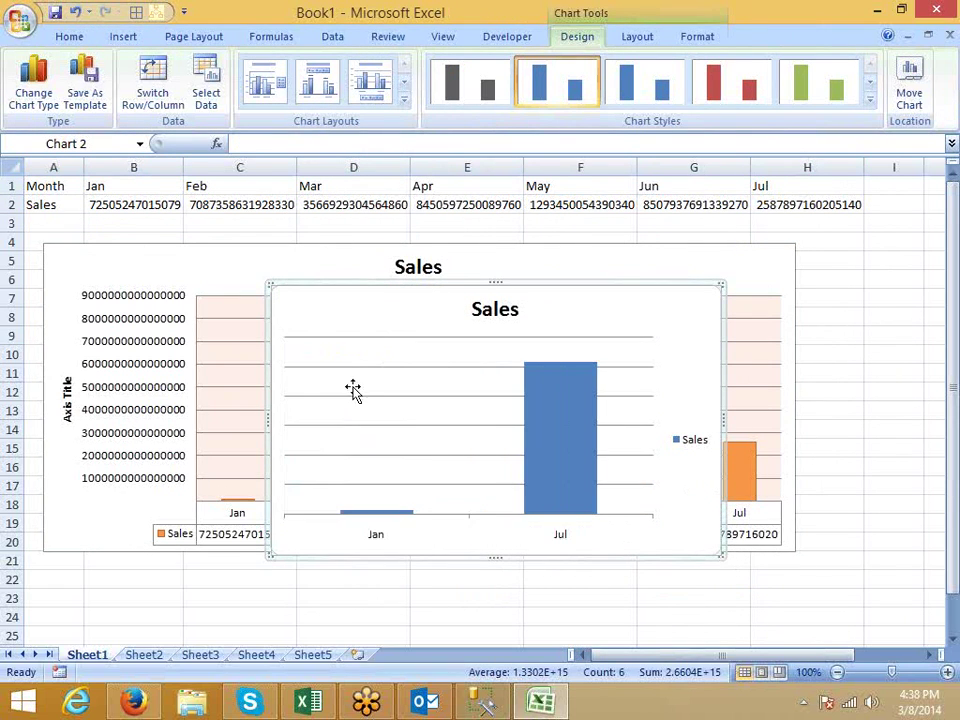
left_click(463, 310)
key("Delete")
left_click(646, 371)
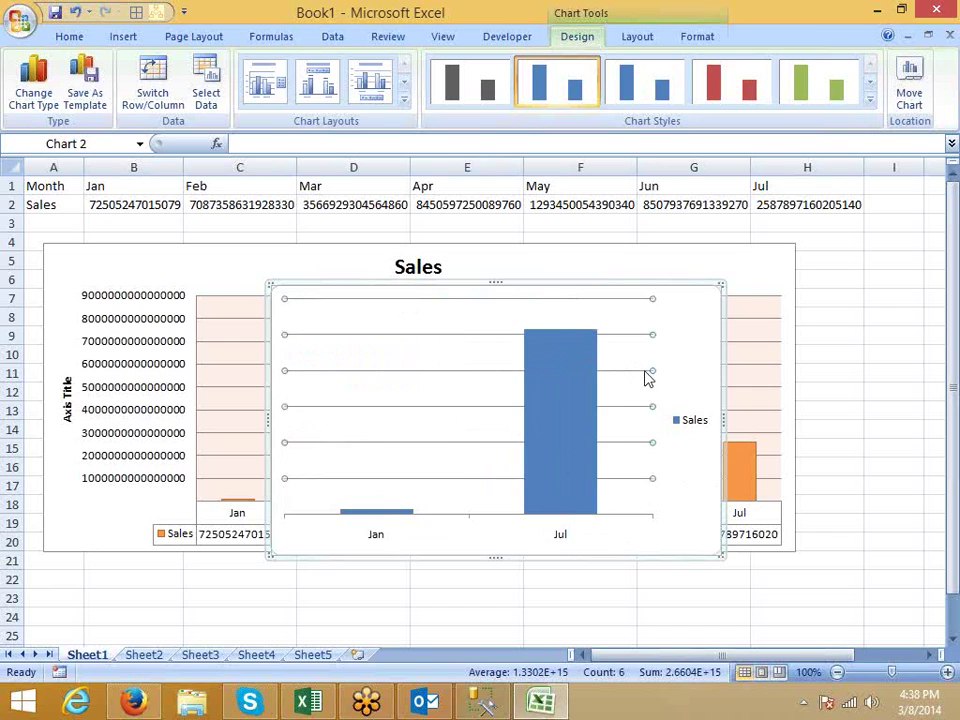
key("Delete")
left_click(688, 424)
key("Delete")
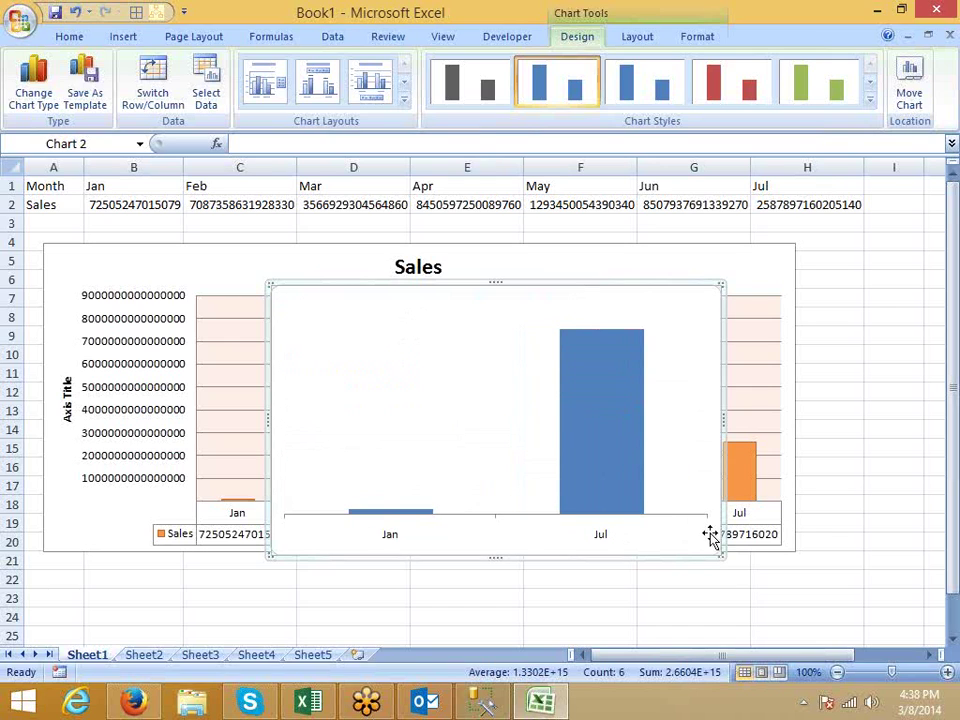
- Shrink the Jan and Jul chart onto the Sales chart's upper-right corner and set its chart area to No fill
left_click_drag(721, 553, 694, 323)
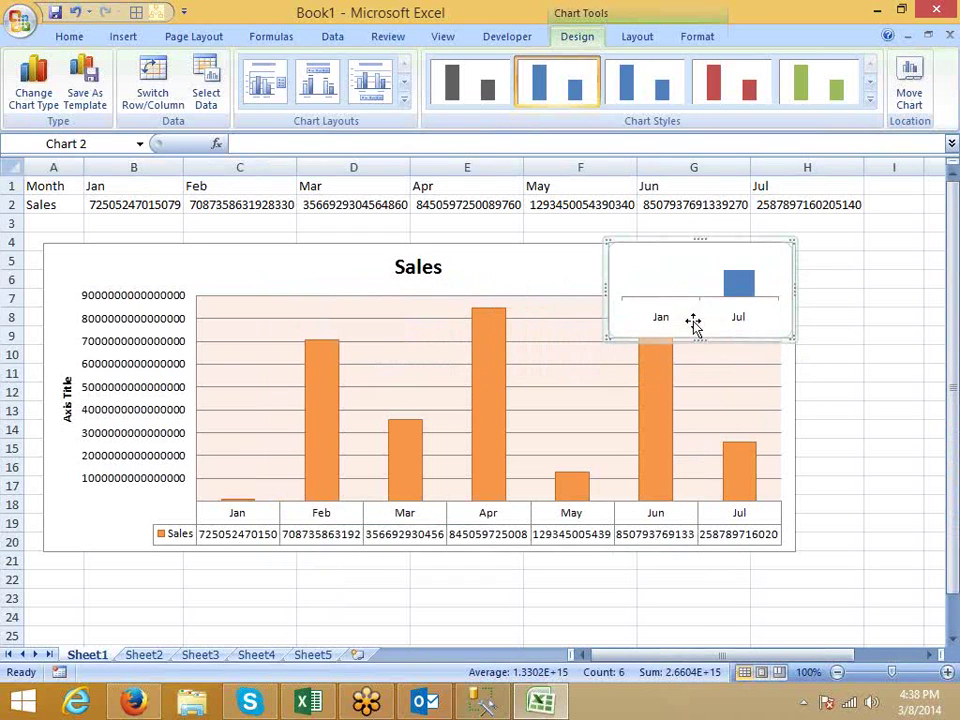
left_click(788, 408)
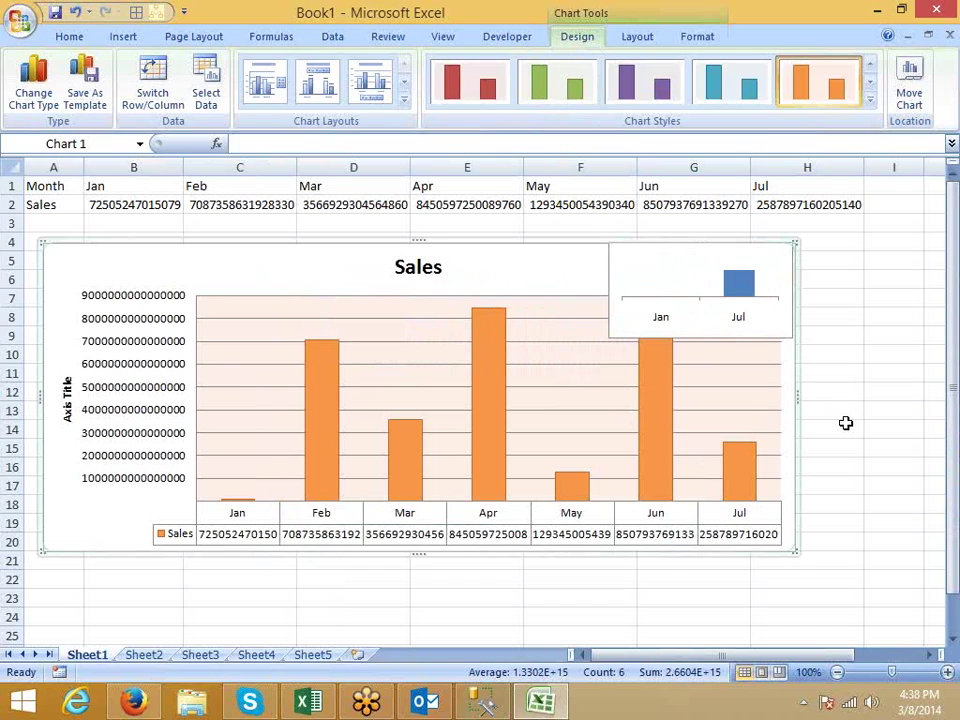
left_click(703, 330)
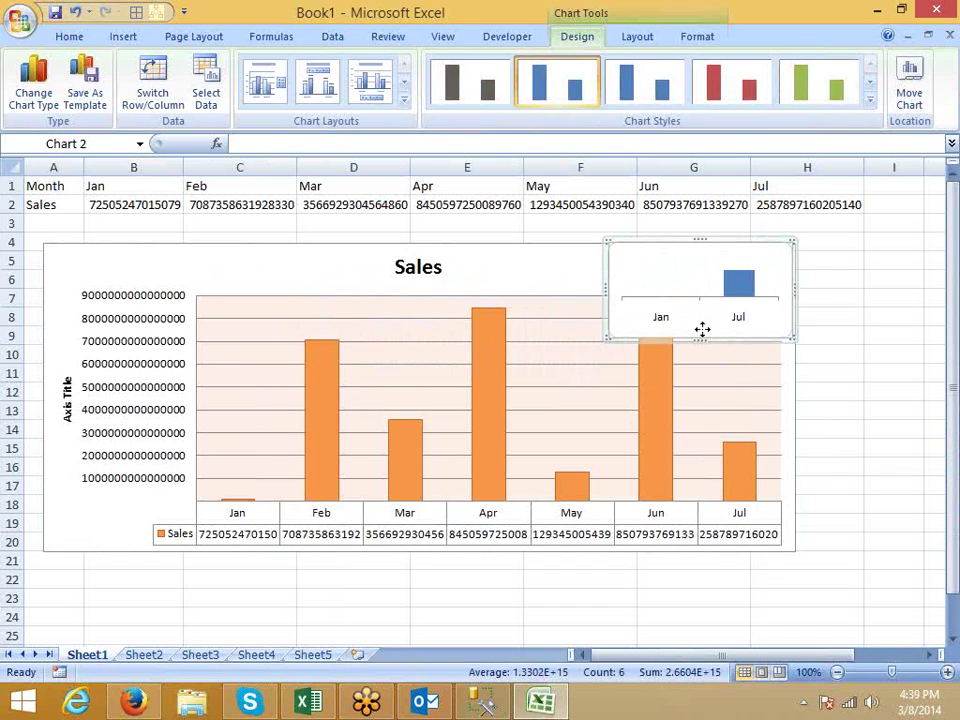
right_click(703, 330)
left_click(778, 622)
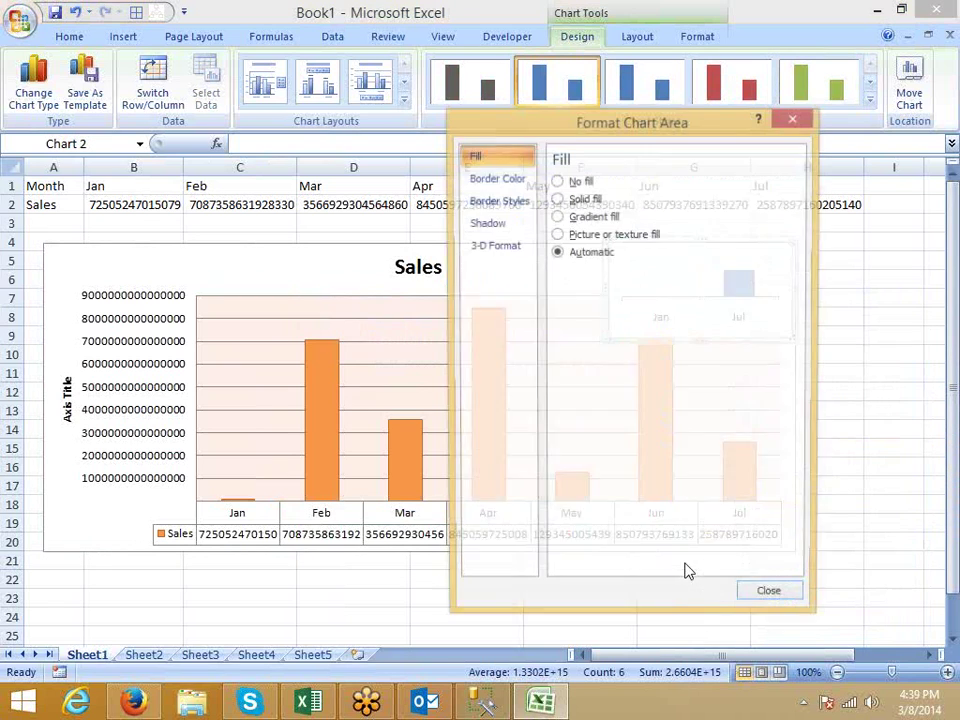
left_click(562, 181)
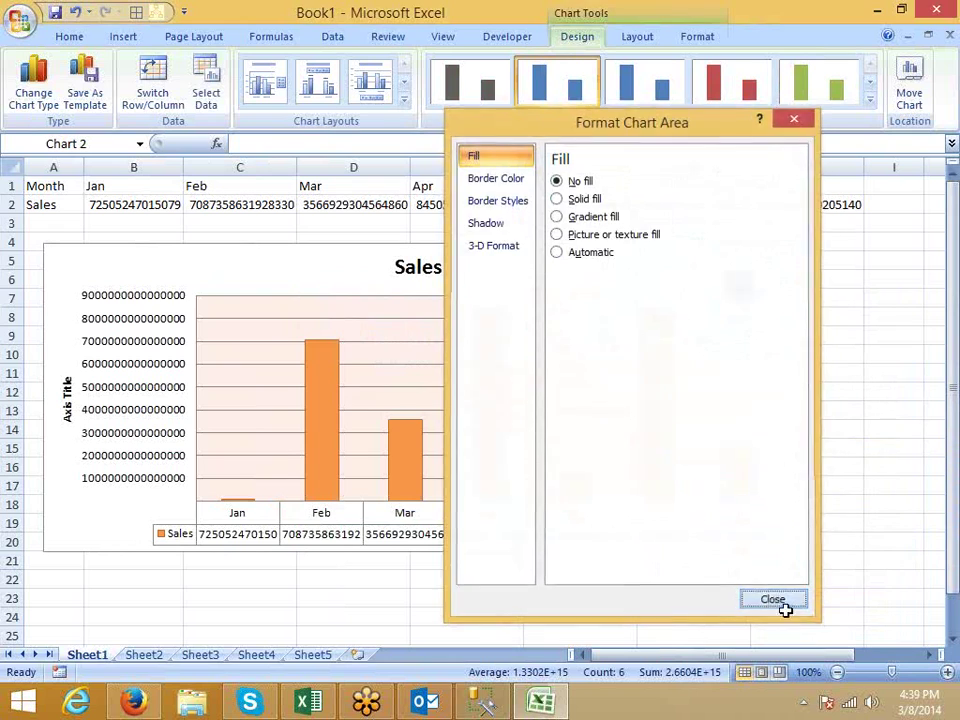
left_click(783, 603)
left_click(660, 272)
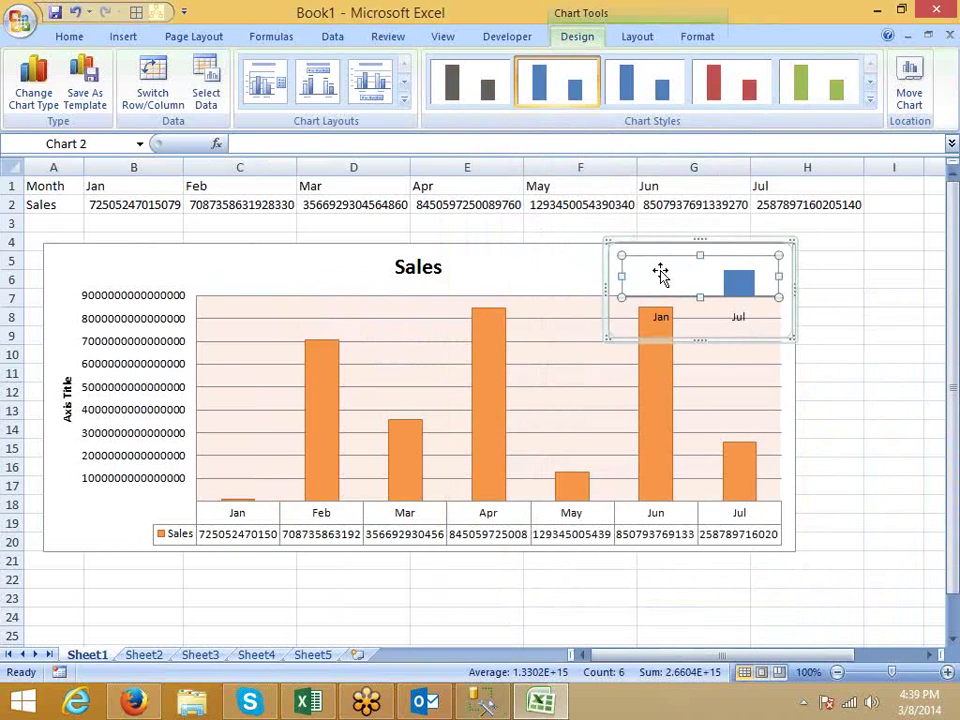
left_click(806, 412)
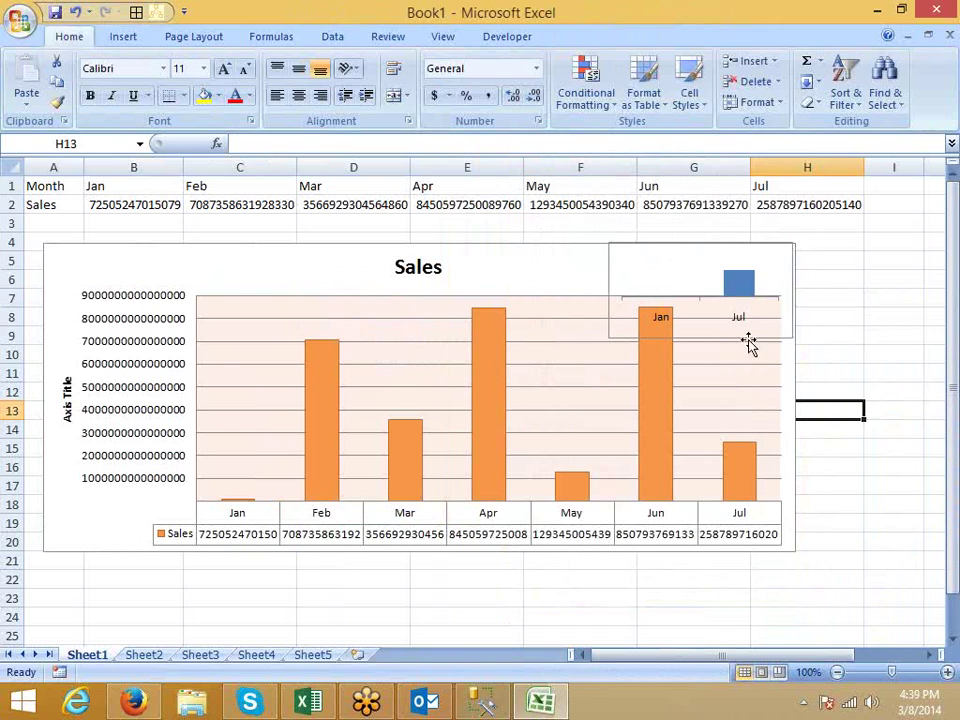
- Set the border color of the small Jan and Jul chart's area to No line
left_click(749, 343)
right_click(749, 340)
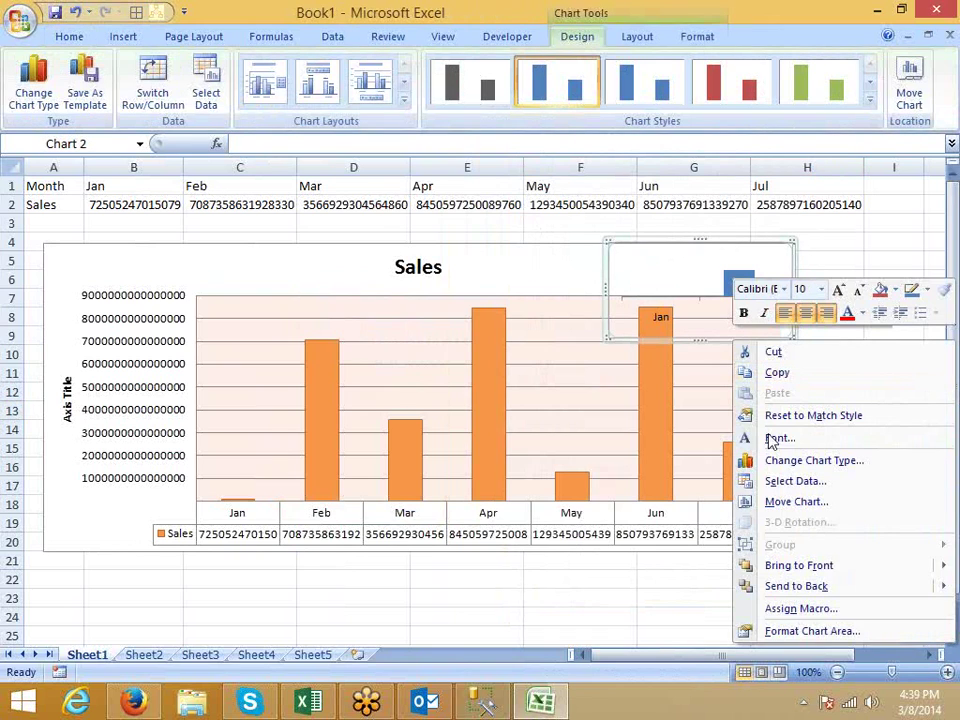
left_click(785, 633)
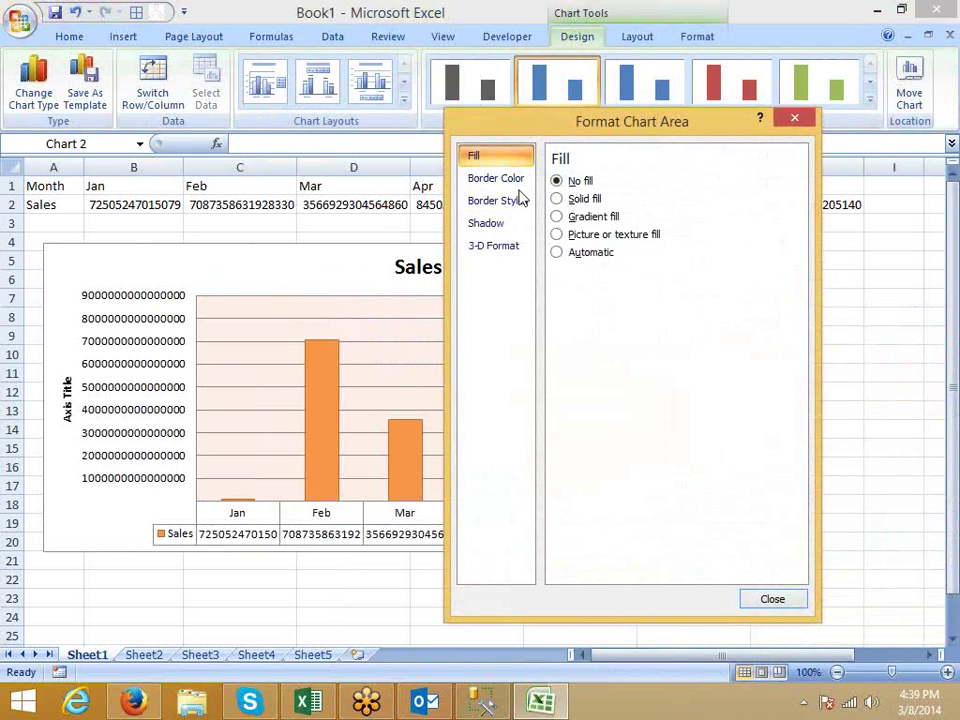
left_click(515, 186)
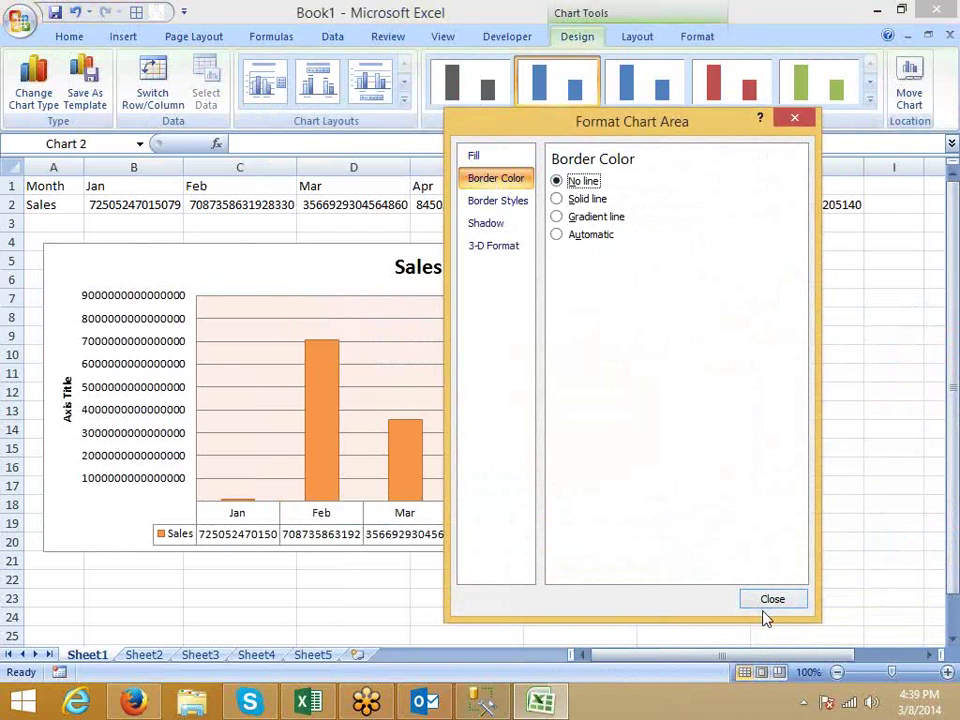
left_click(797, 606)
key("Escape")
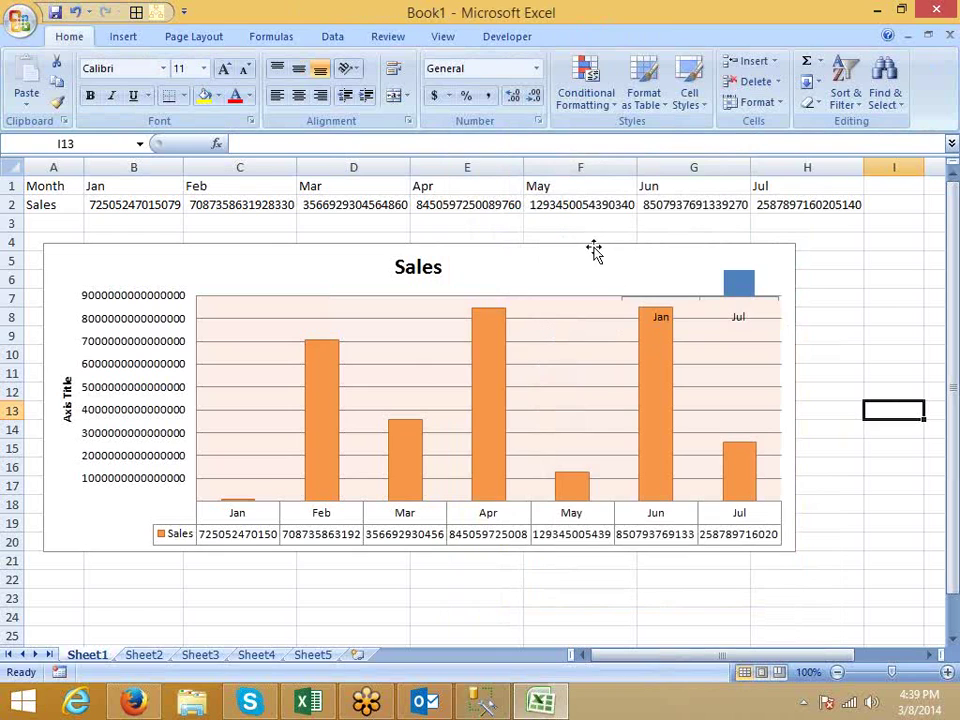
- Recalculate the random sales values so both charts update, and select the Jan sales cell B2
left_click(568, 204)
left_click(848, 279)
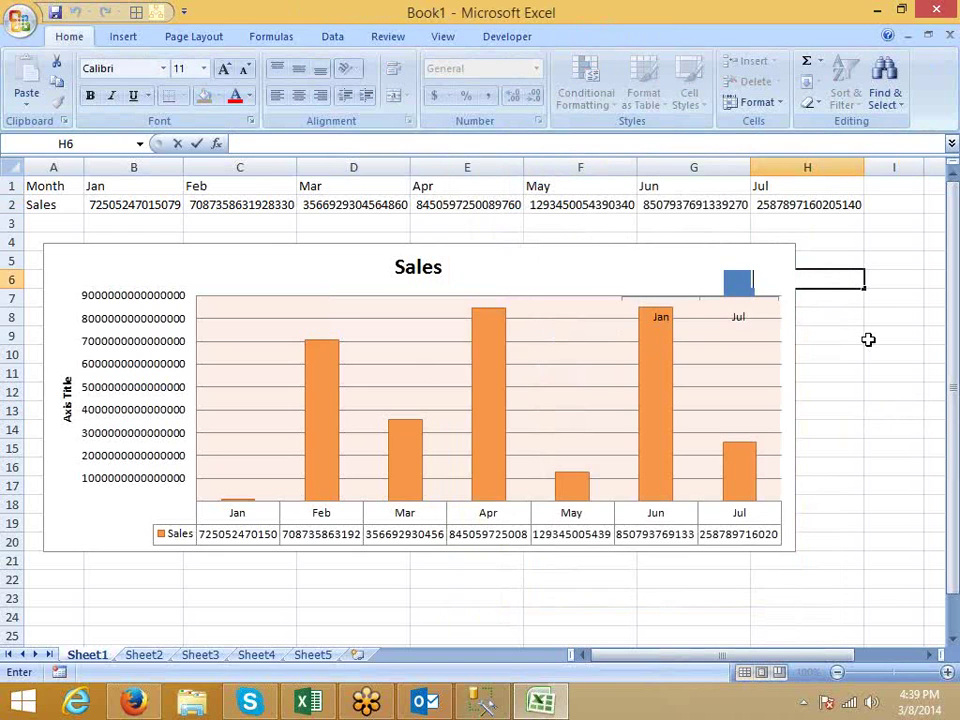
left_click(868, 339)
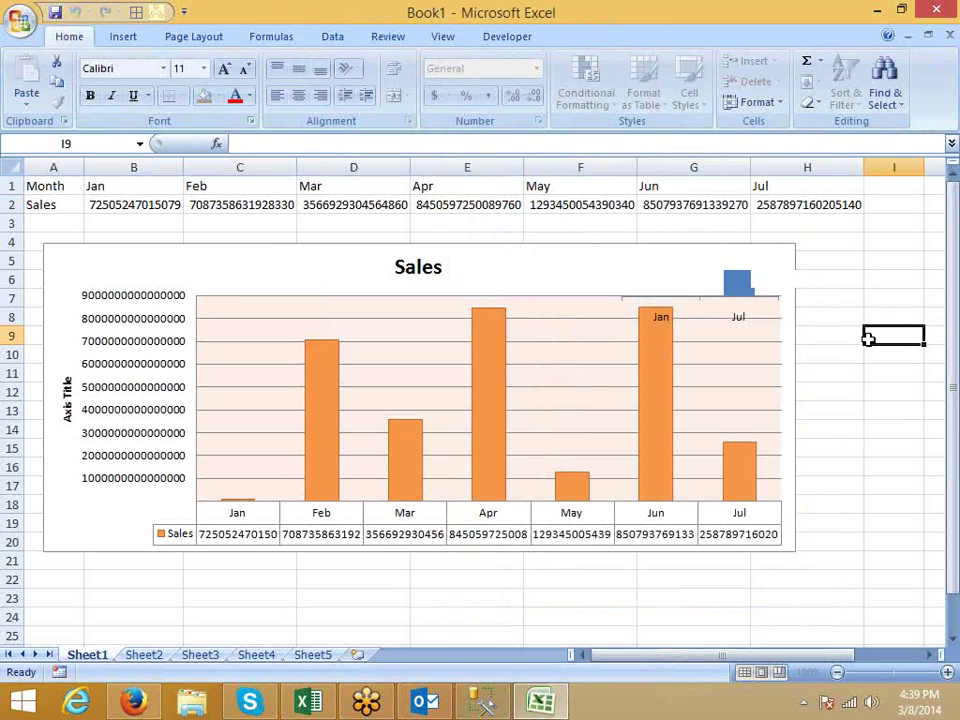
key("F9")
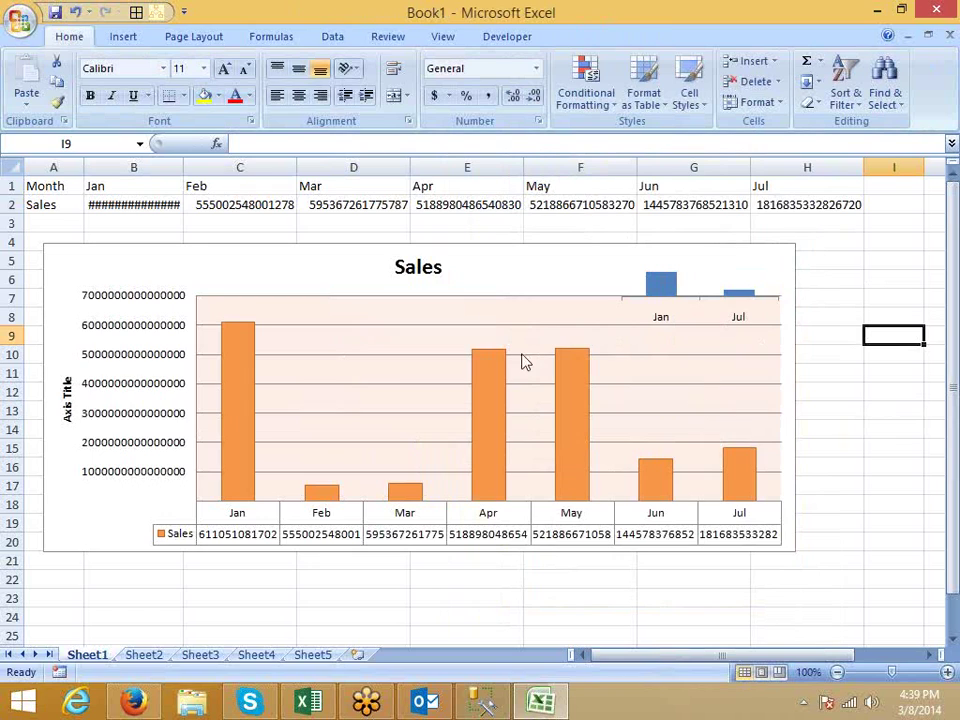
left_click(203, 208)
left_click(158, 208)
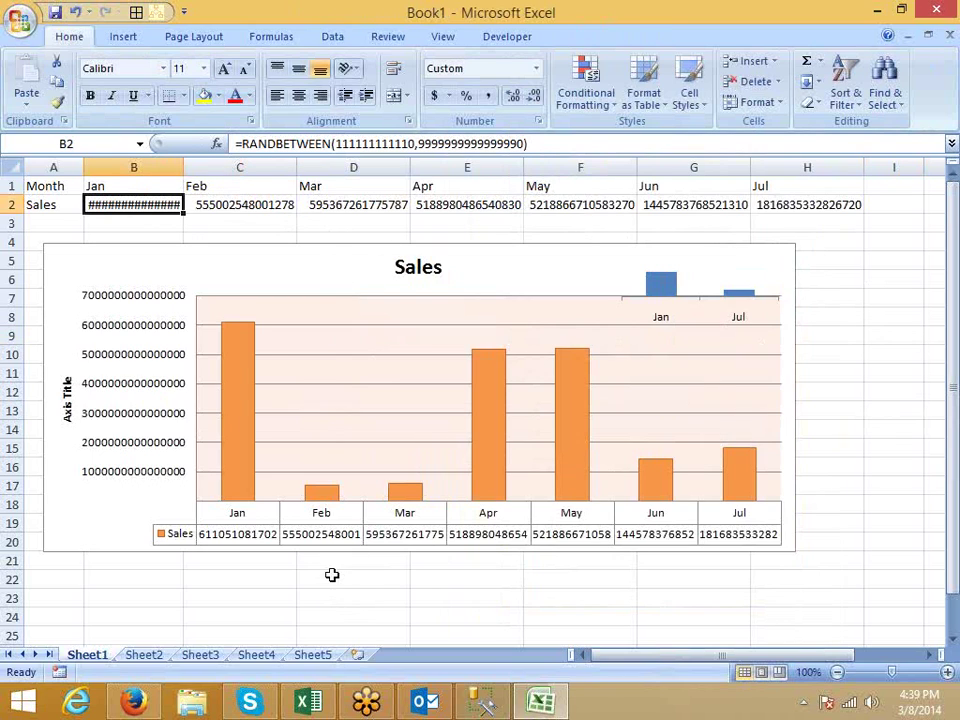
- Autofit the width of column B so January's sales figure is fully displayed
double_click(180, 165)
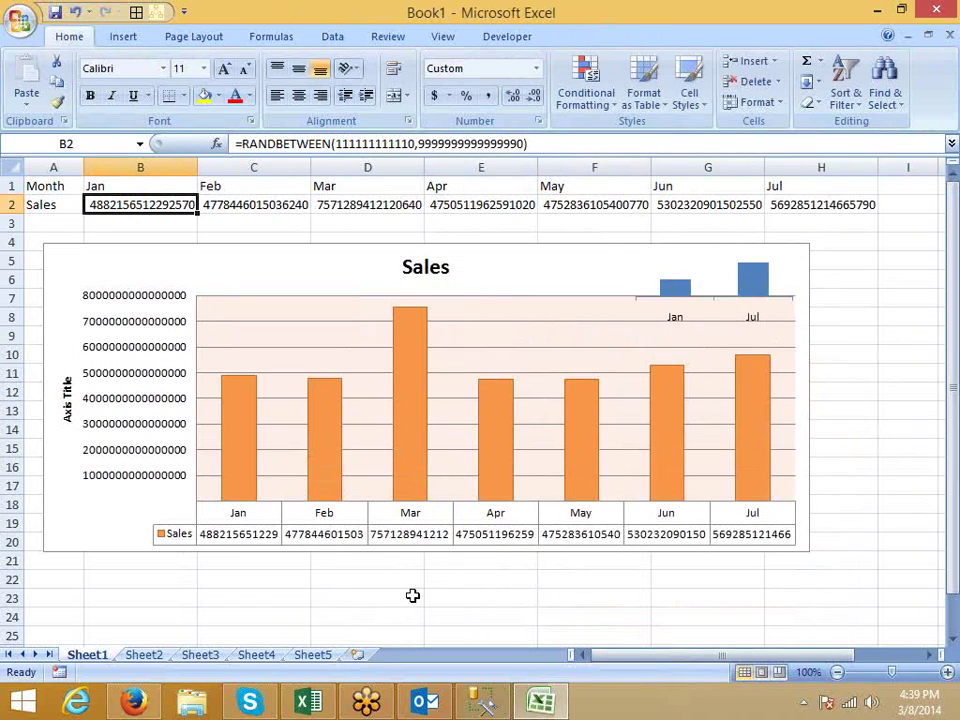
double_click(322, 578)
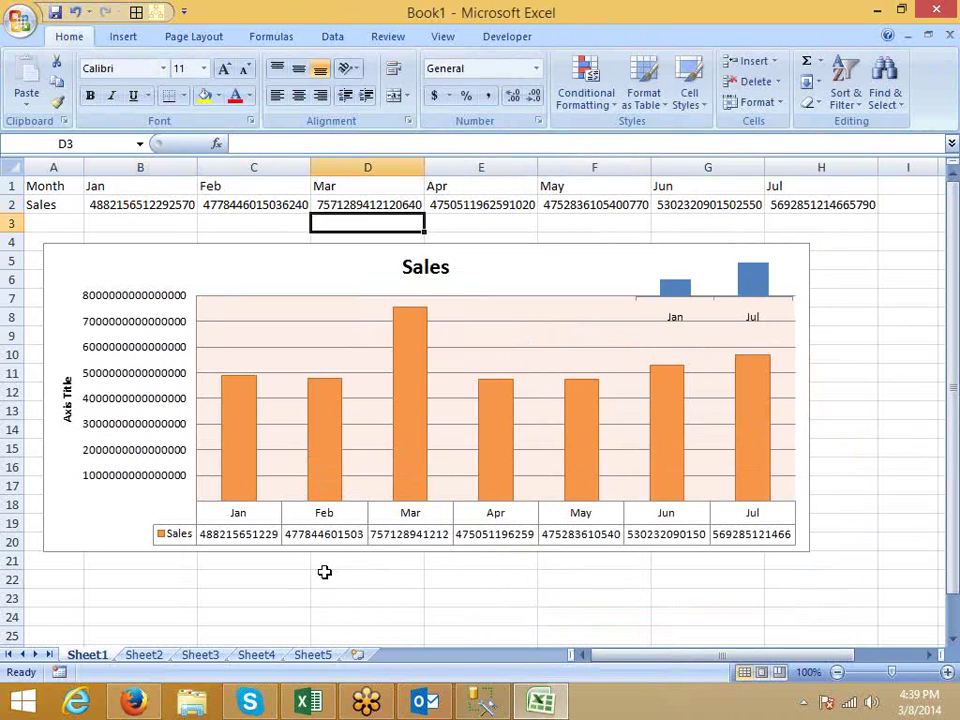
left_click(252, 592)
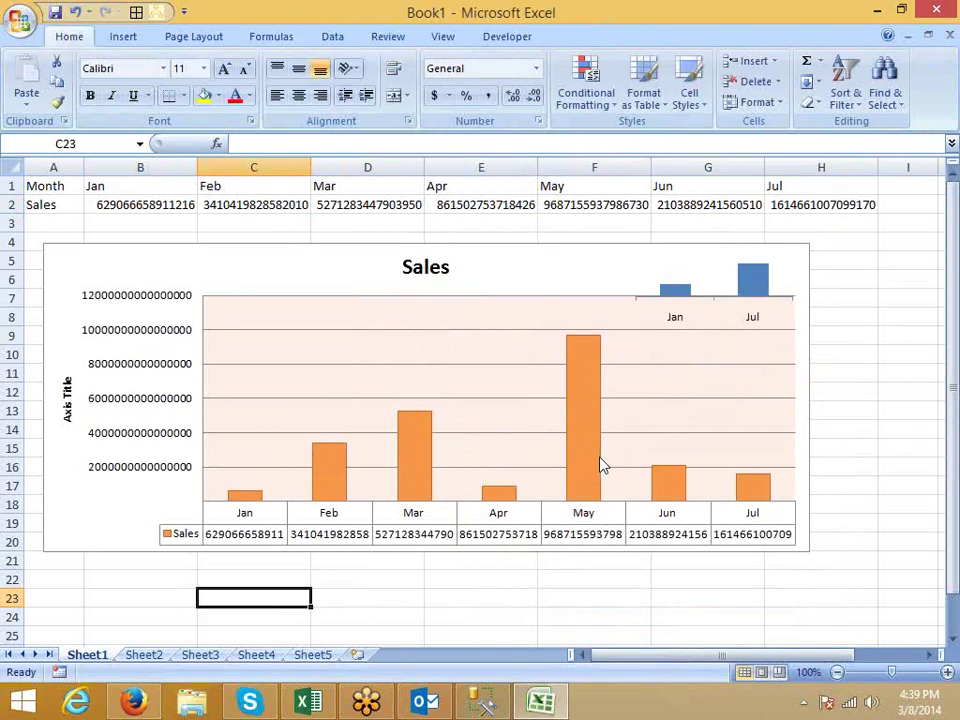
- Check the formula behind January's sales figure and recalculate the random sales values by committing an empty cell below the chart
left_click(166, 201)
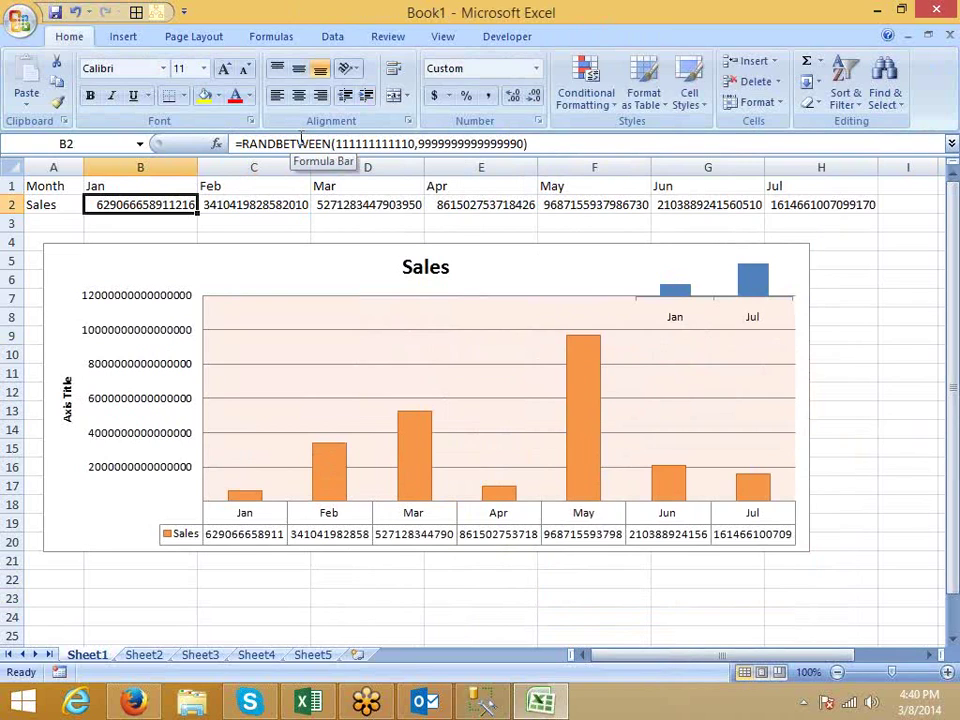
left_click(156, 572)
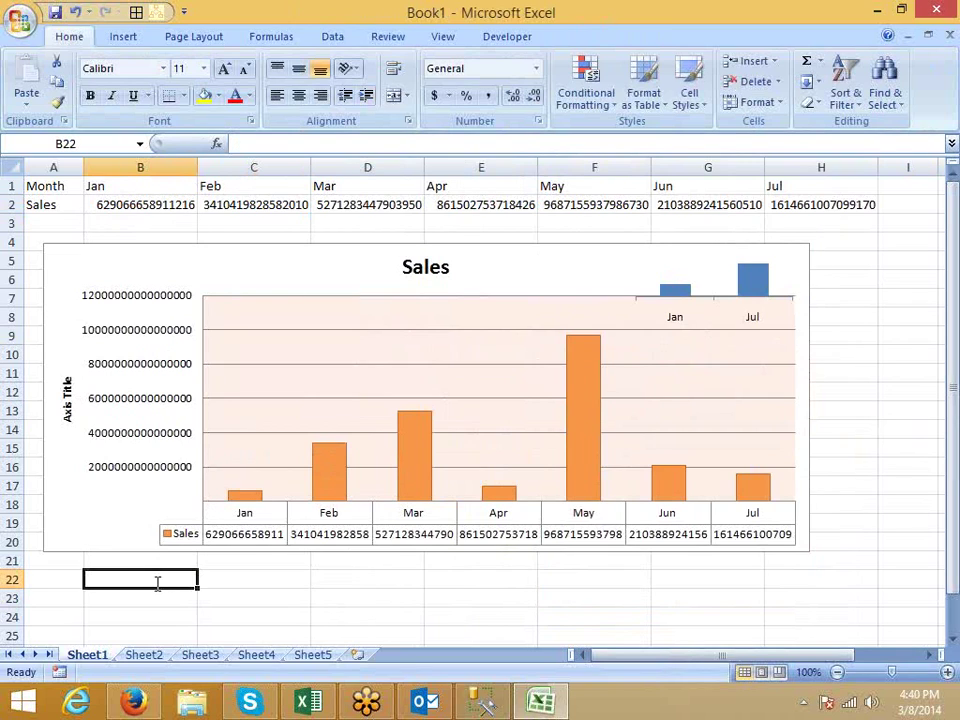
double_click(157, 583)
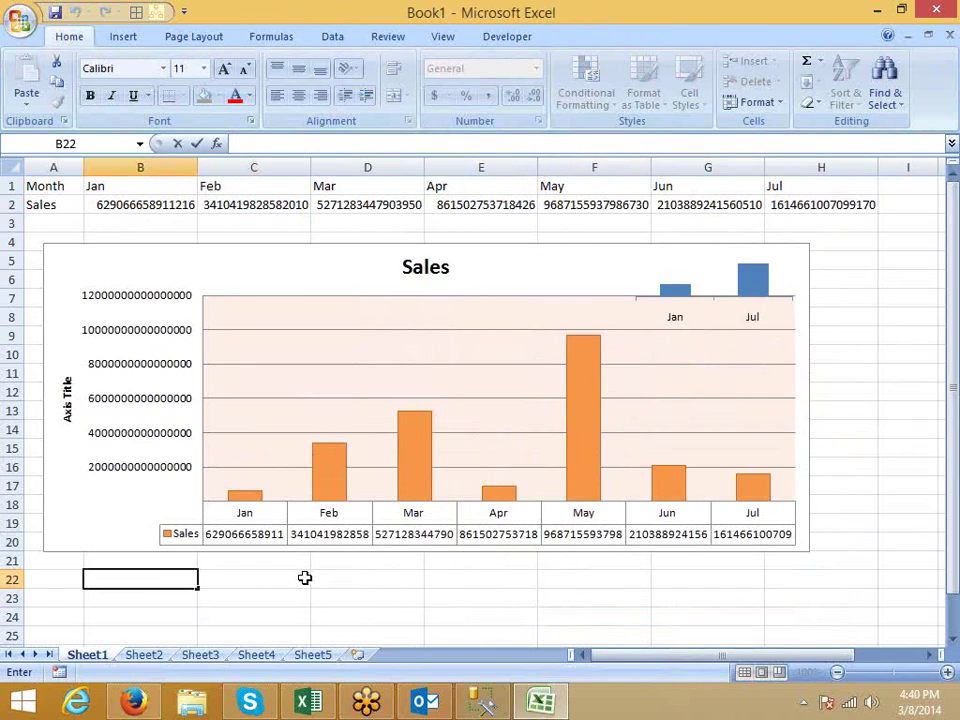
key("Return")
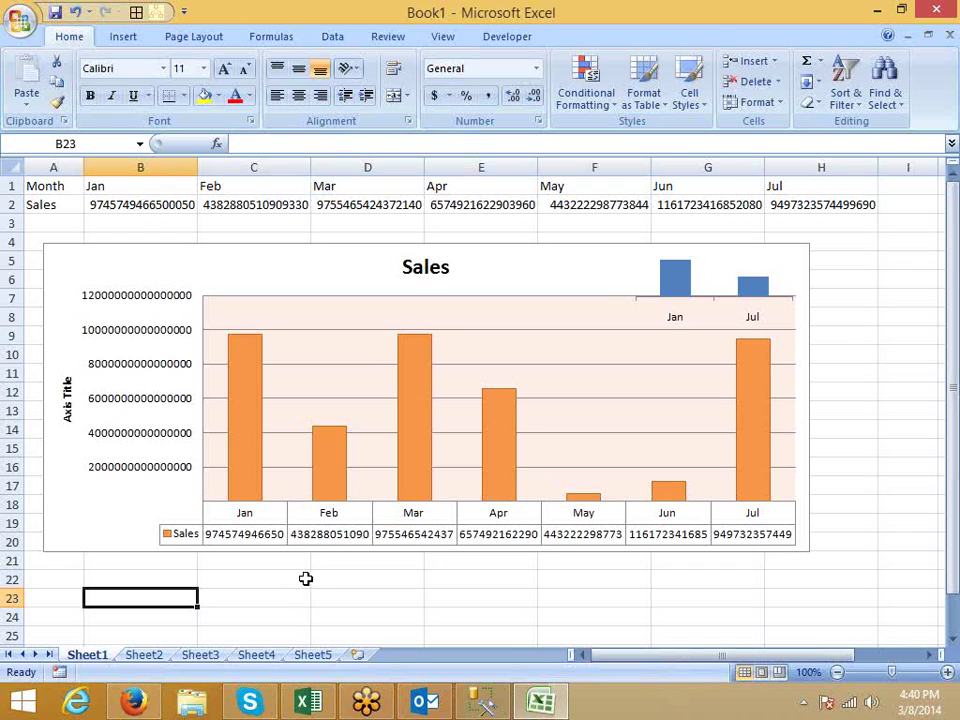
- Replace the RANDBETWEEN formulas in B2:H2 with their static values
left_click_drag(141, 205, 748, 200)
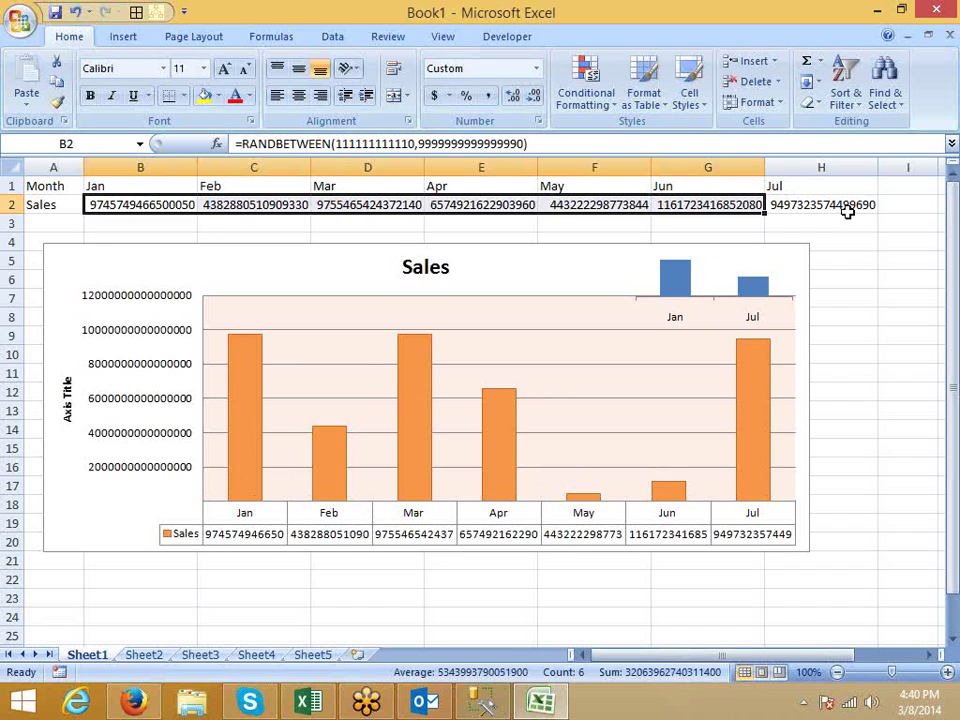
left_click_drag(844, 204, 152, 201)
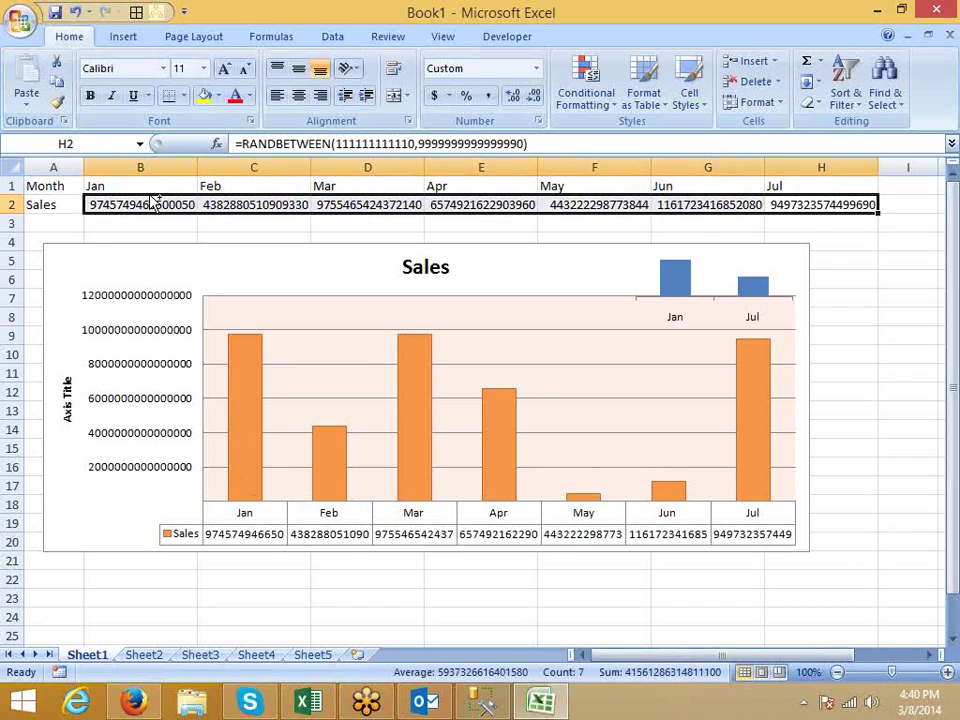
key("ctrl+c")
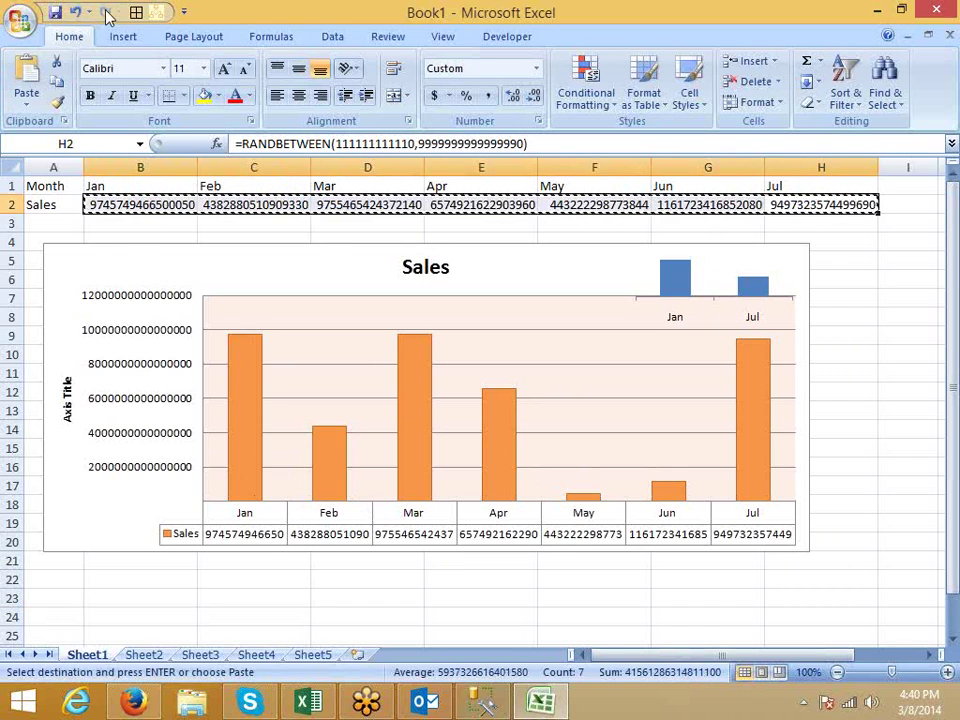
left_click(27, 97)
left_click(66, 167)
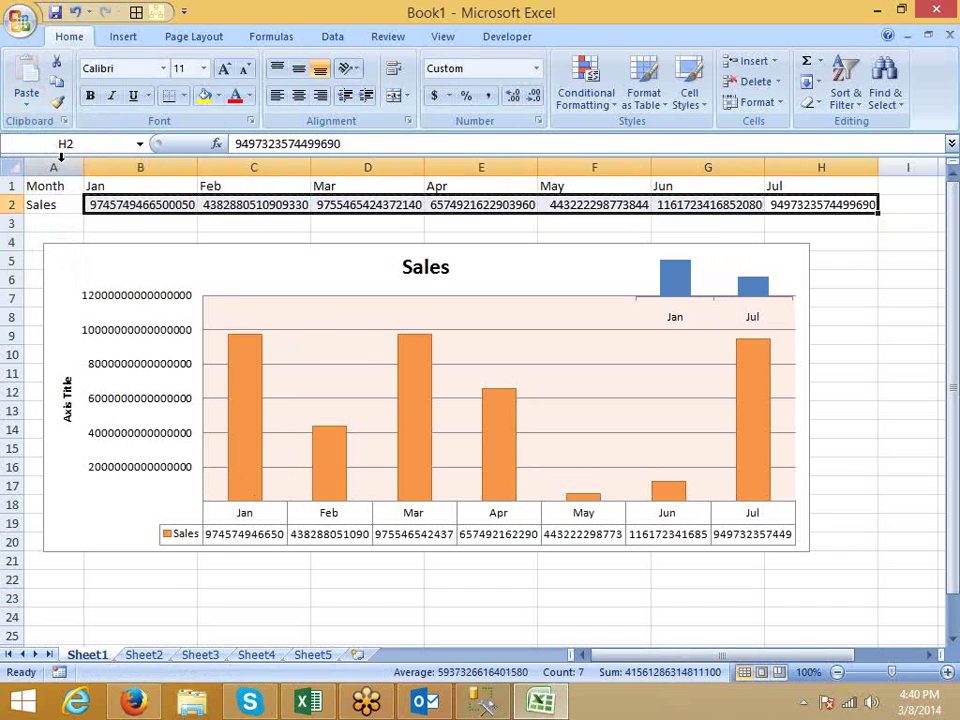
left_click(326, 582)
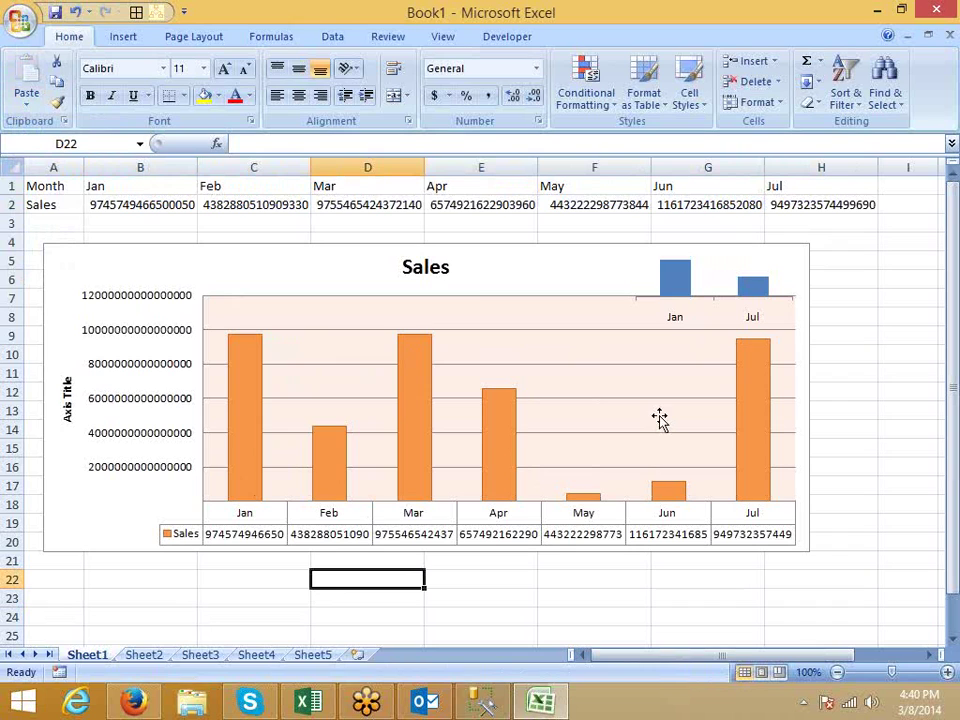
- Give the Sales chart's chart area a solid white fill with 0% transparency
left_click(553, 264)
right_click(553, 264)
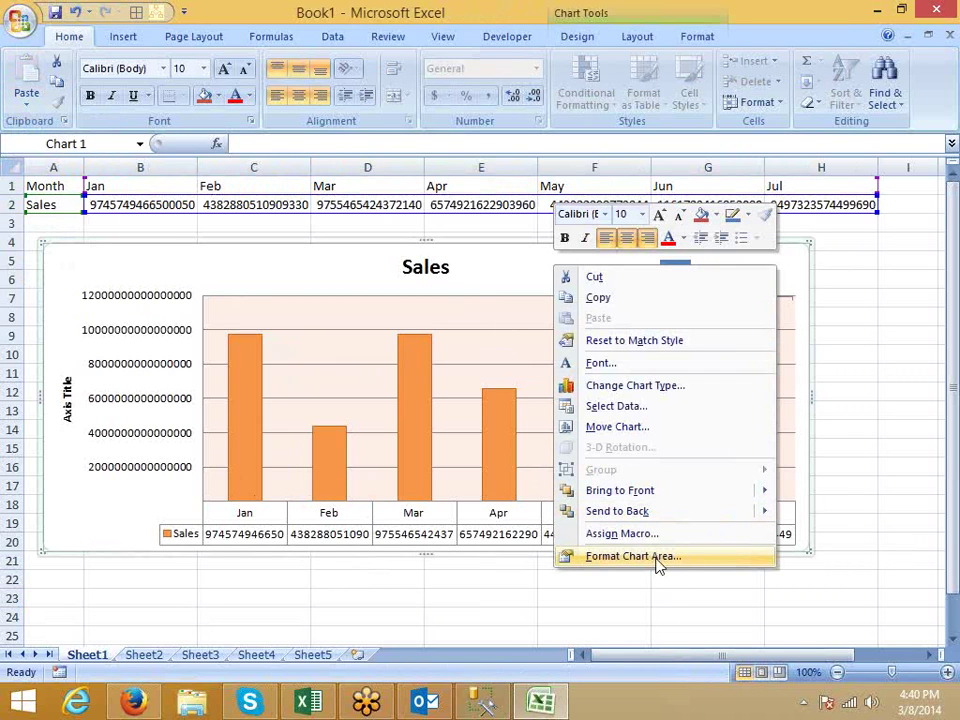
left_click(640, 556)
left_click(582, 199)
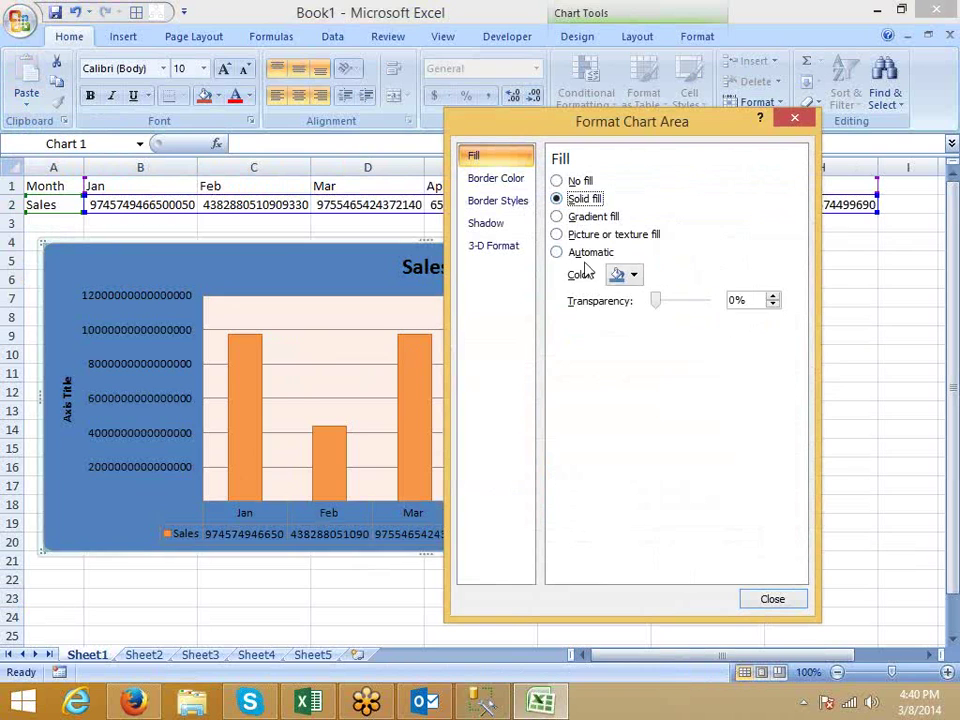
left_click_drag(578, 137, 170, 159)
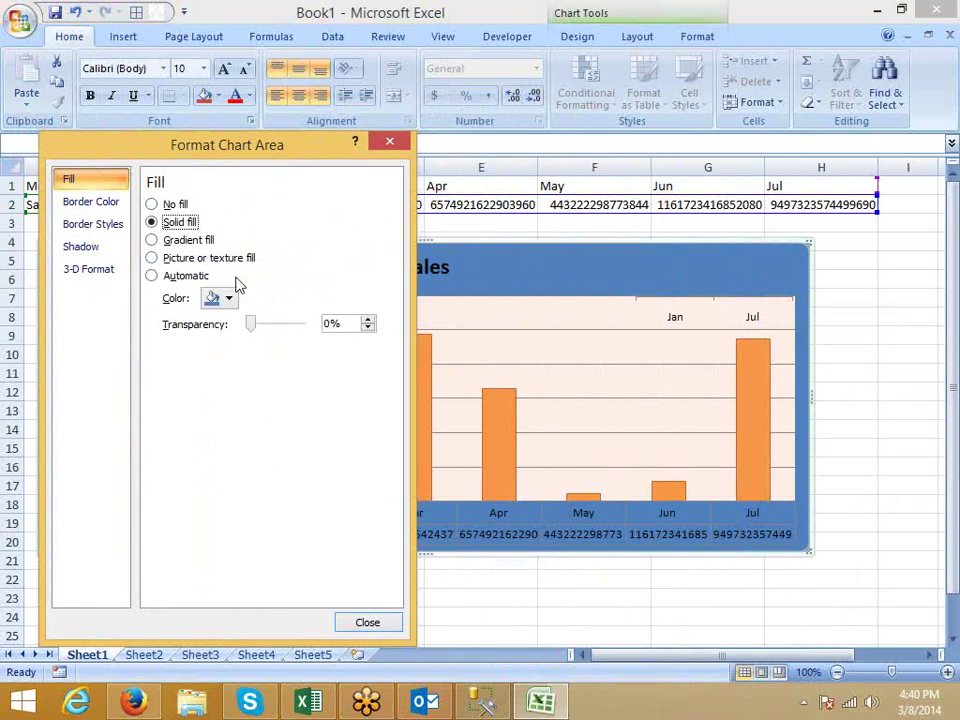
mouse_move(252, 322)
left_mouse_down()
mouse_move(295, 331)
mouse_move(250, 331)
mouse_move(303, 332)
mouse_move(244, 328)
left_mouse_up()
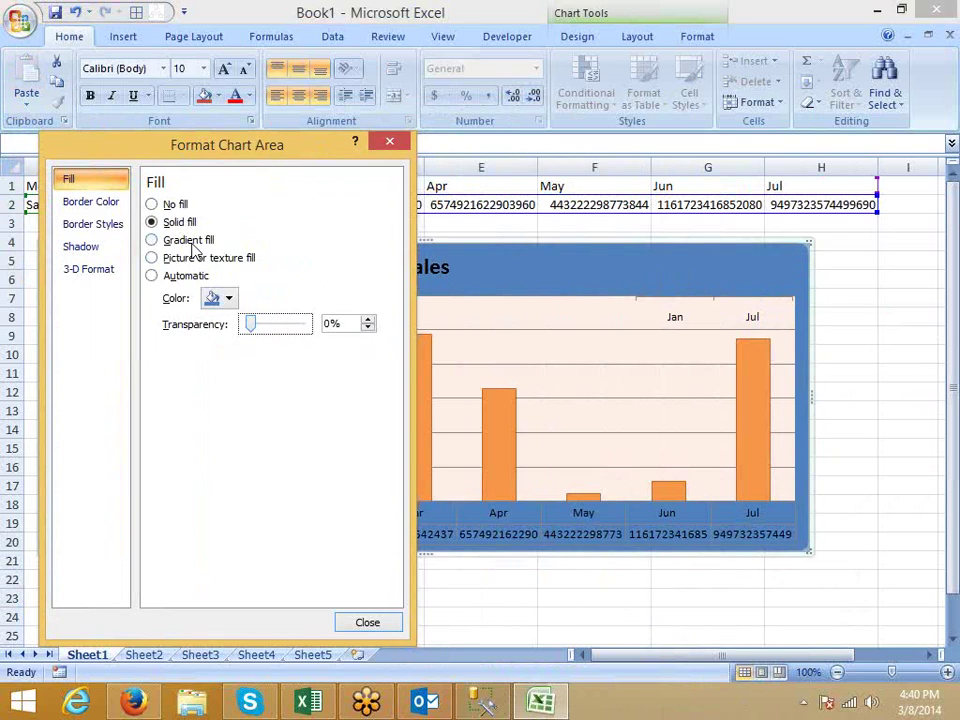
left_click(214, 298)
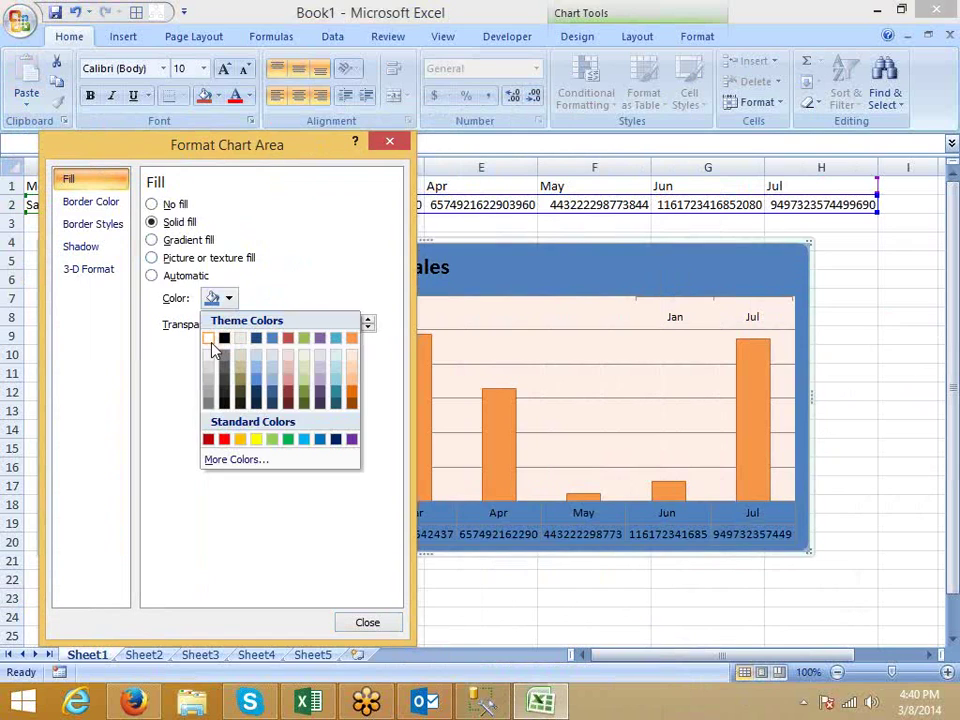
left_click(213, 345)
- Apply a gradient fill to the chart area using the yellow-to-dark-red preset colors and the Radial type
left_click(186, 241)
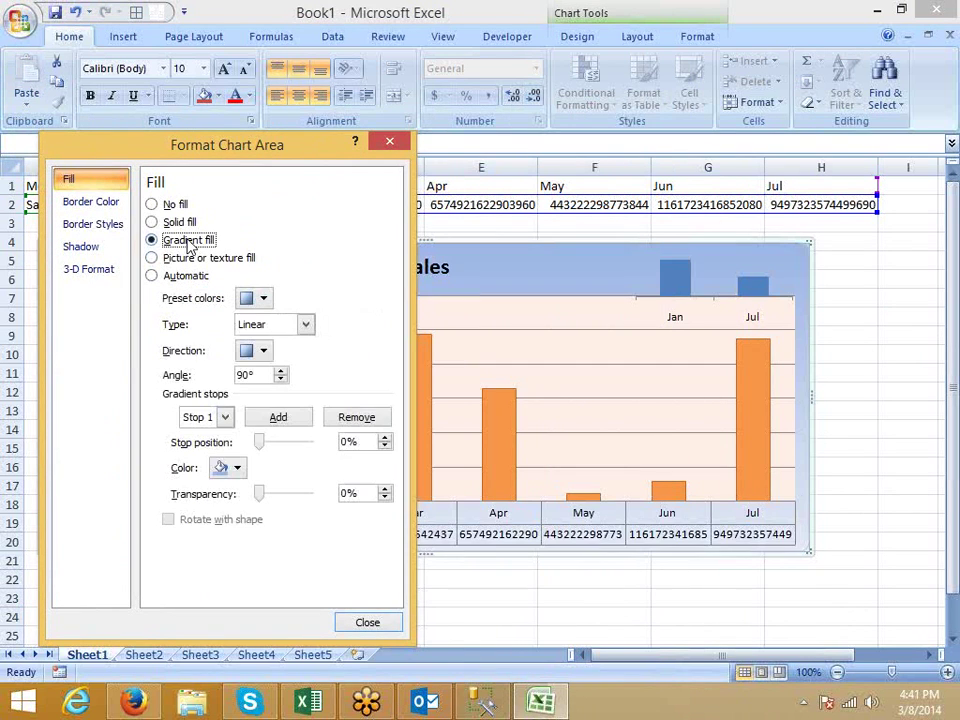
left_click(262, 298)
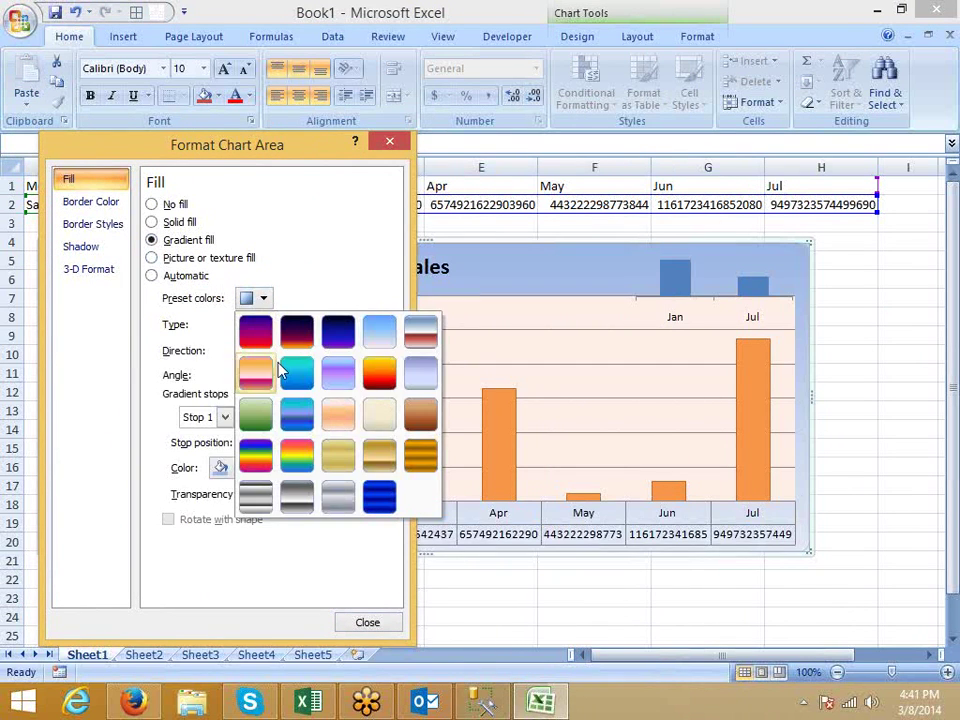
left_click(381, 375)
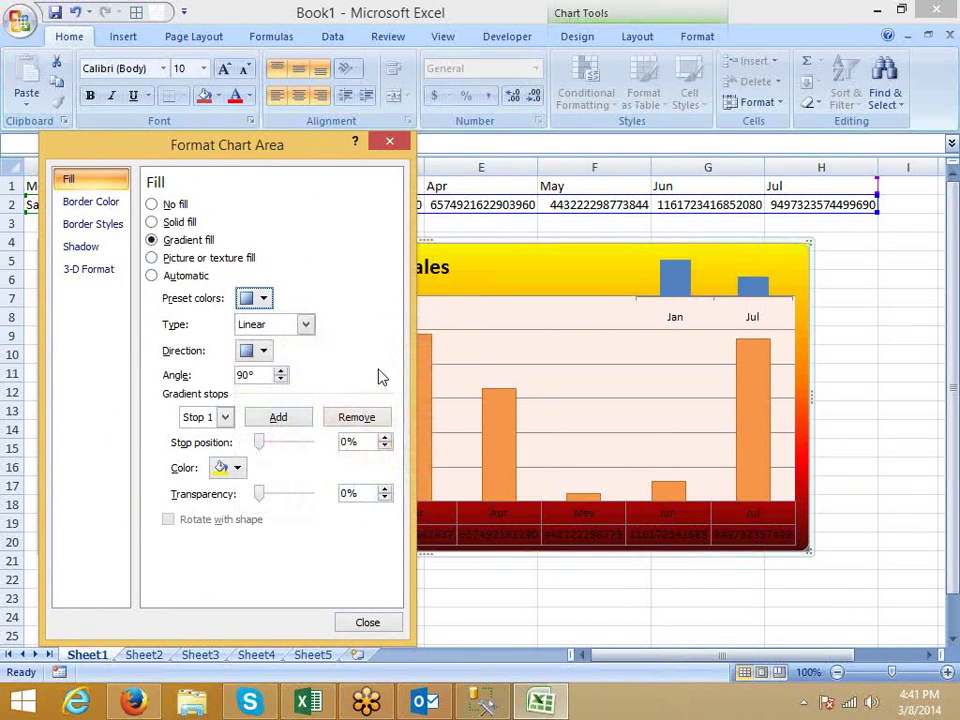
left_click(303, 328)
left_click(268, 361)
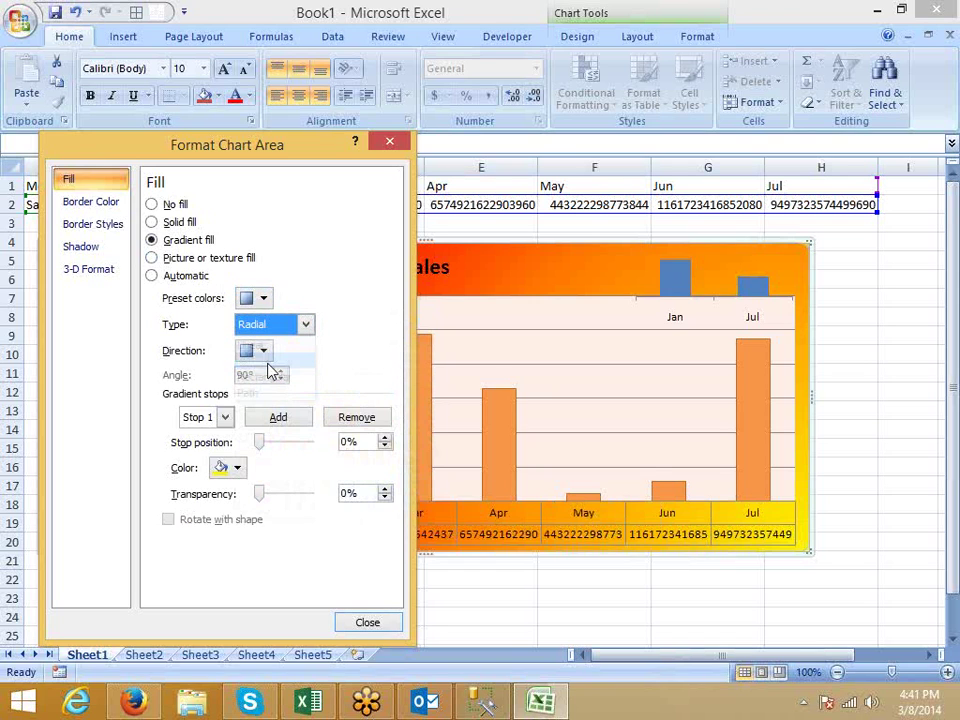
- Remove the plot area's fill and reselect the chart area
left_click(613, 356)
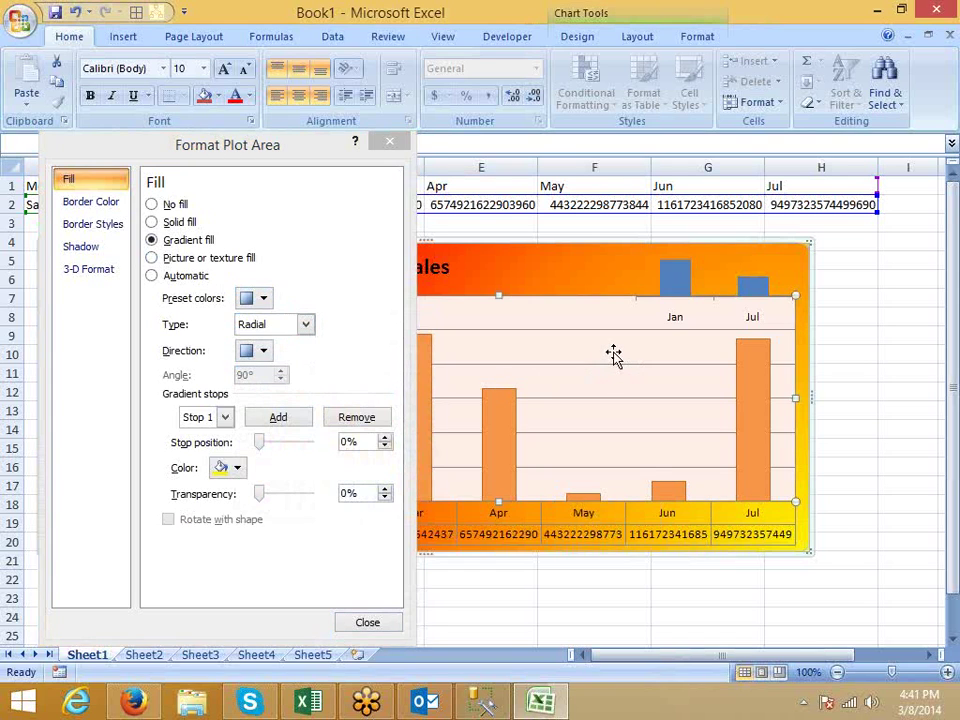
key("Delete")
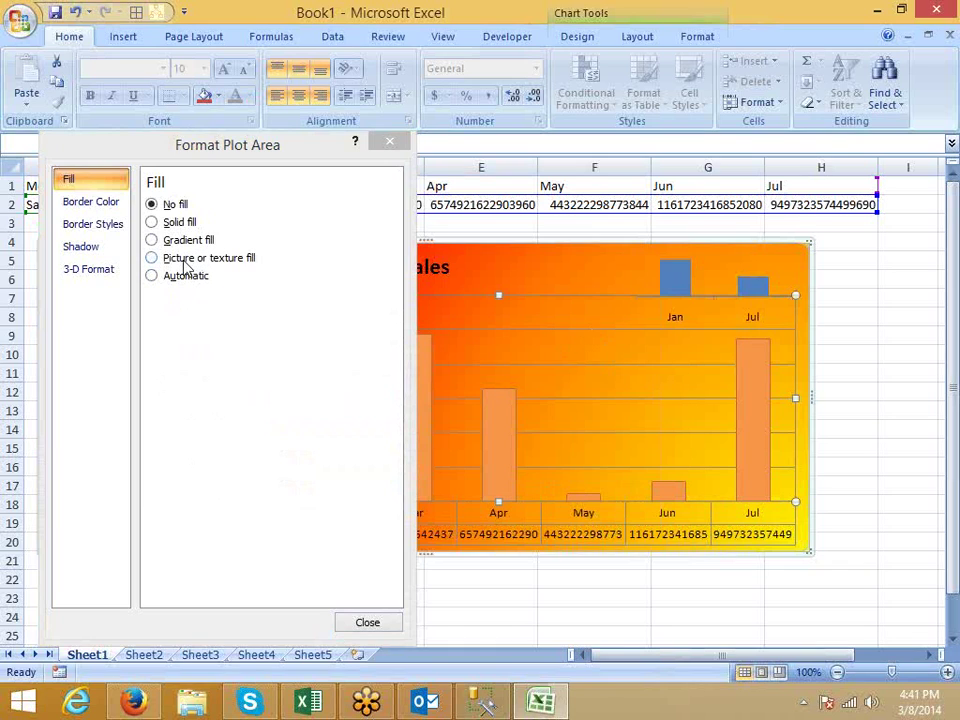
left_click(561, 274)
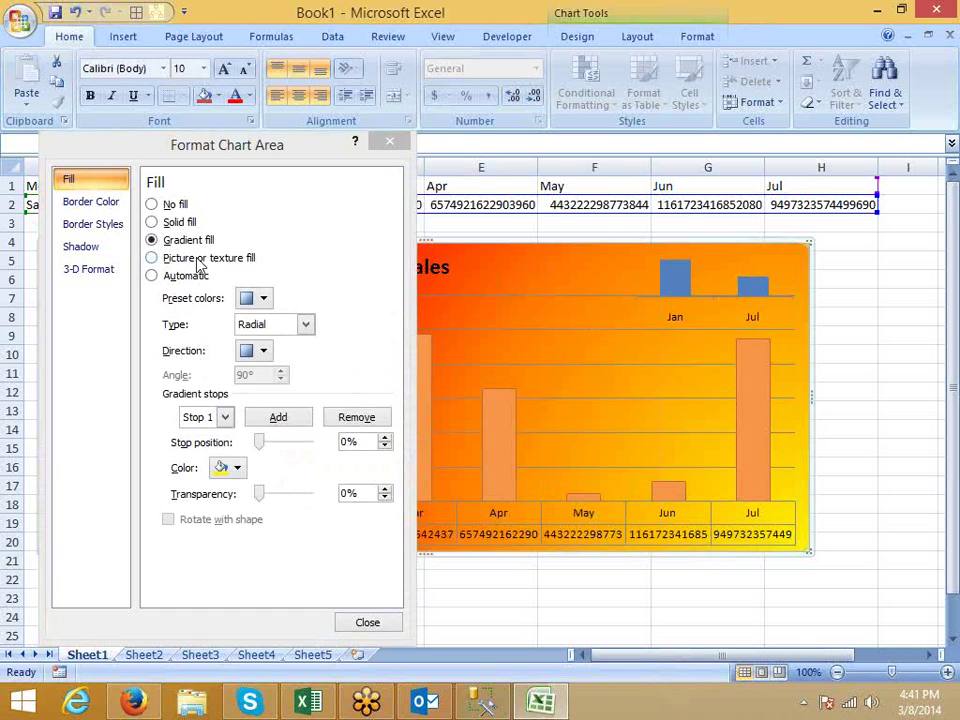
- Fill the chart area with the green marble texture
left_click(197, 260)
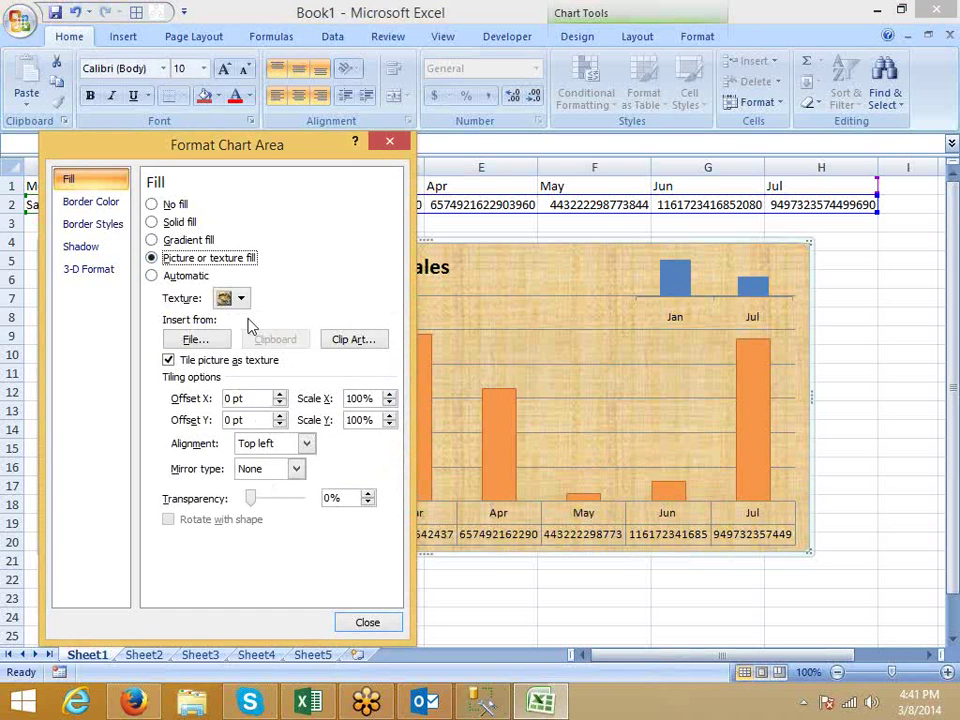
left_click(234, 304)
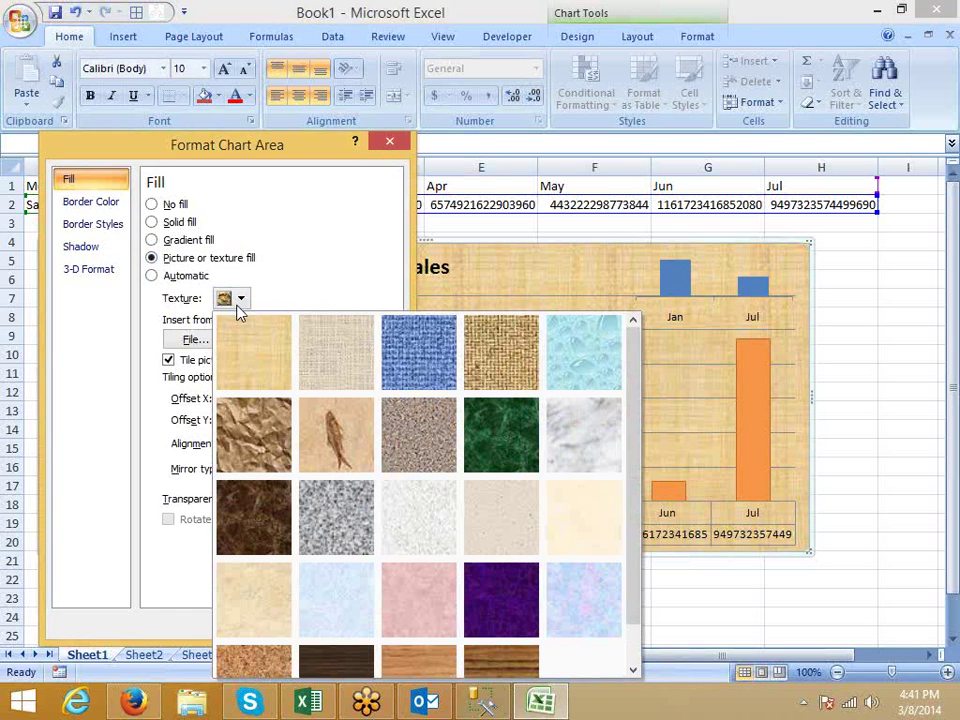
left_click(499, 423)
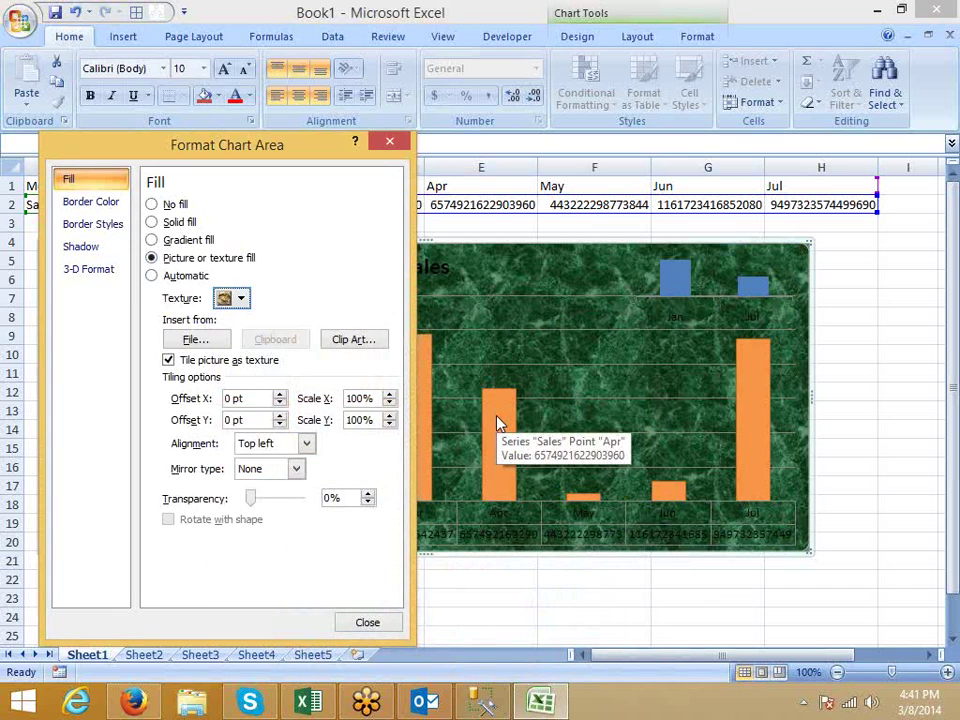
- Fill the chart area with the logo picture from the Desktop and set its transparency to 72%
left_click(224, 342)
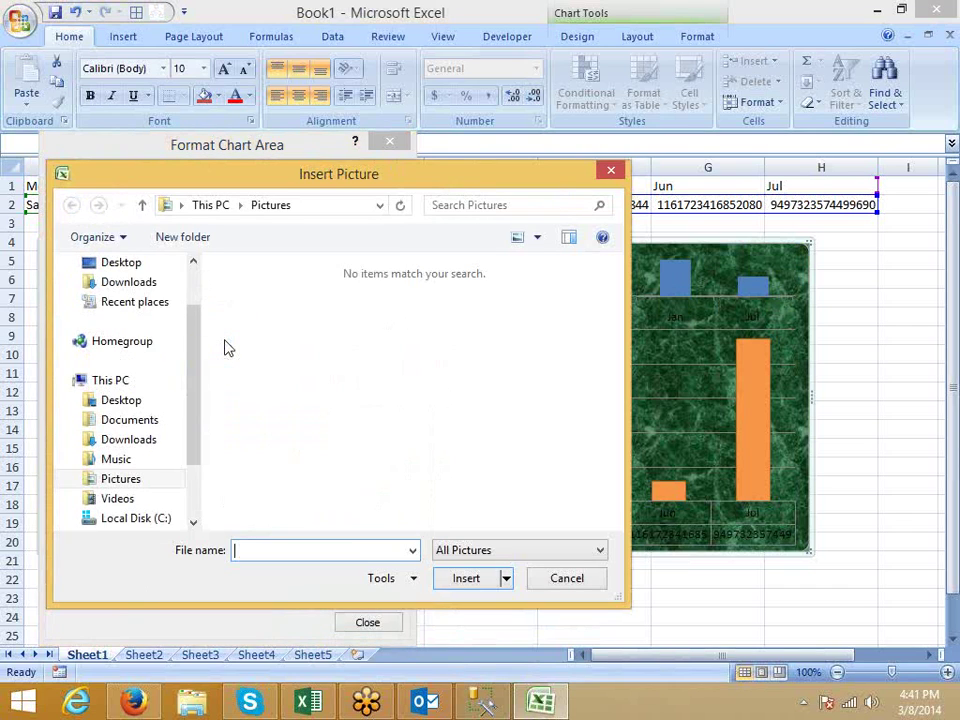
left_click(137, 268)
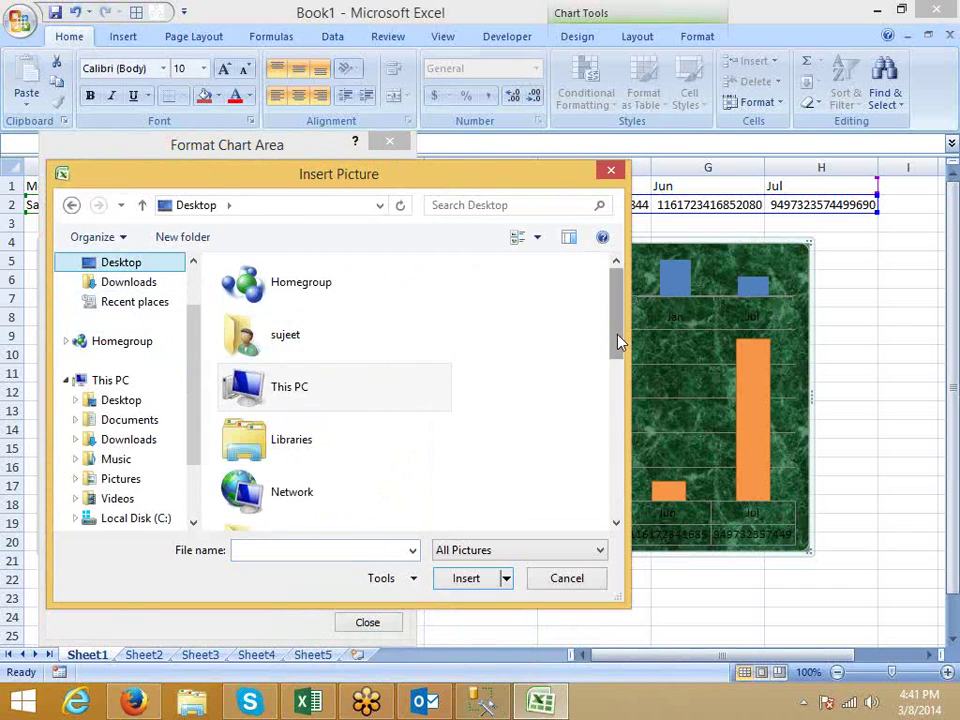
left_click_drag(618, 336, 619, 489)
left_click(300, 512)
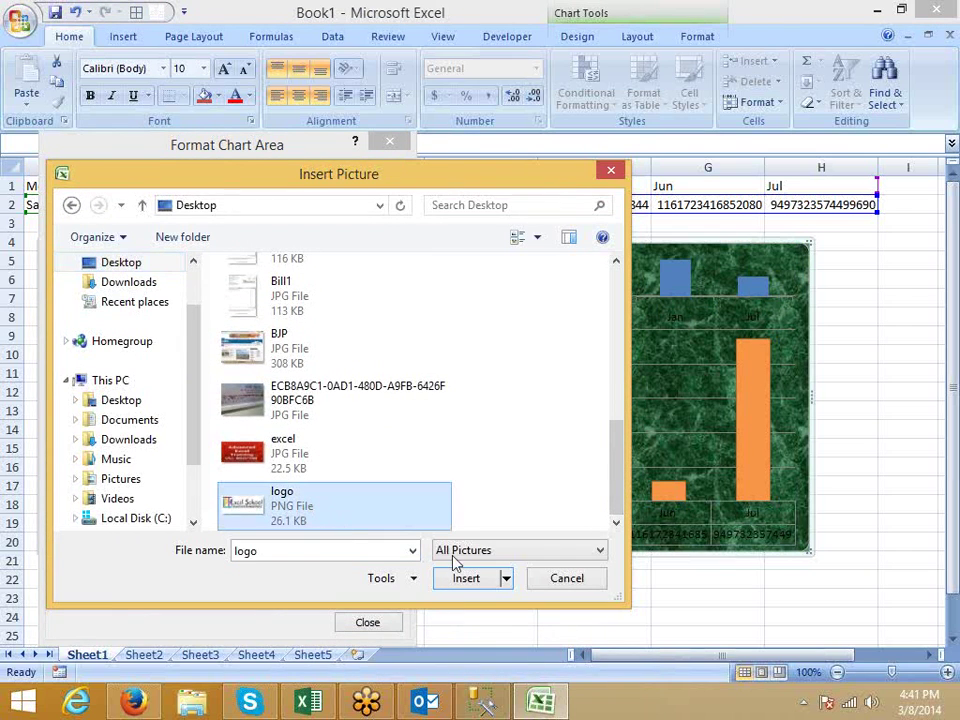
left_click(462, 578)
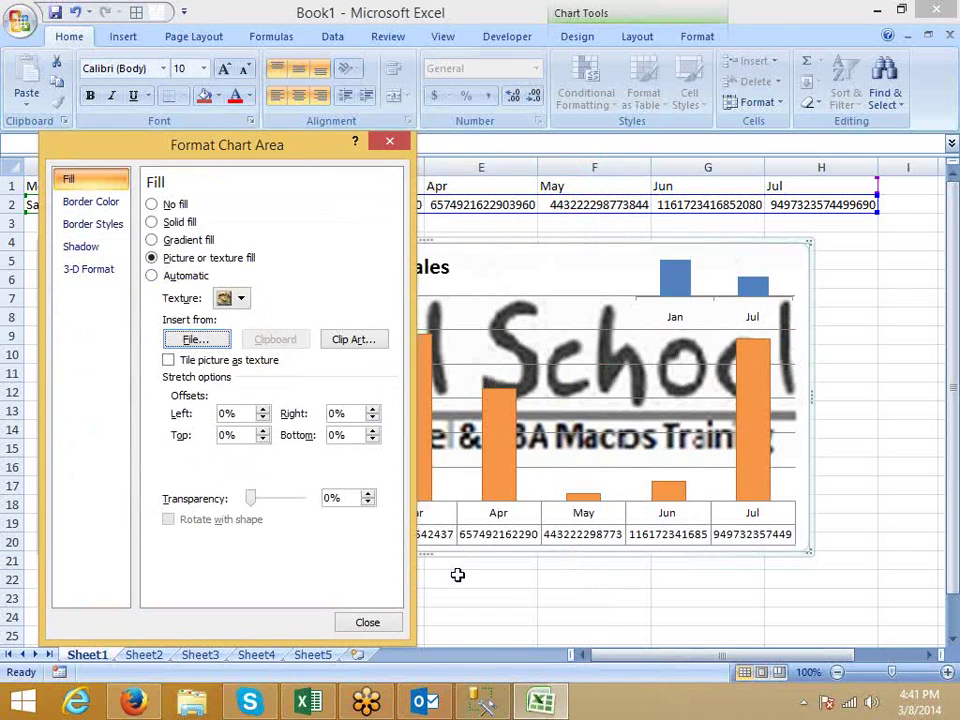
left_click_drag(253, 500, 294, 503)
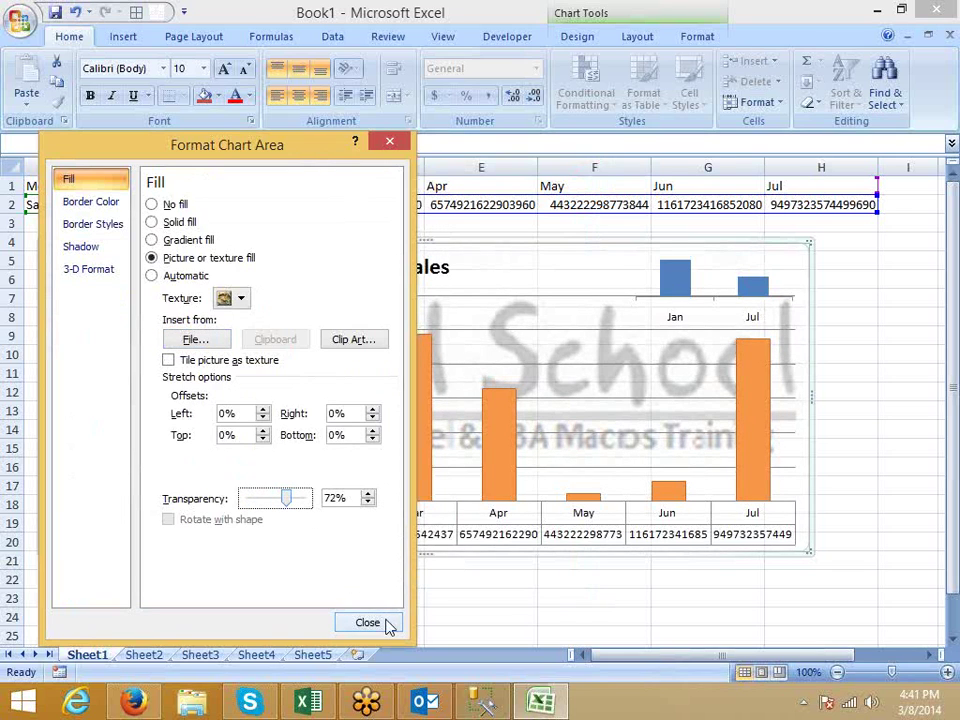
- View the clip art available as a picture fill for the chart area without inserting any
left_click_drag(227, 145, 158, 77)
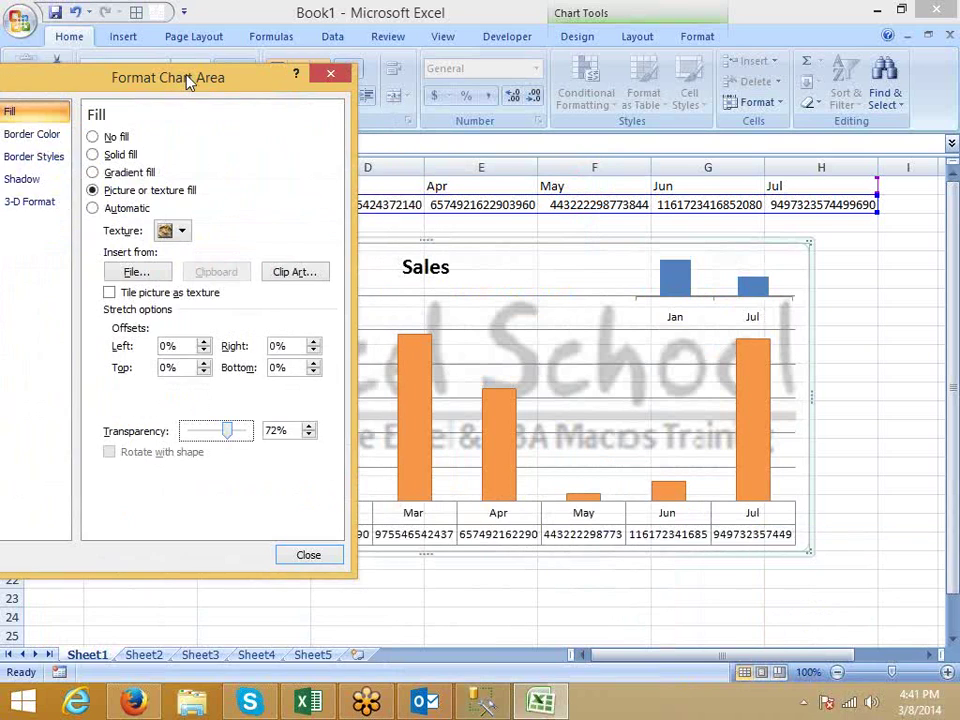
left_click(311, 287)
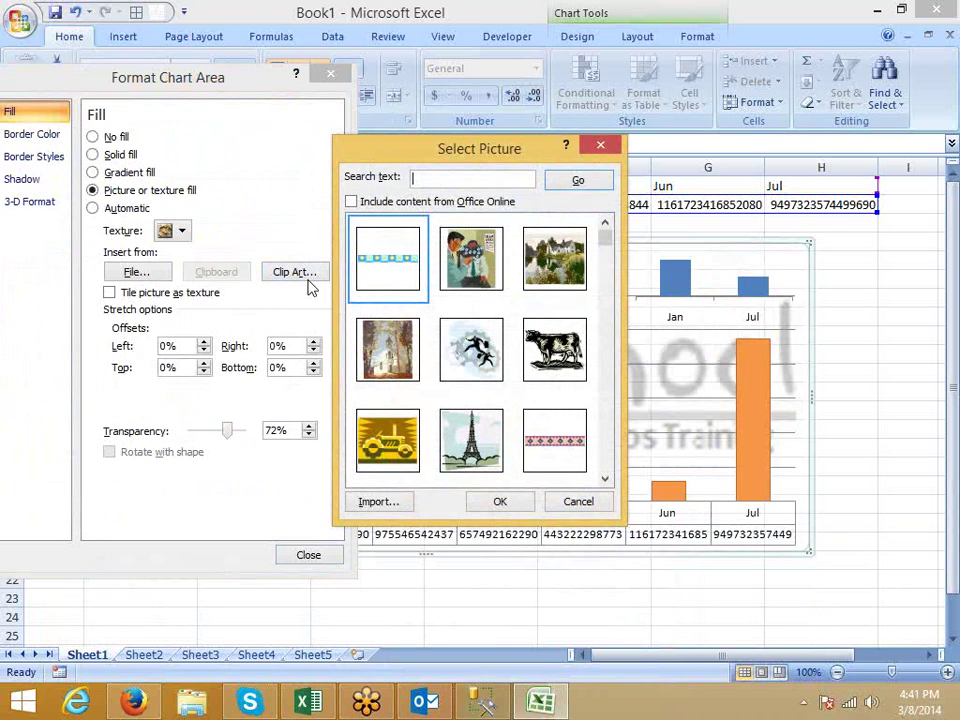
key("Escape")
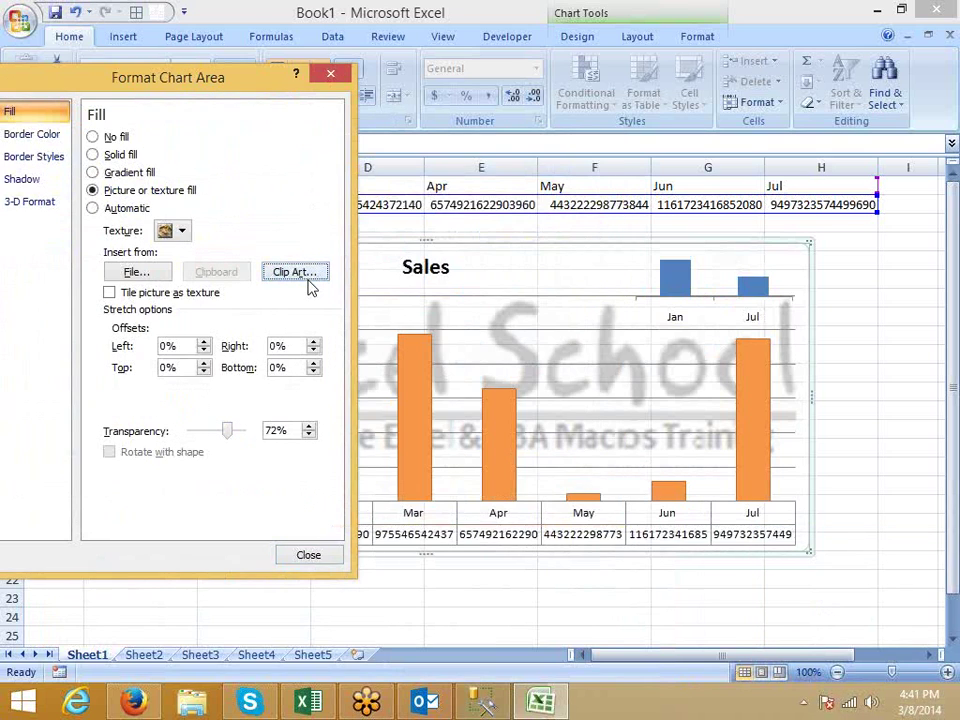
- Switch to Firefox and open Google Images from google.co.in in a new tab, ready to enter a search
left_click(150, 706)
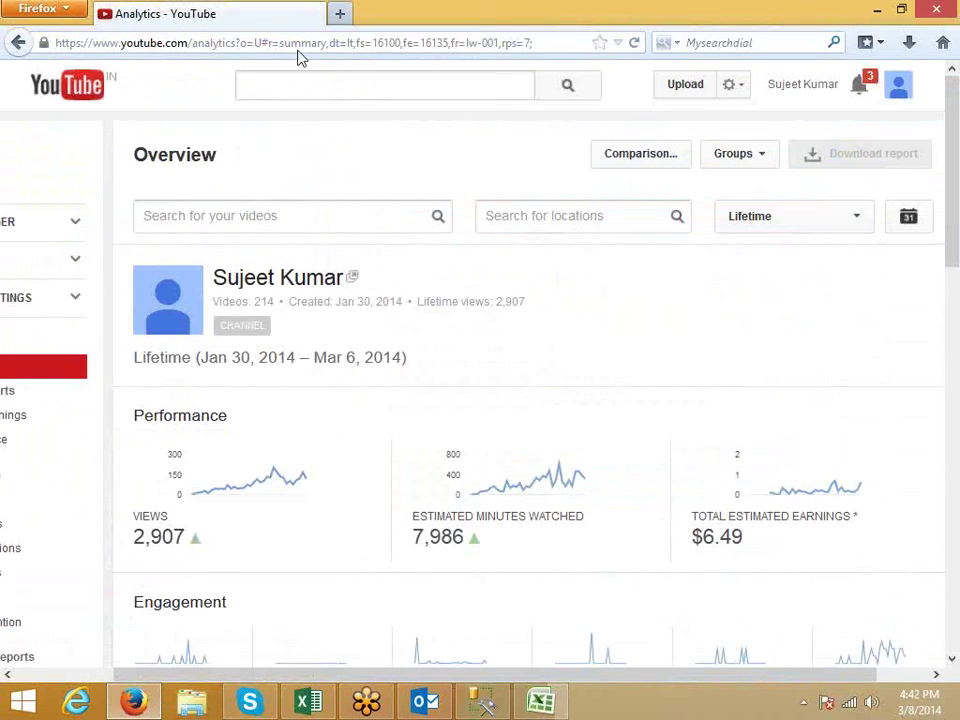
left_click(339, 14)
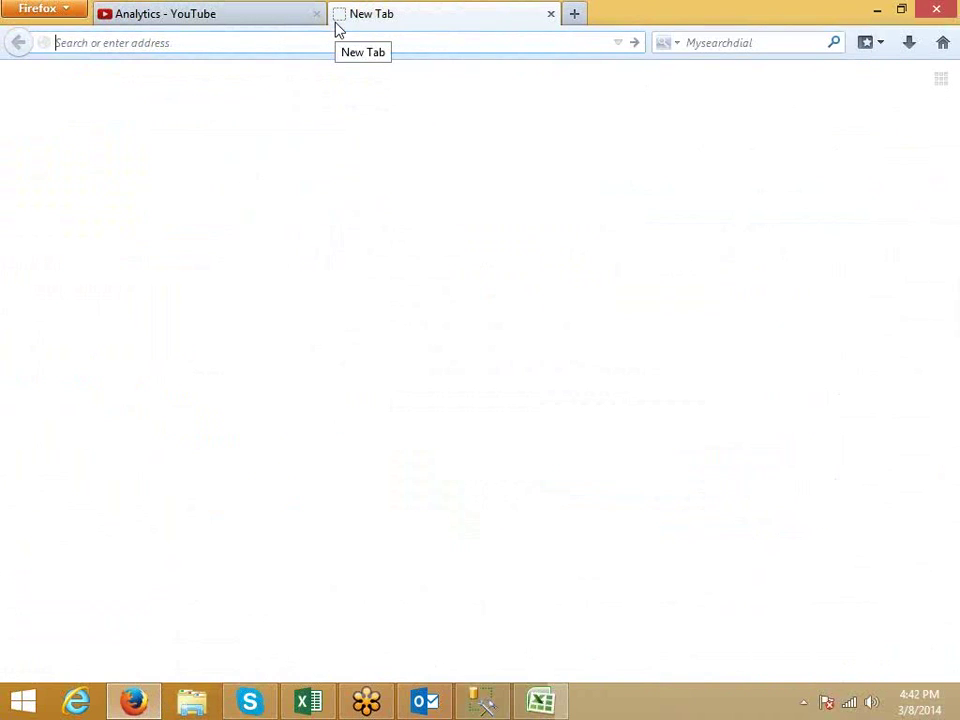
type("google.co.in")
key("Return")
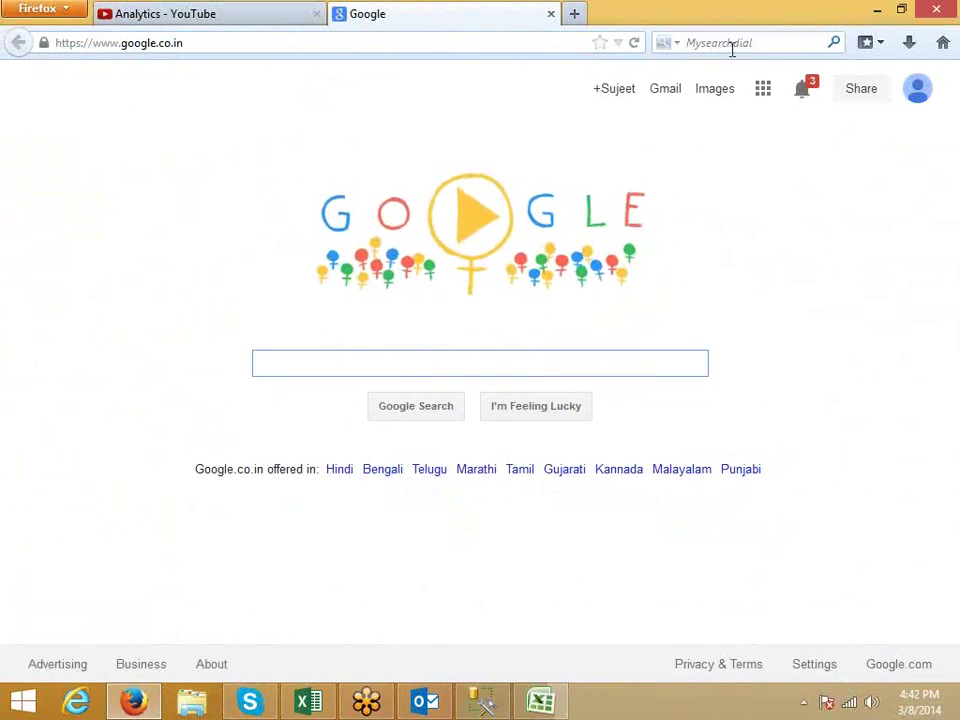
left_click(715, 96)
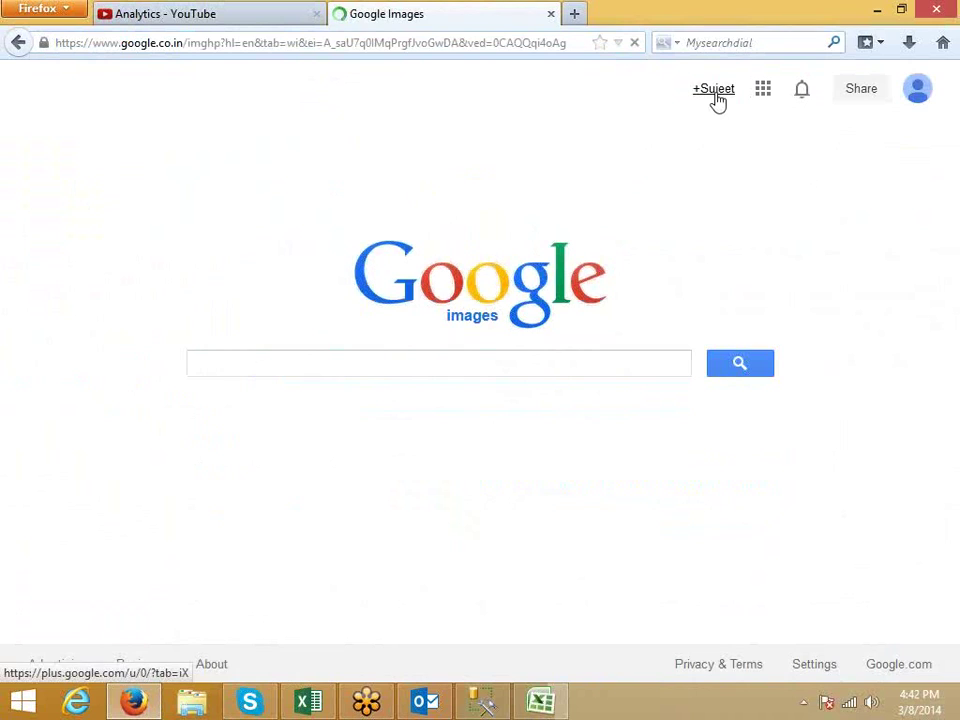
left_click(328, 362)
type("goo")
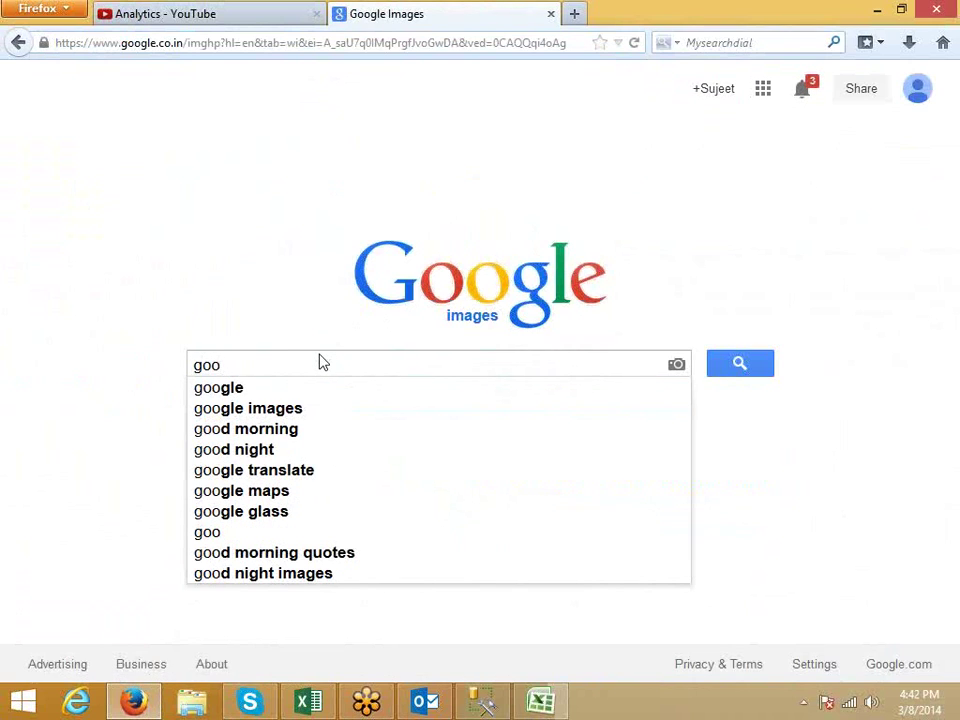
key("Down")
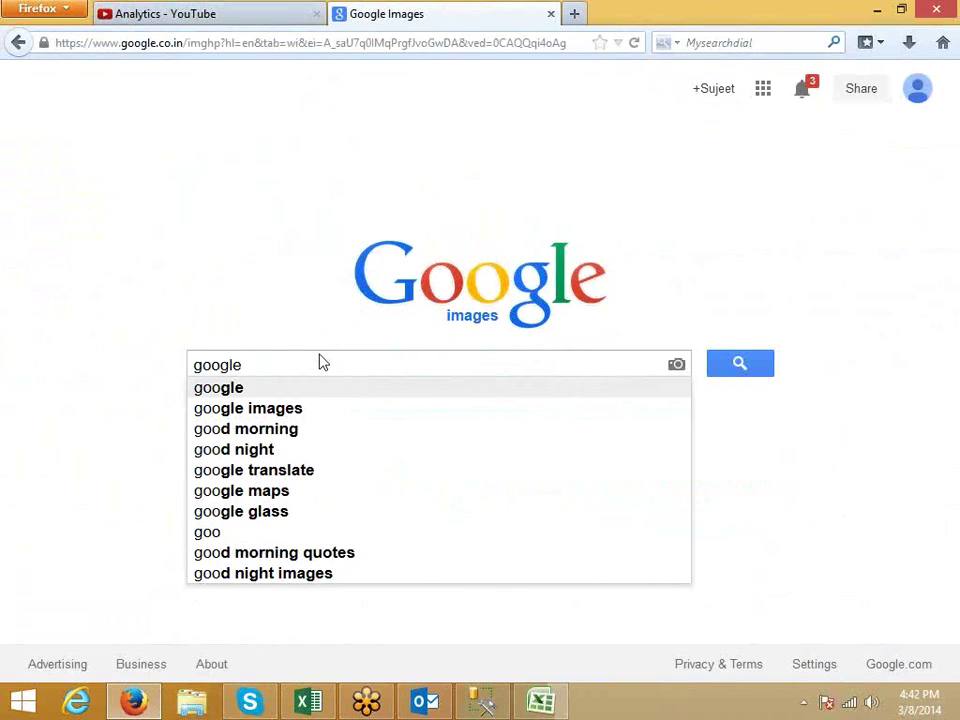
key("Down")
key("BackSpace")
key("BackSpace")
key("BackSpace")
key("BackSpace")
key("BackSpace")
key("BackSpace")
key("BackSpace")
key("BackSpace")
key("BackSpace")
key("BackSpace")
key("BackSpace")
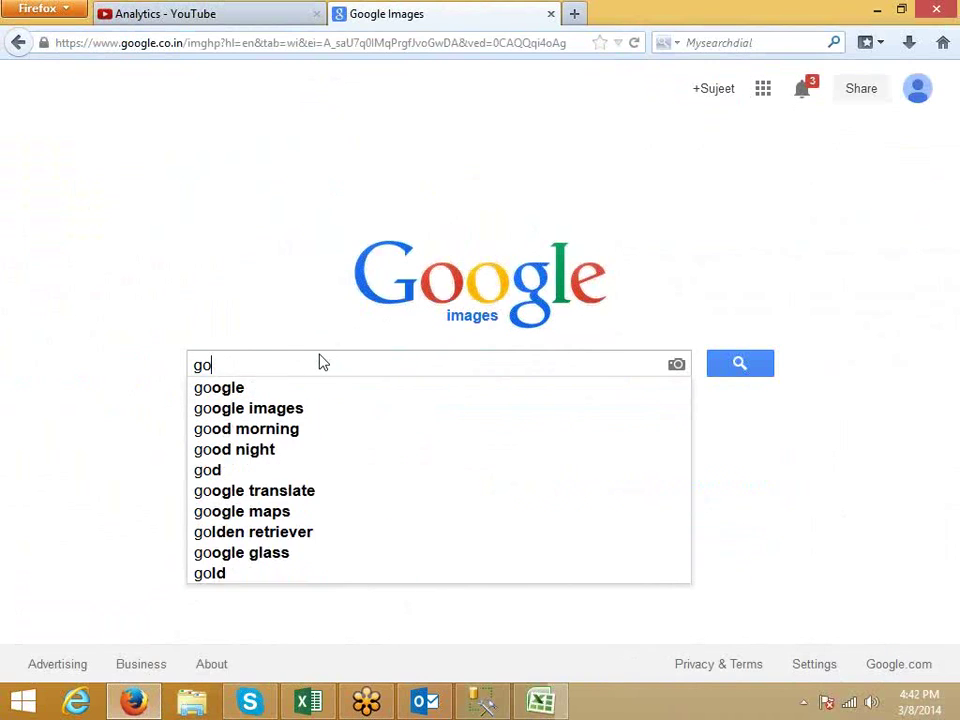
key("BackSpace")
key("BackSpace")
- Search for images of "sales" and copy the picture of a red figure standing among grey figures
type("ales")
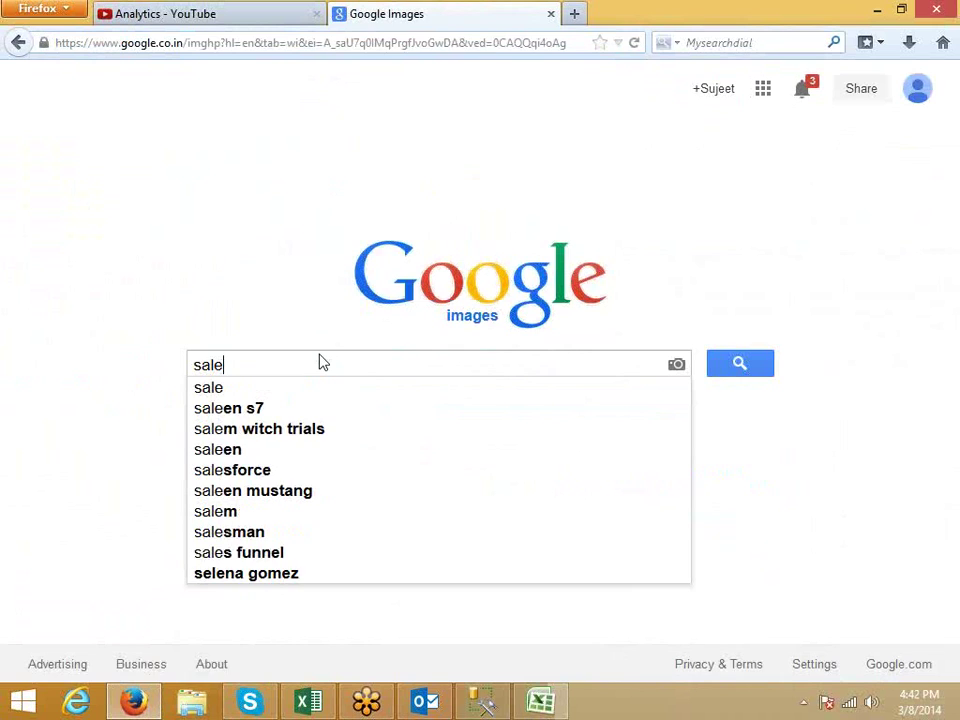
key("Return")
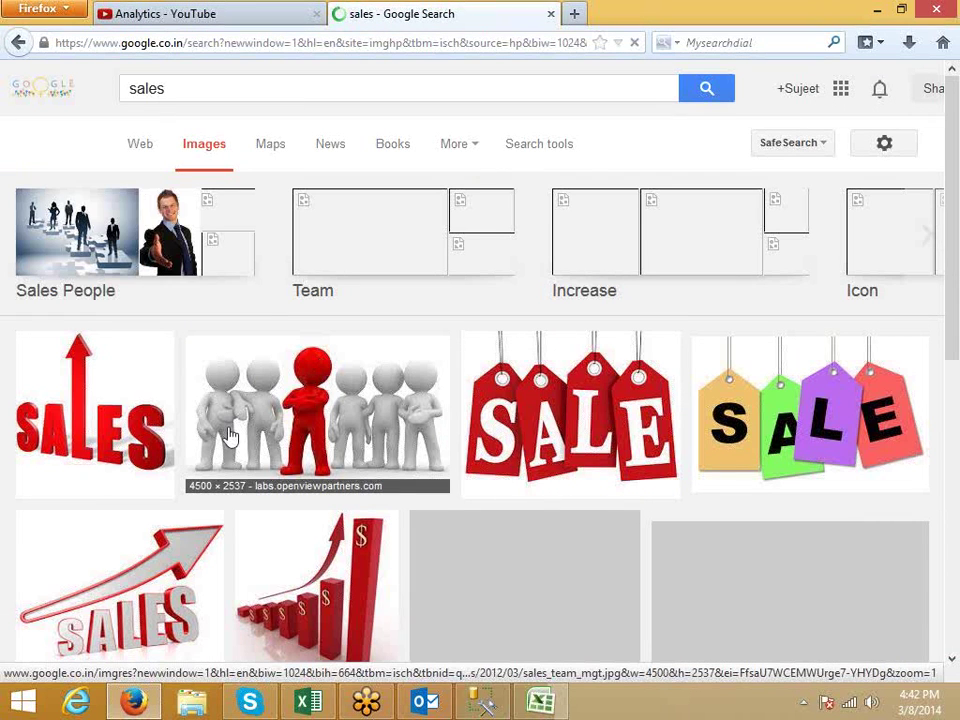
scroll(355, 422, "down", 2)
scroll(355, 422, "down", 2)
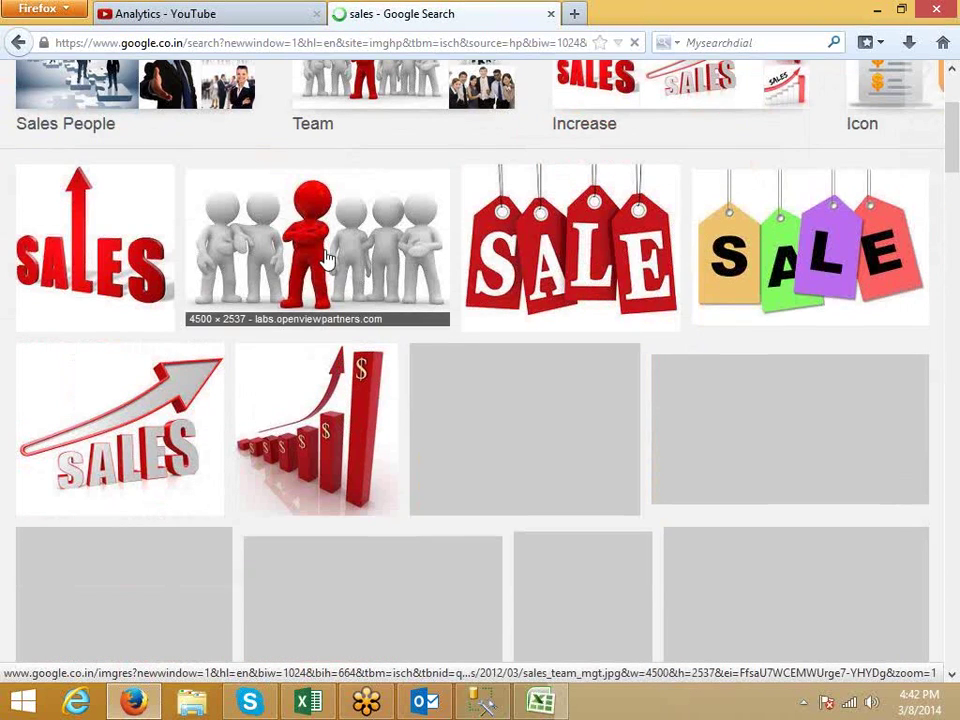
left_click(327, 257)
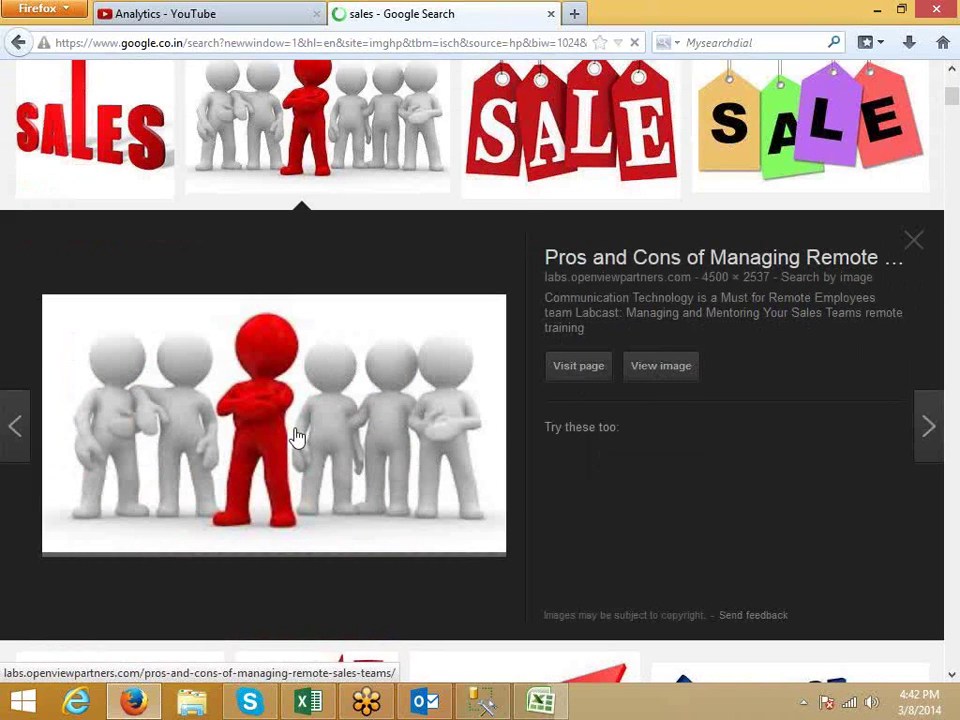
right_click(297, 436)
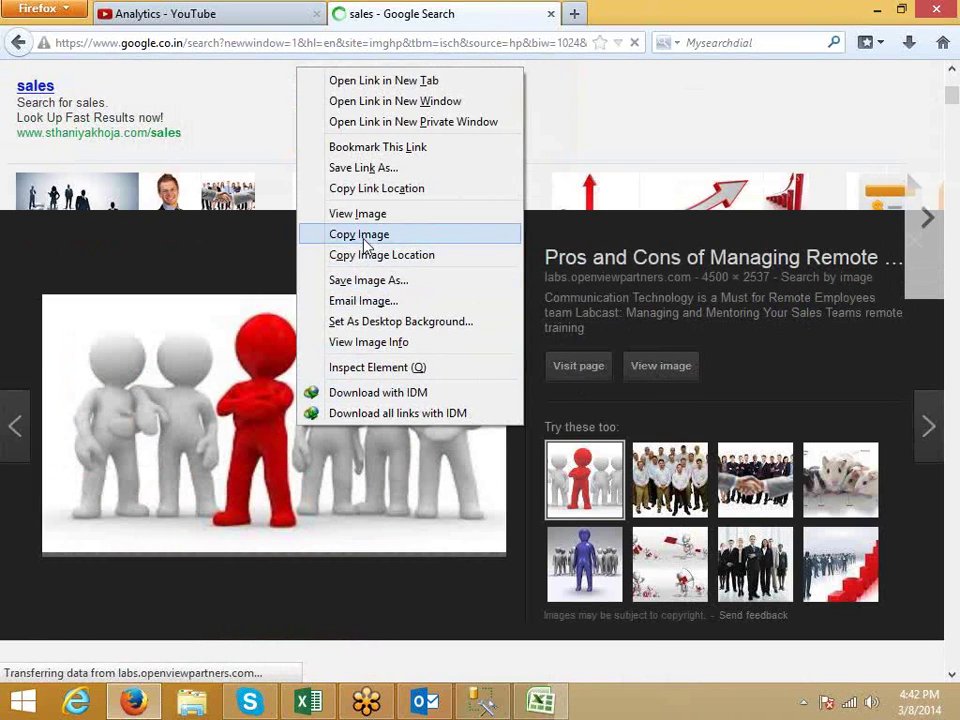
left_click(366, 234)
- Switch back to Excel, fill the chart area with the copied picture from the clipboard and finish formatting the chart area
left_click(540, 705)
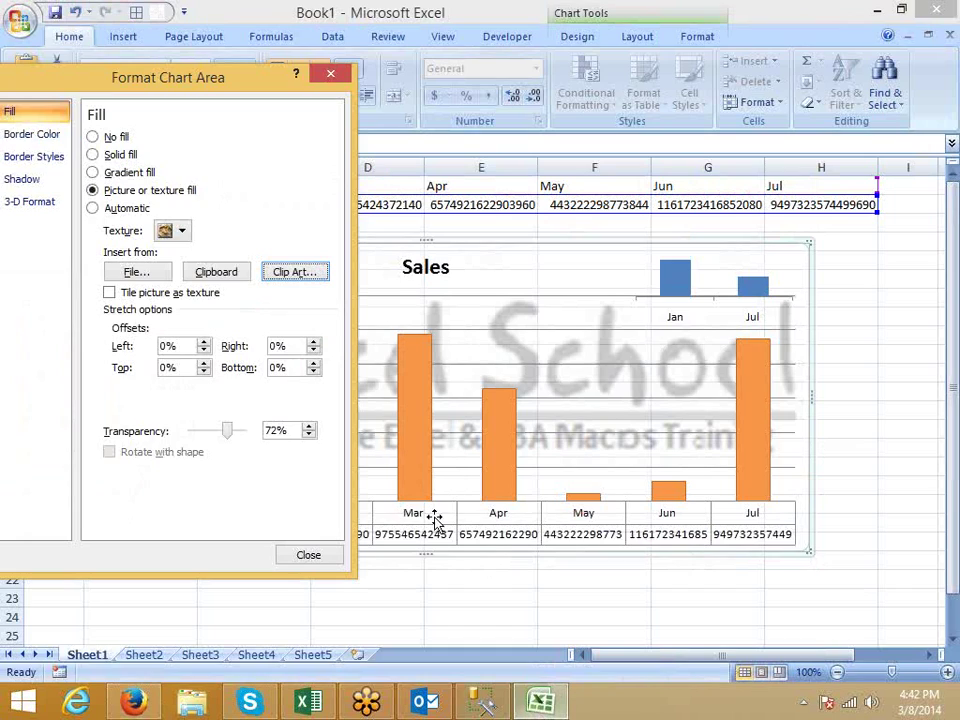
left_click(222, 278)
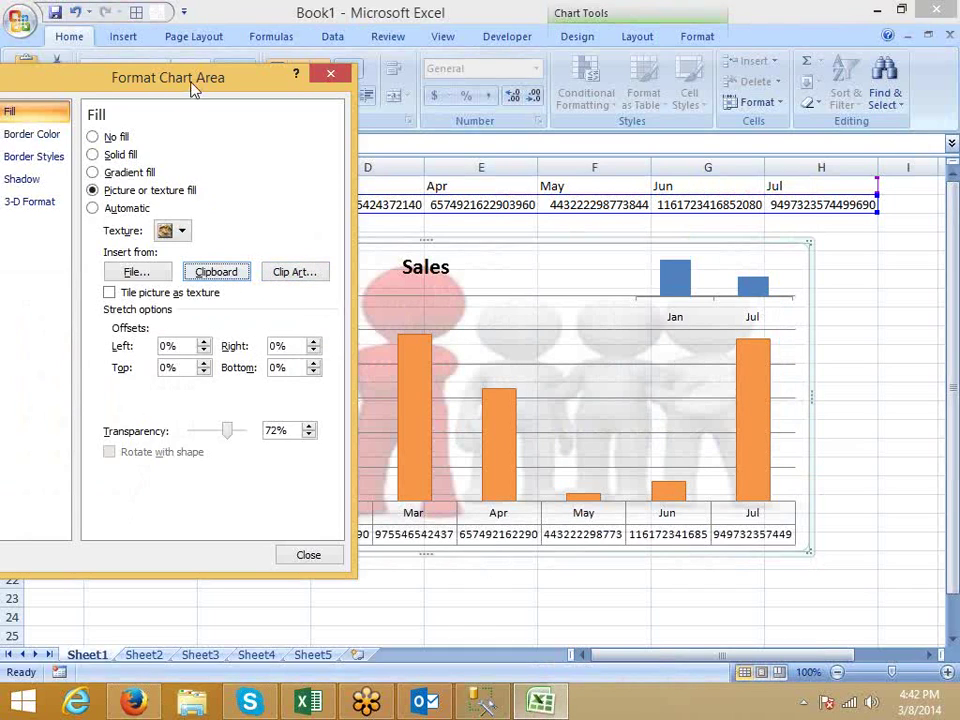
left_click_drag(197, 85, 398, 87)
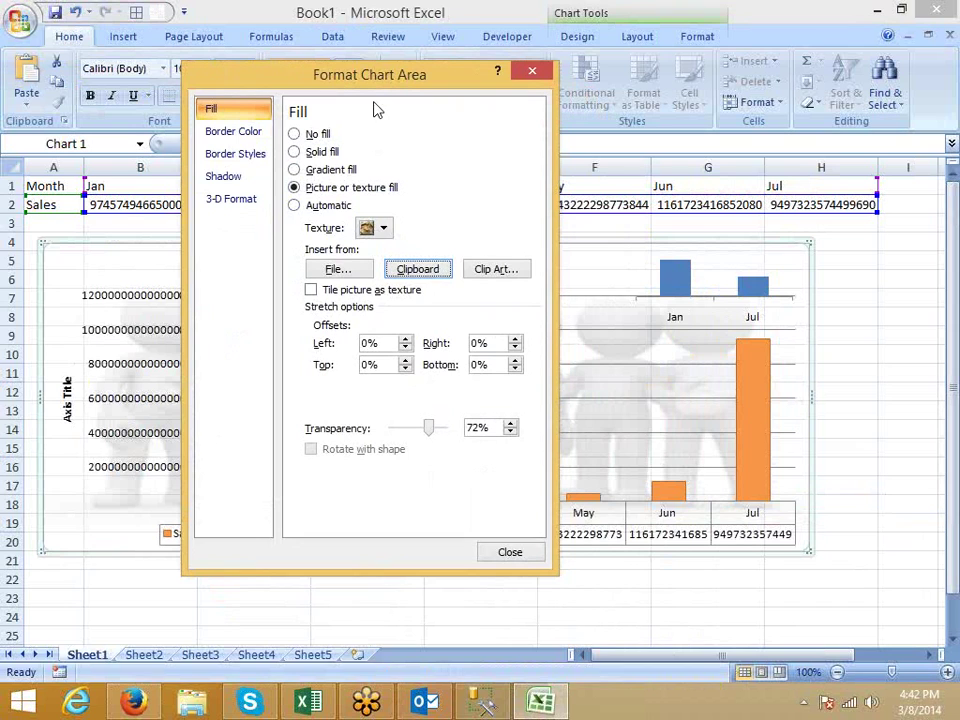
left_click(510, 558)
left_click(458, 579)
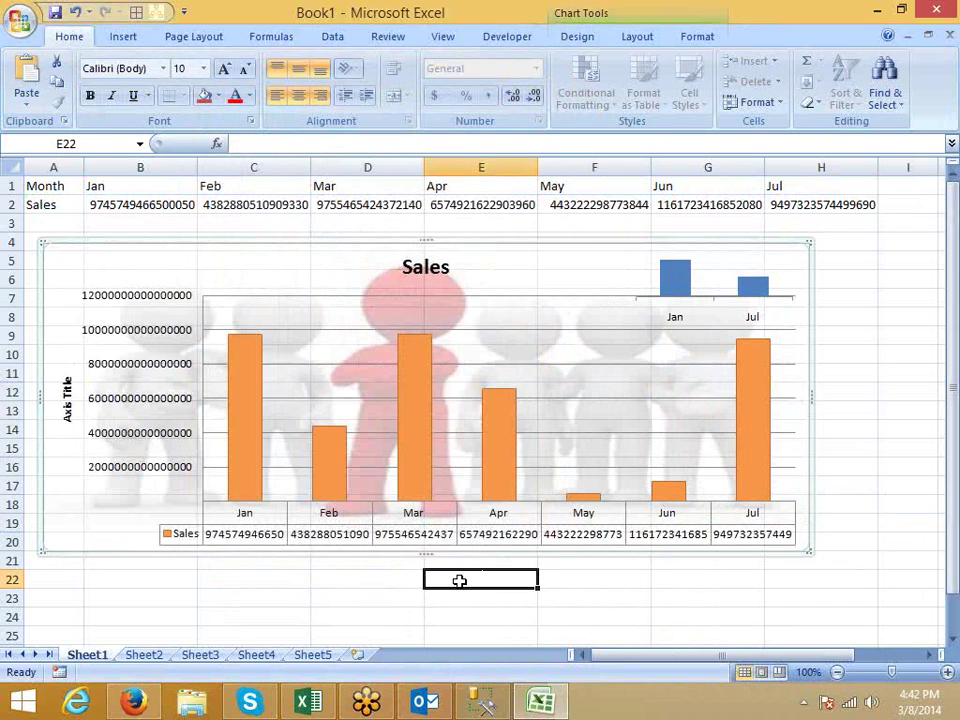
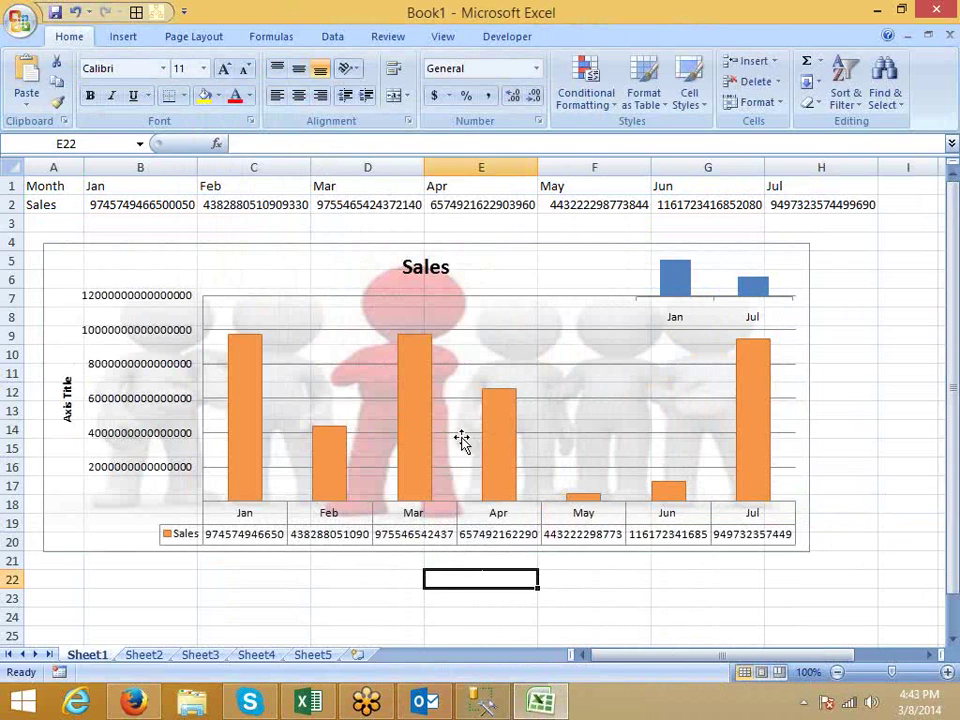
- Apply the first chart layout, with a title and side legend but no data table, to the Sales chart
left_click(418, 413)
left_click(398, 537)
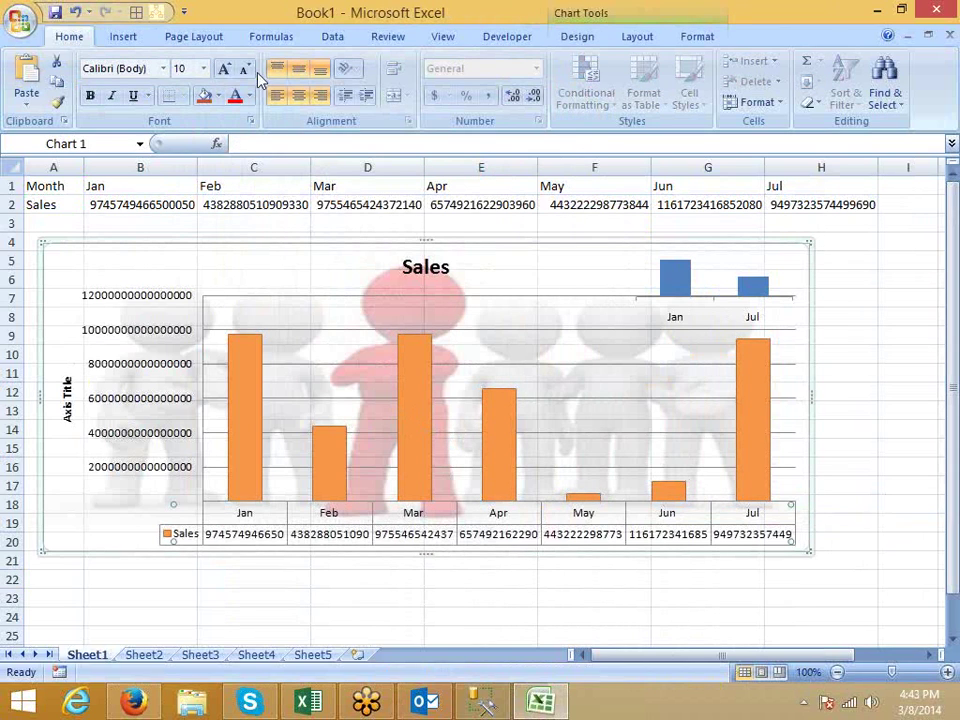
left_click(120, 36)
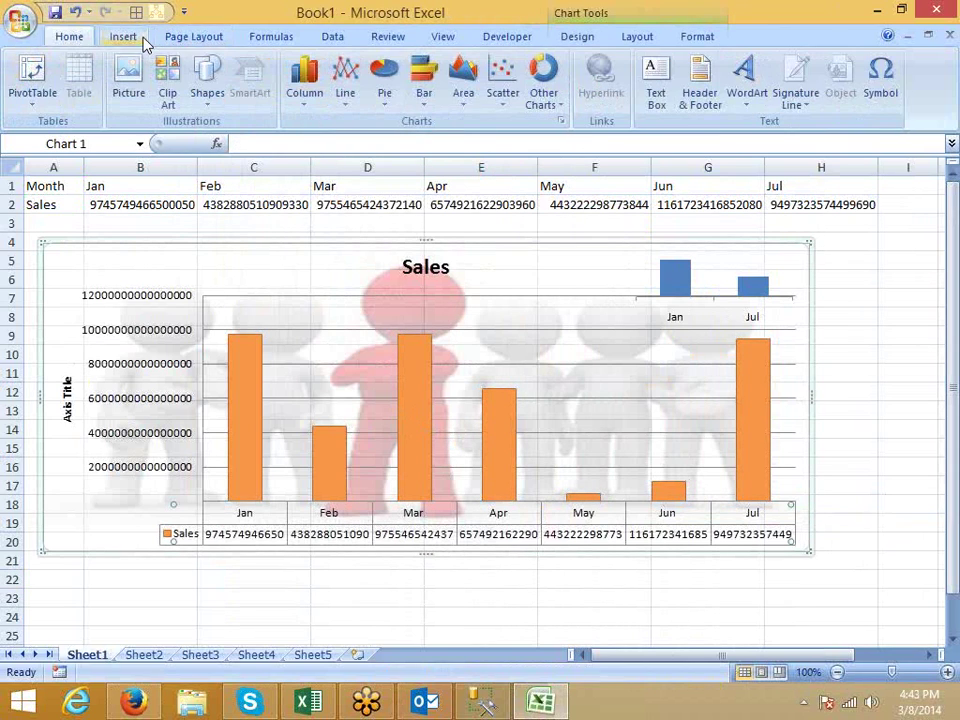
left_click(561, 17)
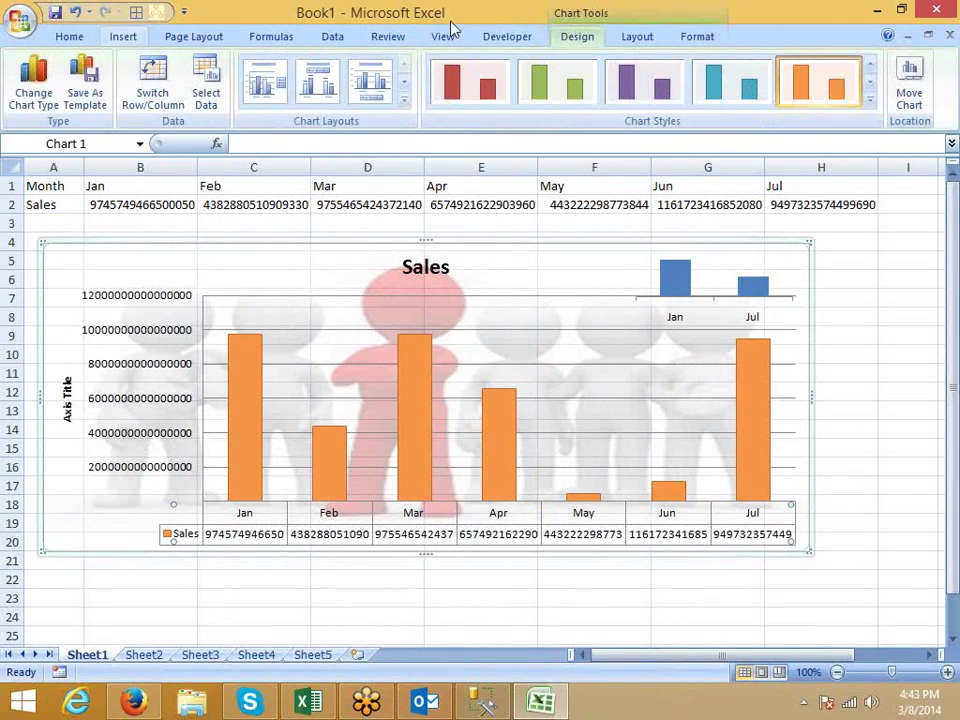
left_click(273, 93)
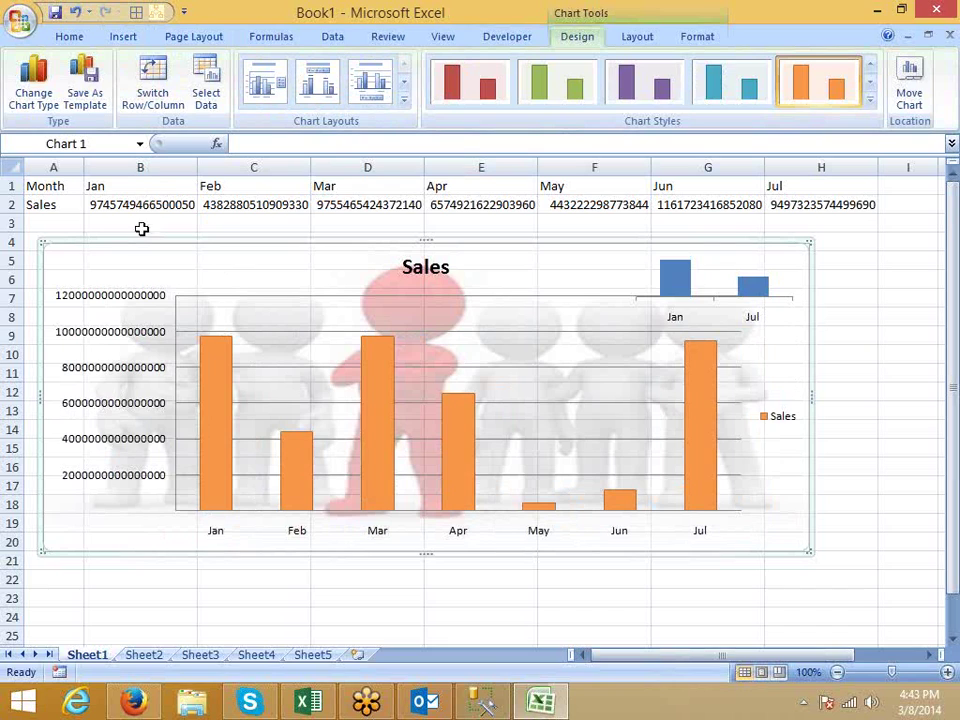
- Add data labels to the orange columns of the Sales series
left_click(226, 405)
right_click(226, 405)
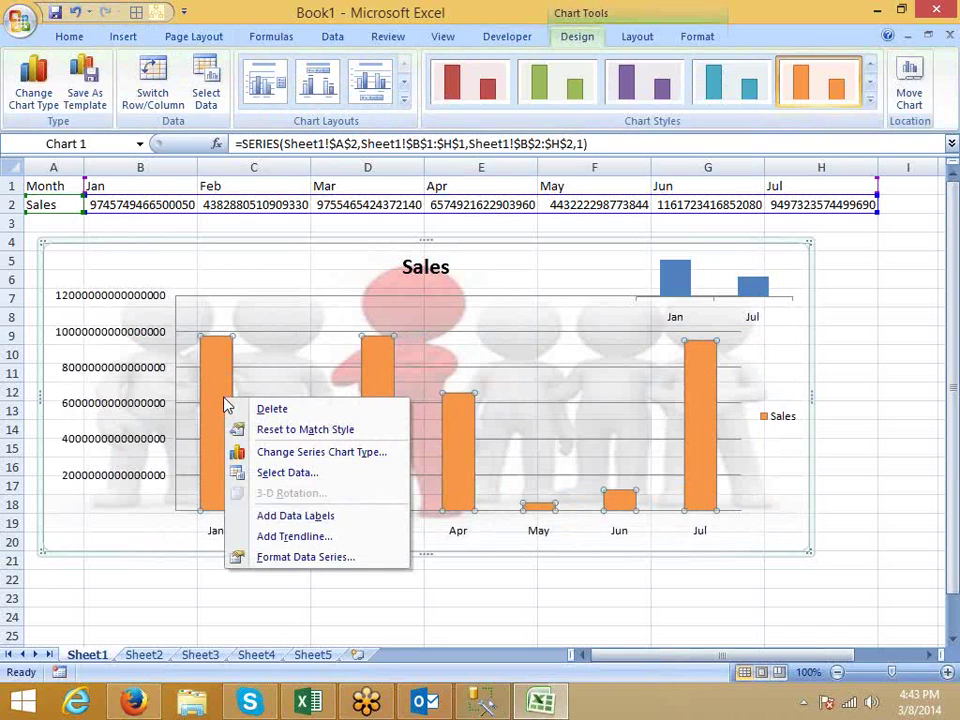
left_click(326, 516)
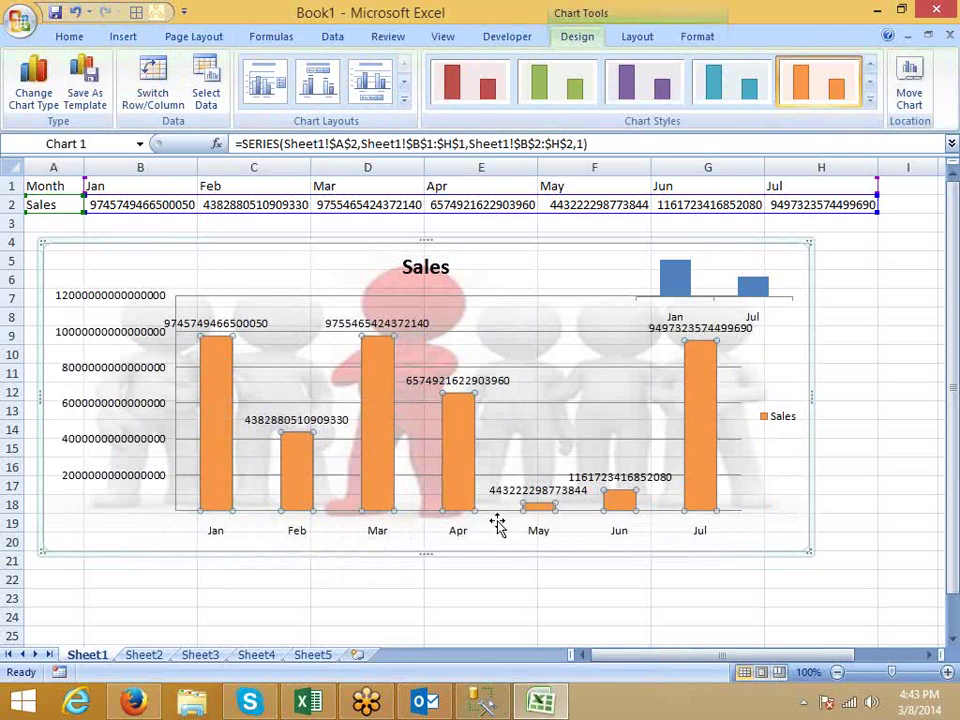
- Include the category name alongside the value in the data labels and set their position to Center
left_click(226, 322)
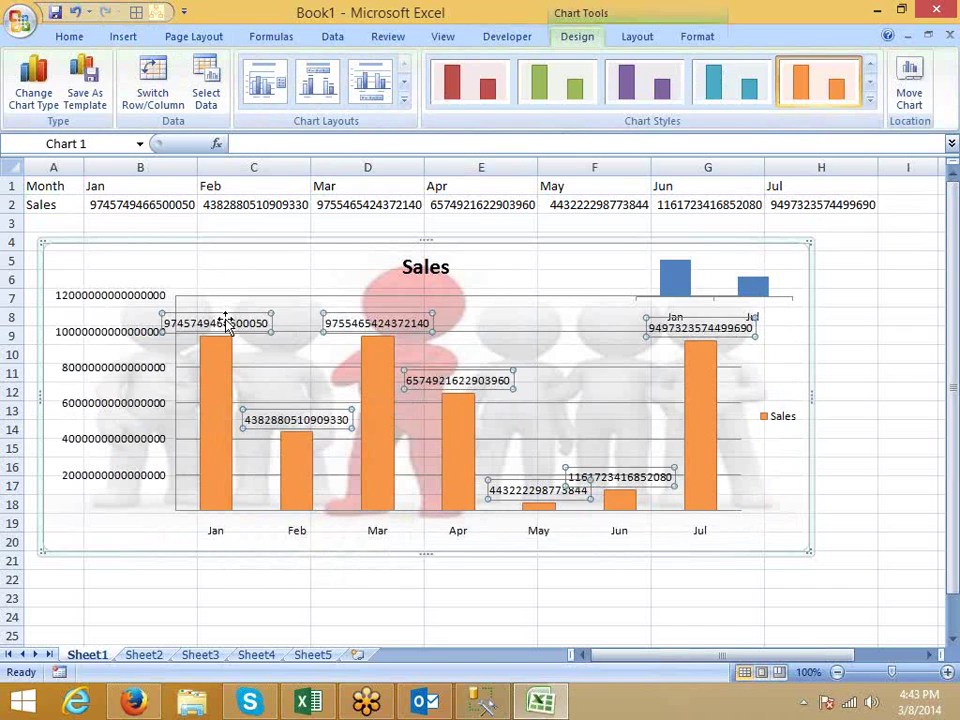
right_click(226, 322)
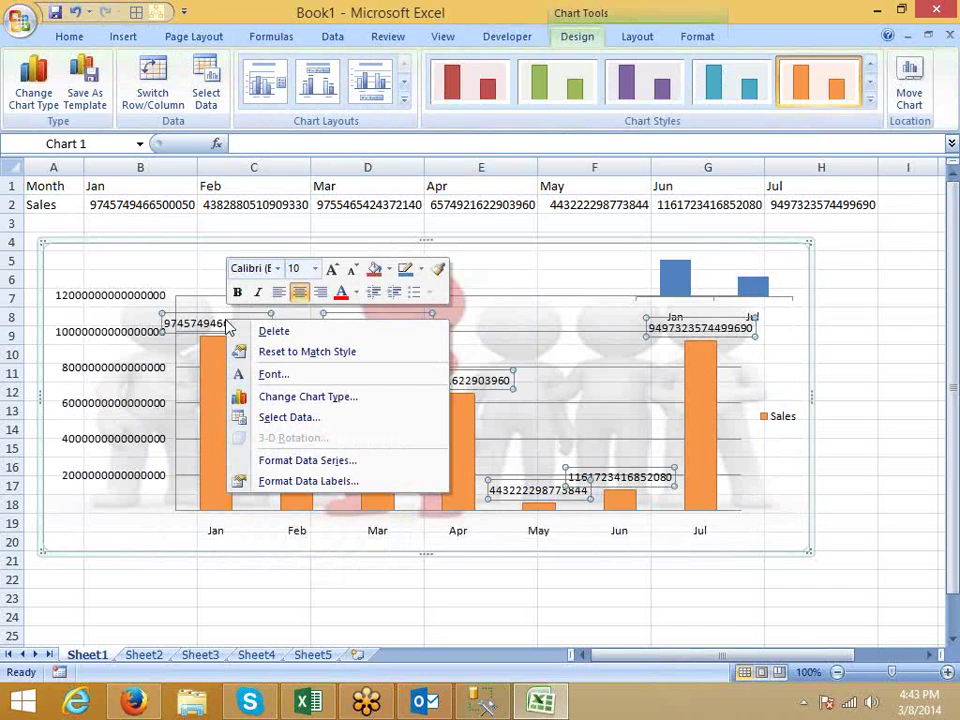
left_click(320, 482)
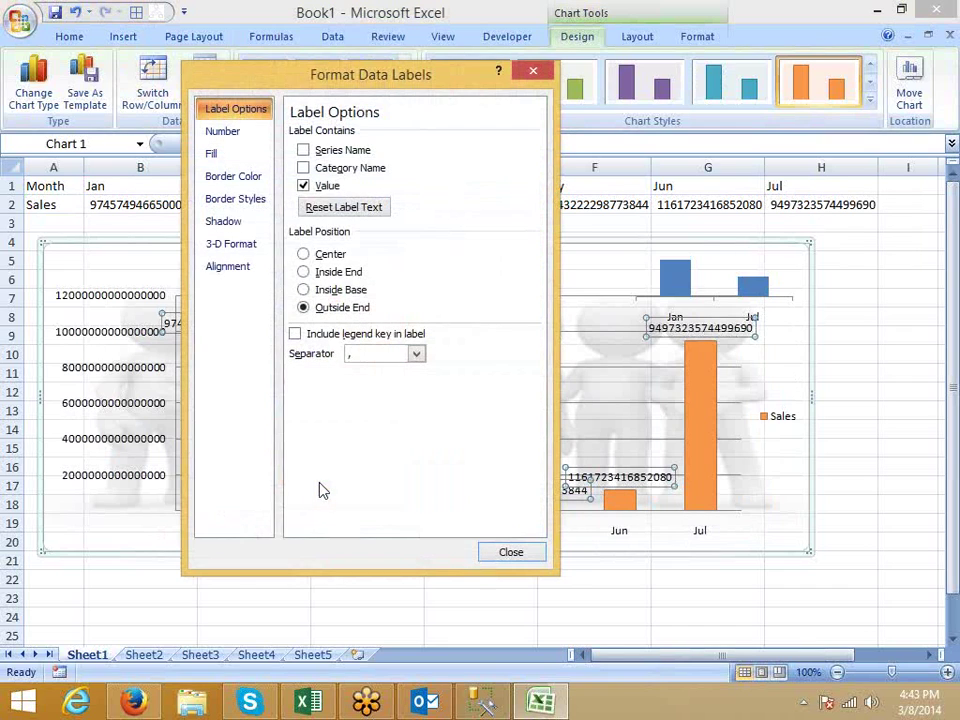
left_click(306, 168)
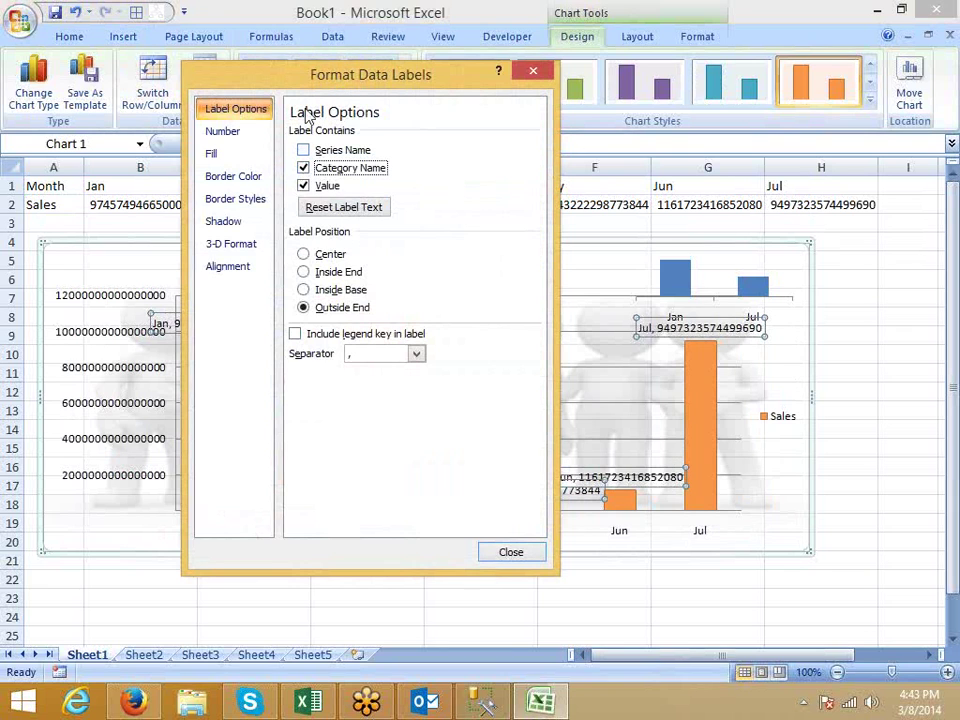
left_click_drag(300, 77, 604, 122)
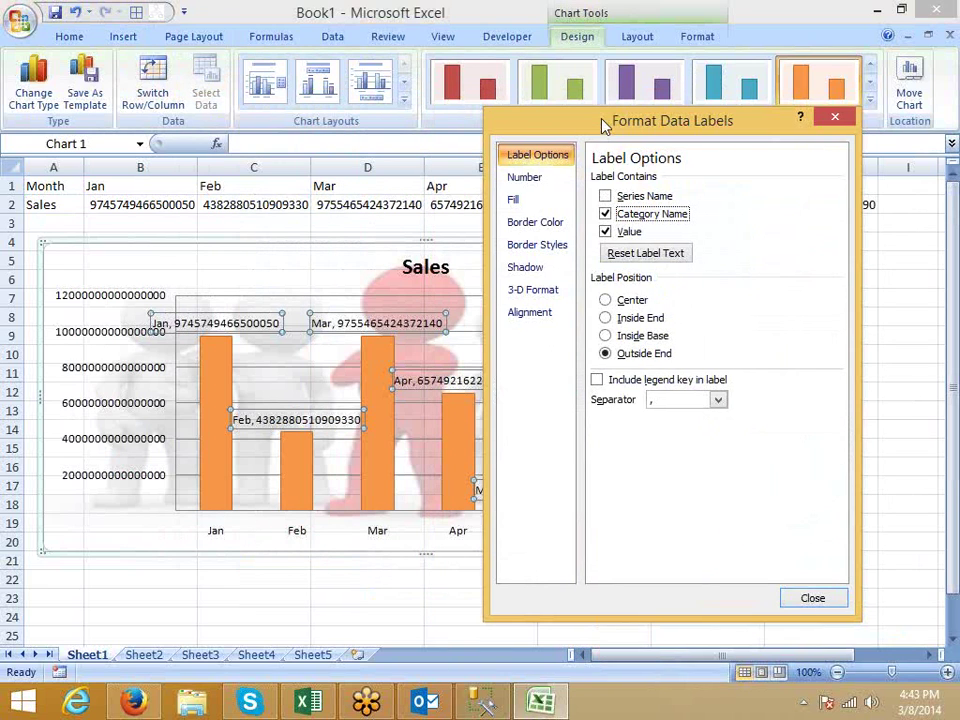
left_click(622, 300)
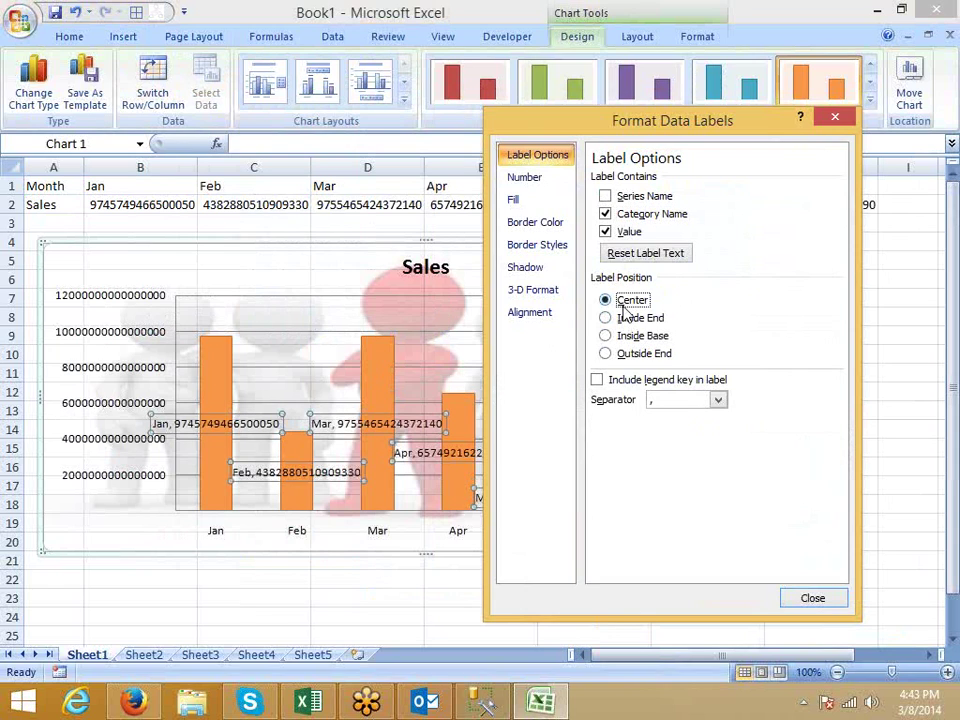
- Set the data labels' text direction to Rotate all text 90° and deselect the chart
left_click(530, 312)
left_click(708, 230)
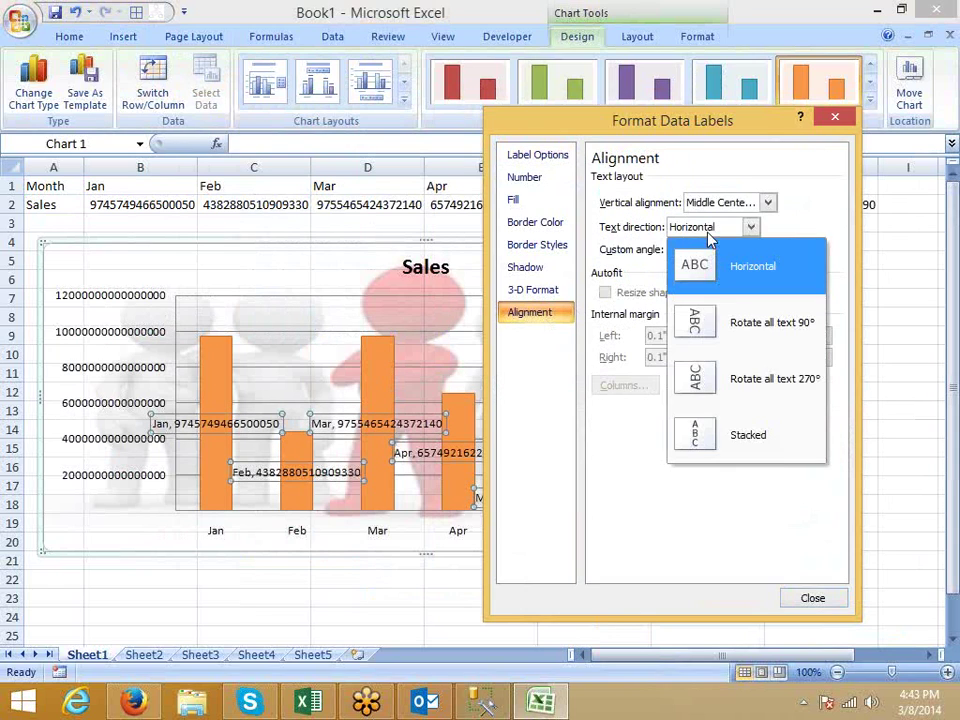
left_click(723, 323)
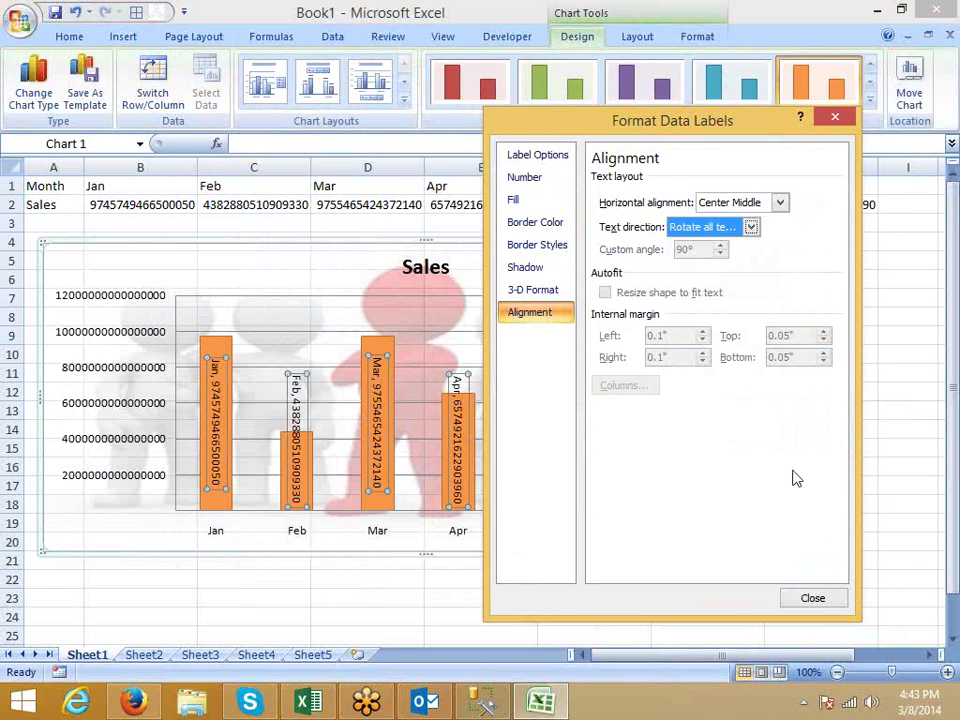
left_click(826, 601)
left_click(510, 632)
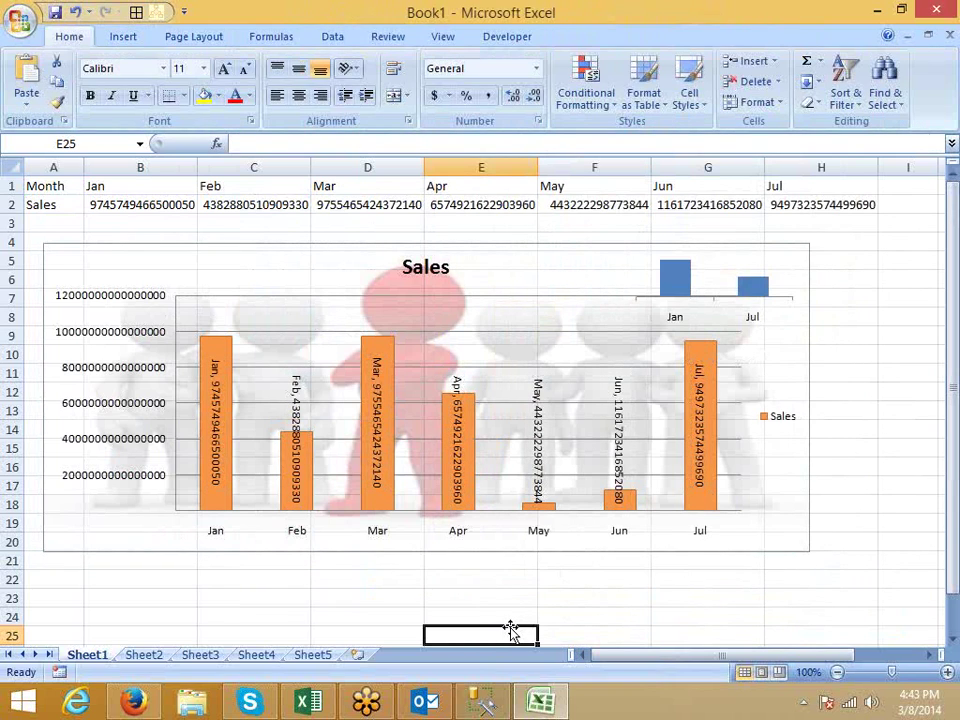
- Set the gap width of the orange Sales series to 70% and open its fill settings
scroll(510, 630, "down", 2)
scroll(510, 630, "up", 2)
left_click(388, 345)
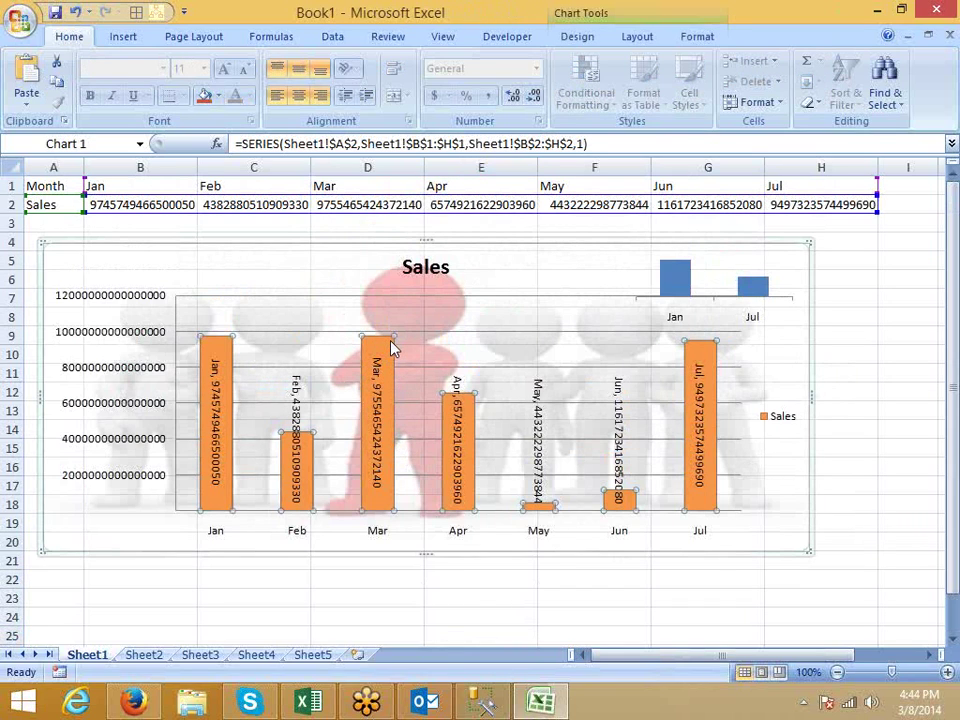
right_click(392, 347)
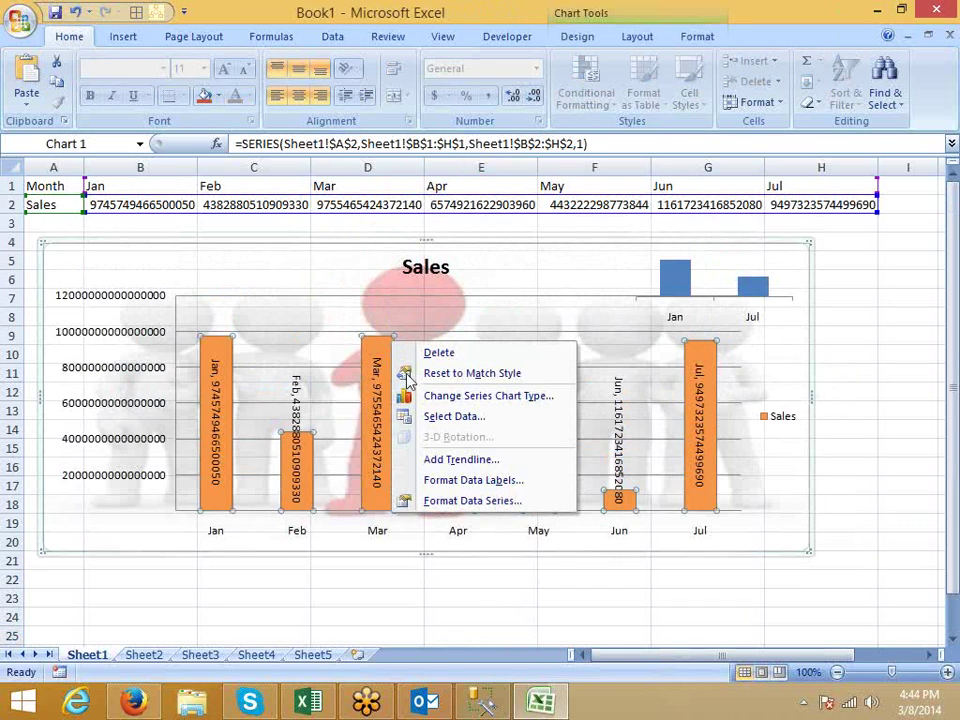
left_click(462, 501)
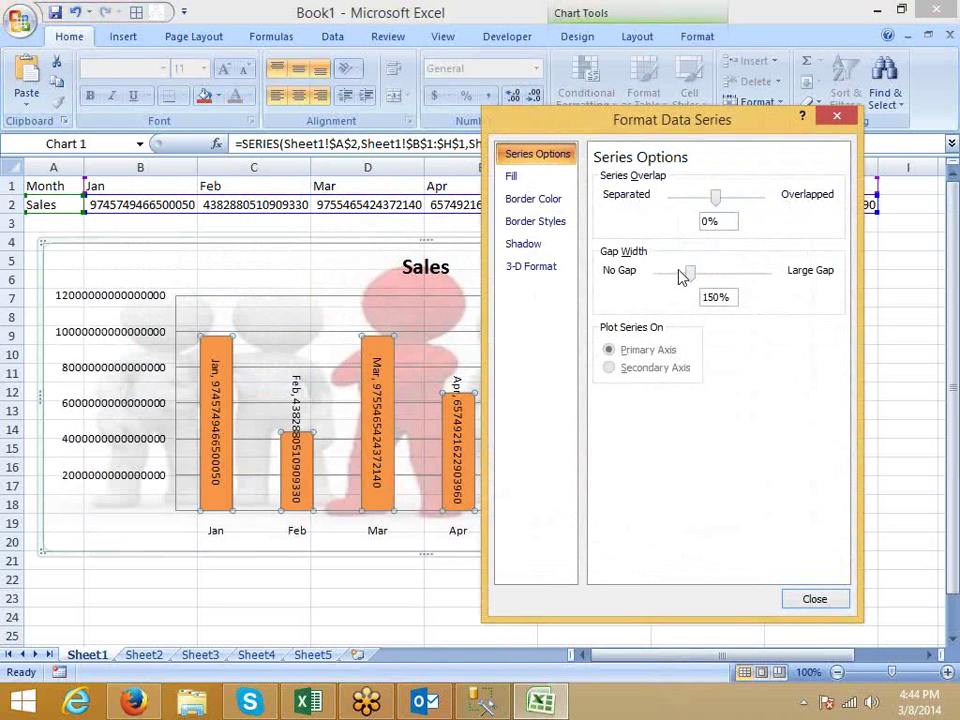
mouse_move(675, 278)
left_mouse_down()
mouse_move(657, 279)
mouse_move(677, 270)
left_mouse_up()
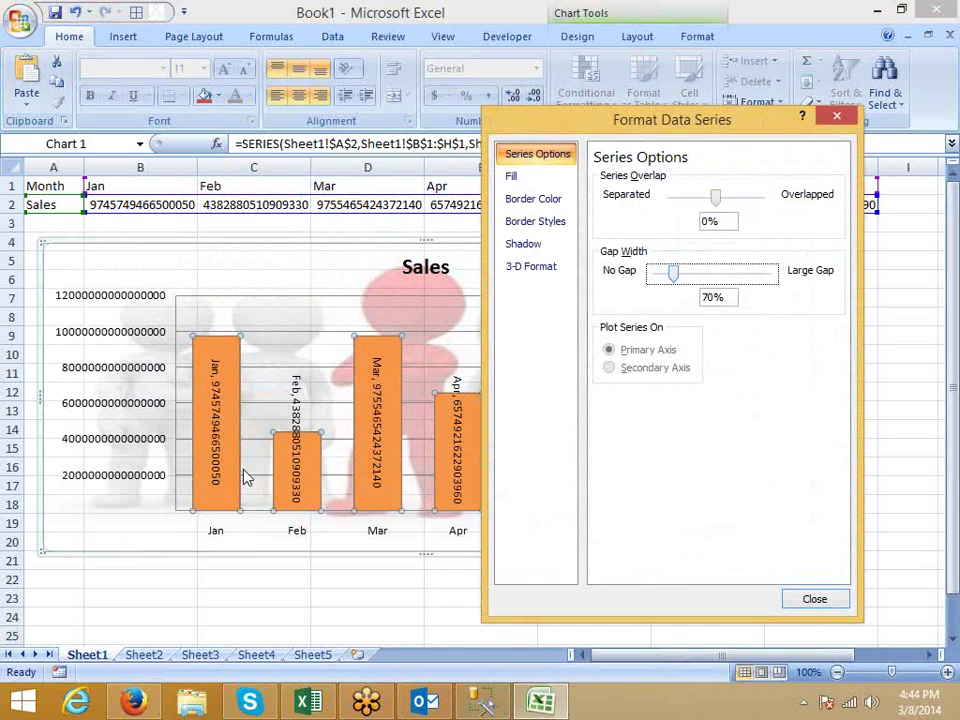
mouse_move(247, 478)
left_click(540, 180)
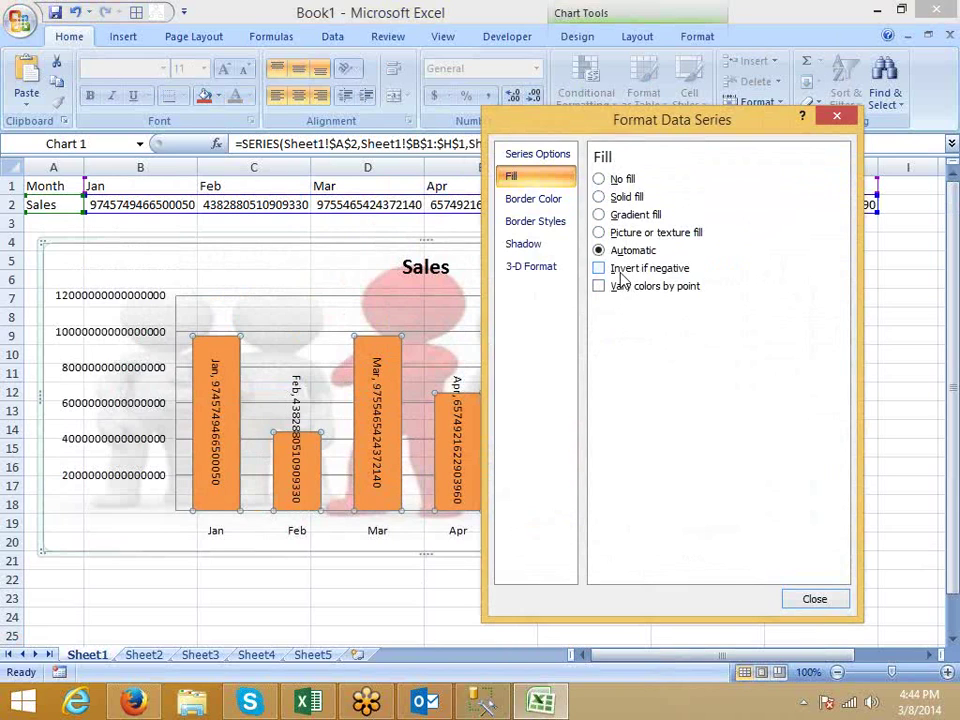
- Try the High position for the horizontal axis labels, and set the axis labels to Low
left_click(265, 388)
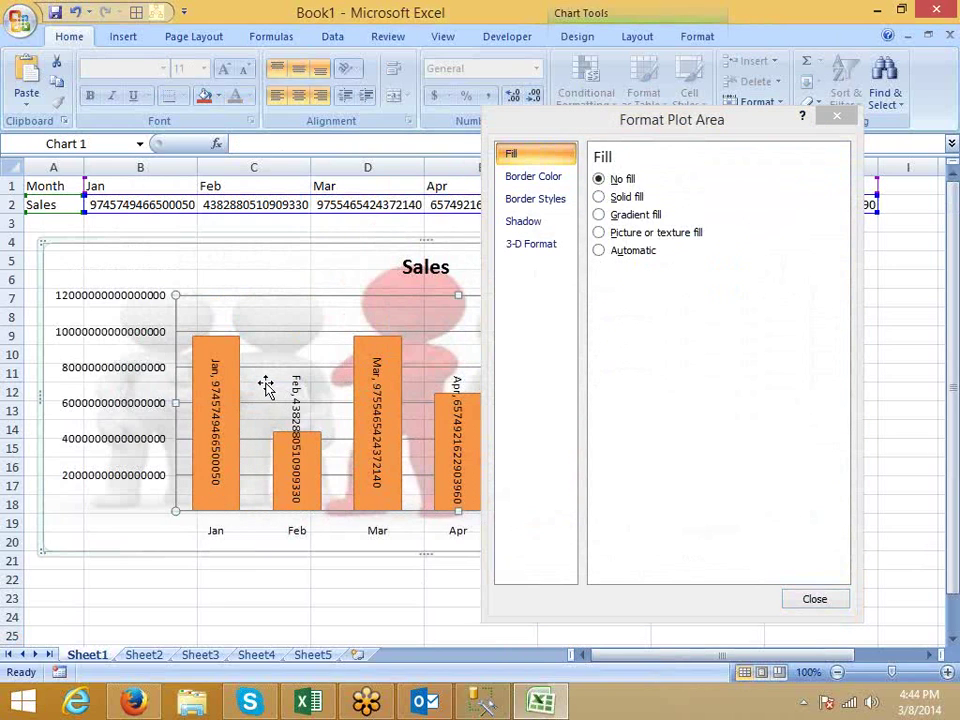
left_click(225, 538)
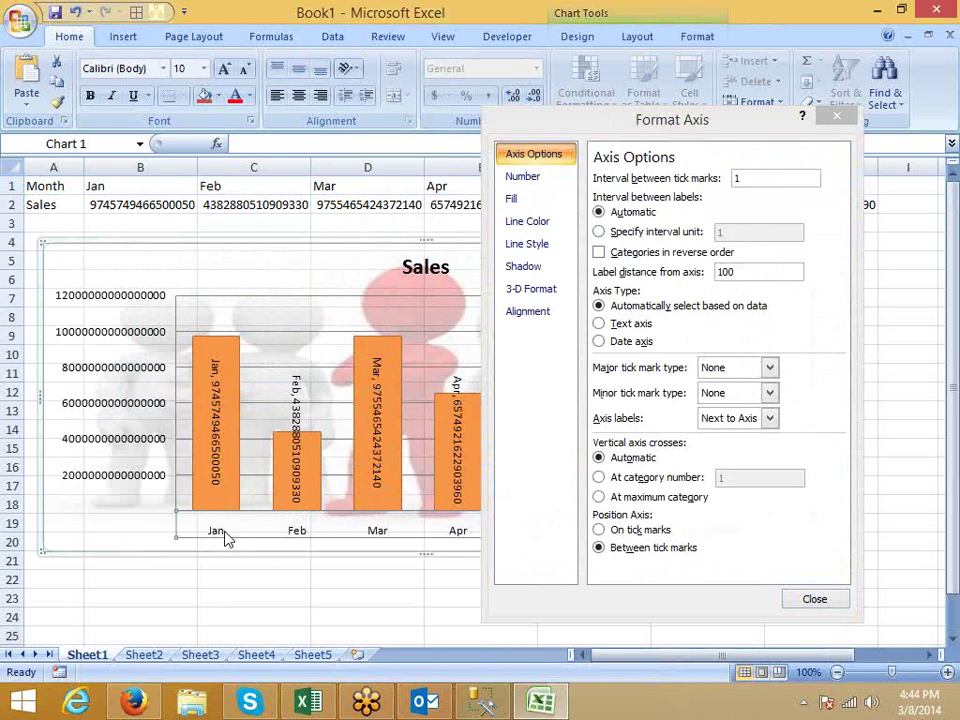
left_click(725, 422)
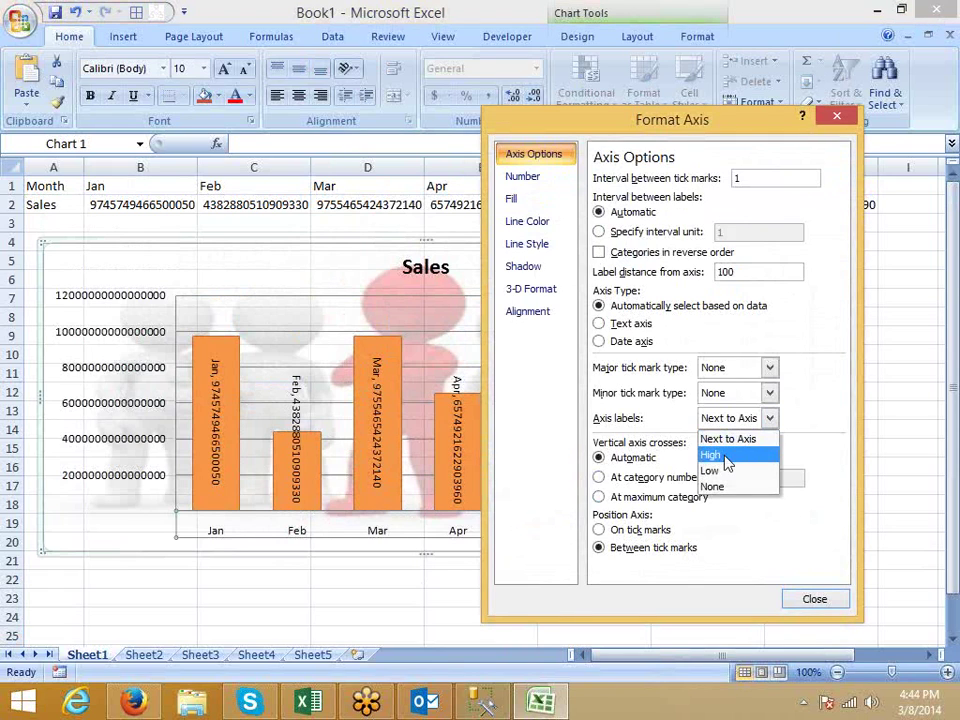
left_click(726, 457)
left_click(720, 420)
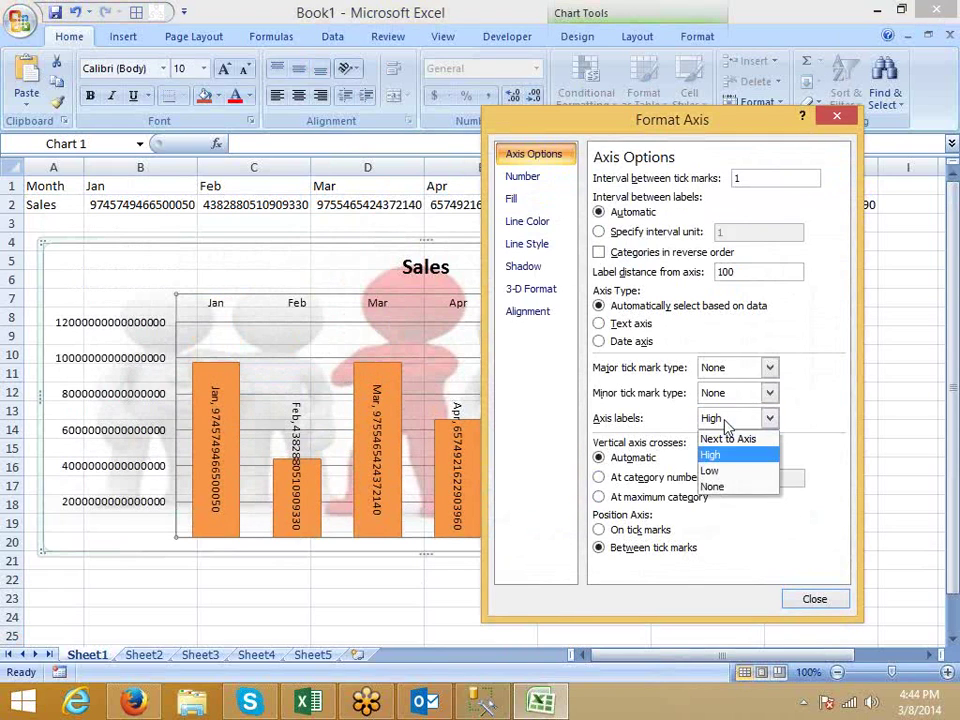
left_click(715, 471)
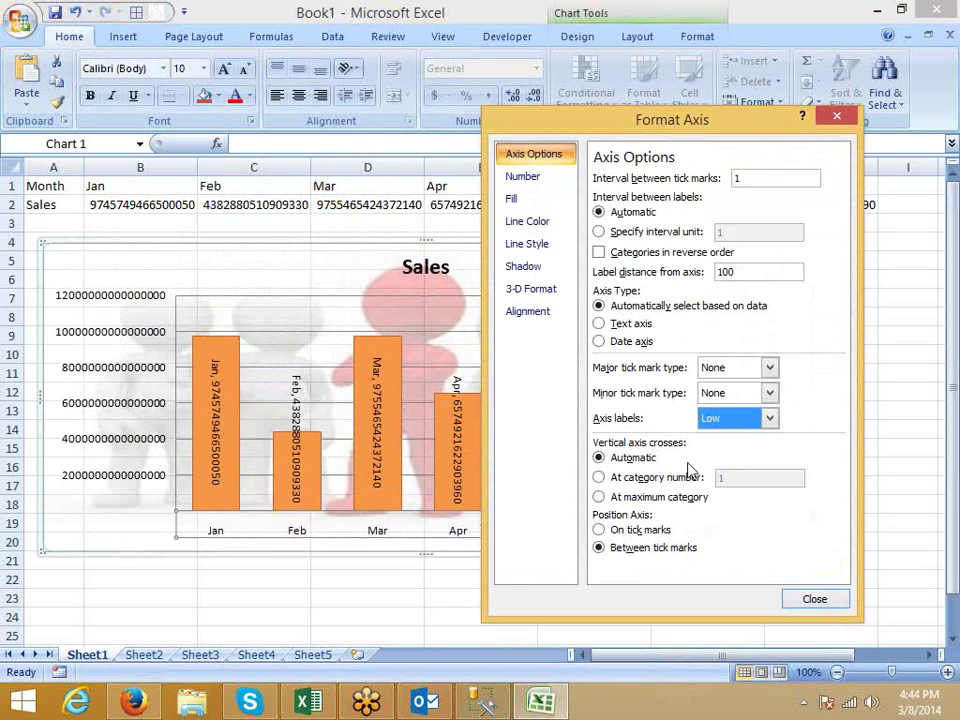
- Try showing the horizontal axis categories in reverse order and switch the option back off
left_click(599, 252)
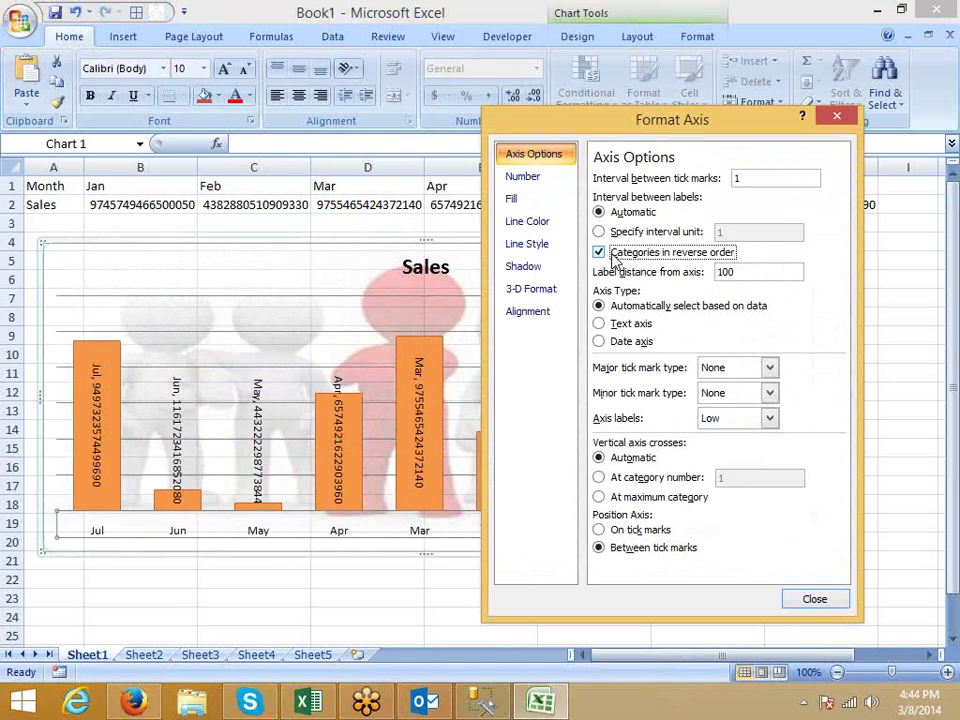
left_click(614, 258)
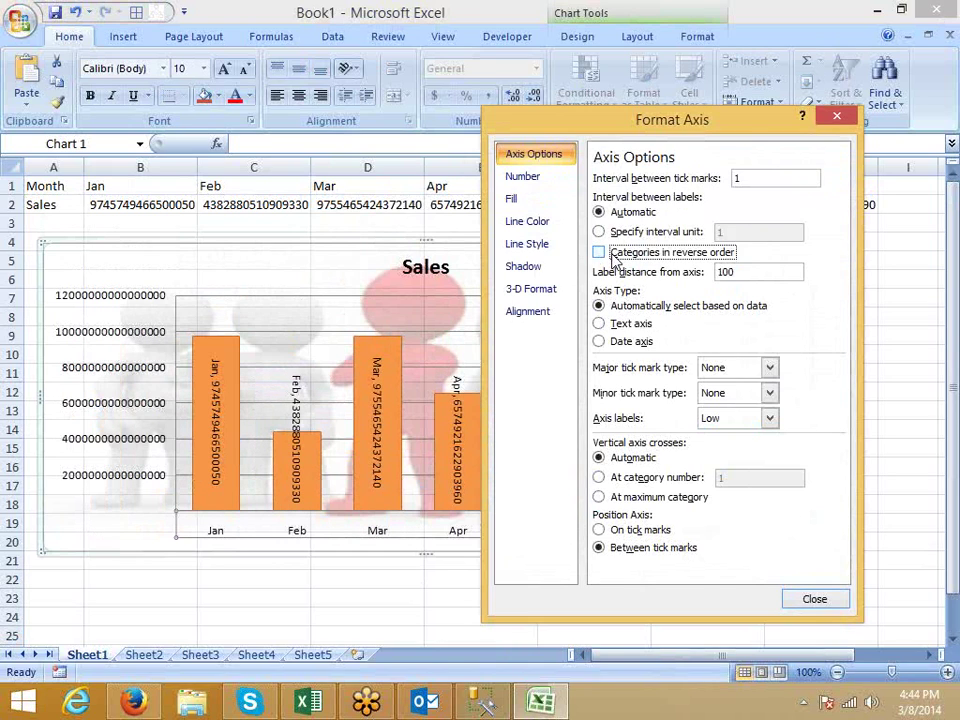
left_click(614, 258)
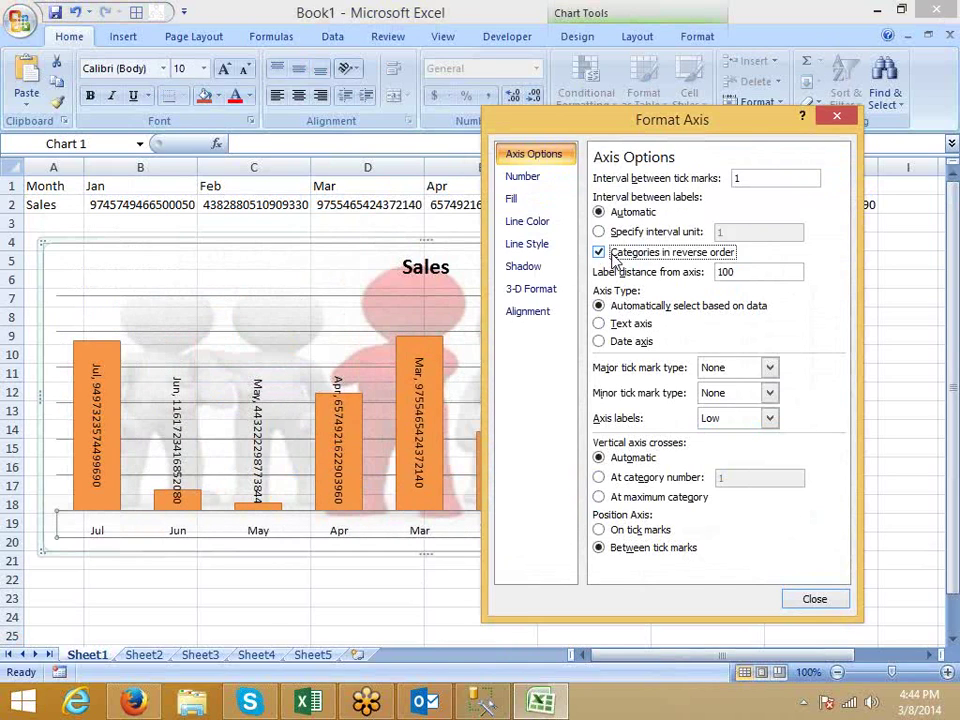
left_click(614, 258)
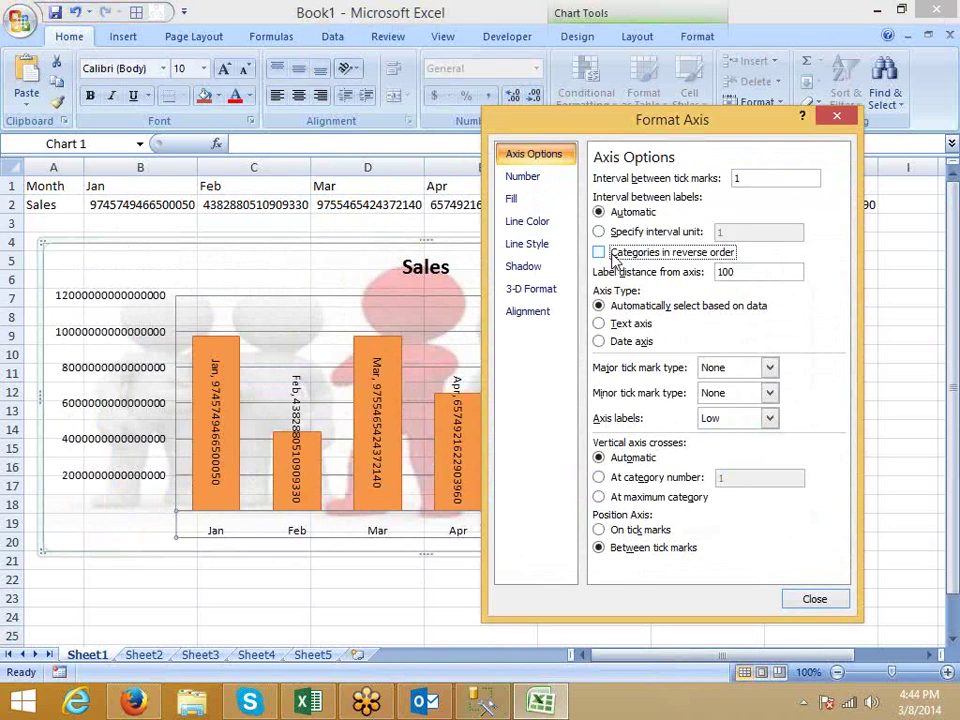
- Examine the number, fill, line color, line style, shadow and alignment settings of the horizontal axis, and close the settings
left_click(522, 177)
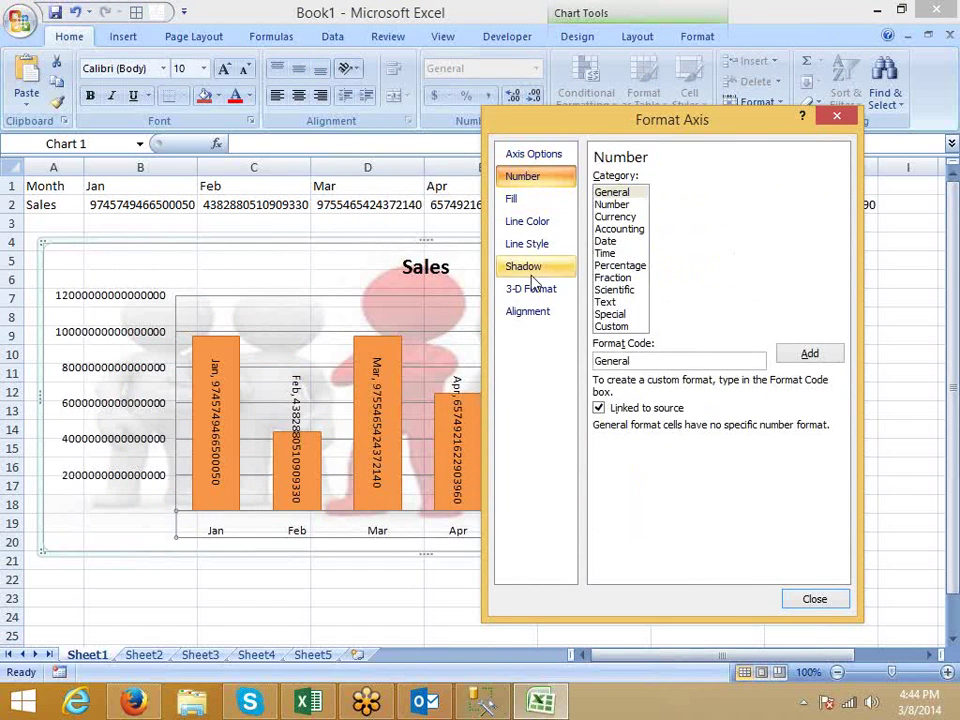
left_click(516, 200)
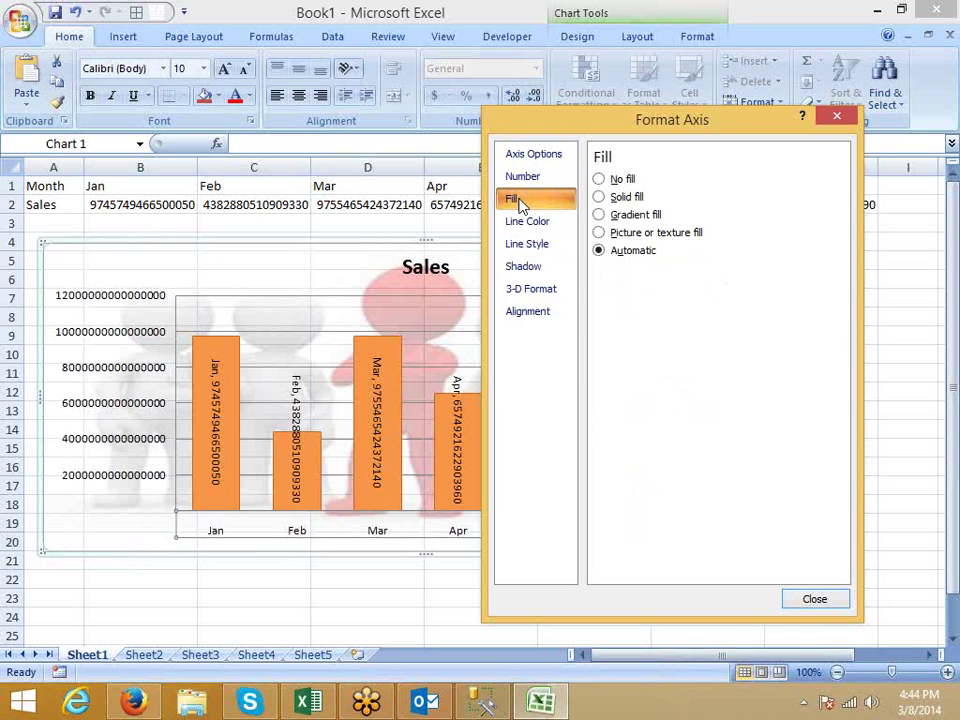
left_click(524, 221)
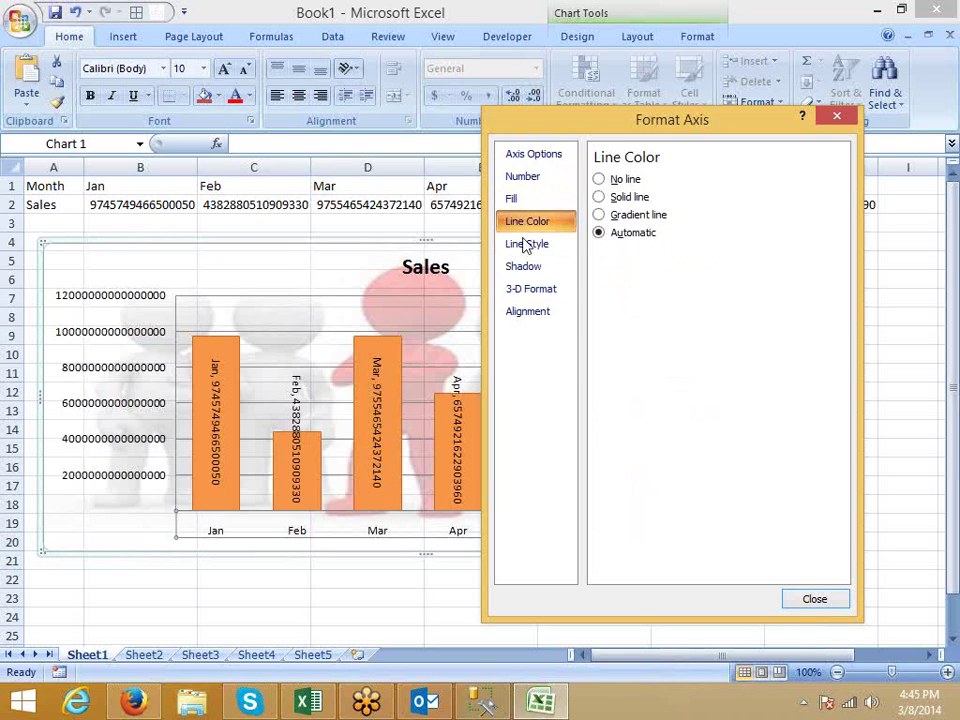
left_click(525, 244)
left_click(524, 267)
left_click(527, 310)
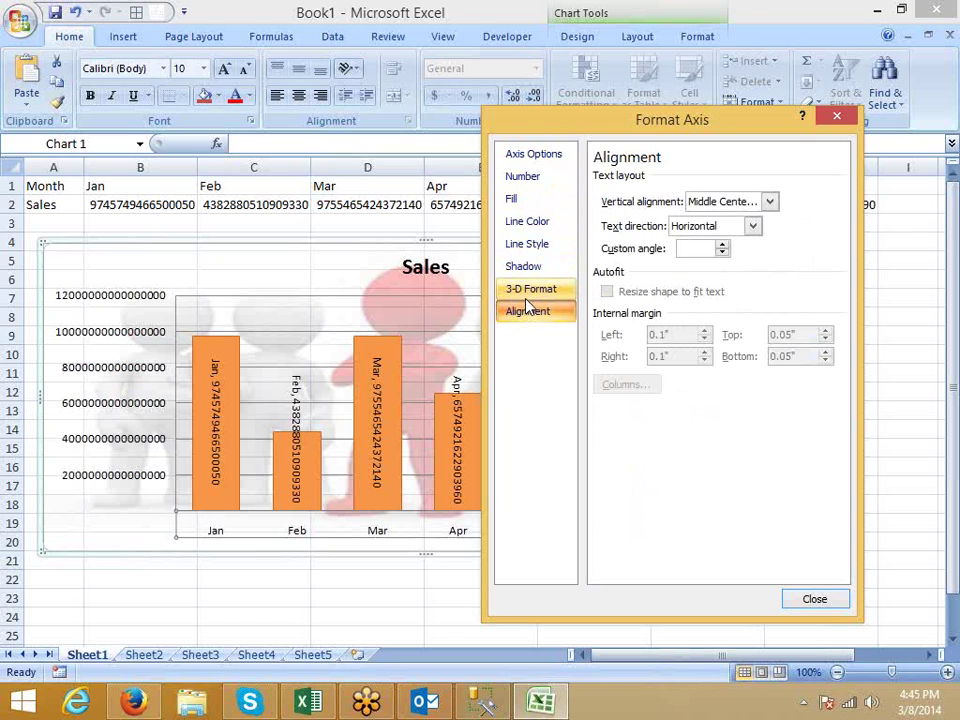
key("Escape")
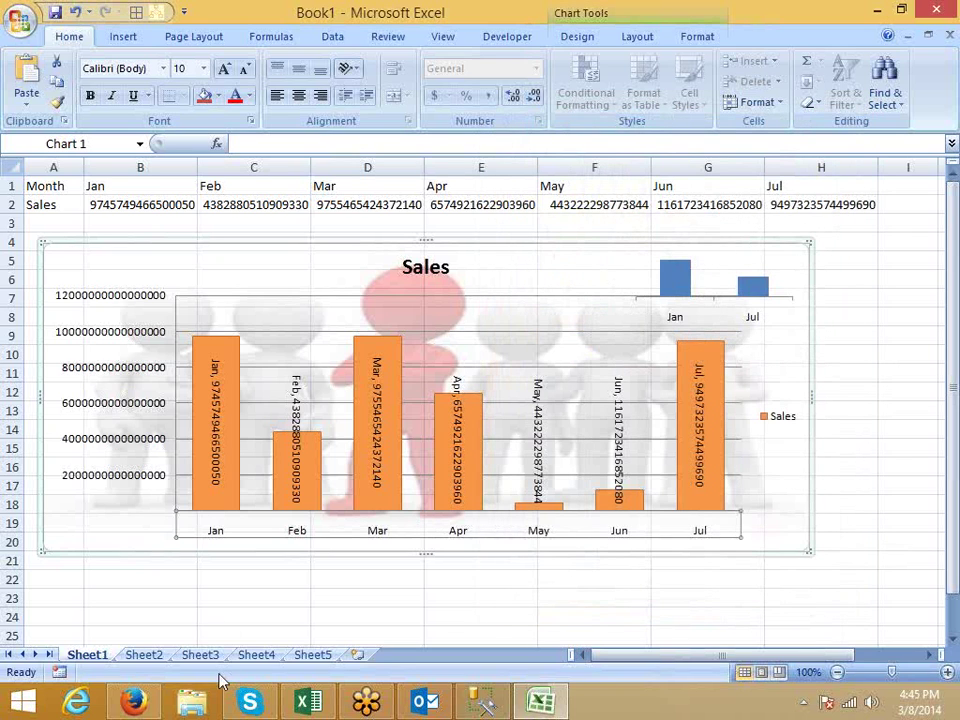
- On Sheet2, enter the header Bank in A1 and fill the months Jan through Jul across B1:H1
left_click(152, 657)
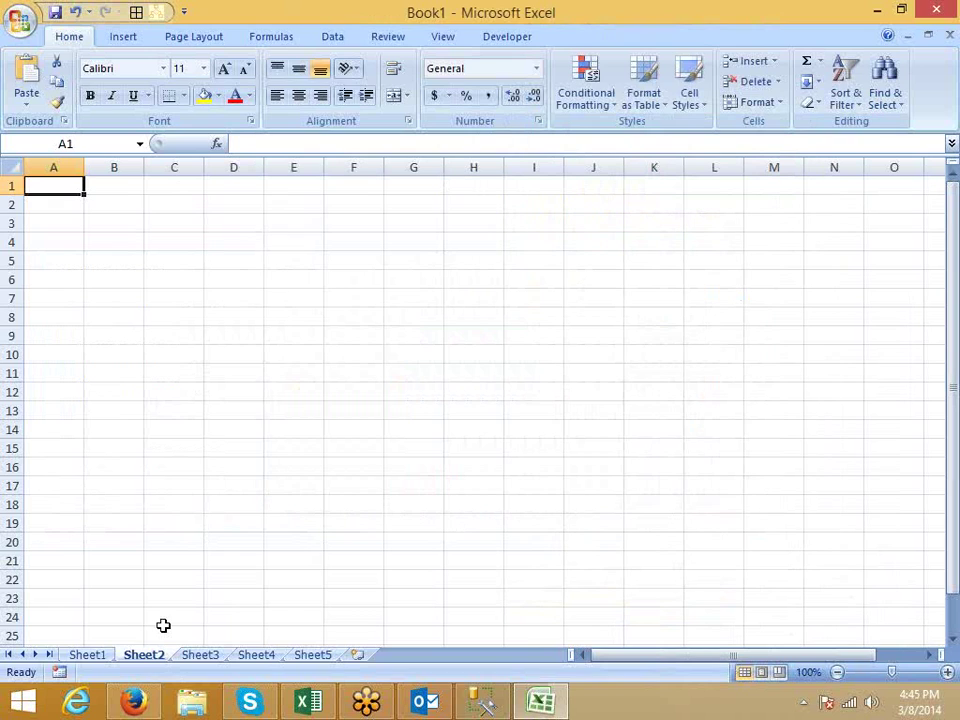
type("Bank")
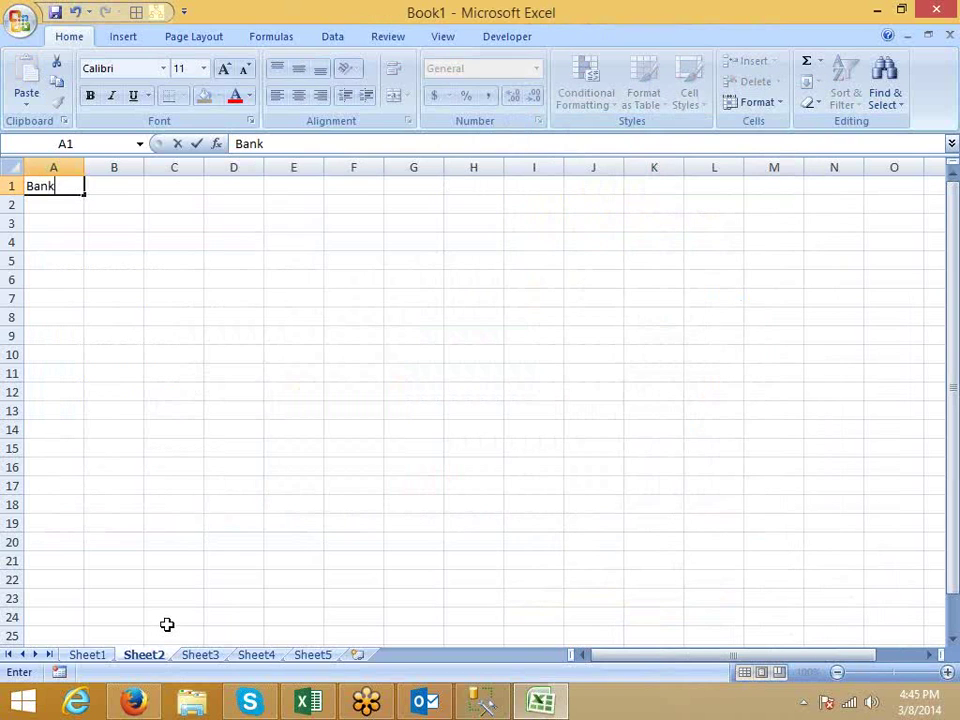
key("Return")
key("Up")
key("Right")
type("JAn")
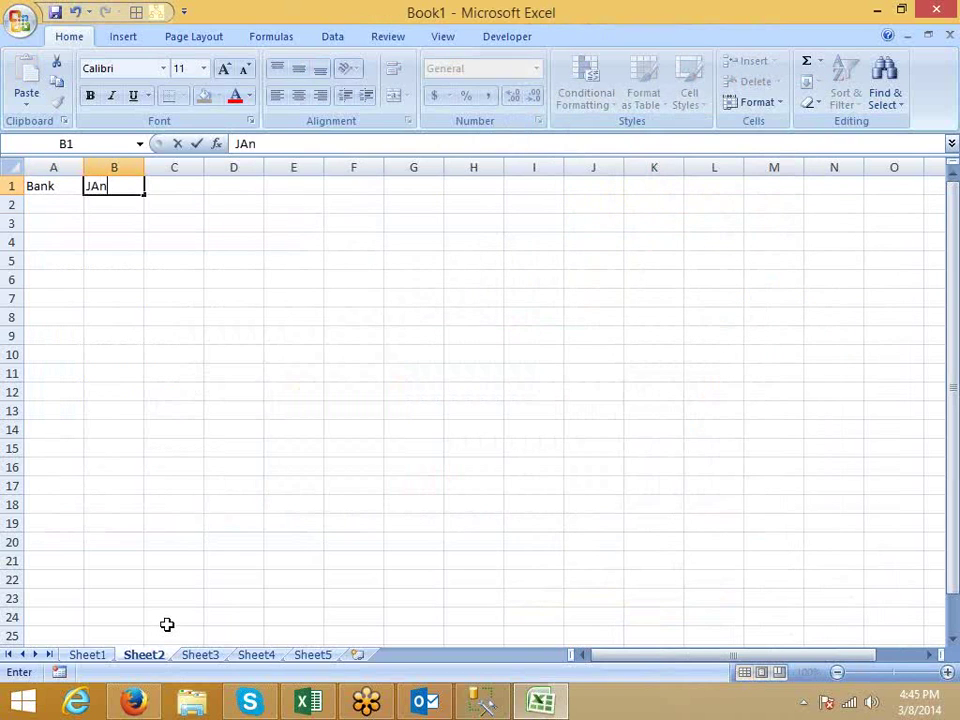
key("Return")
key("Up")
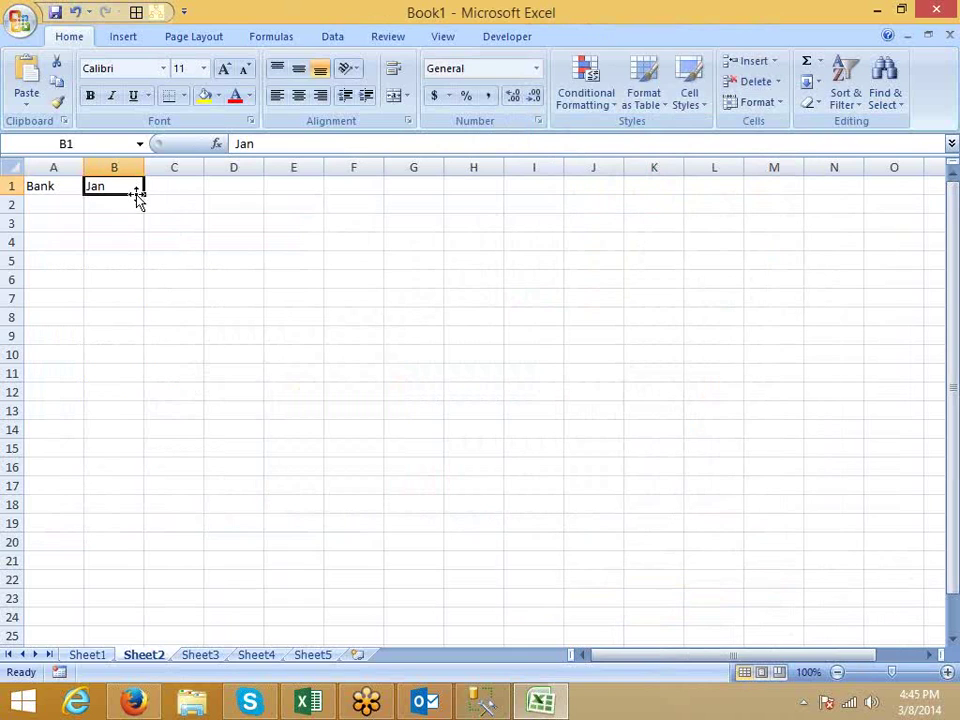
left_click_drag(144, 194, 493, 197)
- List the banks Citi, IDBI, ICICI, PNB and Sbi under the Bank header in A2:A6
left_click(70, 215)
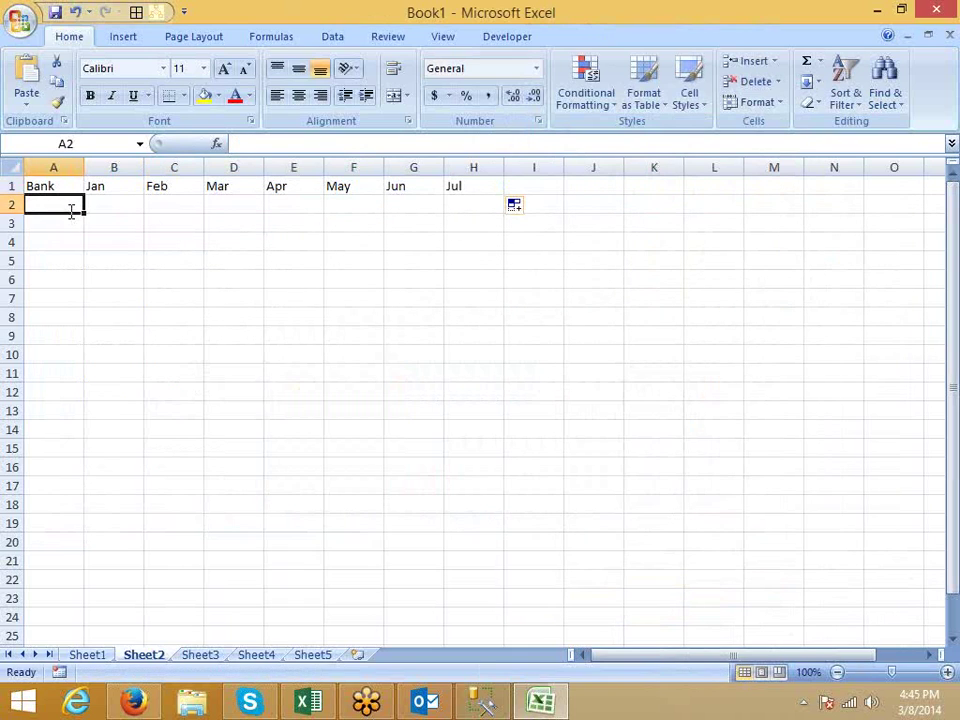
type("Citi")
key("Return")
type("IDB")
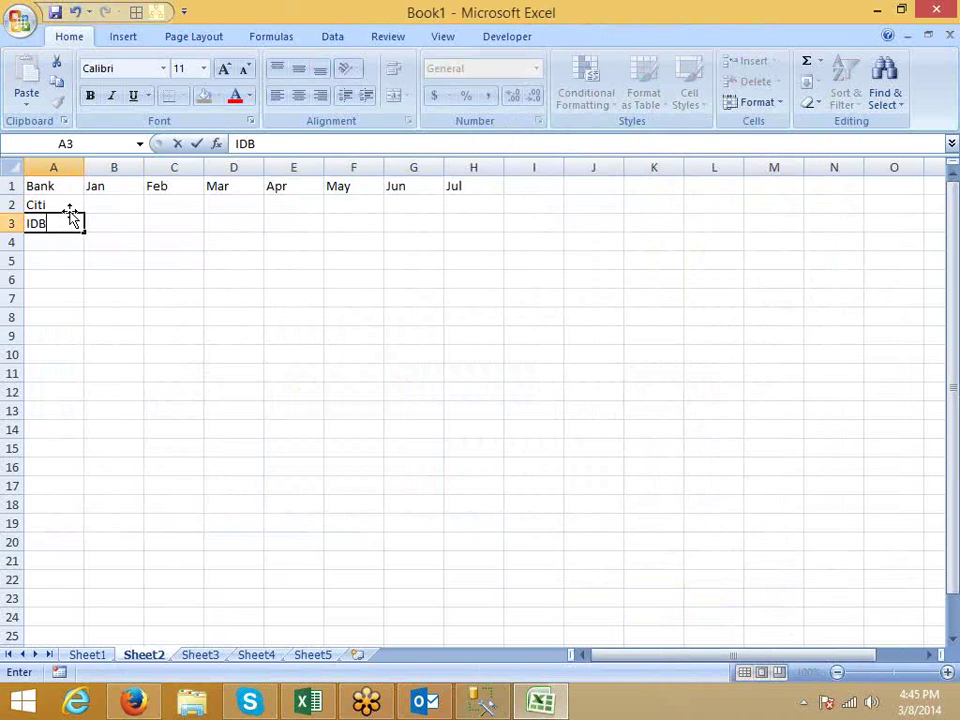
type("I")
key("Return")
type("I")
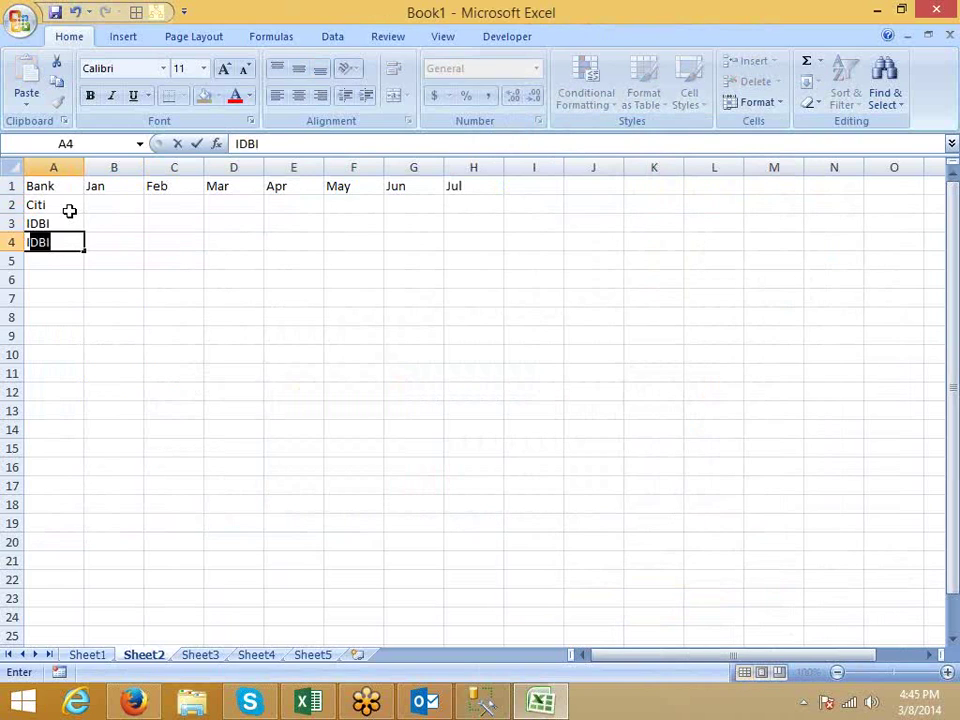
type("CICI")
key("Return")
type("P")
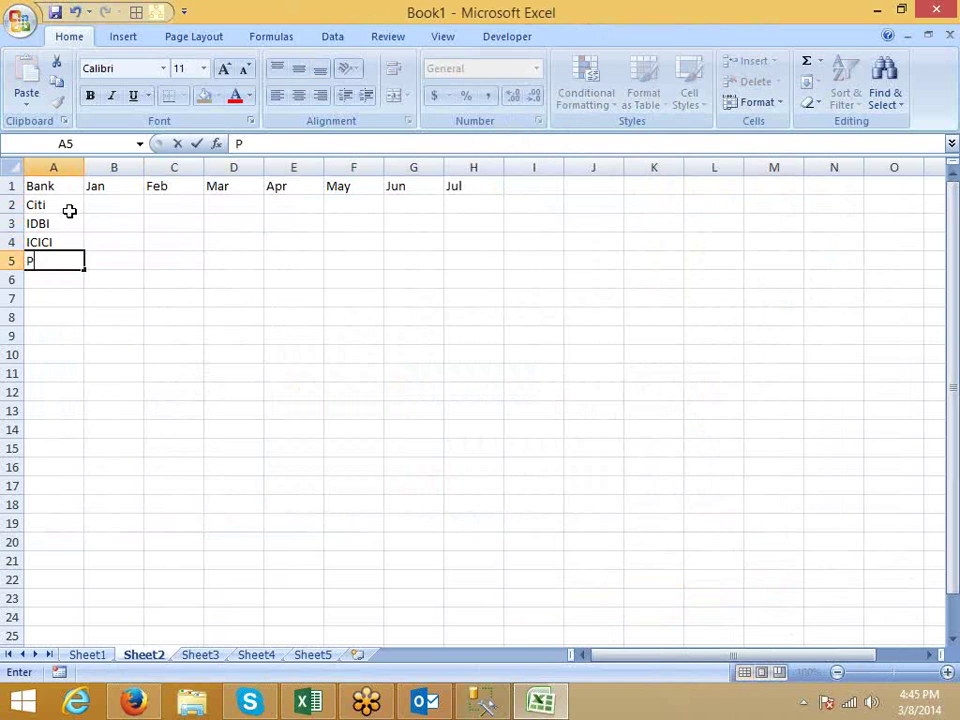
type("NB")
key("Return")
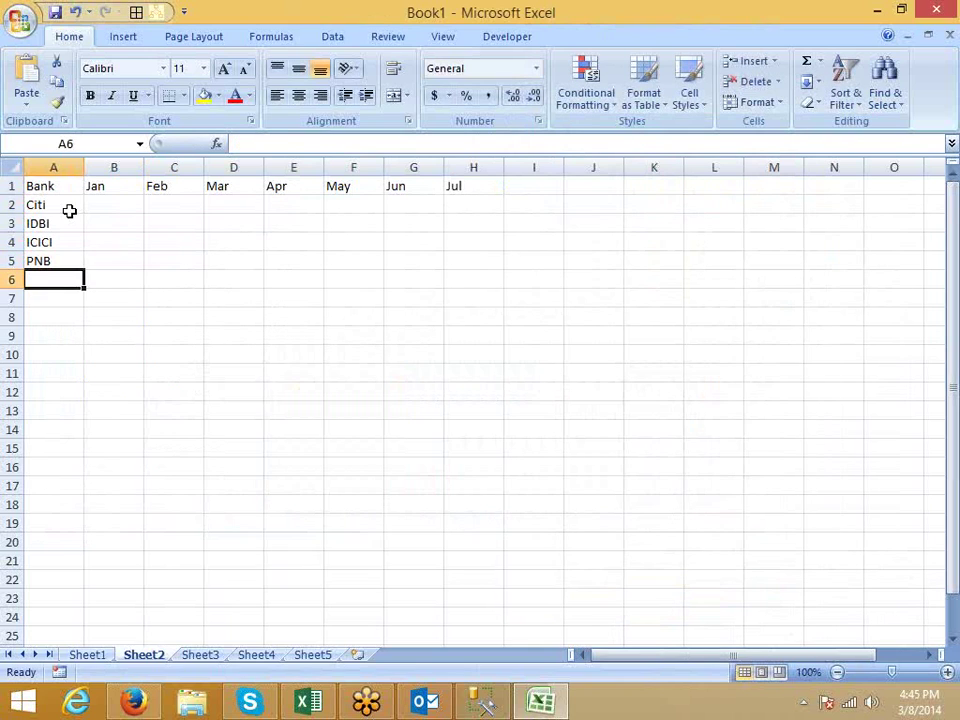
type("SBi")
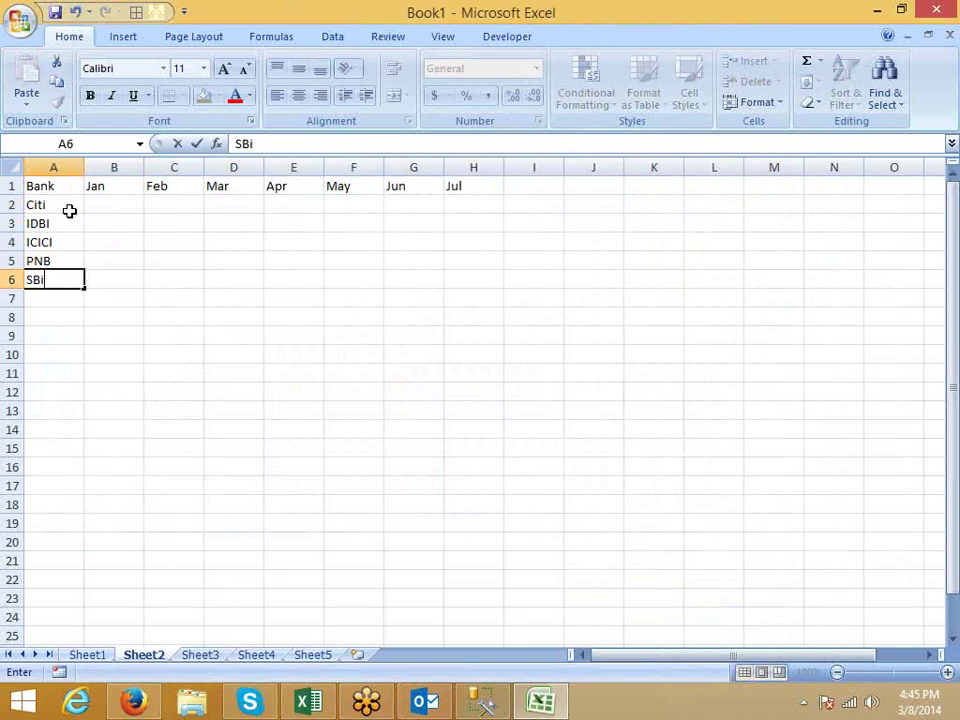
key("ctrl+Return")
- Enter a RANDBETWEEN formula with bottom 10 and top 90 in B2, Citi's January cell
key("ctrl+Home")
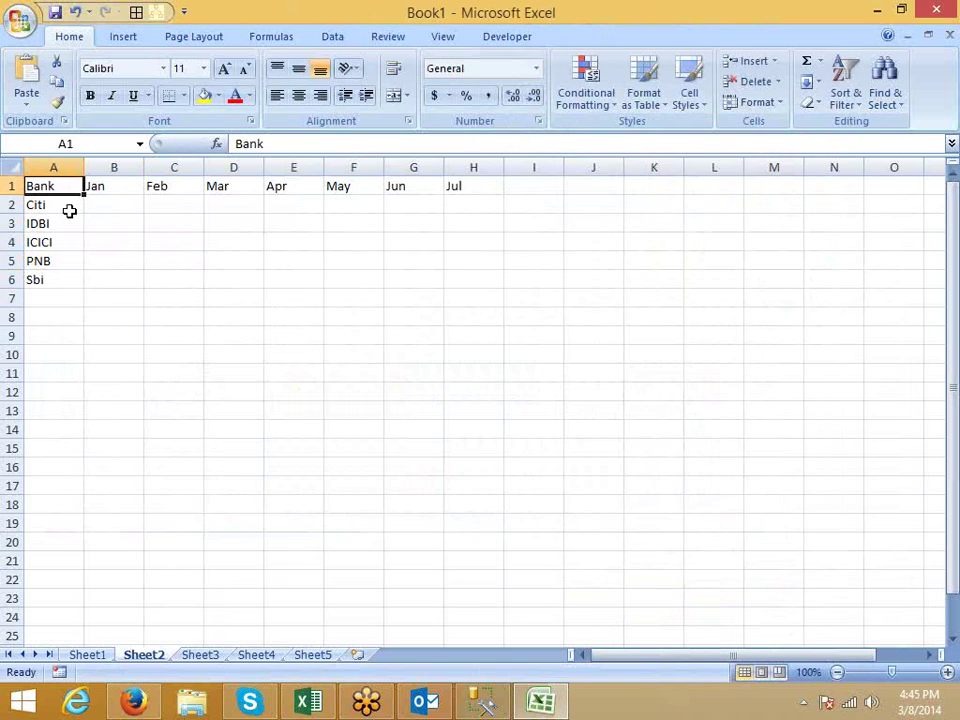
key("Down")
key("Right")
type("=e")
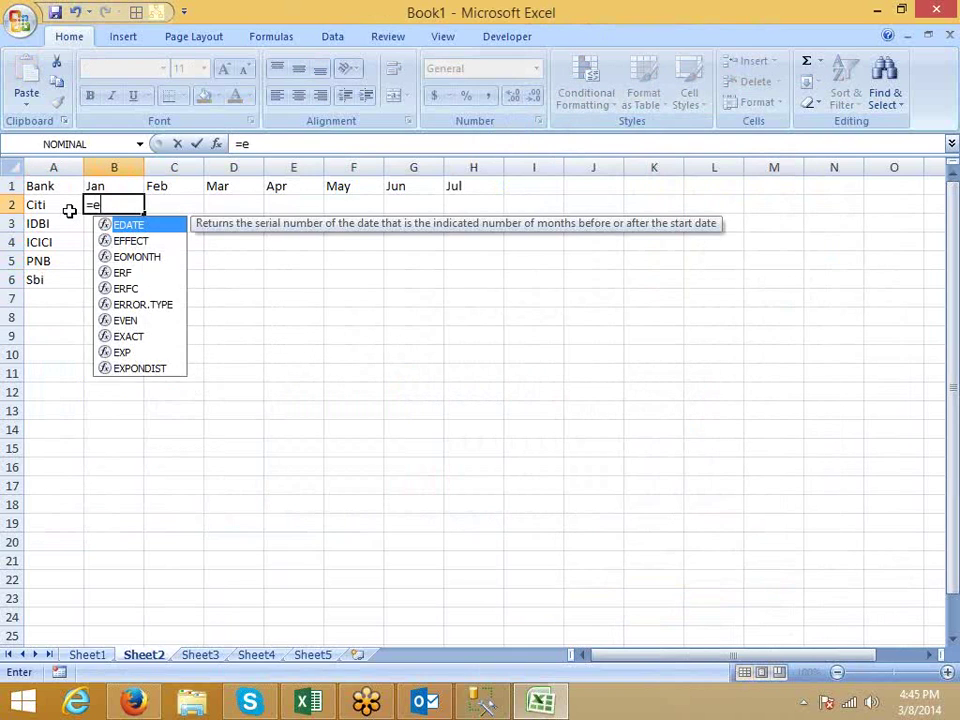
key("BackSpace")
type("ra")
key("Down")
key("Down")
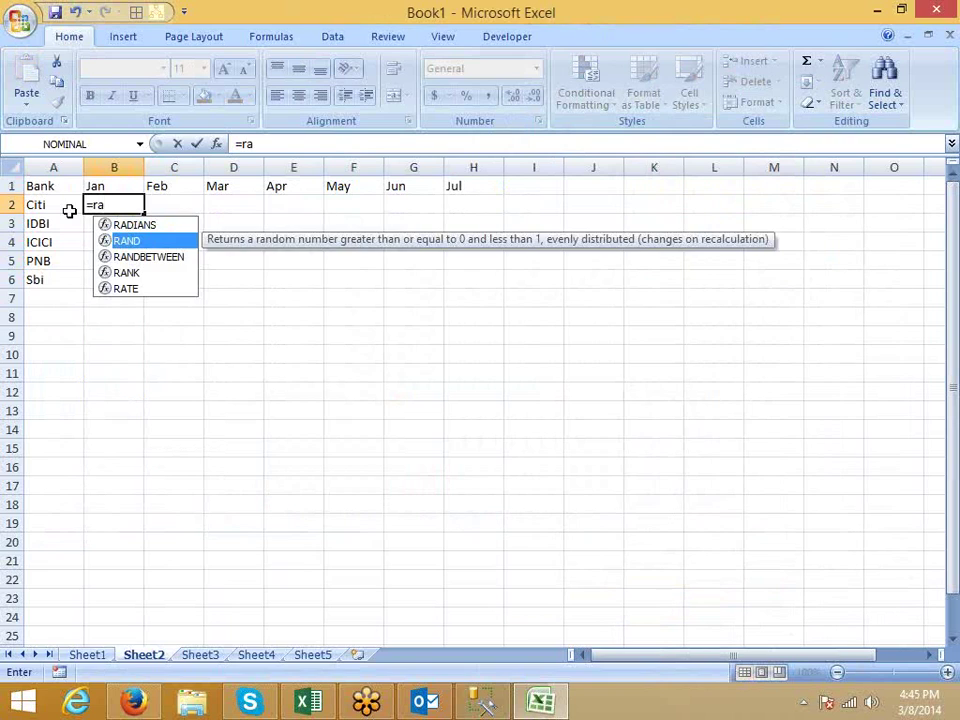
key("Tab")
type("1")
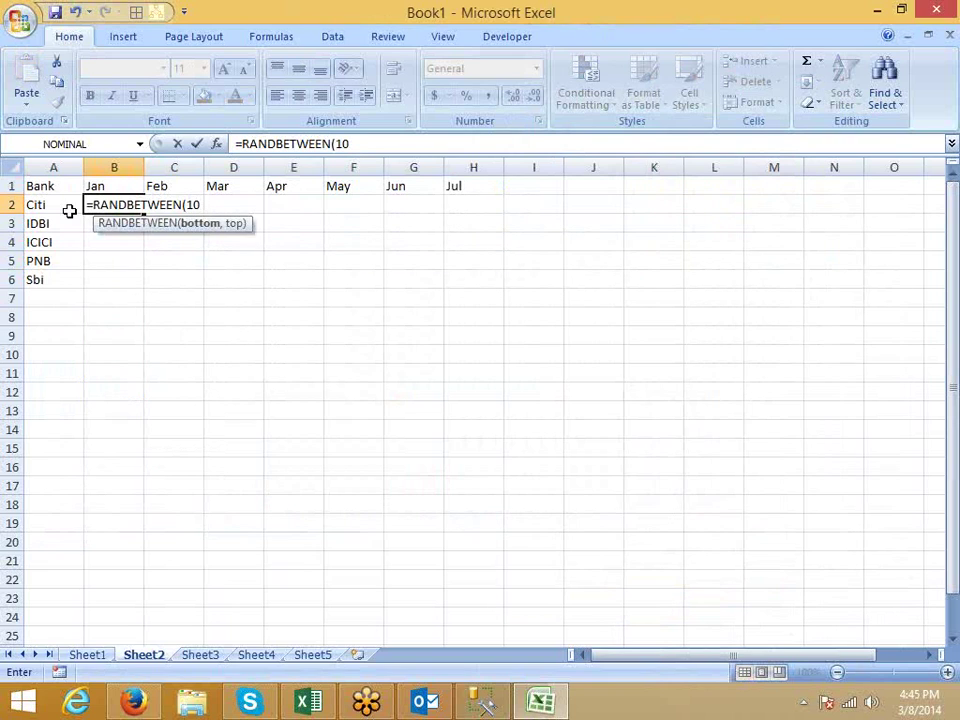
type(",")
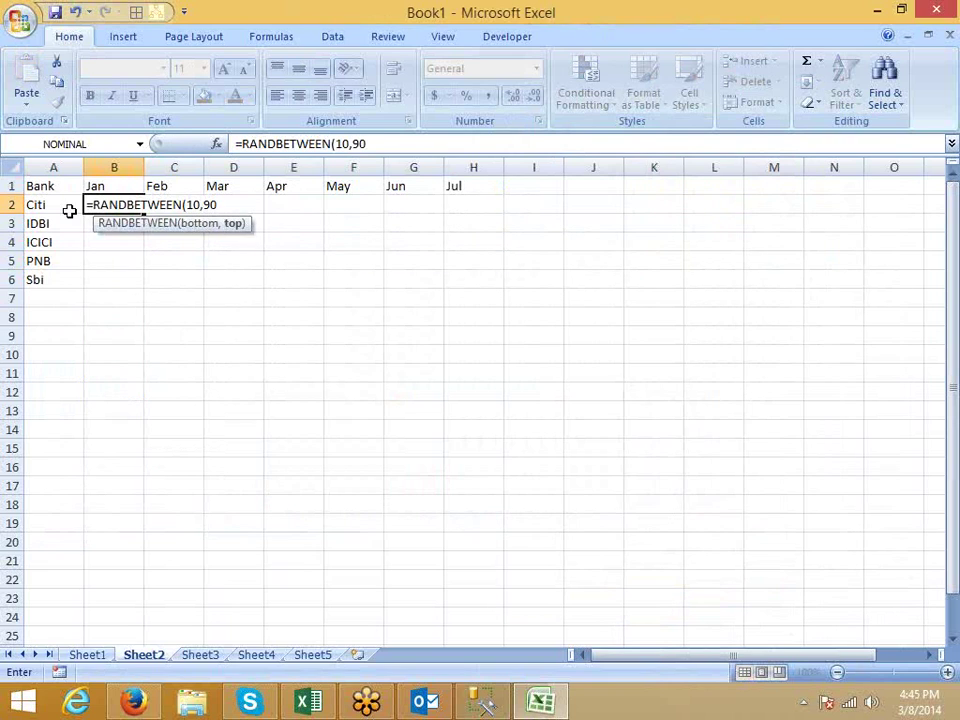
type("90")
- Fill Citi's January RANDBETWEEN formula across to July and down through Sbi, covering B2:H6
key("Up")
key("ctrl+Right")
key("Down")
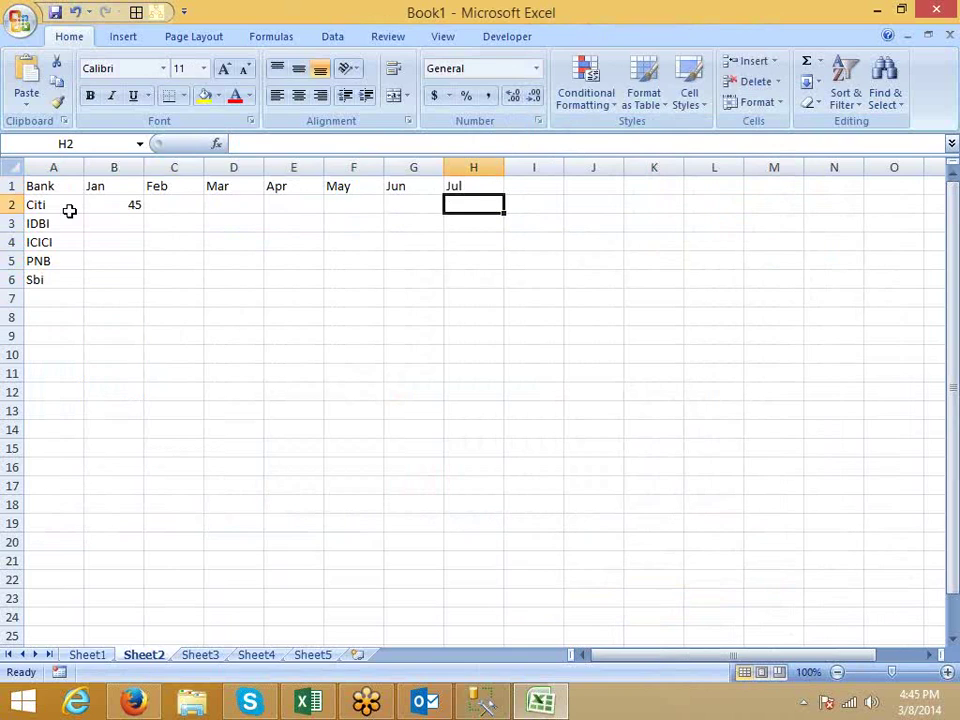
key("ctrl+shift+Left")
key("ctrl+r")
key("shift+Down")
key("shift+Down")
key("shift+Down")
key("shift+Down")
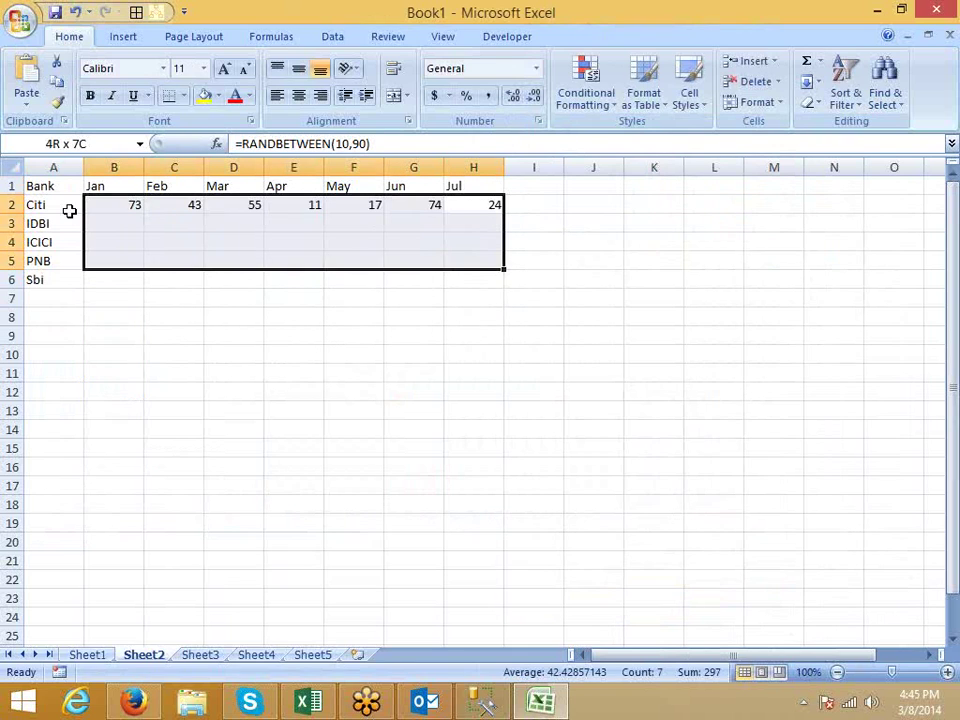
key("ctrl+d")
- Replace the RANDBETWEEN formulas in B2:H6 with their static values
key("ctrl+c")
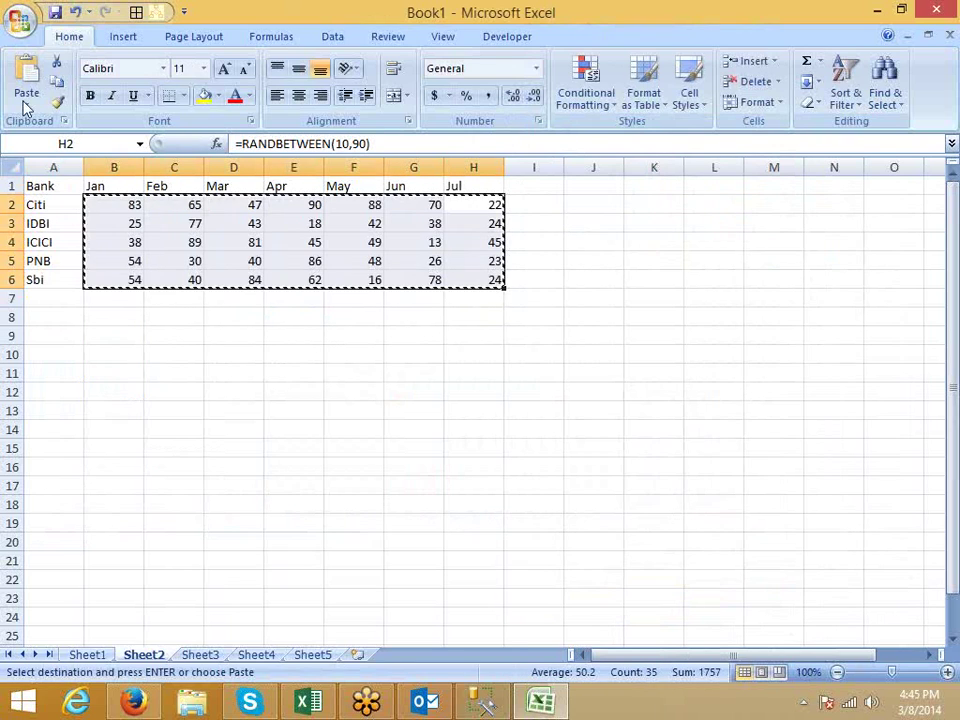
left_click(26, 100)
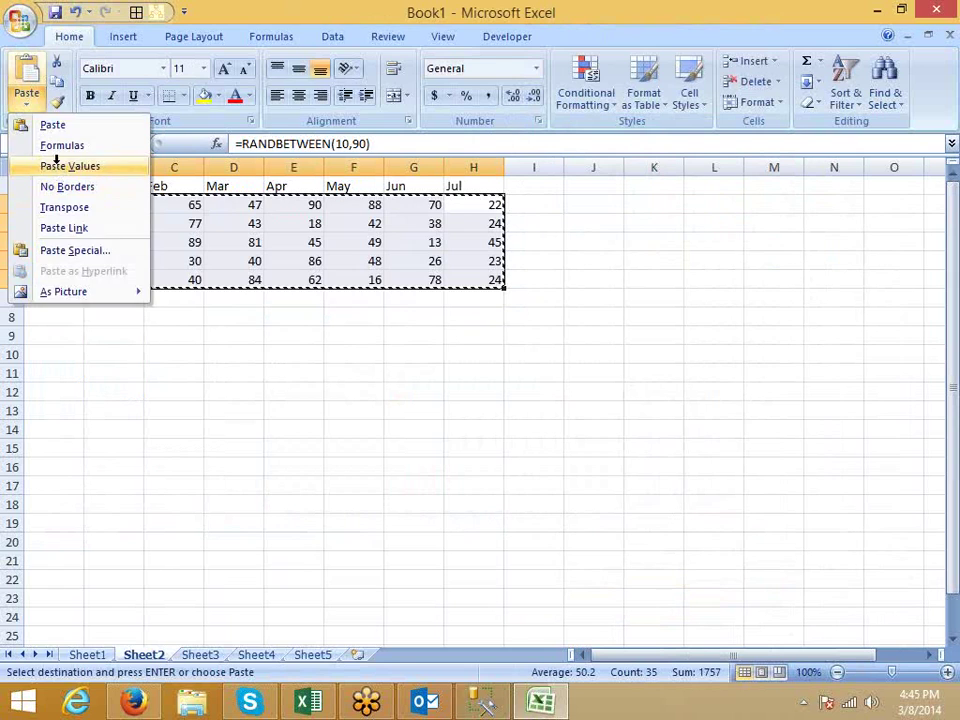
left_click(50, 166)
key("Escape")
left_click(230, 372)
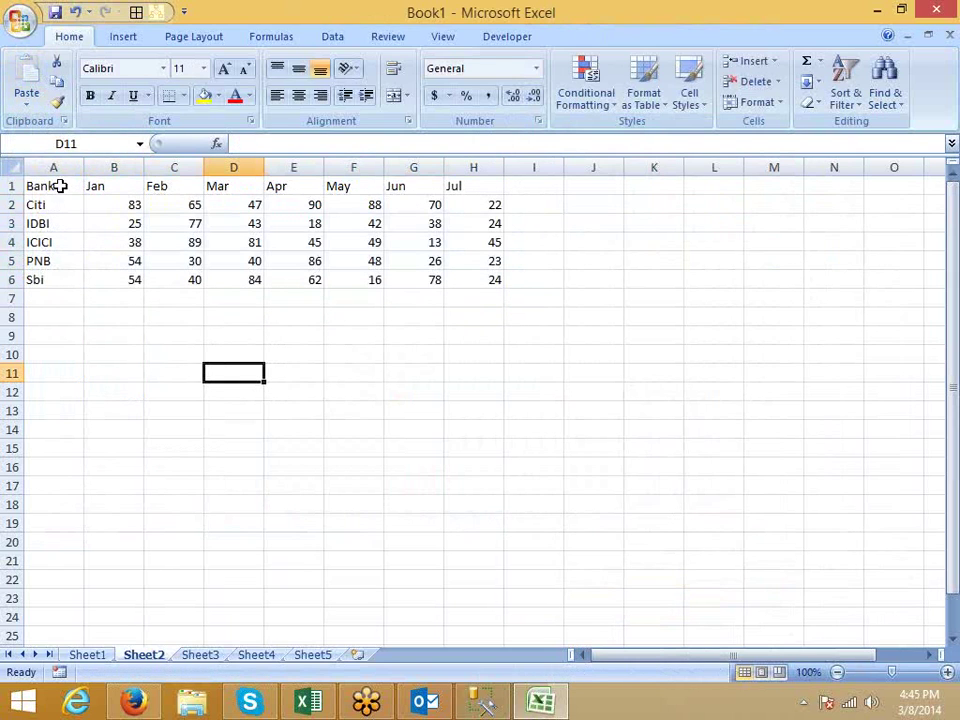
- Insert a clustered column chart from the bank table A1:H6
left_click_drag(60, 186, 463, 274)
left_click(123, 36)
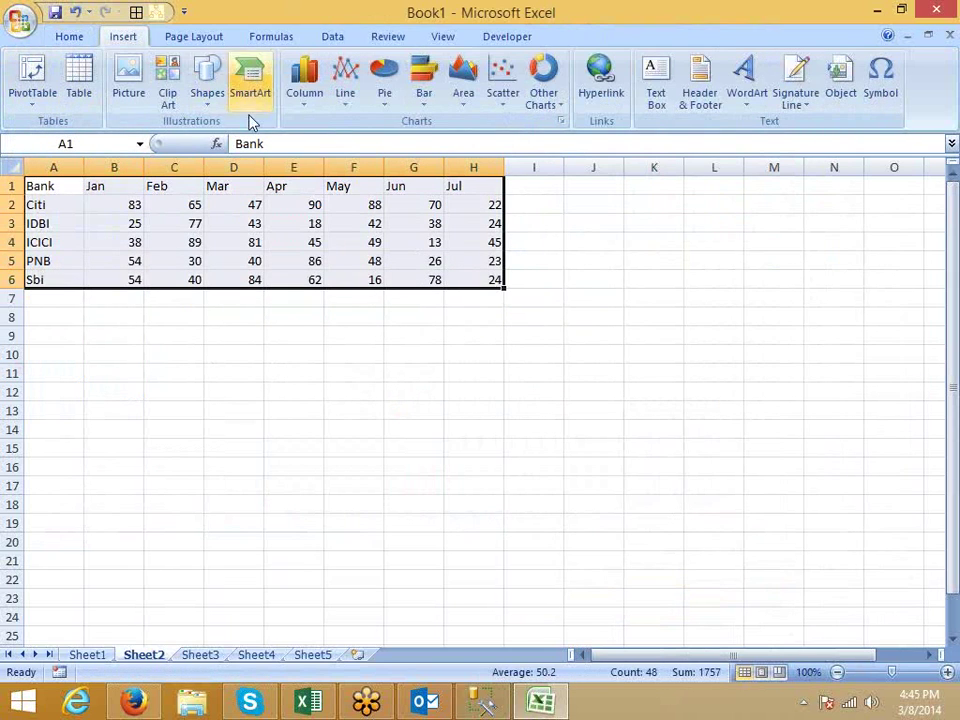
left_click(304, 80)
left_click(316, 160)
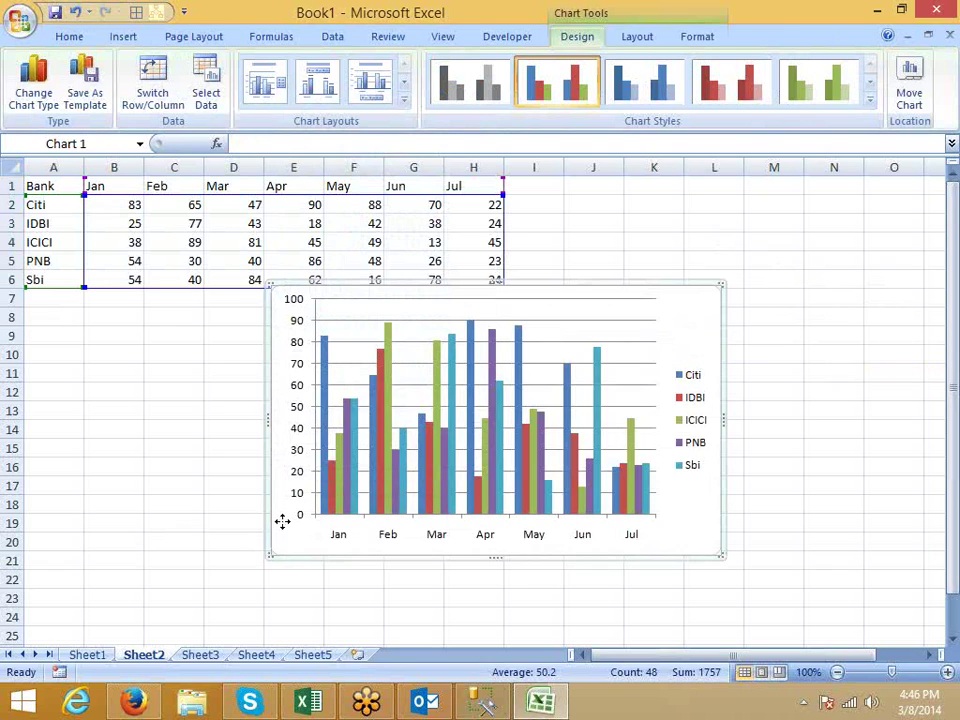
- Place the chart below the table, enlarged to span columns A to N and rows 8 to 23, and delete its horizontal gridlines
left_click_drag(283, 521, 95, 551)
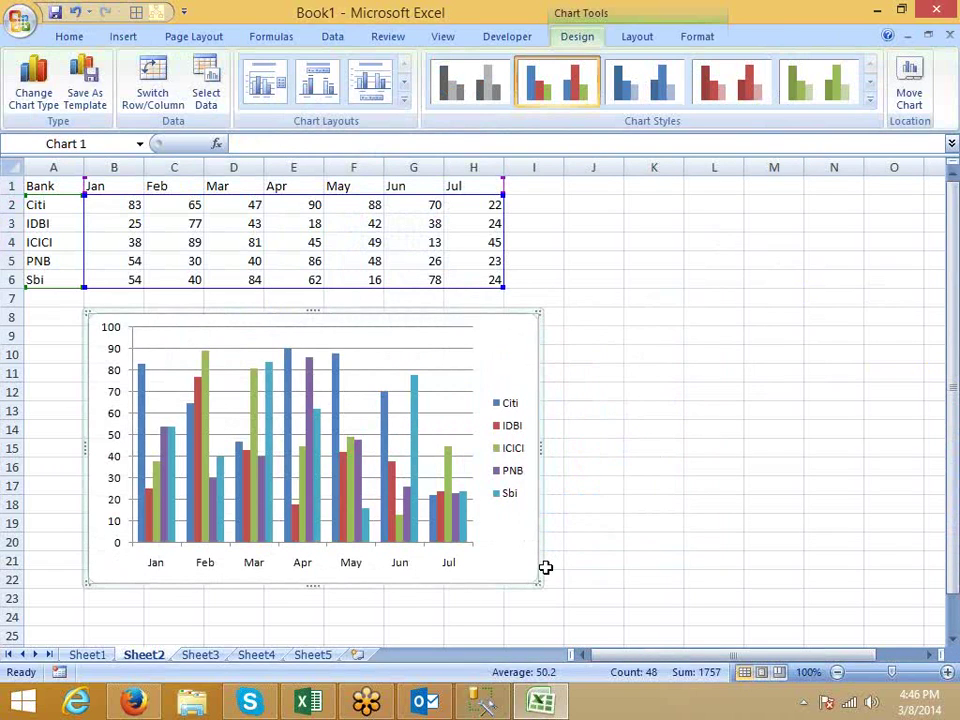
left_click_drag(537, 582, 815, 594)
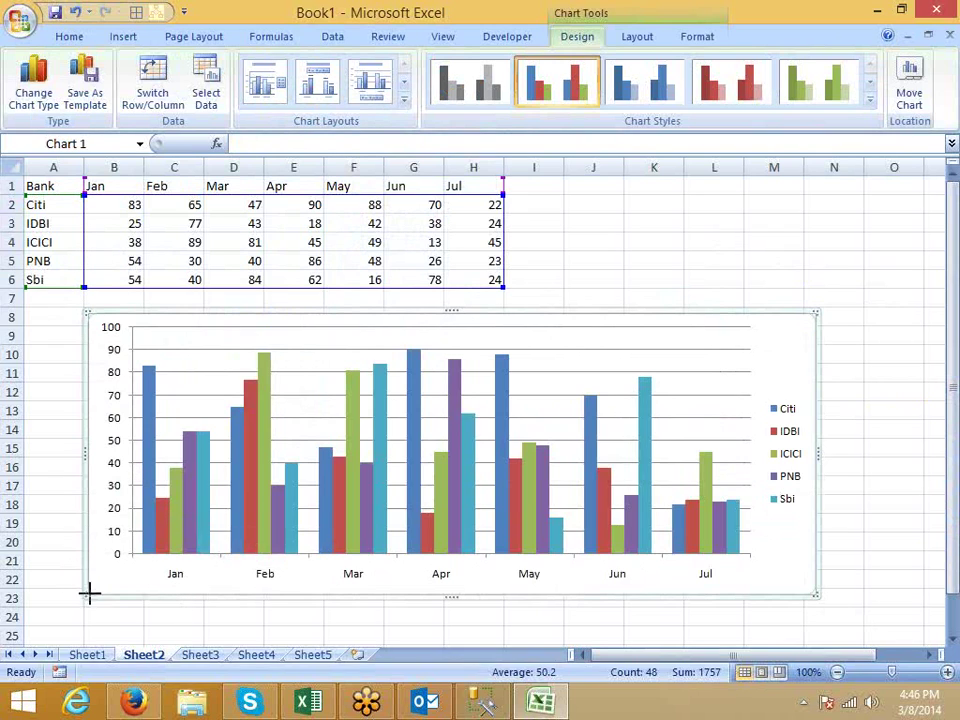
left_click_drag(88, 593, 35, 601)
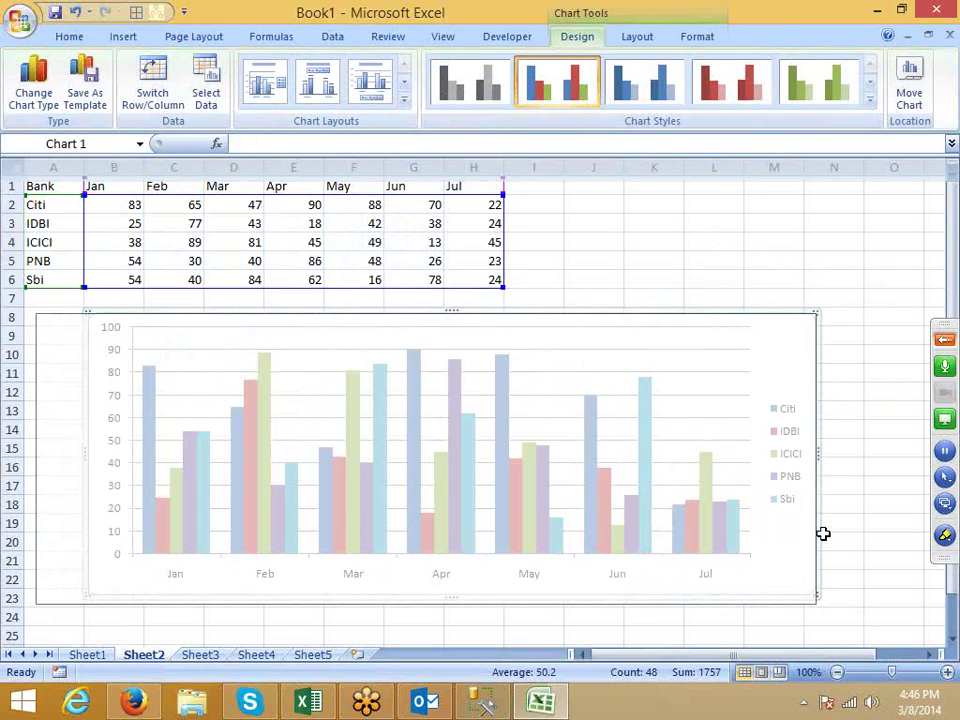
left_click_drag(817, 457, 888, 458)
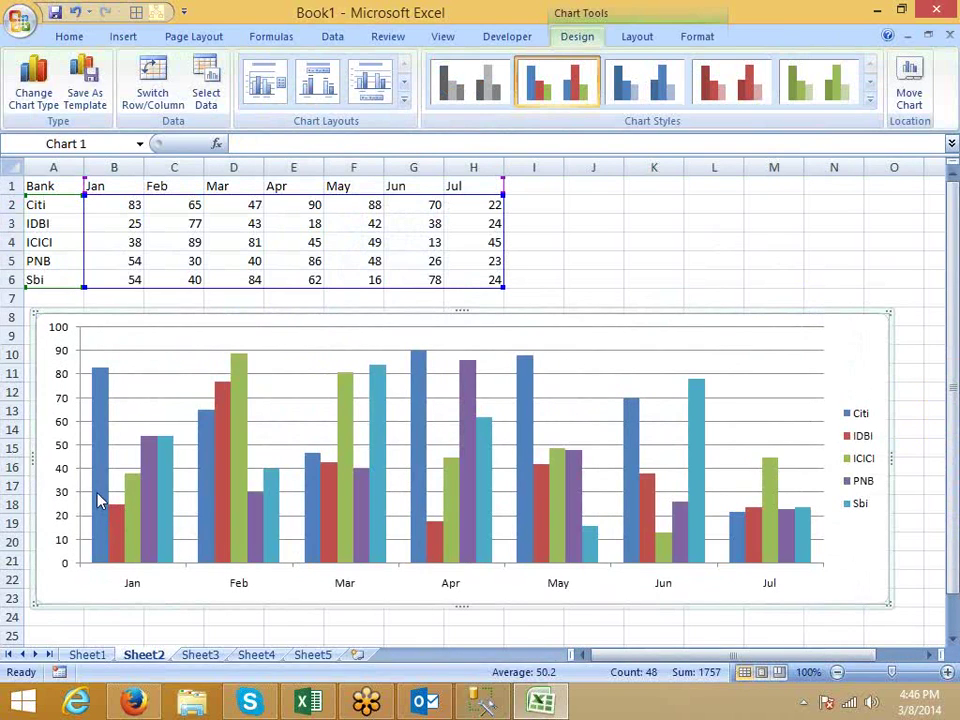
left_click(818, 399)
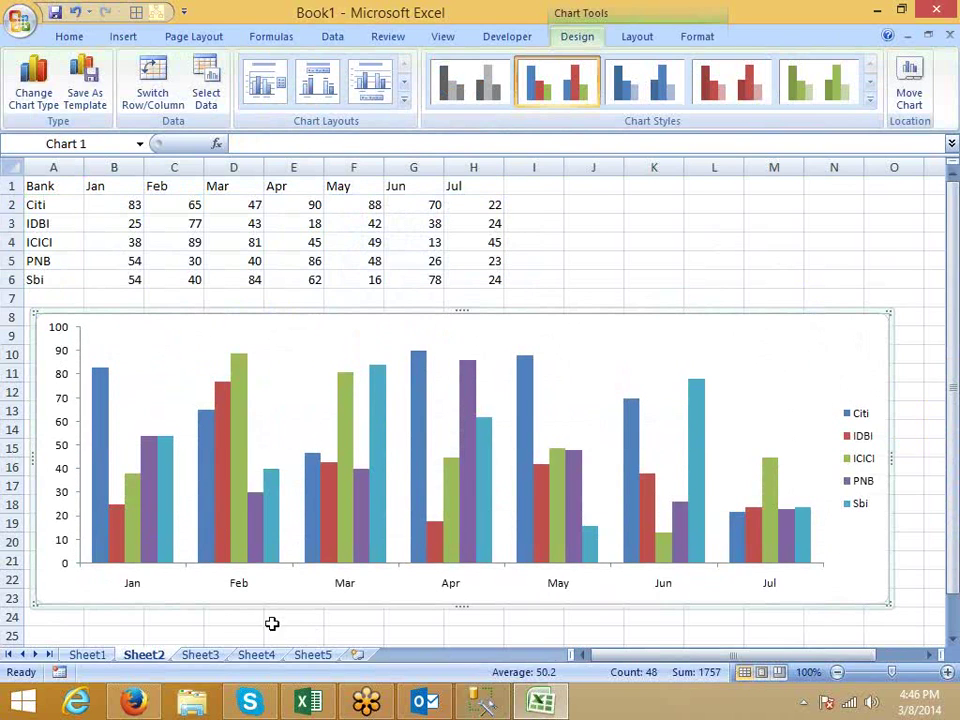
- Select cell C27 below the chart, and switch to Firefox to search Google Images for "citi bank logo"
scroll(156, 557, "down", 2)
left_click(156, 558)
key("alt+Tab")
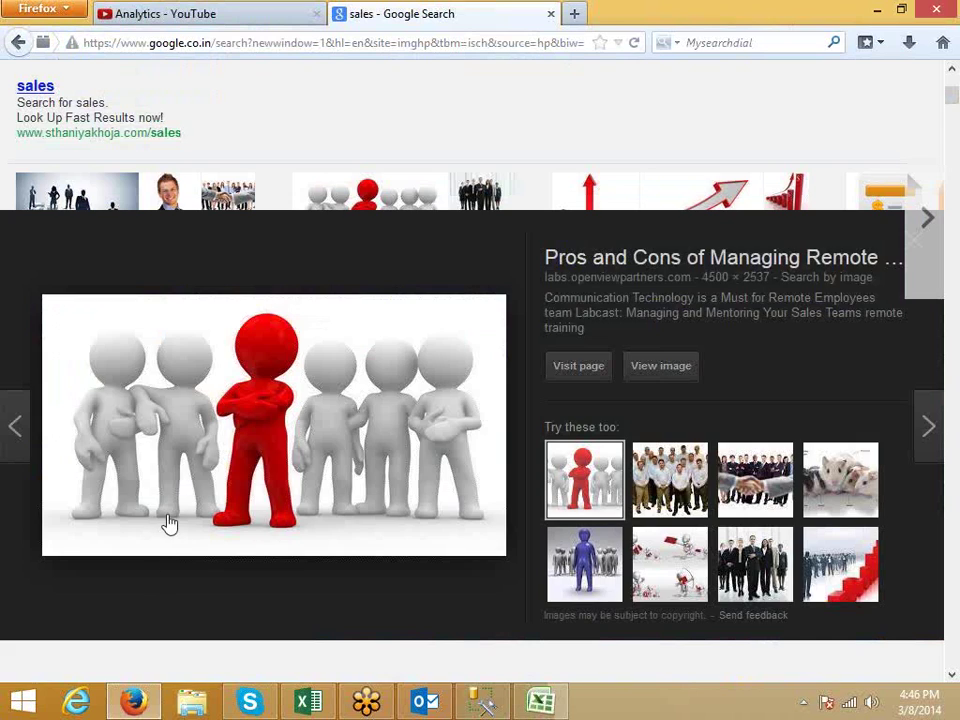
key("Escape")
scroll(167, 508, "up", 3)
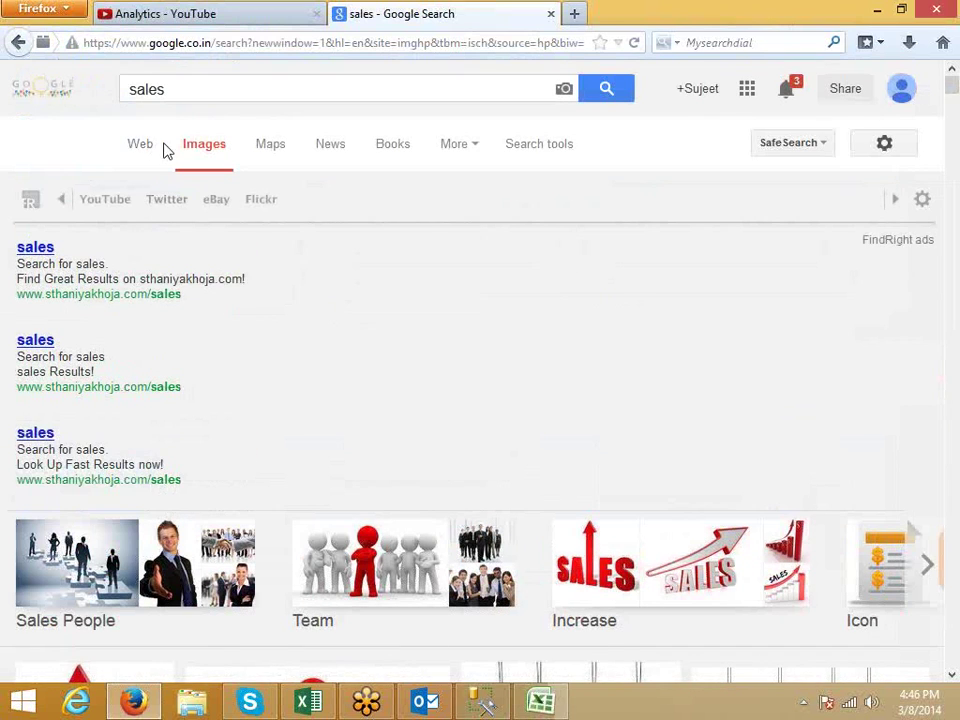
key("alt+Tab")
key("alt+Tab")
left_click_drag(173, 90, 41, 86)
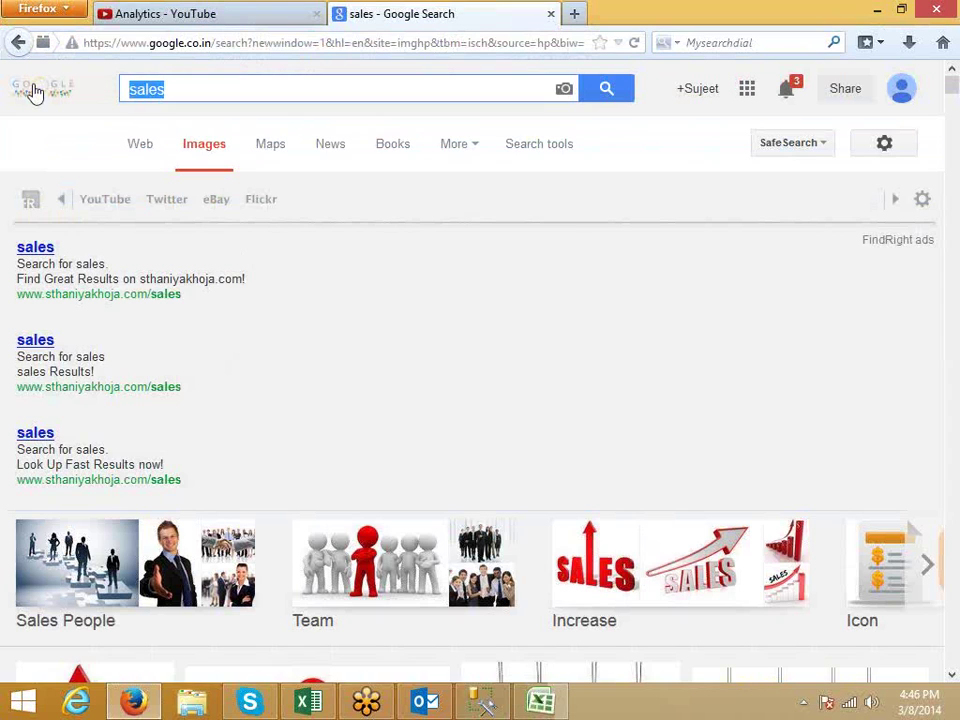
type("citi b")
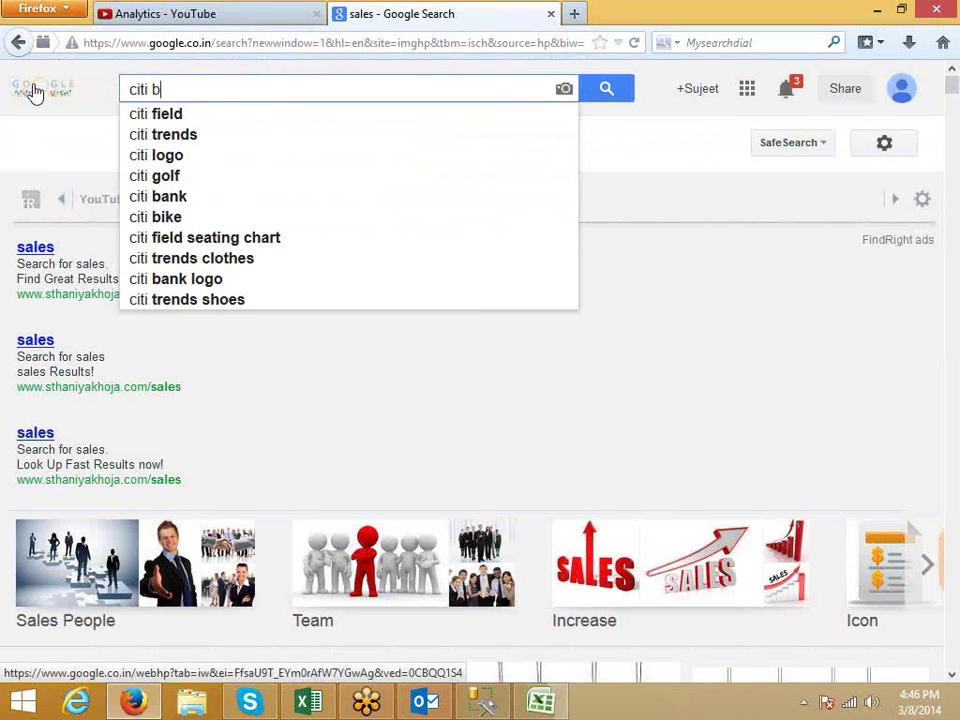
type("ank logo")
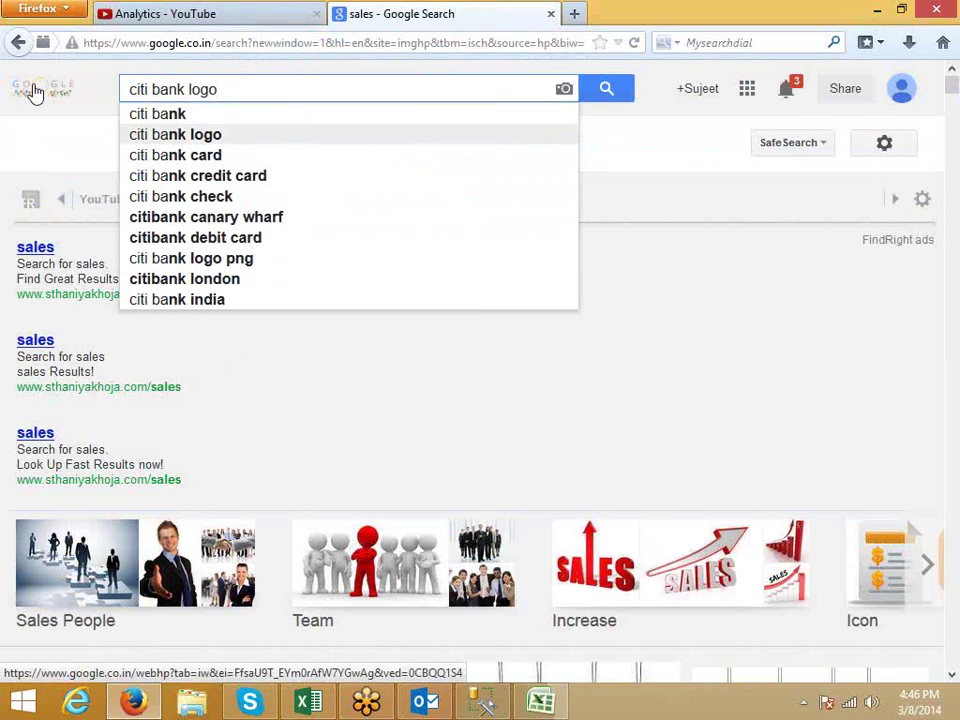
key("Return")
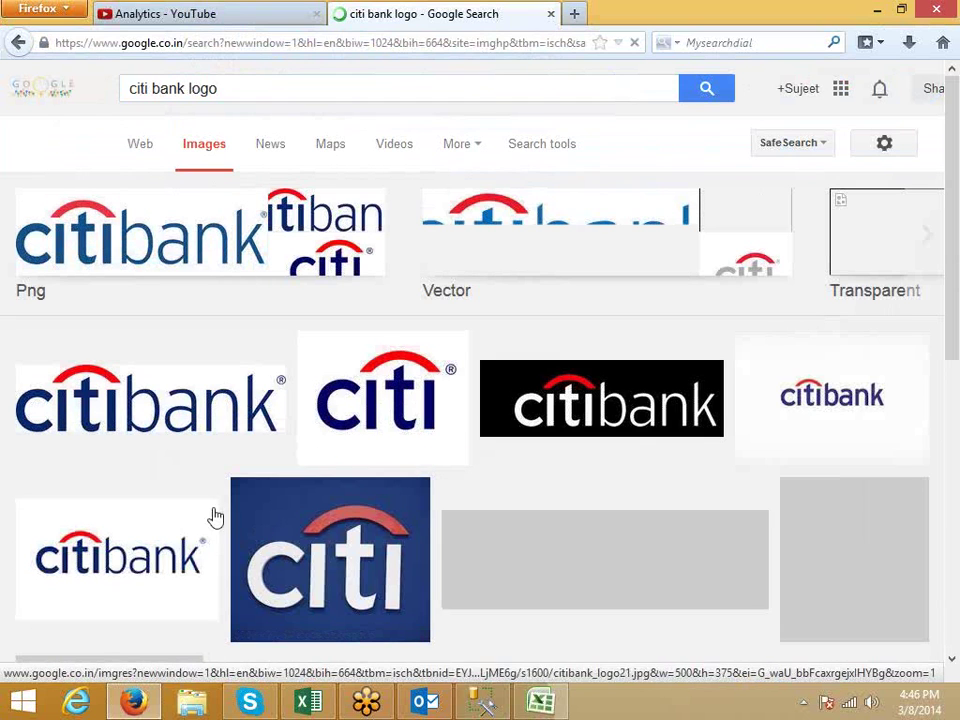
- Browse the logo image results and open the preview of the first Citibank logo on a white background
scroll(602, 450, "down", 4)
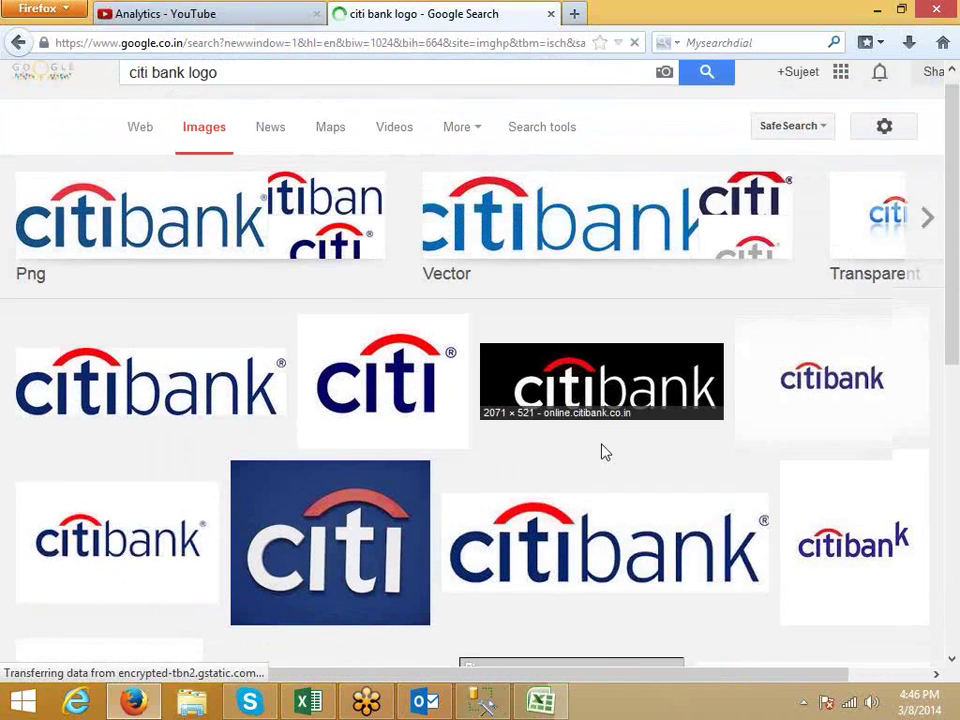
scroll(602, 452, "up", 4)
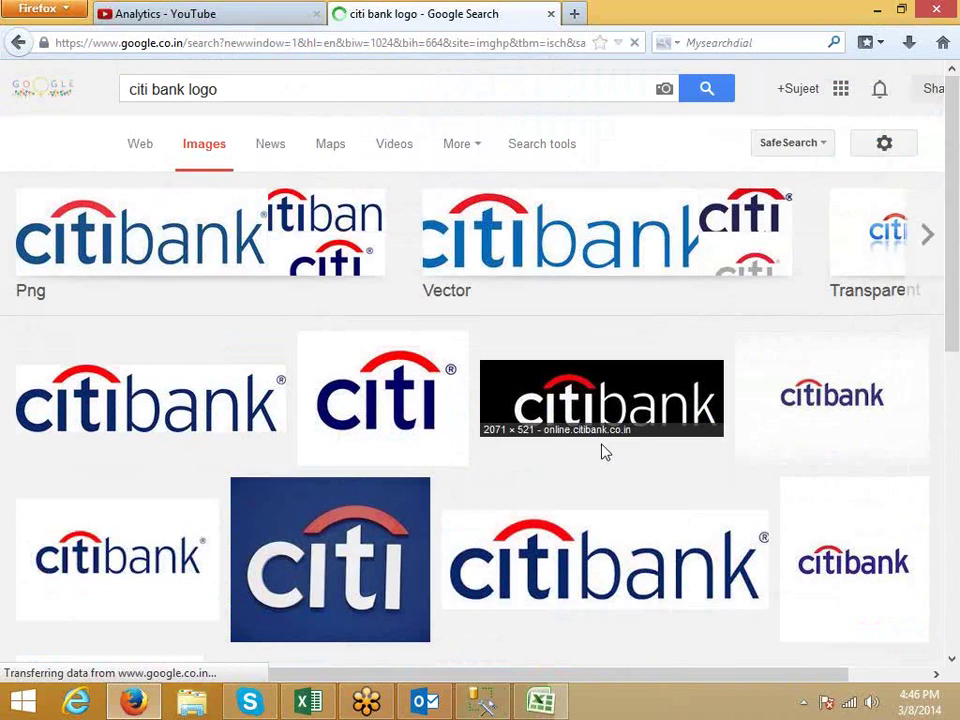
scroll(604, 450, "down", 6)
scroll(603, 450, "up", 4)
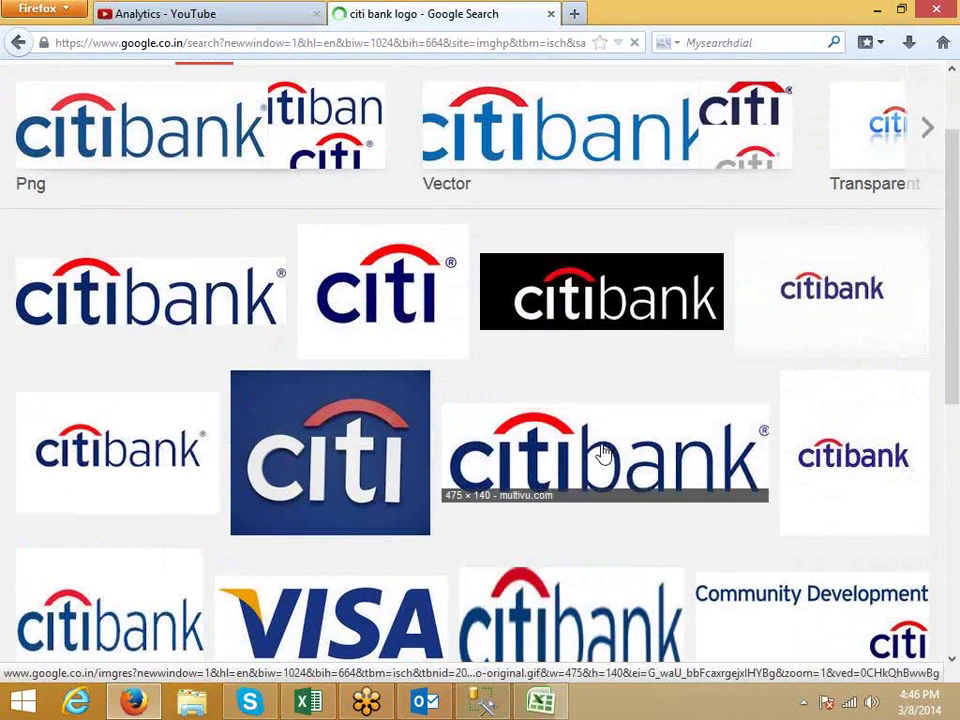
left_click(141, 315)
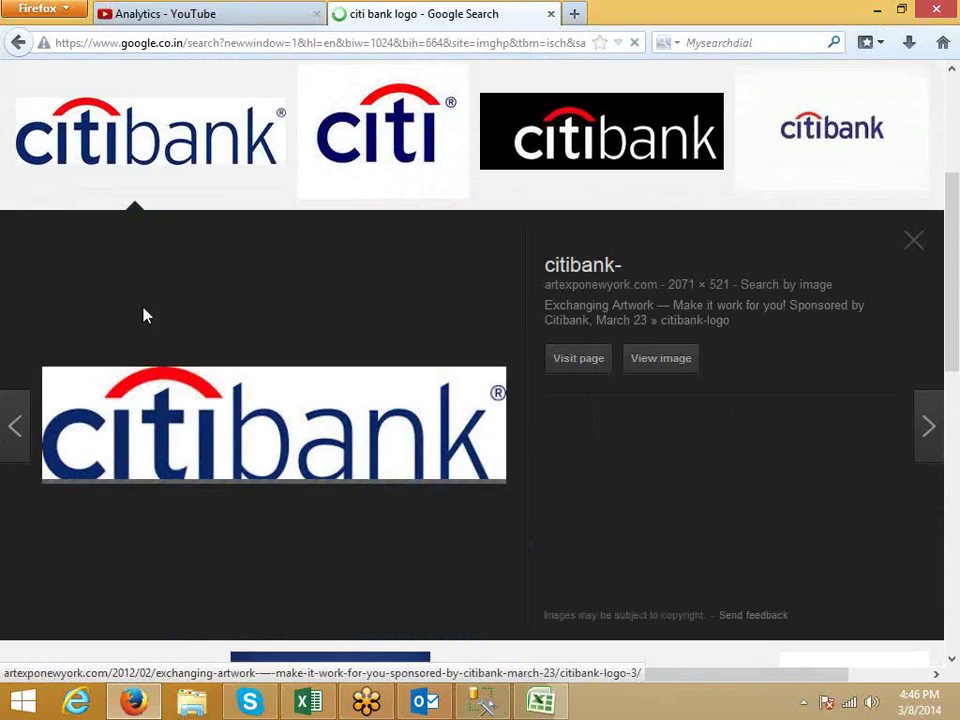
- Try to copy the Citibank logo into Sheet2 of the Excel workbook at C27, and delete the pasted shape
right_click(225, 433)
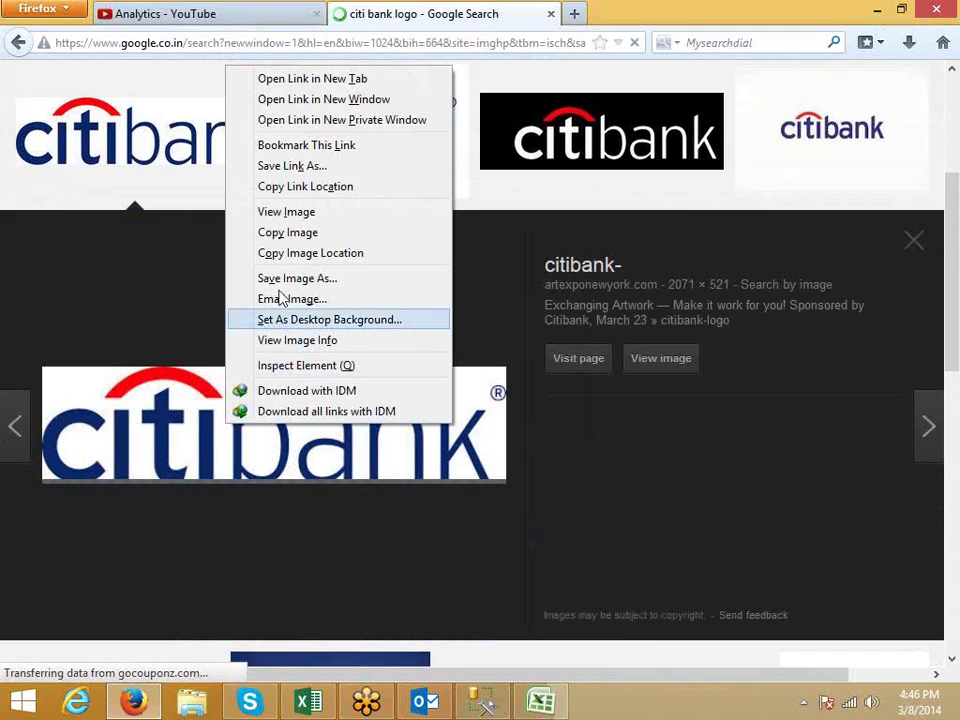
left_click(285, 253)
key("alt+Tab")
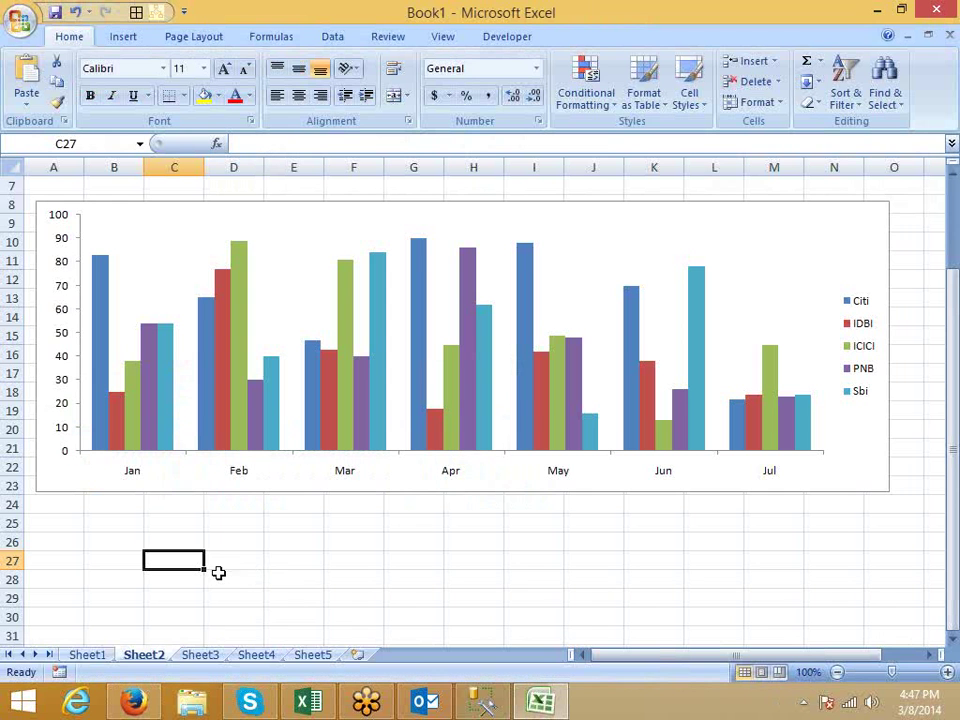
key("ctrl+v")
scroll(217, 572, "down", 2)
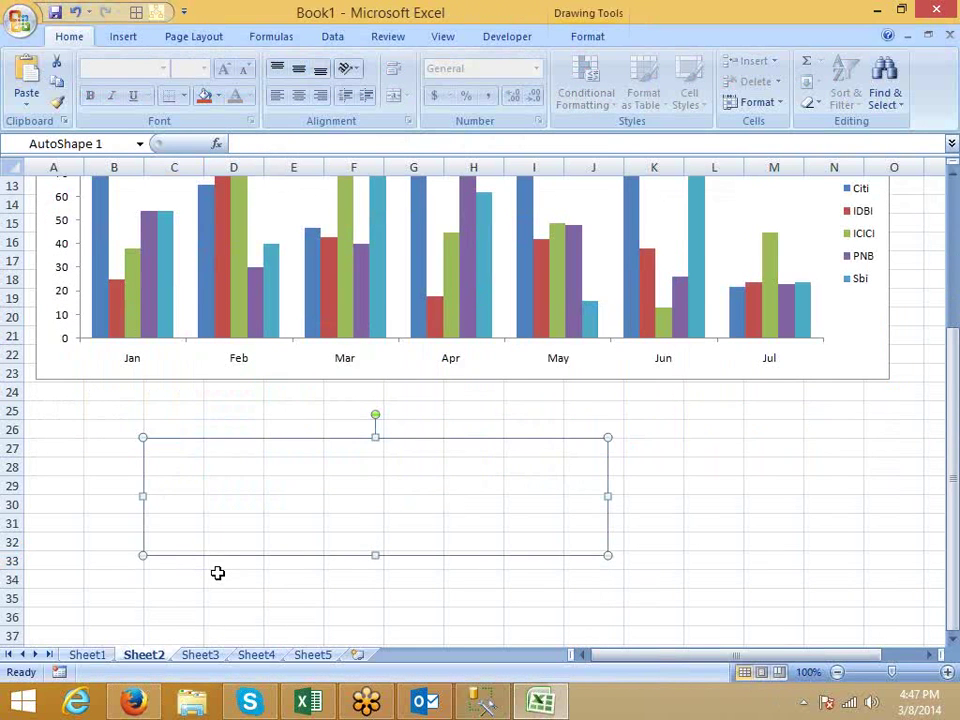
key("Delete")
- Copy the previewed Citibank logo image from Firefox, paste it into Sheet2 in Excel and position it below the chart
key("alt+Tab")
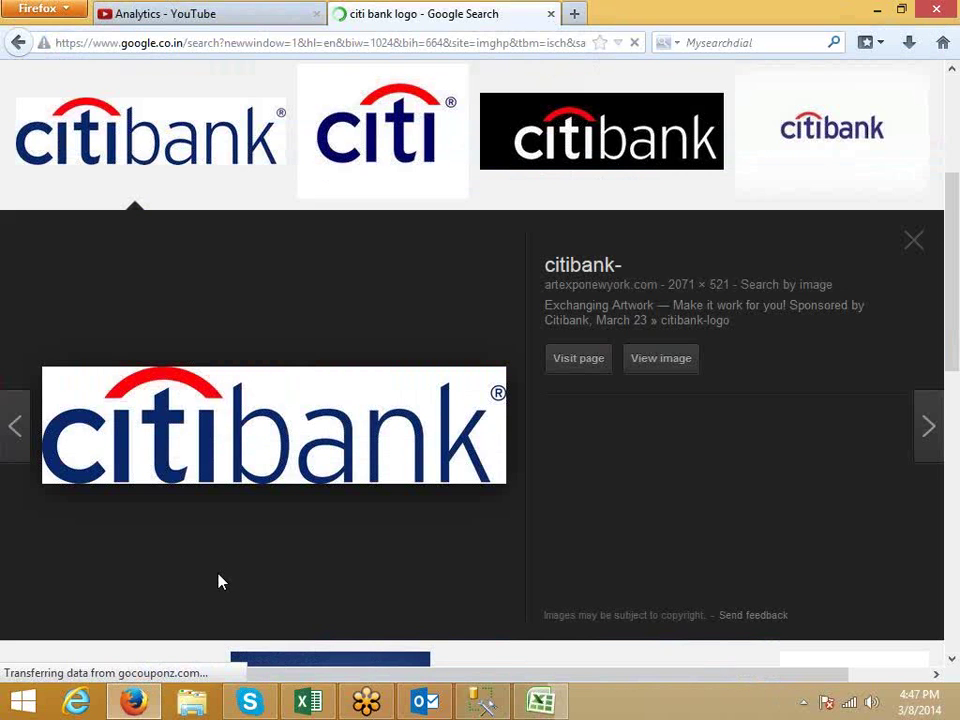
right_click(253, 455)
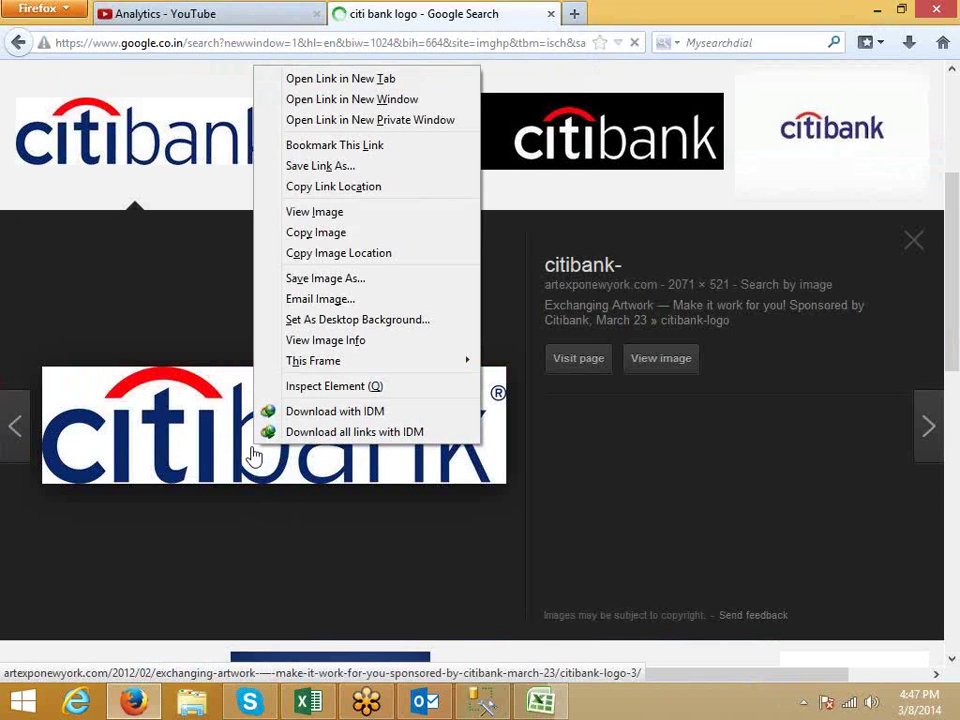
left_click(315, 232)
key("alt+Tab")
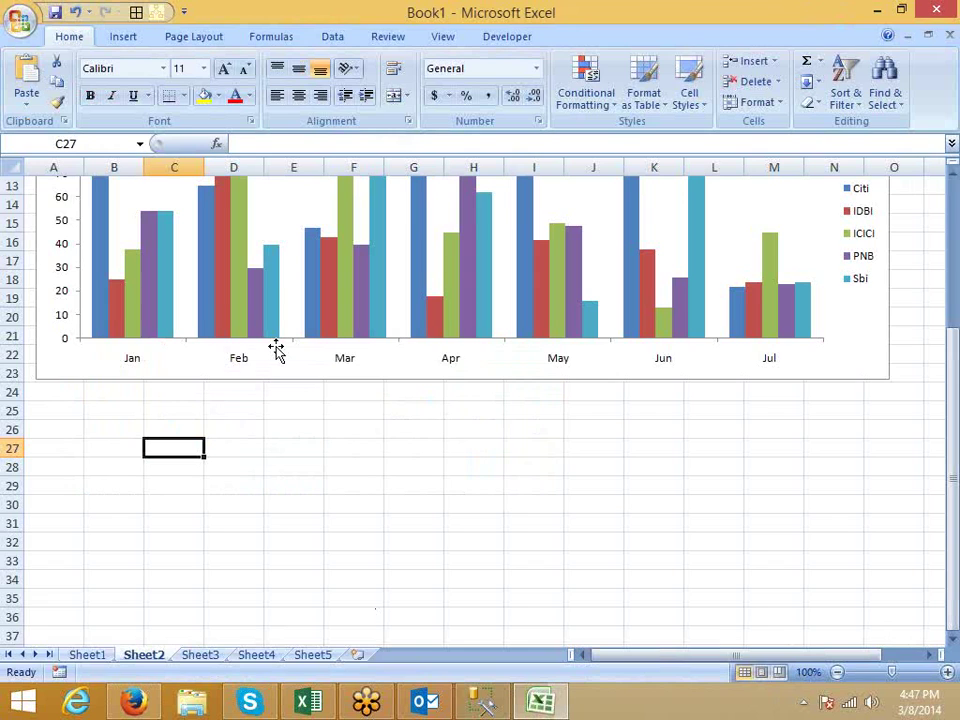
key("ctrl+v")
left_click_drag(343, 518, 321, 533)
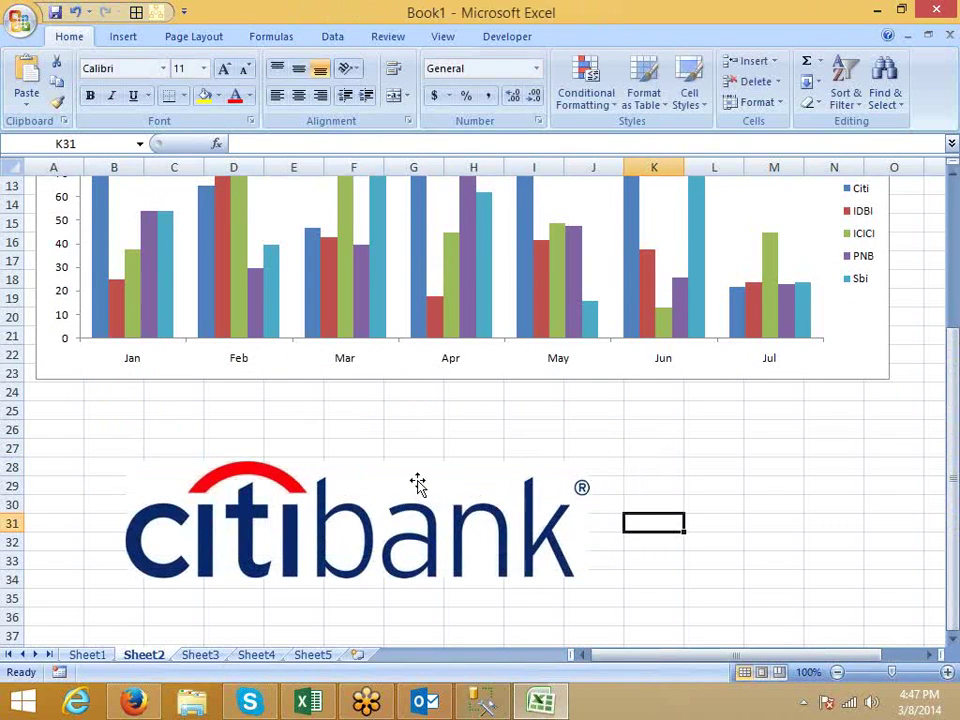
- Give the pasted Citibank logo a solid-line picture border, and keep the logo selected
left_click(321, 530)
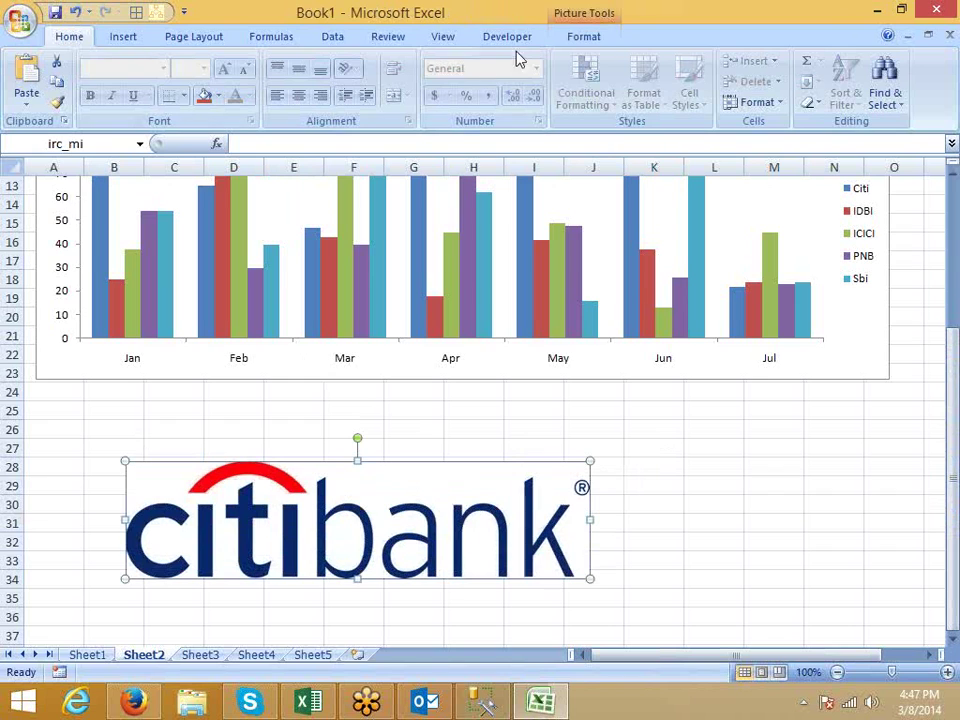
left_click(576, 17)
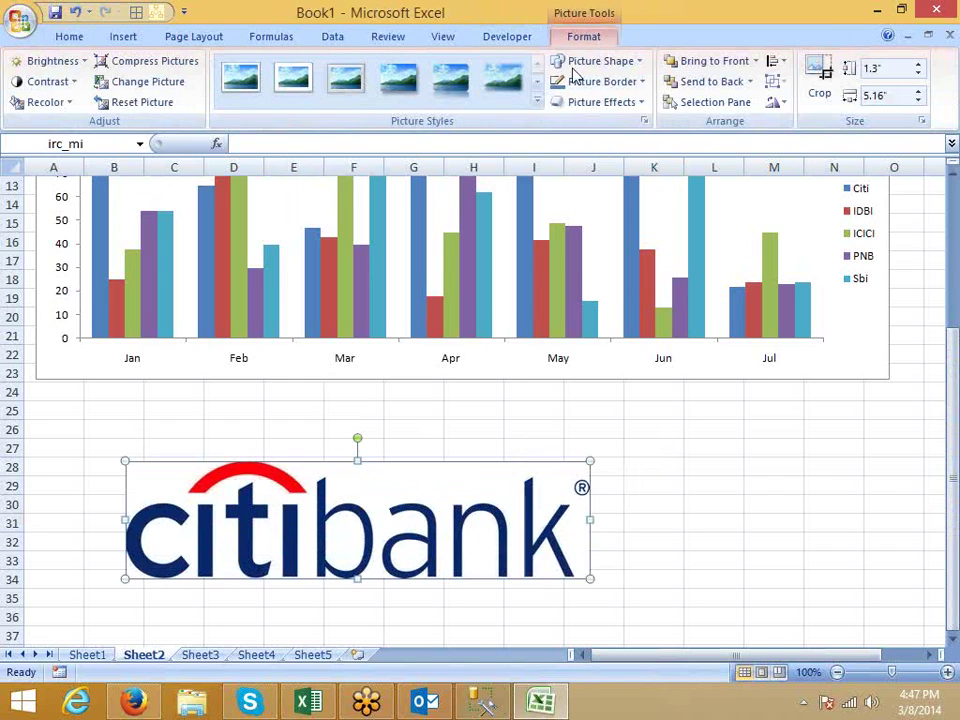
left_click(642, 84)
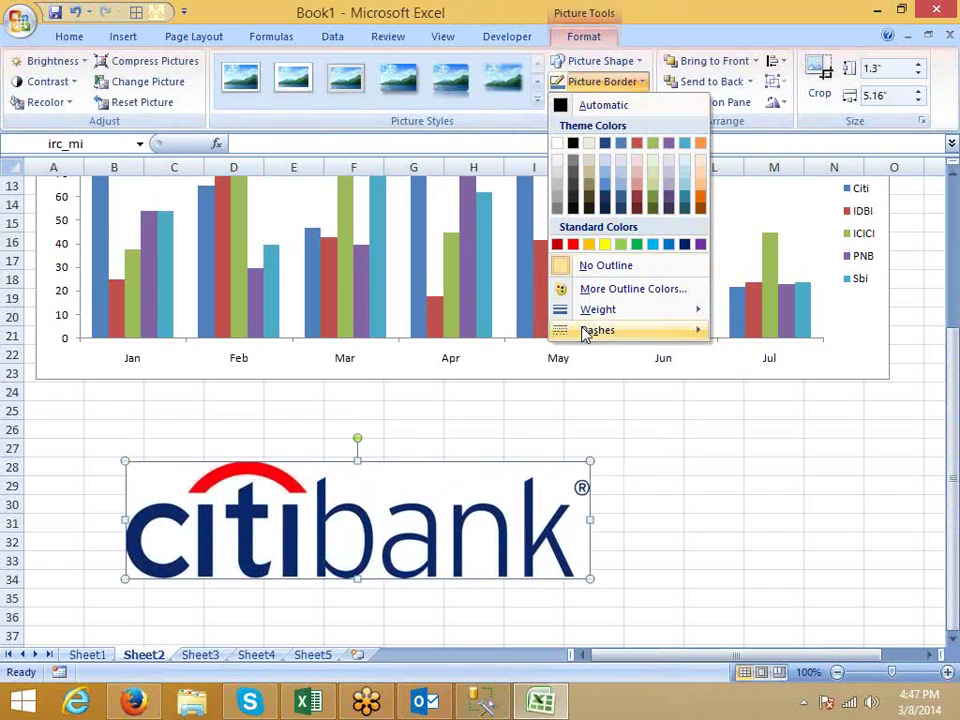
mouse_move(585, 328)
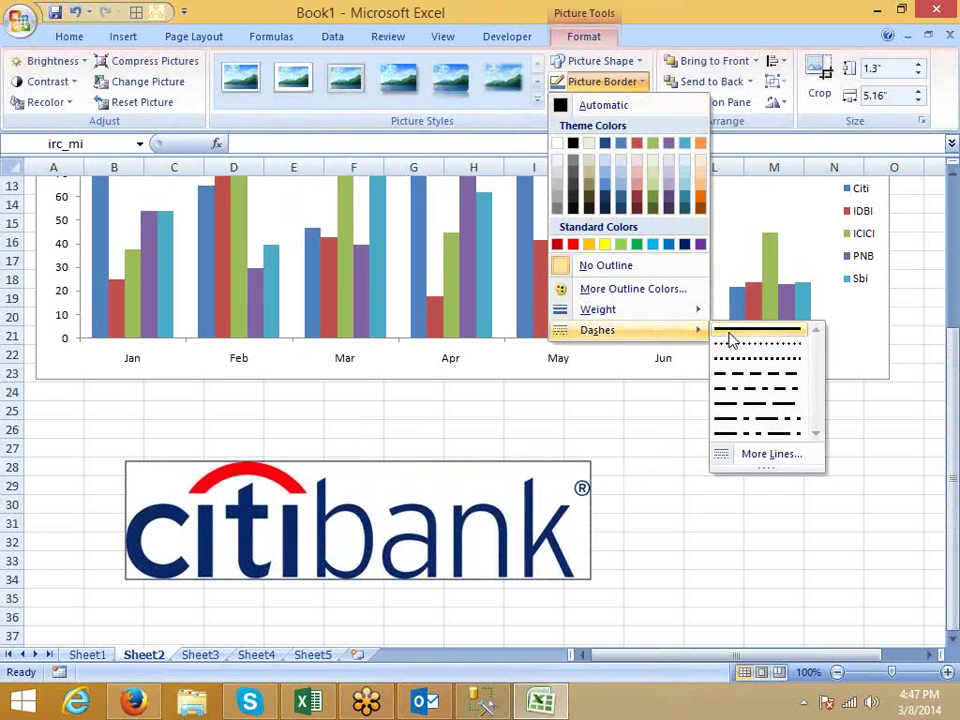
left_click(686, 379)
left_click(648, 465)
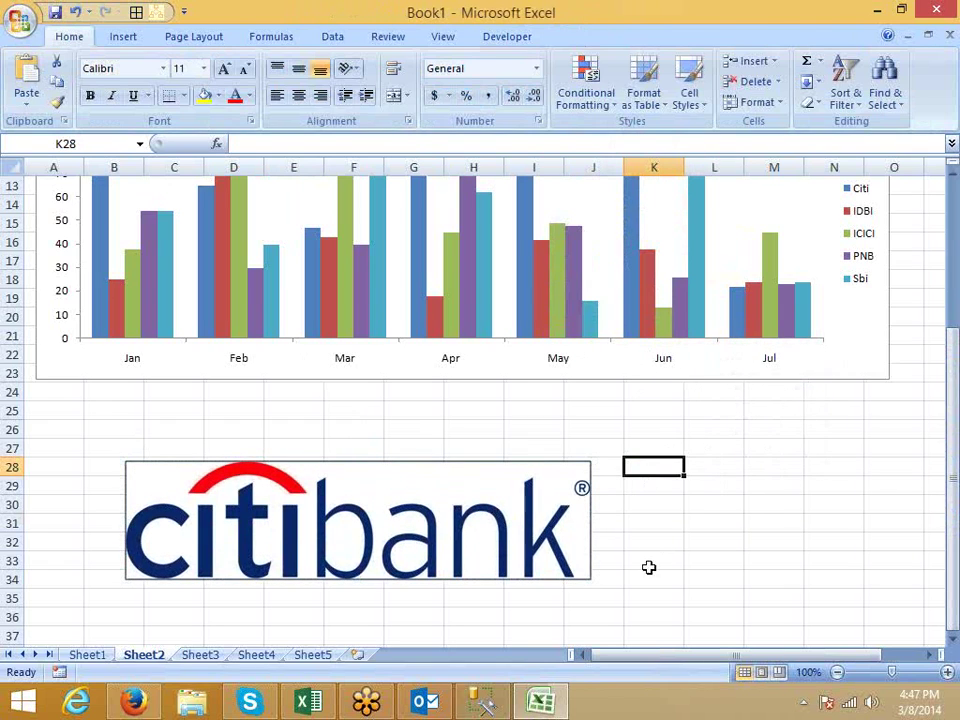
left_click(506, 538)
scroll(498, 520, "down", 1)
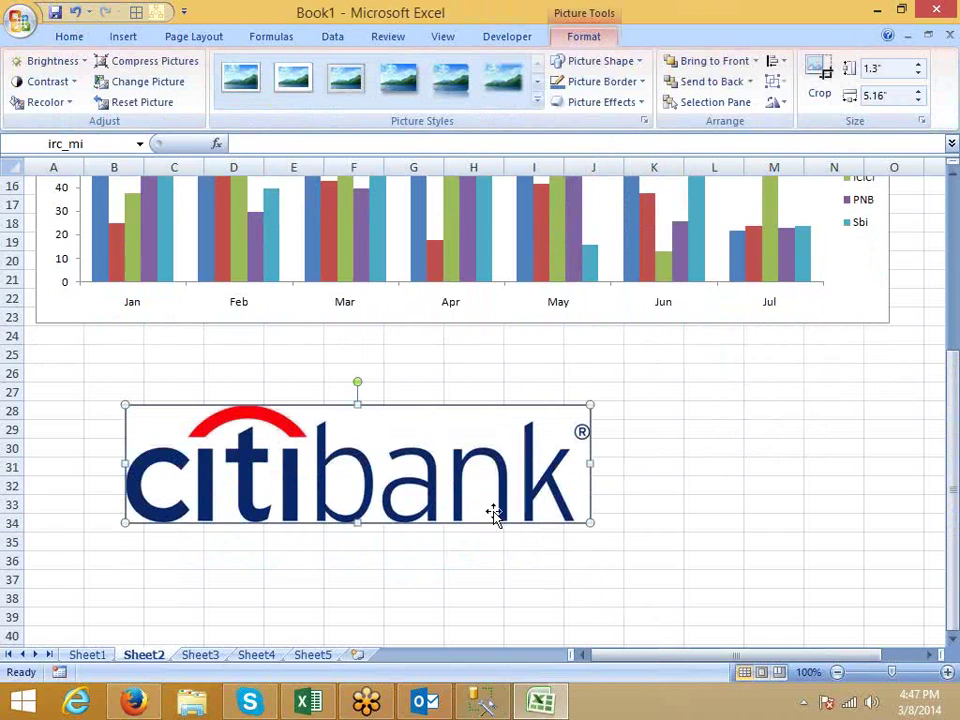
- Rotate the Citibank logo left 90° and move it down so it sits vertically below the chart
left_click(777, 104)
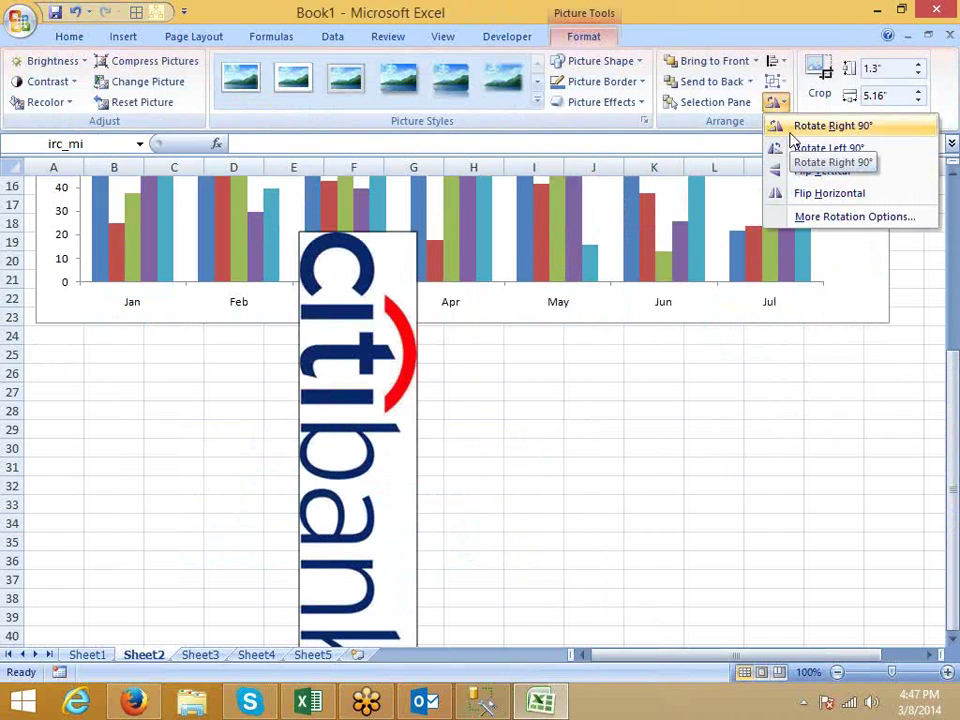
left_click(796, 155)
scroll(519, 347, "down", 3)
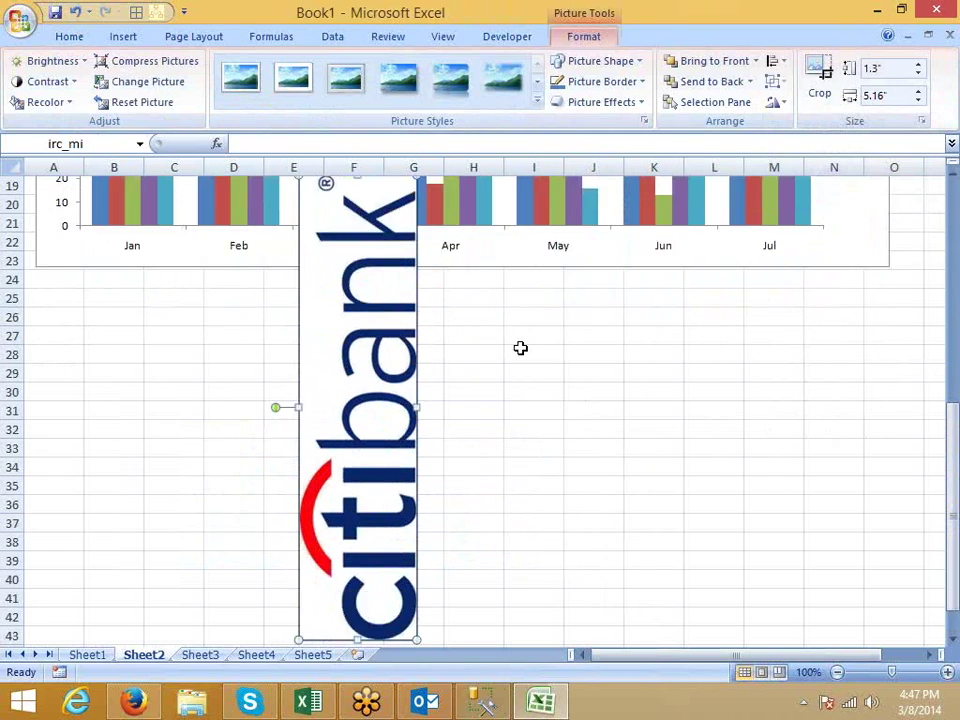
left_click_drag(400, 303, 382, 447)
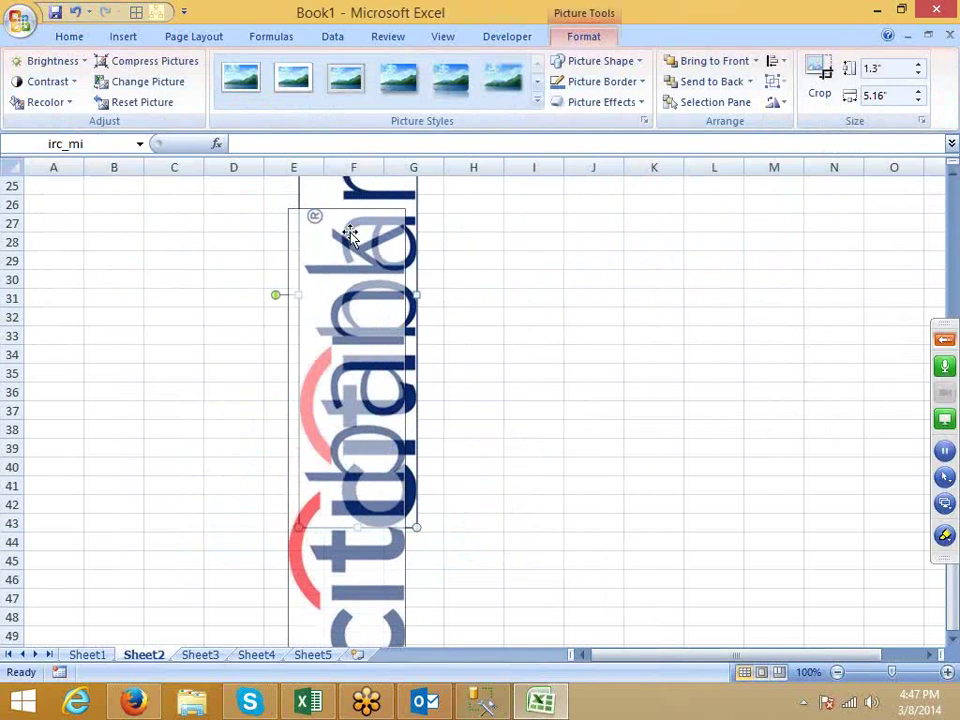
- Crop the upper end of the rotated Citibank logo to remove the registered-trademark symbol, leaving a 4.97" picture width
left_click(826, 72)
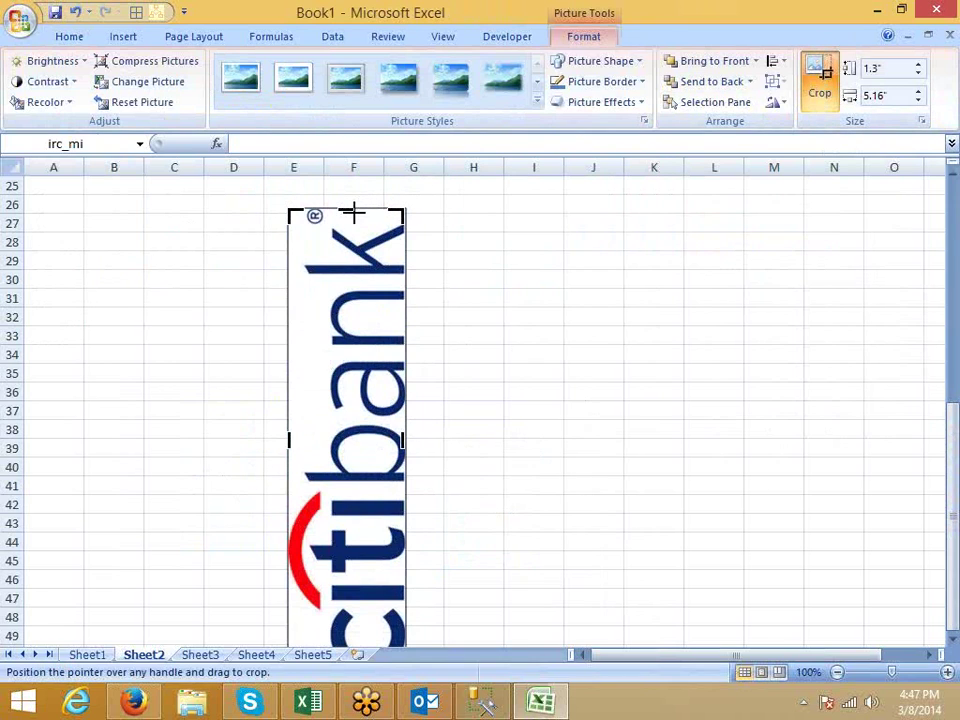
left_click_drag(354, 212, 353, 228)
scroll(336, 495, "down", 4)
scroll(343, 471, "up", 4)
scroll(358, 450, "up", 1)
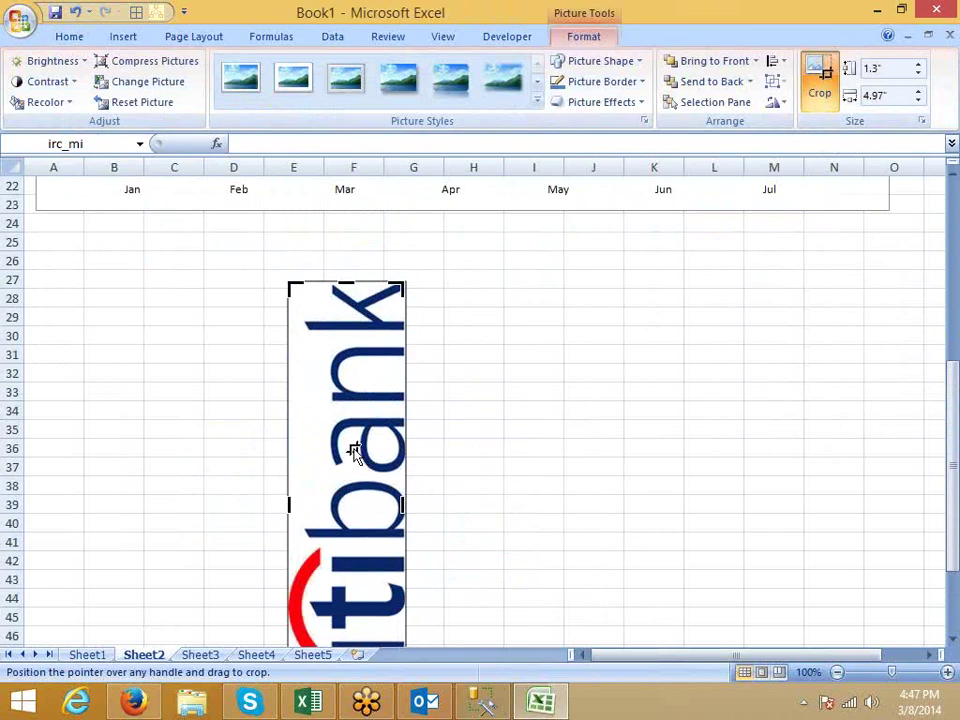
scroll(362, 437, "down", 1)
key("Escape")
- Copy the cropped Citibank logo and apply it from the clipboard as a stretched picture fill for the chart's Citi series
left_click(349, 368)
scroll(371, 368, "down", 4)
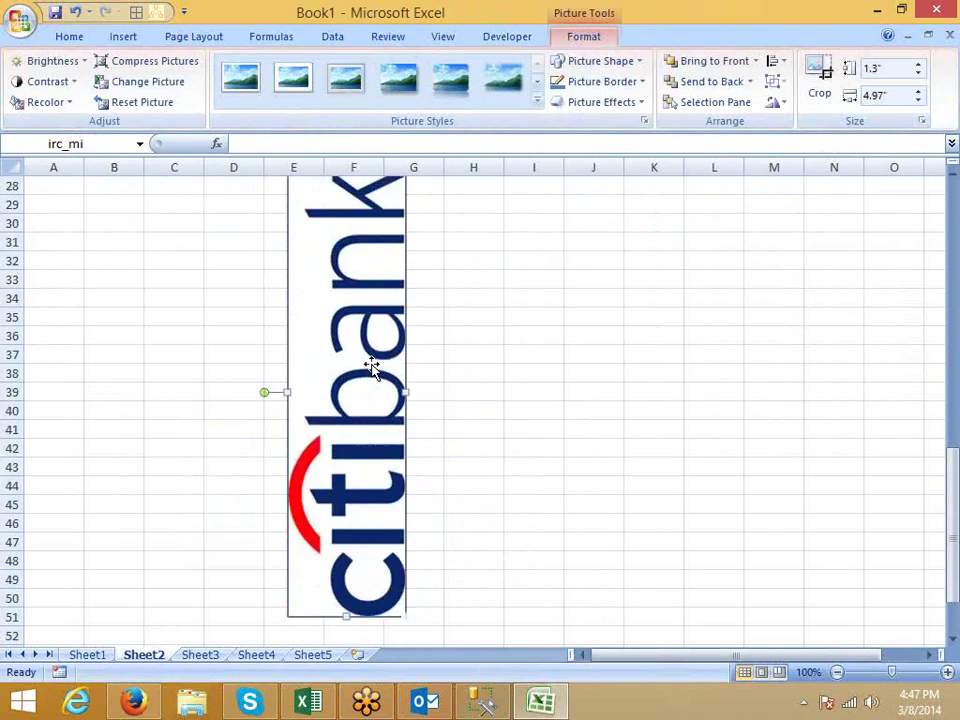
scroll(371, 366, "up", 7)
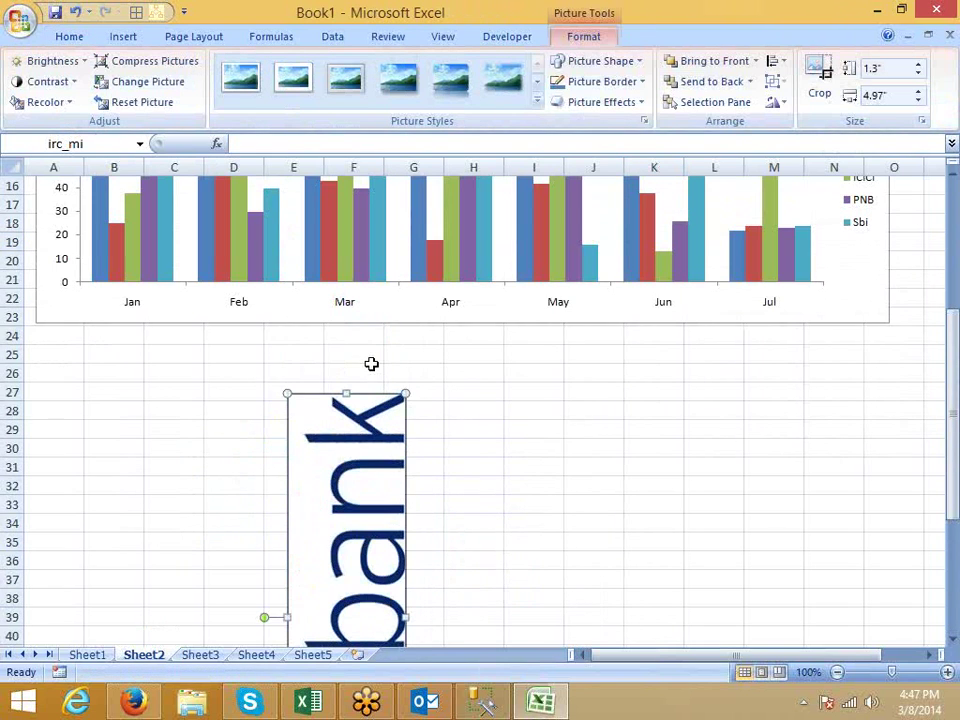
scroll(371, 364, "up", 5)
left_click(103, 407)
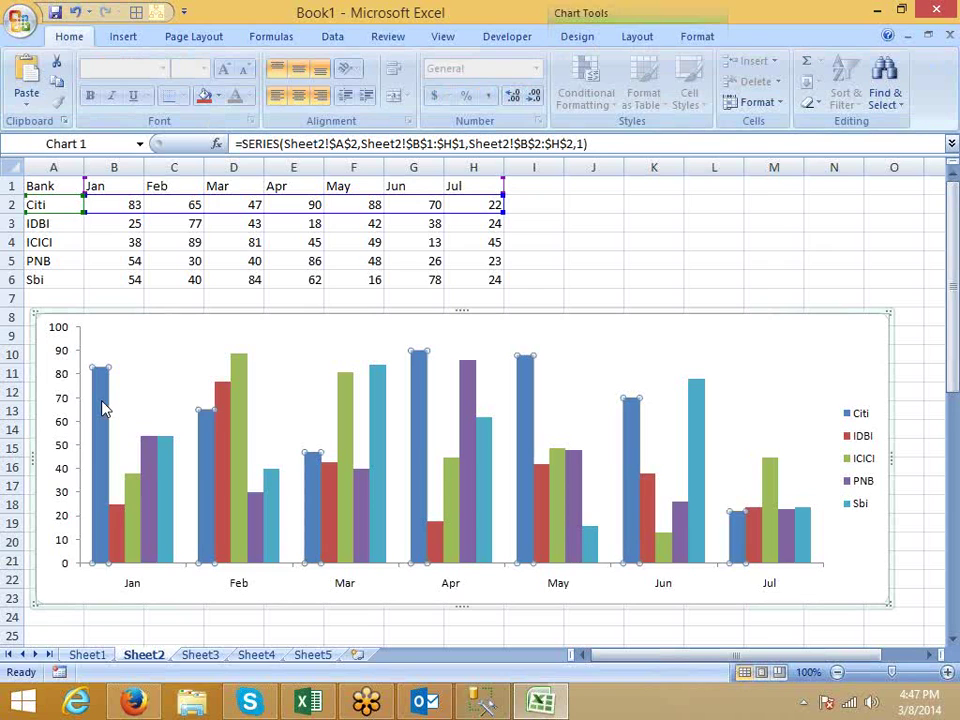
right_click(104, 407)
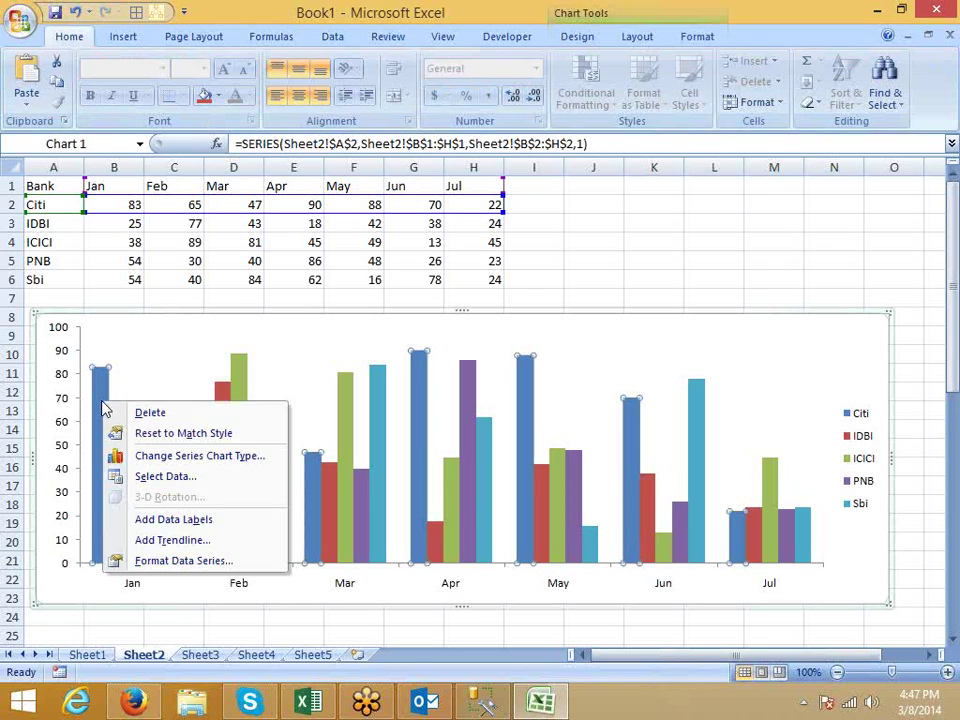
left_click(190, 560)
left_click(514, 177)
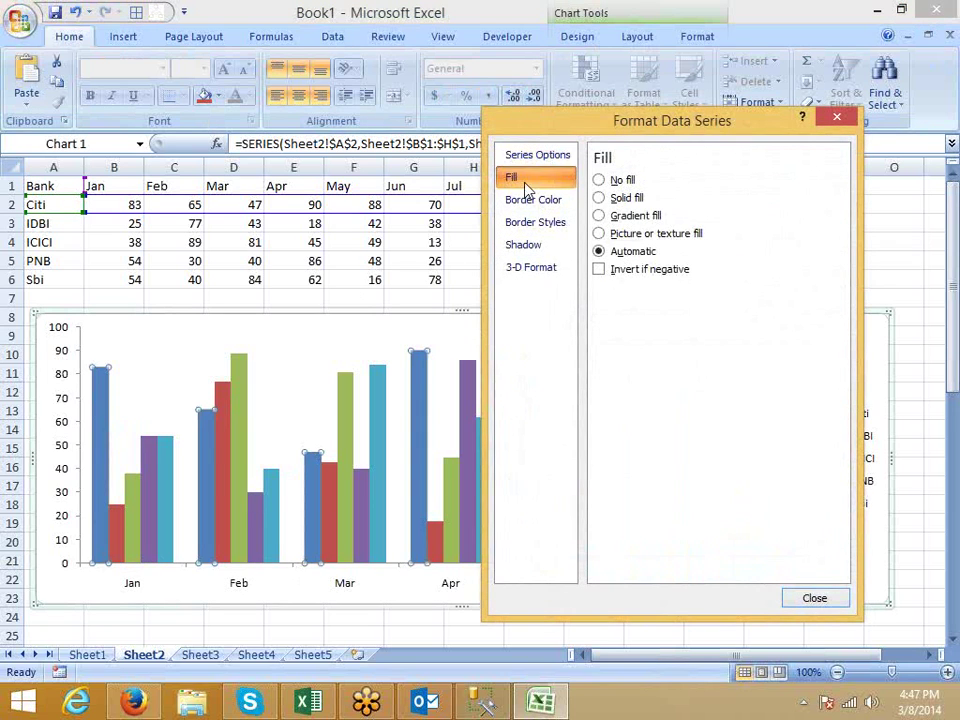
left_click(628, 236)
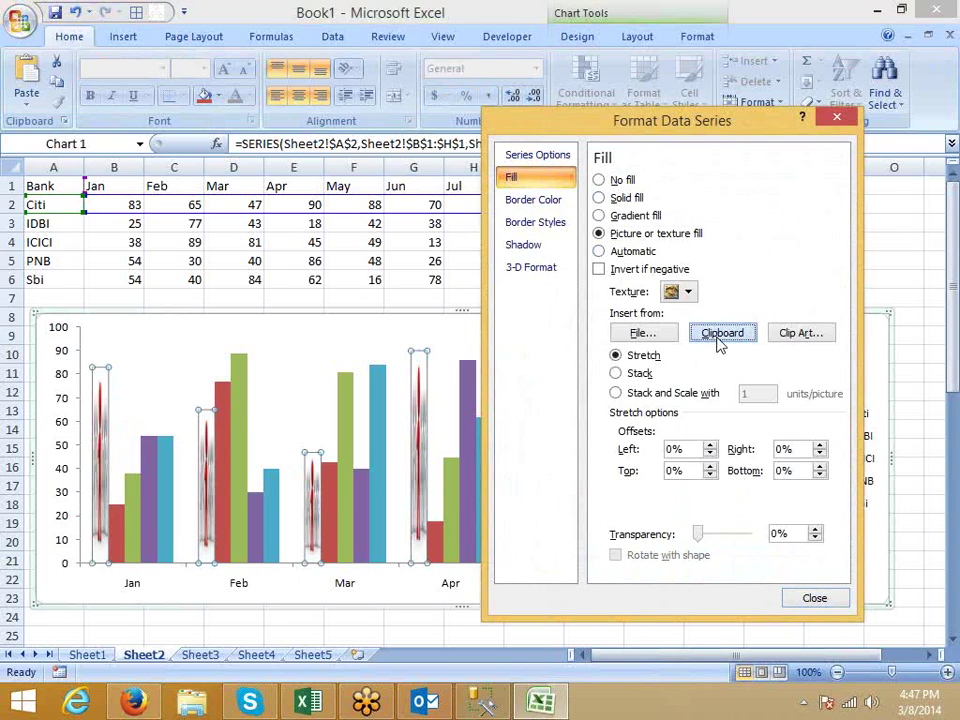
left_click(719, 334)
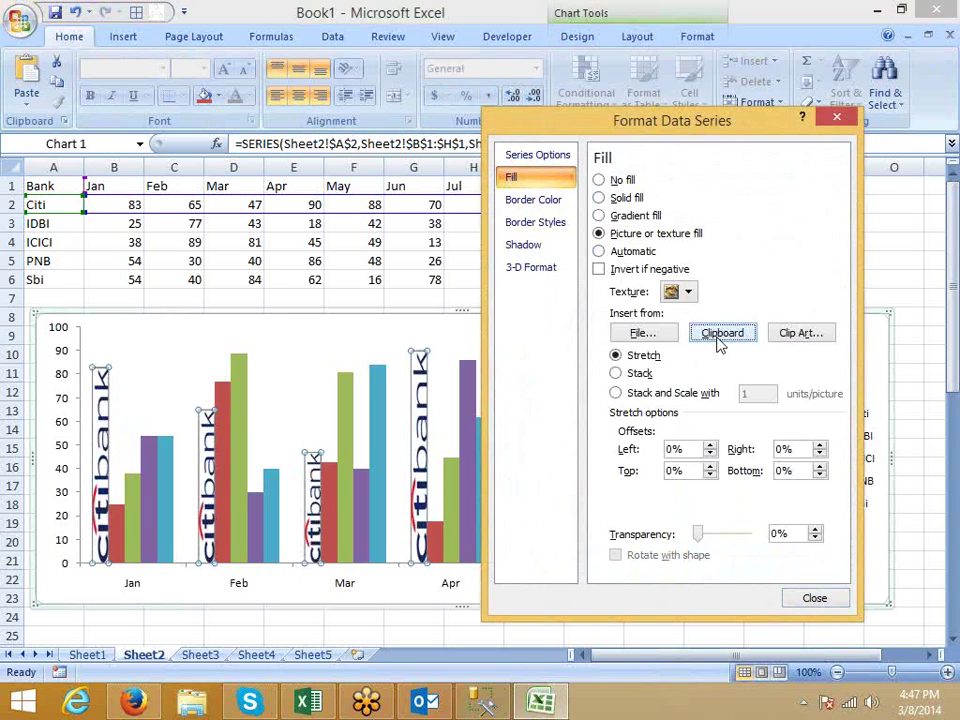
left_click(814, 598)
- Select cell B30 below the chart, switch to Firefox and search Google Images for "idbi bank logo"
scroll(146, 555, "down", 3)
left_click(142, 557)
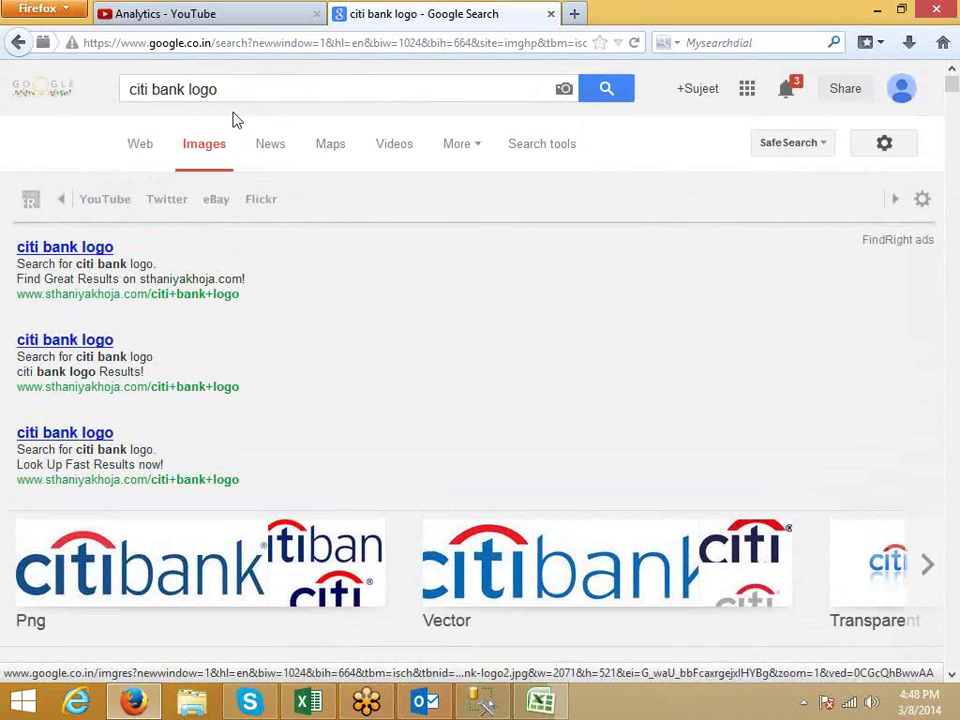
left_click_drag(218, 89, 31, 72)
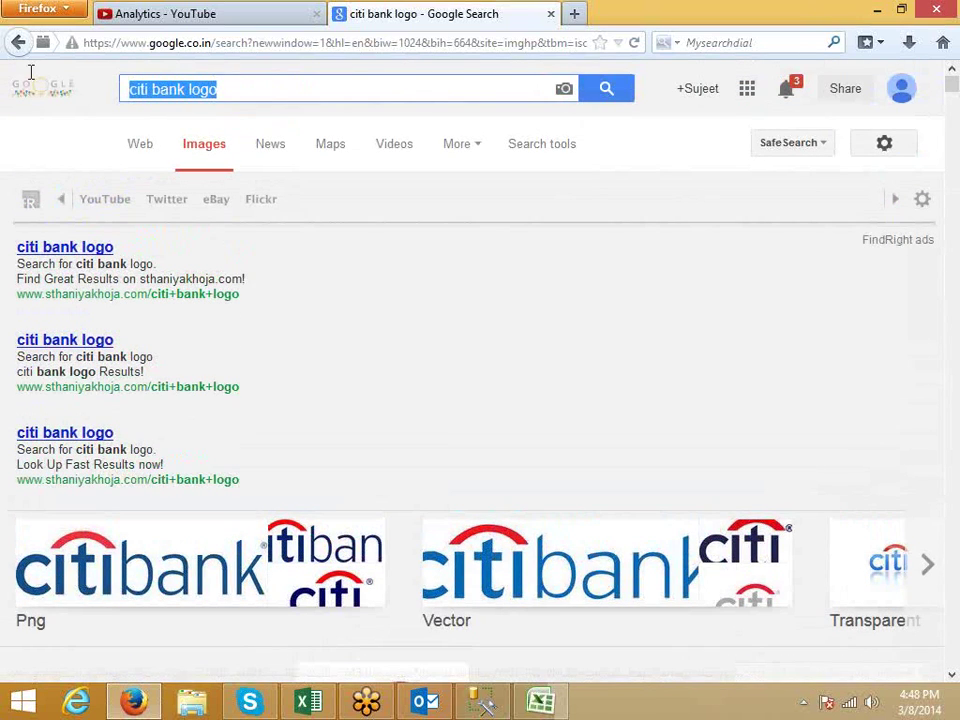
type("IDBI")
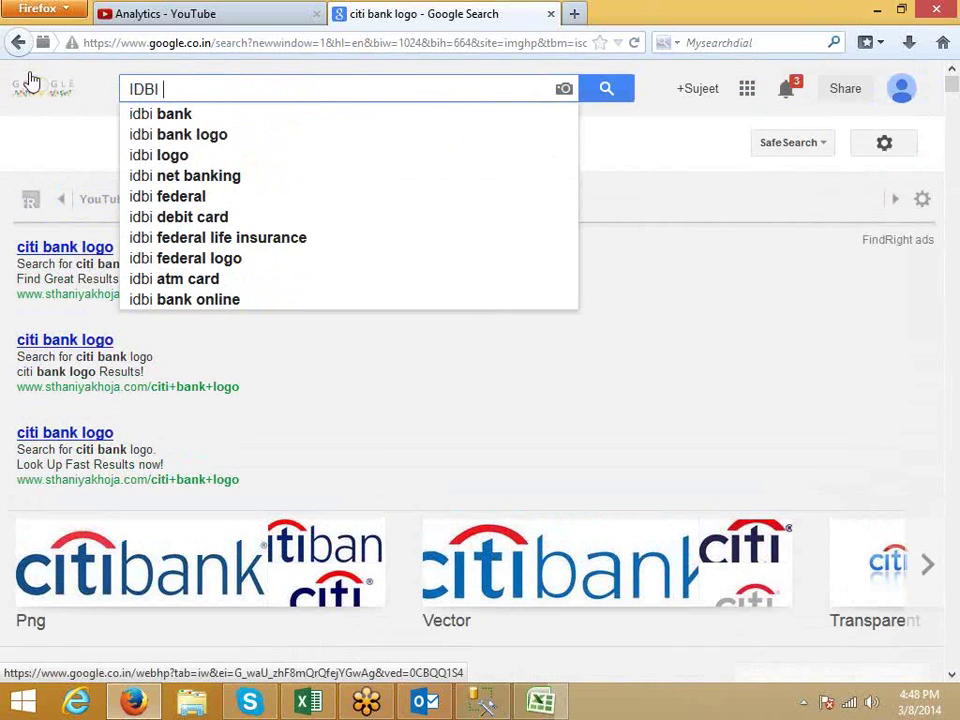
key("Down")
key("Down")
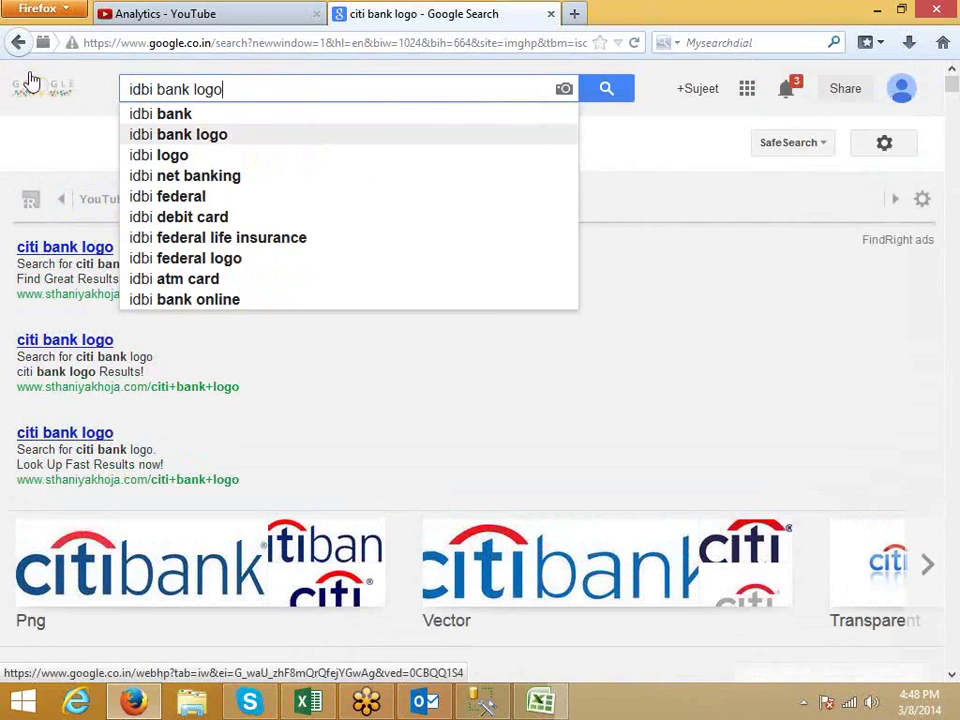
key("Return")
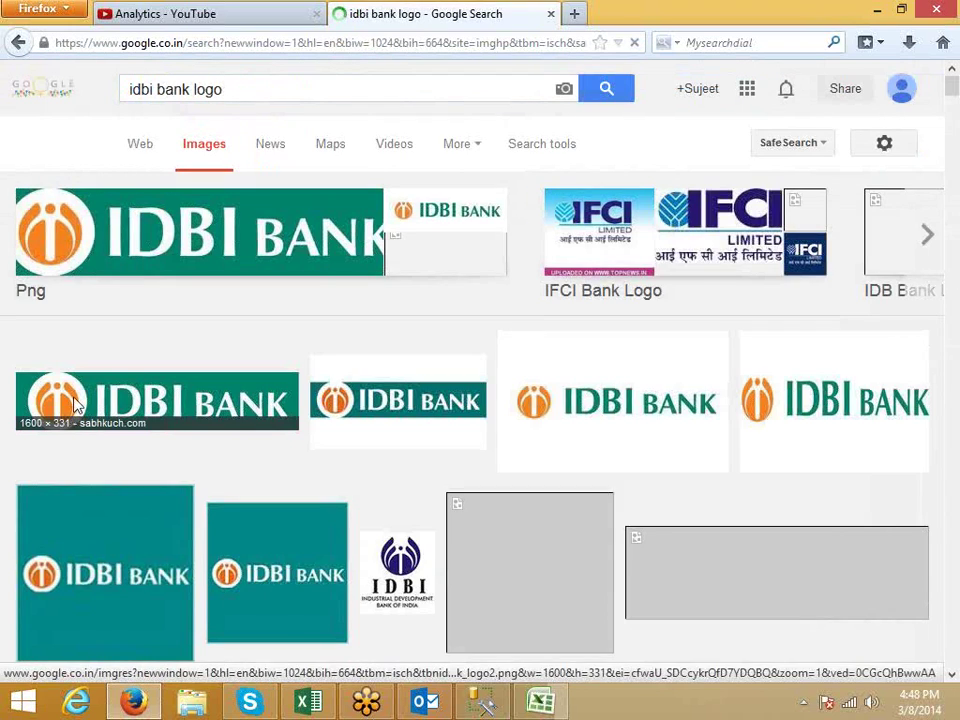
- Browse the IDBI logo results, preview the first wide green IDBI Bank logo and copy the image
scroll(122, 500, "down", 6)
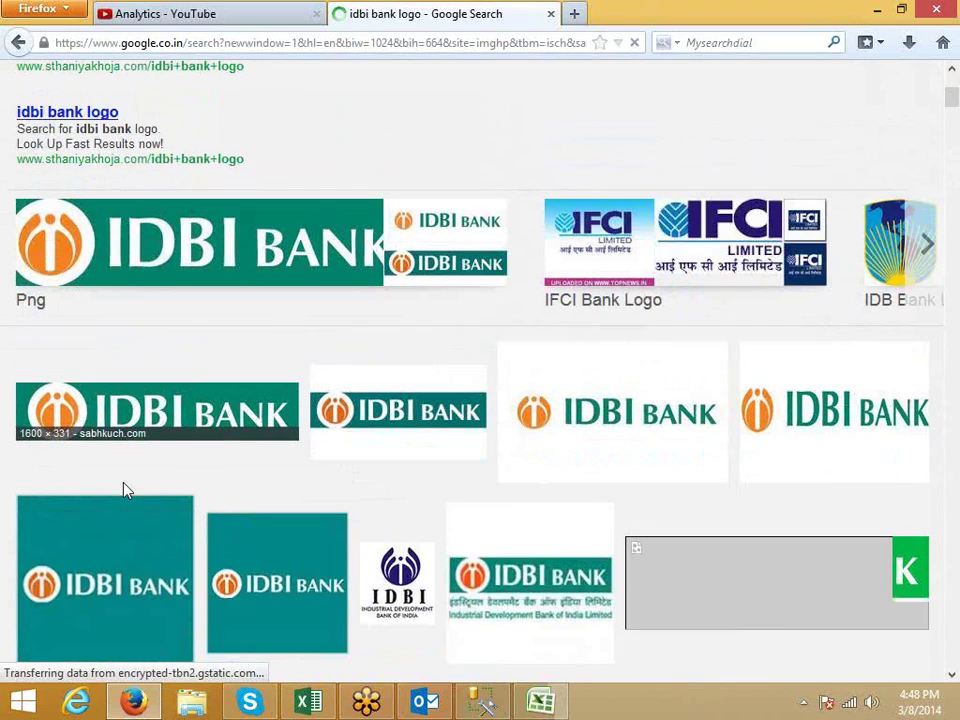
scroll(226, 468, "down", 5)
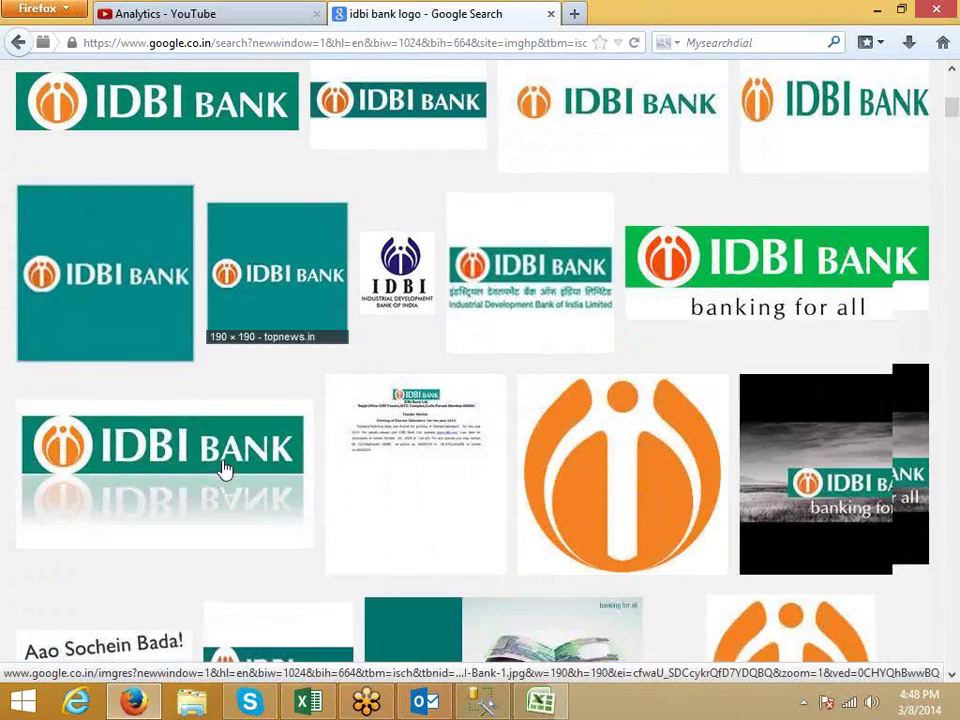
scroll(224, 468, "up", 4)
scroll(253, 420, "down", 4)
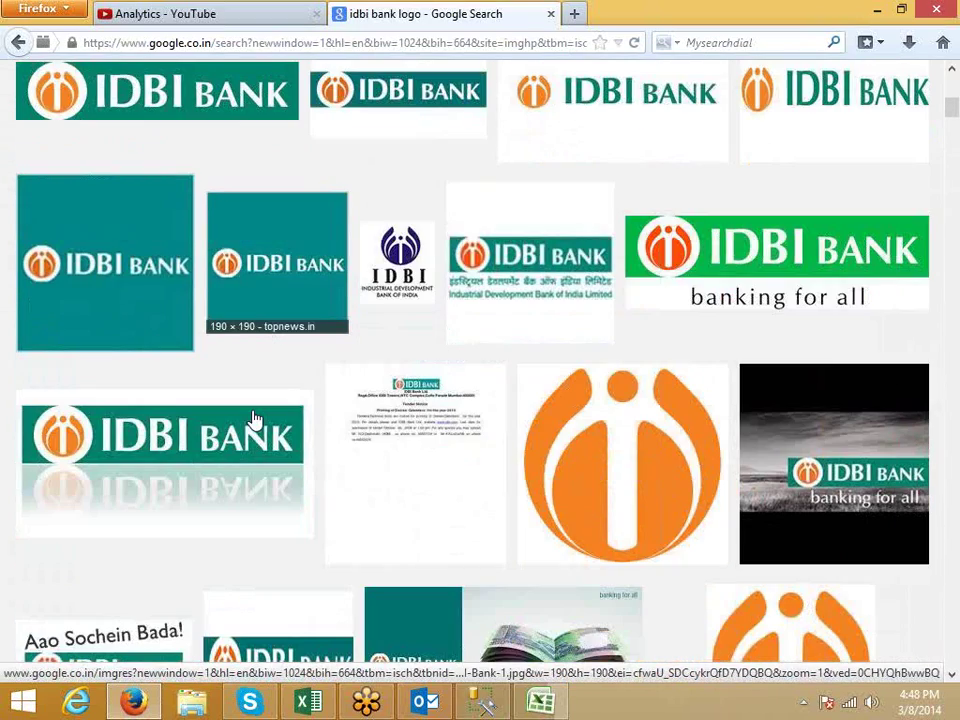
scroll(253, 420, "up", 4)
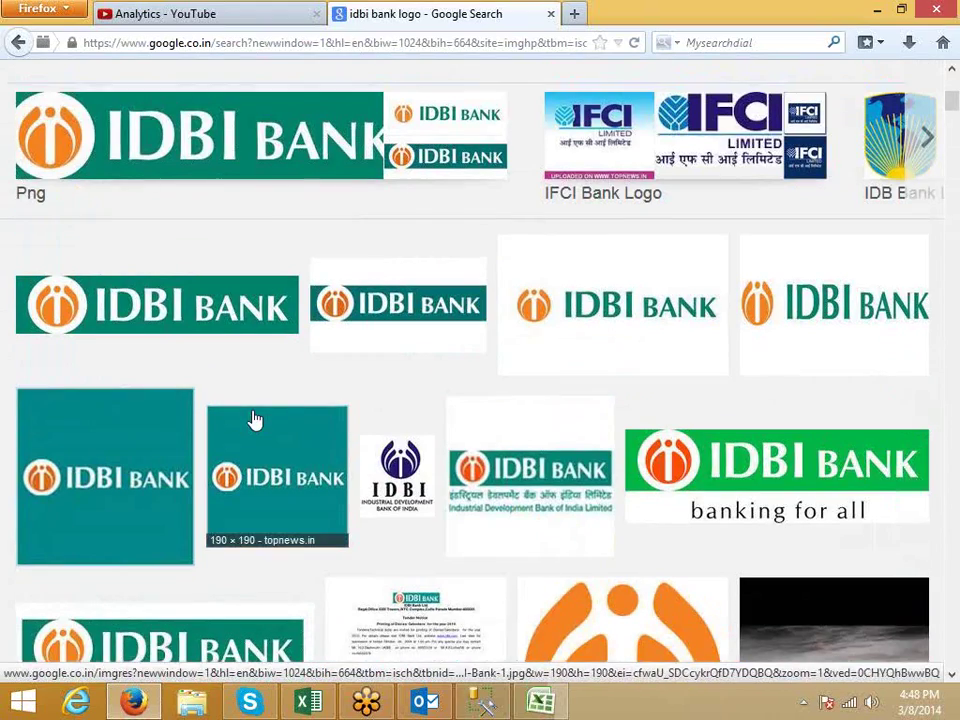
scroll(236, 422, "up", 2)
left_click(218, 424)
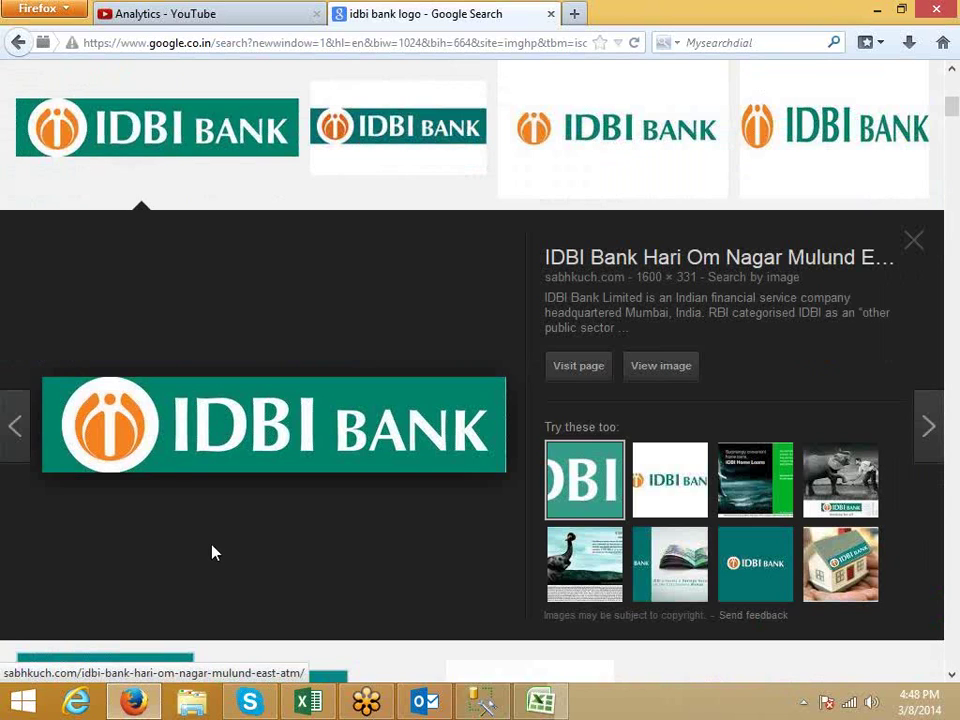
right_click(178, 424)
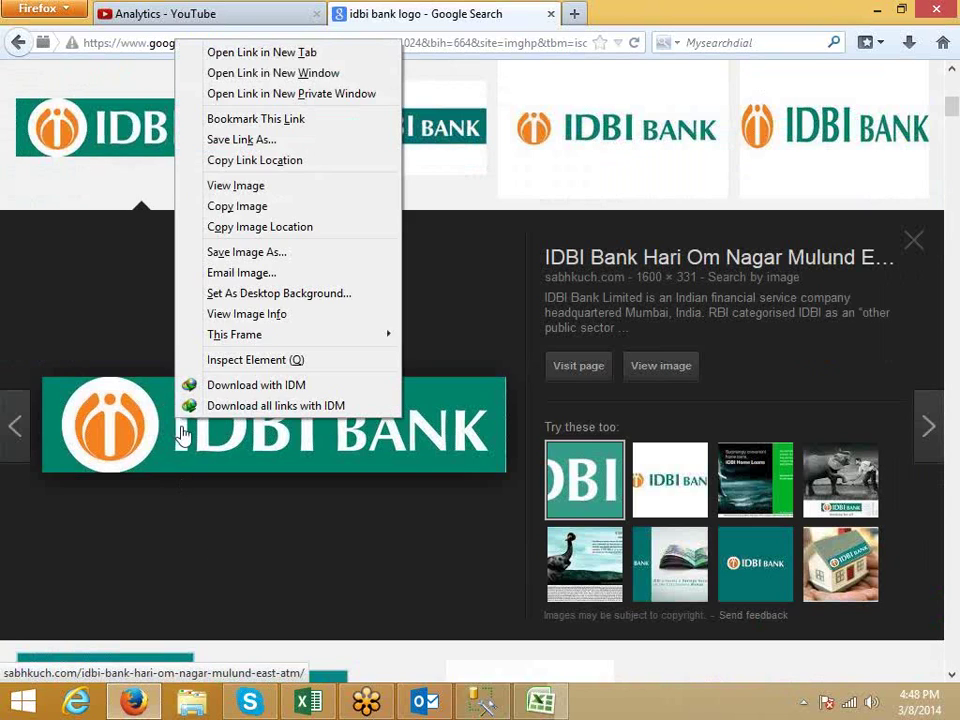
left_click(253, 226)
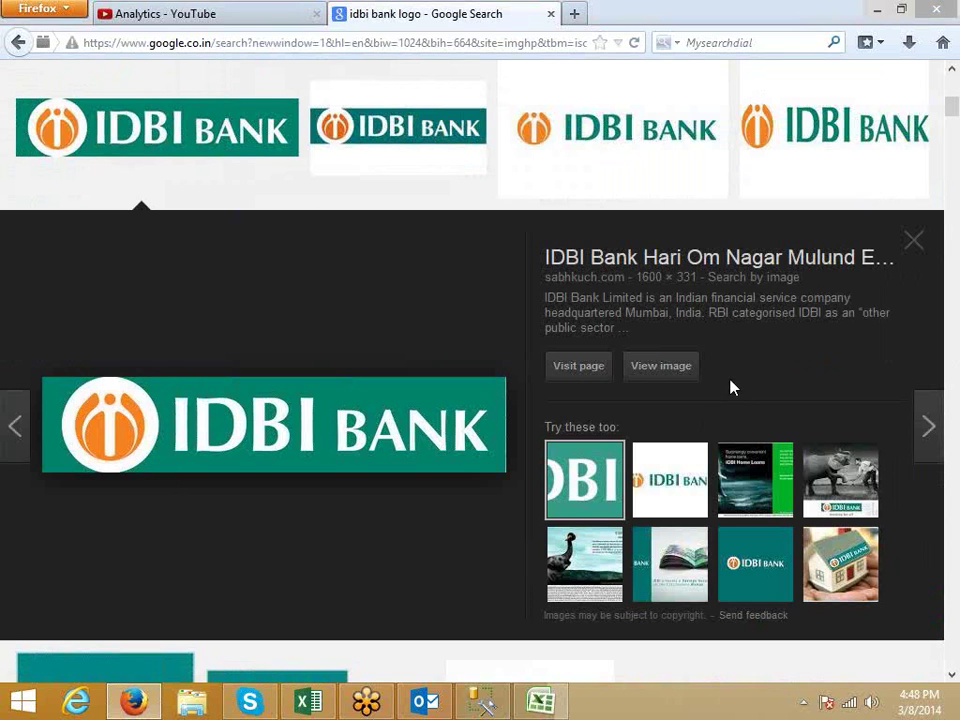
- Switch to Excel, paste the IDBI Bank logo at B30 on Sheet2 and shift it slightly towards column A
left_click(540, 704)
scroll(140, 490, "down", 3)
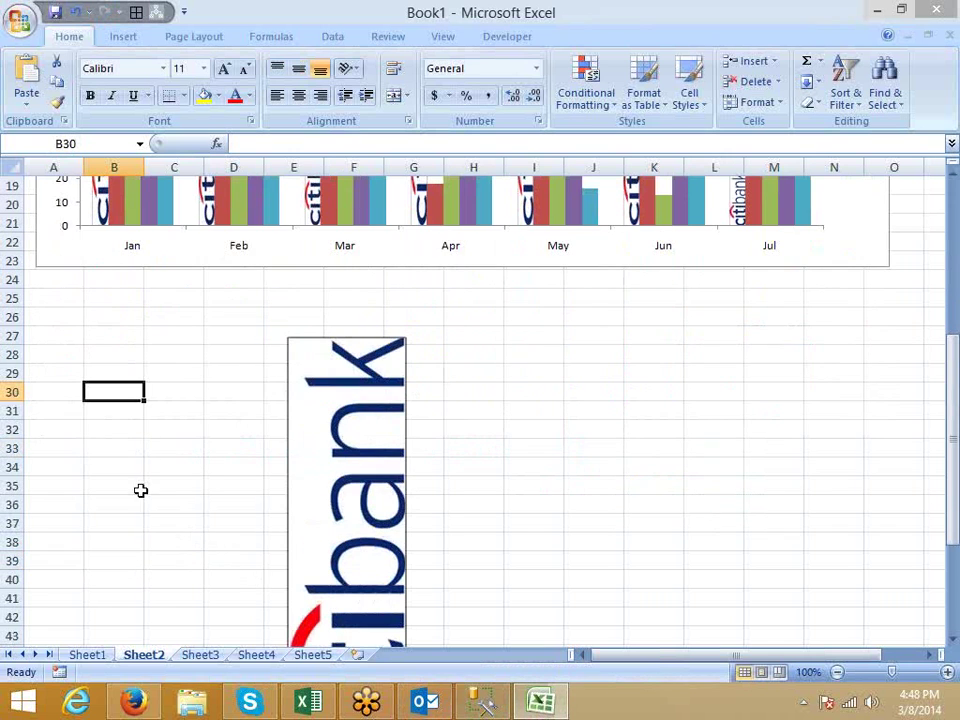
right_click(117, 398)
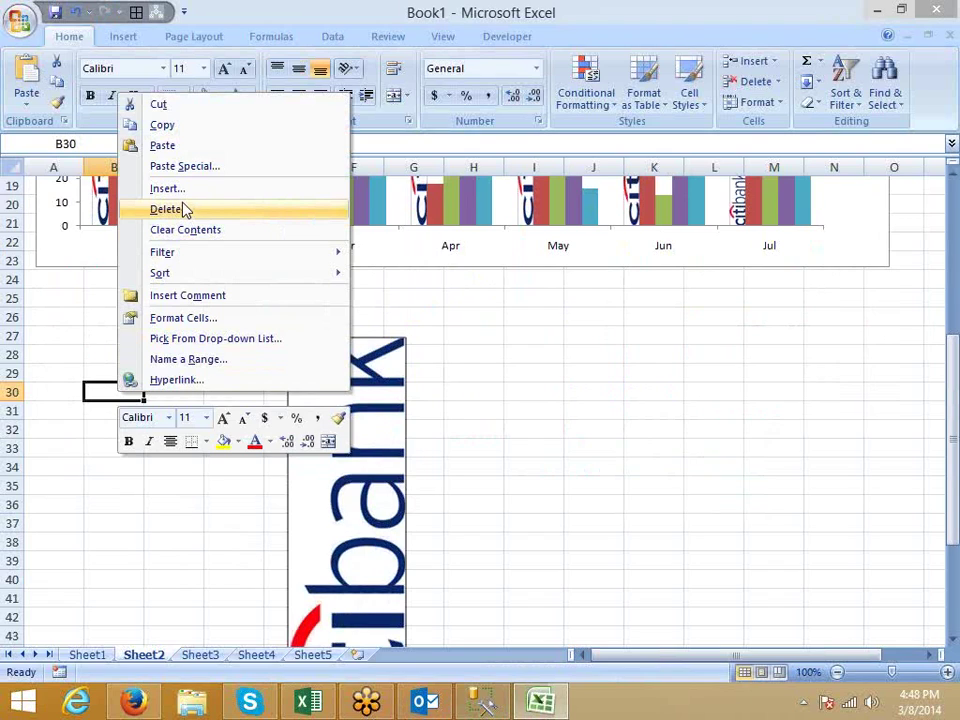
left_click(193, 152)
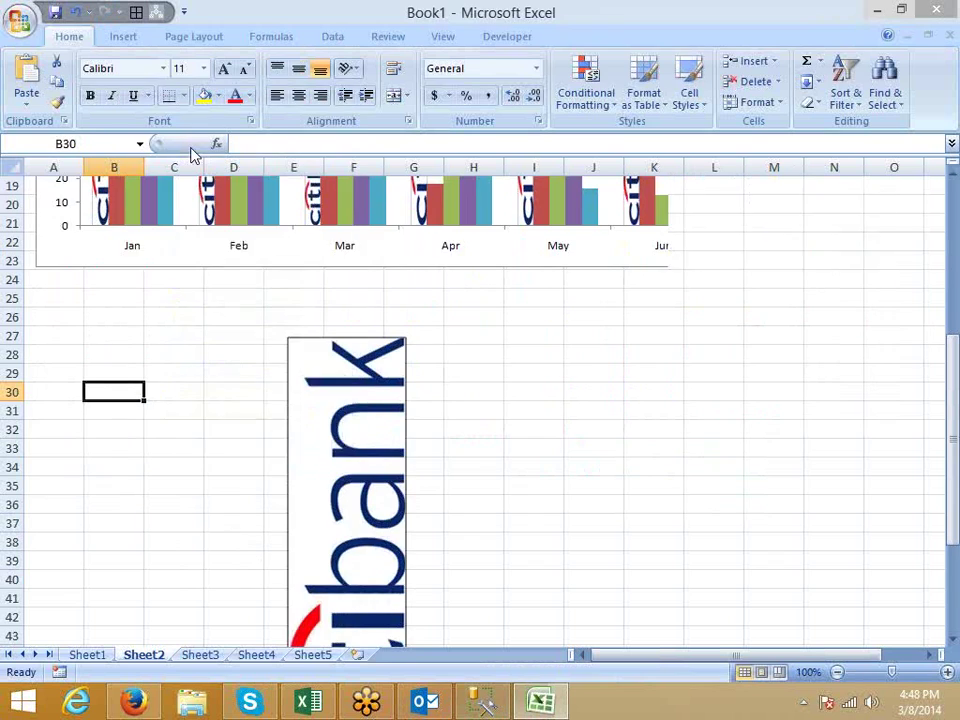
left_click_drag(262, 410, 237, 420)
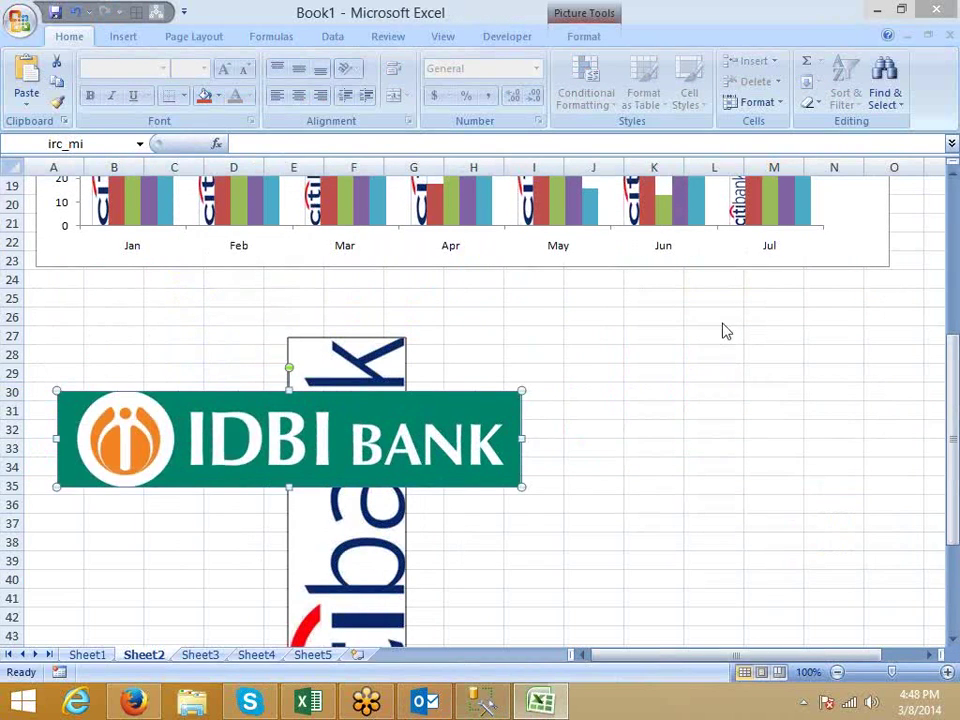
left_click(728, 390)
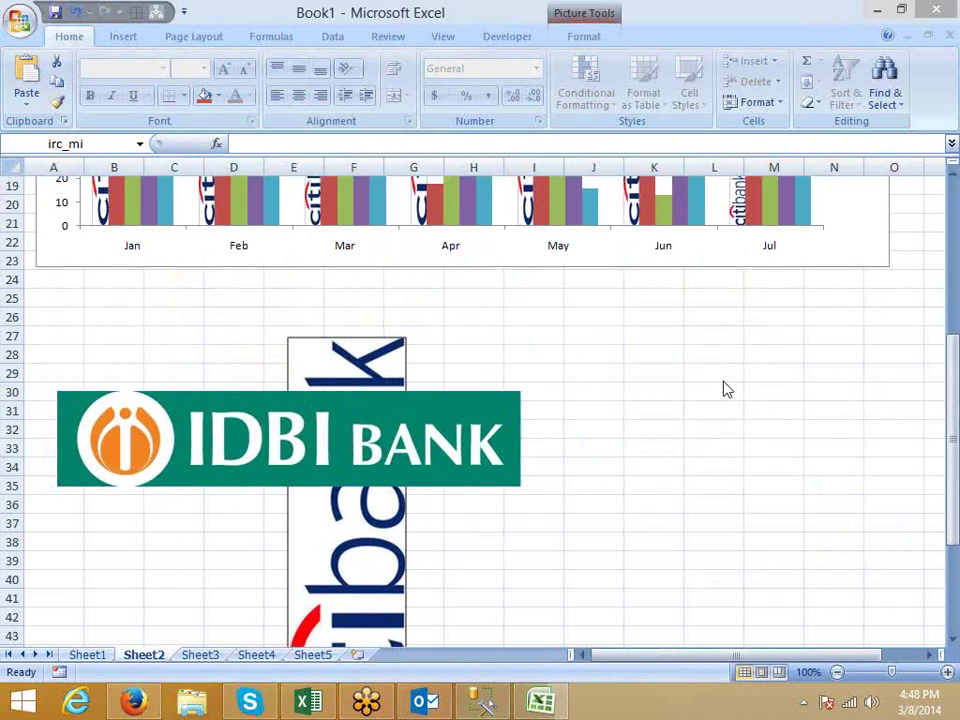
- Rotate the IDBI Bank logo left 90° and place it beside the Citibank logo around columns I and J, then deselect it
left_click(399, 430)
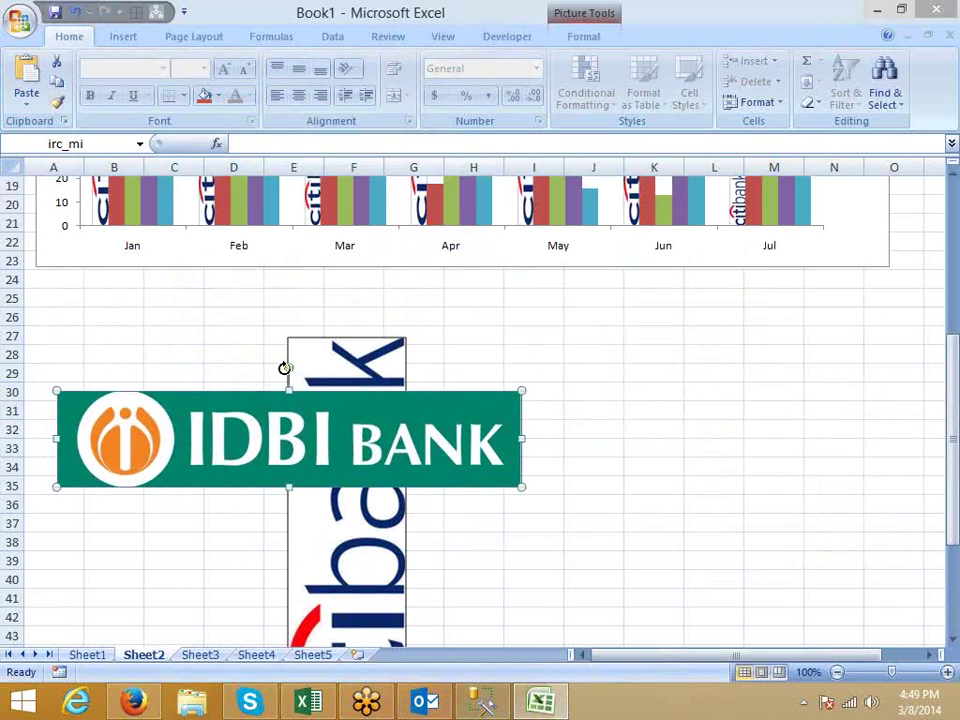
left_click(674, 349)
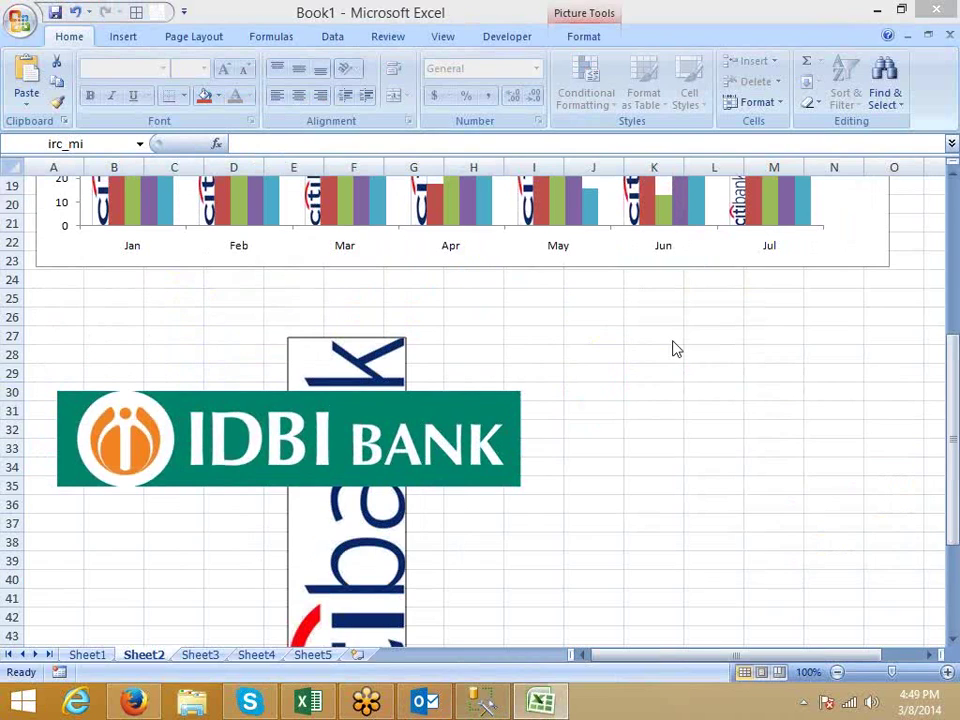
left_click(598, 20)
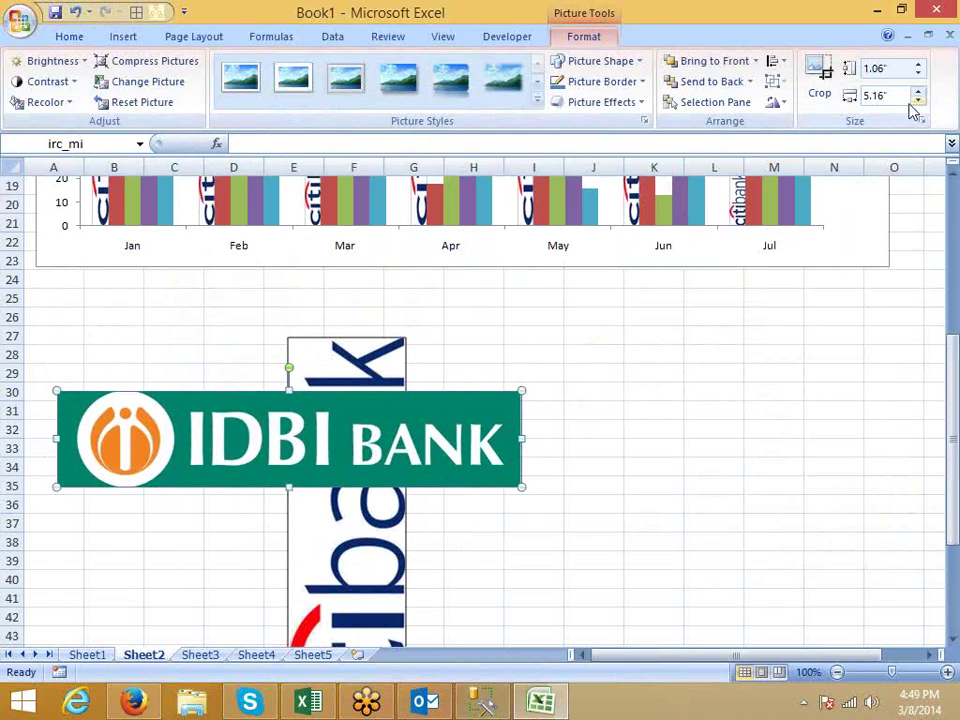
left_click(774, 101)
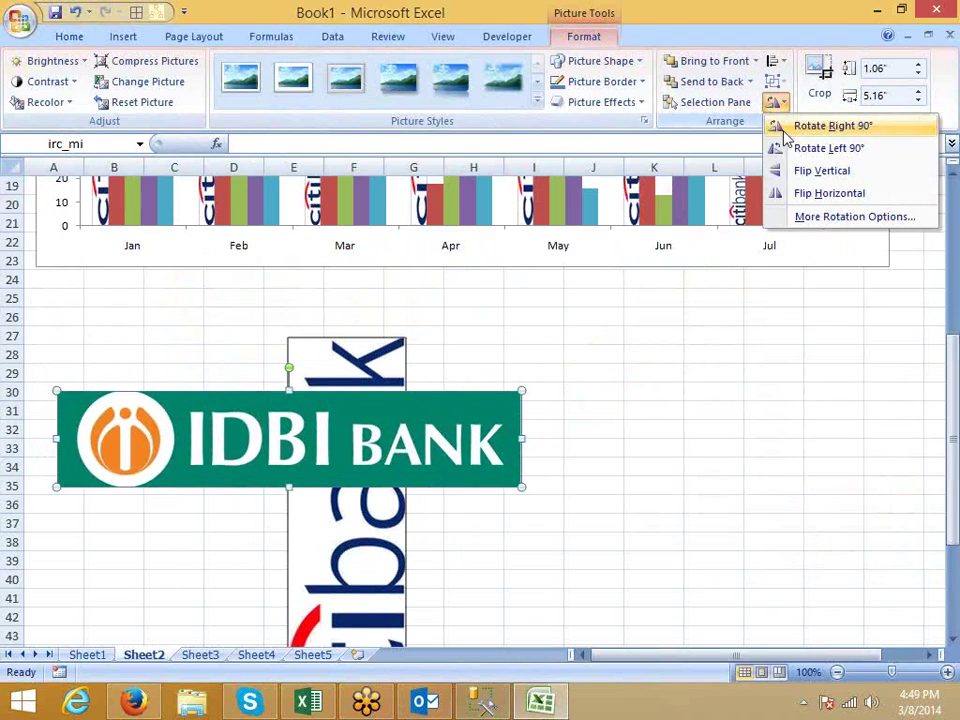
left_click(793, 150)
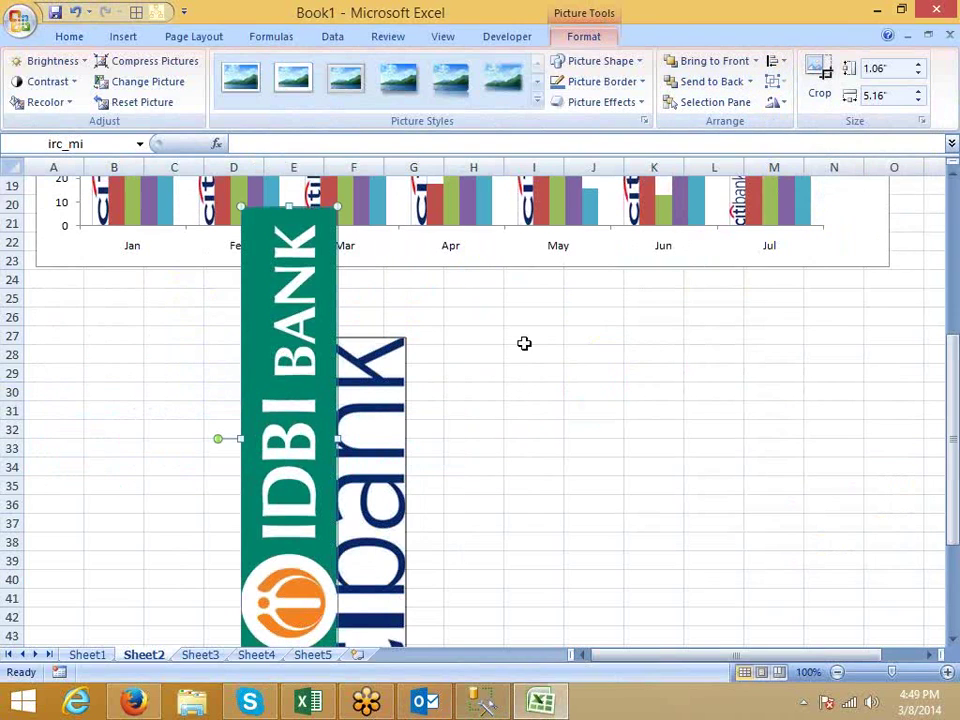
left_click_drag(296, 347, 551, 439)
left_click(690, 410)
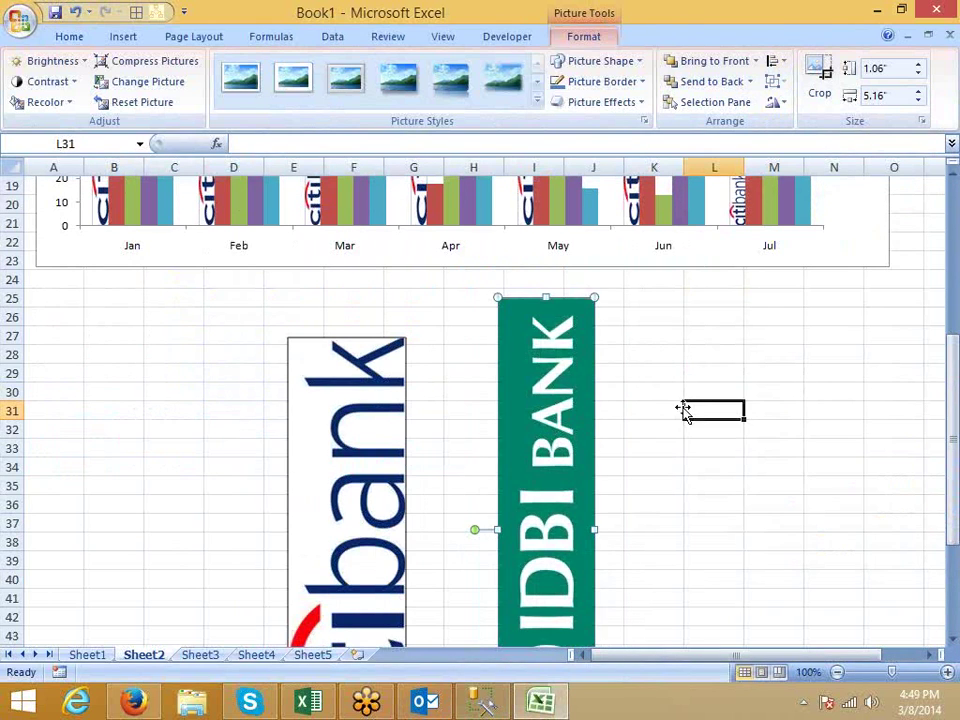
- Fill the IDBI columns of the chart with the copied IDBI Bank logo as a stretched picture fill, then deselect the chart
scroll(240, 425, "up", 4)
left_click(117, 423)
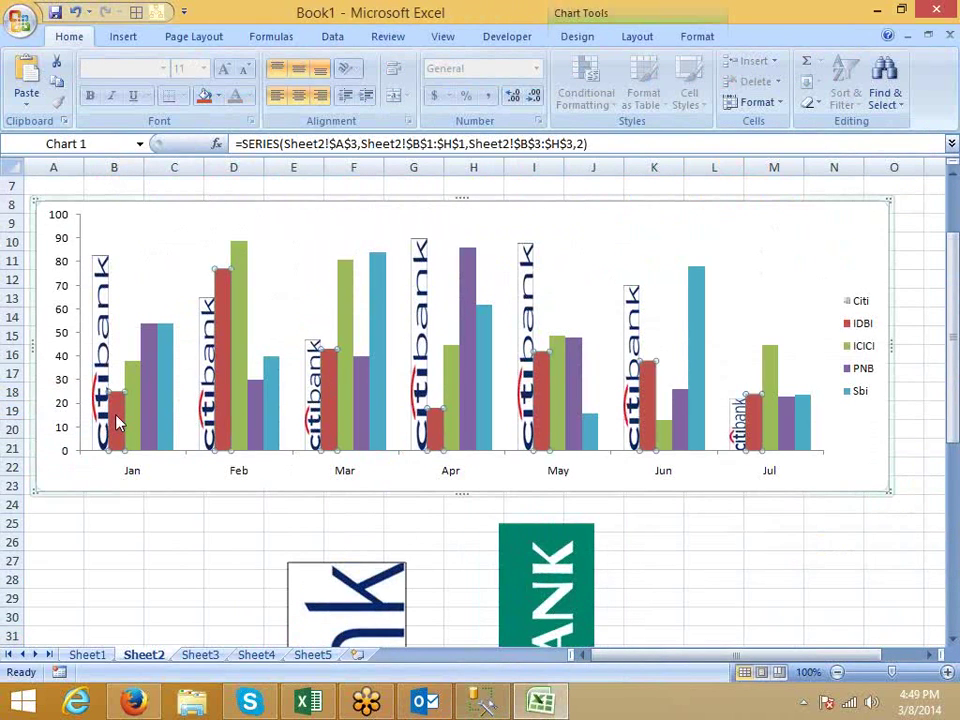
right_click(117, 423)
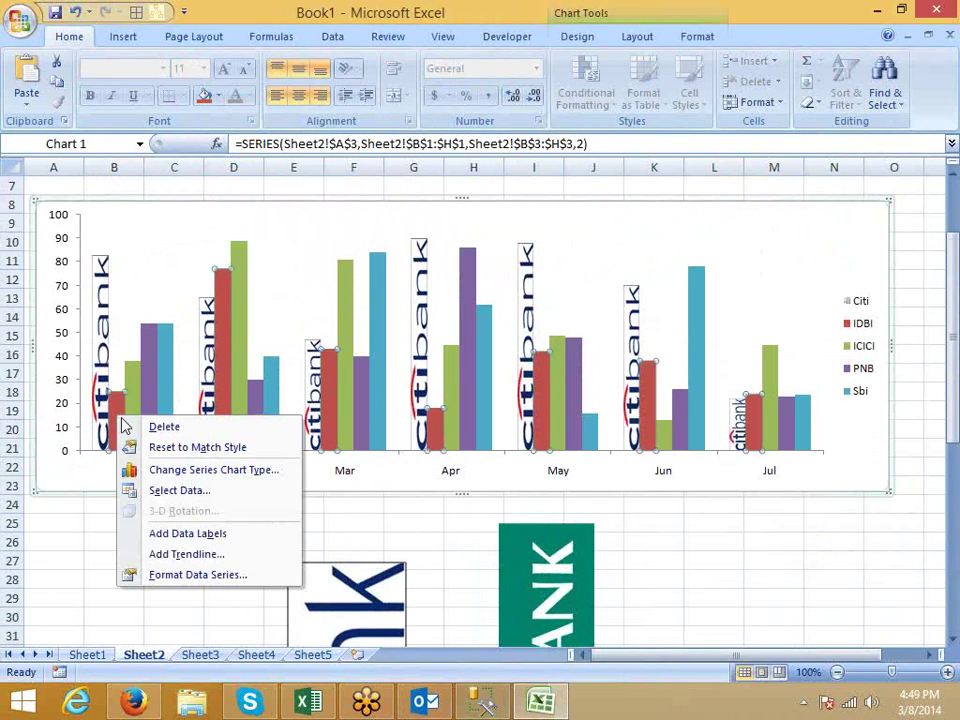
left_click(198, 575)
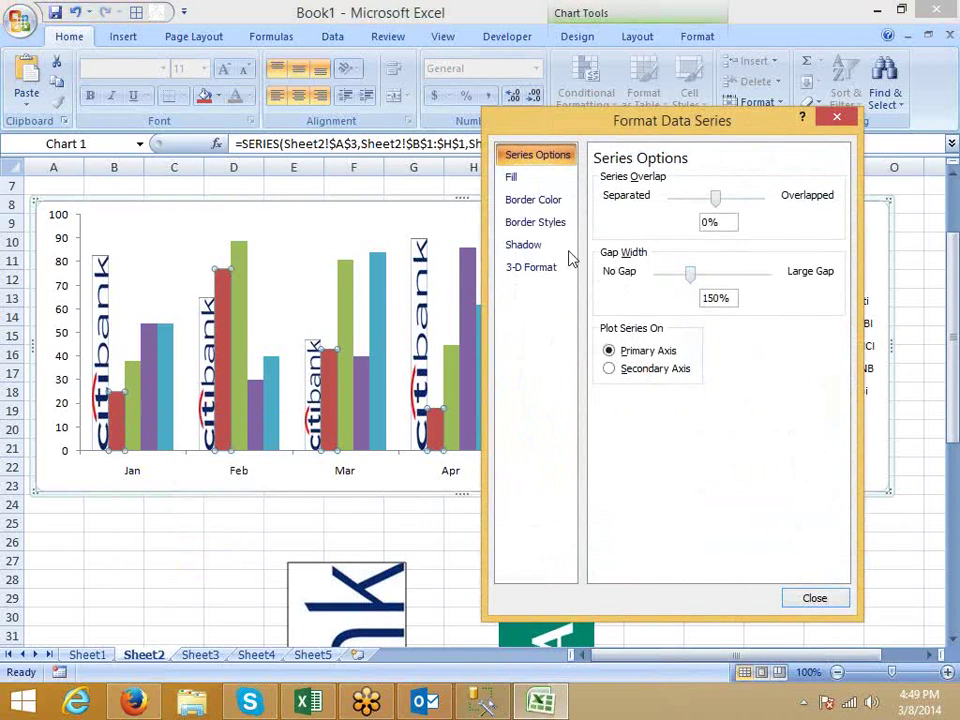
left_click(530, 177)
left_click(628, 233)
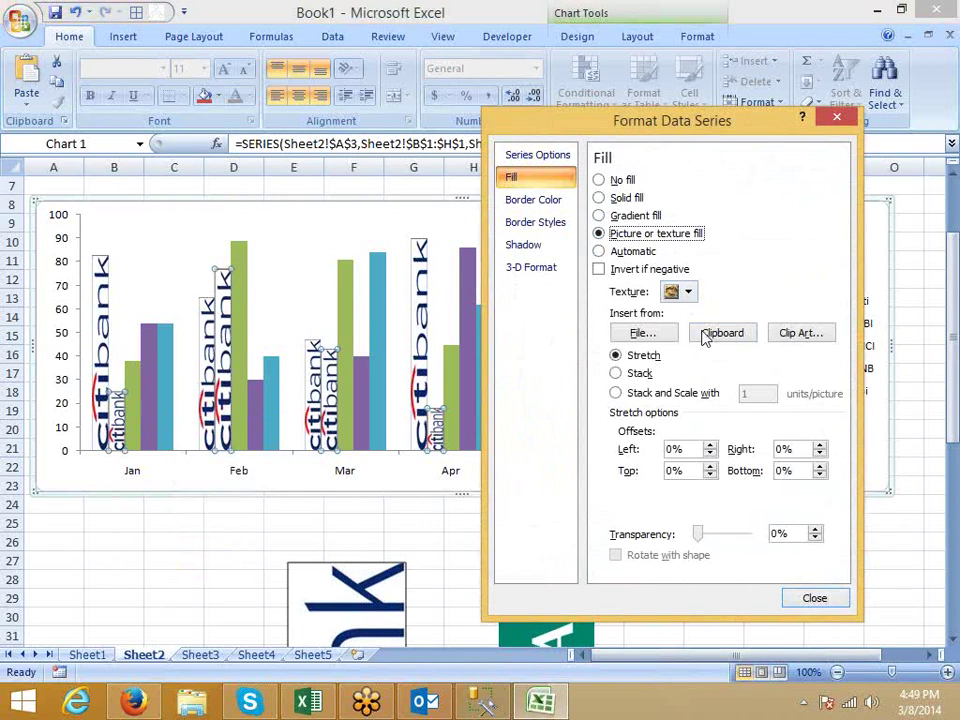
left_click(716, 336)
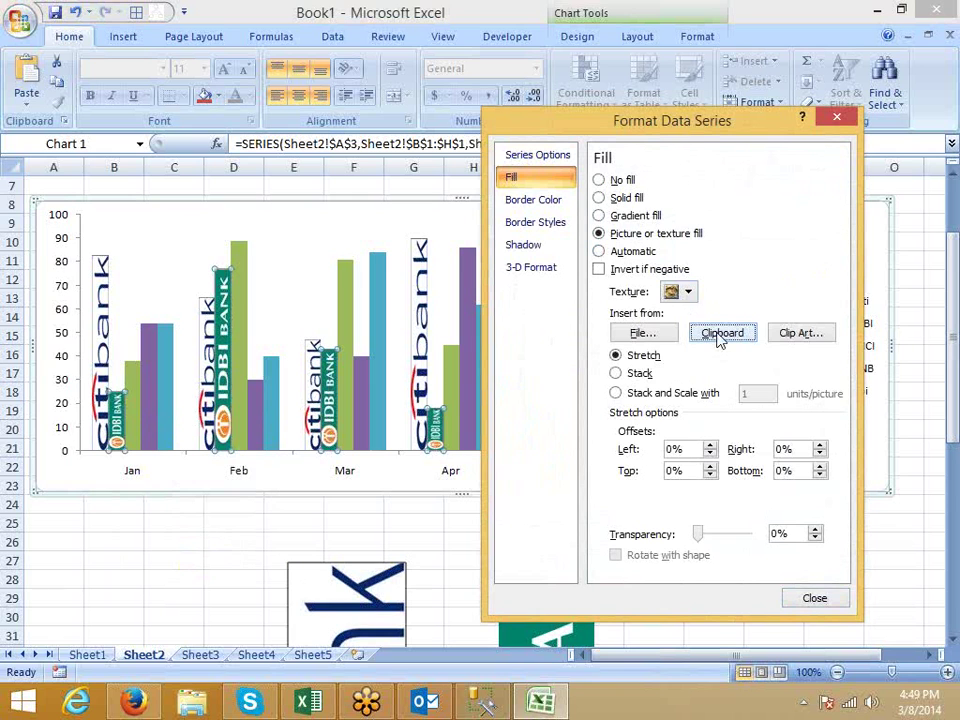
left_click(815, 599)
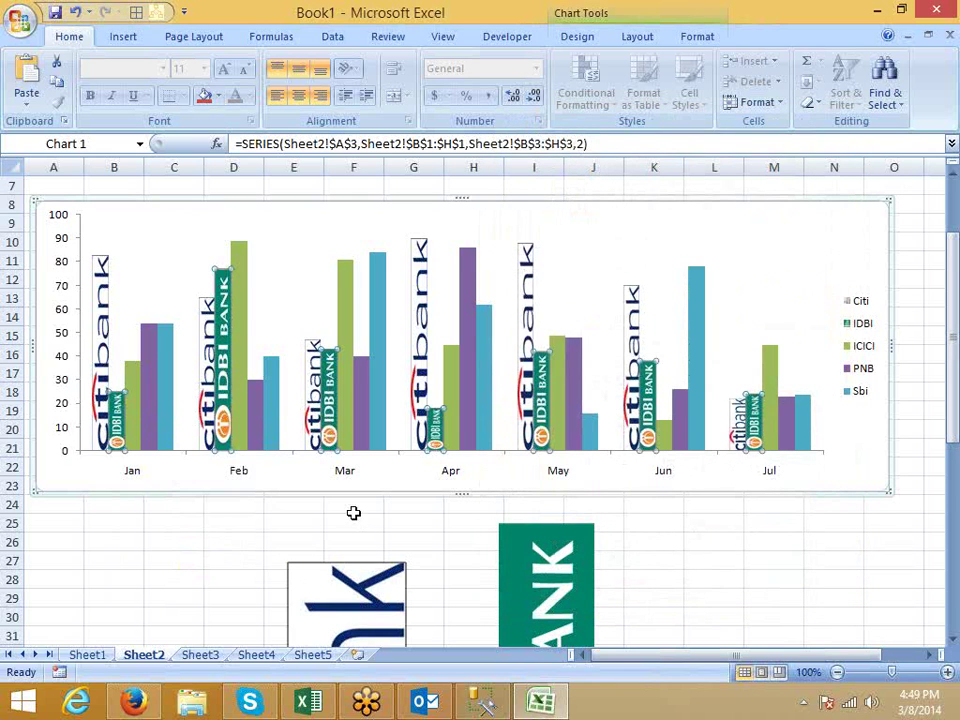
left_click(205, 538)
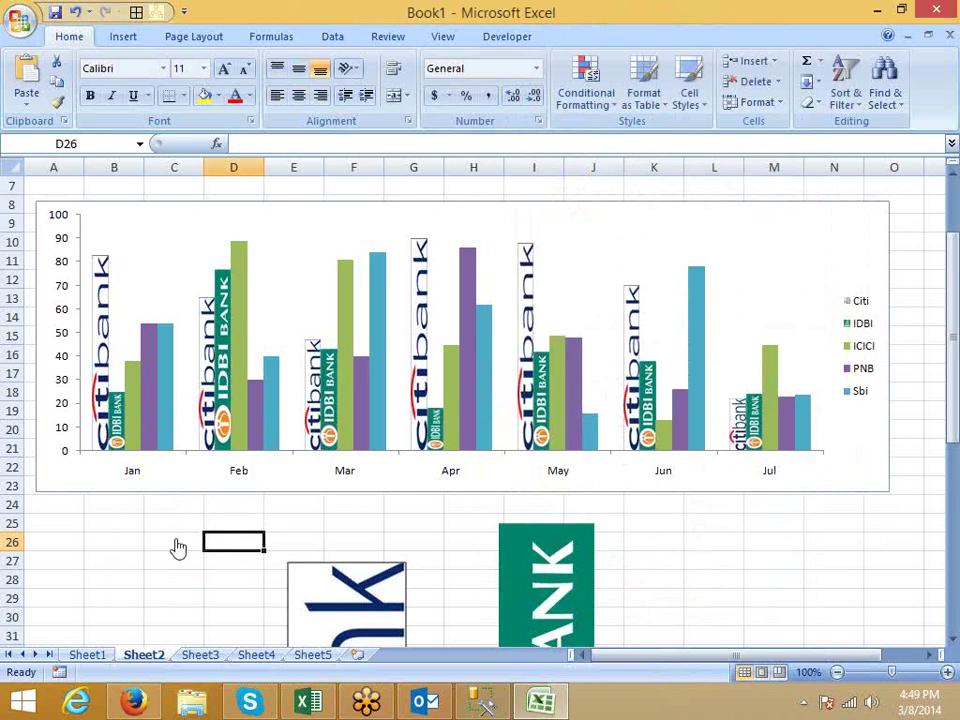
- Switch to Firefox and search Google Images for "icici logo"
key("alt+Tab")
scroll(225, 407, "up", 10)
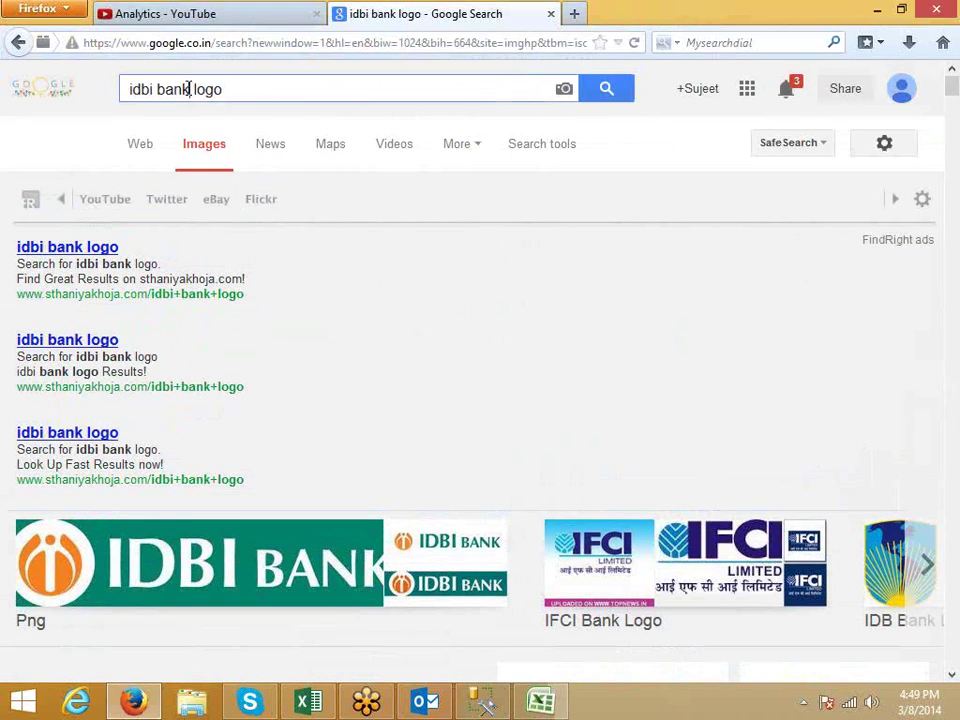
left_click_drag(194, 92, 82, 85)
type("ICICI")
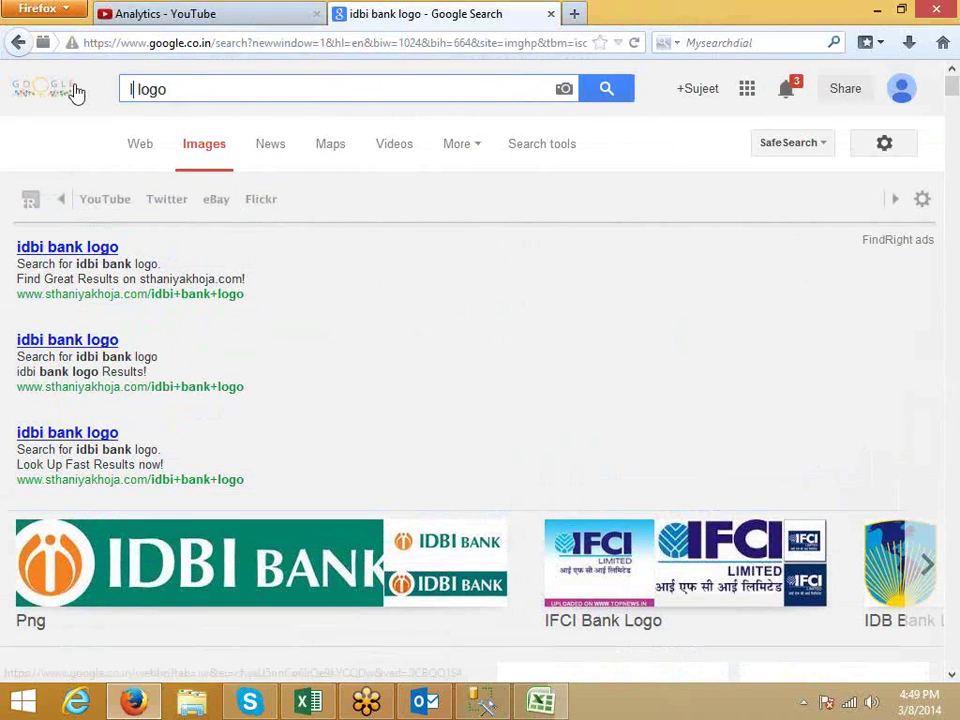
key("Down")
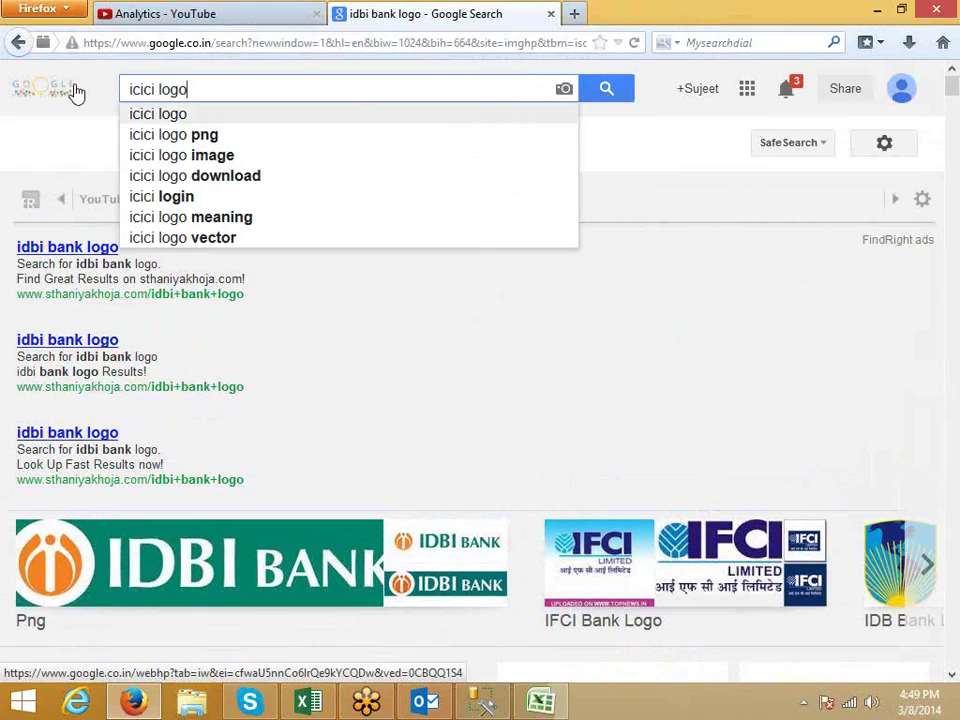
key("Return")
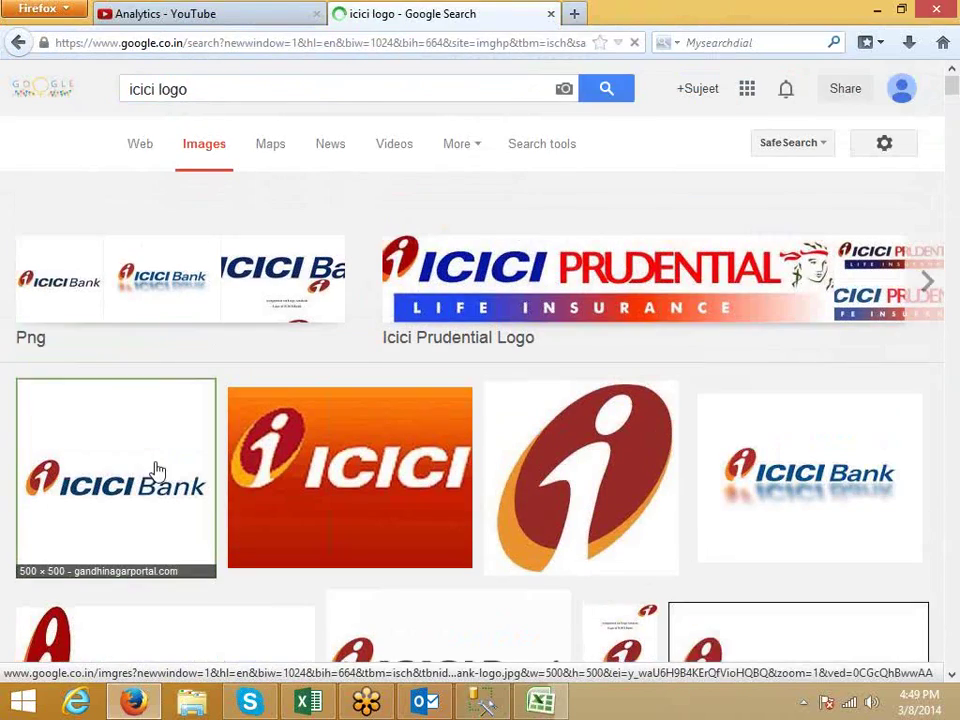
- Browse the ICICI logo results, preview the 936 × 465 ICICI Bank logo from etownkrishnagiri.com and copy the image
scroll(160, 465, "down", 4)
scroll(804, 438, "up", 3)
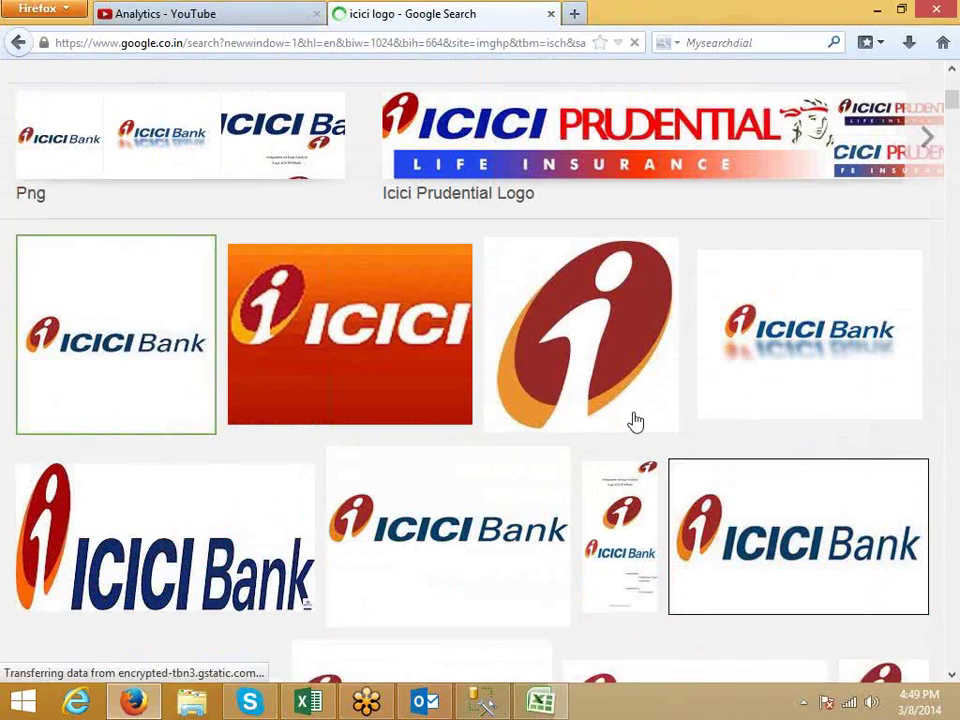
scroll(634, 422, "down", 5)
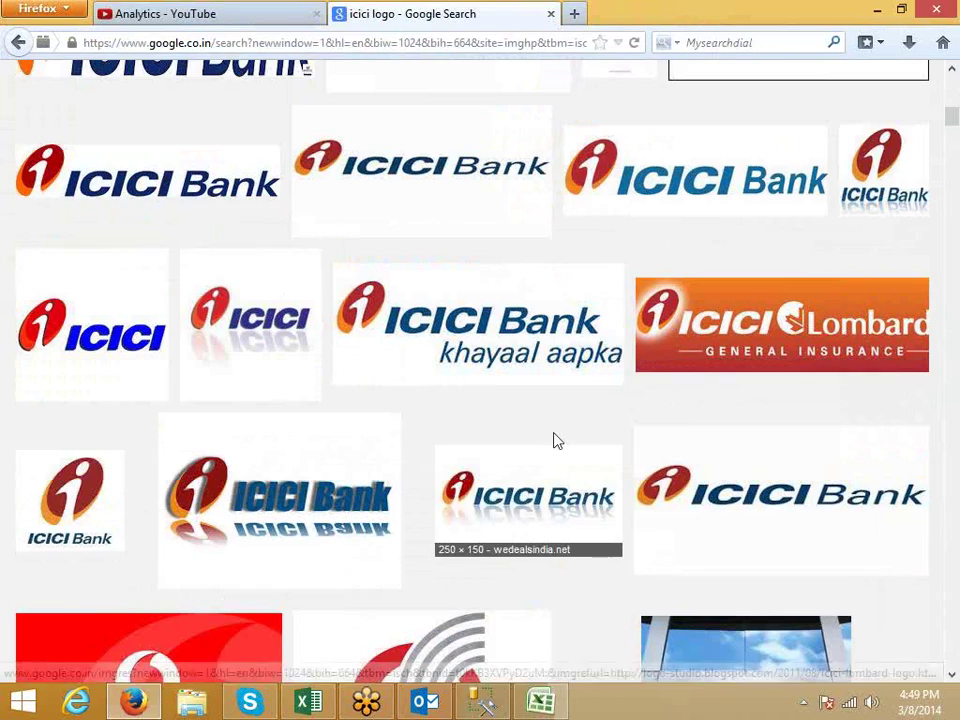
scroll(553, 439, "down", 2)
scroll(553, 439, "up", 3)
scroll(555, 440, "up", 6)
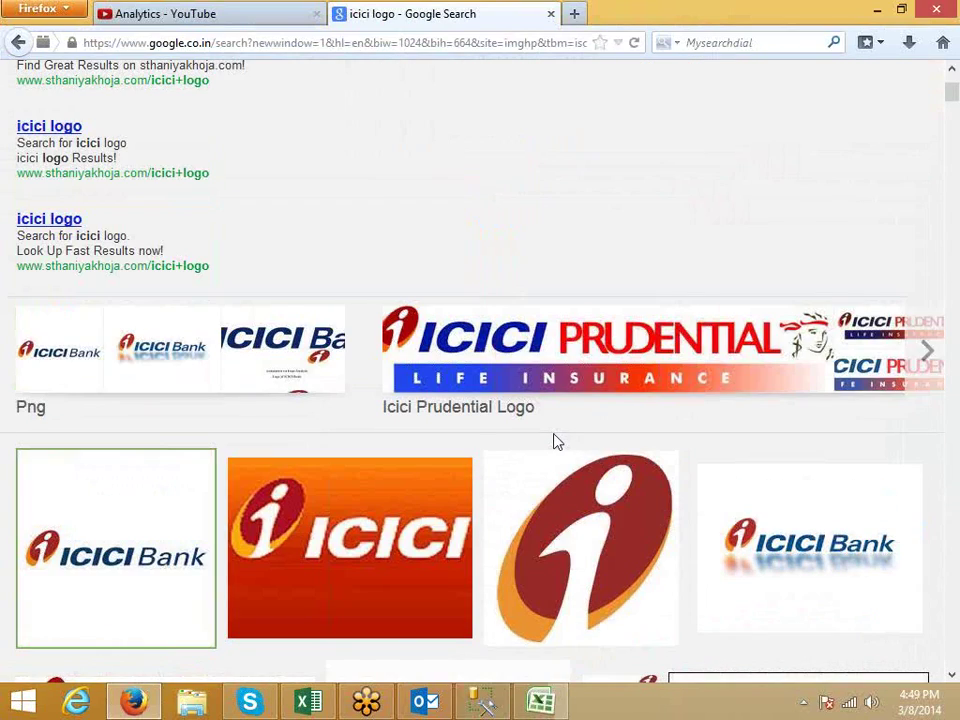
scroll(285, 467, "down", 3)
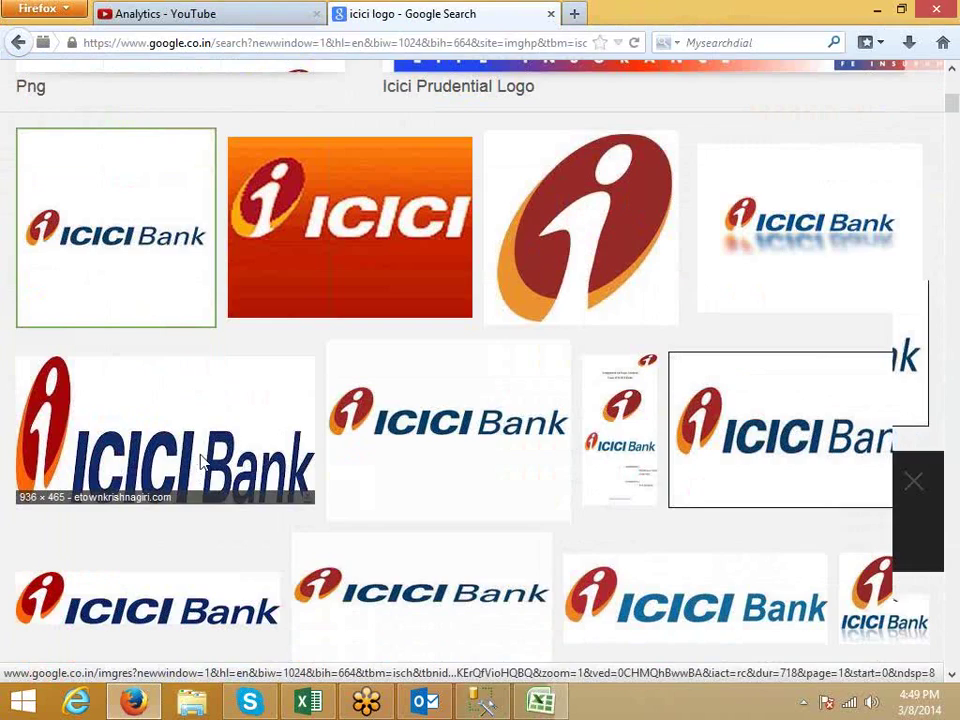
left_click(203, 460)
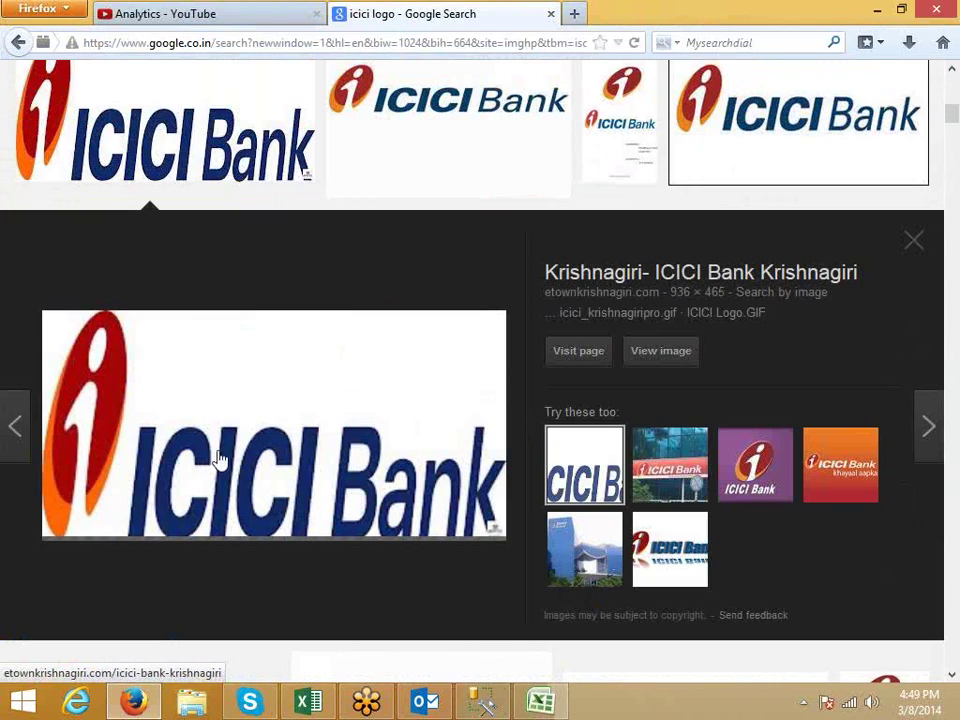
right_click(272, 444)
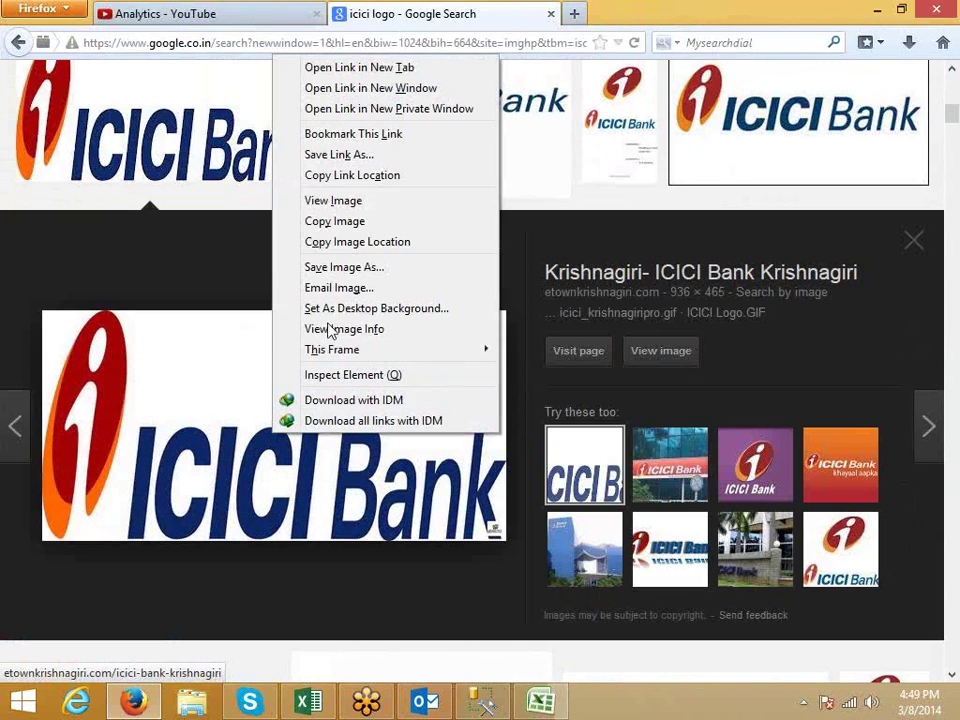
left_click(361, 243)
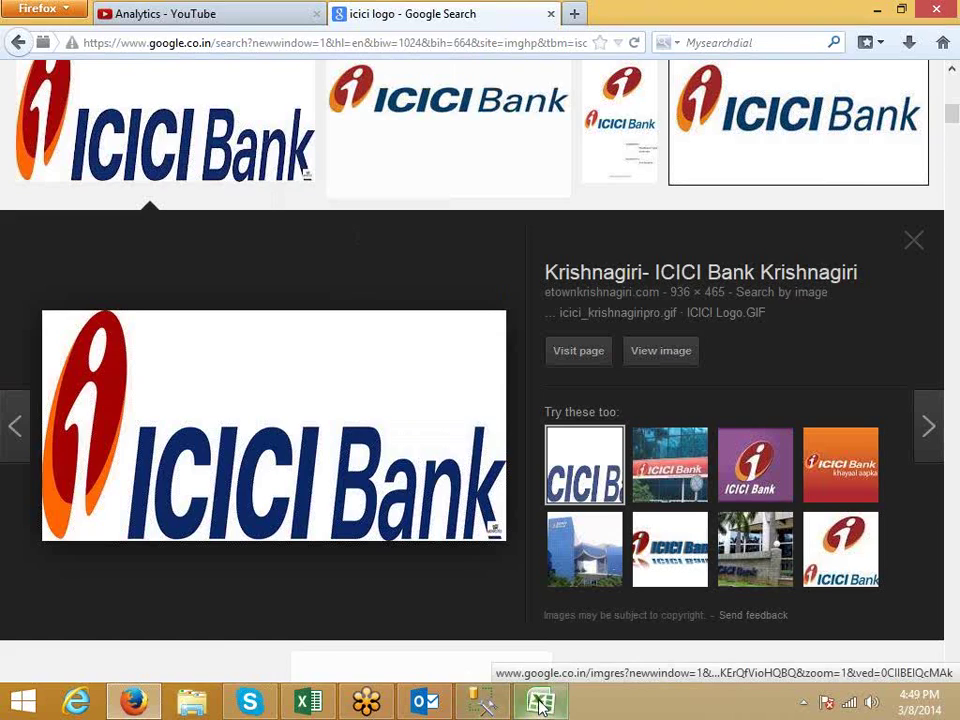
- Switch to Excel, paste the ICICI Bank logo at C28 on Sheet2 and give it a dark red picture border
key("alt+Tab")
left_click(171, 578)
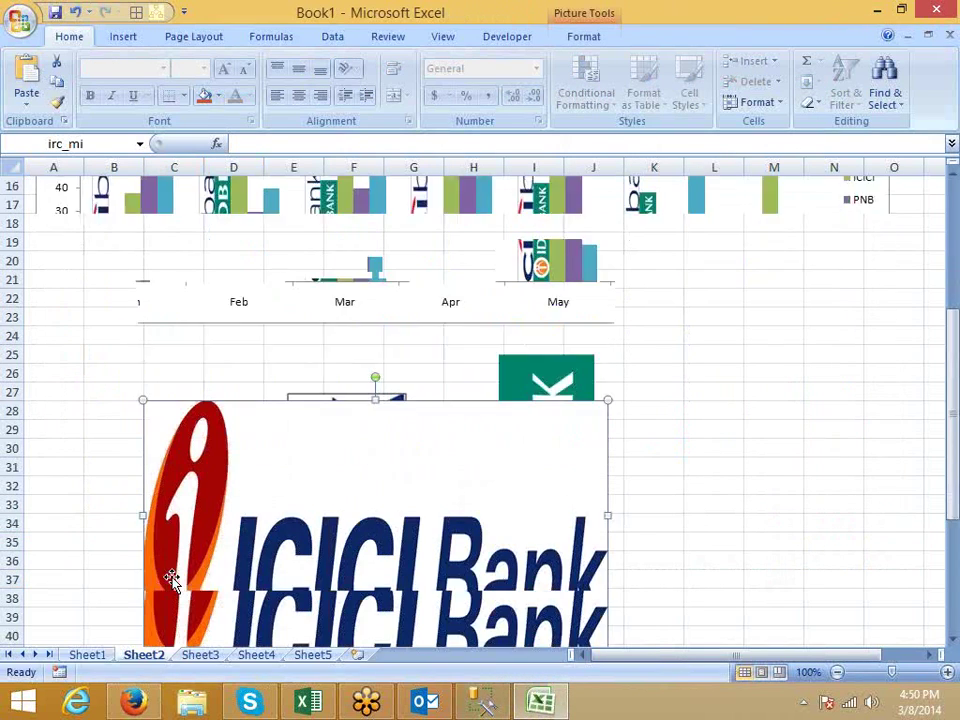
scroll(199, 401, "up", 3)
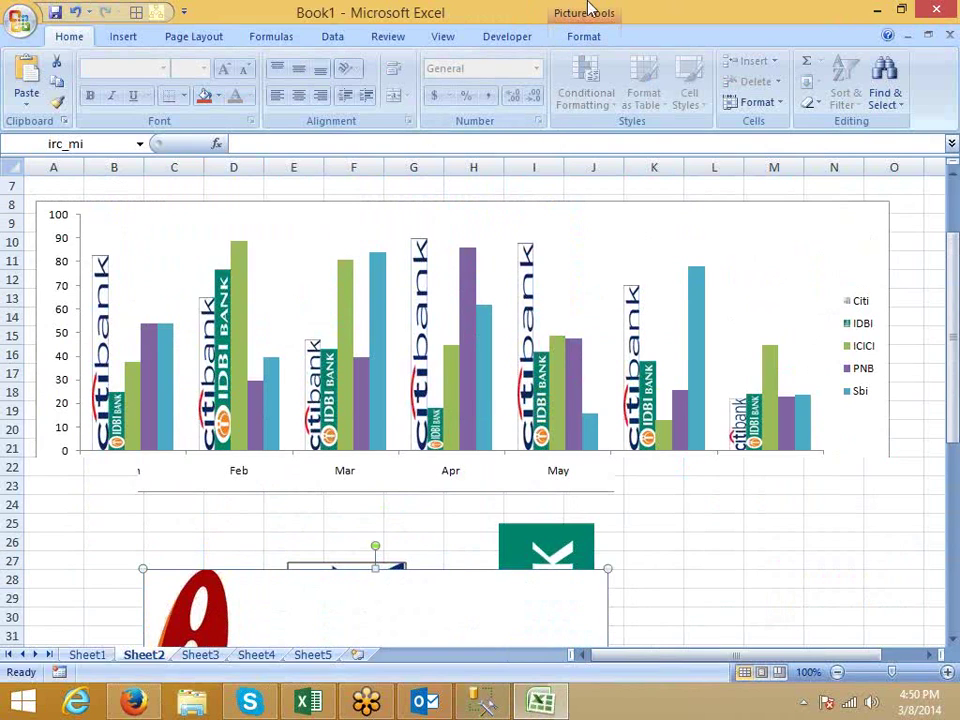
scroll(589, 13, "down", 8)
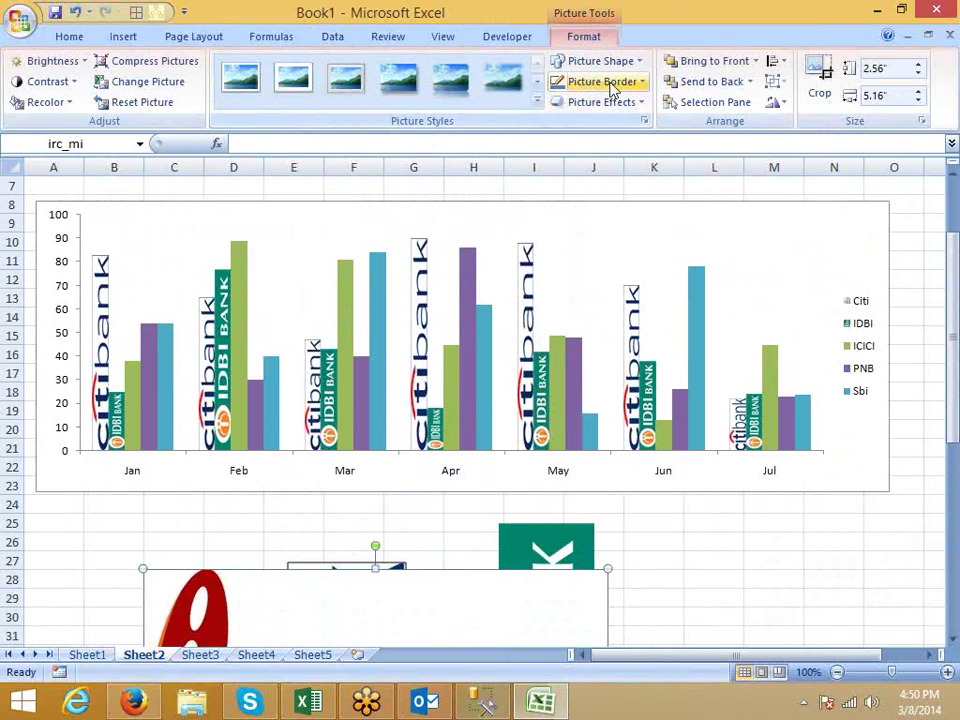
left_click(615, 82)
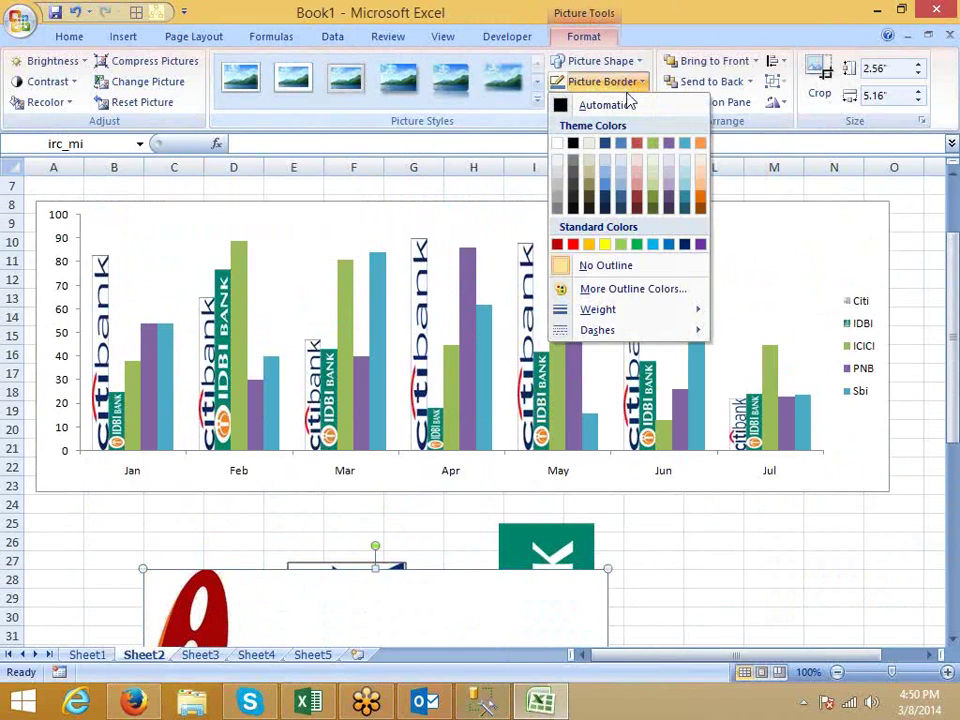
left_click(562, 246)
scroll(568, 270, "down", 5)
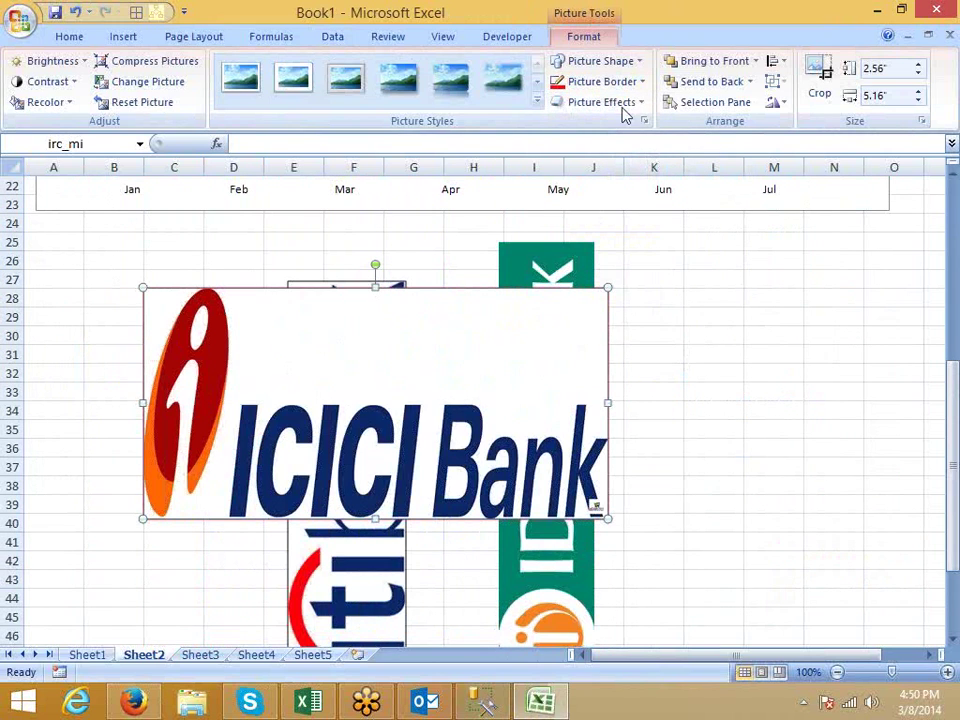
- Rotate the ICICI Bank logo left 90°, move it down until its lower edge reaches about row 57, and deselect it
left_click(781, 104)
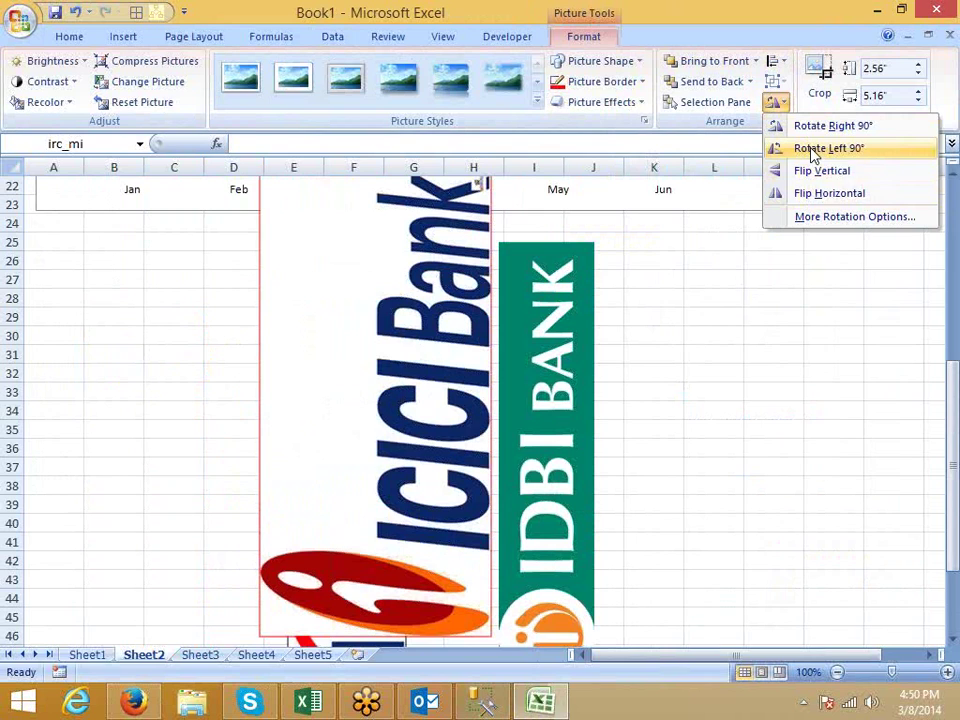
left_click(812, 150)
scroll(692, 270, "down", 4)
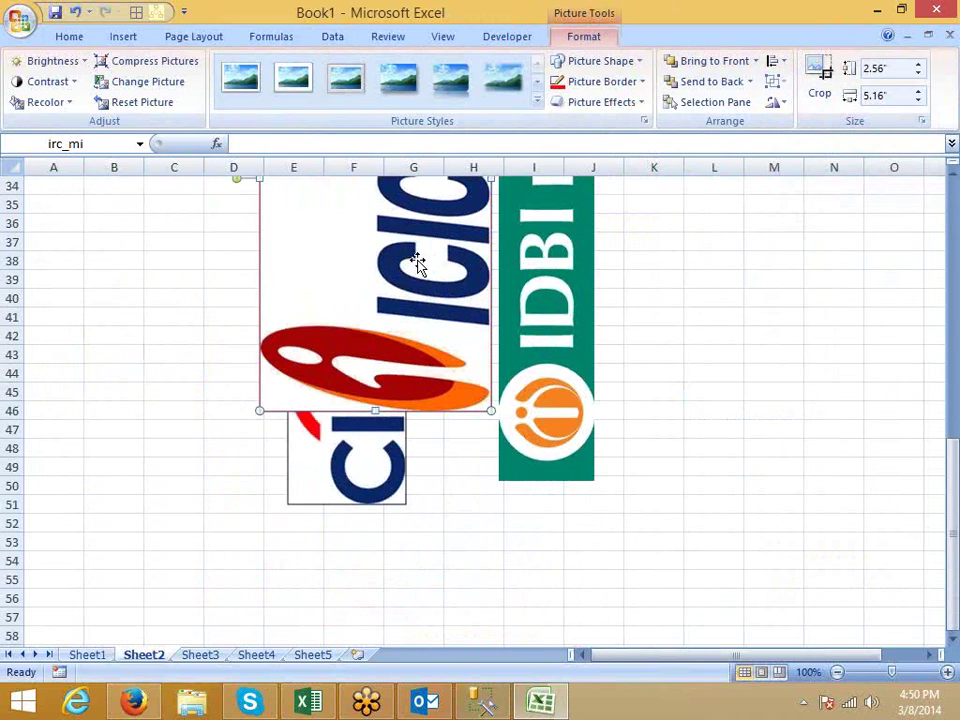
left_click_drag(418, 264, 406, 480)
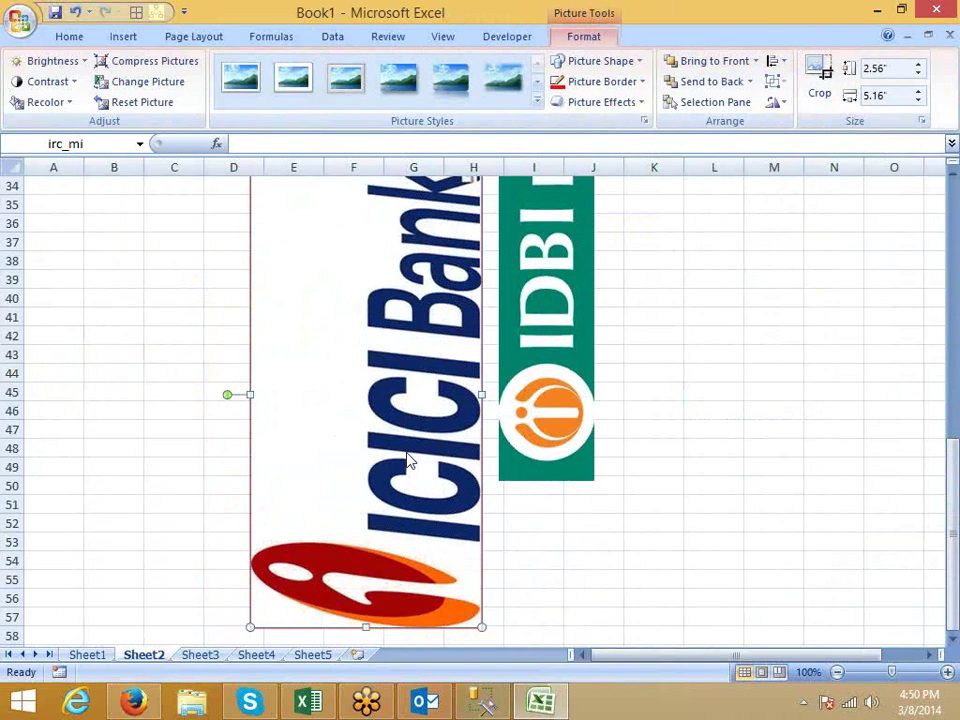
scroll(201, 375, "up", 1, "ctrl")
left_click(201, 372)
- Fill the ICICI columns of the chart with the rotated ICICI Bank logo from the clipboard, stretched, then deselect the chart
scroll(203, 373, "up", 9)
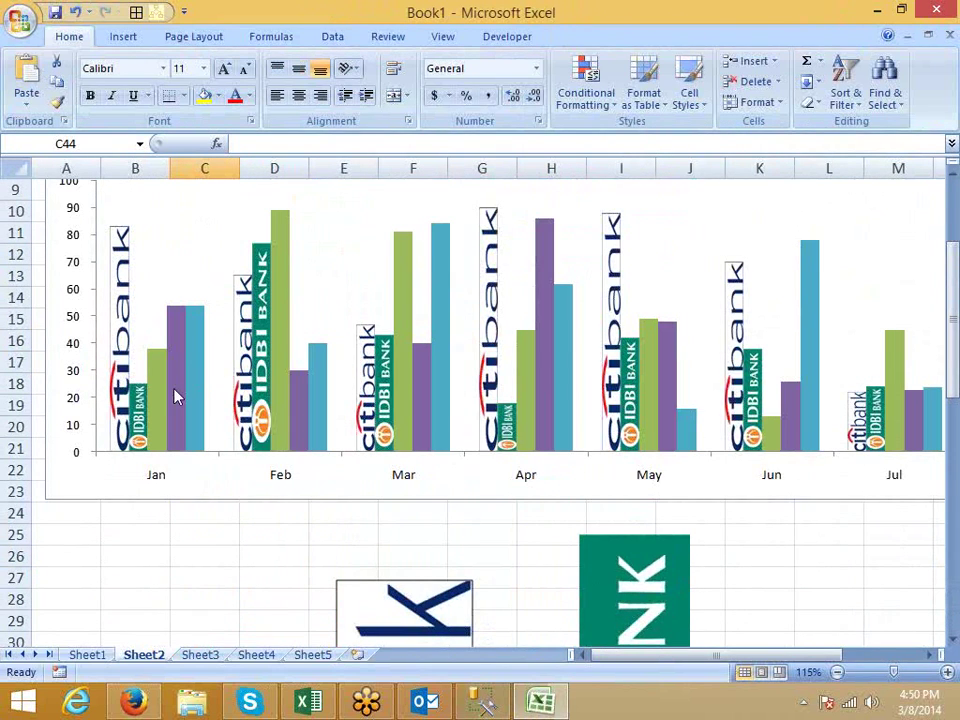
left_click(161, 394)
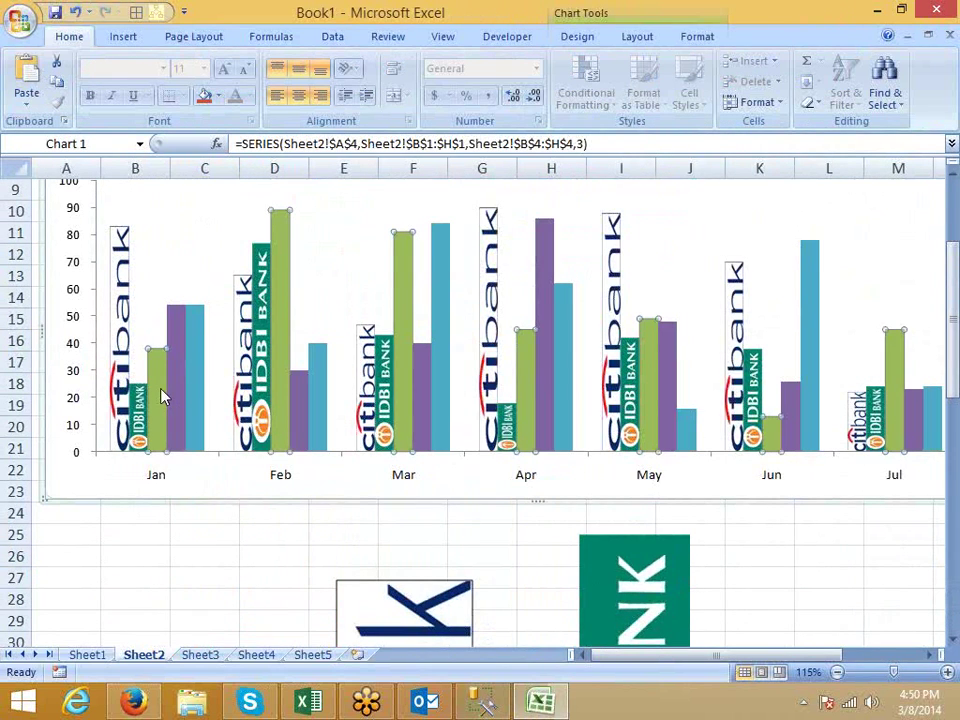
right_click(161, 392)
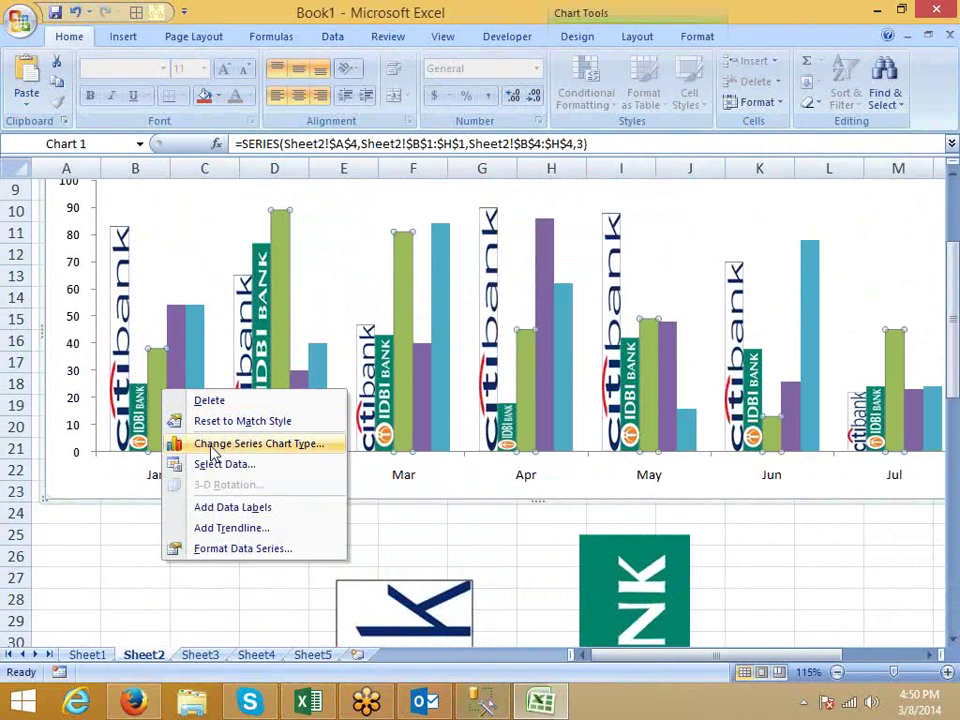
left_click(252, 556)
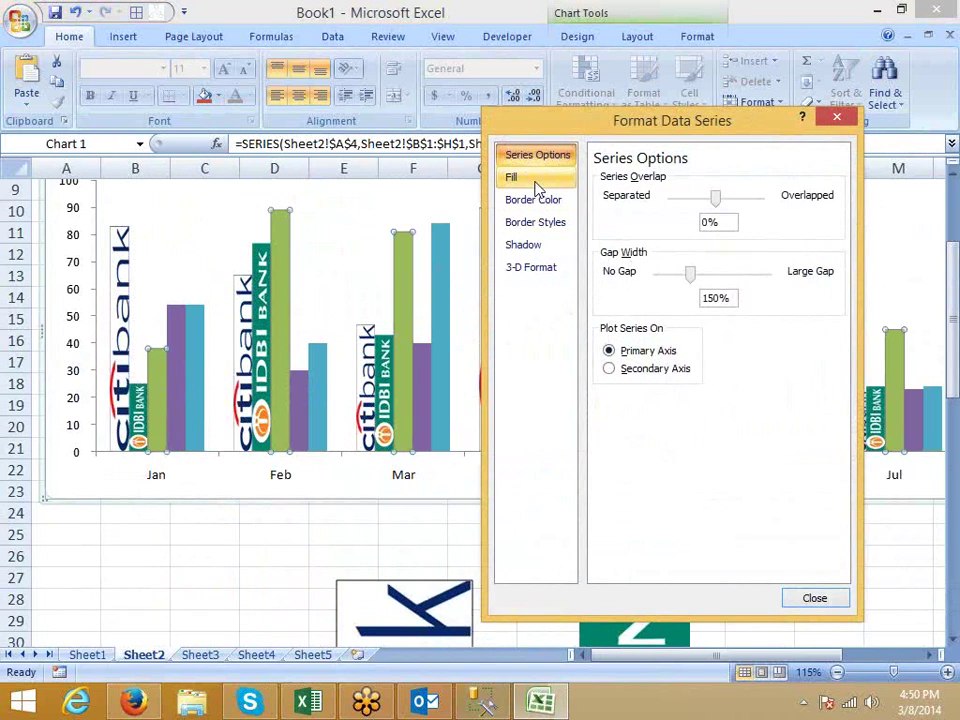
left_click(535, 180)
left_click(619, 235)
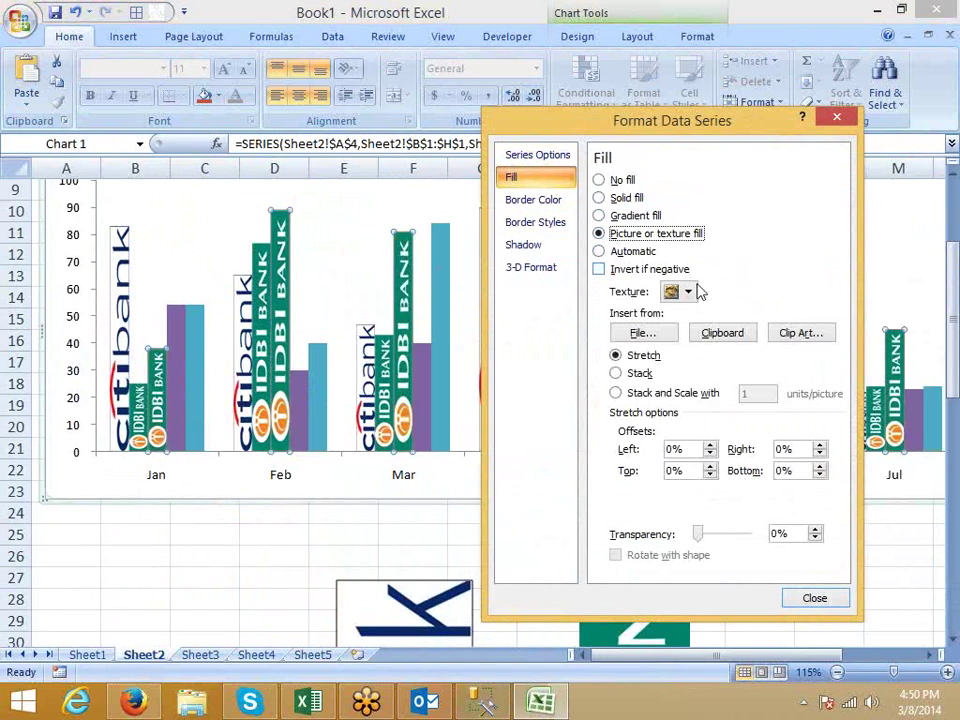
left_click(716, 333)
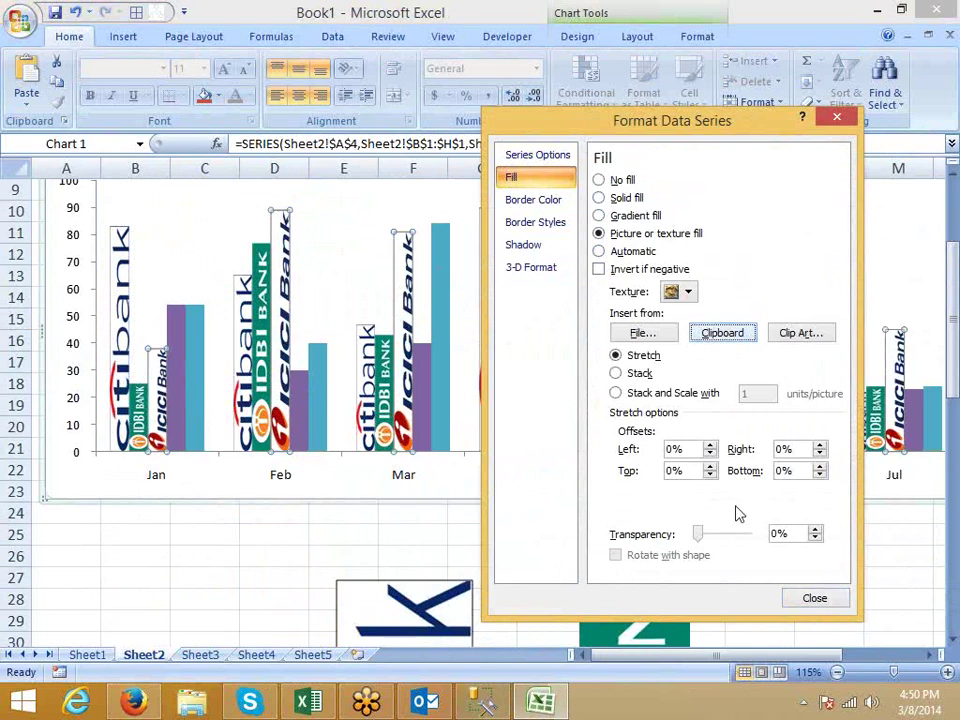
left_click(815, 598)
left_click(300, 596)
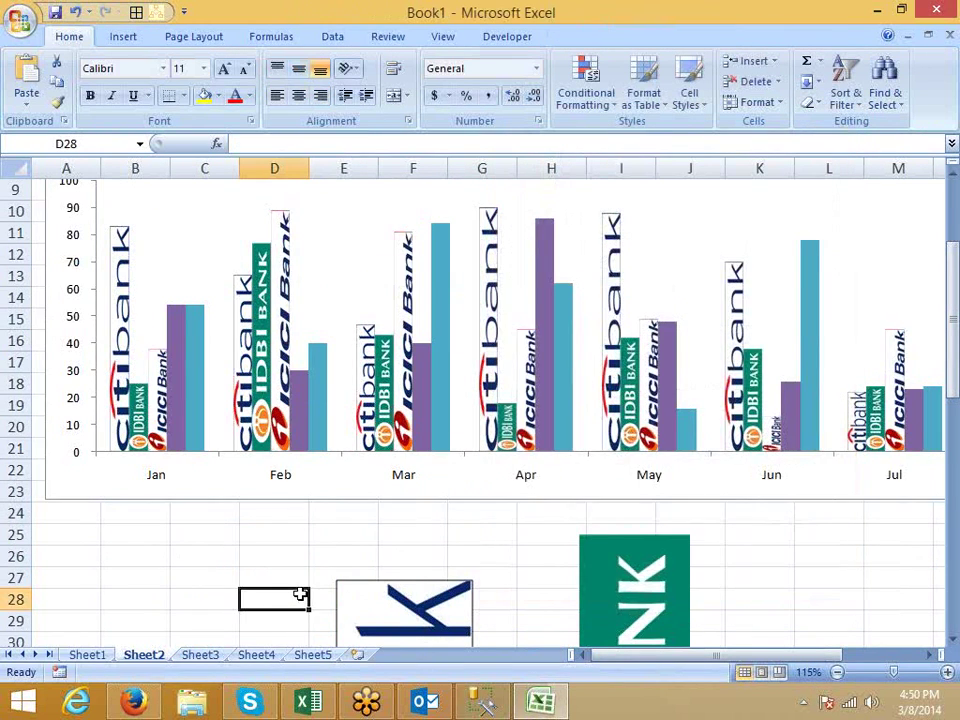
- Delete the loose ICICI Bank and Citibank logo pictures below the chart
scroll(300, 596, "down", 3)
left_click(401, 553)
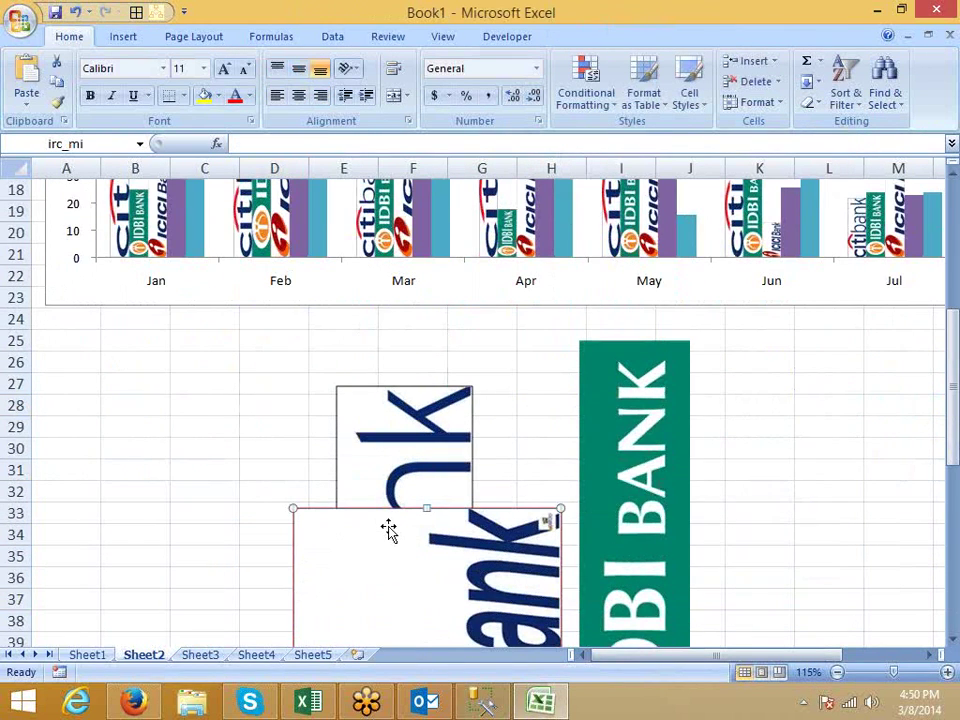
key("Delete")
left_click(388, 490)
key("Delete")
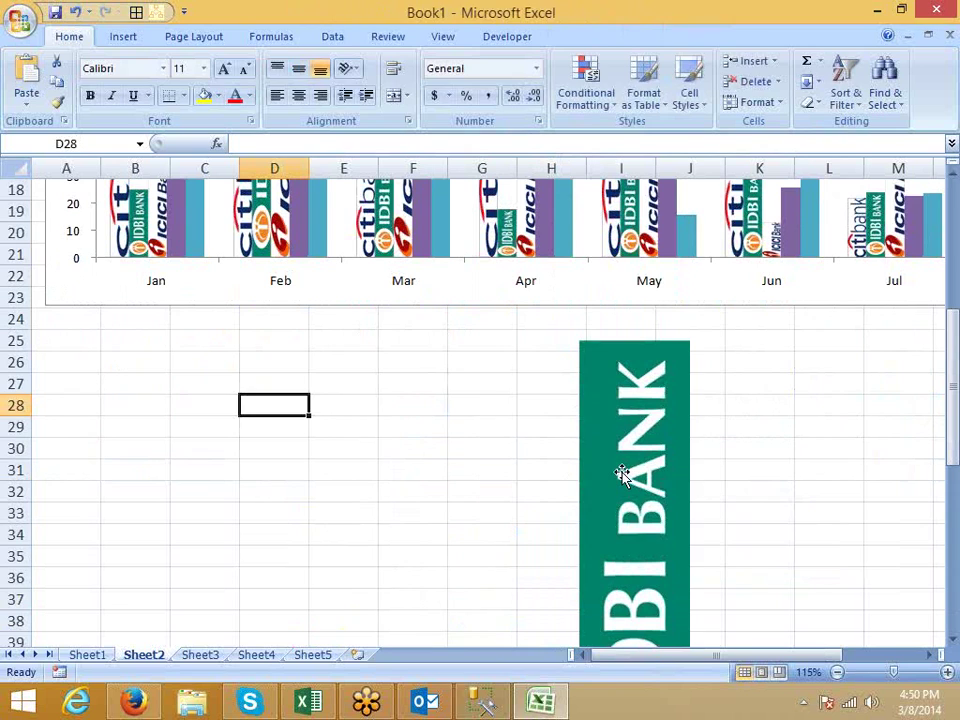
- Delete the loose rotated IDBI Bank logo picture below the chart and check the chart's logo-filled columns
left_click(621, 474)
key("Delete")
scroll(615, 508, "down", 4)
scroll(614, 511, "up", 1)
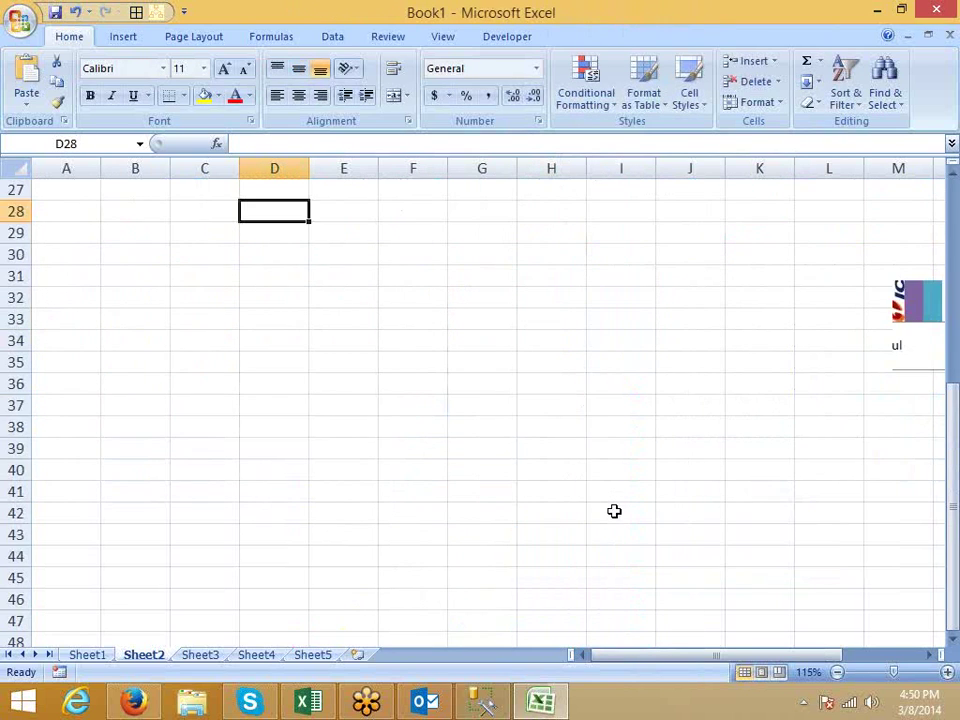
scroll(614, 511, "up", 7)
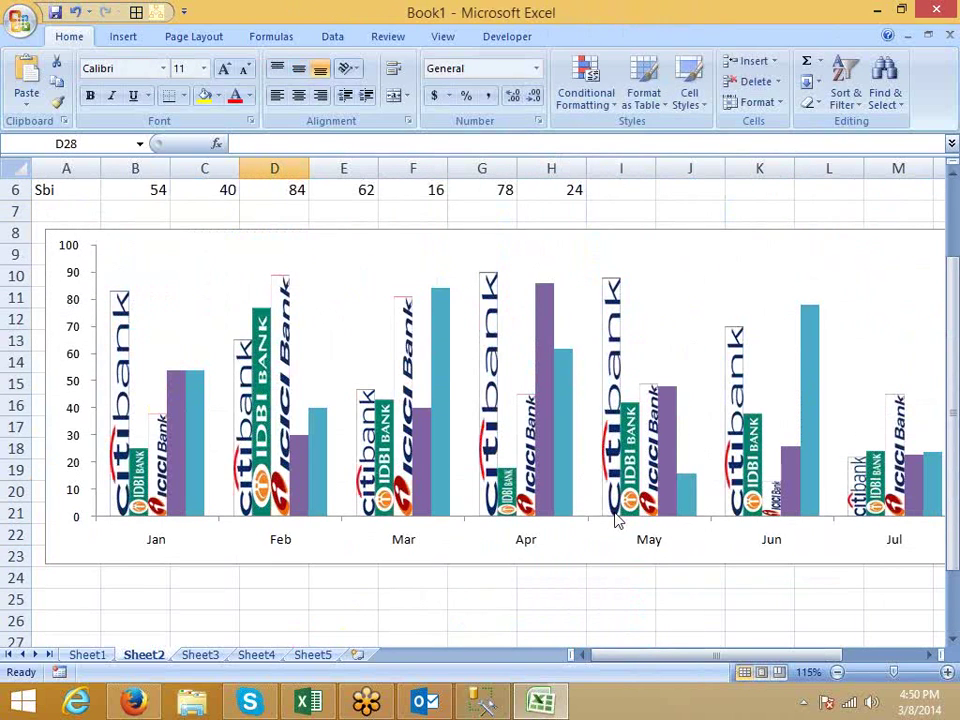
scroll(617, 520, "up", 2)
scroll(617, 520, "down", 2)
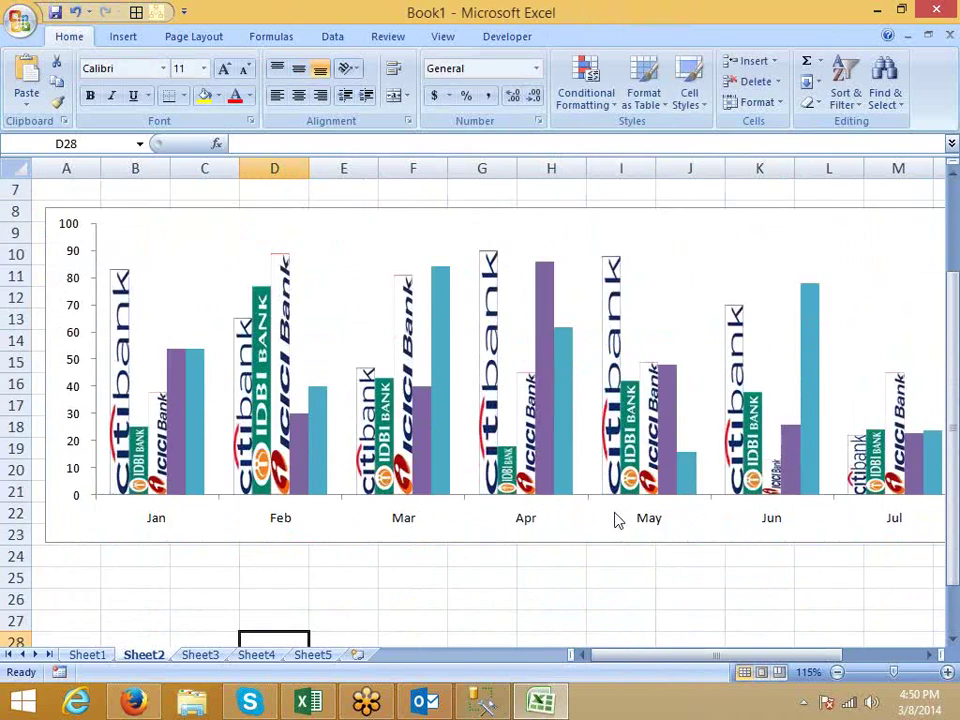
scroll(617, 520, "up", 1)
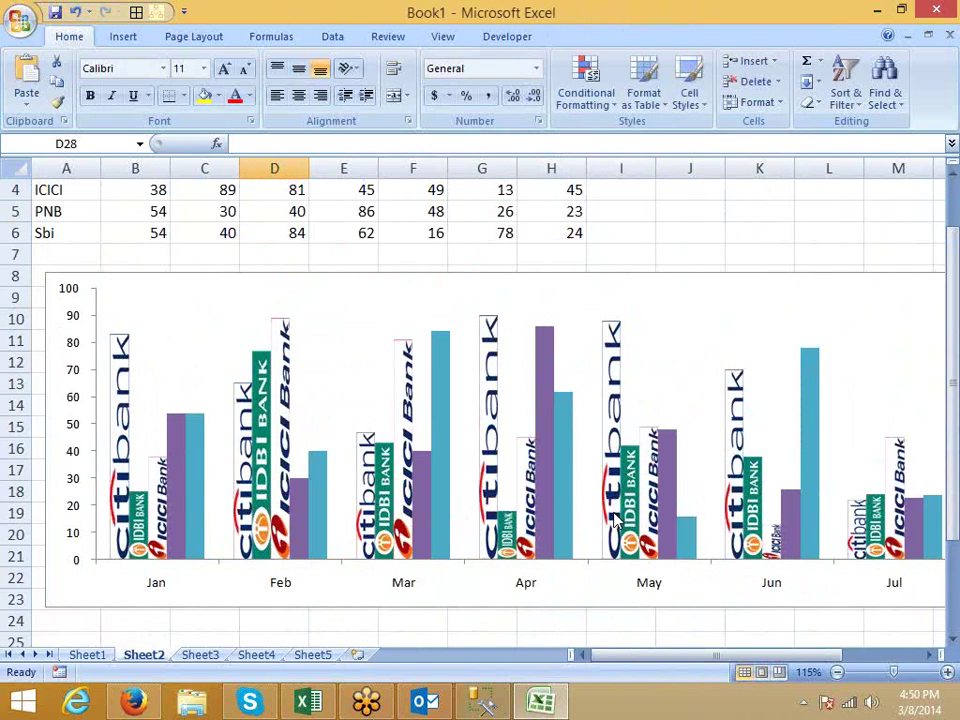
scroll(551, 467, "down", 3)
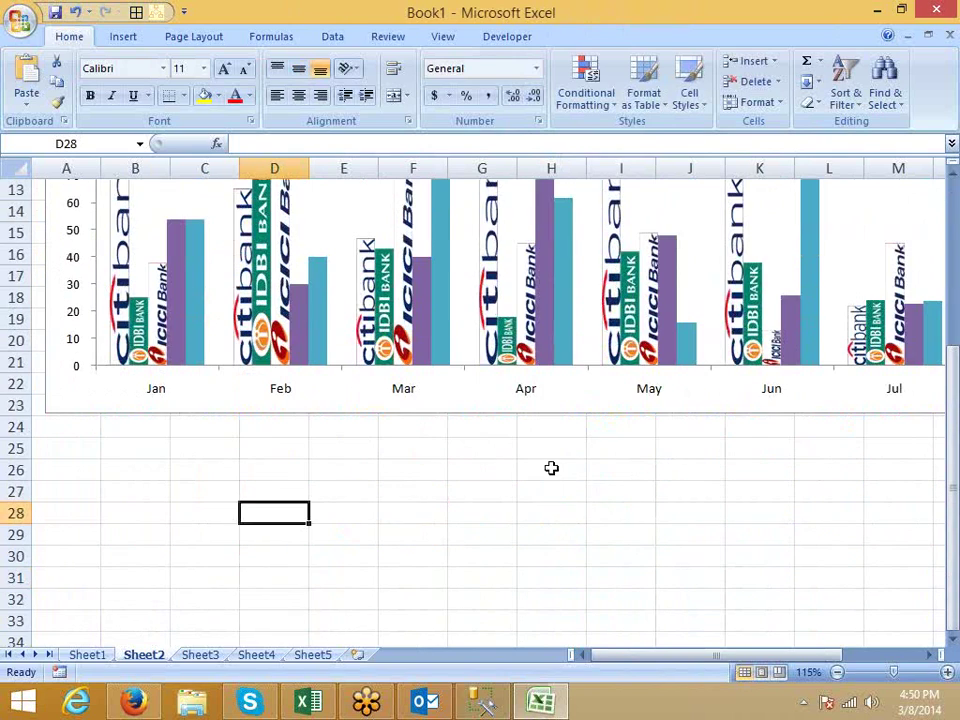
- Insert a grey gradient WordArt on Sheet2 and move it below the chart to about A28:H32
left_click(165, 489)
left_click(124, 36)
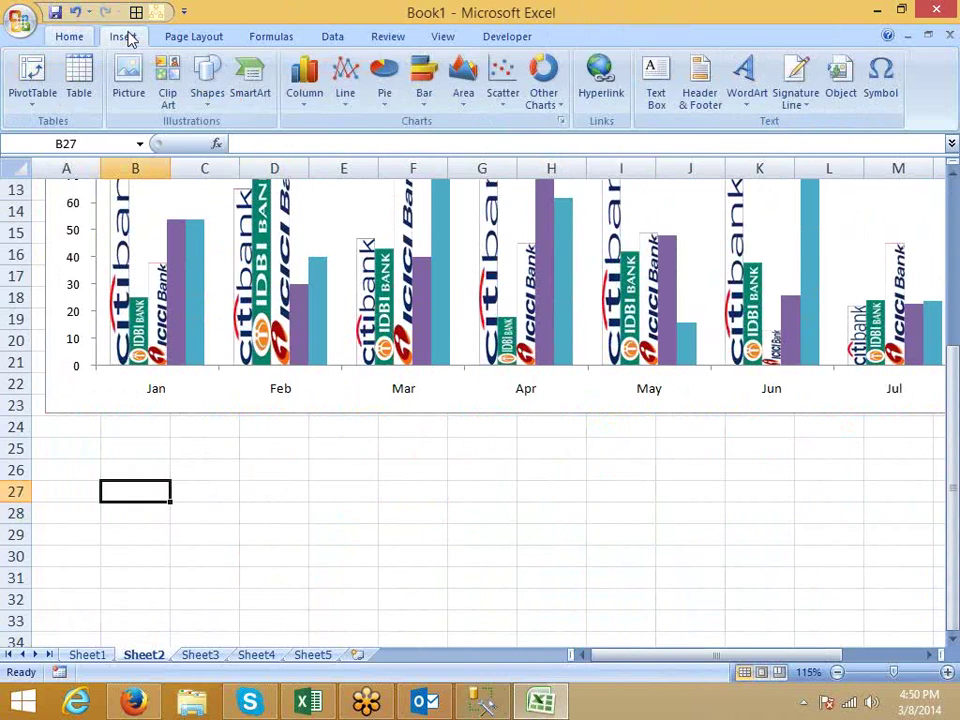
left_click(750, 104)
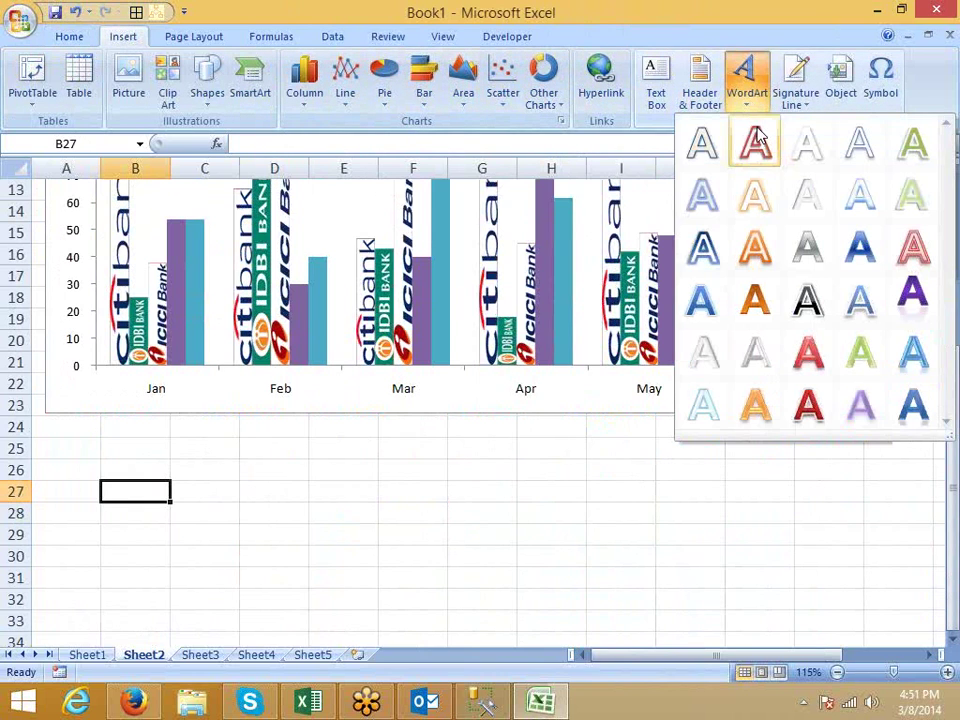
left_click(808, 250)
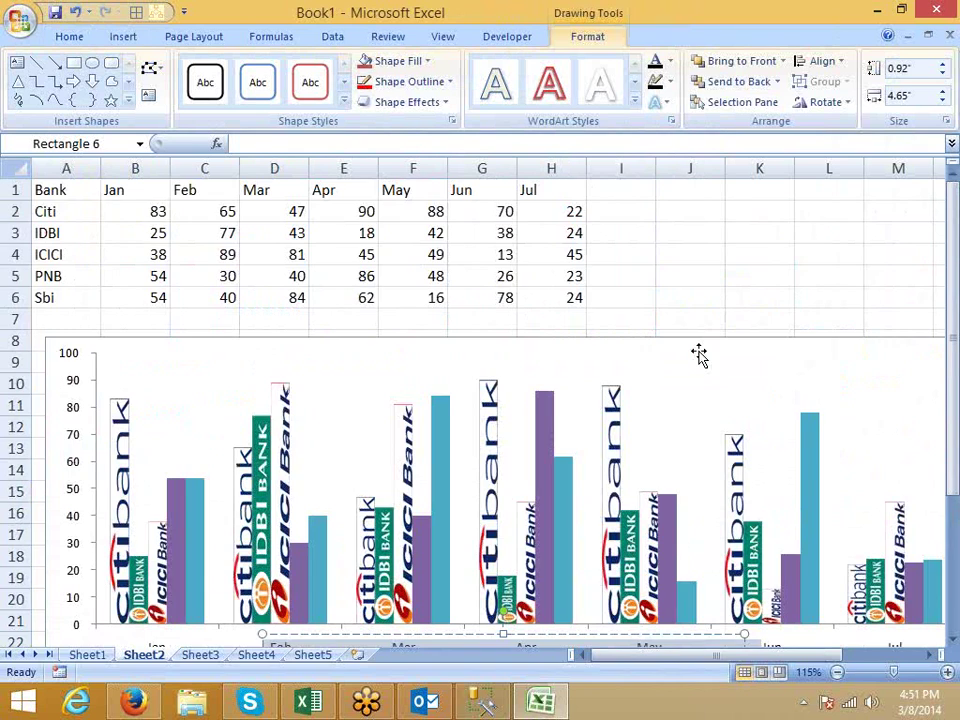
scroll(461, 382, "down", 6)
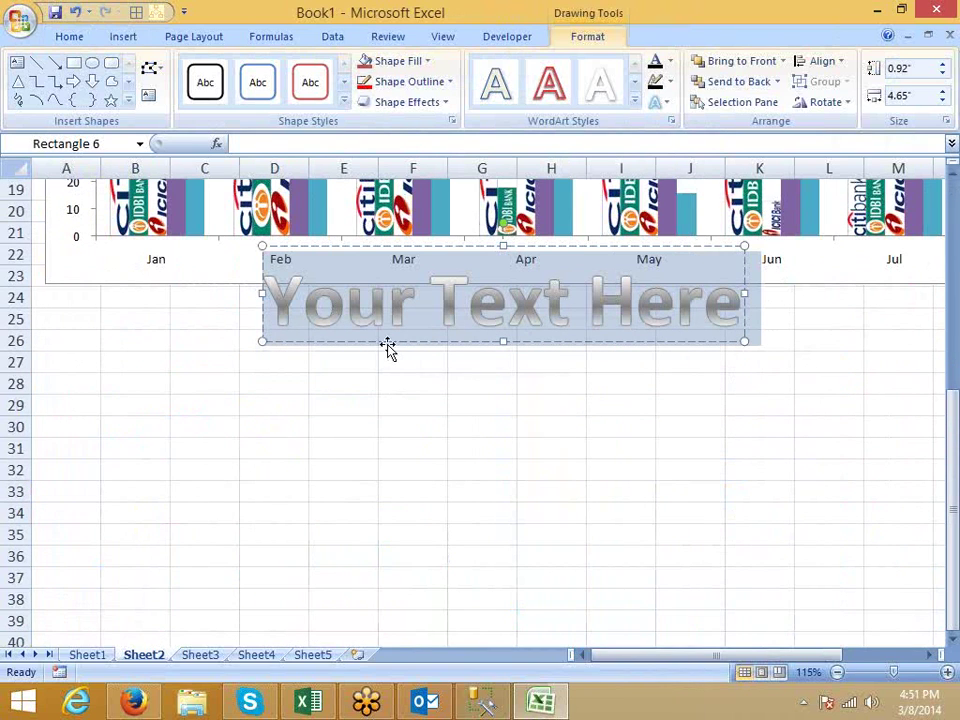
left_click_drag(387, 352, 183, 487)
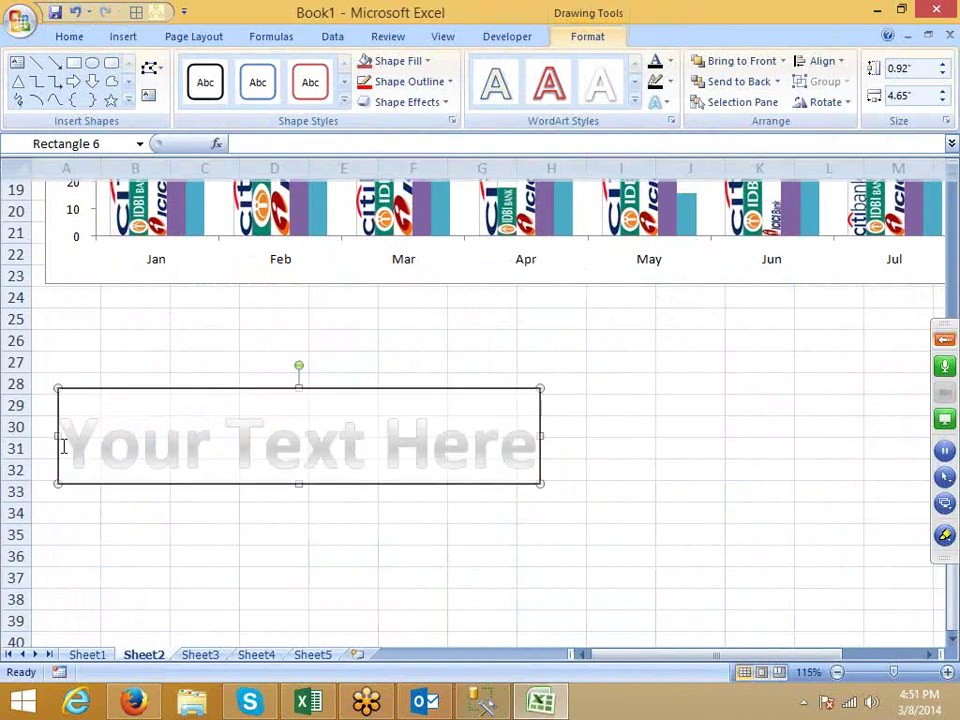
- Change the WordArt text to PNB, move it to about B29:D33 and apply the red gradient shape style
left_click_drag(64, 446, 465, 452)
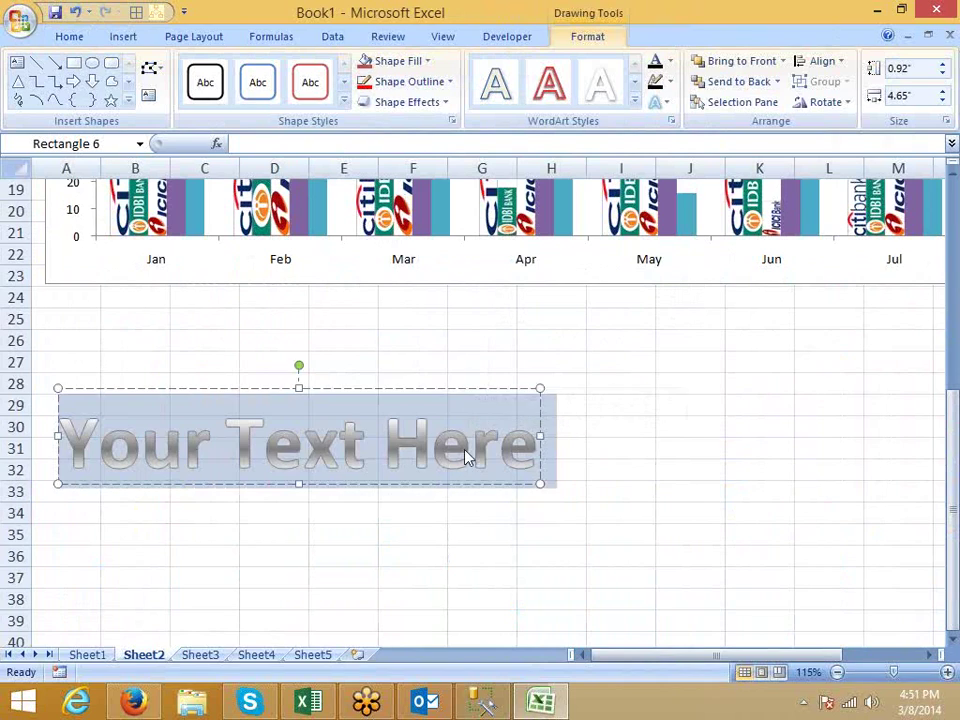
type("PNB")
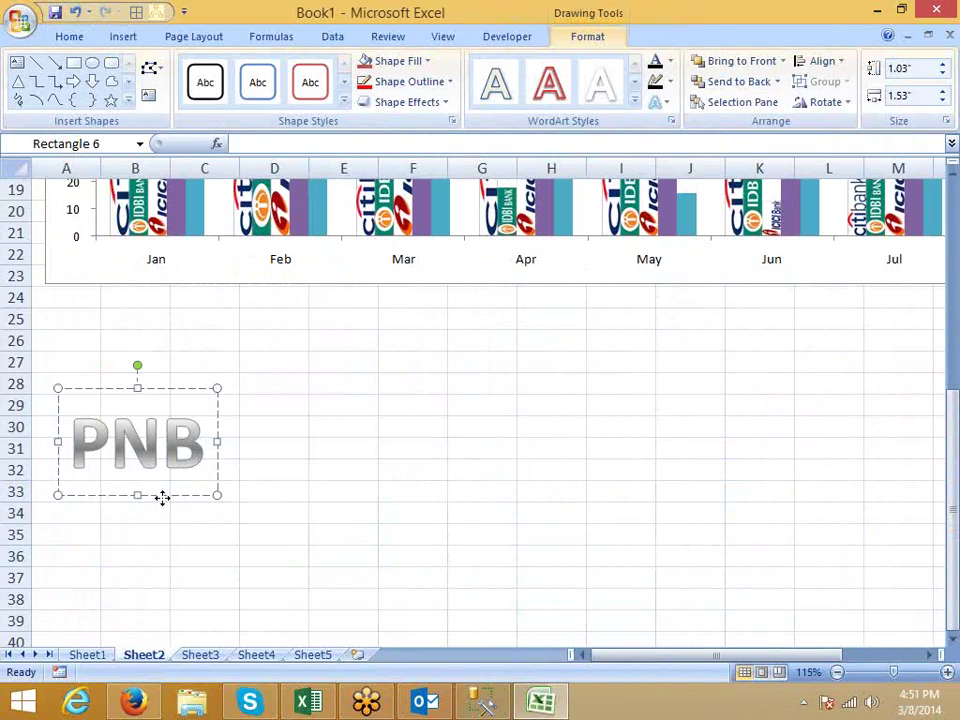
left_click_drag(163, 502, 249, 514)
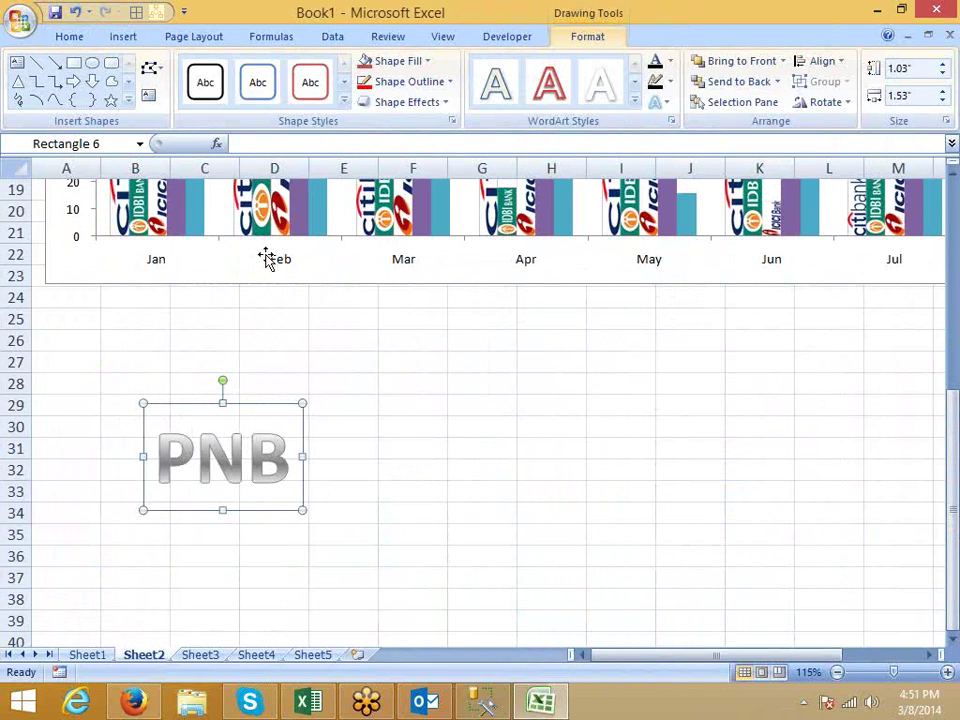
left_click(345, 101)
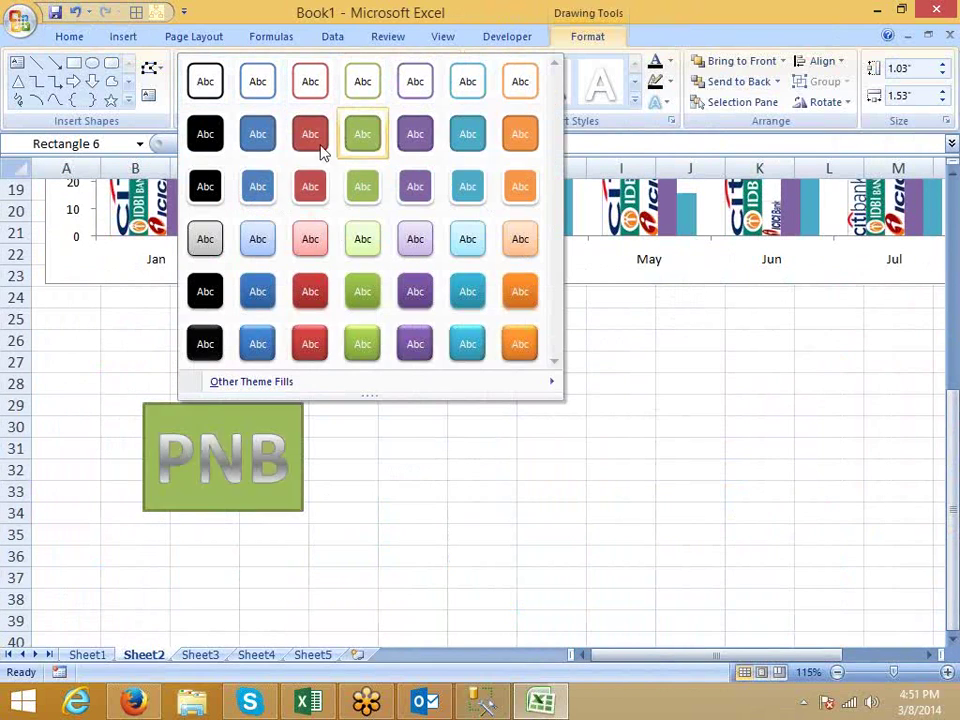
left_click(312, 292)
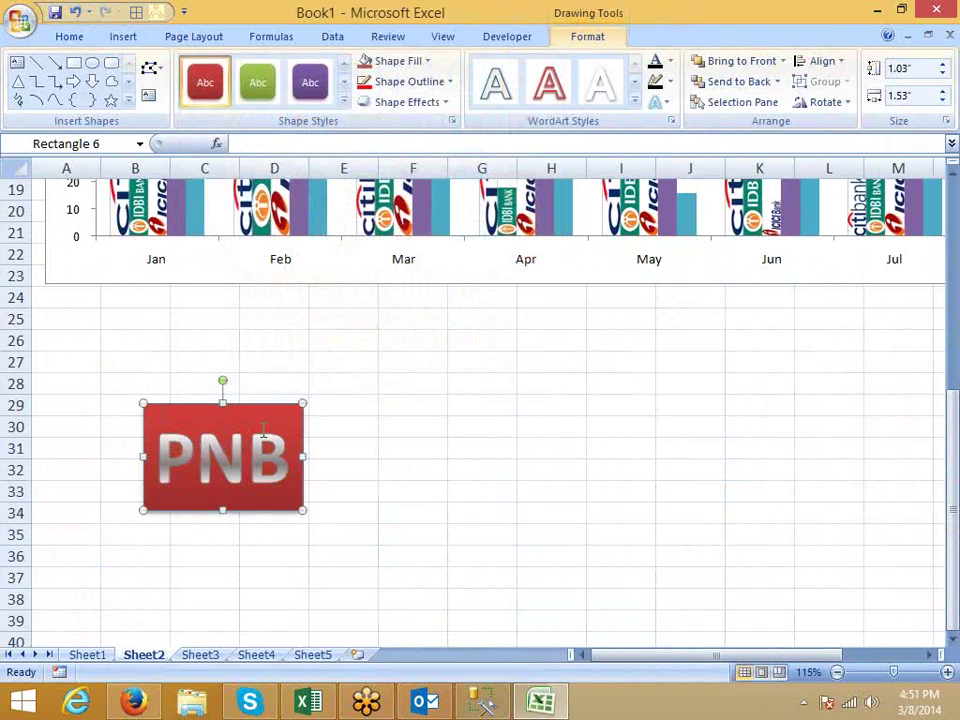
- Examine the bank data table and the logo-filled columns of the chart above the PNB WordArt
scroll(287, 369, "up", 2)
scroll(287, 369, "up", 4)
scroll(289, 369, "down", 1)
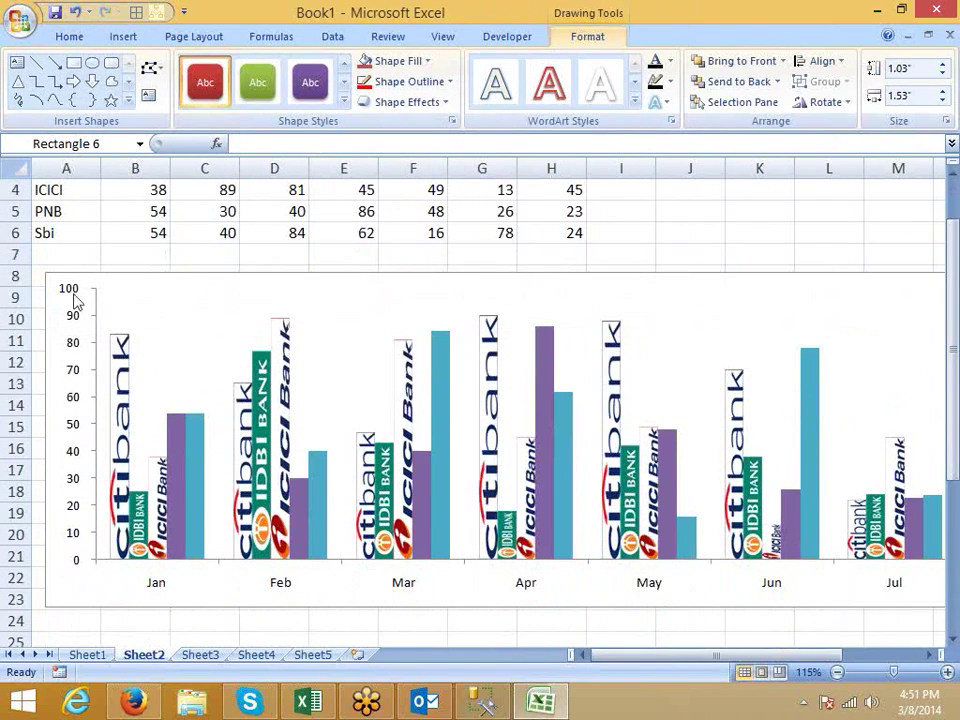
scroll(133, 370, "down", 1)
scroll(133, 370, "up", 2)
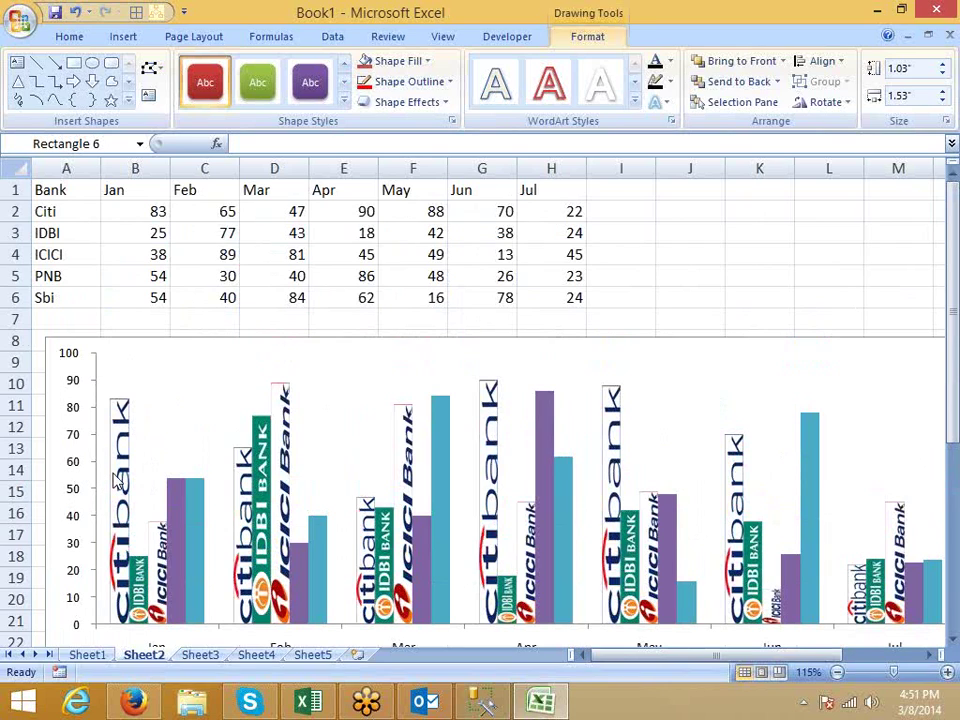
scroll(117, 482, "down", 1)
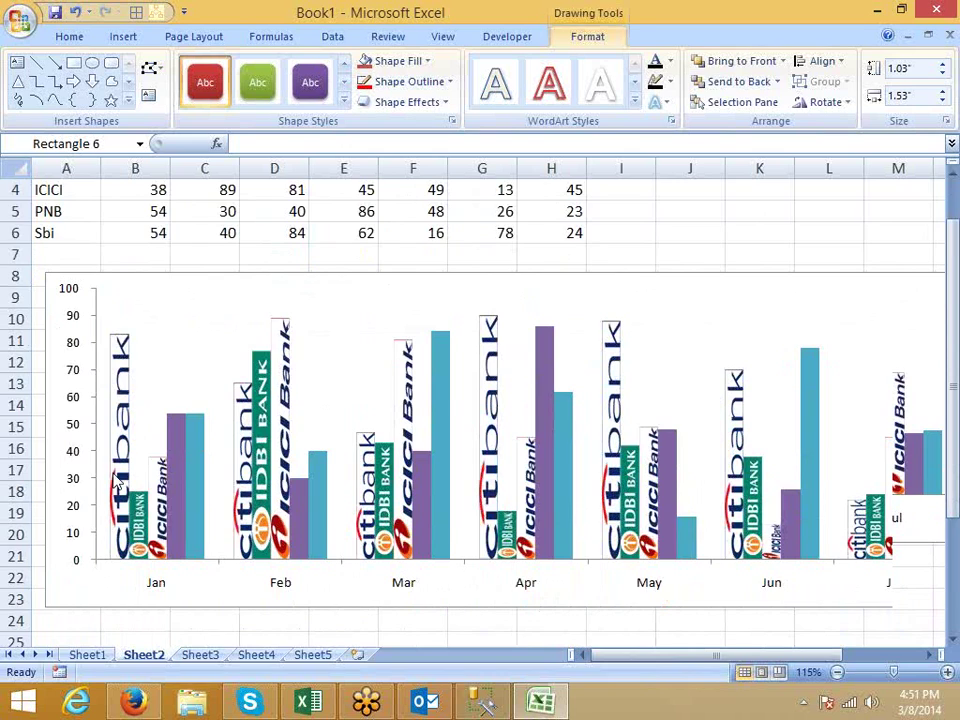
scroll(117, 482, "down", 3)
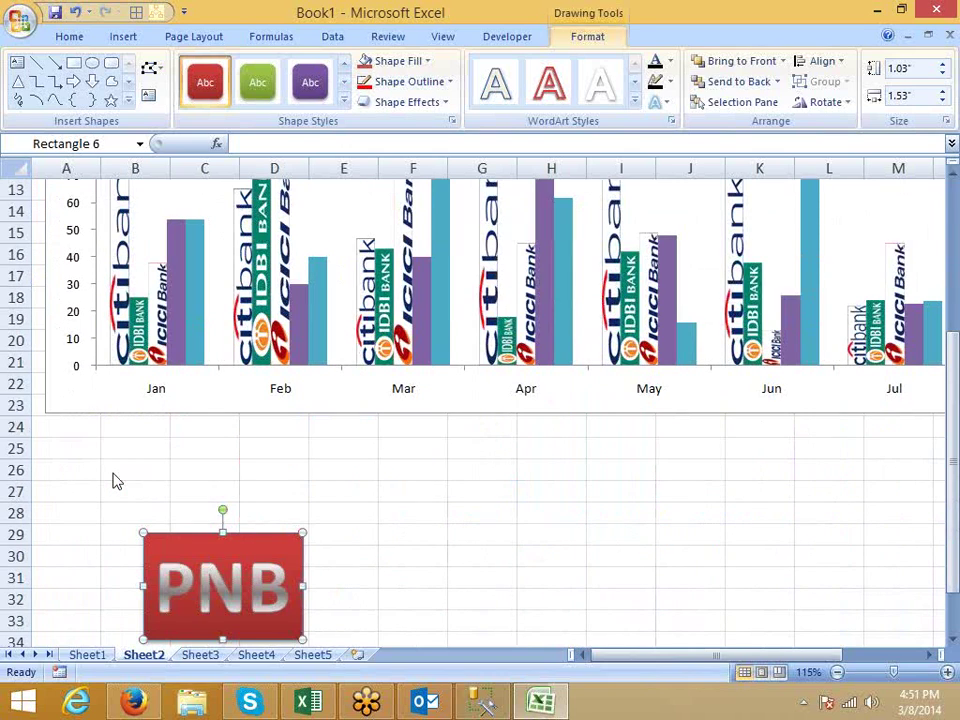
scroll(117, 482, "down", 2)
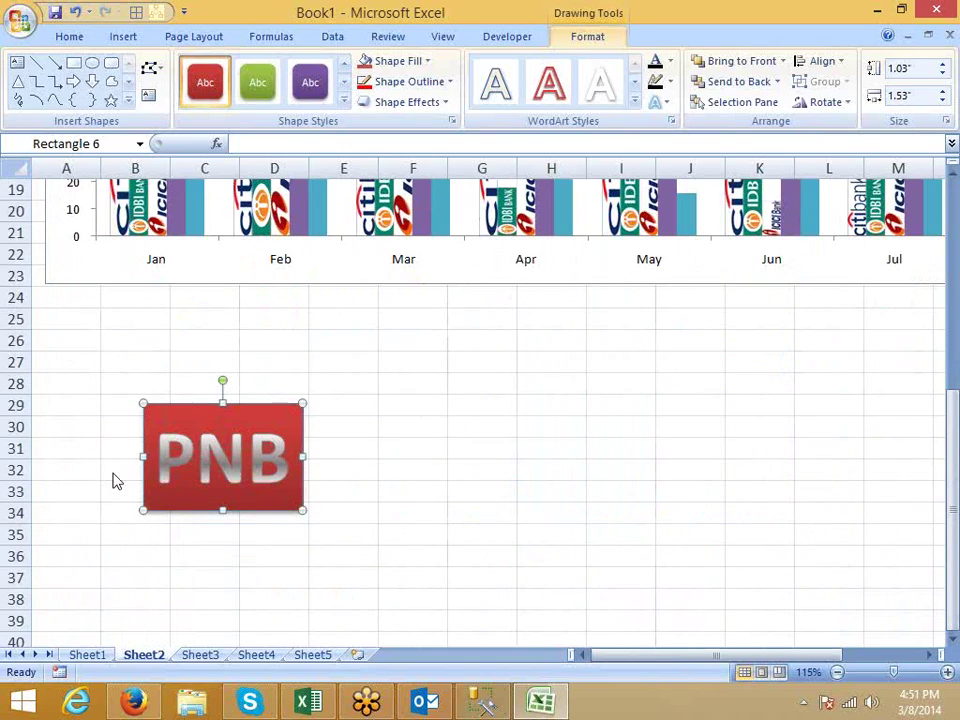
- Copy the PNB WordArt and paste it as a picture at G31
left_click(463, 446)
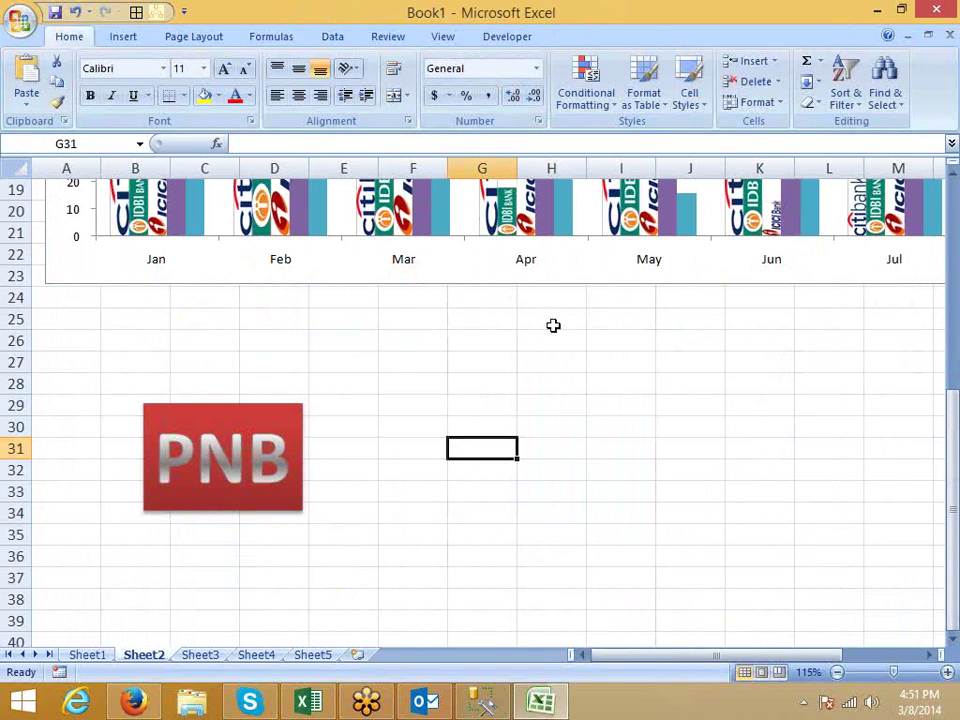
left_click(27, 97)
mouse_move(45, 293)
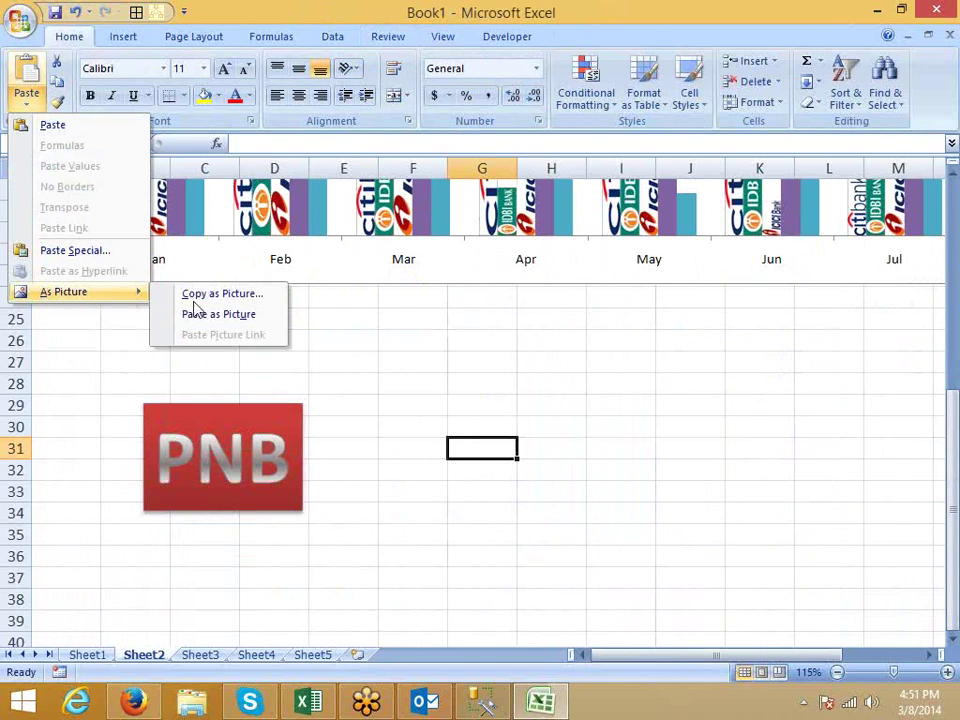
left_click(207, 316)
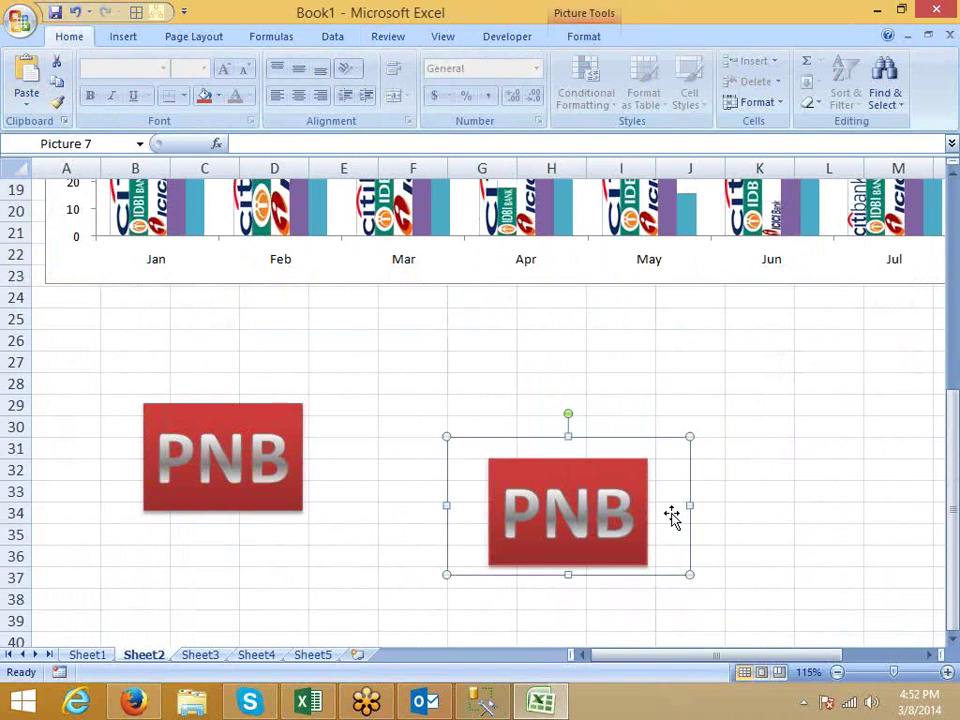
- Crop all four sides of the pasted PNB picture to the red box, to about 1.01" by 1.58"
left_click(588, 36)
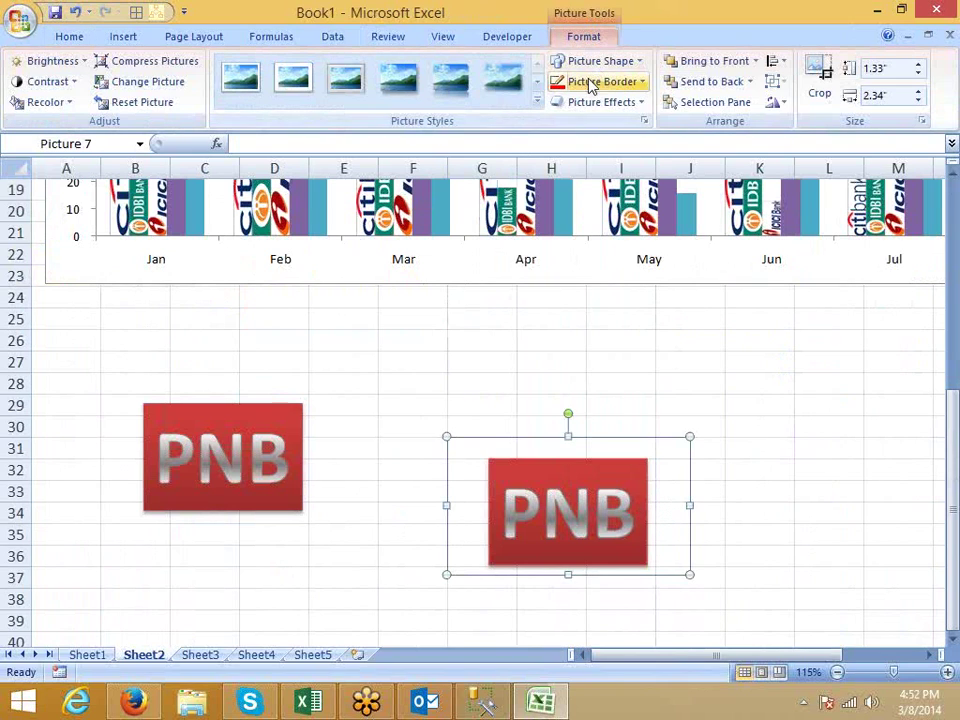
left_click(820, 80)
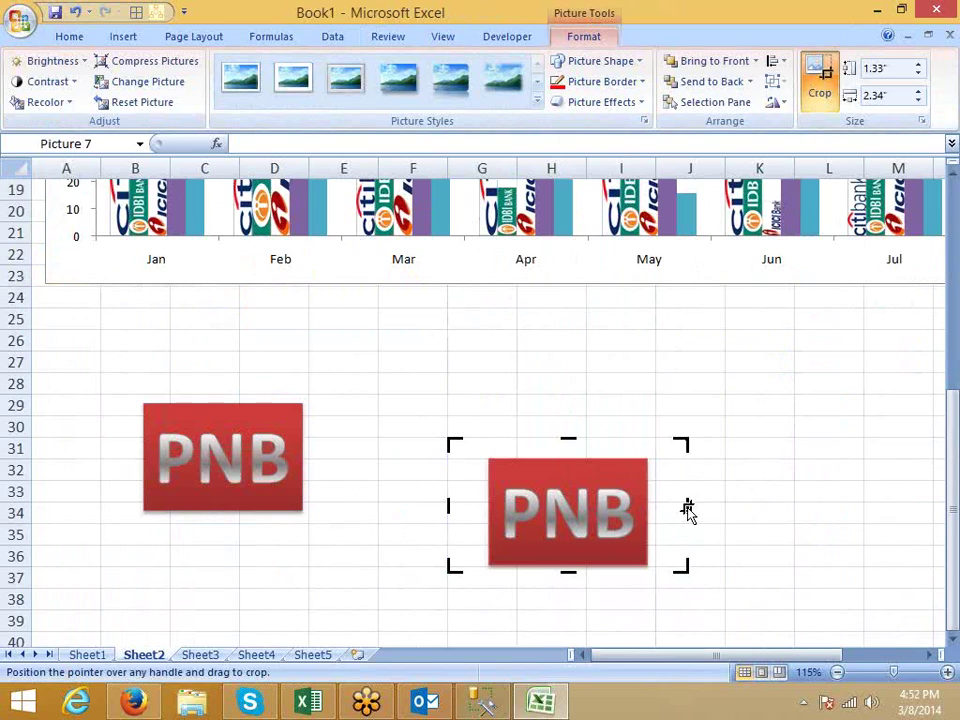
left_click_drag(686, 507, 650, 509)
left_click_drag(448, 507, 487, 507)
left_click_drag(568, 440, 569, 460)
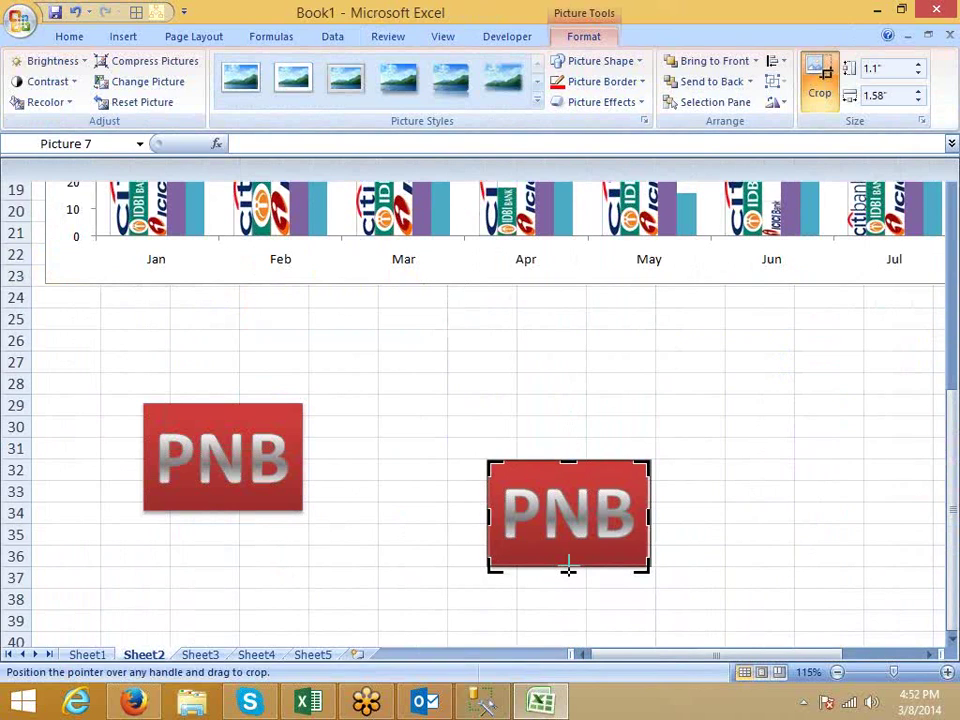
left_click_drag(568, 570, 569, 565)
key("Escape")
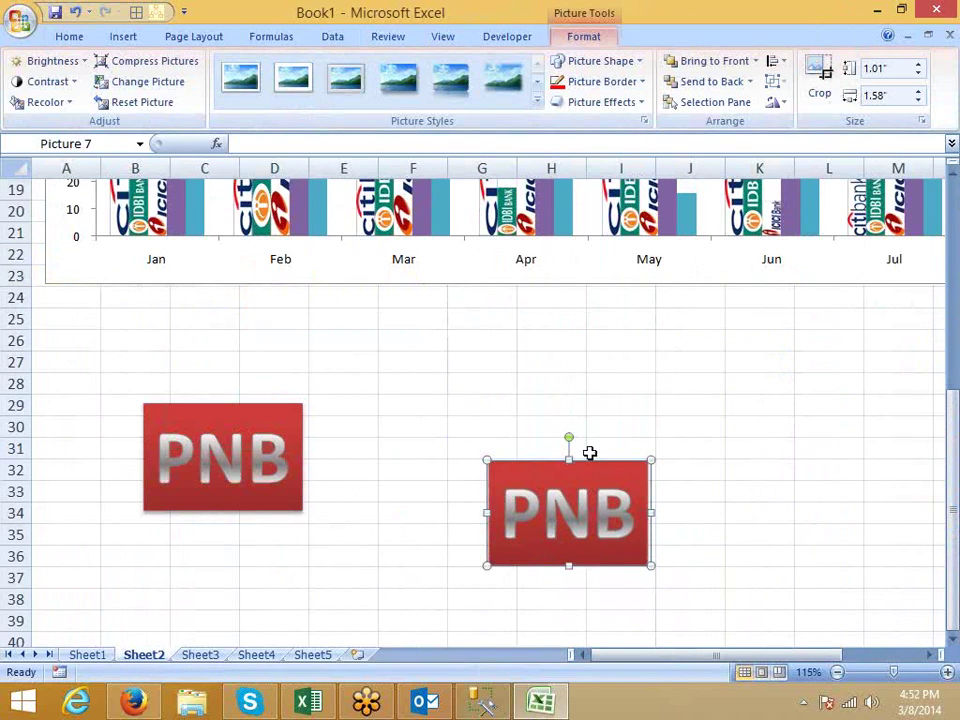
- Rotate the cropped PNB picture left 90°, copy it and deselect it
left_click(777, 103)
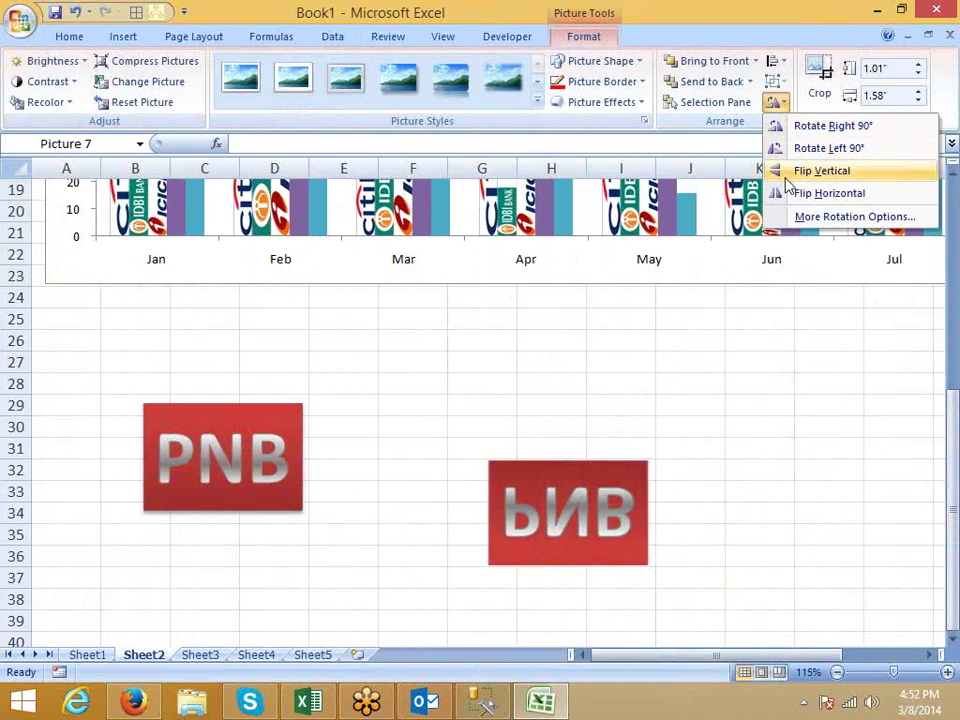
left_click(795, 148)
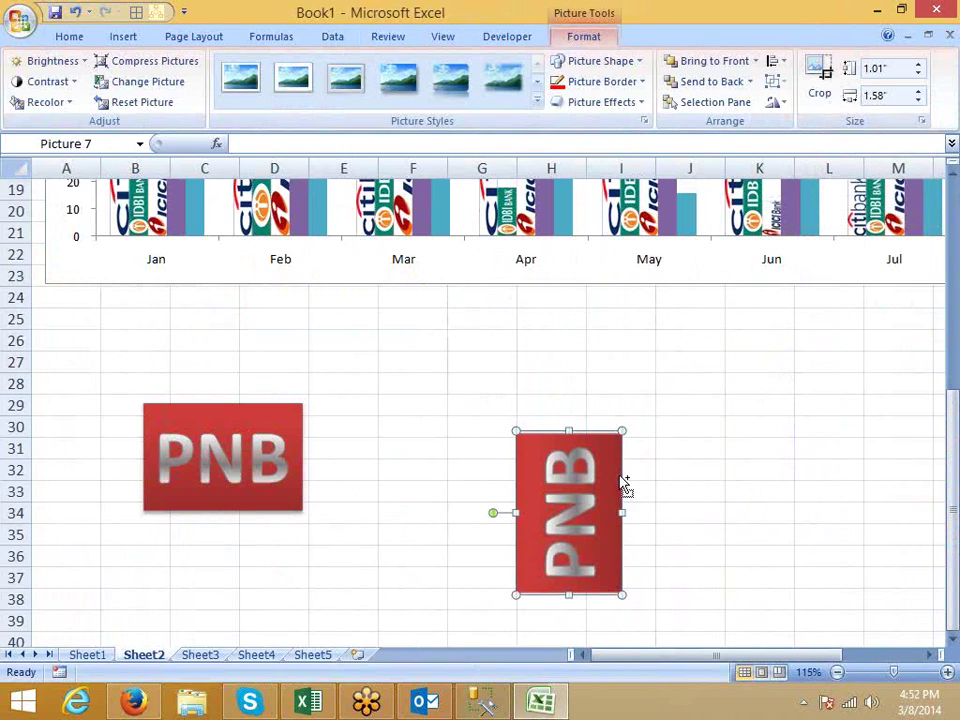
left_click(480, 468)
- Fill the PNB columns of the chart with the rotated PNB picture from the clipboard, stretched, then deselect the chart
scroll(330, 460, "up", 4)
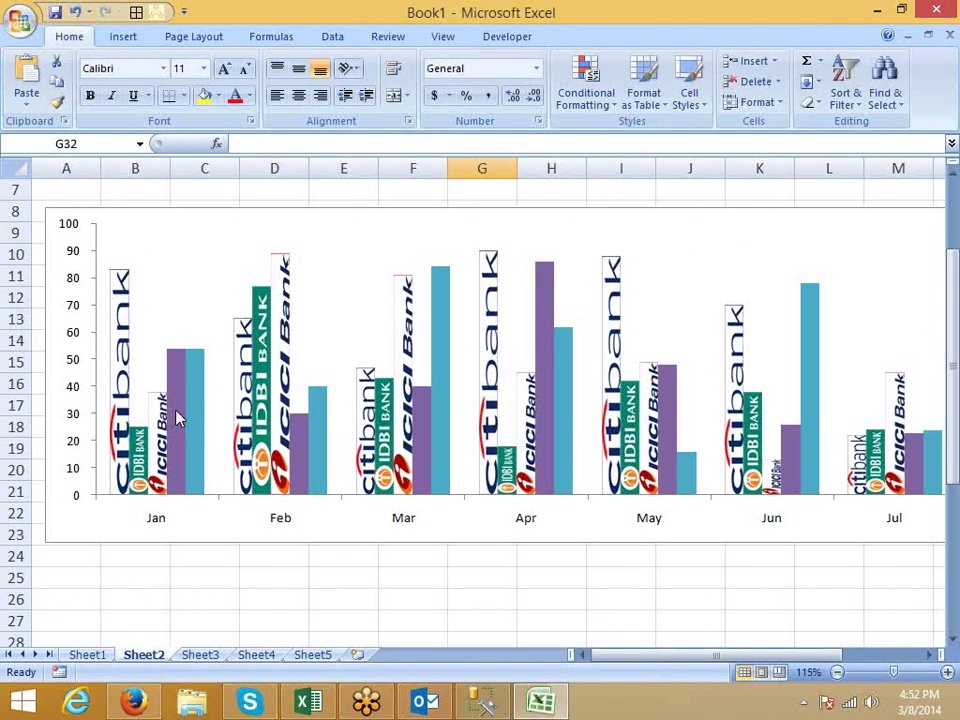
left_click(178, 417)
right_click(178, 412)
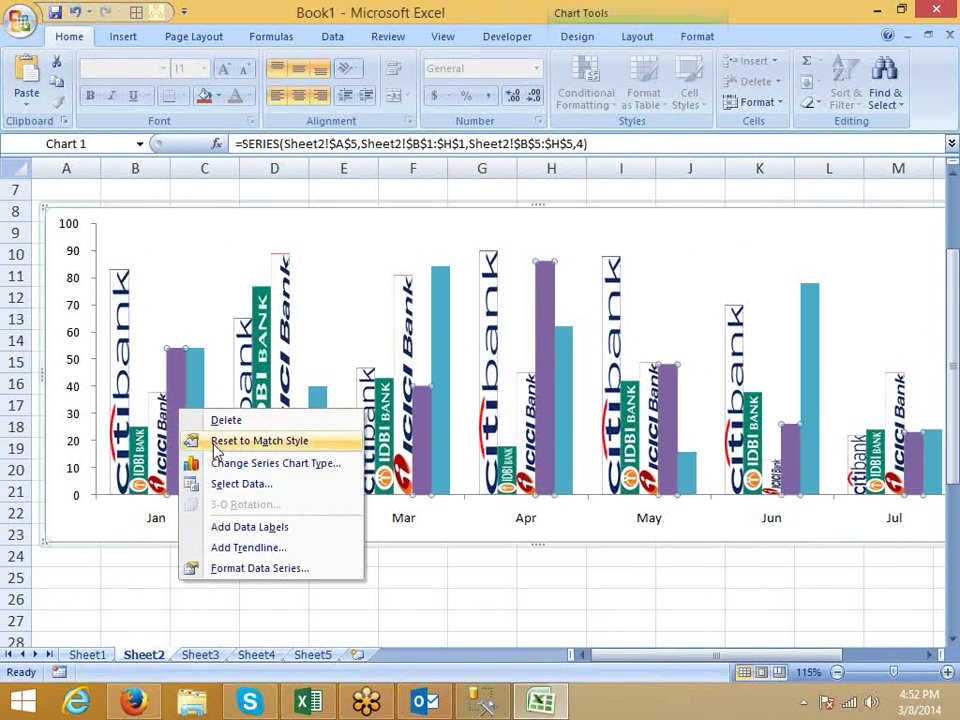
left_click(243, 575)
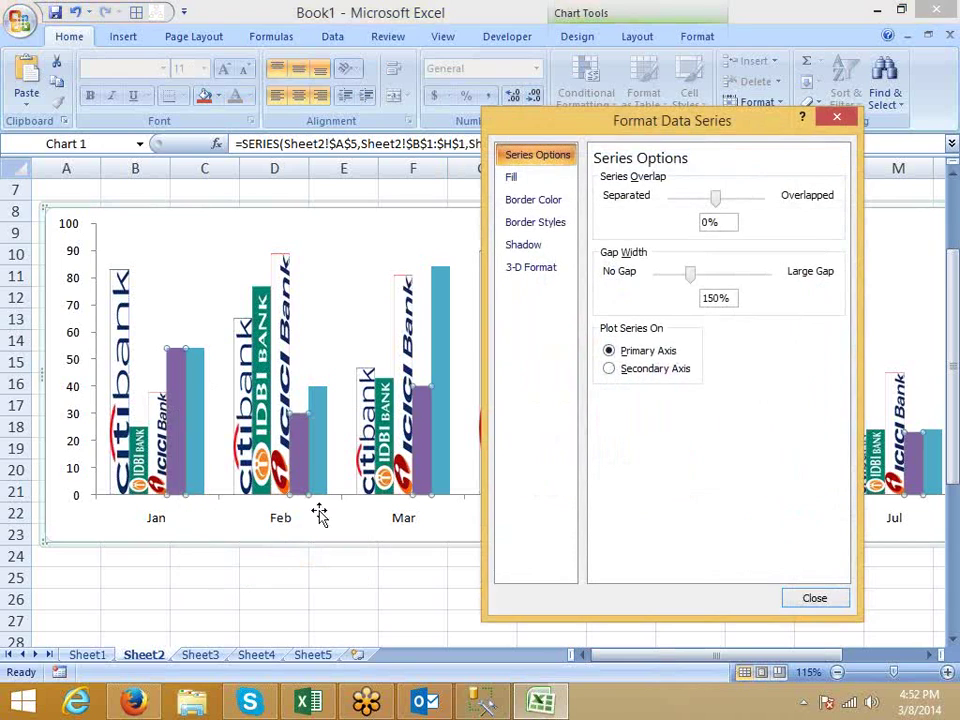
left_click(540, 183)
left_click(628, 233)
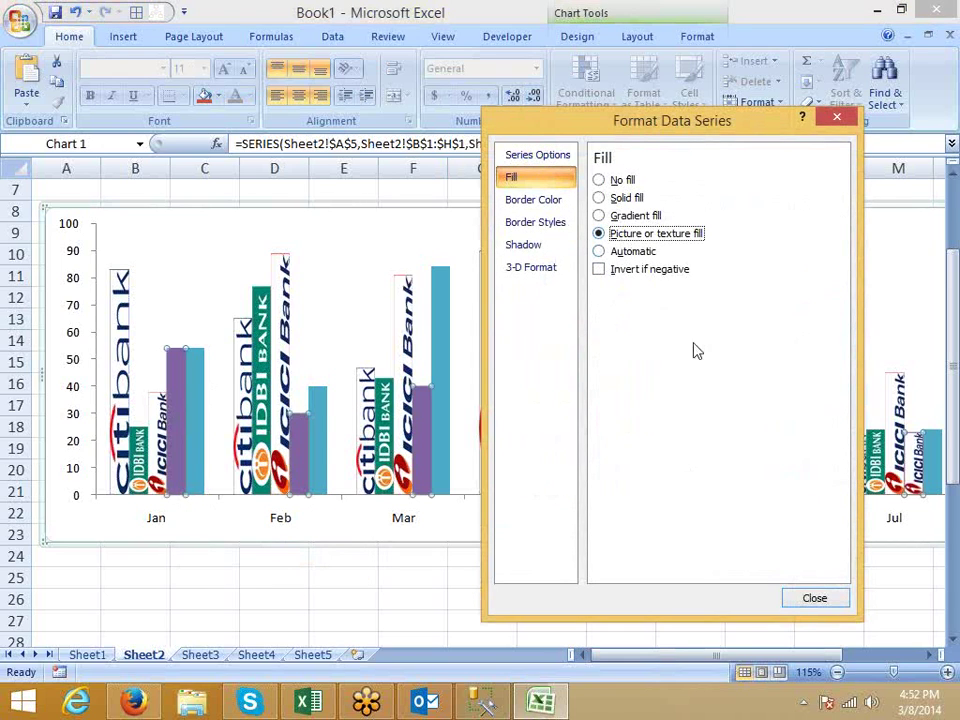
left_click(718, 338)
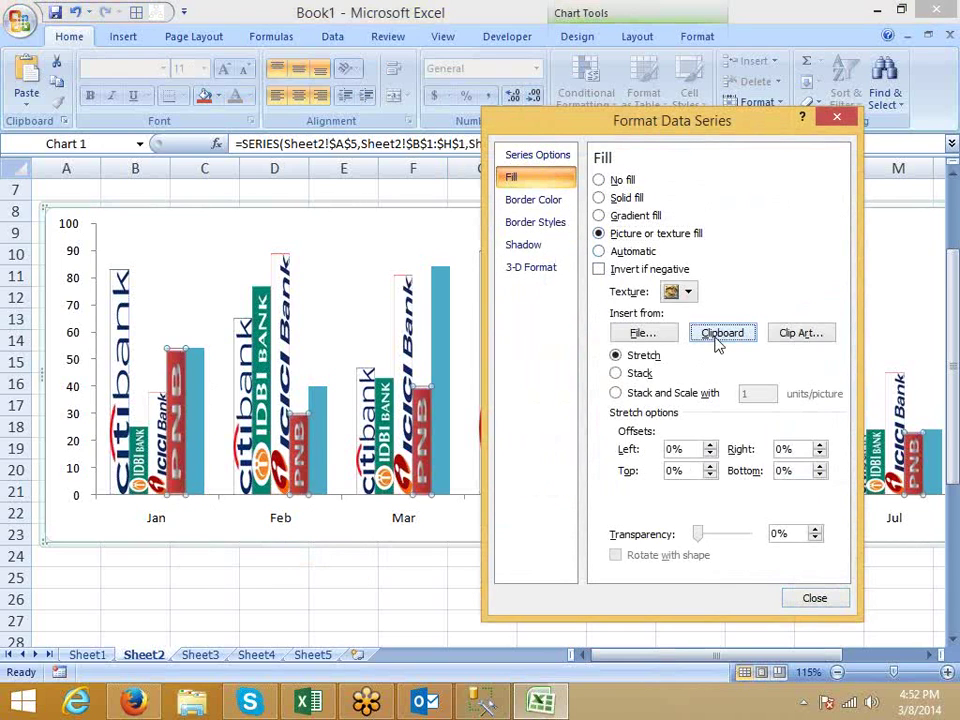
left_click(814, 600)
left_click(480, 600)
scroll(497, 585, "down", 3)
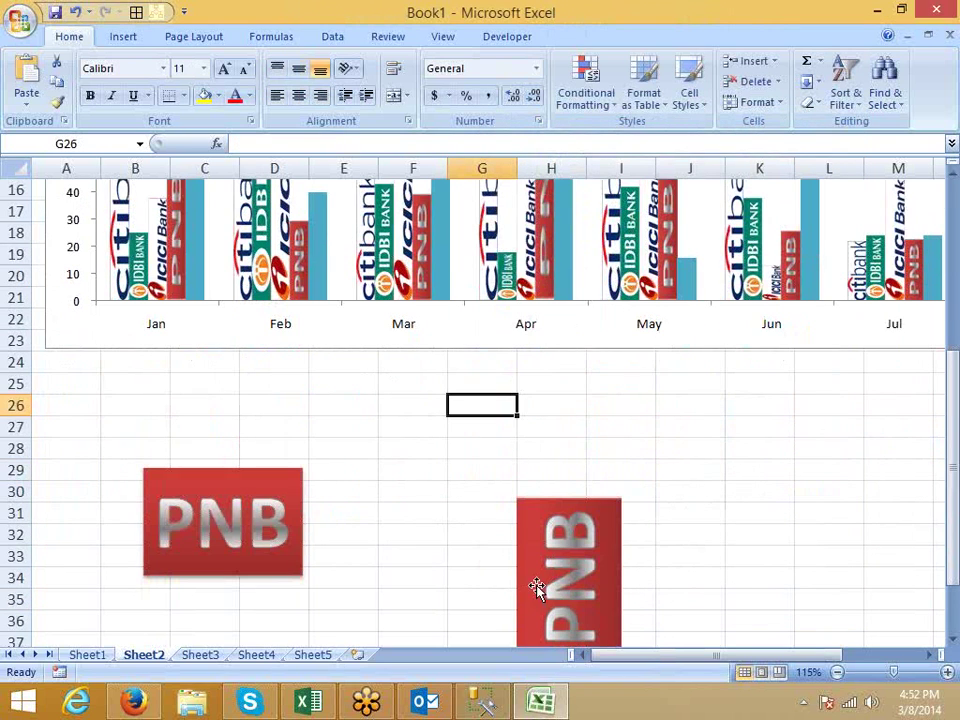
- Delete the leftover PNB WordArt rectangle and the rotated PNB picture below the chart on Sheet2
scroll(537, 585, "up", 2)
scroll(537, 585, "down", 2)
left_click(197, 568)
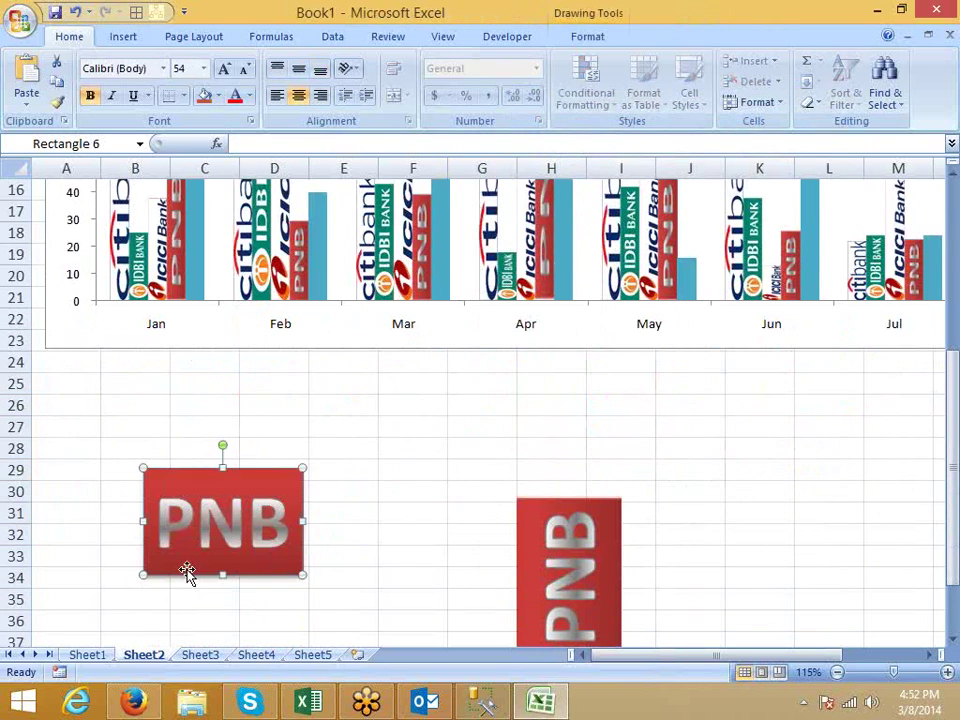
scroll(176, 549, "down", 3)
scroll(176, 549, "up", 2)
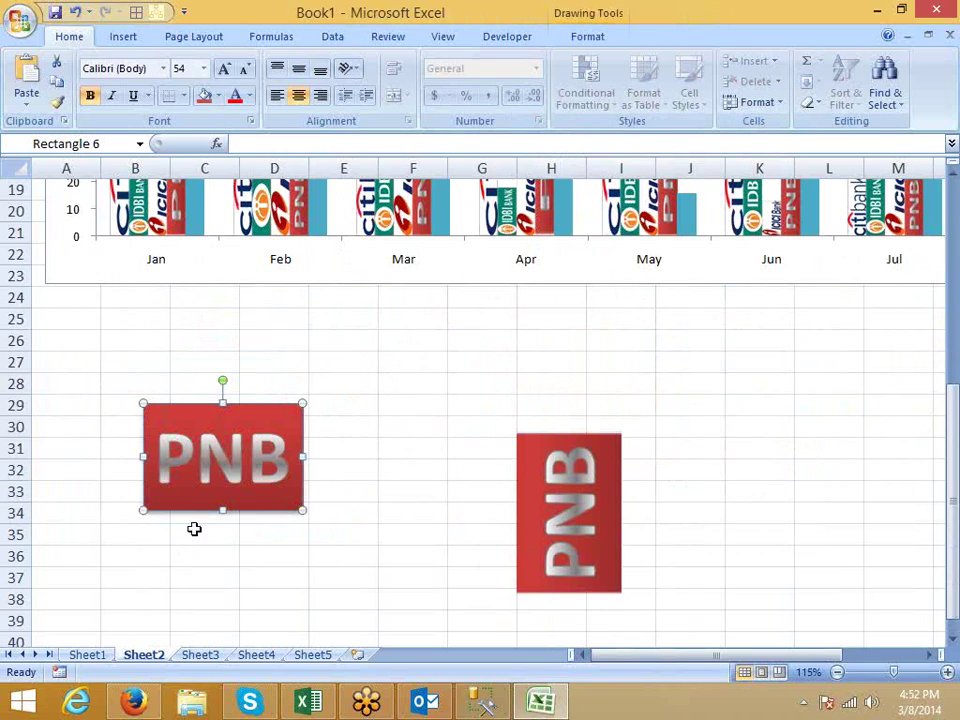
key("Delete")
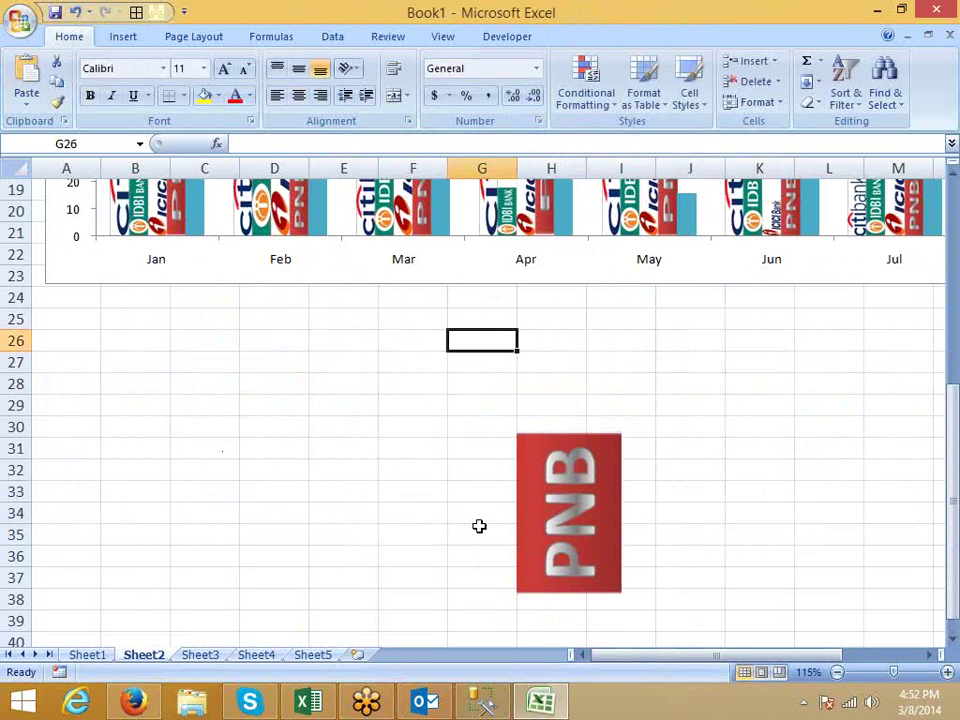
left_click(553, 540)
key("Delete")
scroll(489, 531, "up", 6)
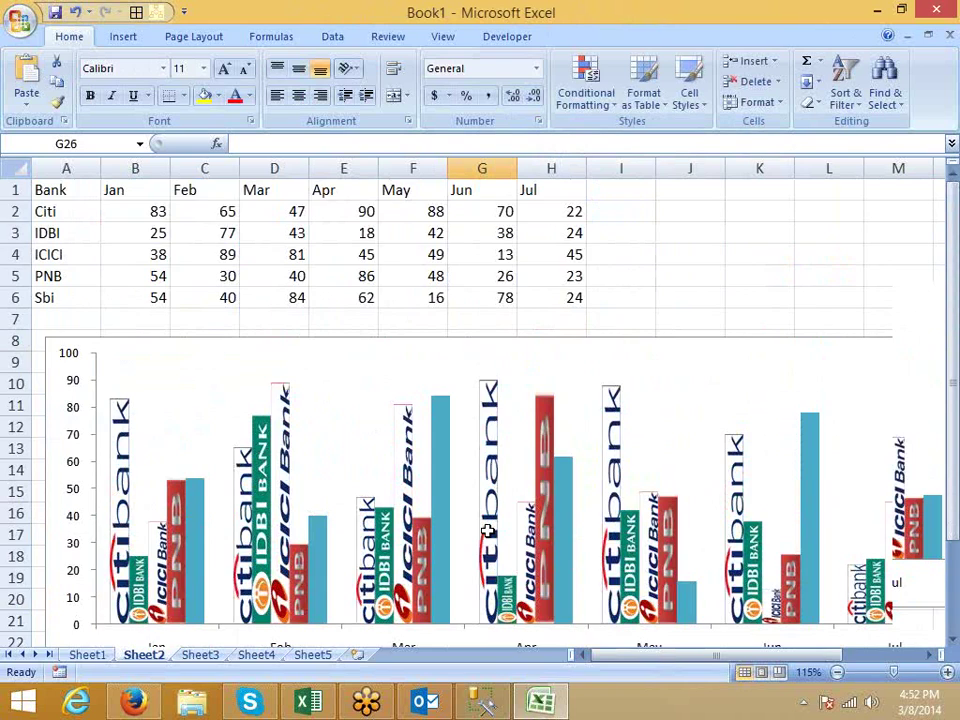
scroll(488, 531, "down", 2)
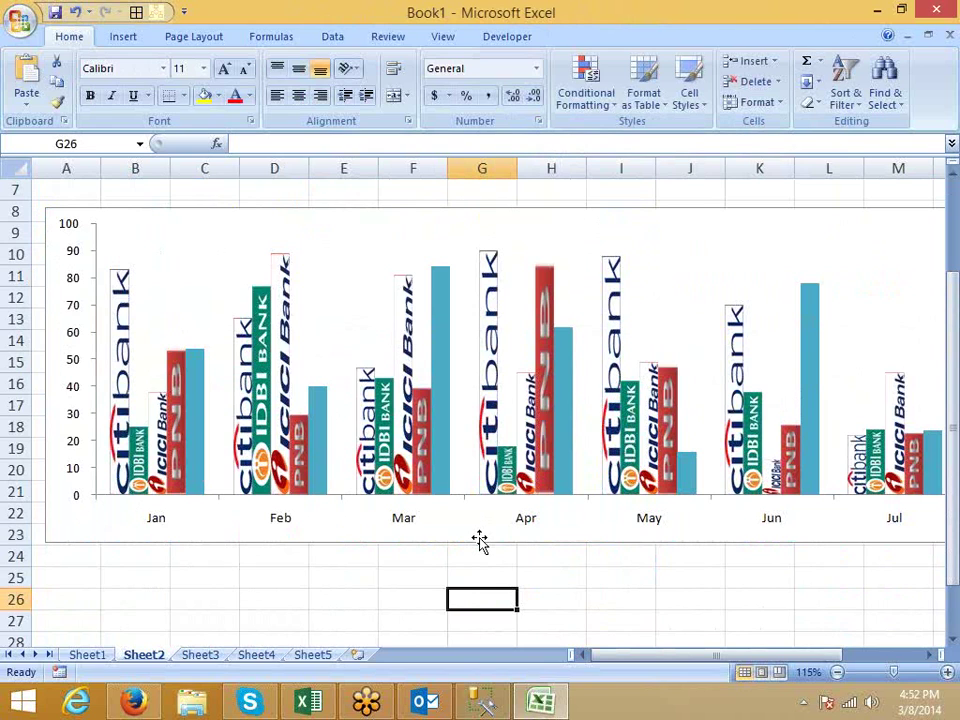
scroll(480, 541, "up", 2)
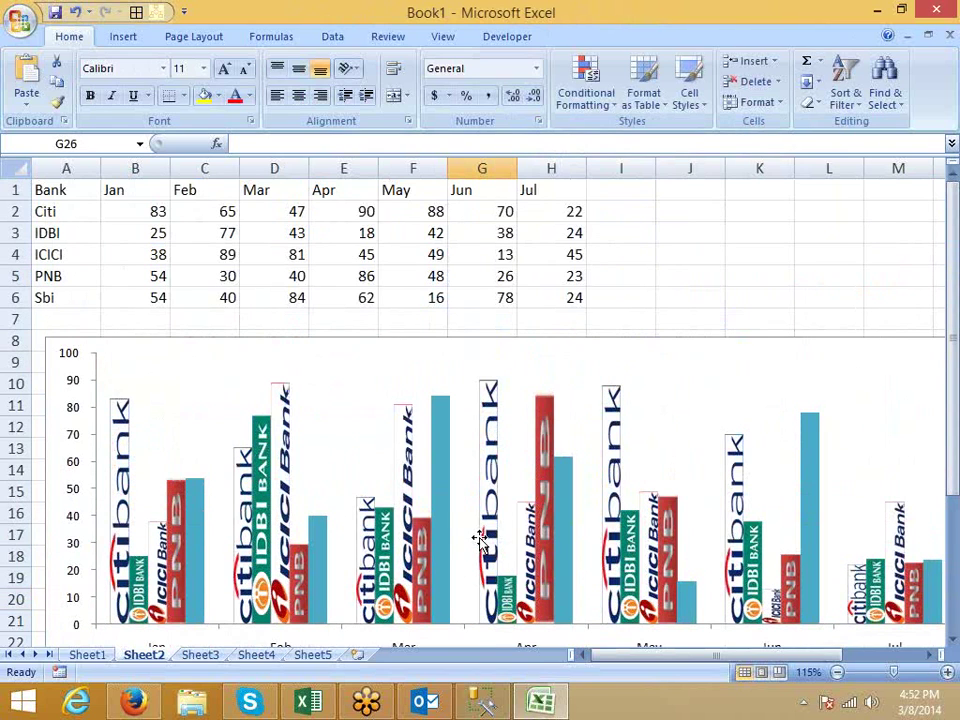
- Copy the bank table A1:H6 from Sheet2 to cell A1 of Sheet3 and clear the copy selection
left_click_drag(55, 190, 549, 298)
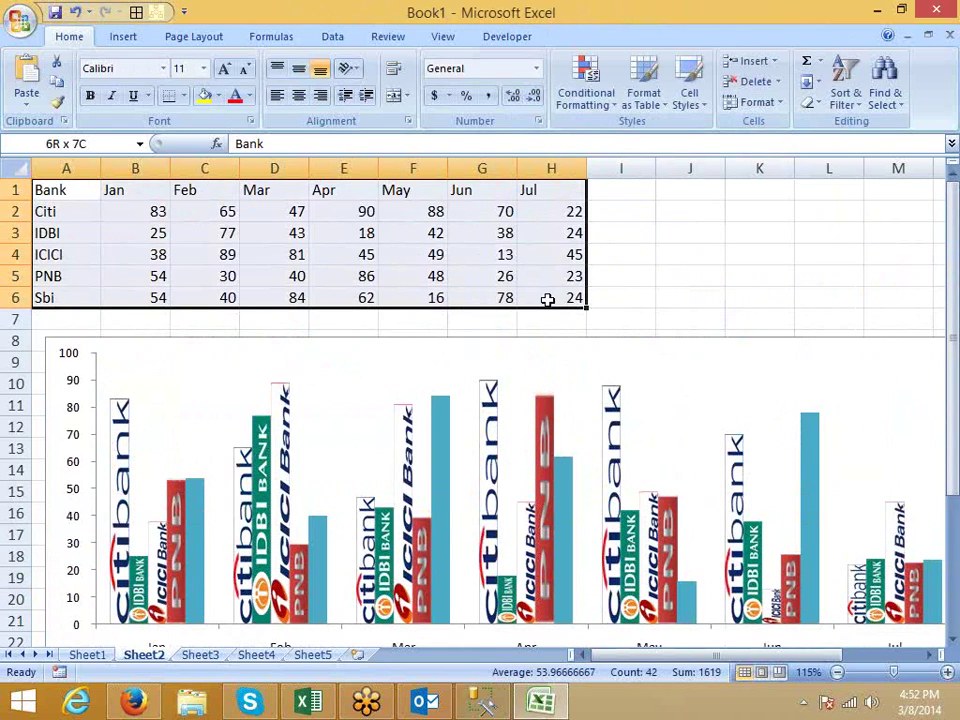
key("ctrl+c")
left_click(200, 655)
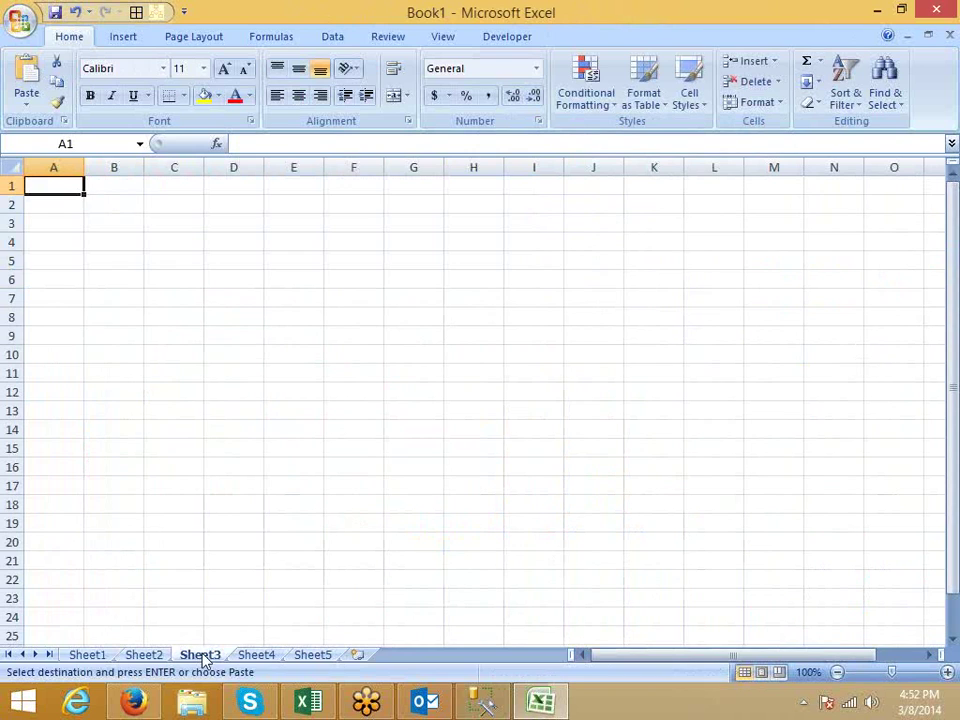
key("ctrl+v")
left_click(152, 658)
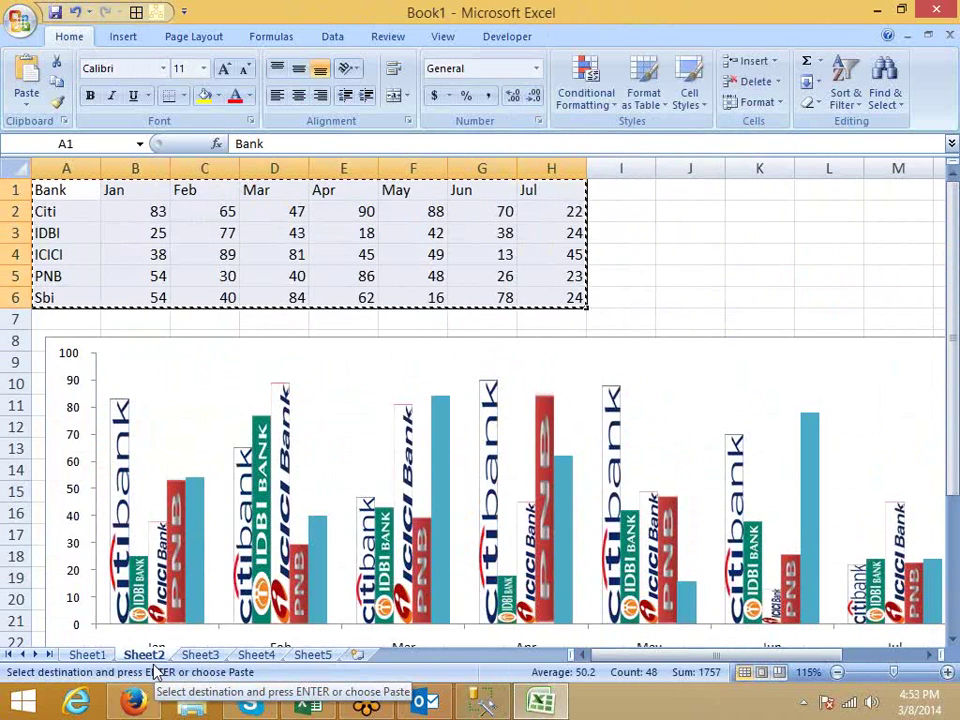
key("Escape")
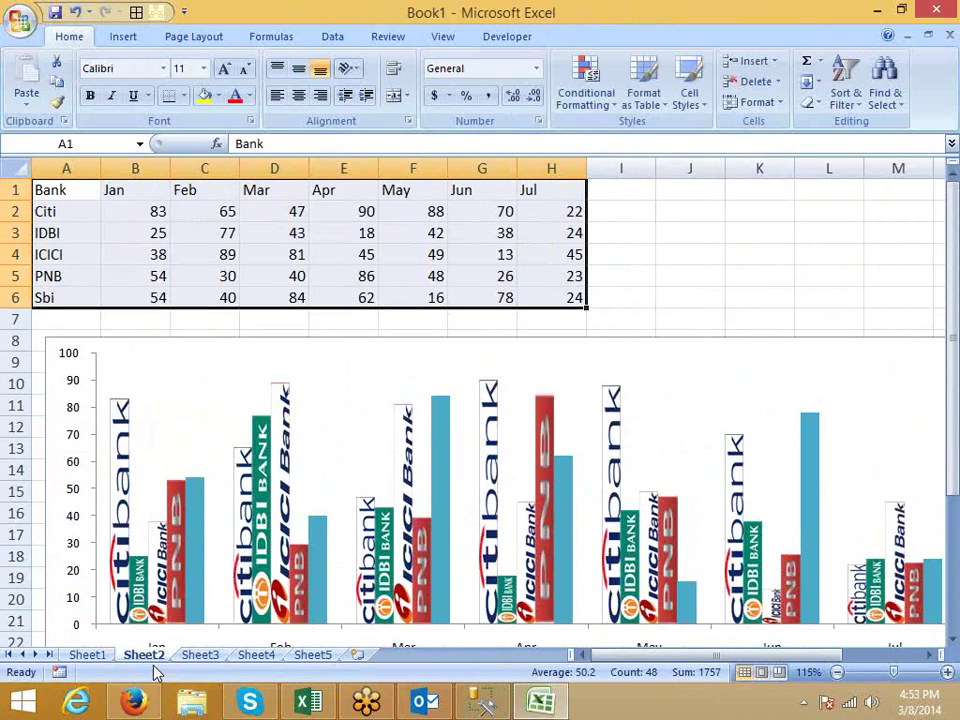
left_click(200, 656)
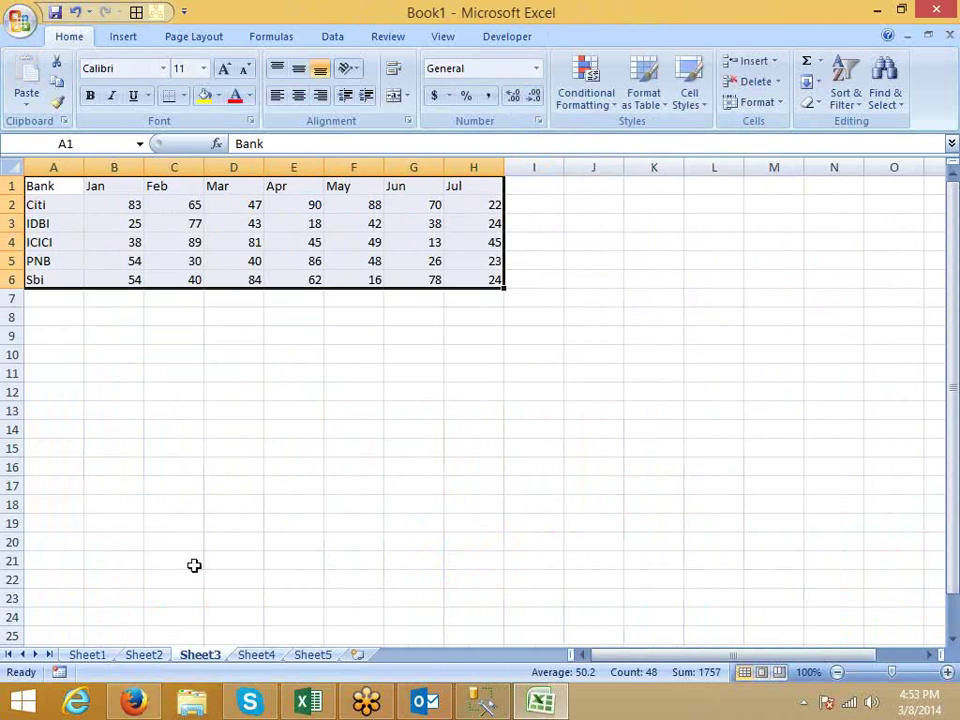
- Insert a 2-D clustered column chart of the Sheet3 table, placed below it from row 10 and widened to span columns A to N
left_click(122, 37)
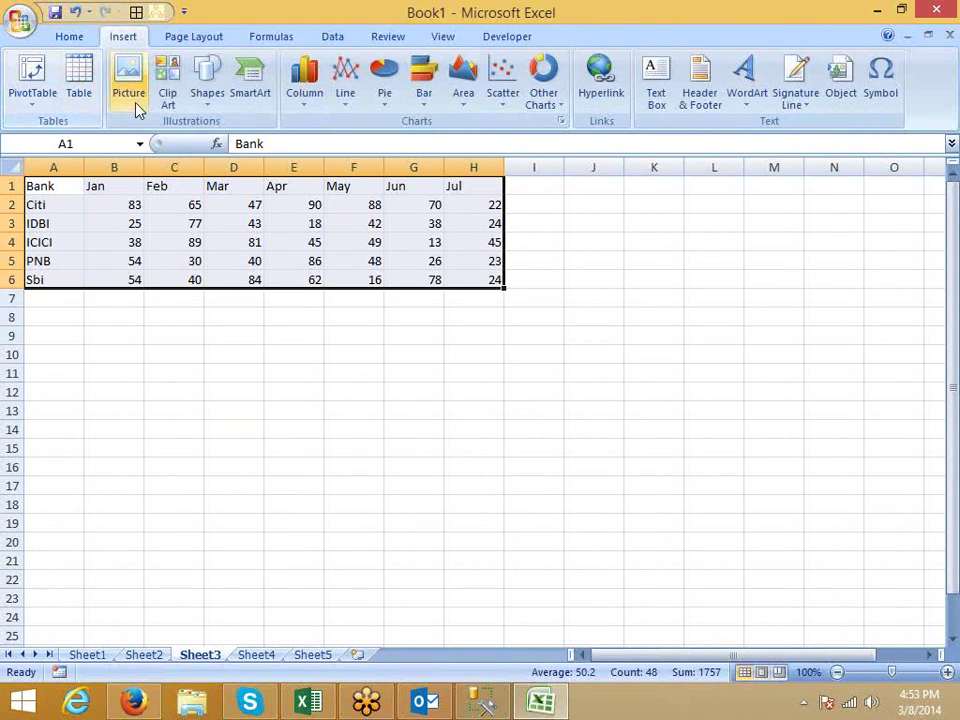
left_click(308, 100)
left_click(311, 157)
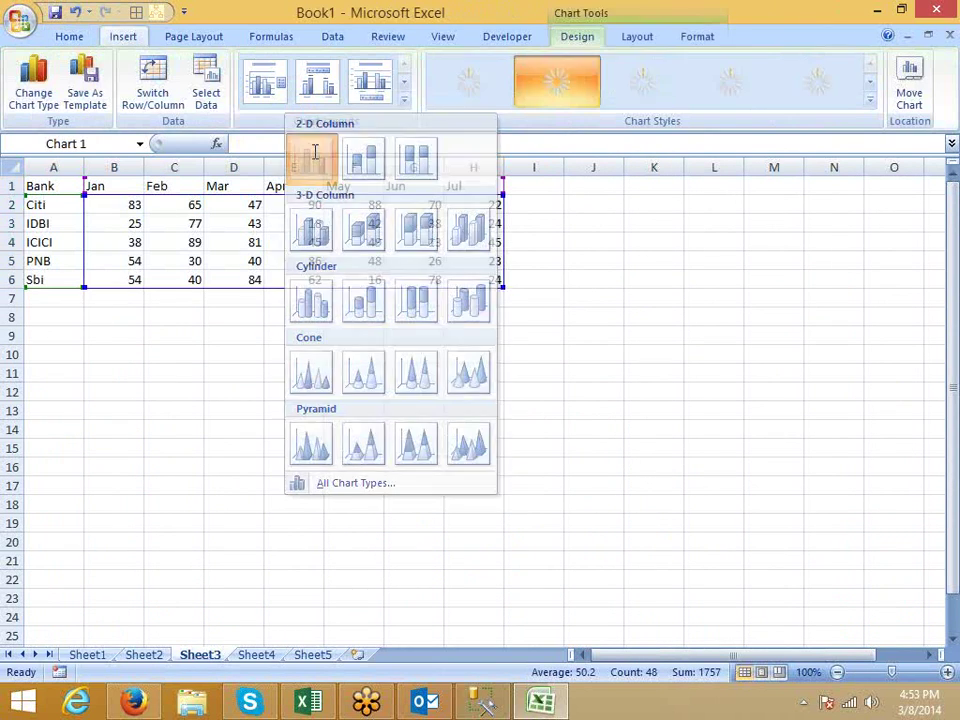
left_click_drag(266, 367, 82, 428)
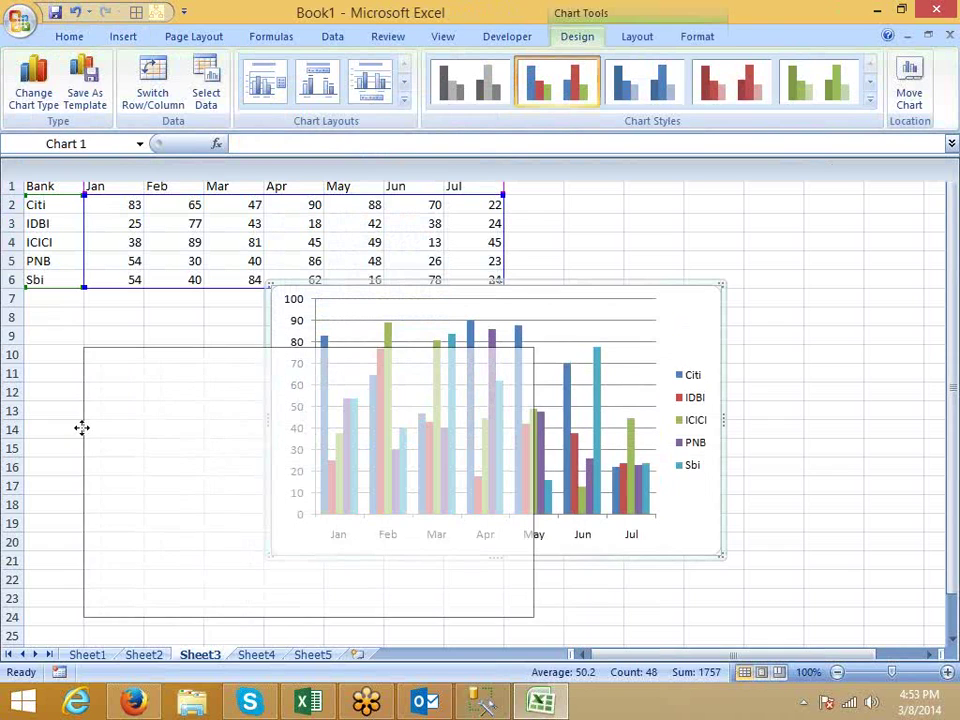
left_click_drag(533, 483, 821, 485)
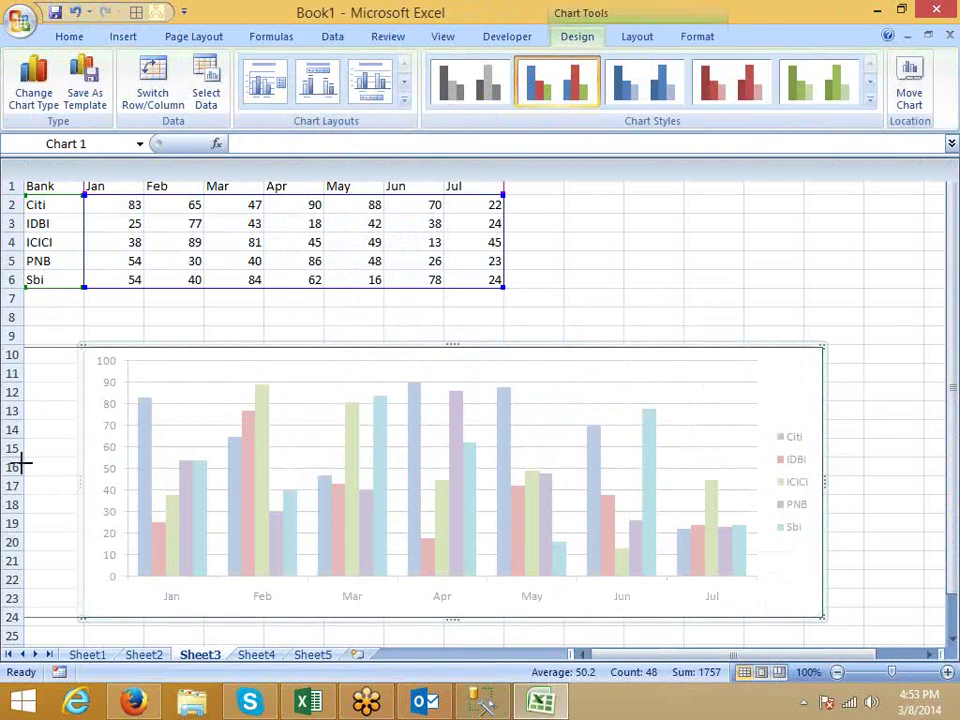
left_click_drag(22, 462, 20, 464)
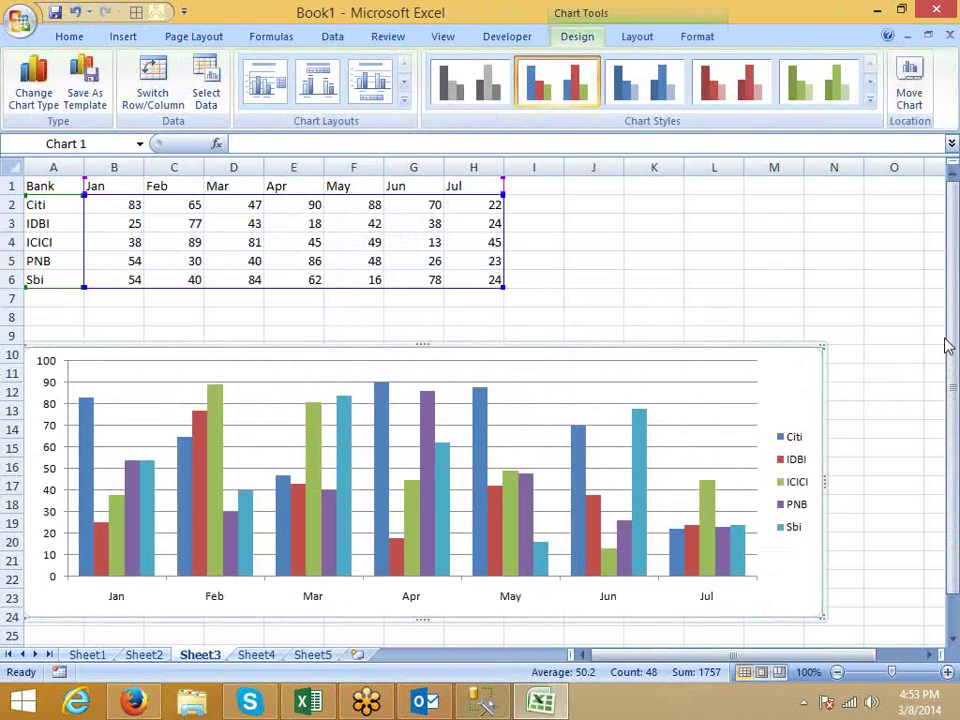
- Copy the logo-filled chart on Sheet2 and paste only its formats onto the Sheet3 chart
left_click(152, 655)
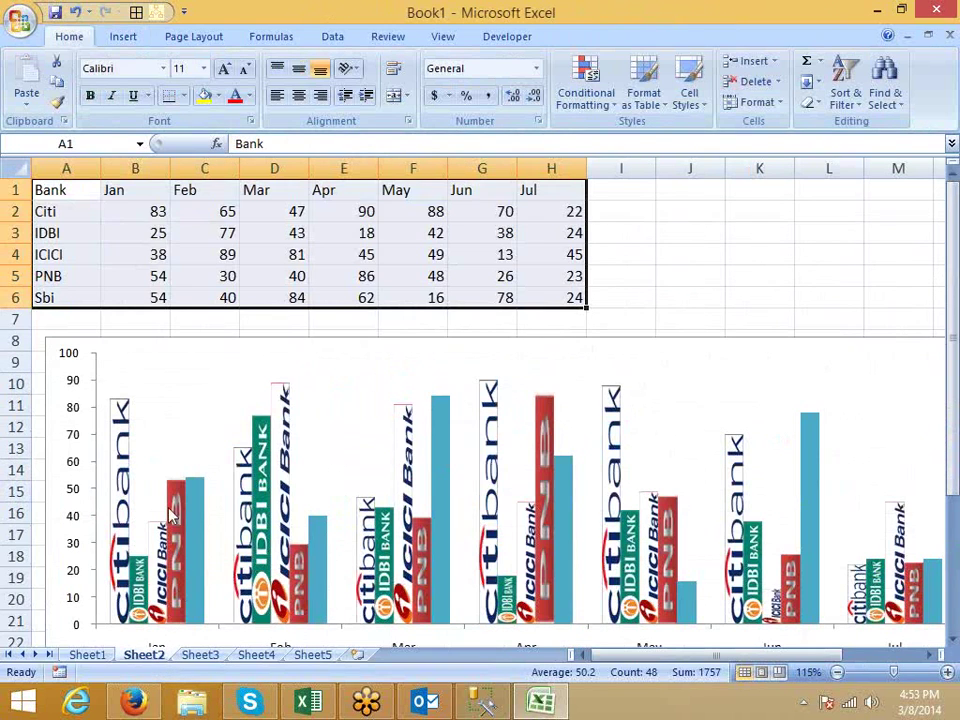
left_click(170, 346)
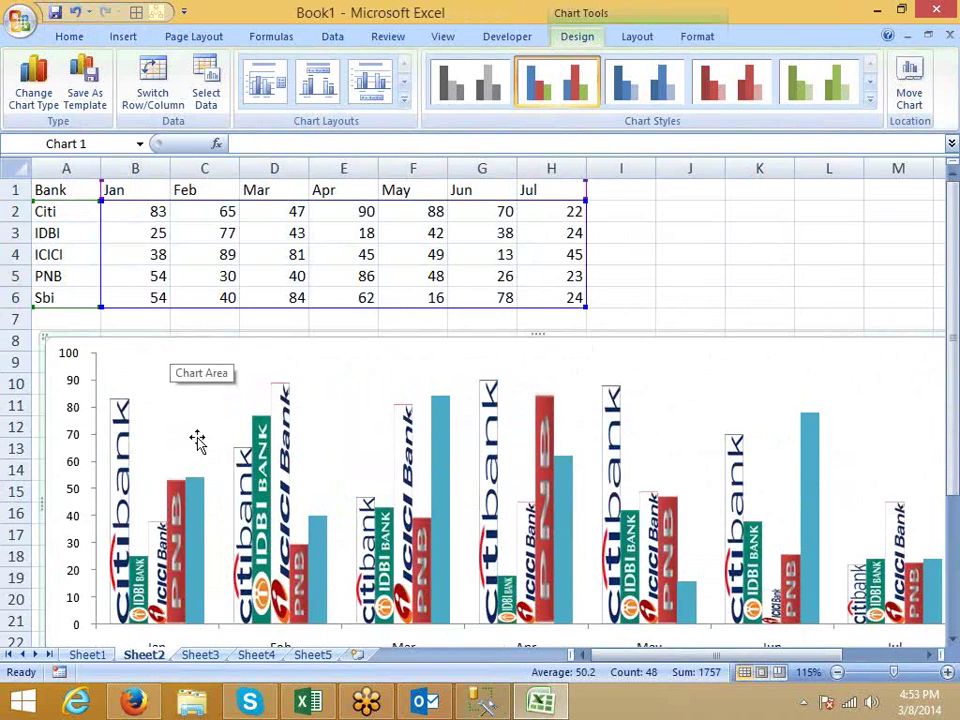
left_click(204, 654)
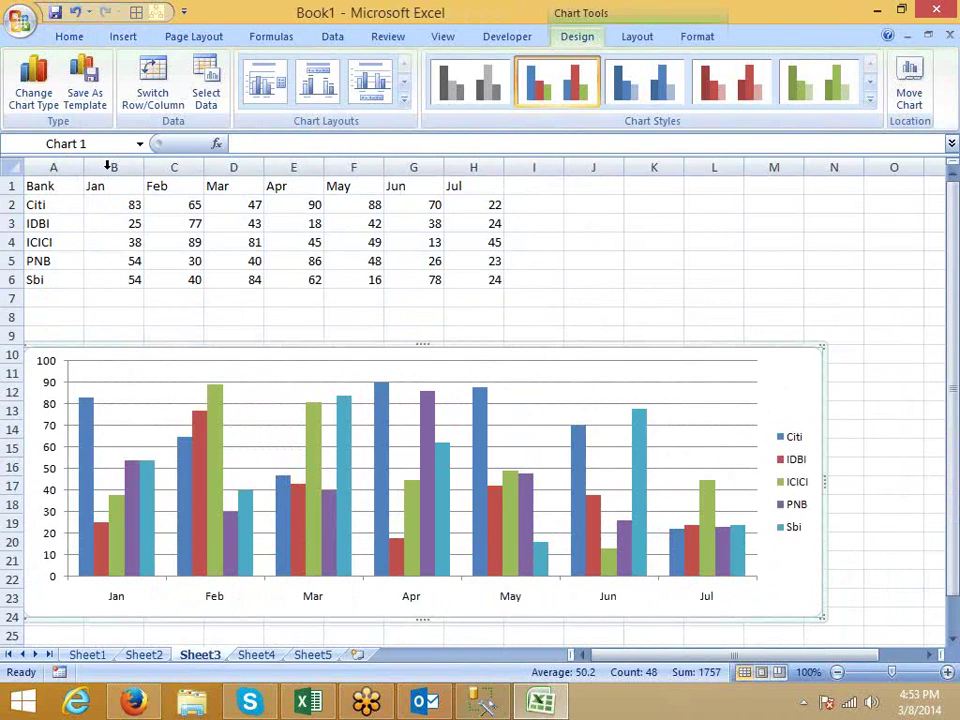
left_click(58, 37)
left_click(26, 98)
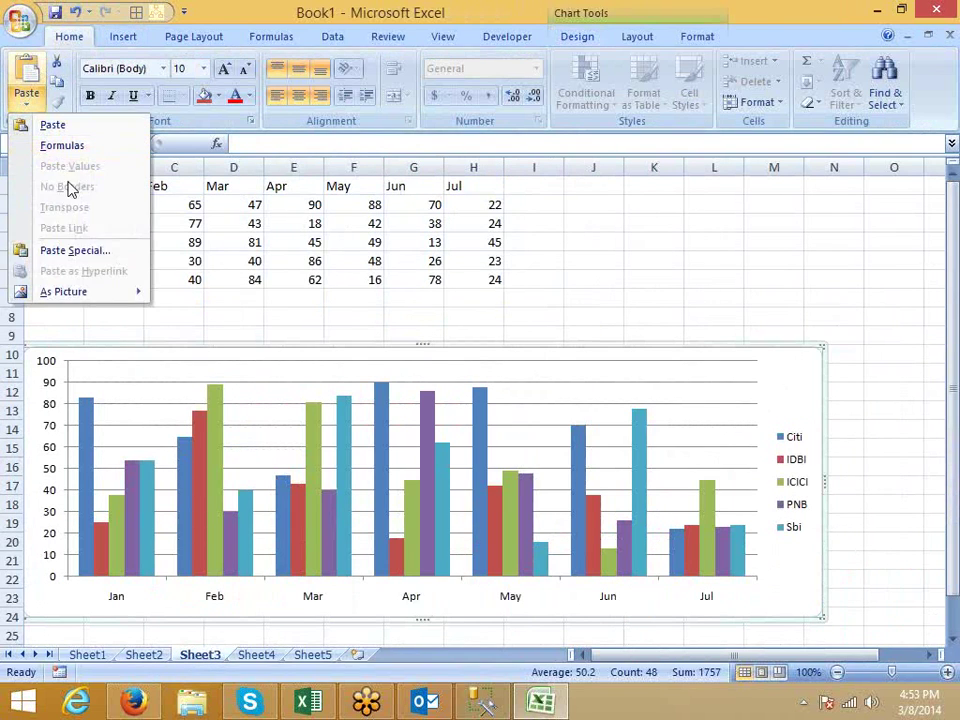
left_click(73, 256)
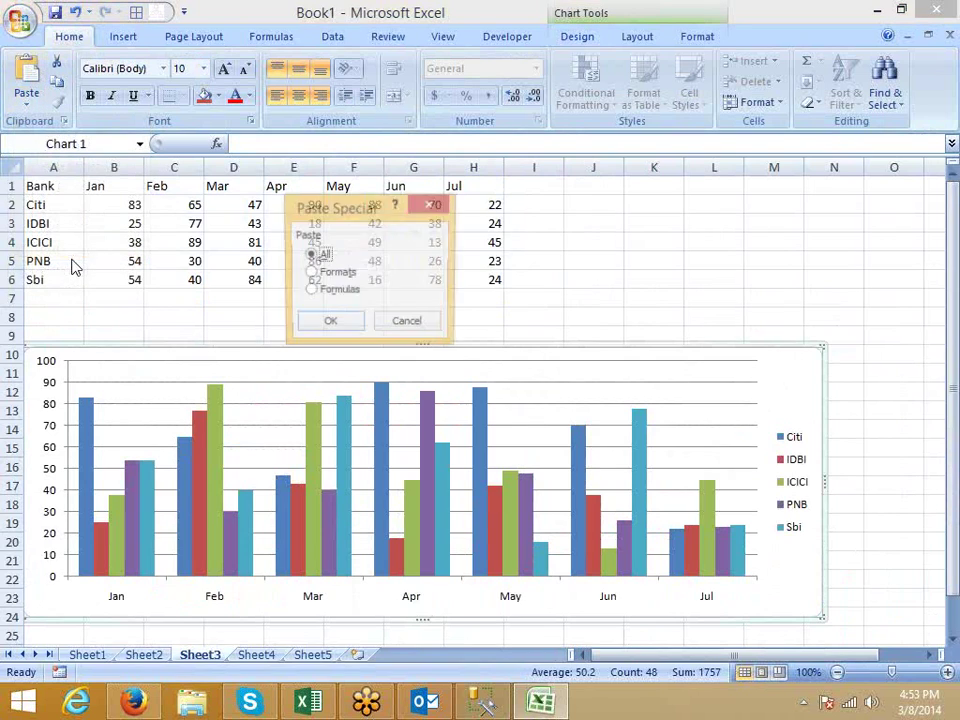
left_click(327, 279)
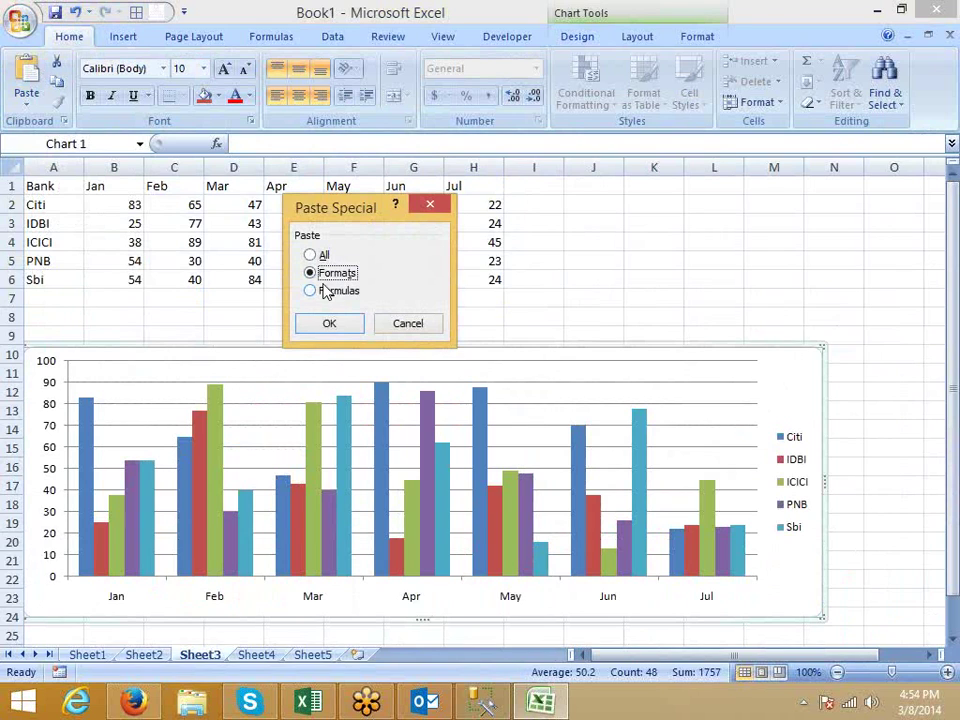
left_click(329, 322)
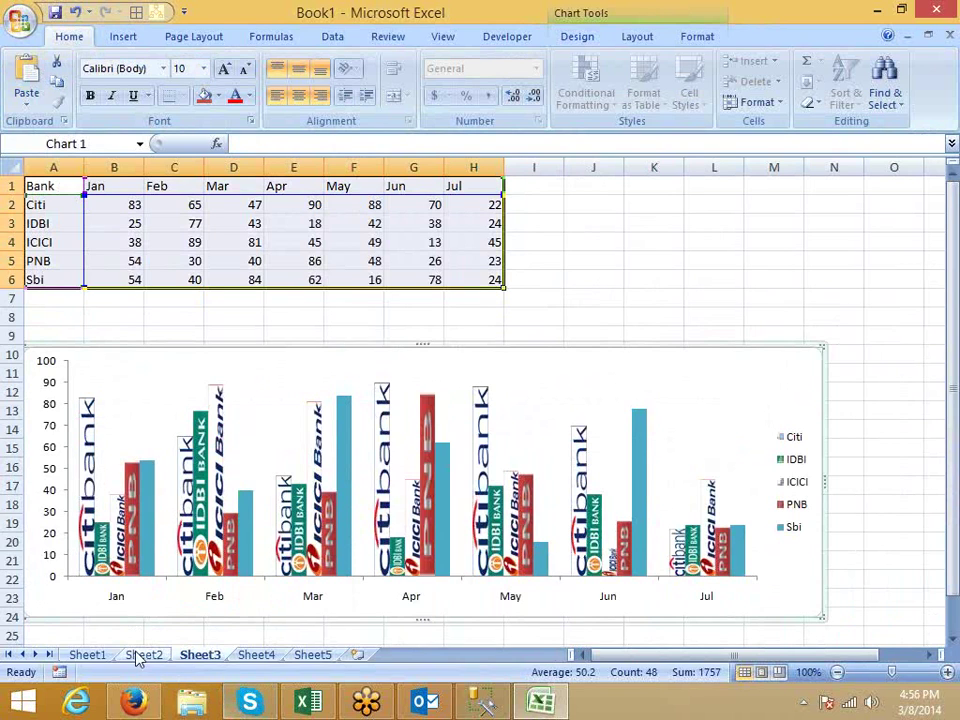
- Copy the bank table A1:H6 from Sheet2 to cell A1 of Sheet4
left_click(90, 656)
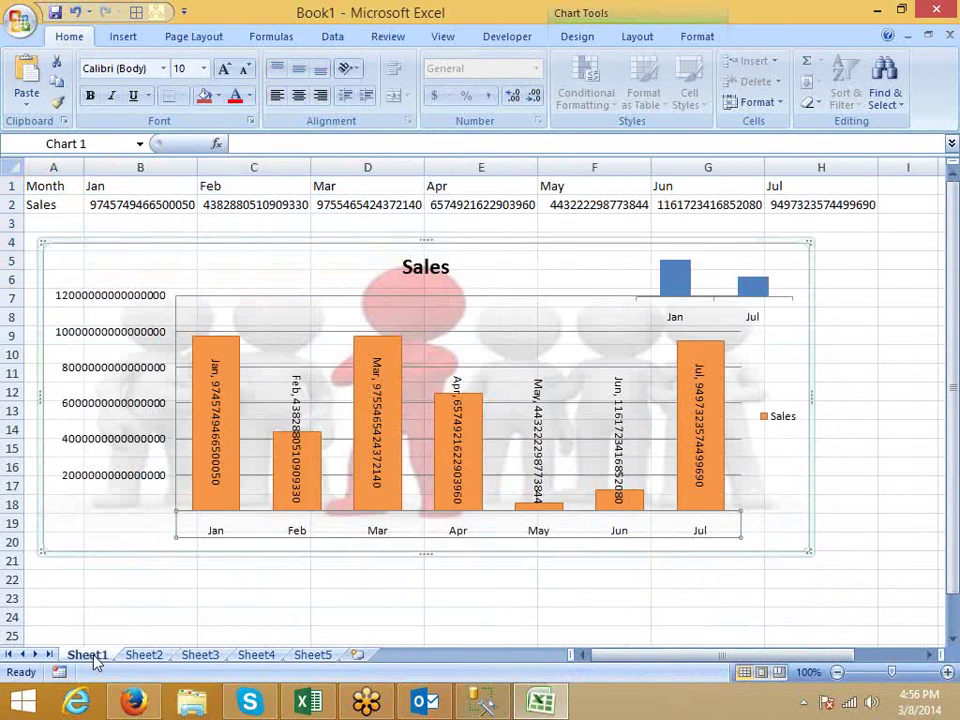
left_click(158, 655)
left_click_drag(81, 182, 565, 298)
key("ctrl+c")
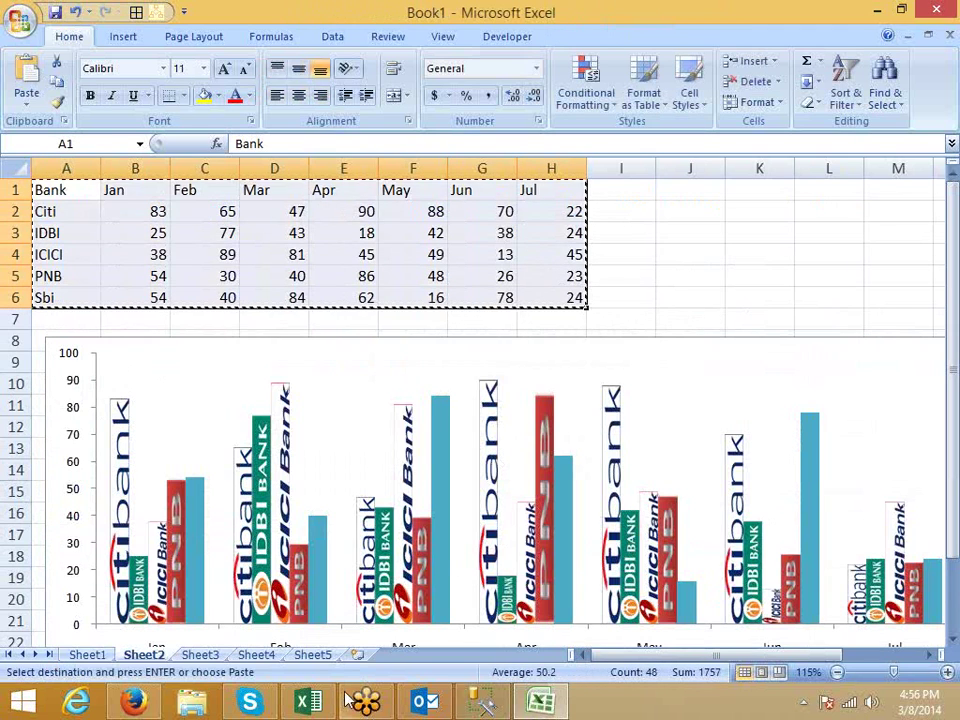
left_click(208, 657)
left_click(255, 655)
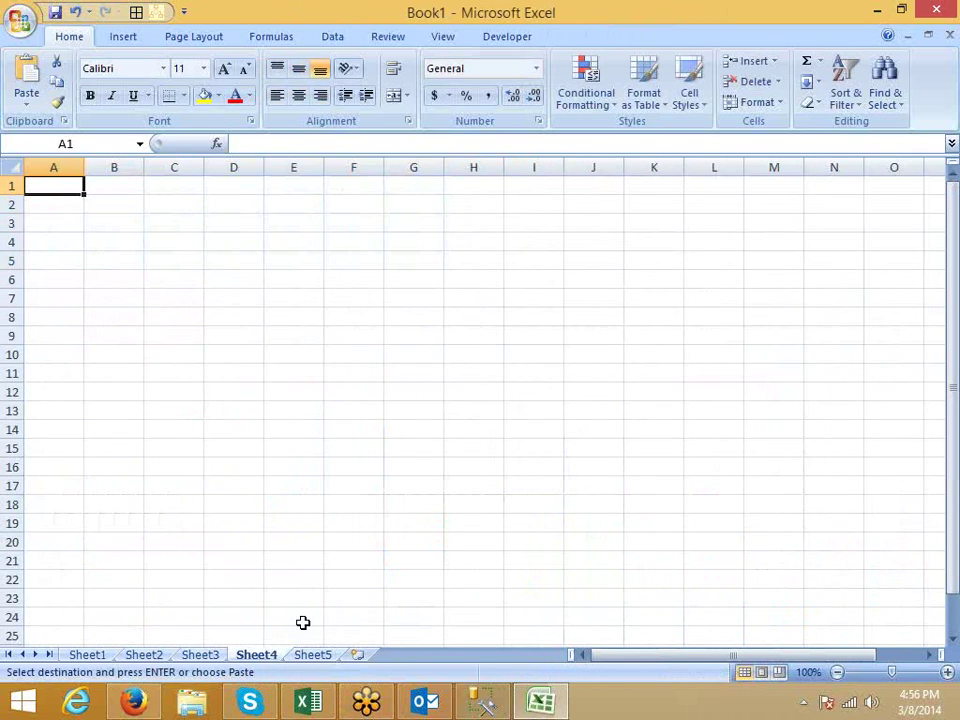
key("ctrl+v")
- Try a 2-D stacked column chart of the Sheet4 bank data below the table, and delete it
left_click(133, 40)
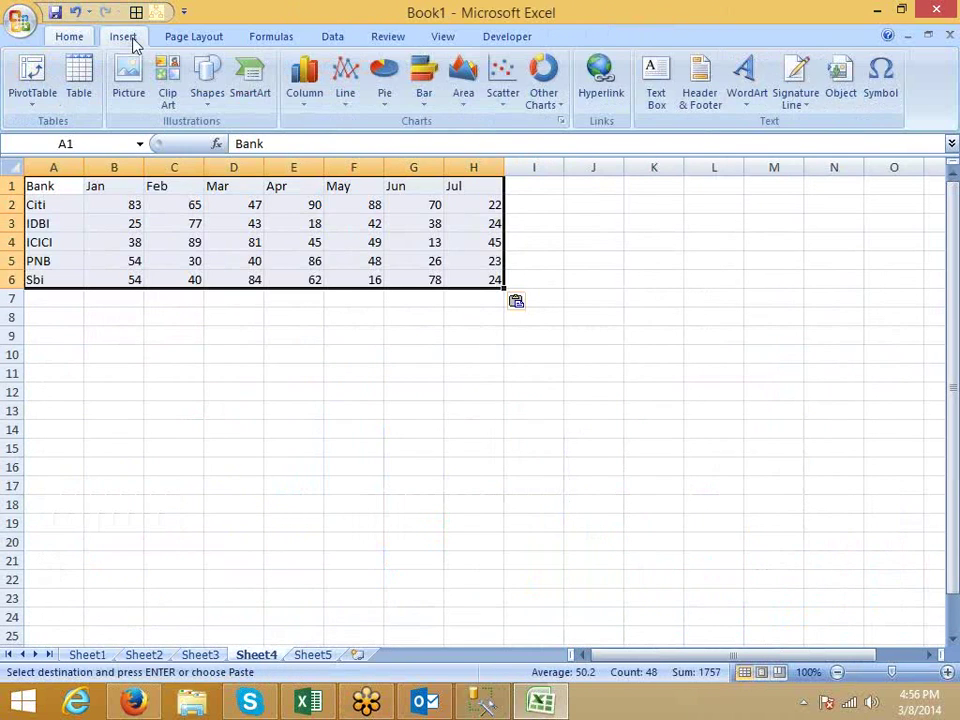
left_click(310, 101)
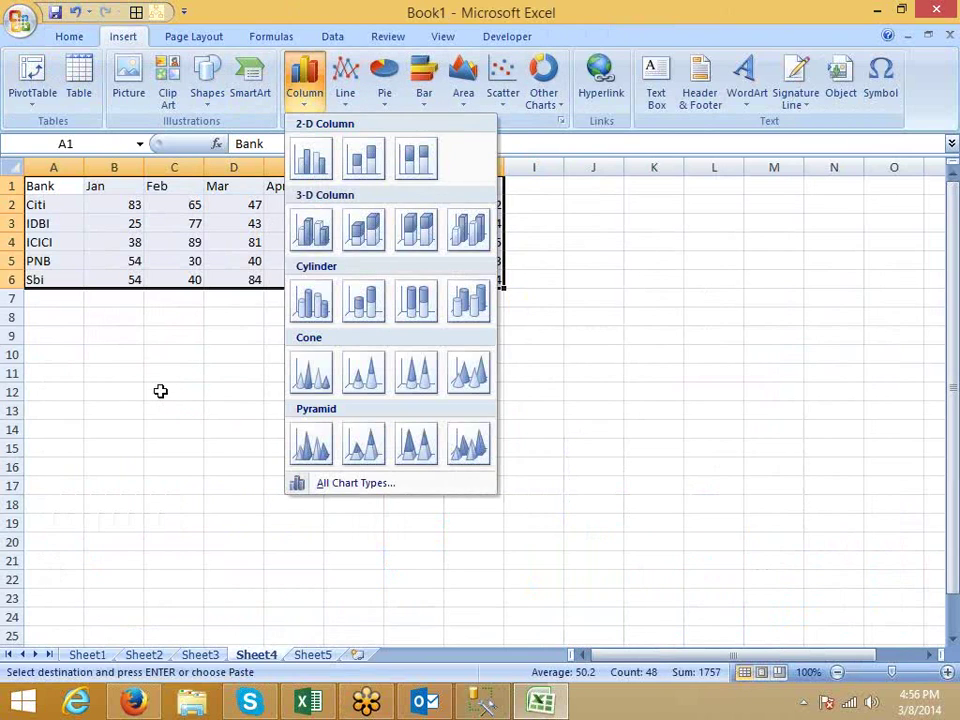
left_click(163, 360)
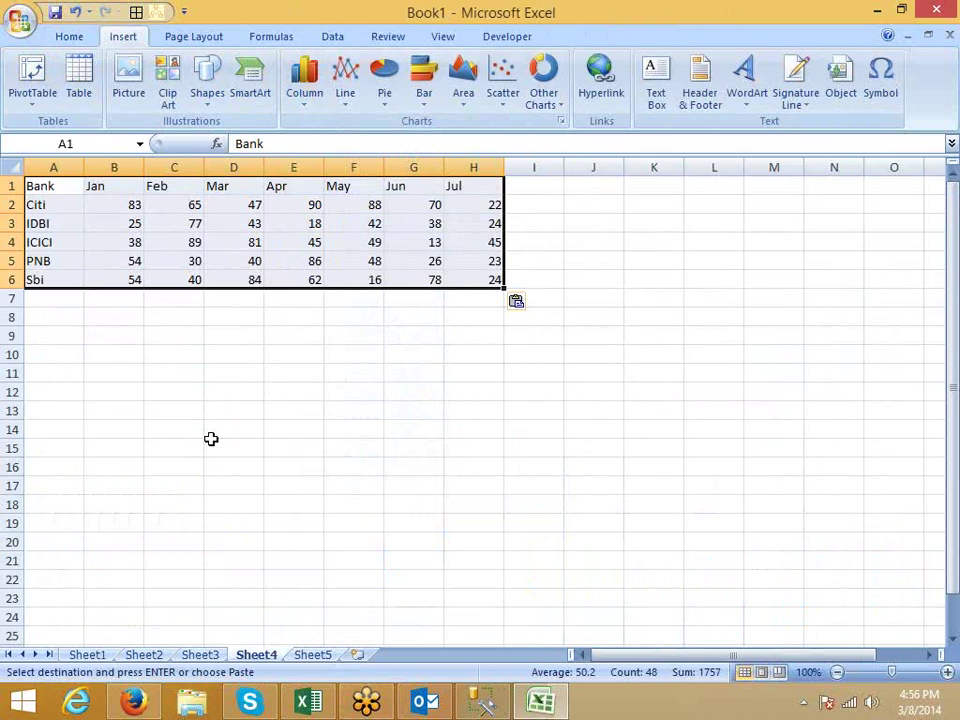
left_click(303, 106)
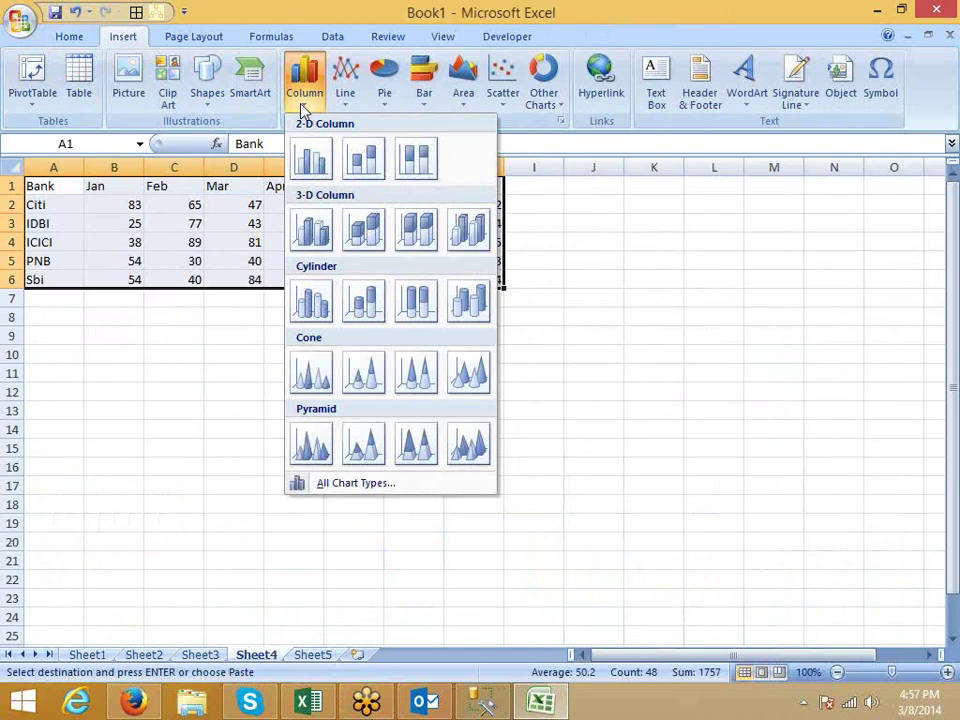
left_click(355, 172)
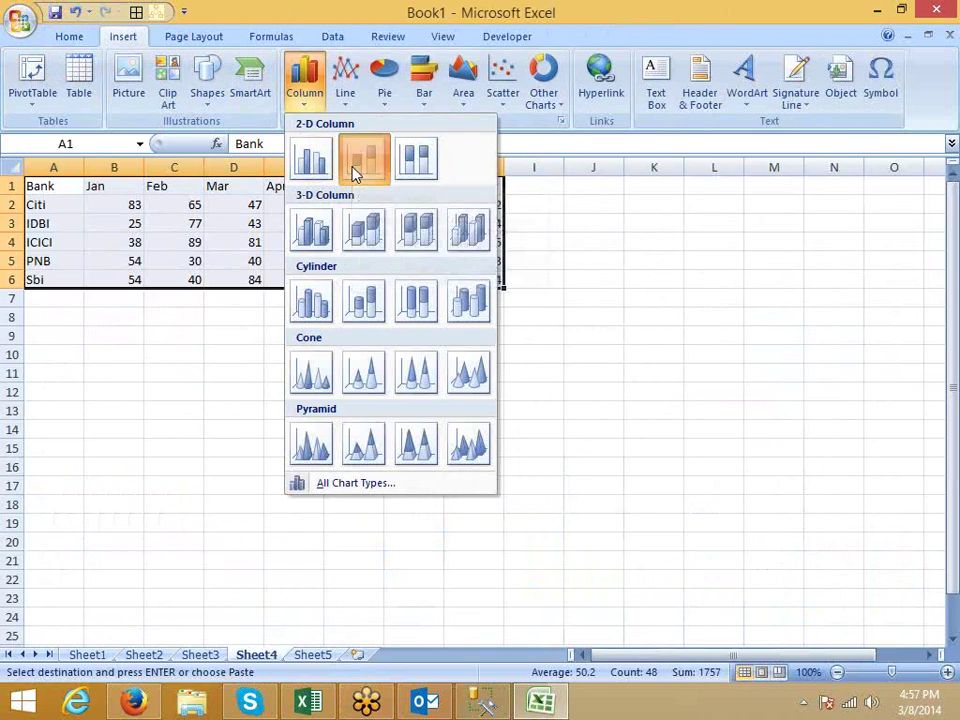
left_click_drag(272, 338, 141, 374)
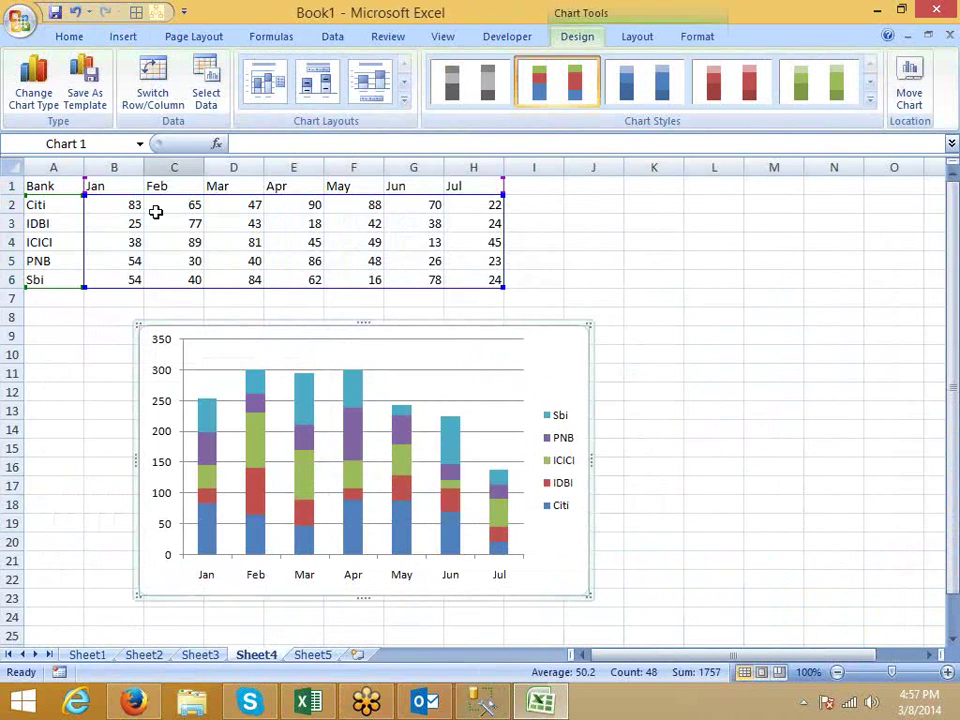
key("Delete")
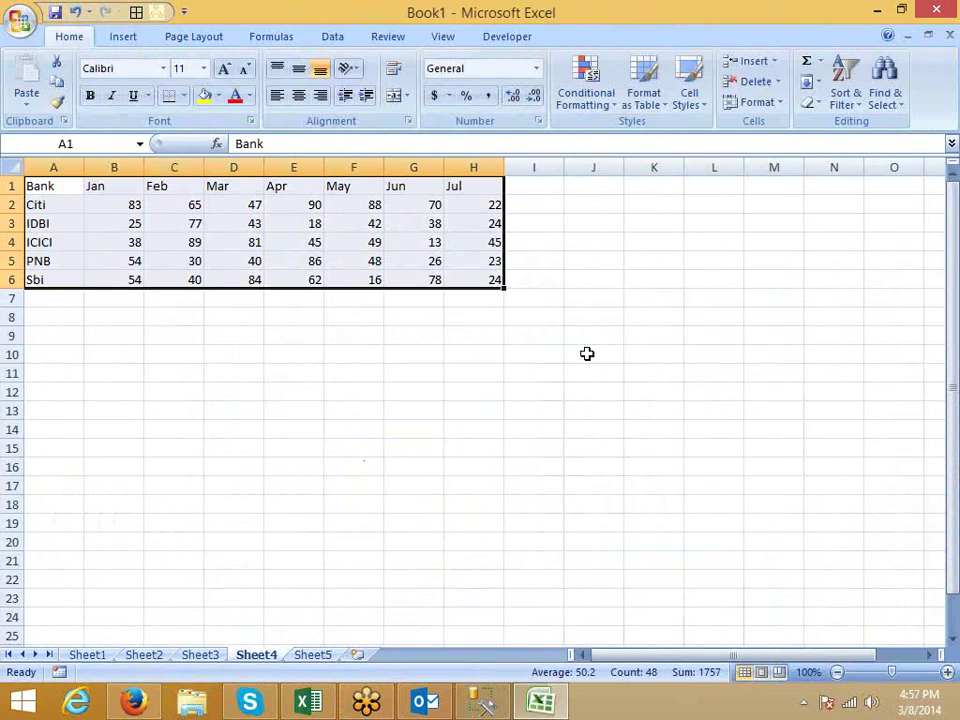
- Return to Sheet3 and deselect its logo-filled chart by selecting cell J7
left_click(200, 655)
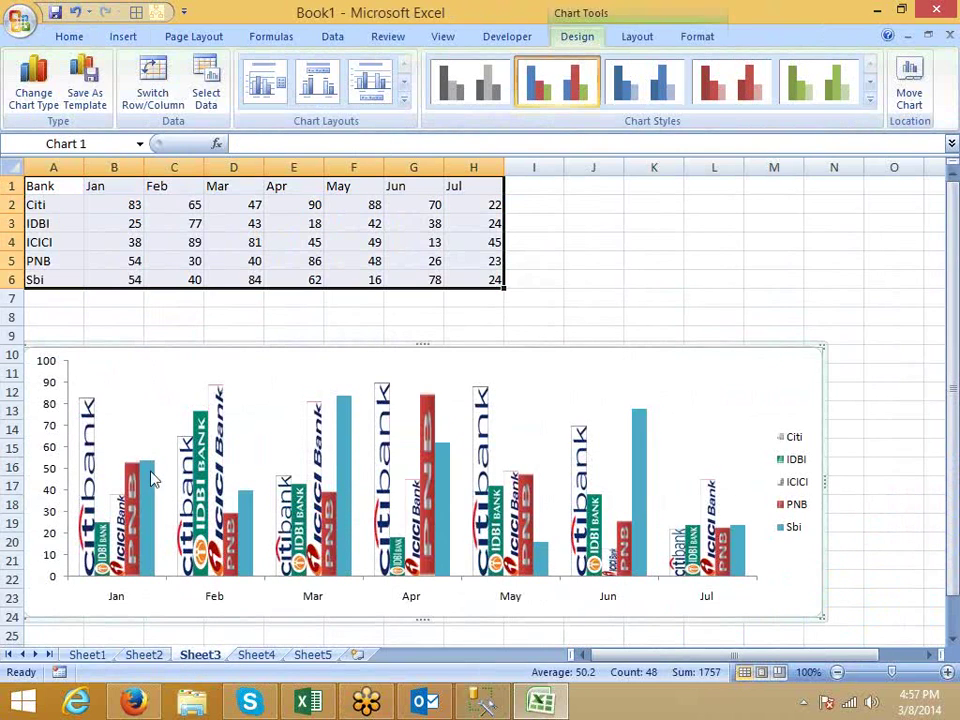
left_click(600, 298)
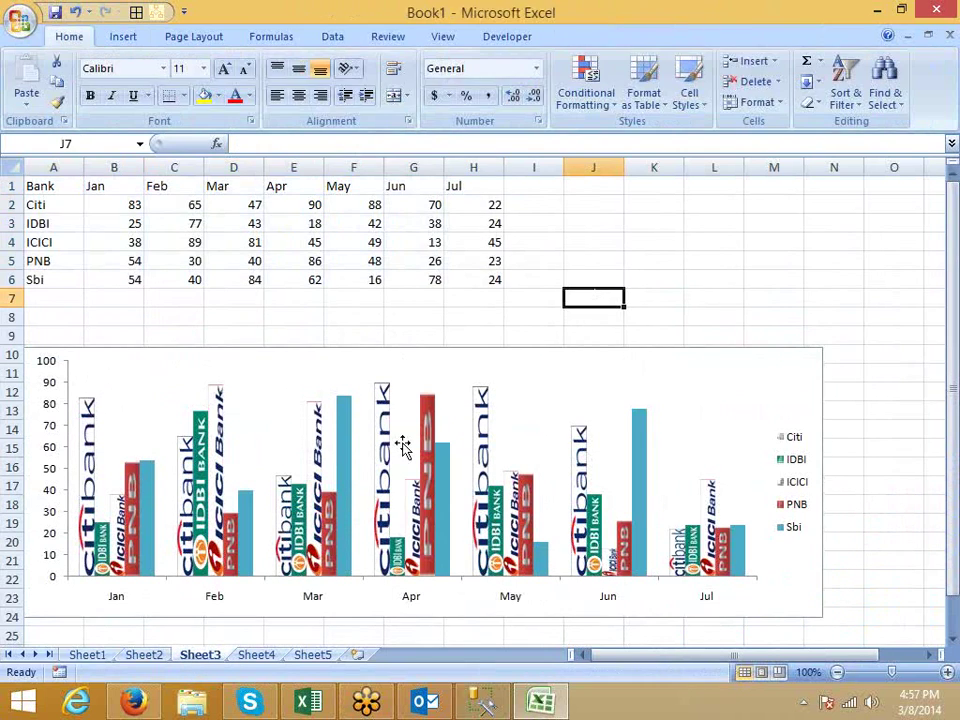
- Check which table row feeds the Citi series in the Sheet3 chart, and select its name cell A2
left_click(85, 475)
mouse_move(85, 475)
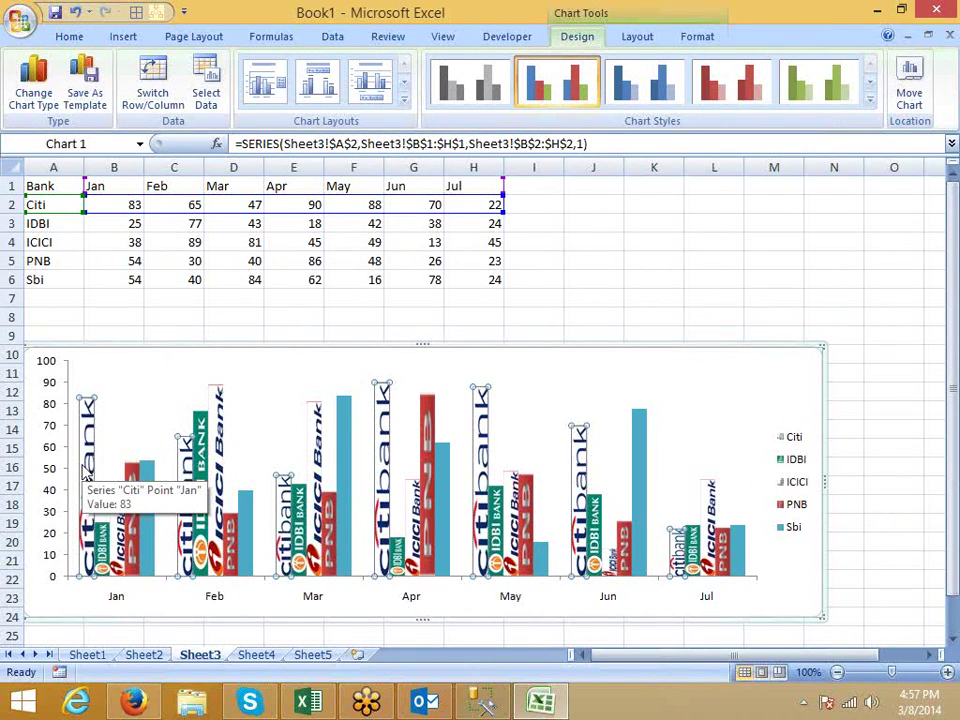
left_click(81, 204)
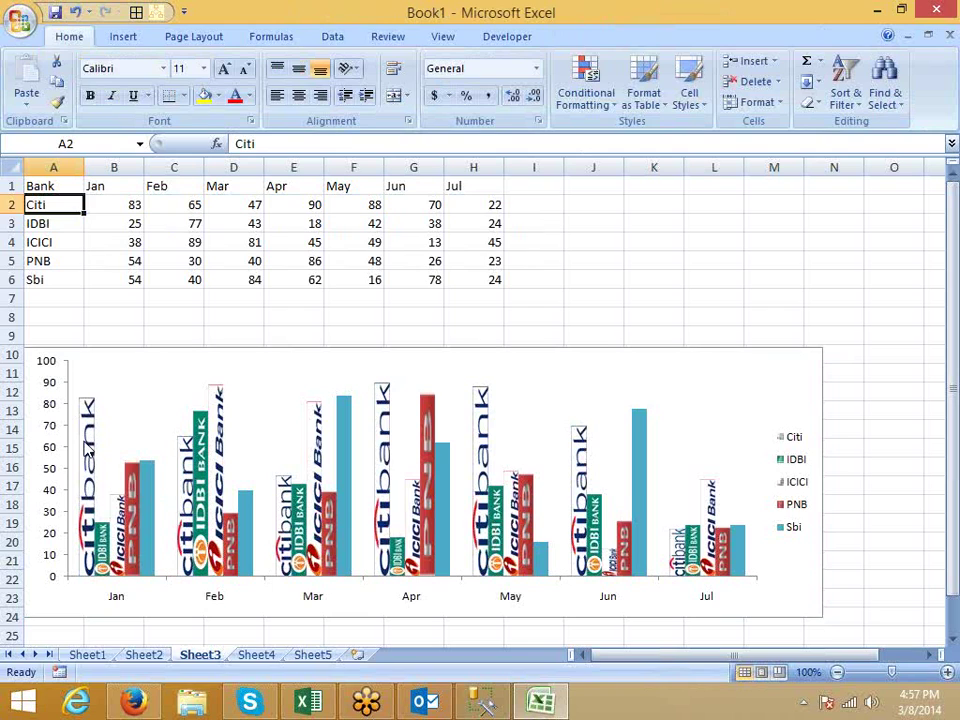
left_click(257, 656)
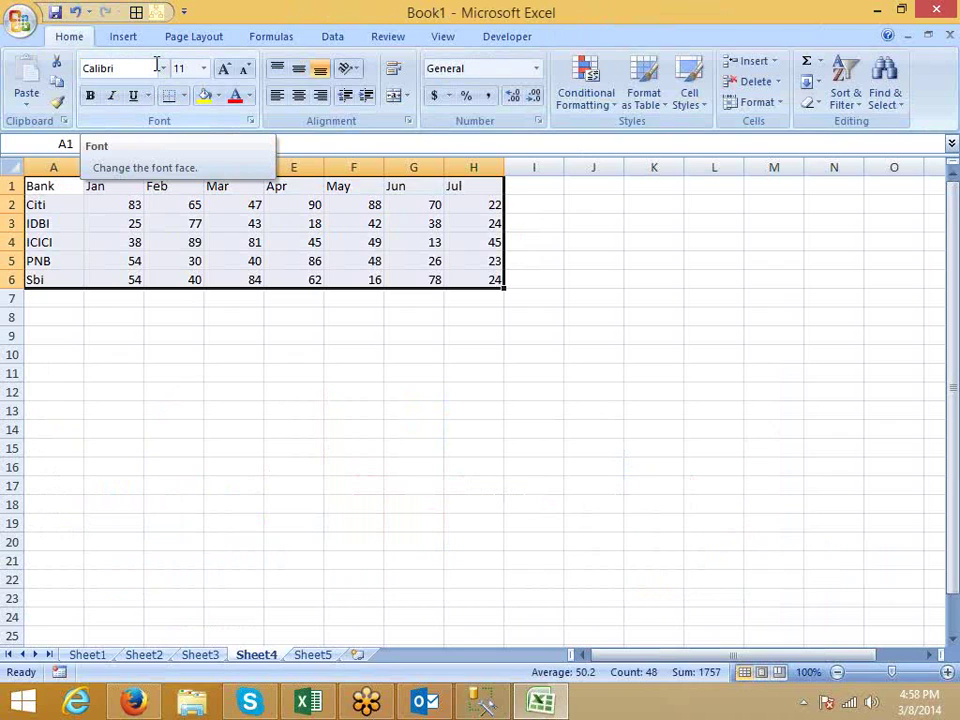
left_click(488, 36)
left_click(252, 88)
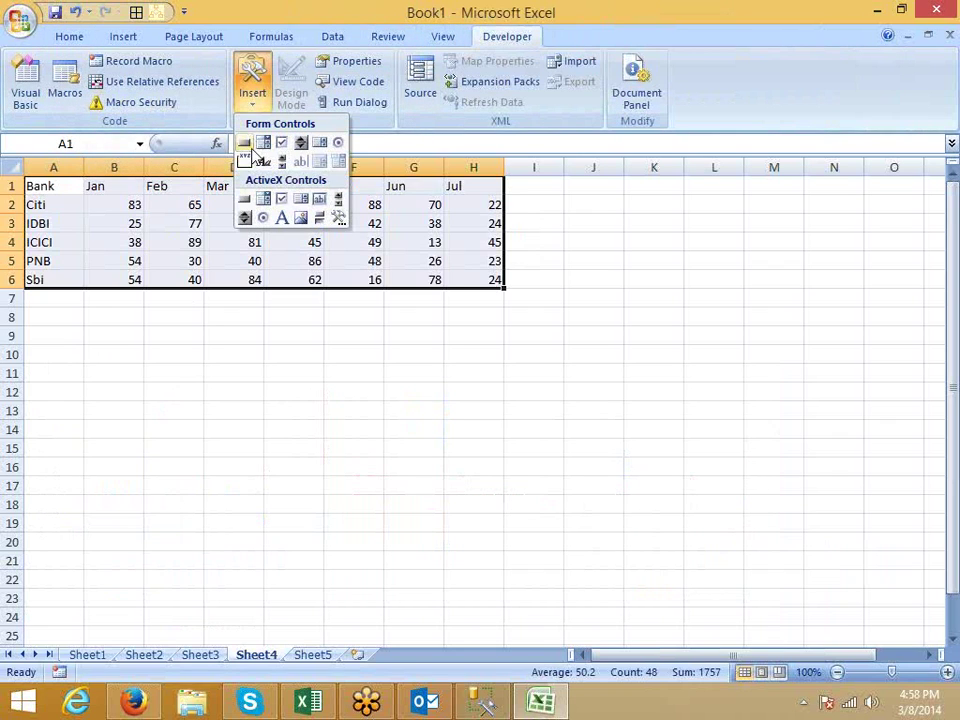
left_click(323, 149)
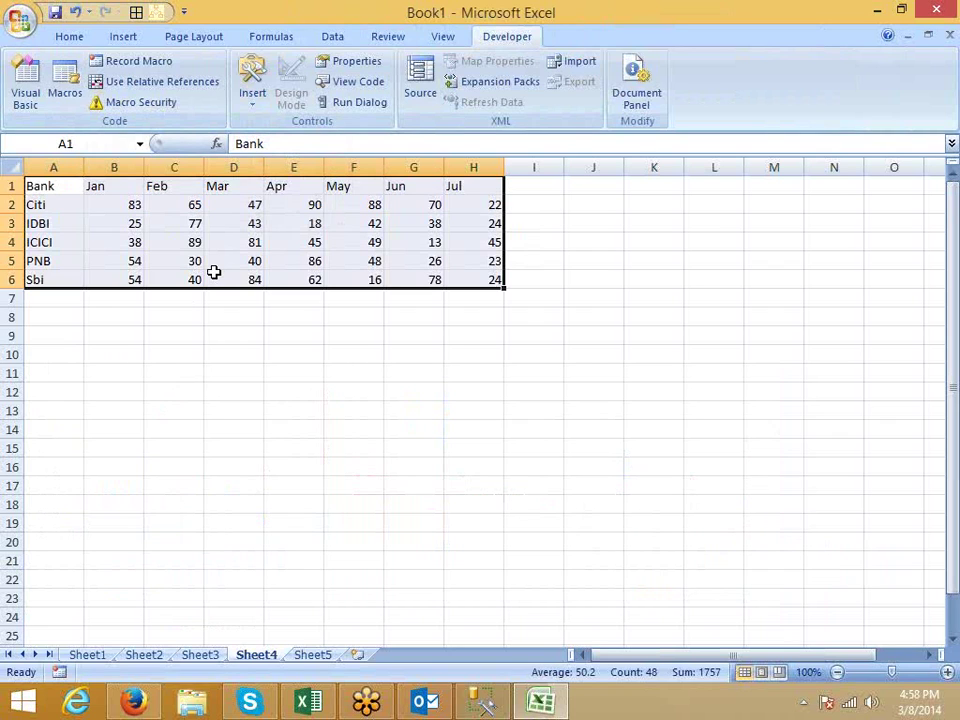
- Examine the logo-filled chart on Sheet3 alongside its source table, including the PNB and Sbi rows in A5:H6
left_click(205, 655)
left_click(137, 360)
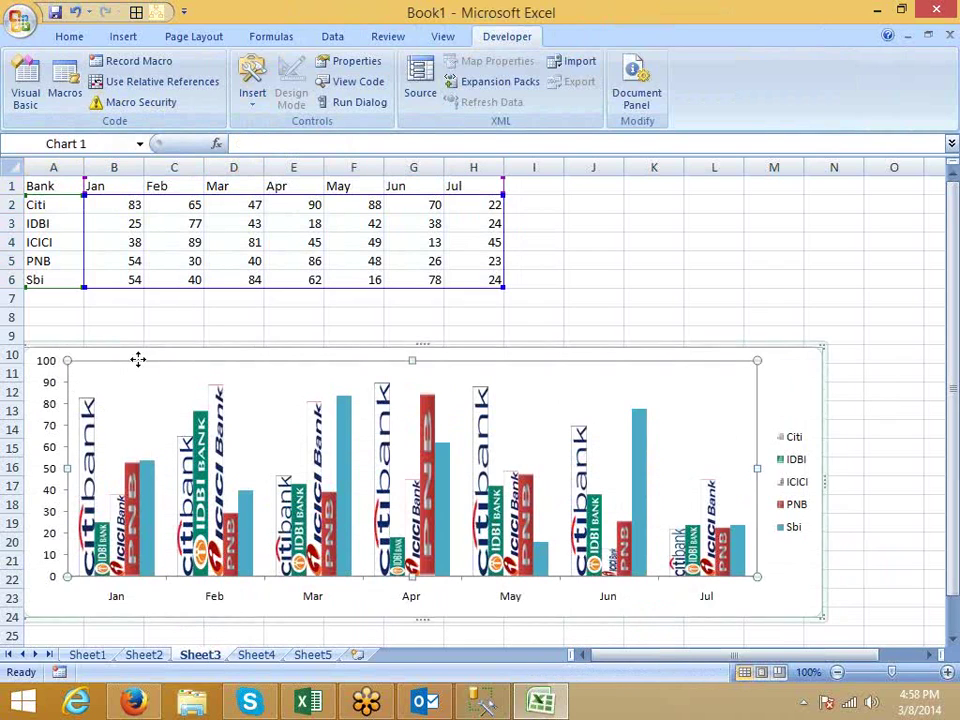
left_click(87, 318)
left_click_drag(64, 302, 475, 318)
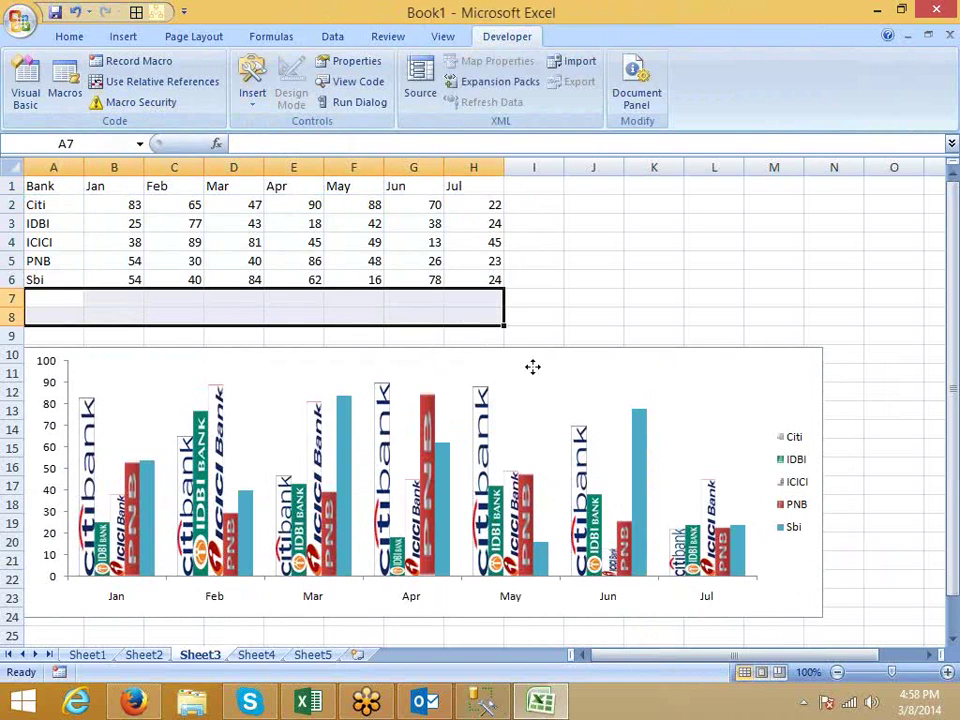
left_click(531, 366)
left_click(413, 316)
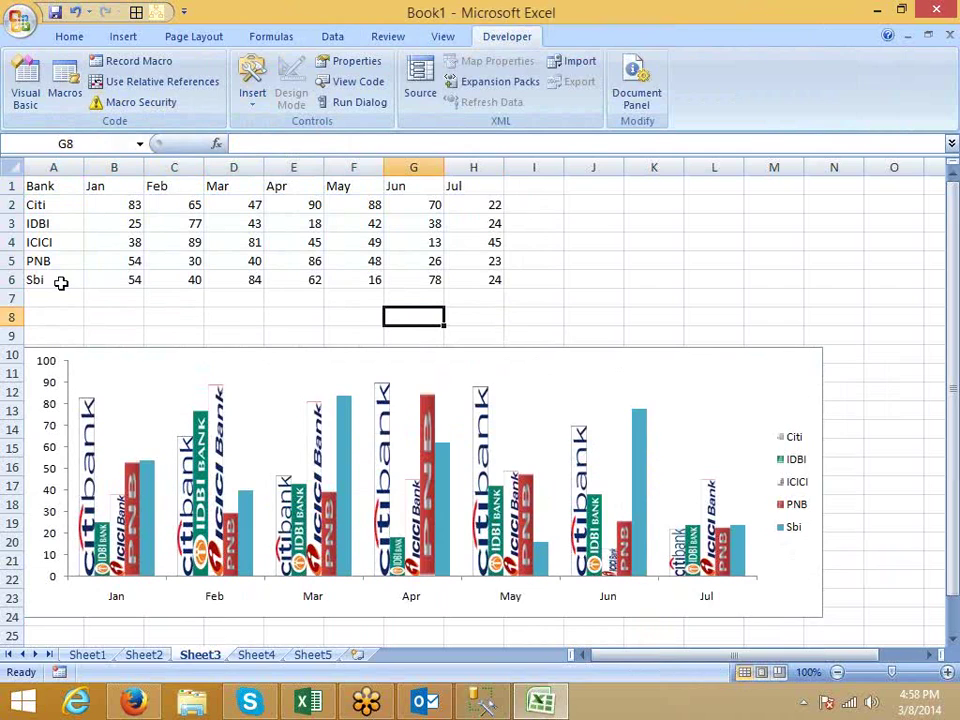
left_click_drag(64, 280, 495, 259)
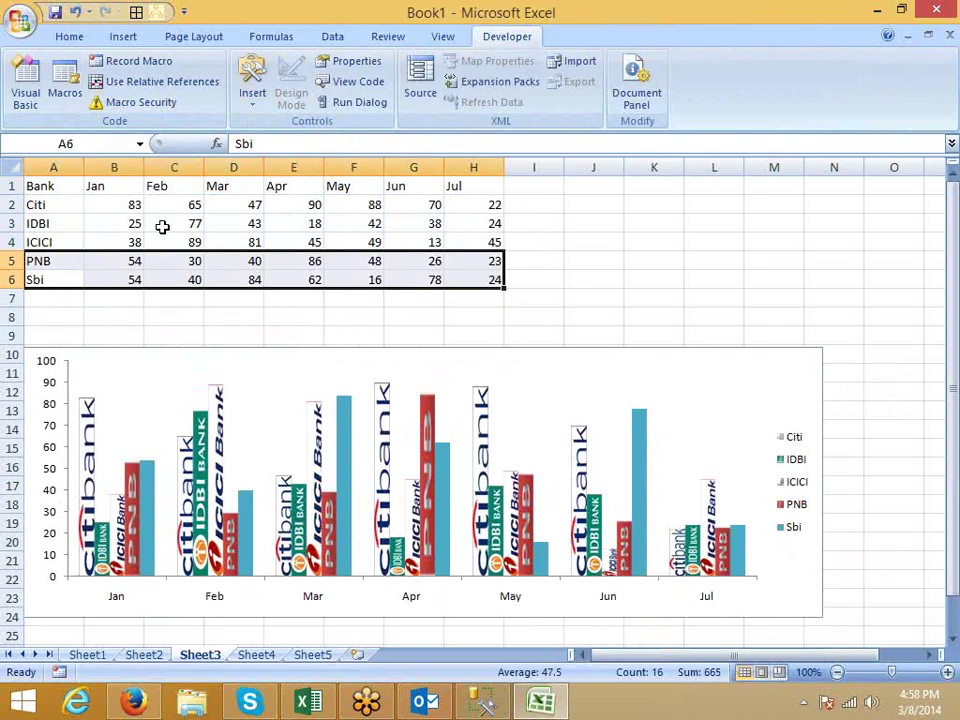
left_click(750, 371)
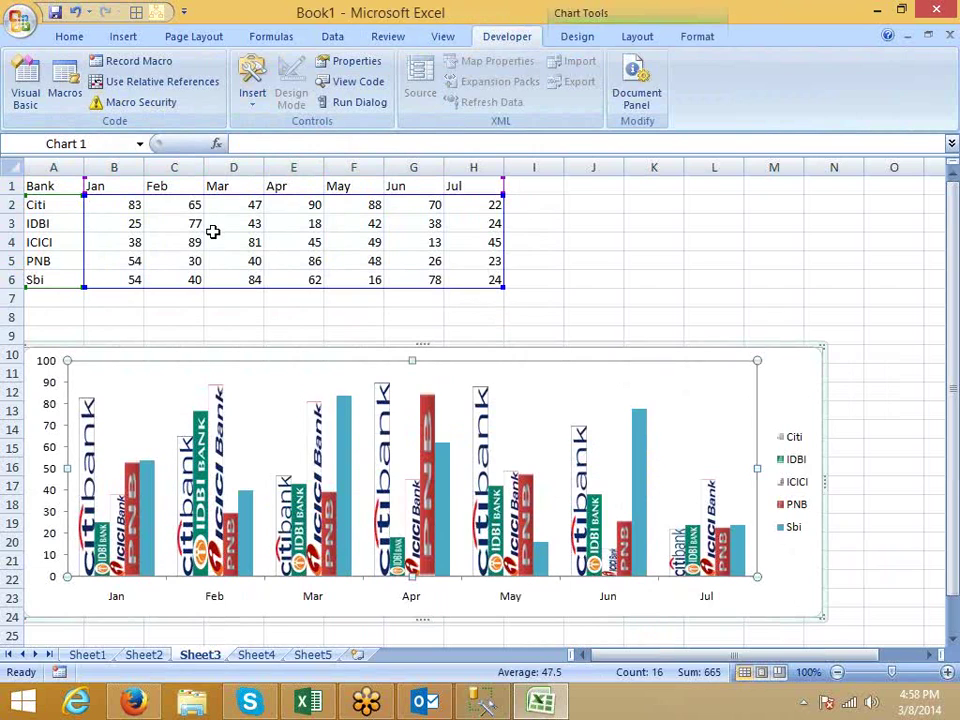
key("Escape")
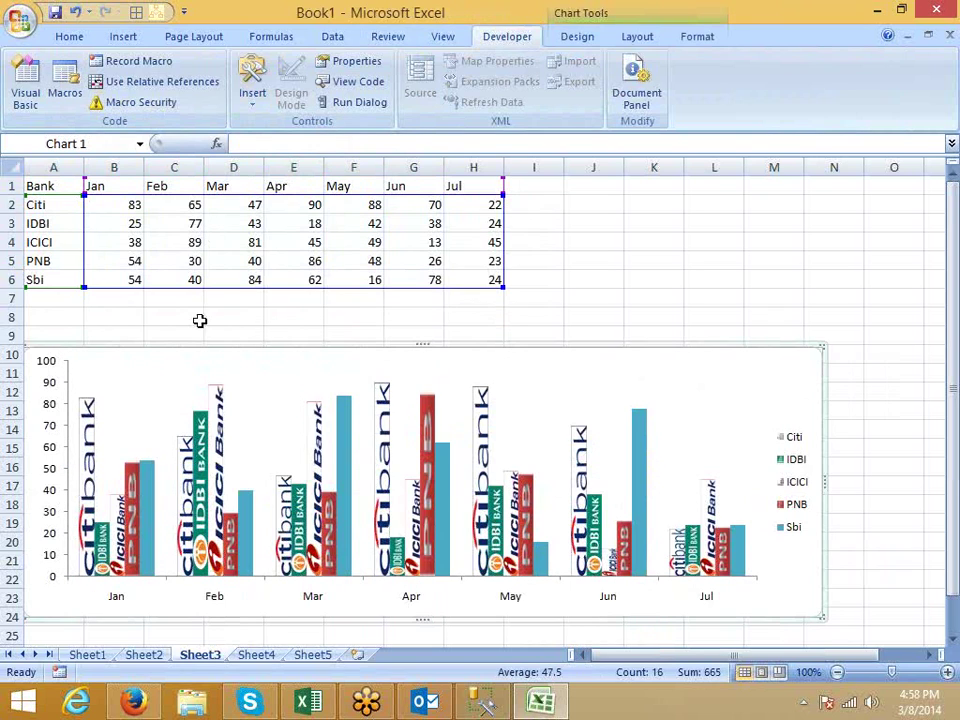
- Insert a 2-D stacked column chart of the Sheet4 bank table, place it below the data and widen it to about column M
left_click(260, 655)
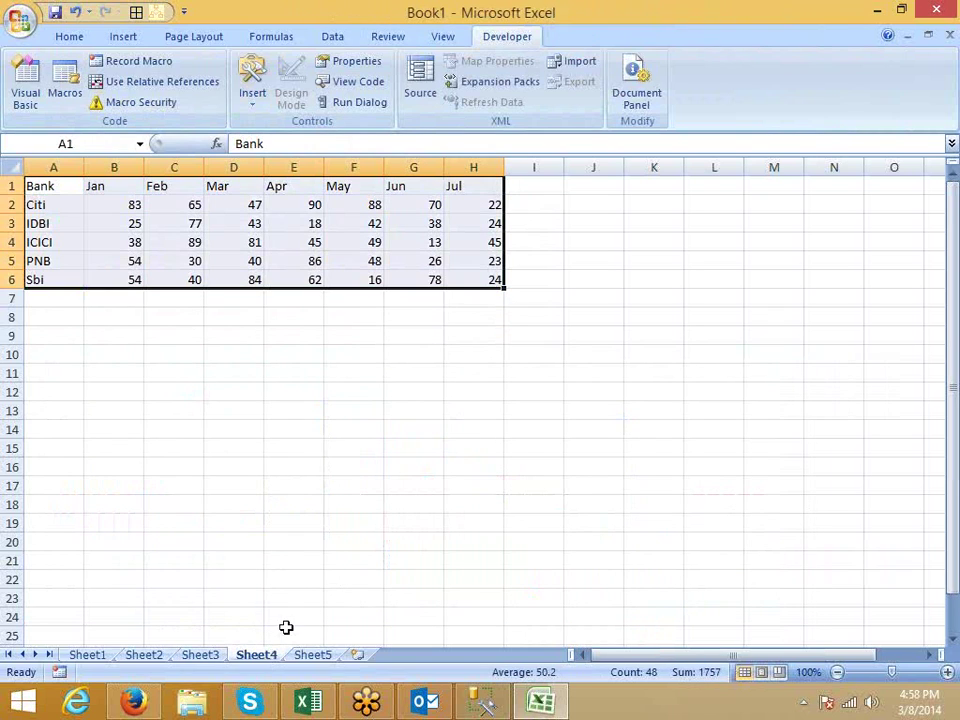
left_click(128, 37)
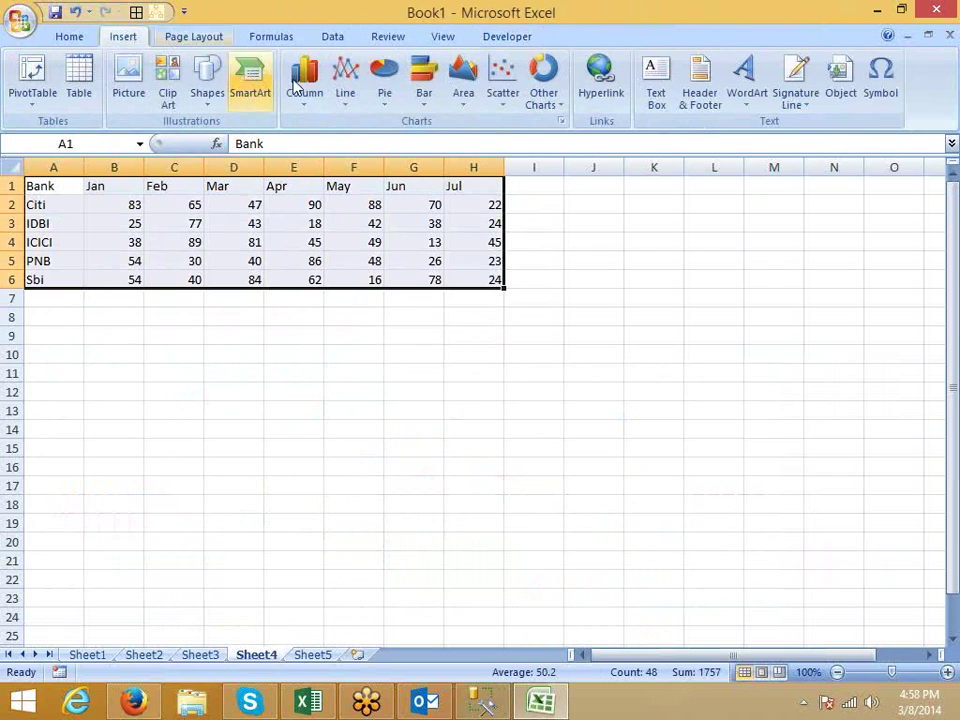
left_click(305, 85)
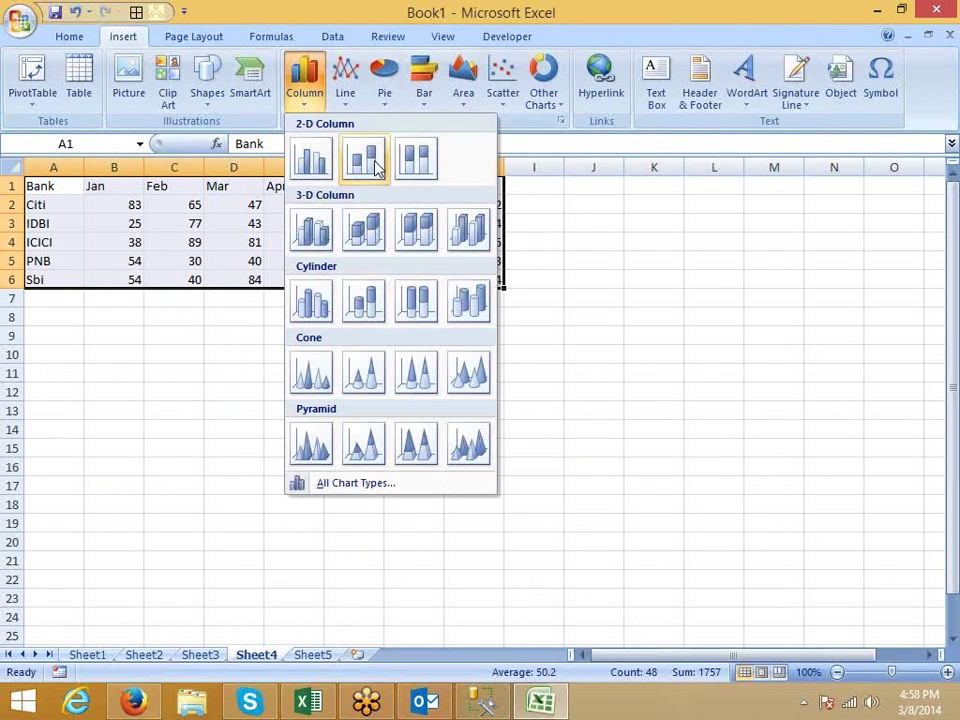
left_click(376, 167)
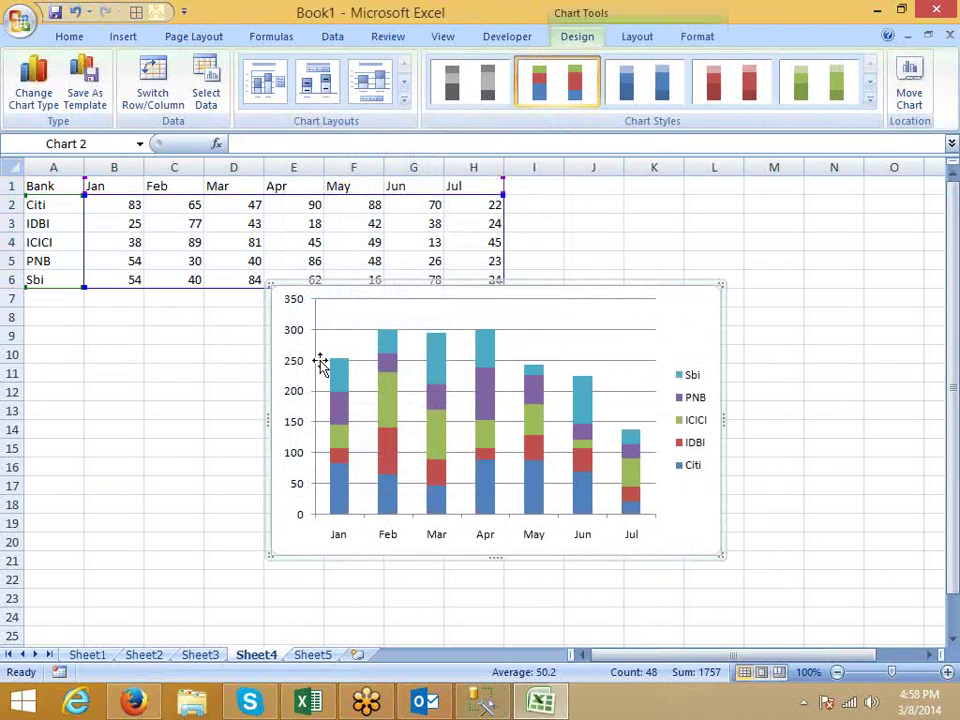
left_click_drag(274, 418, 106, 455)
left_click_drag(556, 458, 797, 455)
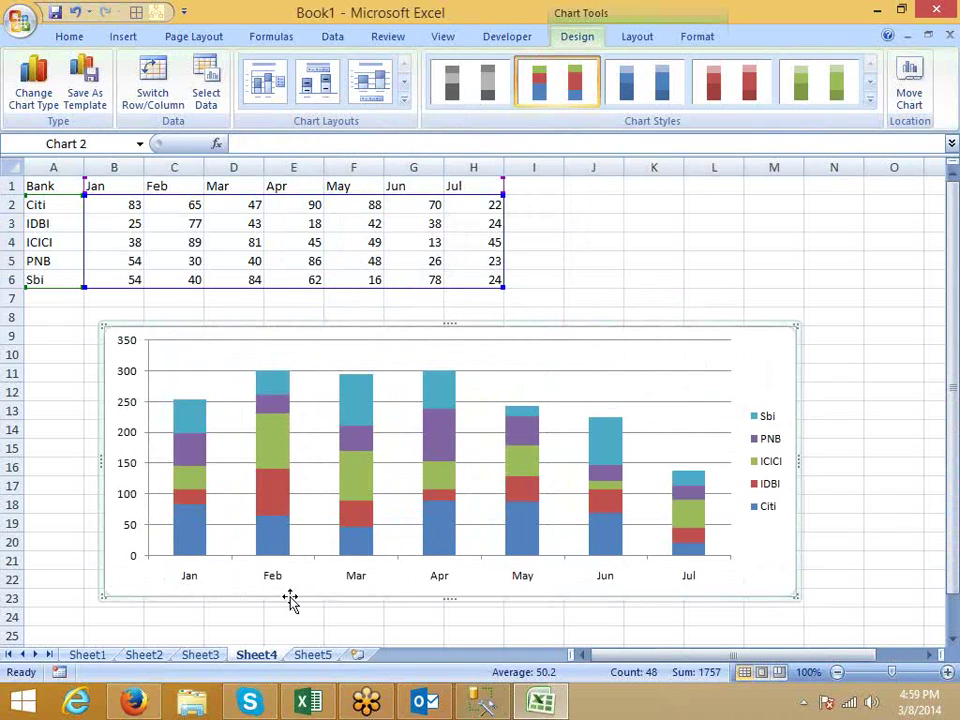
- Examine each bank's series in the stacked columns on Sheet4 and compare them with the clustered logo chart on Sheet3
left_click(192, 543)
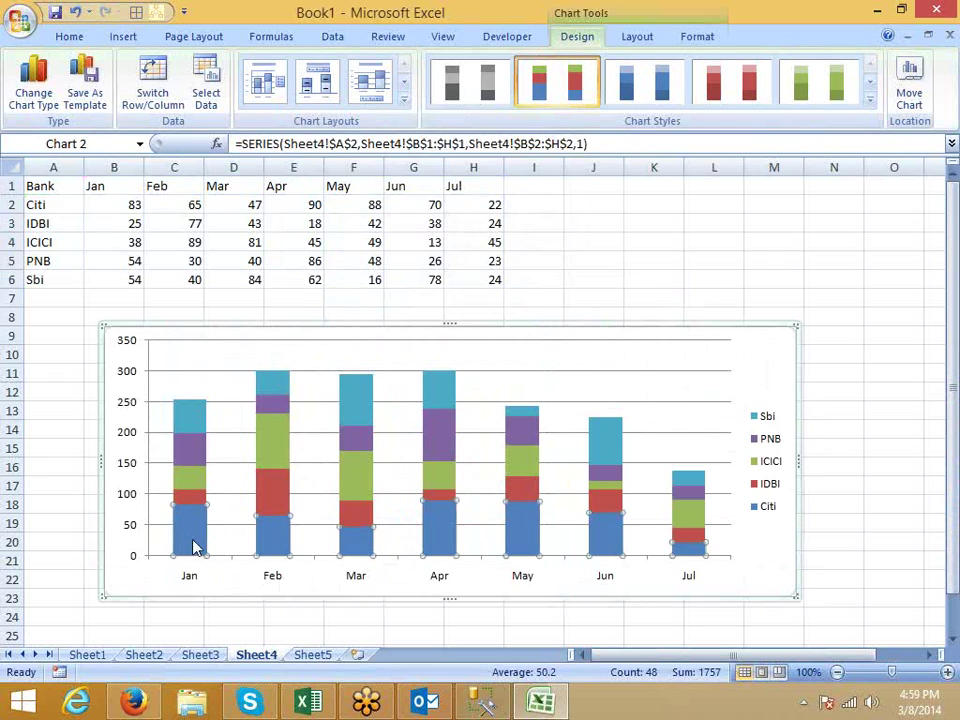
left_click(195, 485)
left_click(197, 462)
left_click(195, 430)
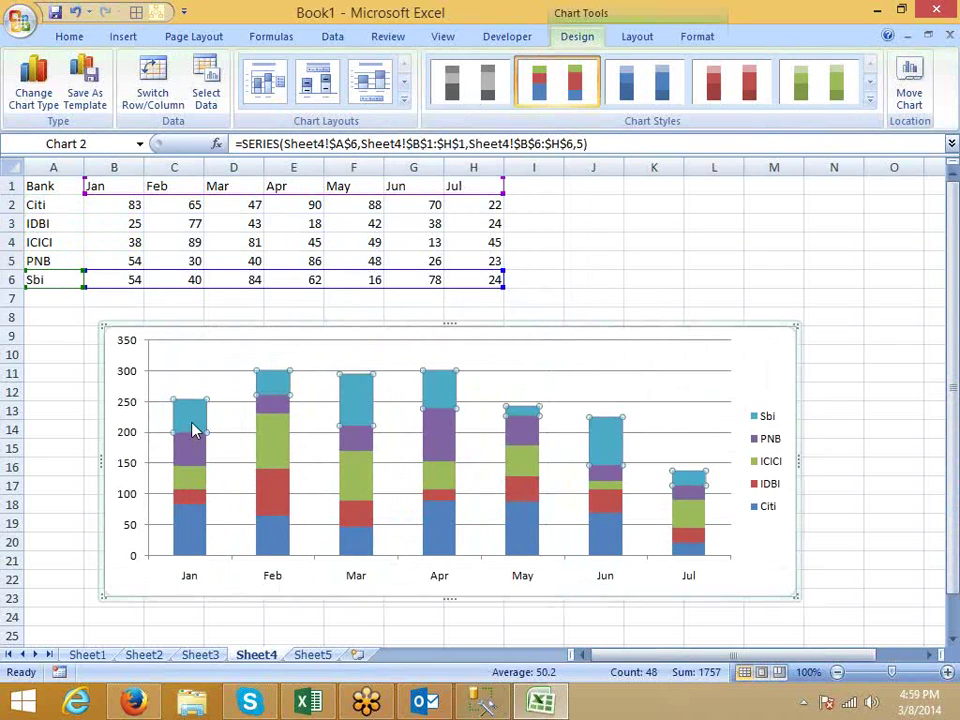
left_click(193, 452)
left_click(193, 476)
left_click(193, 497)
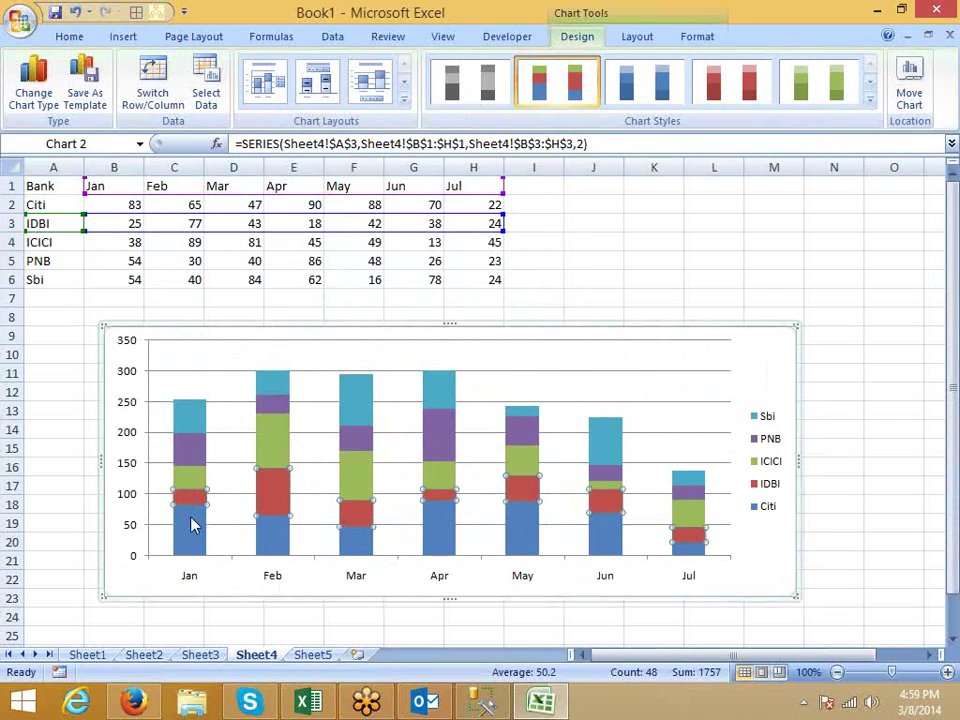
left_click(193, 525)
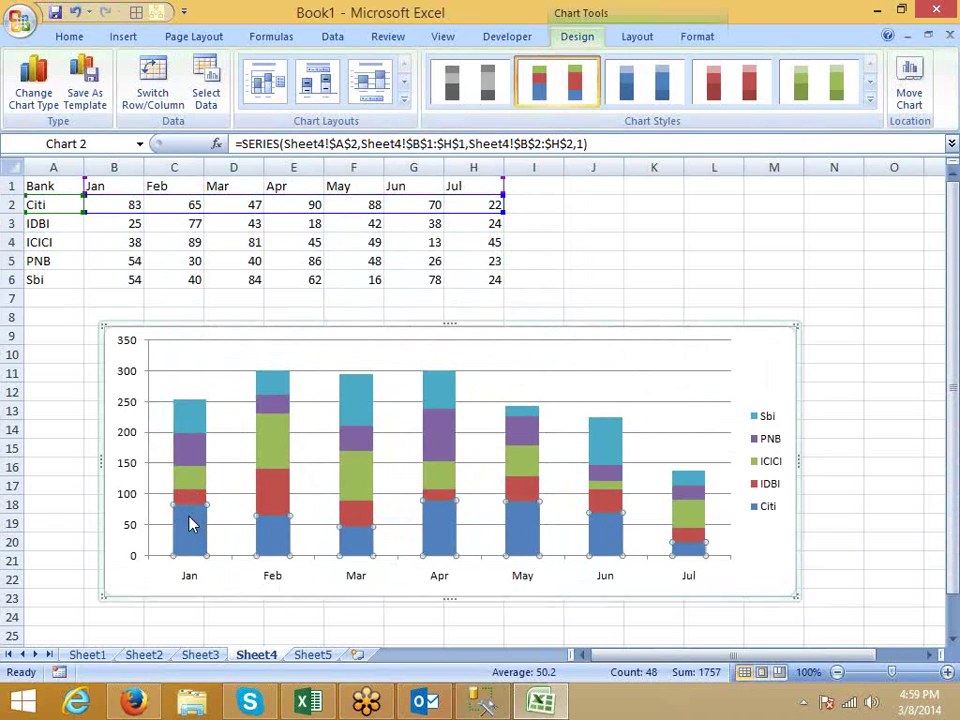
left_click(205, 655)
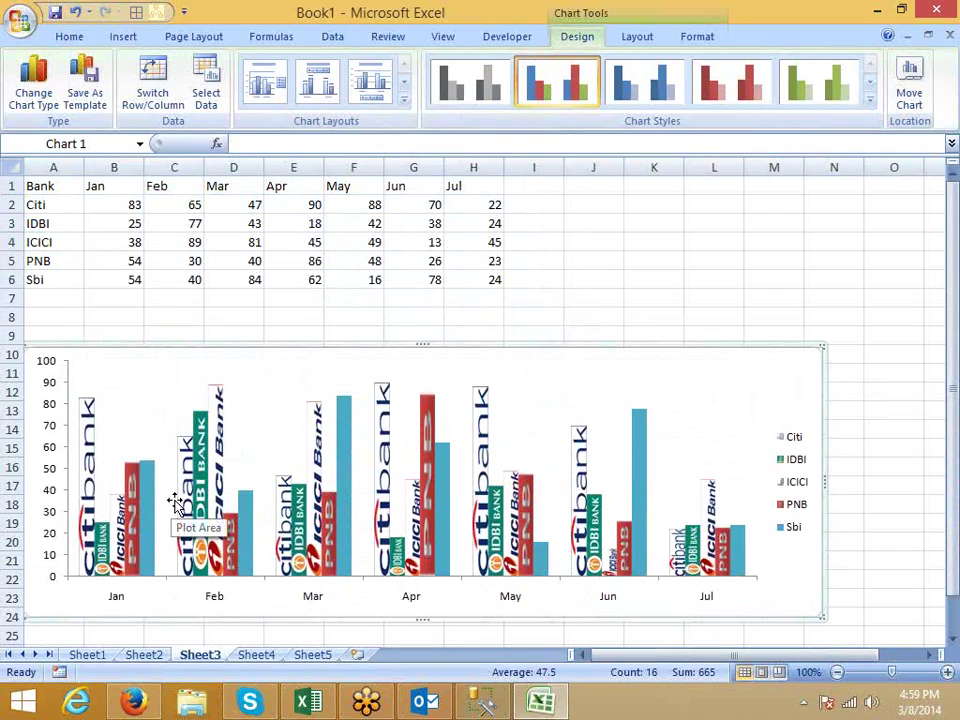
left_click(258, 656)
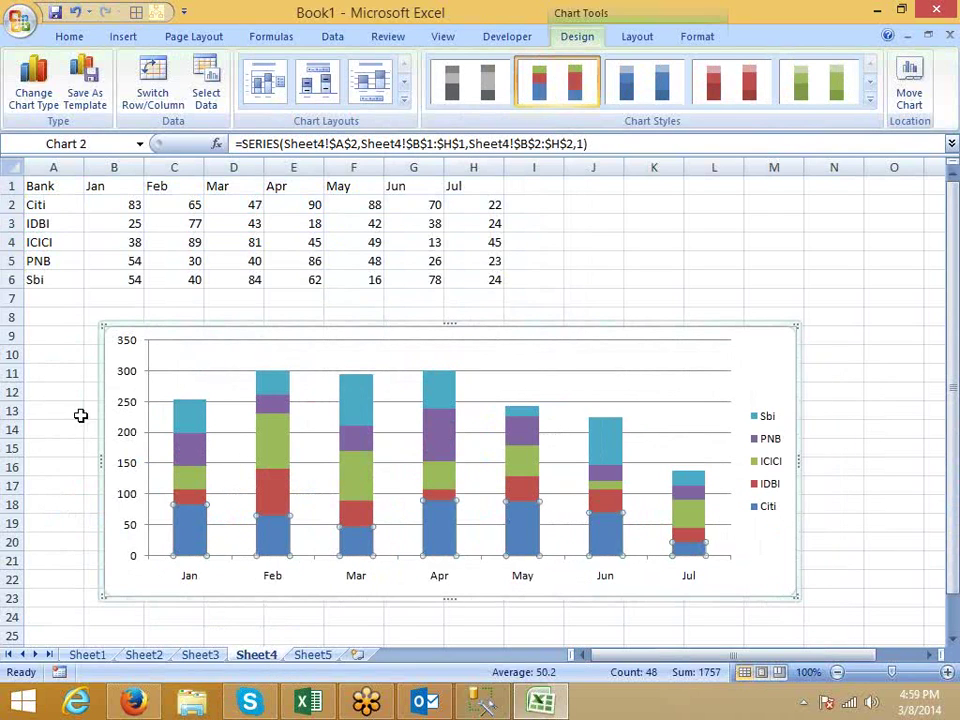
- Check the stacked series from IDBI up to Sbi, and delete the stacked column chart from Sheet4
left_click(189, 494)
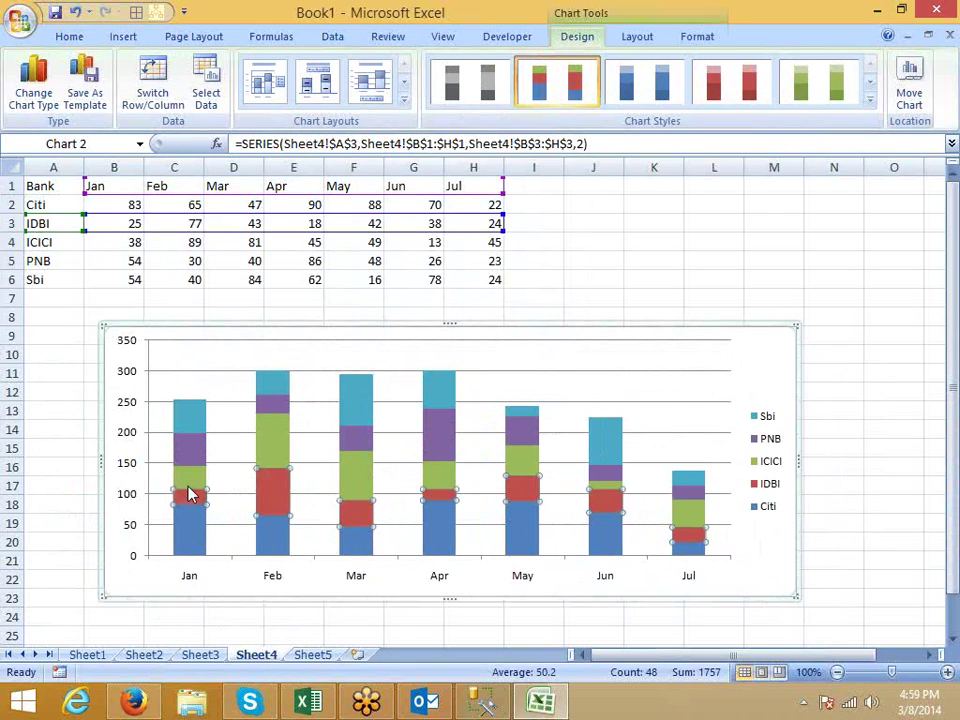
left_click(189, 470)
left_click(189, 440)
left_click(191, 428)
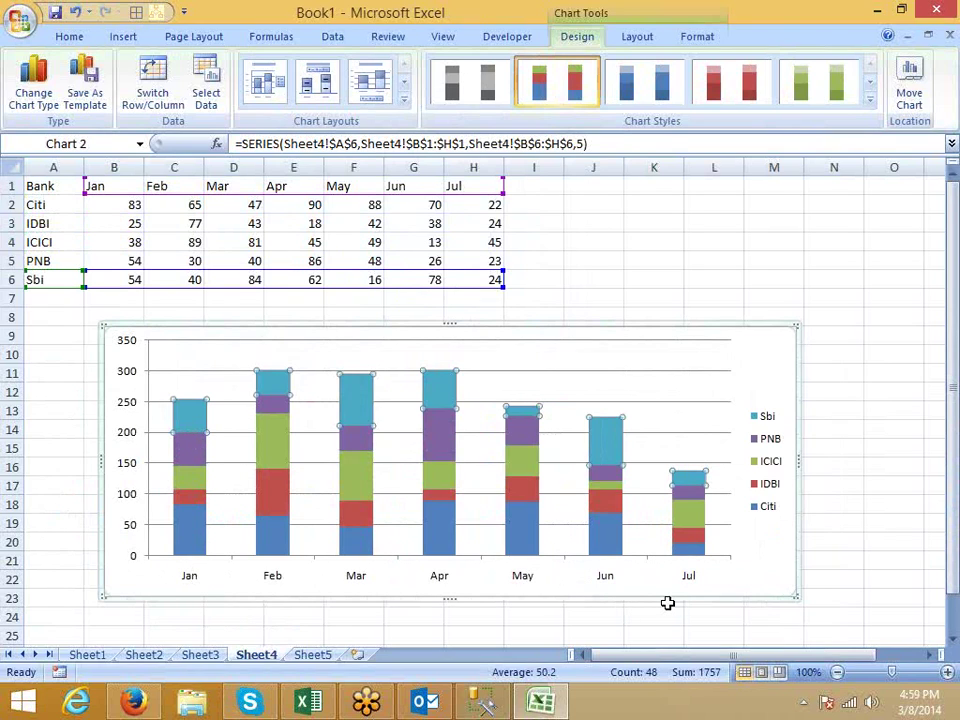
left_click(797, 368)
key("Delete")
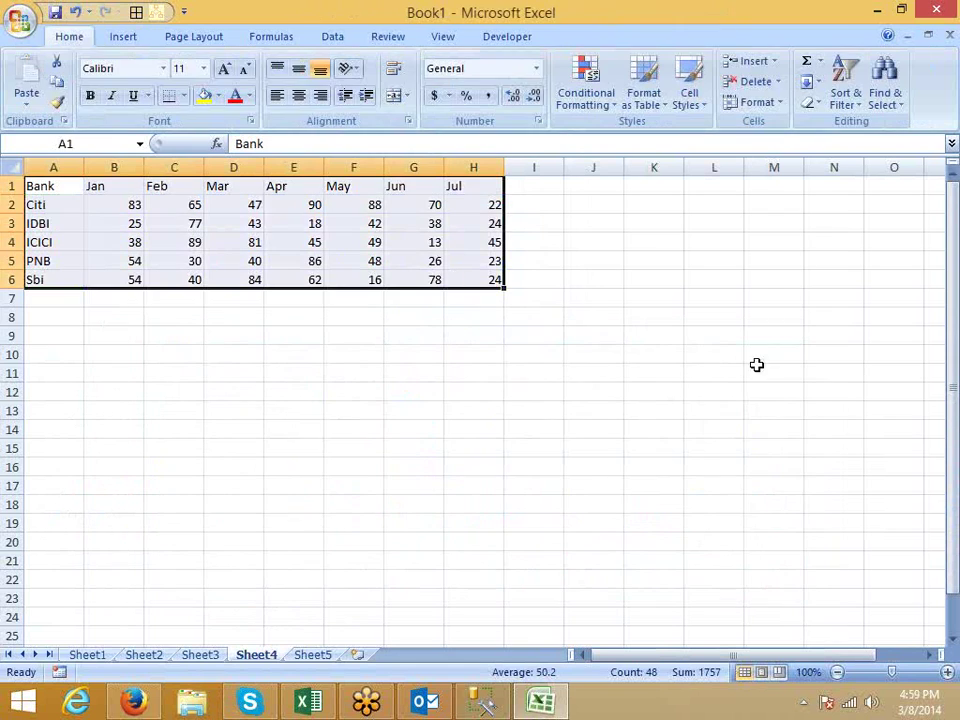
- Try a 2-D 100% stacked column chart of the Sheet4 bank table, enlarged below the data, and delete it
left_click(123, 36)
left_click(308, 96)
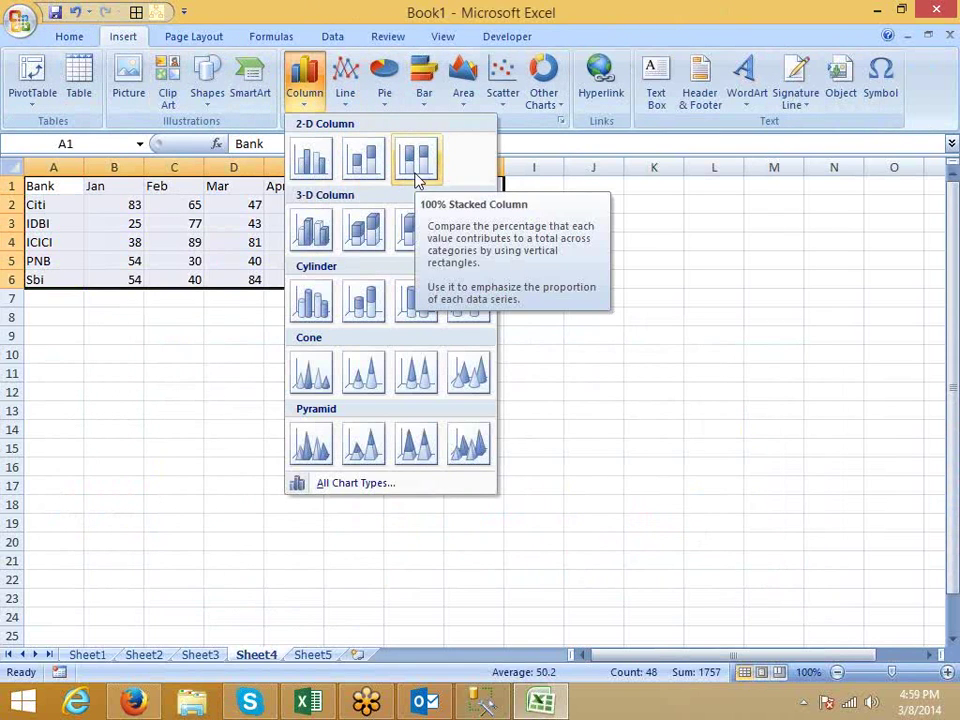
left_click(418, 176)
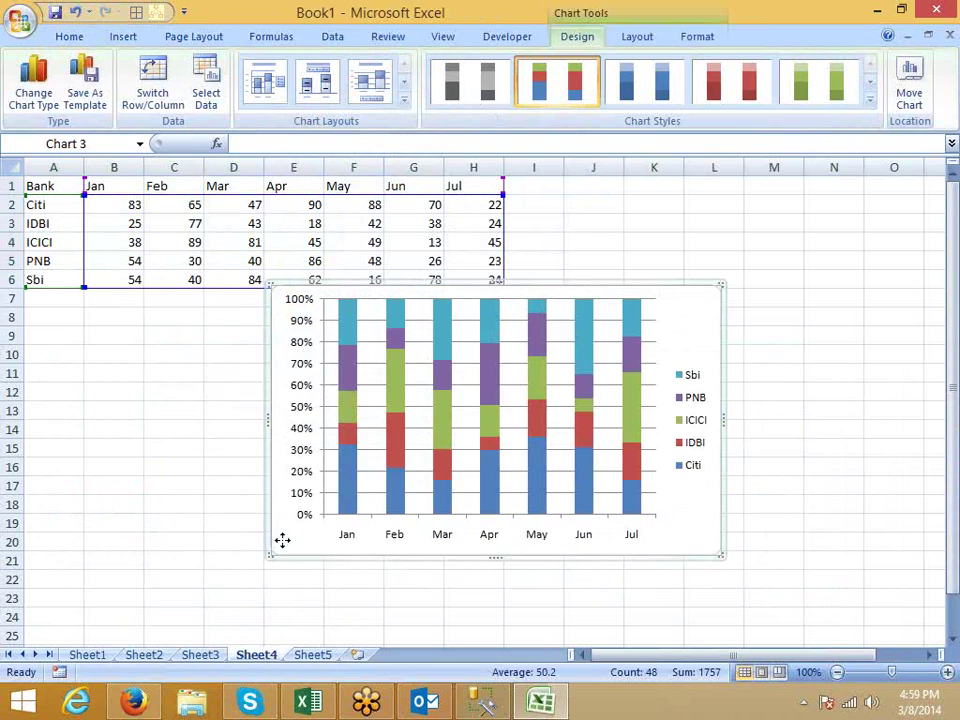
left_click_drag(276, 539, 94, 579)
left_click_drag(535, 593, 730, 625)
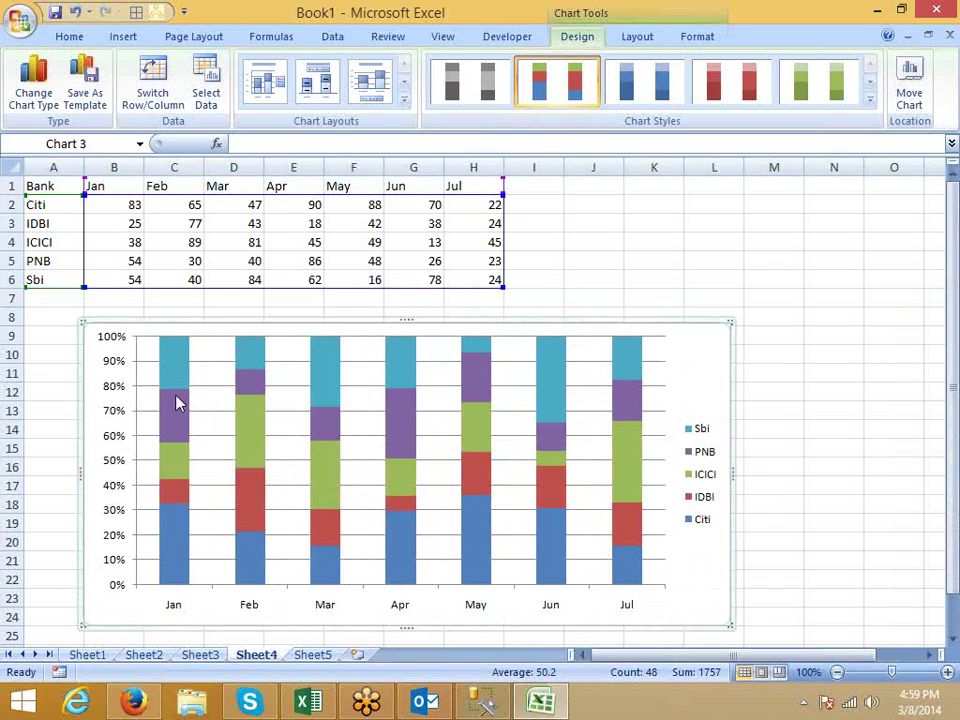
mouse_move(178, 402)
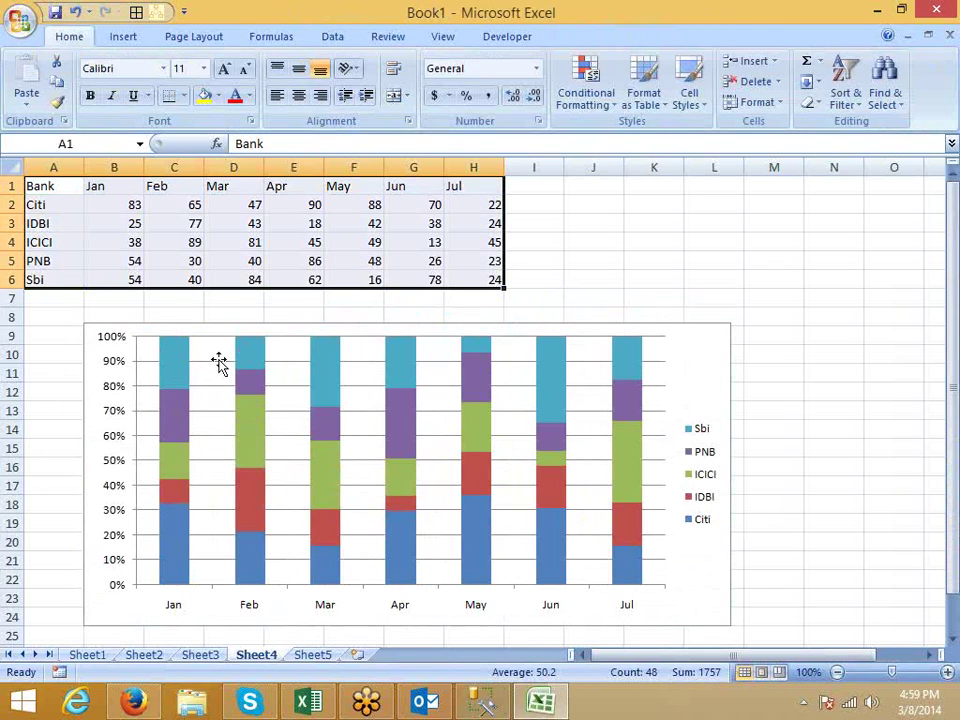
key("Delete")
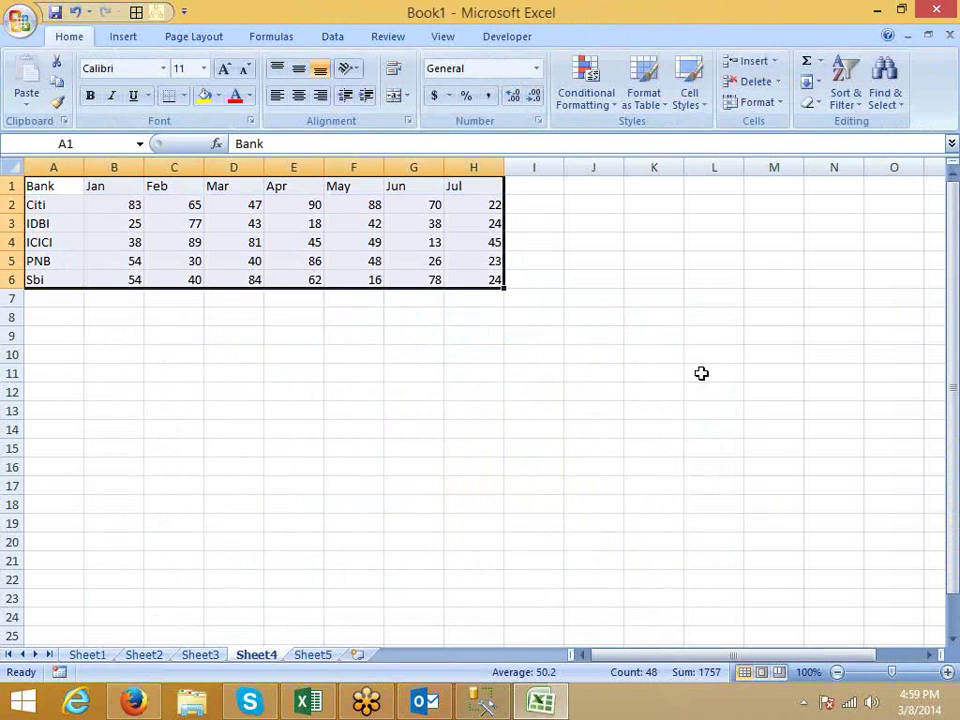
- Try a basic 2-D line chart of the Sheet4 bank table, widened to start near column A, and delete it
left_click(123, 36)
left_click(345, 100)
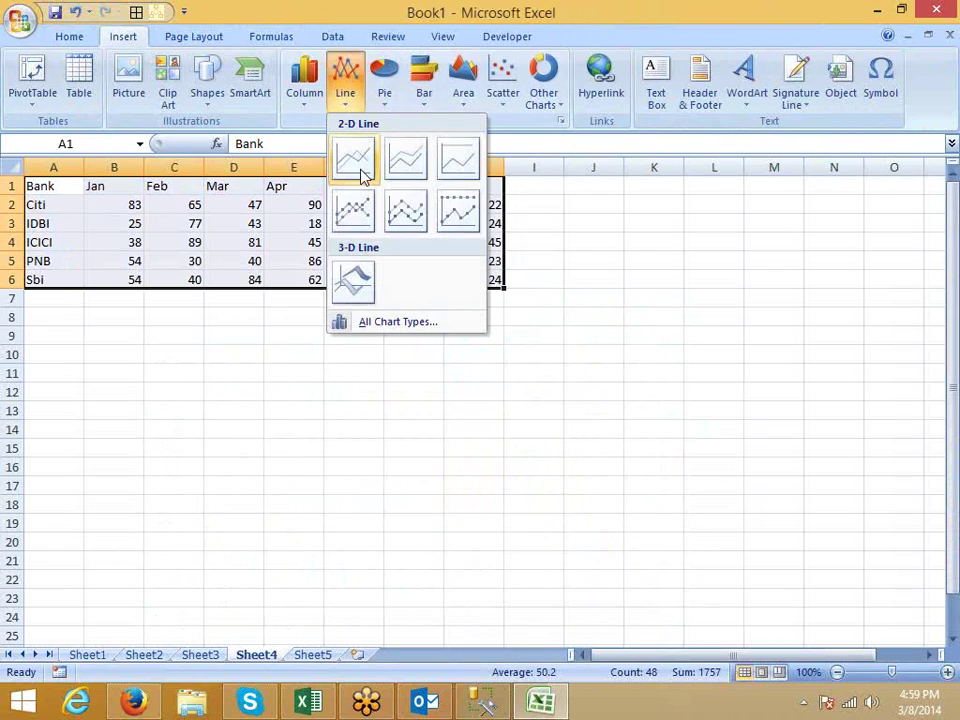
left_click(360, 171)
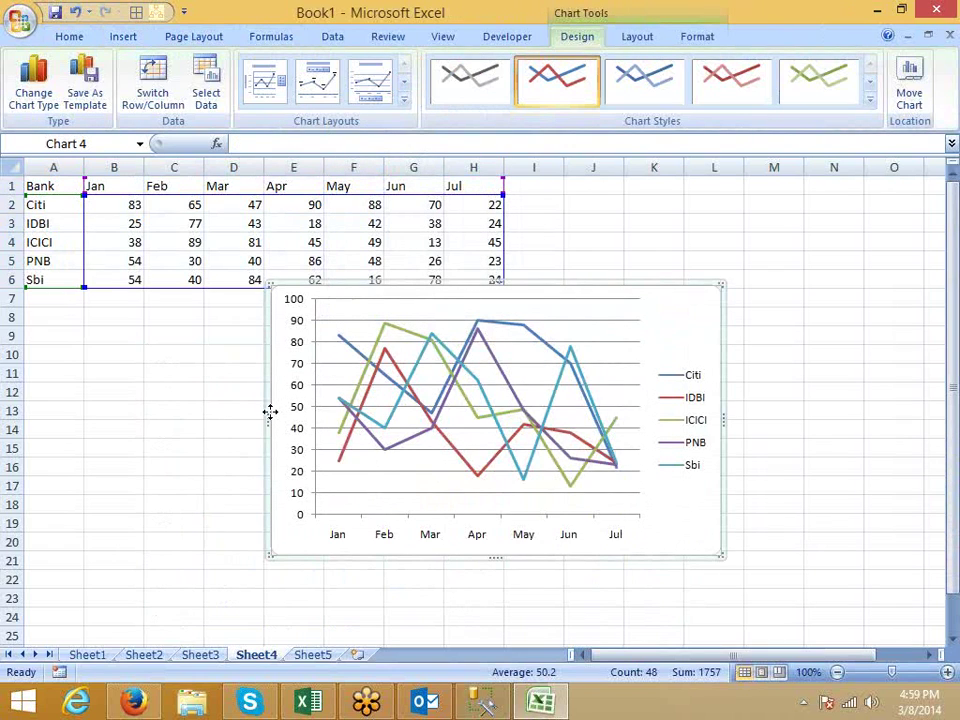
left_click_drag(106, 420, 55, 443)
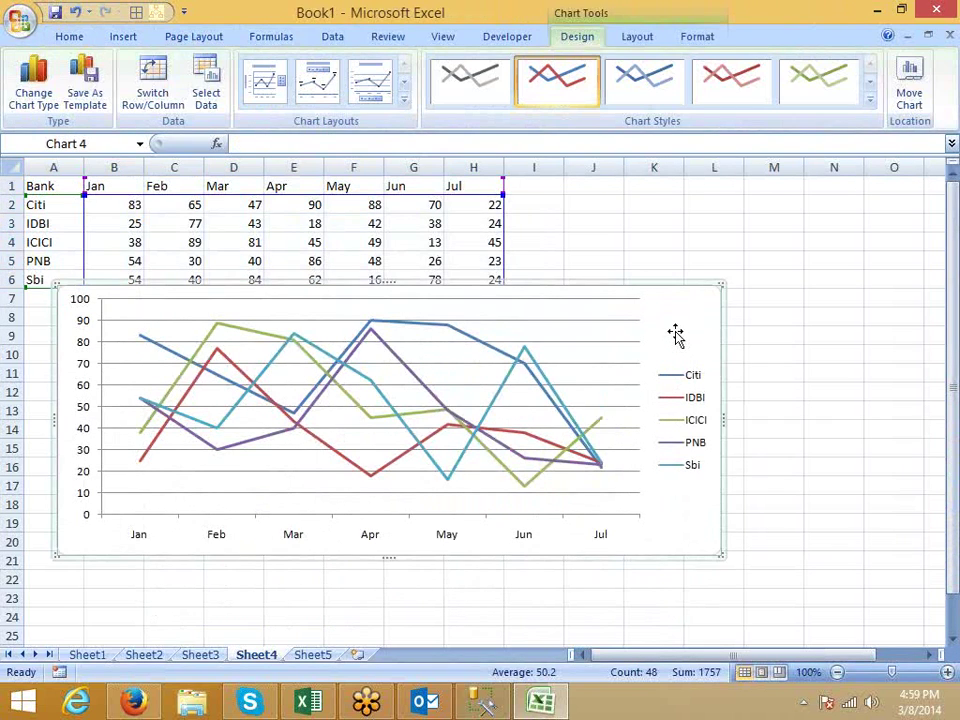
key("Delete")
- Insert a basic 2-D pie chart of the Bank and Jan columns, A1:B6, and move it below the data table
left_click(135, 36)
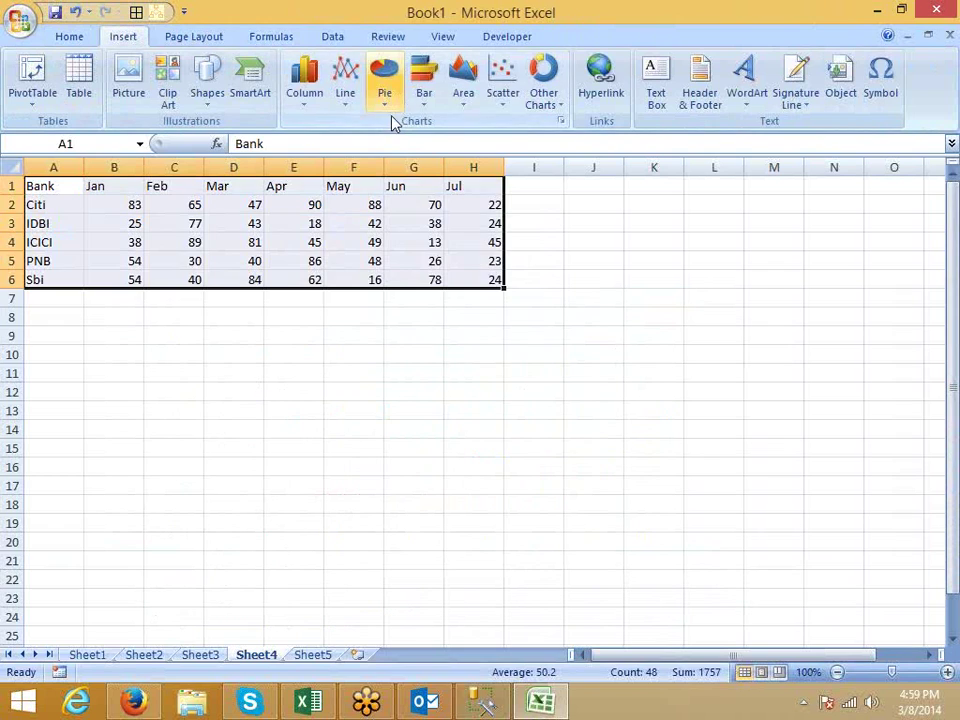
left_click(174, 429)
left_click(57, 190)
left_click_drag(57, 190, 118, 281)
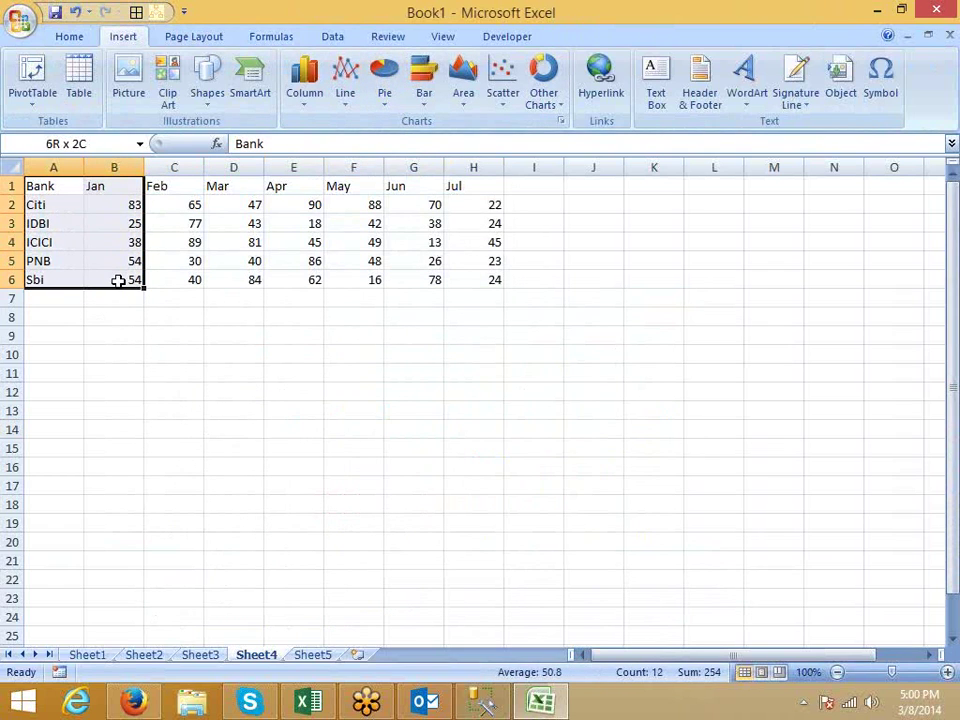
left_click(383, 108)
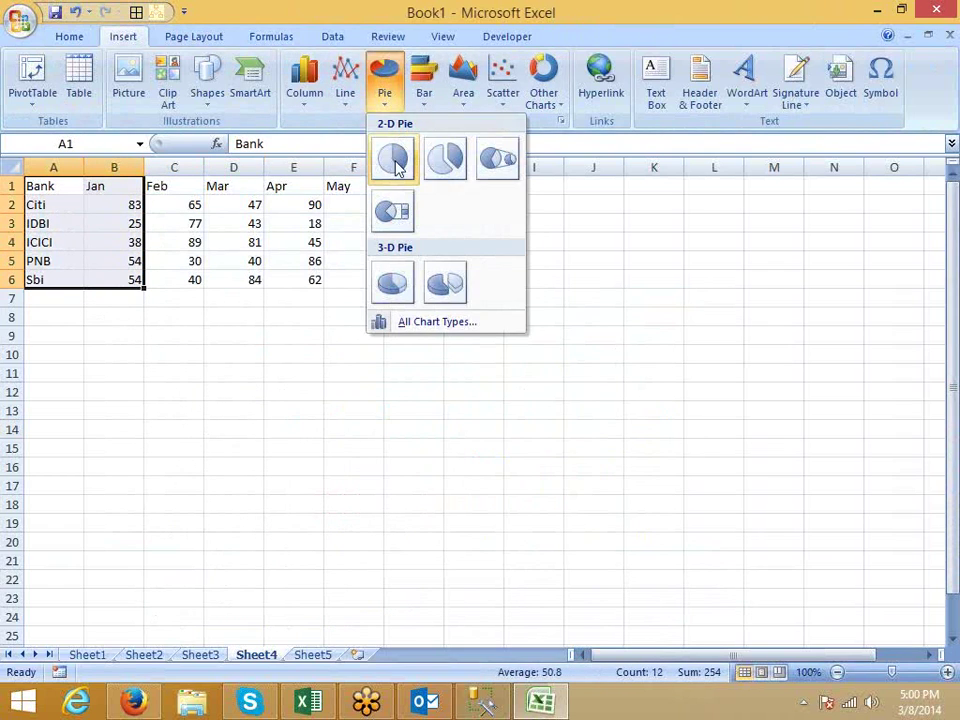
left_click(395, 169)
left_click_drag(252, 441, 92, 460)
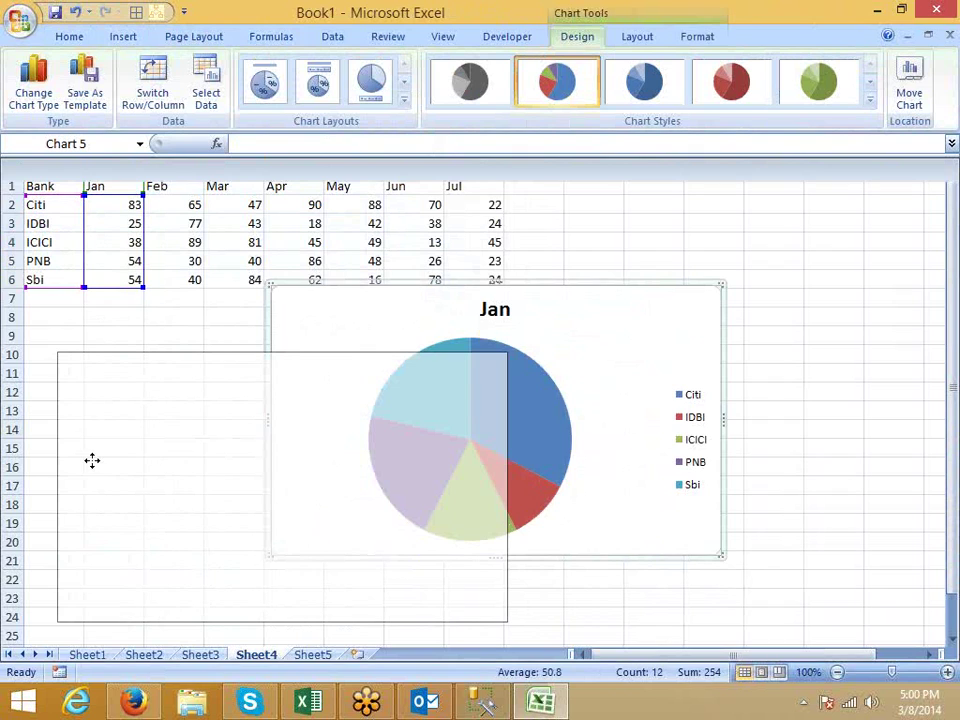
- Add data labels to the Jan pie chart showing both value and percentage
right_click(212, 434)
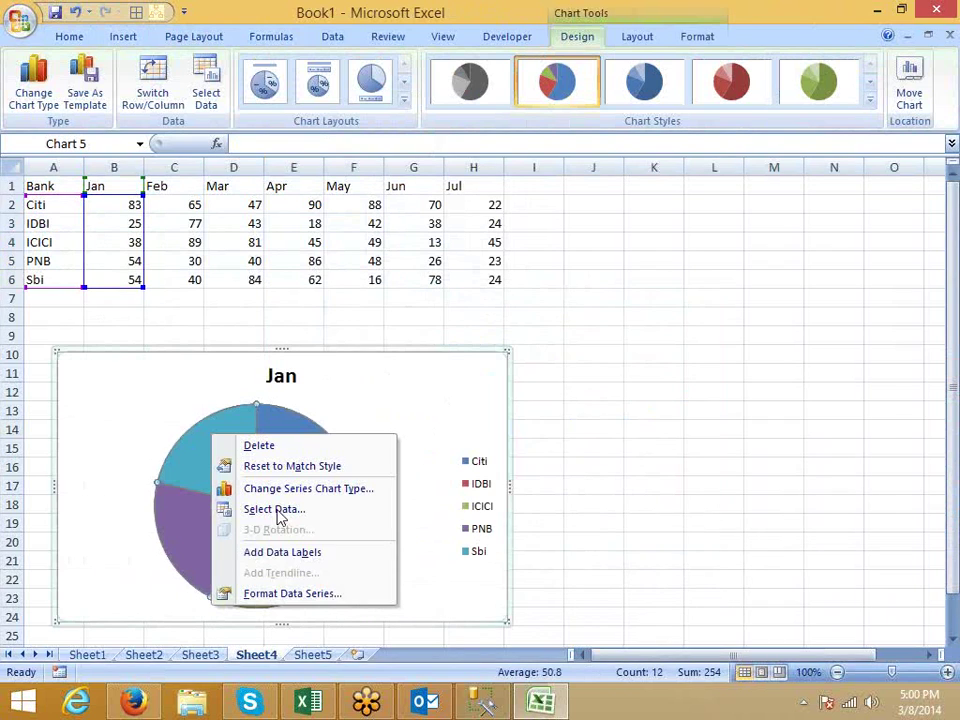
left_click(302, 562)
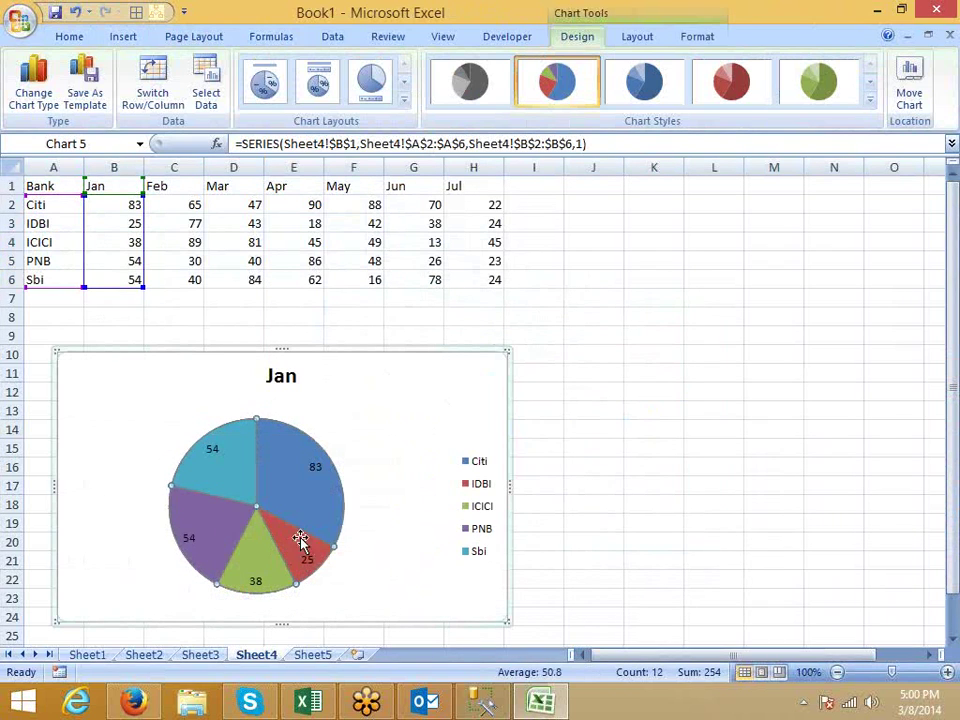
left_click(319, 471)
right_click(318, 471)
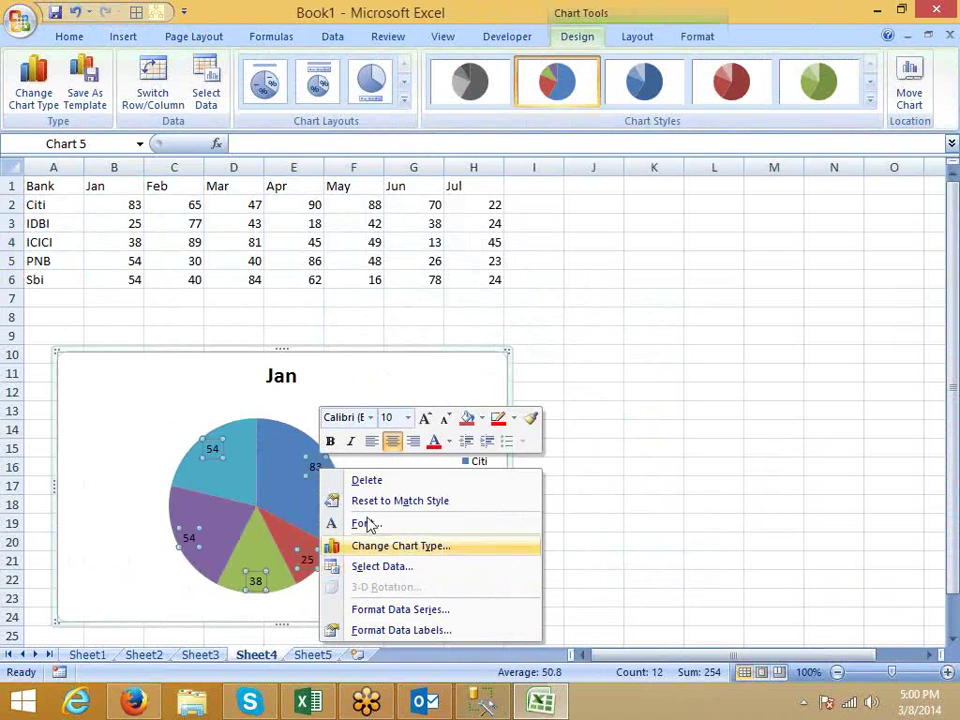
left_click(400, 630)
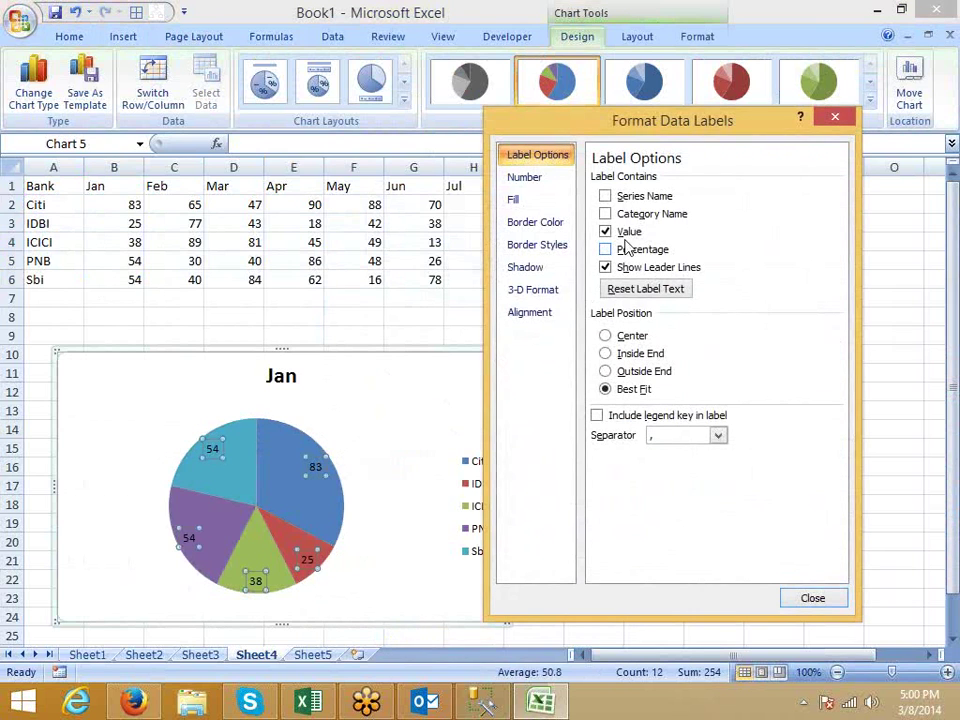
left_click(628, 250)
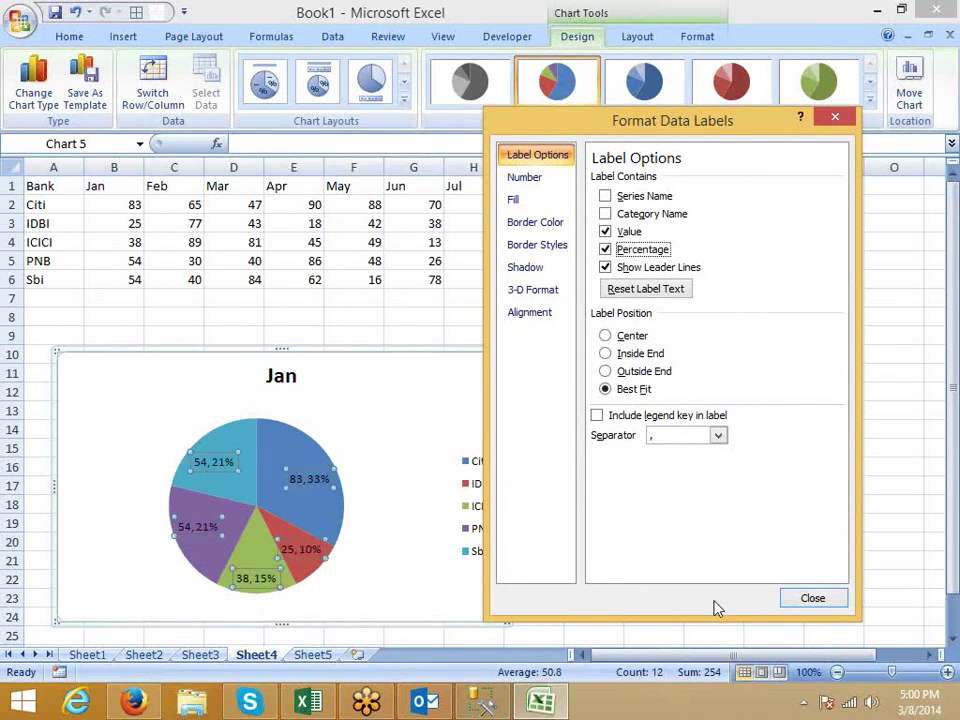
left_click(813, 599)
left_click(703, 531)
- Pull the IDBI slice outward from the Jan pie
left_click(306, 572)
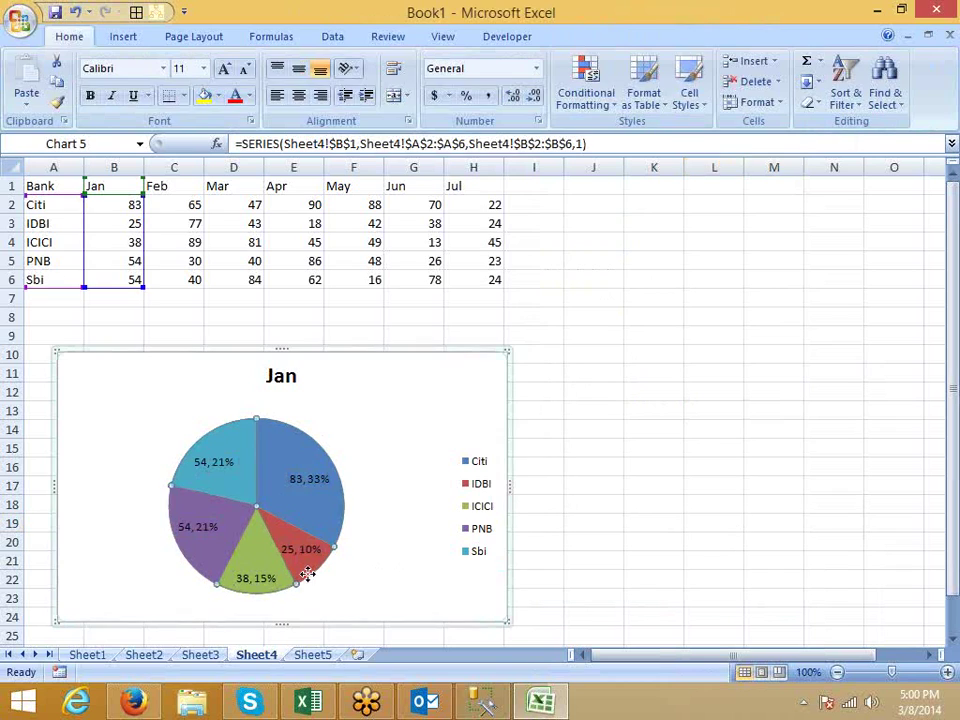
left_click(308, 580)
left_click_drag(306, 574, 336, 596)
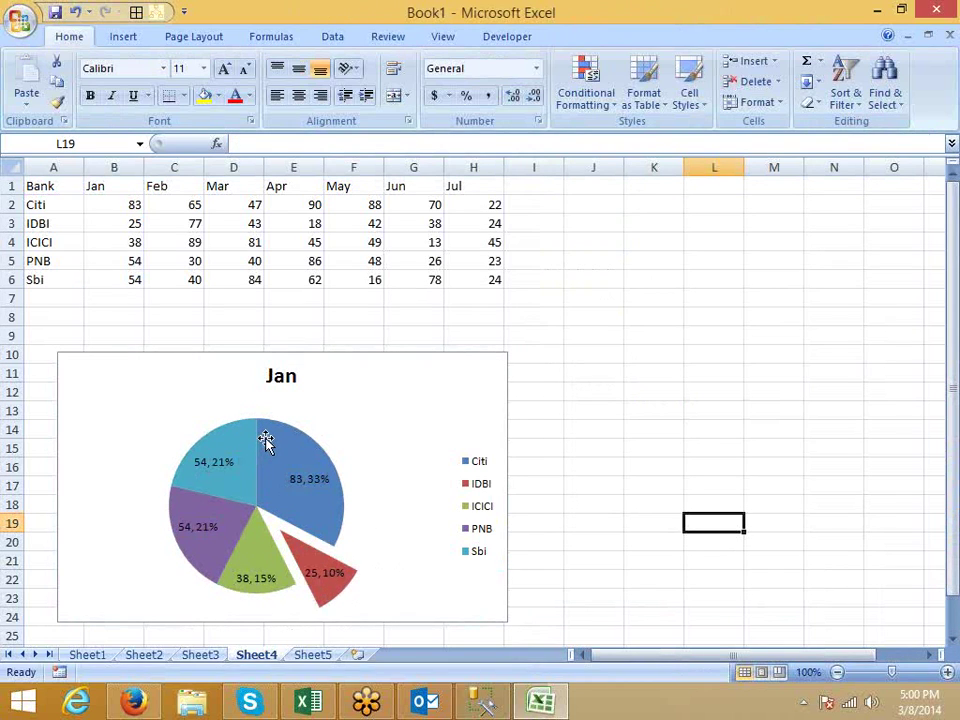
left_click(268, 440)
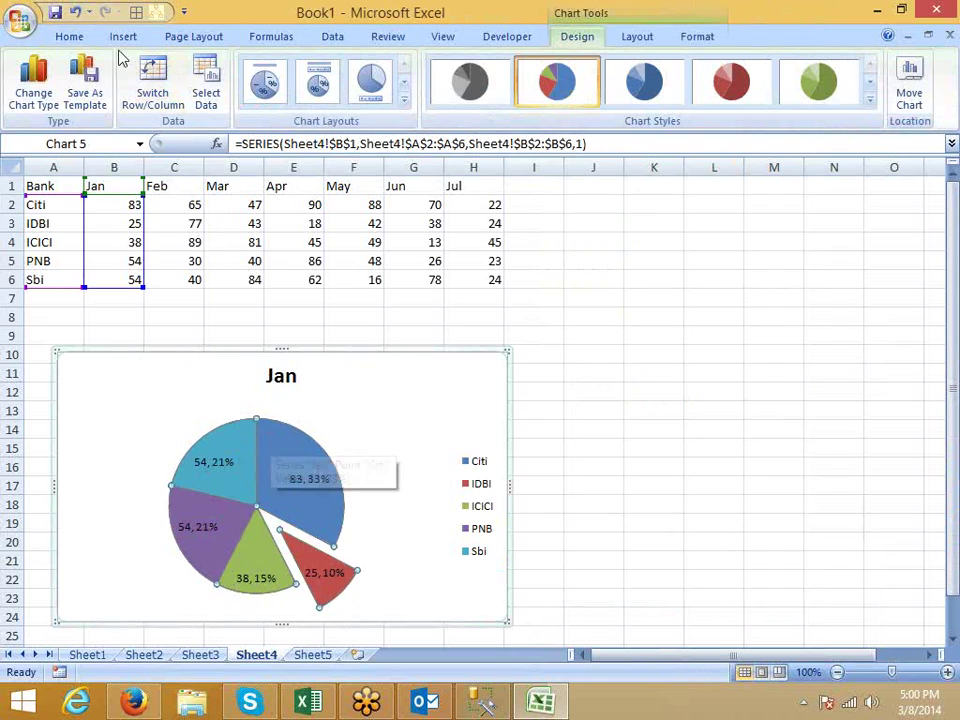
left_click(68, 38)
left_click(207, 98)
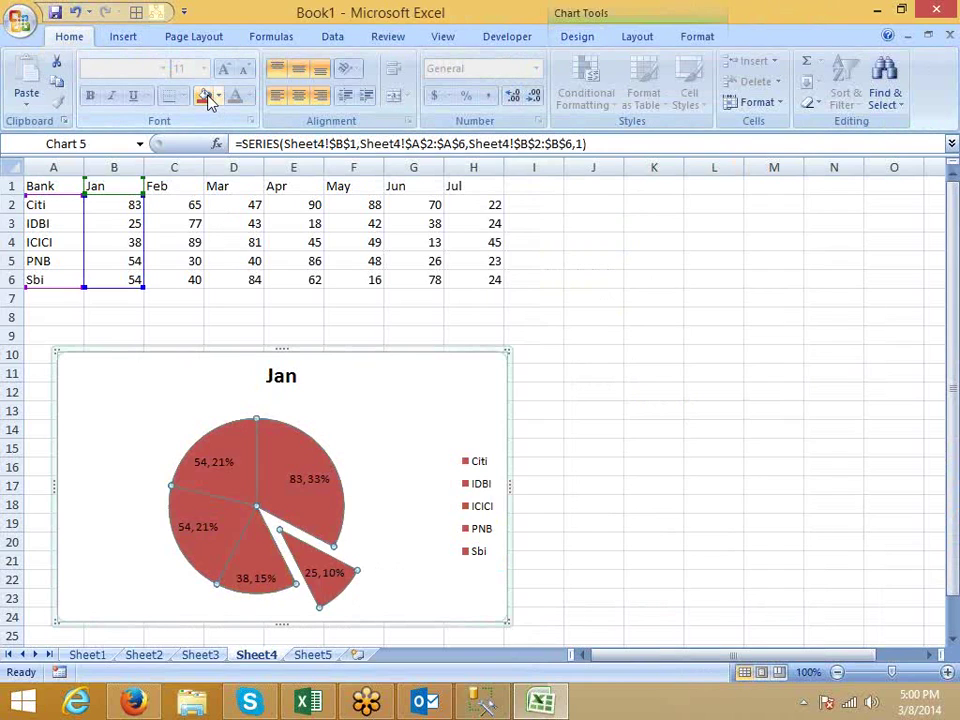
key("ctrl+z")
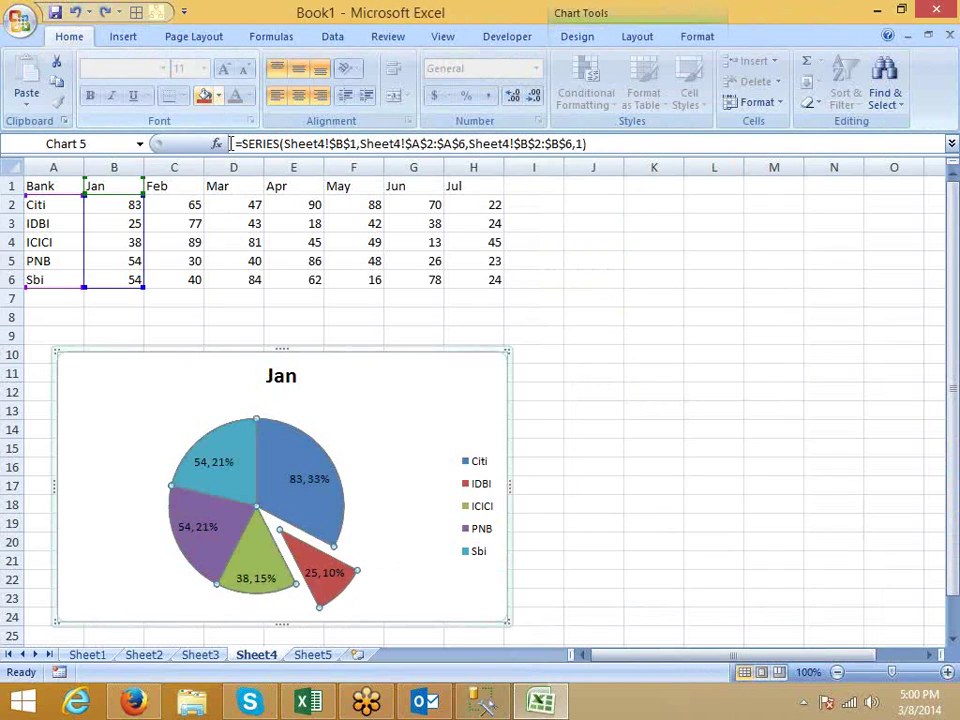
- Fill only the Citi slice of the Jan pie with standard dark blue
left_click(279, 465)
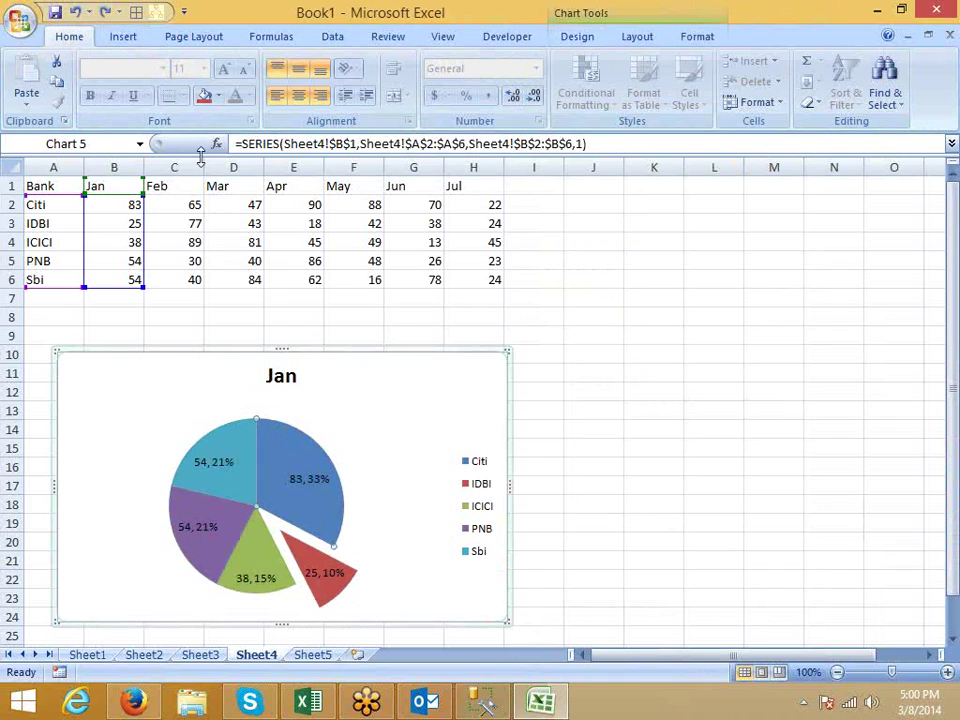
left_click(219, 96)
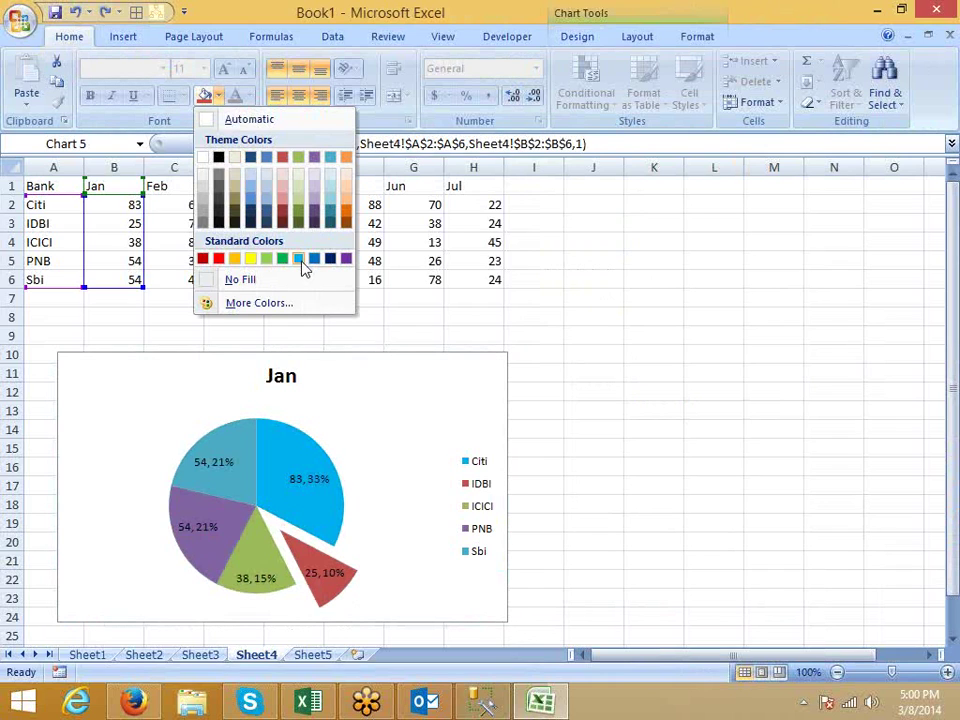
left_click(330, 262)
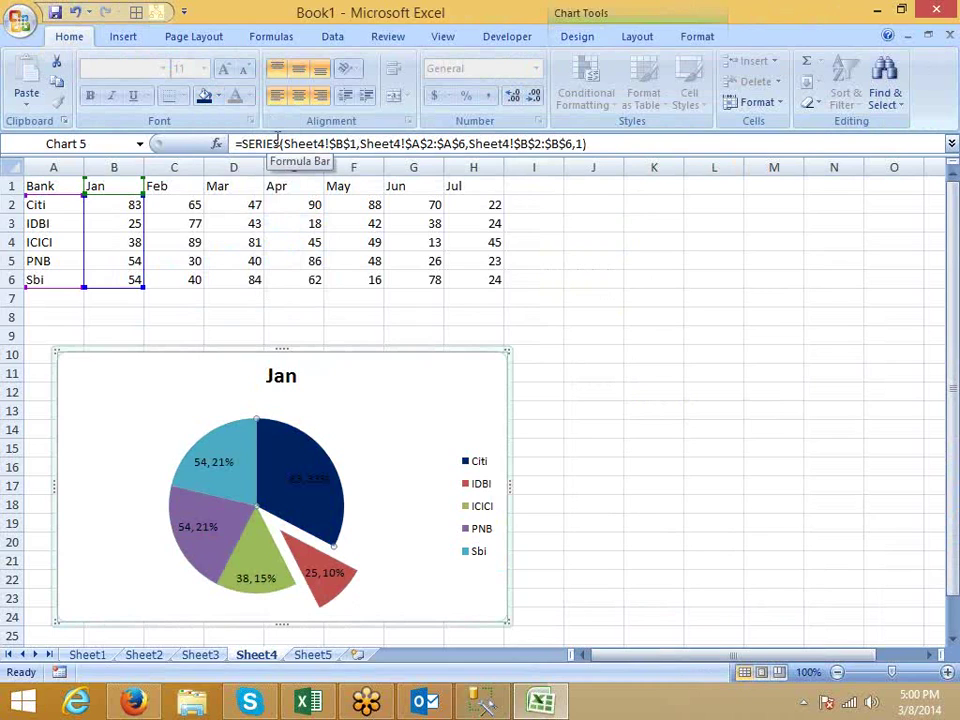
- Pull the ICICI slice slightly outward from the Jan pie, and delete the pie chart from Sheet4
left_click(265, 560)
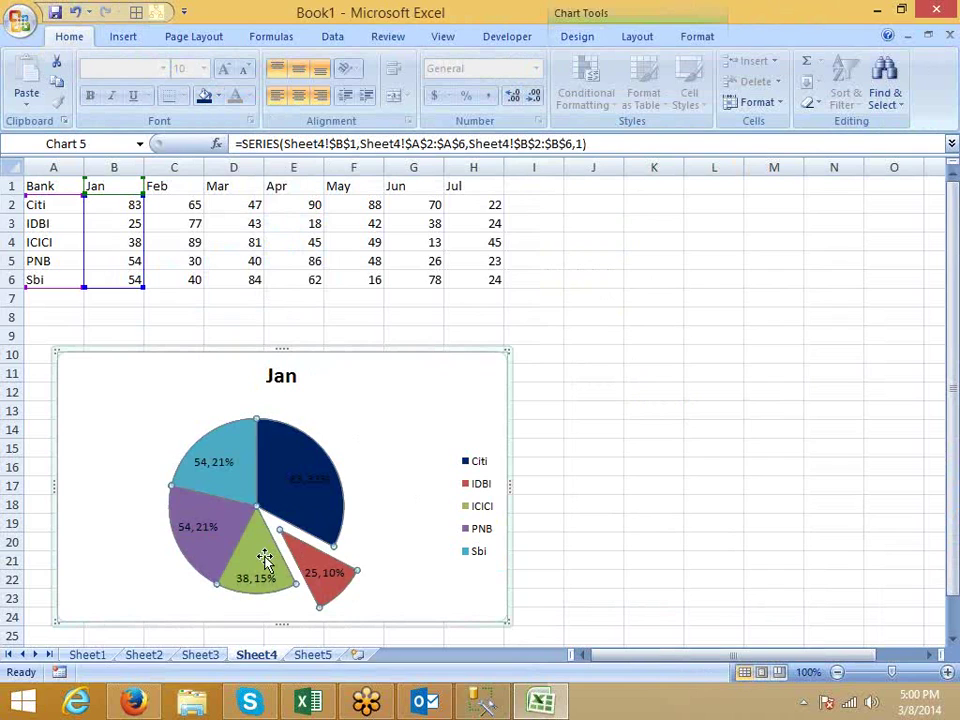
left_click(265, 560)
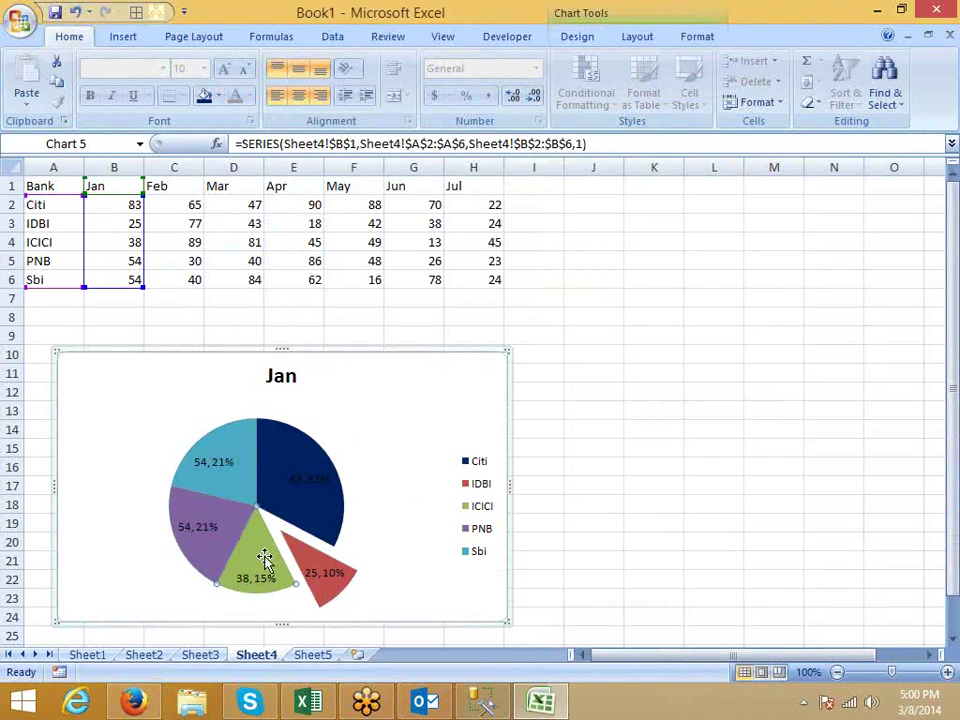
left_click_drag(265, 560, 267, 578)
left_click(632, 487)
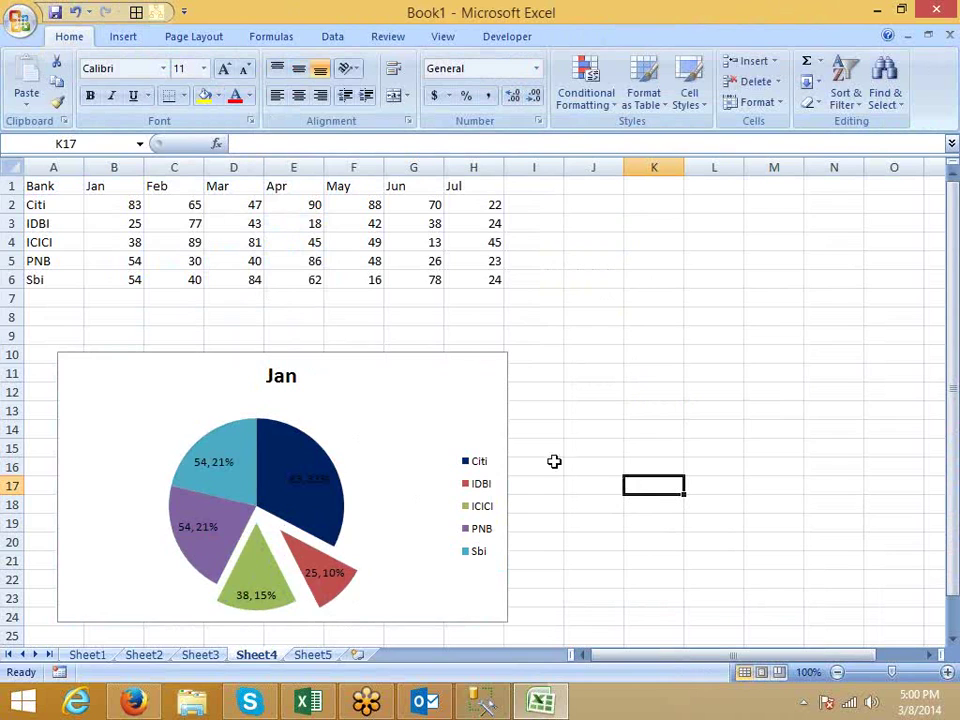
left_click(476, 392)
key("Delete")
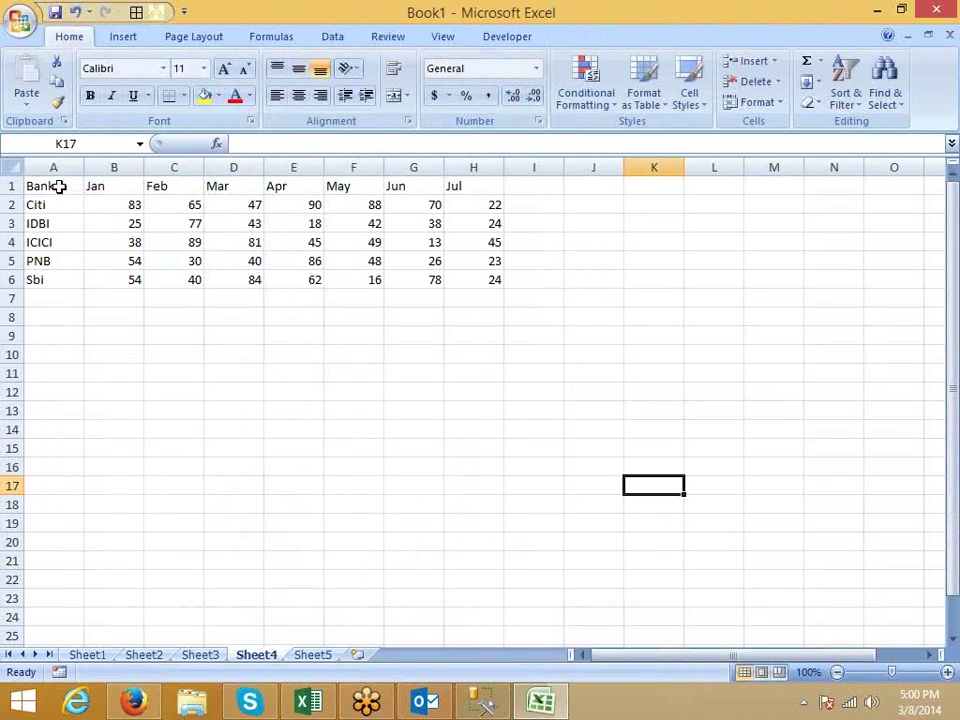
- Try an exploded 2-D pie chart of the Bank and Jan columns, A1:B6, and delete it
left_click_drag(58, 186, 112, 279)
left_click(118, 35)
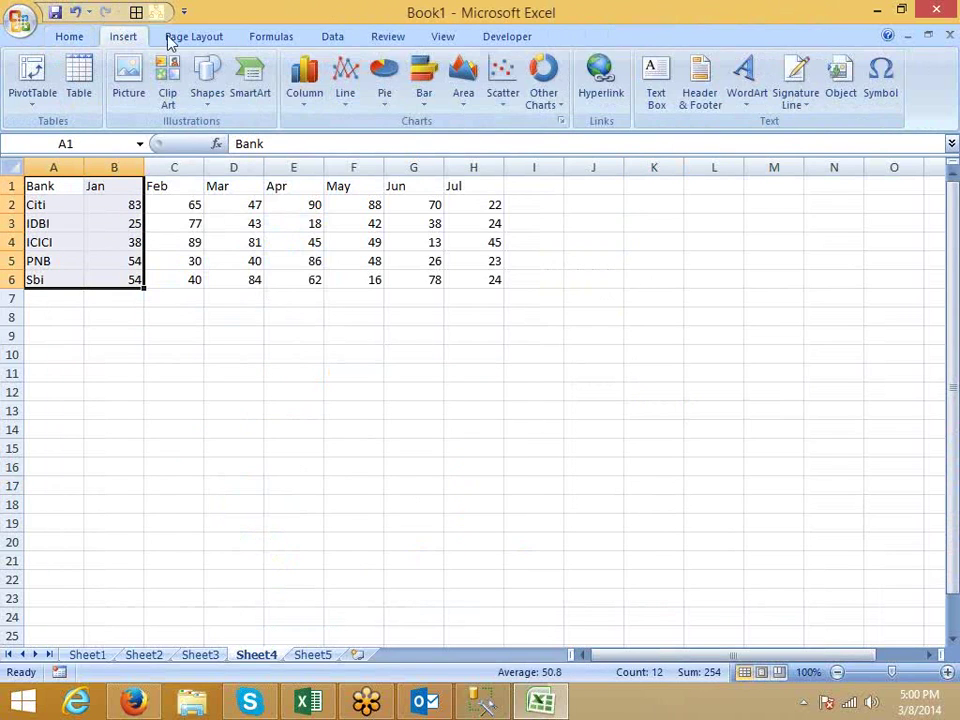
left_click(382, 88)
left_click(447, 158)
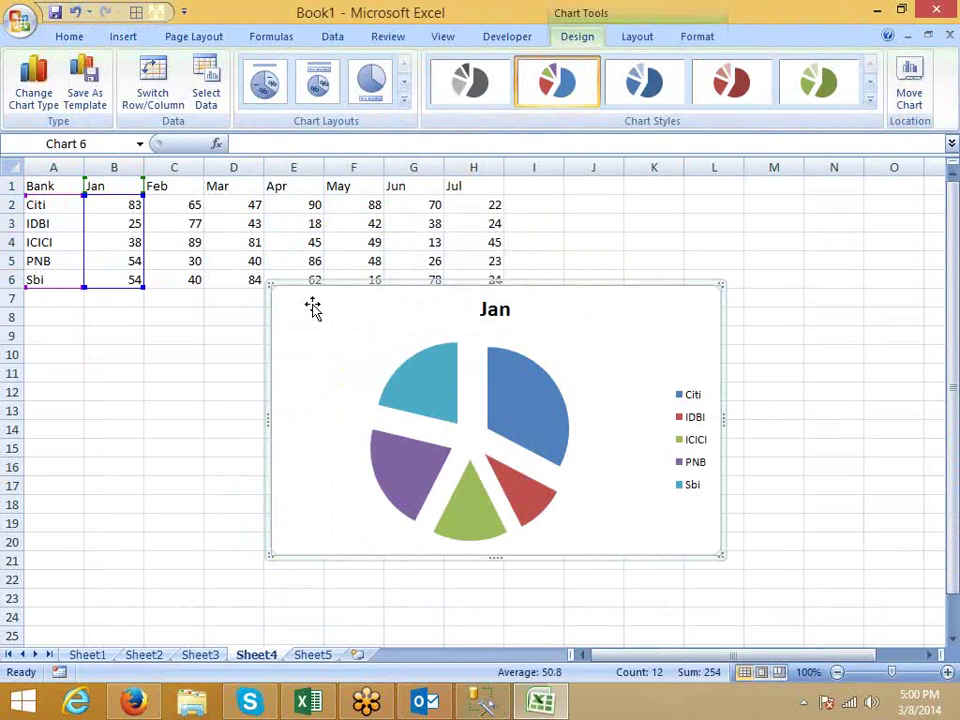
key("Delete")
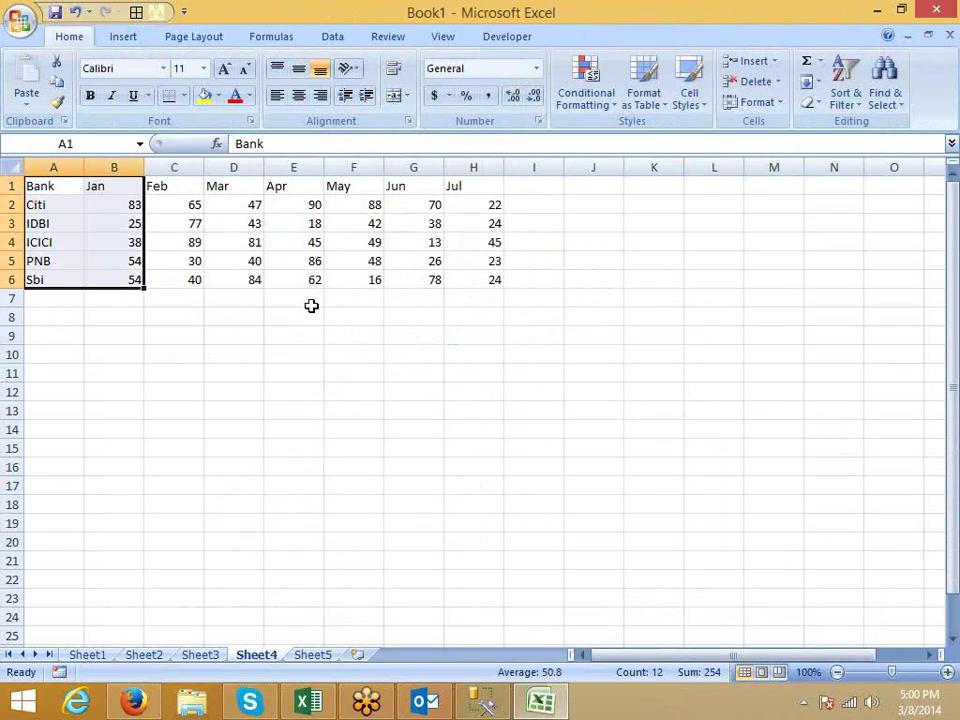
- Look through the column and pie chart types, insert the exploded 2-D pie of the Jan data once more, and delete it
left_click(133, 36)
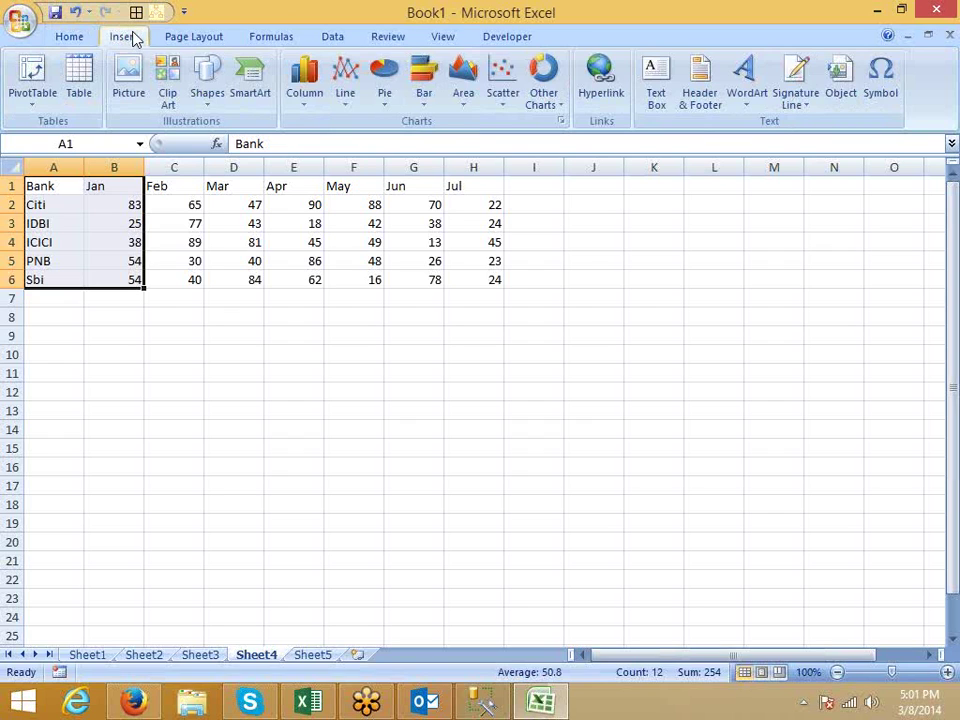
left_click(306, 98)
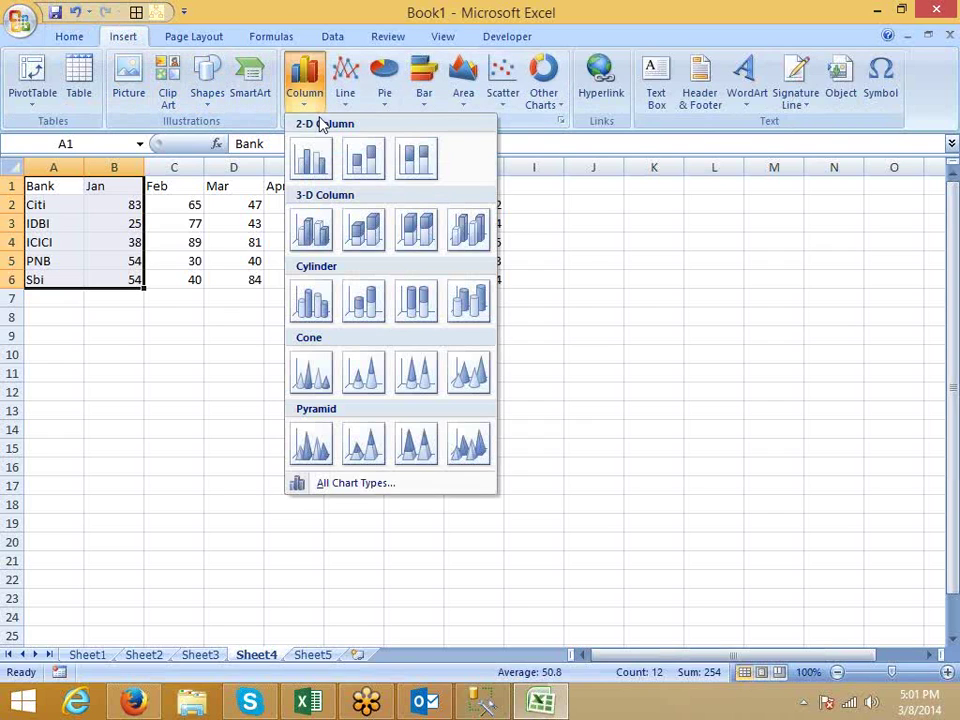
left_click(386, 104)
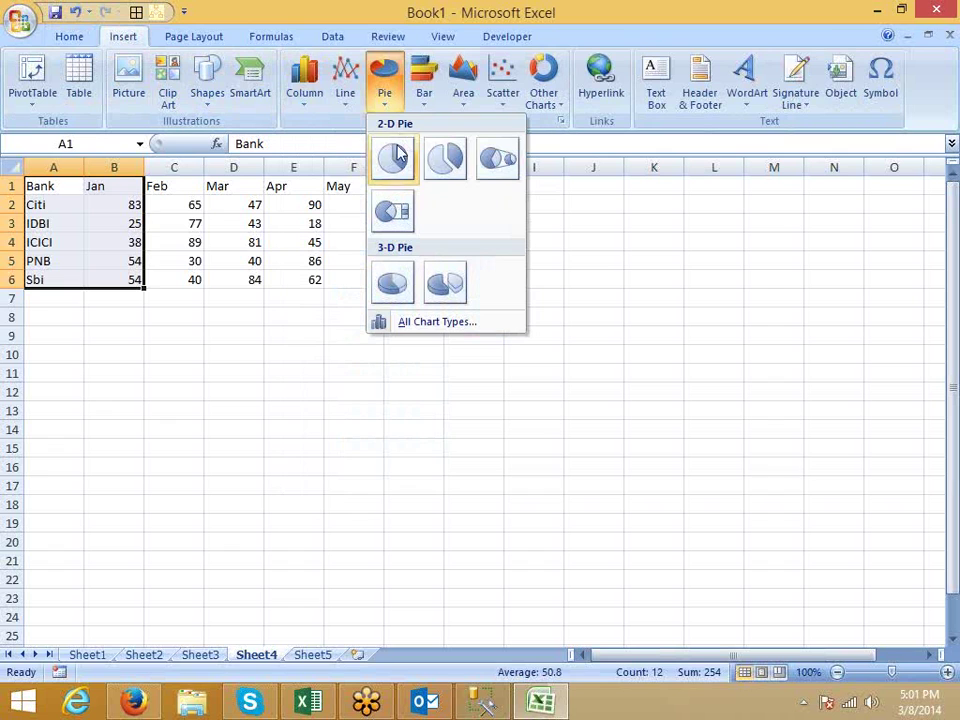
left_click(438, 158)
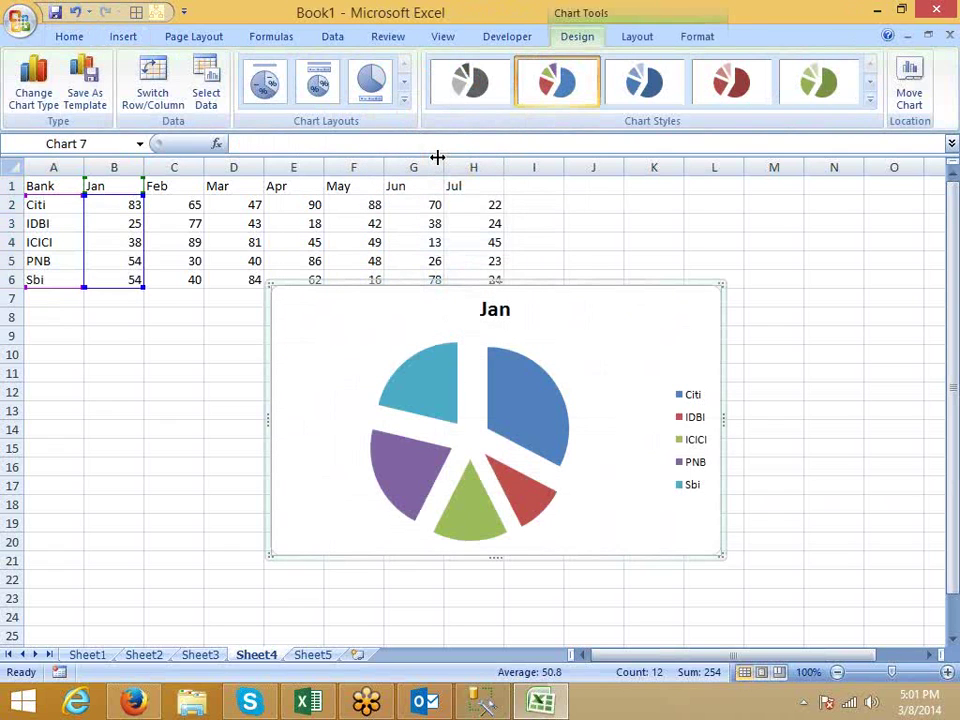
key("Delete")
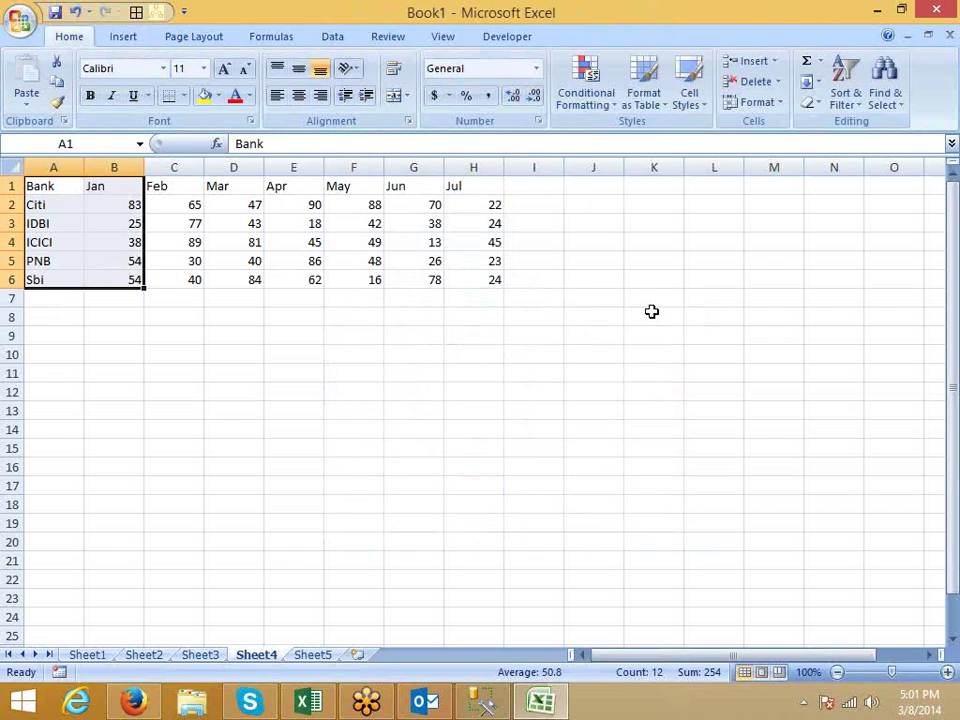
- Set the Jan value to 1 for Sbi in B6 and to 2 for PNB in B5
left_click(167, 313)
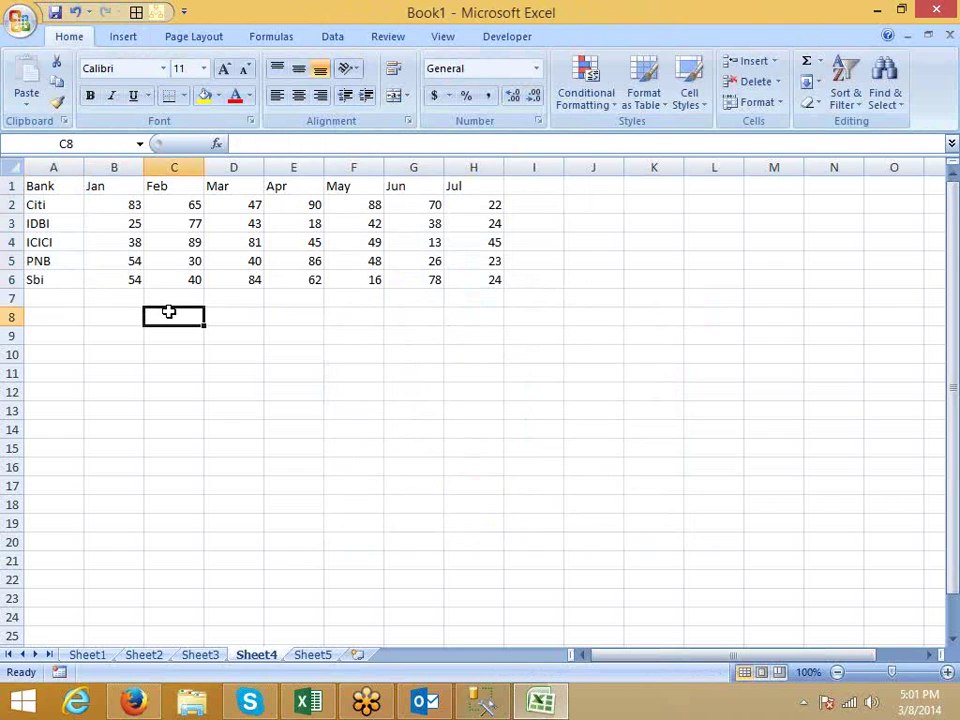
left_click(117, 281)
type("1")
left_click(122, 261)
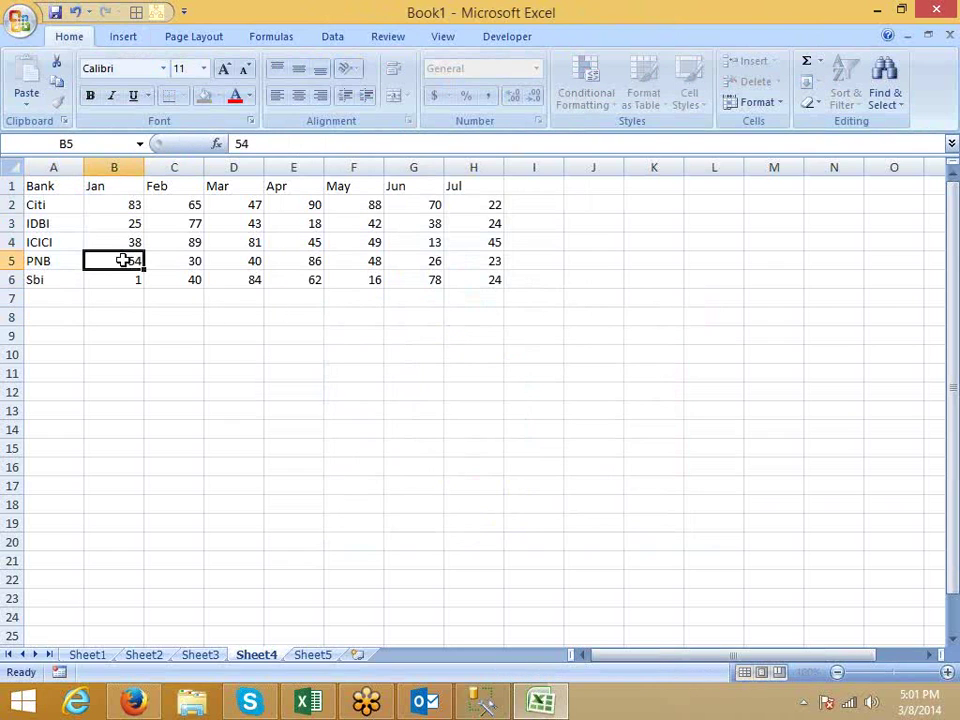
type("2")
left_click(120, 316)
- Try a basic 2-D pie chart of A1:B6 with the small PNB and Sbi values, and delete it
left_click_drag(38, 189, 122, 280)
left_click(128, 37)
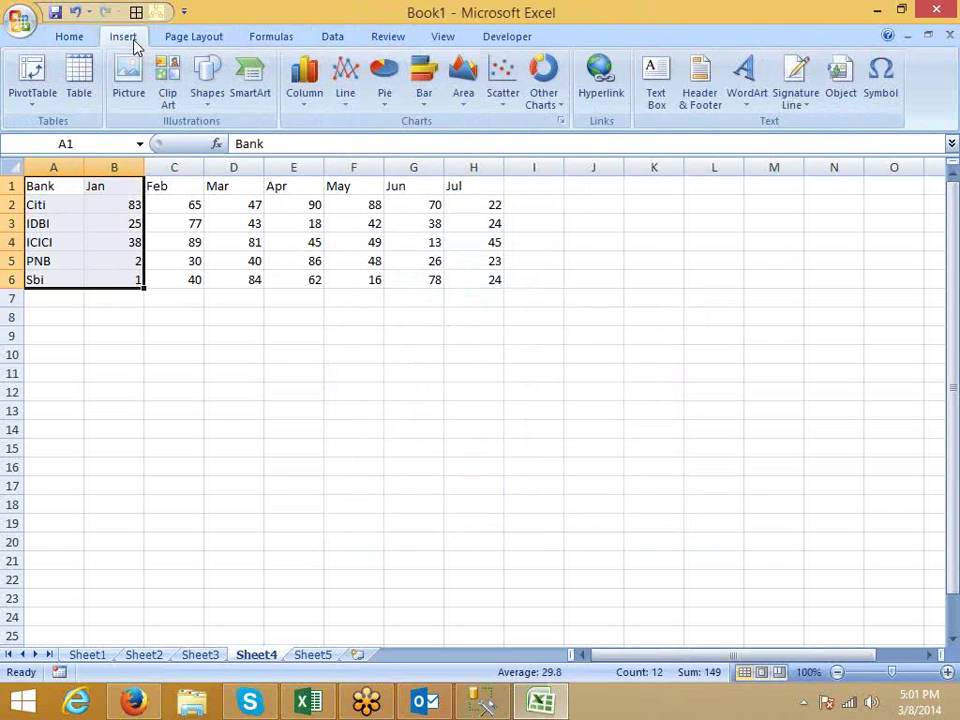
left_click(386, 95)
left_click(380, 163)
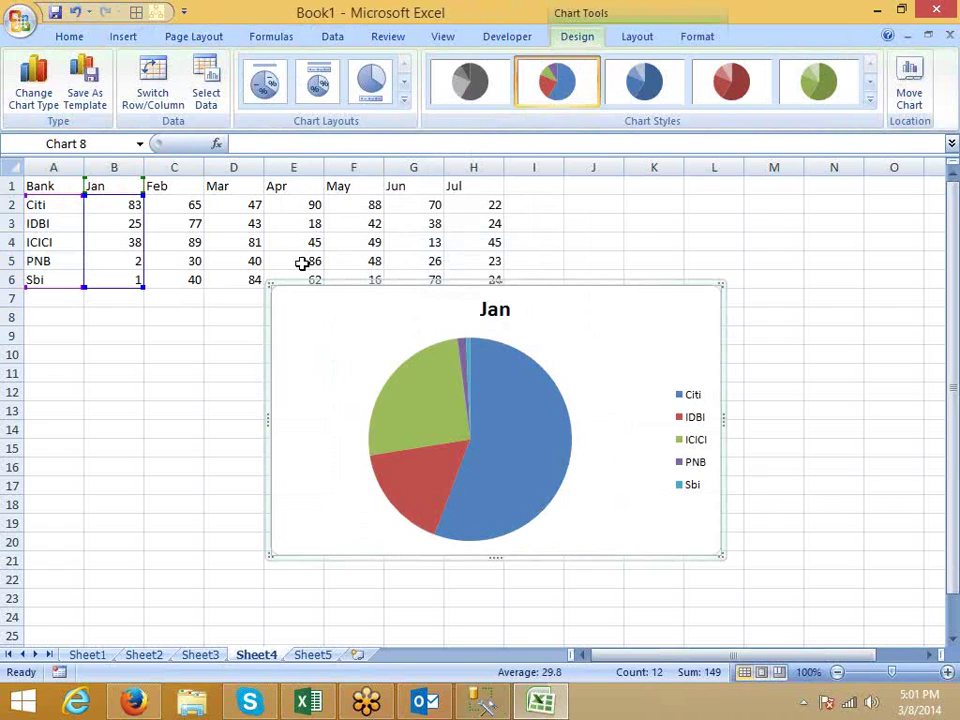
key("Escape")
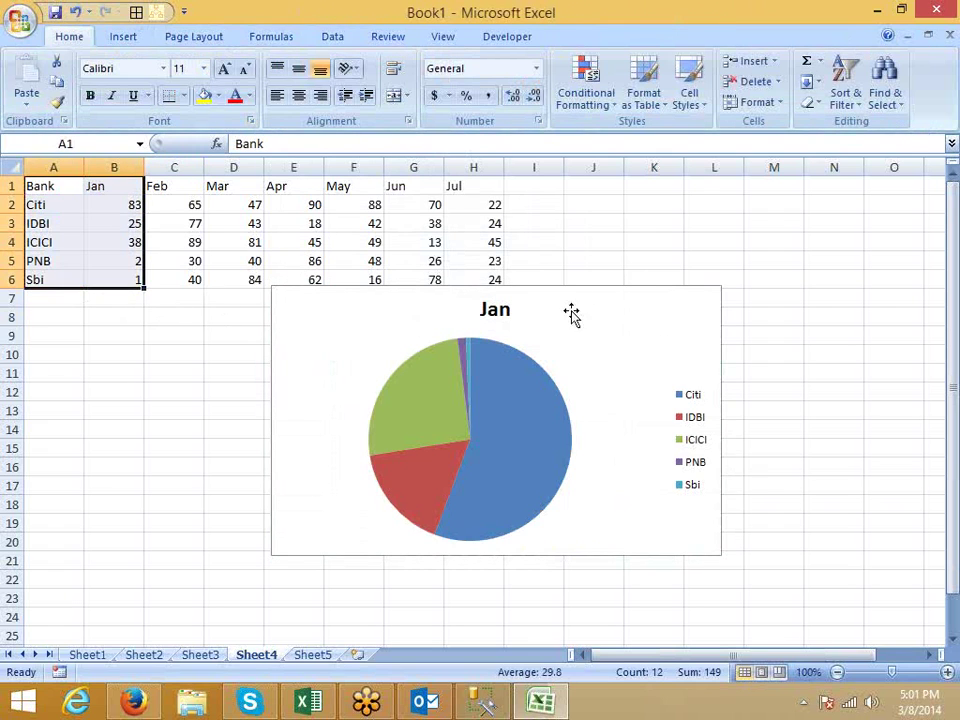
left_click(609, 310)
key("Delete")
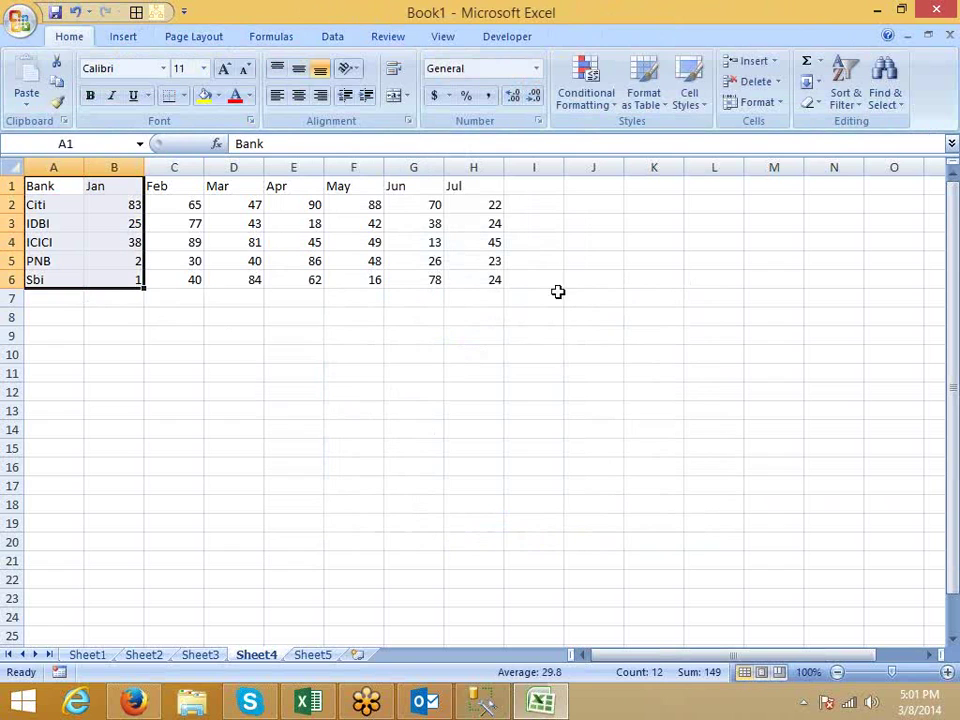
- Insert a Pie of Pie chart from the Bank and Jan columns, A1:B6, and move it below the data table
left_click(121, 37)
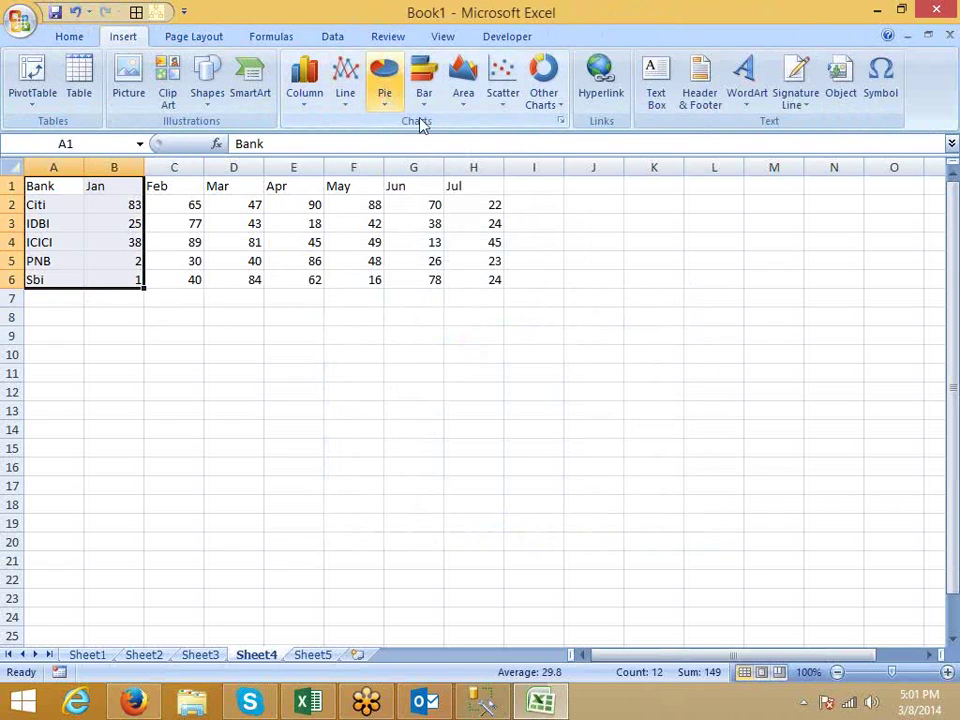
left_click(384, 82)
left_click(492, 156)
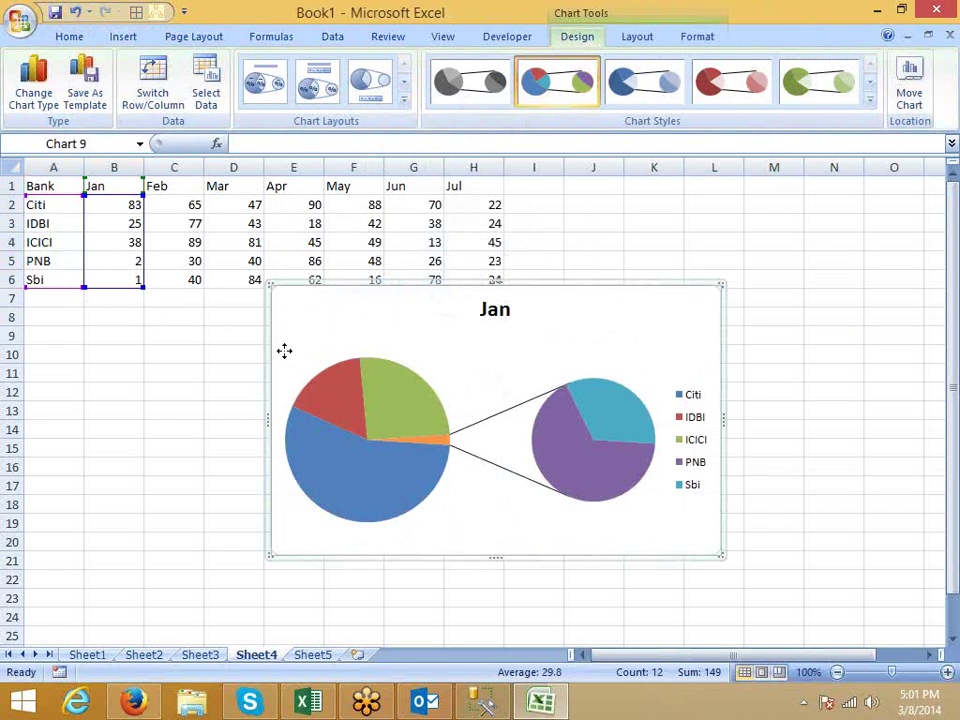
left_click_drag(300, 326, 142, 374)
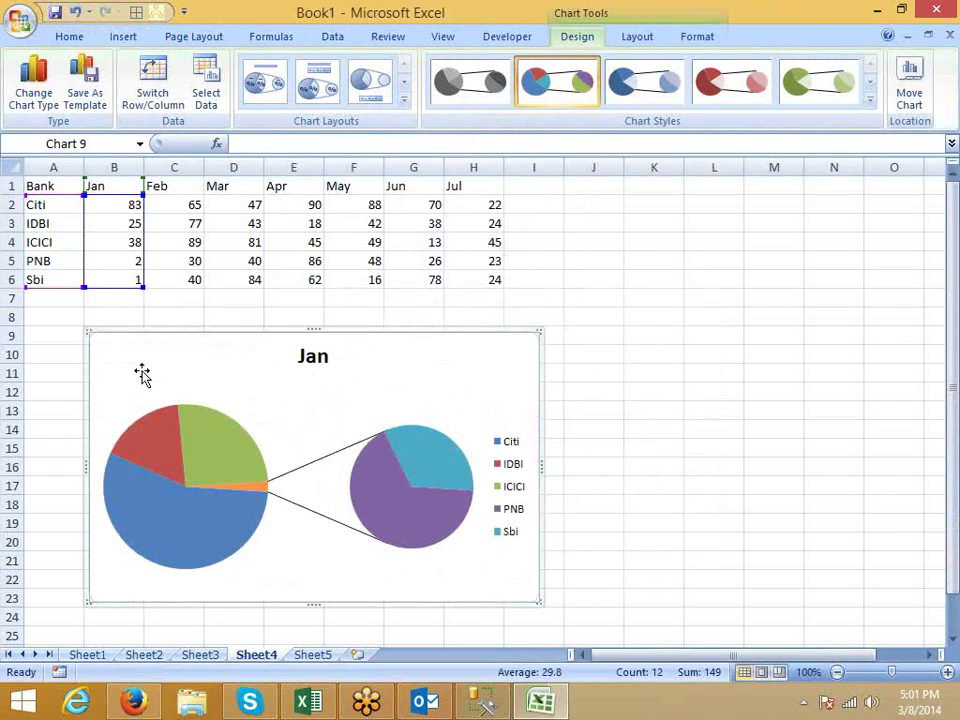
- Format the Jan data series of the Pie of Pie chart with a gap width of 70%
right_click(229, 489)
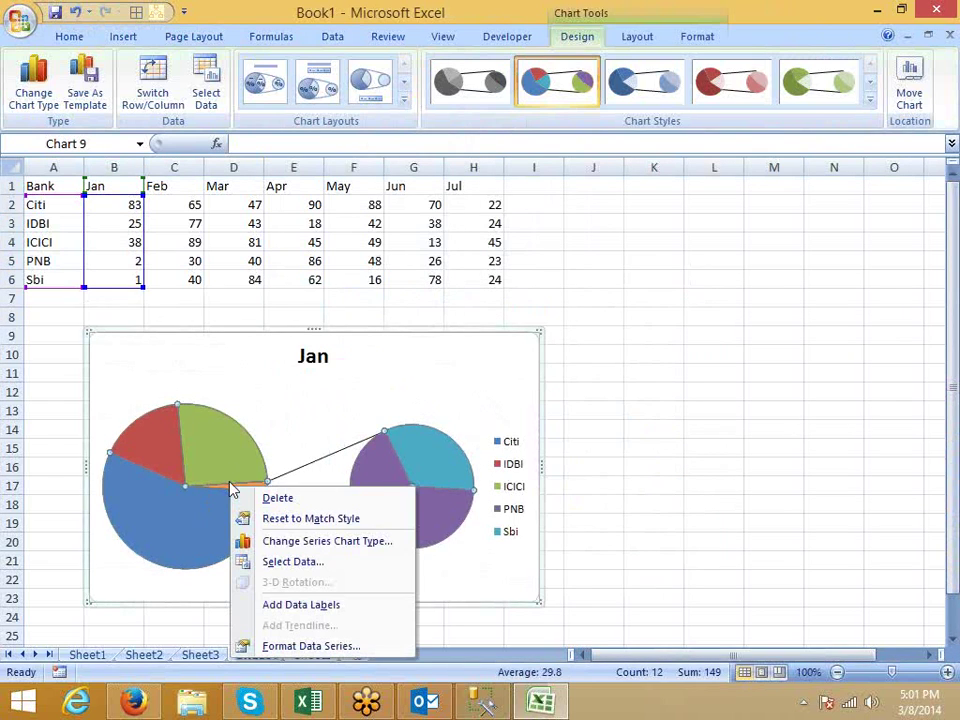
key("Escape")
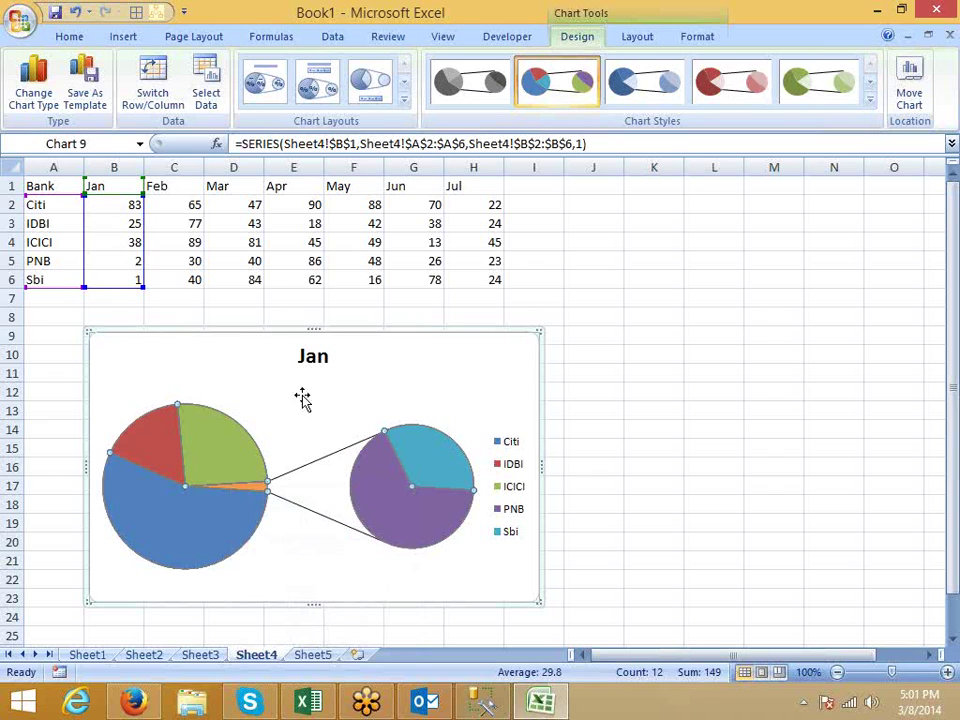
left_click(384, 514)
left_click(306, 561)
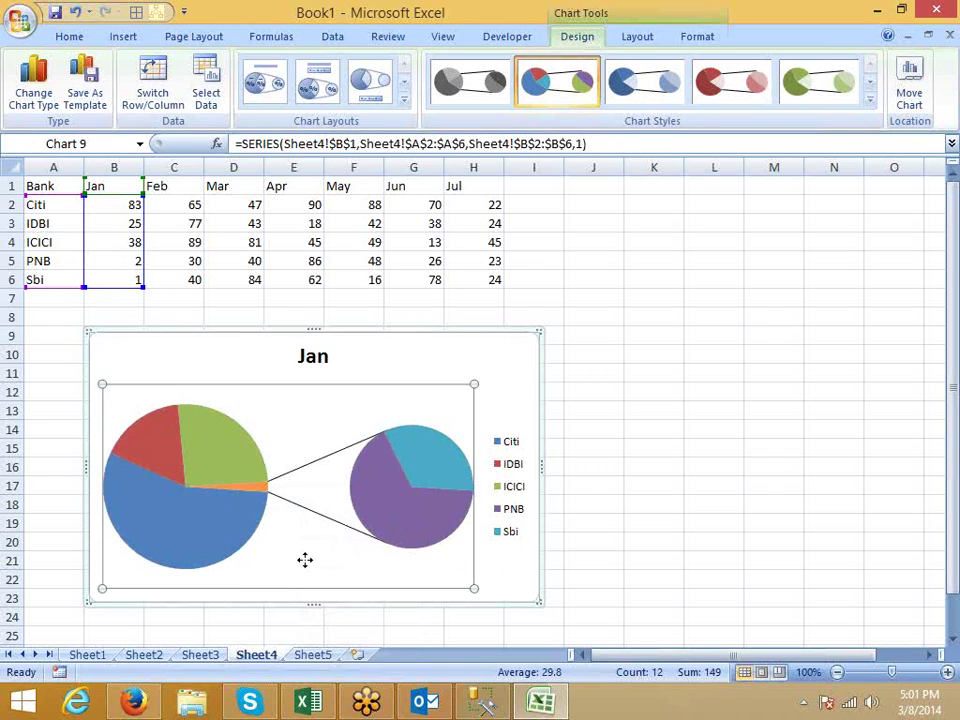
left_click(248, 525)
right_click(248, 528)
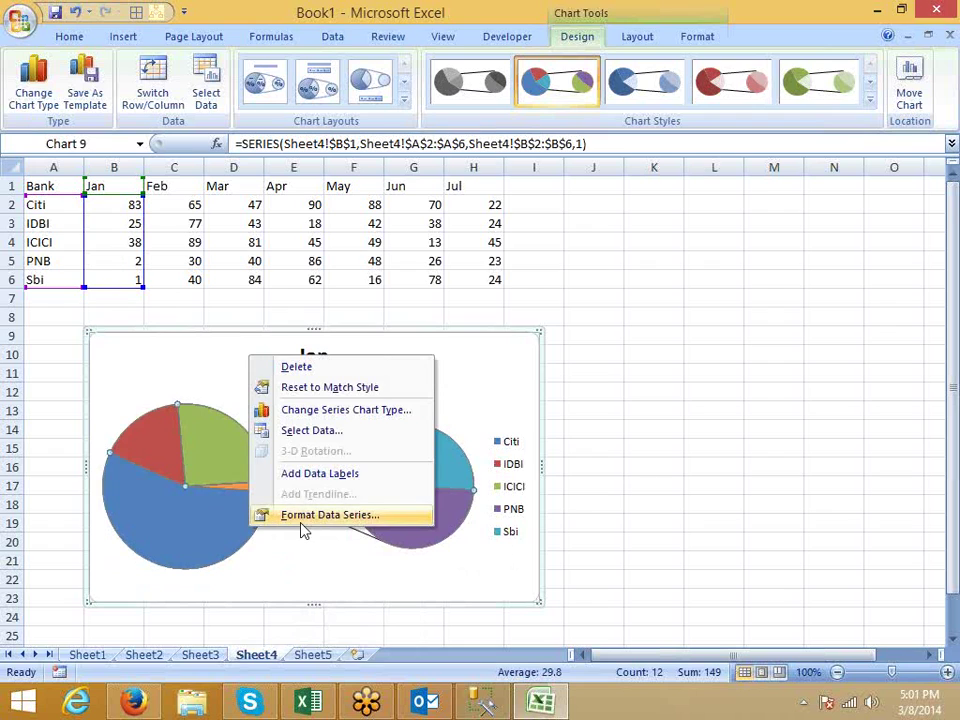
left_click(302, 517)
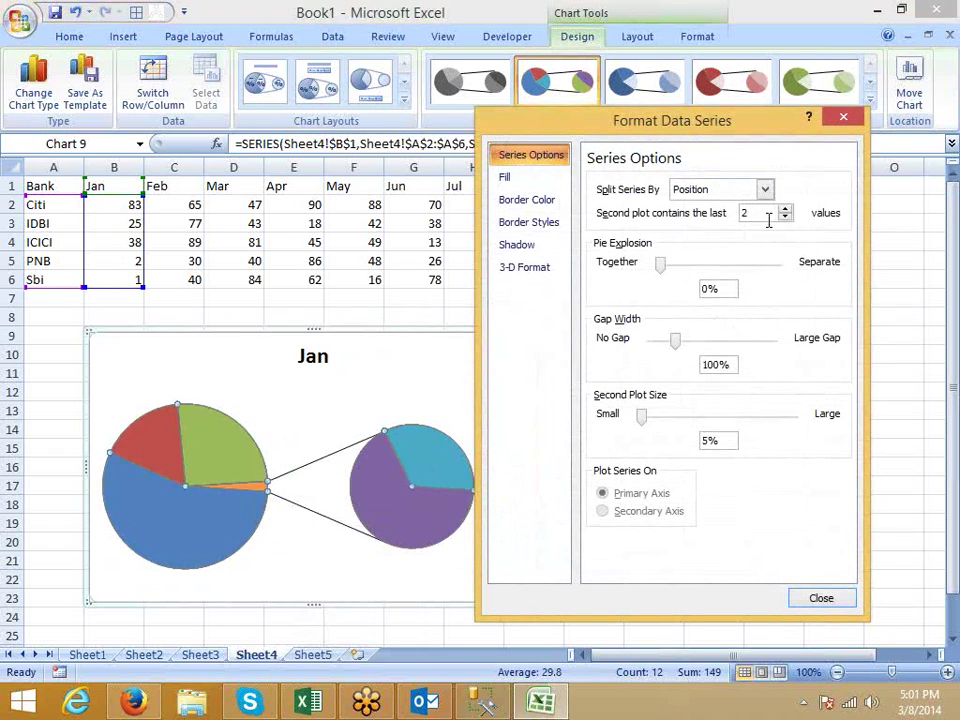
left_click_drag(768, 220, 718, 230)
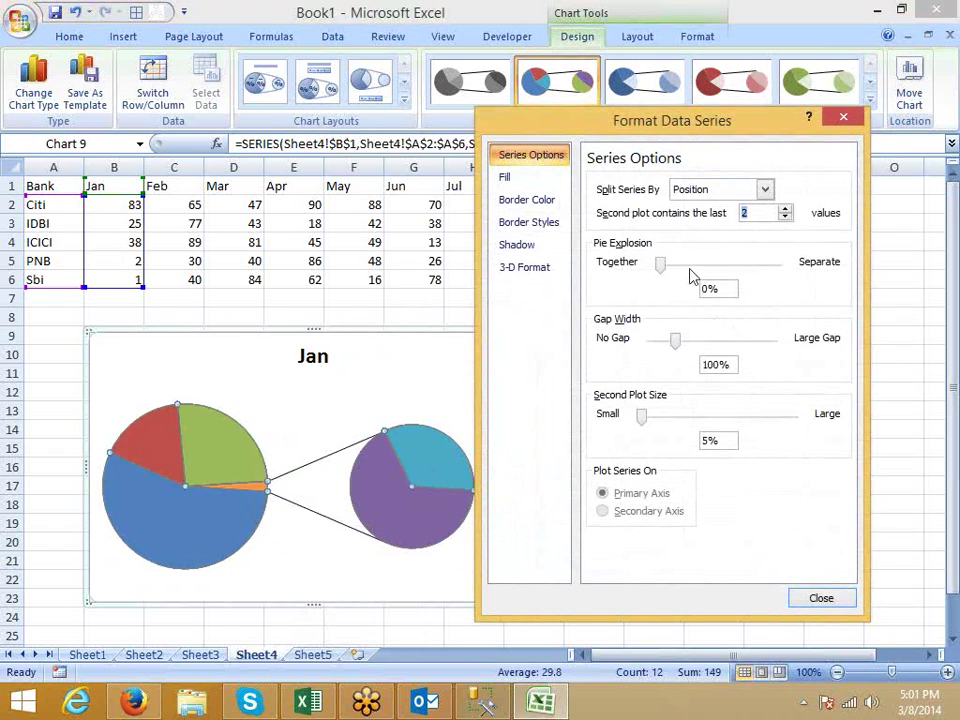
left_click_drag(690, 277, 658, 272)
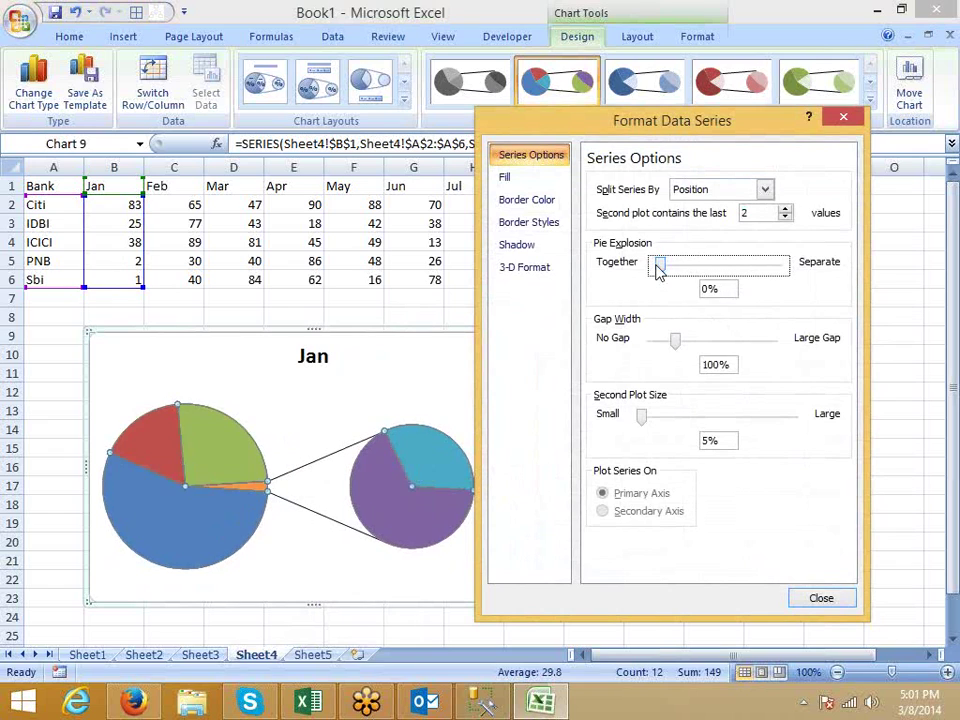
left_click_drag(675, 342, 703, 347)
left_click(663, 340)
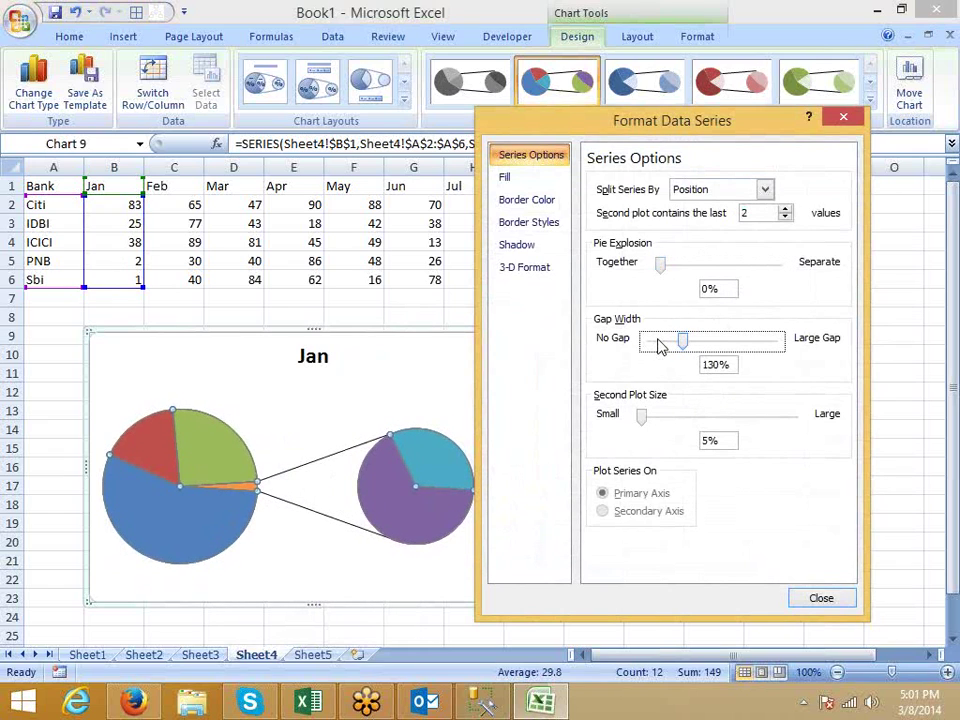
- Set the second plot size to 41%, view the series fill options, and finish formatting
left_click(660, 428)
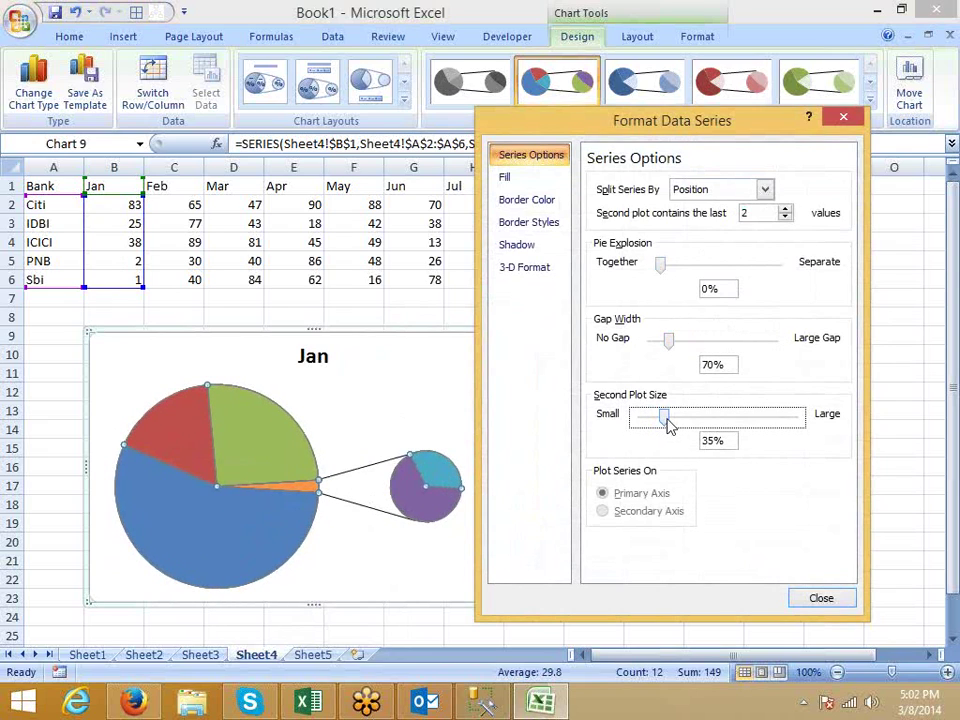
mouse_move(663, 425)
left_mouse_down()
mouse_move(784, 424)
mouse_move(667, 425)
left_mouse_up()
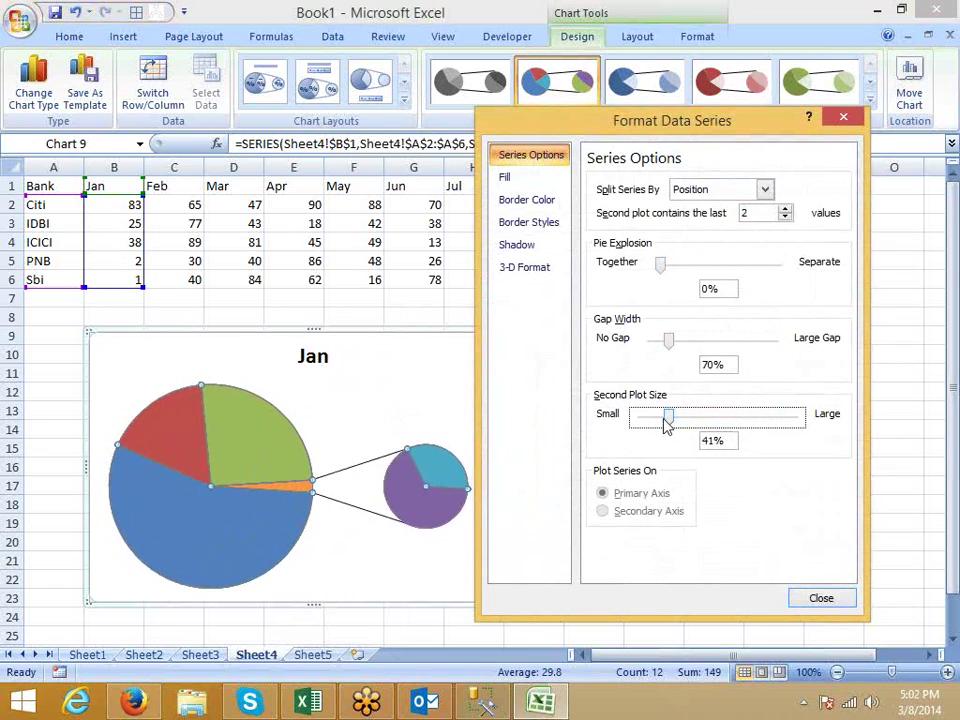
left_click(516, 199)
left_click(510, 180)
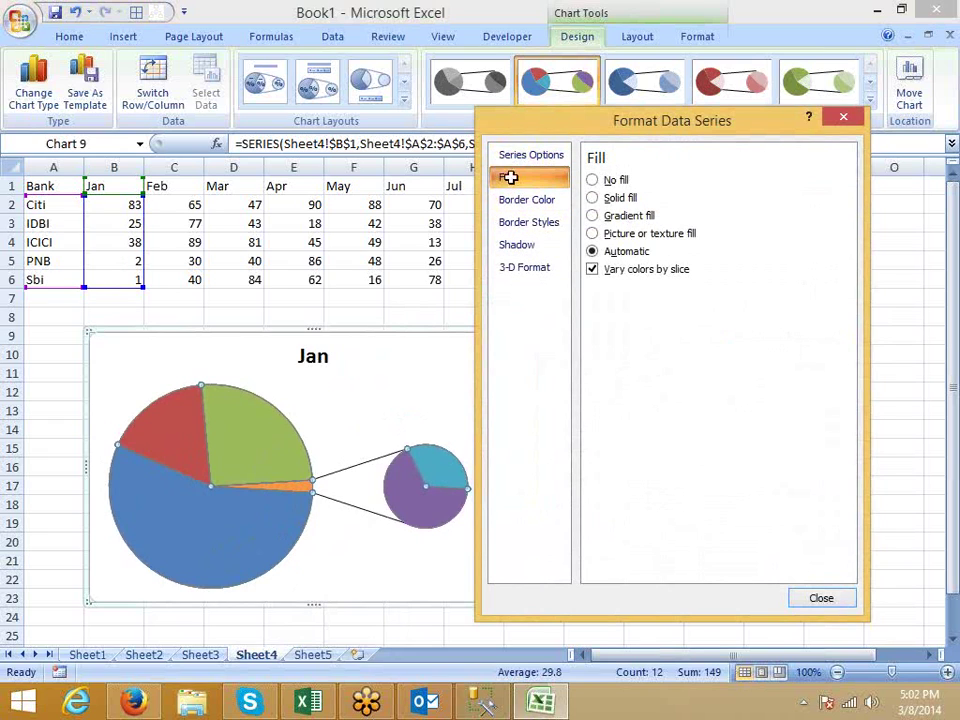
key("Escape")
left_click(496, 396)
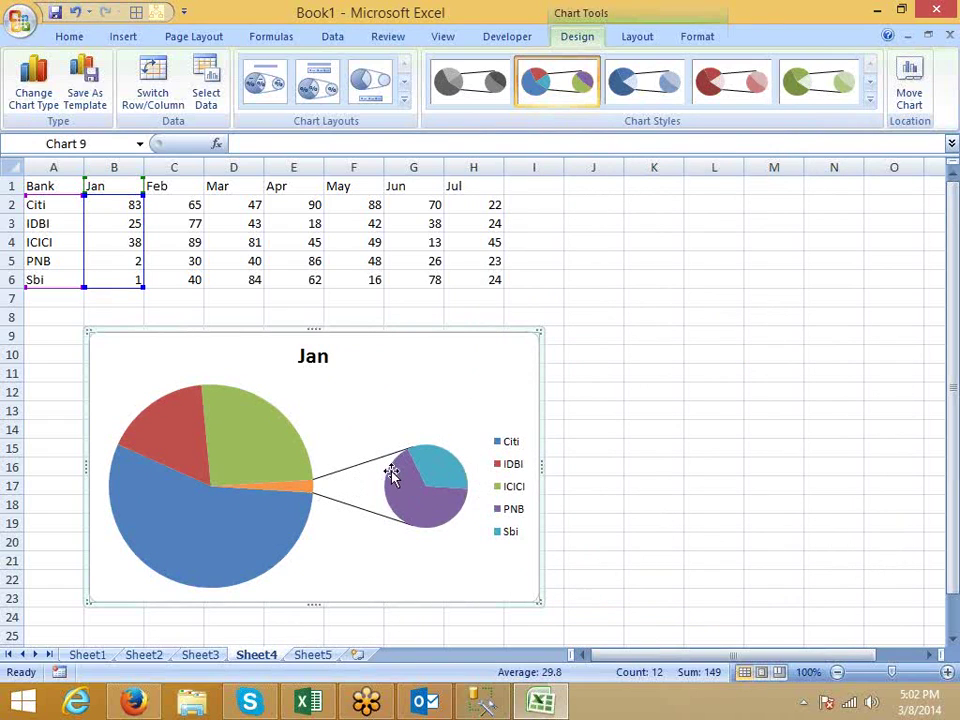
- Format the Jan series so the second plot contains the last 3 values, and delete the Pie of Pie chart
mouse_move(389, 477)
left_click(311, 476)
right_click(311, 476)
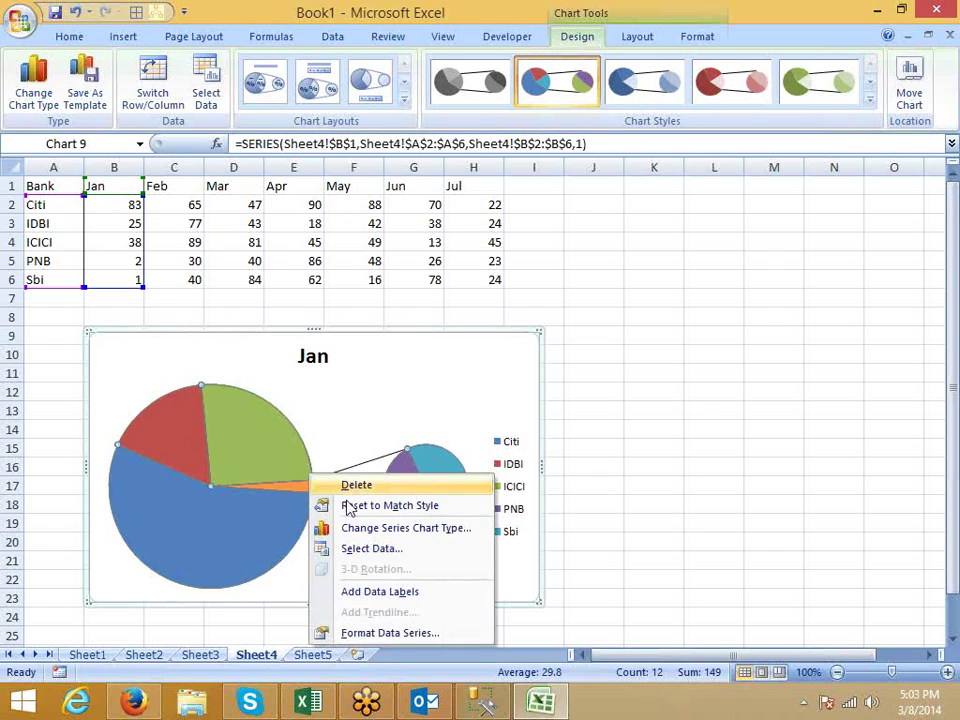
left_click(380, 633)
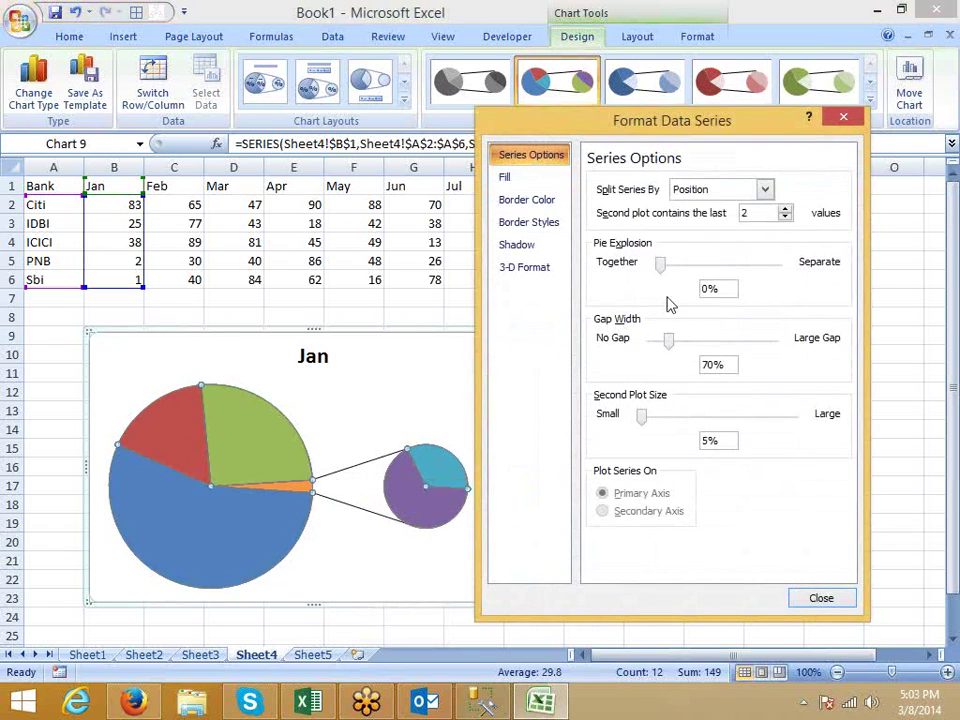
double_click(744, 213)
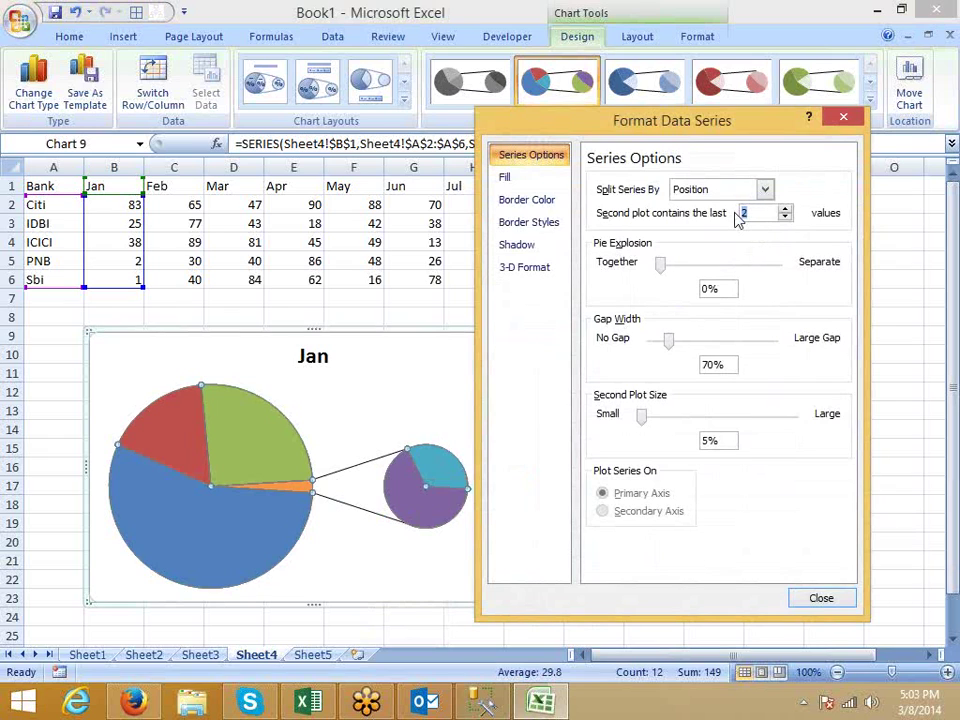
type("3")
left_click(844, 599)
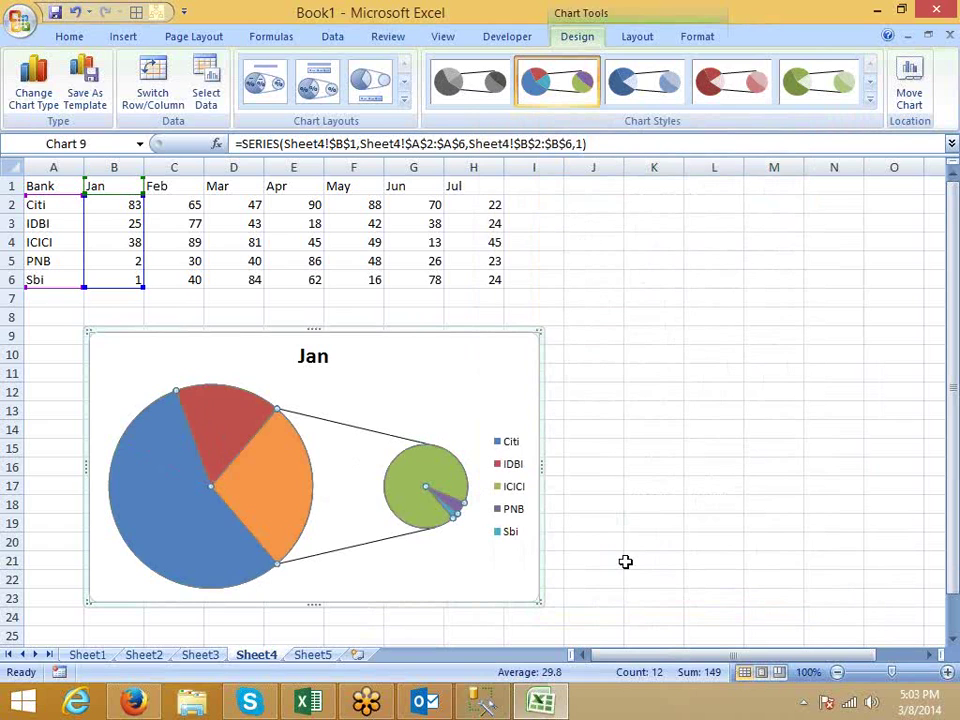
left_click(523, 365)
key("Delete")
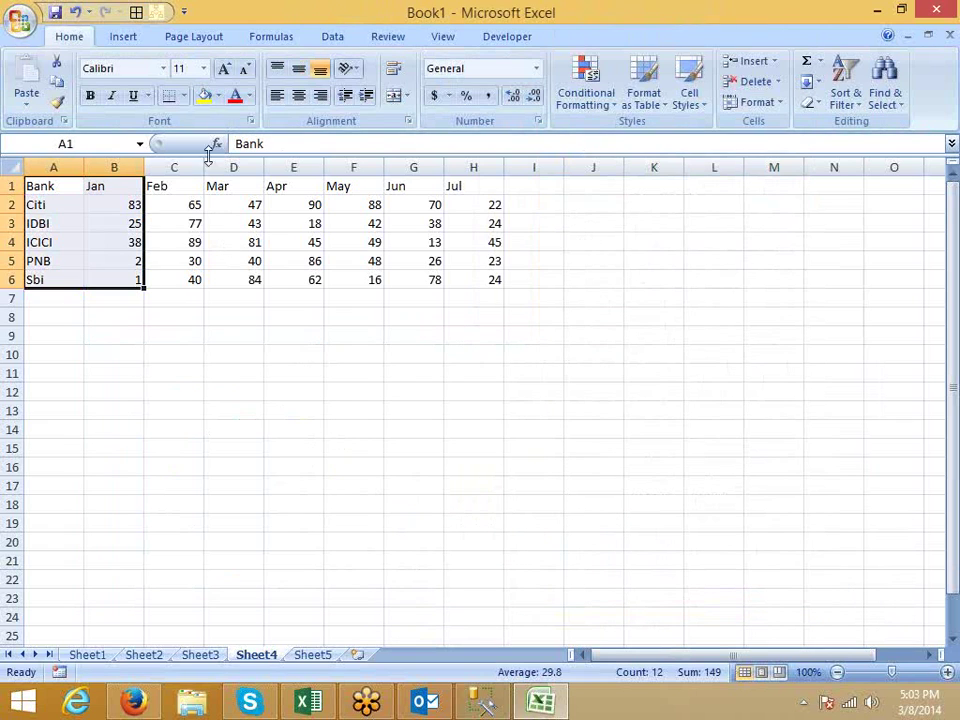
- Look through the pie, column and bar chart types available for the Bank and Jan data
left_click(128, 39)
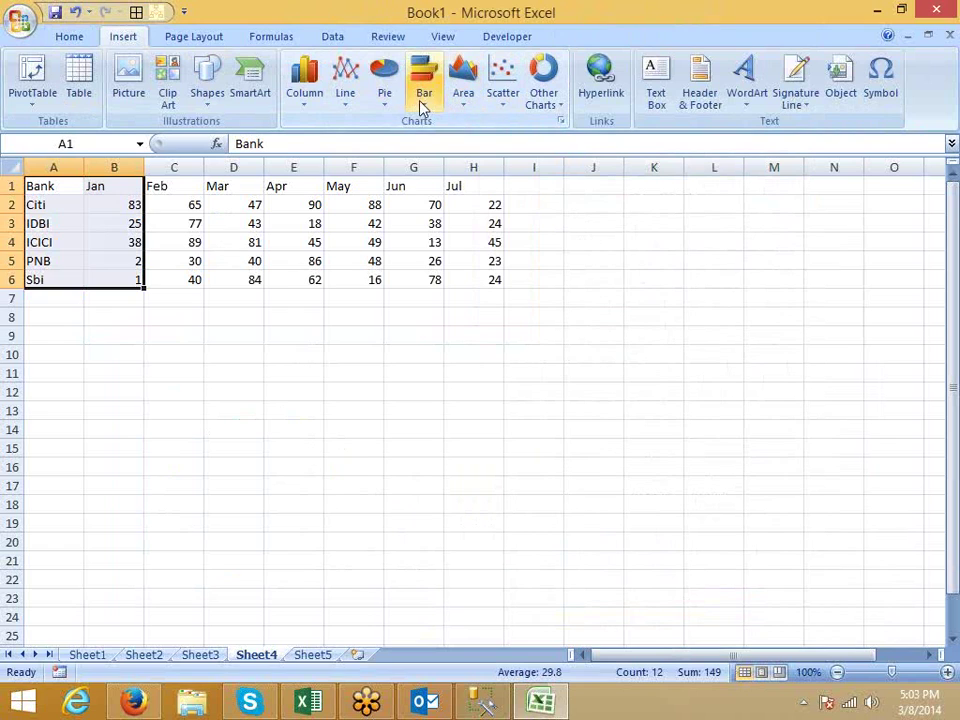
left_click(388, 96)
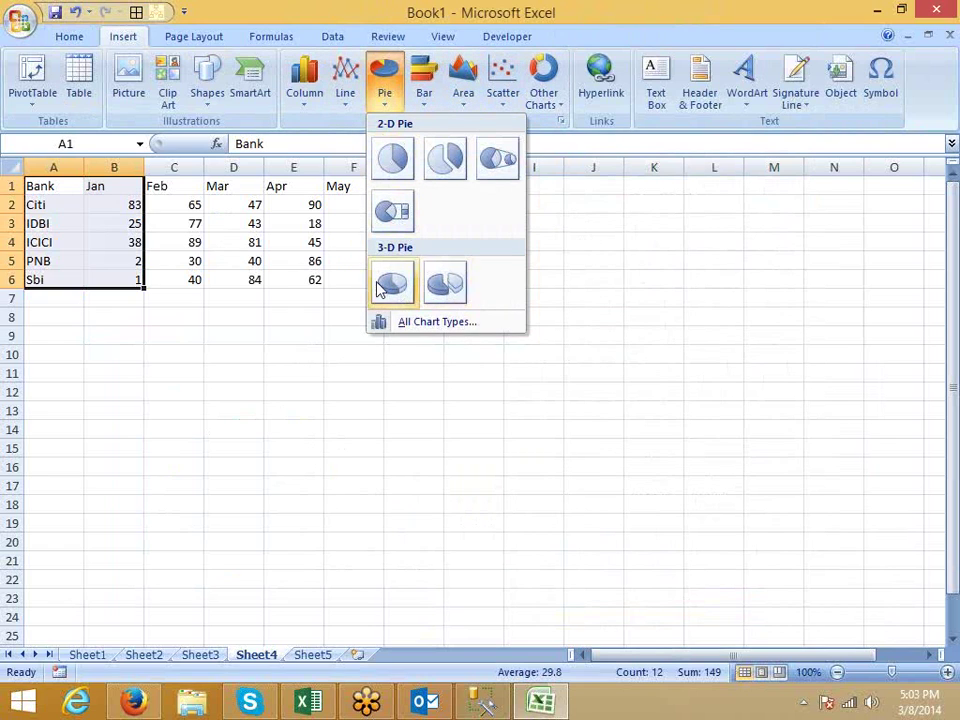
left_click(306, 100)
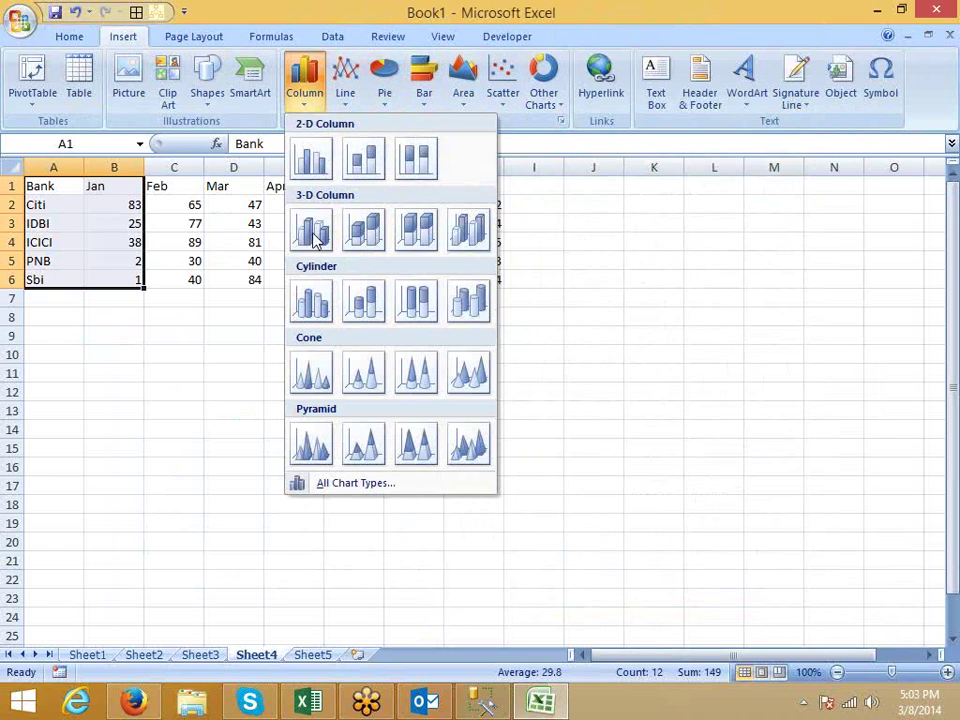
left_click(424, 100)
left_click(424, 105)
left_click(424, 105)
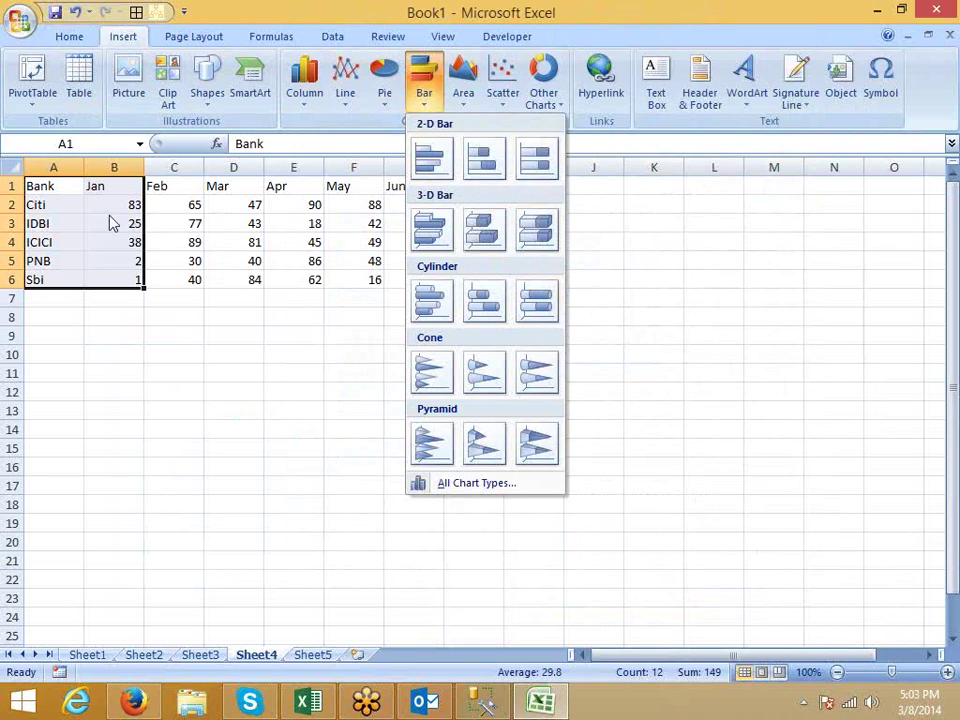
- Set the Jan value to -80 for PNB in B5 and to -20 for Sbi in B6
left_click(117, 248)
left_click(117, 261)
type("80")
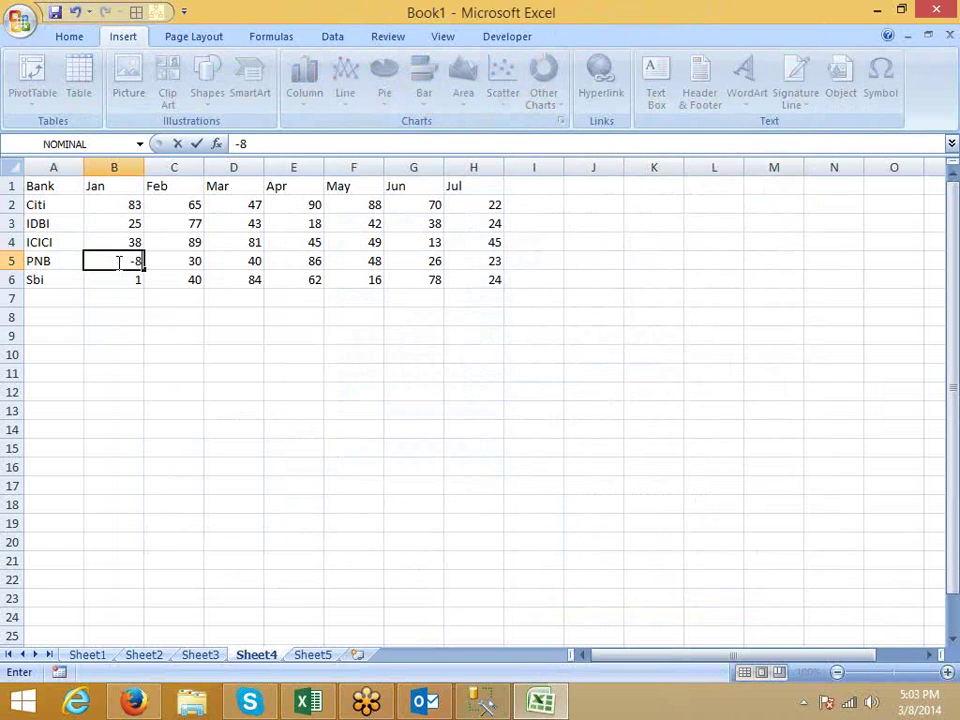
key("Return")
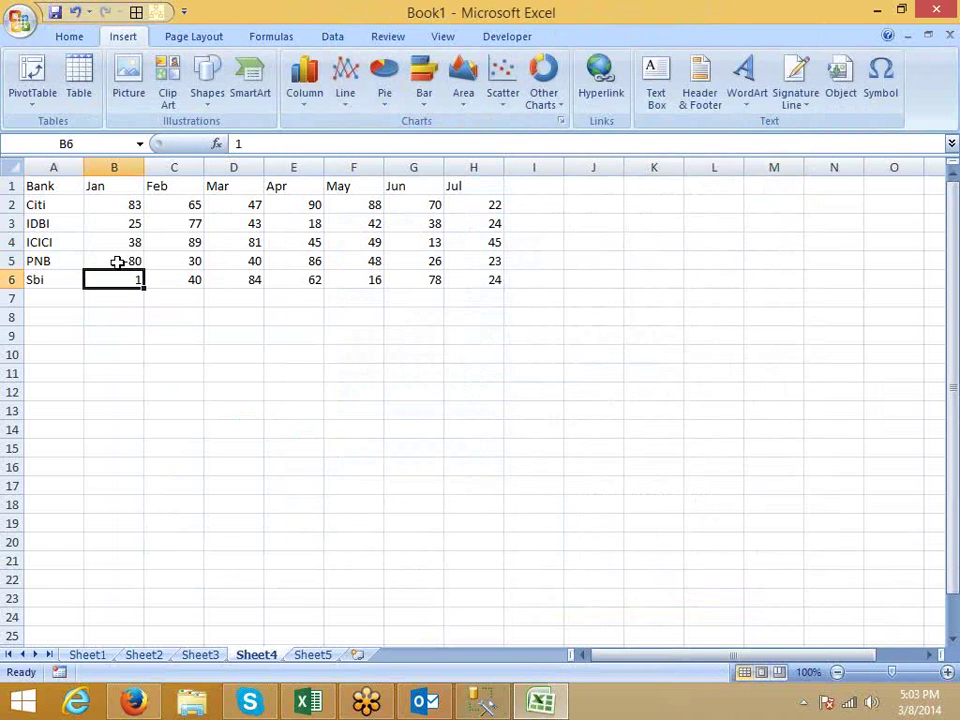
type("-20")
left_click(72, 190)
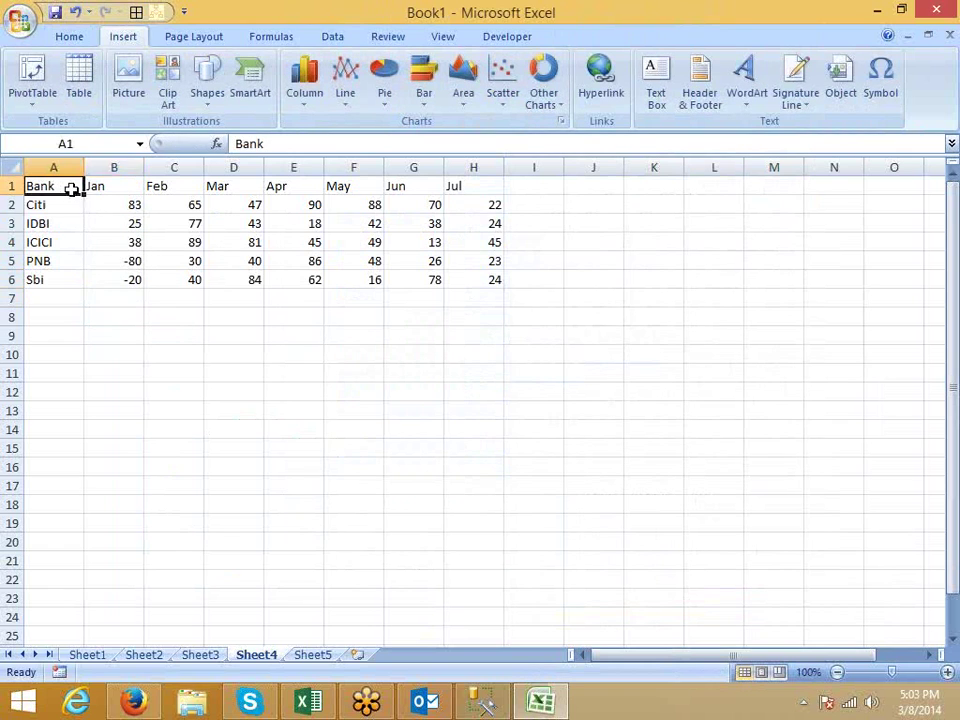
- Try a 2-D clustered bar chart of A1:B6 with the negative PNB and Sbi values, and delete it
left_click_drag(72, 190, 112, 281)
left_click(423, 96)
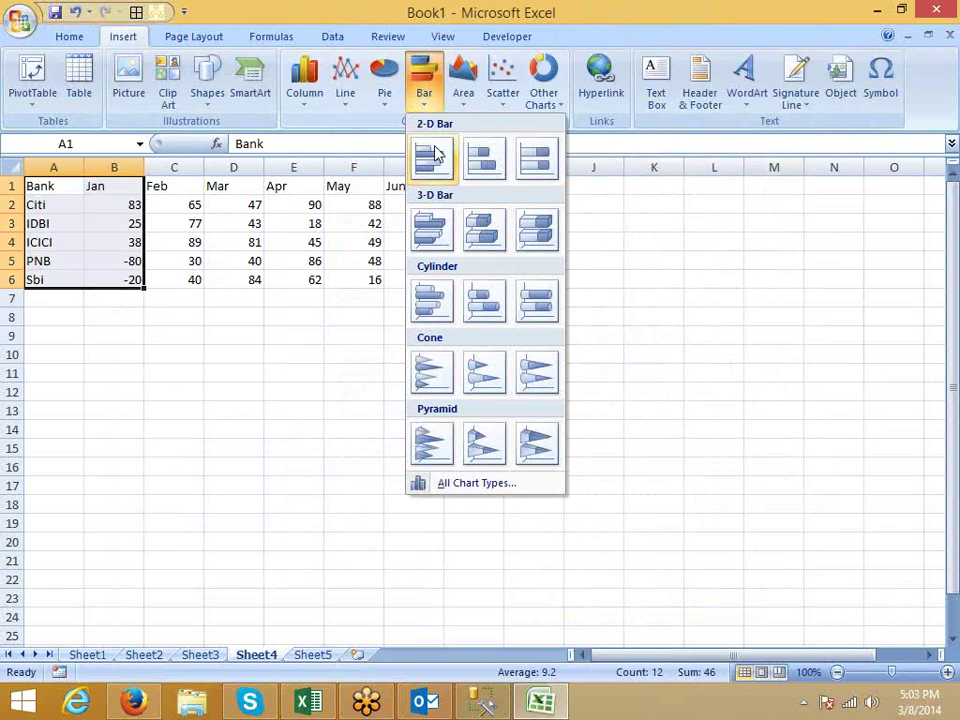
left_click(432, 155)
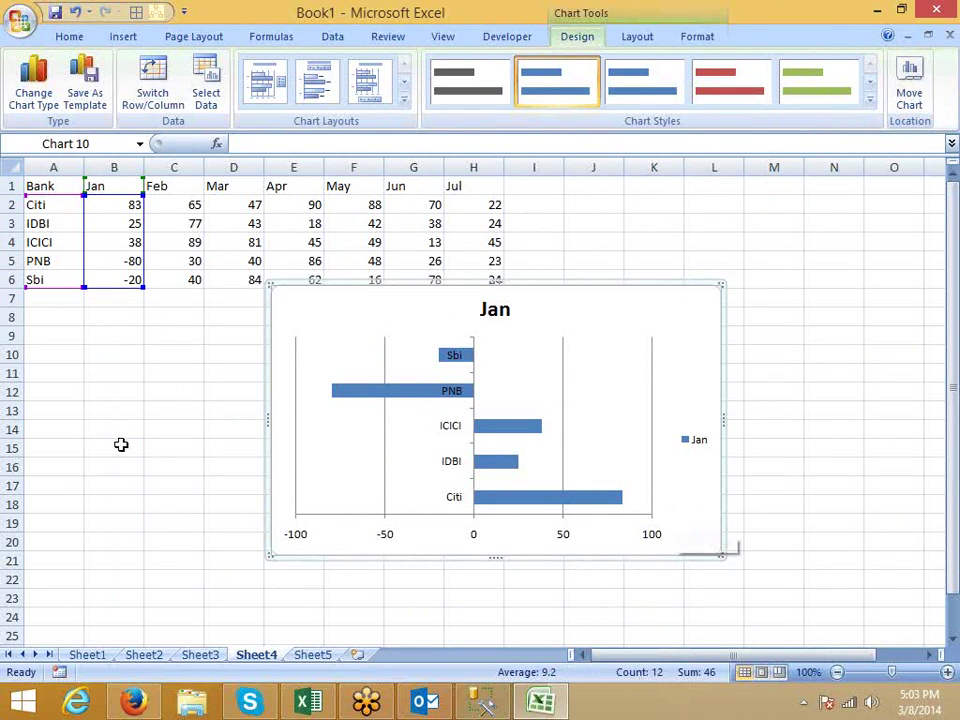
key("Escape")
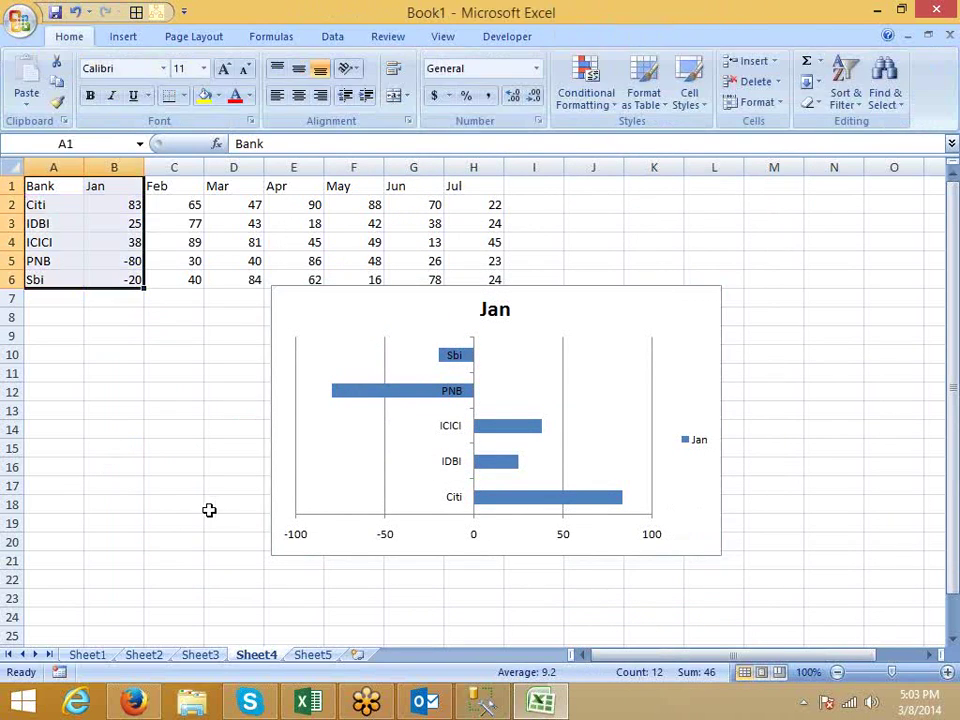
left_click(284, 497)
key("Delete")
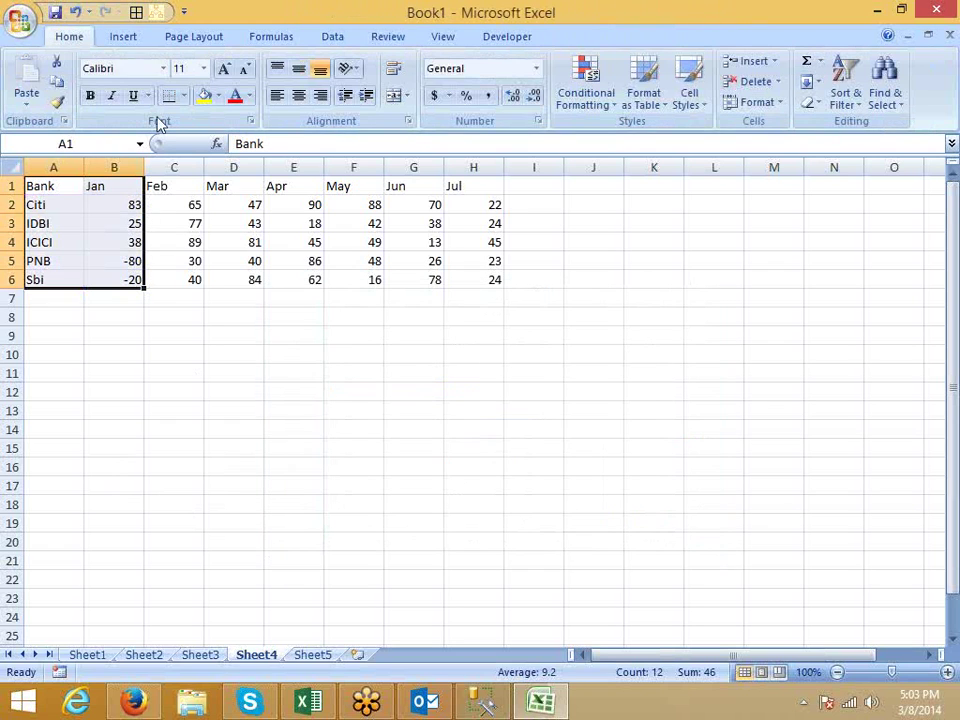
- Try a 2-D clustered column chart of A1:B6 with the negative Jan values, and delete it
left_click(125, 37)
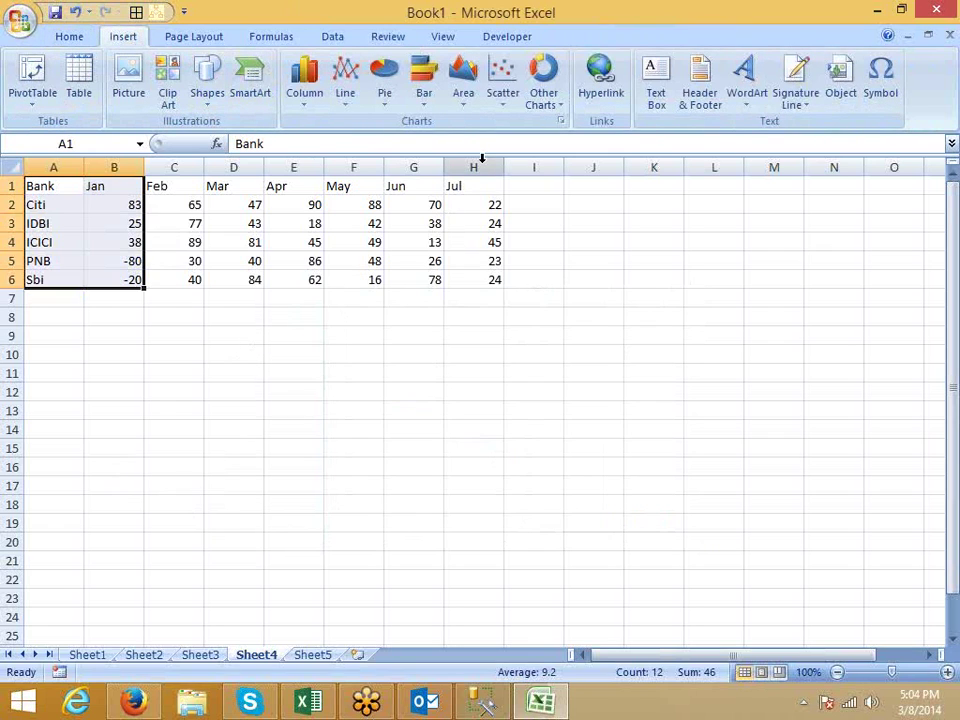
left_click(304, 95)
left_click(311, 156)
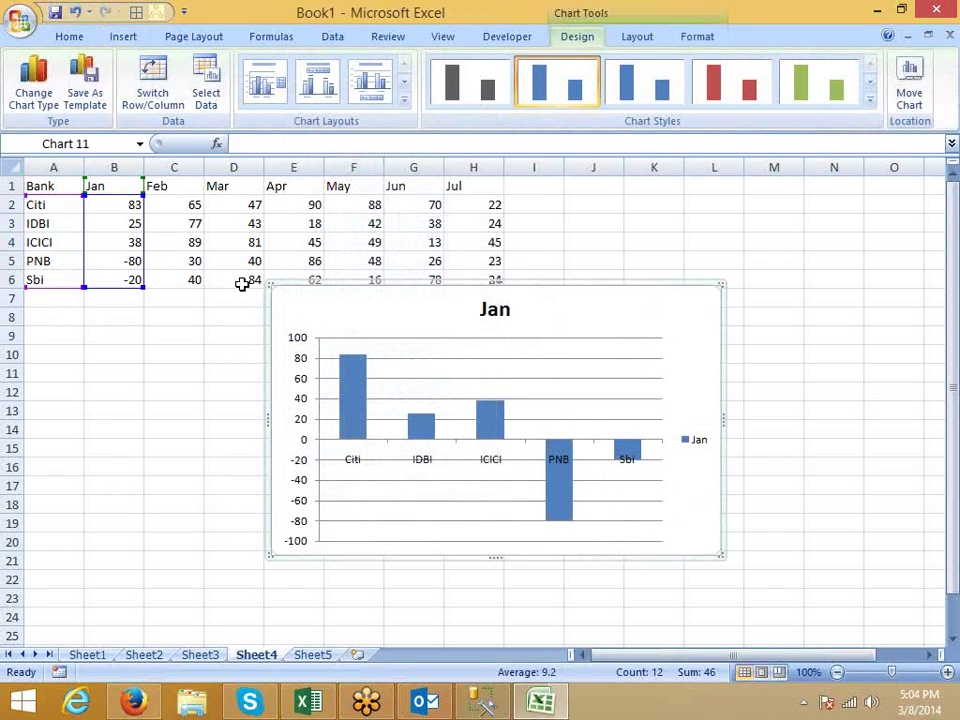
key("Delete")
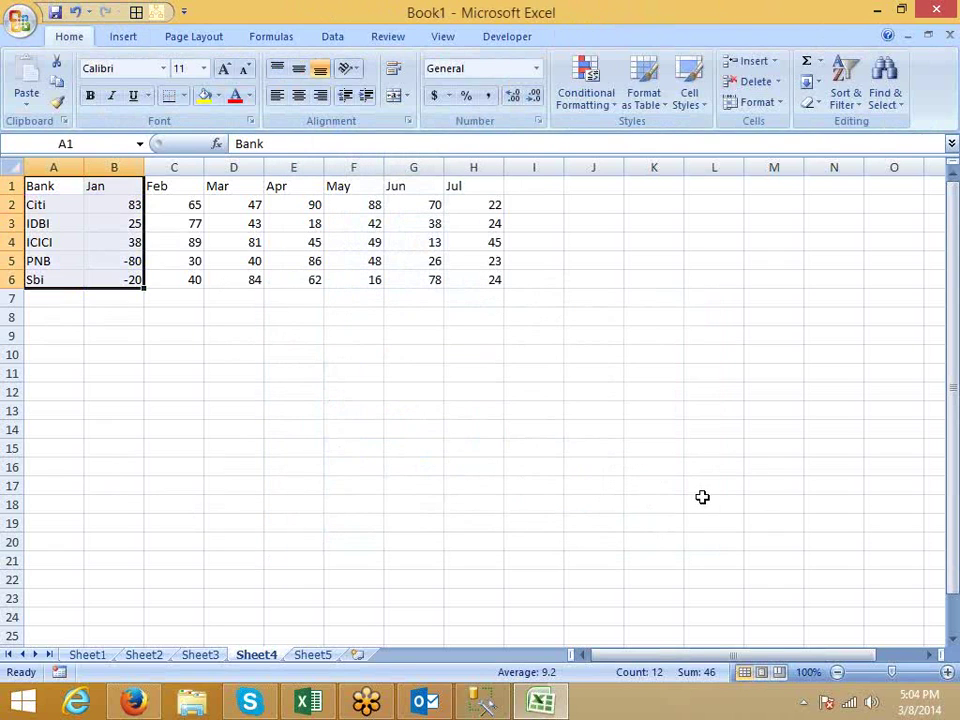
- Try a markers-only scatter chart of A1:B6 with the negative Jan values, and delete it
left_click(124, 37)
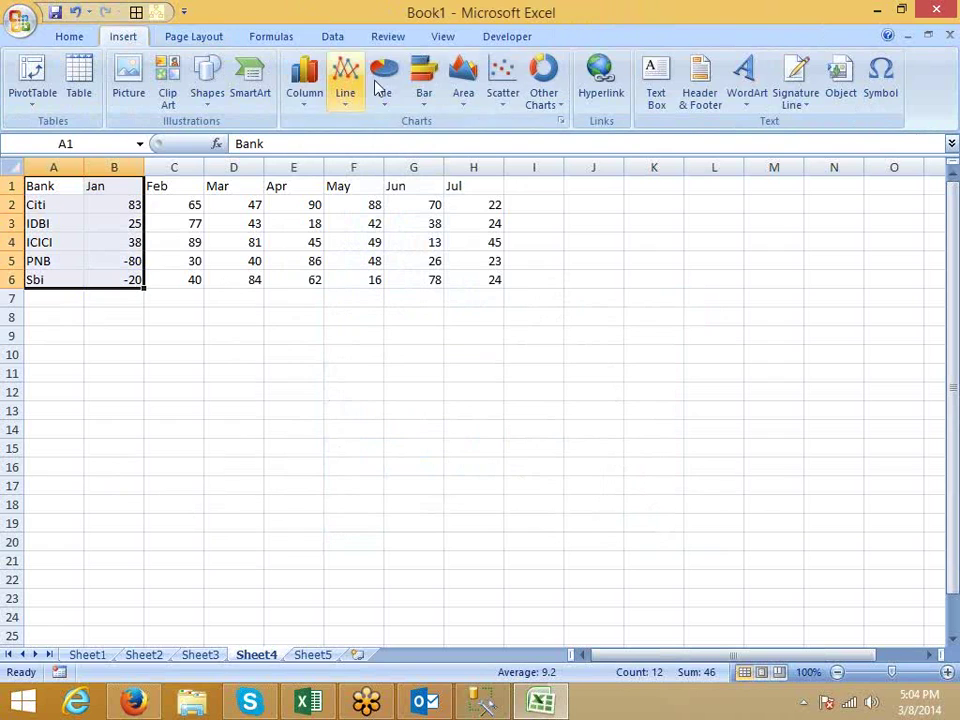
left_click(465, 95)
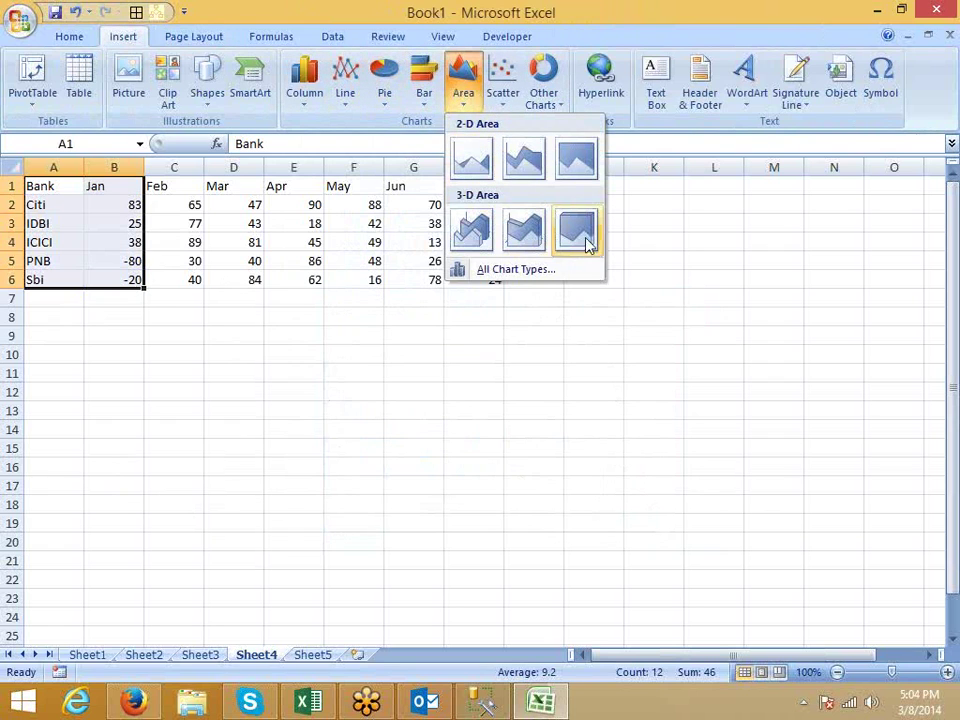
left_click(512, 113)
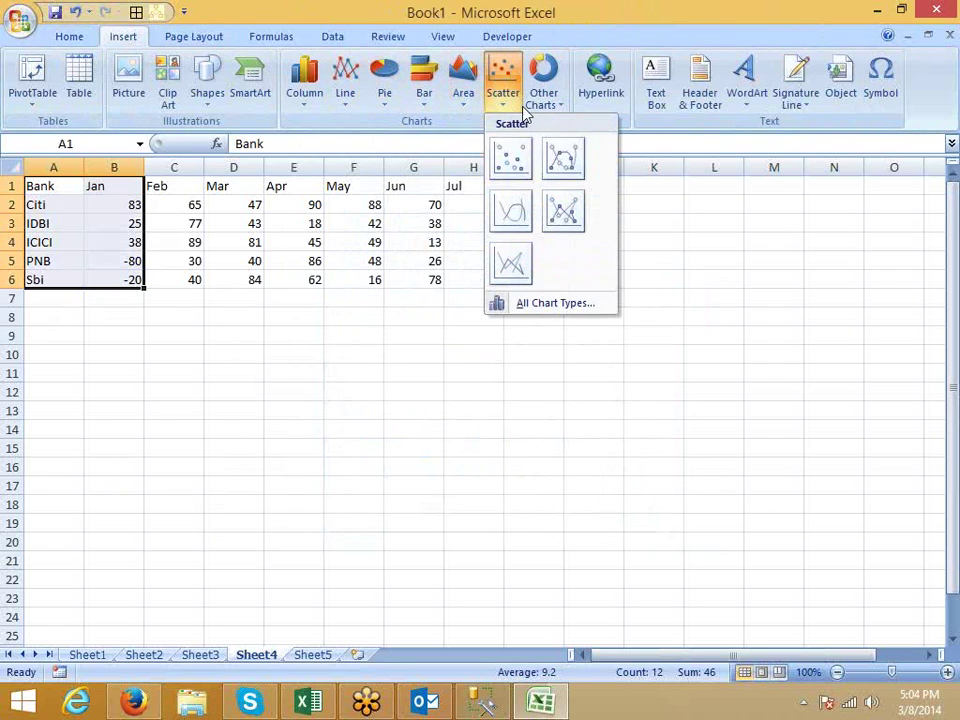
left_click(515, 159)
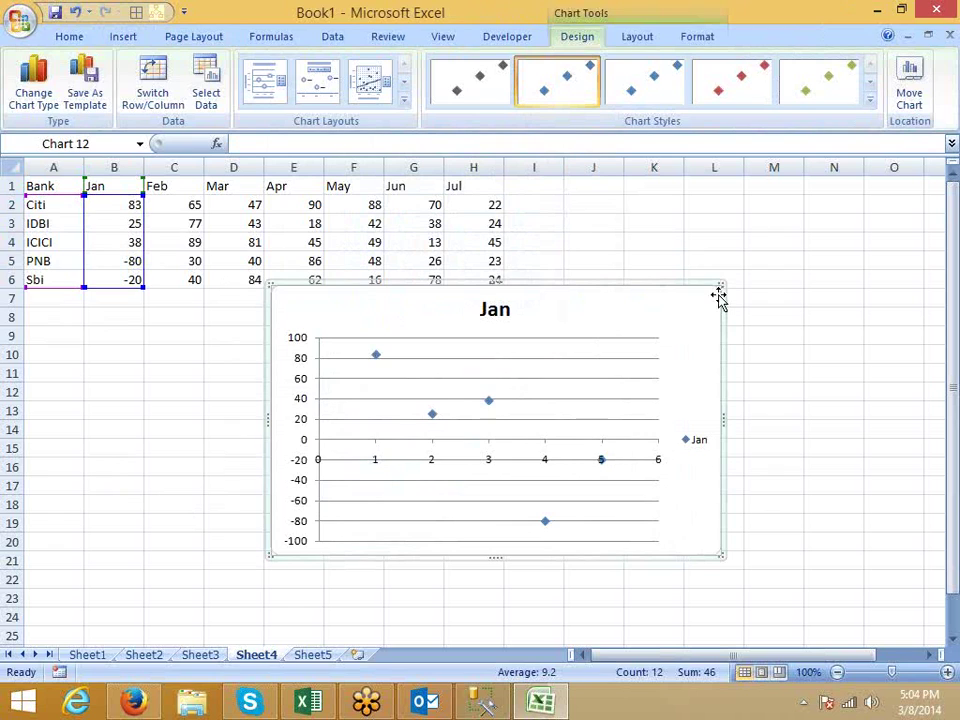
key("Delete")
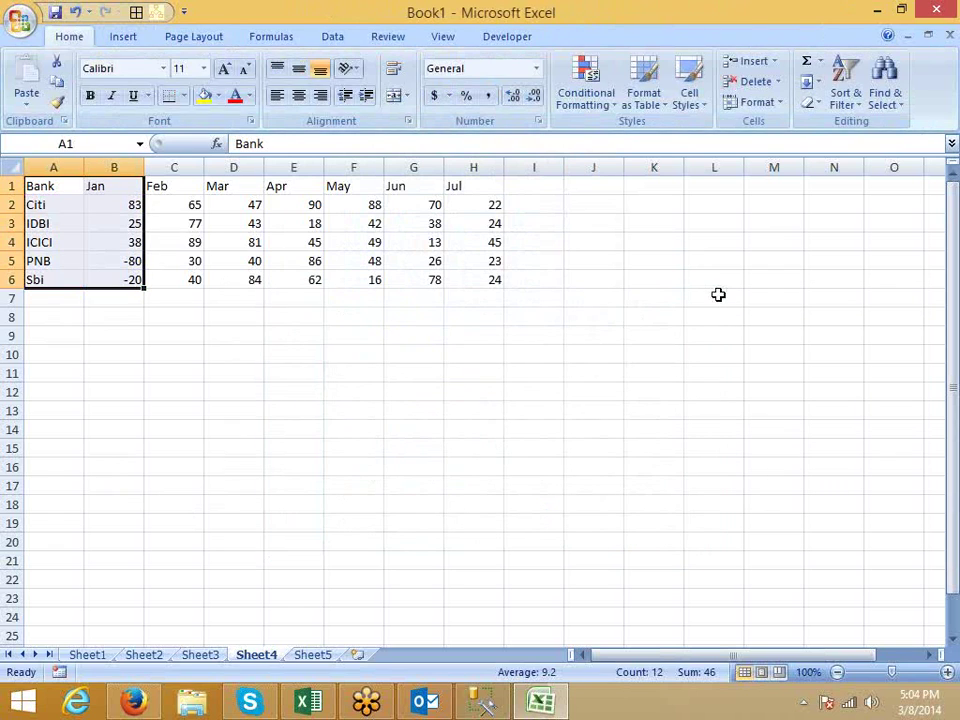
left_click(139, 42)
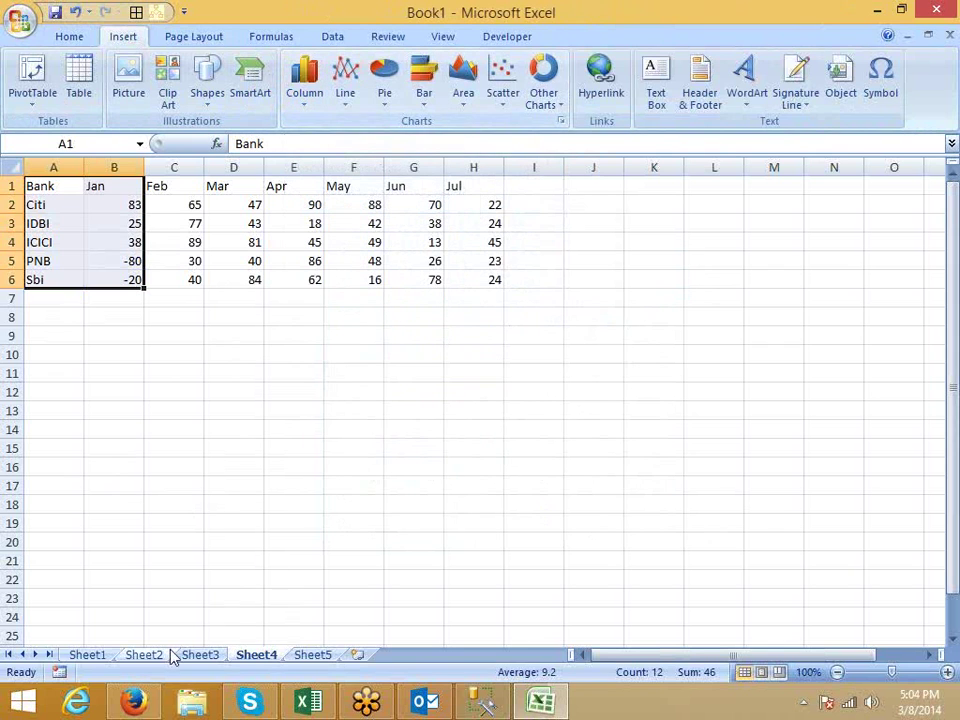
- Search Google Images for "charts" in Firefox, and return to the Excel workbook with empty cell I16 selected
left_click(136, 700)
scroll(178, 280, "up", 10)
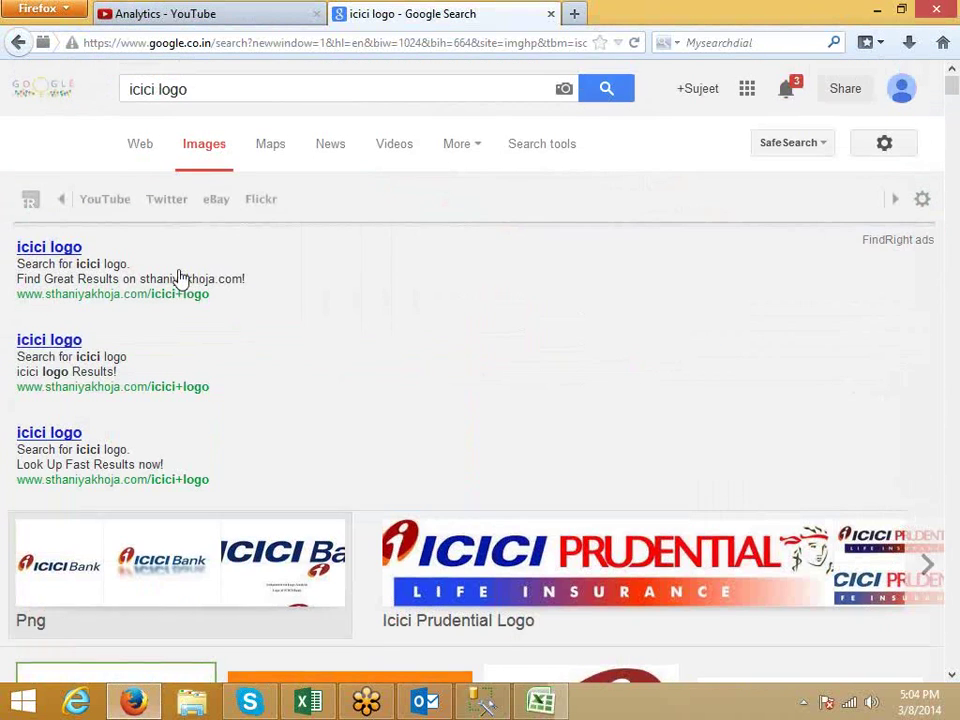
triple_click(140, 92)
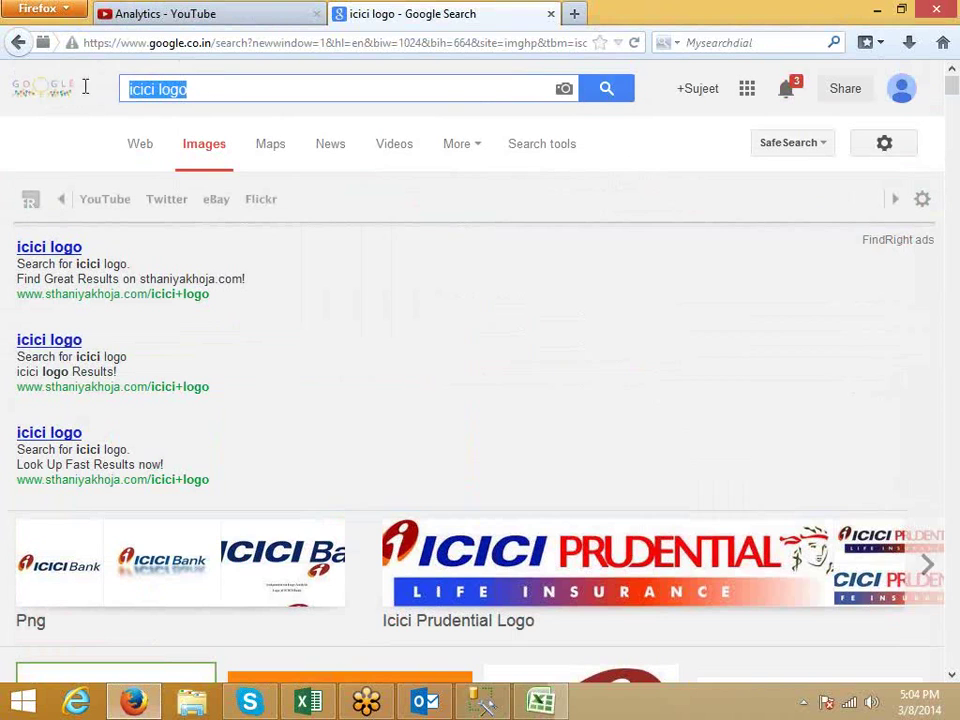
type("charts")
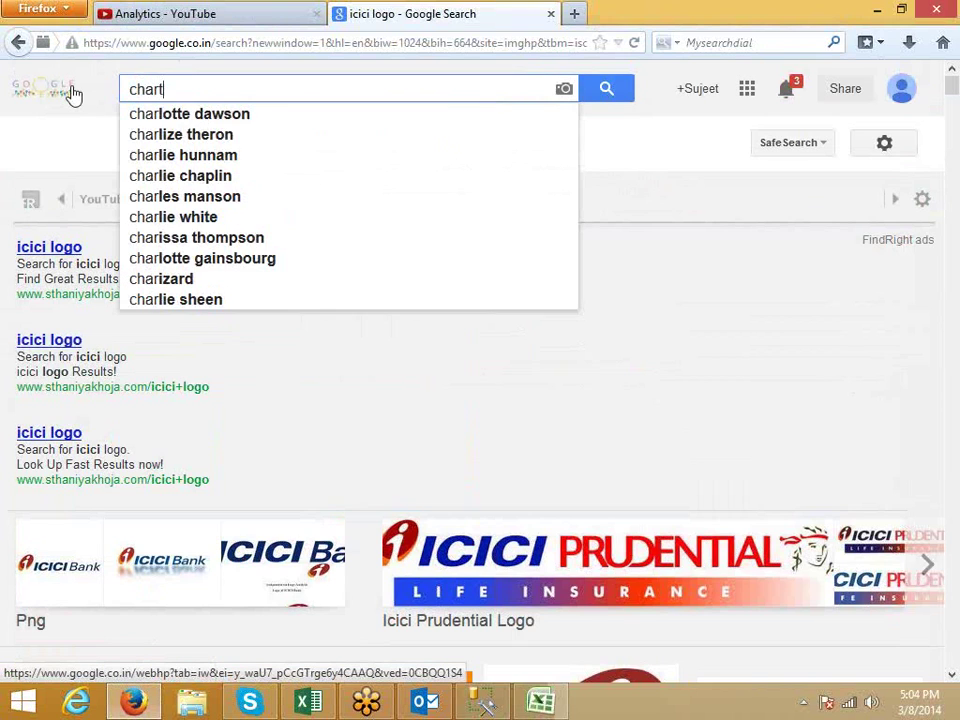
key("Return")
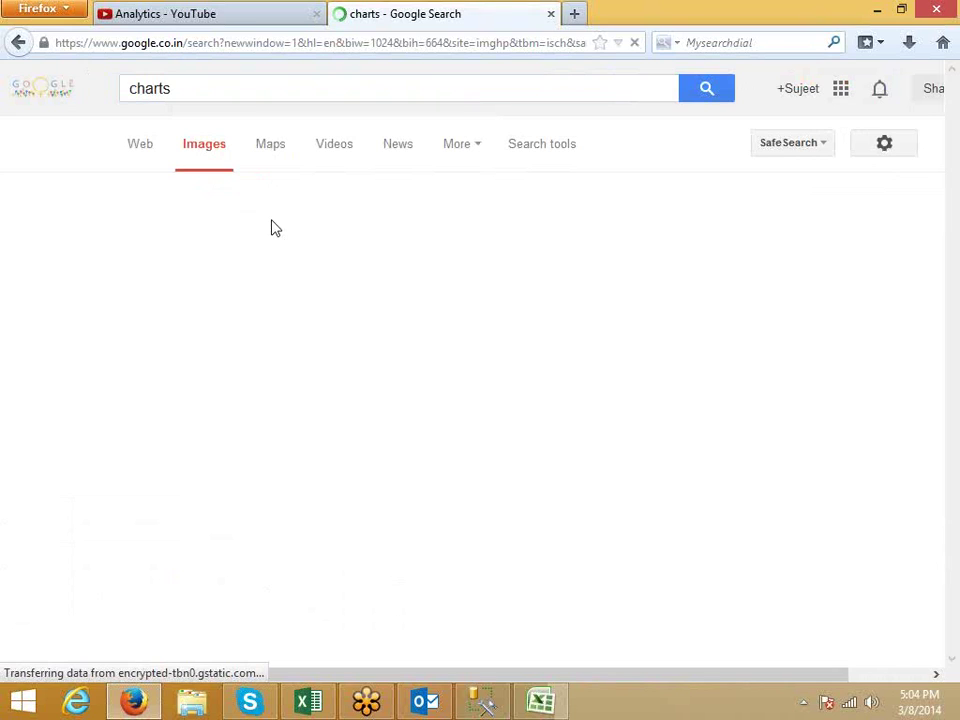
left_click(708, 94)
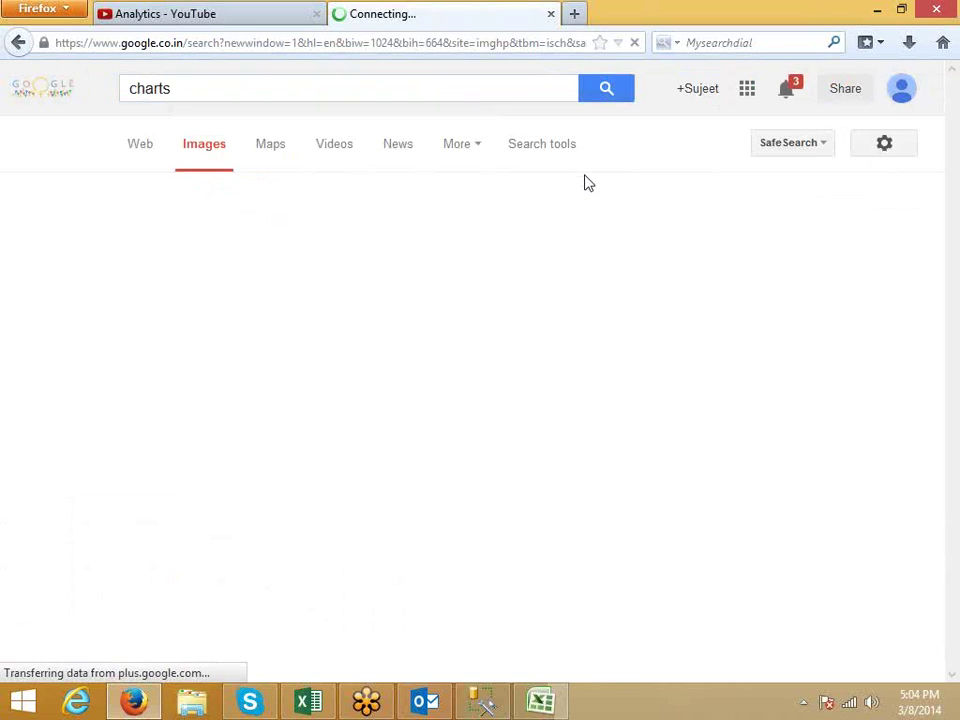
left_click(590, 98)
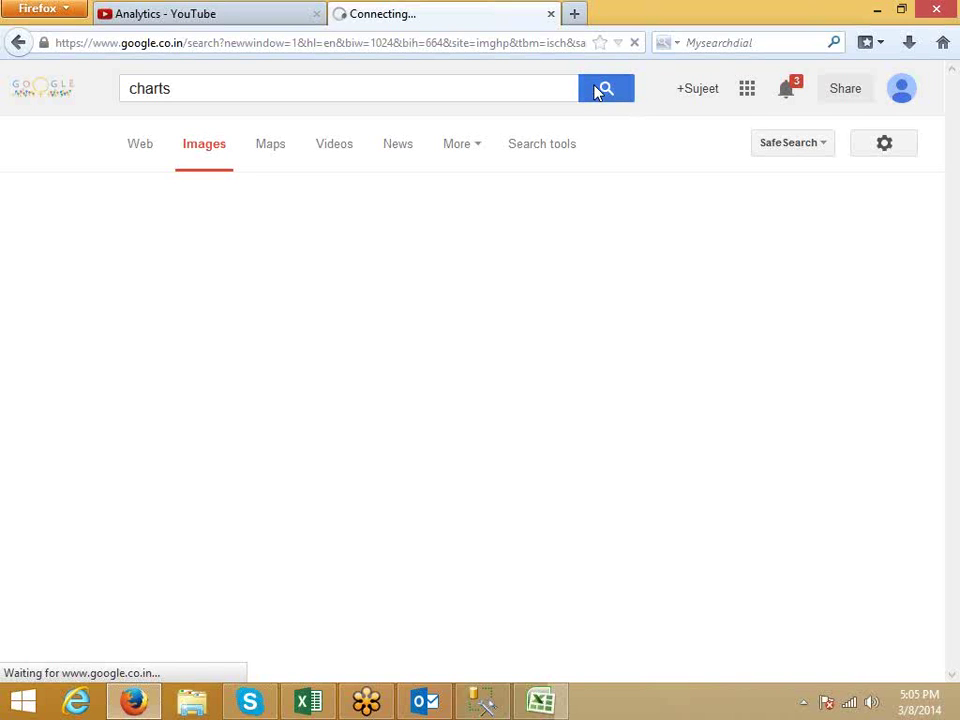
left_click(540, 702)
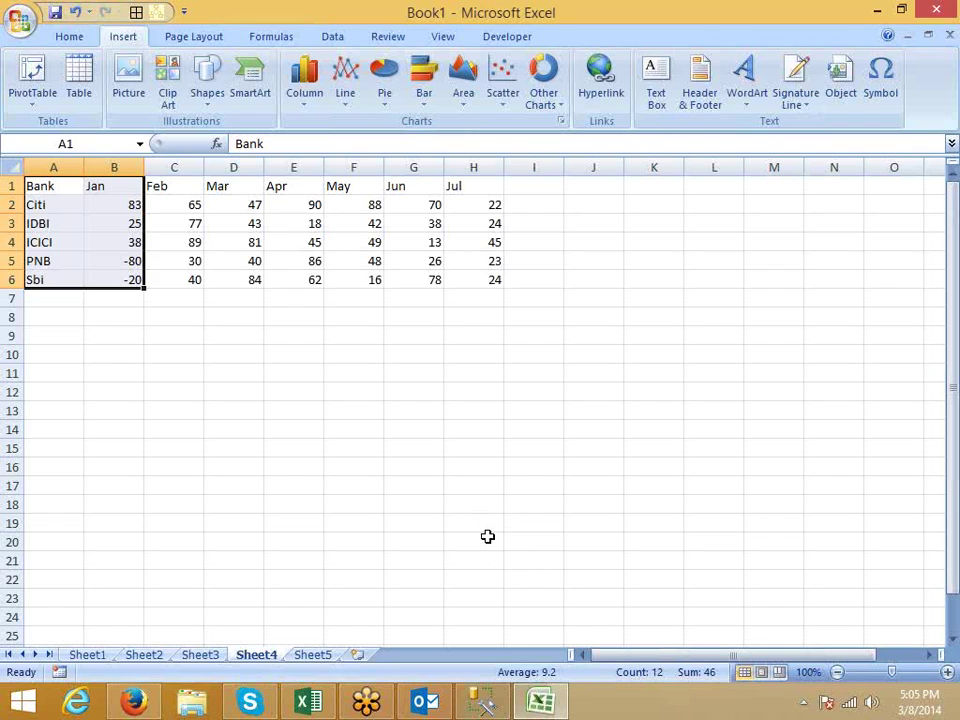
left_click(527, 471)
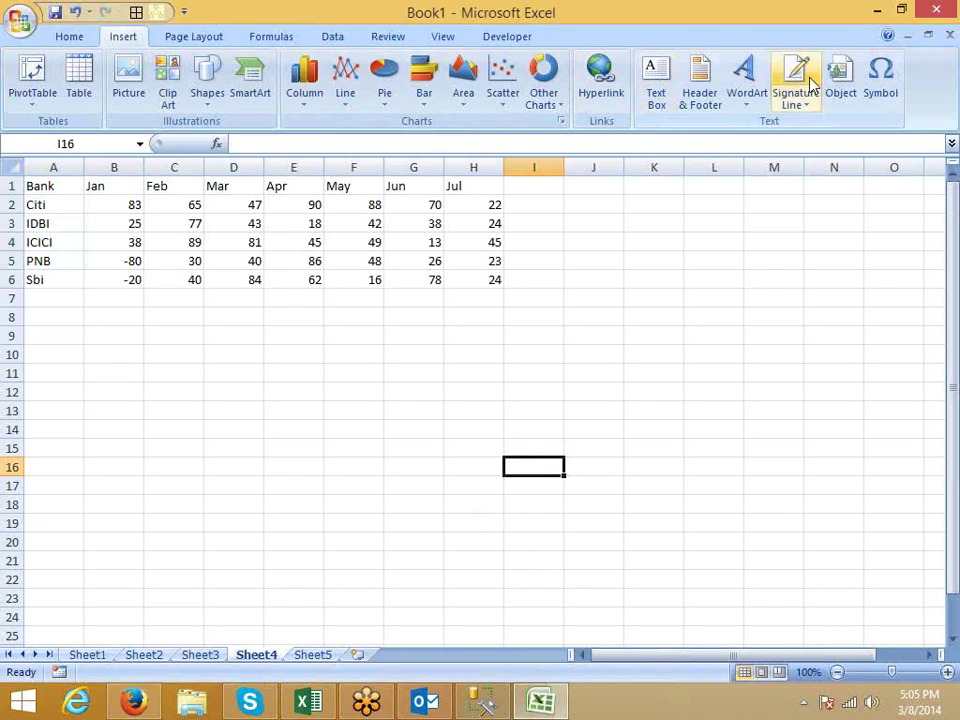